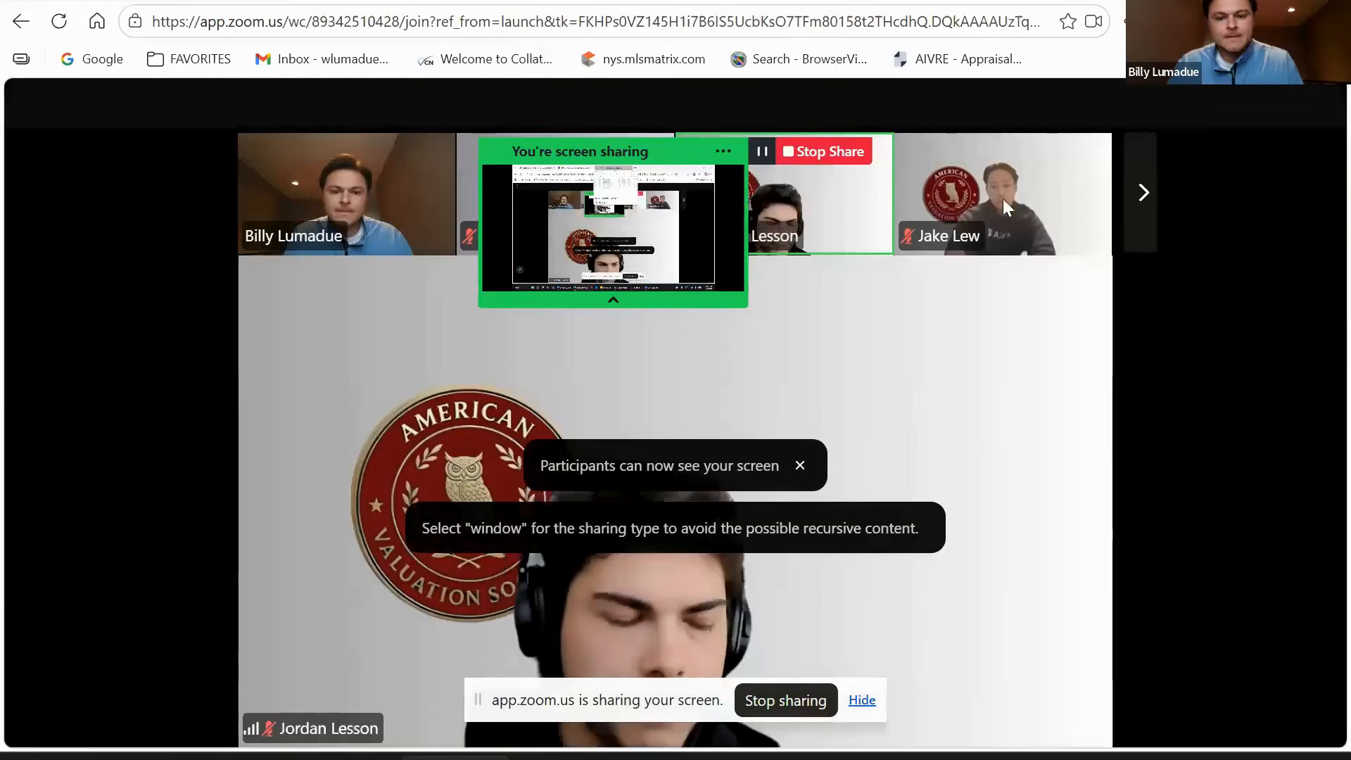
# - Switch to Aivre and open the Select report type page with Create new
pyautogui.press('XF86AudioRaiseVolume')
pyautogui.press('XF86AudioRaiseVolume')
pyautogui.press('XF86AudioRaiseVolume')
pyautogui.press('XF86AudioRaiseVolume')
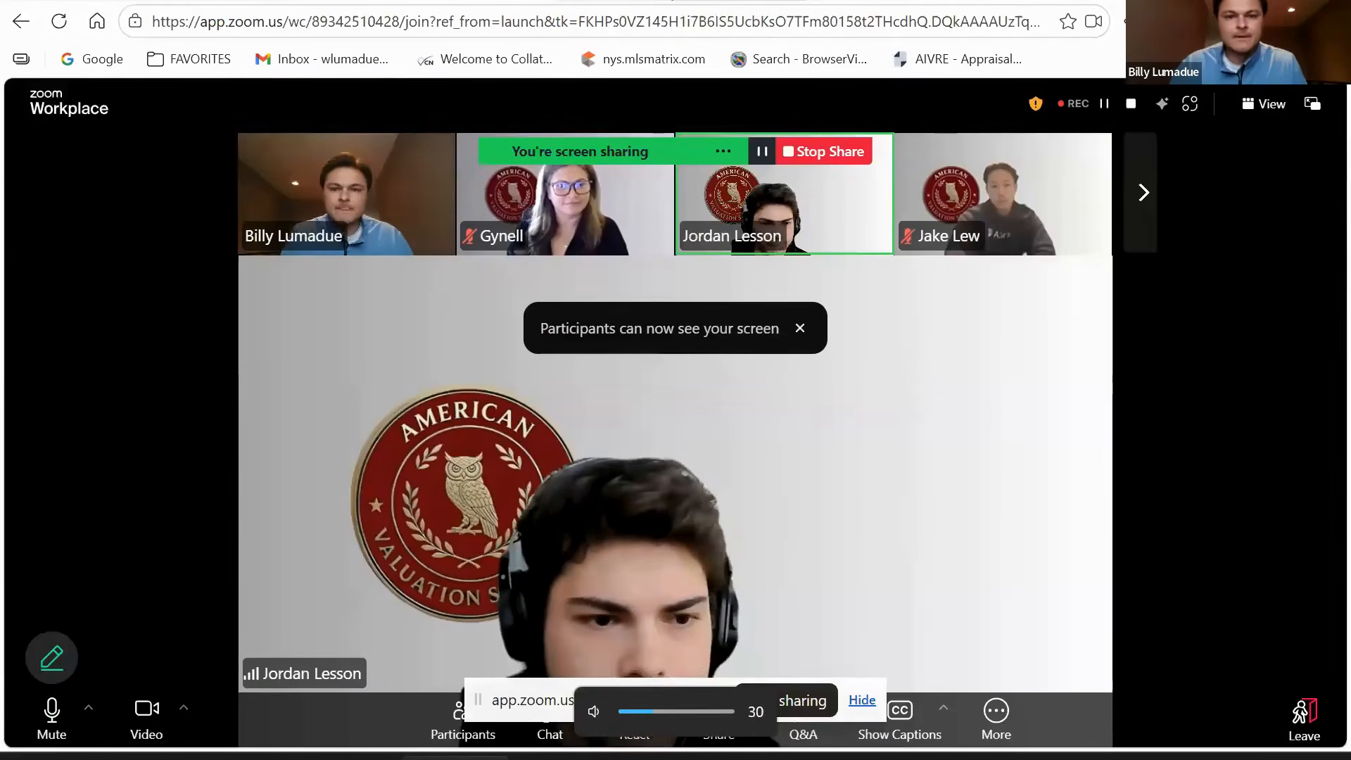
pyautogui.press('XF86AudioLowerVolume')
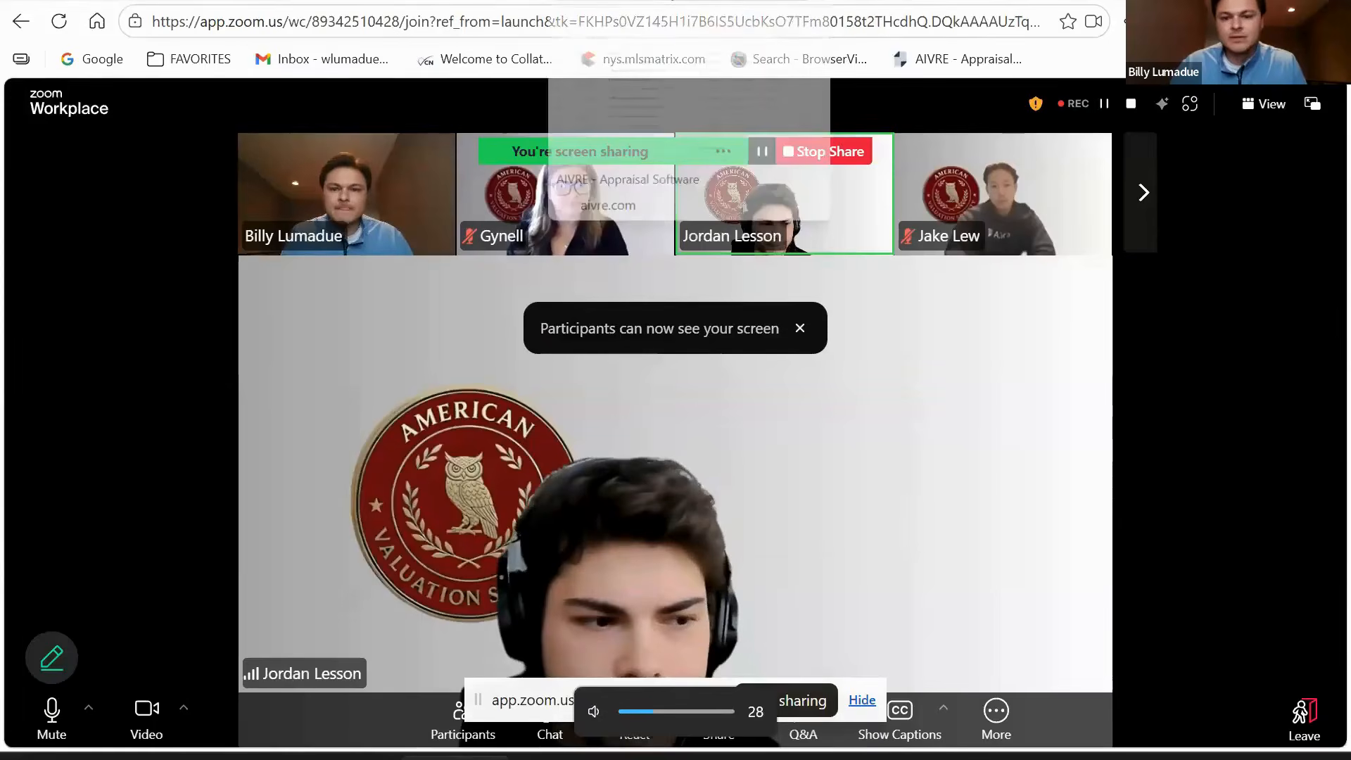
pyautogui.click(693, 2)
pyautogui.click(1104, 94)
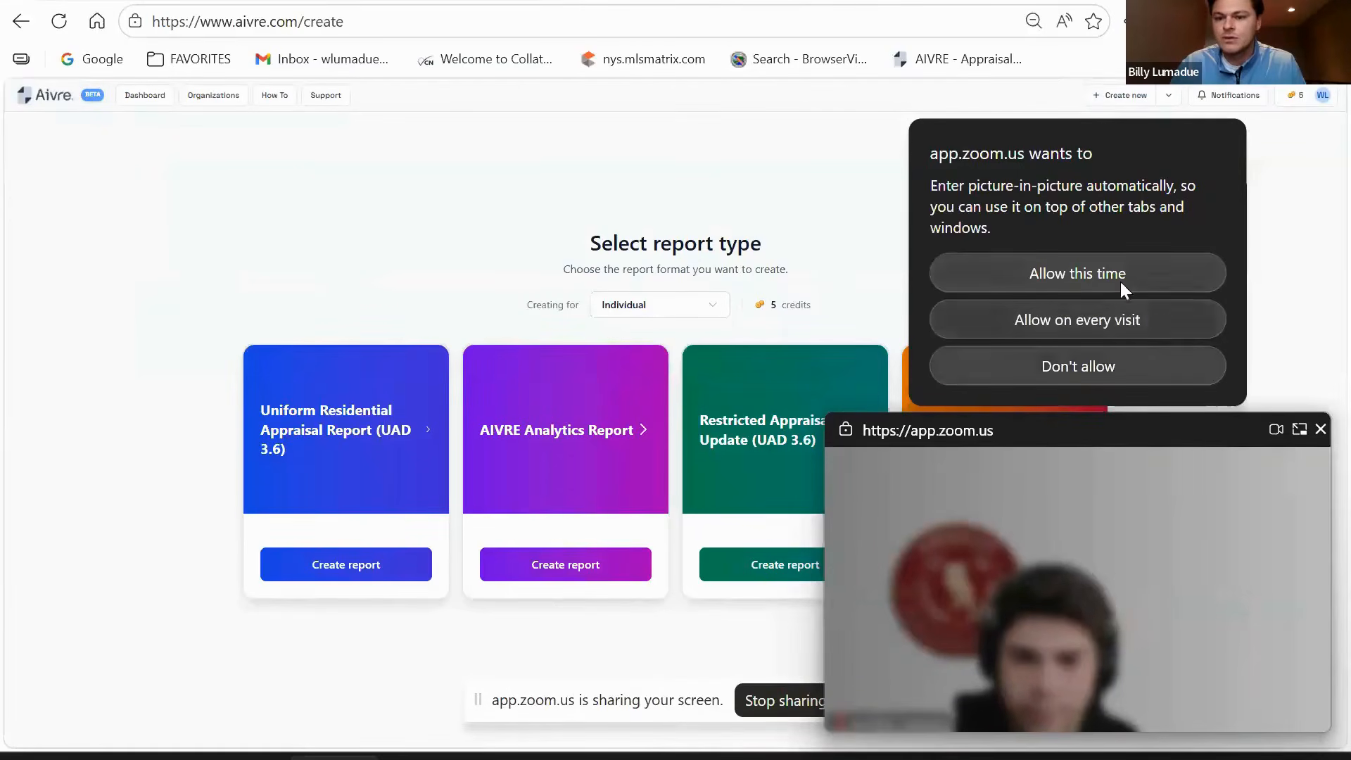
pyautogui.click(1038, 283)
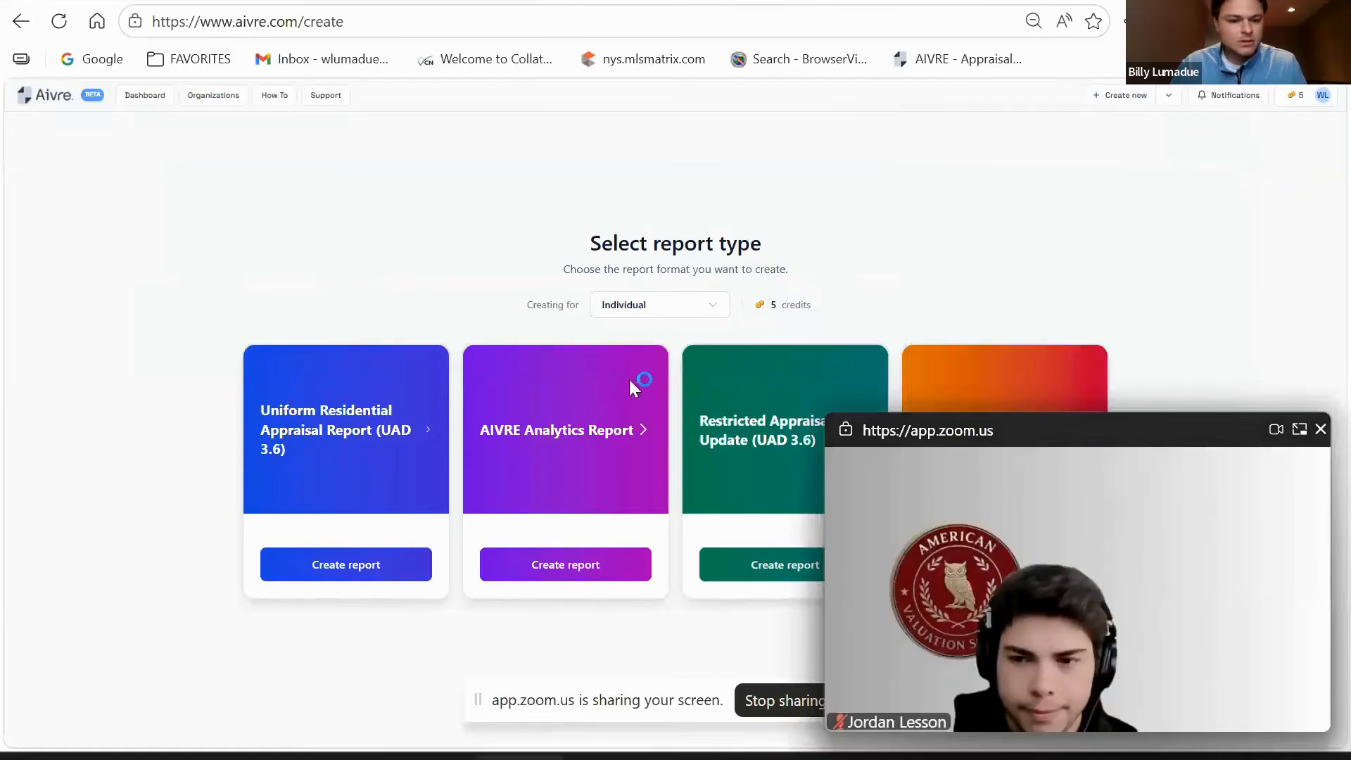
pyautogui.click(329, 575)
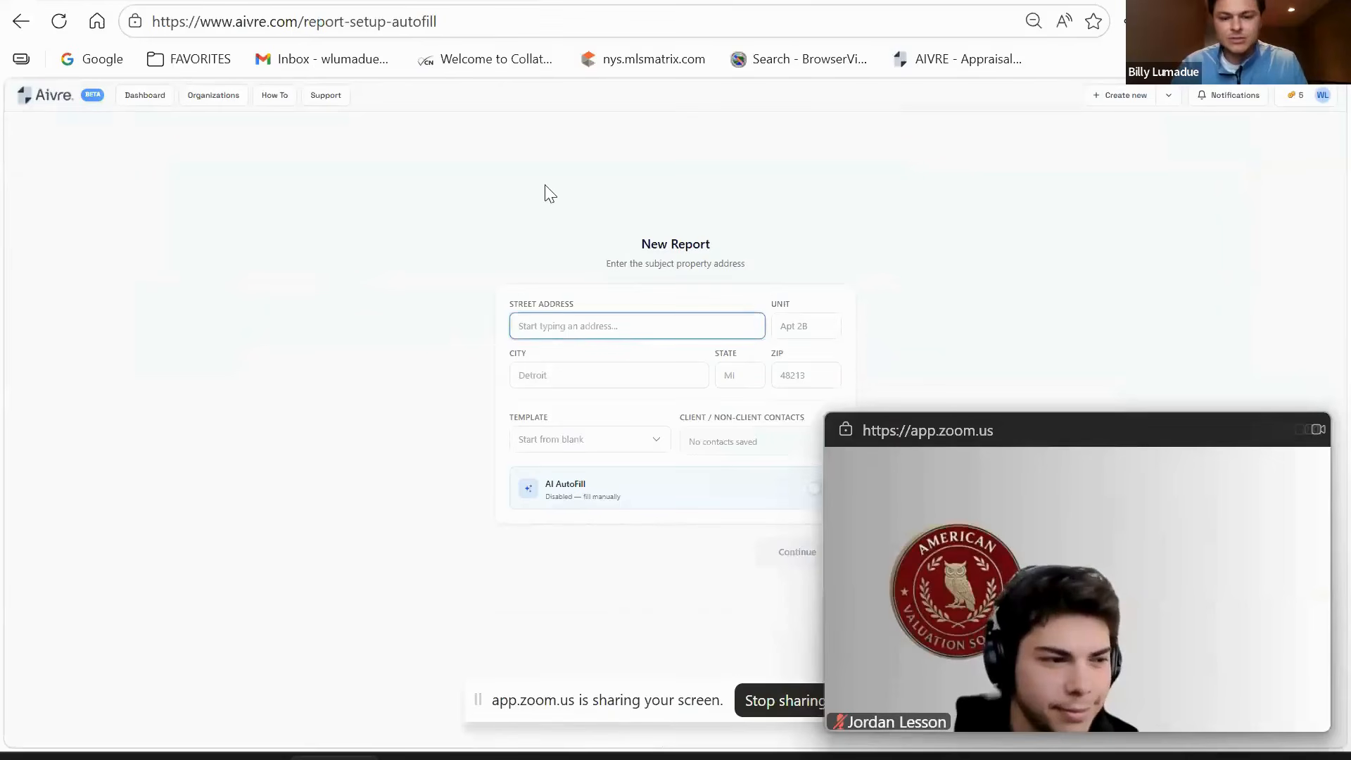
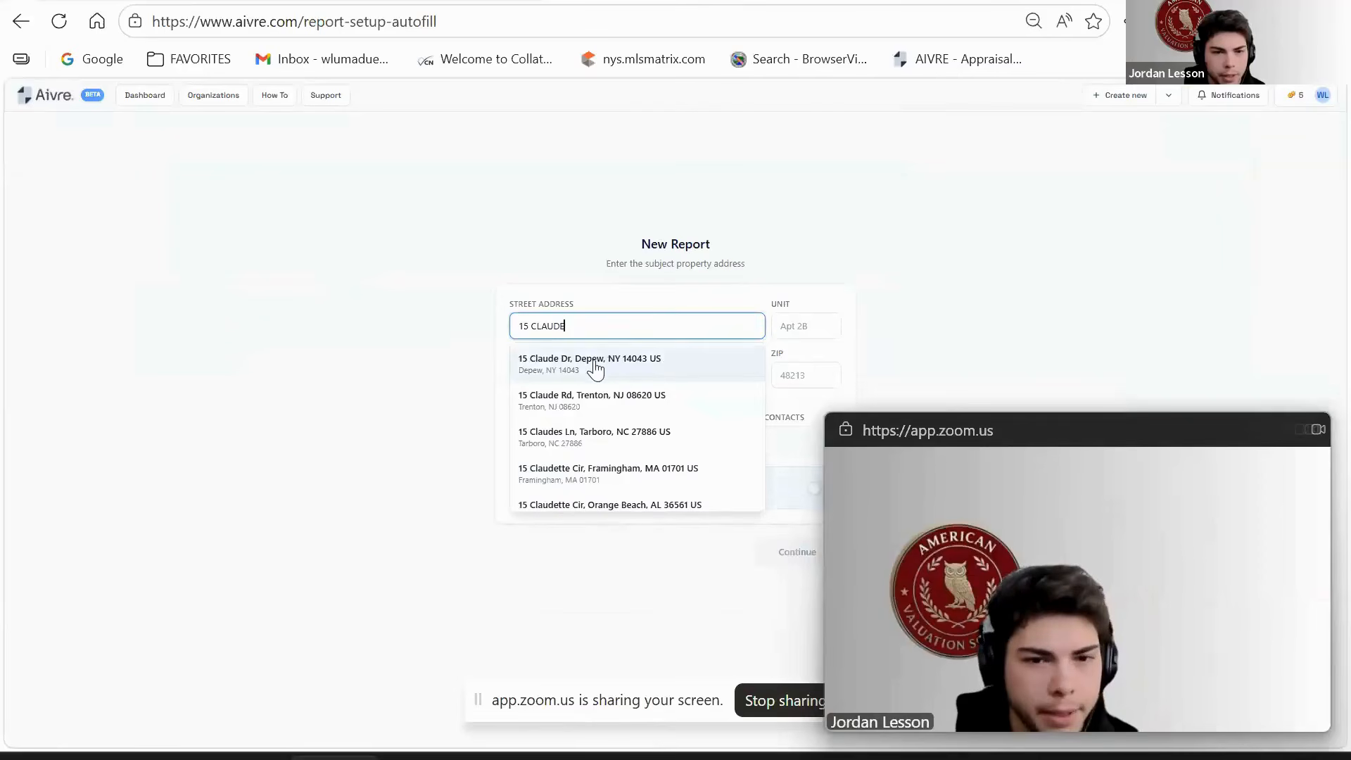
pyautogui.press('XF86AudioRaiseVolume')
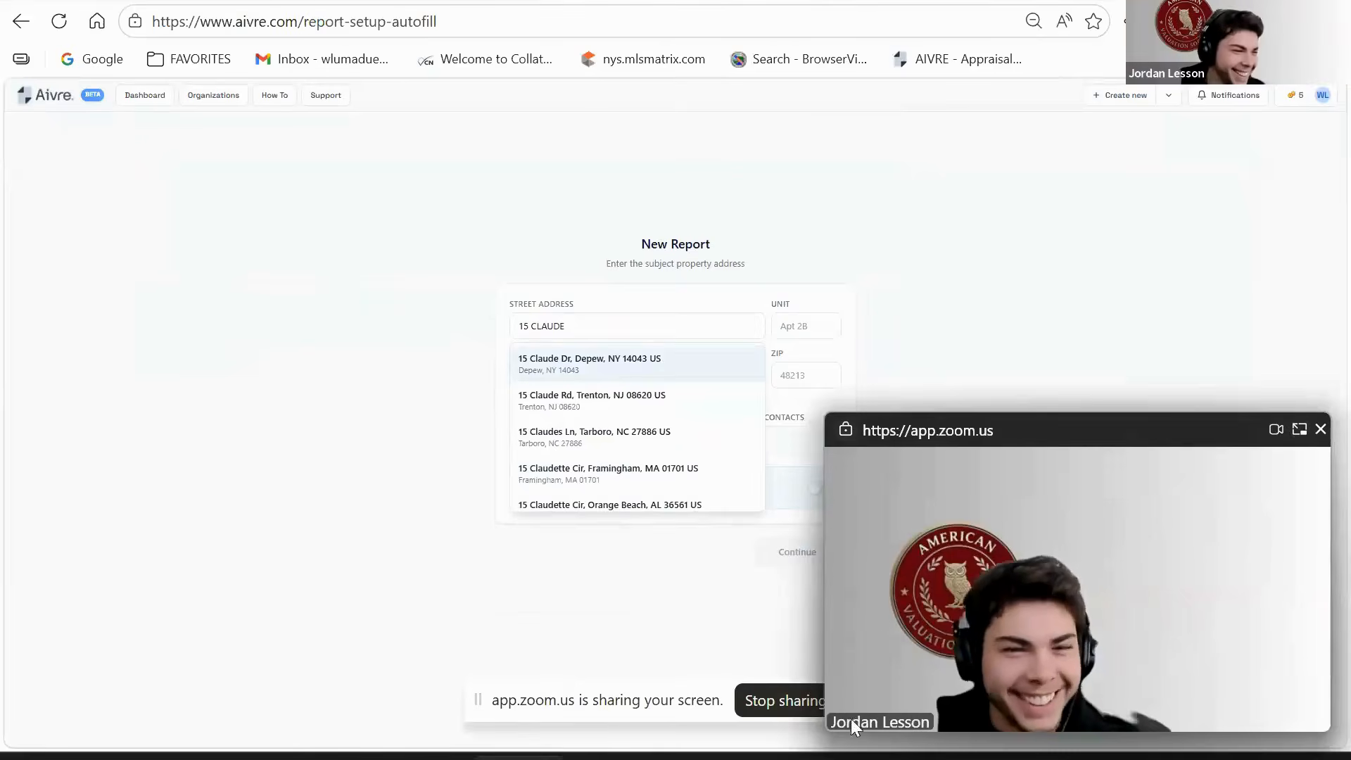
pyautogui.click(1320, 430)
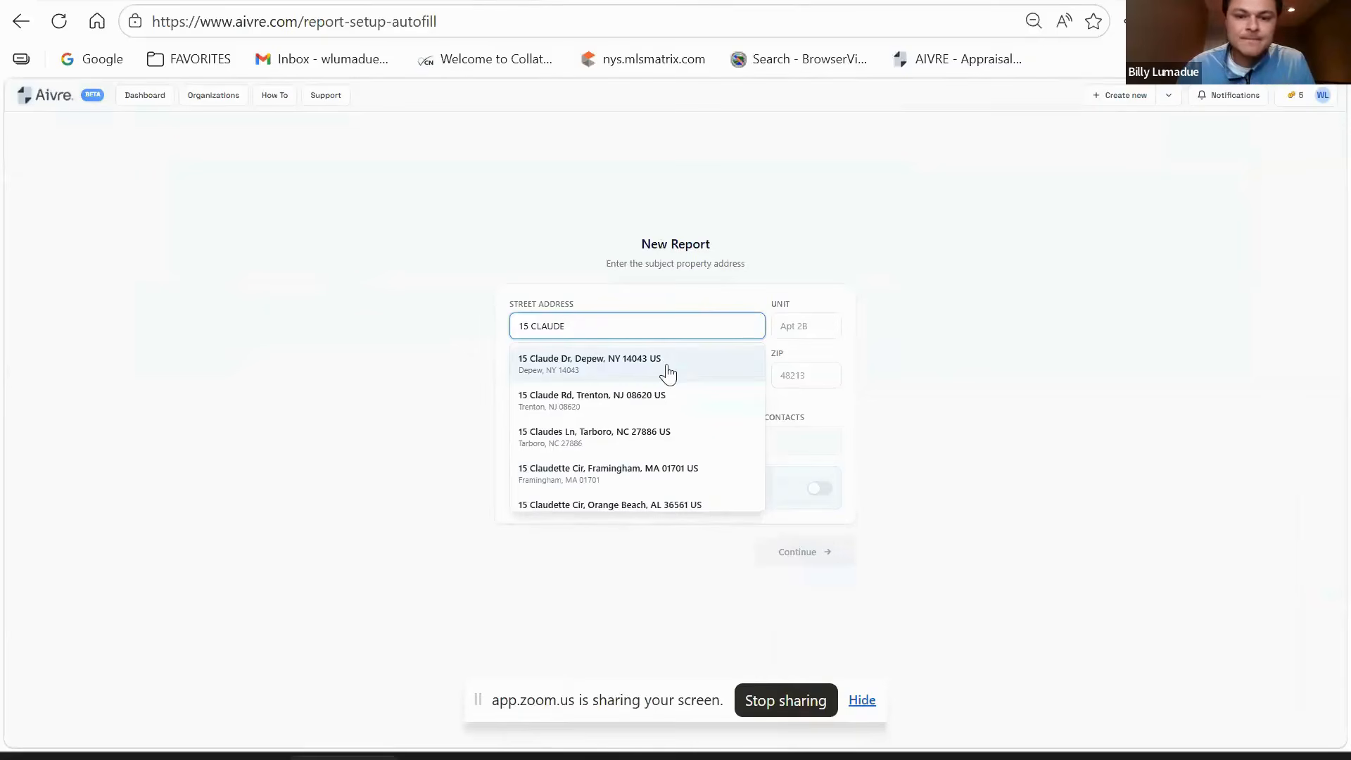
pyautogui.click(579, 366)
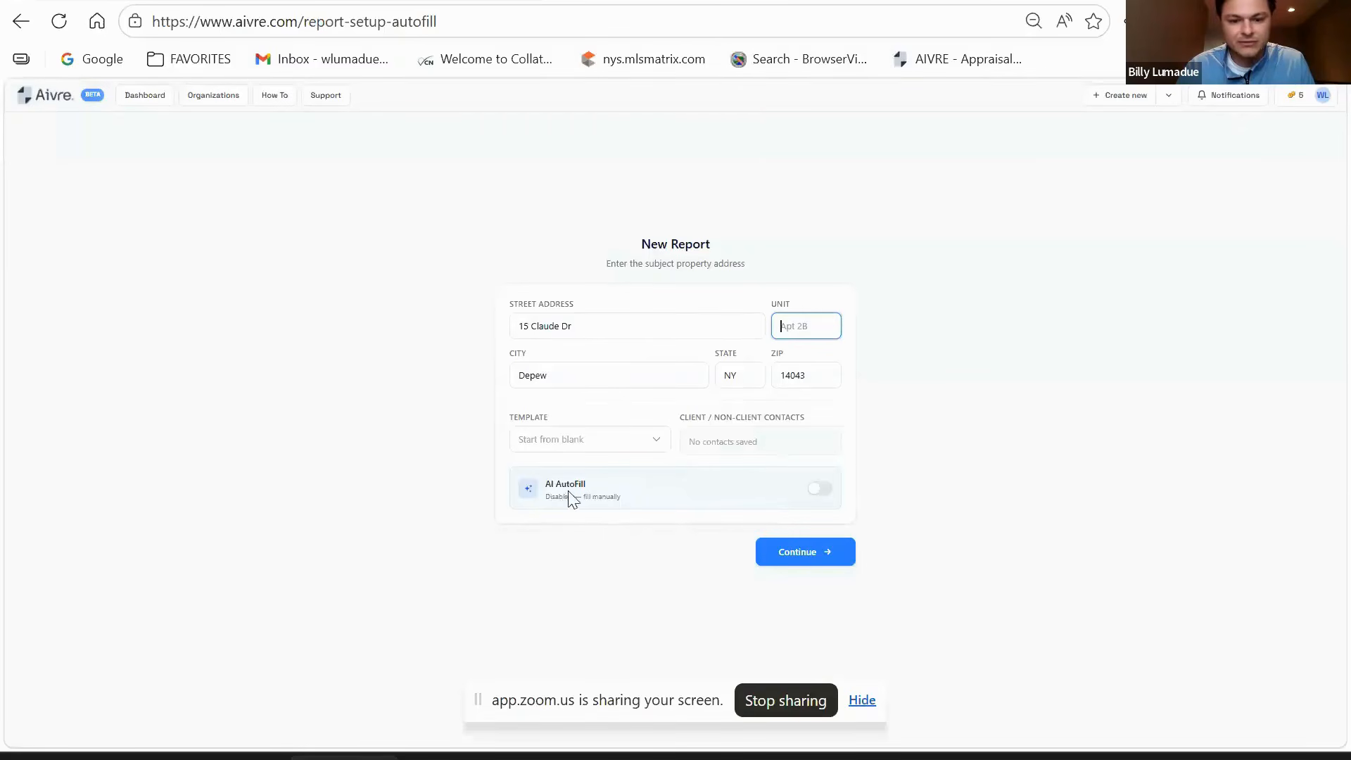
pyautogui.click(818, 492)
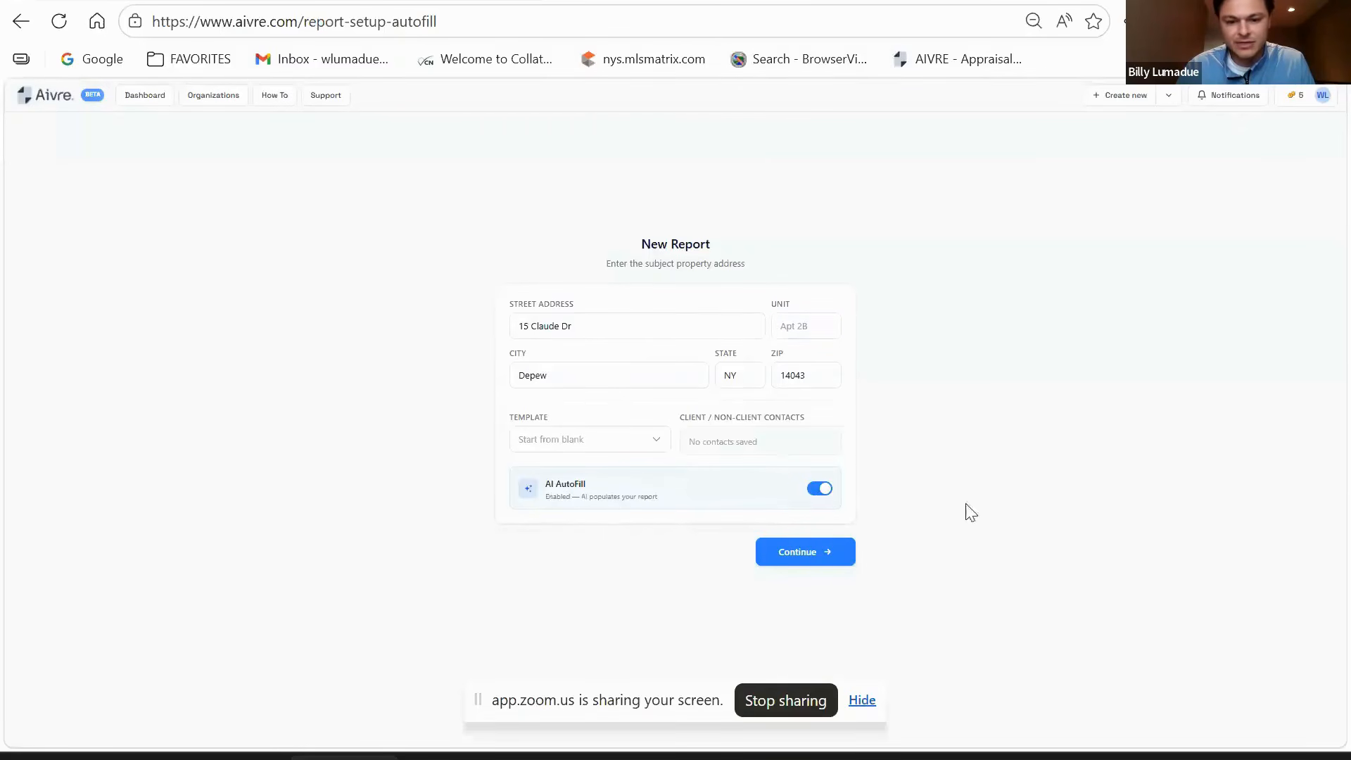
pyautogui.click(822, 551)
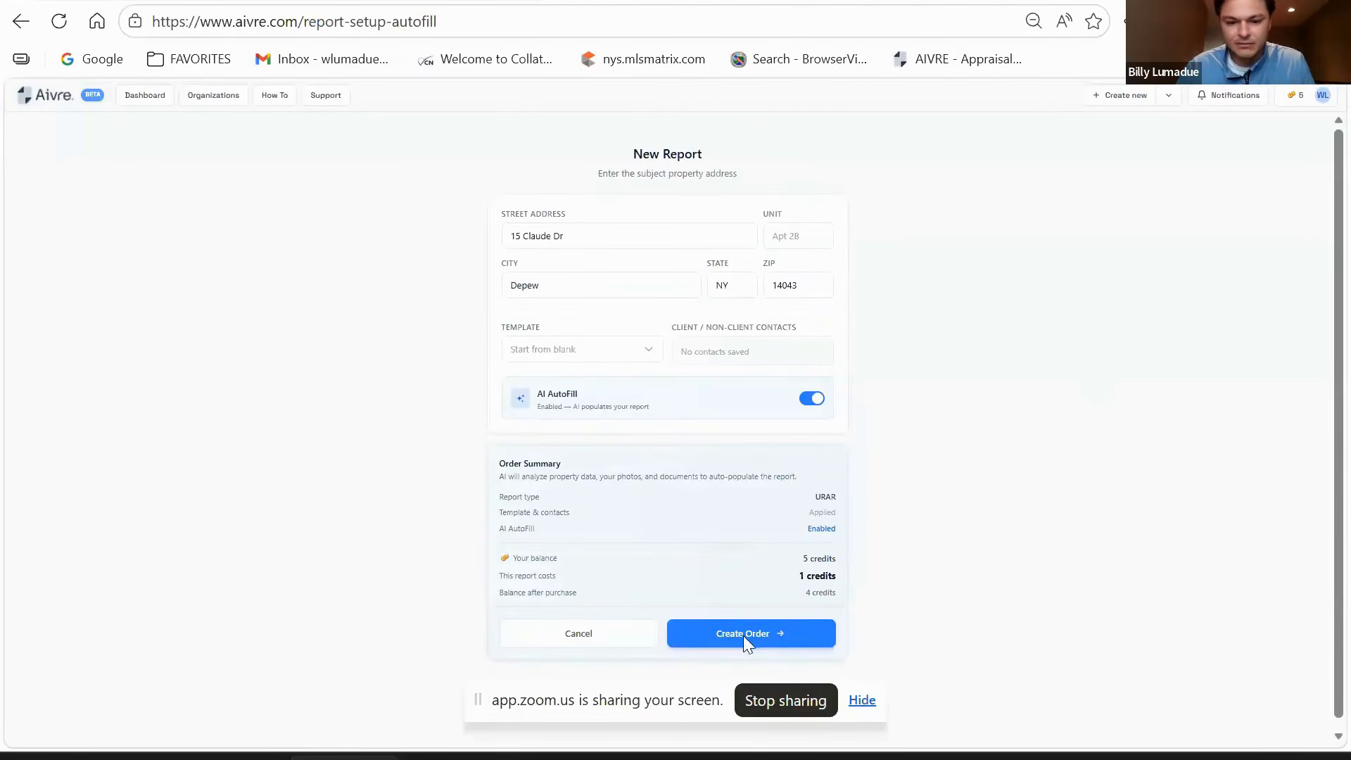
pyautogui.click(743, 635)
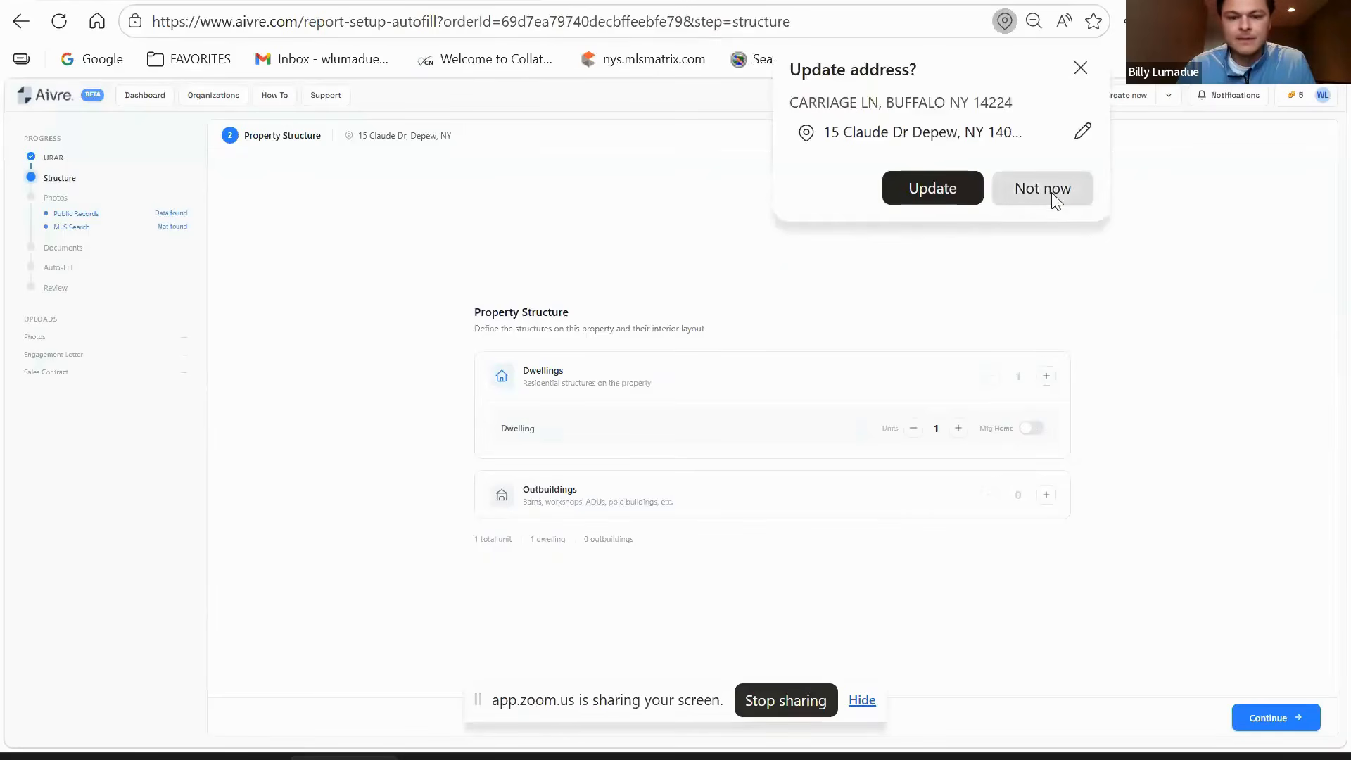
# - Keep the current address and accept Property Structure with 1 dwelling and 0 outbuildings
pyautogui.click(1051, 192)
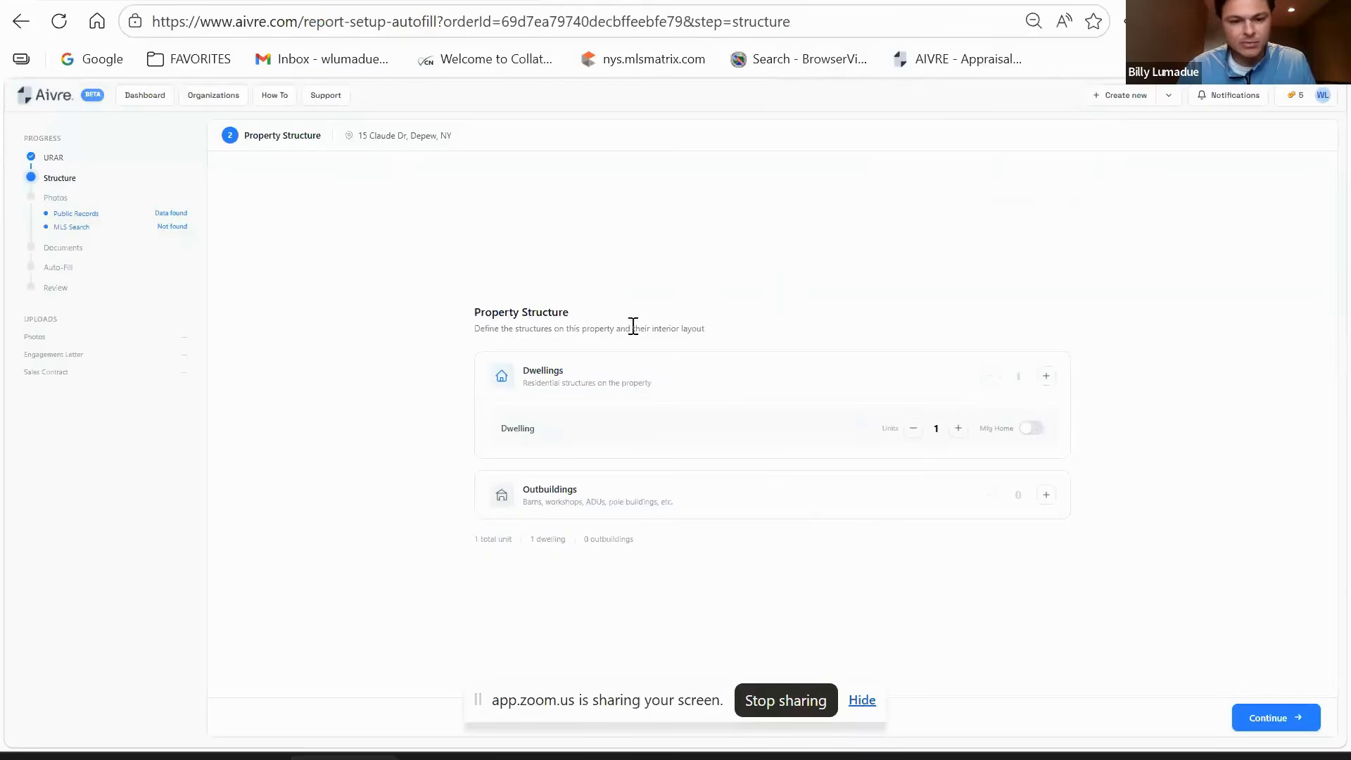
pyautogui.click(1270, 716)
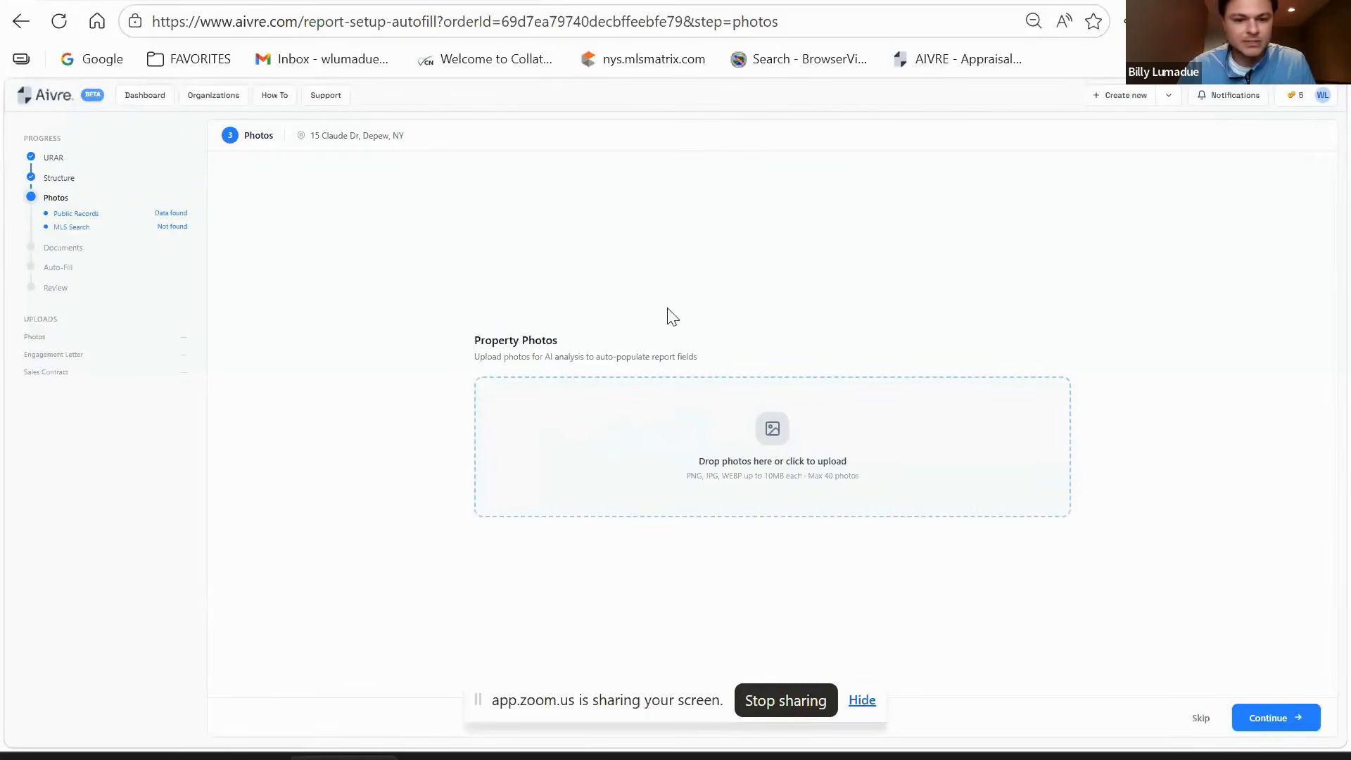
pyautogui.click(941, 485)
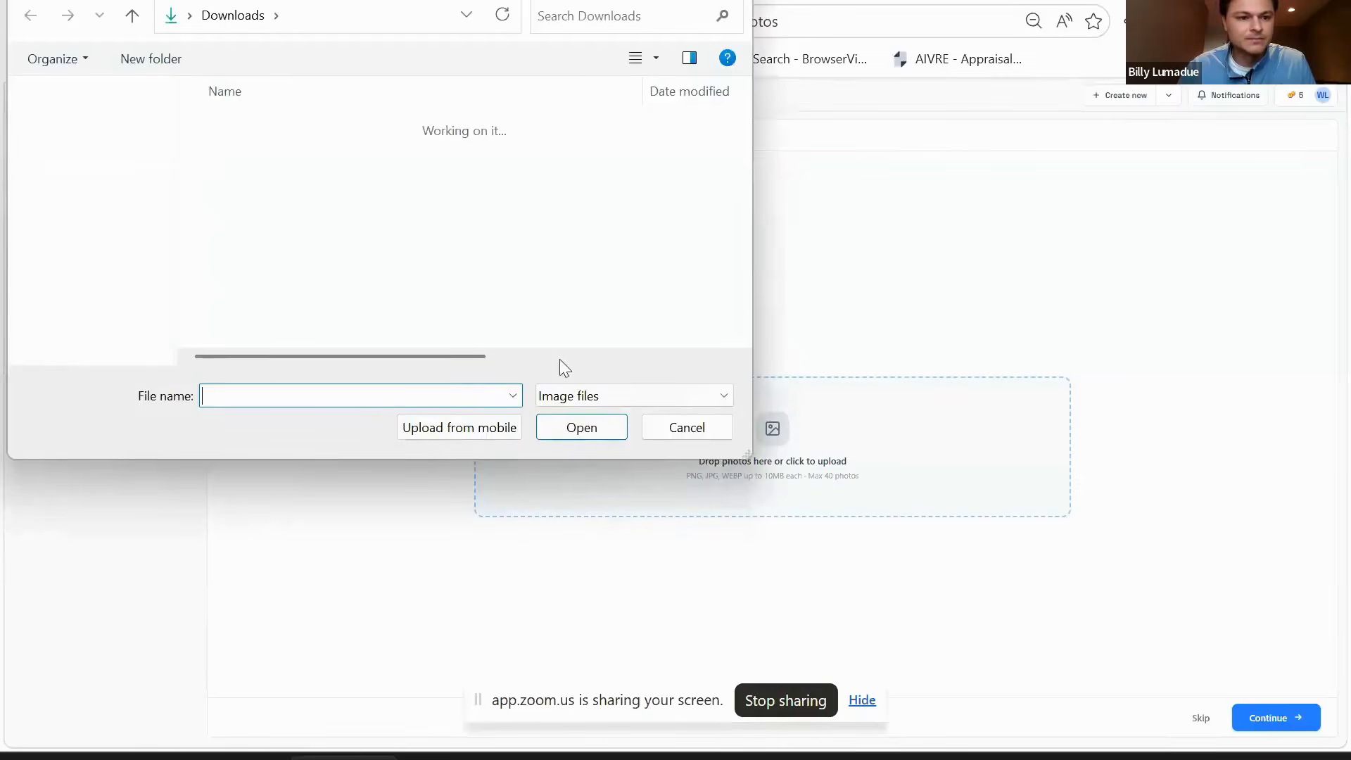
pyautogui.click(312, 222)
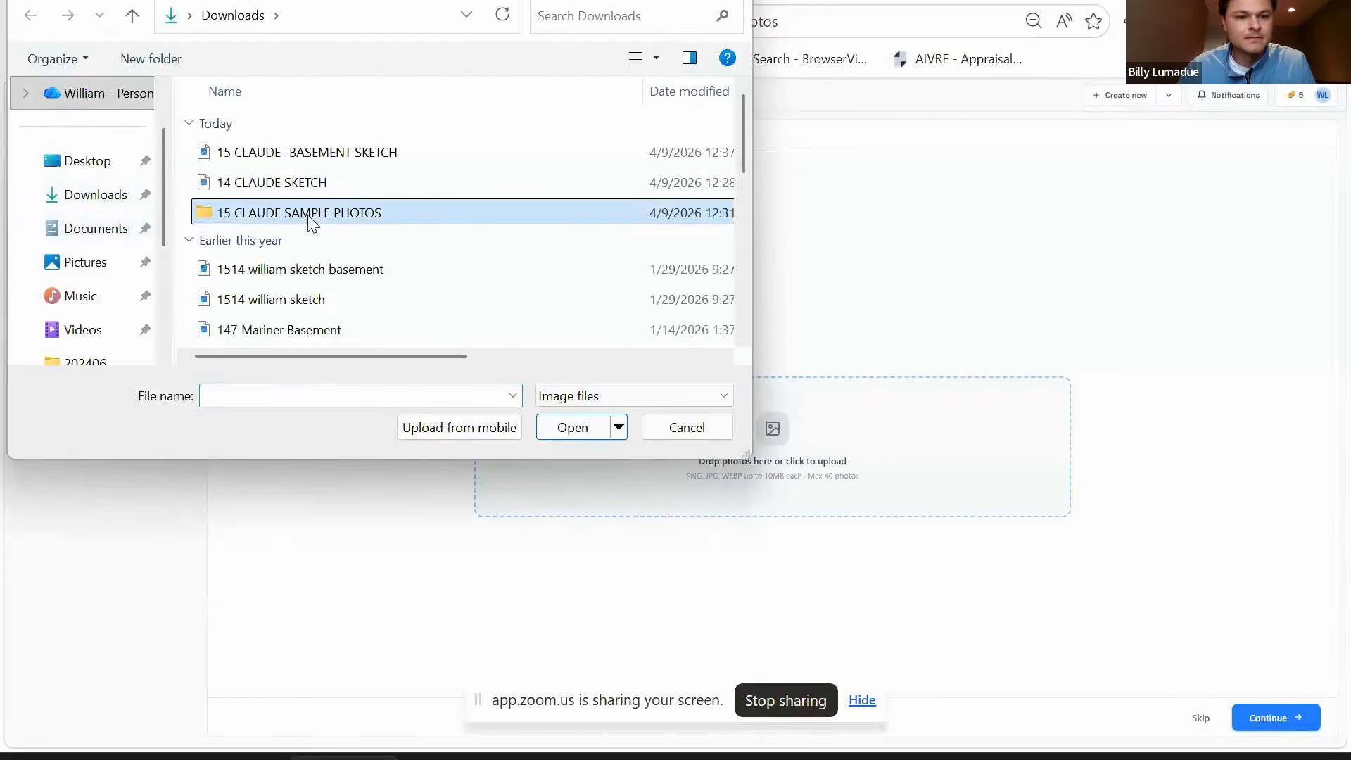
pyautogui.click(313, 223)
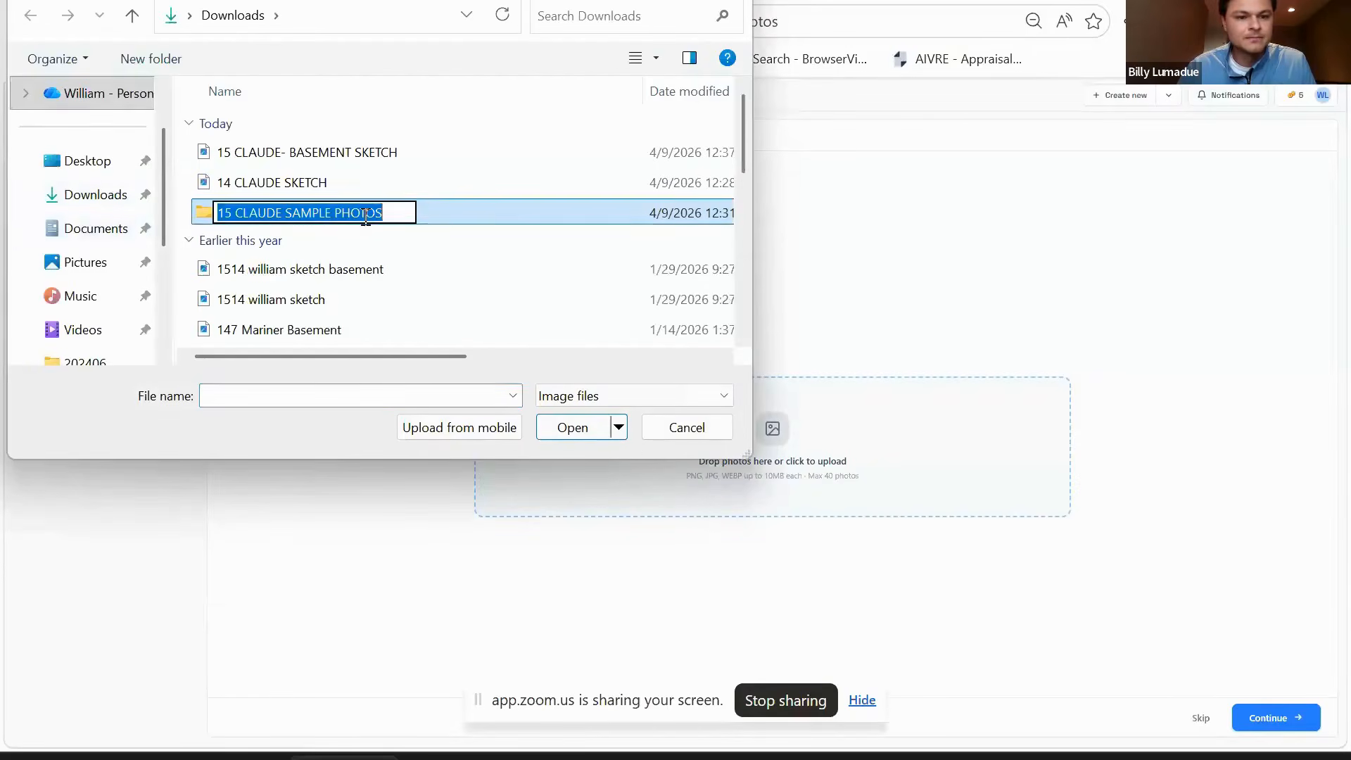
pyautogui.doubleClick(461, 212)
pyautogui.click(246, 184)
pyautogui.scroll(-5, 657, 304)
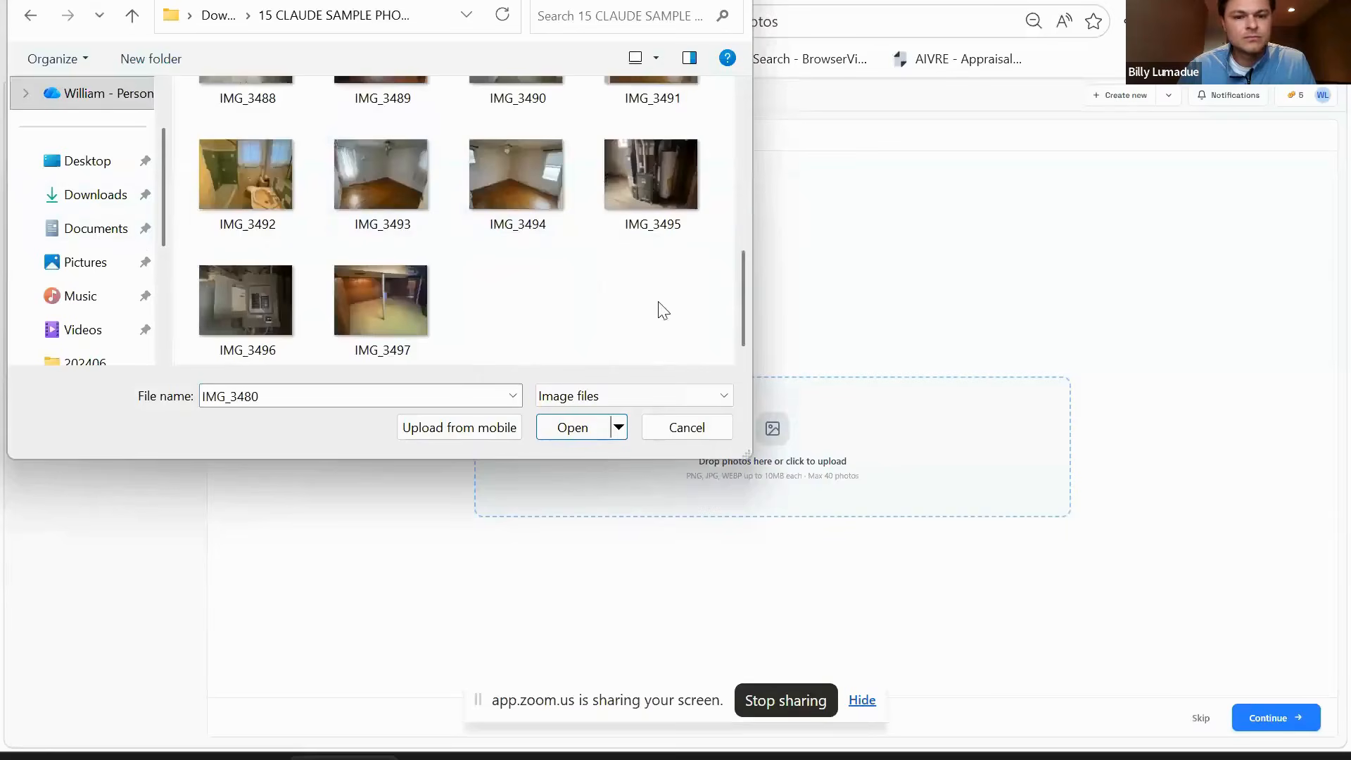
pyautogui.keyDown('shift'); pyautogui.click(352, 315); pyautogui.keyUp('shift')
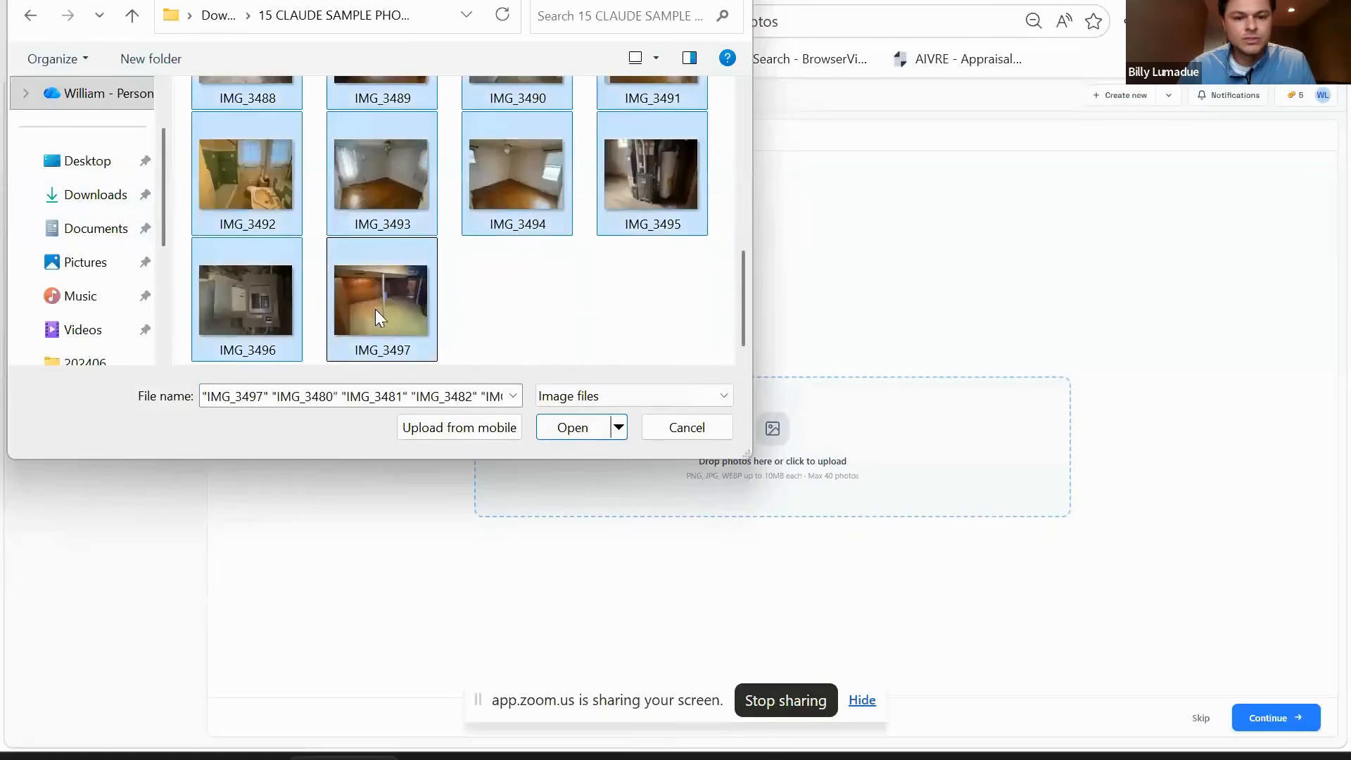
pyautogui.click(578, 428)
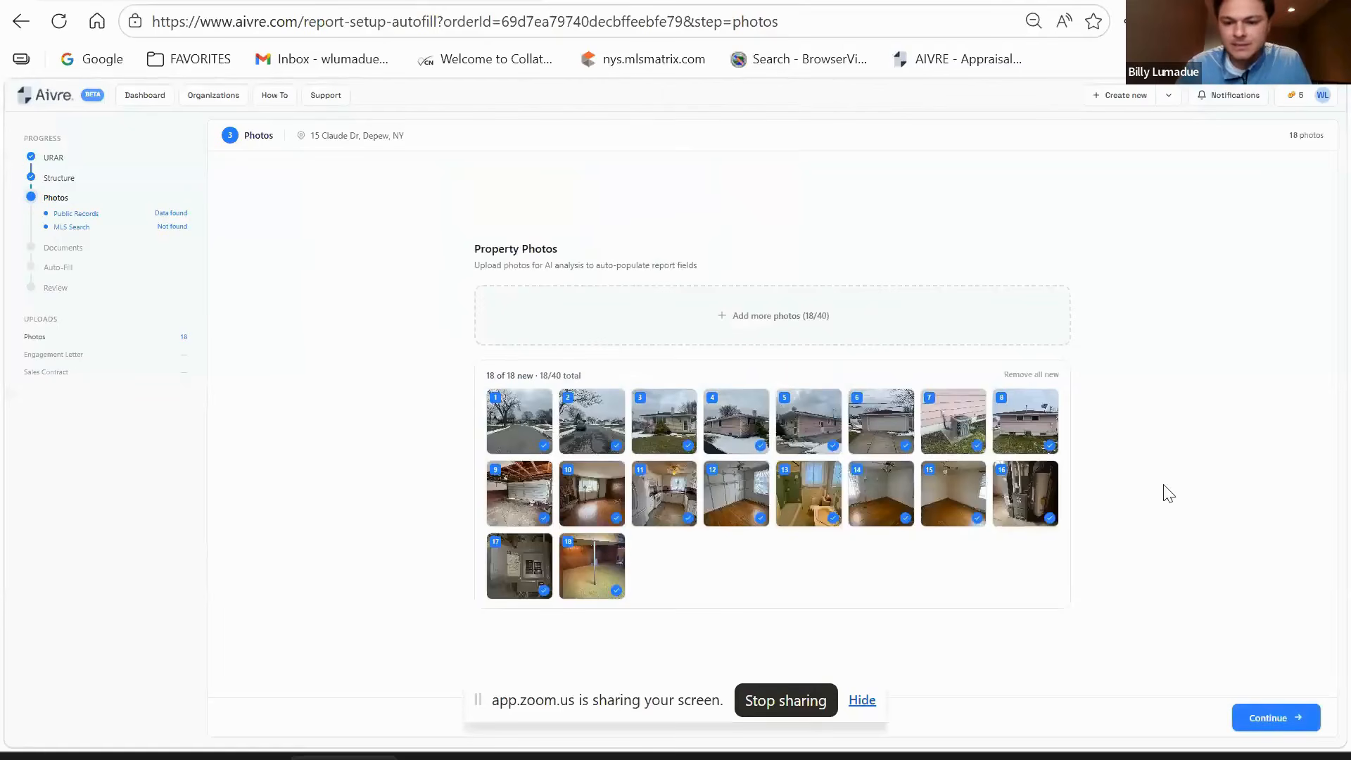
pyautogui.click(1282, 717)
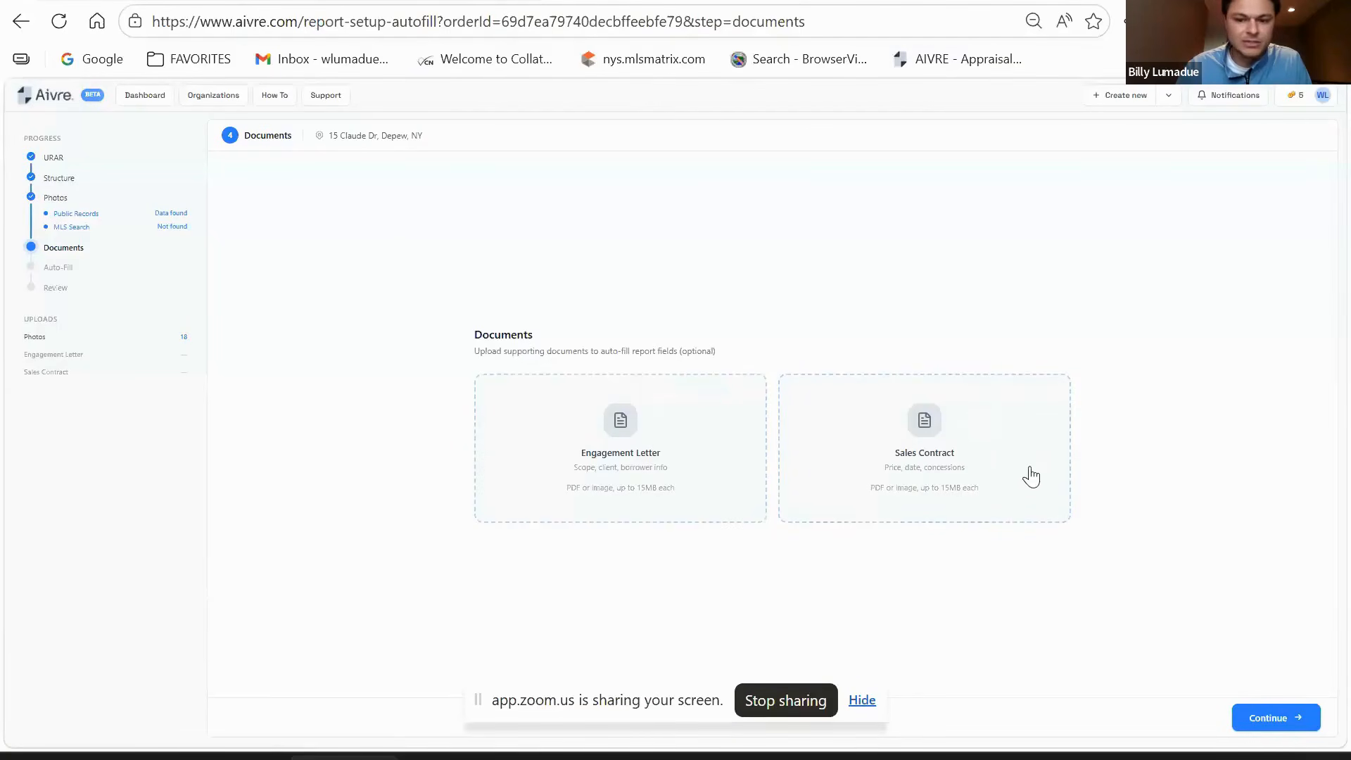
# - Skip the optional documents and start the AI analysis
pyautogui.click(1270, 718)
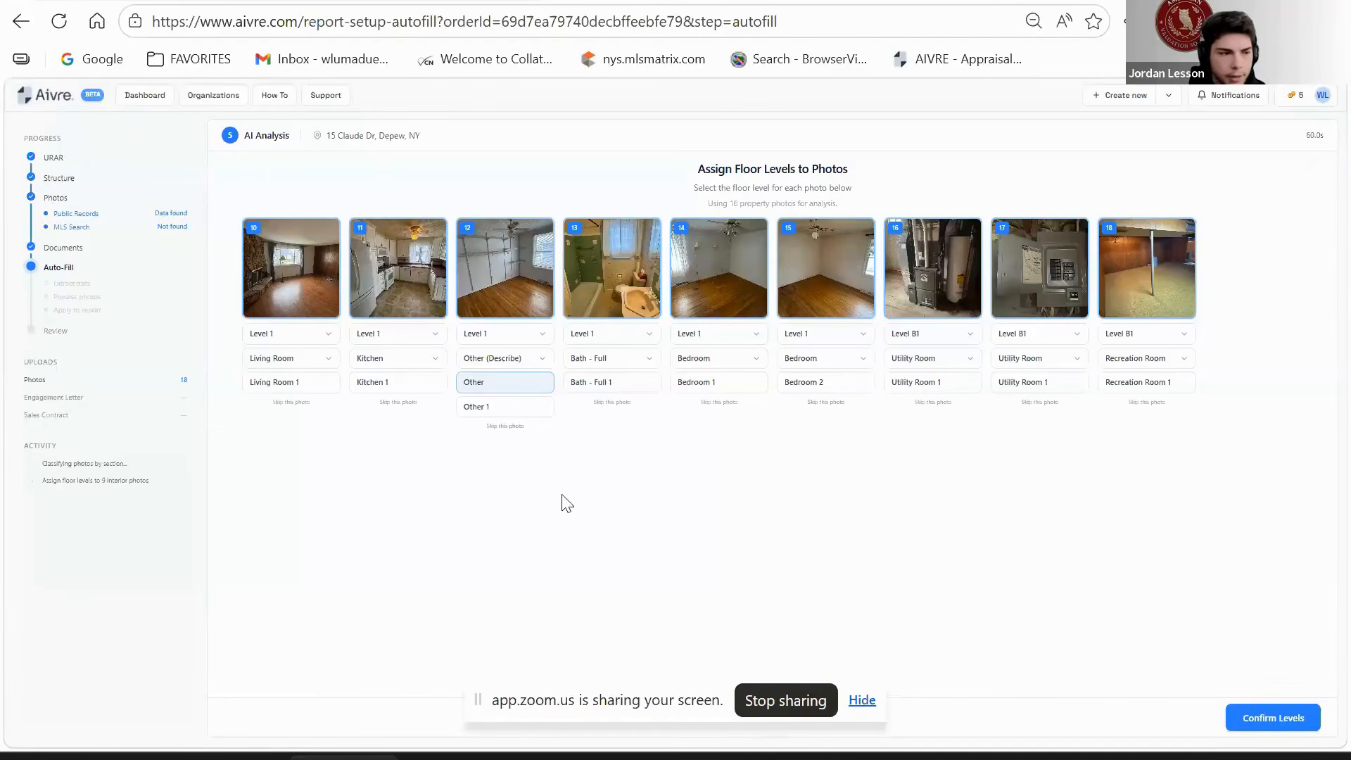
# - Clear the Living Room 1 and Kitchen 1 names, and make photo 12 an unnamed Bedroom
pyautogui.moveTo(325, 382); pyautogui.dragTo(225, 375)
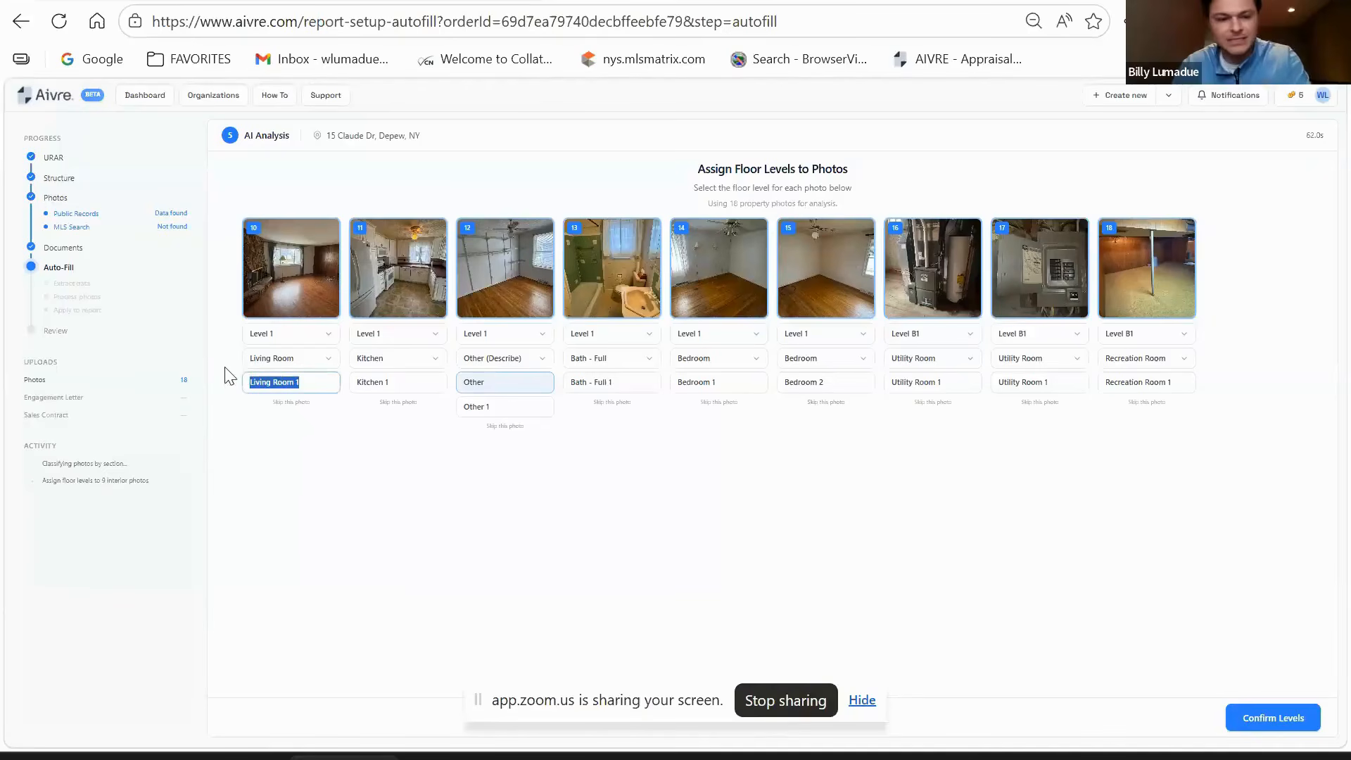
pyautogui.press('BackSpace')
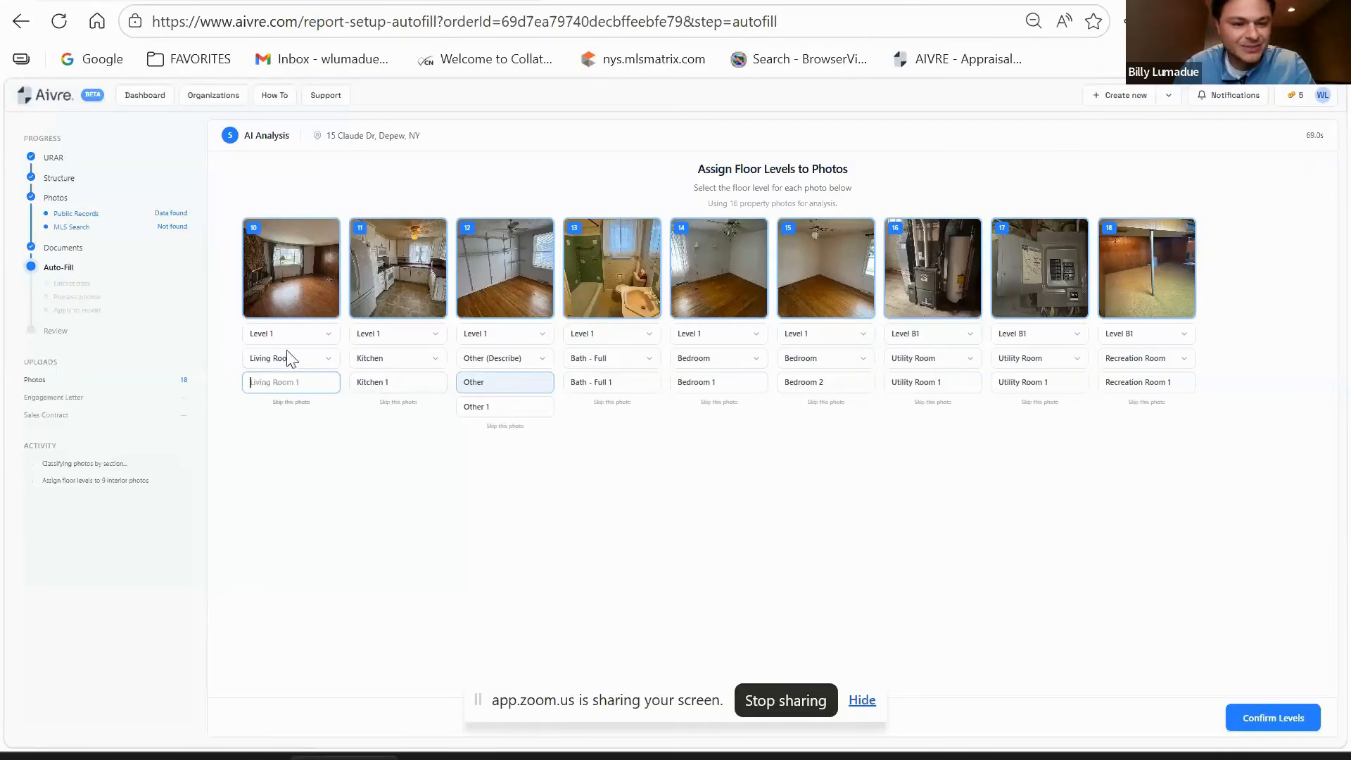
pyautogui.moveTo(417, 382); pyautogui.dragTo(352, 387)
pyautogui.press('BackSpace')
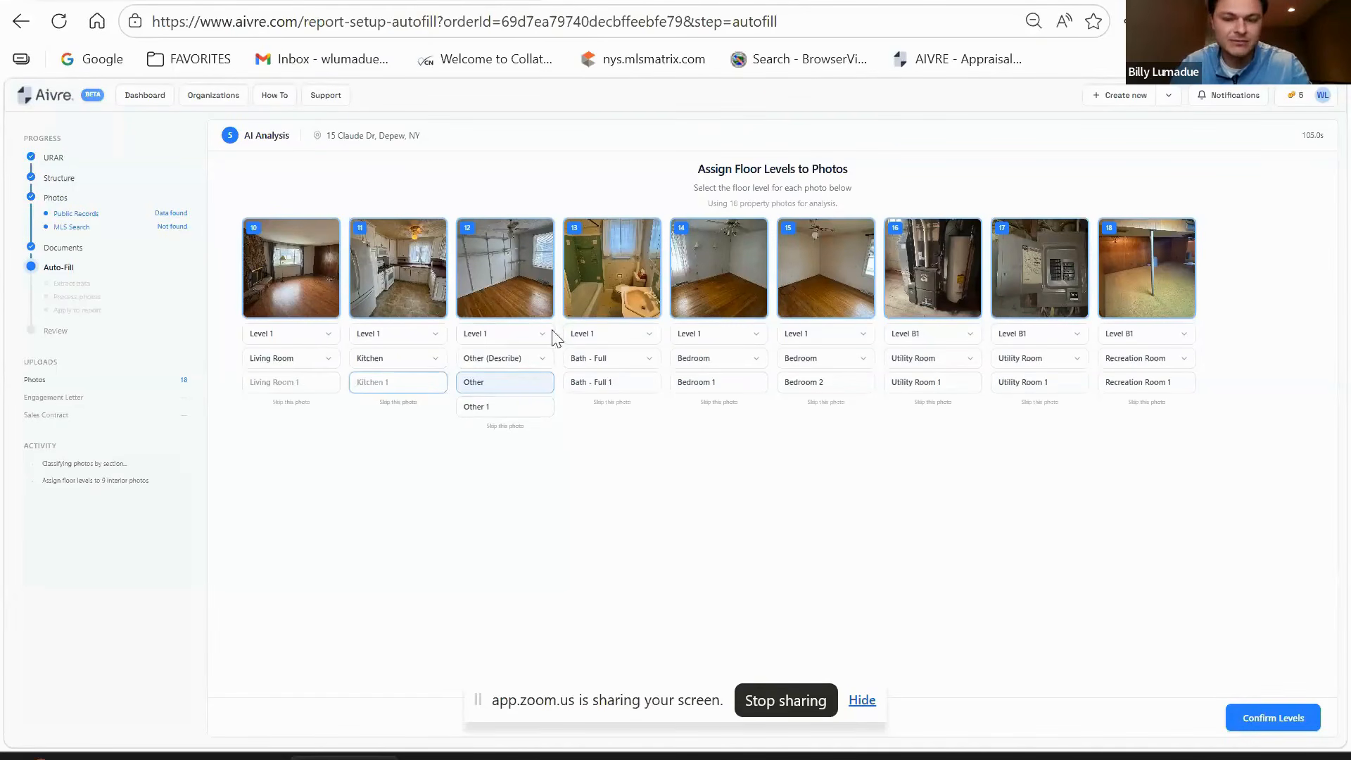
pyautogui.click(525, 360)
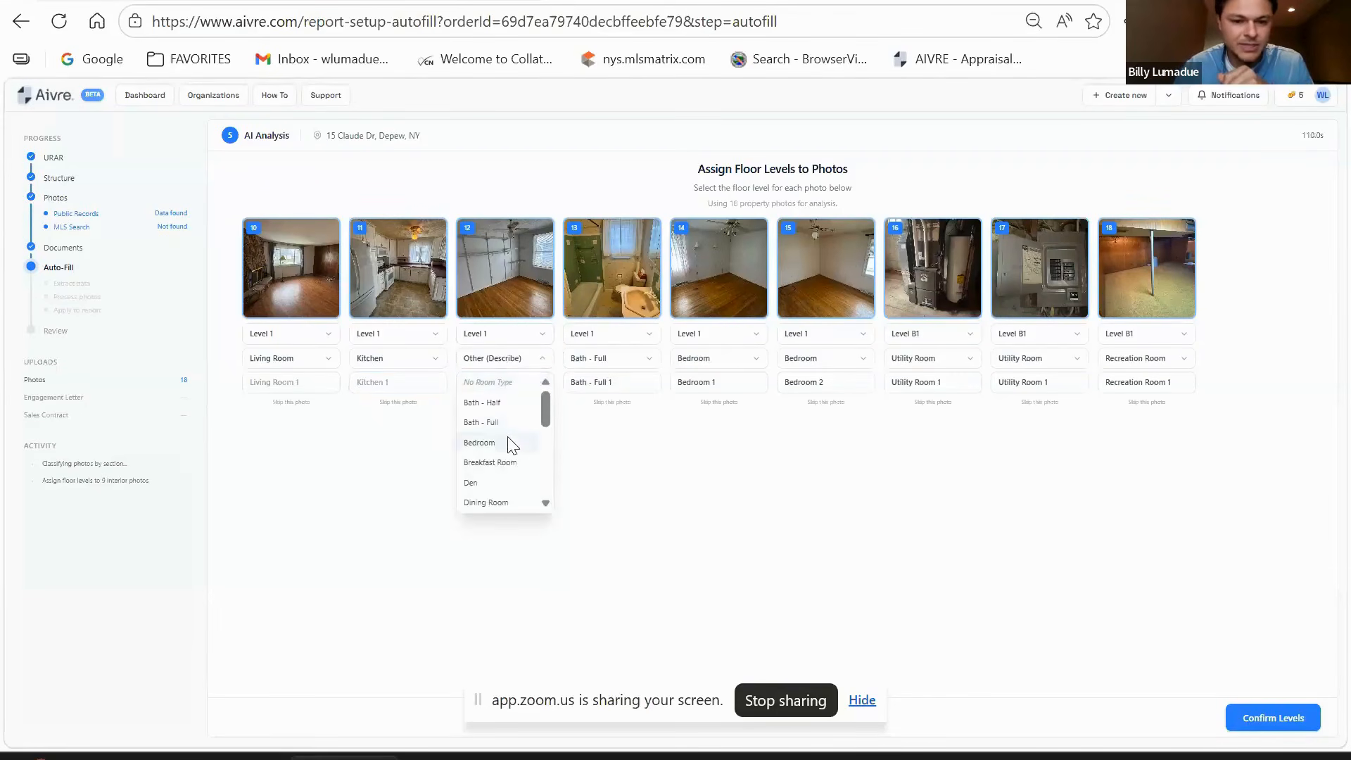
pyautogui.click(510, 442)
pyautogui.click(519, 379)
pyautogui.press('BackSpace')
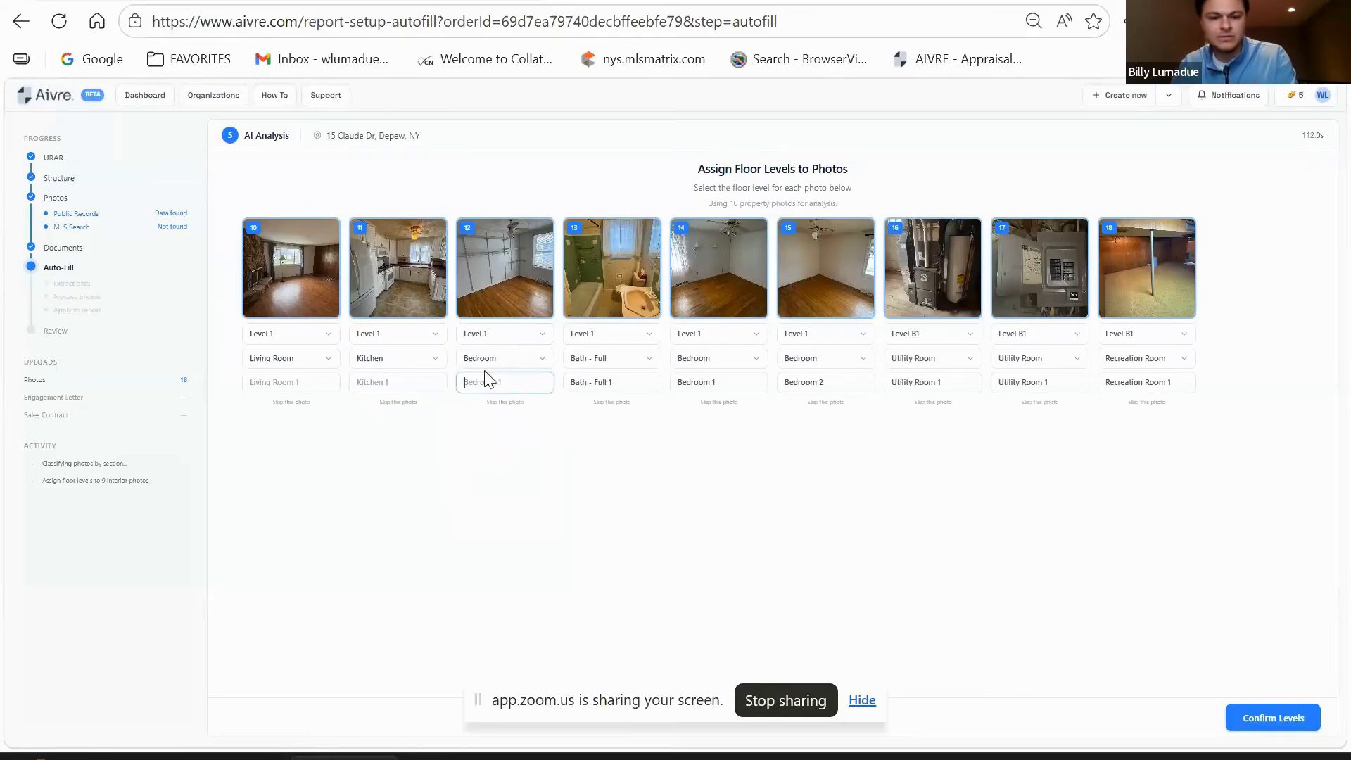
# - Keep photo 13 as Bath - Full and clear the room names on photos 14-16
pyautogui.click(646, 360)
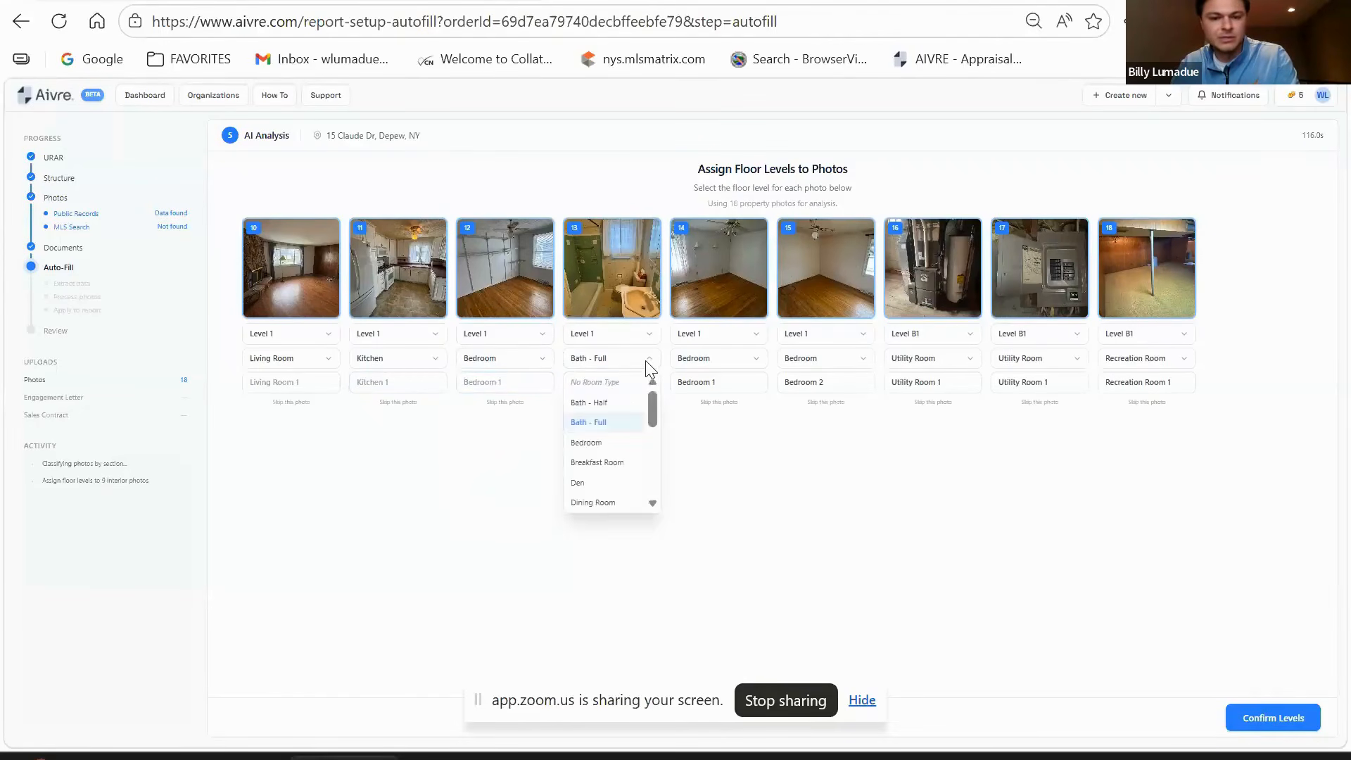
pyautogui.click(713, 512)
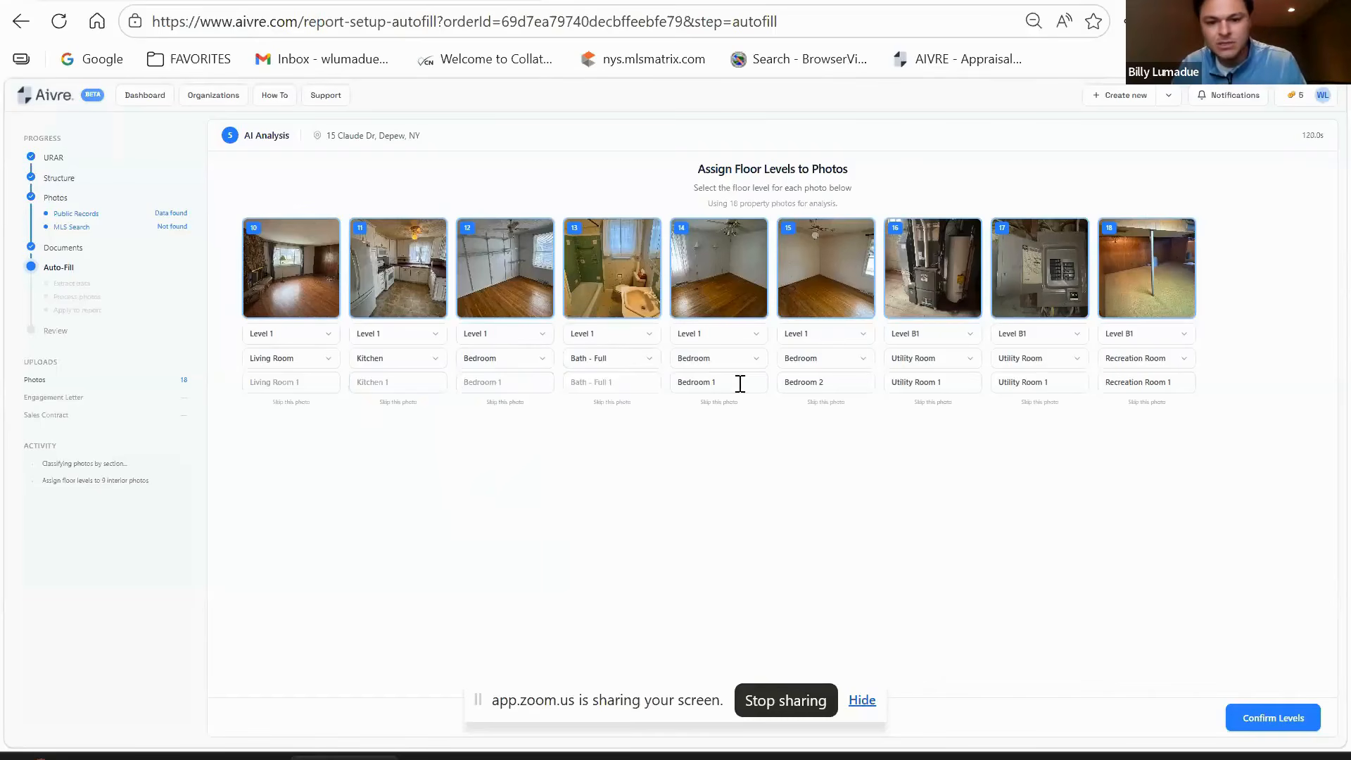
pyautogui.moveTo(688, 383); pyautogui.dragTo(720, 383)
pyautogui.press('BackSpace')
pyautogui.moveTo(847, 377); pyautogui.dragTo(756, 380)
pyautogui.press('BackSpace')
pyautogui.moveTo(952, 380); pyautogui.dragTo(862, 389)
pyautogui.press('BackSpace')
pyautogui.click(959, 450)
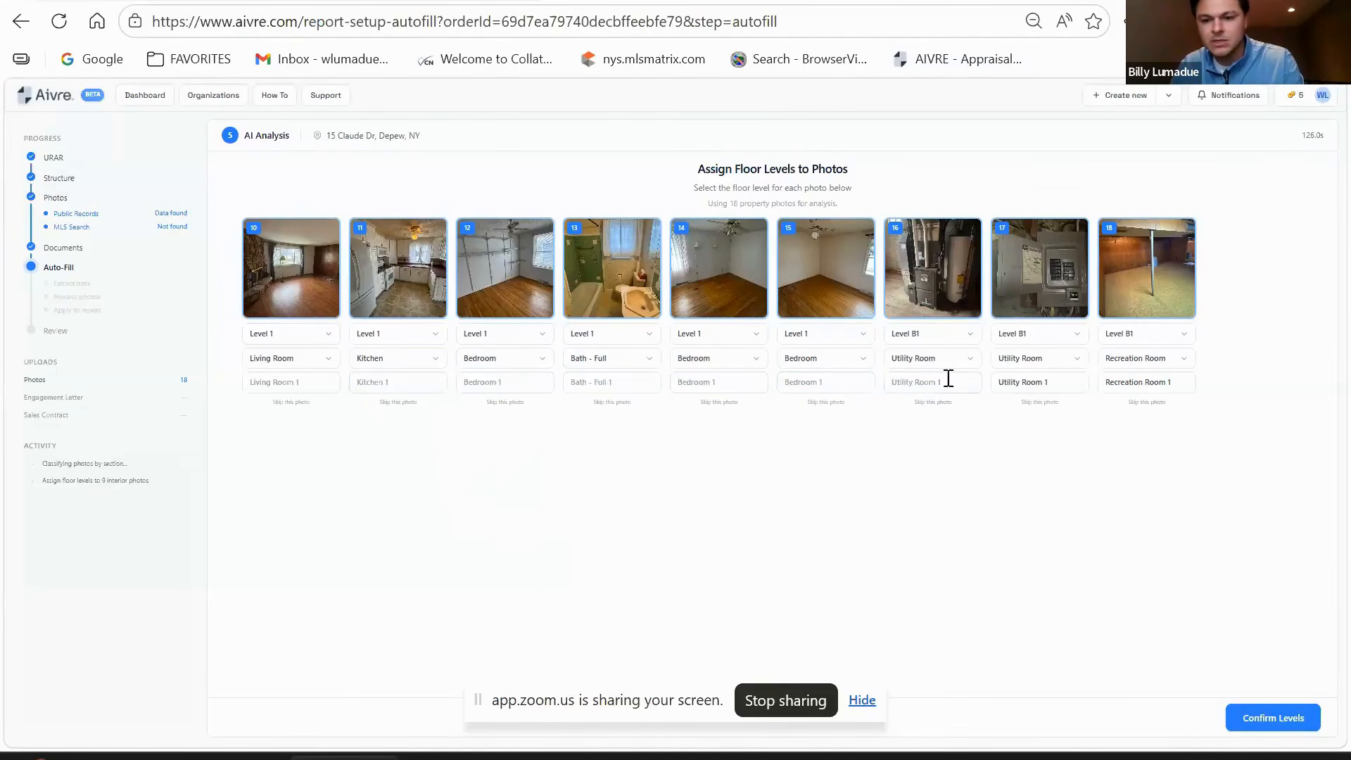
# - Clear the room names on photos 17 and 18, then confirm the floor levels
pyautogui.moveTo(1074, 380); pyautogui.dragTo(999, 391)
pyautogui.press('BackSpace')
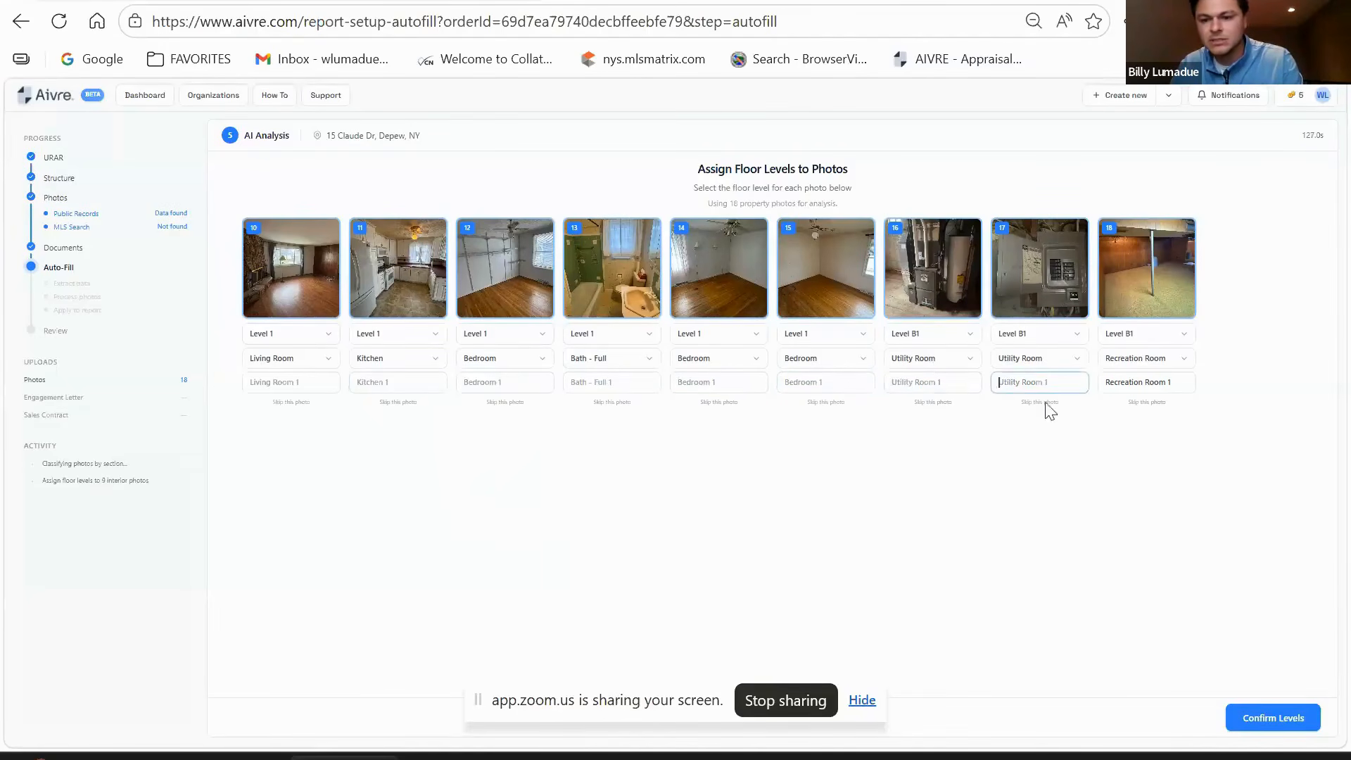
pyautogui.moveTo(1189, 382); pyautogui.dragTo(1106, 497)
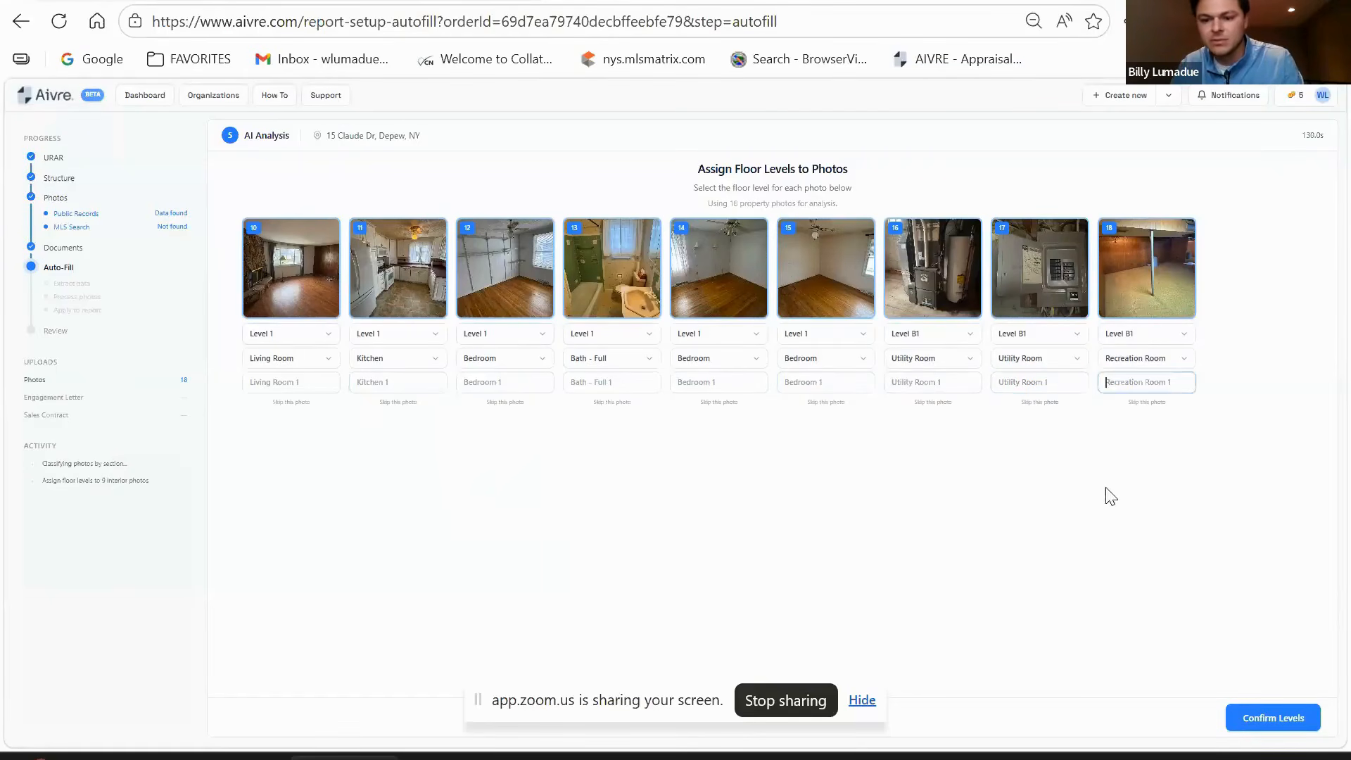
pyautogui.press('BackSpace')
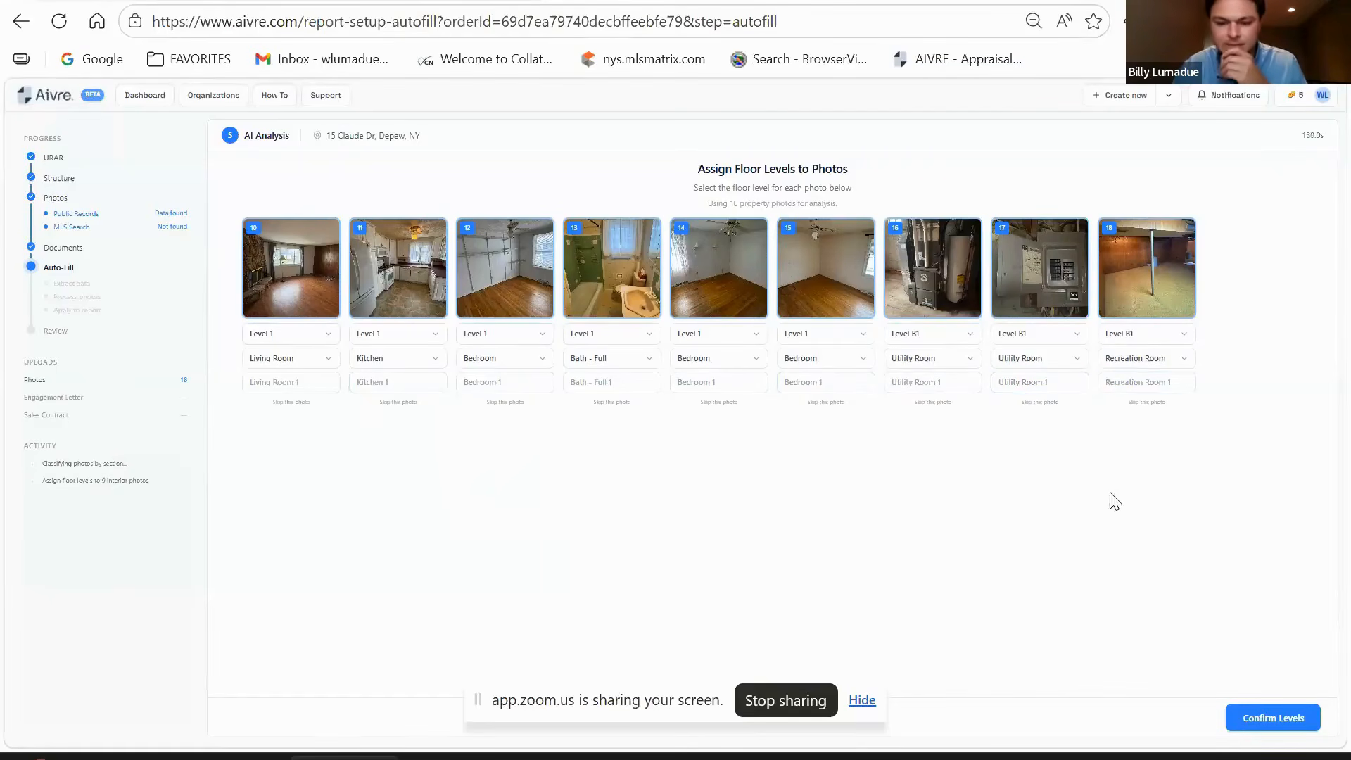
pyautogui.click(1272, 718)
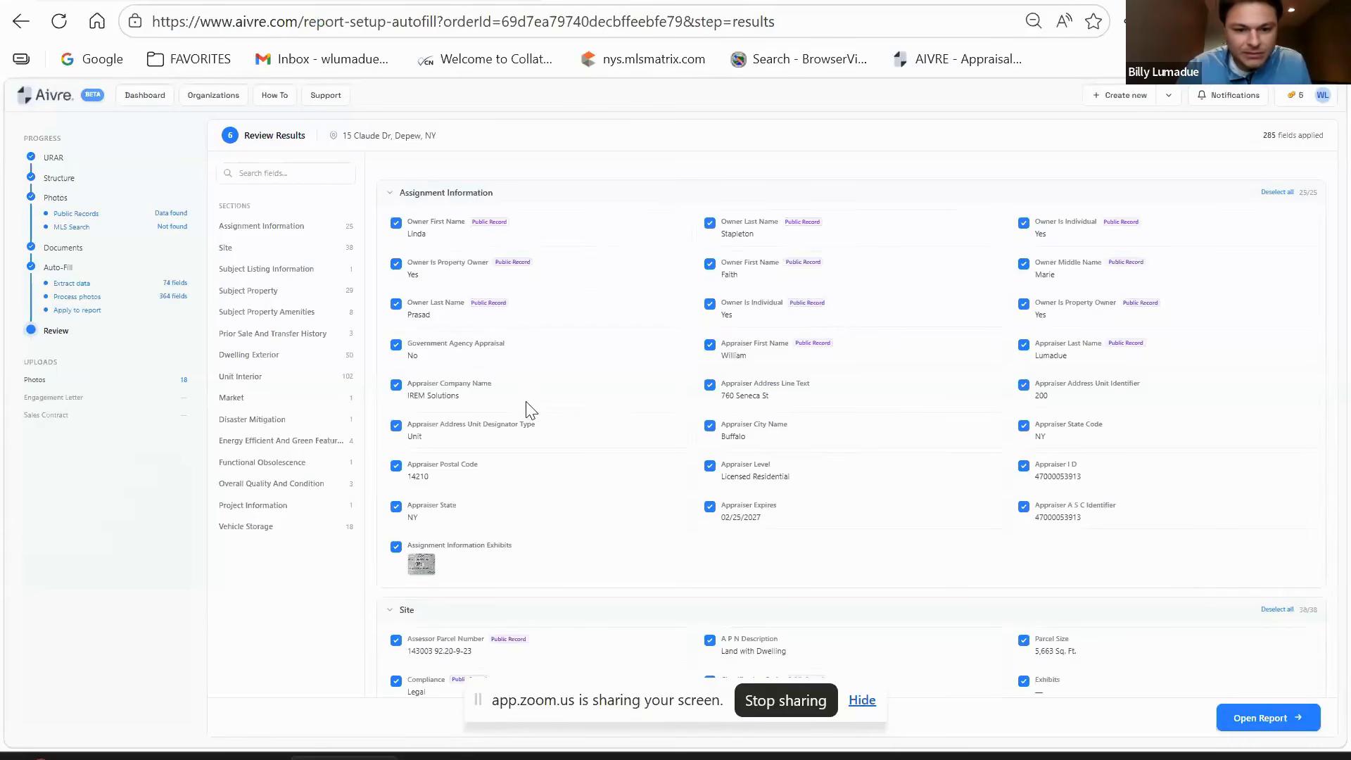
# - Scroll the Review Results to the Site section to check its 38 applied fields
pyautogui.scroll(-2, 529, 408)
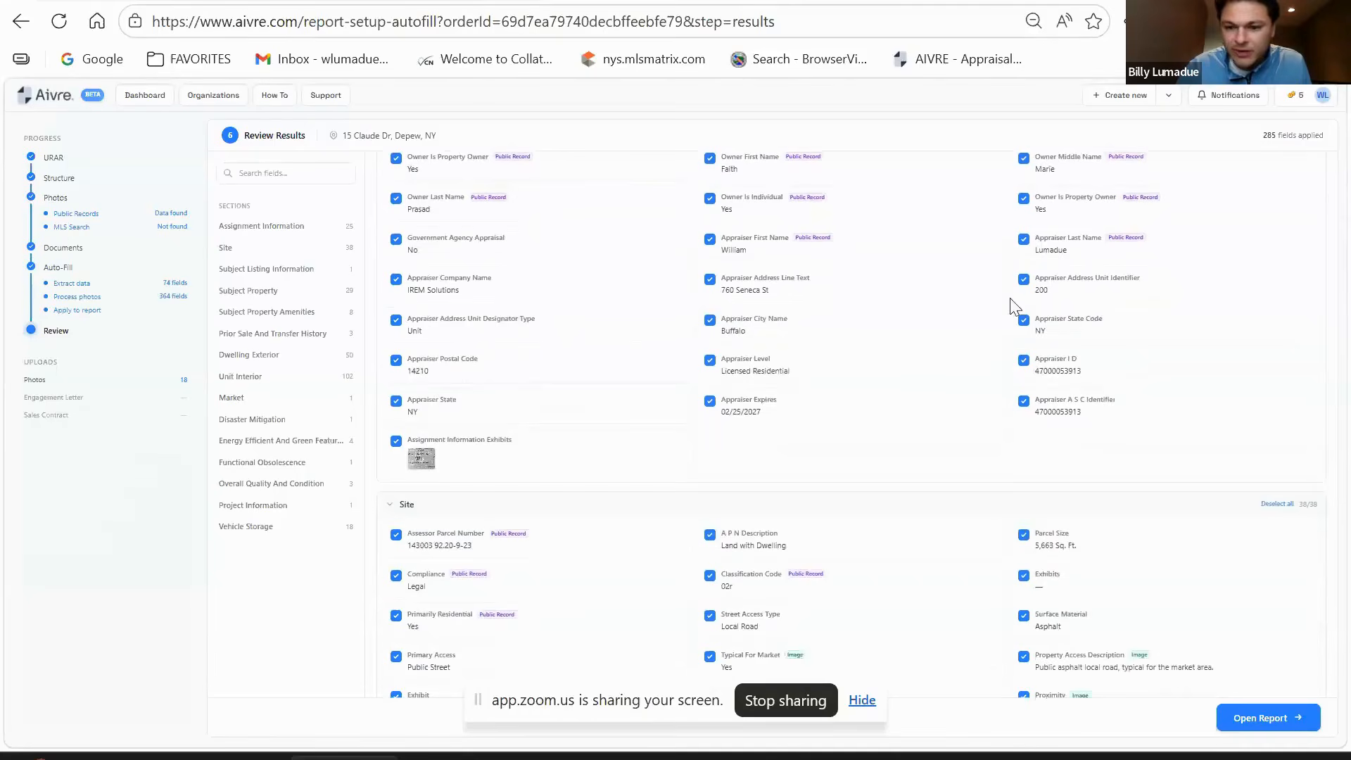
pyautogui.scroll(-2, 561, 308)
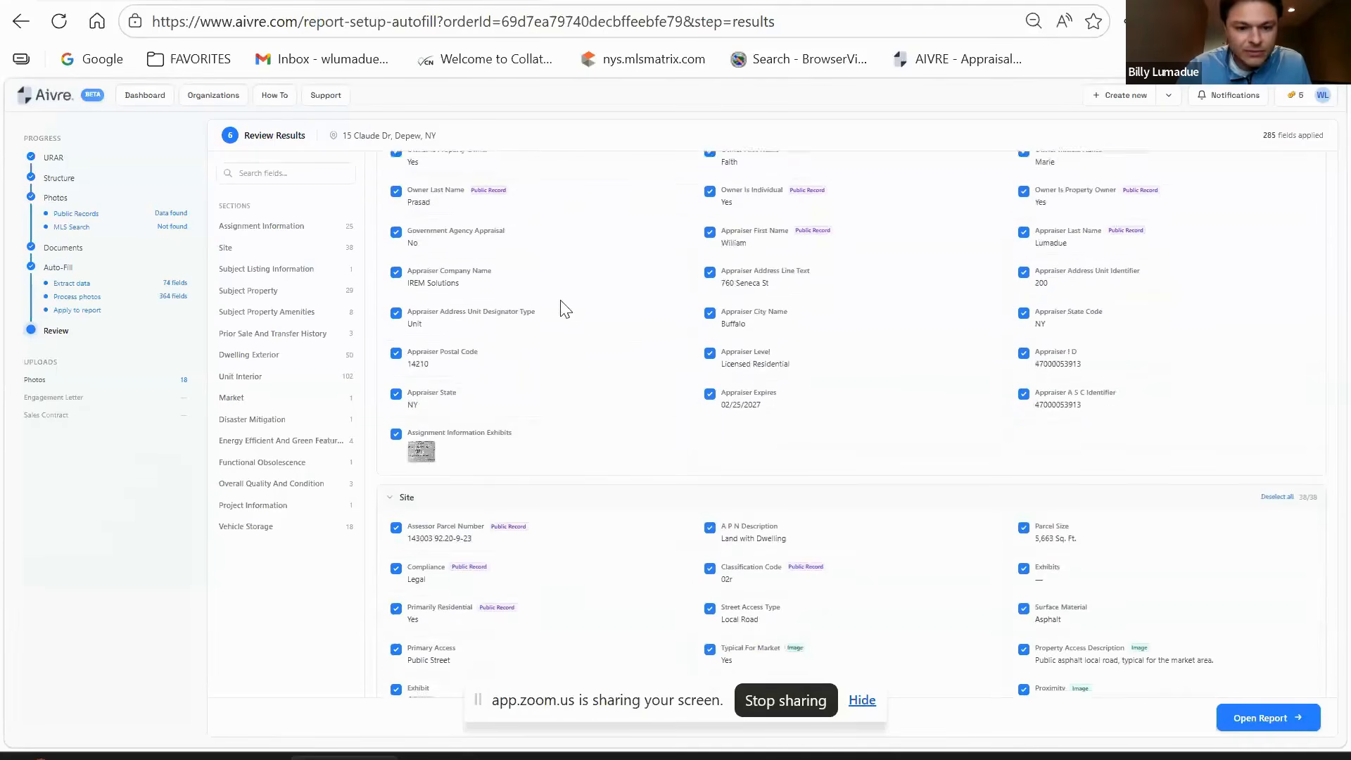
pyautogui.scroll(-2, 728, 288)
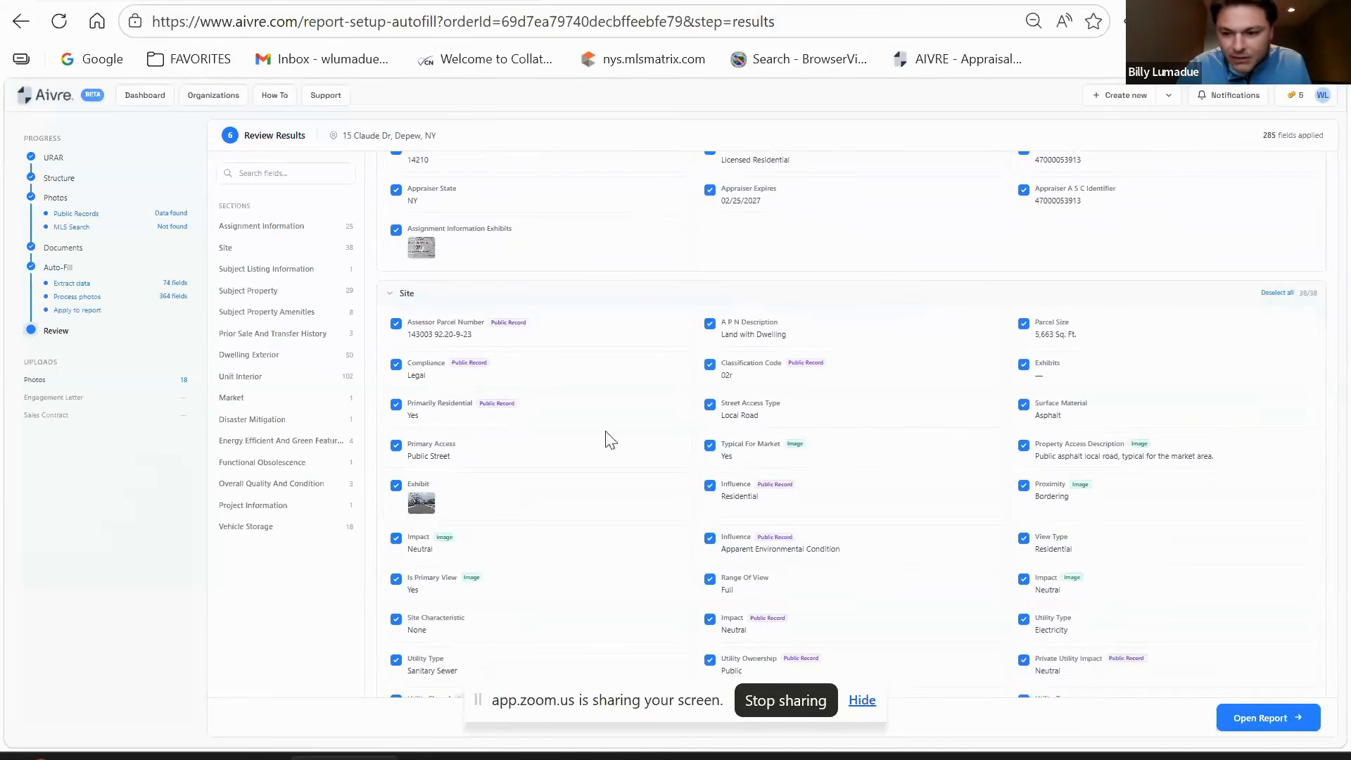
pyautogui.scroll(-1, 837, 461)
pyautogui.scroll(-1, 837, 462)
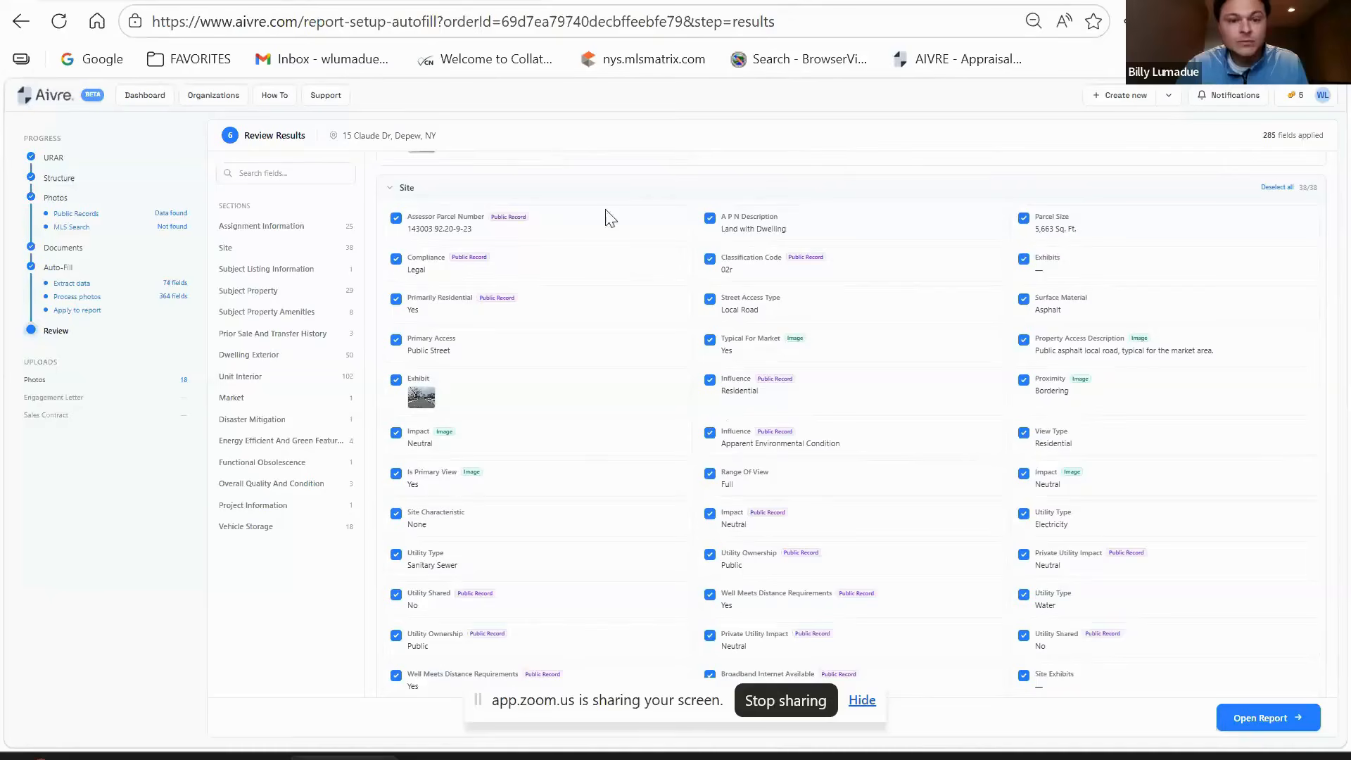
pyautogui.scroll(4, 721, 376)
pyautogui.scroll(-4, 719, 373)
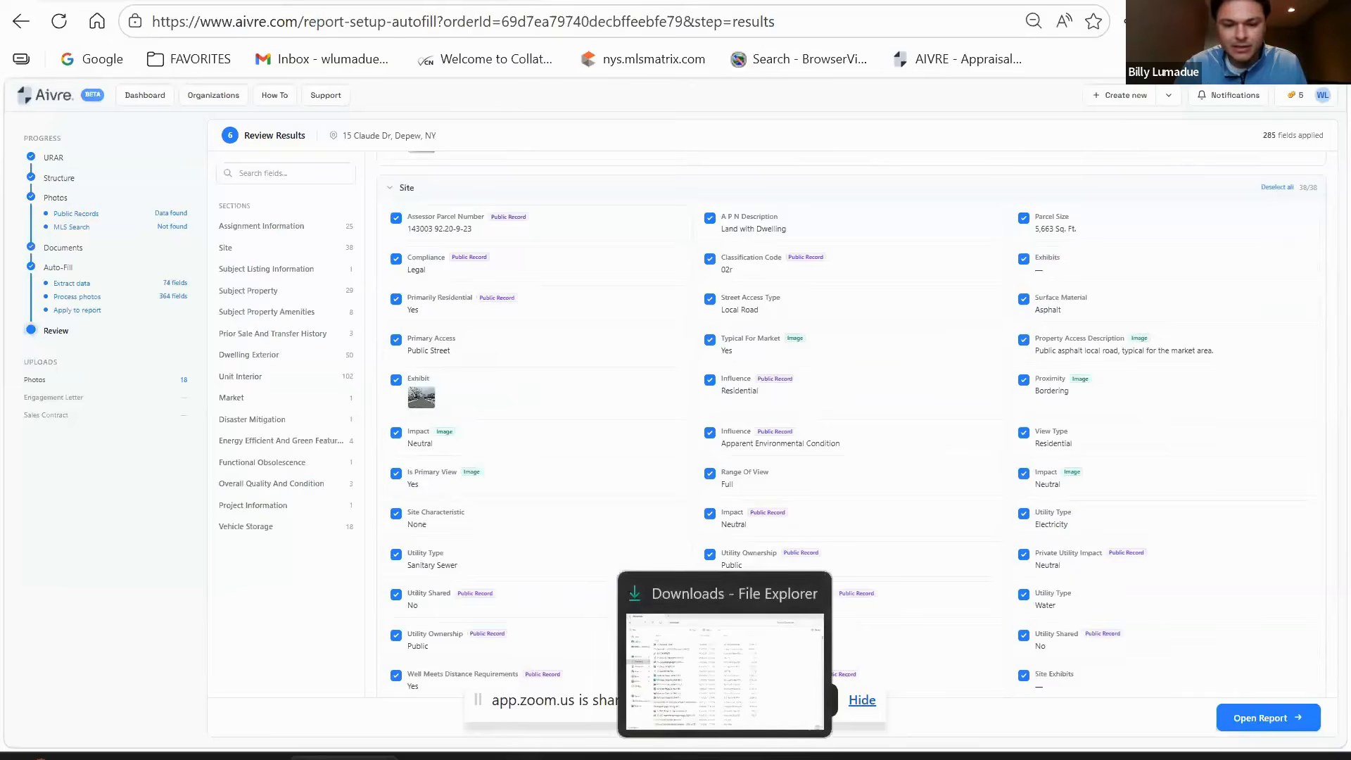
pyautogui.click(410, 2)
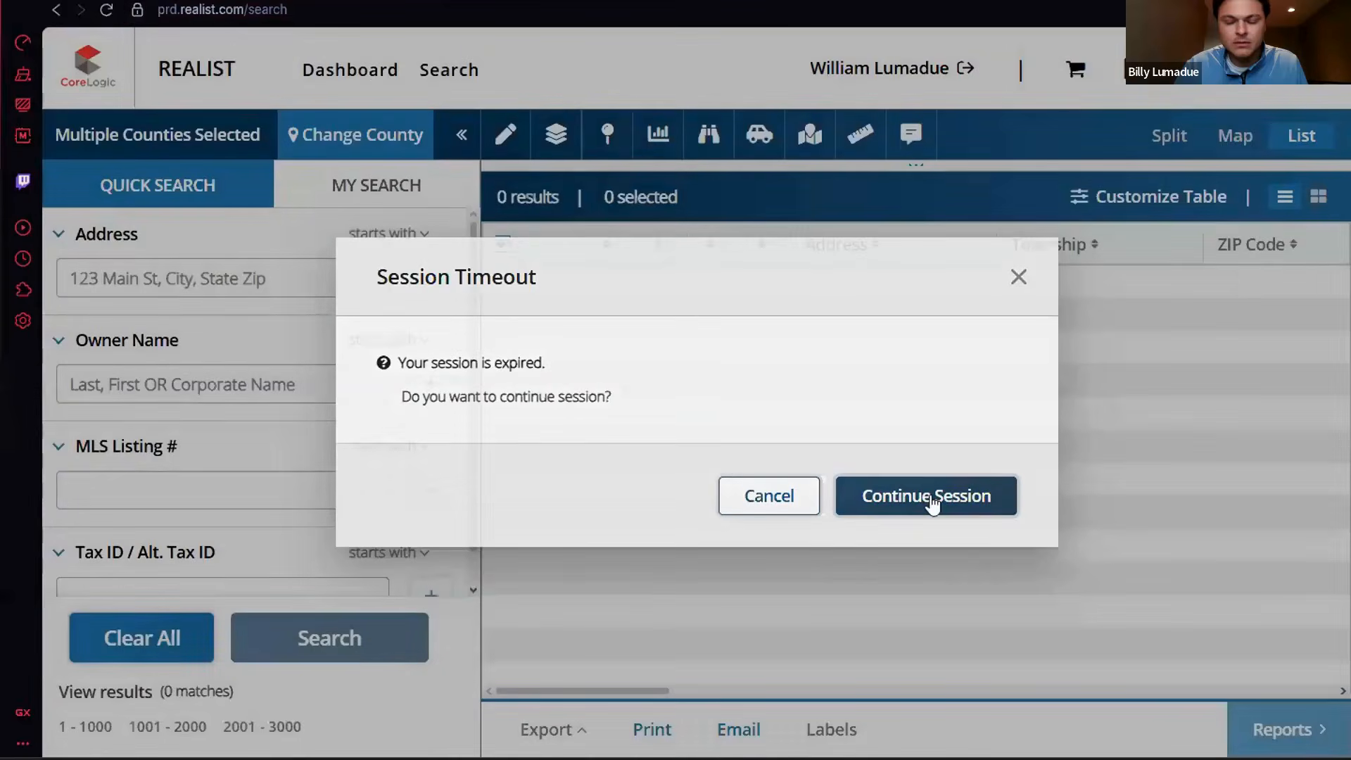
pyautogui.click(927, 496)
pyautogui.click(180, 272)
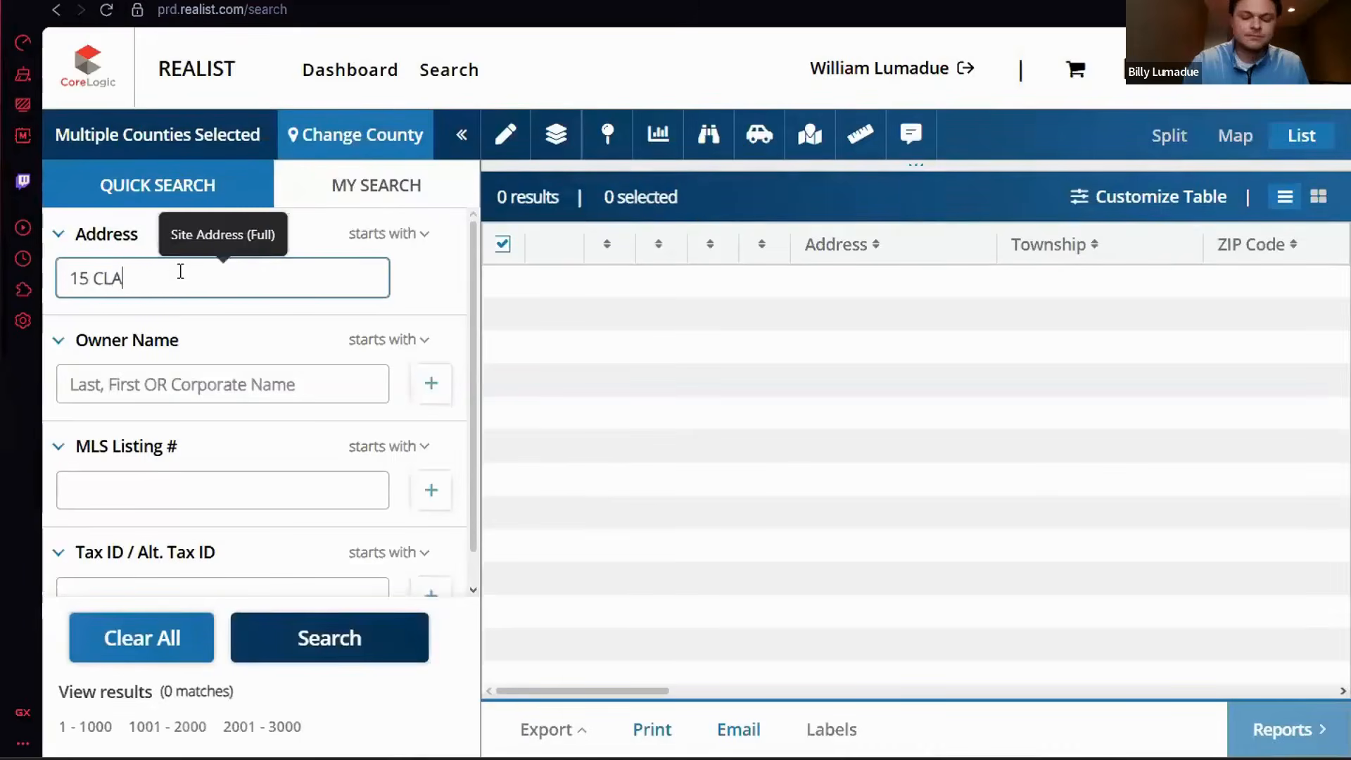
pyautogui.click(234, 337)
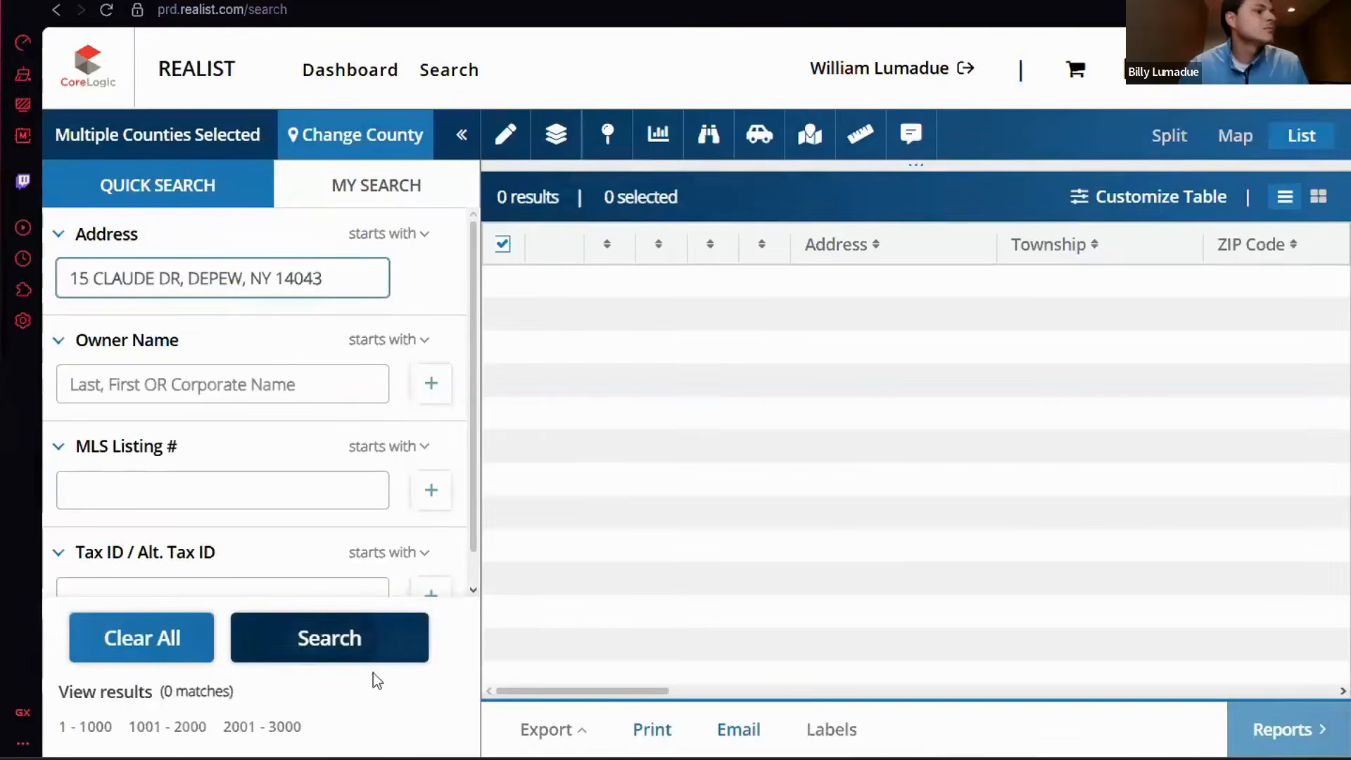
pyautogui.click(336, 651)
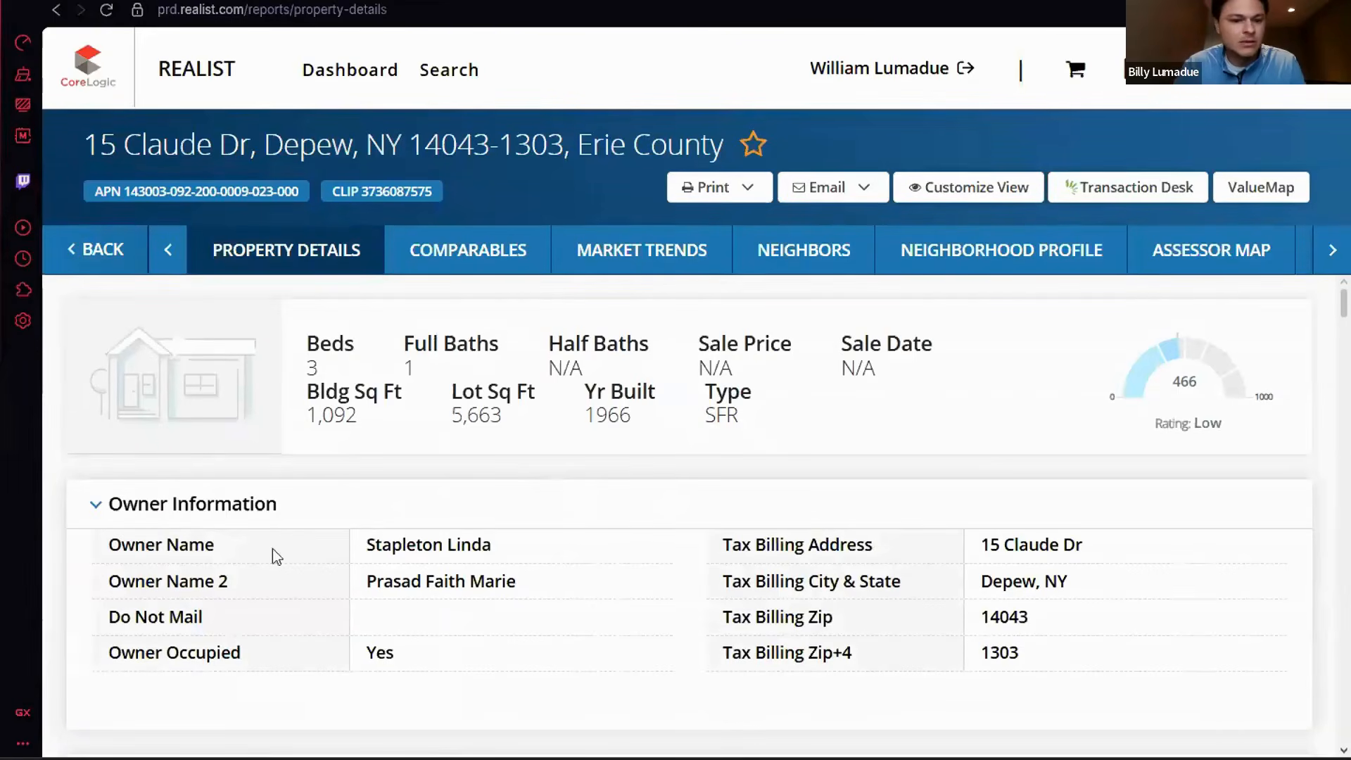
# - Scroll the property details down to Location Information, showing flood zone X
pyautogui.scroll(-3, 373, 514)
pyautogui.scroll(-4, 387, 529)
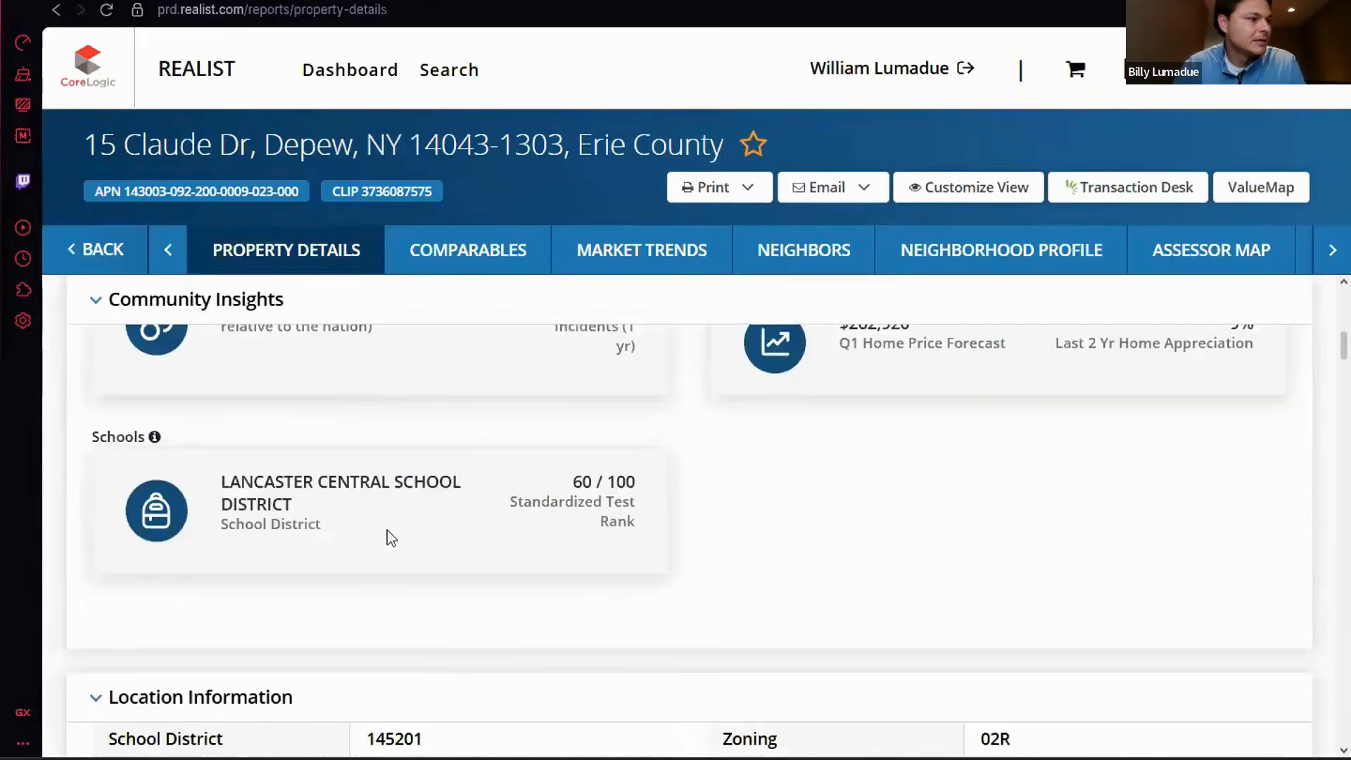
pyautogui.scroll(-5, 387, 529)
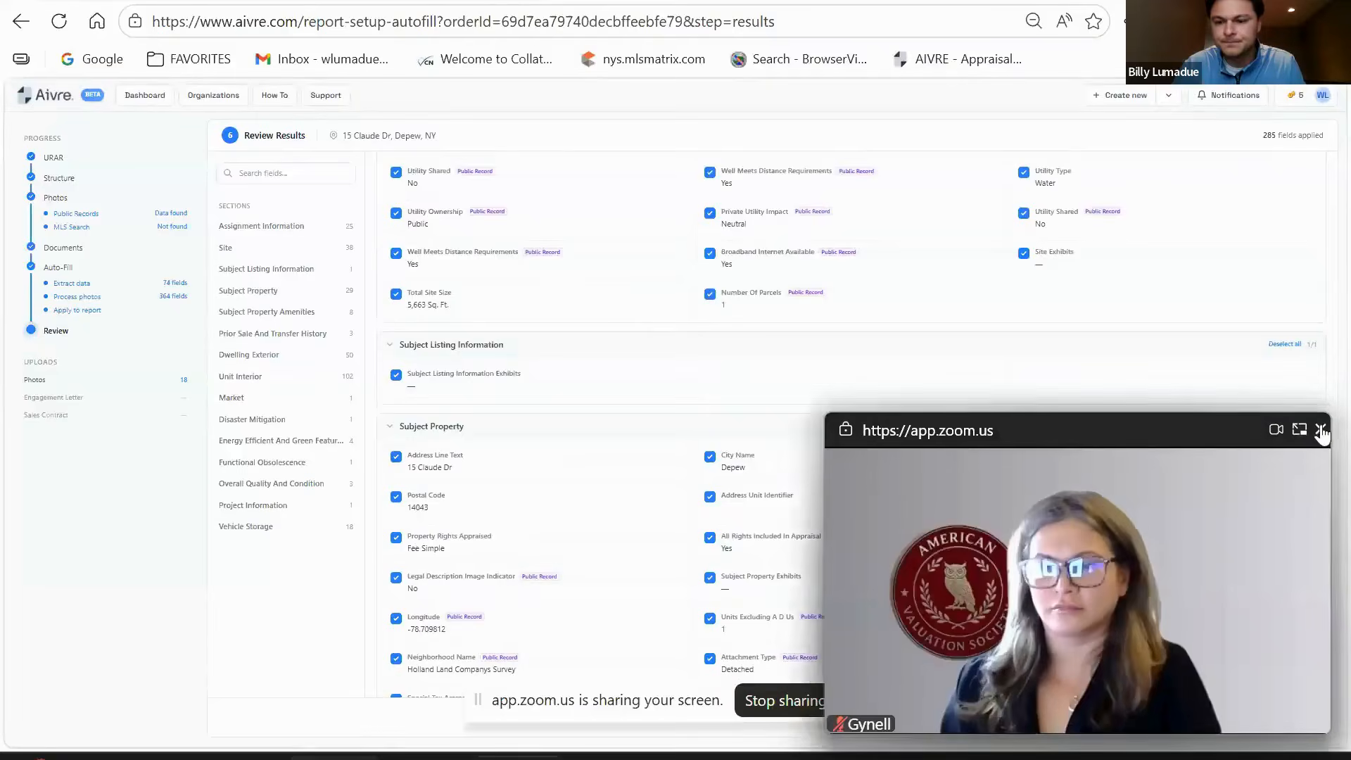
pyautogui.click(1318, 428)
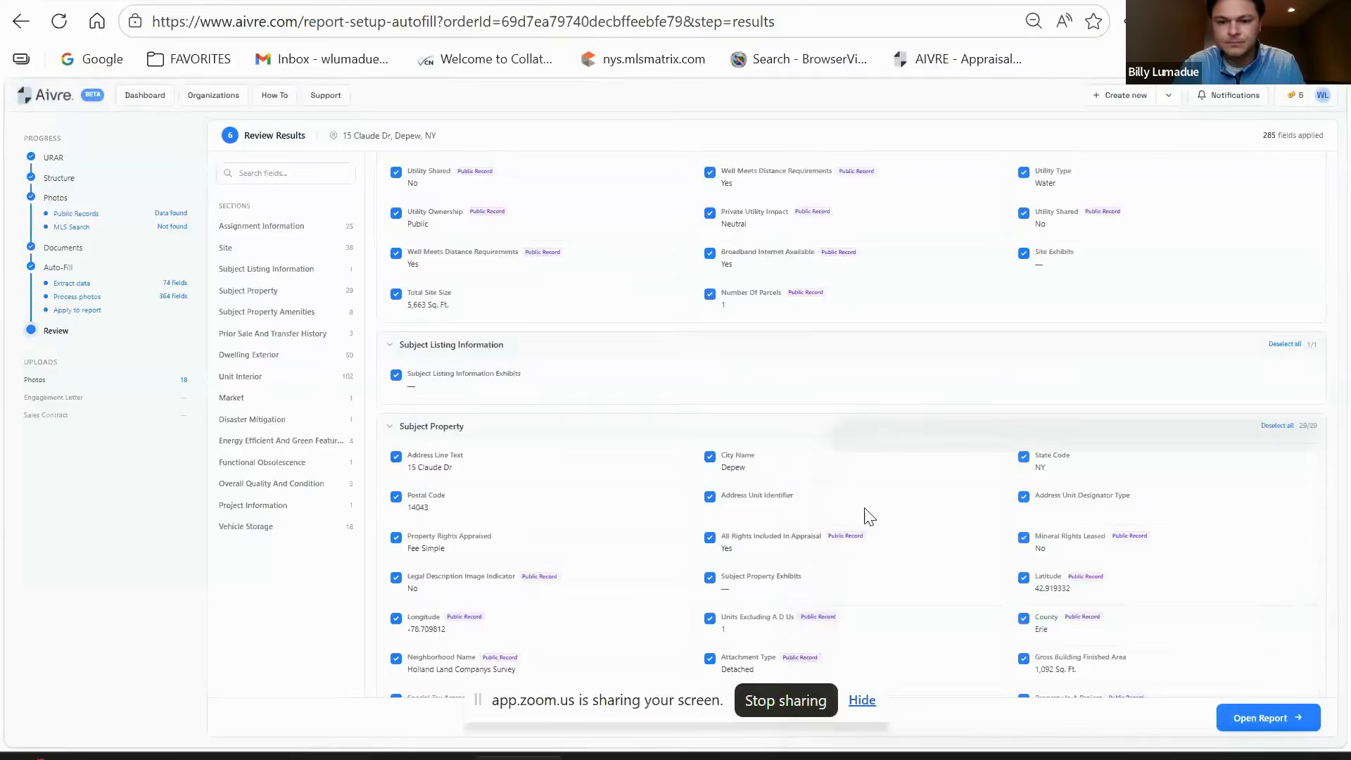
pyautogui.scroll(3, 870, 517)
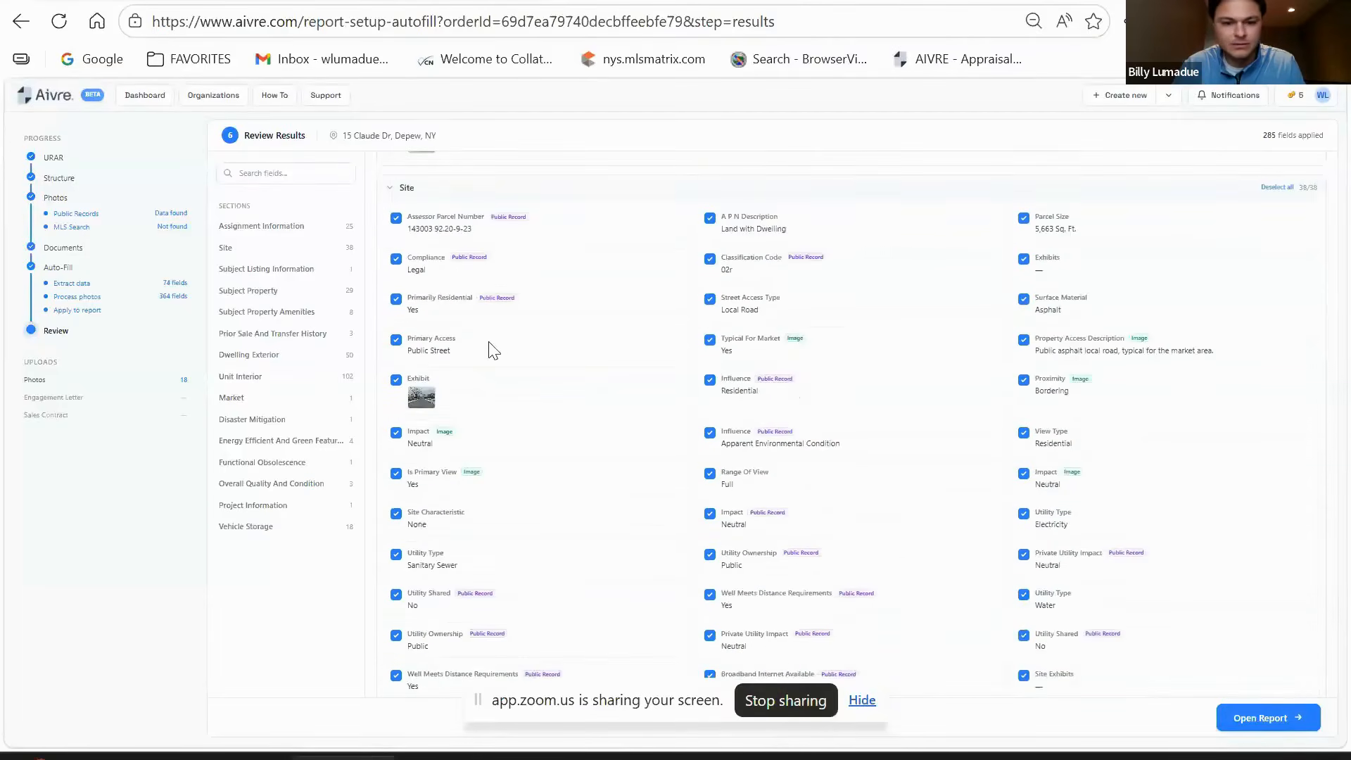
pyautogui.scroll(-11, 795, 337)
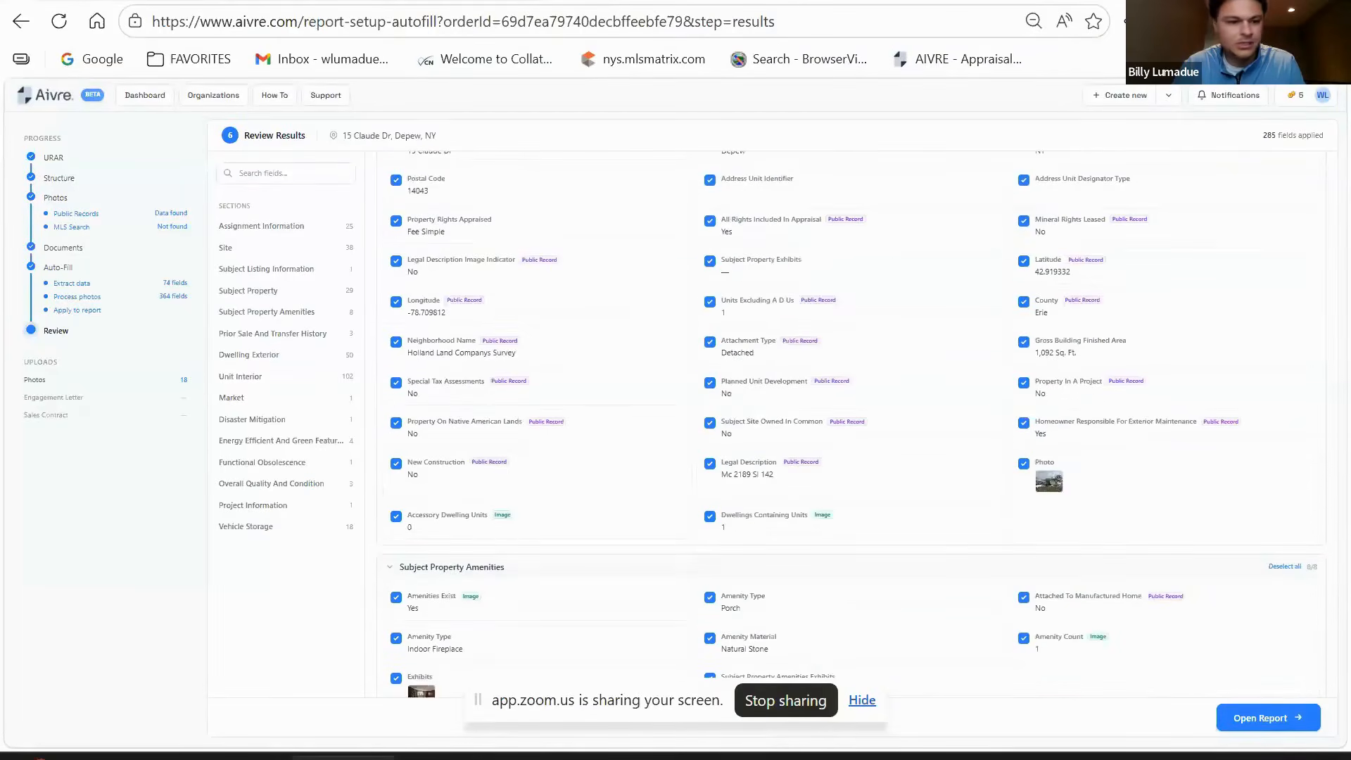
pyautogui.click(397, 345)
pyautogui.click(396, 345)
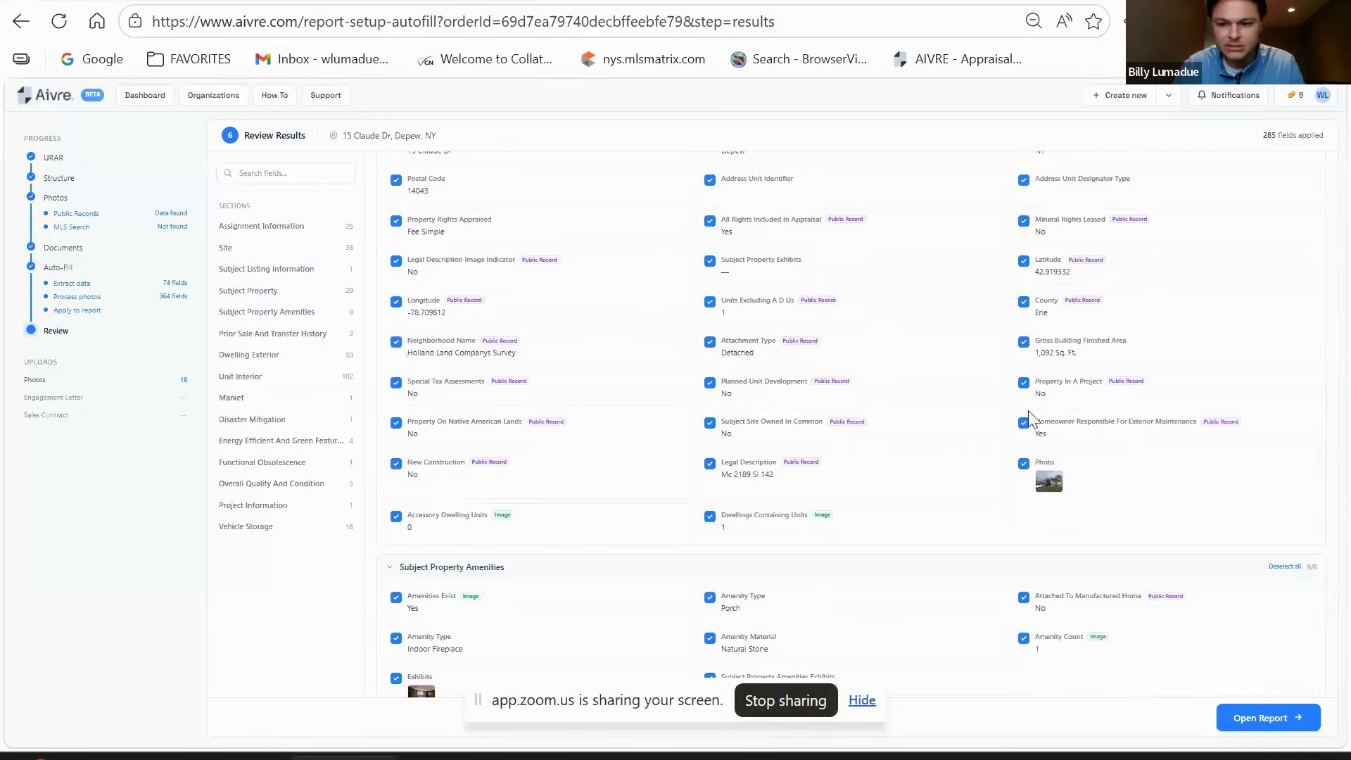
pyautogui.scroll(-3, 919, 422)
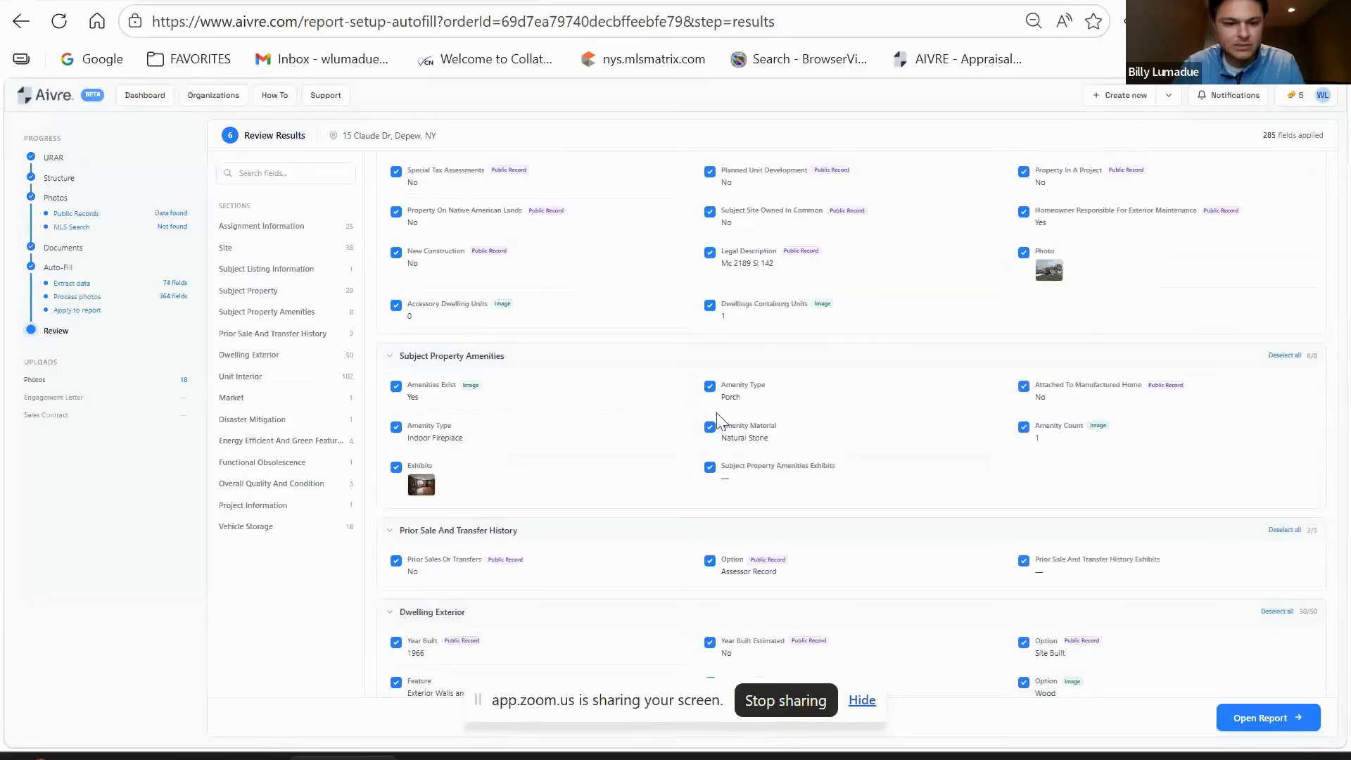
pyautogui.scroll(2, 630, 394)
pyautogui.scroll(-2, 648, 402)
pyautogui.scroll(-5, 651, 405)
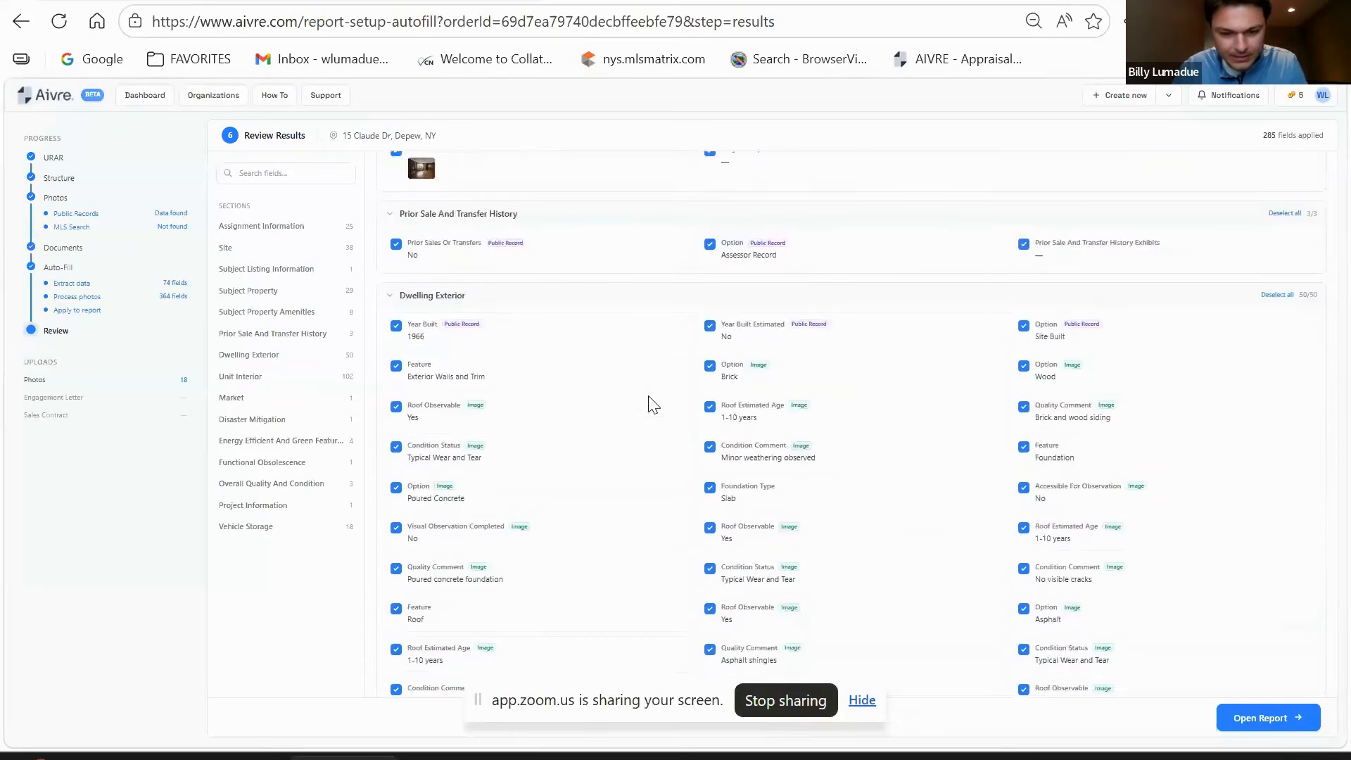
pyautogui.scroll(-1, 612, 396)
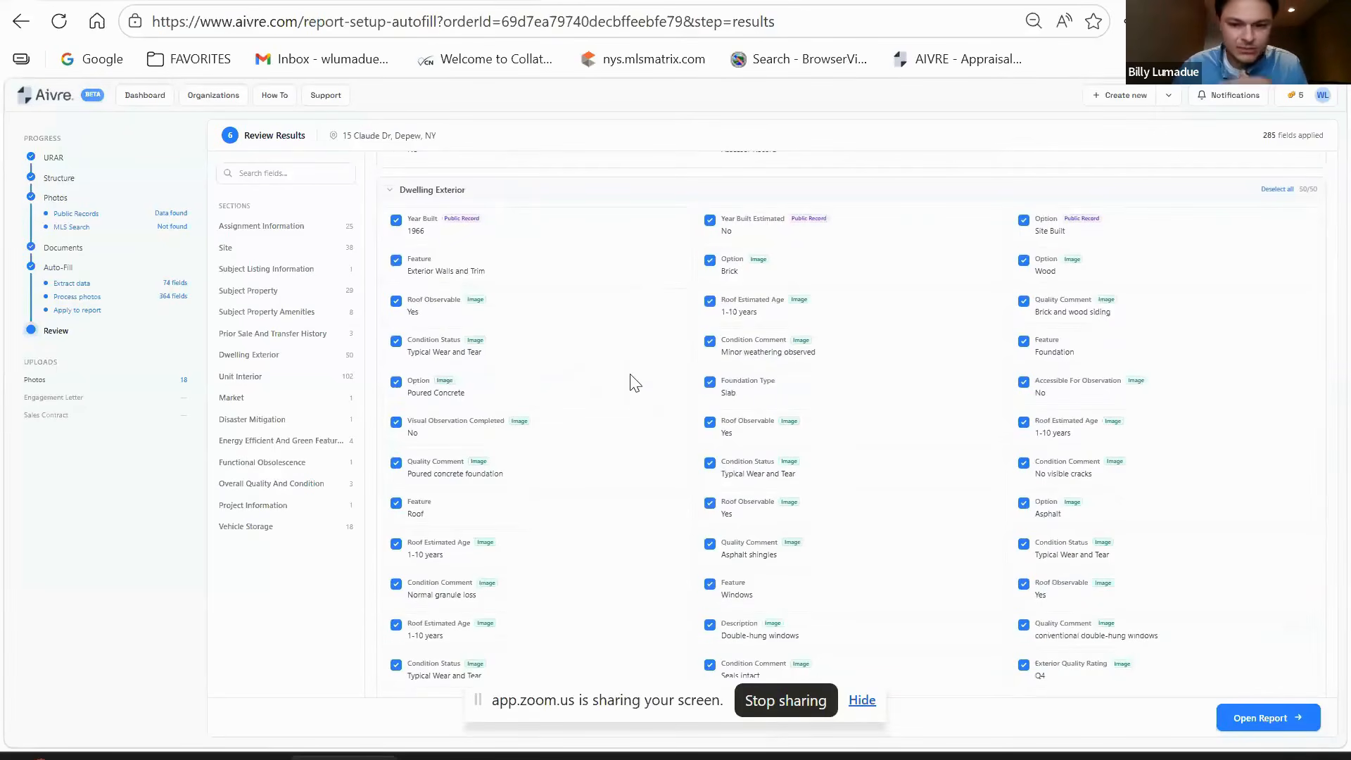
pyautogui.scroll(-3, 703, 406)
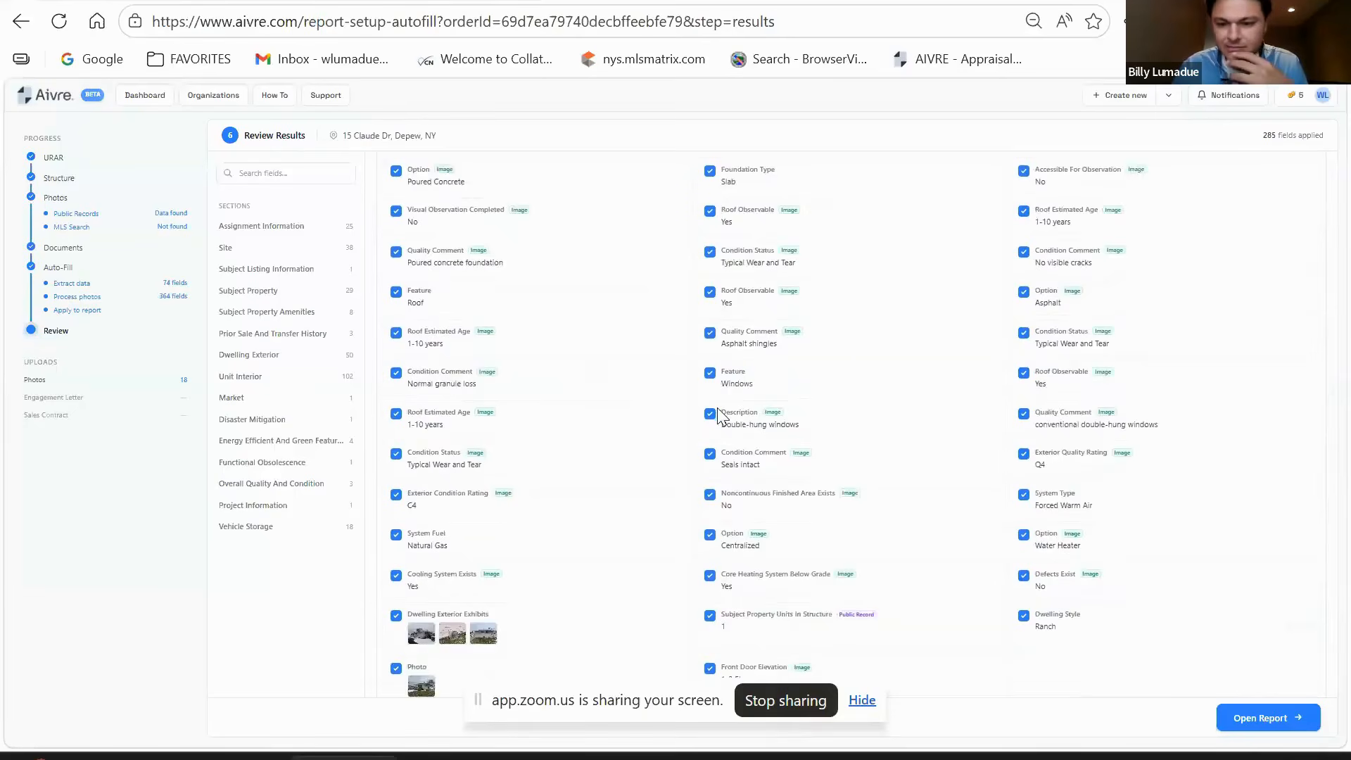
pyautogui.scroll(-3, 718, 415)
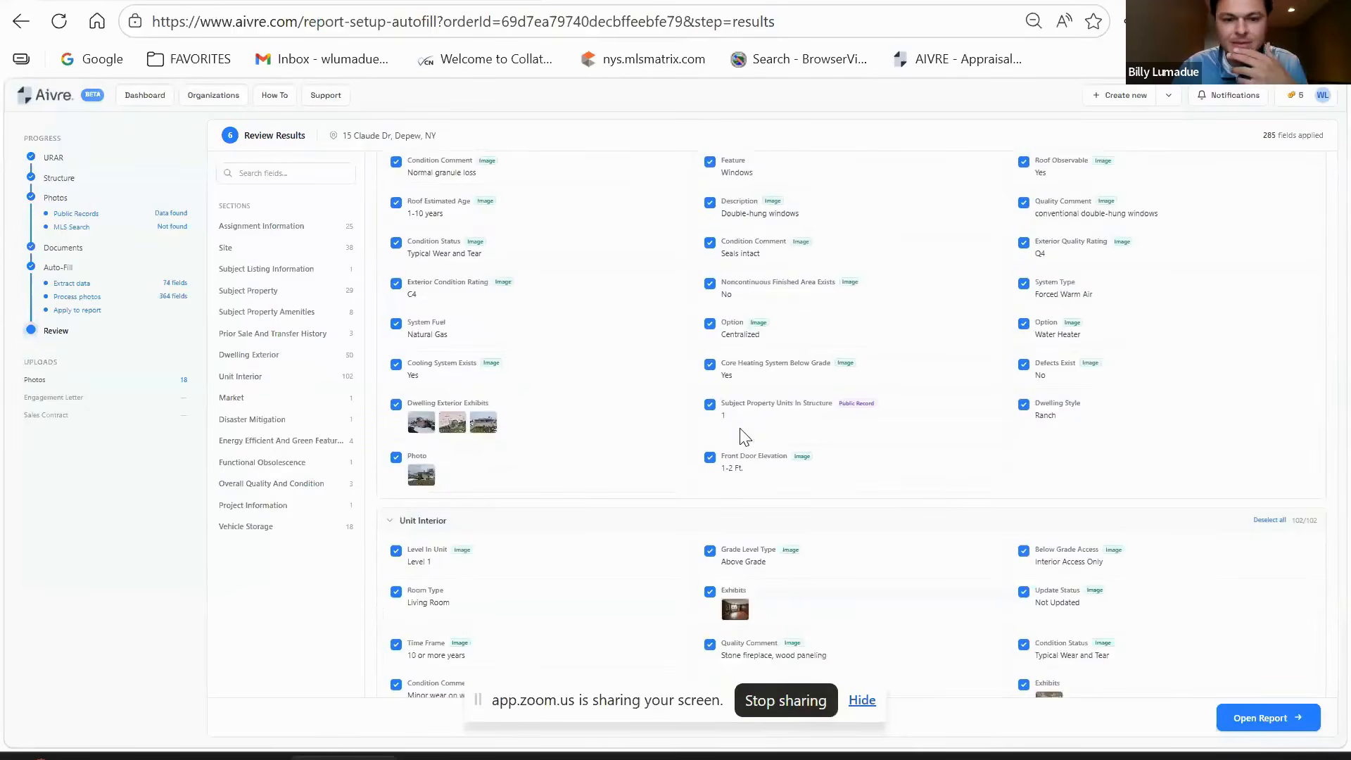
pyautogui.scroll(-3, 744, 437)
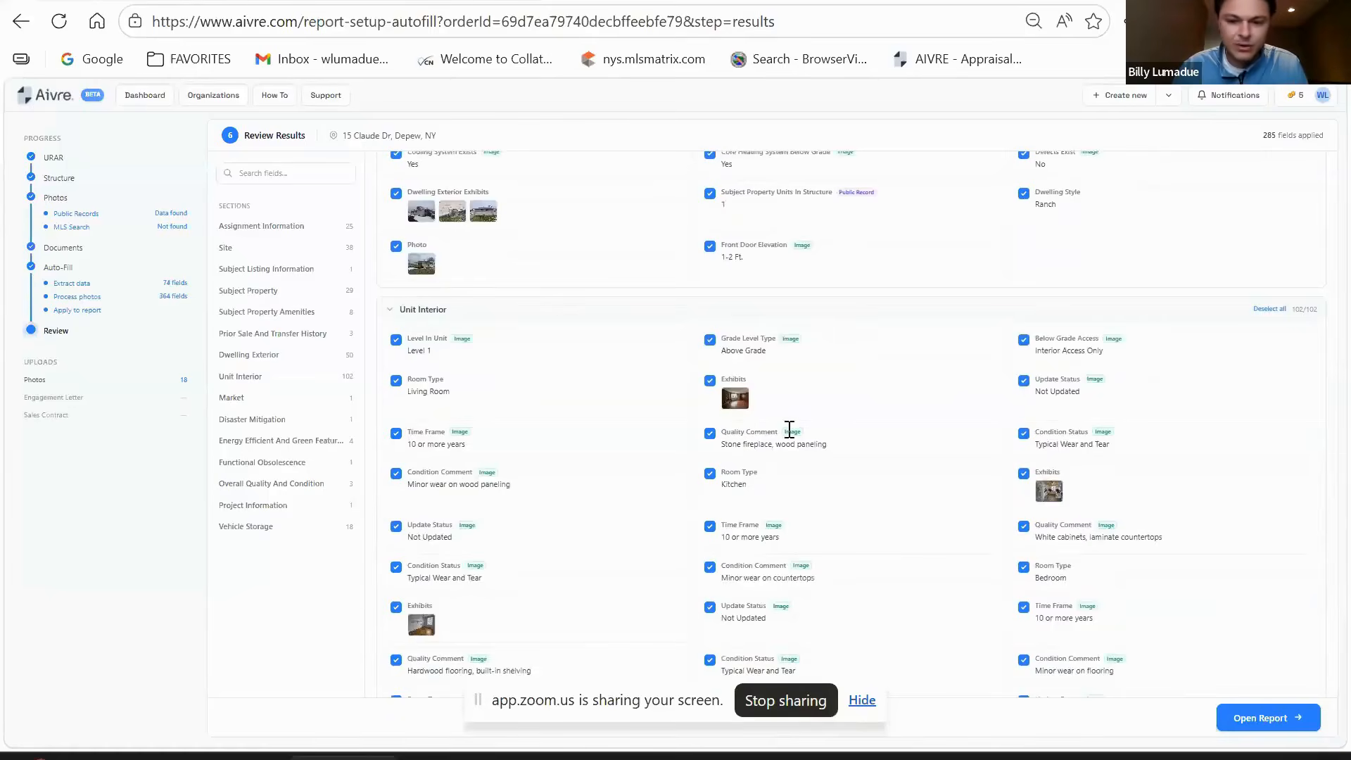
pyautogui.scroll(-3, 853, 402)
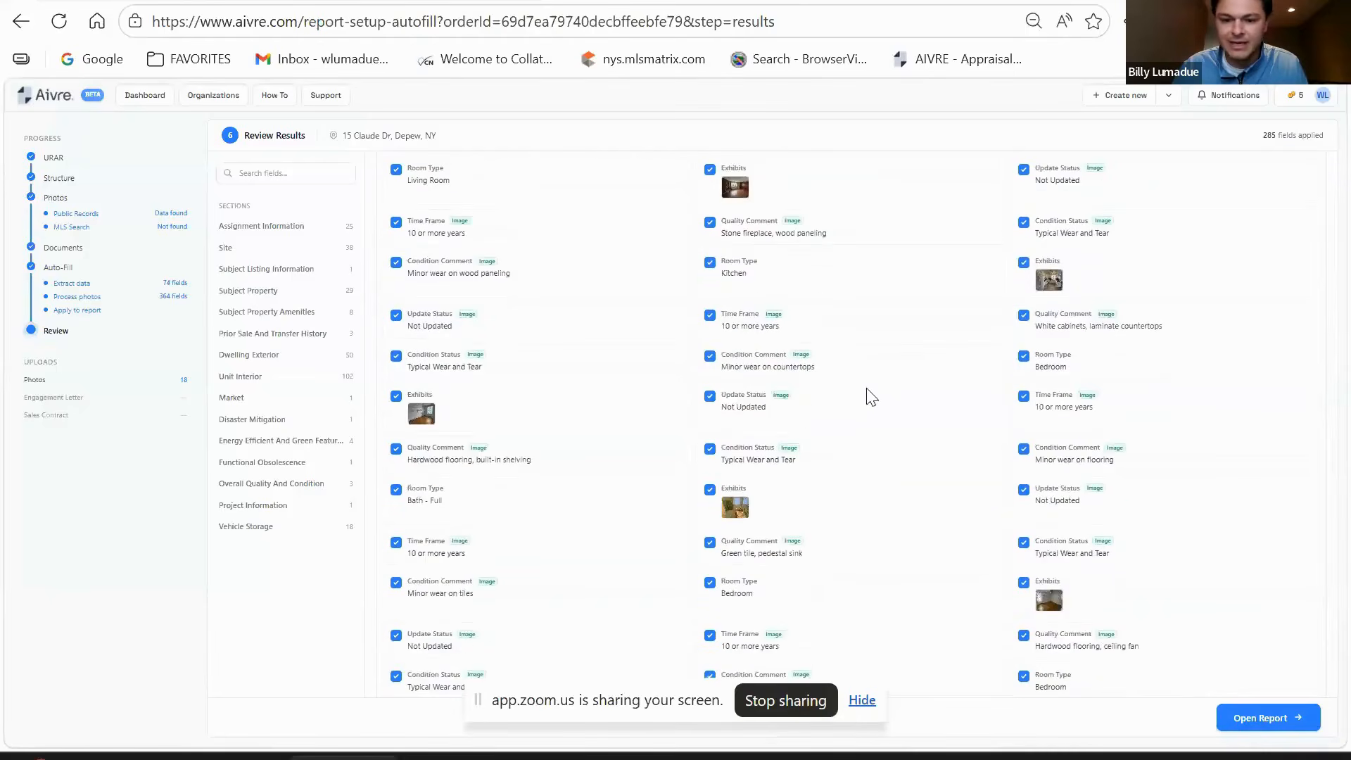
pyautogui.scroll(-5, 876, 402)
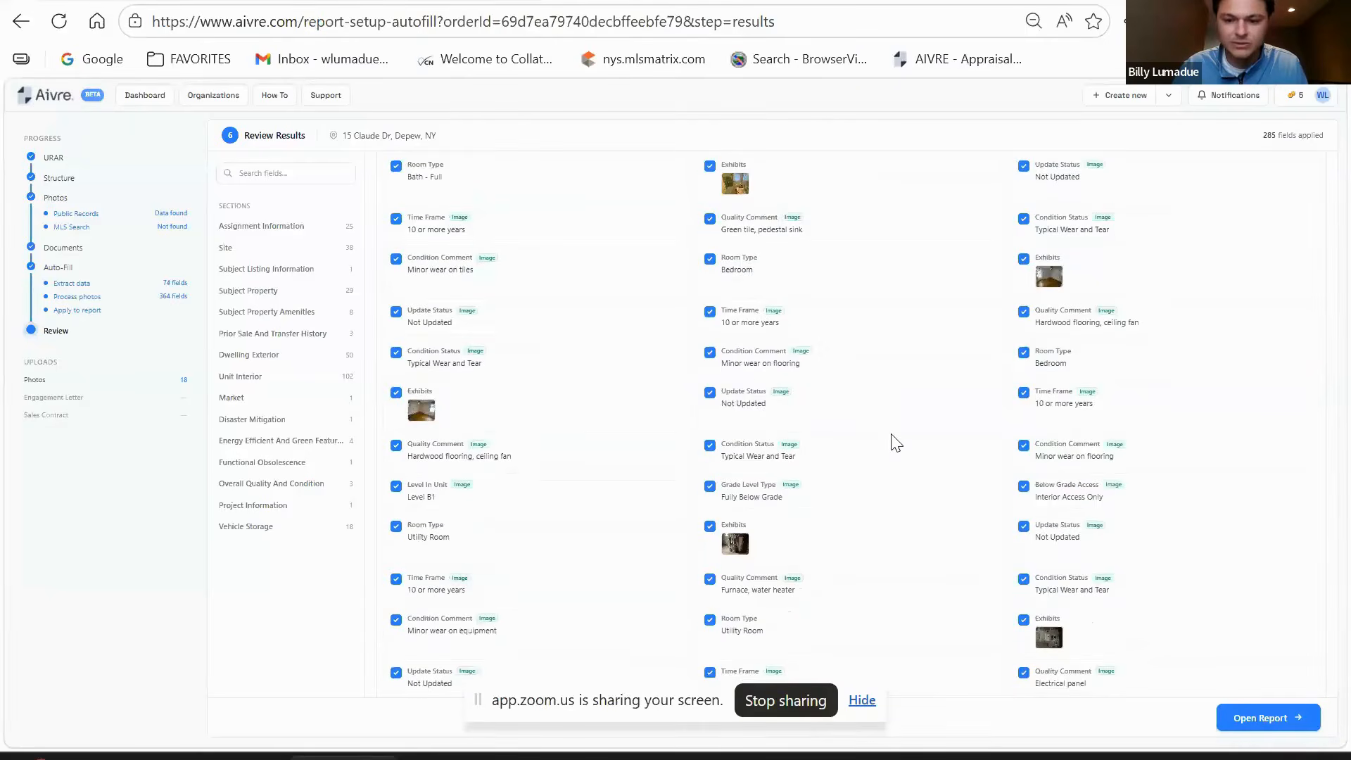
pyautogui.scroll(-10, 895, 442)
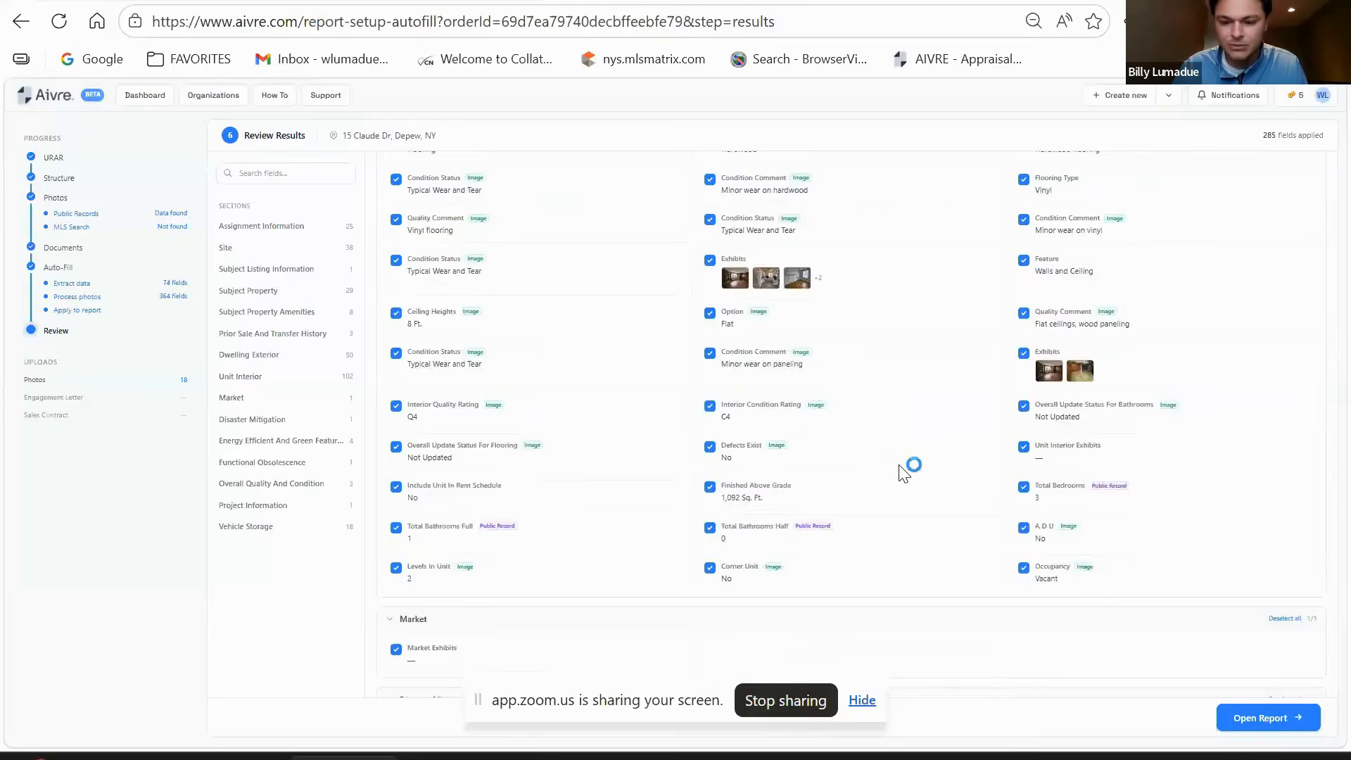
pyautogui.scroll(-3, 903, 473)
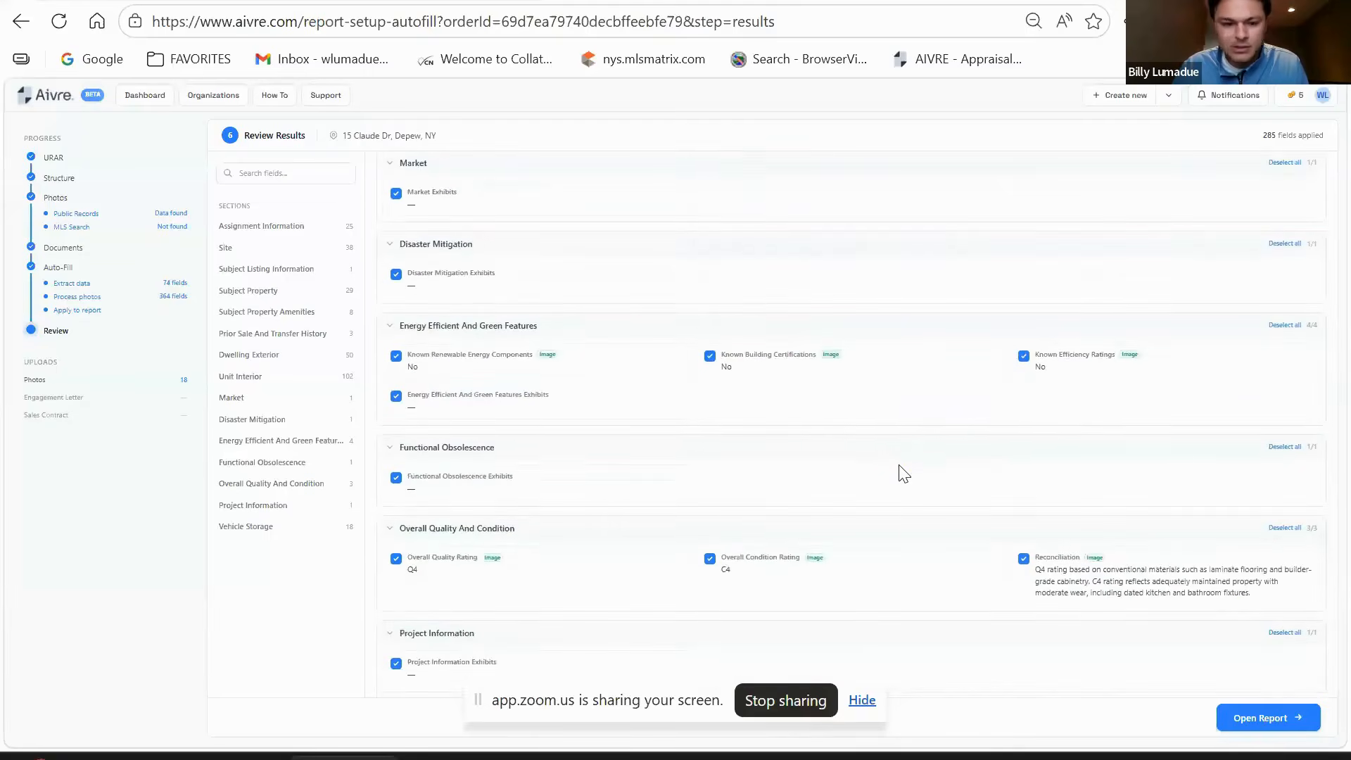
pyautogui.scroll(-5, 904, 473)
pyautogui.scroll(8, 904, 474)
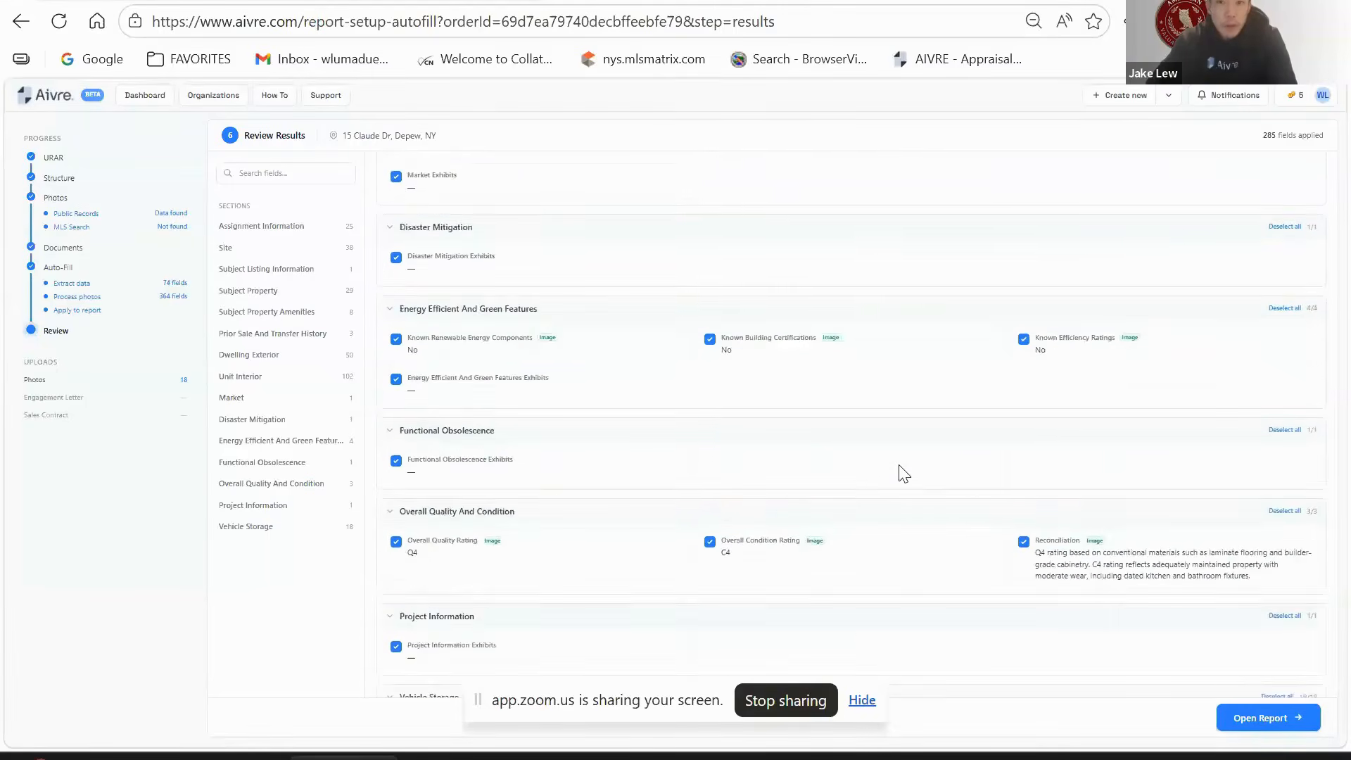
pyautogui.scroll(10, 903, 474)
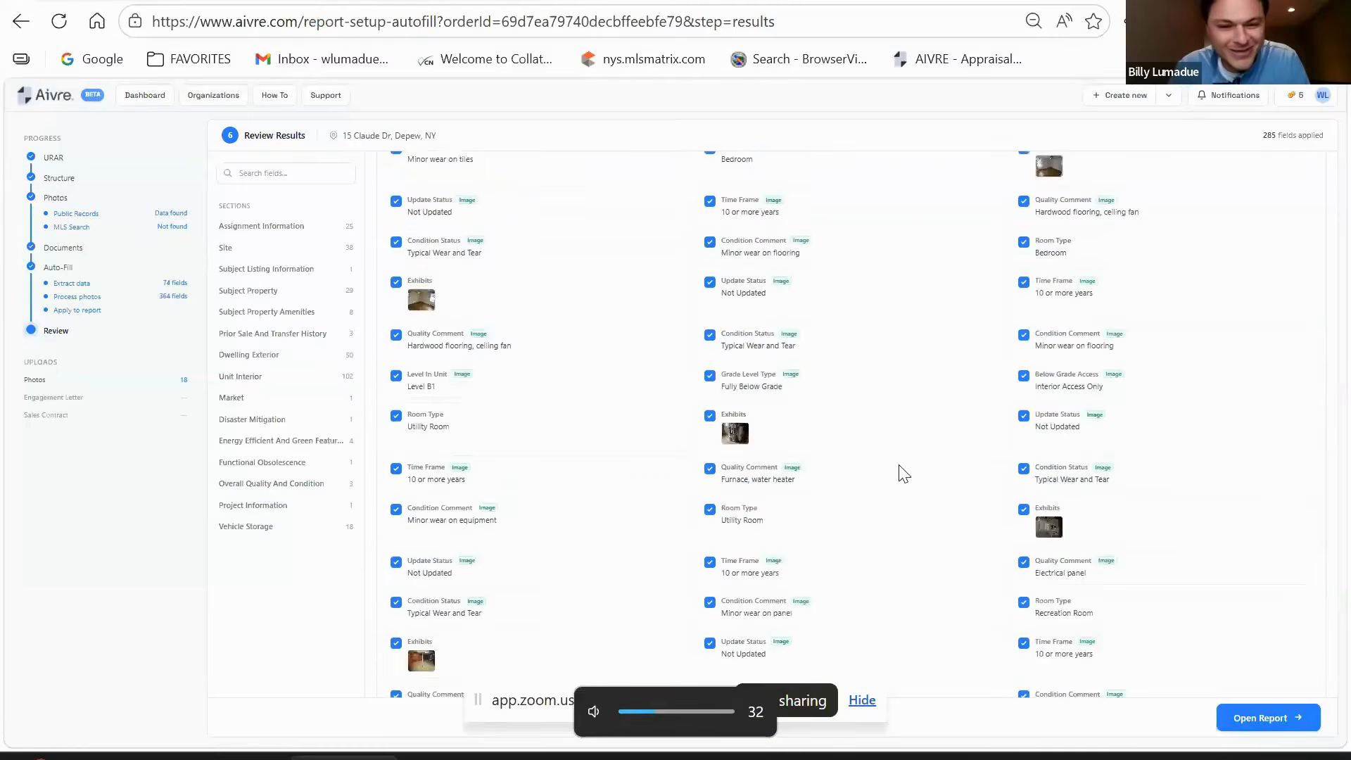
pyautogui.scroll(10, 903, 473)
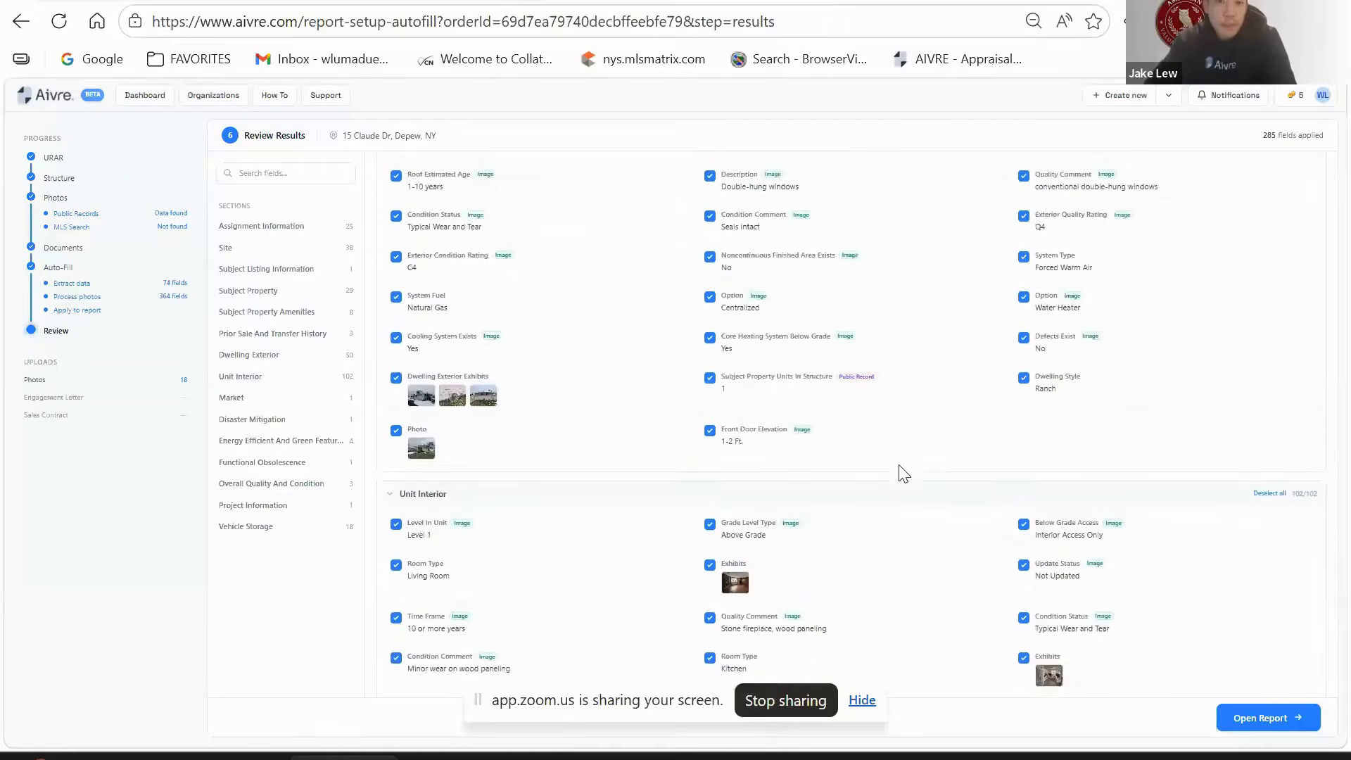
pyautogui.scroll(-7, 899, 466)
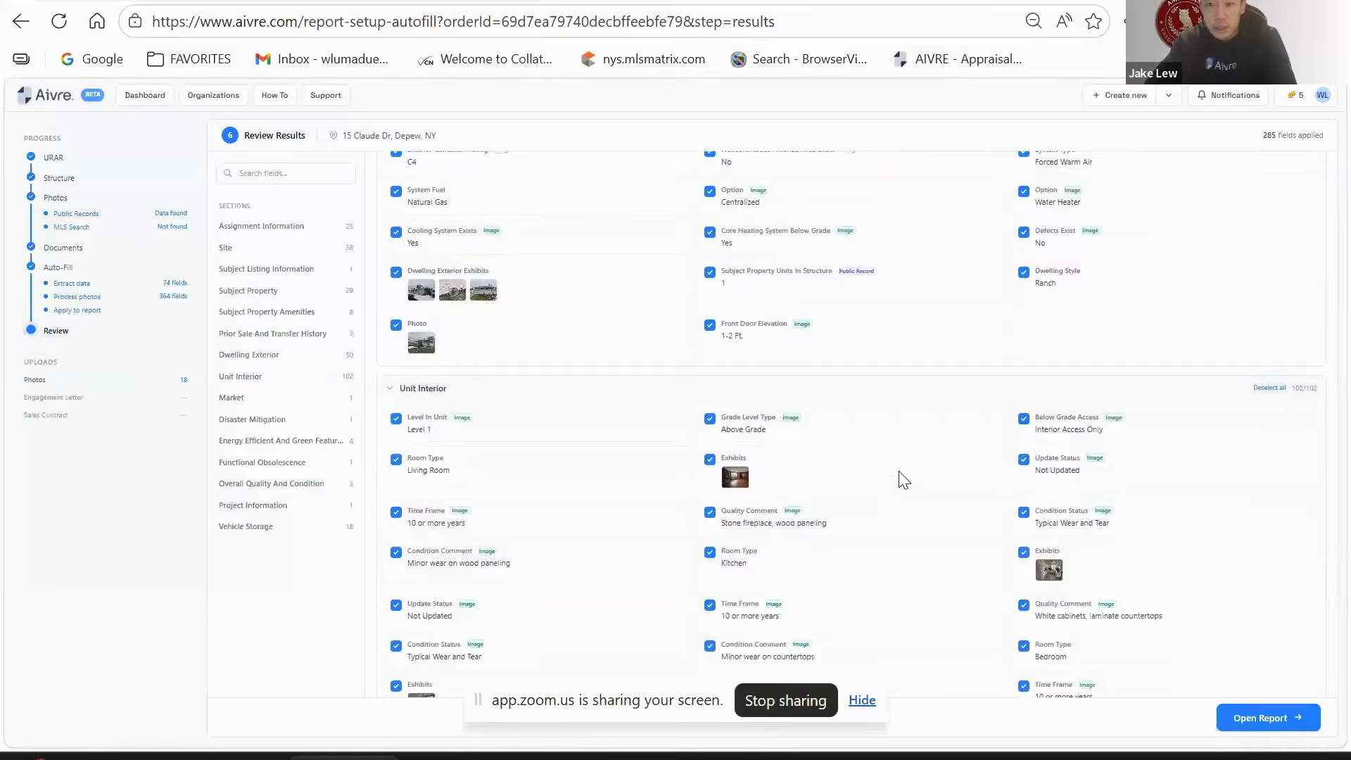
pyautogui.scroll(4, 900, 473)
pyautogui.scroll(3, 898, 472)
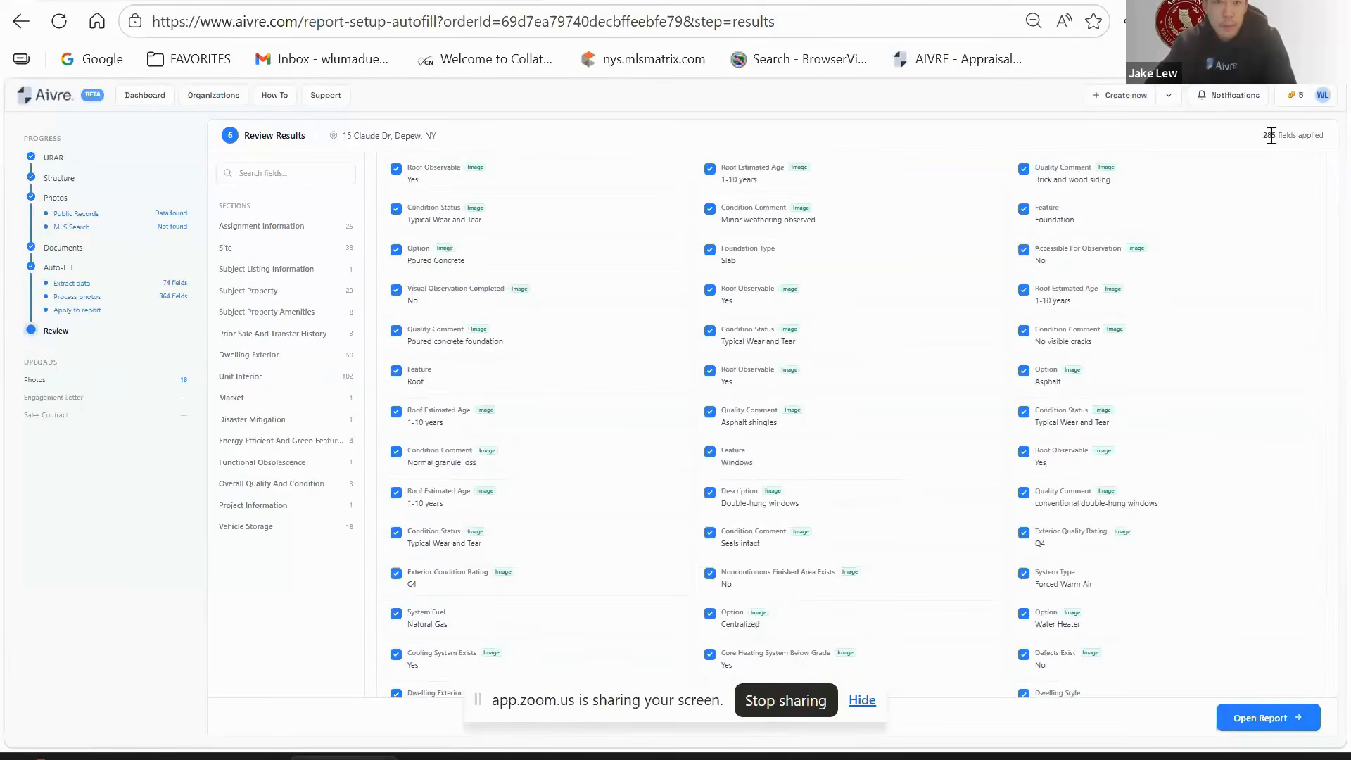
pyautogui.moveTo(1268, 144); pyautogui.dragTo(1322, 145)
pyautogui.rightClick(1334, 147)
pyautogui.click(1038, 139)
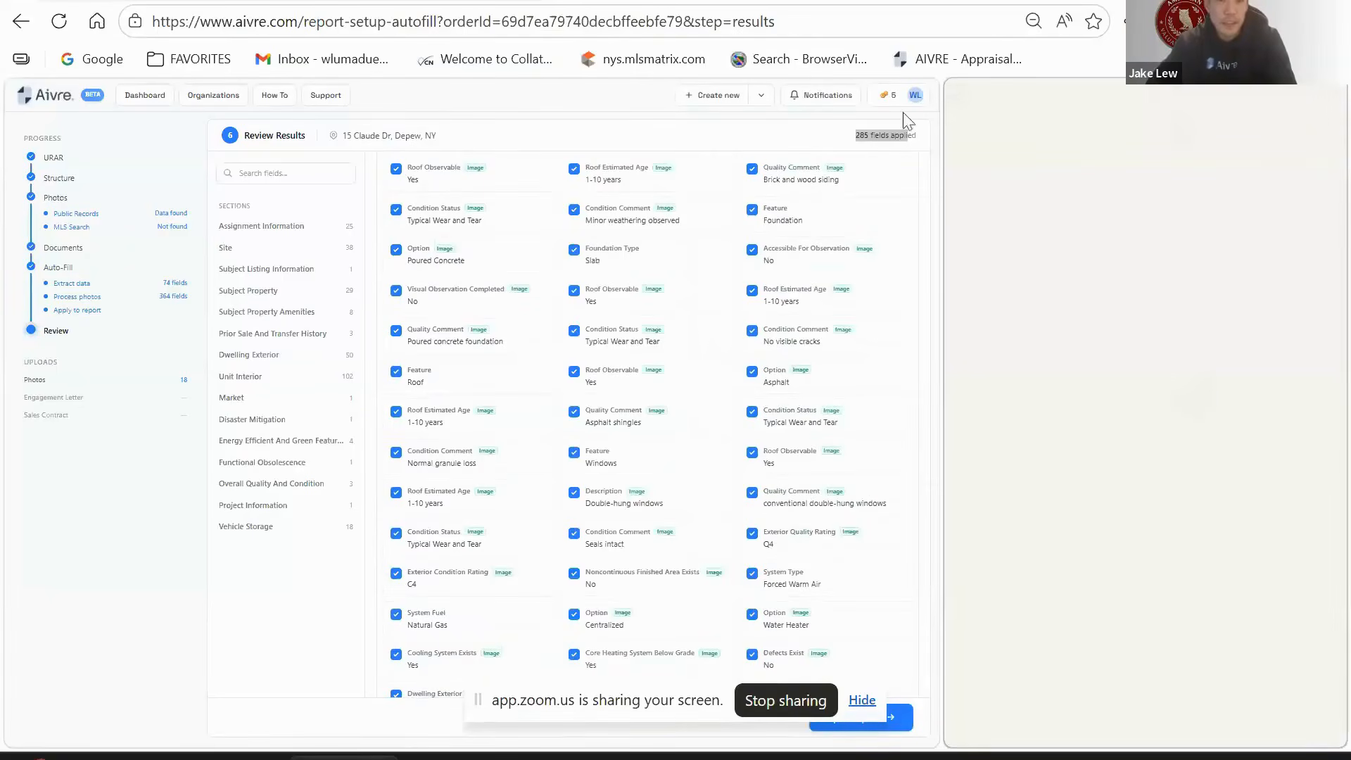
pyautogui.click(498, 136)
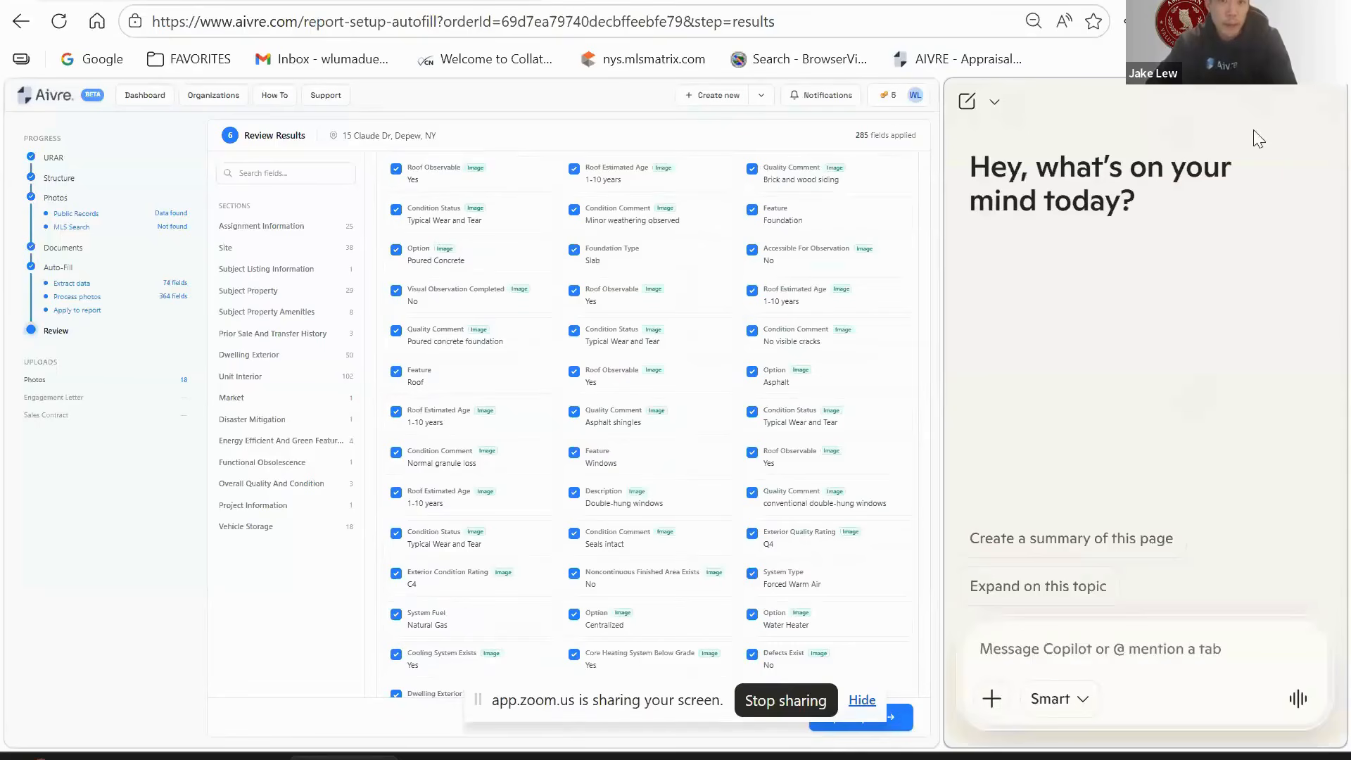
pyautogui.click(1323, 104)
pyautogui.scroll(-15, 1143, 500)
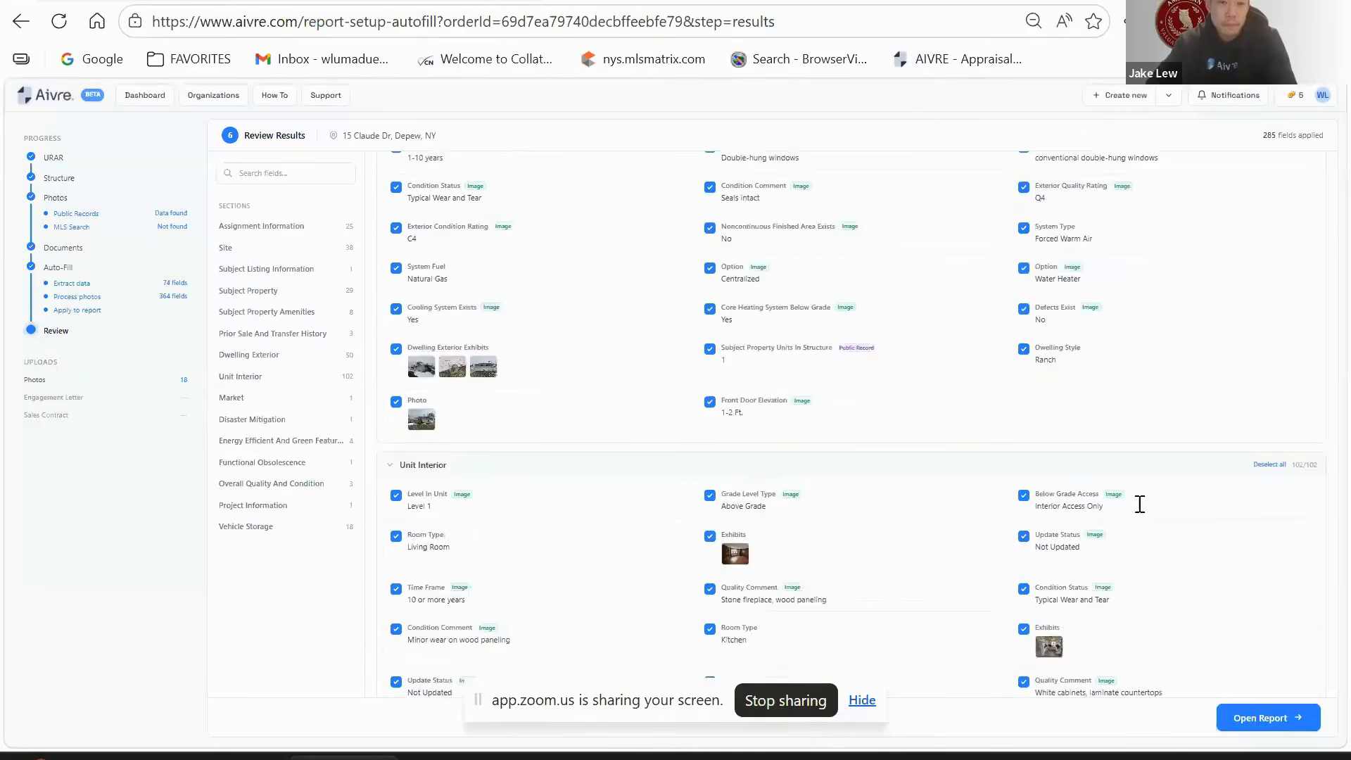
pyautogui.scroll(-7, 1227, 591)
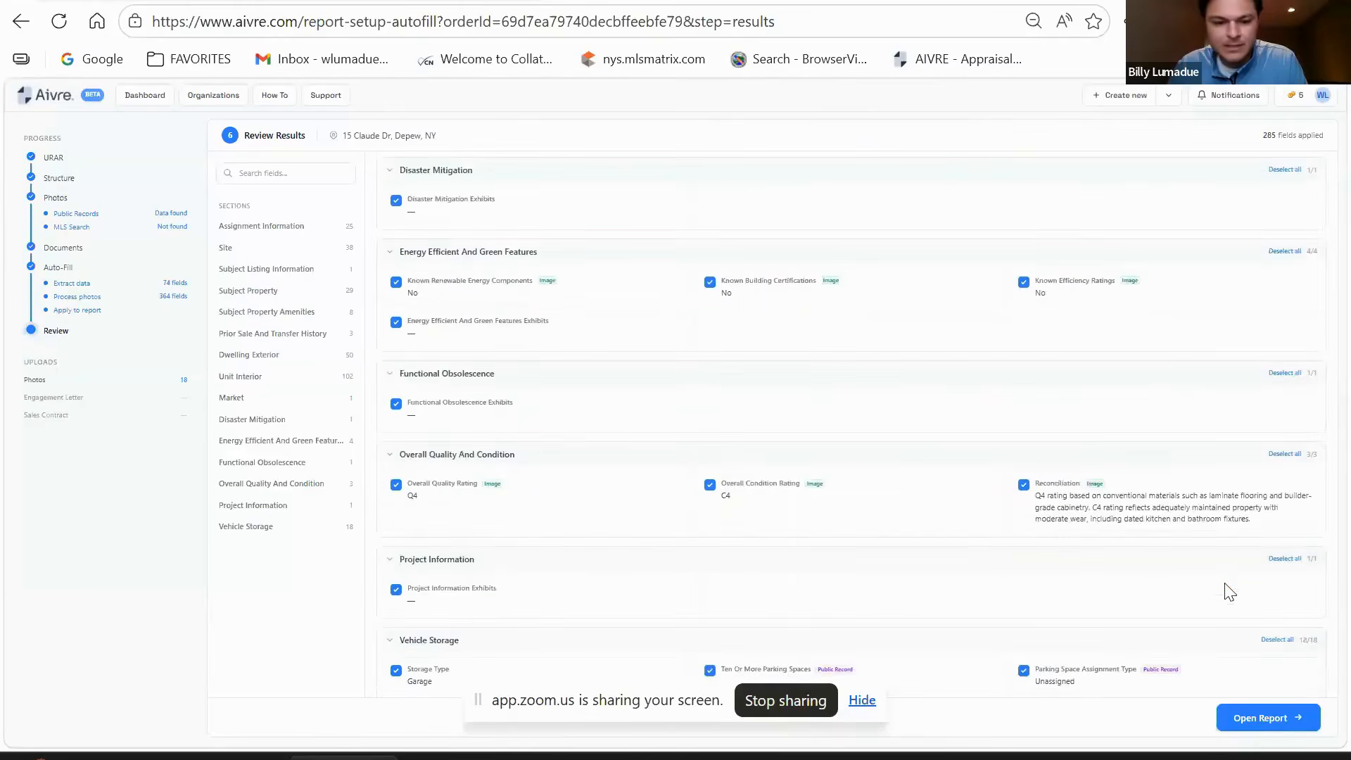
pyautogui.scroll(-4, 1159, 565)
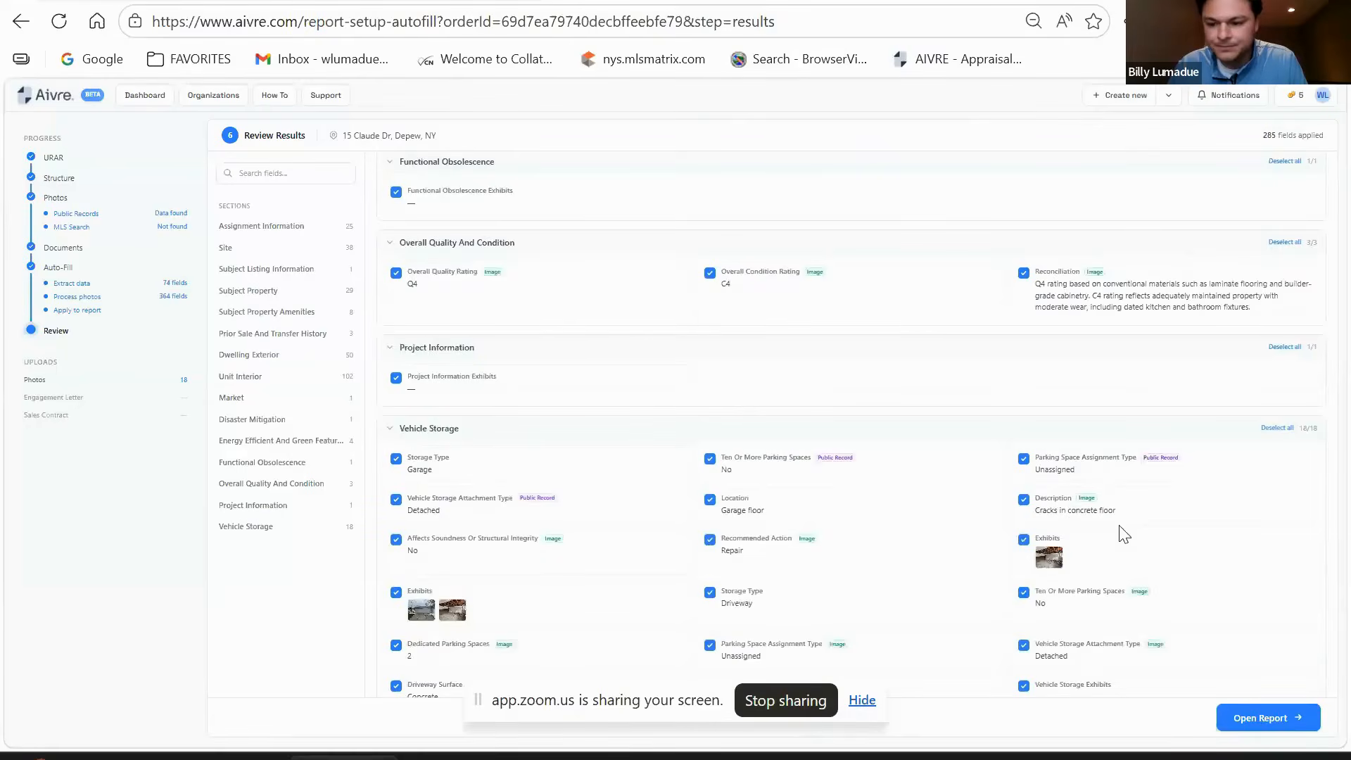
pyautogui.click(1286, 716)
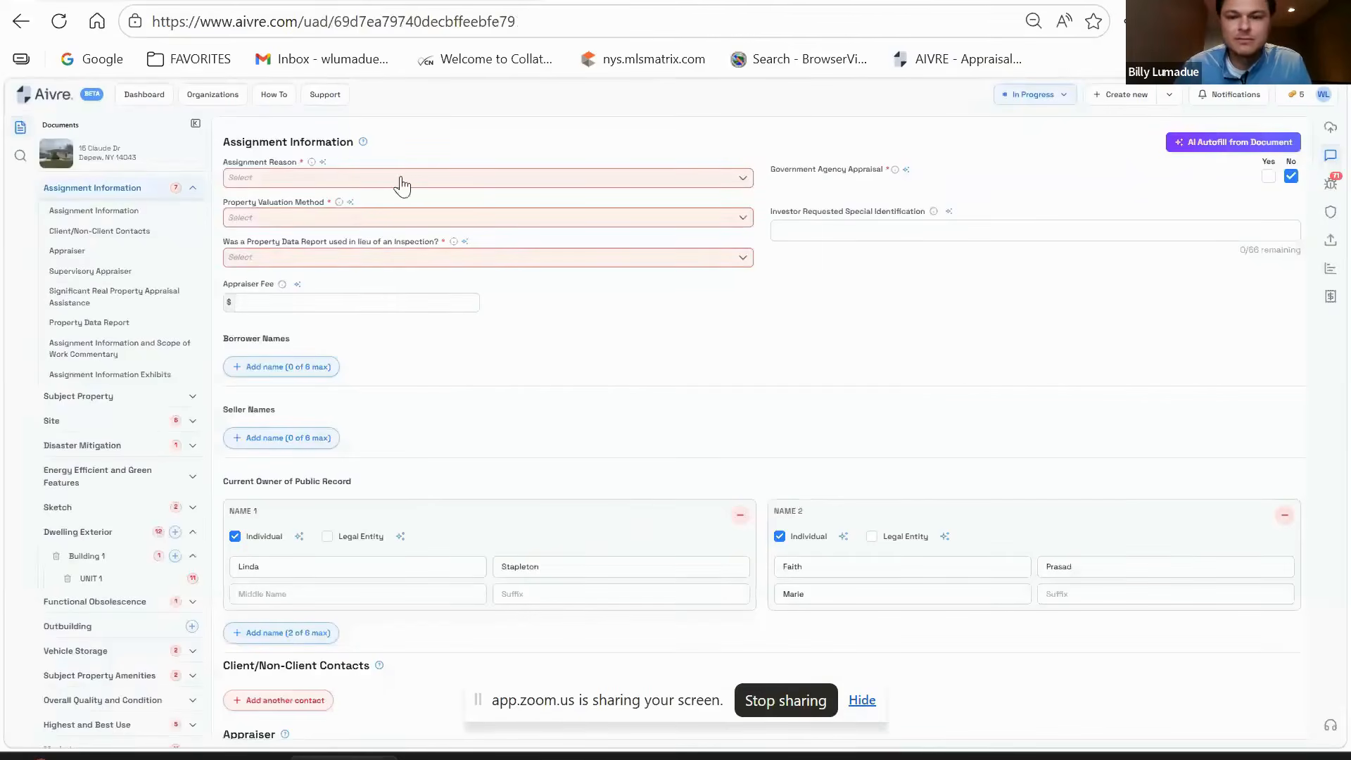
# - Set the assignment to Refinance, Traditional Appraisal, and No Property Data Report
pyautogui.click(495, 184)
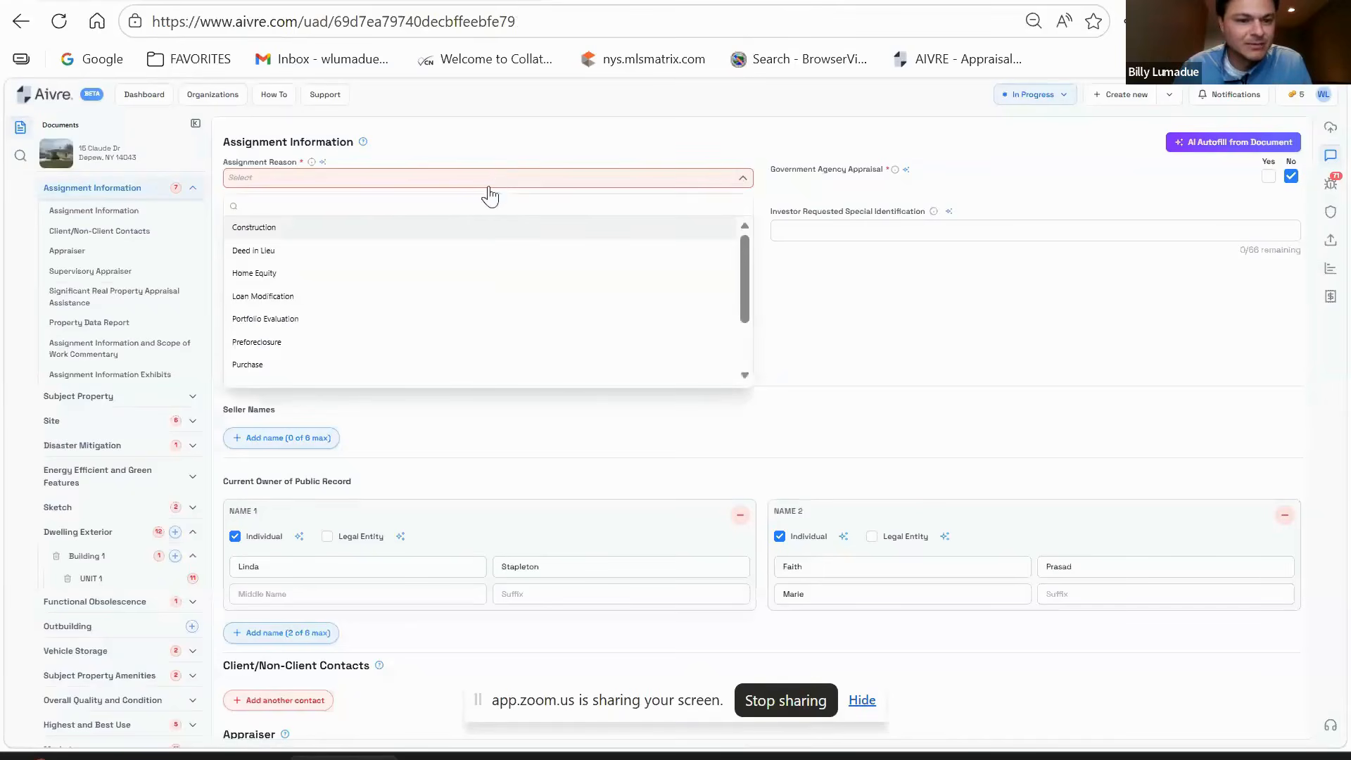
pyautogui.scroll(-2, 490, 260)
pyautogui.scroll(2, 479, 287)
pyautogui.scroll(-2, 450, 304)
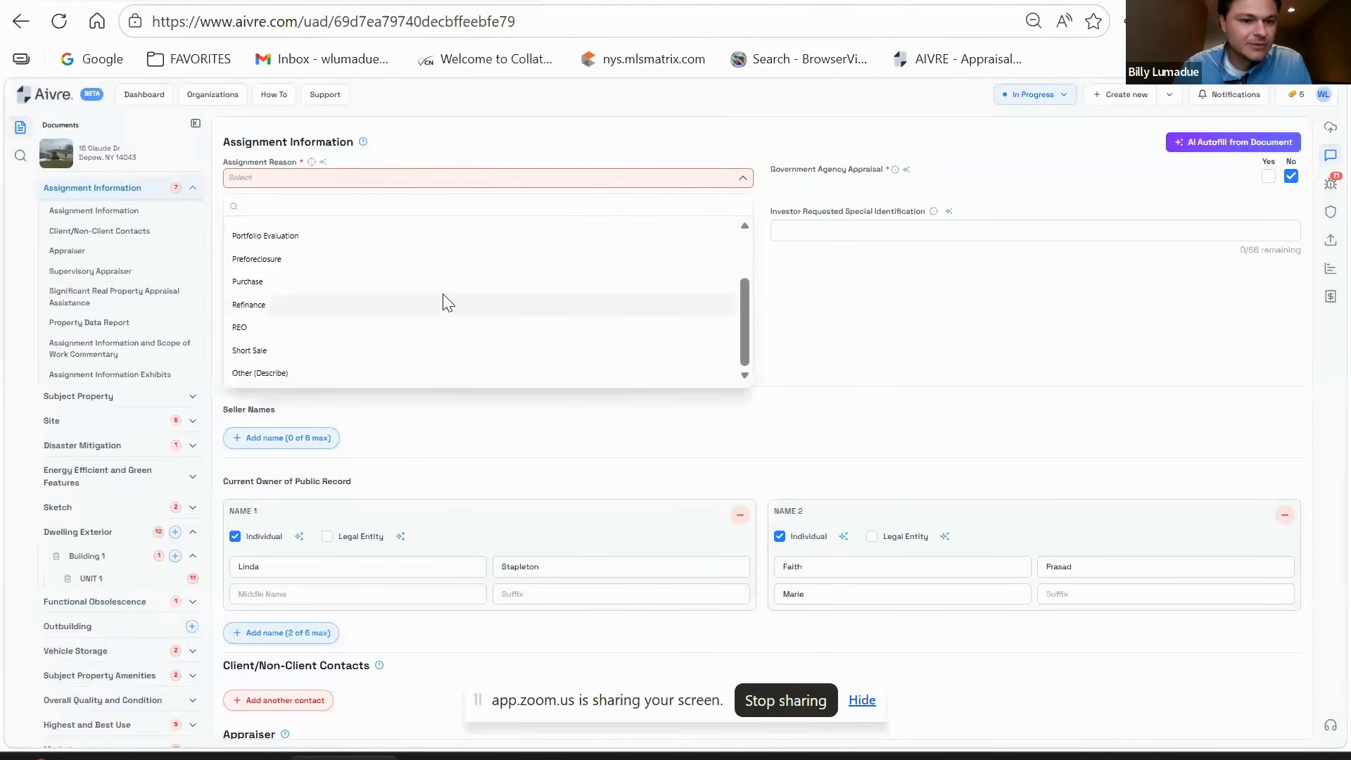
pyautogui.click(406, 313)
pyautogui.click(383, 218)
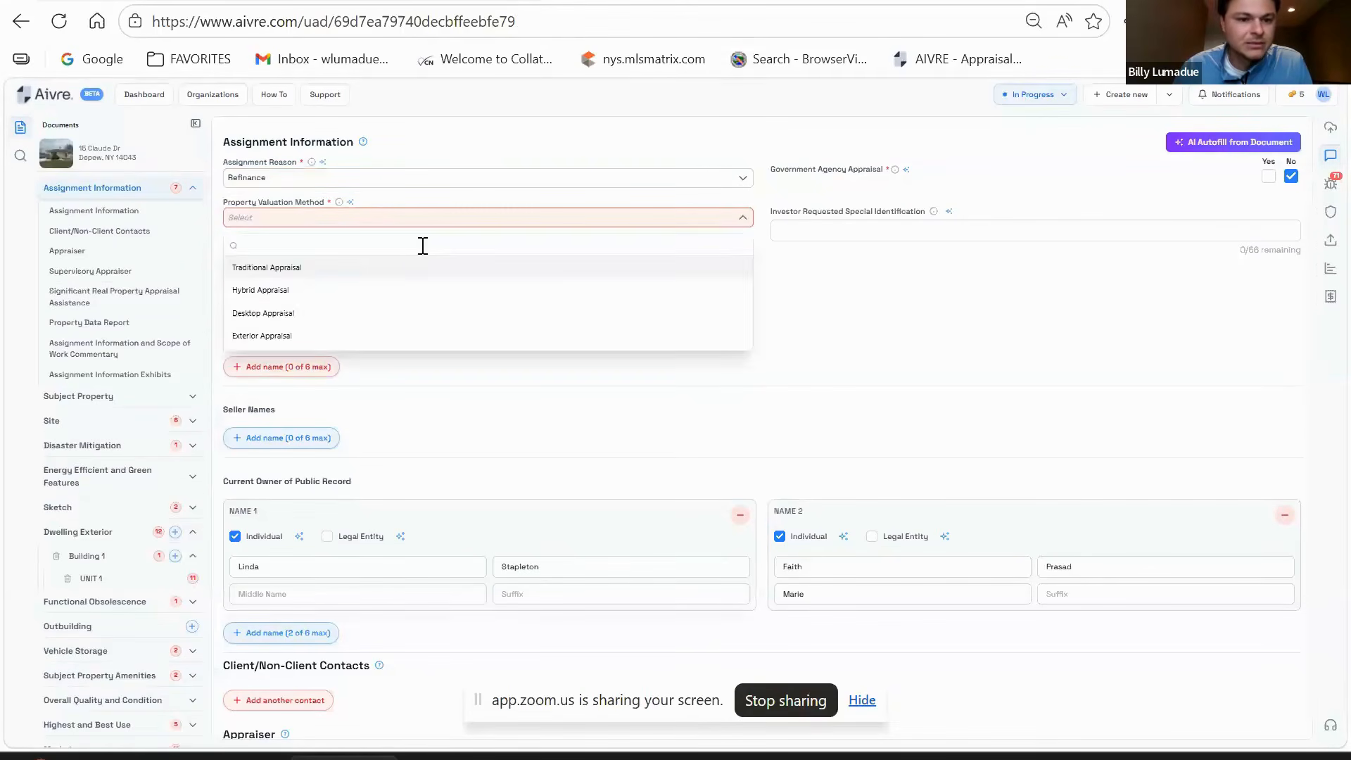
pyautogui.click(383, 270)
pyautogui.click(575, 260)
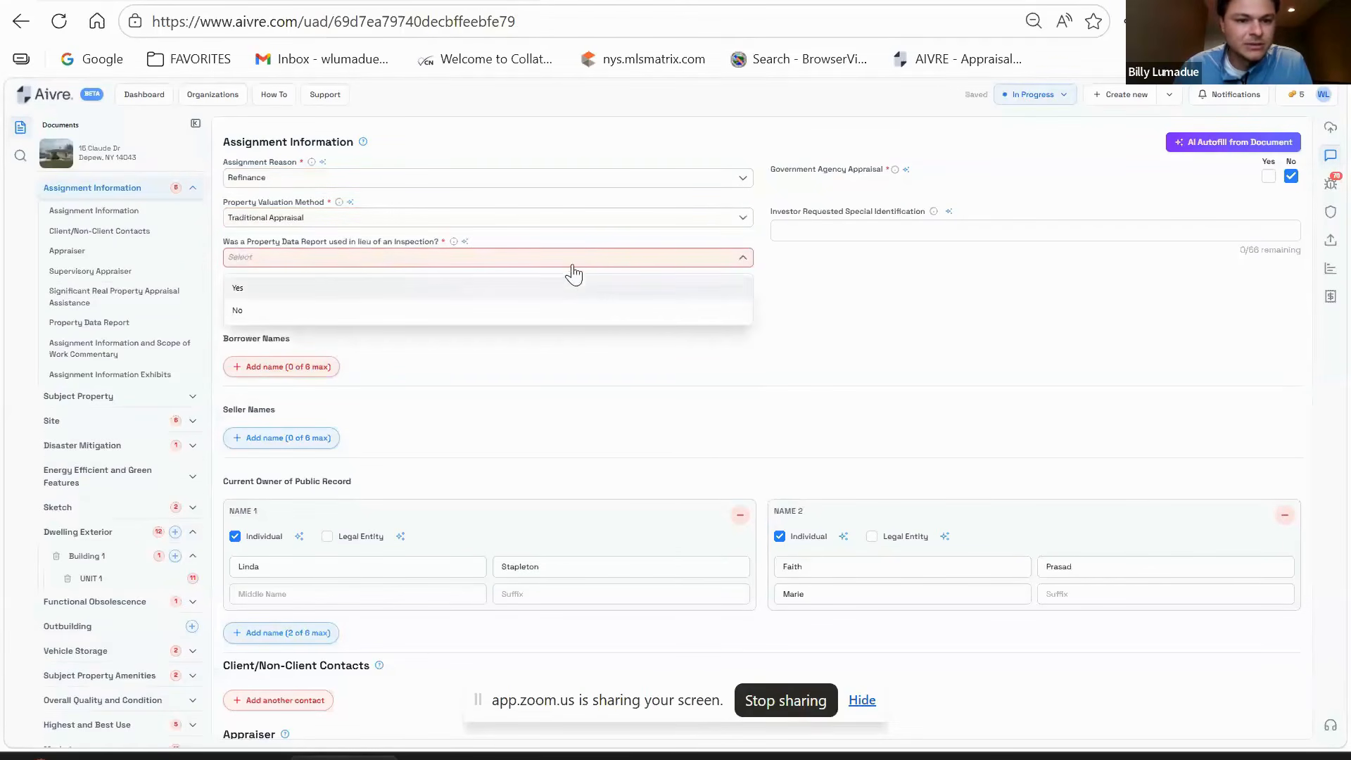
pyautogui.click(335, 314)
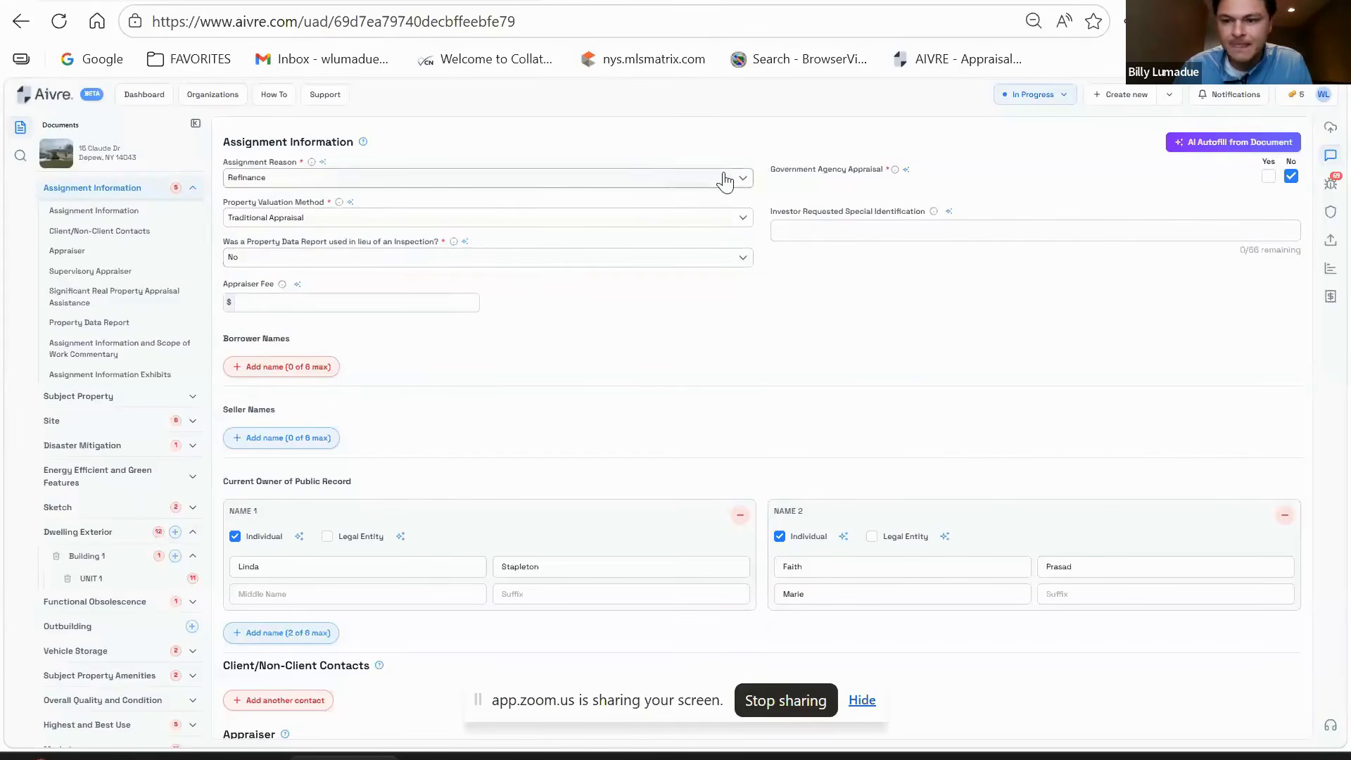
pyautogui.click(815, 206)
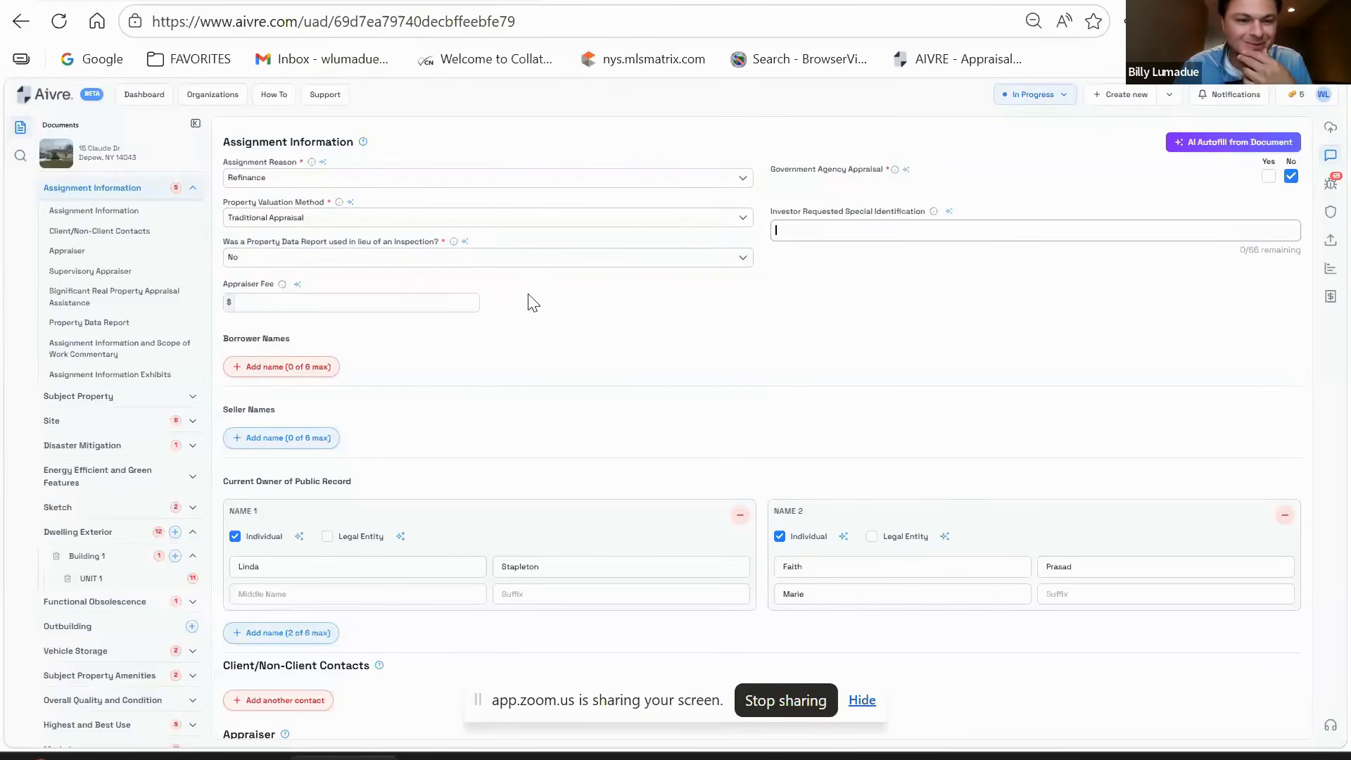
pyautogui.scroll(-1, 552, 352)
pyautogui.scroll(1, 552, 352)
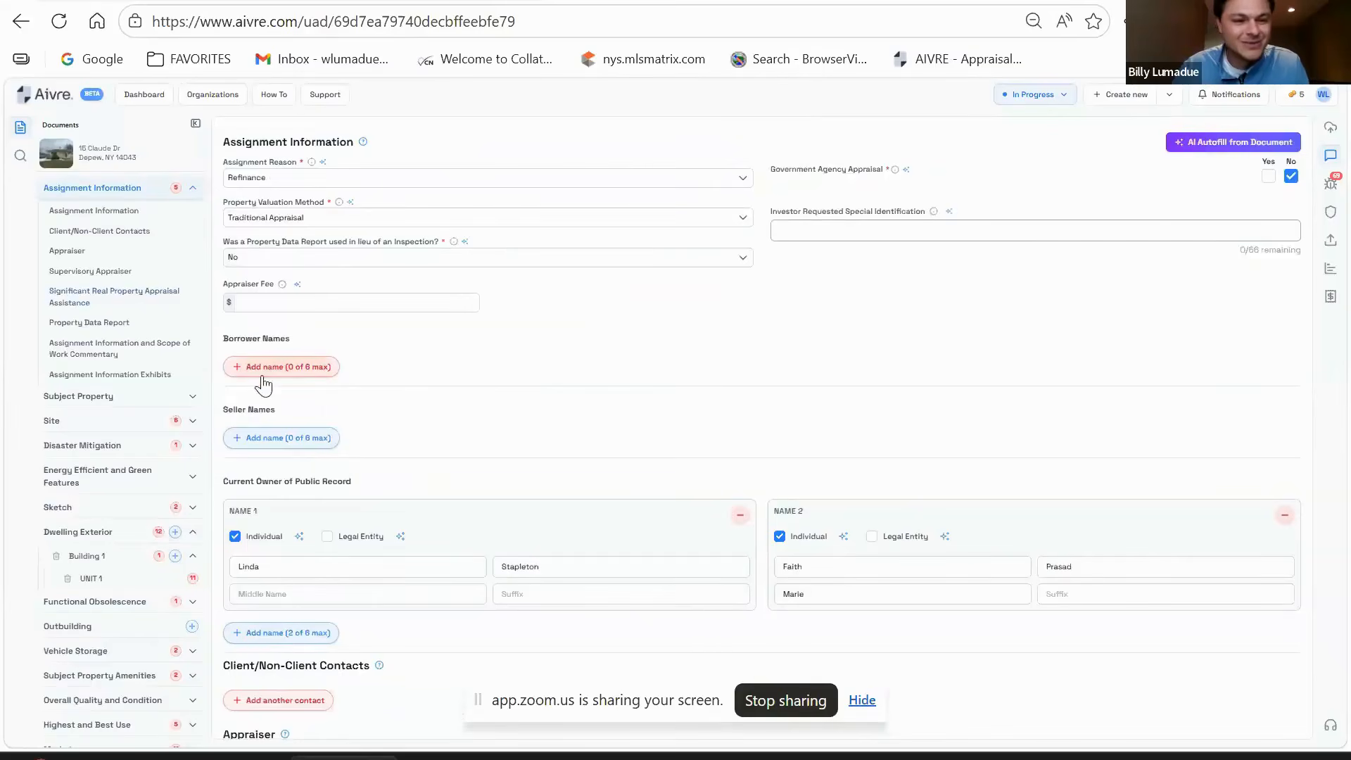
# - Add a first borrower with the first owner's first and last names
pyautogui.click(240, 368)
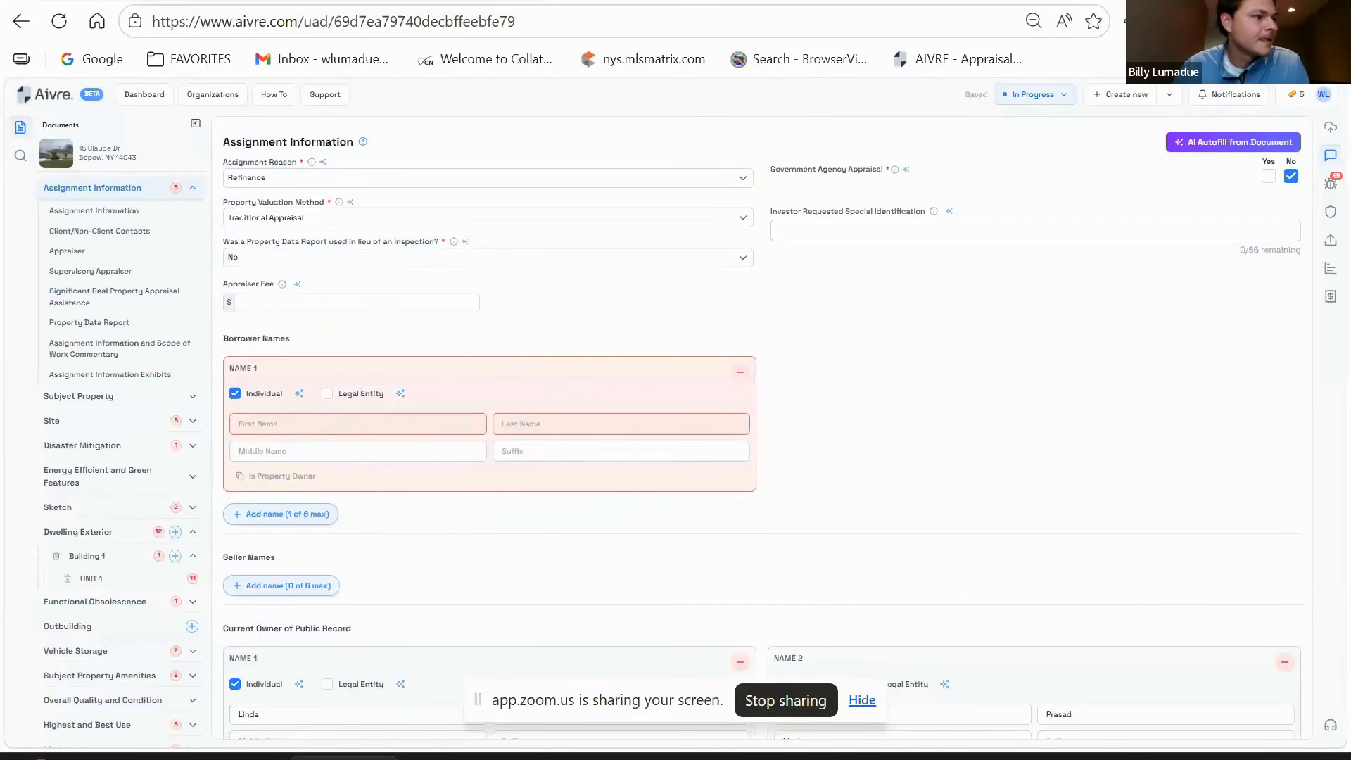
pyautogui.click(431, 423)
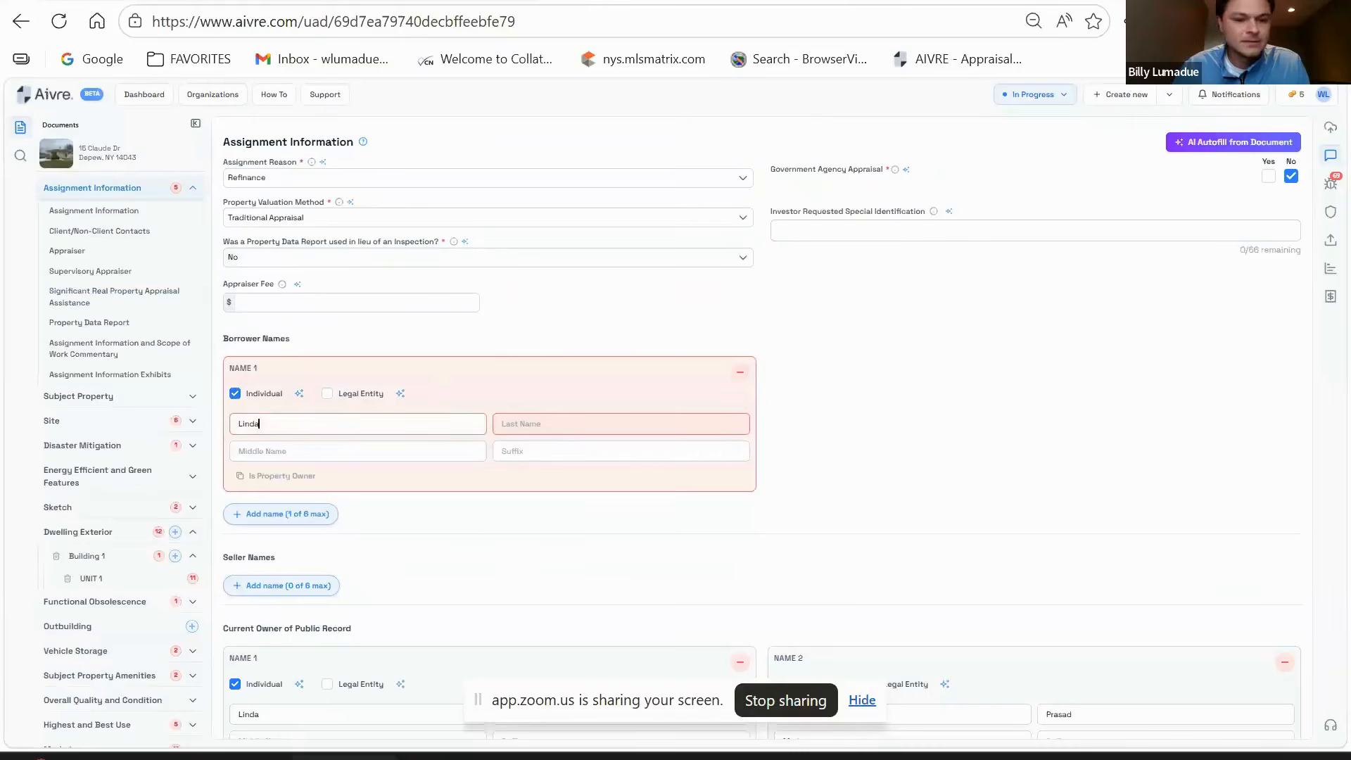
pyautogui.click(614, 429)
pyautogui.scroll(-3, 918, 410)
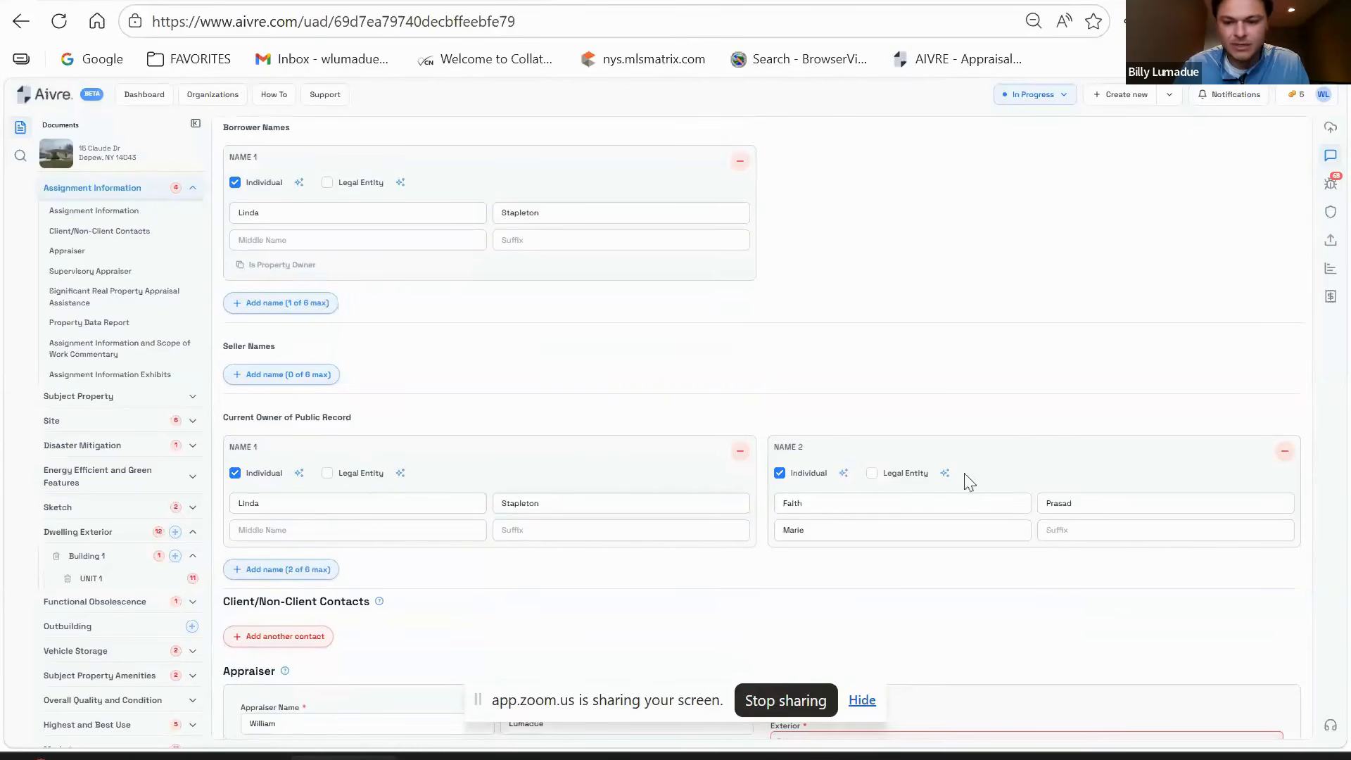
pyautogui.scroll(2, 366, 420)
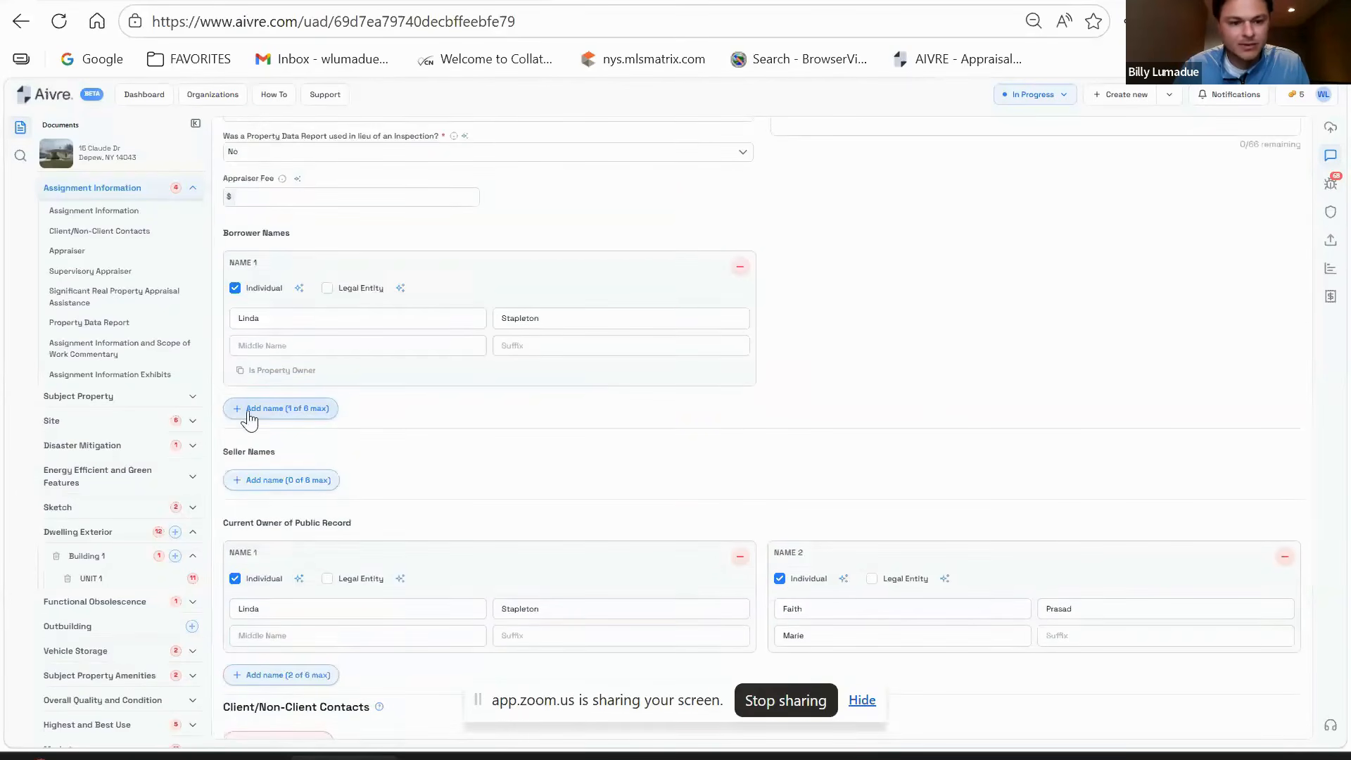
# - Add a second borrower by copying the second owner's first, last and middle names
pyautogui.click(265, 414)
pyautogui.doubleClick(859, 607)
pyautogui.hotkey('ctrl', 'c')
pyautogui.click(874, 316)
pyautogui.hotkey('ctrl', 'v')
pyautogui.doubleClick(1126, 606)
pyautogui.hotkey('ctrl', 'c')
pyautogui.click(1104, 320)
pyautogui.hotkey('ctrl', 'v')
pyautogui.doubleClick(888, 636)
pyautogui.hotkey('ctrl', 'c')
pyautogui.click(802, 345)
pyautogui.hotkey('ctrl', 'v')
# - Set both the exterior and interior inspection scopes to Physical
pyautogui.scroll(-2, 613, 429)
pyautogui.scroll(-5, 501, 369)
pyautogui.scroll(-2, 313, 343)
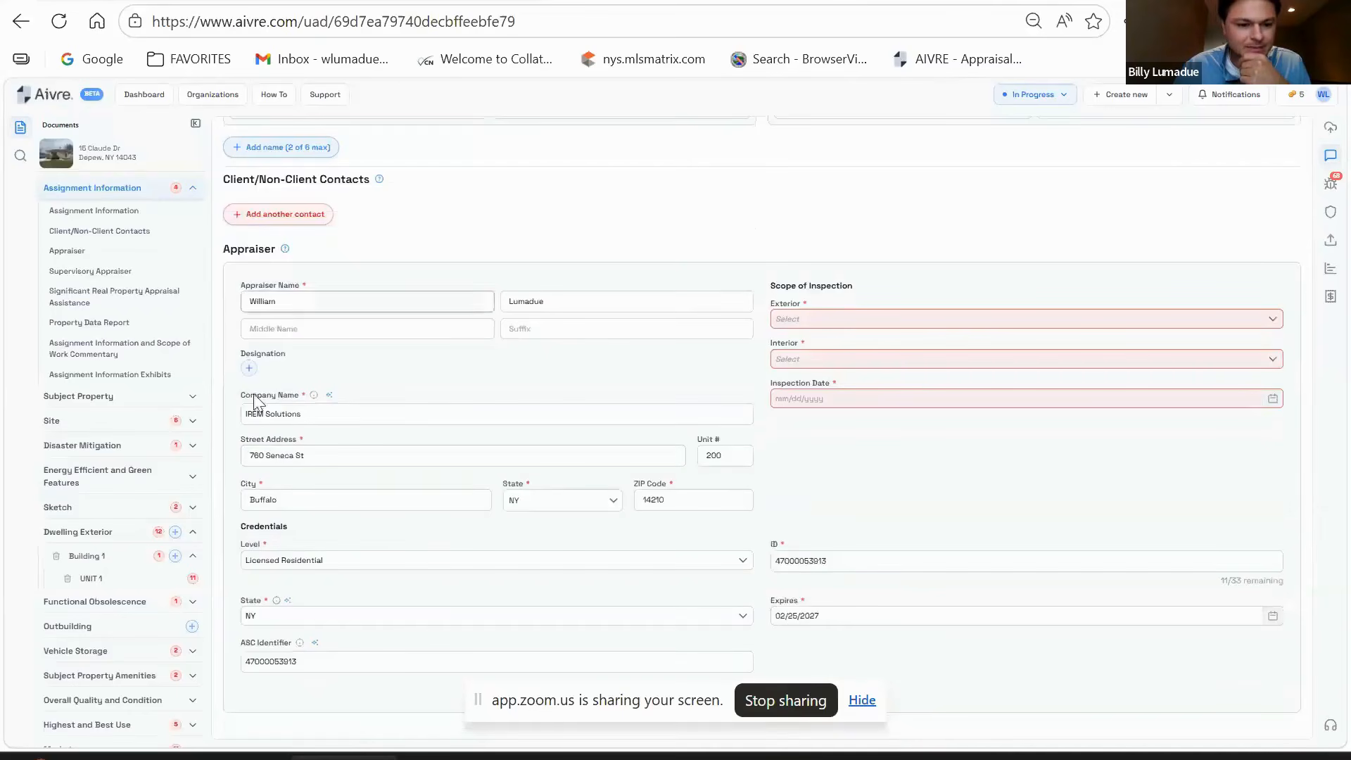
pyautogui.scroll(-2, 675, 415)
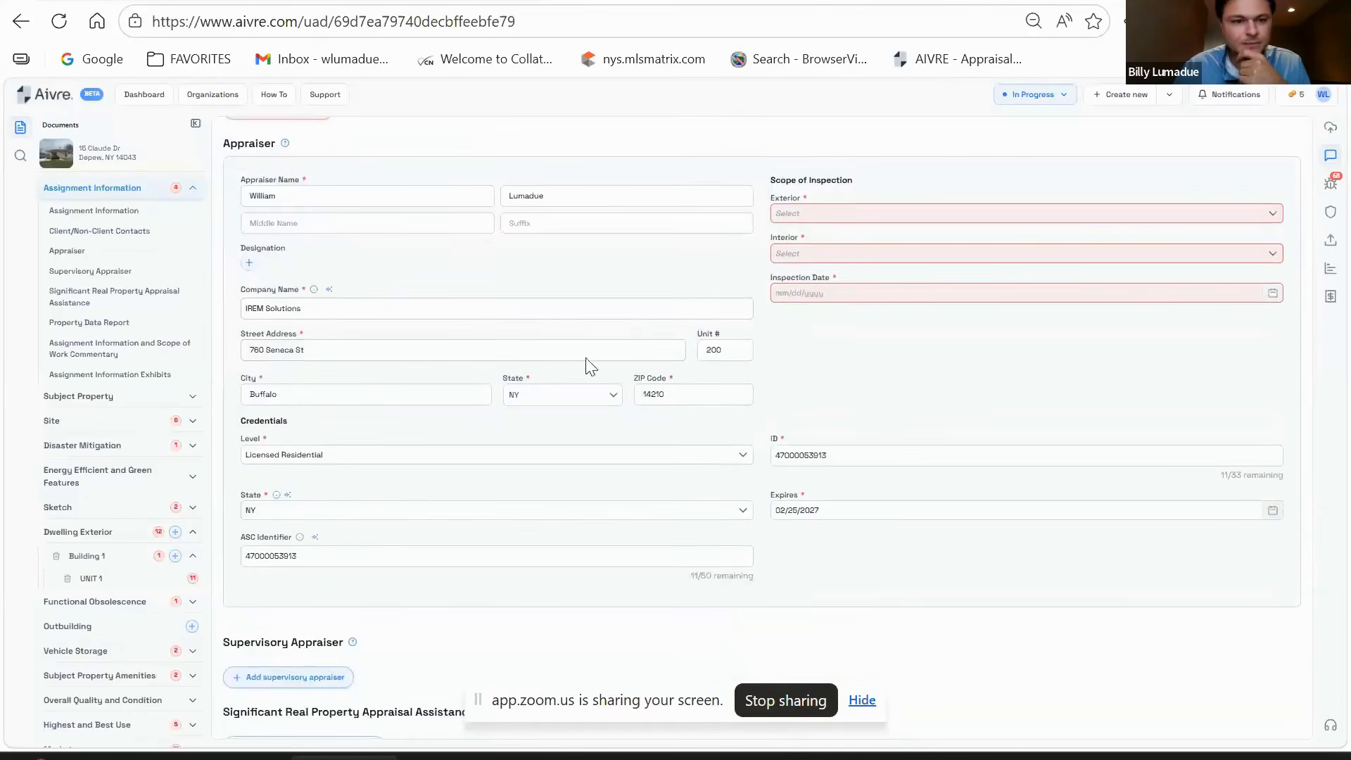
pyautogui.click(842, 224)
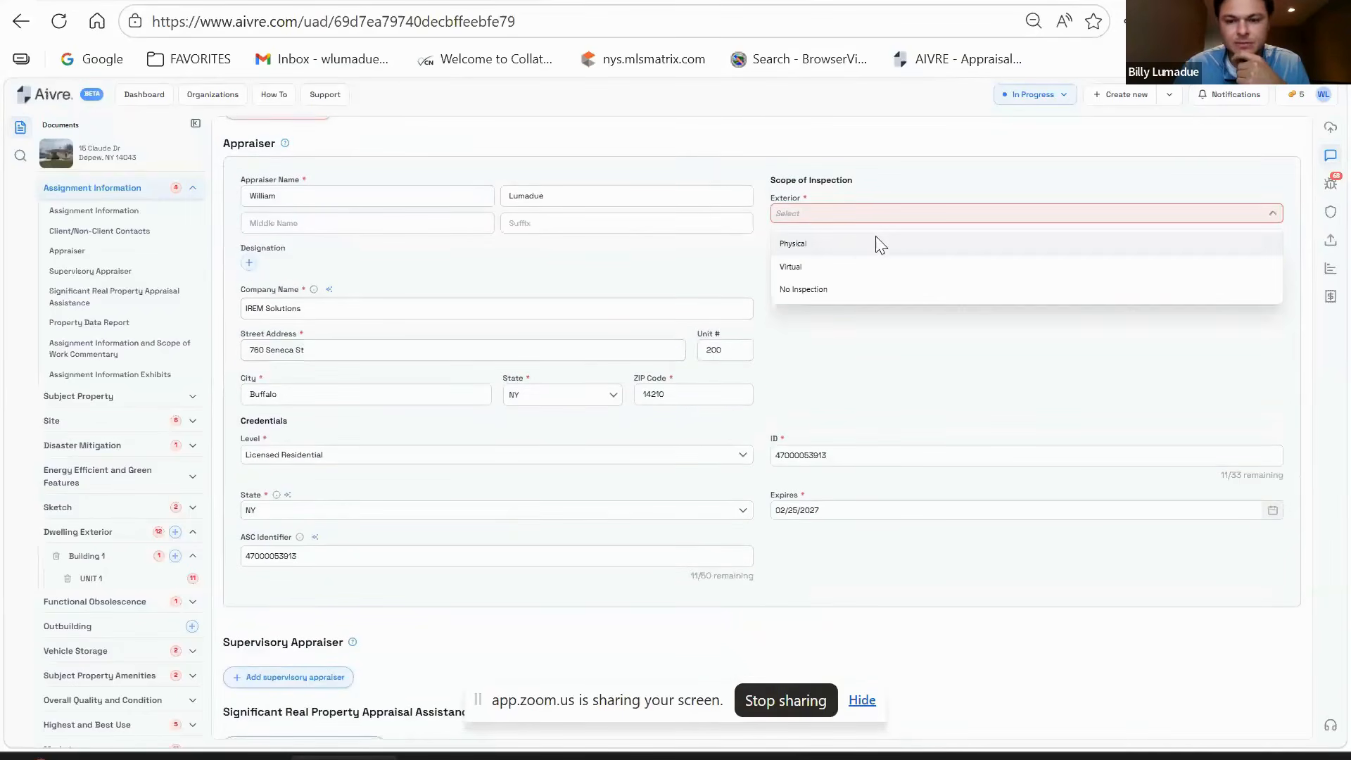
pyautogui.click(845, 245)
pyautogui.click(871, 260)
pyautogui.click(853, 285)
# - Enter 04/09/2026 as the inspection date
pyautogui.click(862, 295)
pyautogui.write('0')
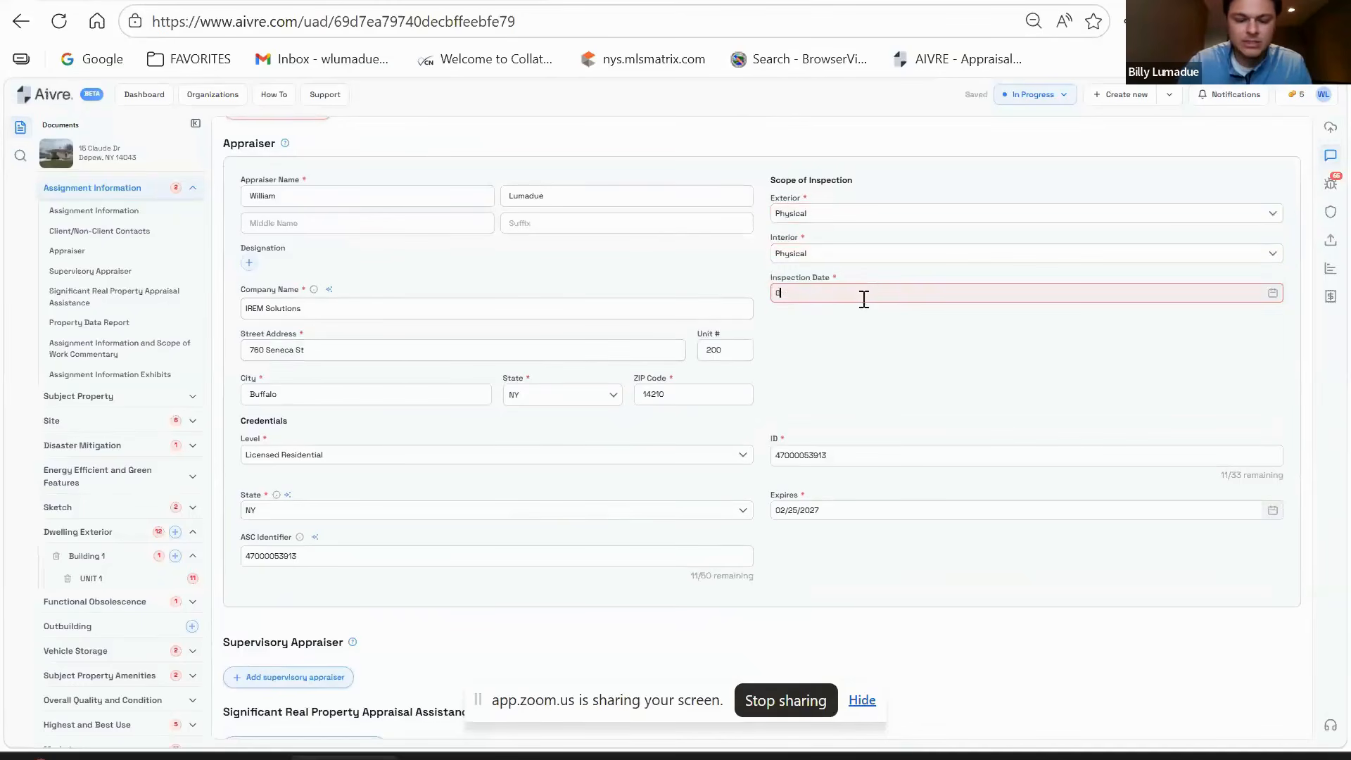
pyautogui.write('4/09/2026')
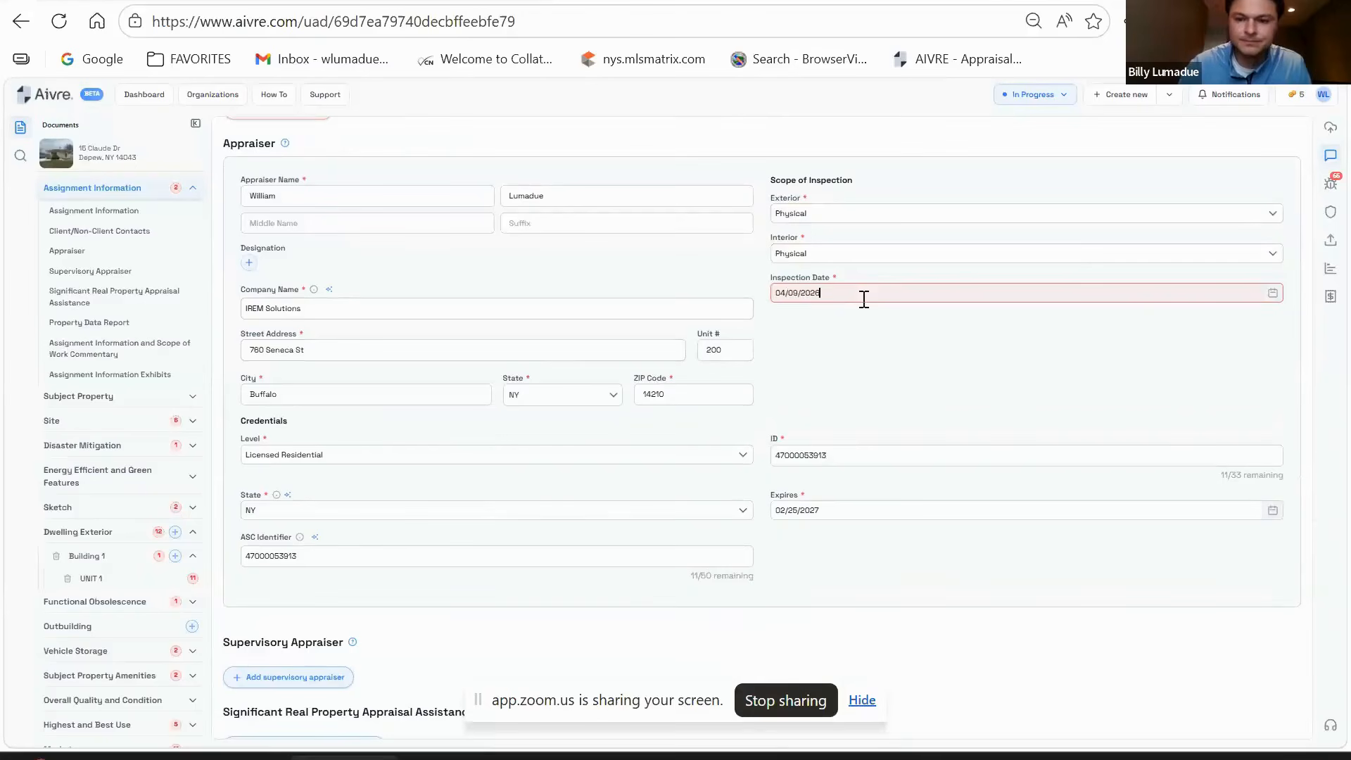
pyautogui.click(887, 330)
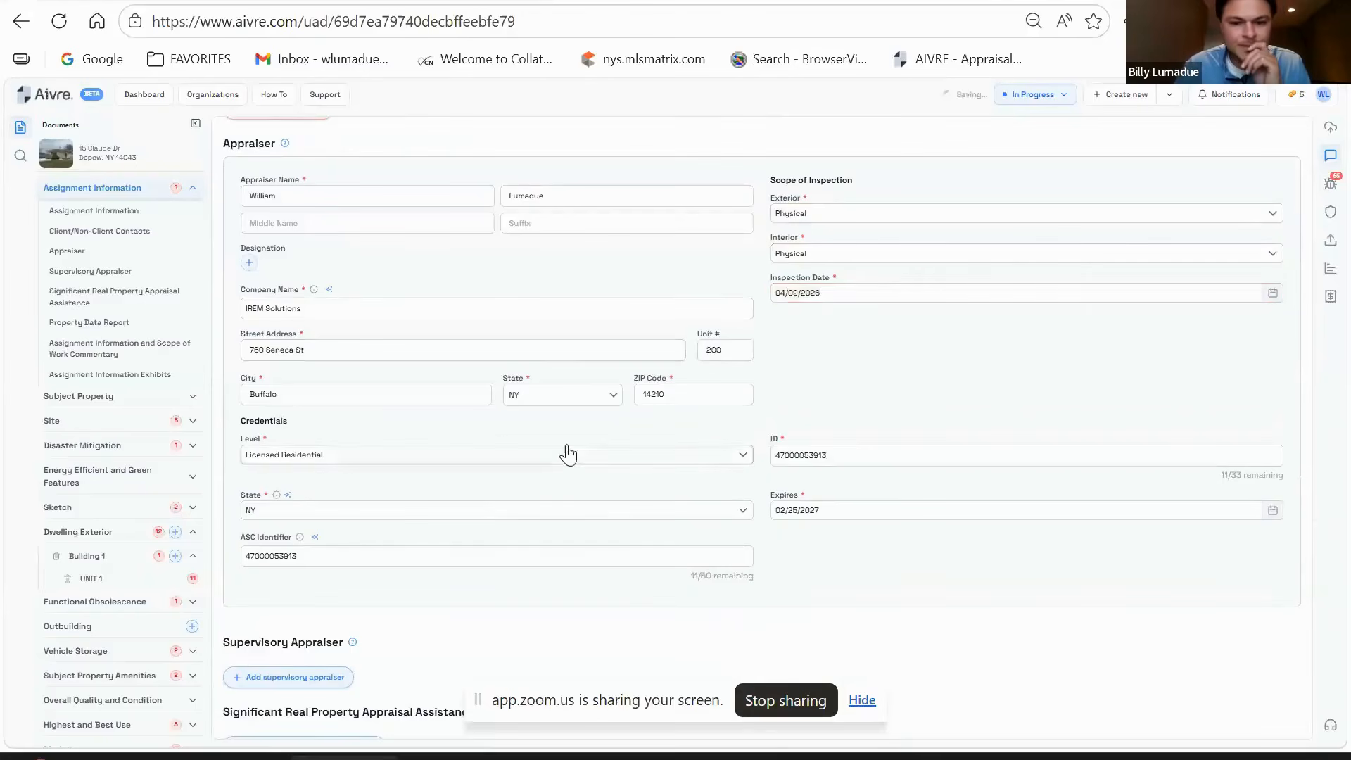
pyautogui.scroll(-2, 721, 349)
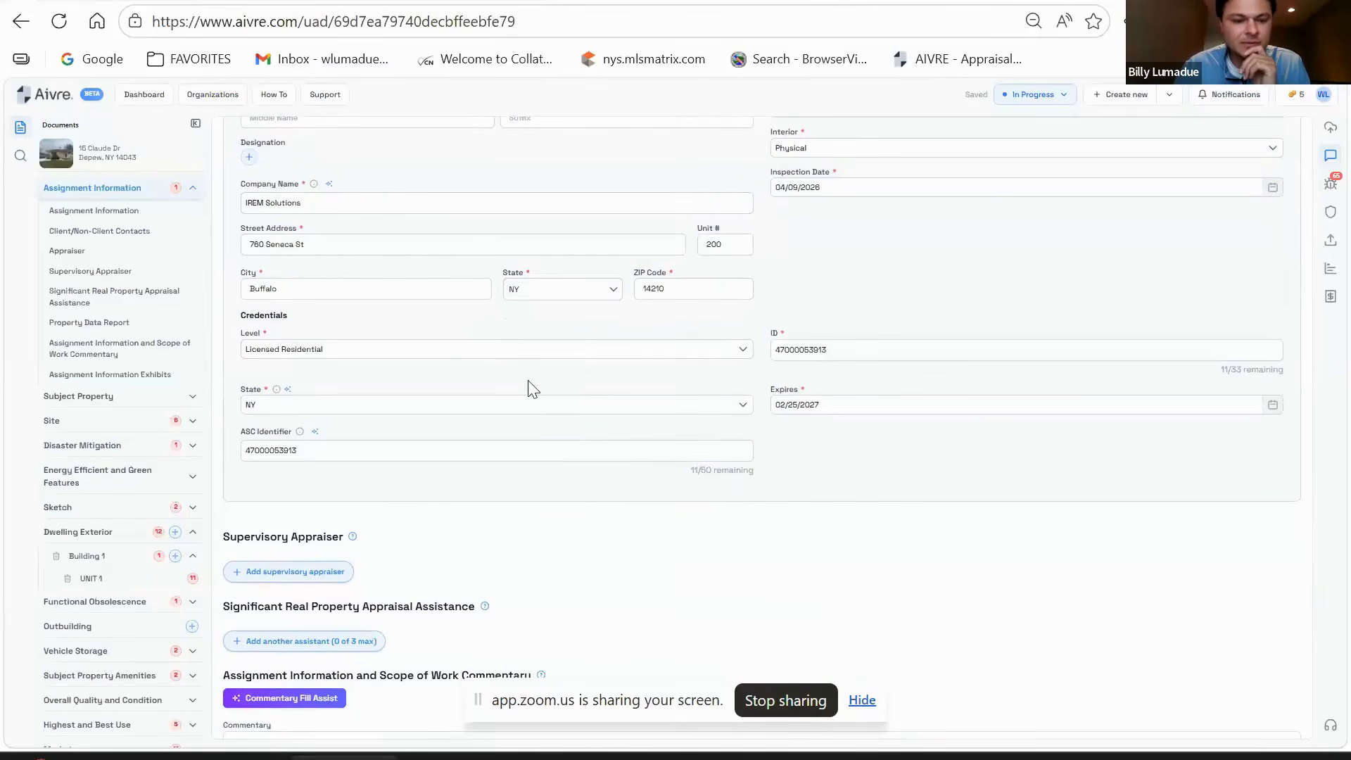
pyautogui.scroll(1, 532, 399)
pyautogui.scroll(-1, 532, 401)
pyautogui.scroll(-6, 532, 400)
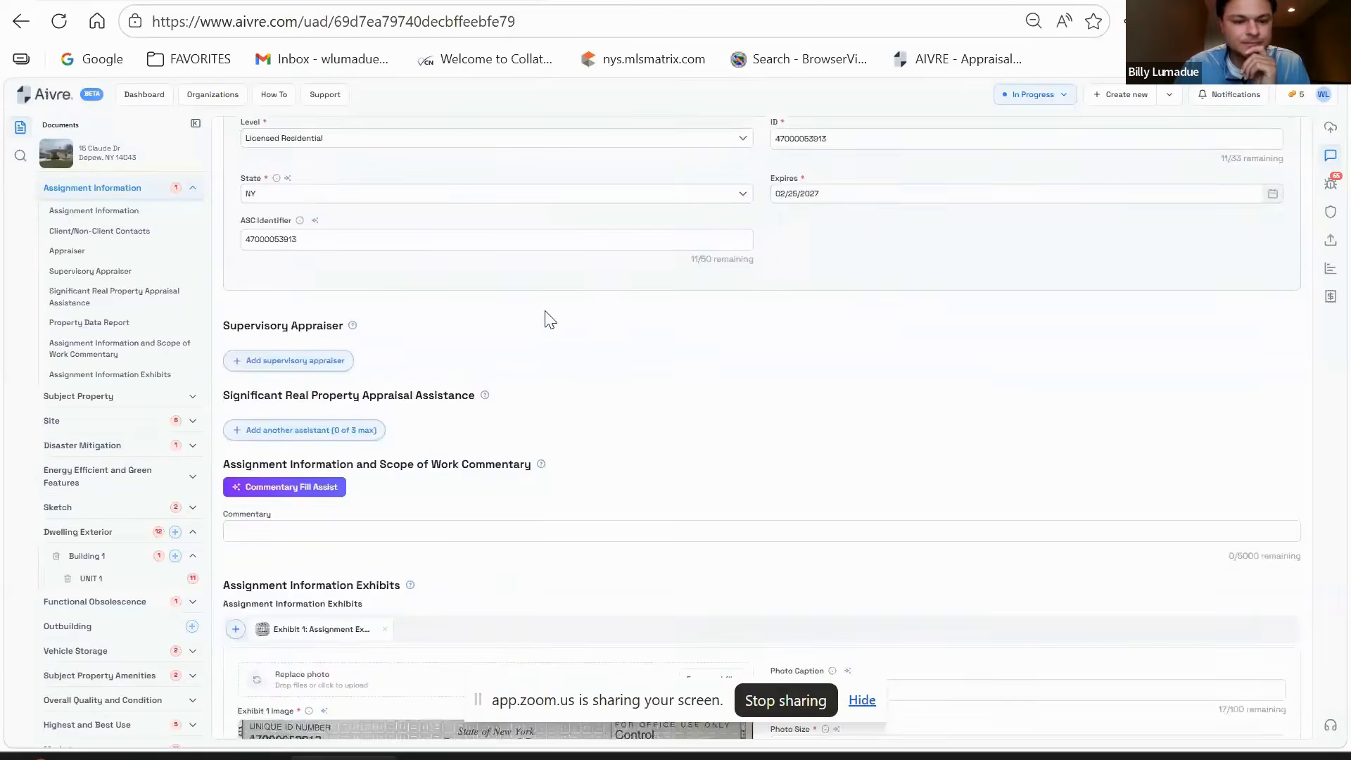
pyautogui.scroll(-3, 556, 310)
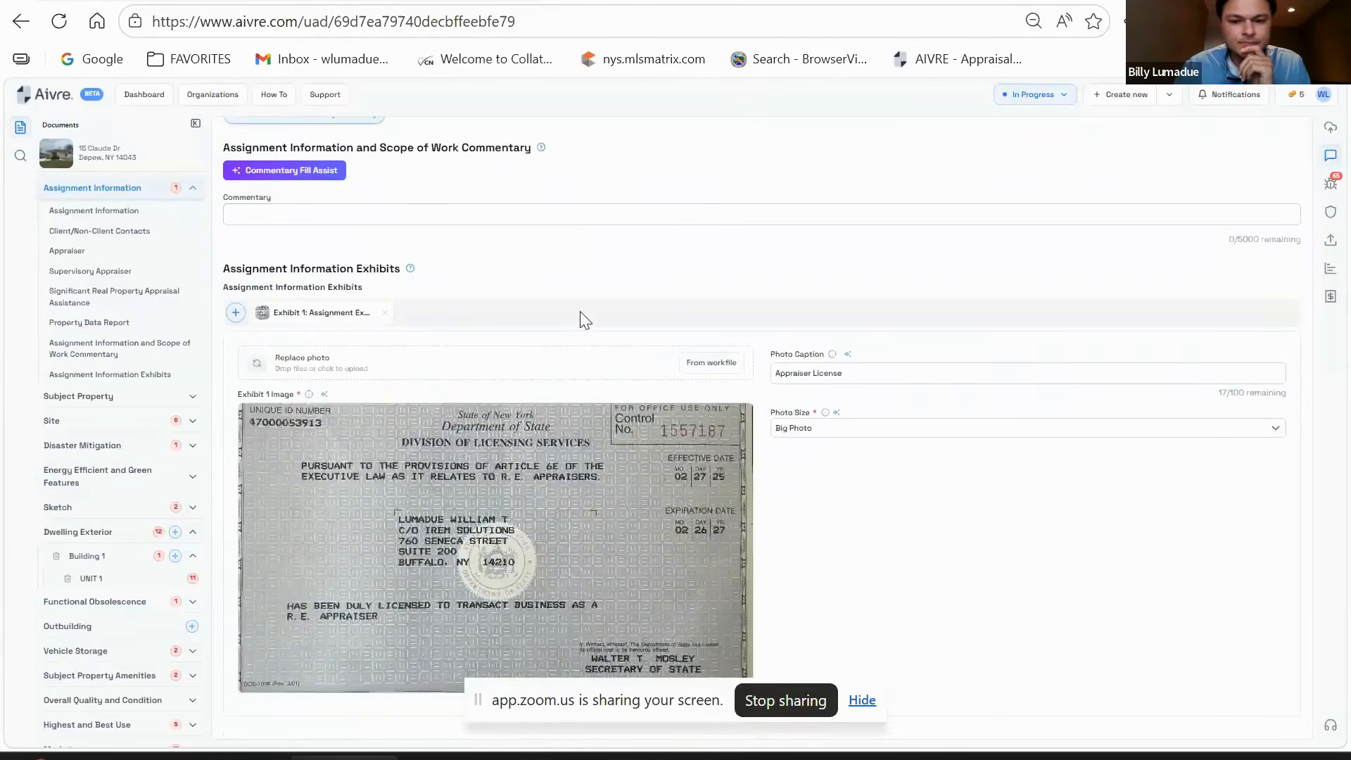
pyautogui.scroll(8, 611, 437)
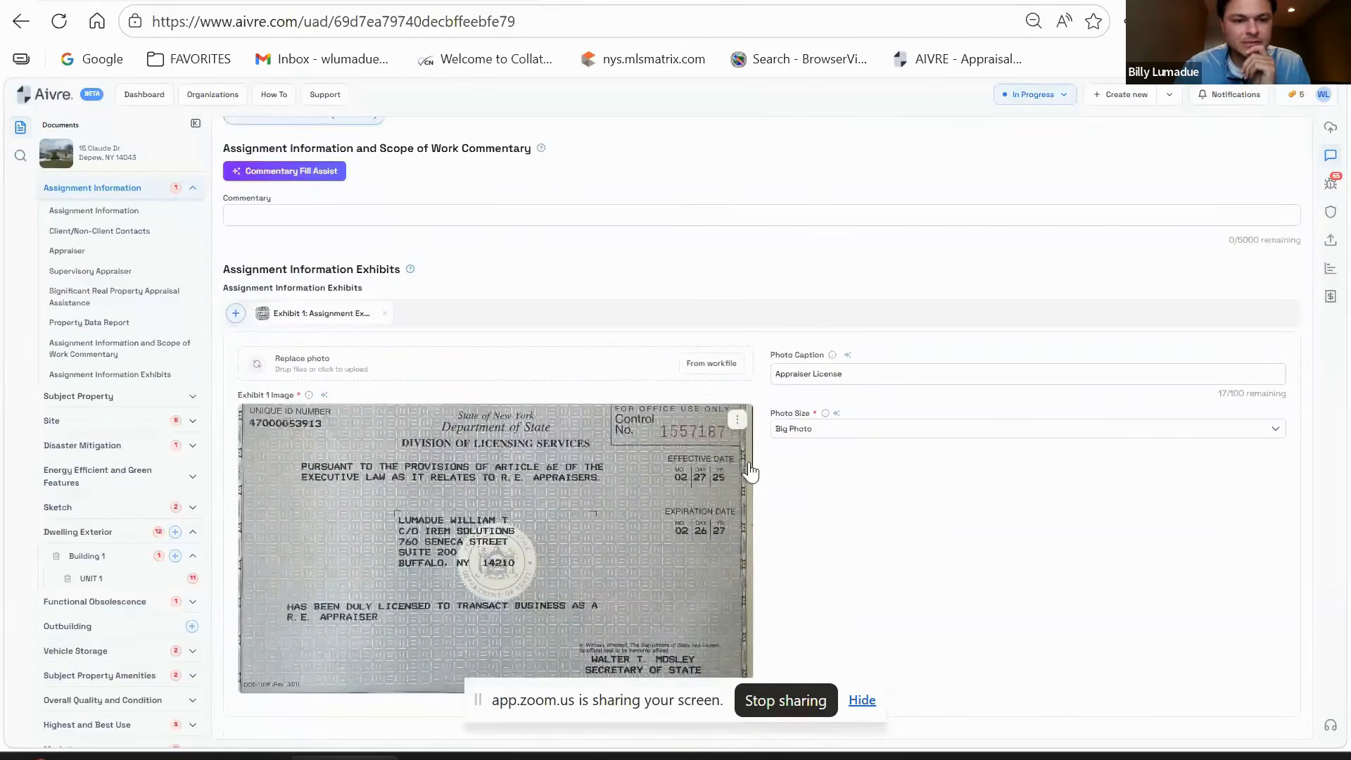
pyautogui.scroll(10, 749, 466)
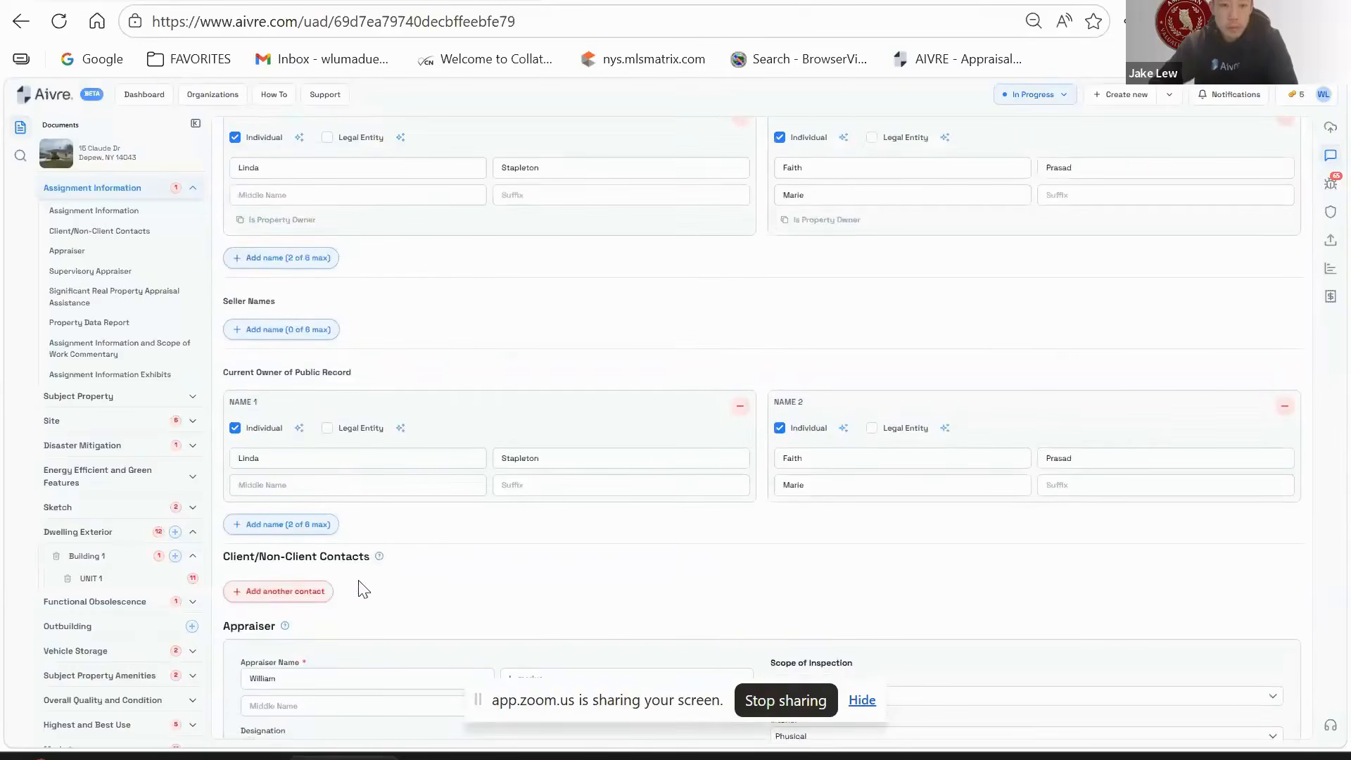
# - Add a new contact with primary role Client and secondary role Lender
pyautogui.click(255, 592)
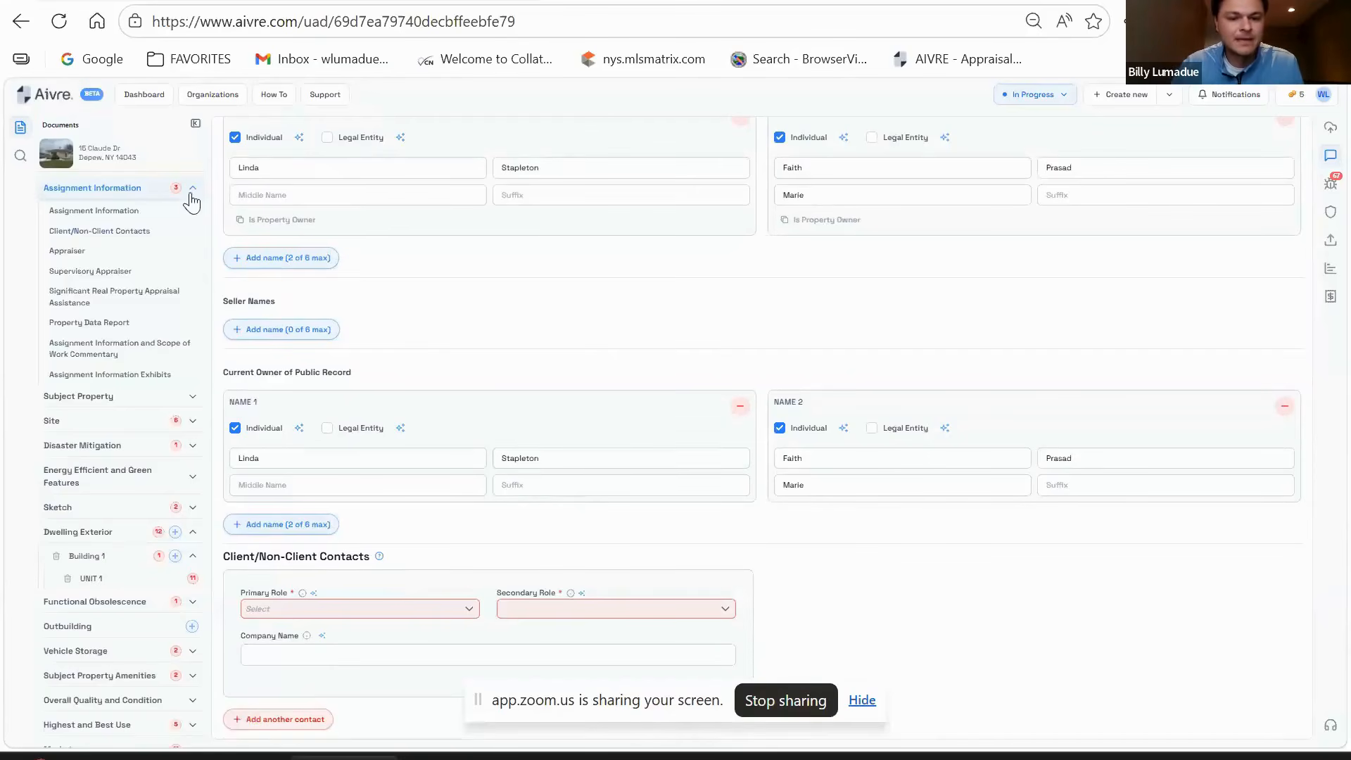
pyautogui.scroll(-3, 910, 340)
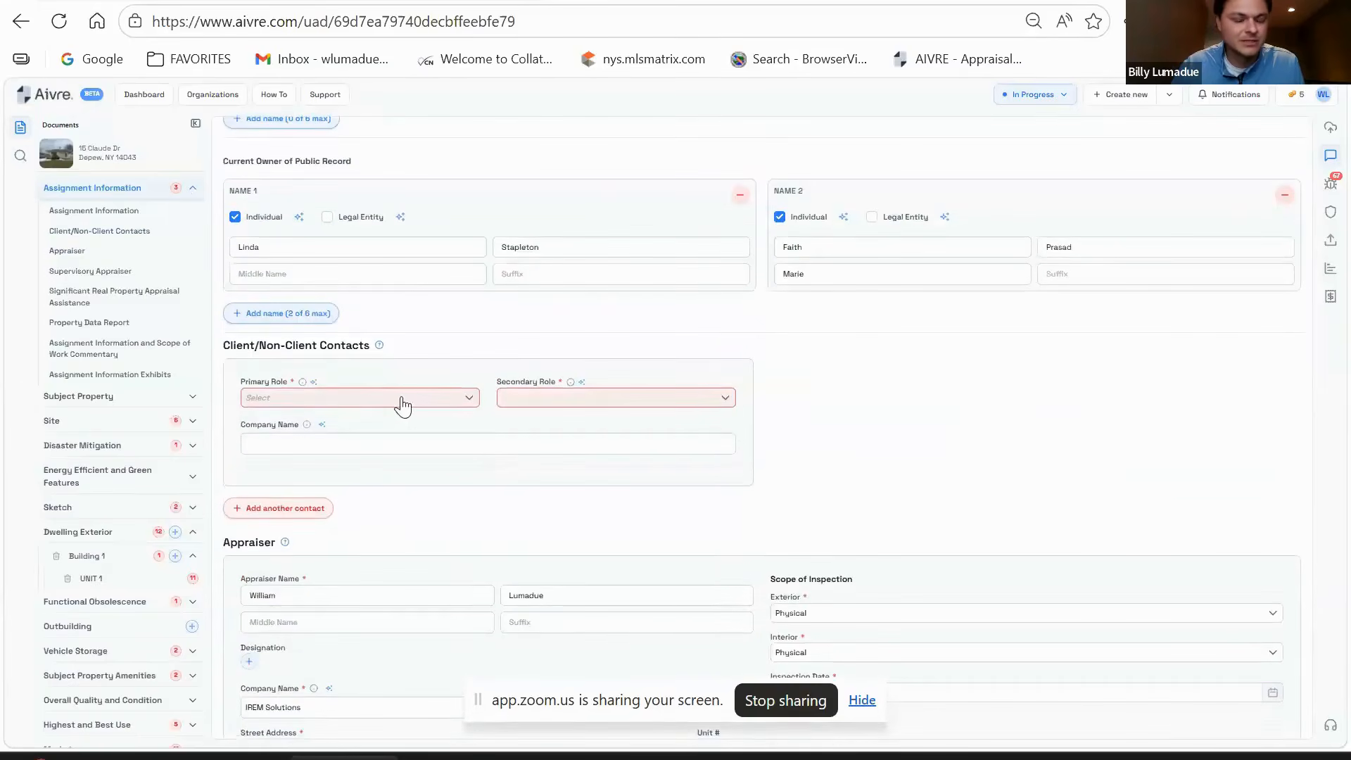
pyautogui.click(407, 401)
pyautogui.click(375, 429)
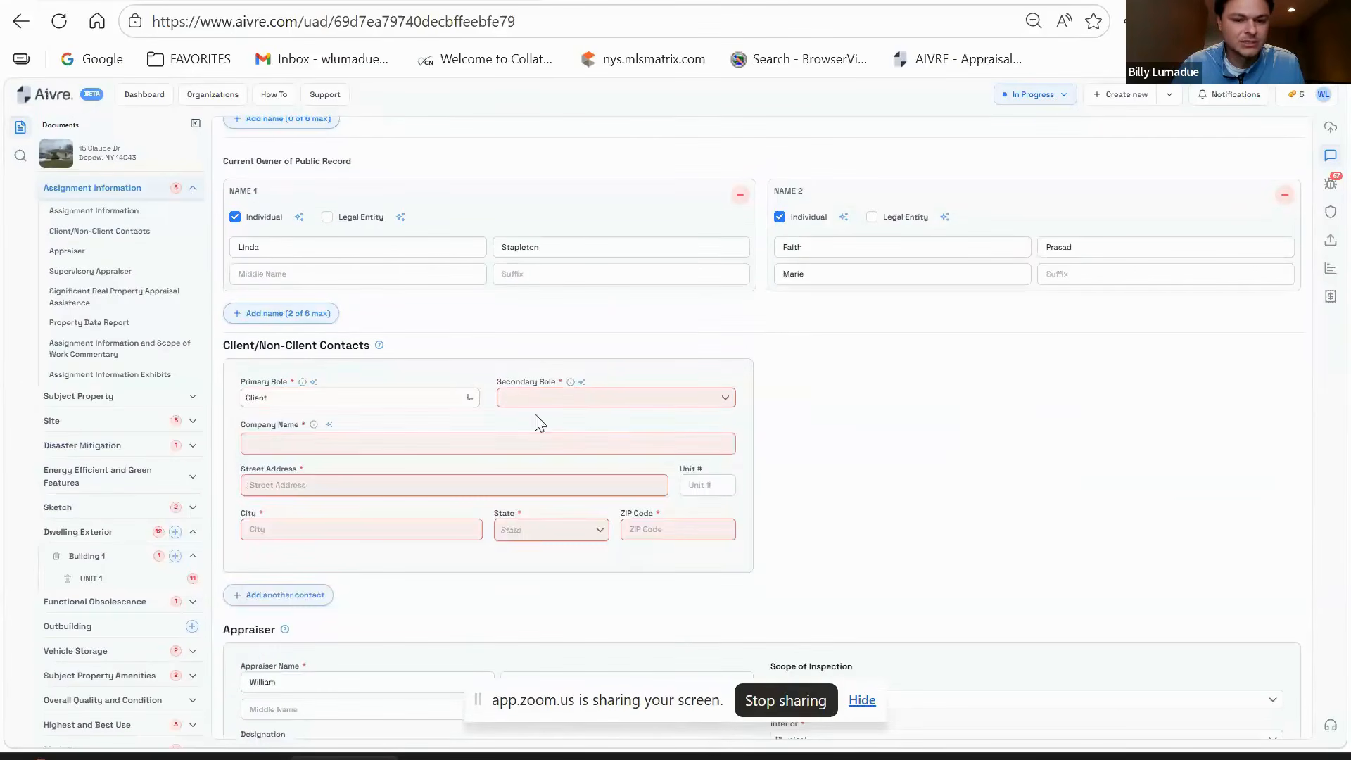
pyautogui.click(596, 398)
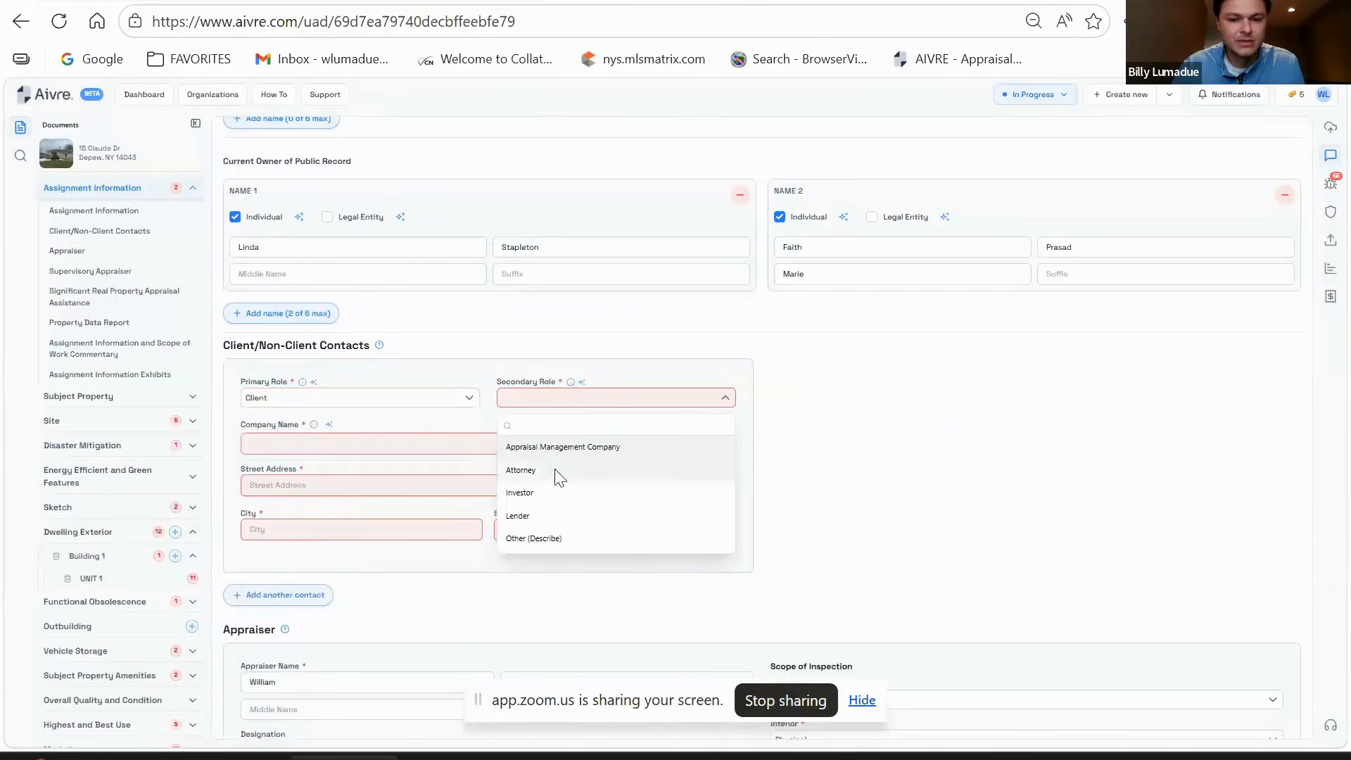
pyautogui.click(547, 514)
pyautogui.click(350, 443)
pyautogui.write('COMPANY X')
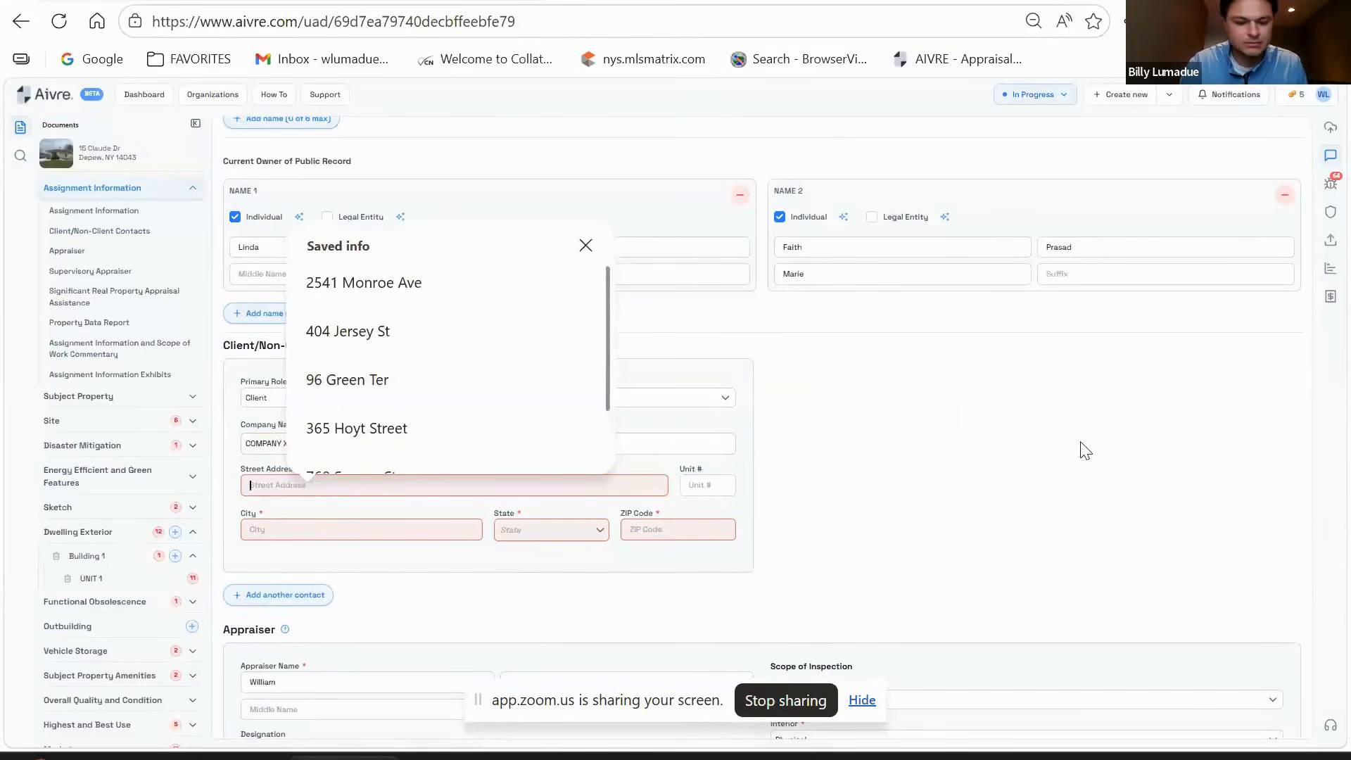
pyautogui.write('100 MAIN')
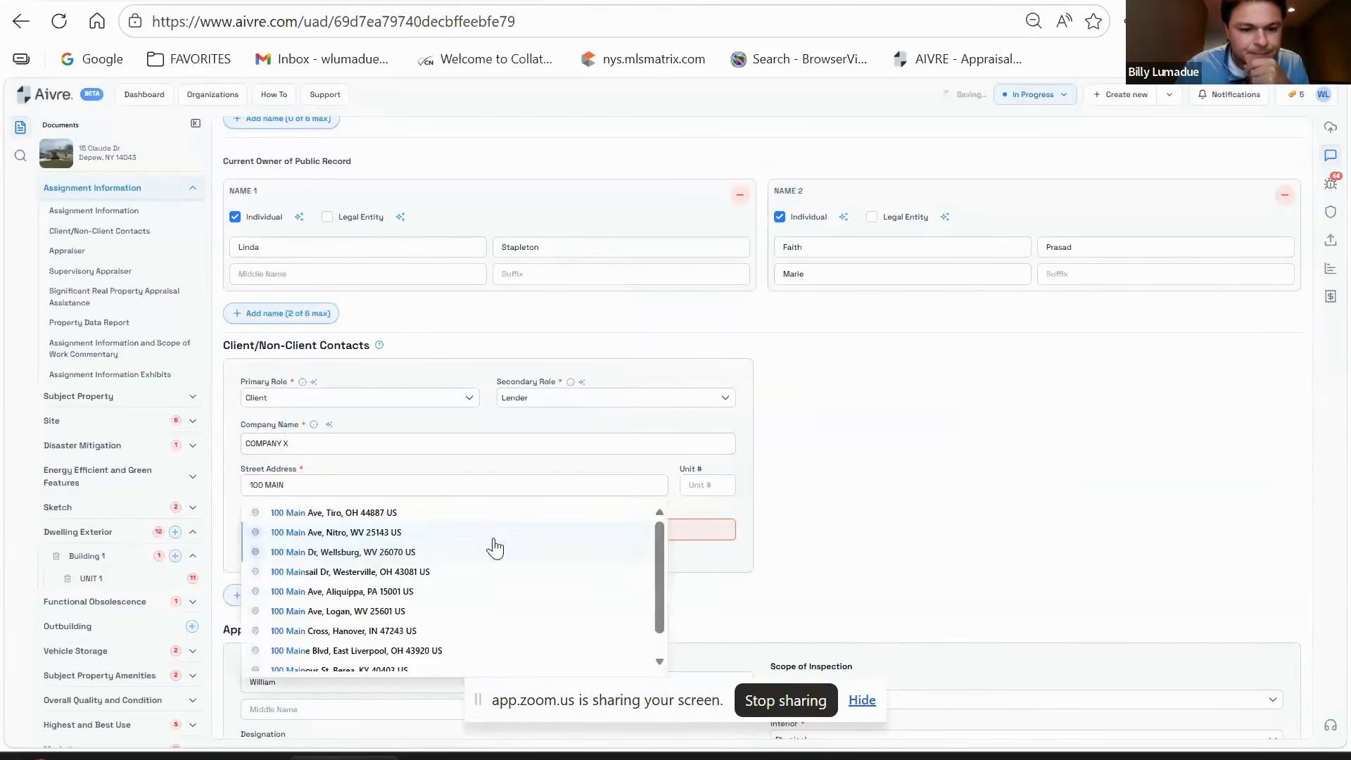
pyautogui.click(394, 517)
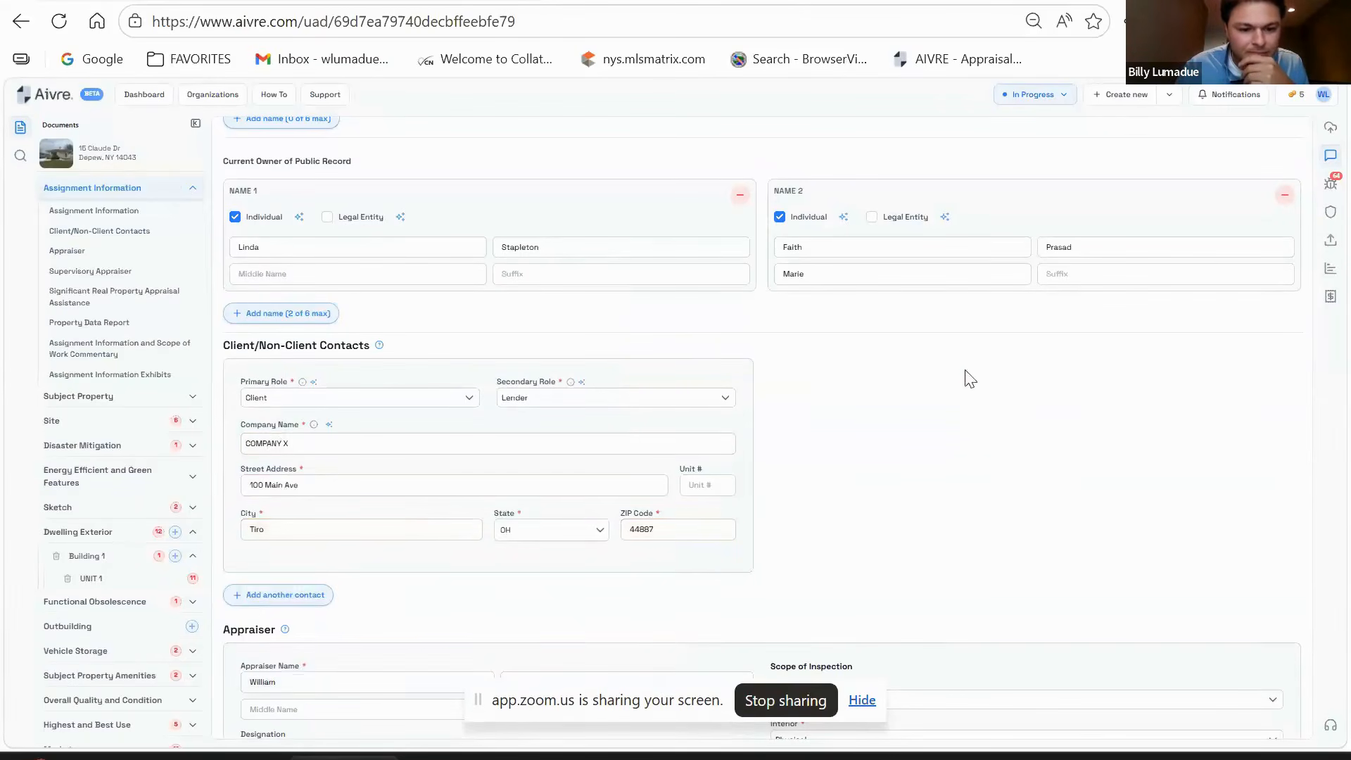
pyautogui.scroll(-8, 978, 451)
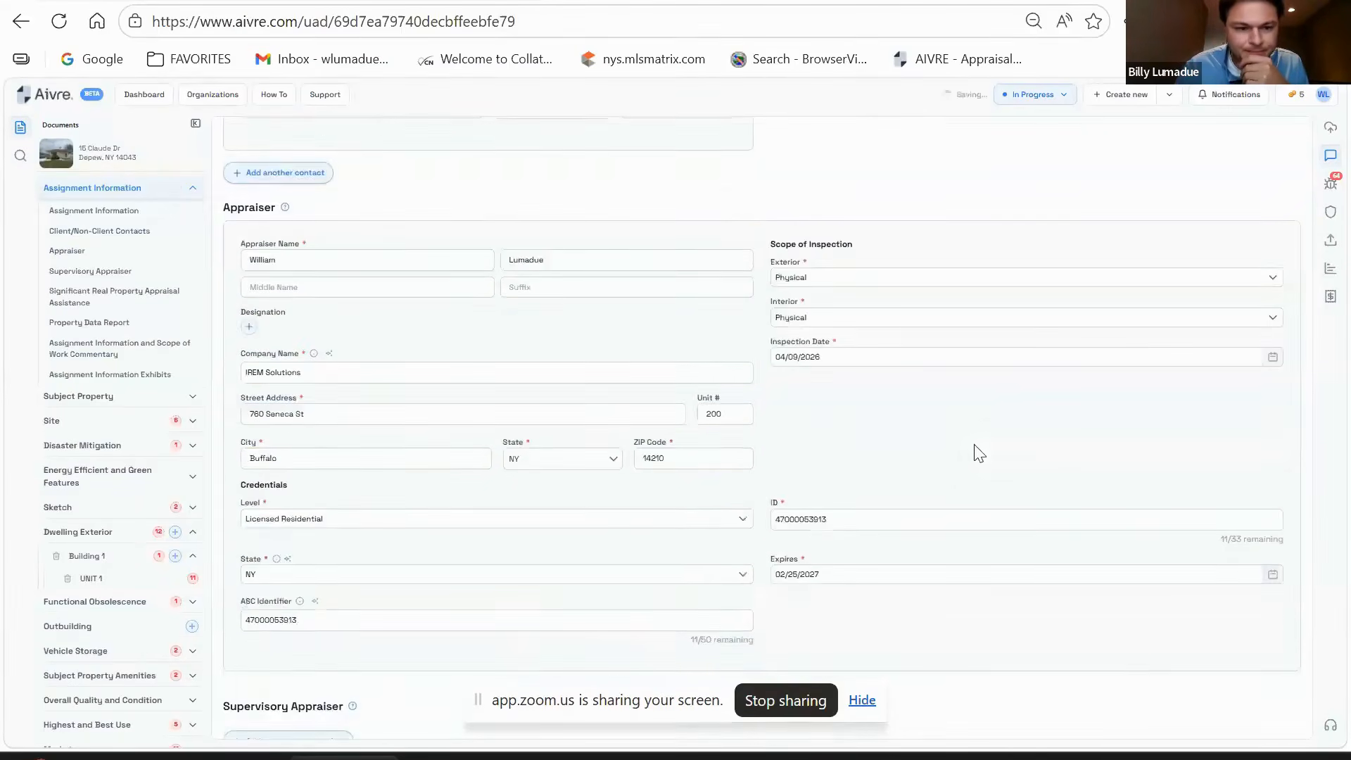
pyautogui.scroll(-8, 453, 313)
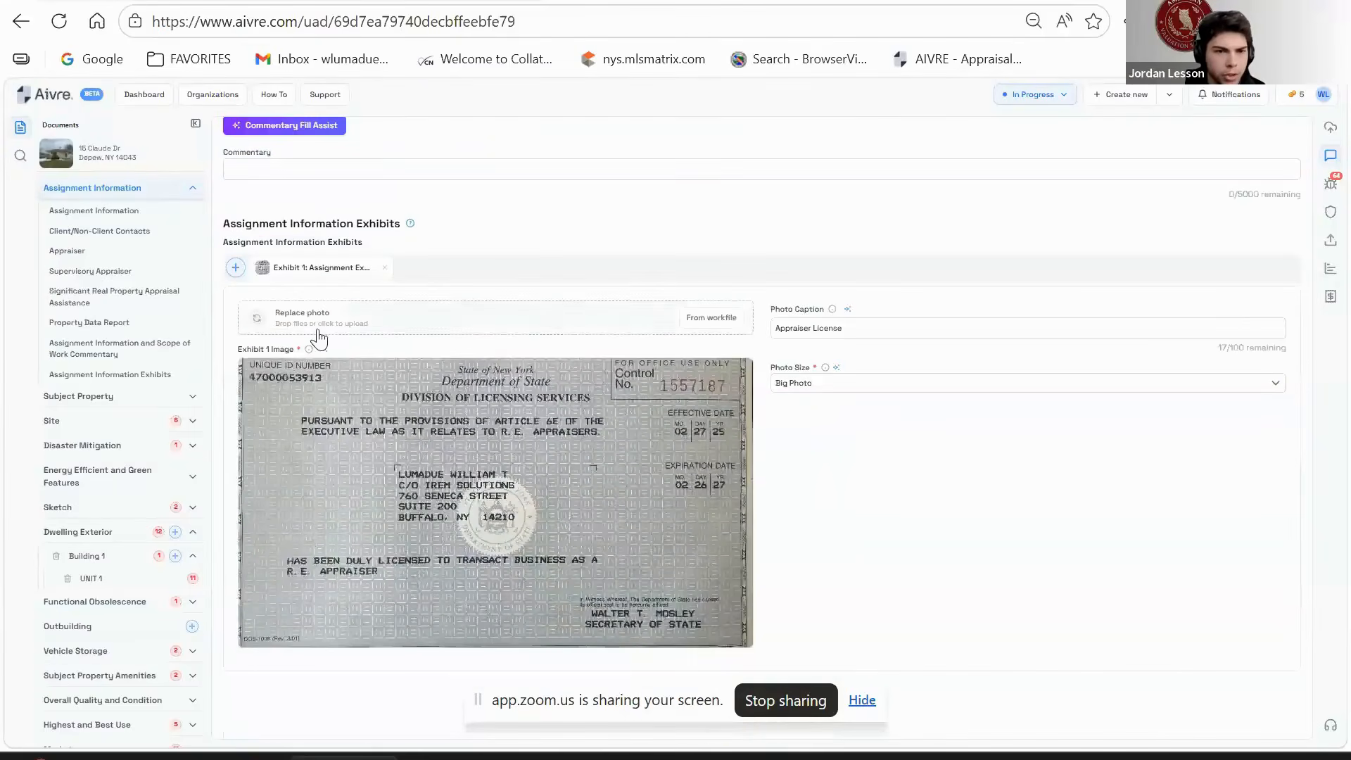
pyautogui.scroll(20, 707, 346)
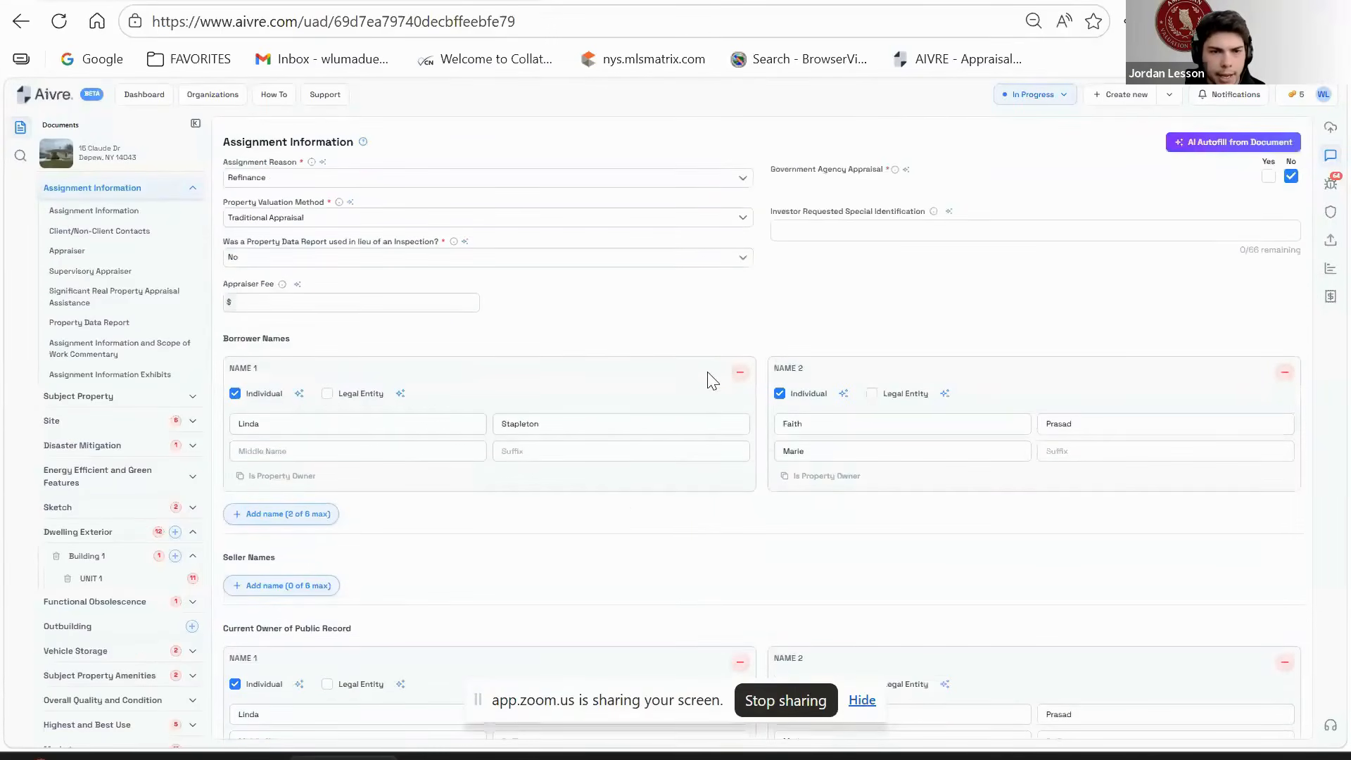
pyautogui.click(1330, 183)
pyautogui.scroll(-20, 1281, 259)
pyautogui.scroll(10, 1242, 512)
pyautogui.scroll(4, 1238, 506)
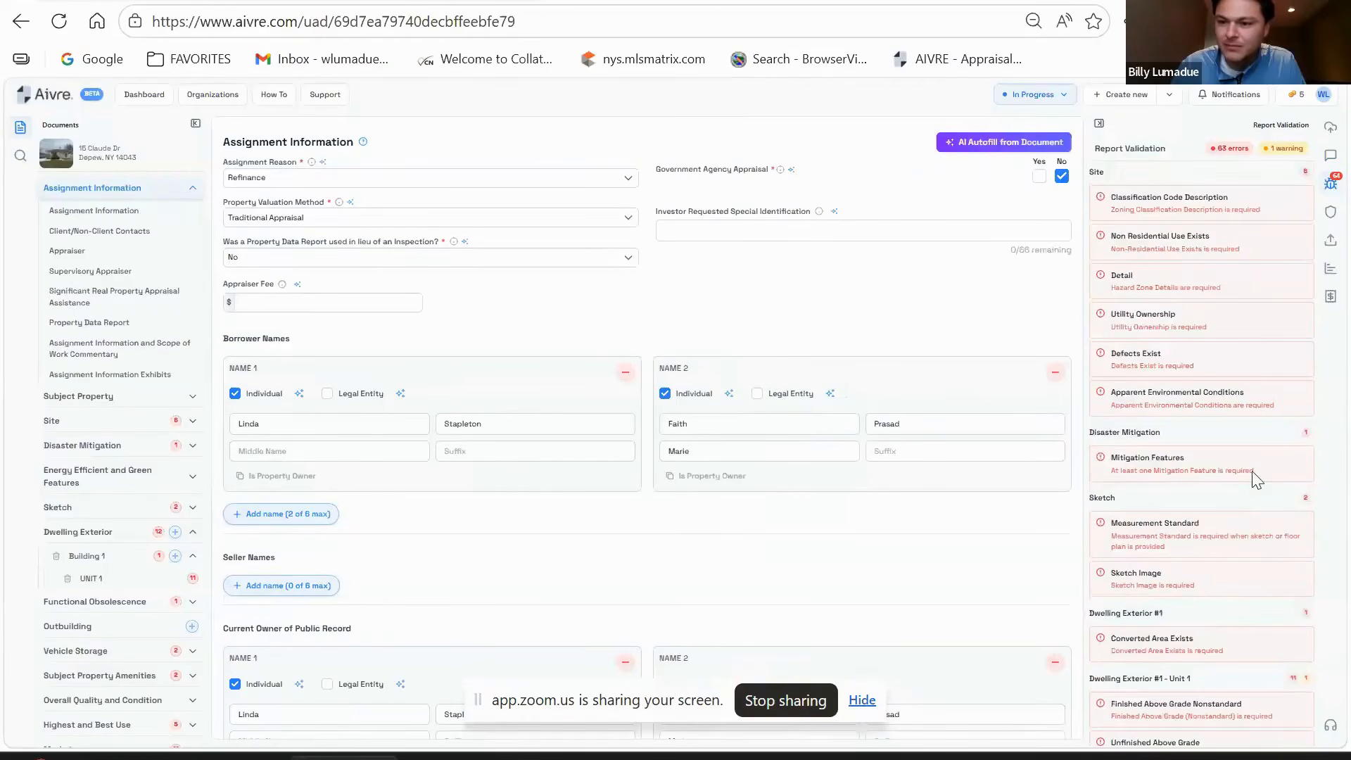
pyautogui.click(1330, 184)
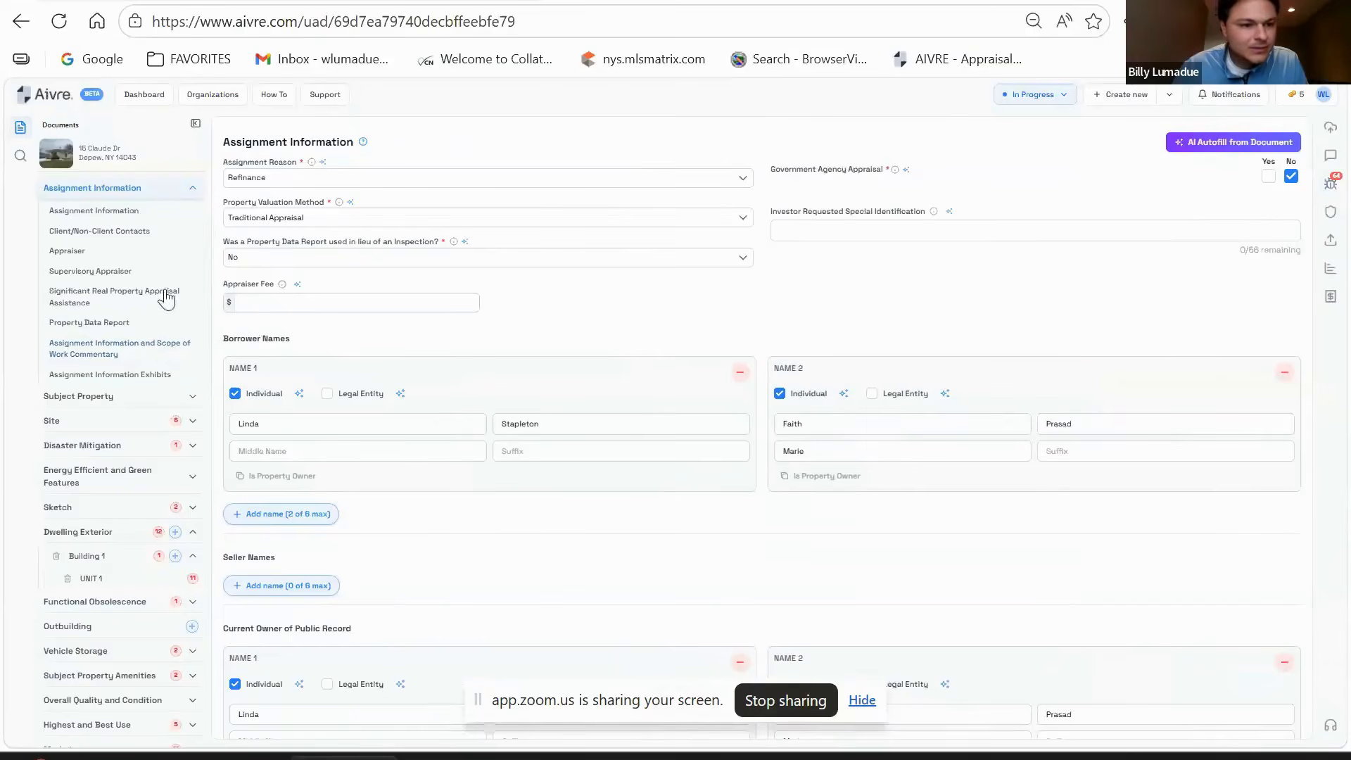
pyautogui.scroll(-15, 543, 519)
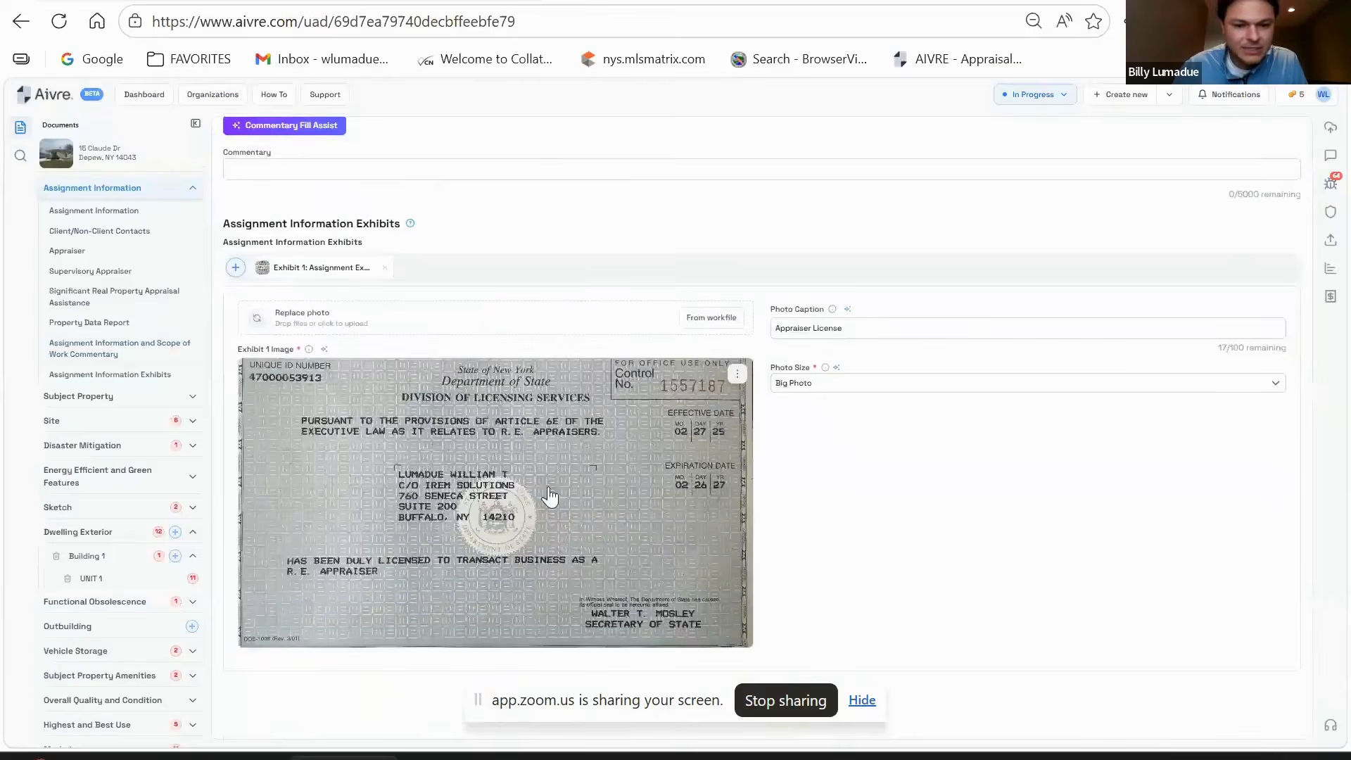
pyautogui.scroll(15, 549, 491)
# - Open Subject Property, pre-filled with Erie county, a Detached dwelling and Fee Simple rights
pyautogui.click(106, 396)
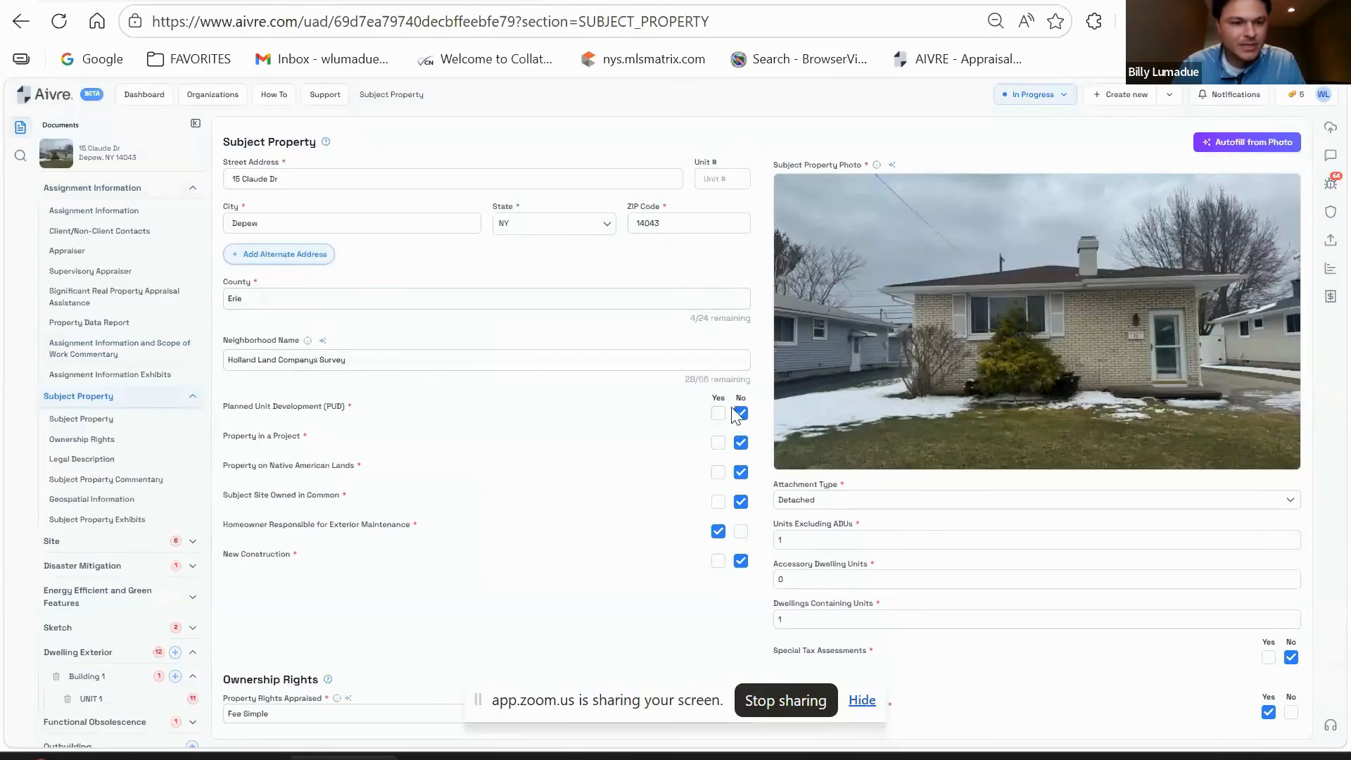
pyautogui.scroll(-2, 457, 401)
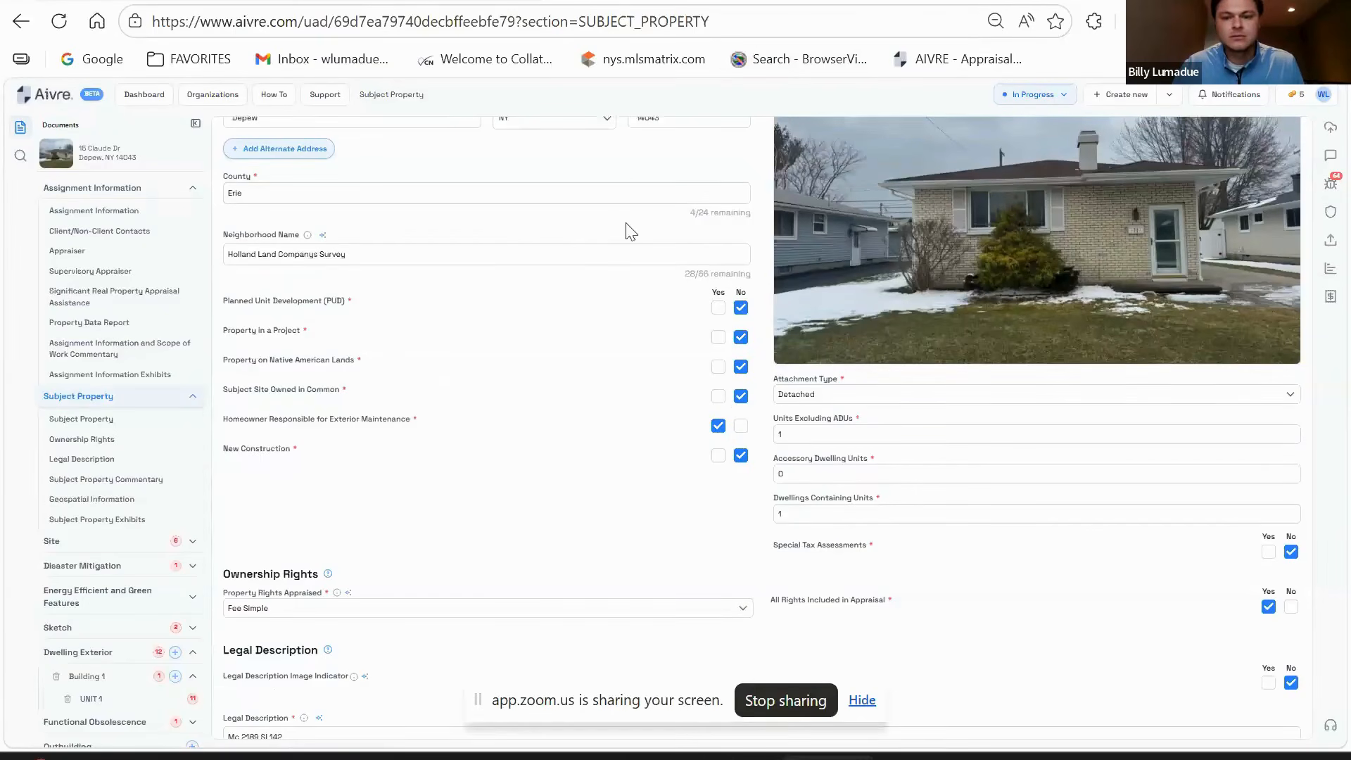
pyautogui.moveTo(818, 253)
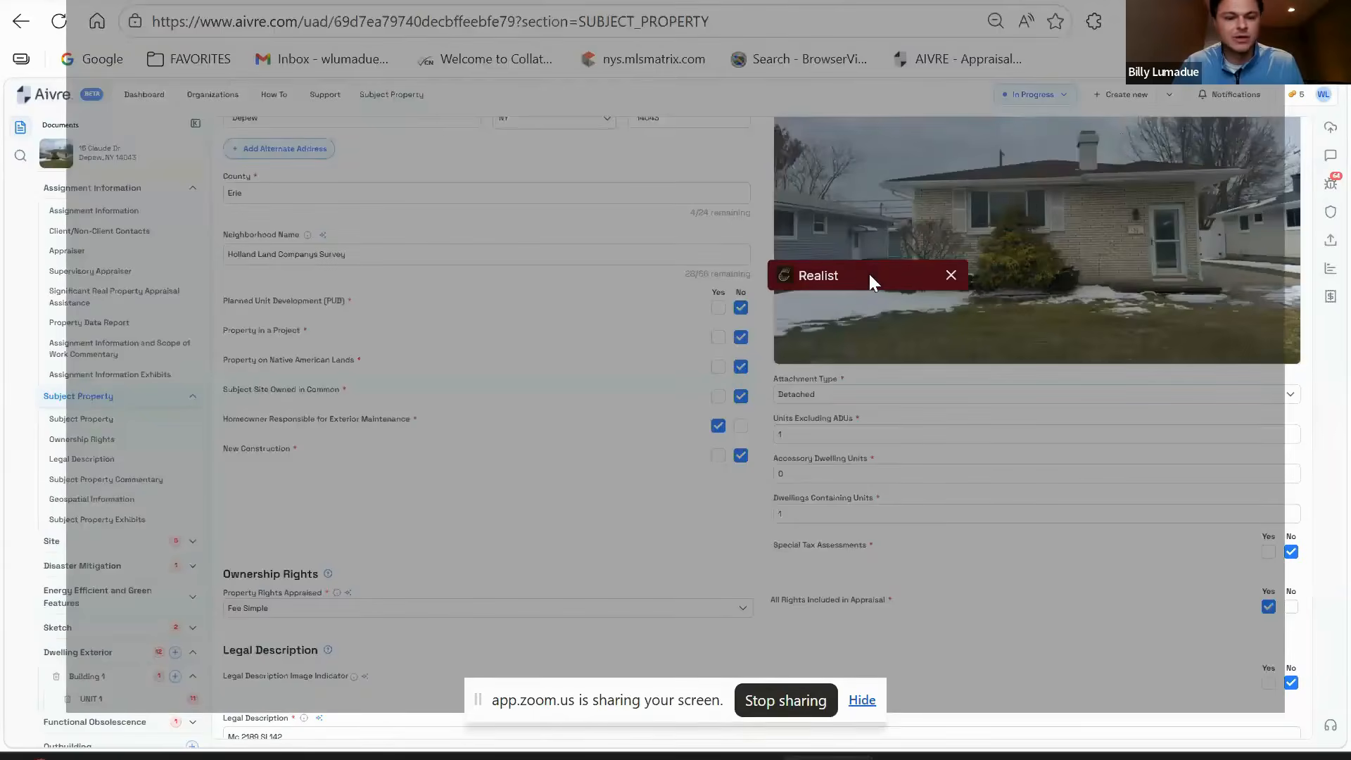
pyautogui.click(868, 275)
pyautogui.scroll(-3, 598, 503)
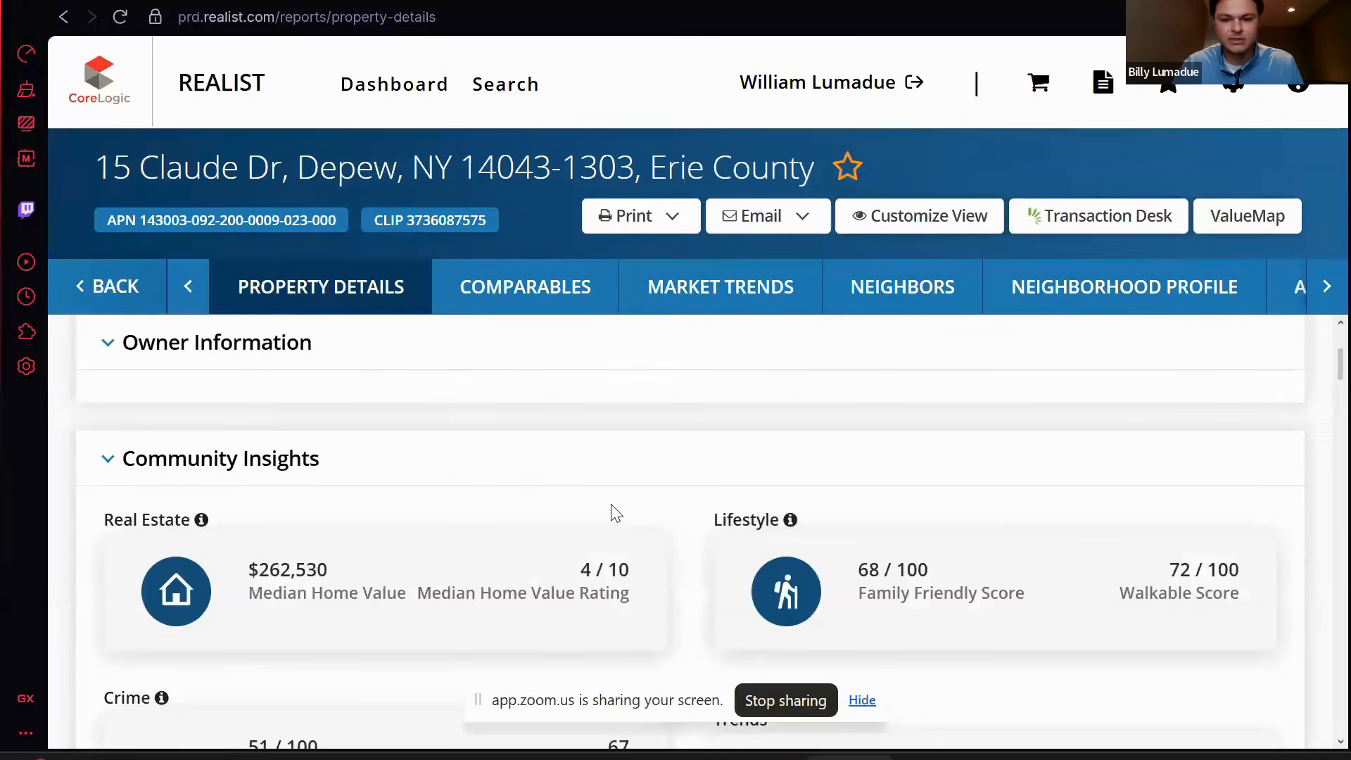
pyautogui.scroll(-10, 622, 510)
pyautogui.scroll(3, 627, 519)
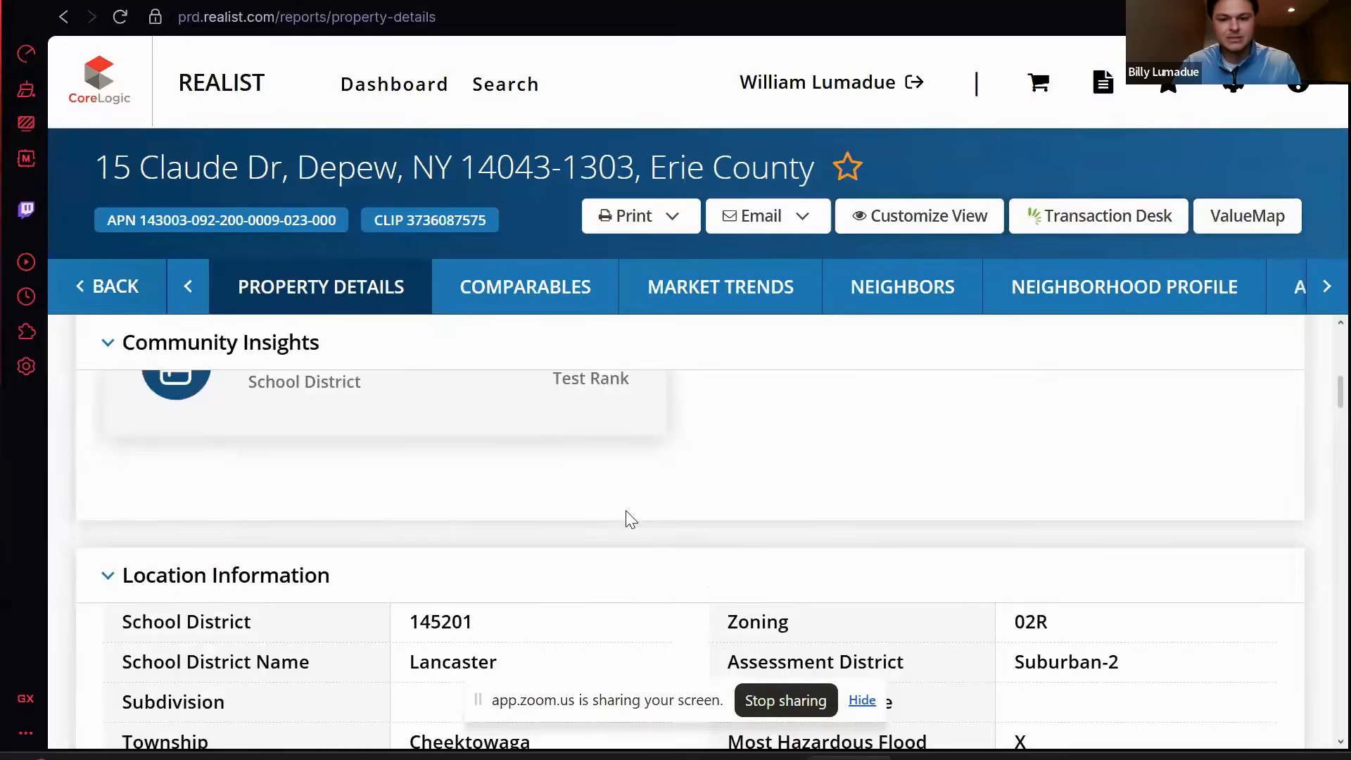
pyautogui.scroll(-9, 619, 535)
pyautogui.scroll(1, 588, 565)
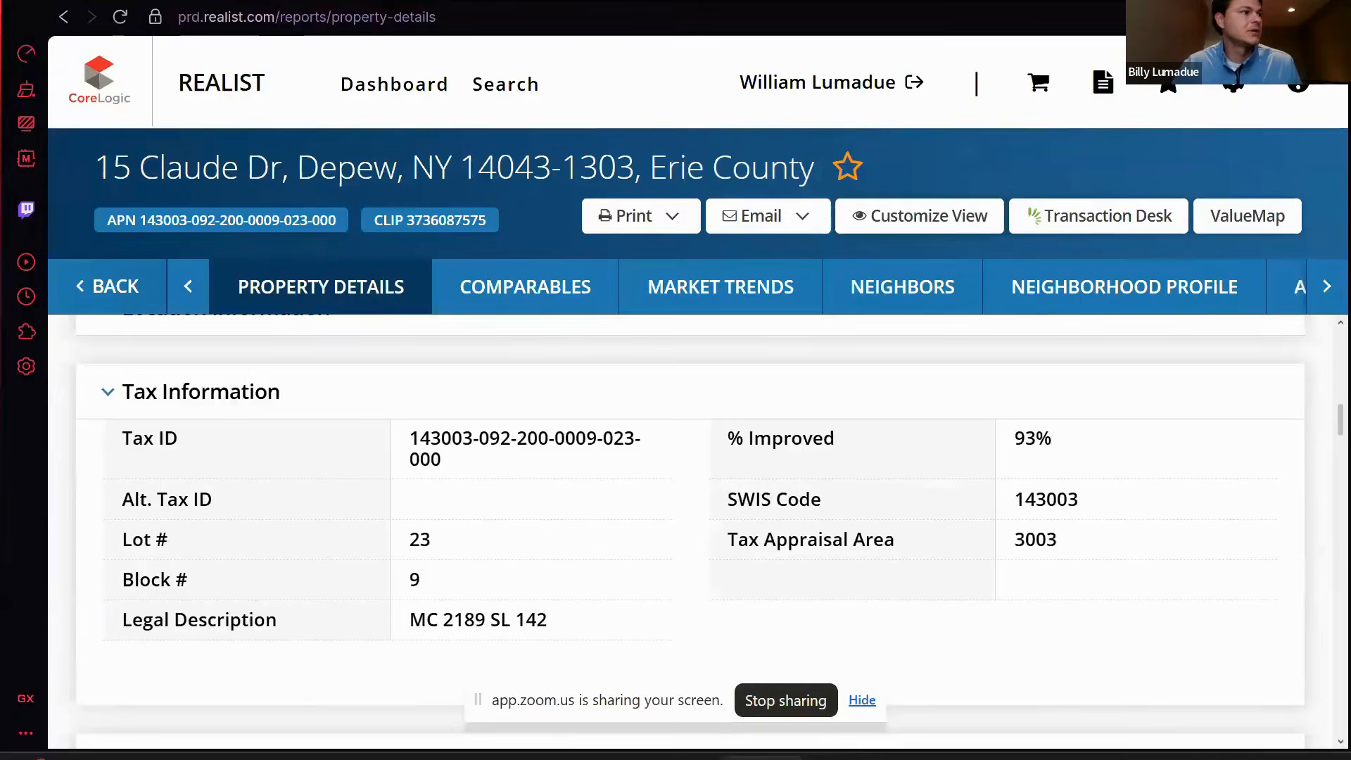
pyautogui.hotkey('ctrl', 't')
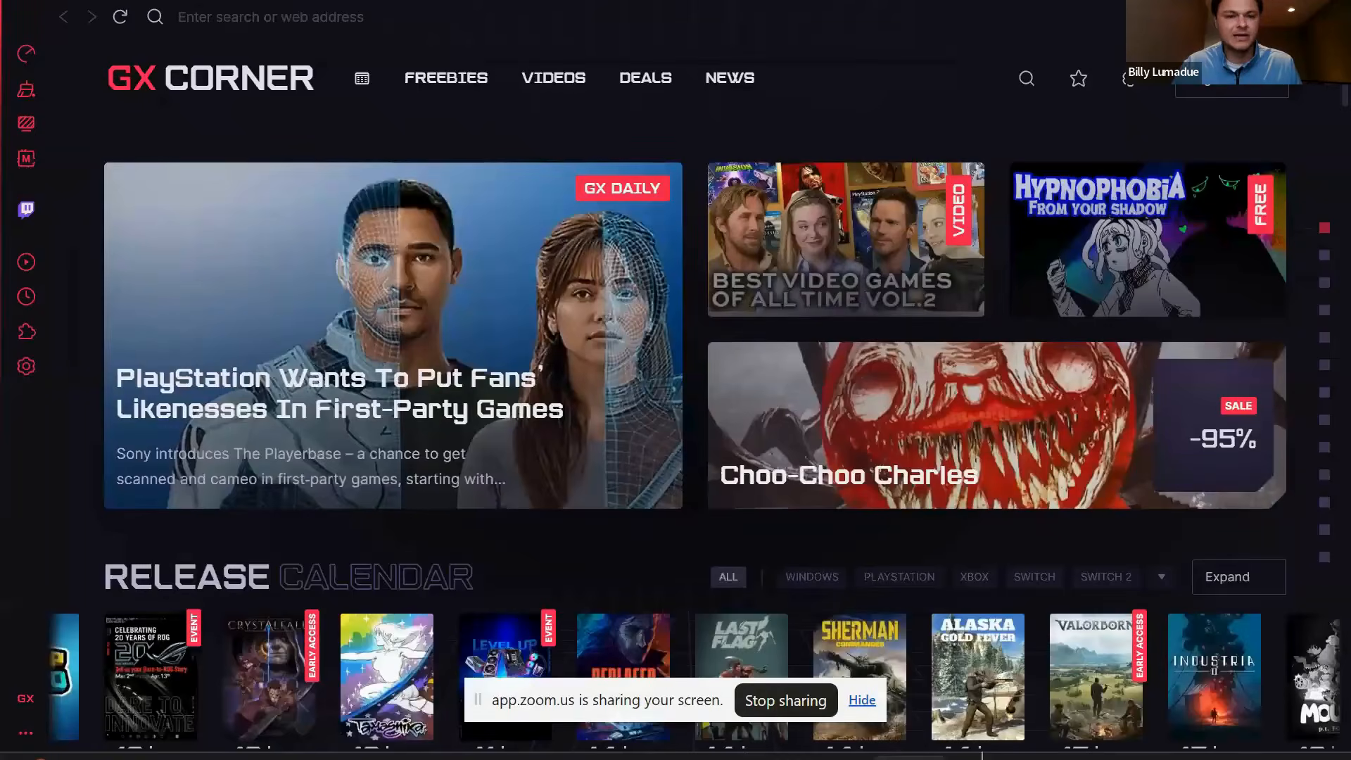
pyautogui.click(852, 757)
pyautogui.scroll(1, 586, 292)
pyautogui.scroll(-1, 587, 292)
pyautogui.scroll(-2, 725, 308)
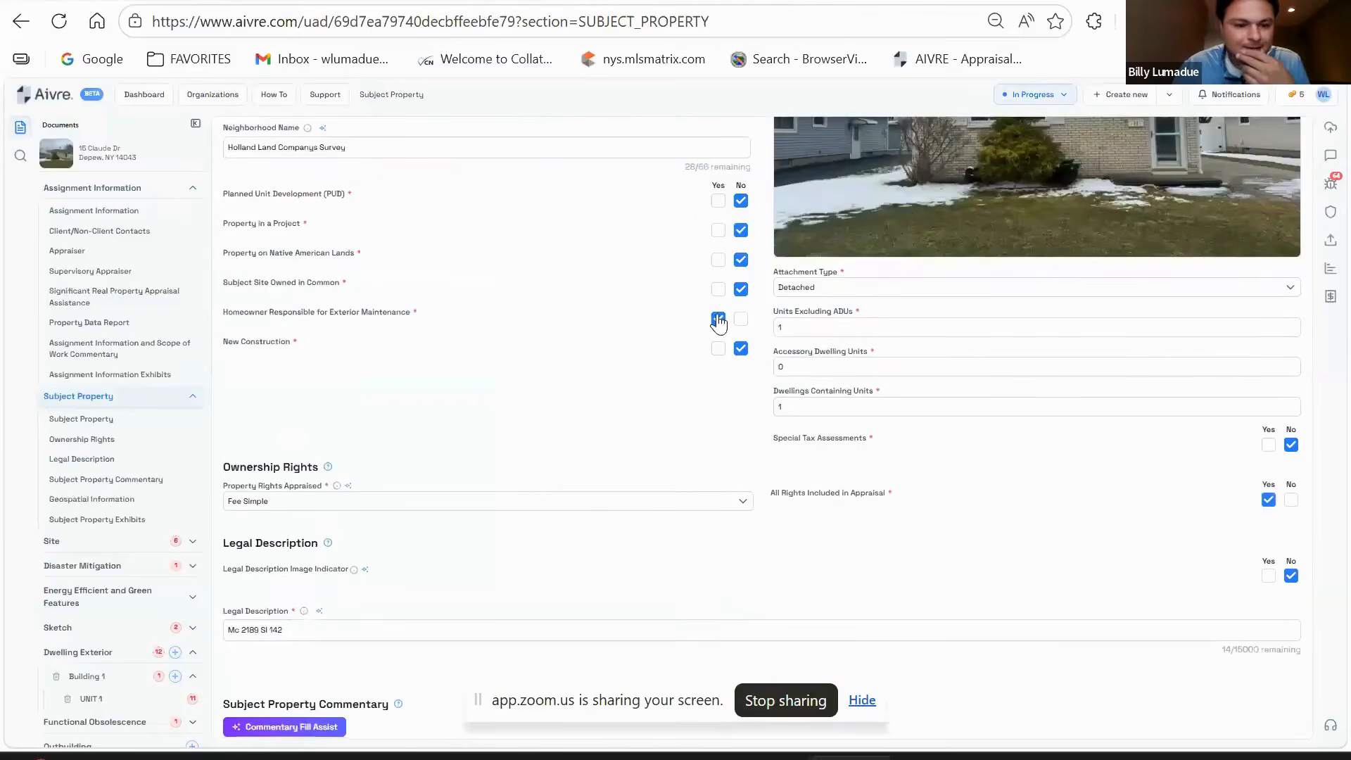
# - Replace the legal description with uppercase 'MC 2189 SL 142' and start a 'SEE DEED AT BOOK' line
pyautogui.scroll(-1, 366, 548)
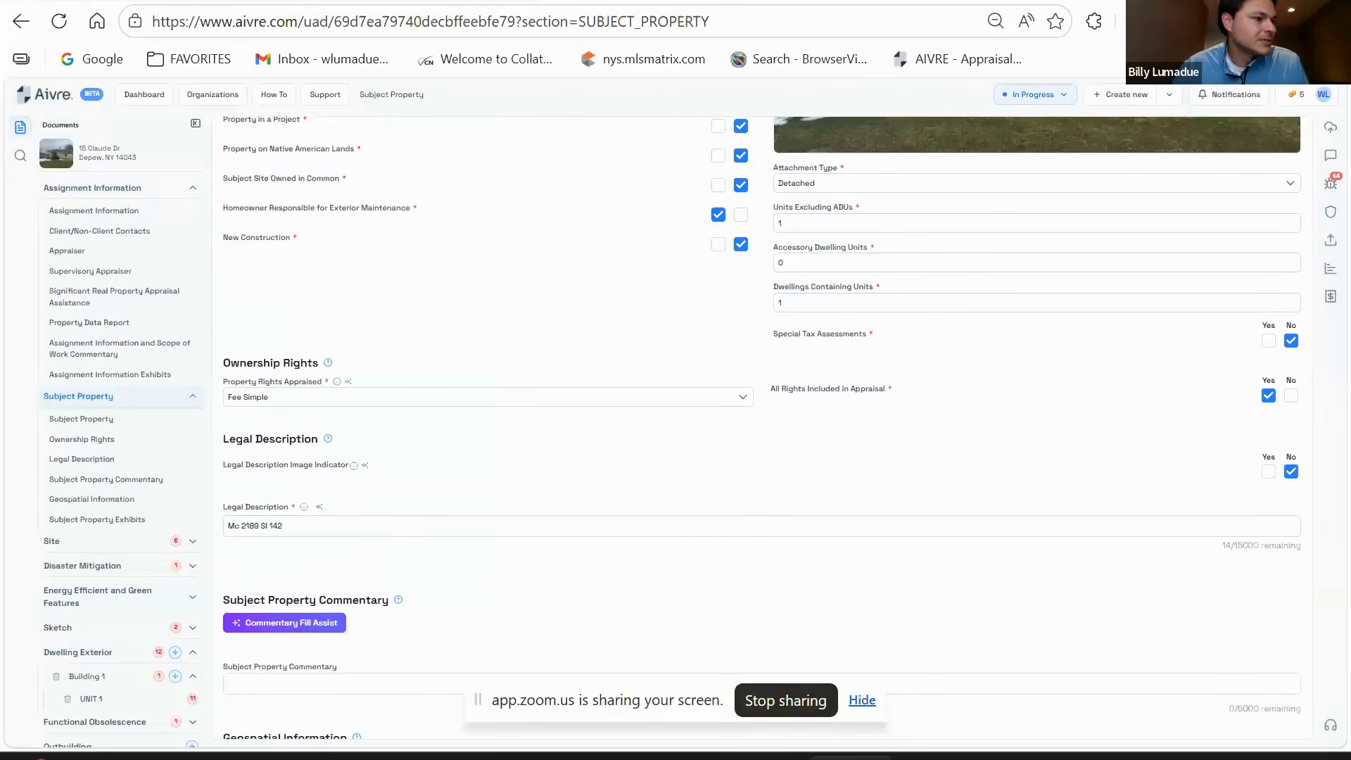
pyautogui.click(356, 530)
pyautogui.hotkey('ctrl', 'a')
pyautogui.write('MC 2189 SL 142')
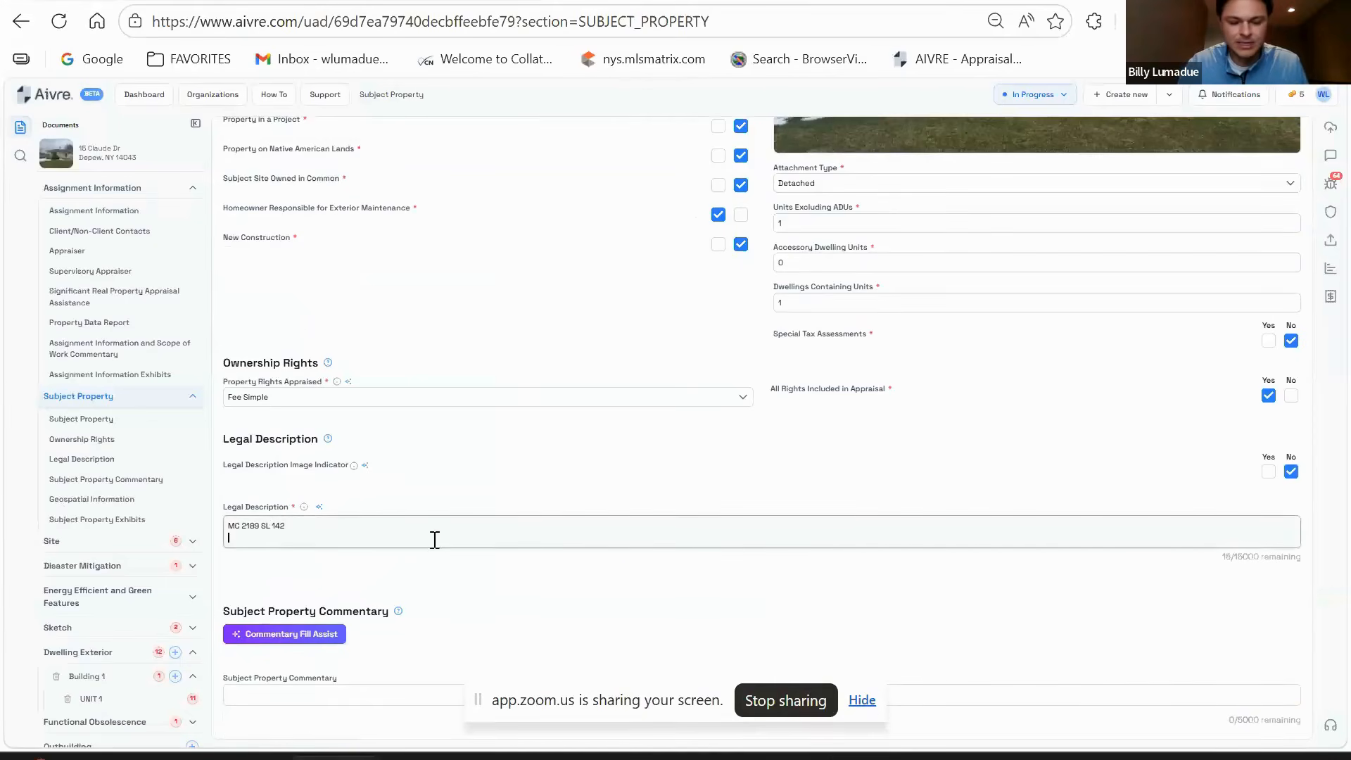
pyautogui.write('SEE DEED AT BOOK')
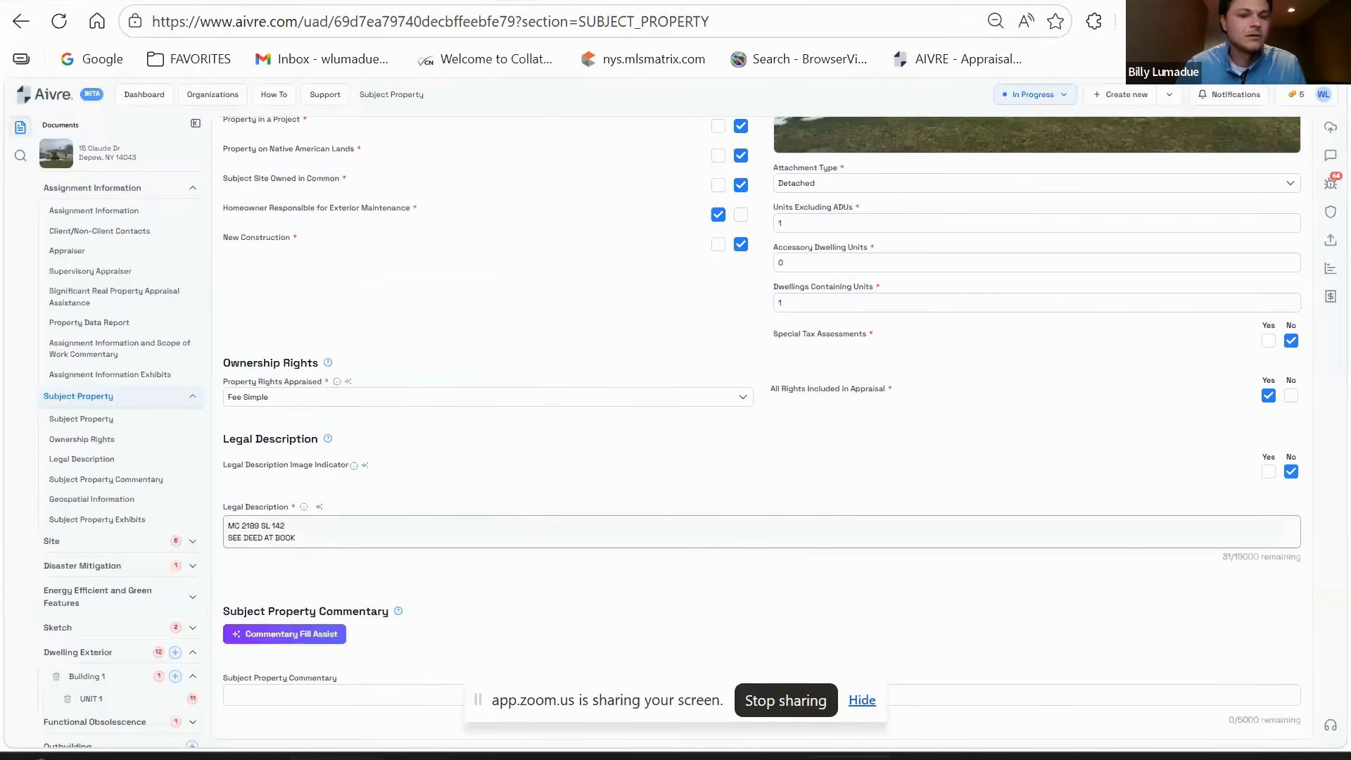
pyautogui.click(799, 217)
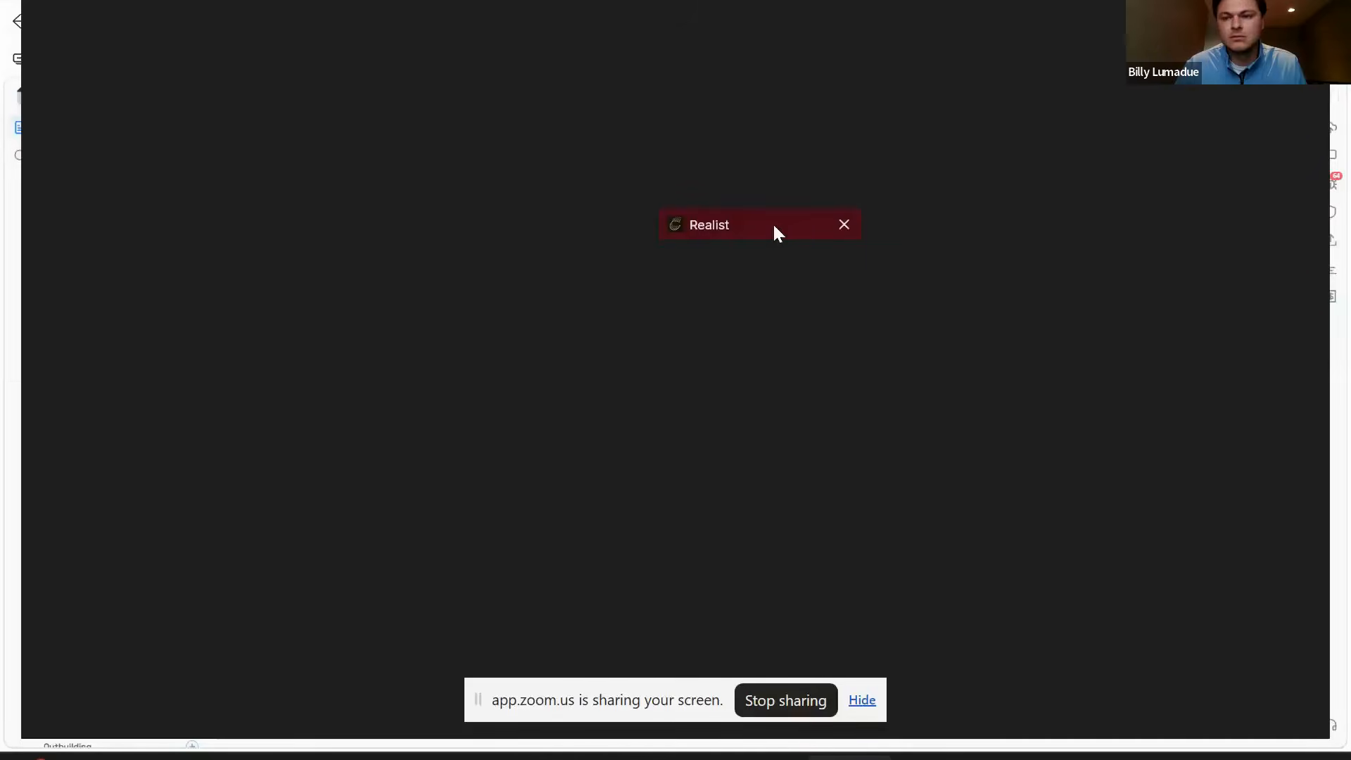
# - Copy deed document number 11252-788 from Realist and paste it after 'SEE DEED AT BOOK'
pyautogui.click(773, 225)
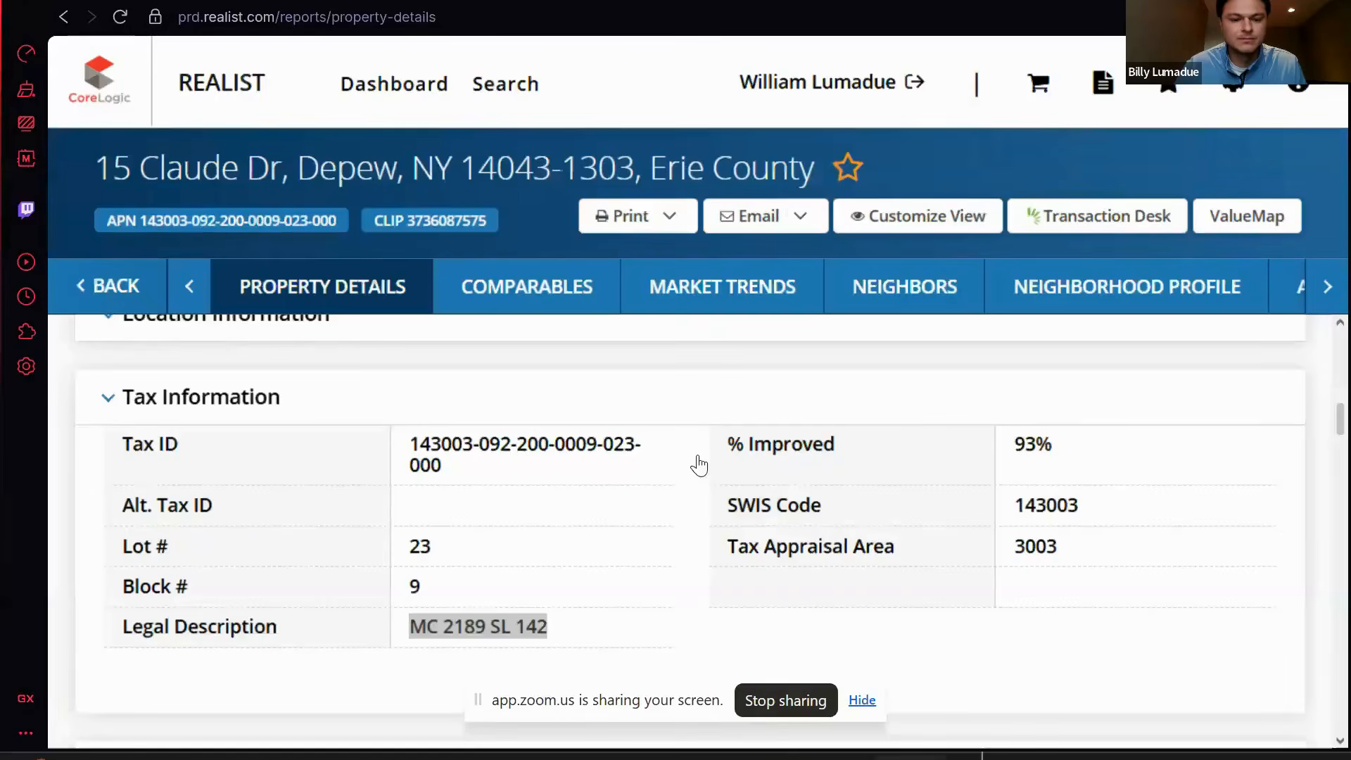
pyautogui.scroll(-15, 698, 464)
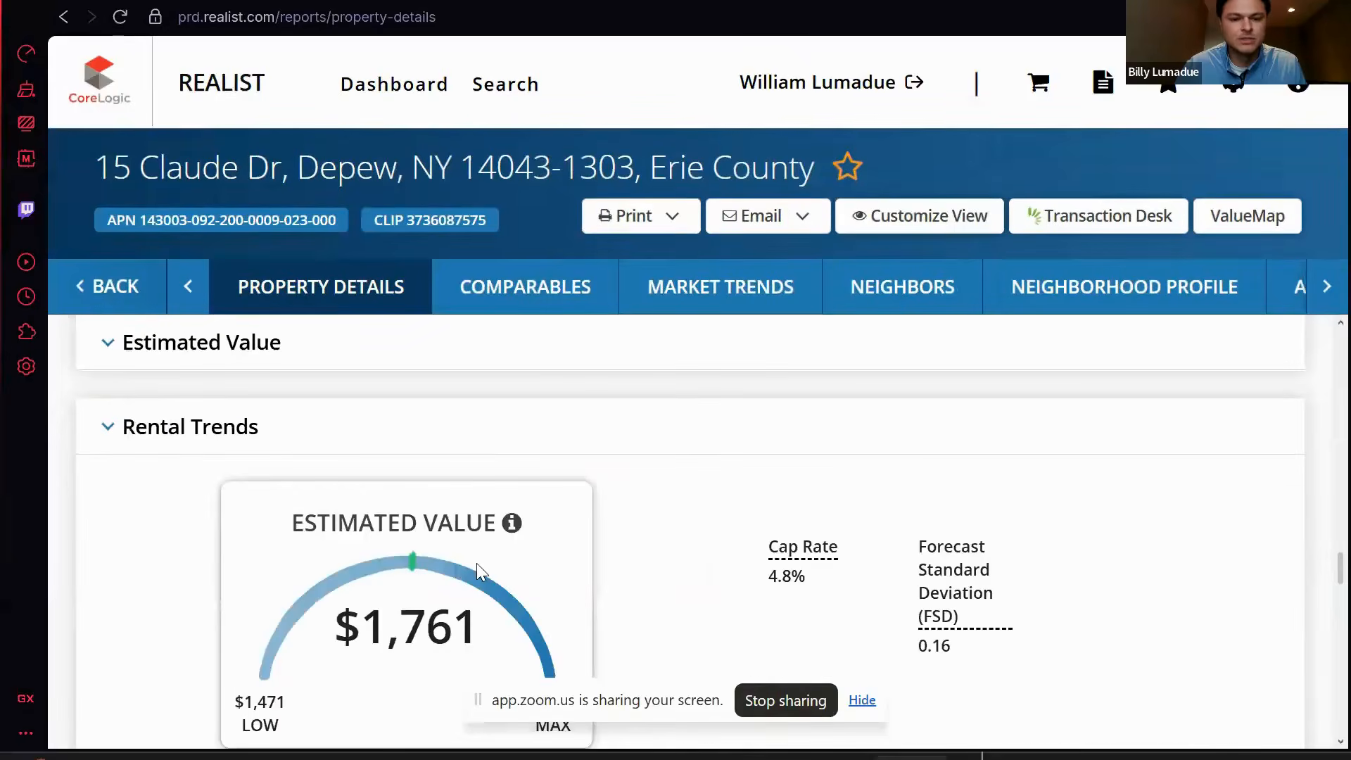
pyautogui.doubleClick(491, 475)
pyautogui.click(491, 475)
pyautogui.hotkey('ctrl', 'c')
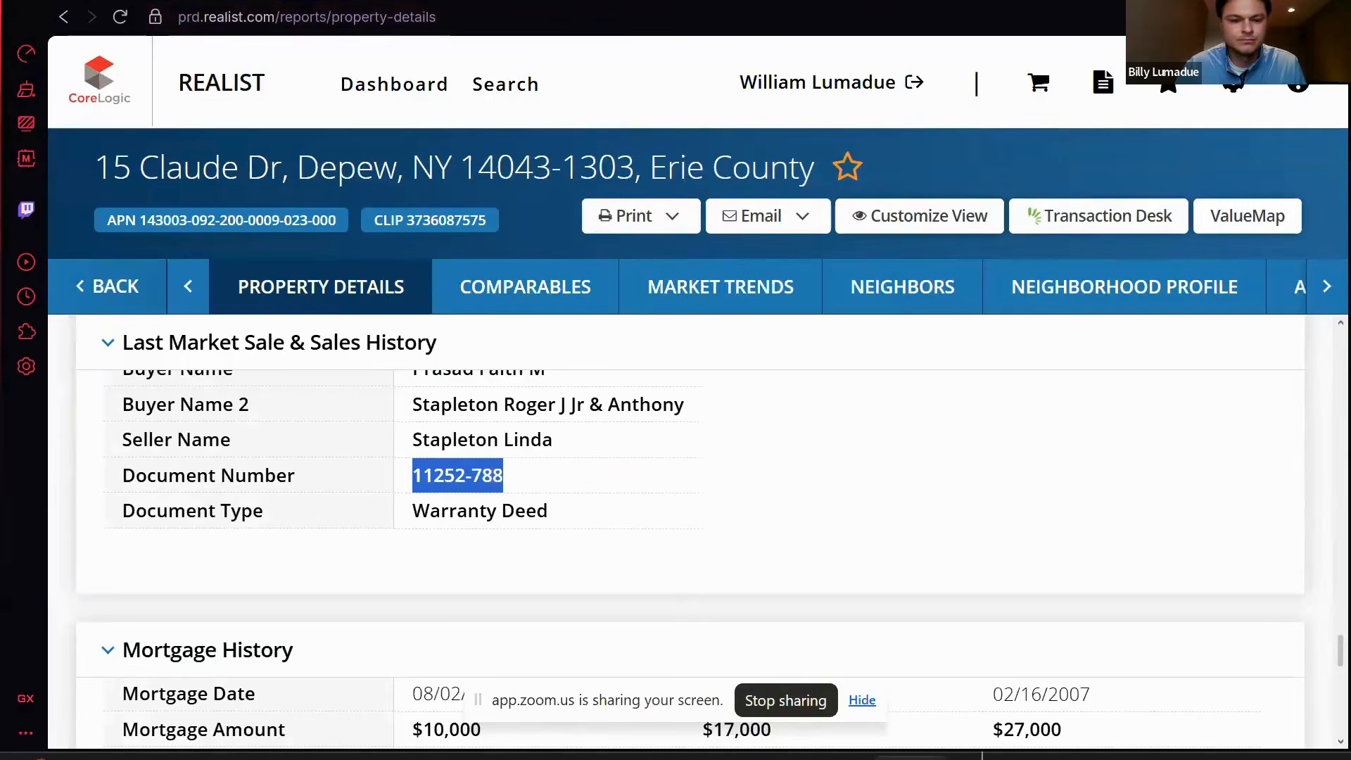
pyautogui.hotkey('alt', 'Tab')
pyautogui.click(446, 541)
pyautogui.hotkey('ctrl', 'v')
pyautogui.press('Left')
pyautogui.press('Left')
pyautogui.press('Left')
pyautogui.press('BackSpace')
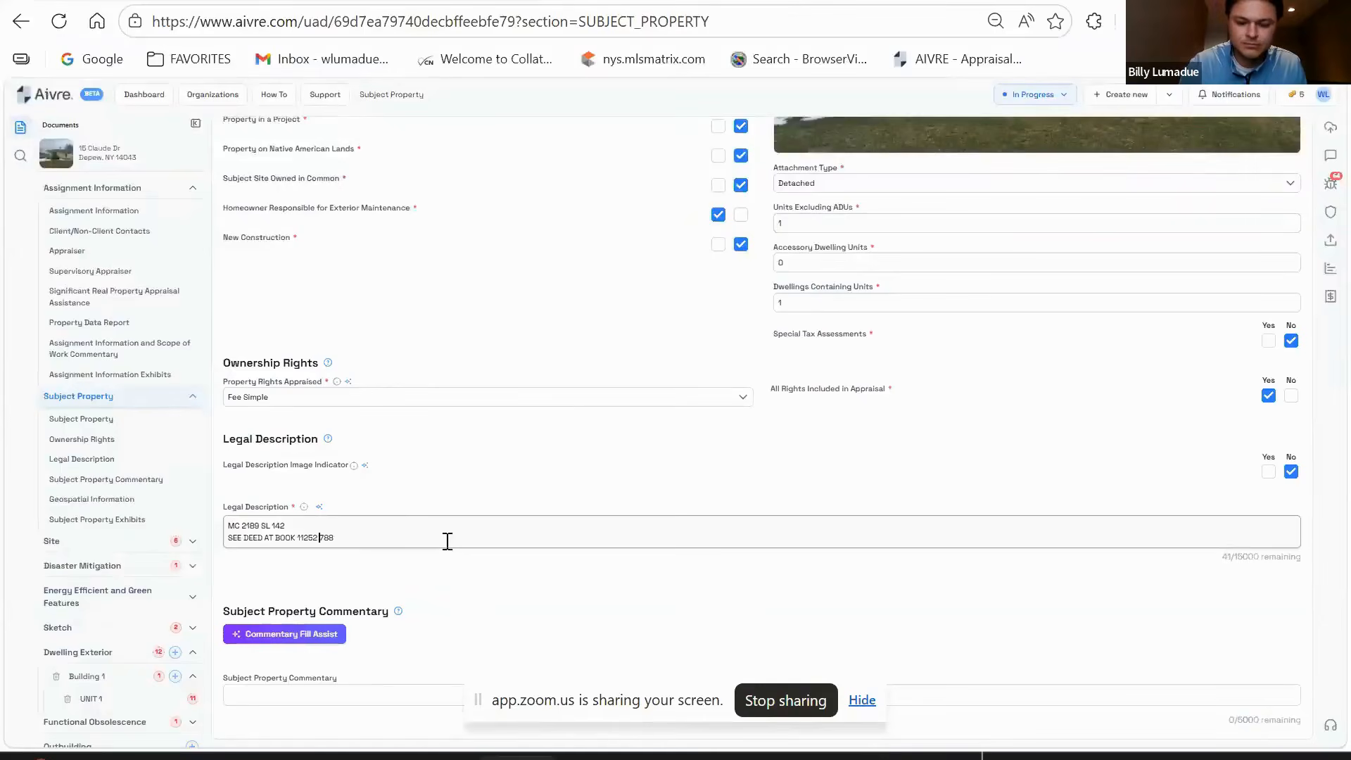
pyautogui.click(228, 539)
pyautogui.press('BackSpace')
pyautogui.write(',')
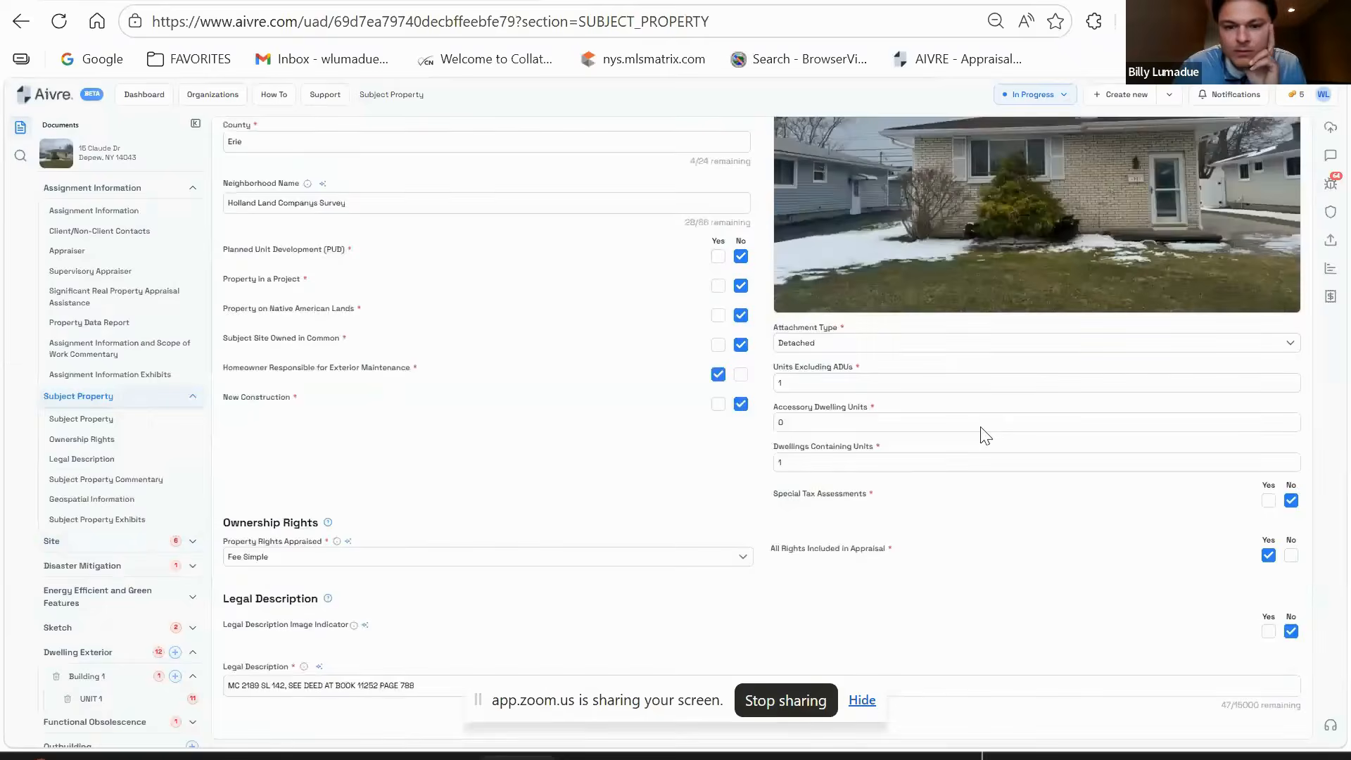
# - Go down the sidebar and open the Site section
pyautogui.scroll(-3, 795, 341)
pyautogui.scroll(-3, 762, 340)
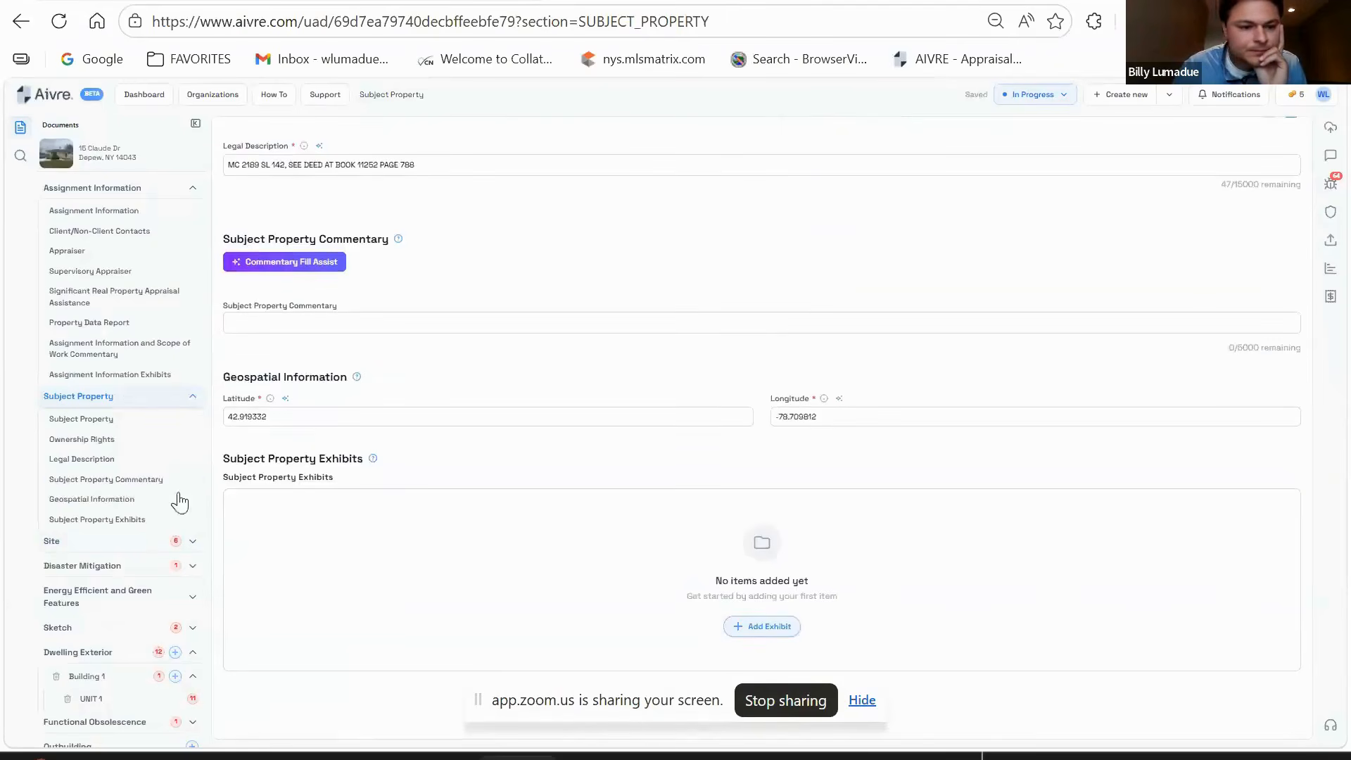
pyautogui.click(116, 520)
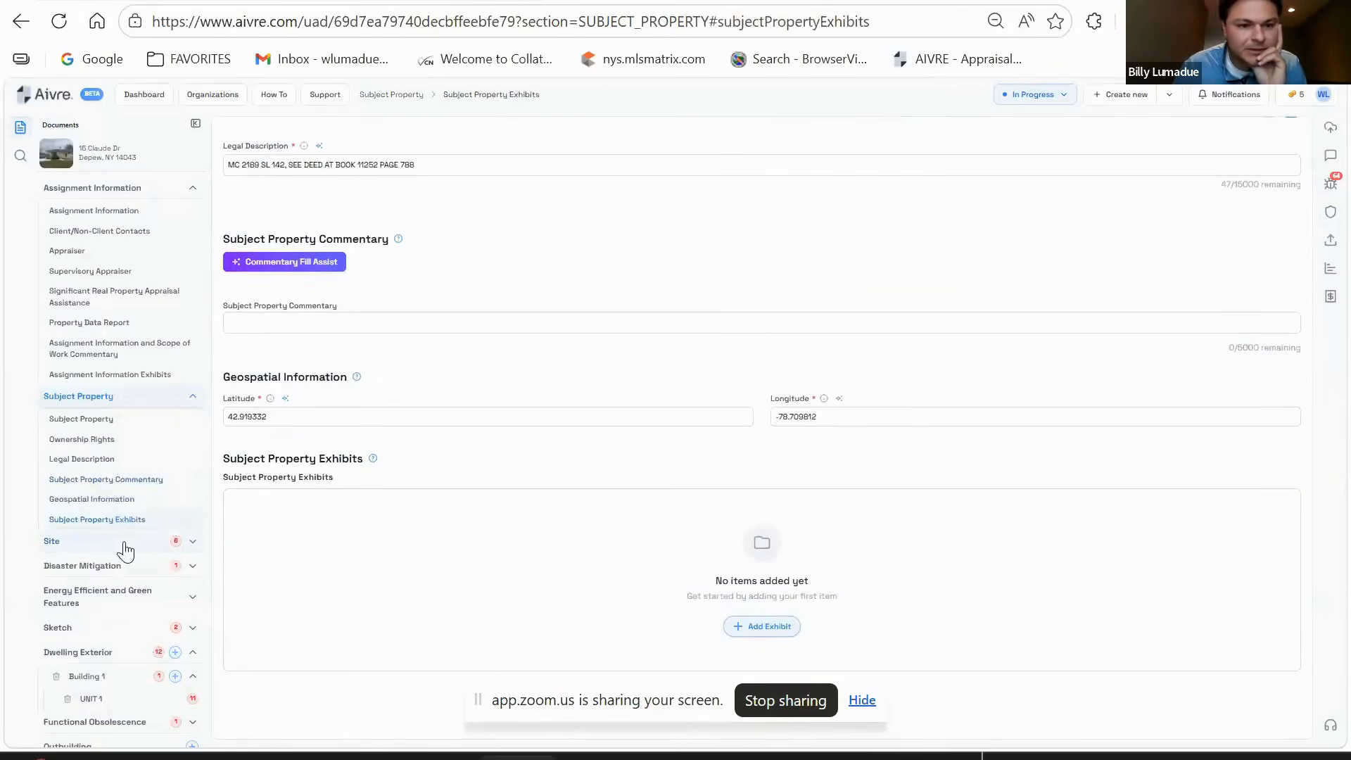
pyautogui.click(128, 548)
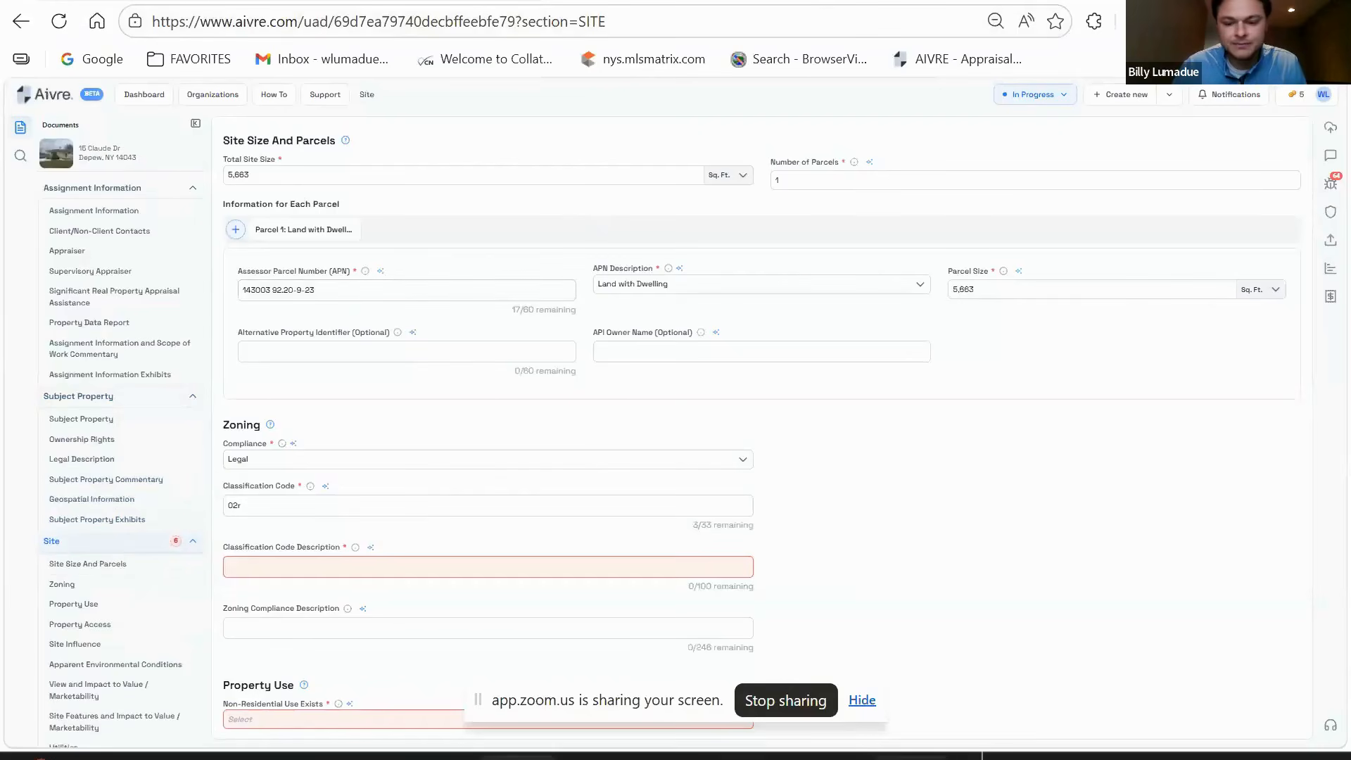
# - Enter '1-4 FAMILY RESIDENTIAL' as the zoning Classification Code Description
pyautogui.moveTo(909, 758)
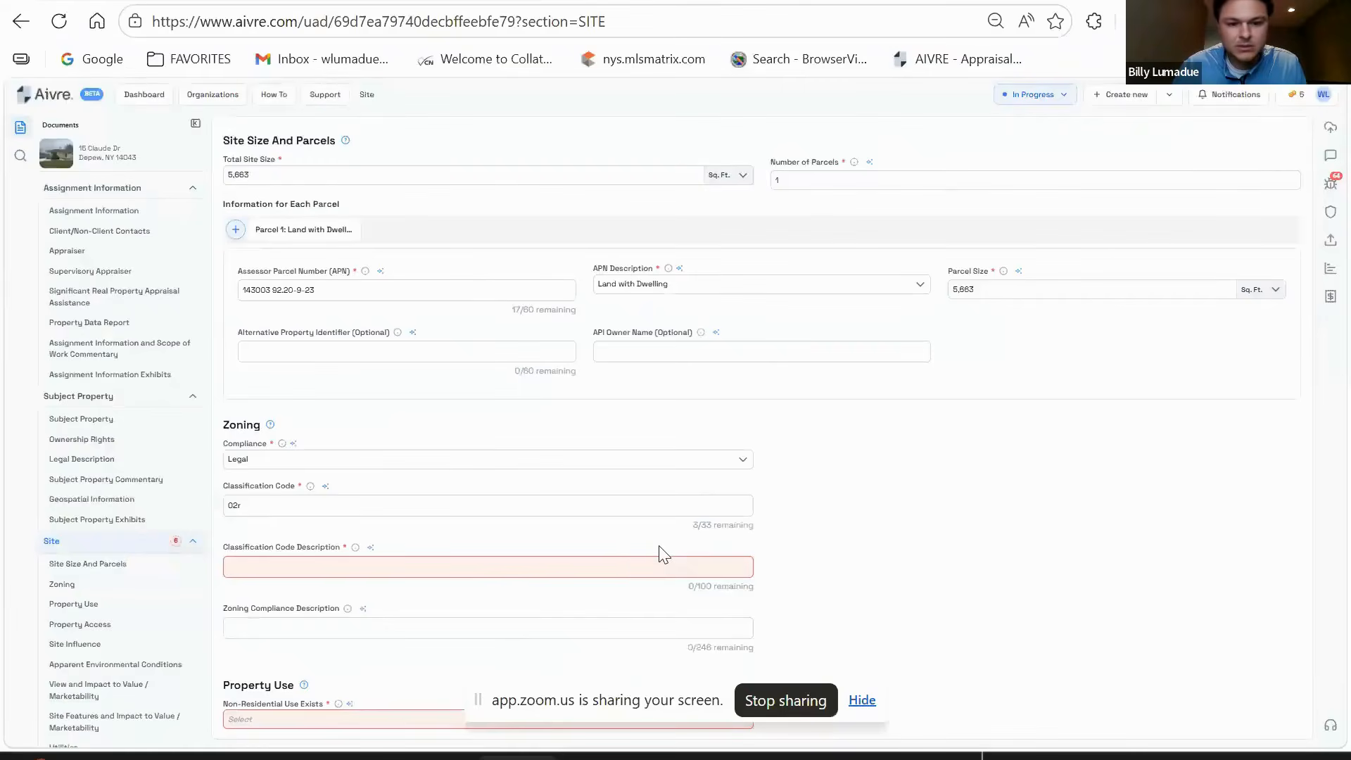
pyautogui.scroll(-1, 436, 503)
pyautogui.click(338, 457)
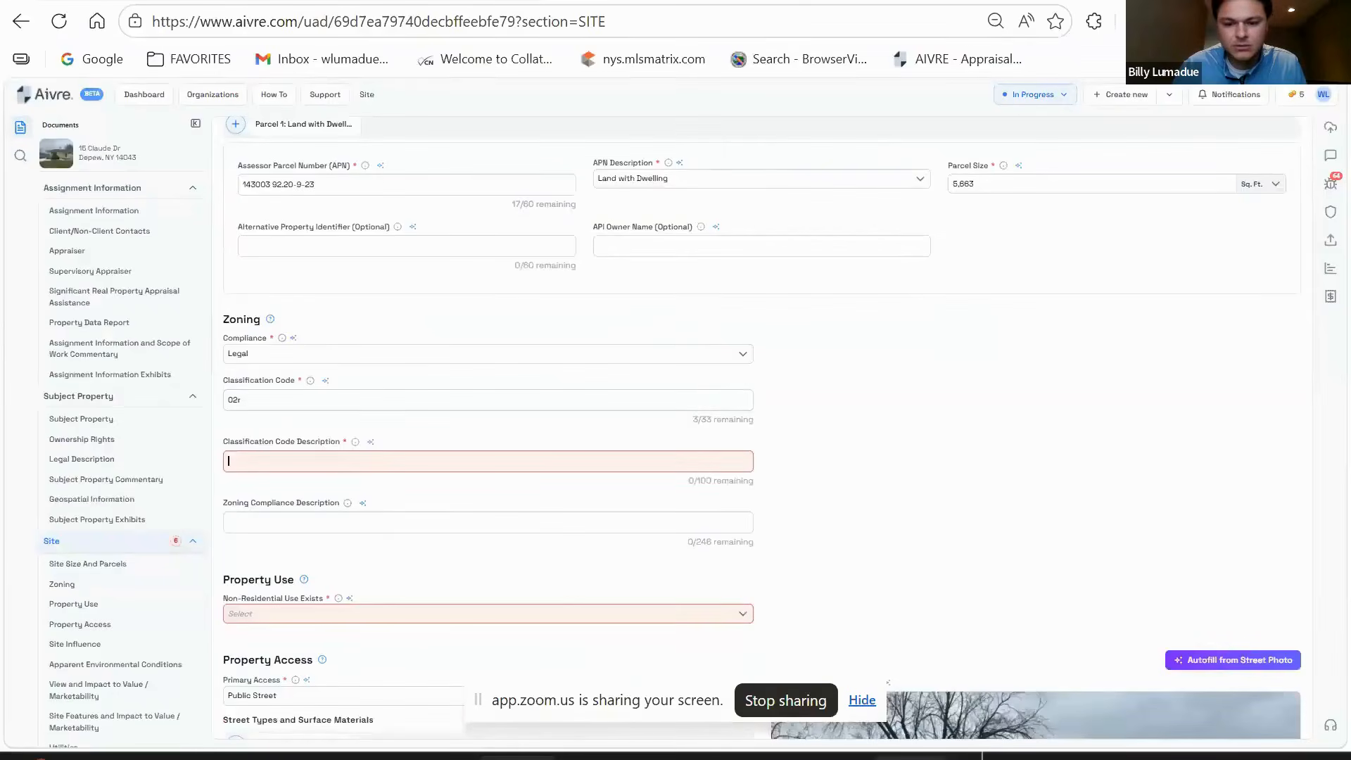
pyautogui.write('1-4 FAMI')
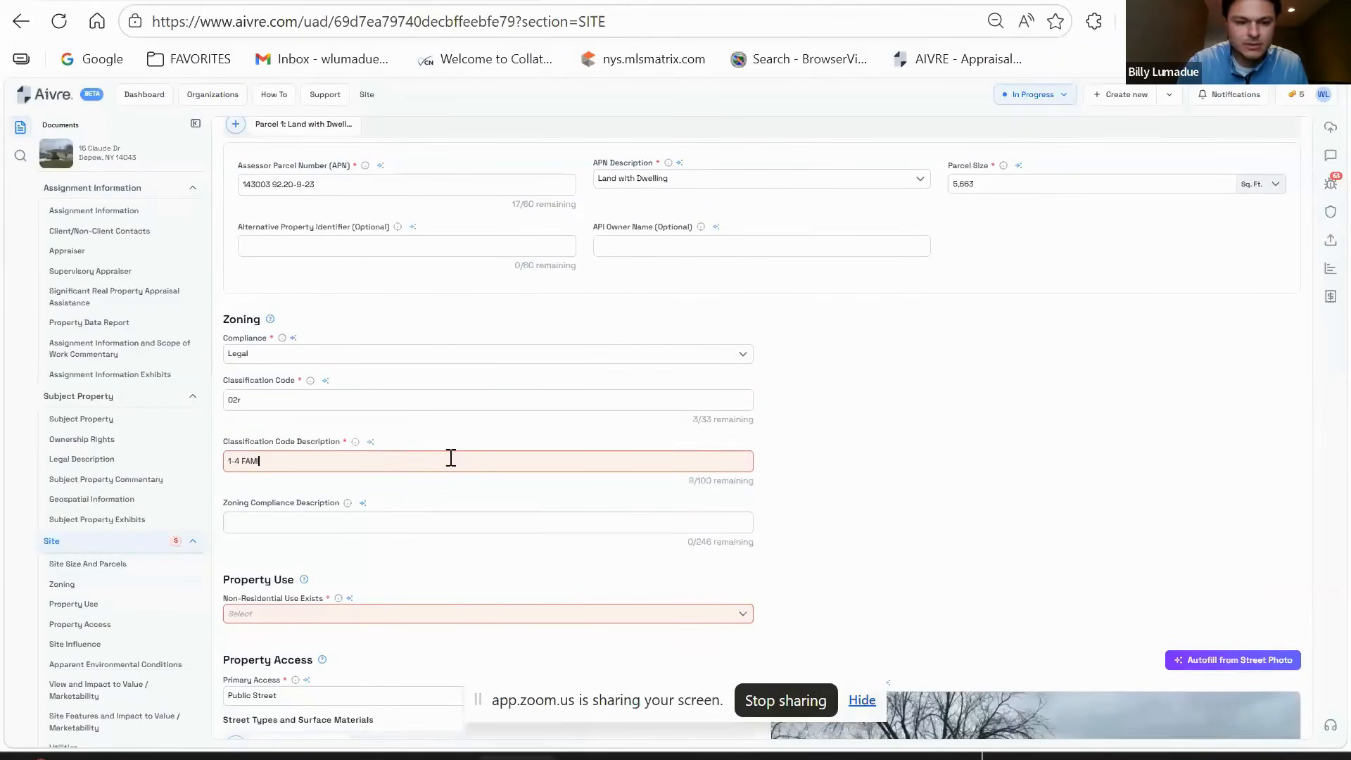
pyautogui.write('LY RESIDNET')
pyautogui.press('BackSpace')
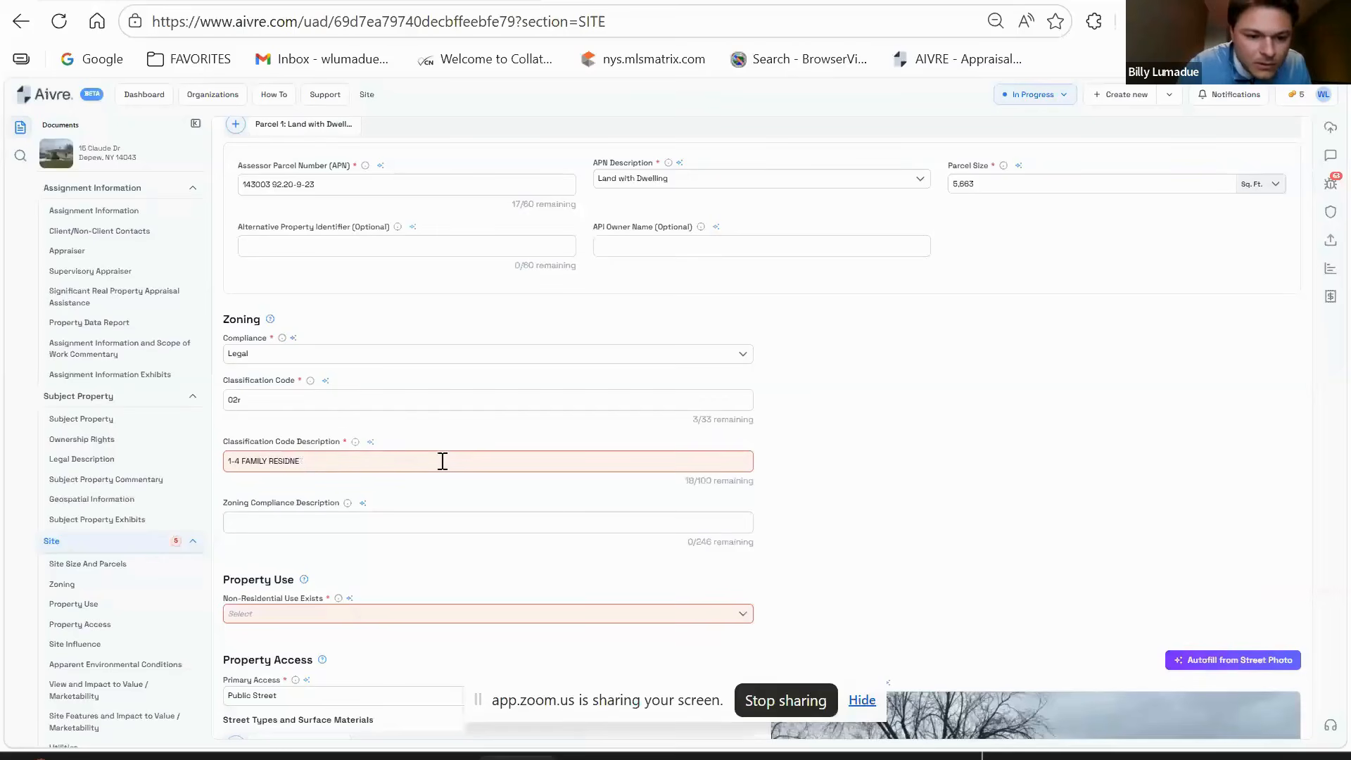
pyautogui.write('TIAL')
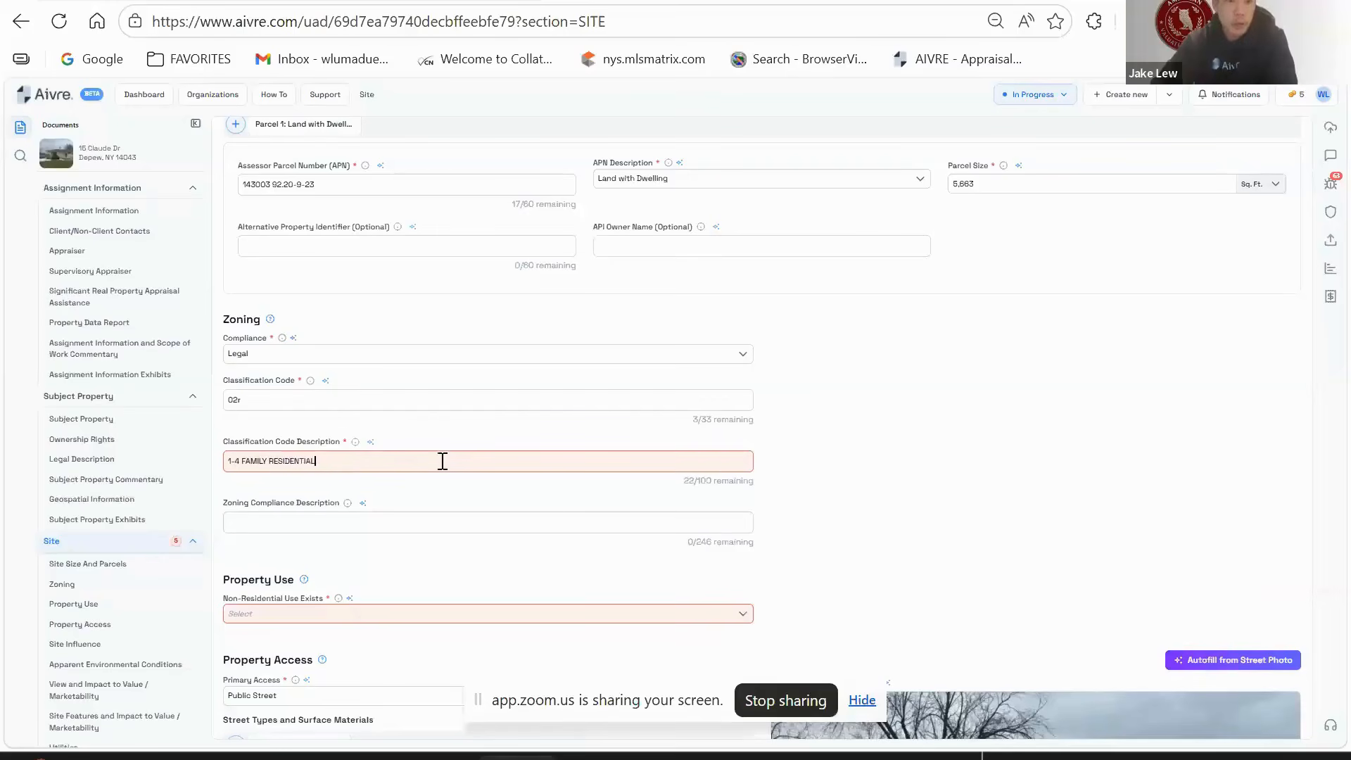
pyautogui.click(927, 478)
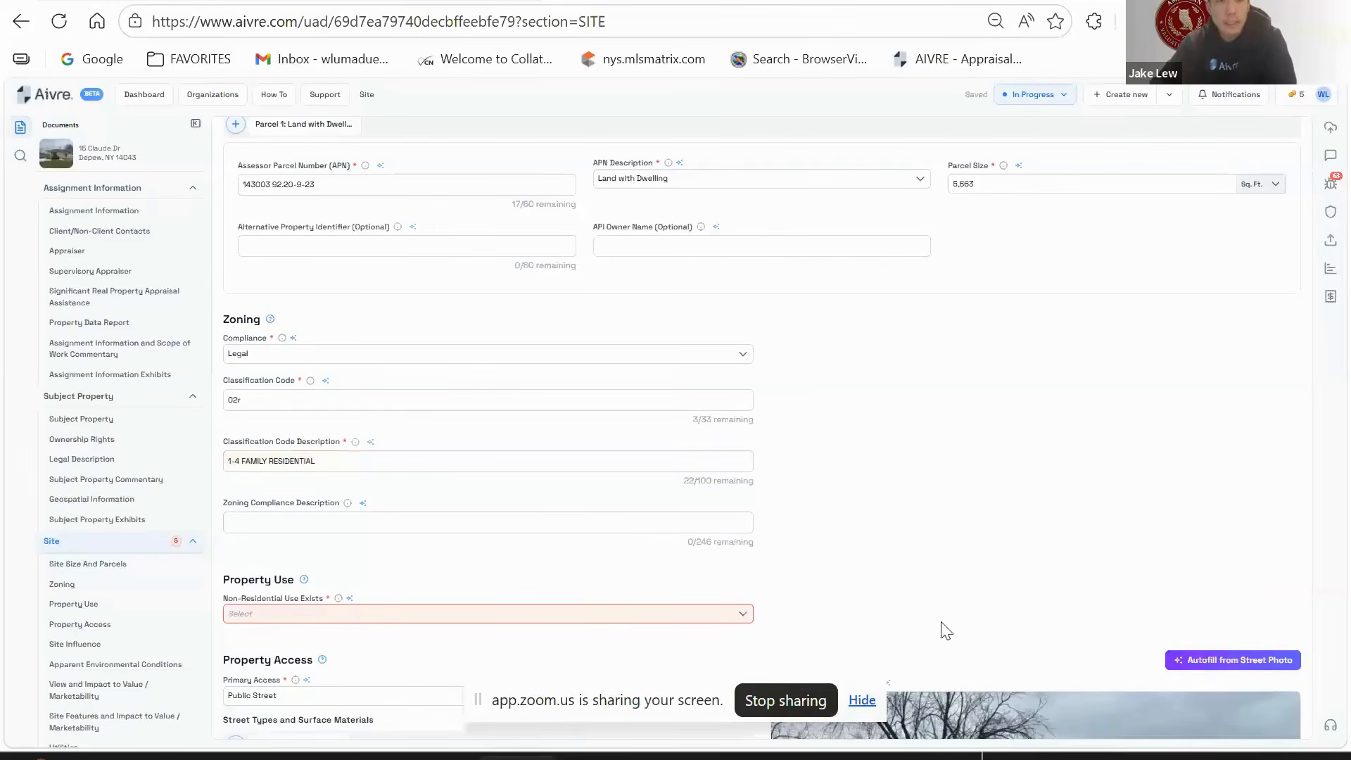
# - Set Non-Residential Use Exists to No
pyautogui.scroll(-2, 598, 500)
pyautogui.scroll(3, 626, 437)
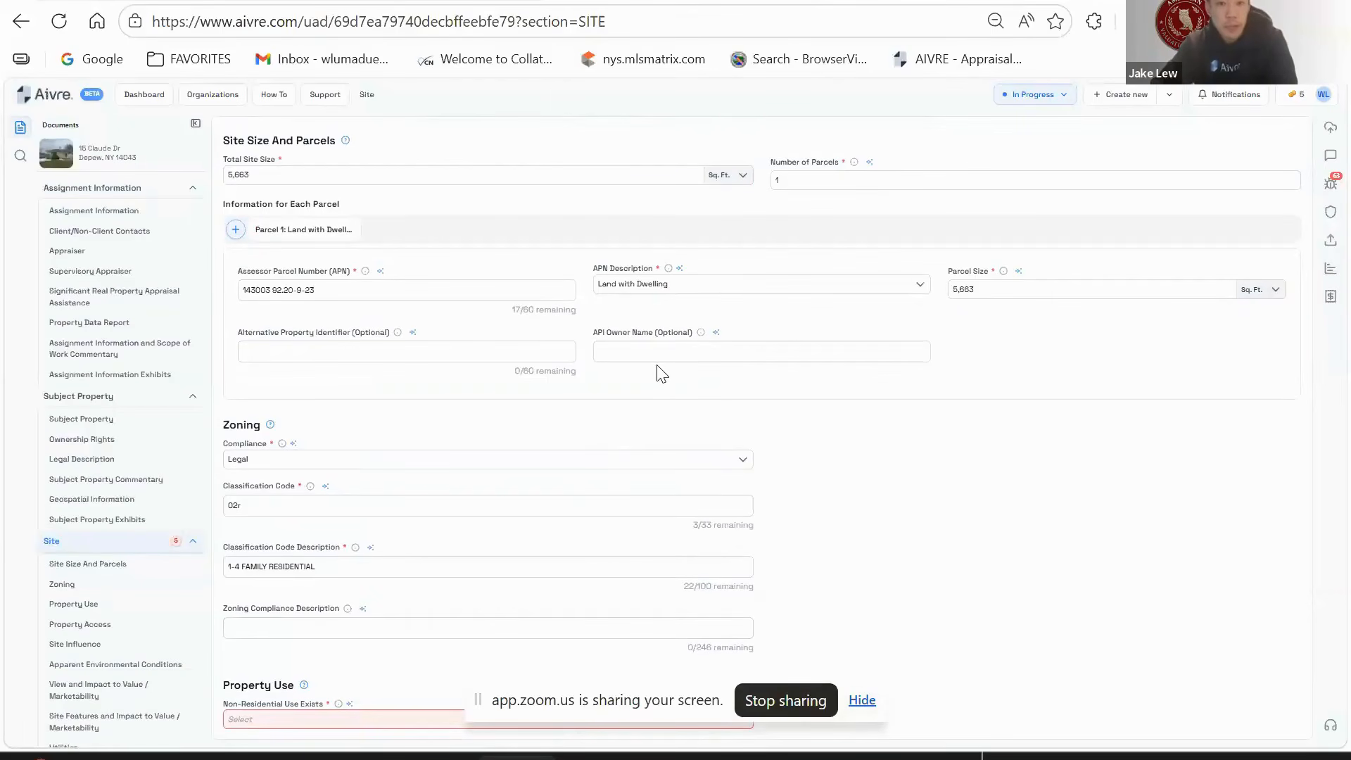
pyautogui.scroll(-2, 663, 374)
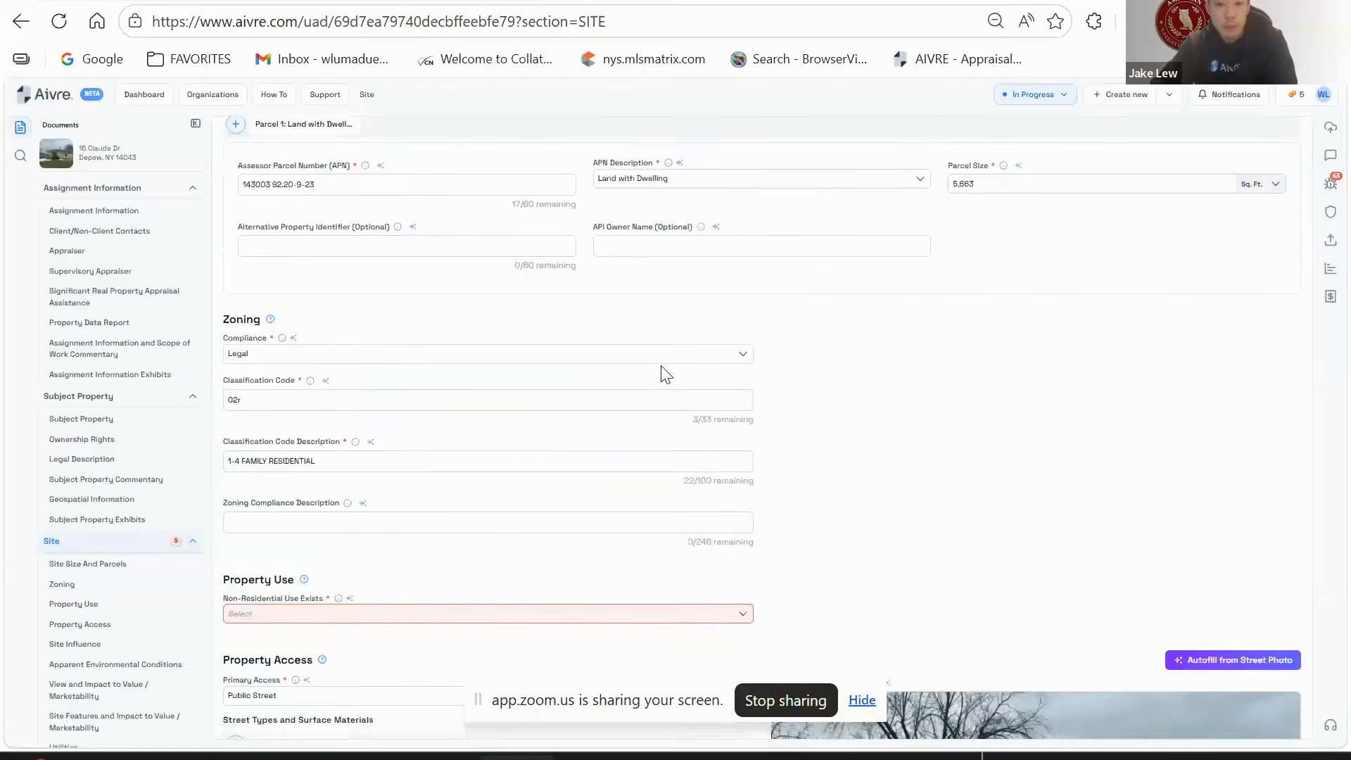
pyautogui.scroll(-2, 665, 375)
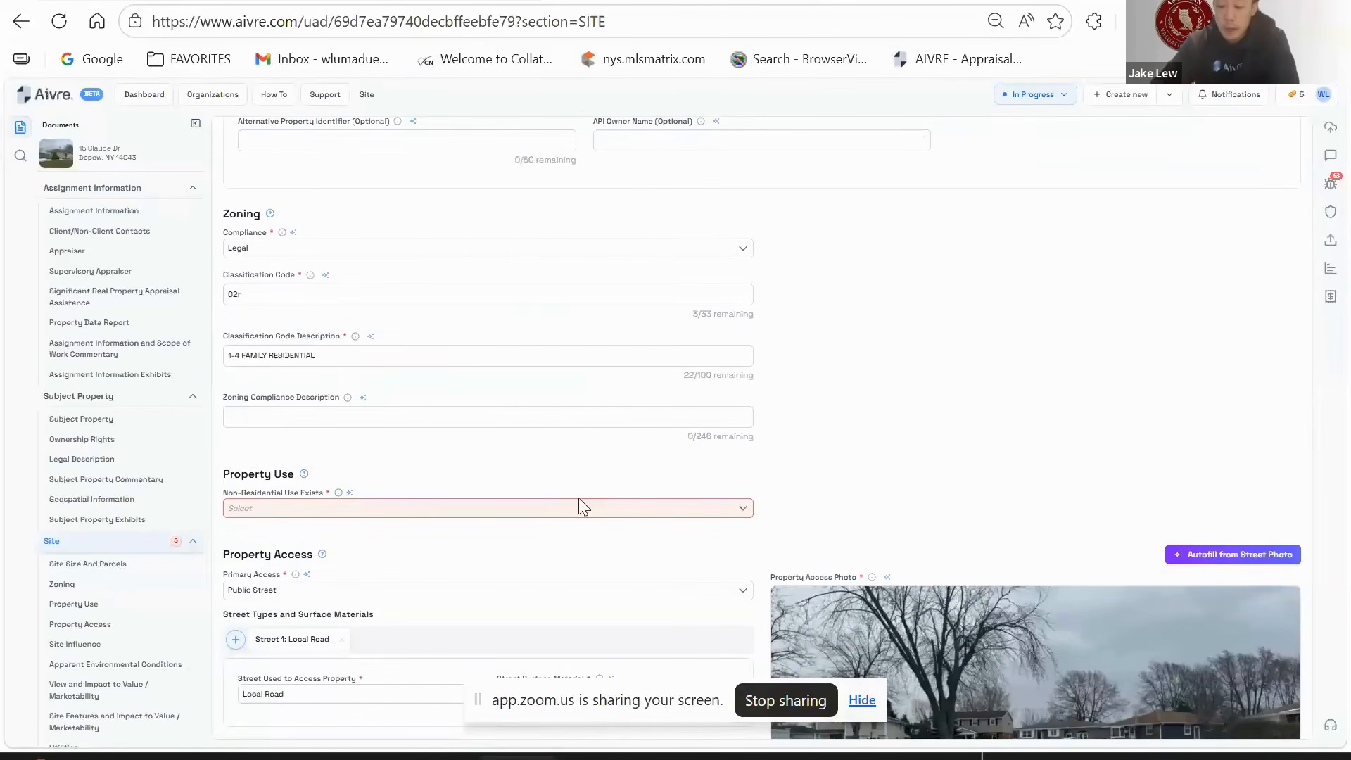
pyautogui.click(375, 519)
pyautogui.click(310, 557)
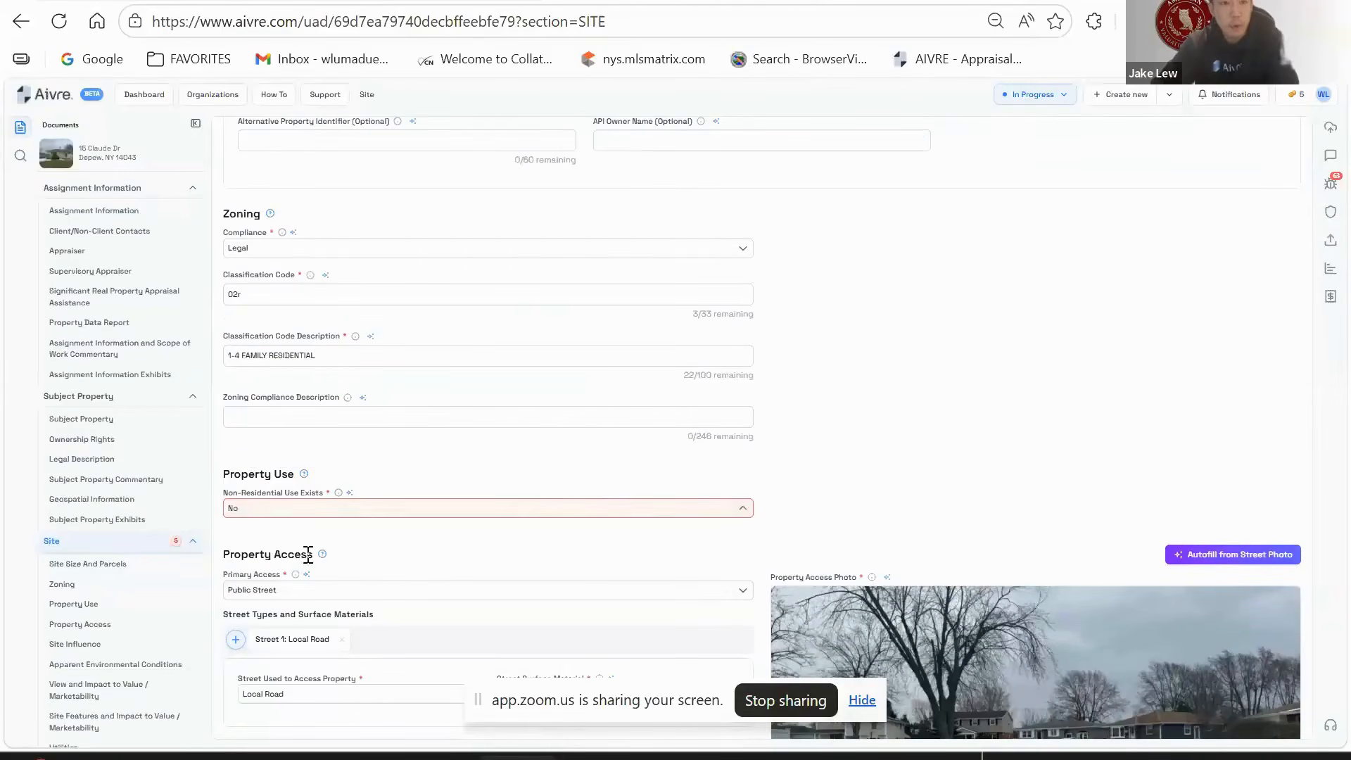
# - Review the Site form and show the Report Validation list of 61 errors and 1 warning
pyautogui.scroll(-4, 953, 277)
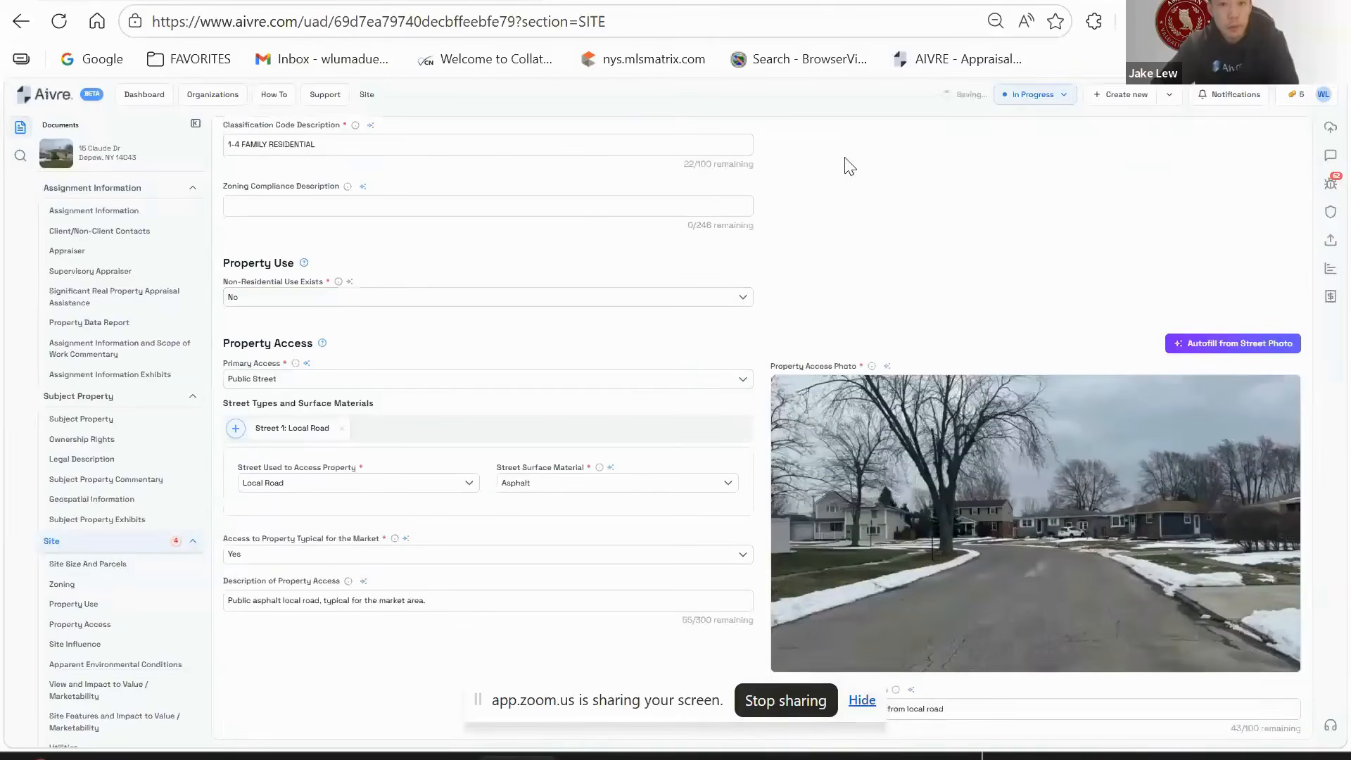
pyautogui.scroll(3, 875, 232)
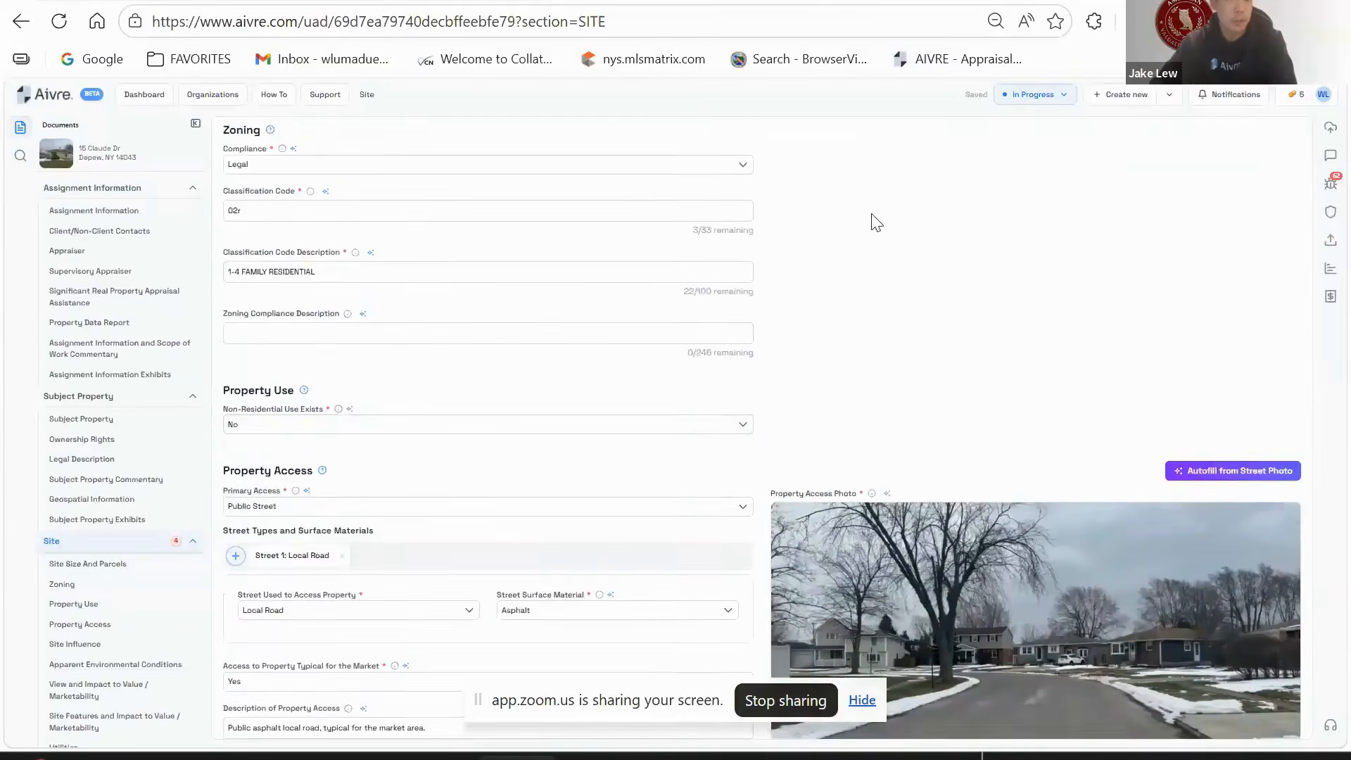
pyautogui.scroll(3, 879, 280)
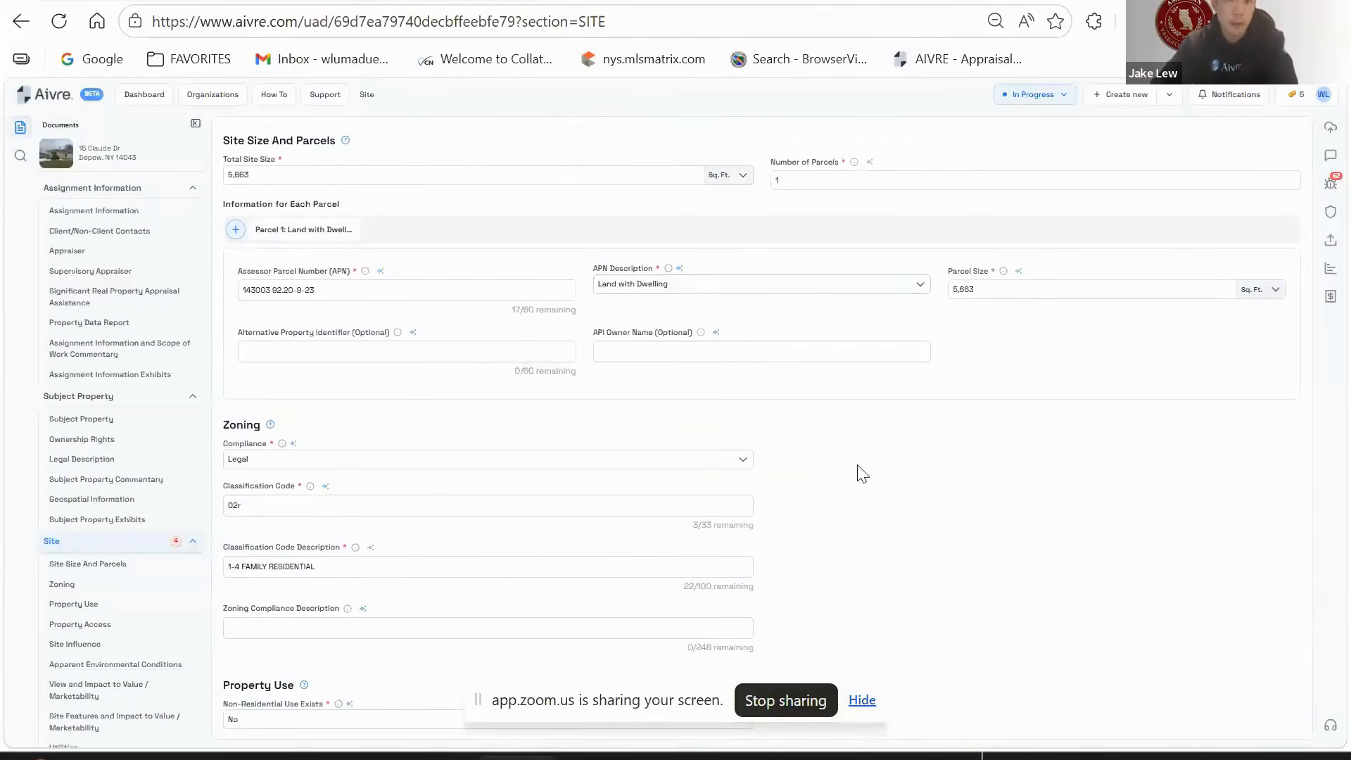
pyautogui.scroll(-3, 812, 475)
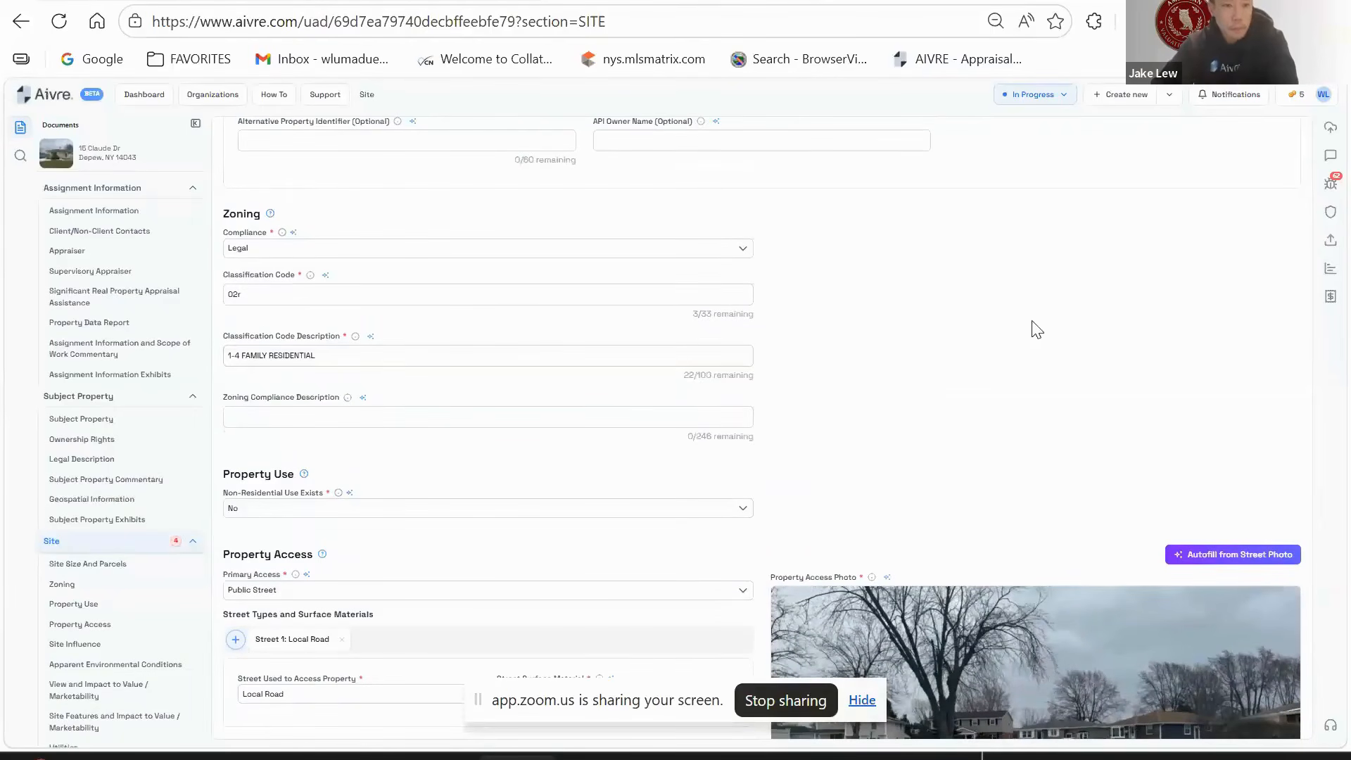
pyautogui.scroll(3, 935, 417)
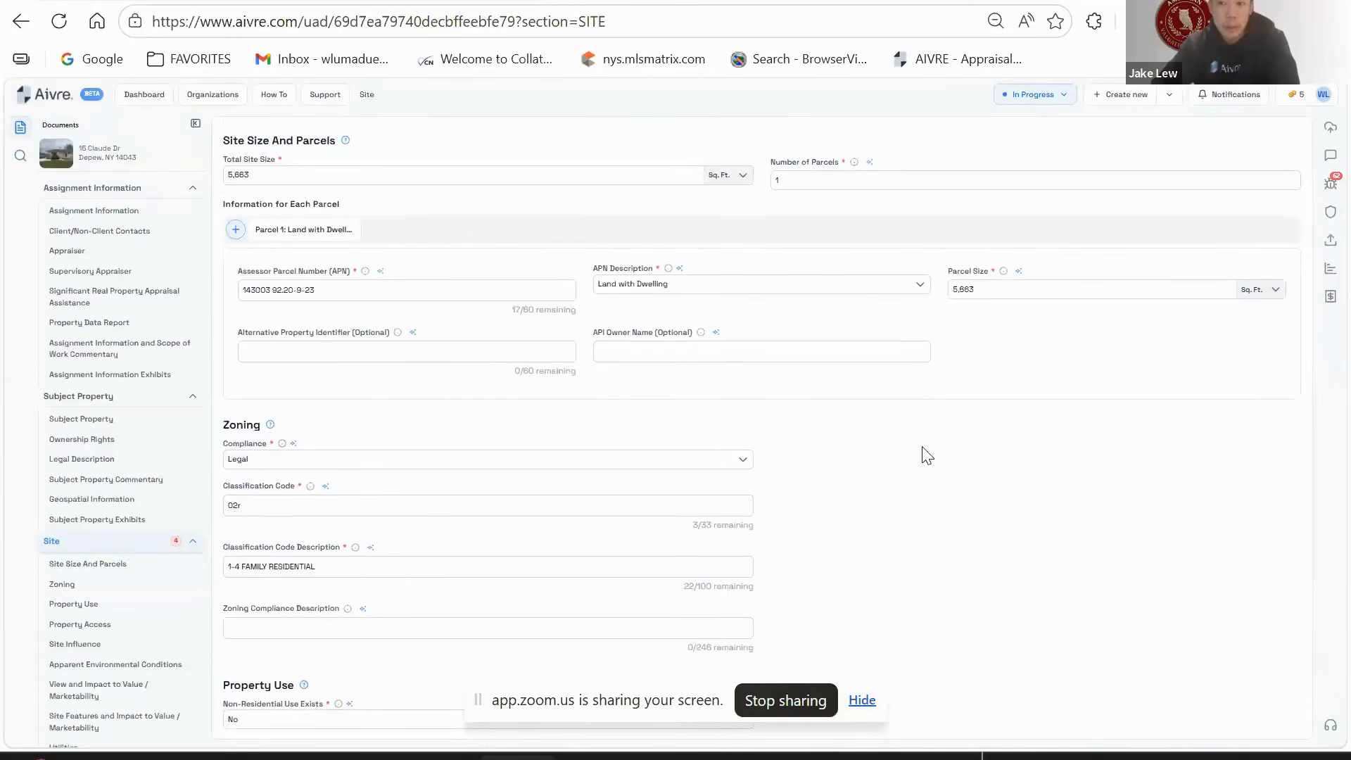
pyautogui.scroll(-2, 928, 456)
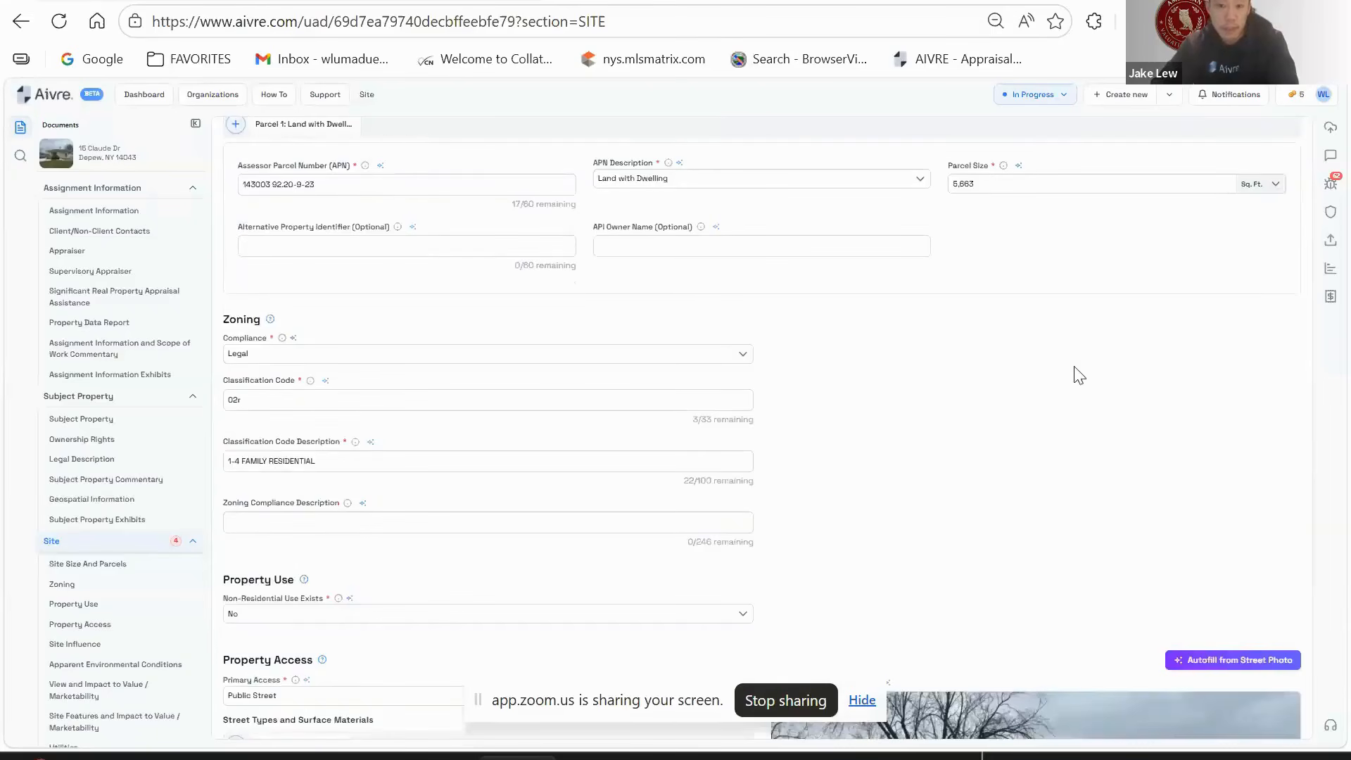
pyautogui.click(1329, 188)
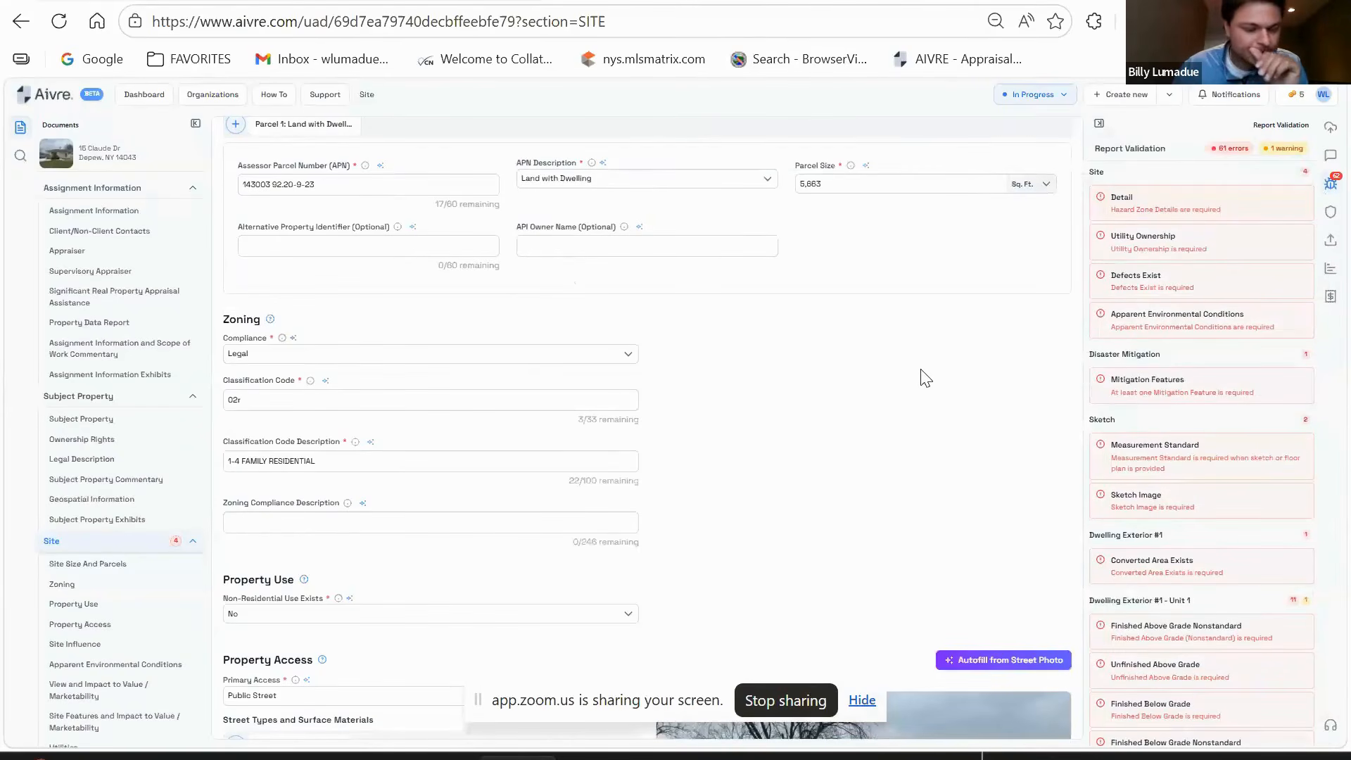
# - Collapse the Report Validation panel so the Site form spans the full width
pyautogui.scroll(-2, 850, 356)
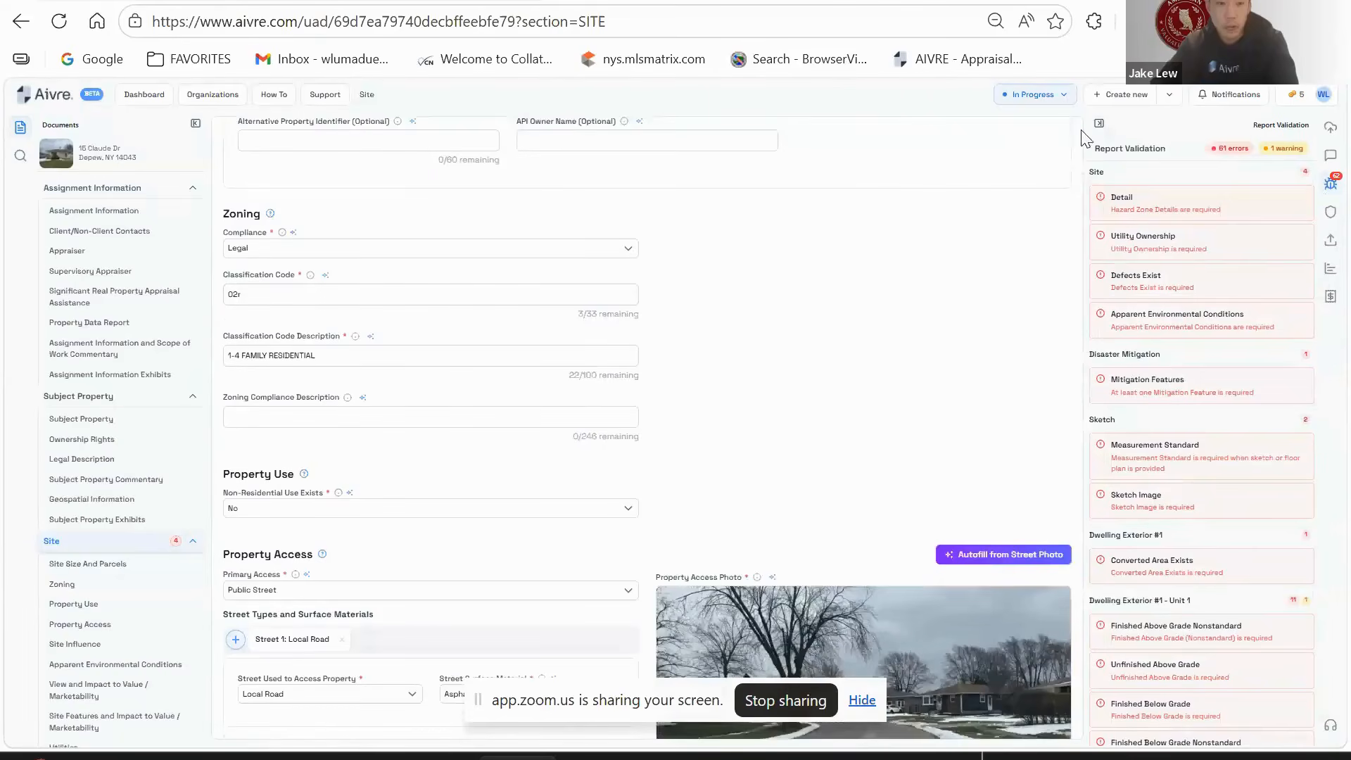
pyautogui.click(1097, 124)
pyautogui.scroll(-2, 886, 249)
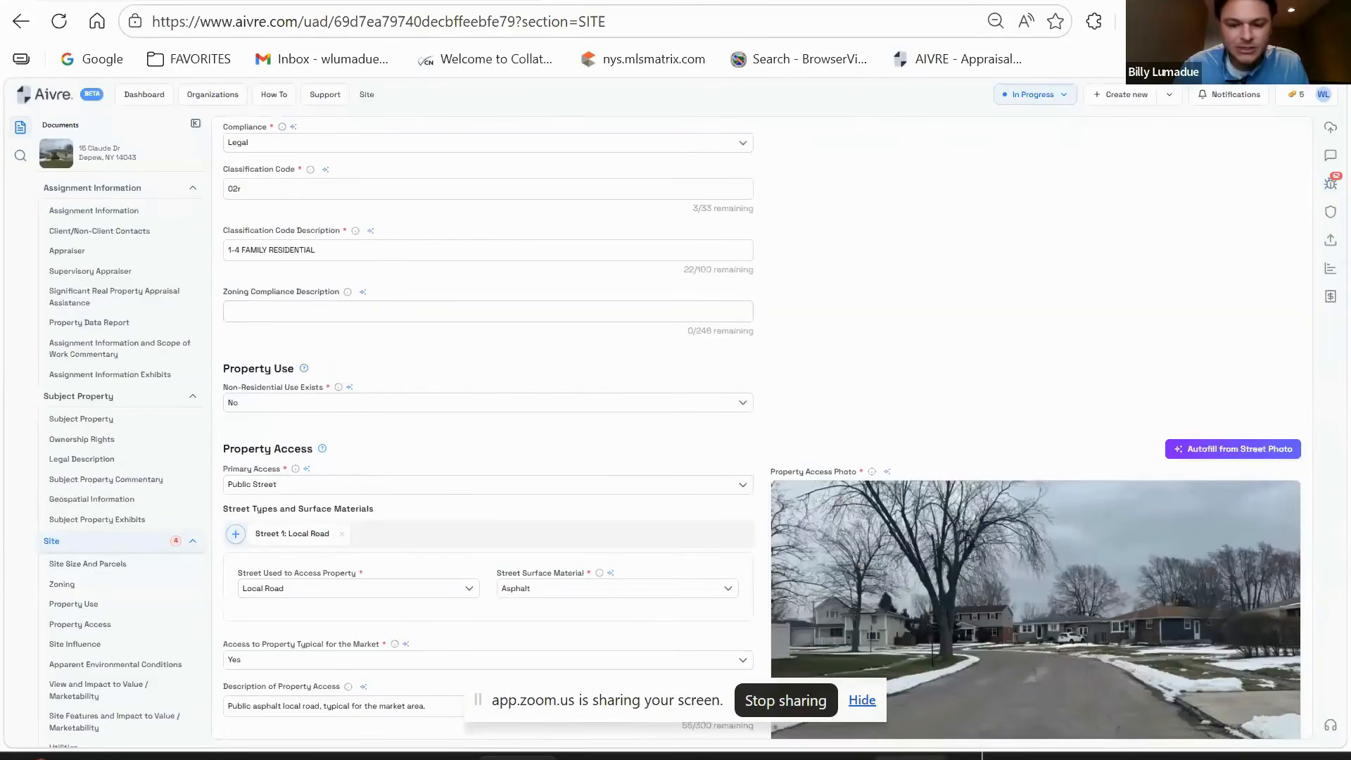
# - Check the sales history in Realist, then return to the Aivre Site form
pyautogui.moveTo(999, 752)
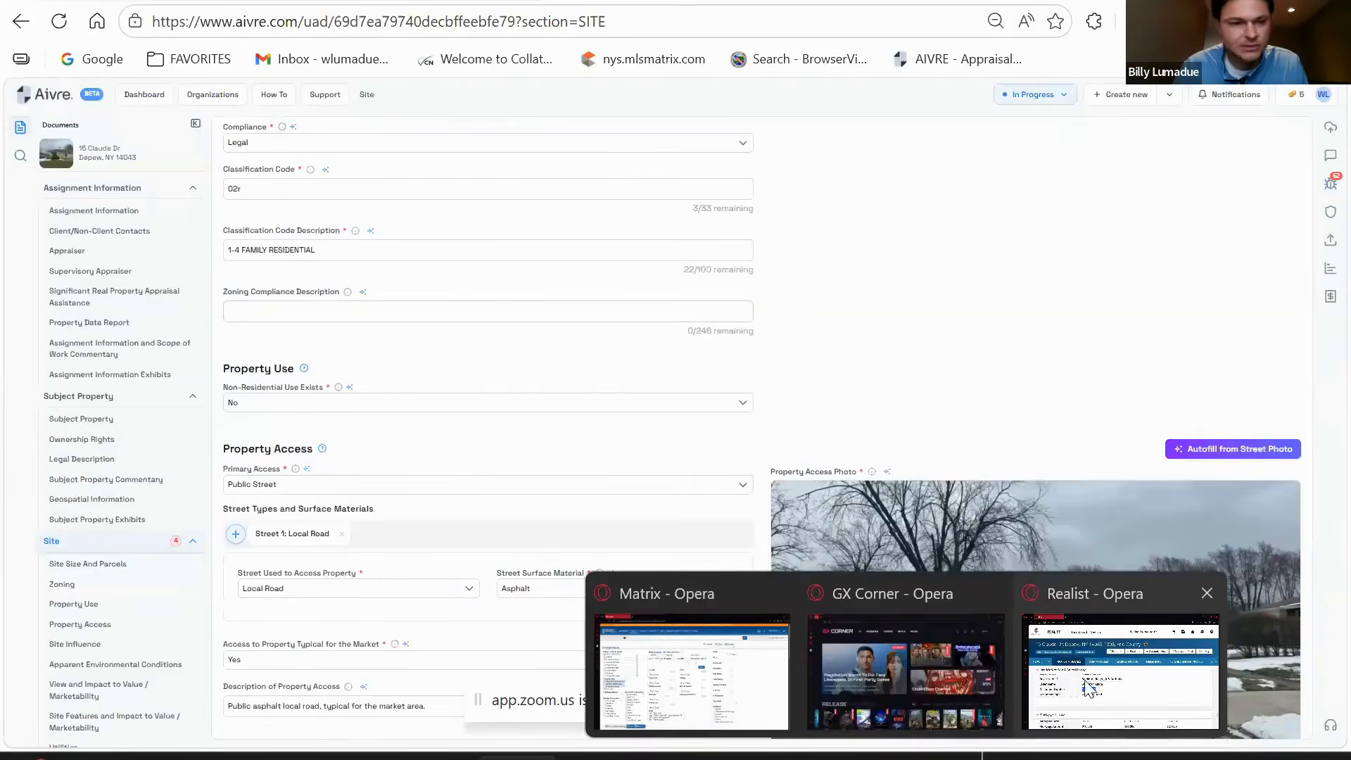
pyautogui.click(1089, 688)
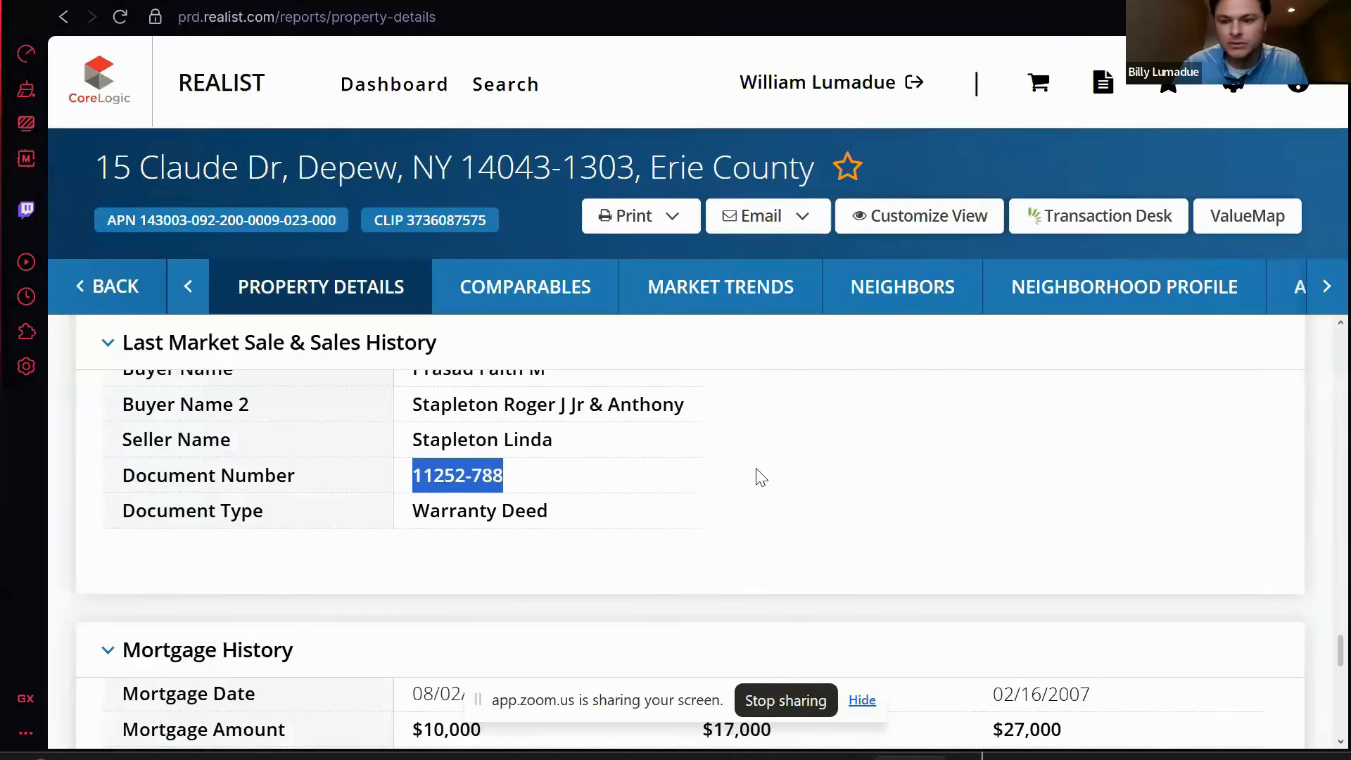
pyautogui.scroll(1, 760, 478)
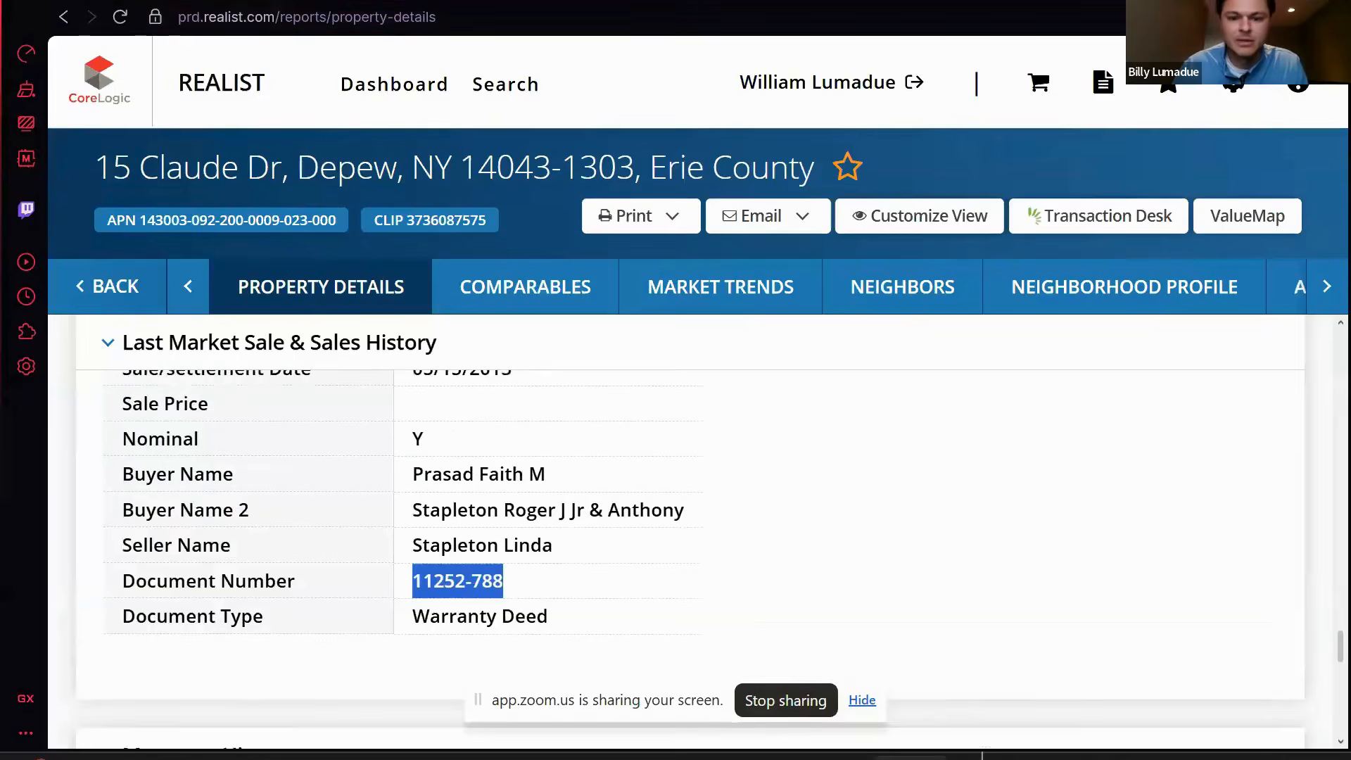
pyautogui.scroll(2, 1006, 481)
pyautogui.scroll(2, 1006, 481)
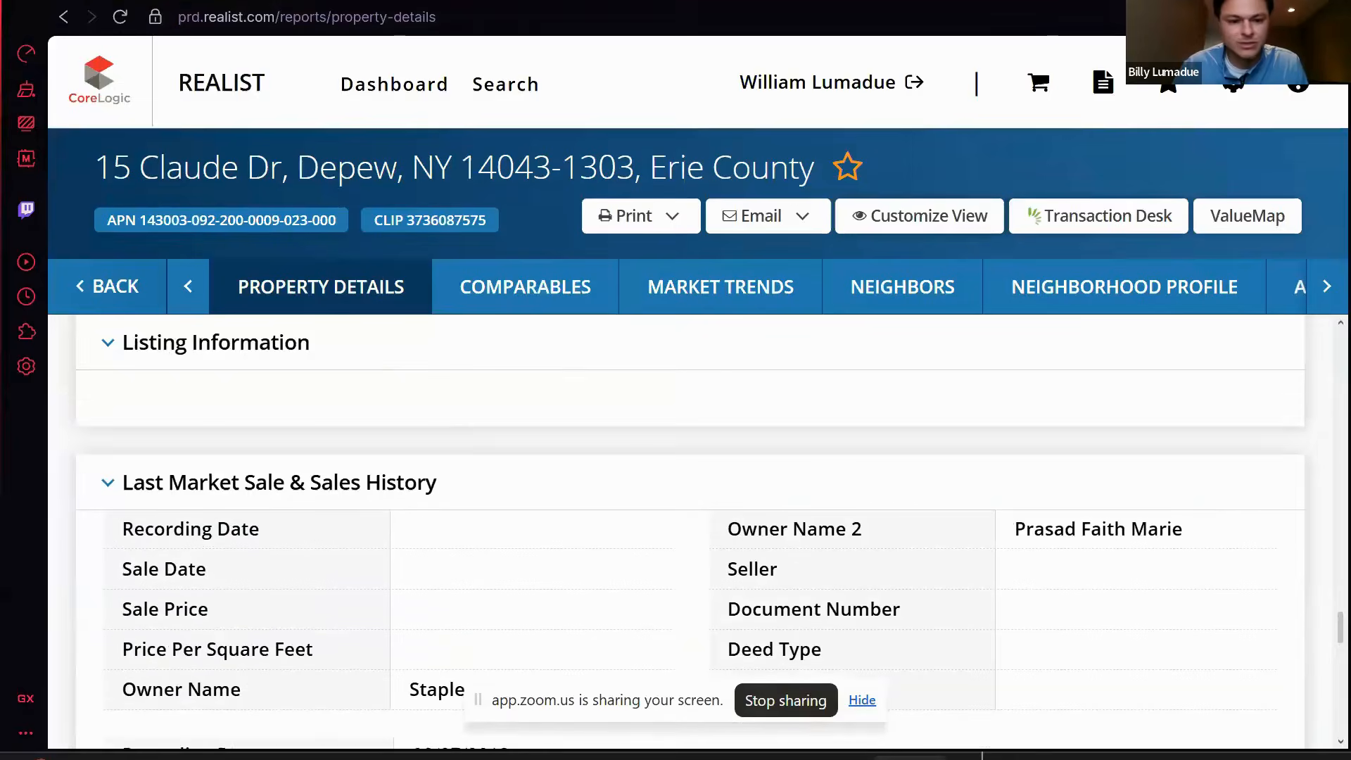
pyautogui.hotkey('alt', 'Tab')
pyautogui.scroll(-2, 853, 220)
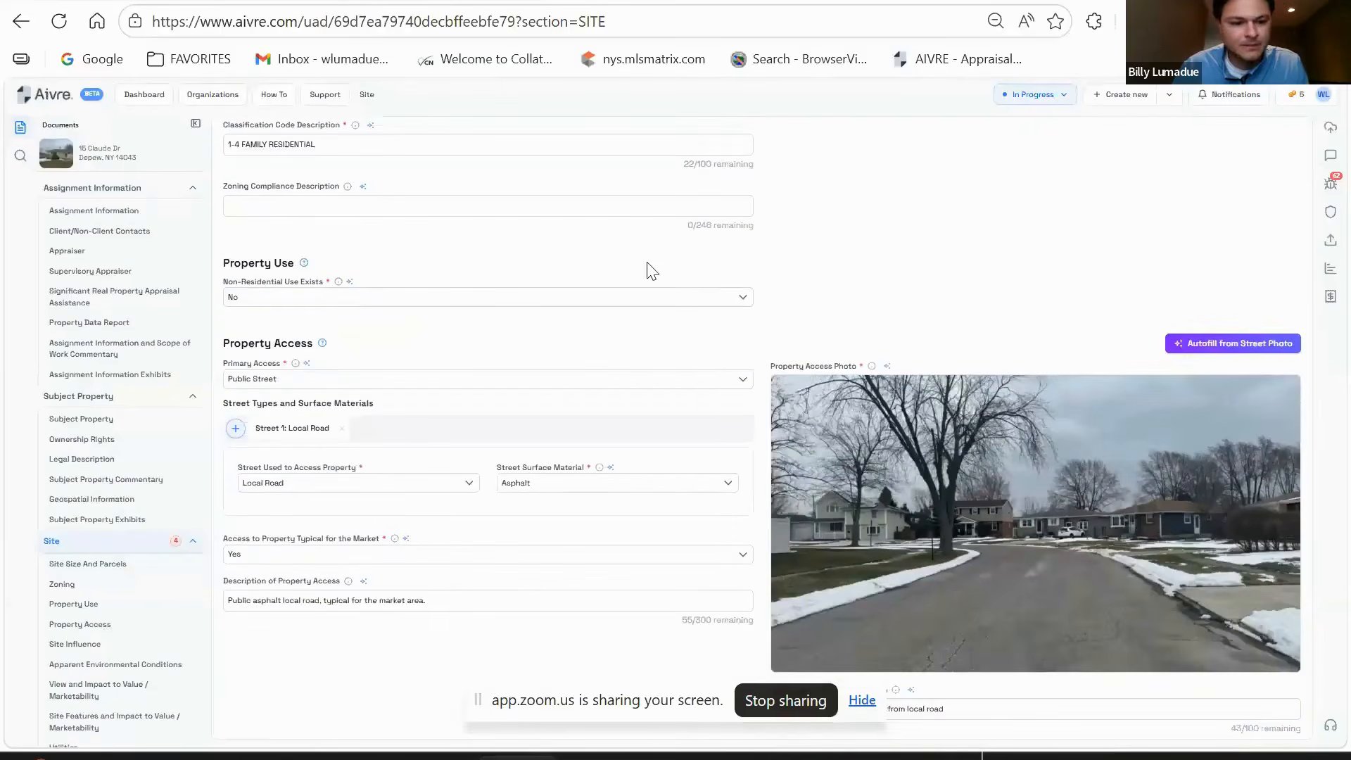
pyautogui.scroll(-4, 662, 264)
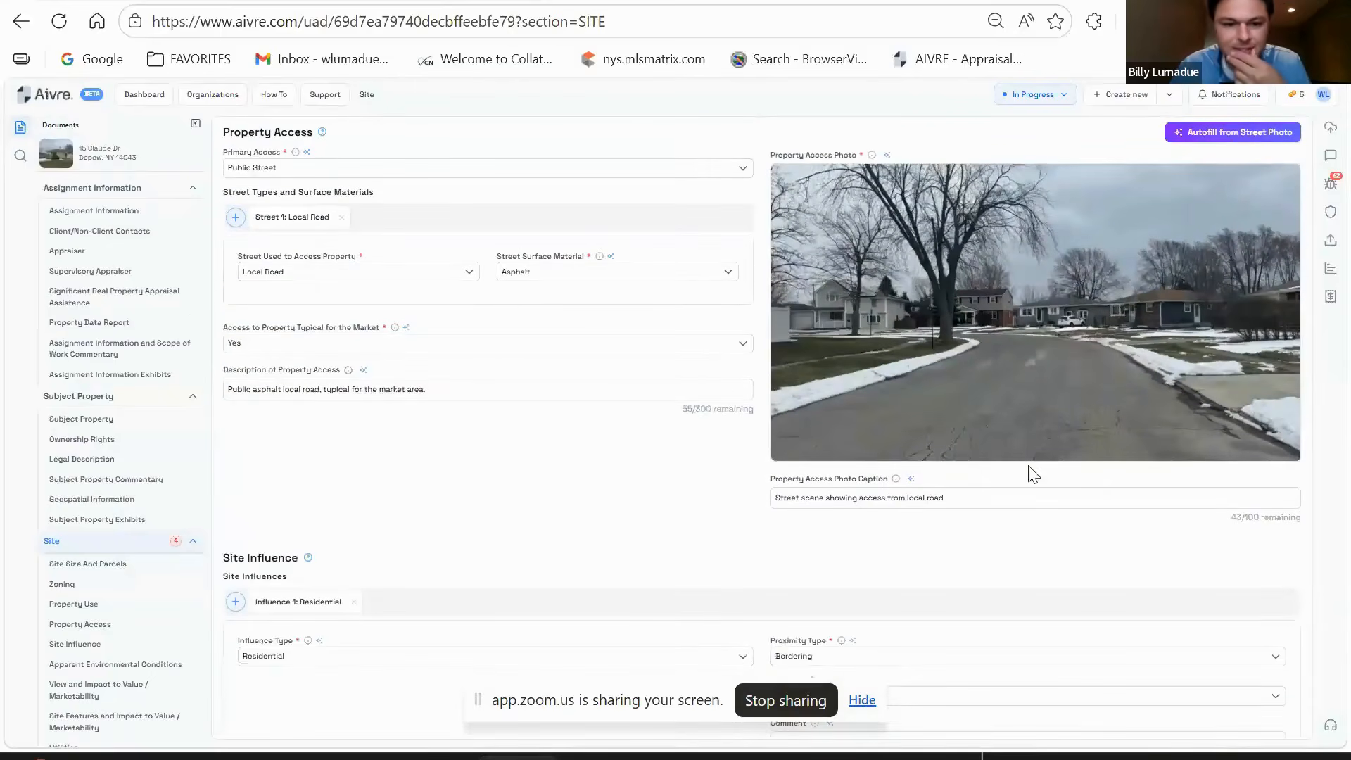
pyautogui.scroll(2, 285, 263)
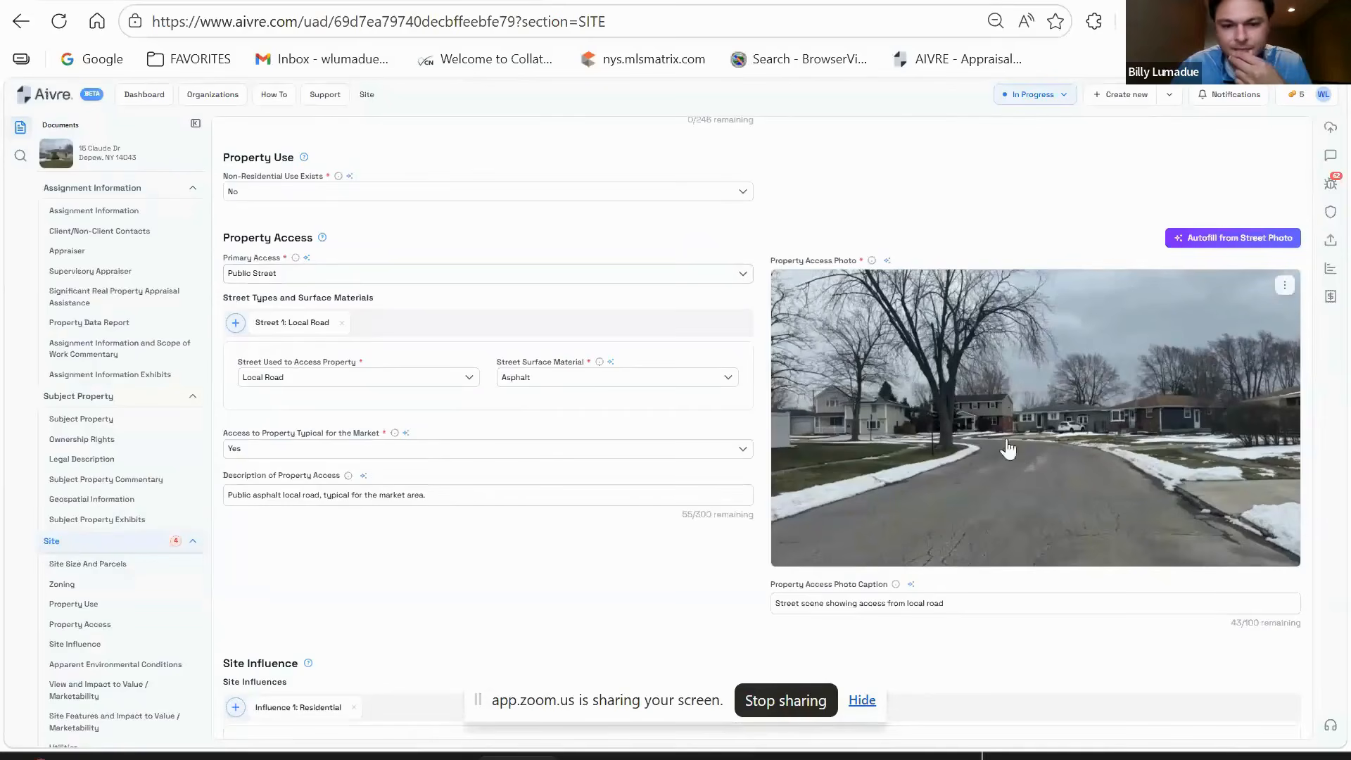
pyautogui.scroll(-1, 503, 412)
pyautogui.scroll(-1, 505, 418)
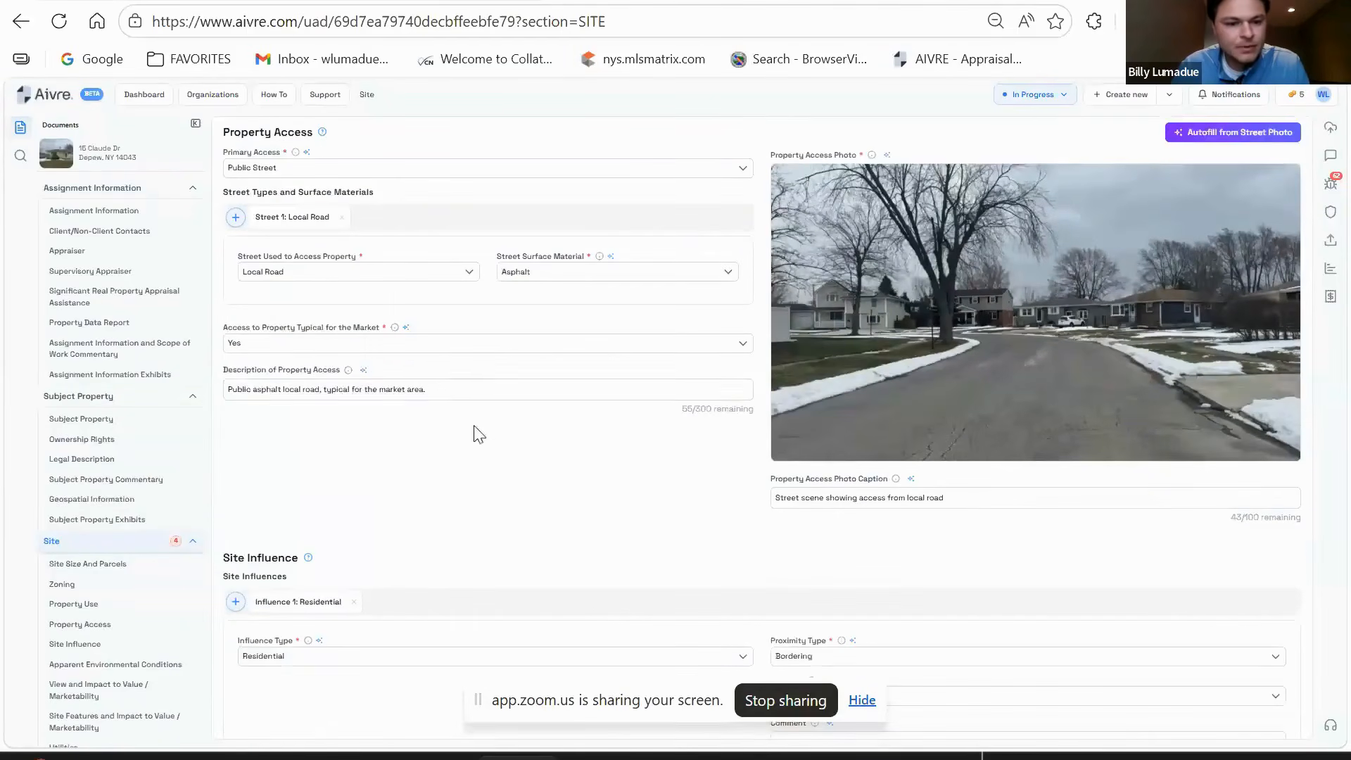
pyautogui.moveTo(461, 394); pyautogui.dragTo(227, 394)
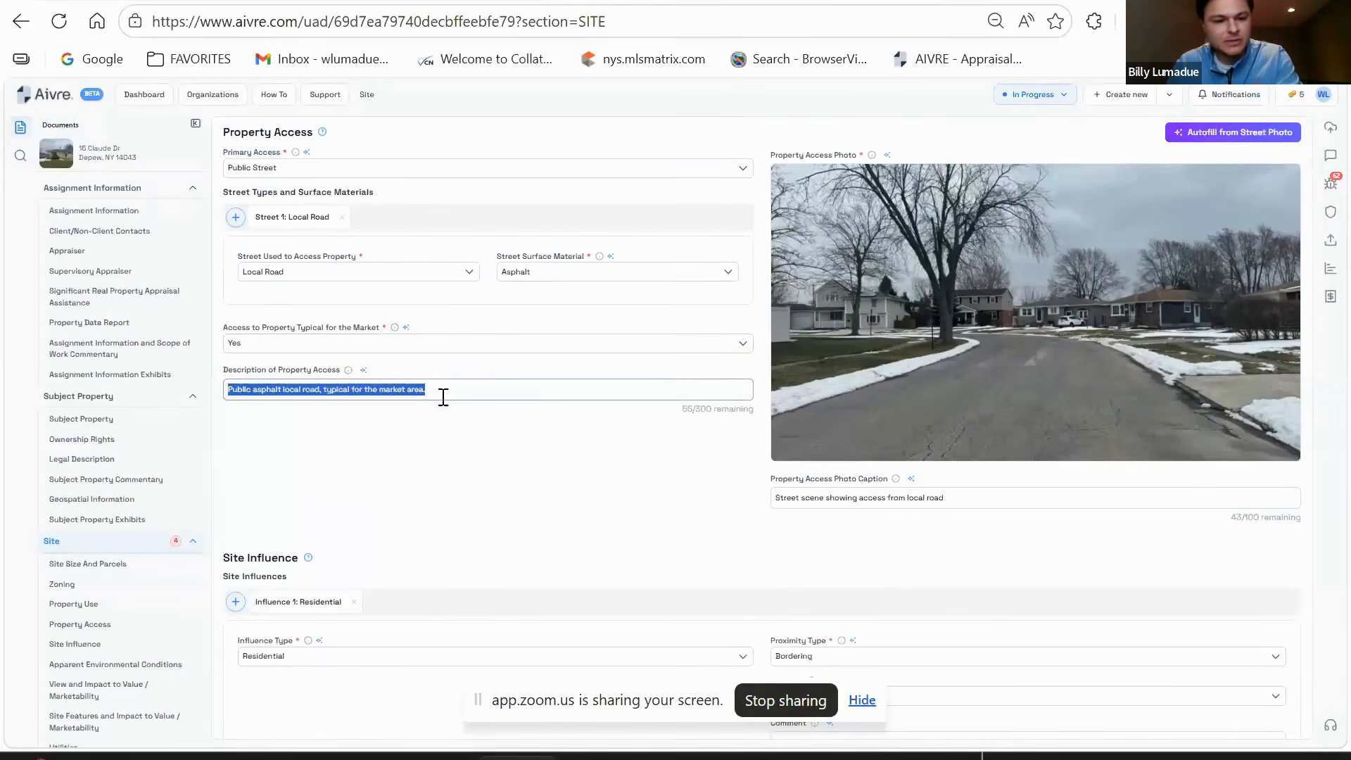
pyautogui.click(749, 542)
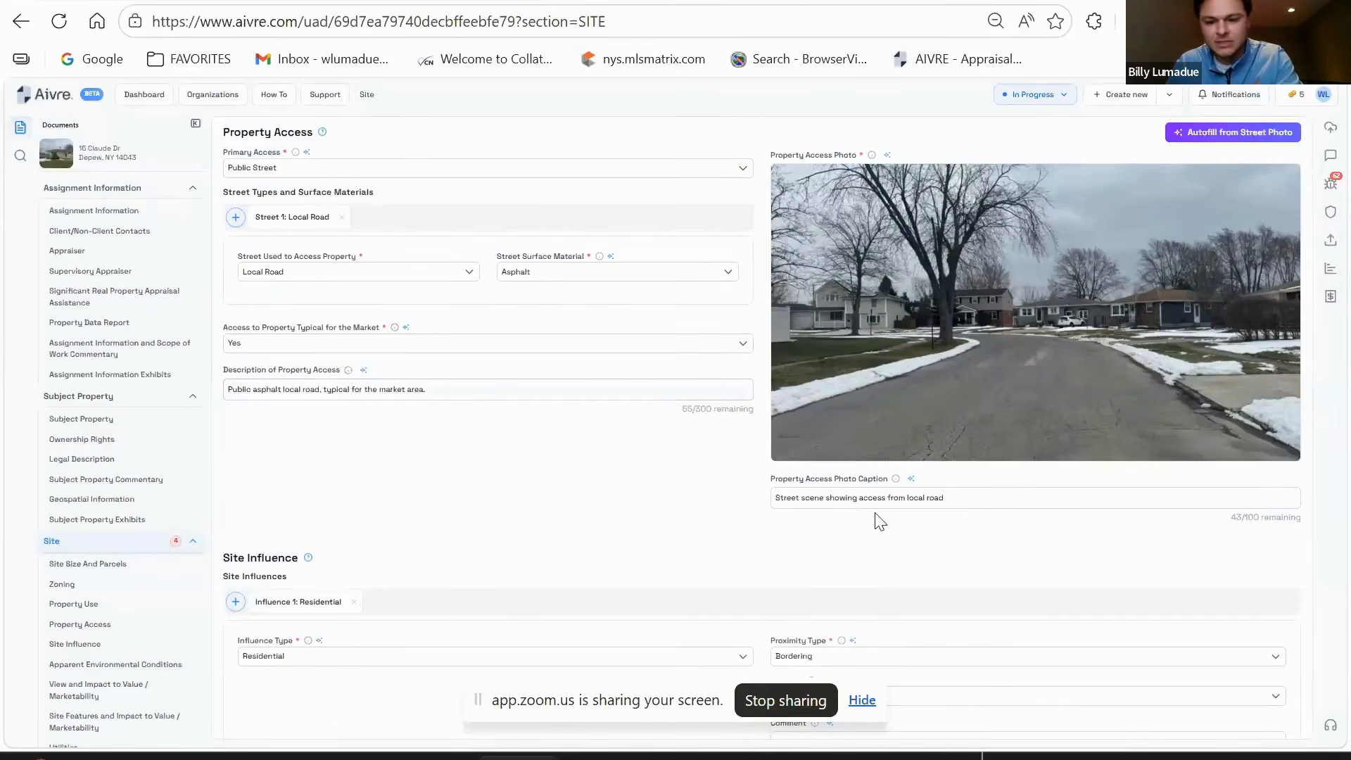
pyautogui.scroll(-3, 914, 518)
pyautogui.scroll(-2, 598, 457)
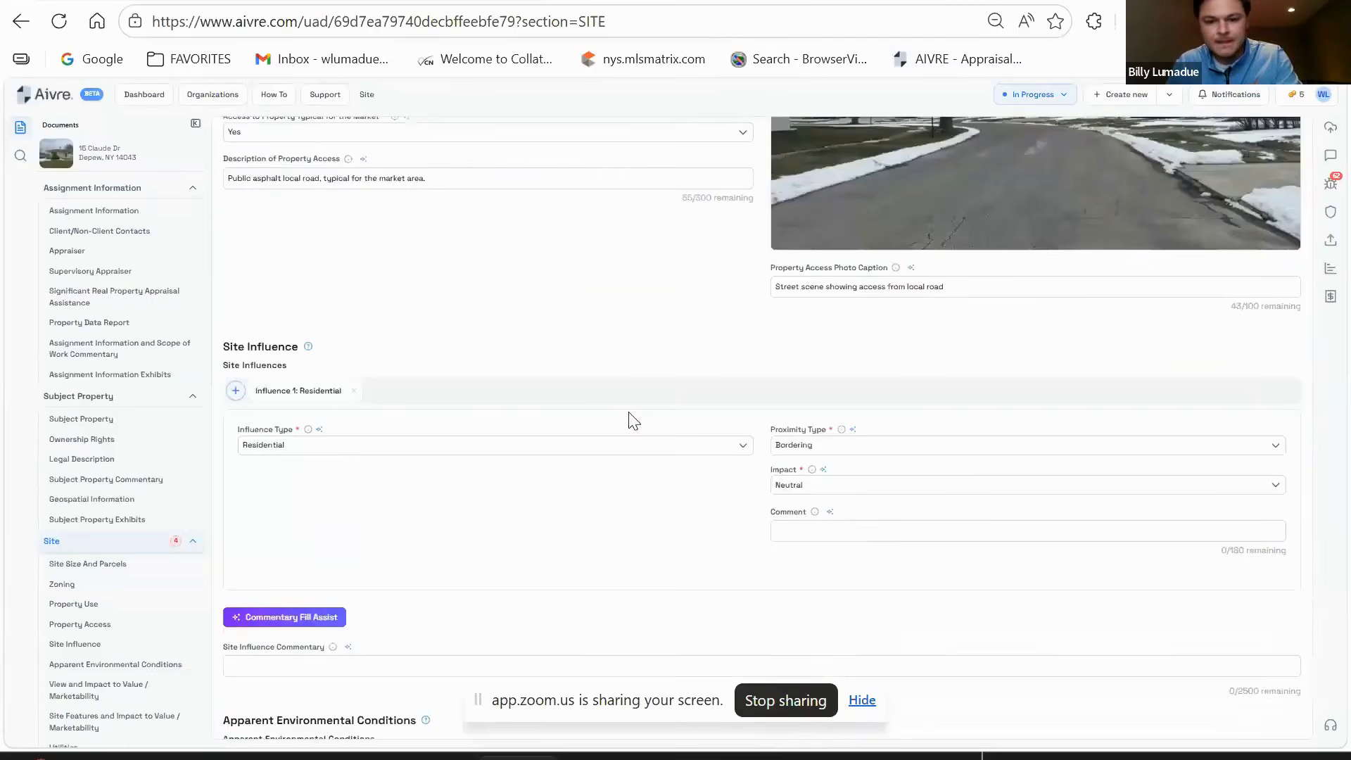
pyautogui.scroll(-3, 598, 317)
pyautogui.scroll(-3, 520, 232)
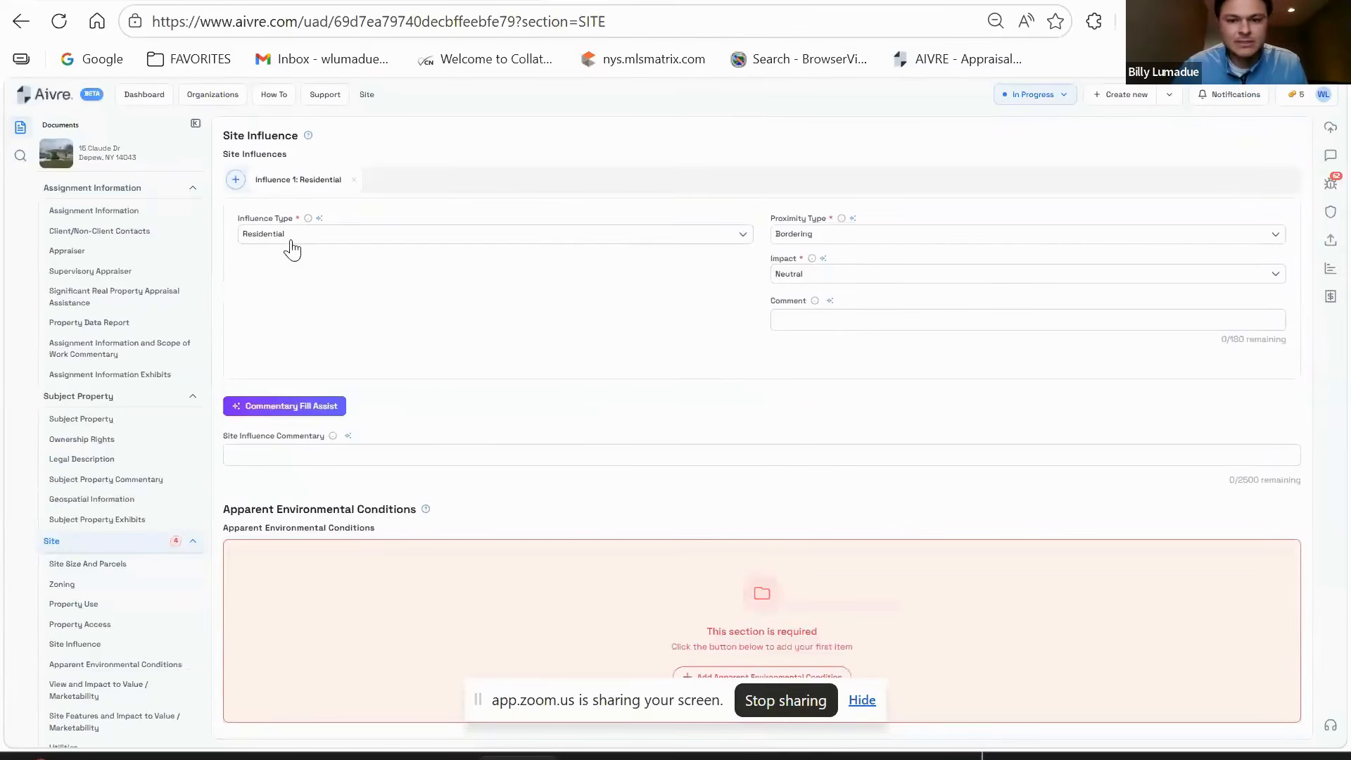
pyautogui.scroll(-3, 528, 305)
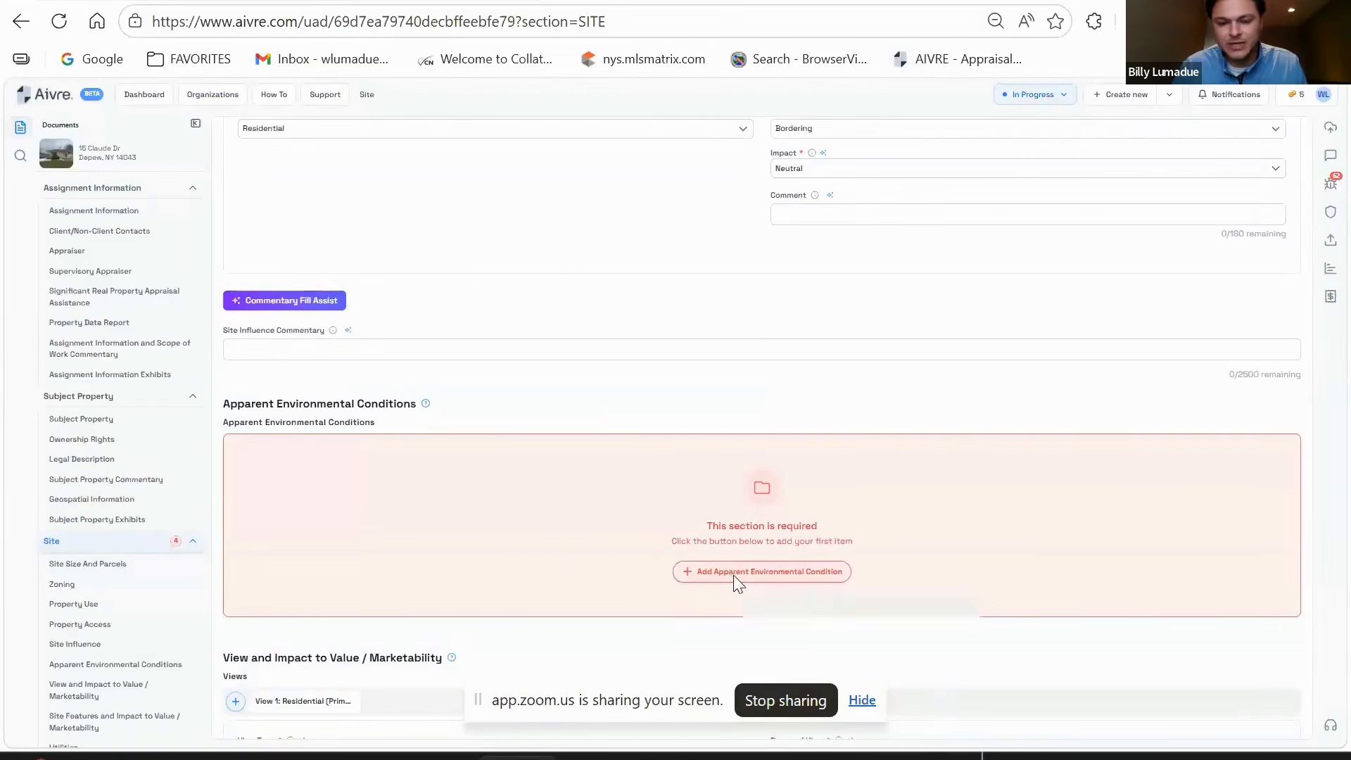
# - Add an apparent environmental condition with type None
pyautogui.click(697, 574)
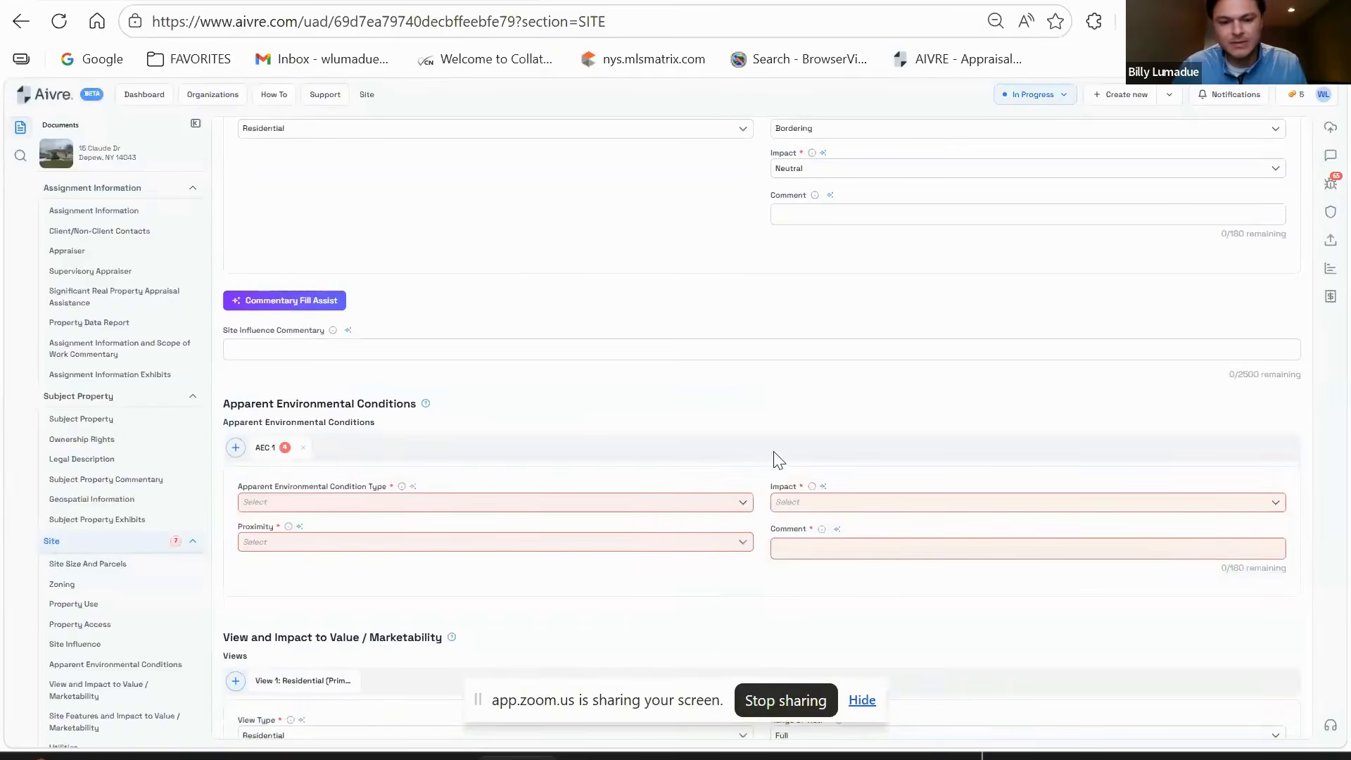
pyautogui.click(513, 504)
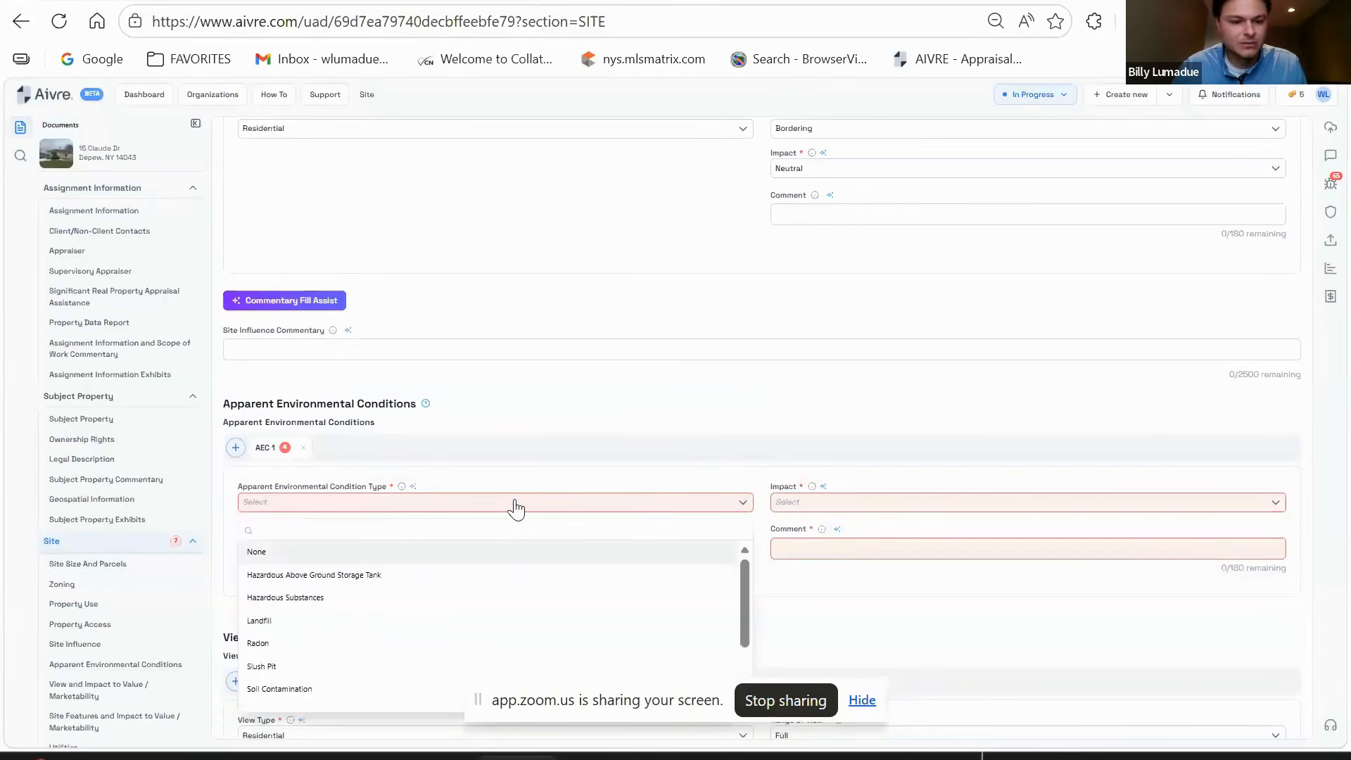
pyautogui.click(257, 554)
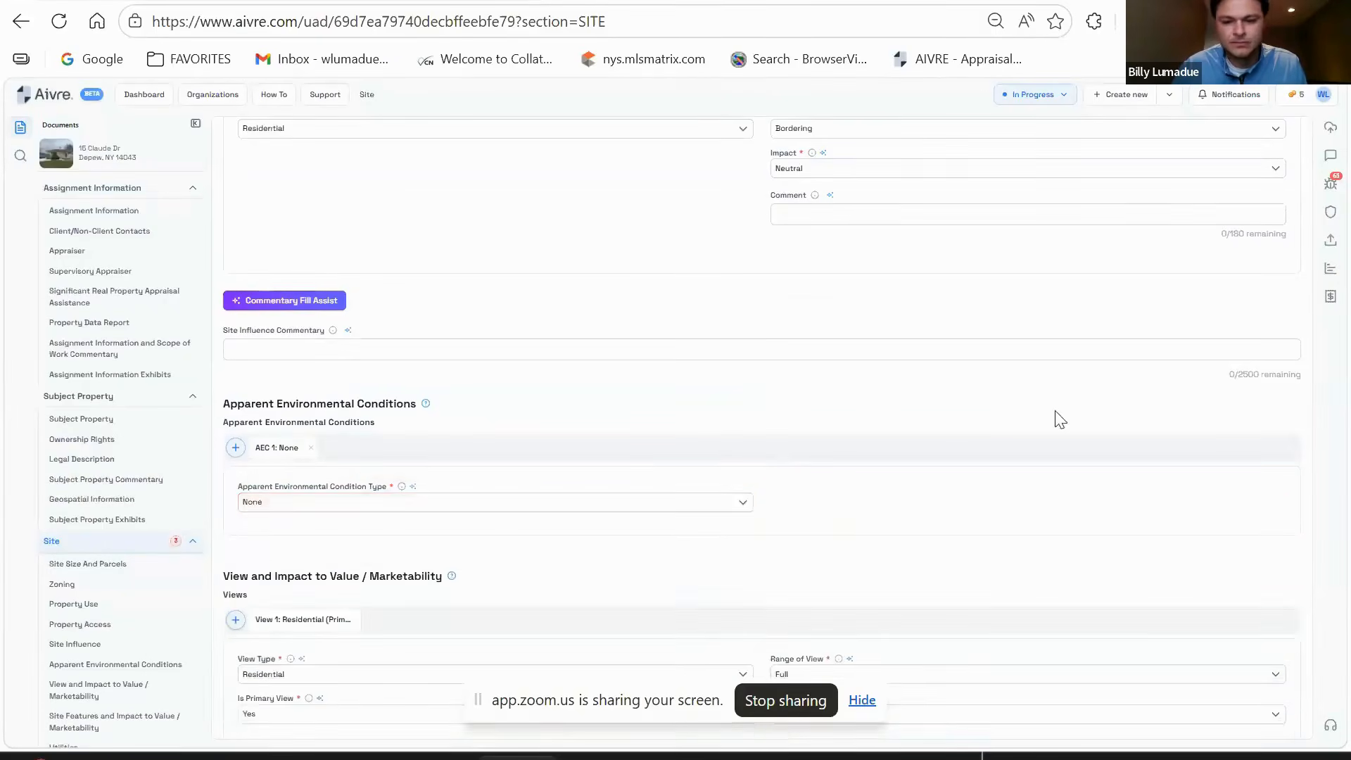
pyautogui.scroll(-3, 1001, 474)
pyautogui.scroll(-2, 977, 284)
pyautogui.scroll(2, 974, 284)
# - Briefly try Hazardous Above Ground Storage Tank, then return the condition type to None
pyautogui.click(308, 295)
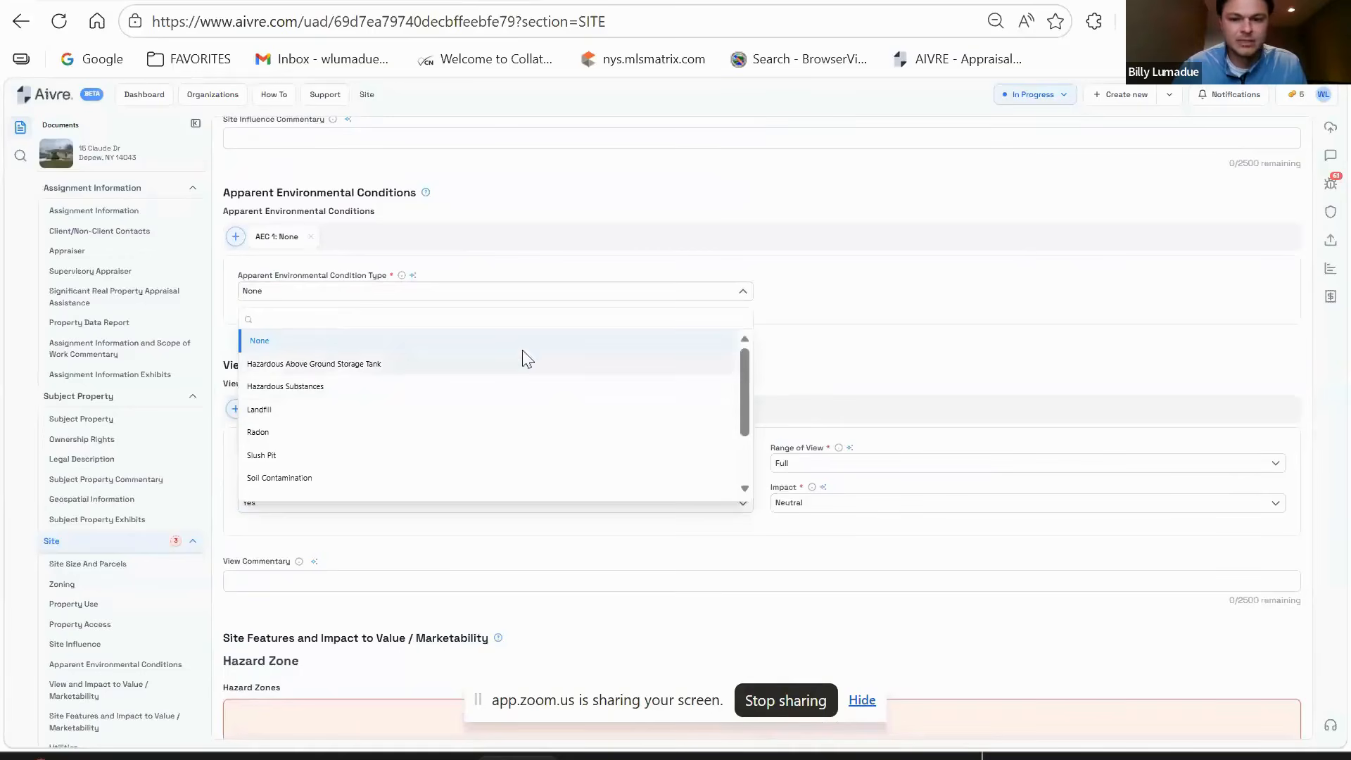
pyautogui.click(1026, 253)
pyautogui.click(551, 292)
pyautogui.click(441, 363)
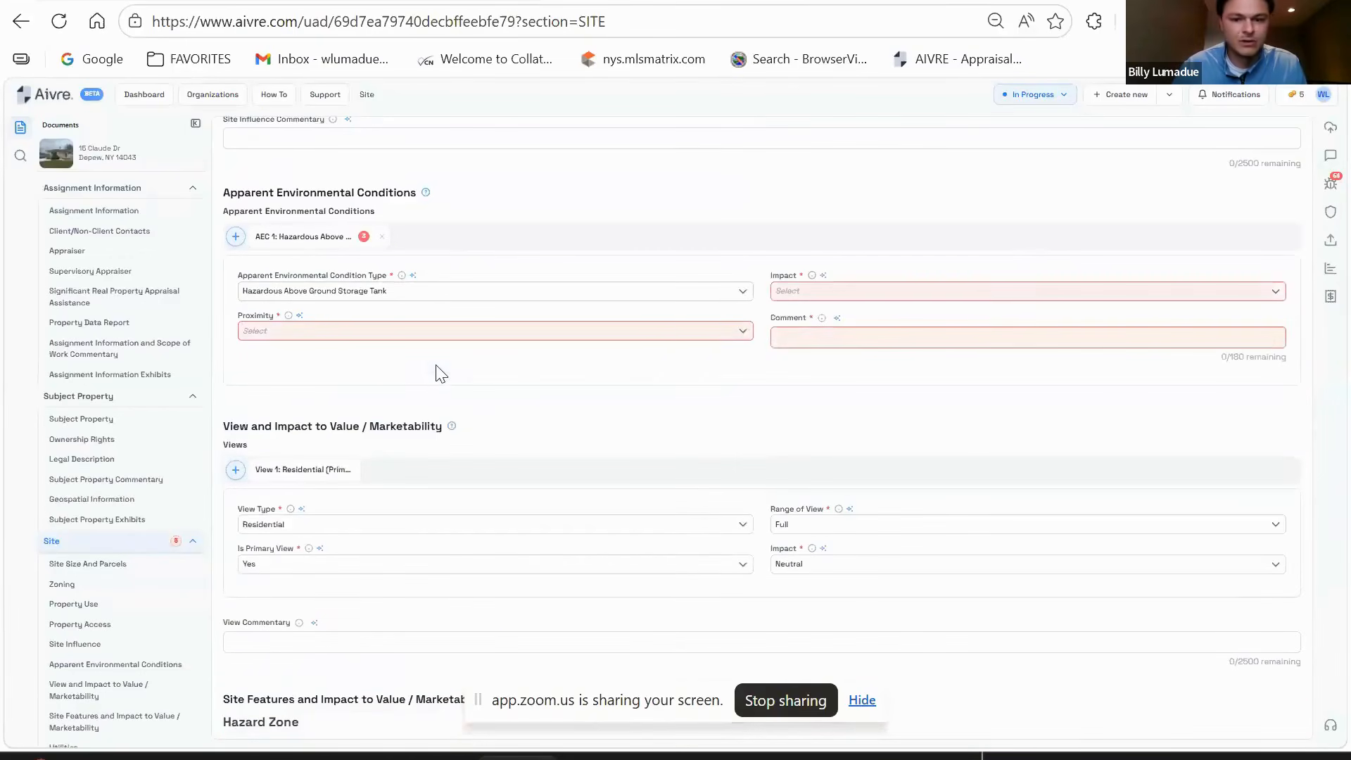
pyautogui.click(971, 291)
pyautogui.click(637, 348)
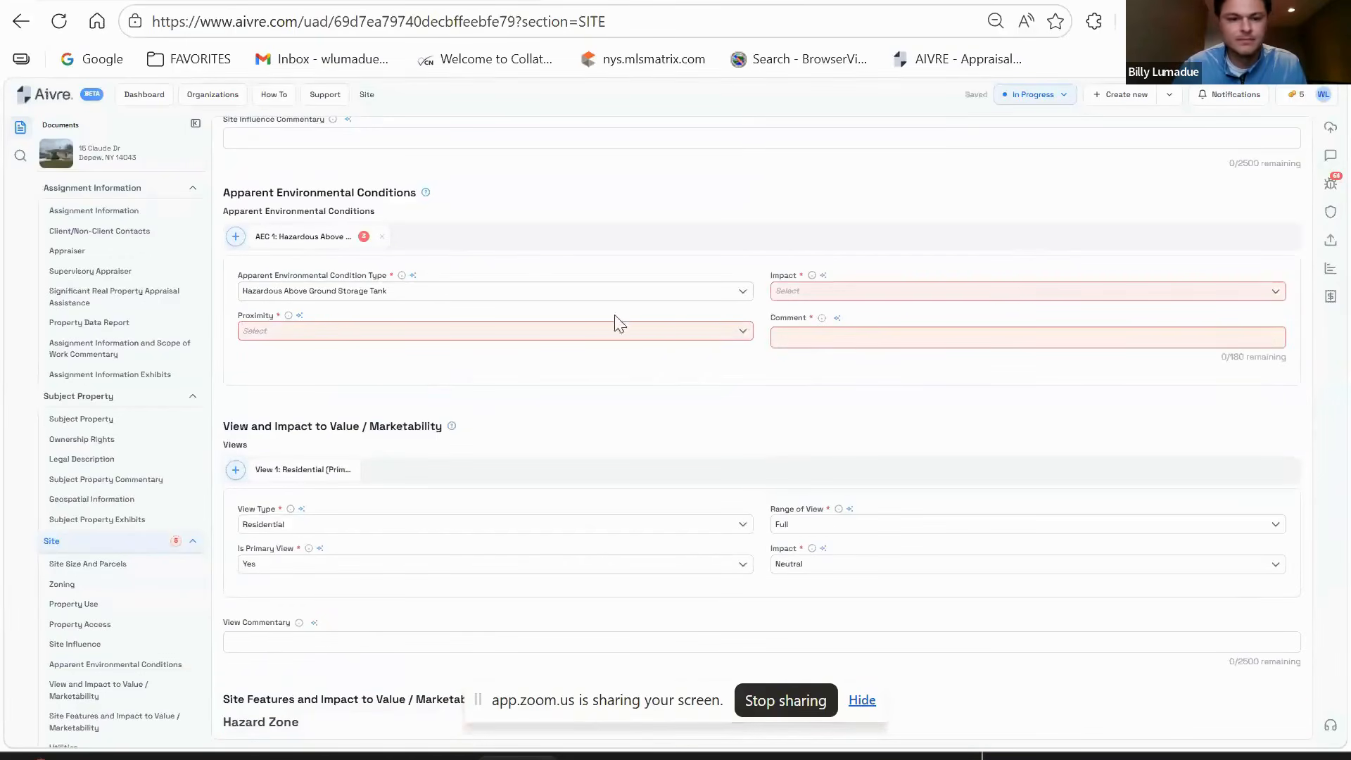
pyautogui.click(612, 291)
pyautogui.click(302, 339)
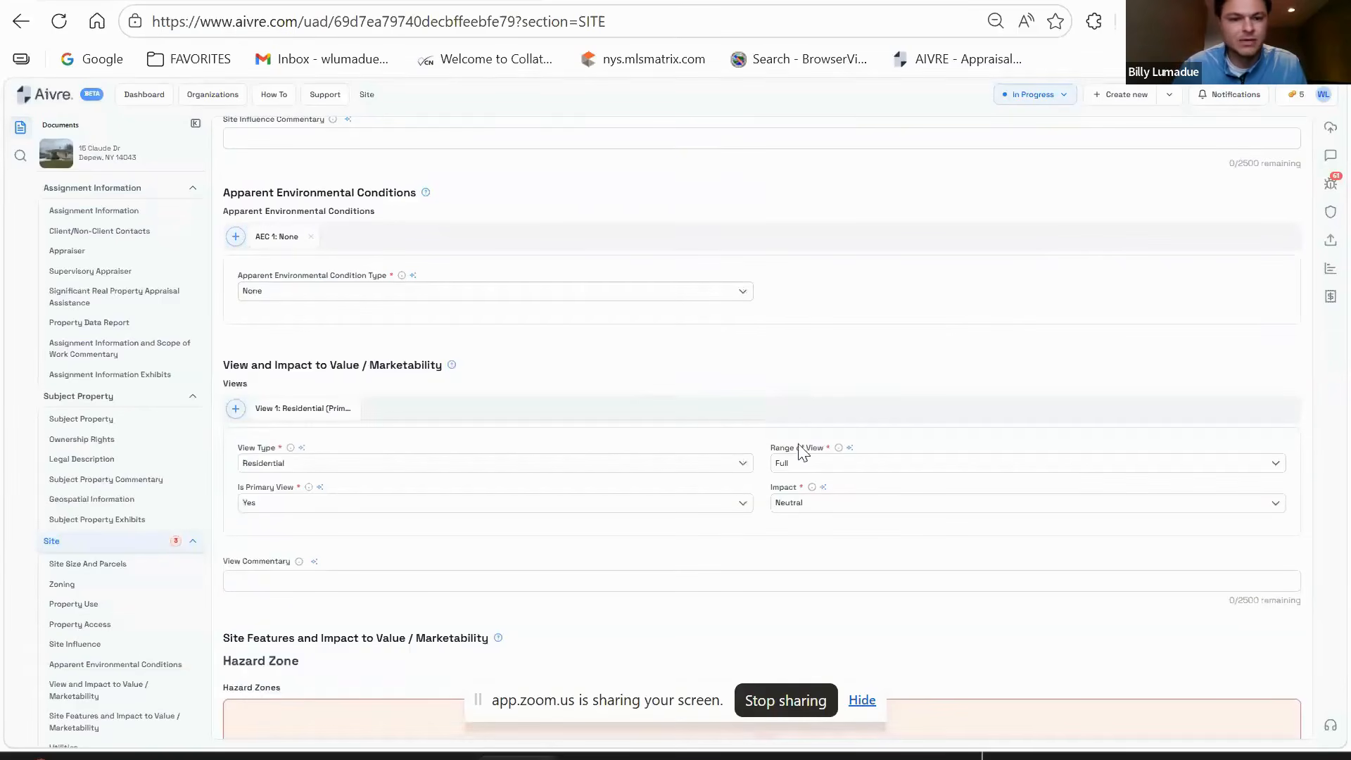
pyautogui.scroll(-3, 953, 292)
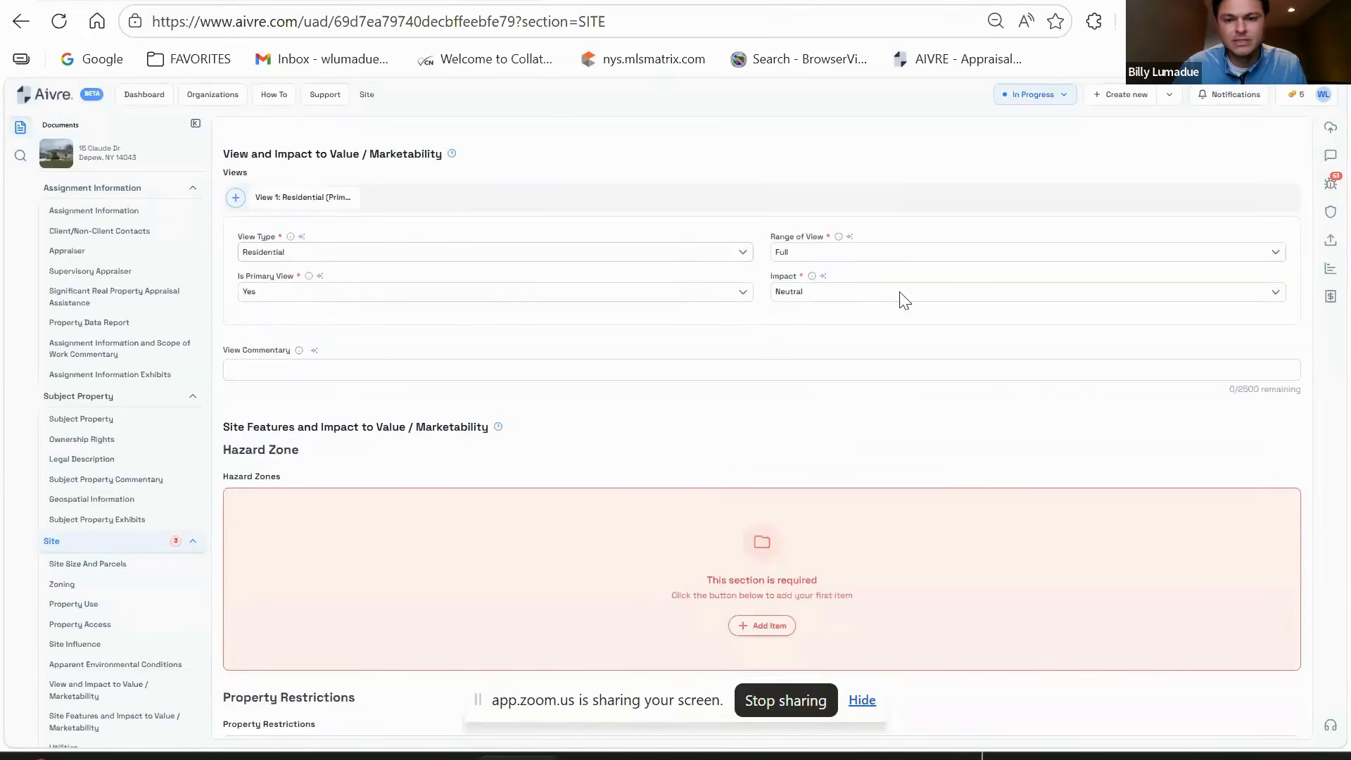
# - Under Hazard Zones, add an item and set its type to No Hazard Zone Noted
pyautogui.scroll(2, 748, 362)
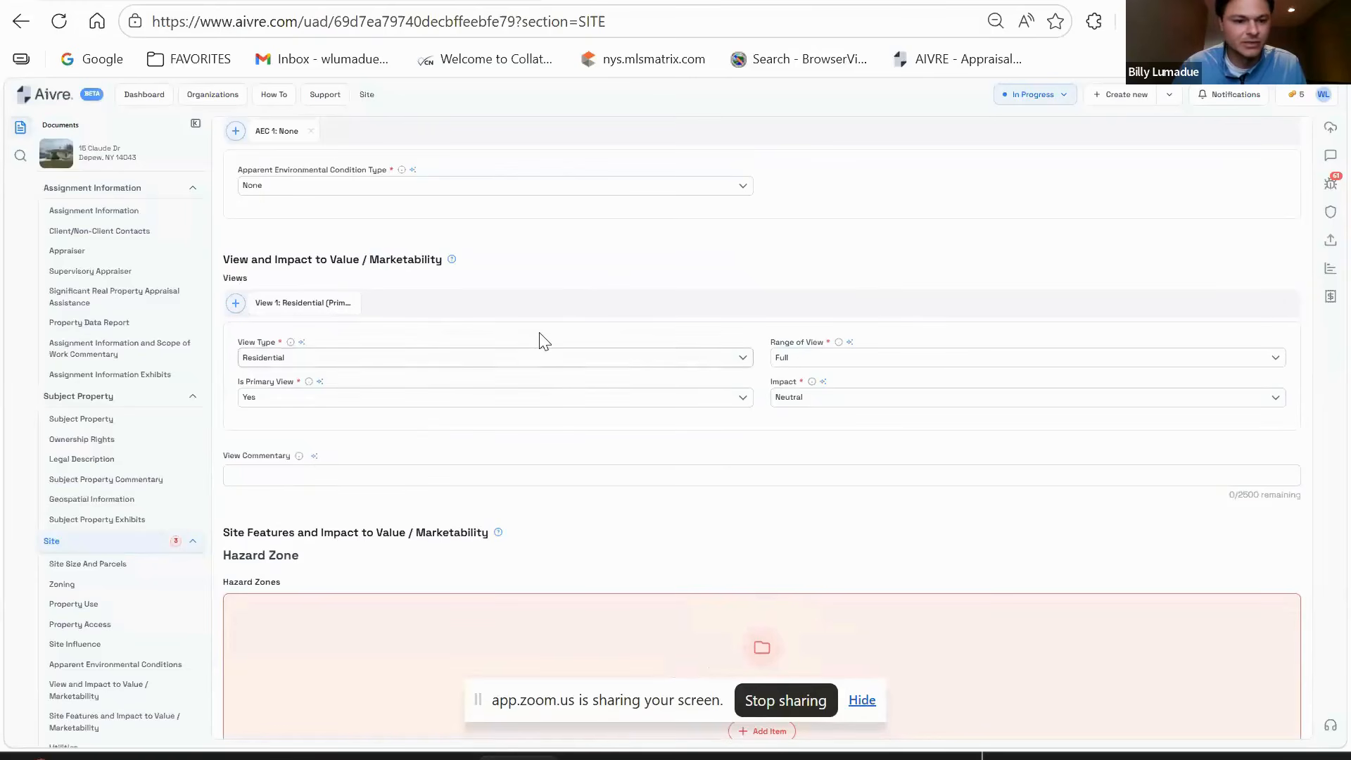
pyautogui.scroll(-1, 440, 340)
pyautogui.scroll(-2, 380, 274)
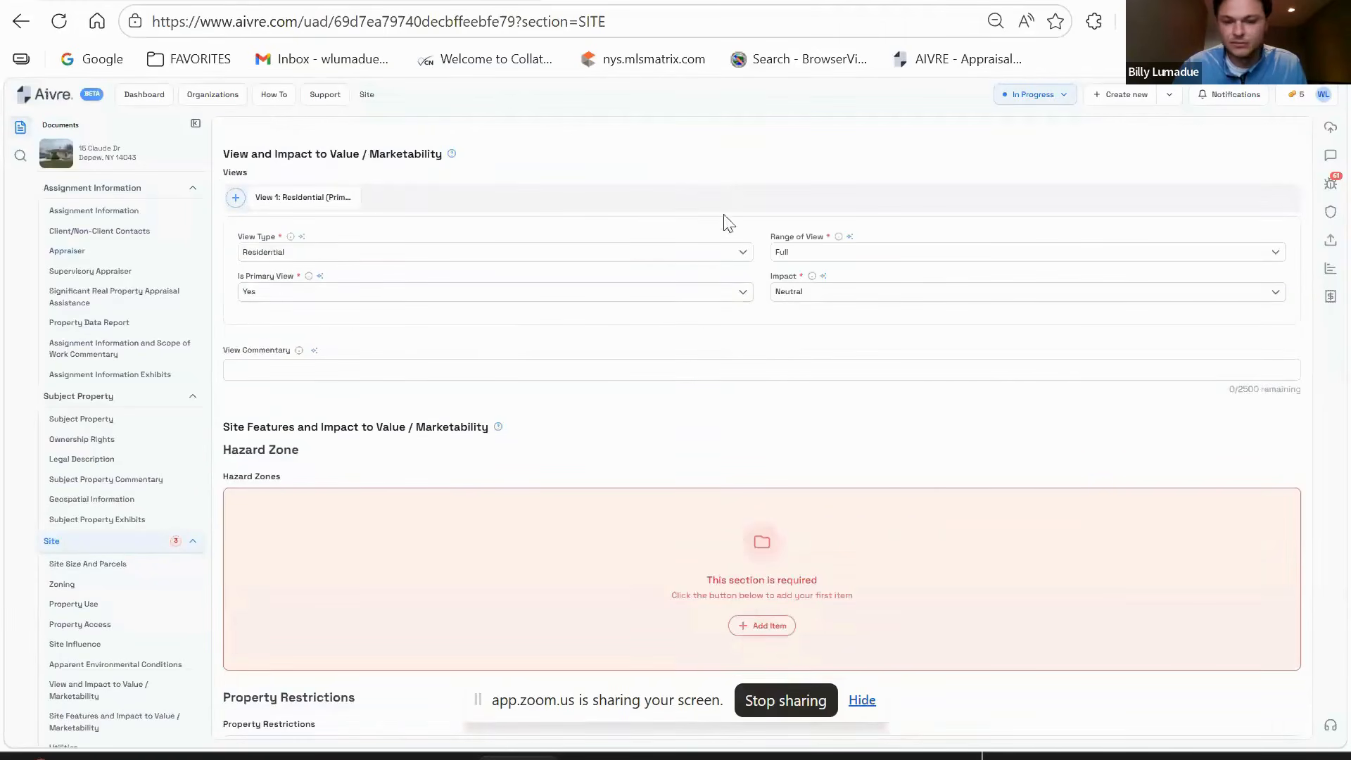
pyautogui.scroll(-2, 633, 256)
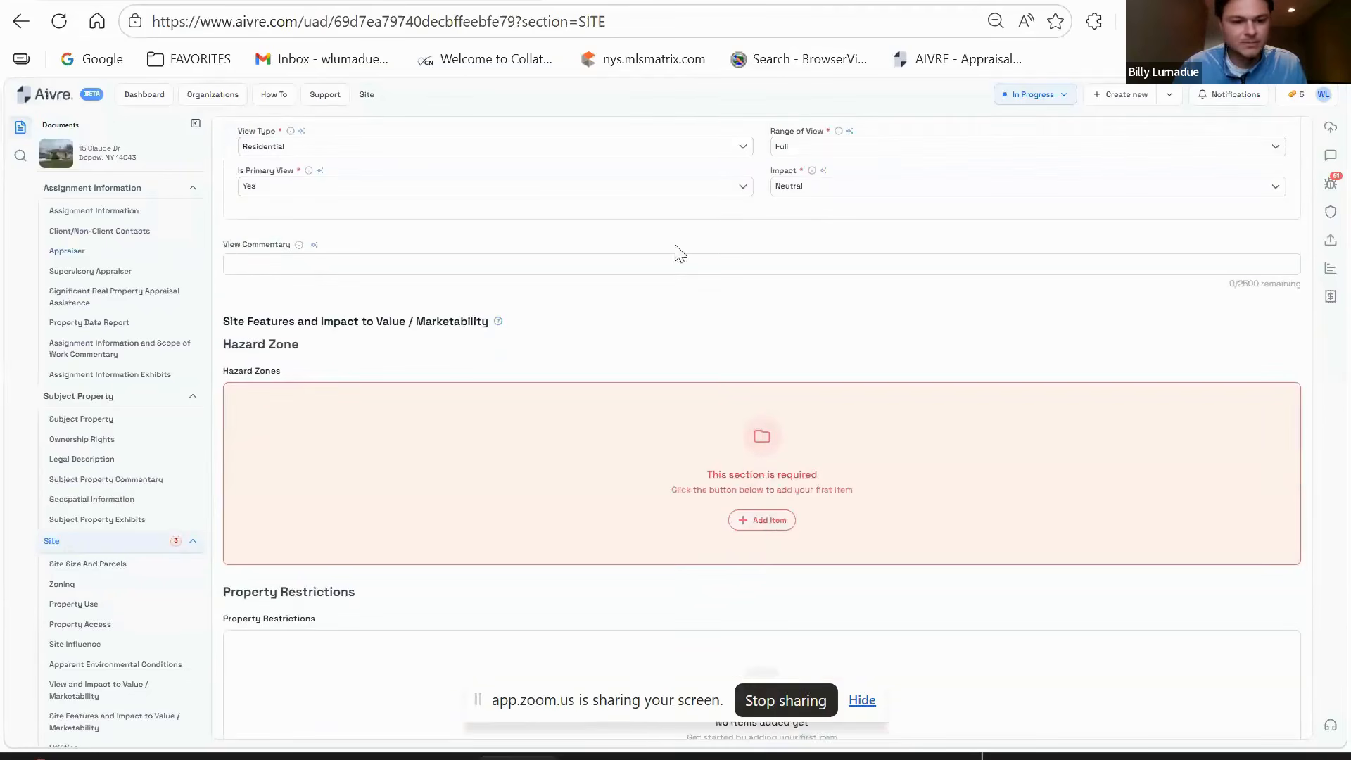
pyautogui.click(760, 521)
pyautogui.scroll(-2, 757, 352)
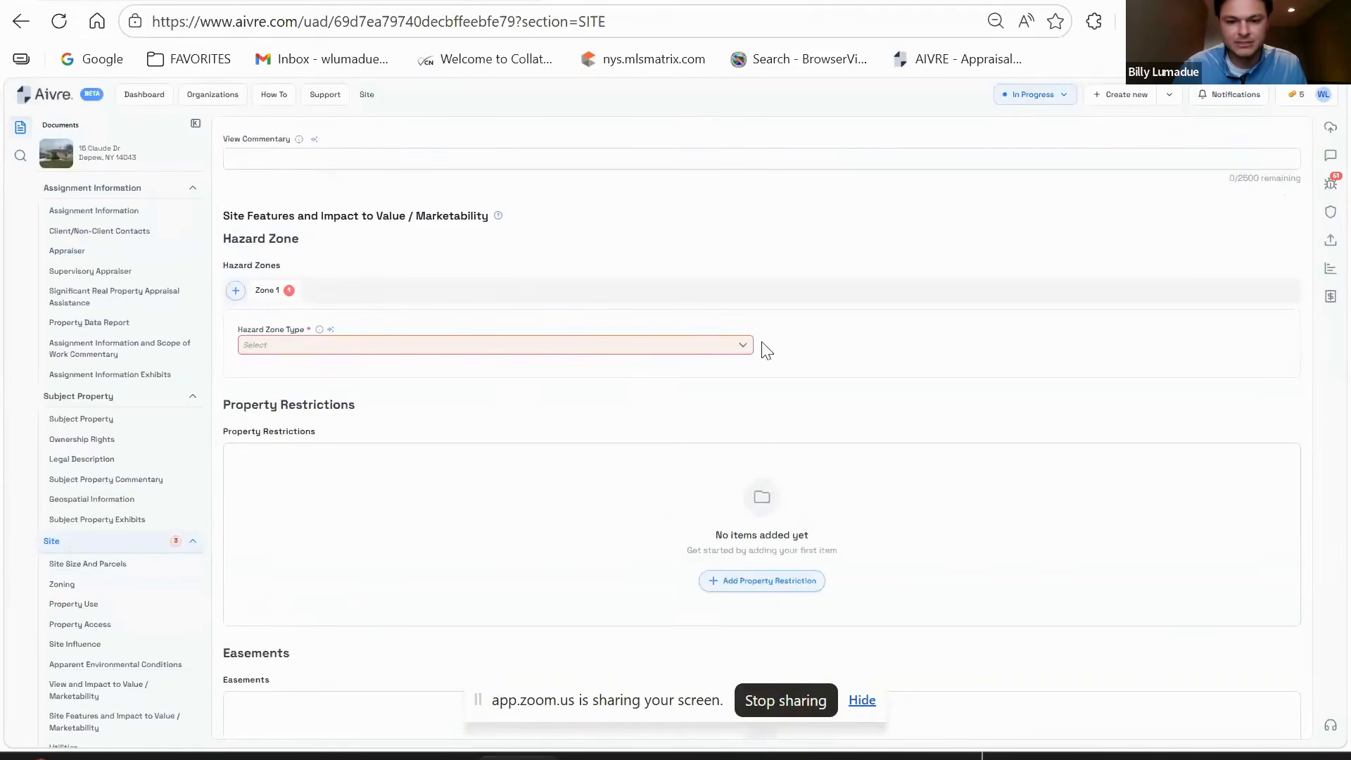
pyautogui.click(717, 347)
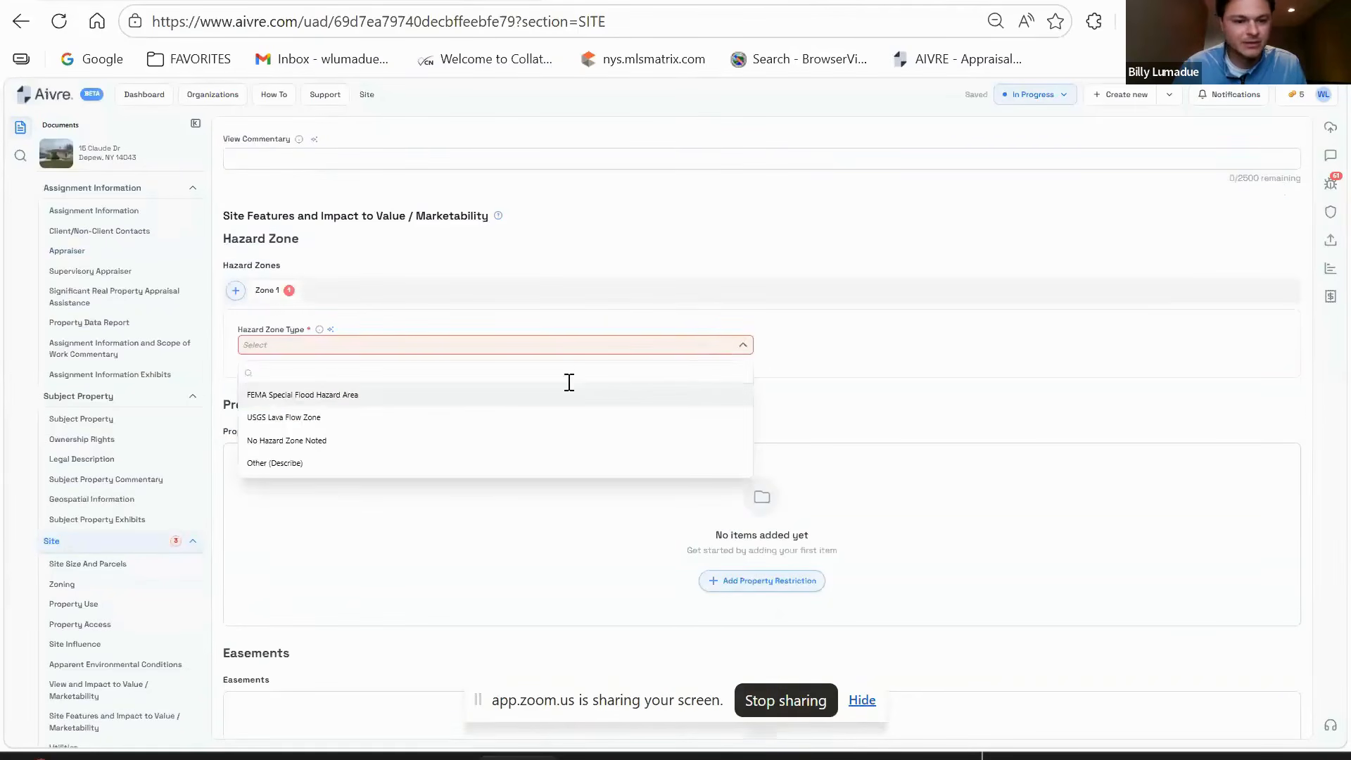
pyautogui.click(311, 442)
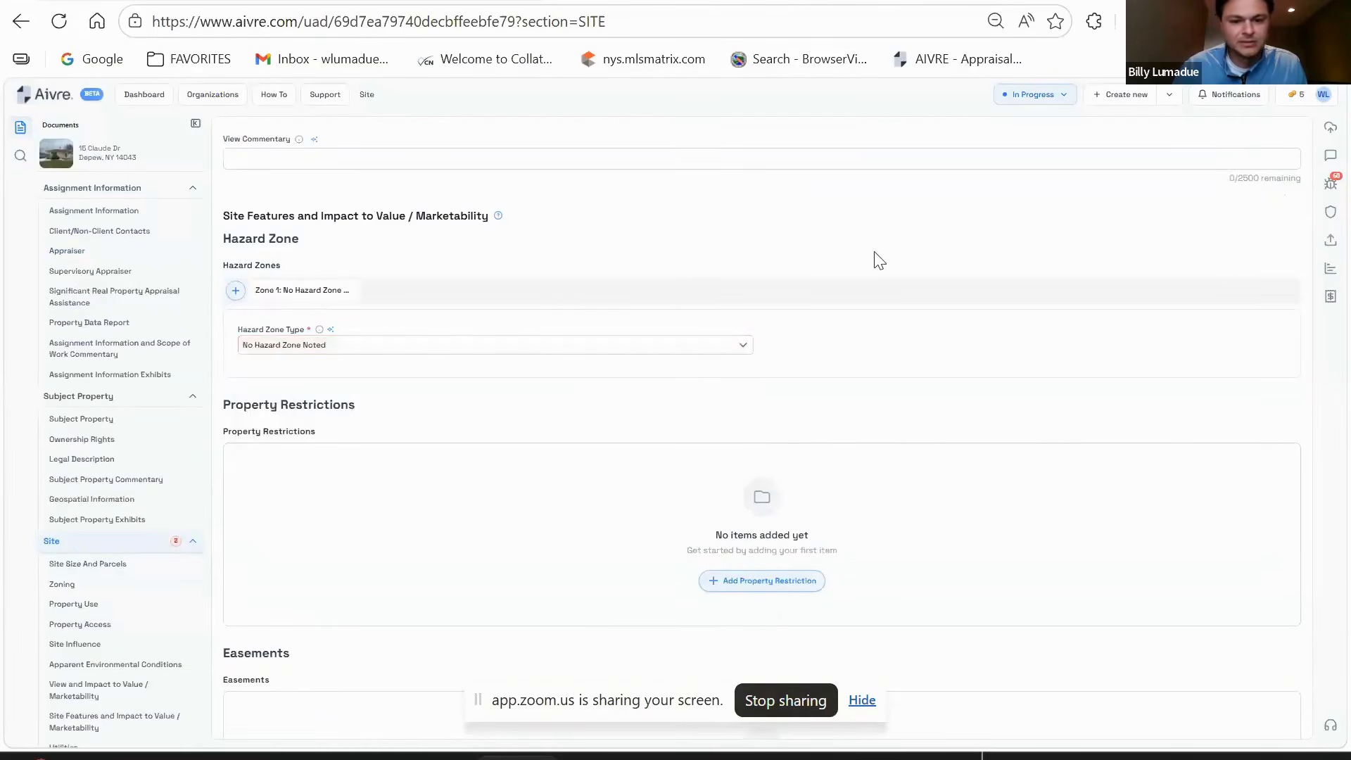
pyautogui.scroll(-2, 1004, 237)
pyautogui.scroll(-2, 999, 236)
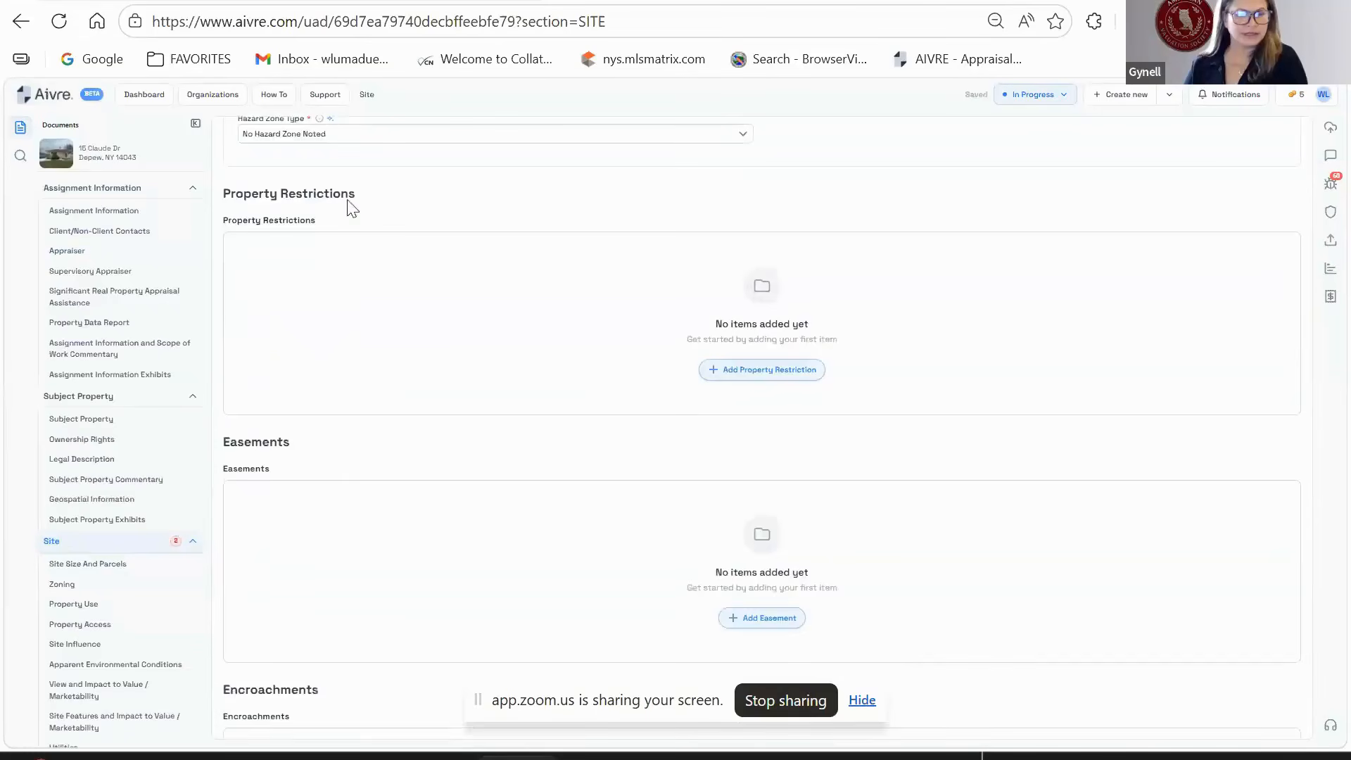
pyautogui.scroll(4, 471, 325)
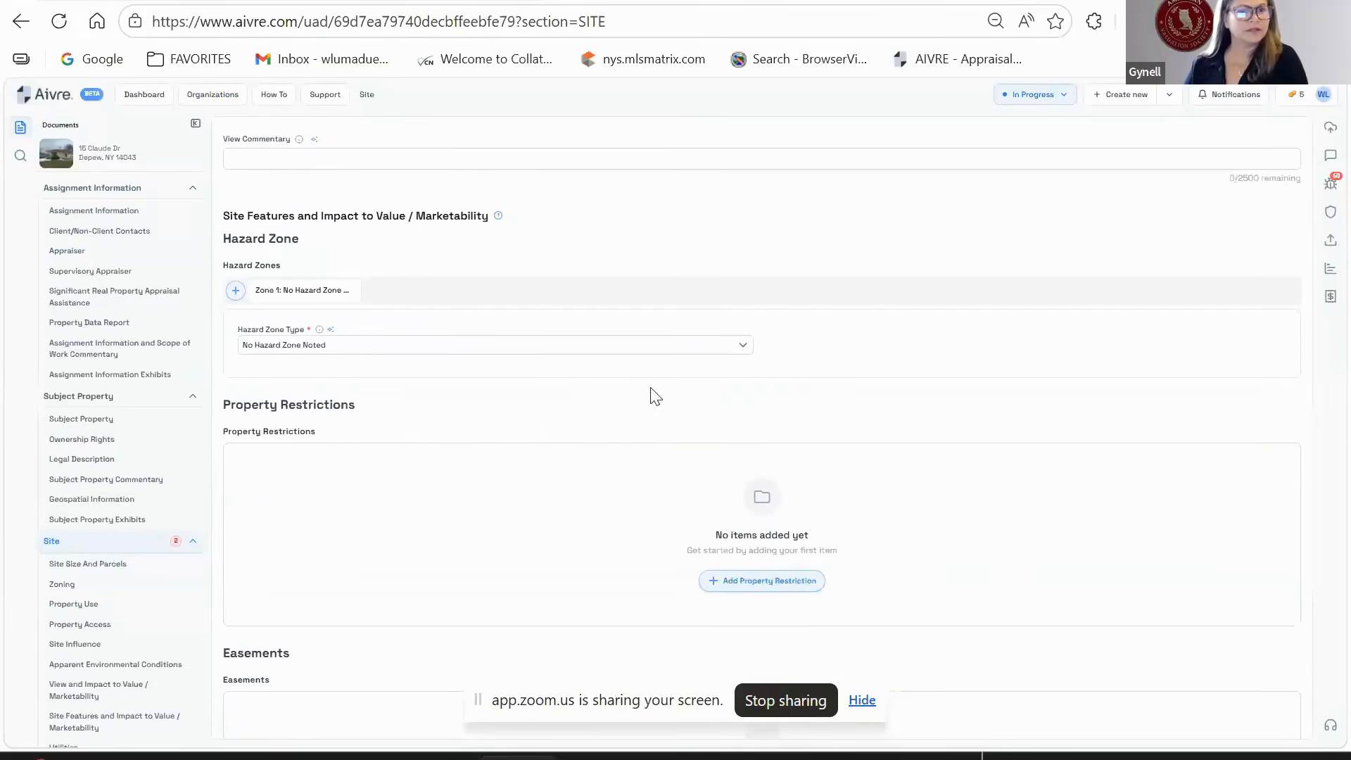
pyautogui.scroll(2, 665, 391)
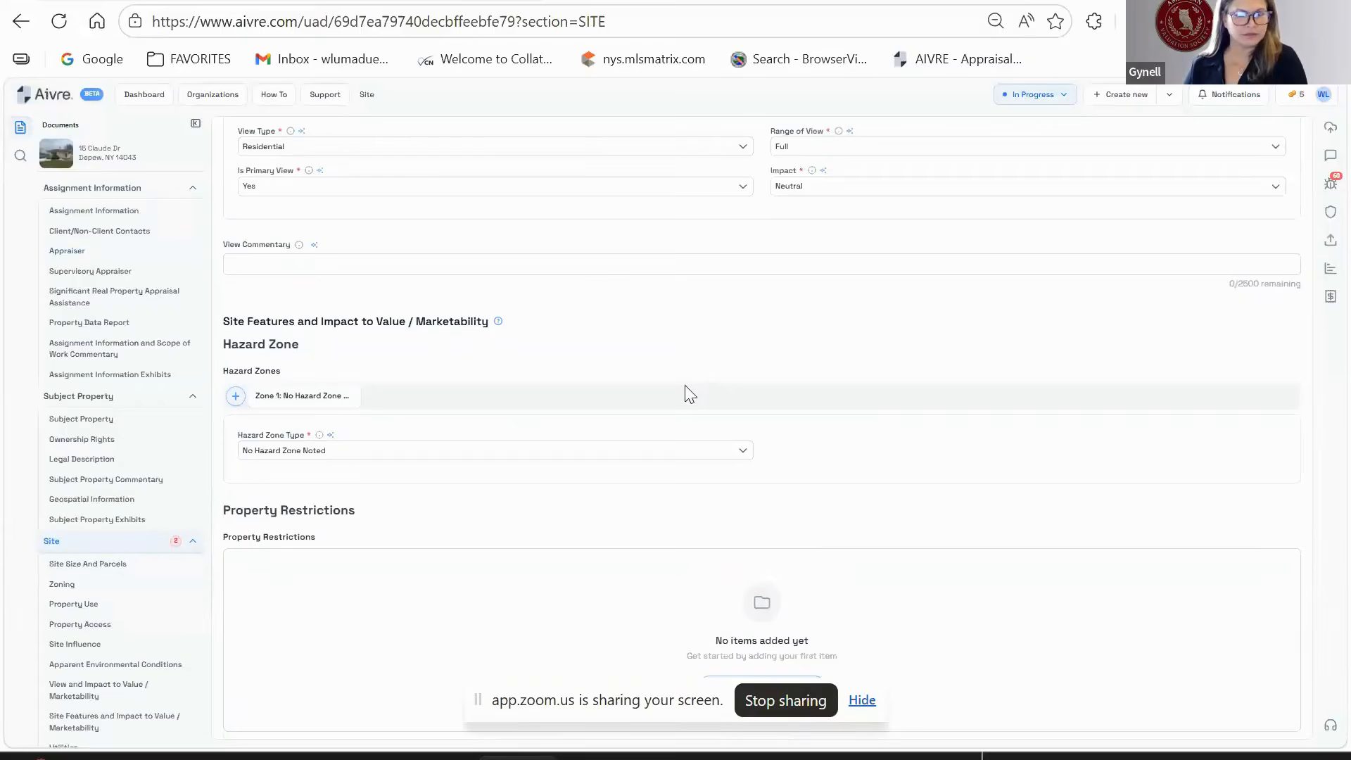
pyautogui.scroll(4, 708, 453)
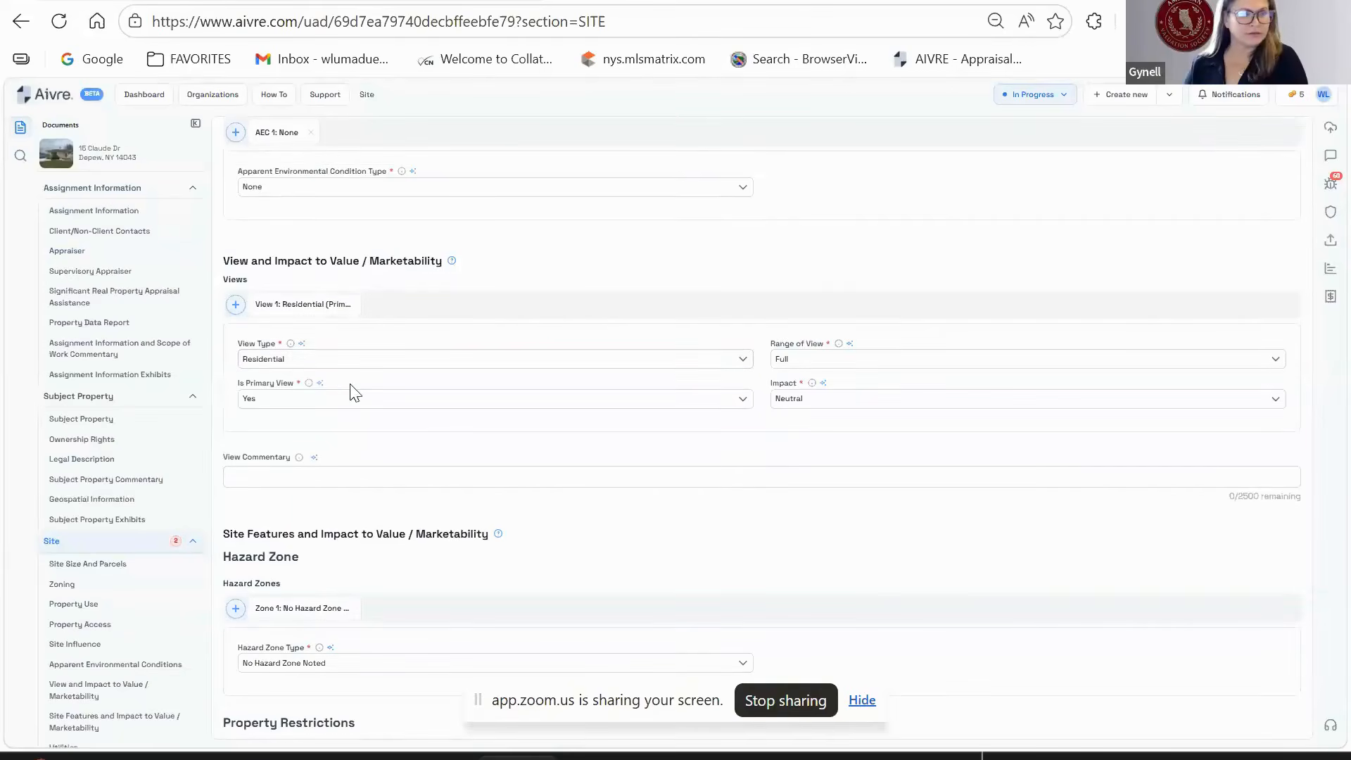
pyautogui.scroll(4, 354, 392)
pyautogui.scroll(-2, 410, 498)
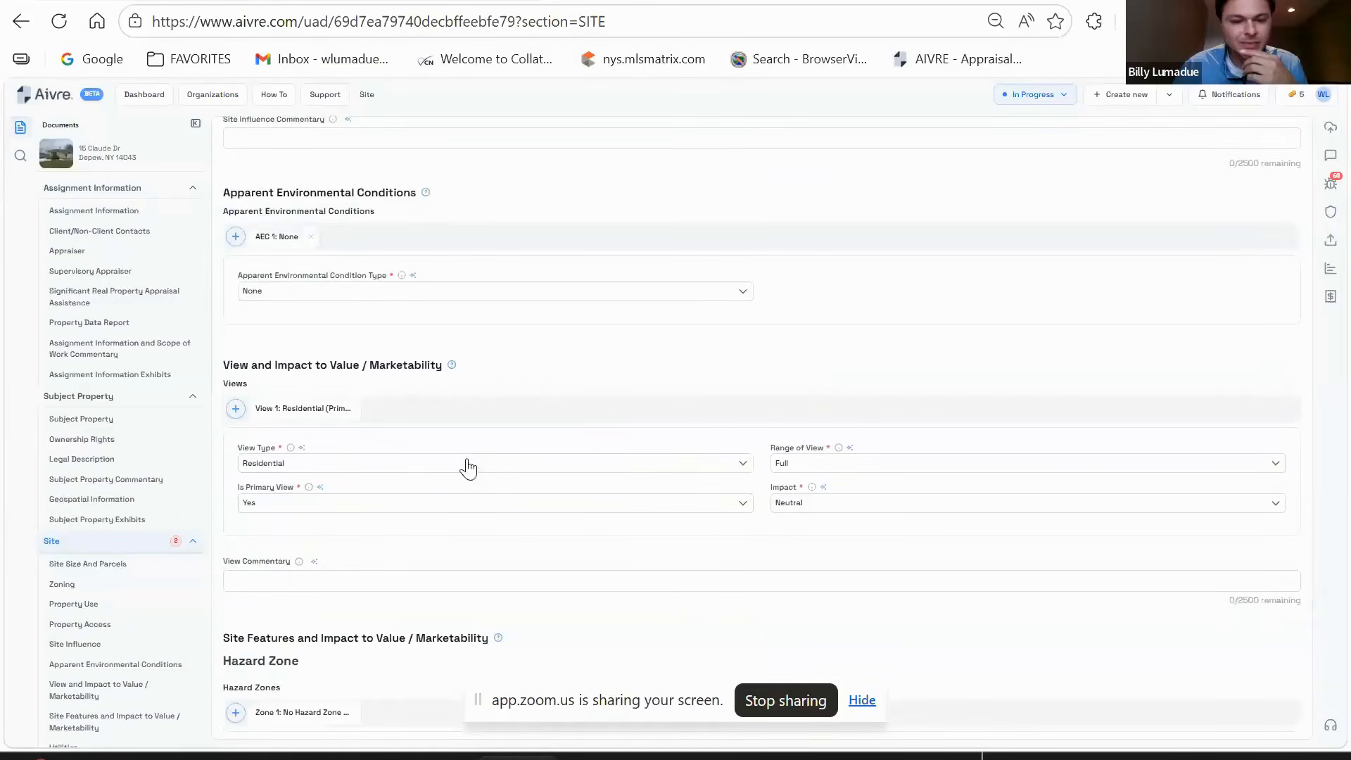
pyautogui.scroll(10, 677, 535)
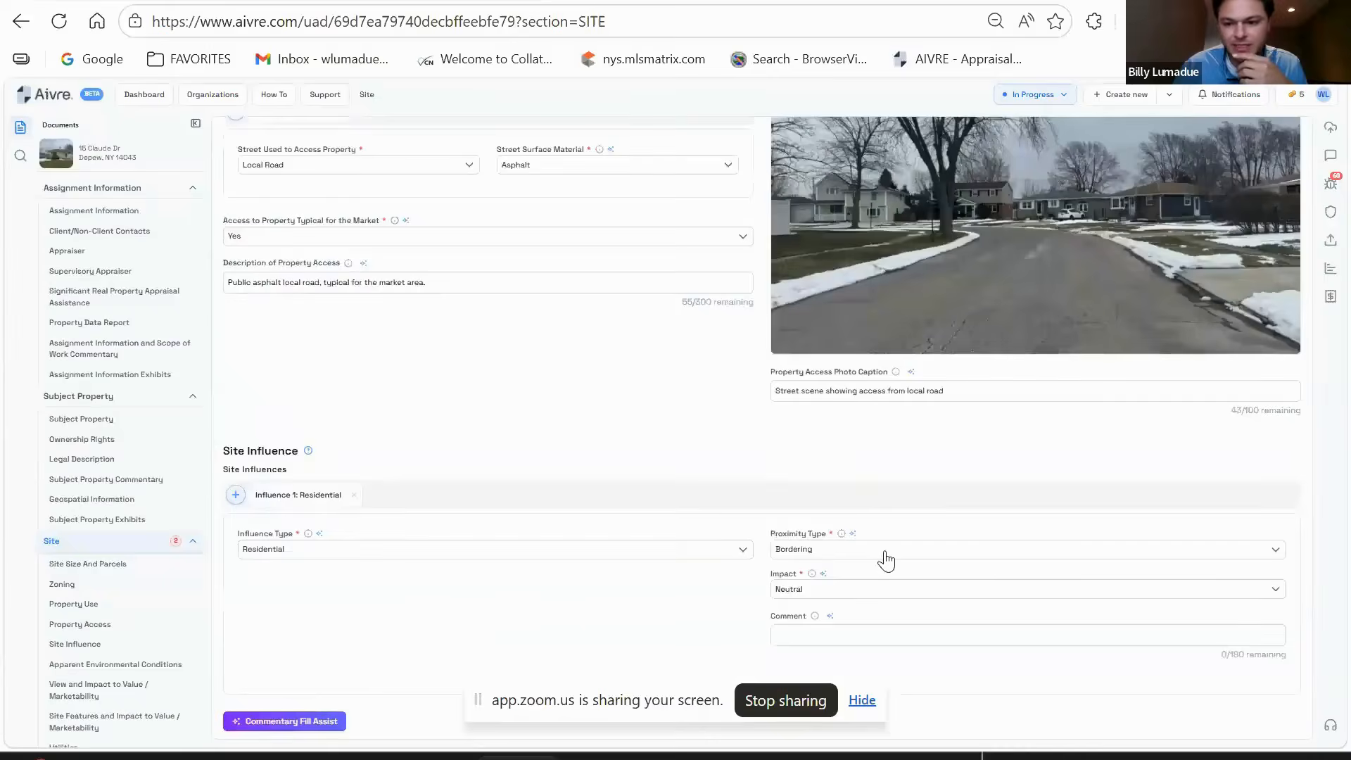
pyautogui.scroll(3, 885, 559)
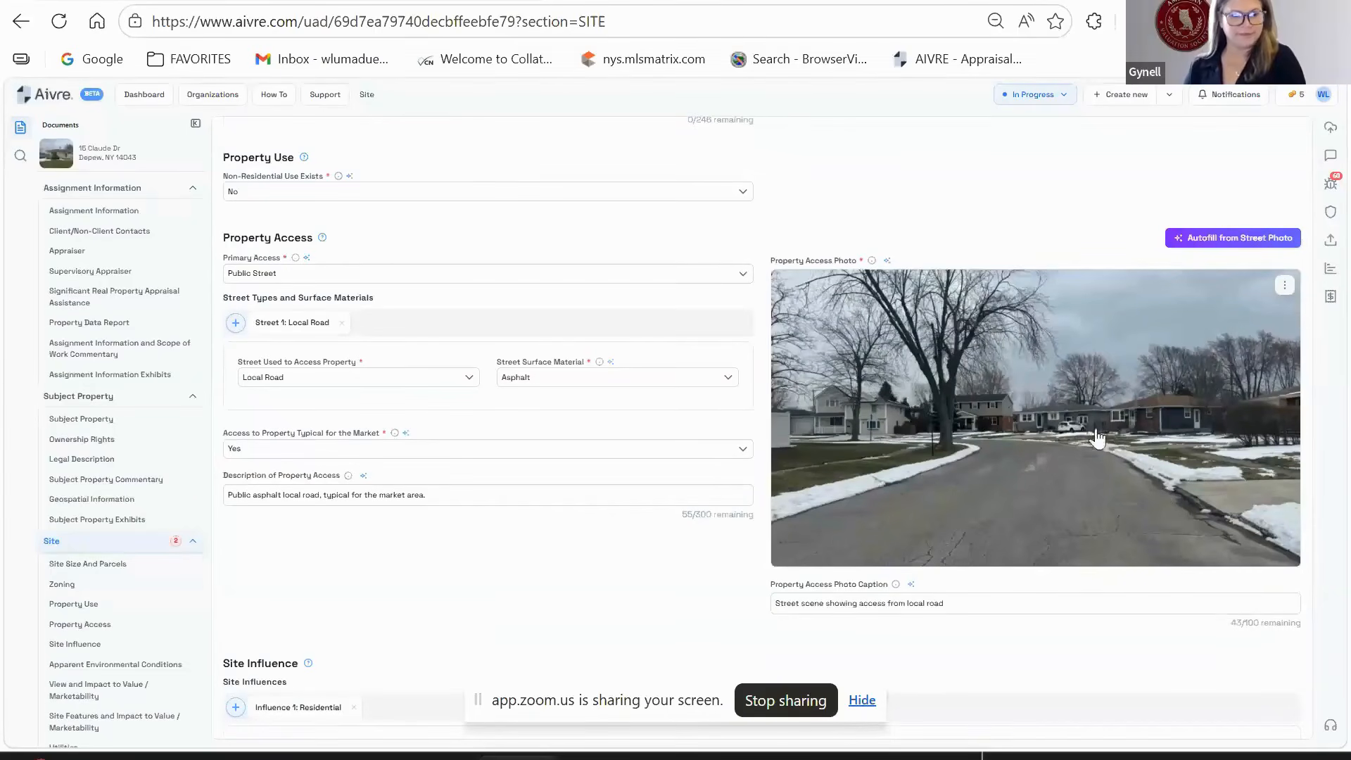
pyautogui.scroll(-8, 483, 483)
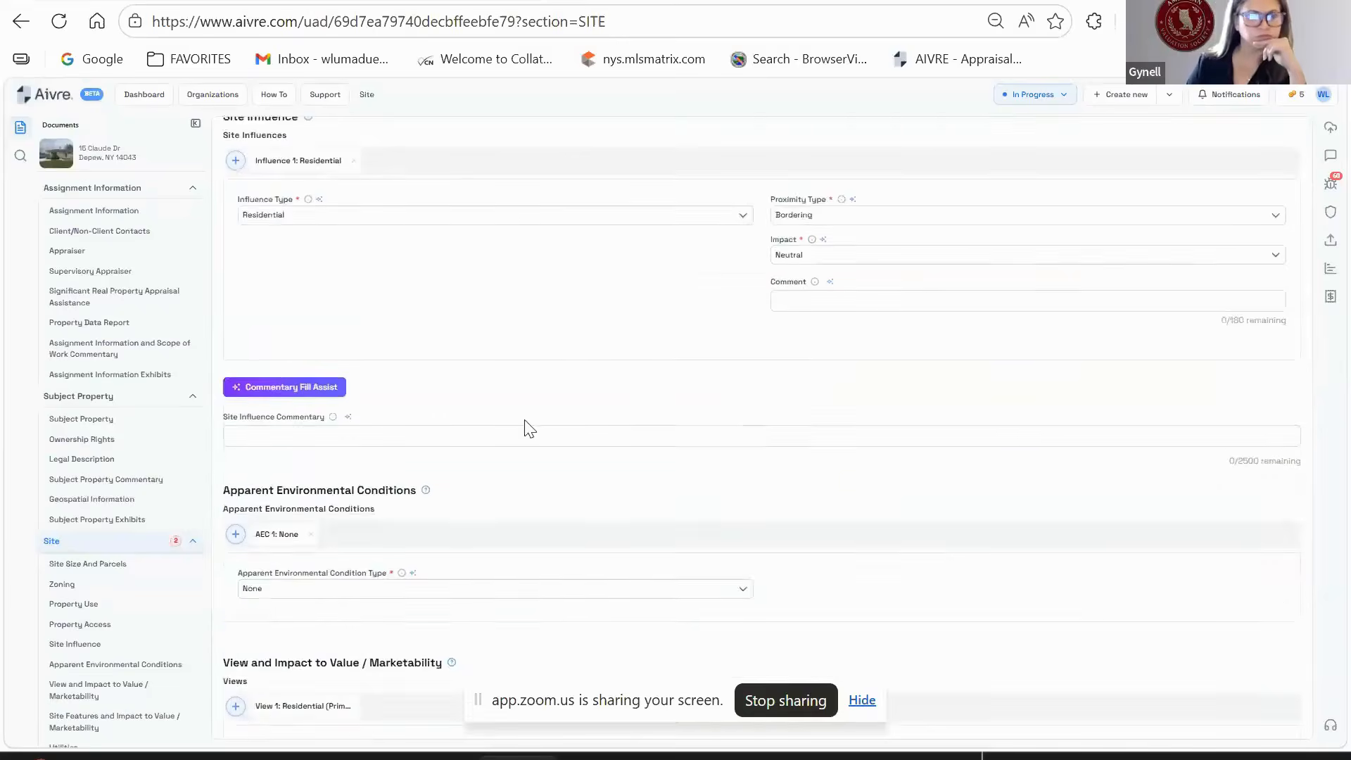
pyautogui.scroll(-4, 526, 427)
pyautogui.scroll(10, 556, 432)
pyautogui.scroll(-10, 561, 433)
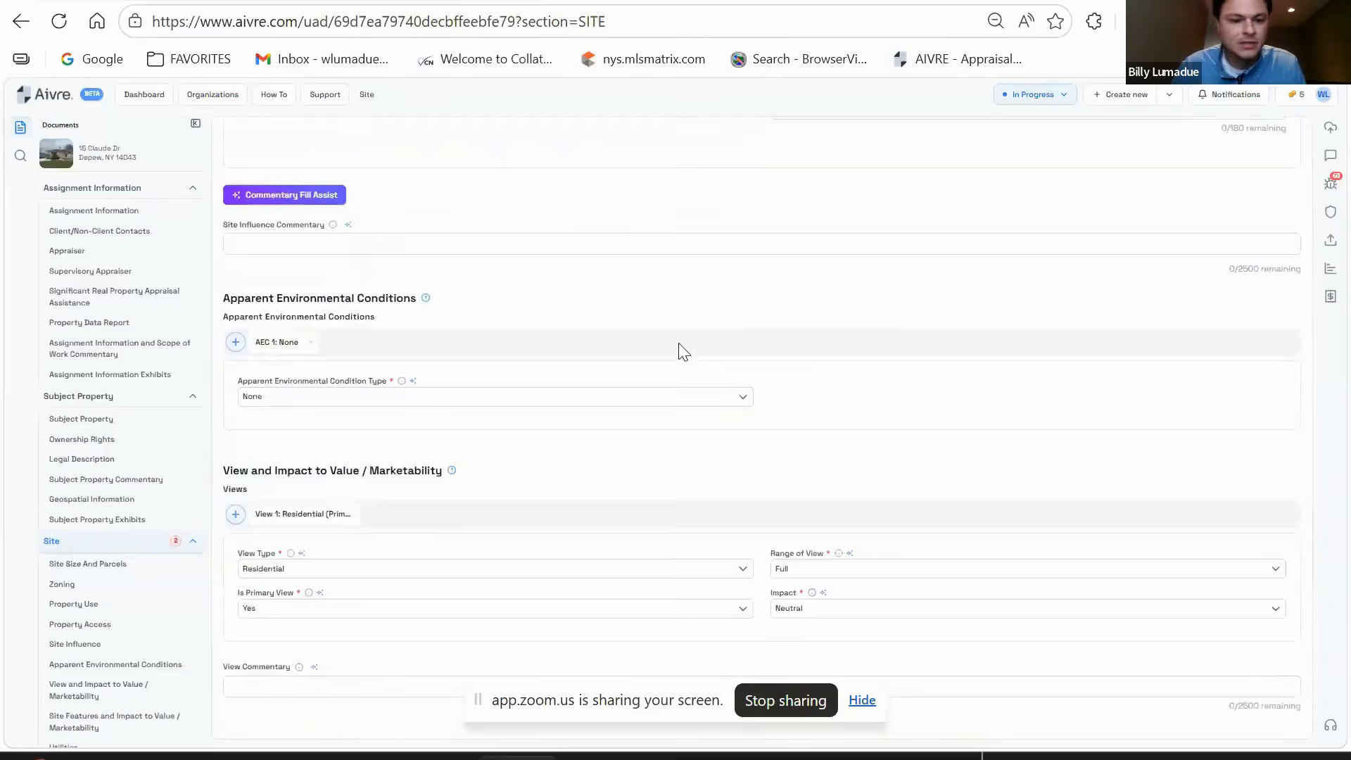
pyautogui.scroll(-3, 684, 356)
pyautogui.scroll(-1, 725, 423)
pyautogui.scroll(10, 779, 468)
pyautogui.scroll(8, 787, 476)
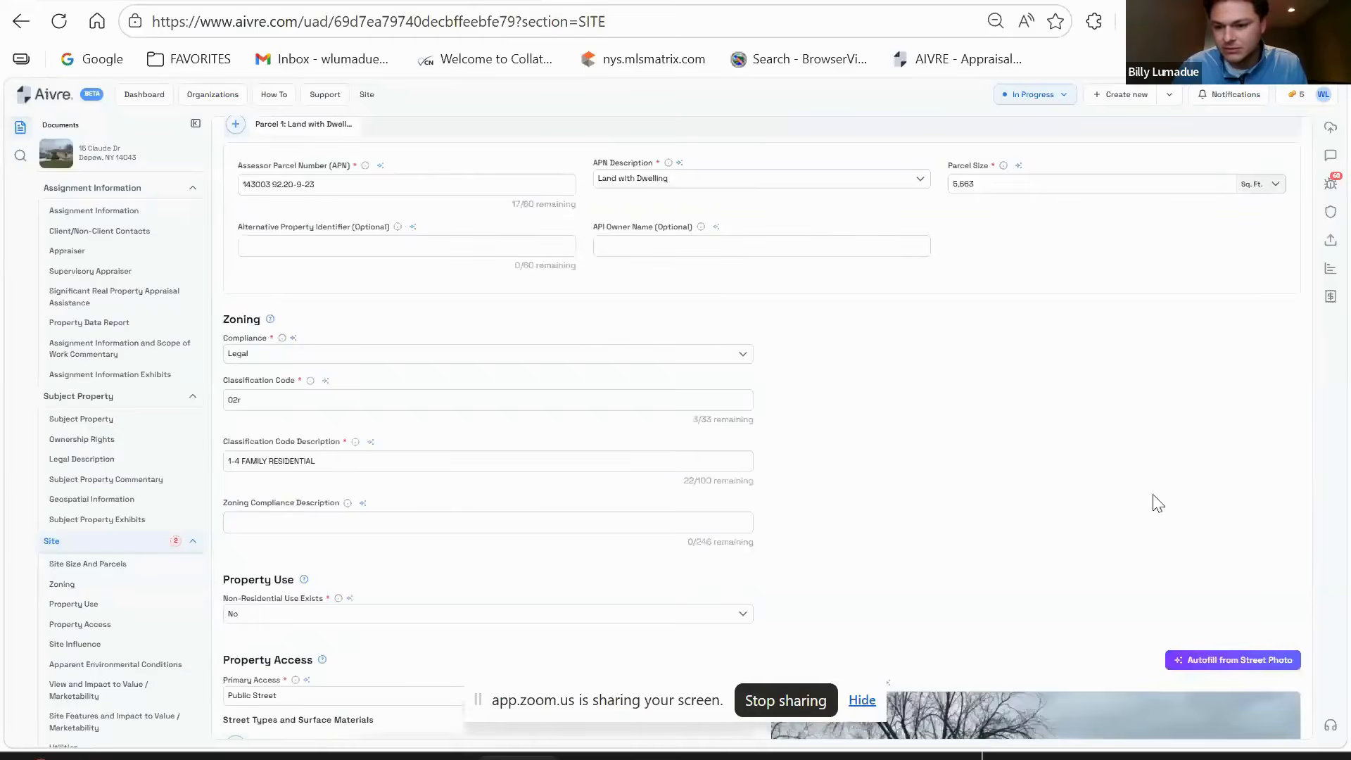
pyautogui.scroll(-6, 1155, 504)
pyautogui.scroll(-1, 553, 450)
pyautogui.scroll(-10, 553, 450)
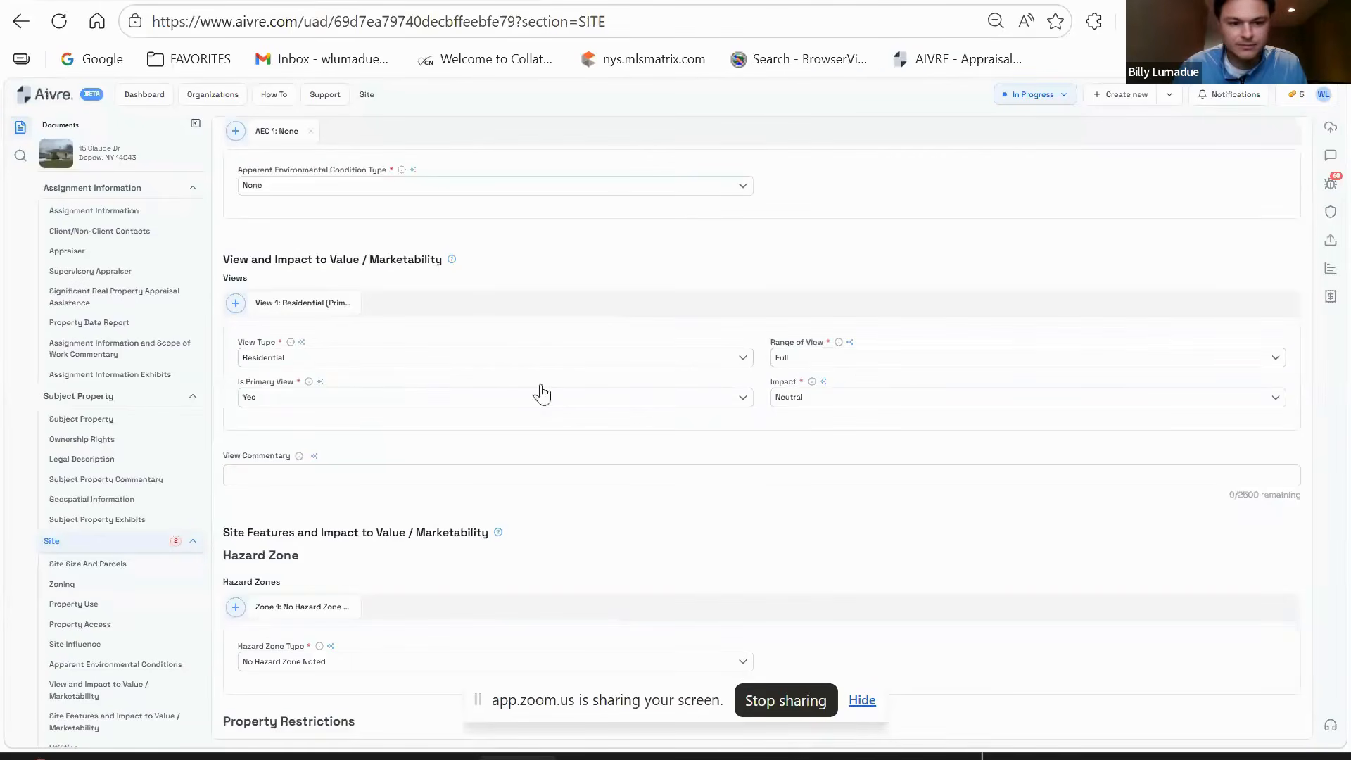
# - Set Electricity ownership to Public and start its comment
pyautogui.scroll(-6, 582, 296)
pyautogui.scroll(-11, 572, 266)
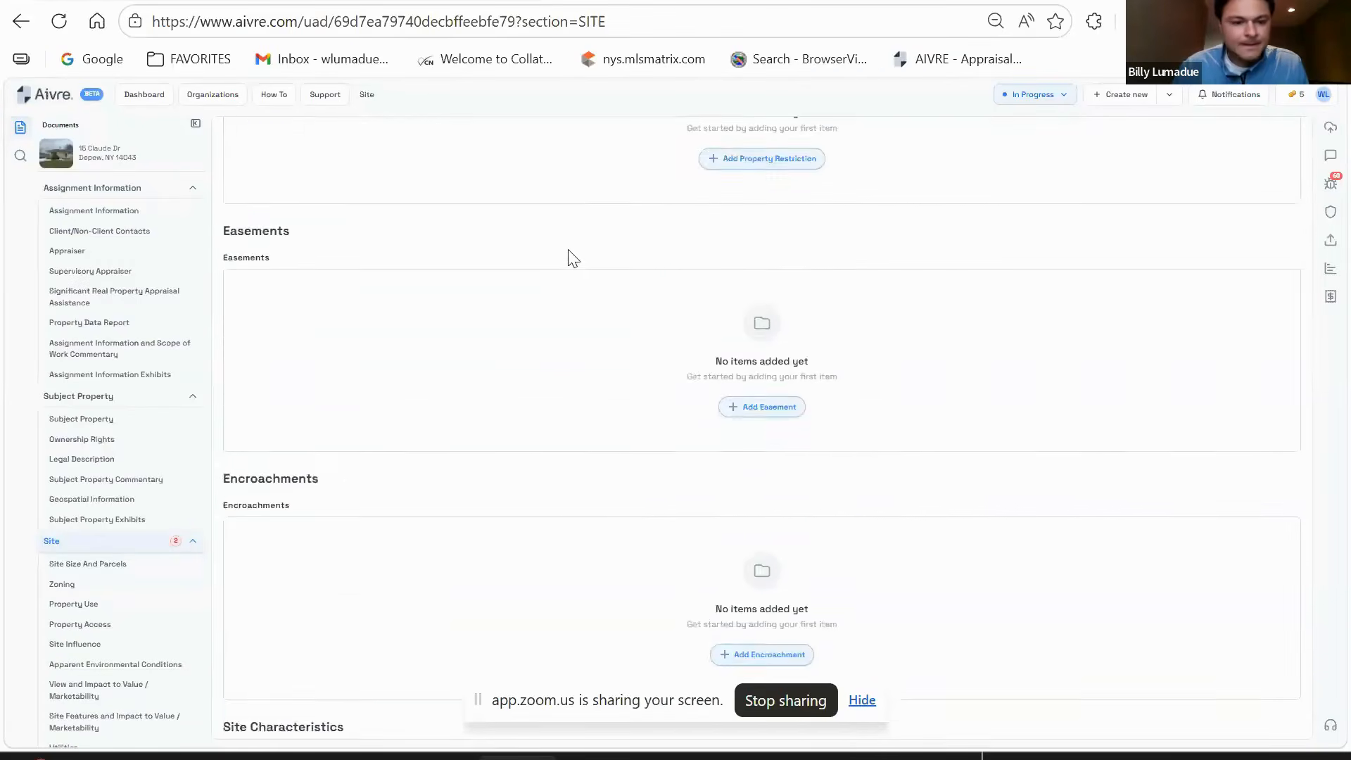
pyautogui.scroll(-3, 589, 266)
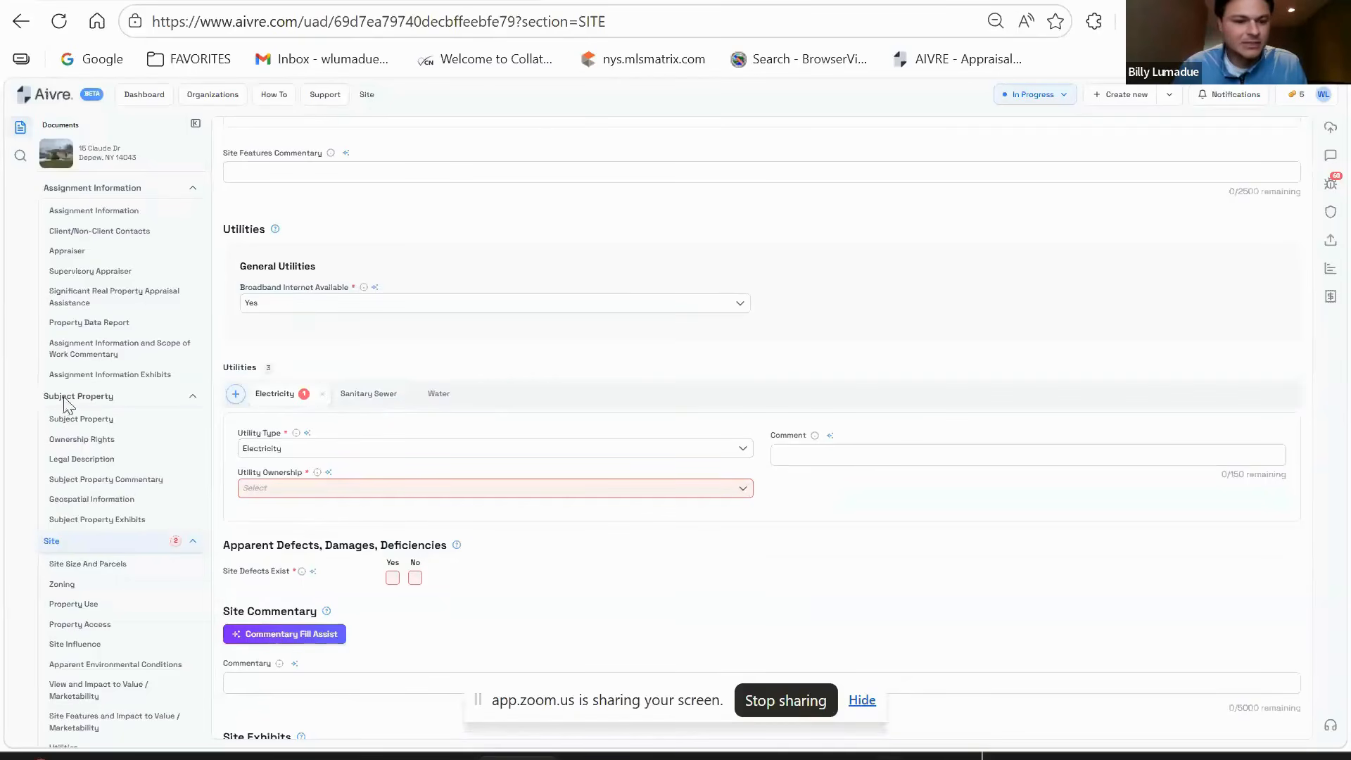
pyautogui.click(389, 492)
pyautogui.click(333, 521)
pyautogui.click(877, 454)
pyautogui.write('ON AND OPERATIONAL')
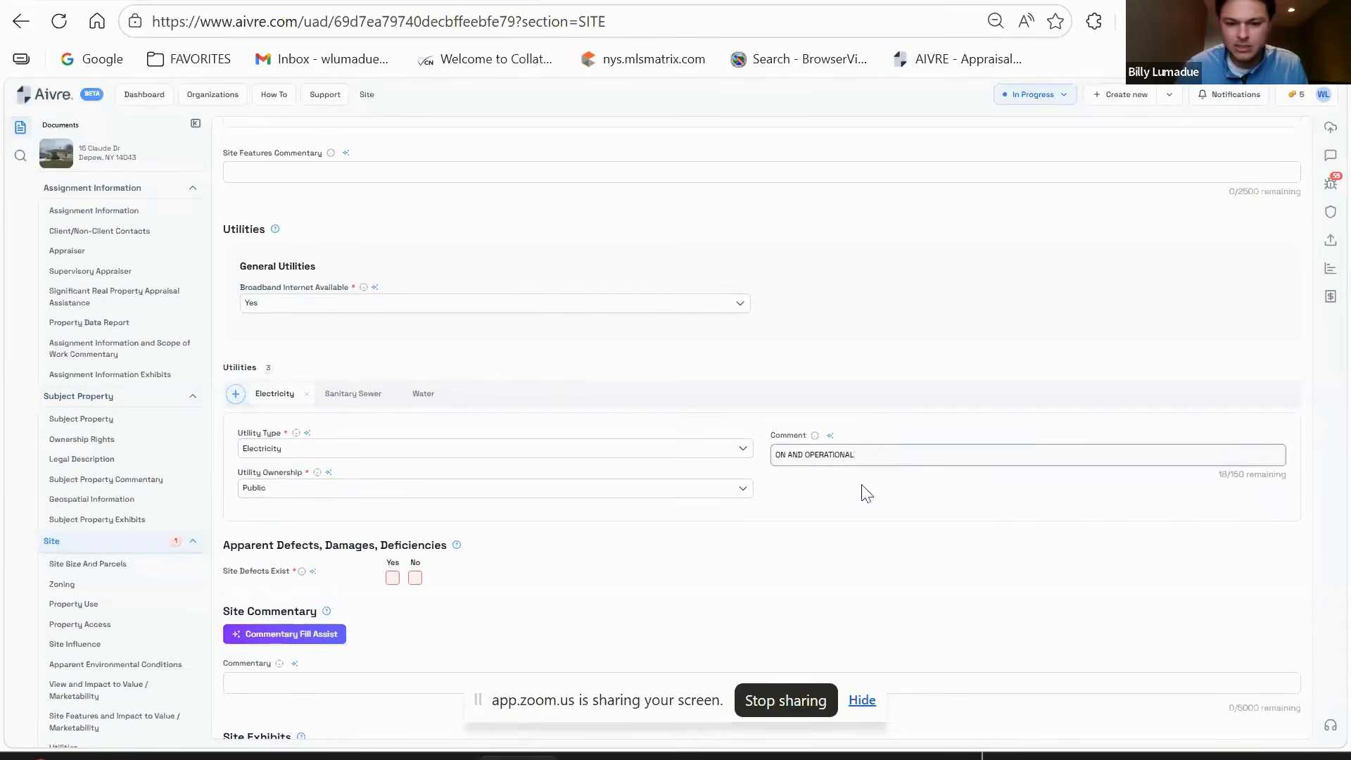
# - Give Sanitary Sewer and Water the comment 'ON AND OPERATIONAL'
pyautogui.click(352, 399)
pyautogui.click(826, 453)
pyautogui.write('ON AND OPERATI')
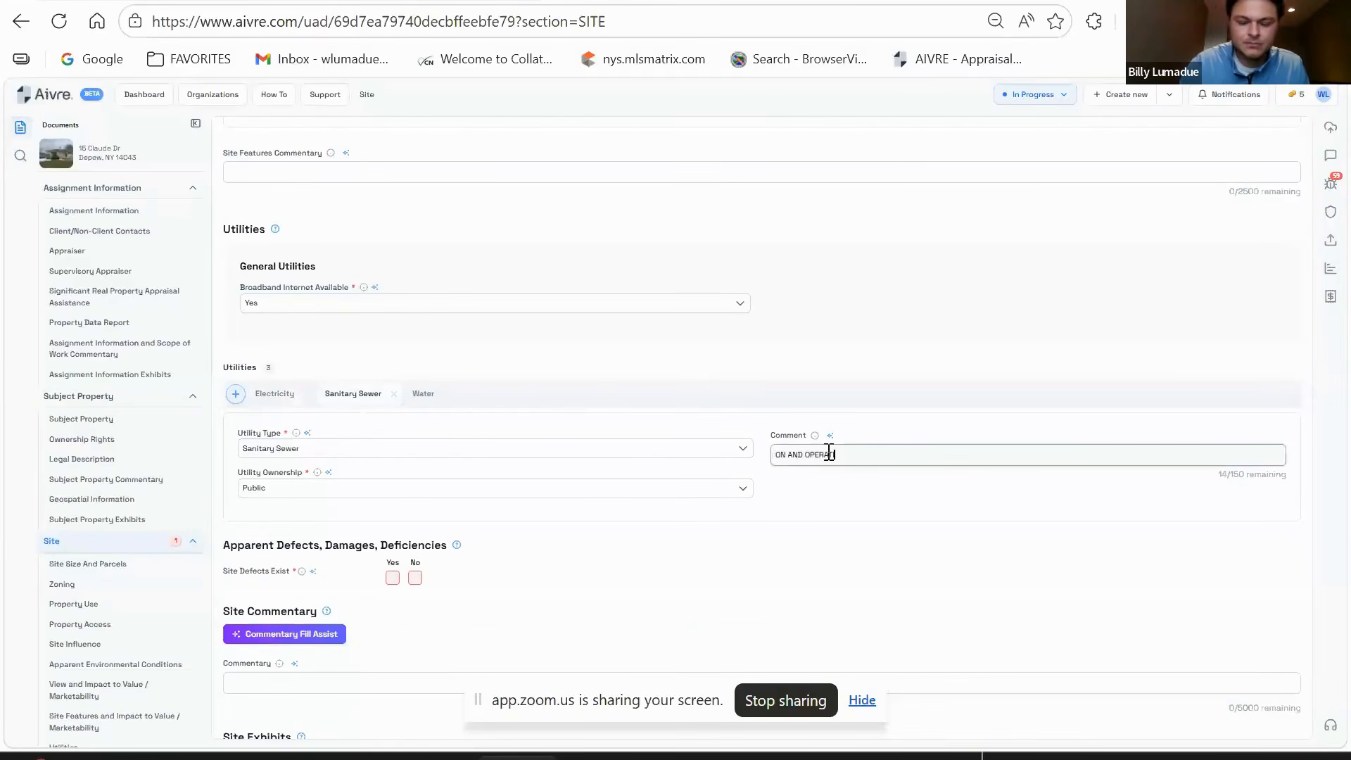
pyautogui.tripleClick(832, 456)
pyautogui.hotkey('ctrl', 'c')
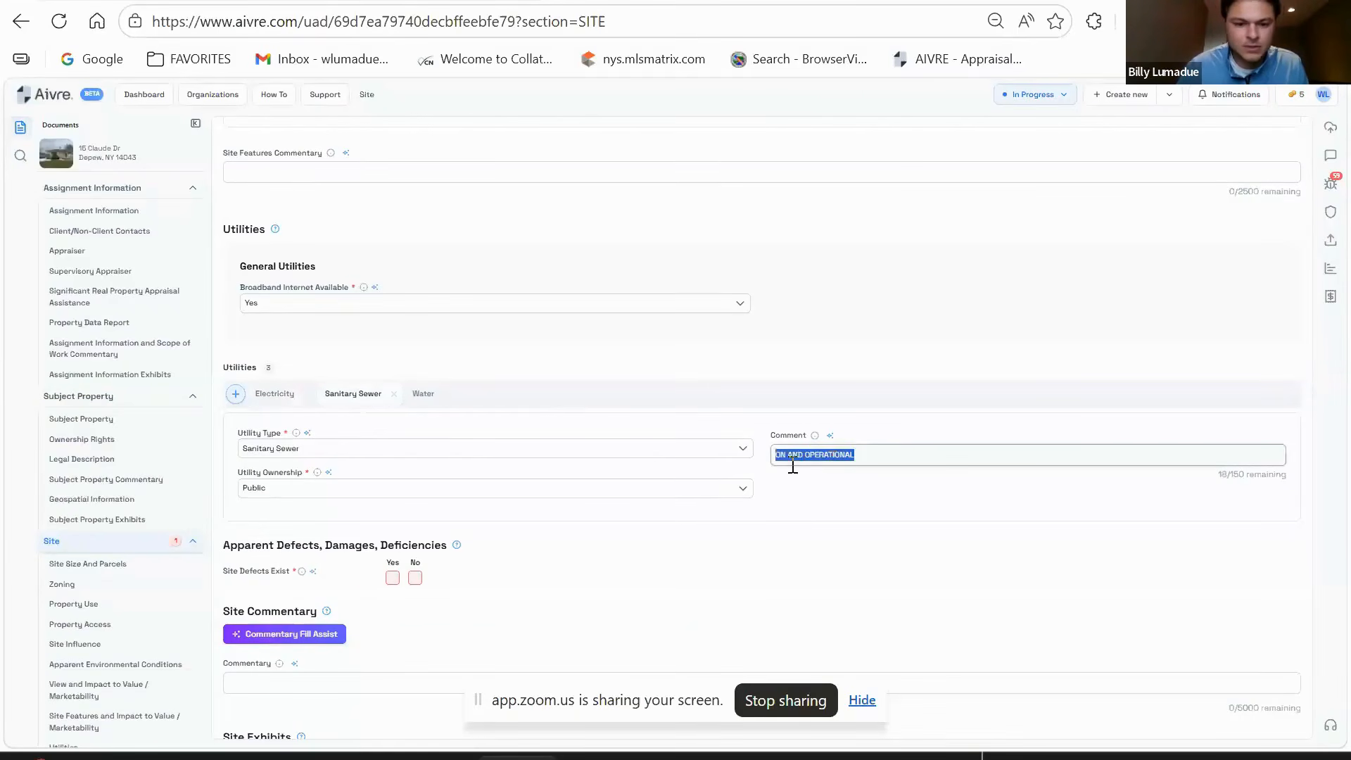
pyautogui.click(423, 393)
pyautogui.click(880, 455)
pyautogui.hotkey('ctrl', 'v')
# - Add a Gas utility with Public ownership and the comment 'ON AND OPERATIONAL'
pyautogui.click(235, 394)
pyautogui.click(377, 451)
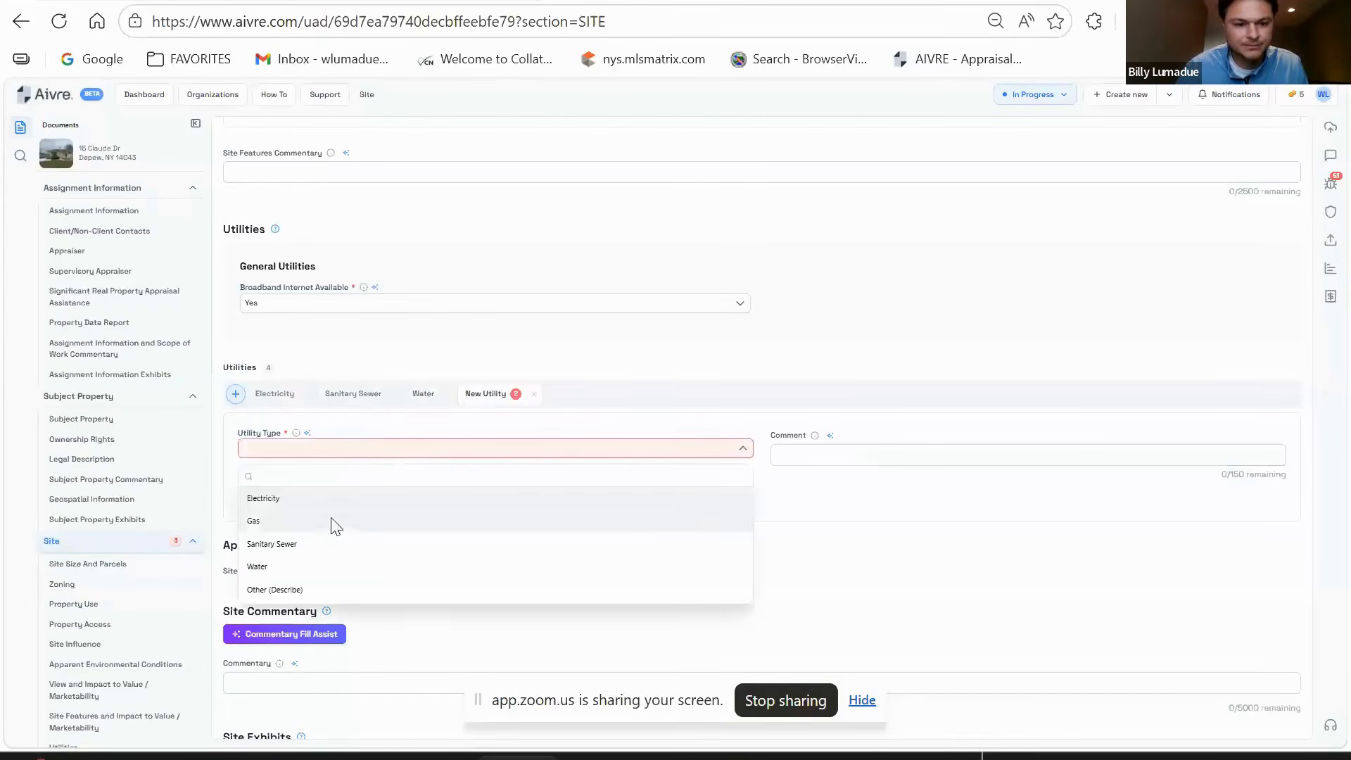
pyautogui.click(329, 521)
pyautogui.click(410, 490)
pyautogui.click(306, 521)
pyautogui.click(873, 455)
pyautogui.hotkey('ctrl', 'v')
# - Answer No to Site Defects
pyautogui.scroll(-2, 877, 512)
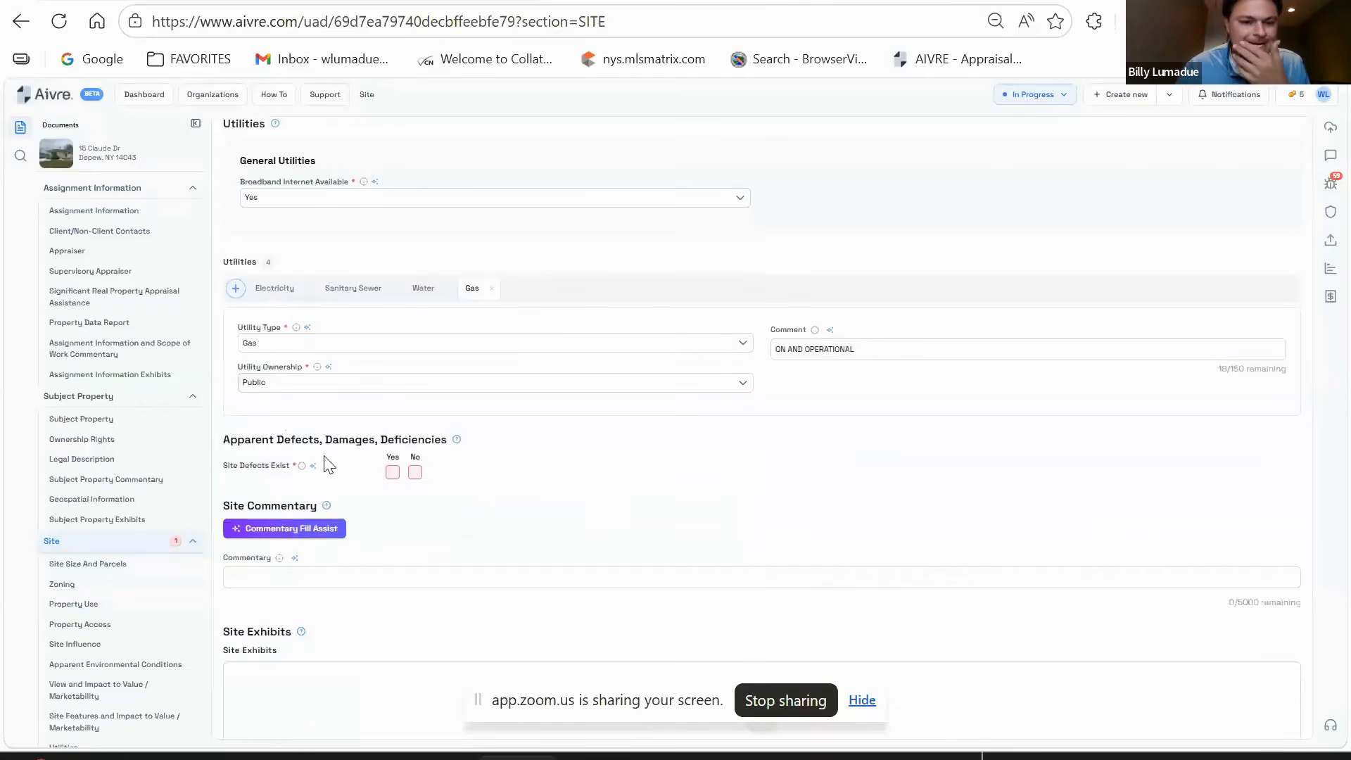
pyautogui.click(415, 472)
pyautogui.scroll(-3, 723, 274)
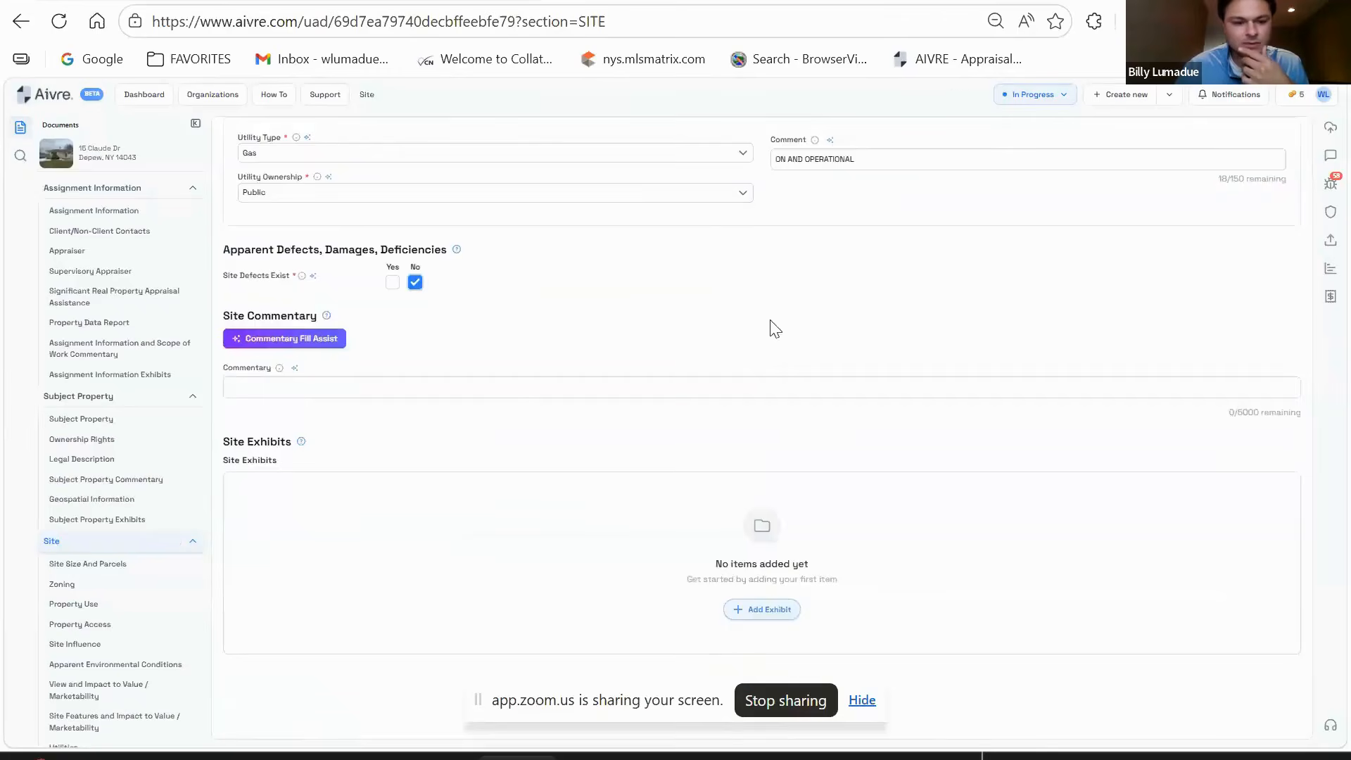
pyautogui.scroll(15, 793, 431)
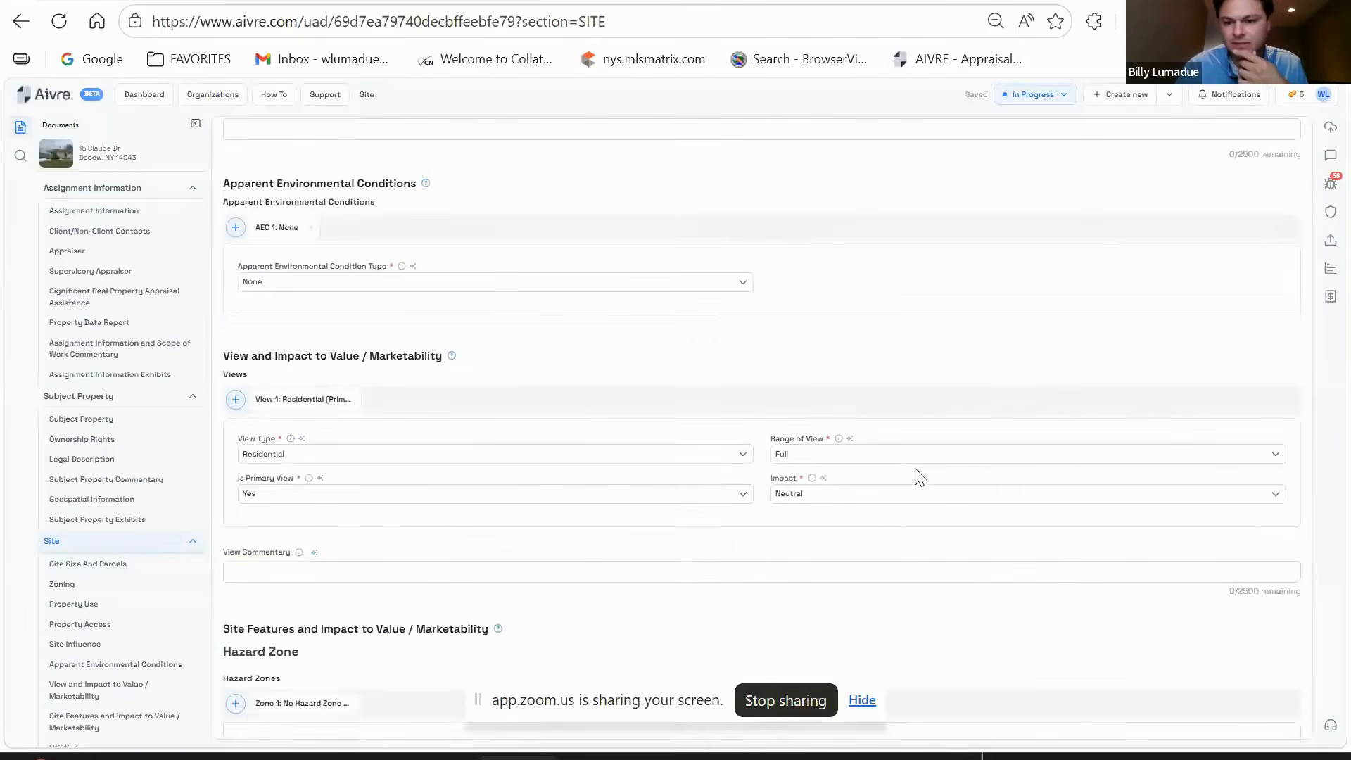
pyautogui.scroll(20, 918, 477)
pyautogui.scroll(-20, 588, 429)
pyautogui.scroll(-2, 169, 514)
pyautogui.scroll(-3, 157, 496)
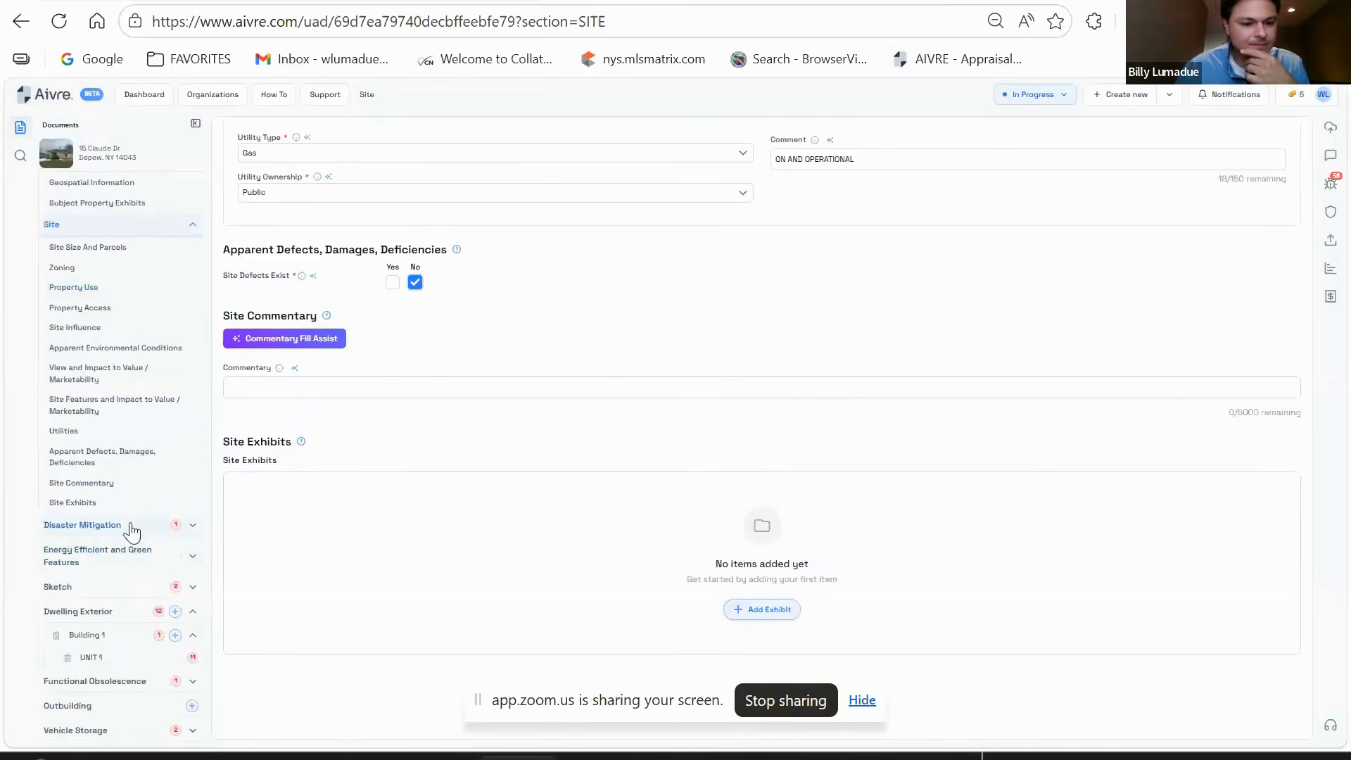
# - In Disaster Mitigation, ask the Ava AI assistant what the Mitigation Feature field covers
pyautogui.click(131, 527)
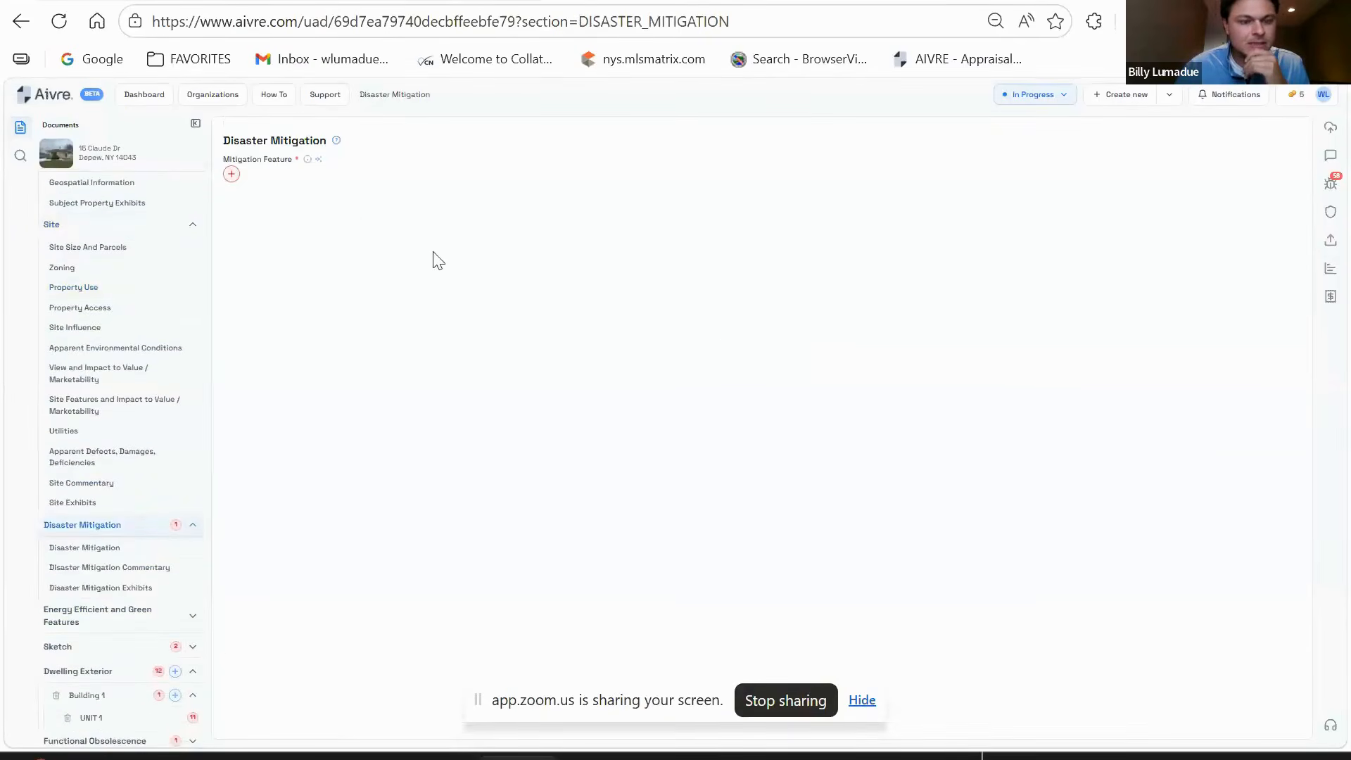
pyautogui.click(318, 159)
pyautogui.click(1287, 723)
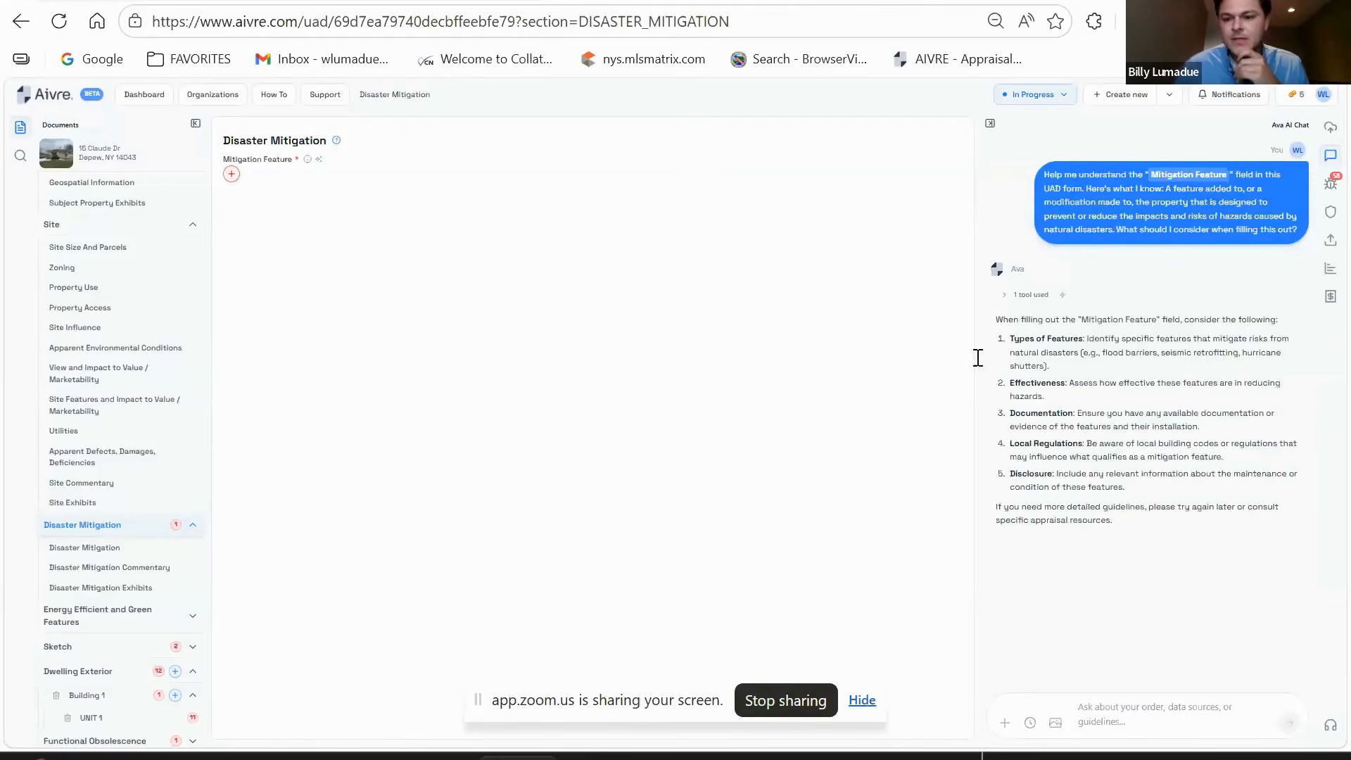
# - Set the Mitigation Feature to None
pyautogui.click(232, 175)
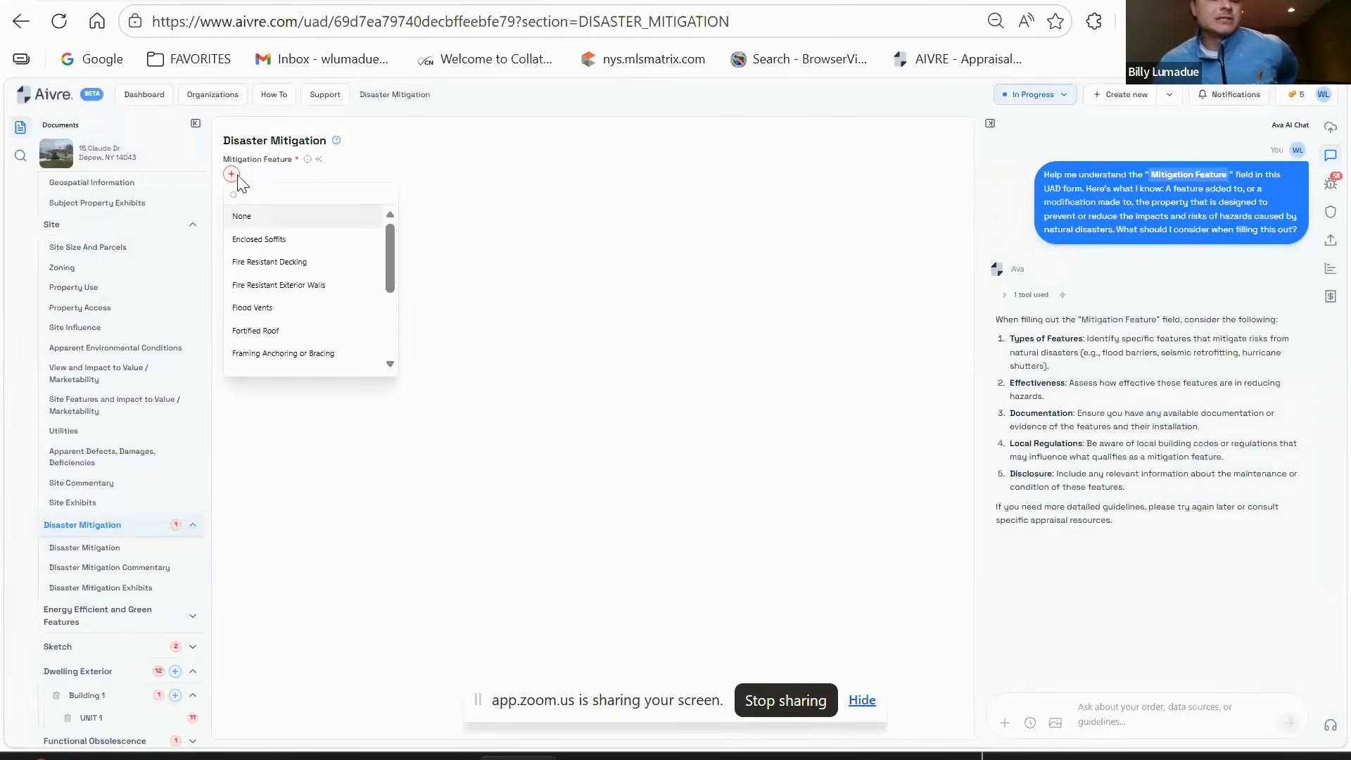
pyautogui.click(339, 223)
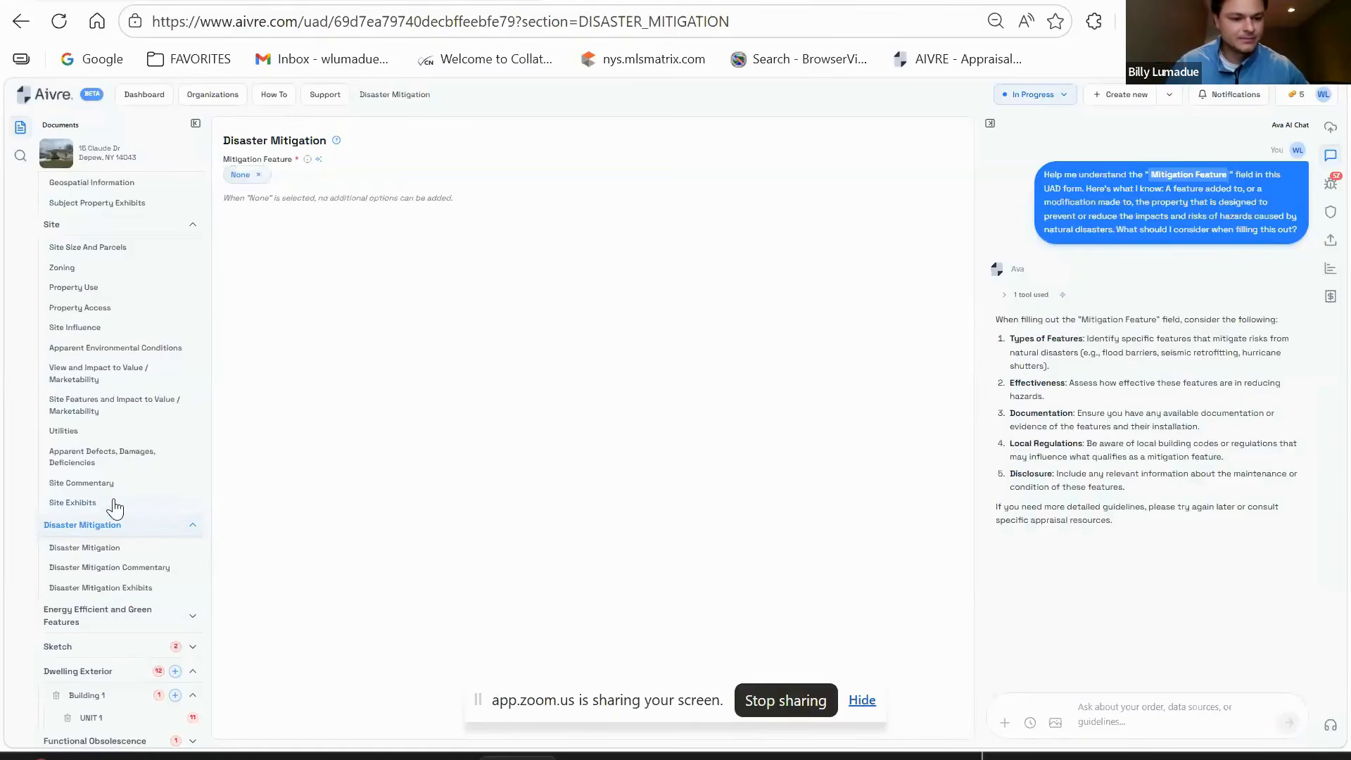
pyautogui.scroll(-2, 116, 508)
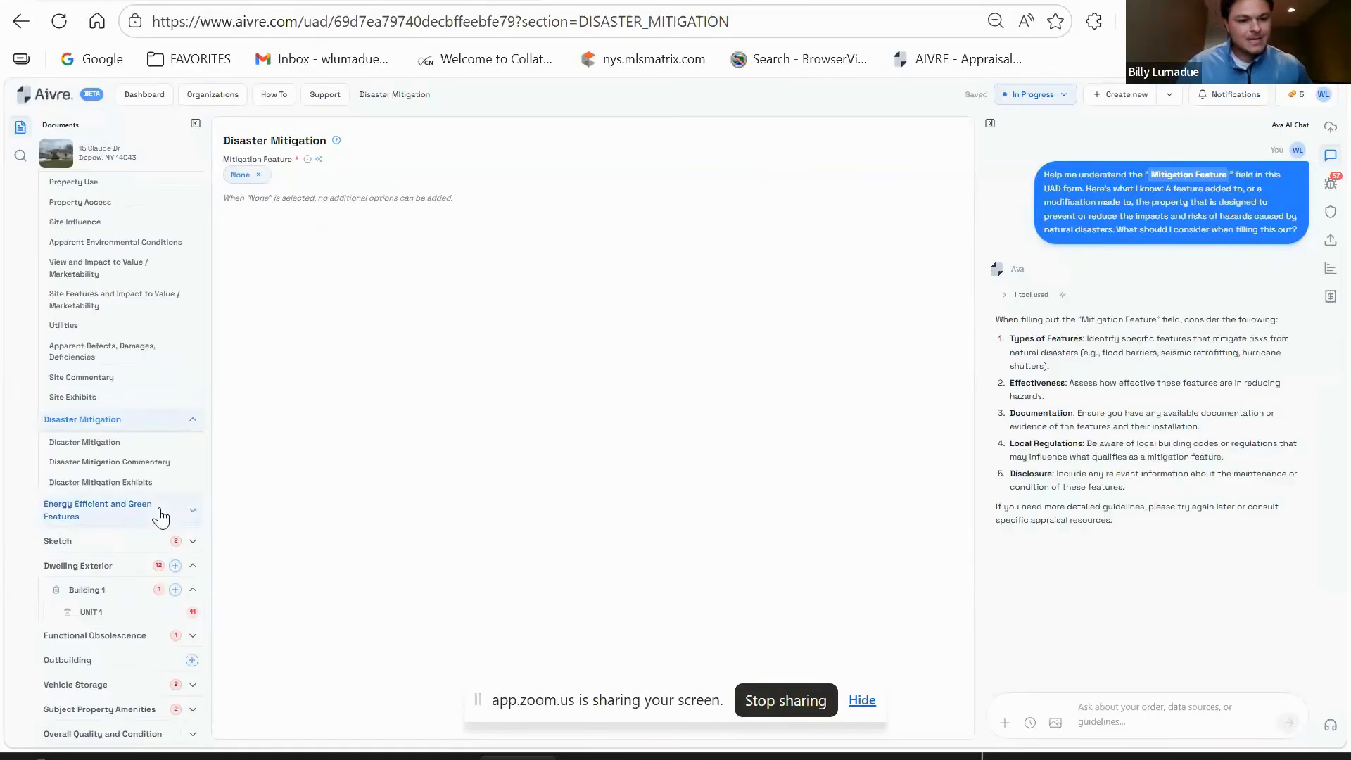
# - In Energy Efficient and Green Features, leave renewable energy components and building certifications at No
pyautogui.click(161, 518)
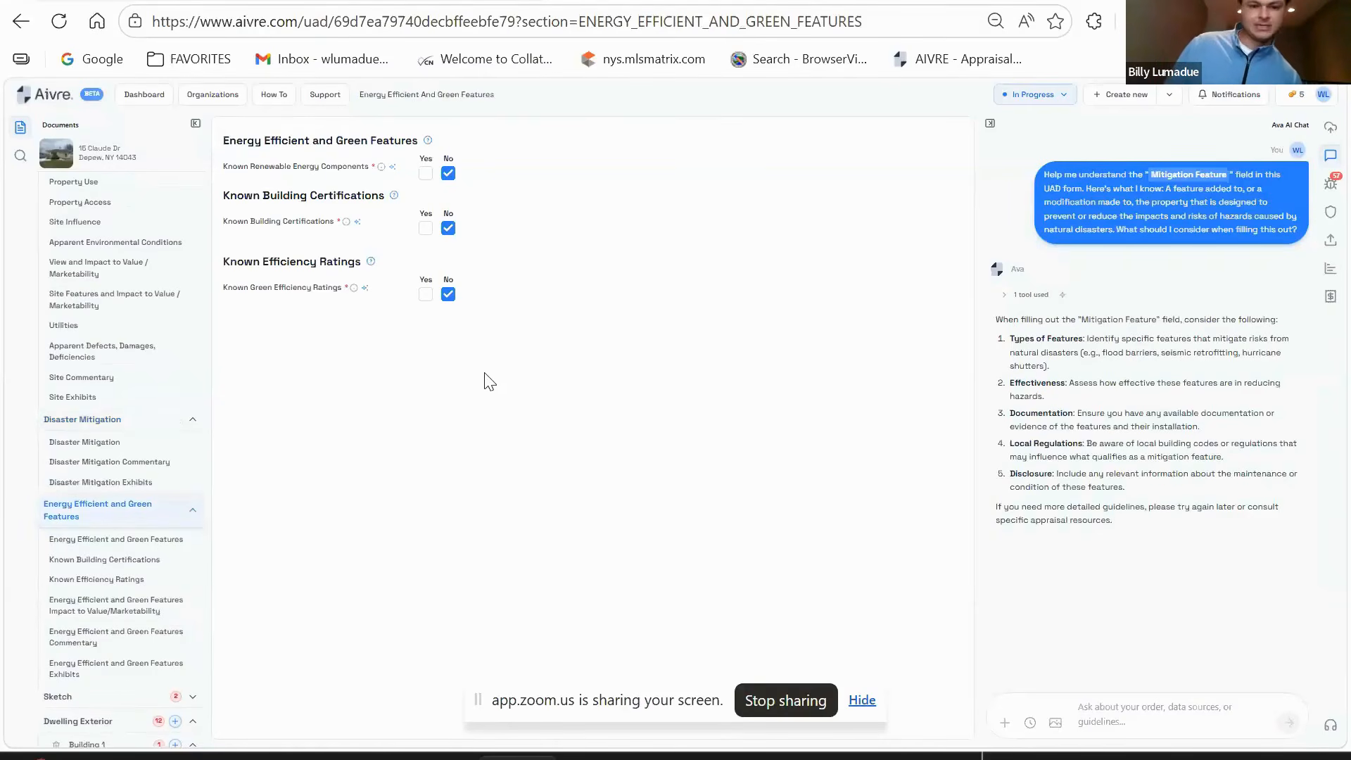
pyautogui.click(426, 173)
pyautogui.click(448, 173)
pyautogui.click(426, 230)
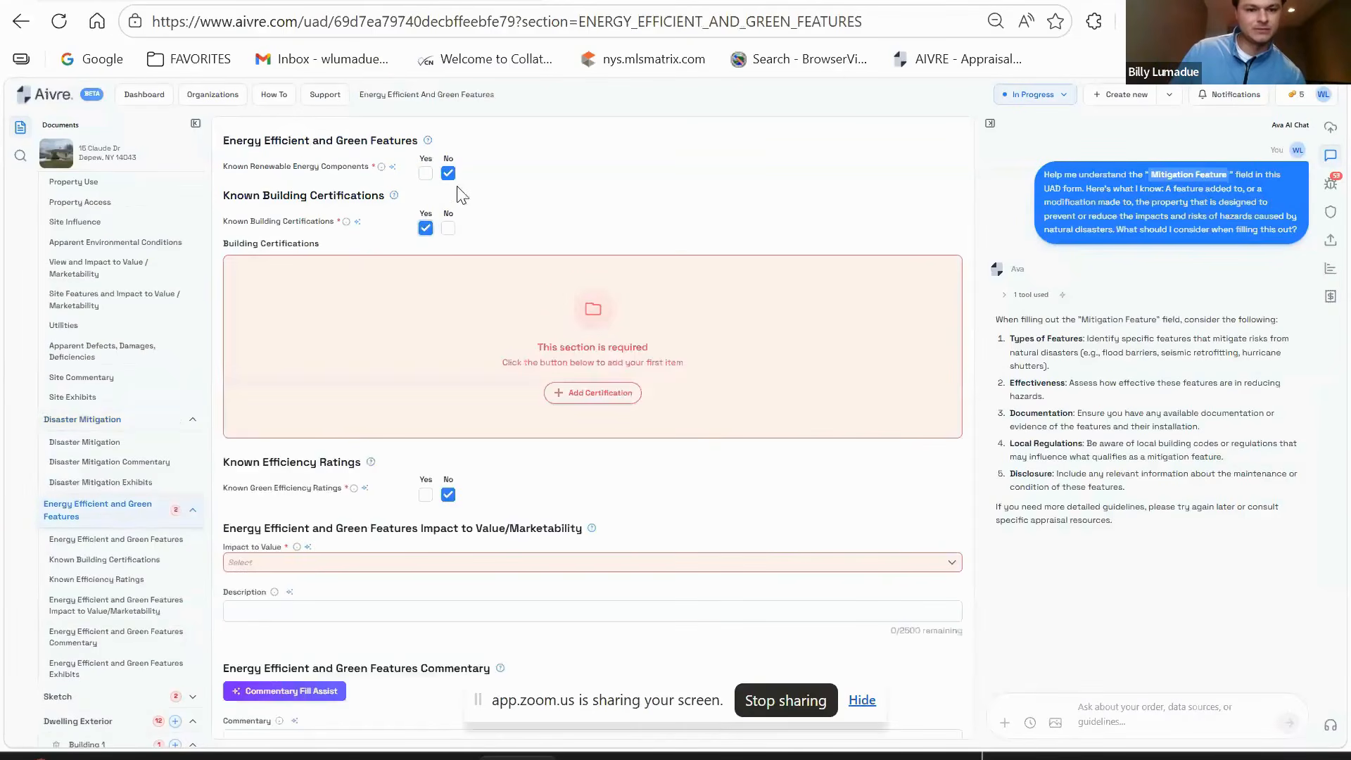
pyautogui.click(450, 221)
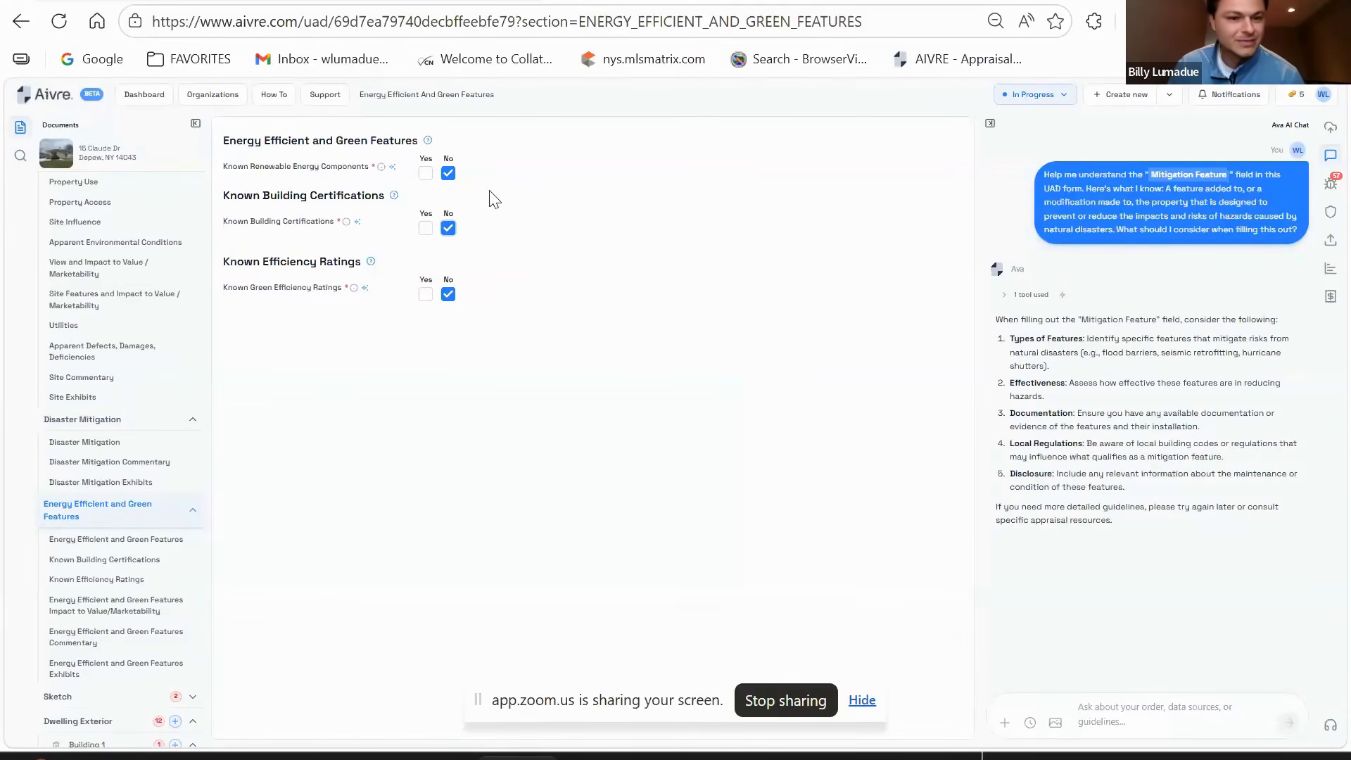
# - Open the Sketch section from the lower part of the section navigator
pyautogui.scroll(-3, 157, 446)
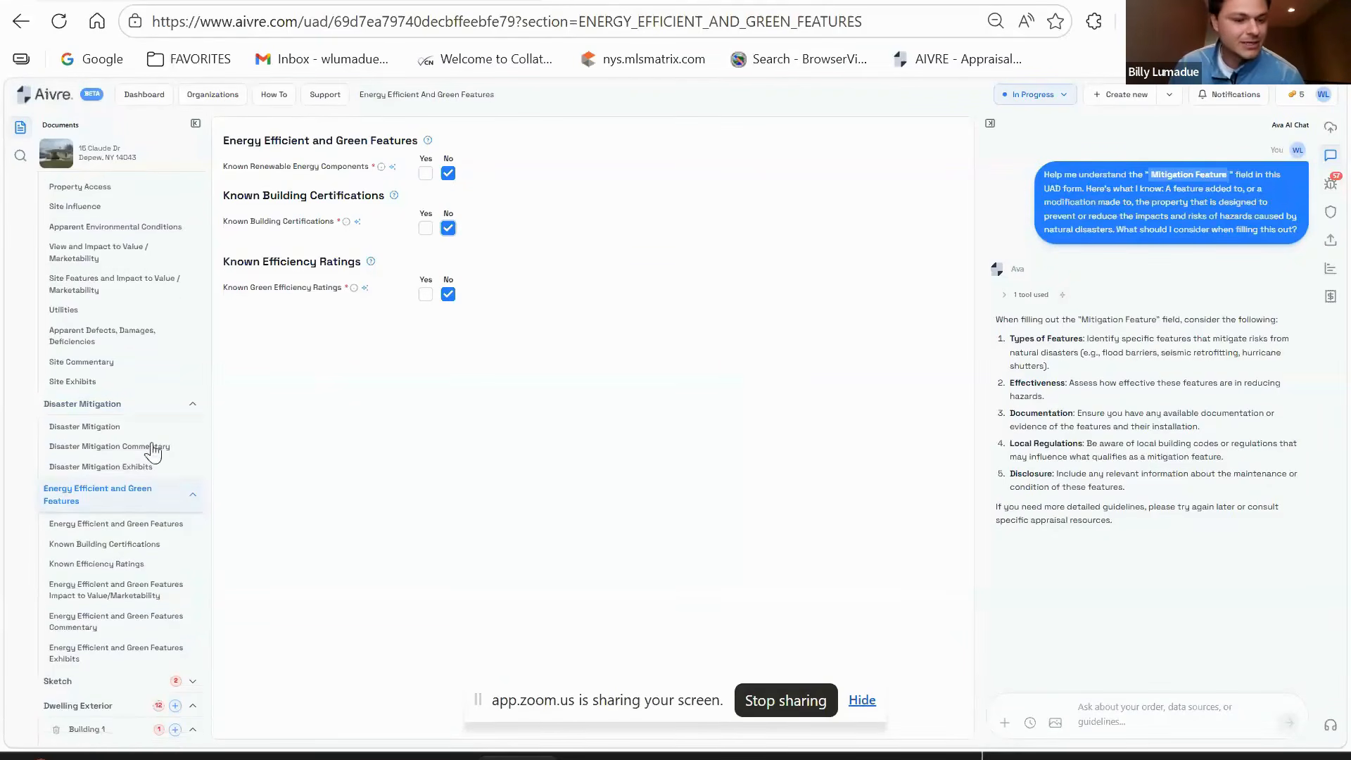
pyautogui.scroll(-3, 157, 431)
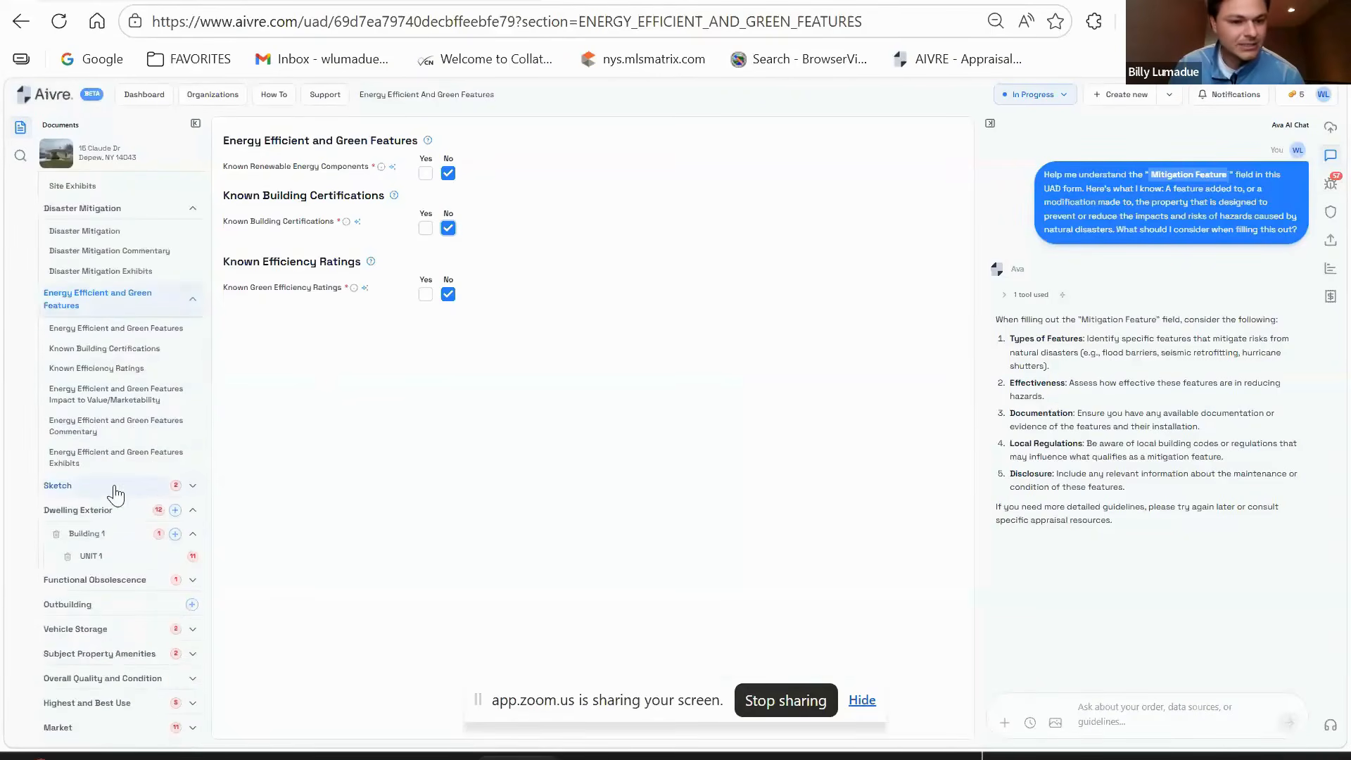
pyautogui.click(112, 487)
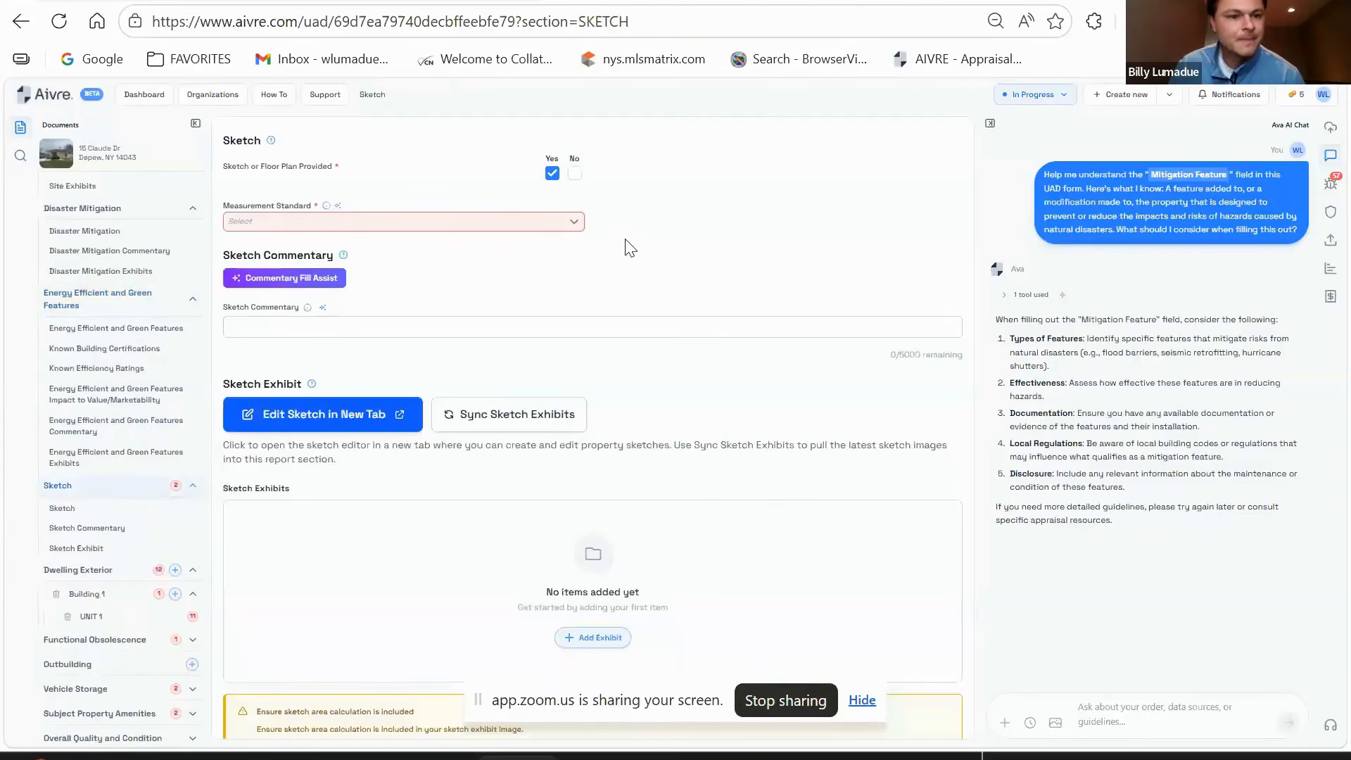
# - Dismiss the Measurement Standard choices, return to Energy Efficient exhibits, and collapse the Ava AI Chat panel
pyautogui.click(414, 224)
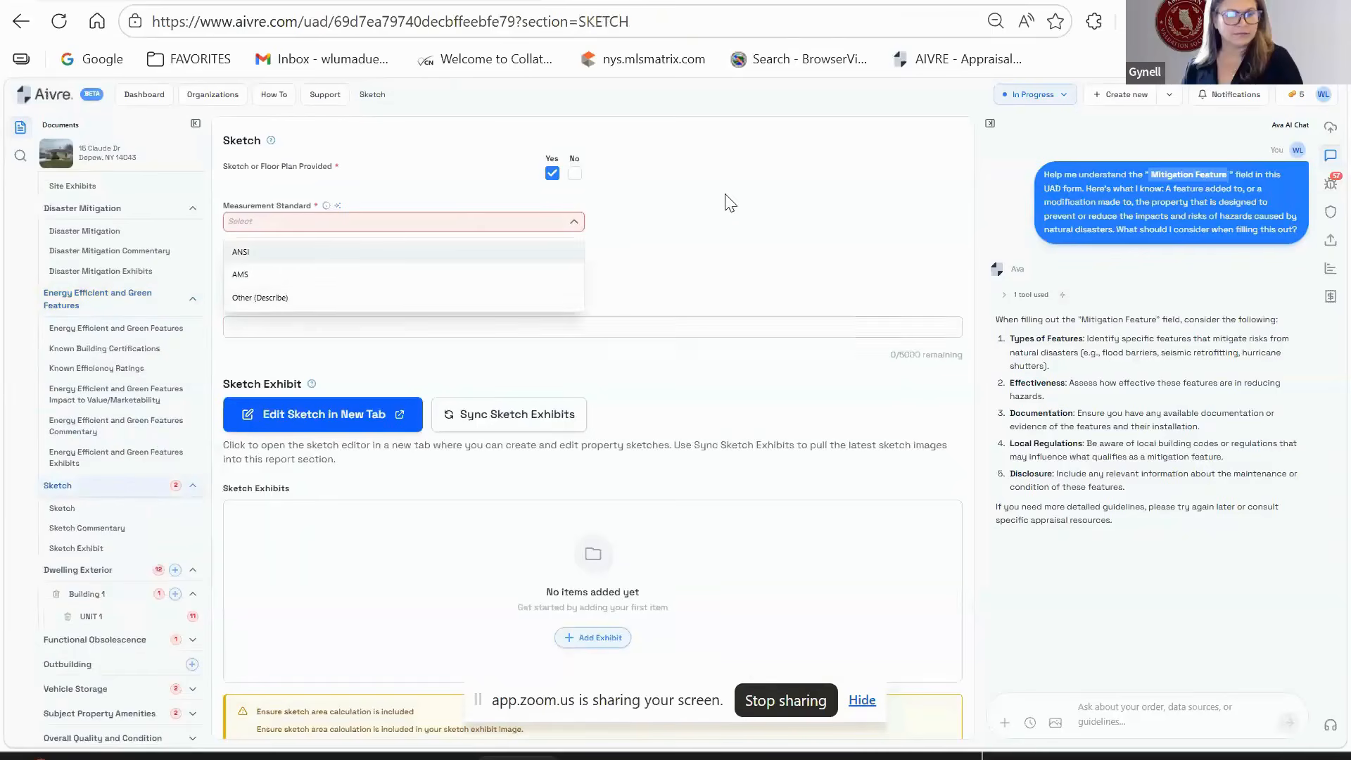
pyautogui.click(775, 221)
pyautogui.click(105, 457)
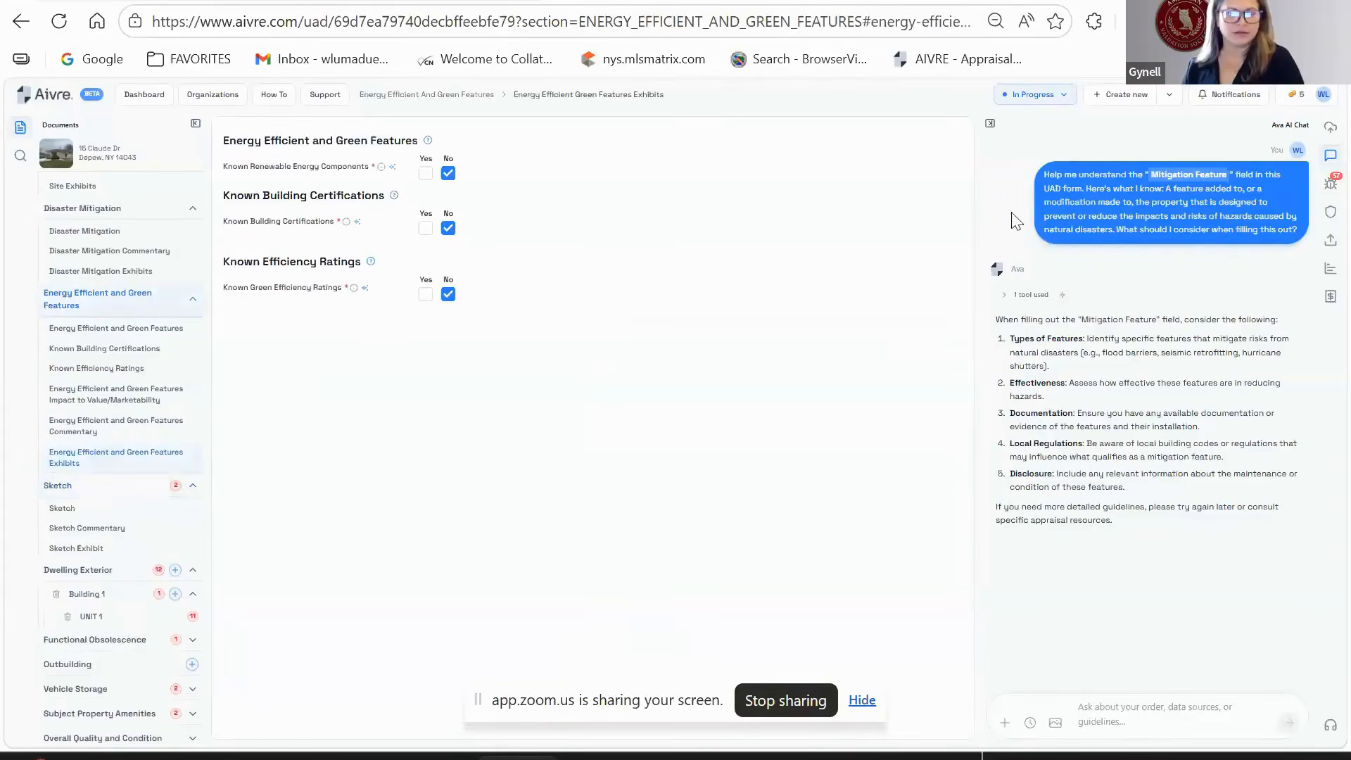
pyautogui.click(990, 124)
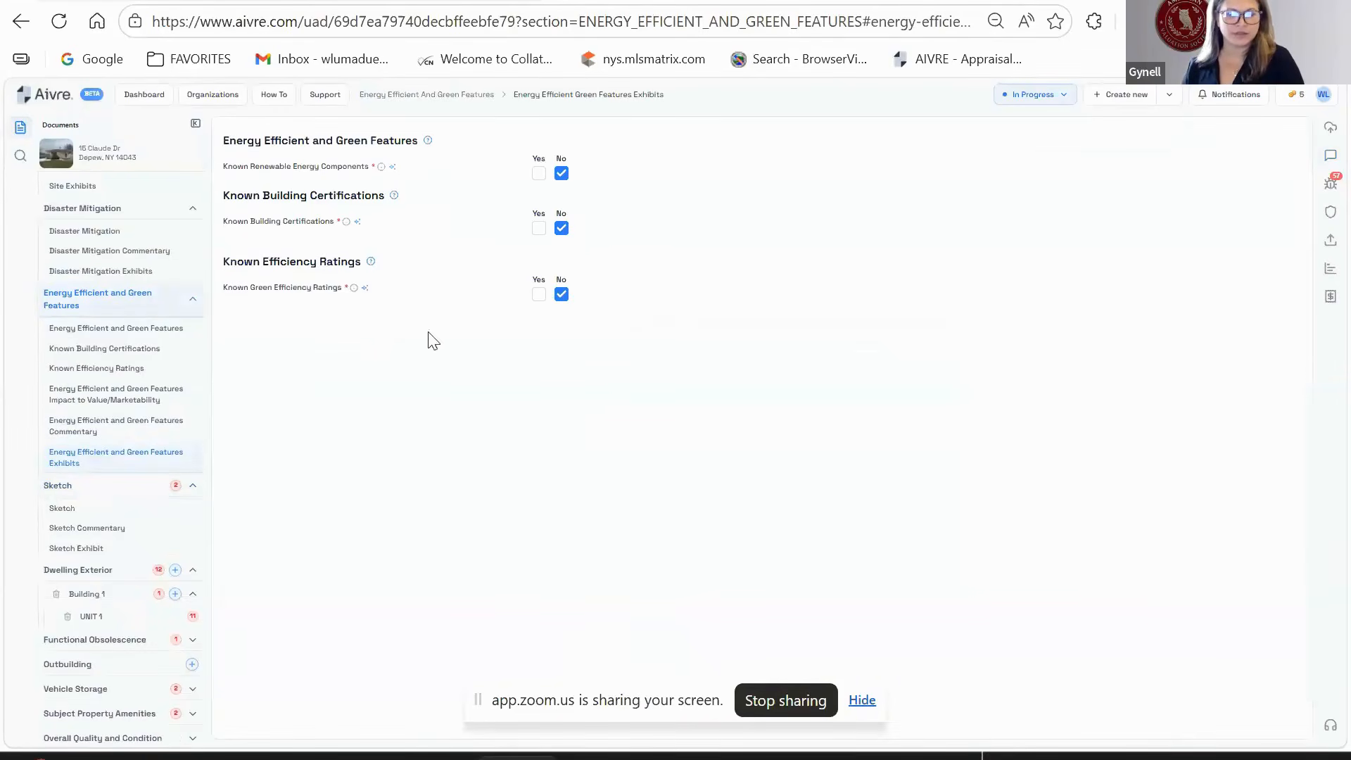
pyautogui.scroll(3, 126, 282)
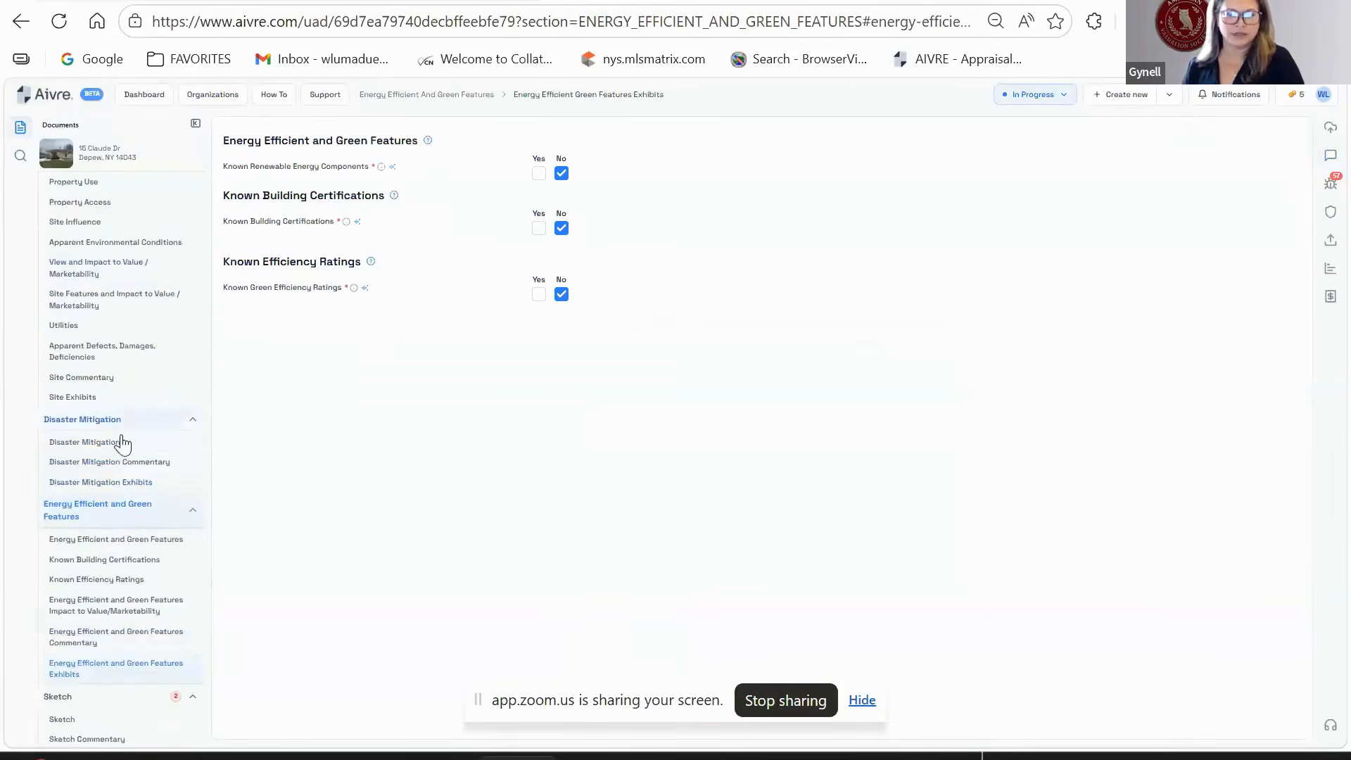
# - Go via Disaster Mitigation to the Site section's Site Influence and Property Access details
pyautogui.click(125, 443)
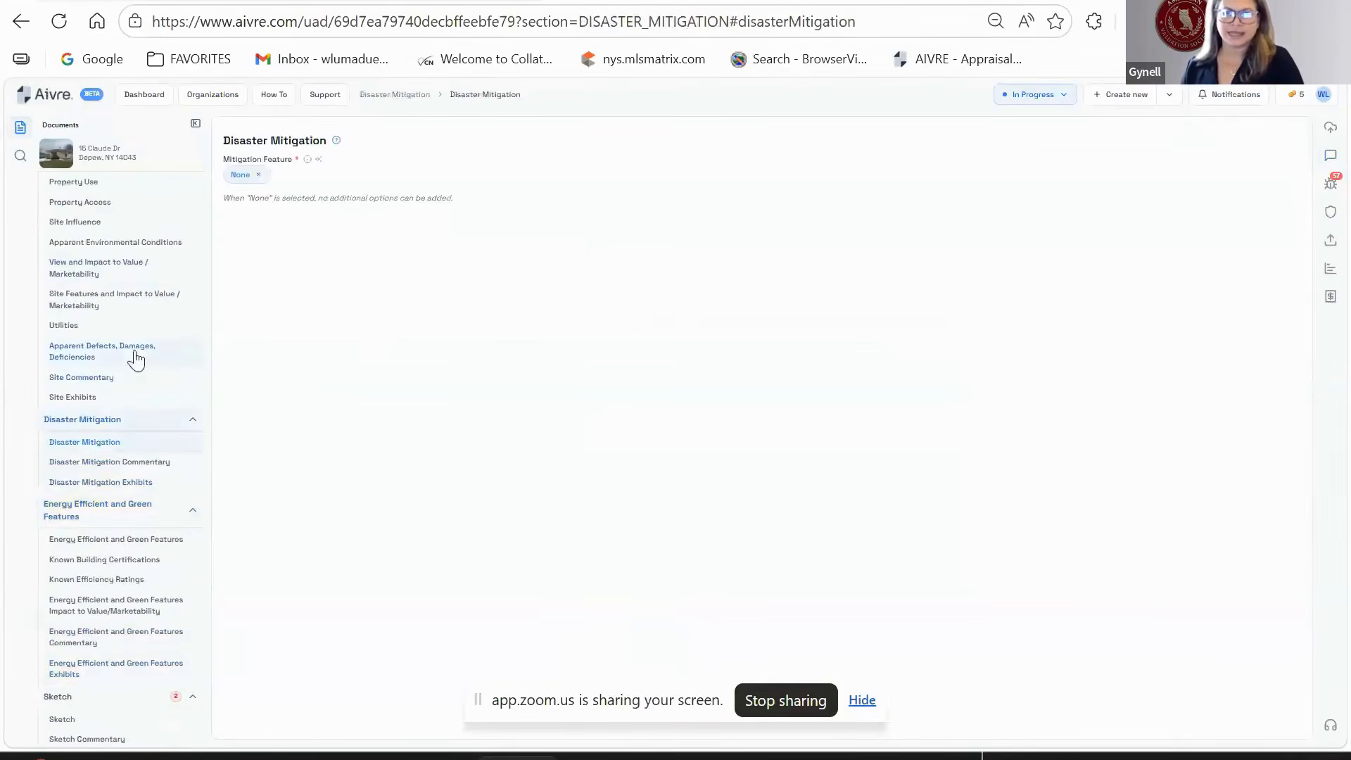
pyautogui.click(139, 224)
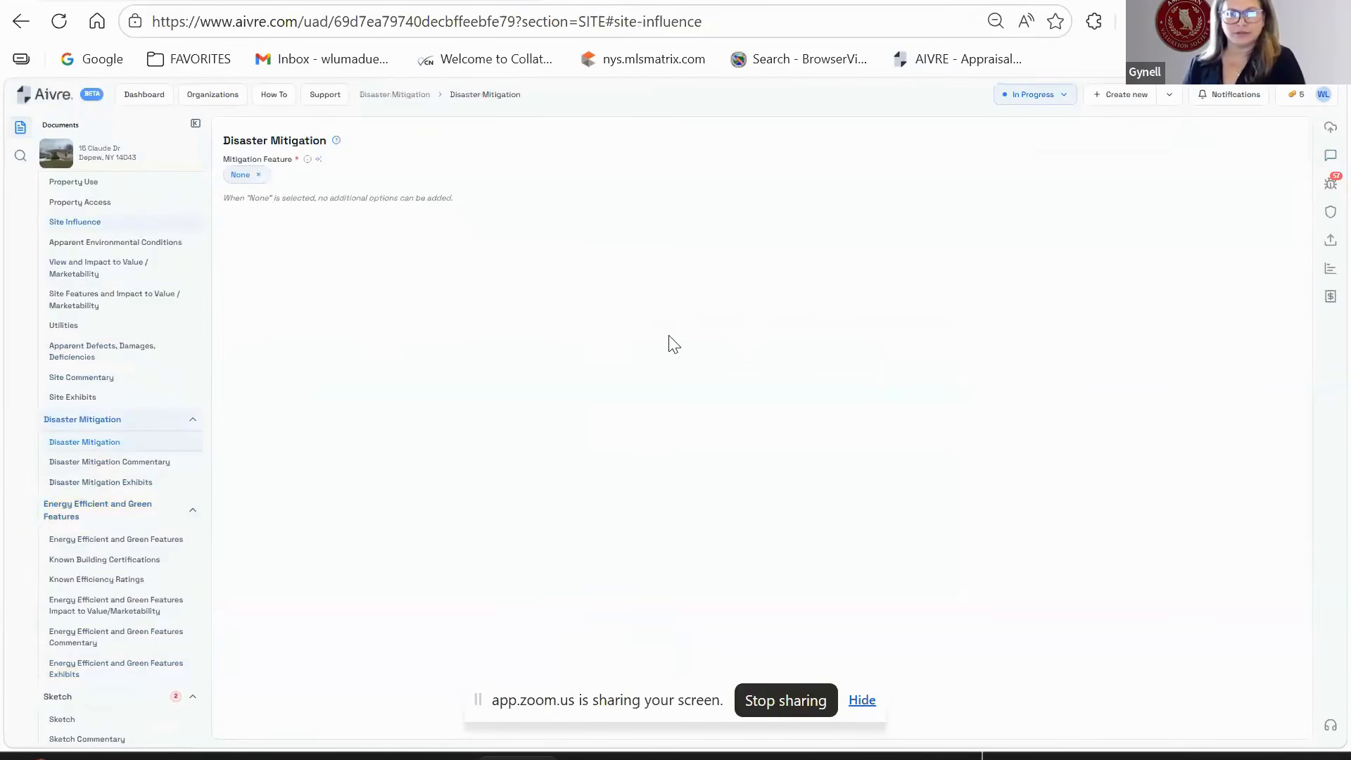
pyautogui.scroll(3, 564, 411)
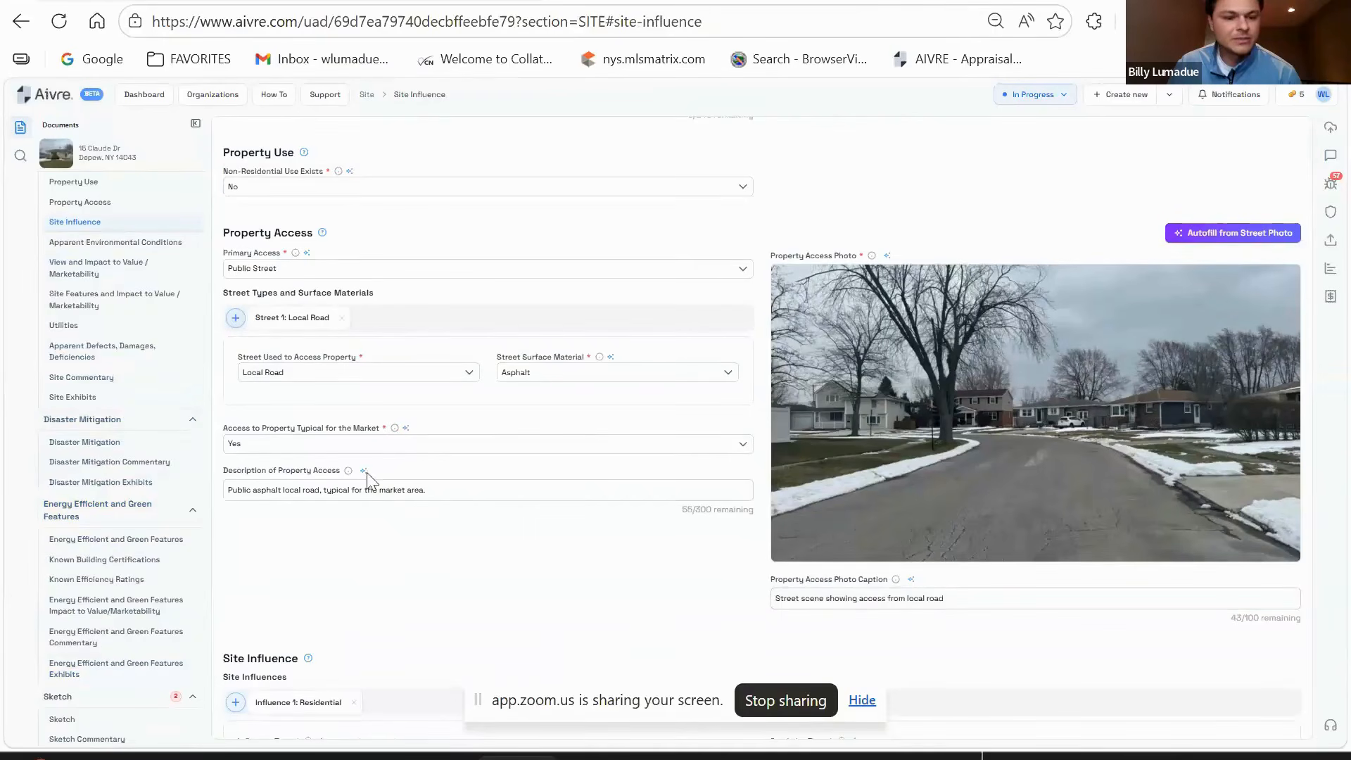
pyautogui.scroll(-5, 366, 471)
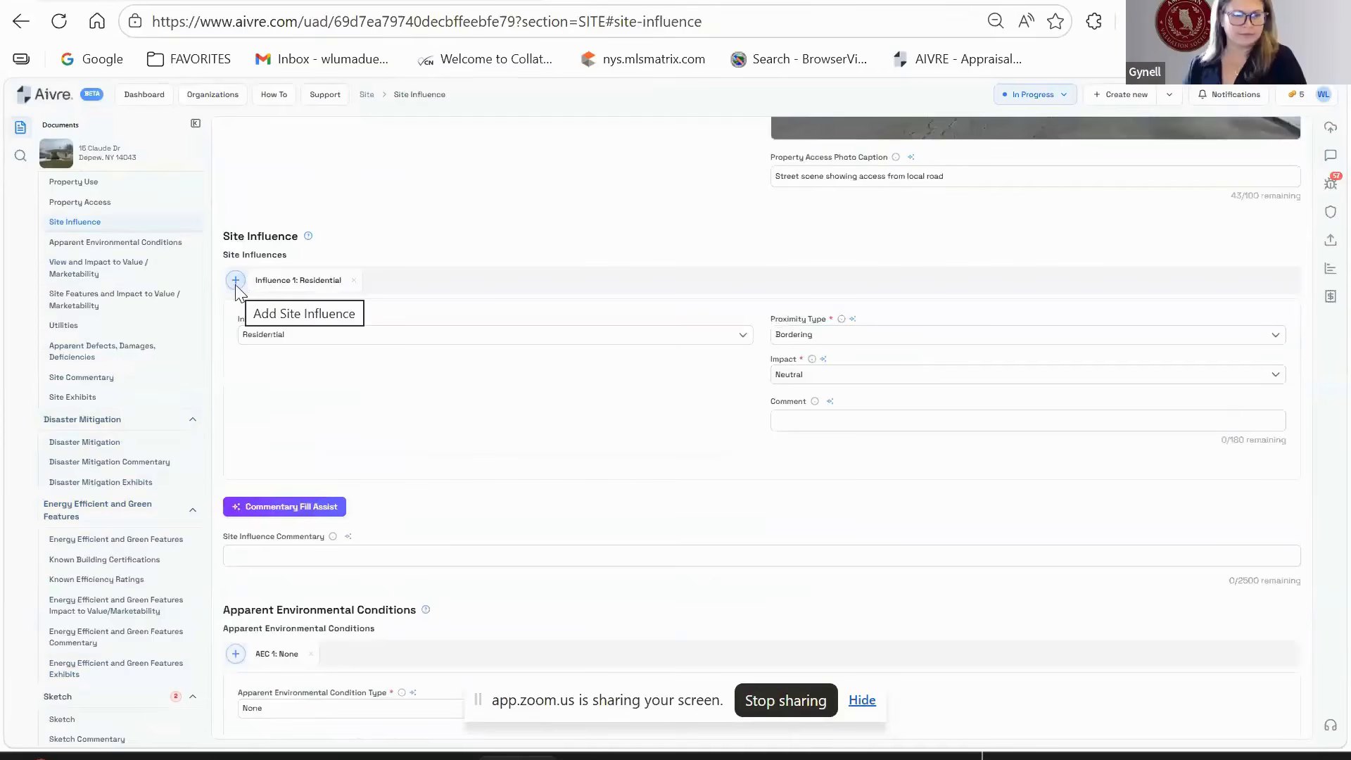
pyautogui.click(236, 282)
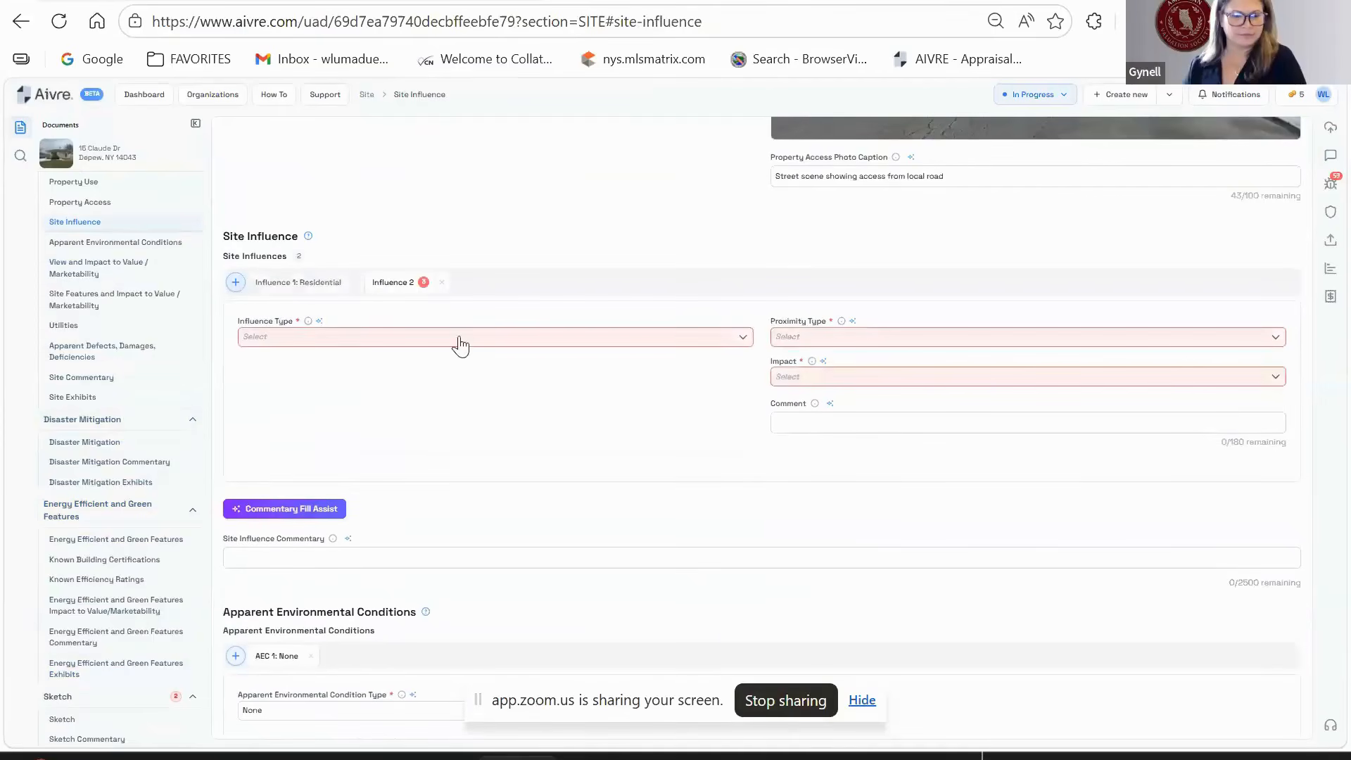
pyautogui.click(442, 283)
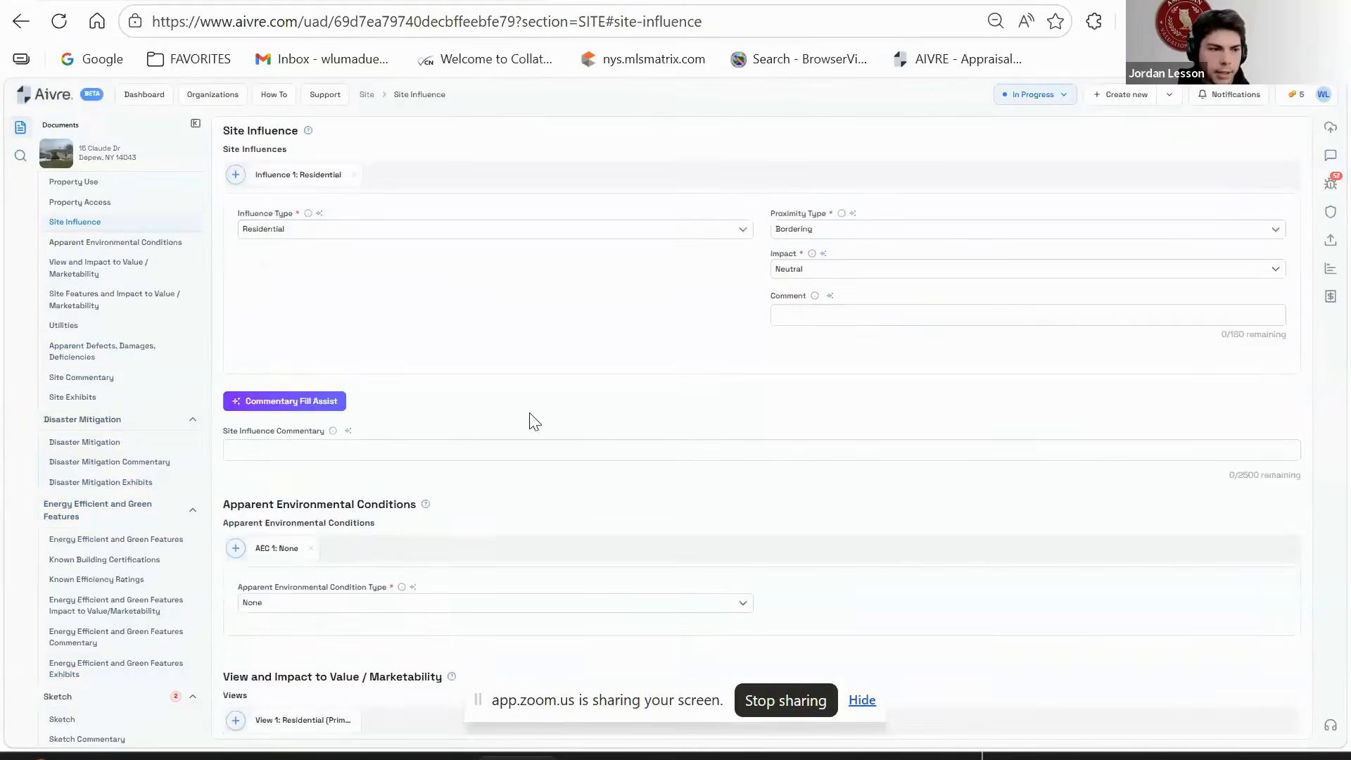
pyautogui.scroll(-5, 532, 420)
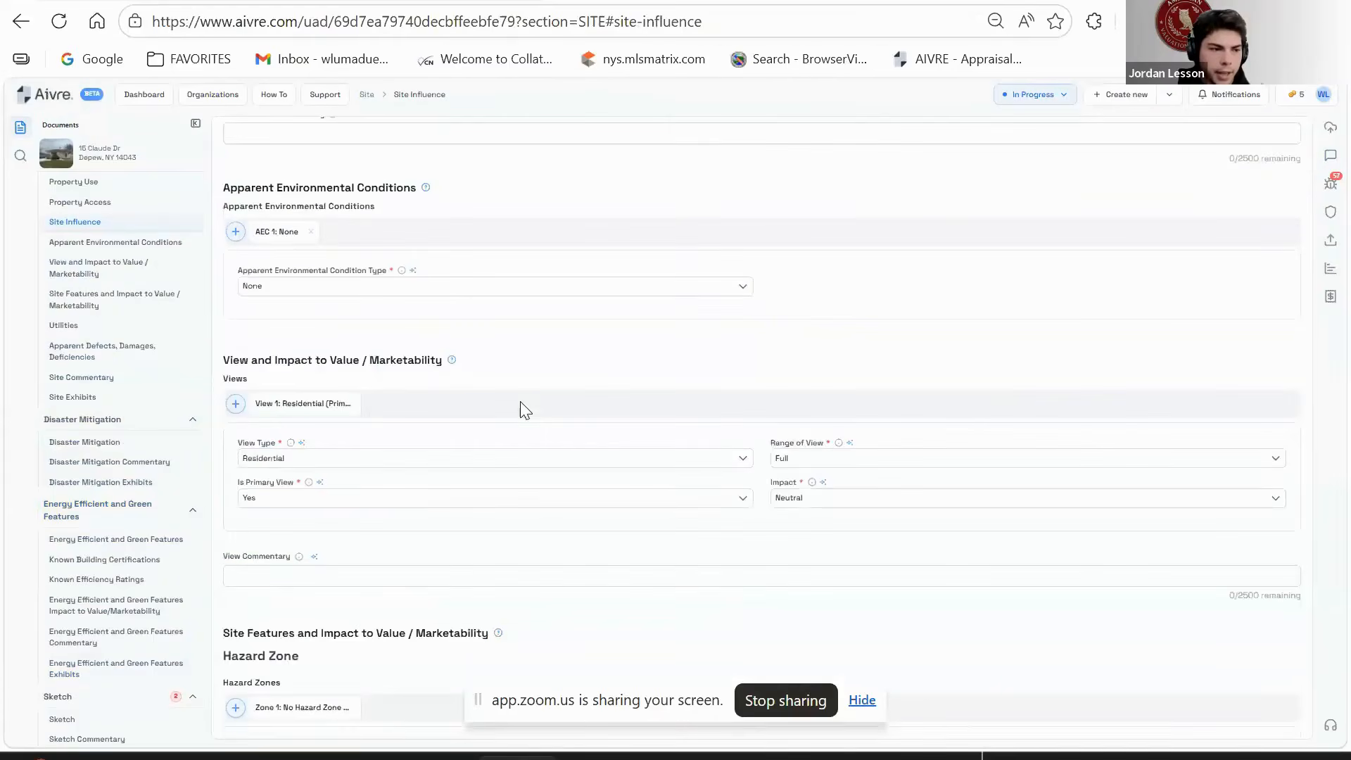
pyautogui.click(235, 406)
pyautogui.click(389, 464)
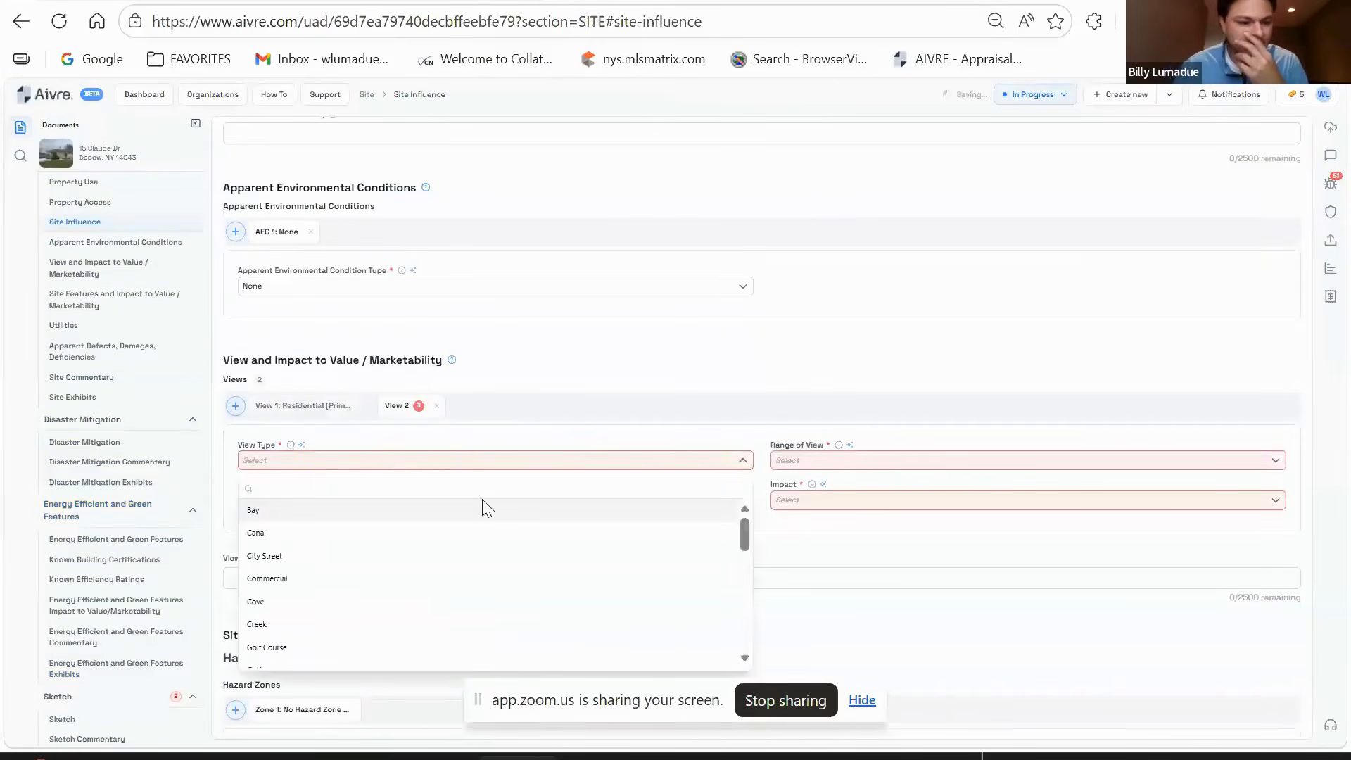
pyautogui.scroll(-6, 387, 577)
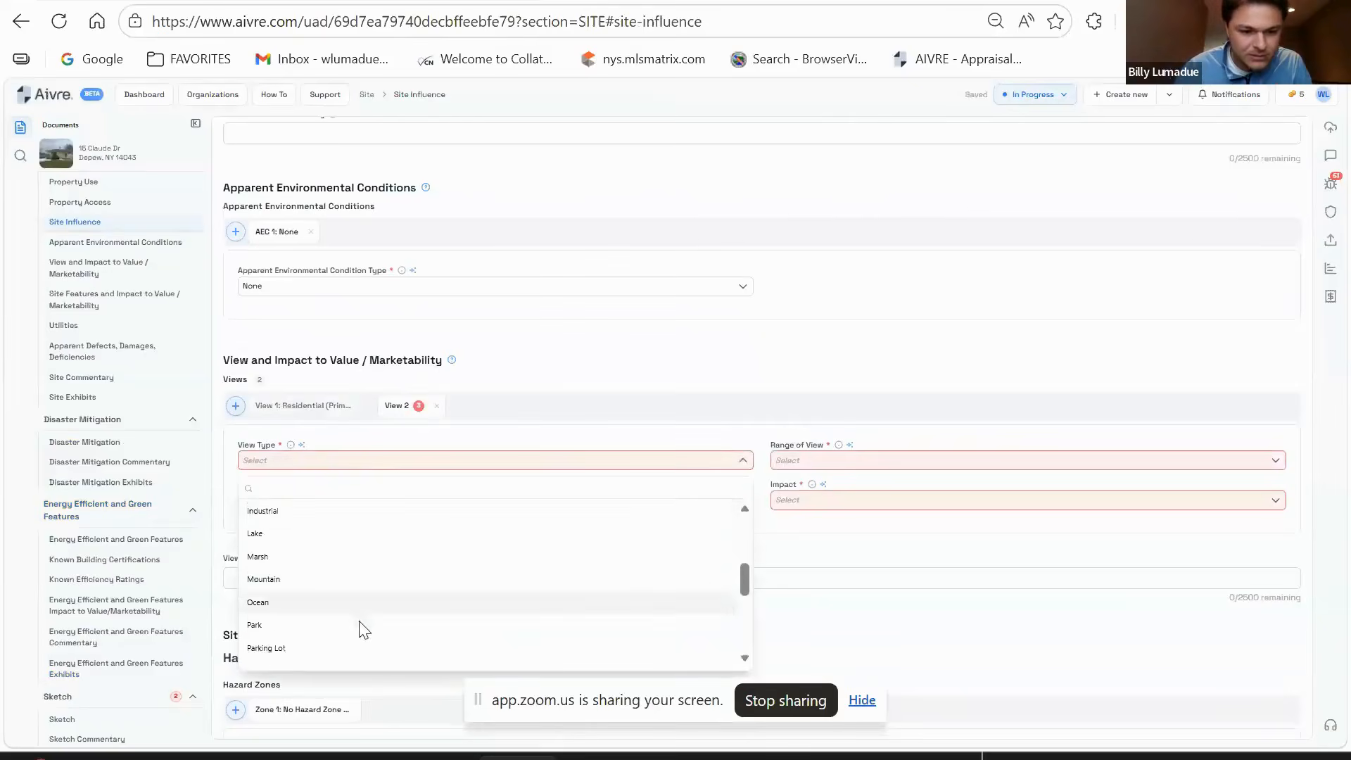
pyautogui.scroll(-2, 760, 310)
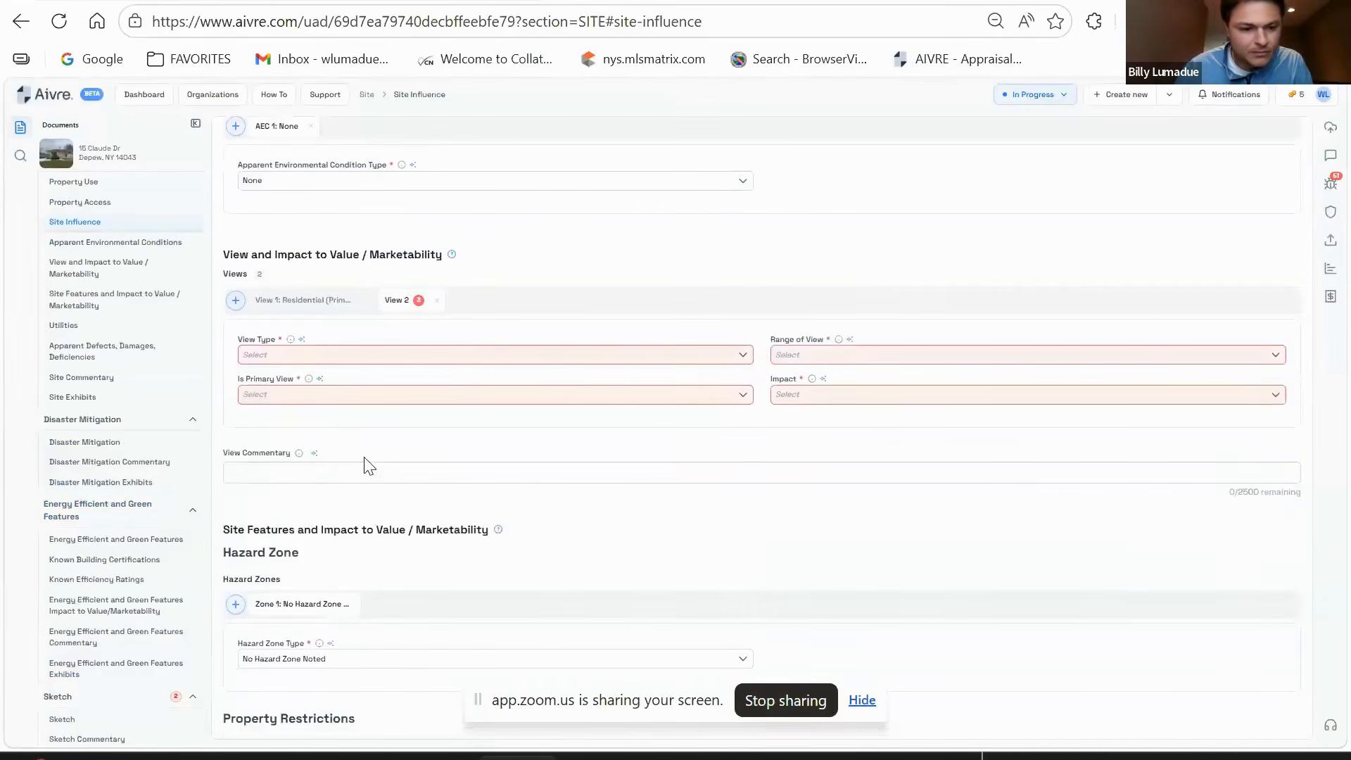
pyautogui.click(499, 356)
pyautogui.scroll(-5, 345, 478)
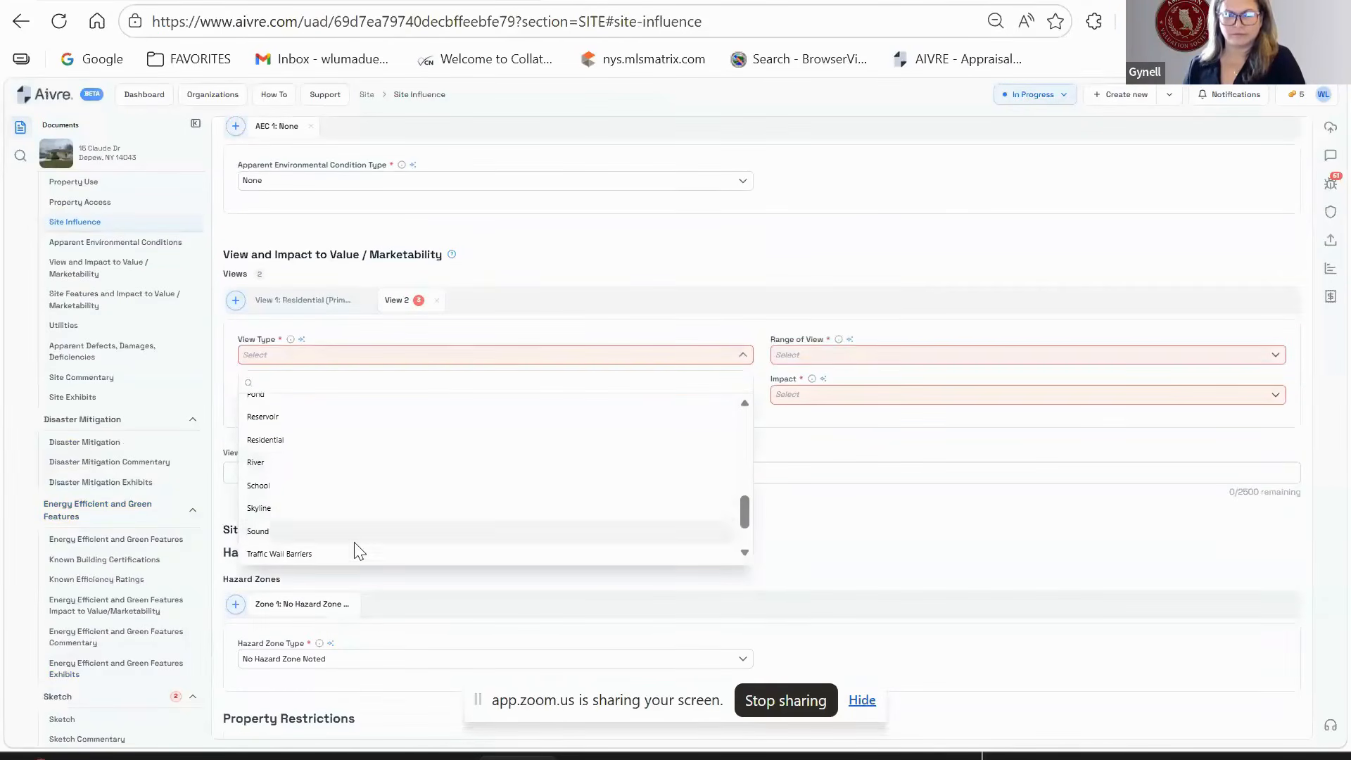
pyautogui.scroll(6, 353, 547)
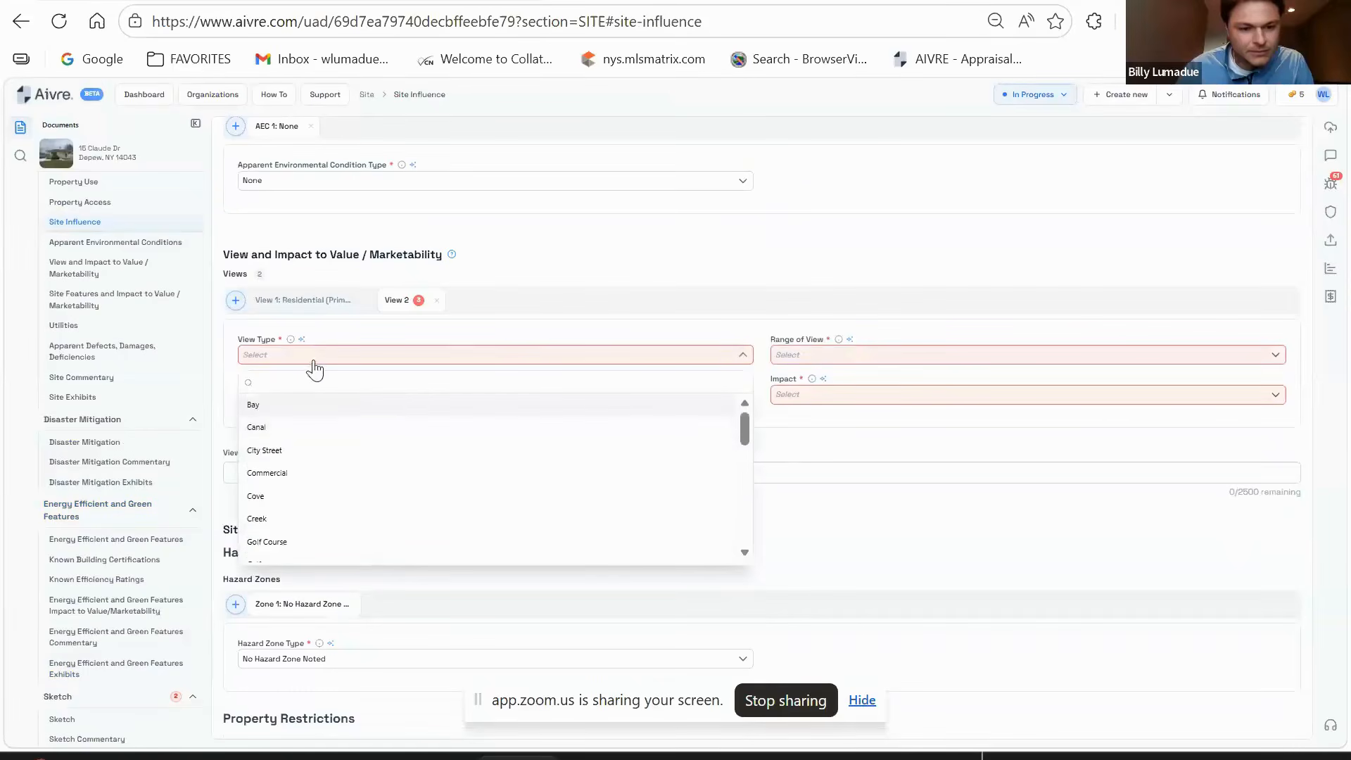
pyautogui.click(338, 473)
pyautogui.click(823, 355)
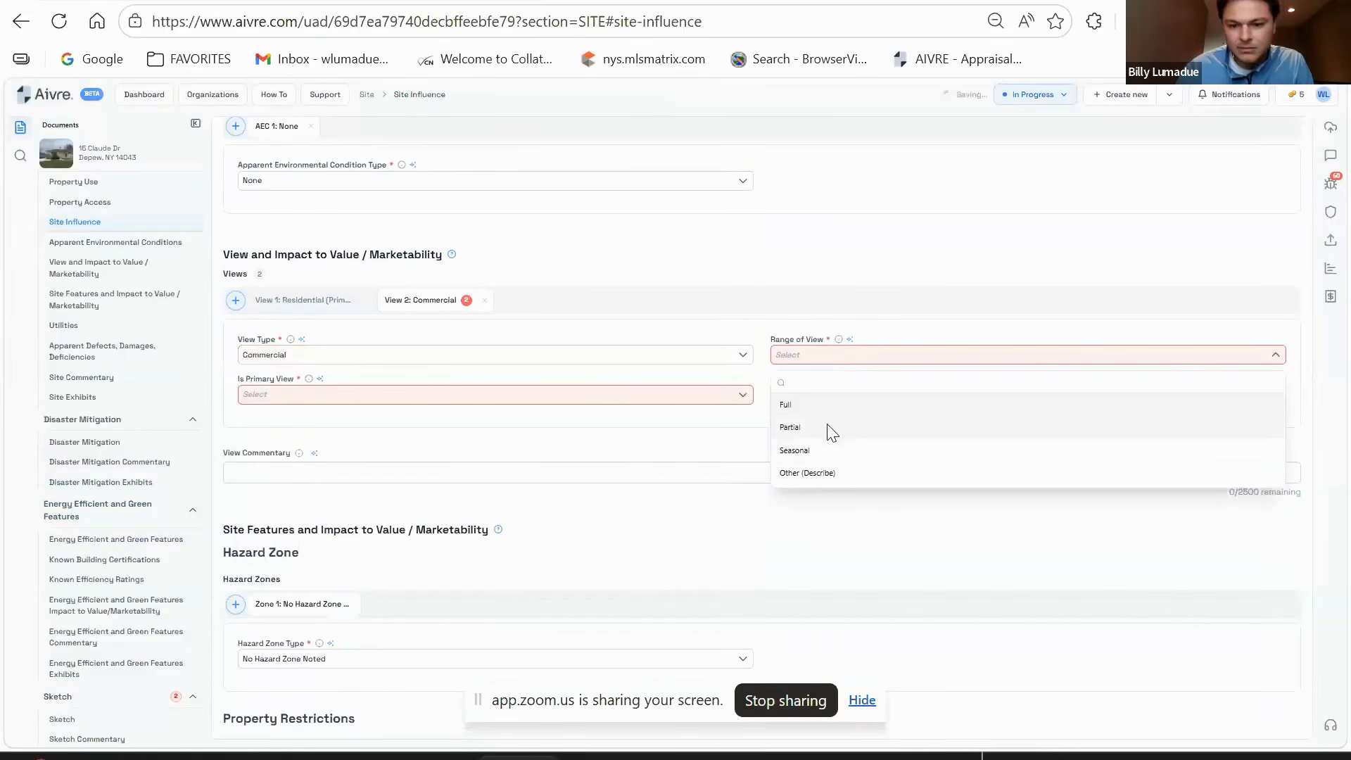
pyautogui.click(830, 427)
pyautogui.click(424, 396)
pyautogui.click(303, 425)
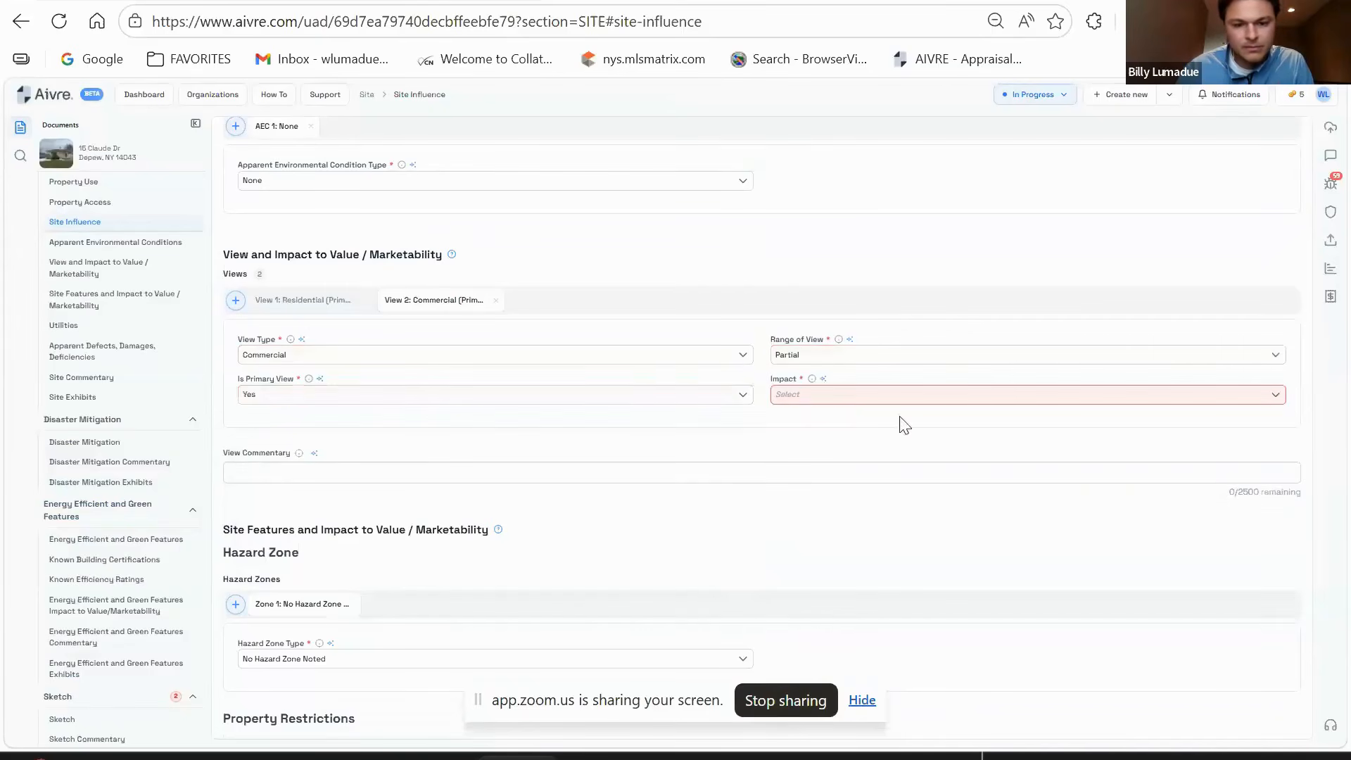
pyautogui.click(496, 301)
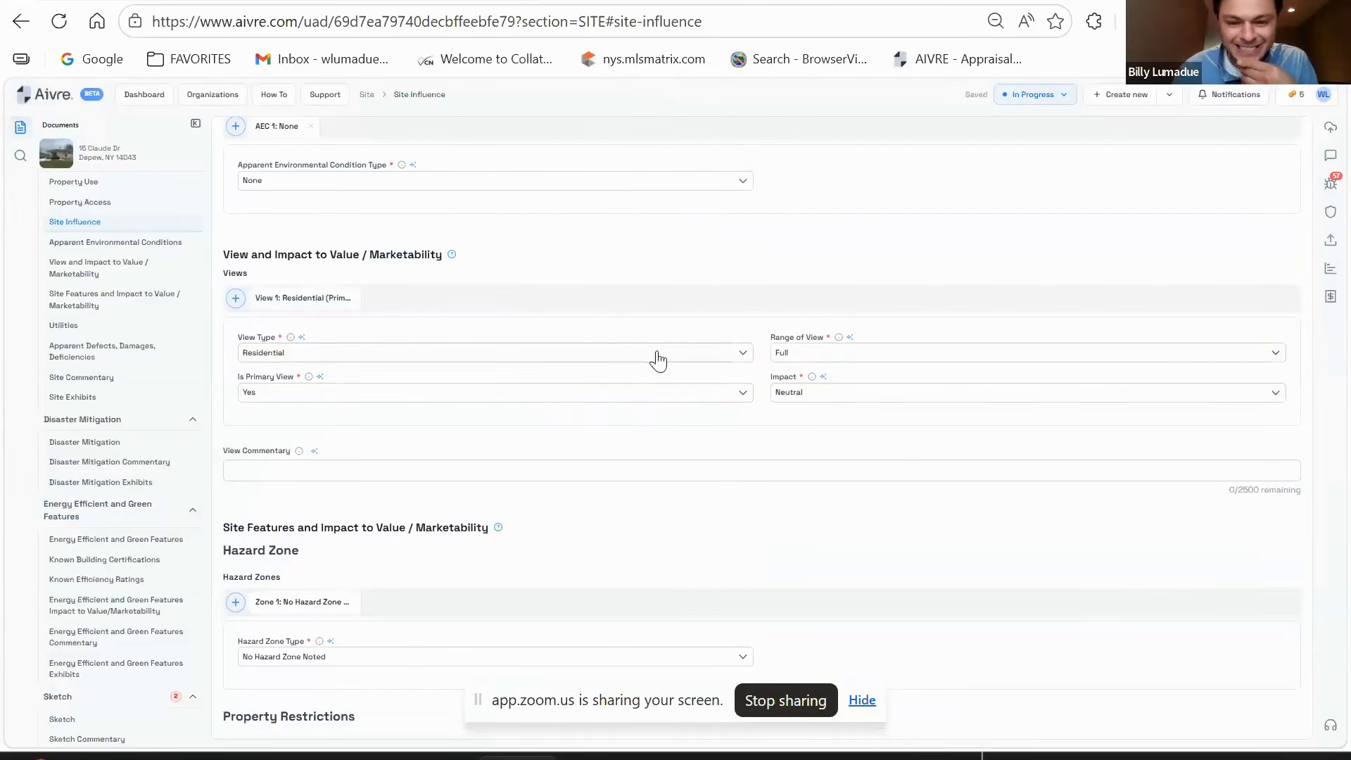
pyautogui.scroll(-4, 637, 440)
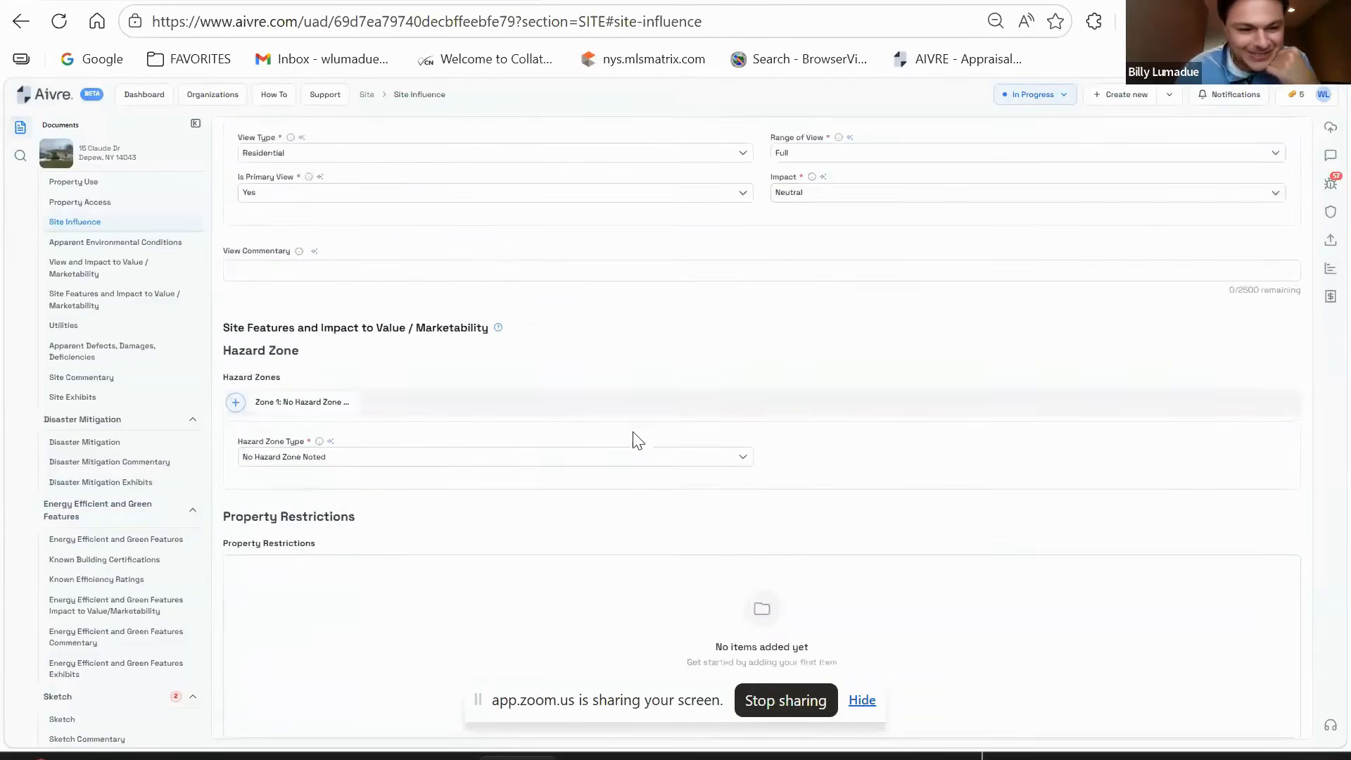
pyautogui.scroll(7, 641, 422)
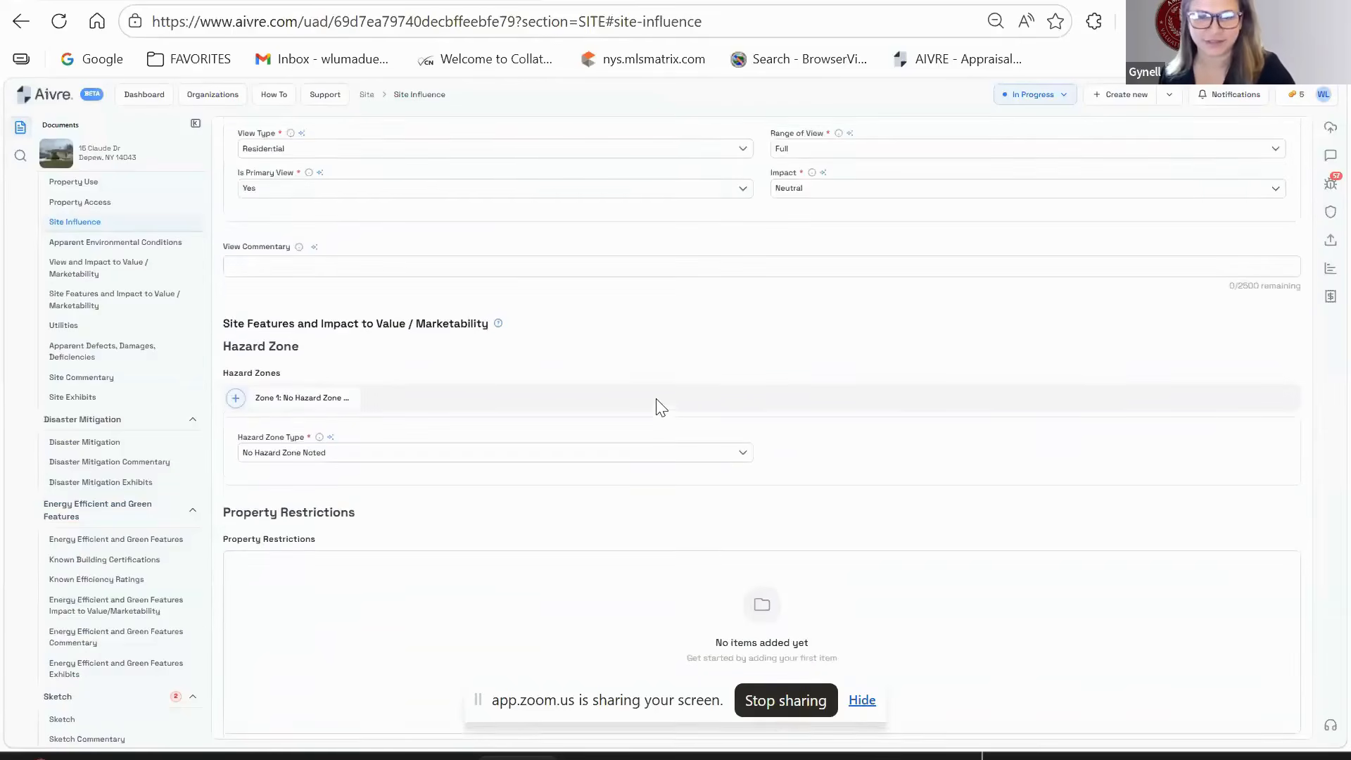
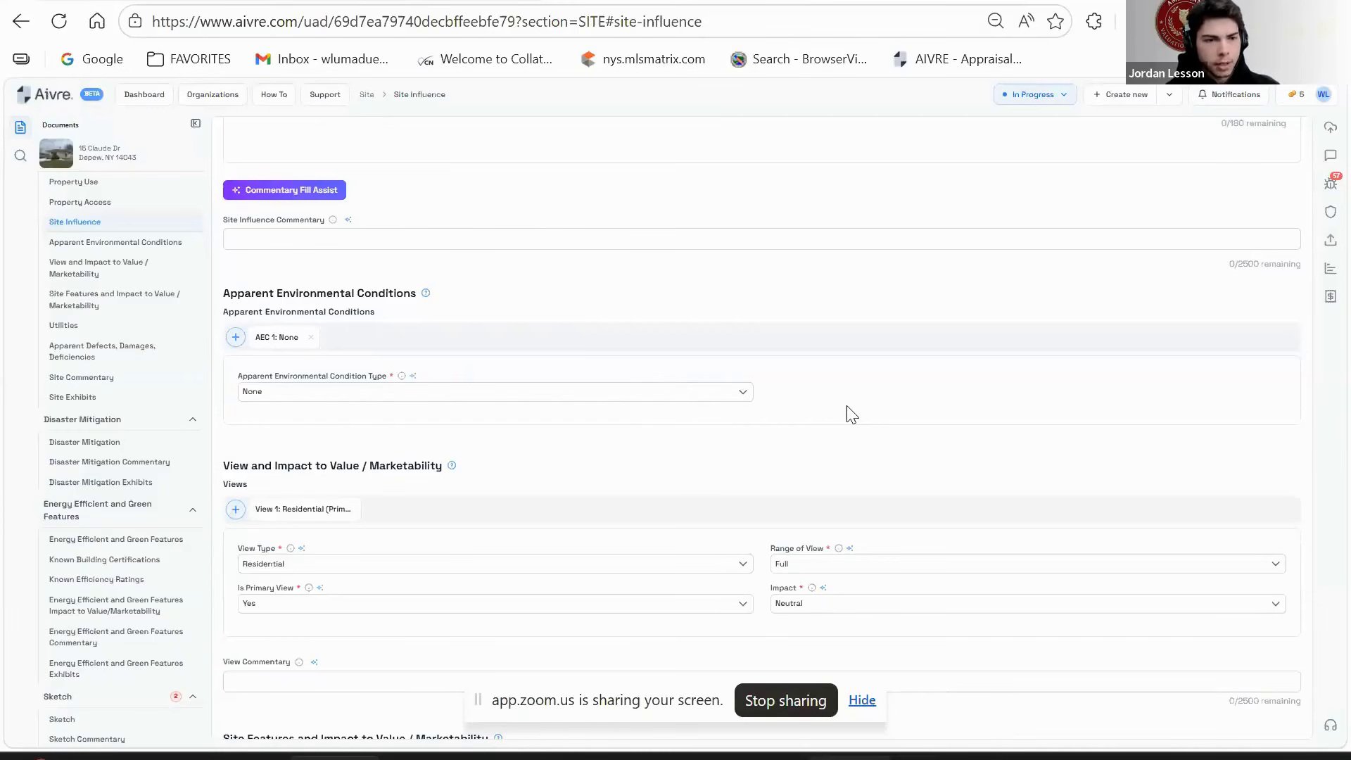
# - Look through the existing utility entries and remove the old Gas utility
pyautogui.scroll(-9, 846, 405)
pyautogui.scroll(-12, 844, 369)
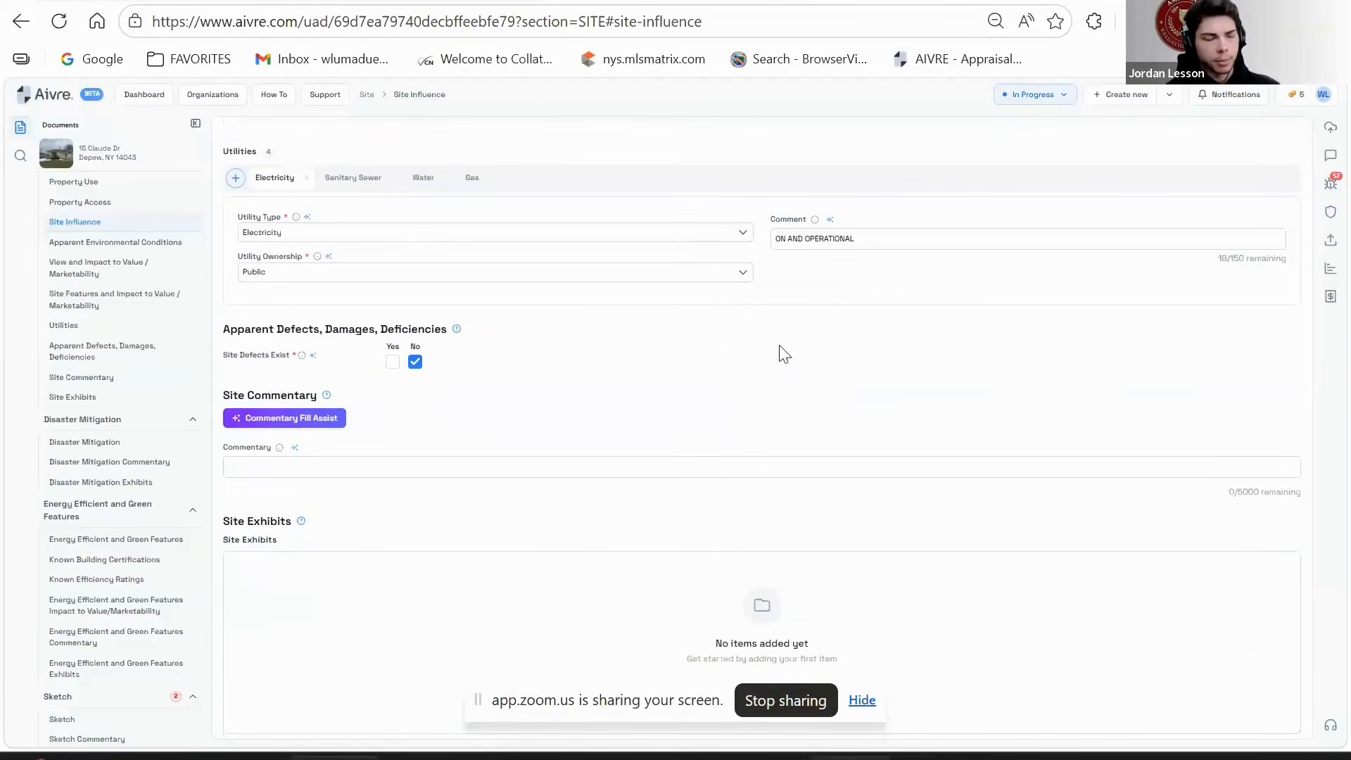
pyautogui.click(353, 178)
pyautogui.click(423, 178)
pyautogui.click(491, 178)
# - Add a Public-owned Gas utility commented ON AND OPERATIONAL, then open Energy Efficient and Green Features
pyautogui.click(235, 178)
pyautogui.click(315, 232)
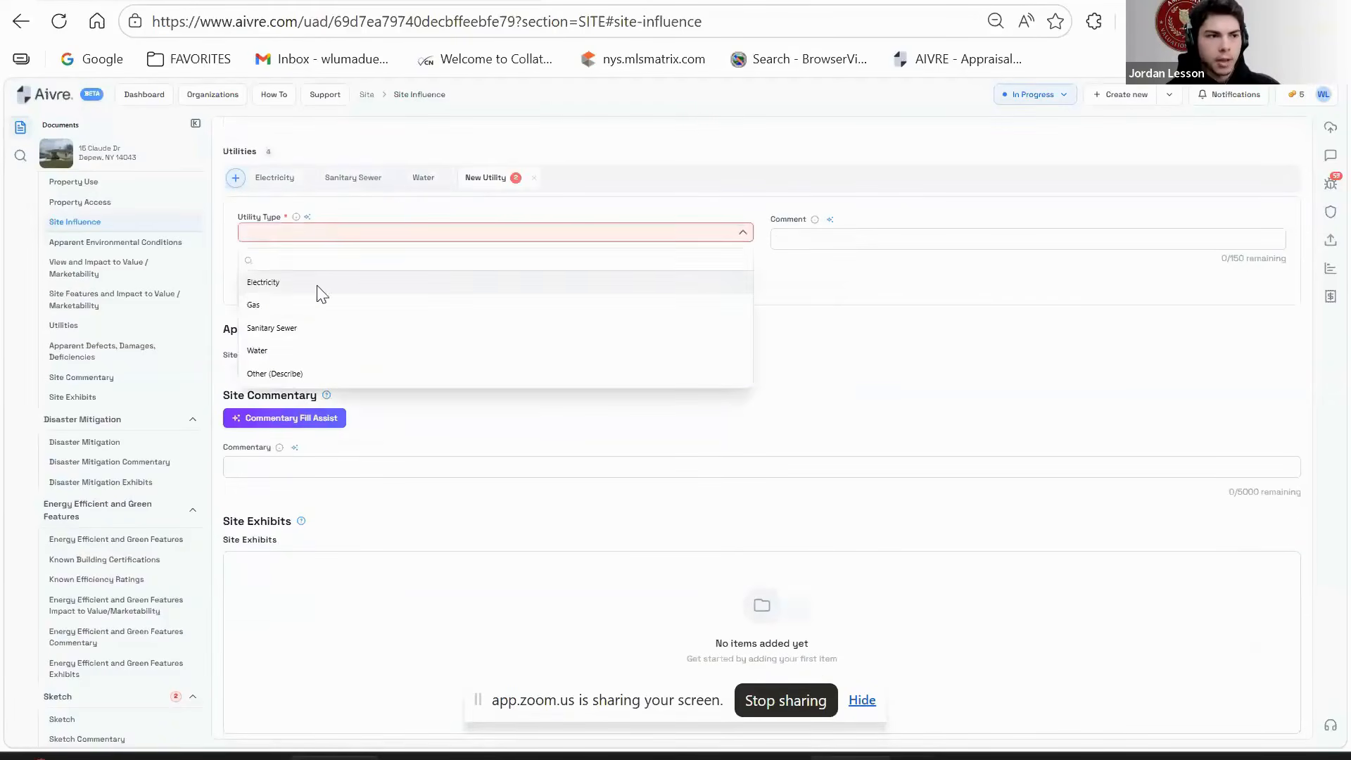
pyautogui.click(355, 305)
pyautogui.write('ON AND OPERATIONAL')
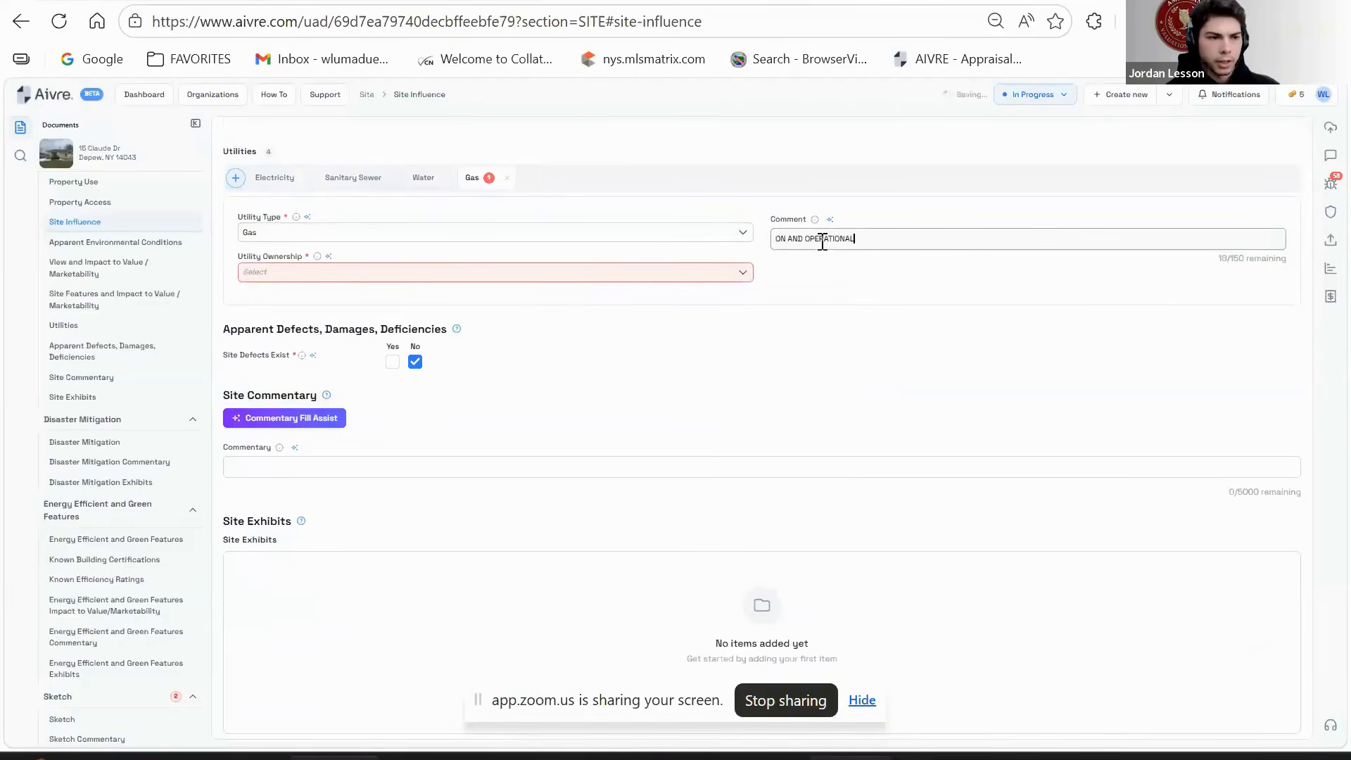
pyautogui.click(641, 274)
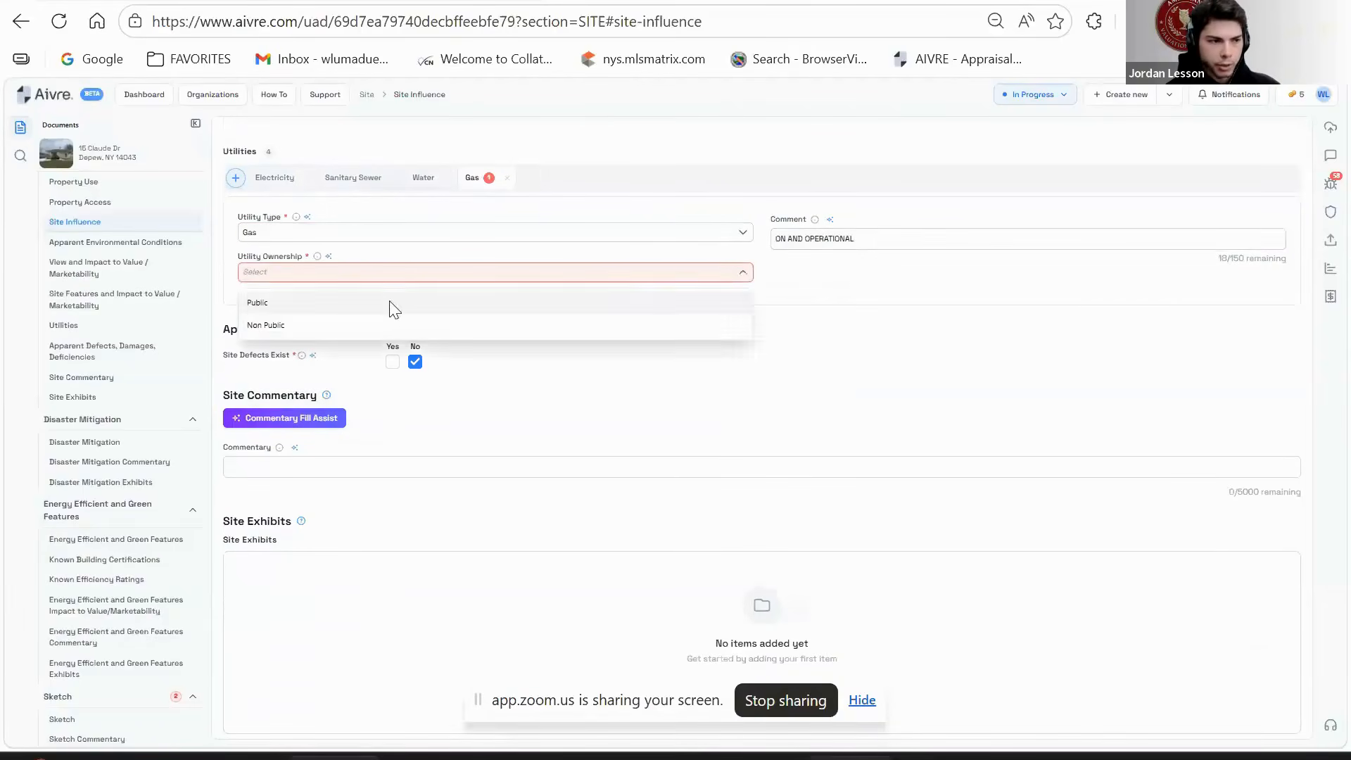
pyautogui.click(392, 302)
pyautogui.scroll(-1, 763, 354)
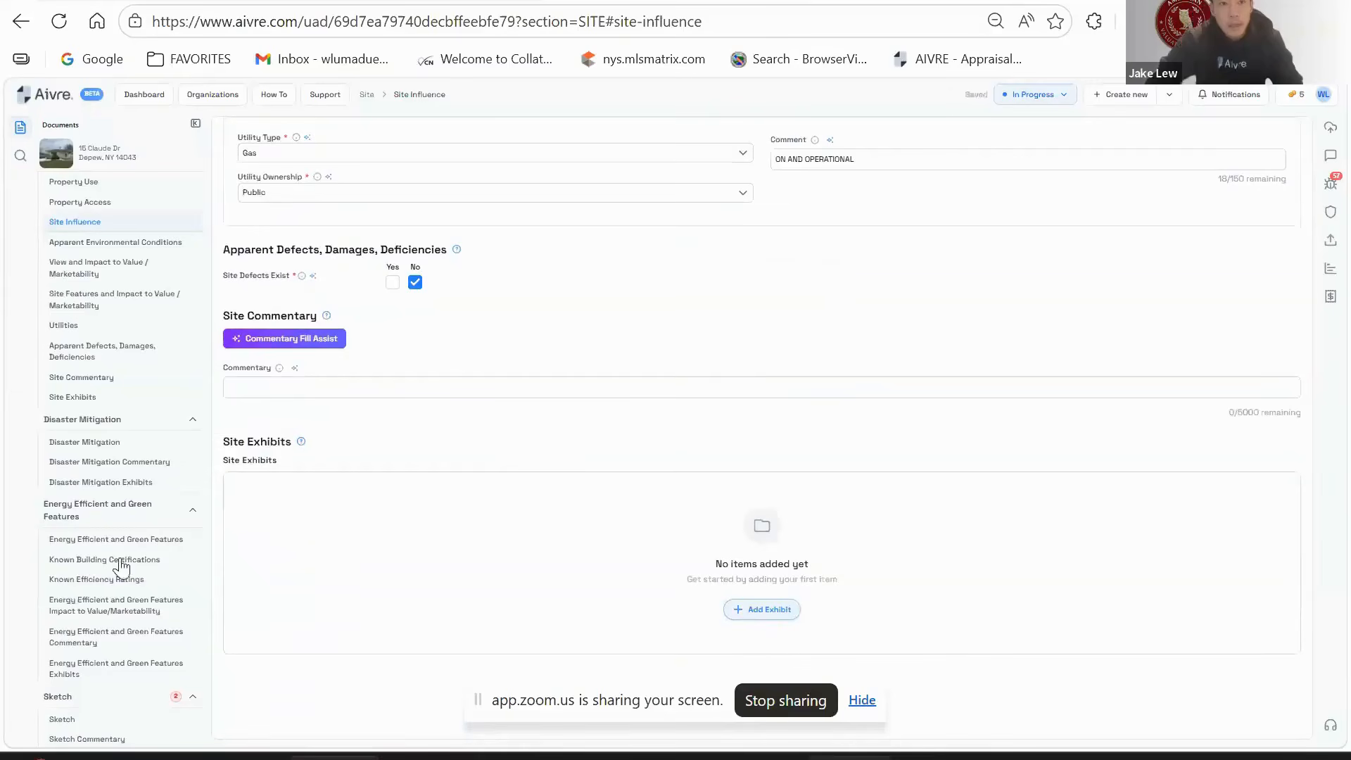
pyautogui.click(133, 515)
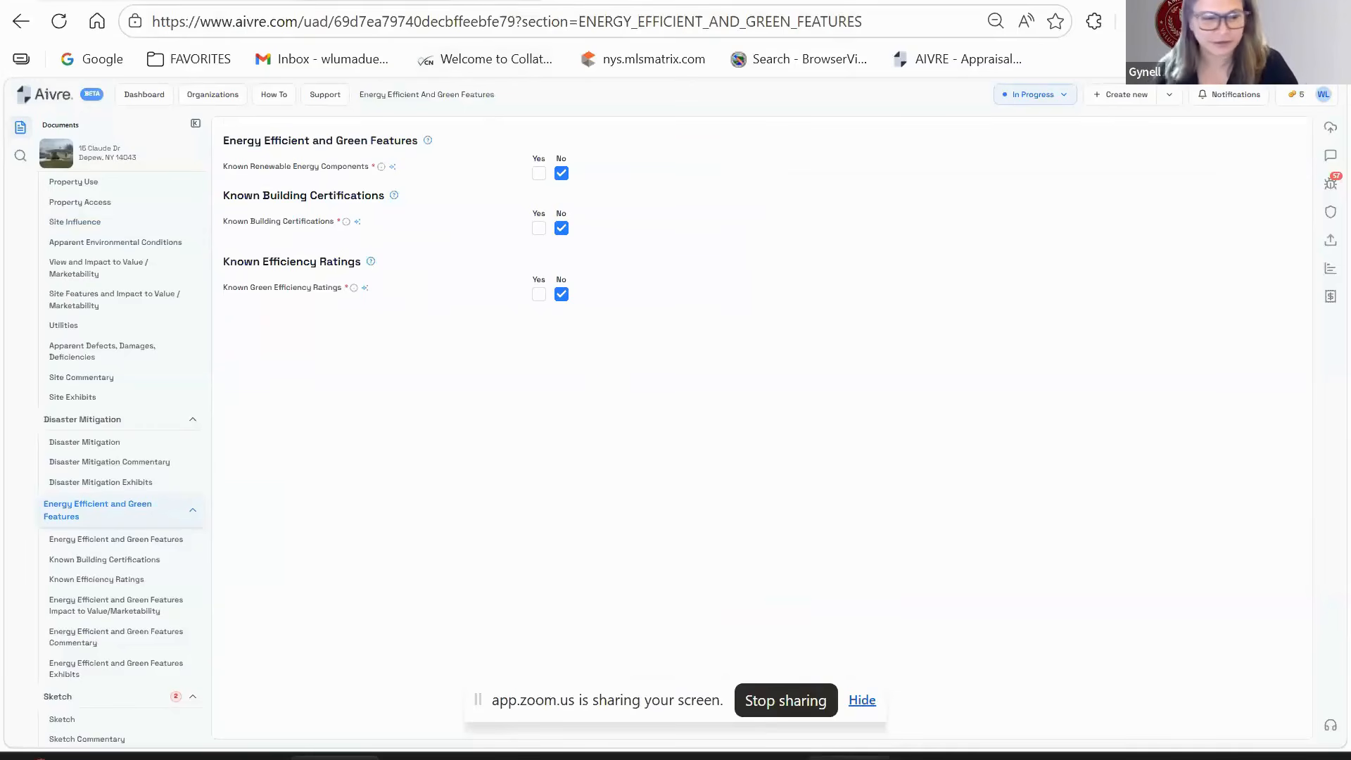
pyautogui.click(423, 1)
pyautogui.click(619, 1)
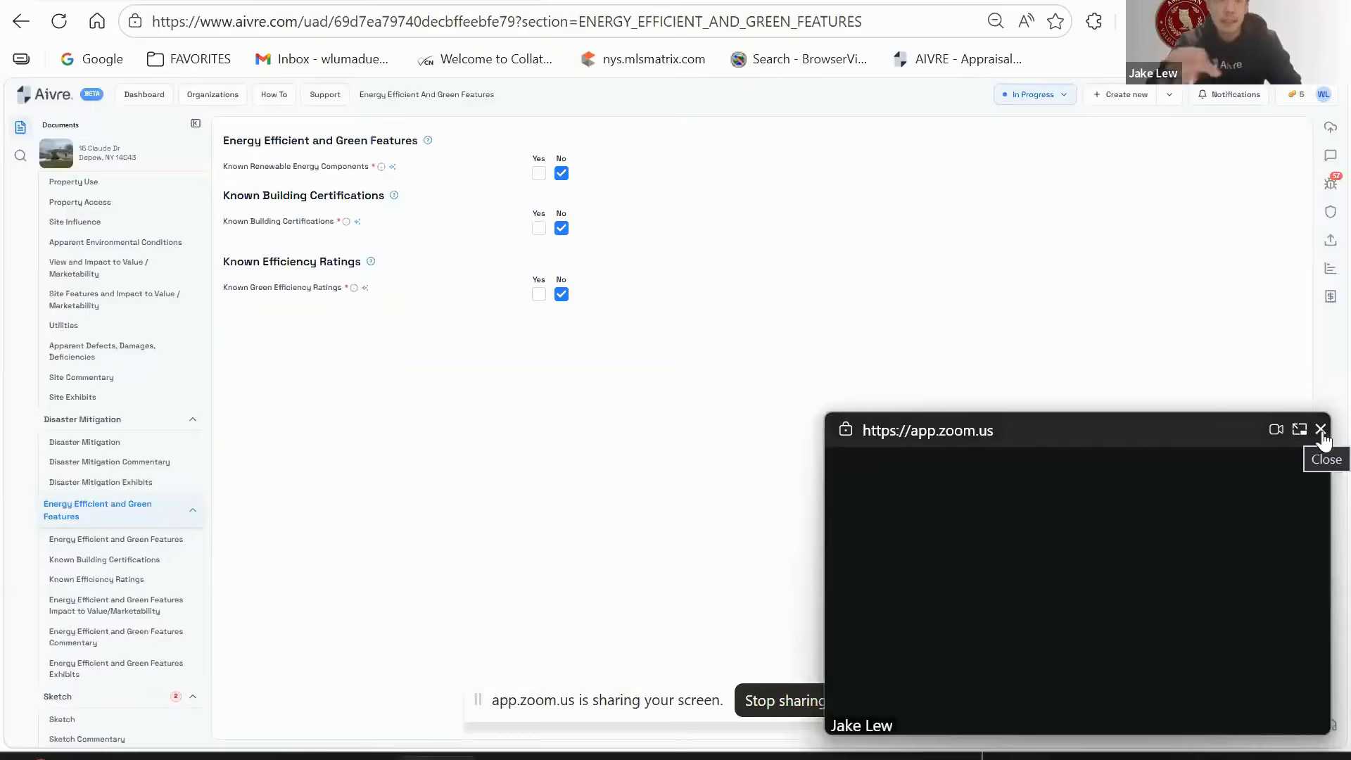
pyautogui.click(1320, 430)
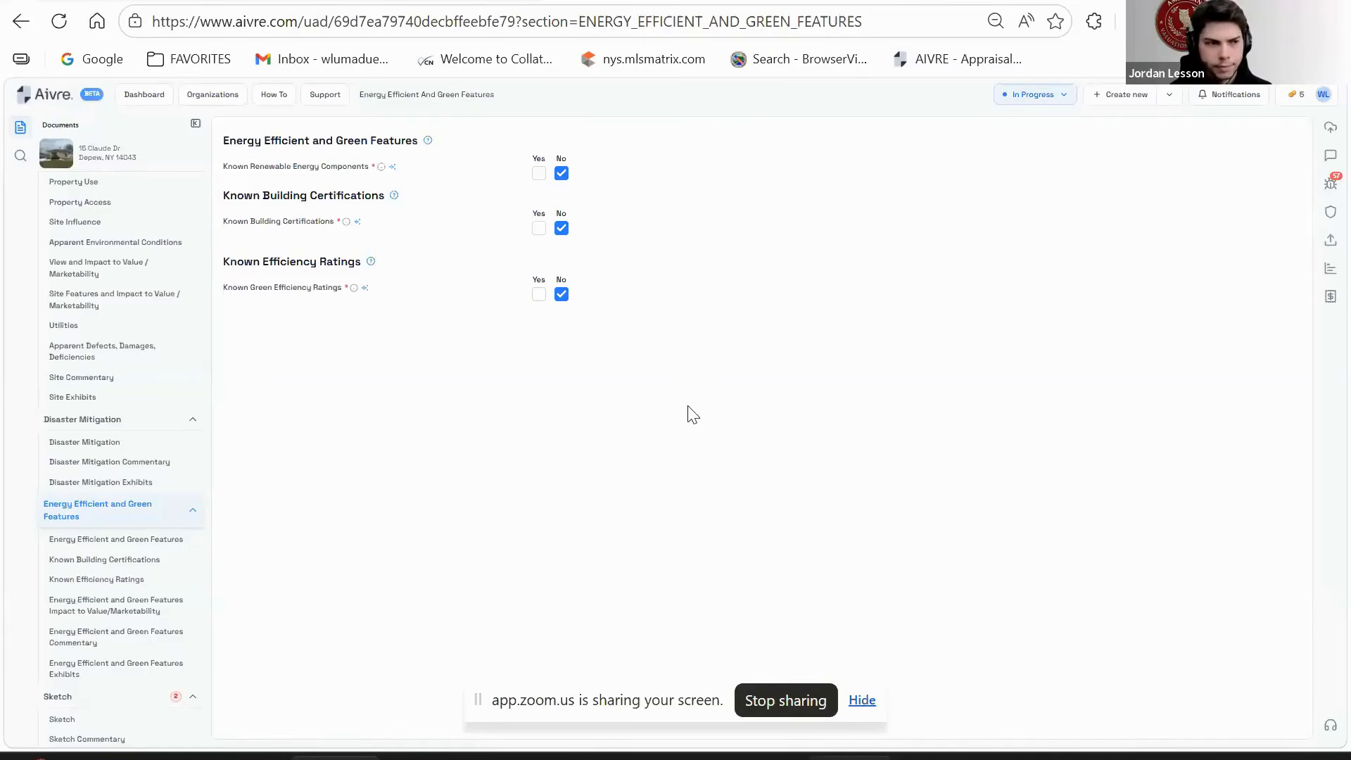
pyautogui.scroll(-2, 165, 588)
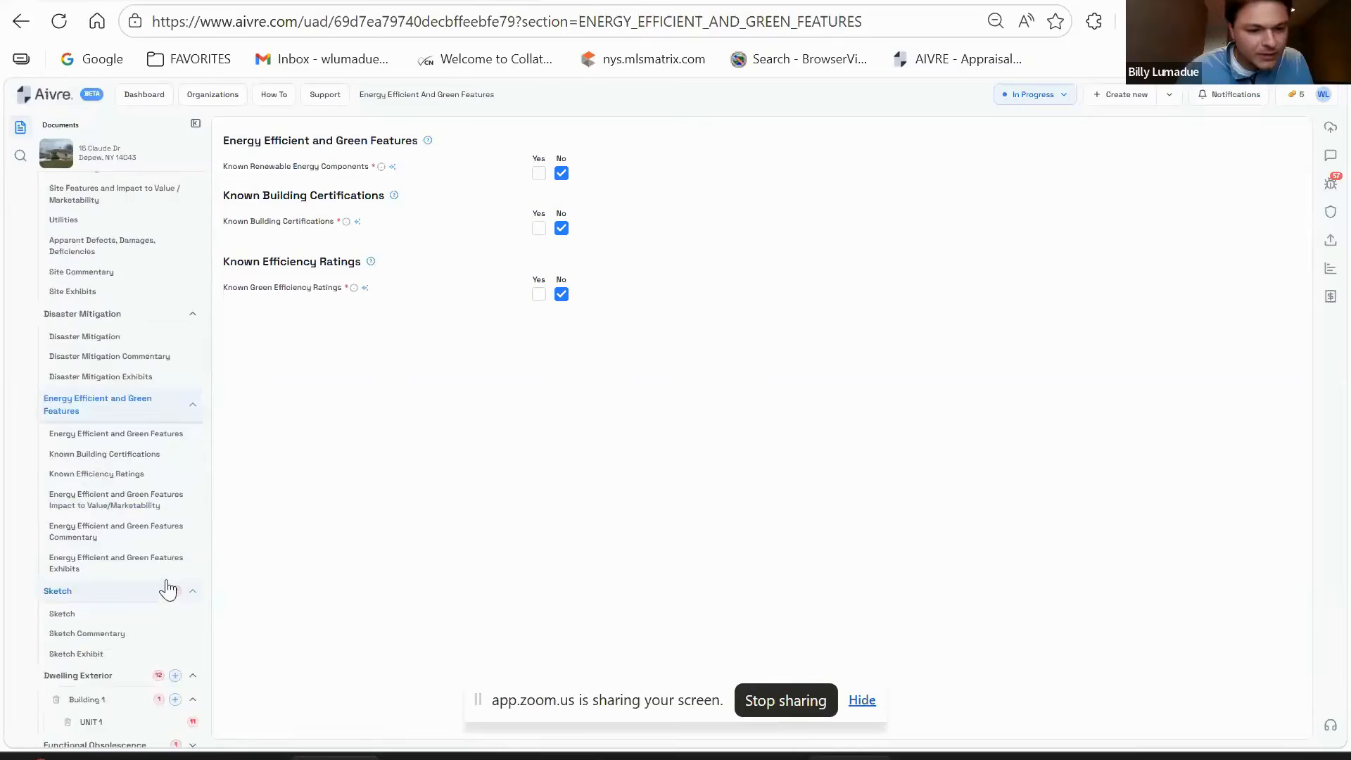
pyautogui.click(131, 594)
# - Set the sketch Measurement Standard to ANSI
pyautogui.click(493, 222)
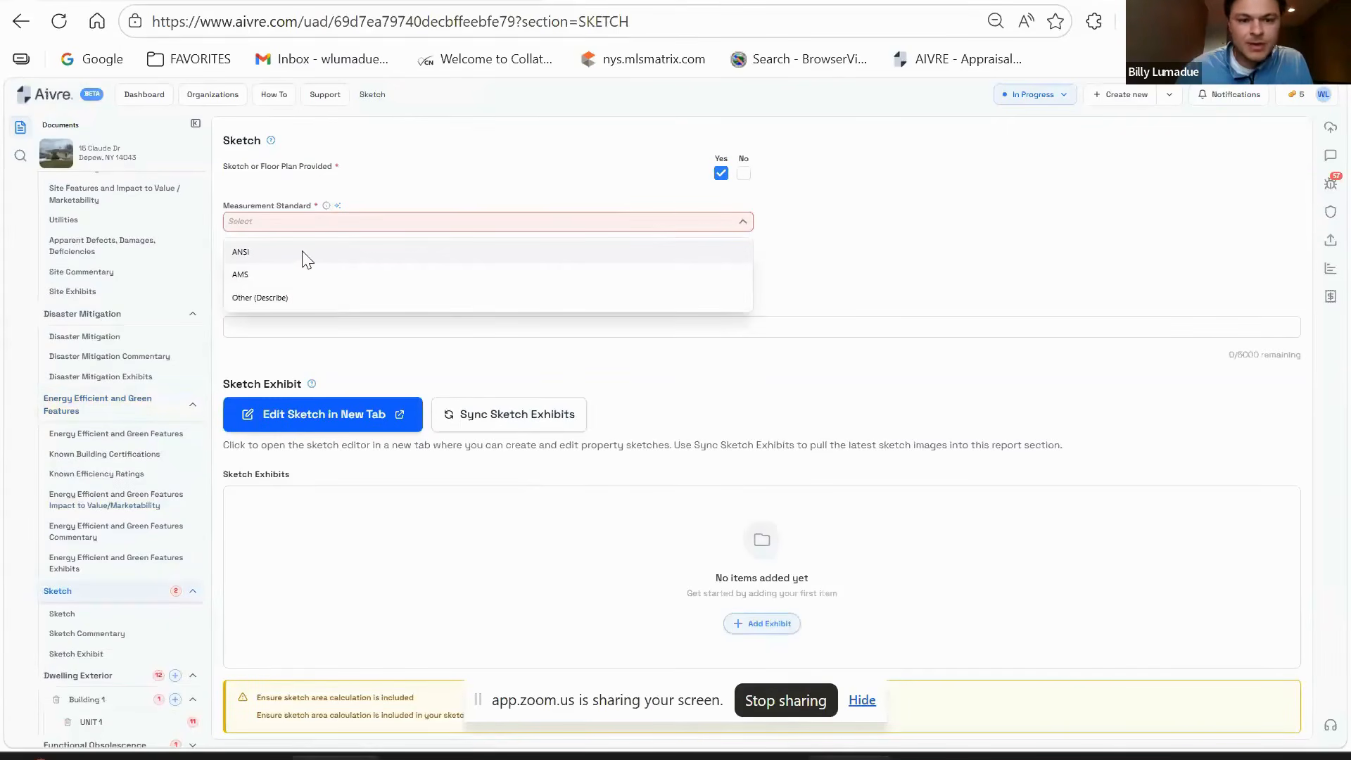
pyautogui.click(269, 252)
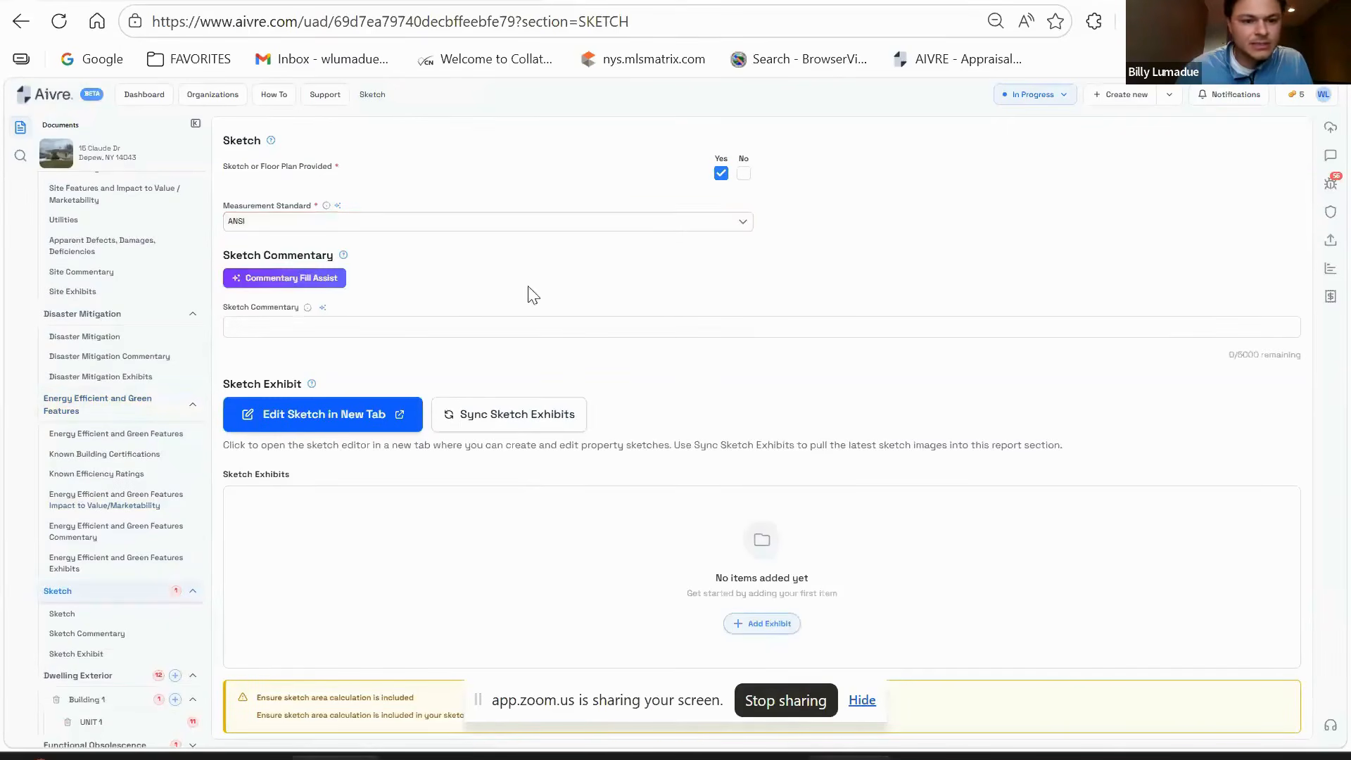
pyautogui.scroll(-2, 626, 274)
pyautogui.scroll(2, 542, 313)
# - Add an empty Exhibit 1, categorised Sketch at Big Photo size
pyautogui.scroll(-1, 784, 371)
pyautogui.scroll(-2, 704, 436)
pyautogui.scroll(2, 377, 489)
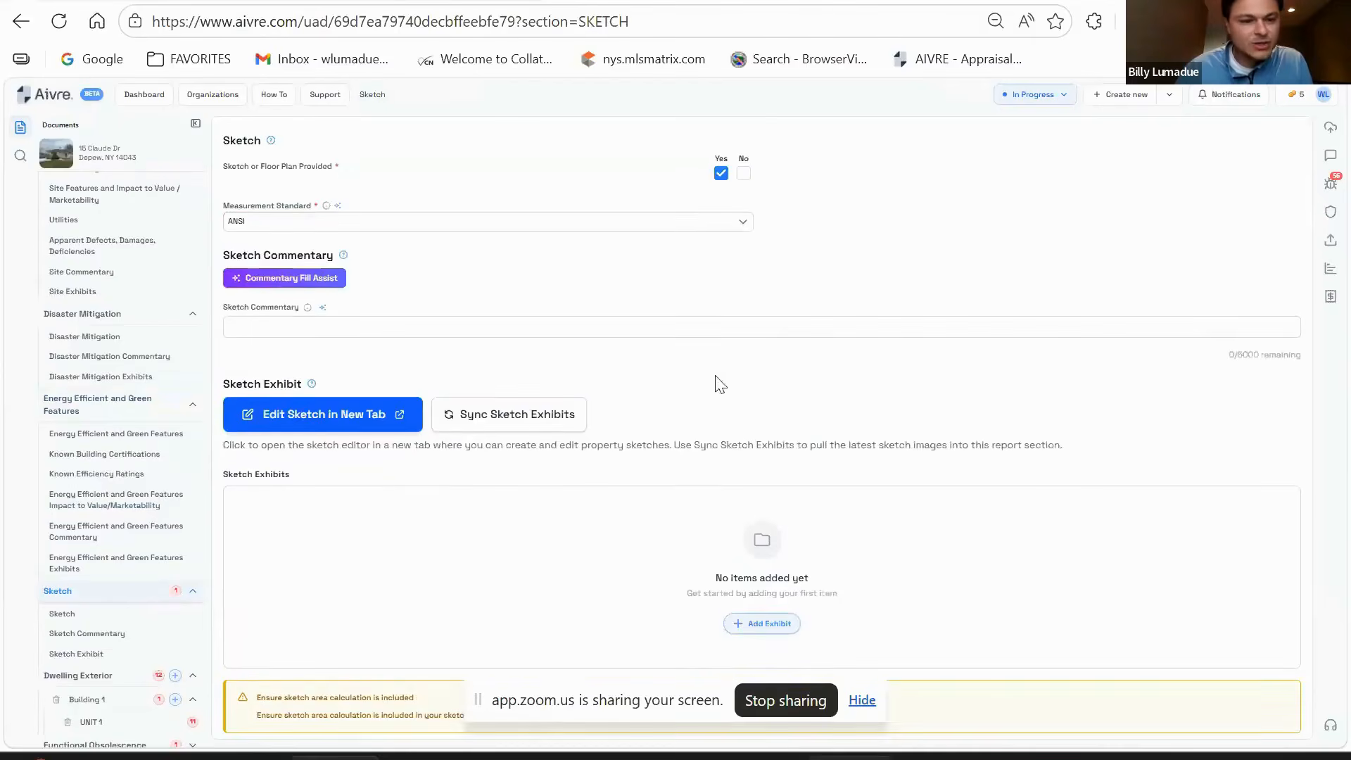
pyautogui.scroll(-2, 384, 443)
pyautogui.scroll(1, 571, 485)
pyautogui.scroll(1, 572, 493)
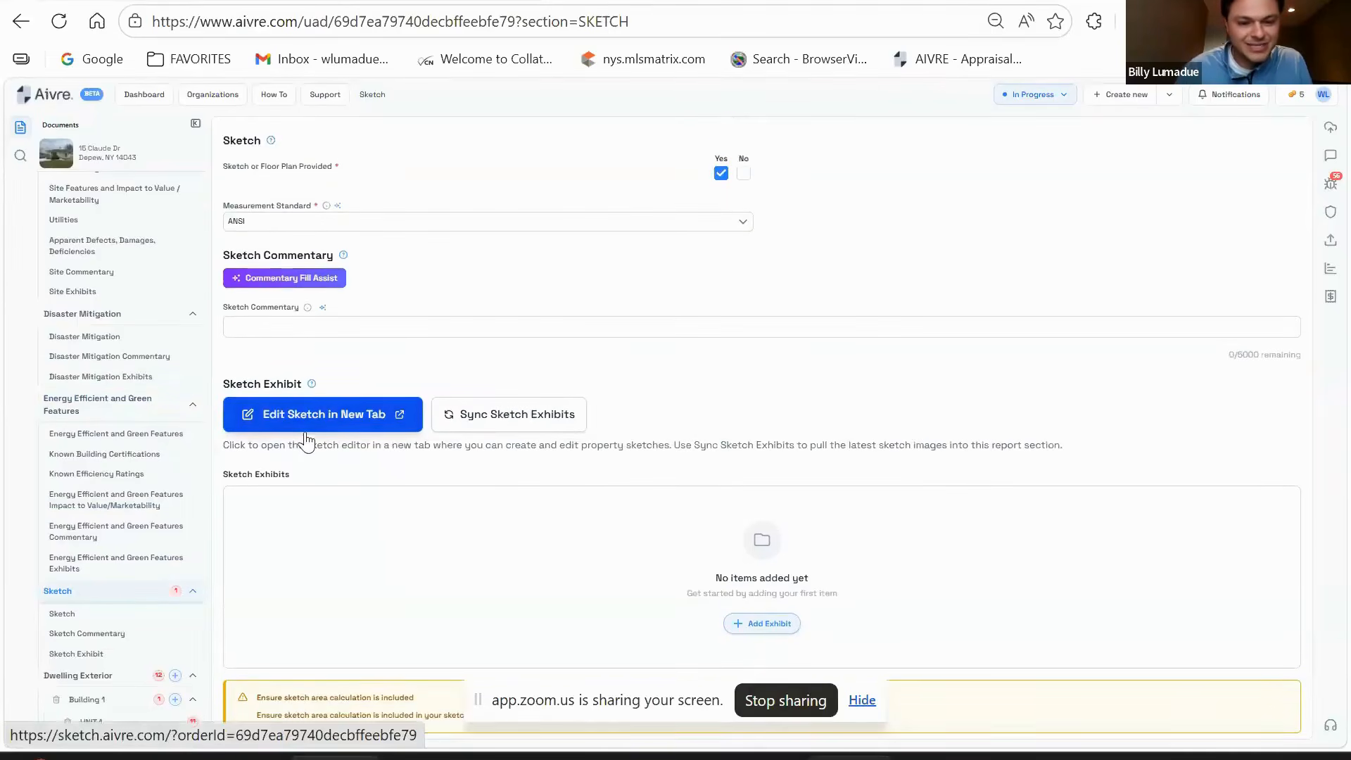
pyautogui.scroll(-2, 365, 409)
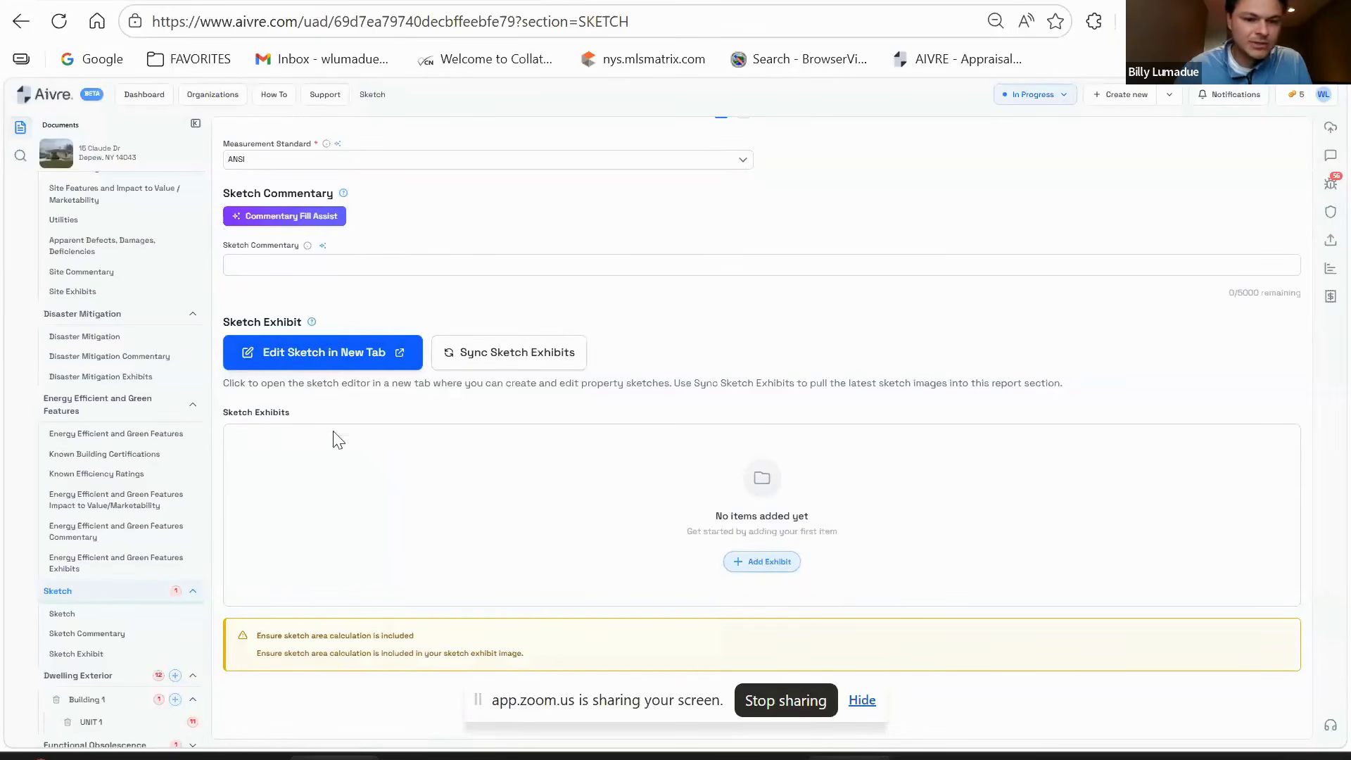
pyautogui.click(766, 563)
pyautogui.scroll(-3, 549, 415)
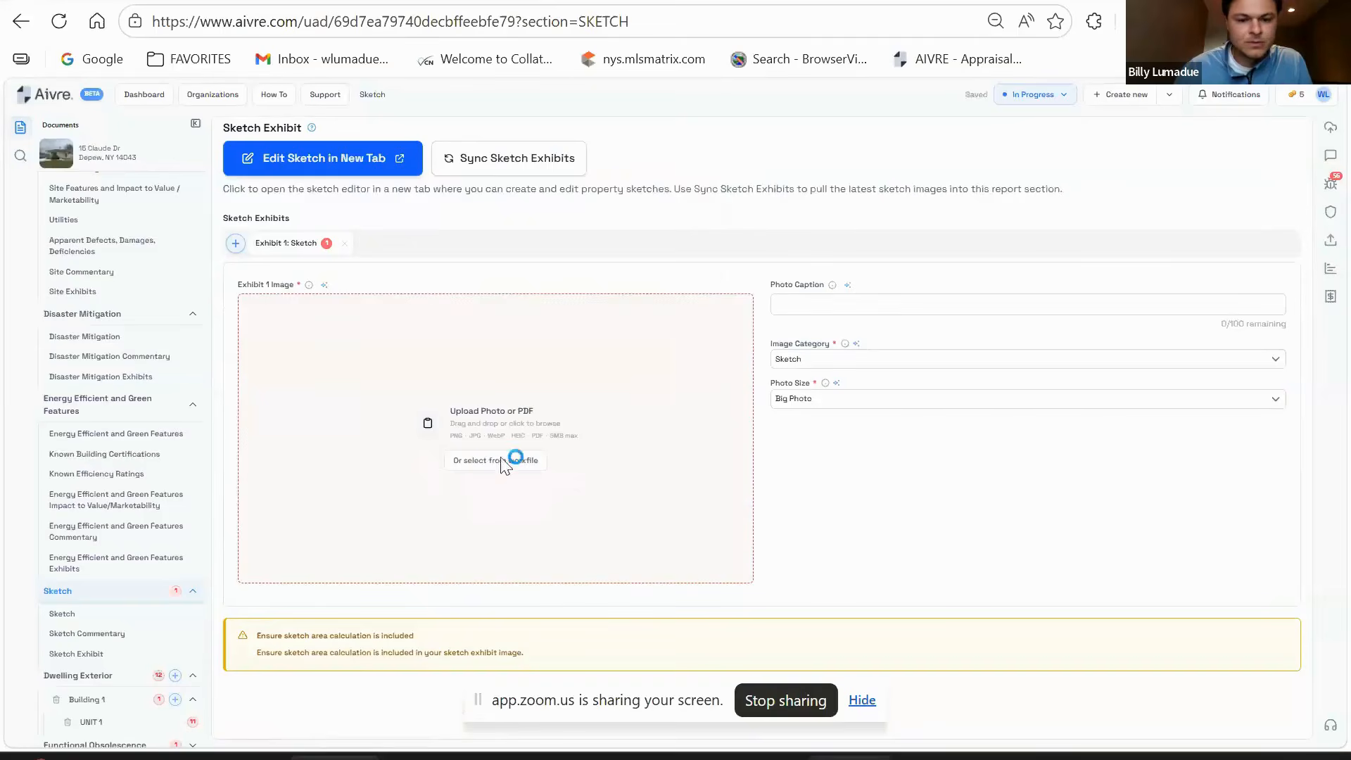
pyautogui.click(642, 365)
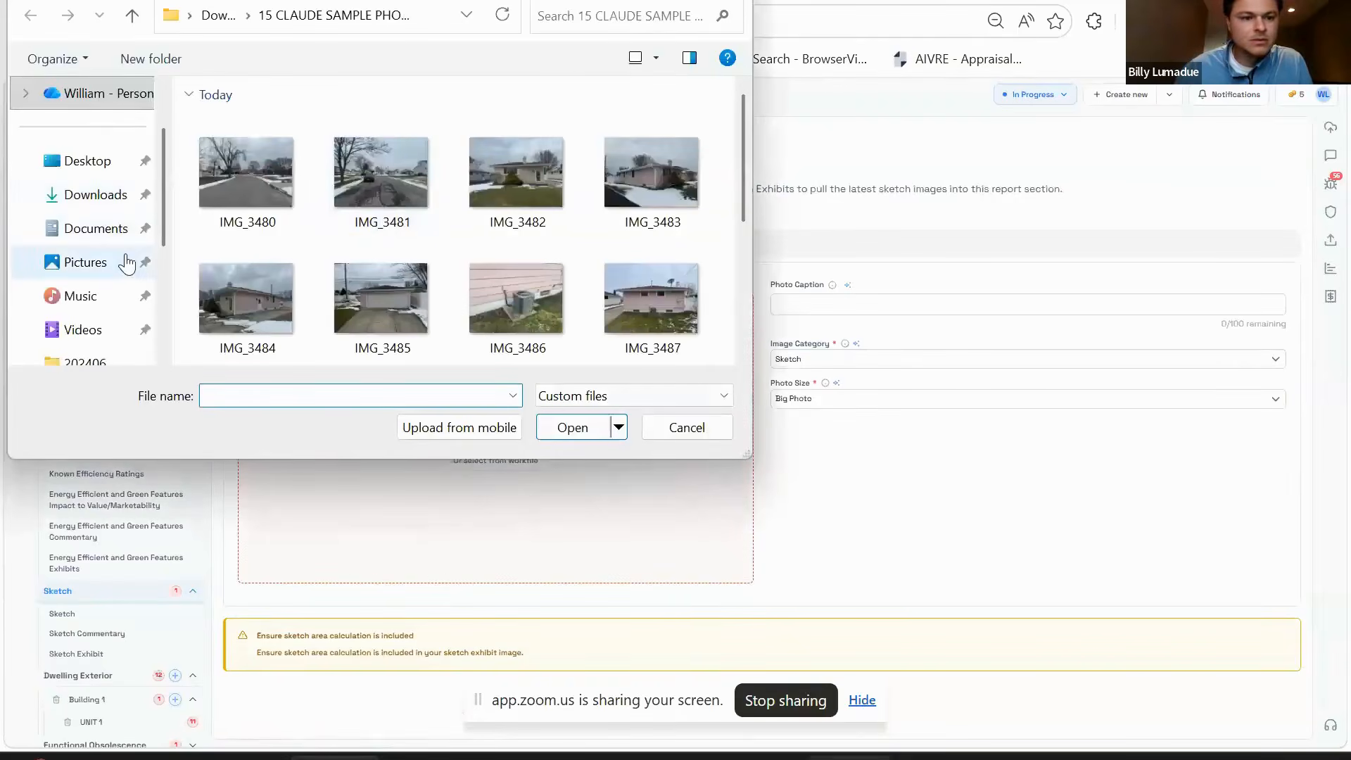
pyautogui.scroll(-3, 111, 227)
pyautogui.scroll(-2, 113, 239)
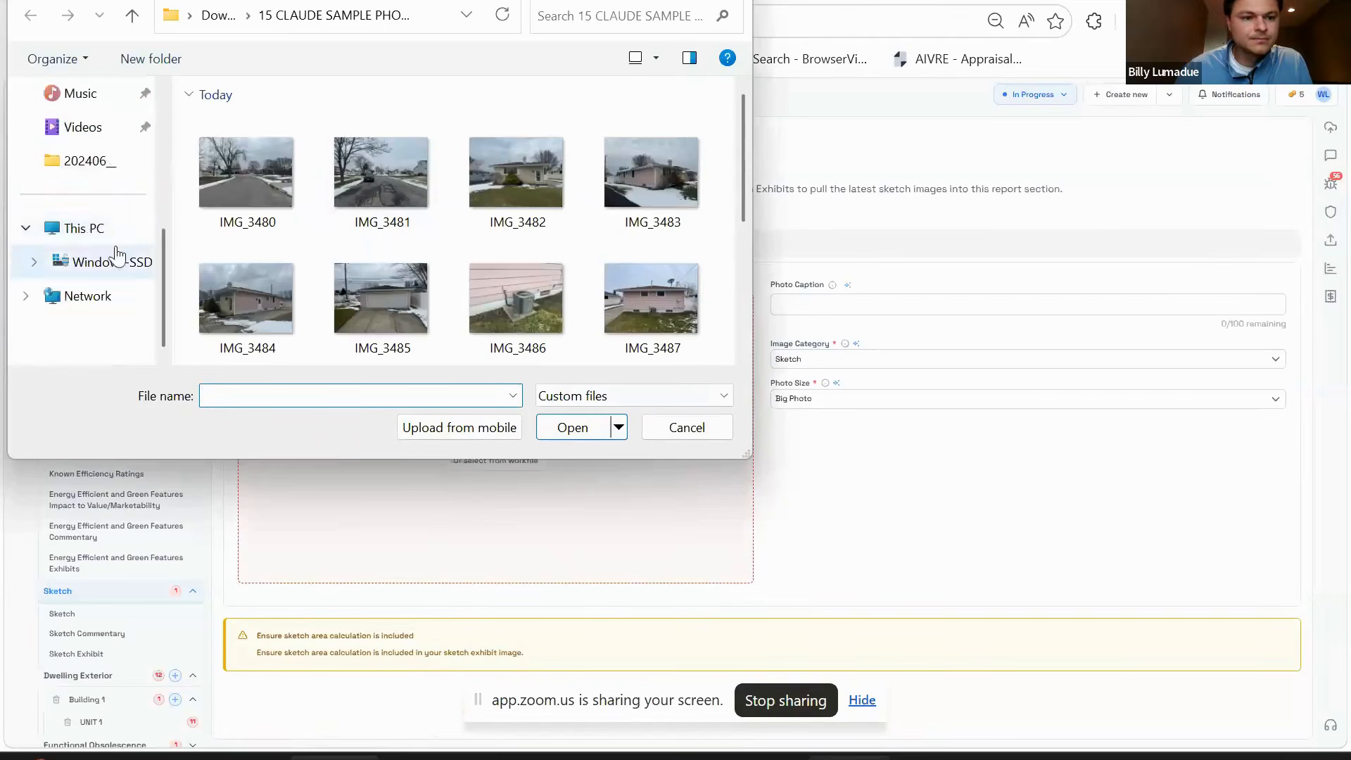
pyautogui.scroll(5, 106, 242)
pyautogui.click(101, 236)
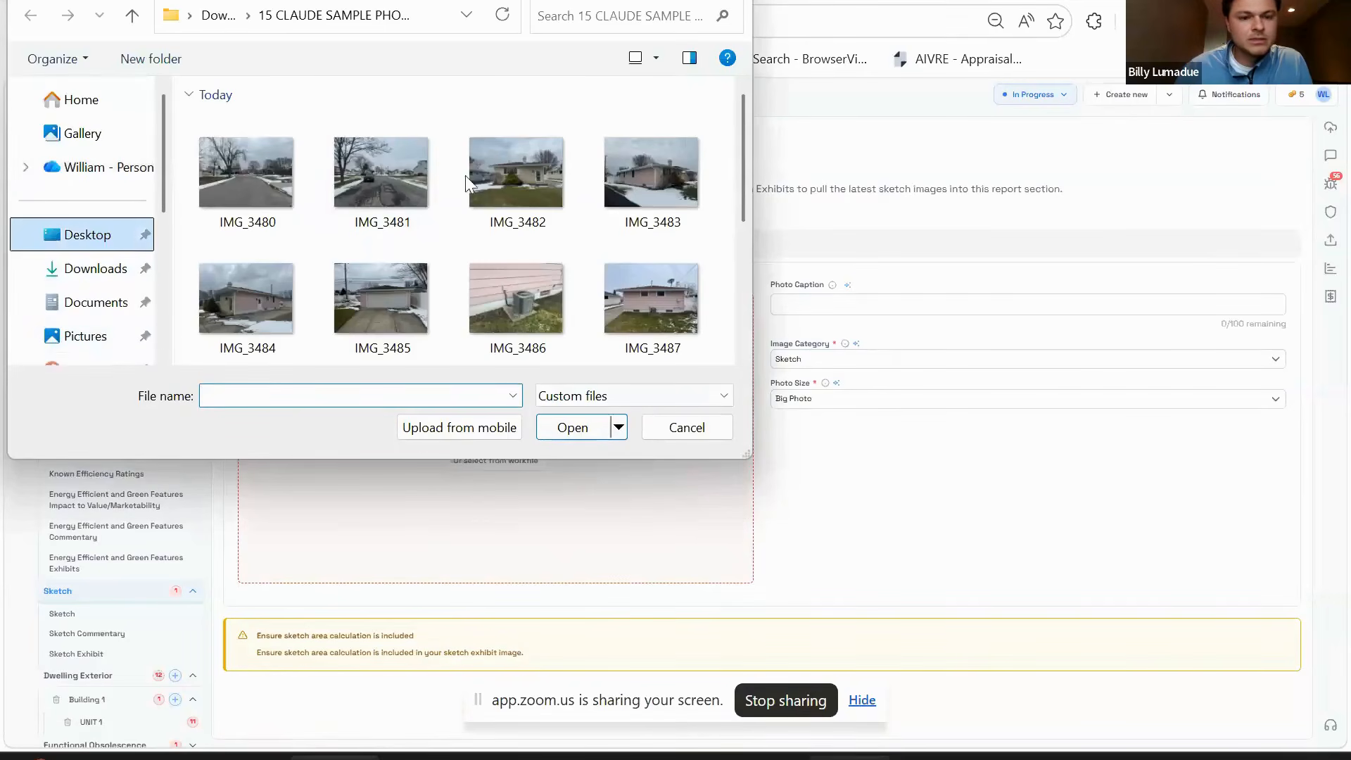
pyautogui.doubleClick(253, 134)
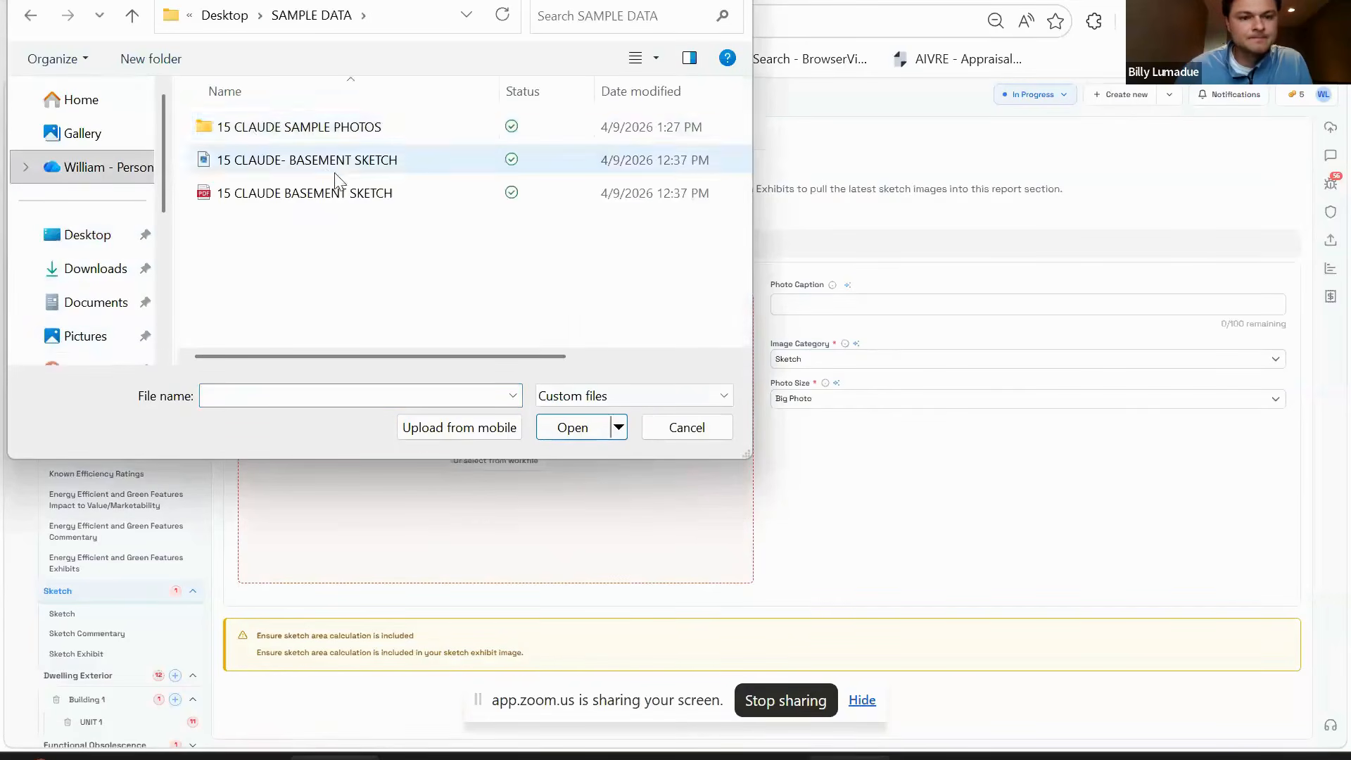
pyautogui.doubleClick(336, 203)
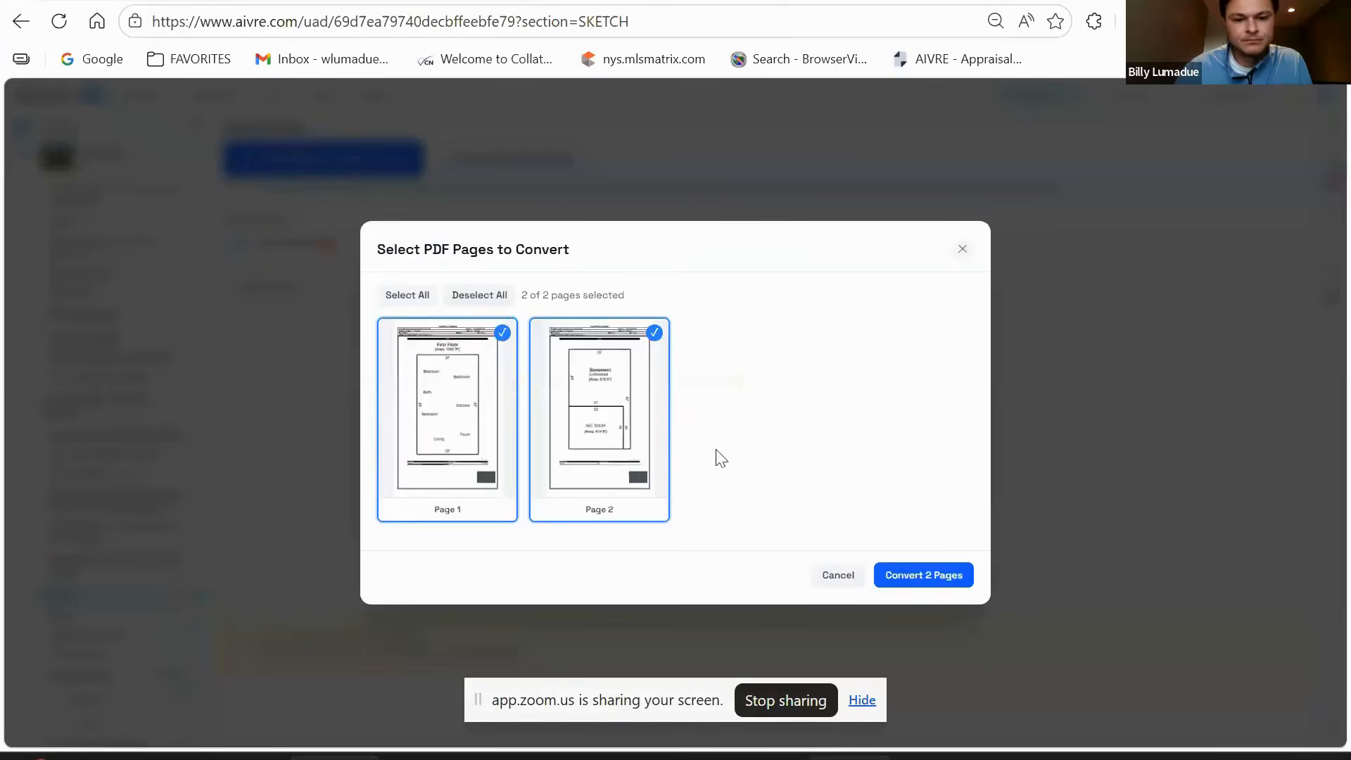
pyautogui.click(429, 431)
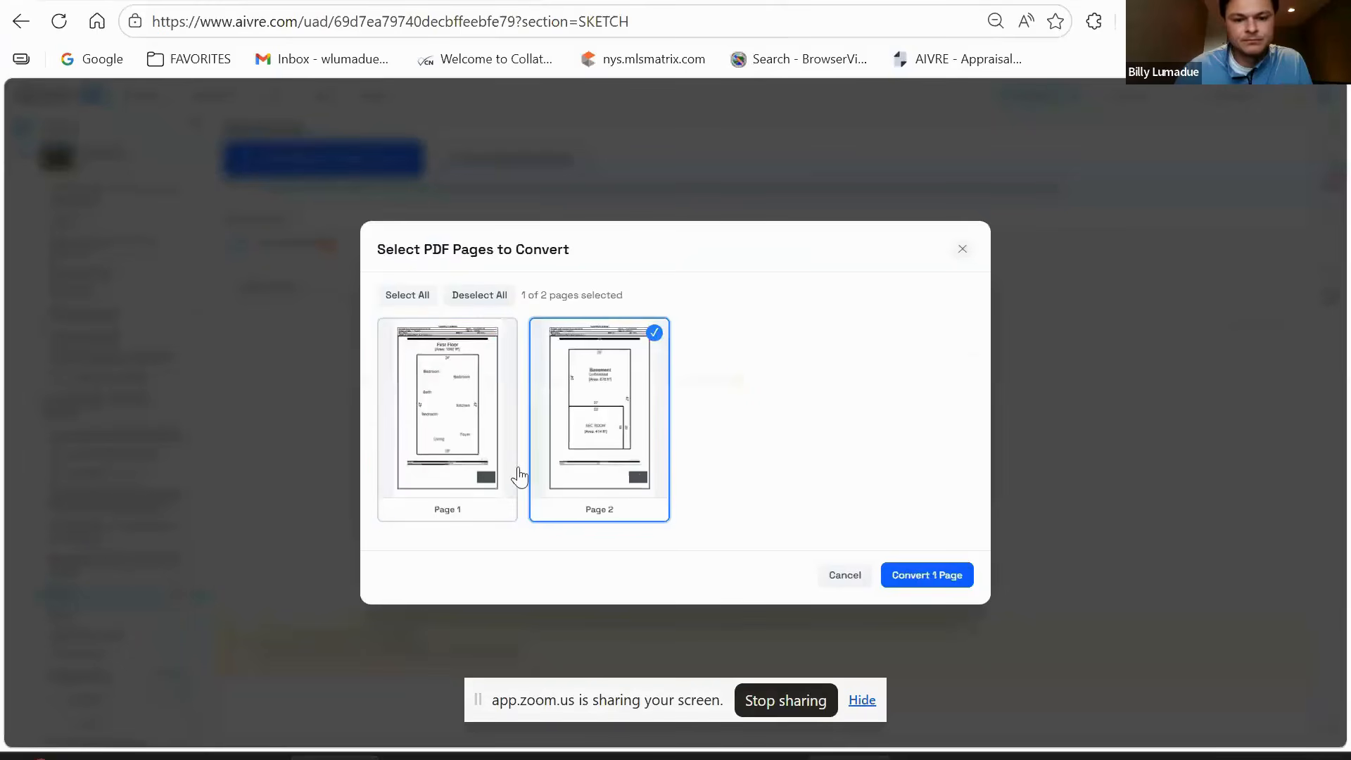
pyautogui.click(927, 575)
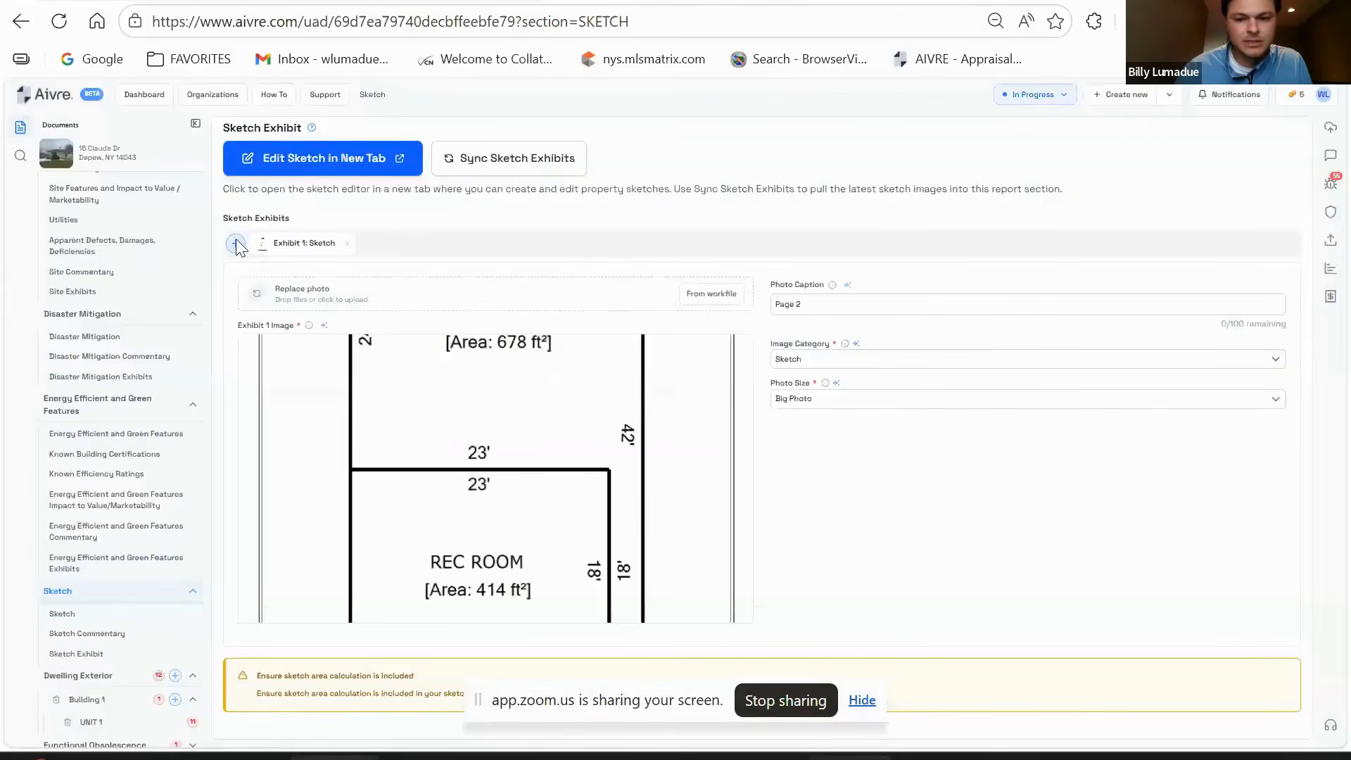
# - Add Exhibit 2 and fill it with page 1 of the same basement sketch PDF
pyautogui.click(235, 244)
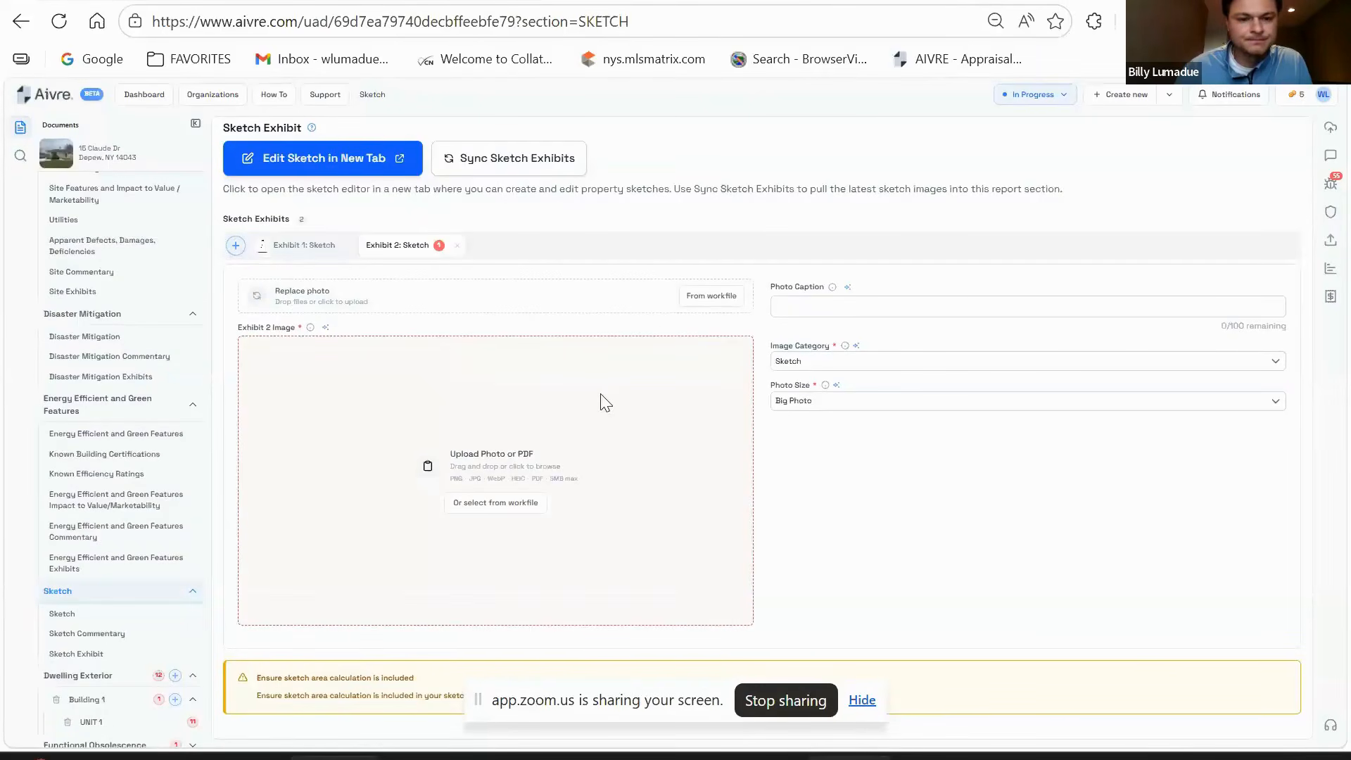
pyautogui.click(582, 401)
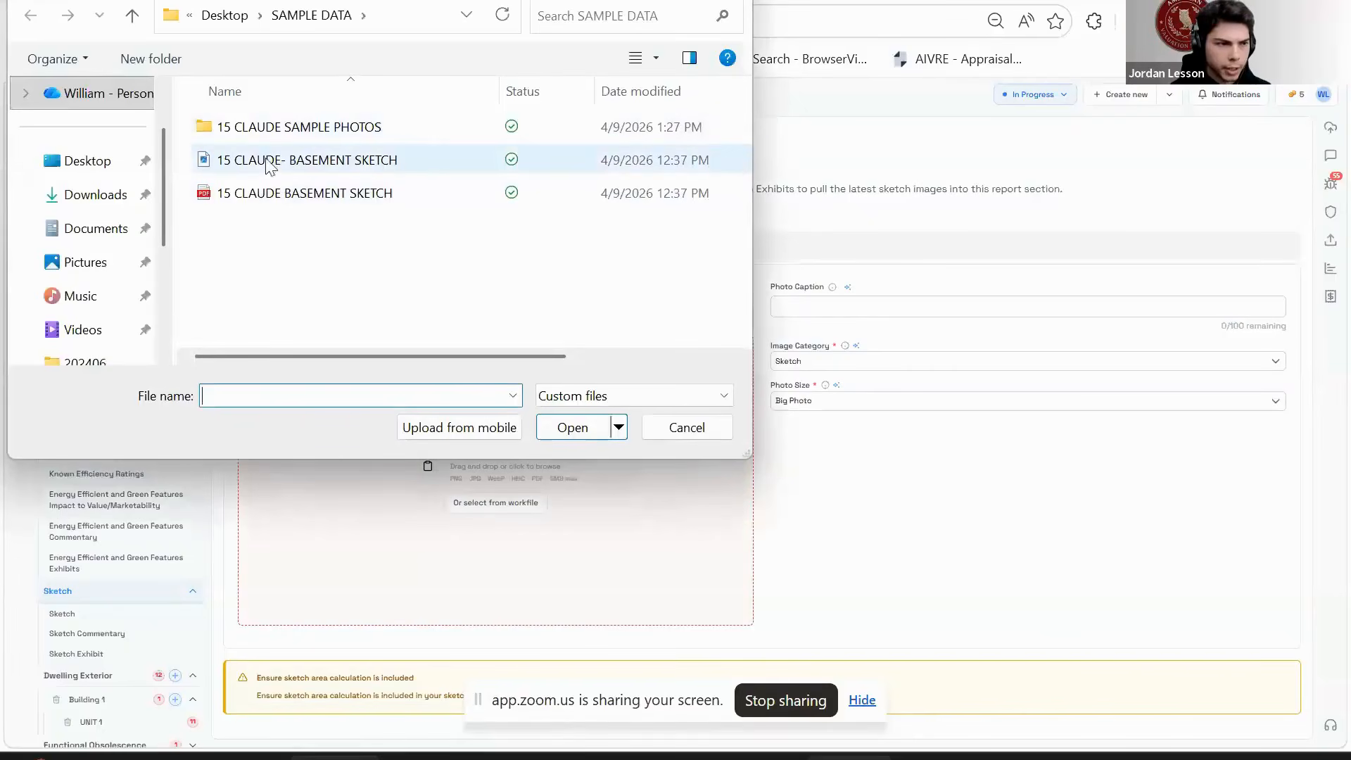
pyautogui.click(252, 199)
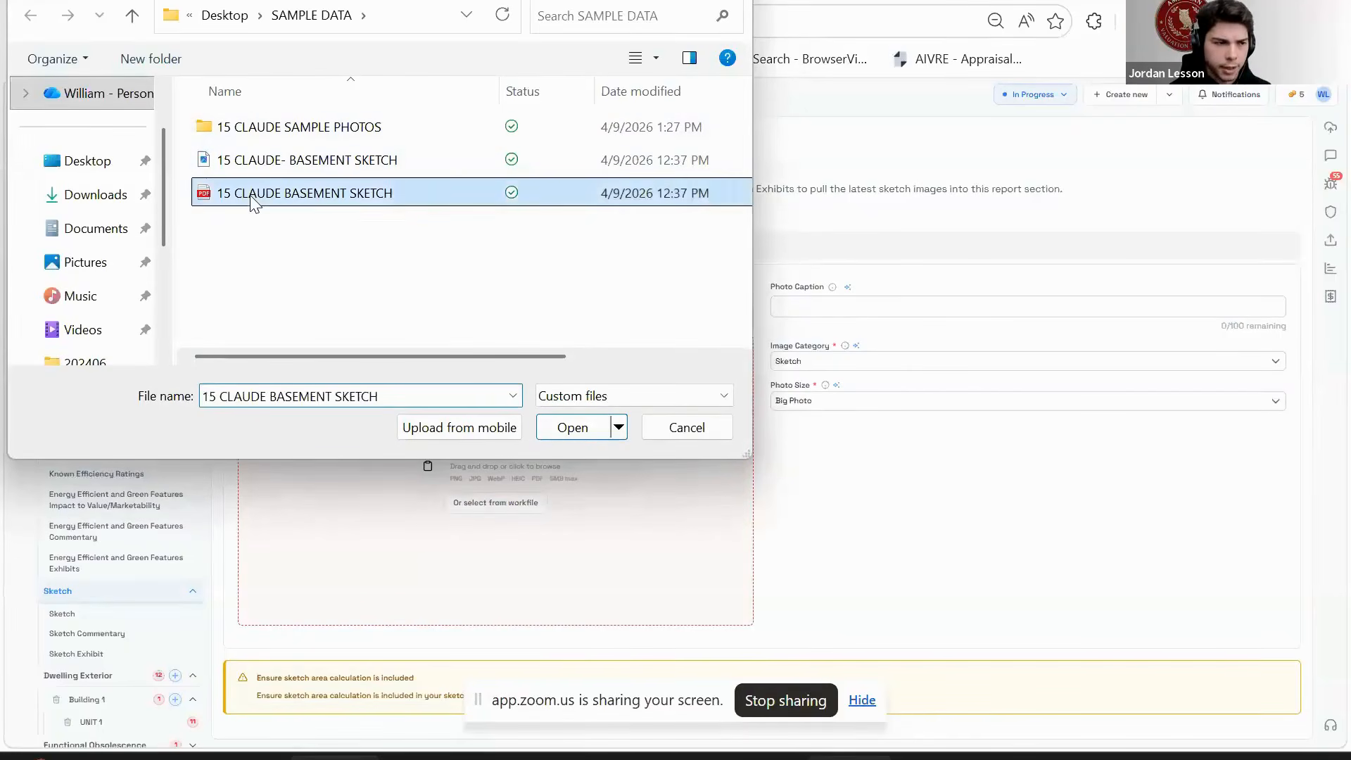
pyautogui.click(572, 427)
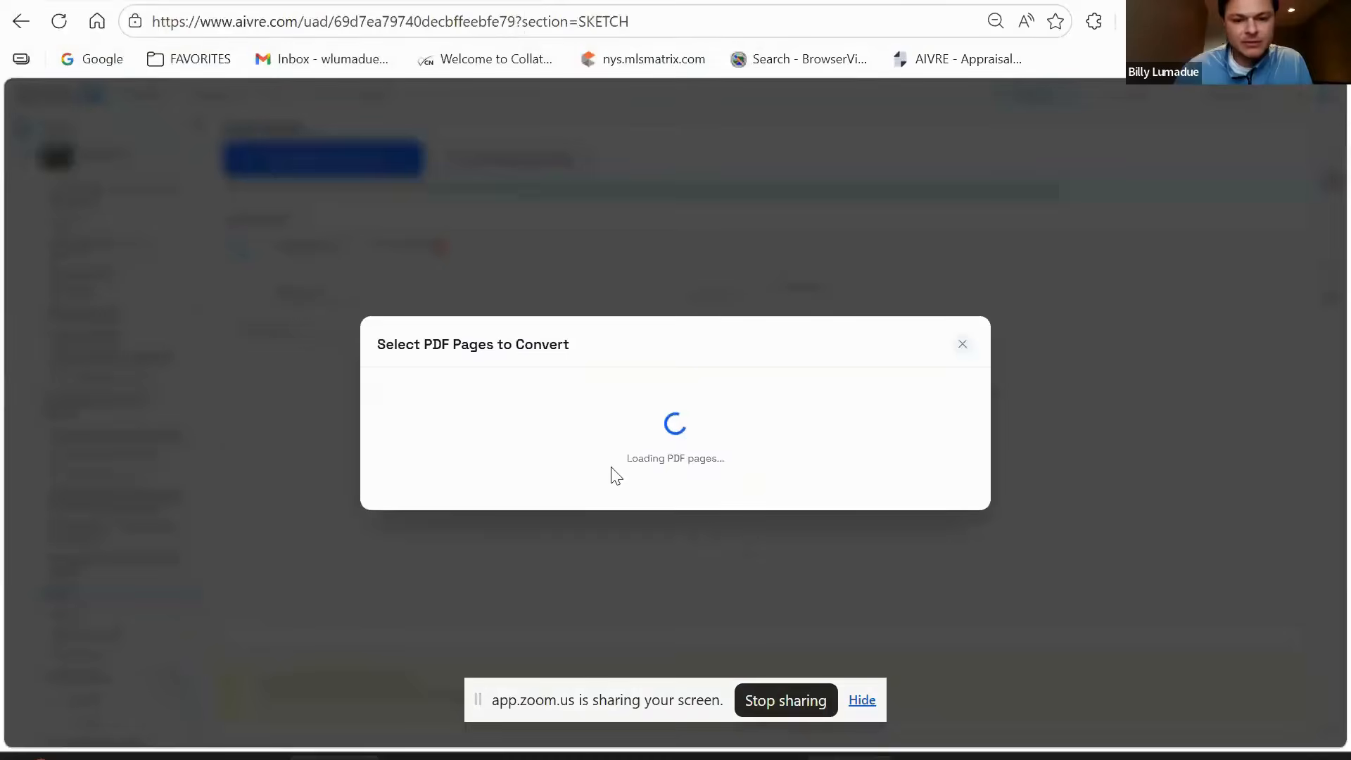
pyautogui.click(618, 365)
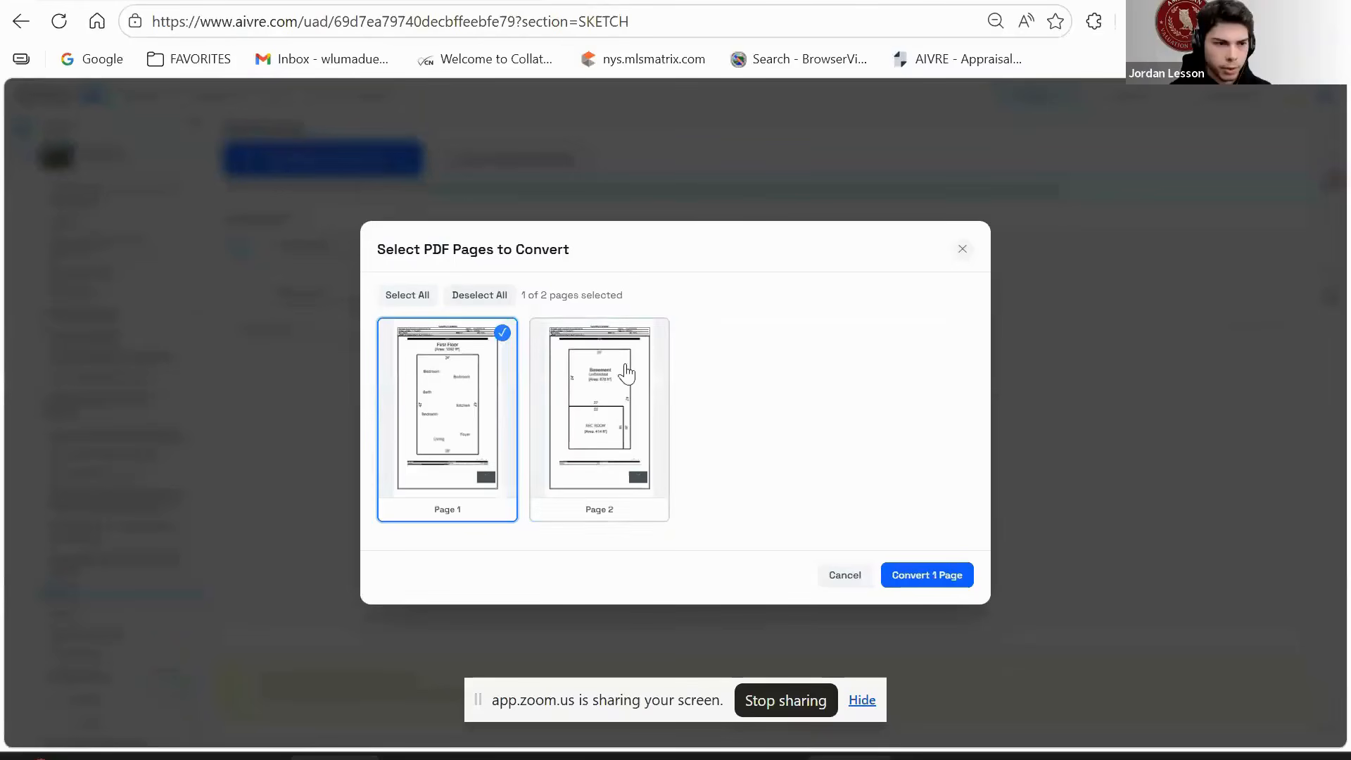
pyautogui.click(931, 571)
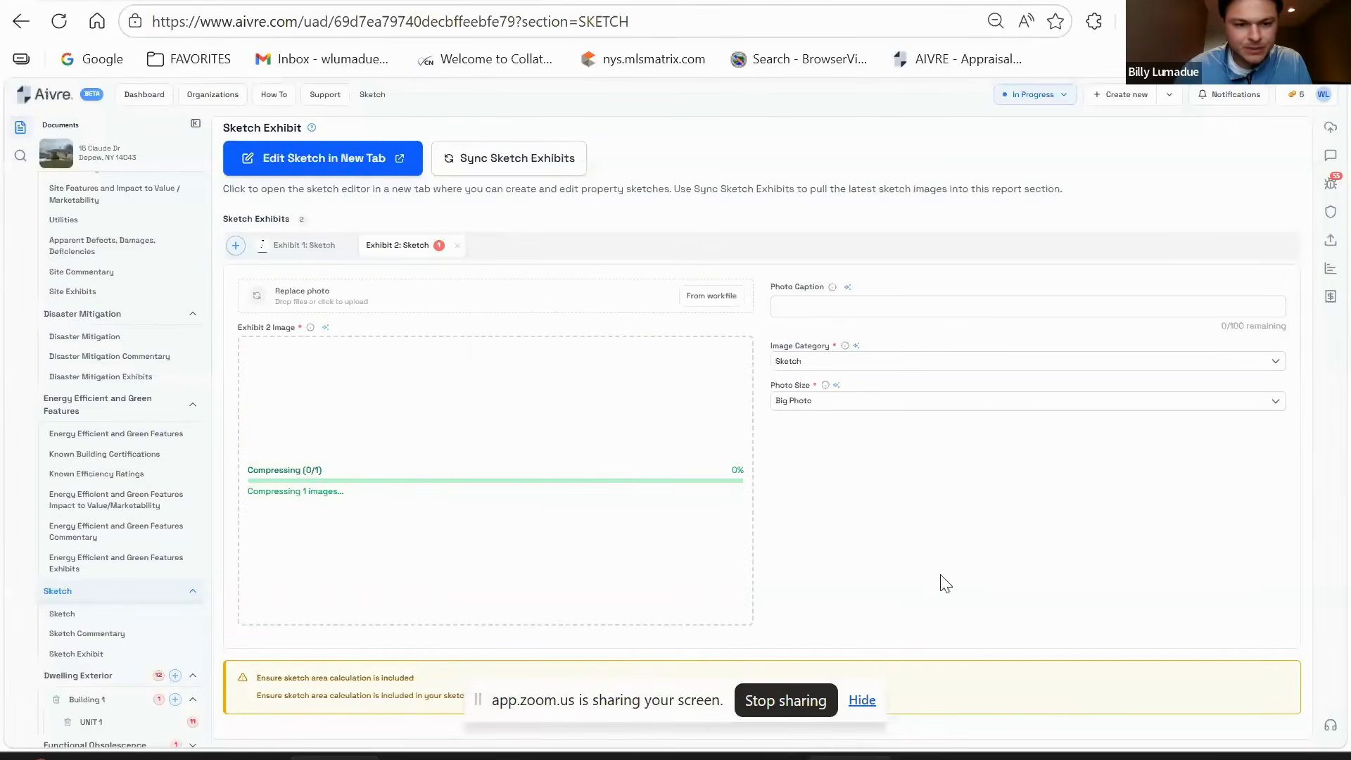
# - Compare both sketch exhibits, then go to the Dwelling Exterior section
pyautogui.click(301, 248)
pyautogui.click(422, 248)
pyautogui.scroll(-1, 699, 501)
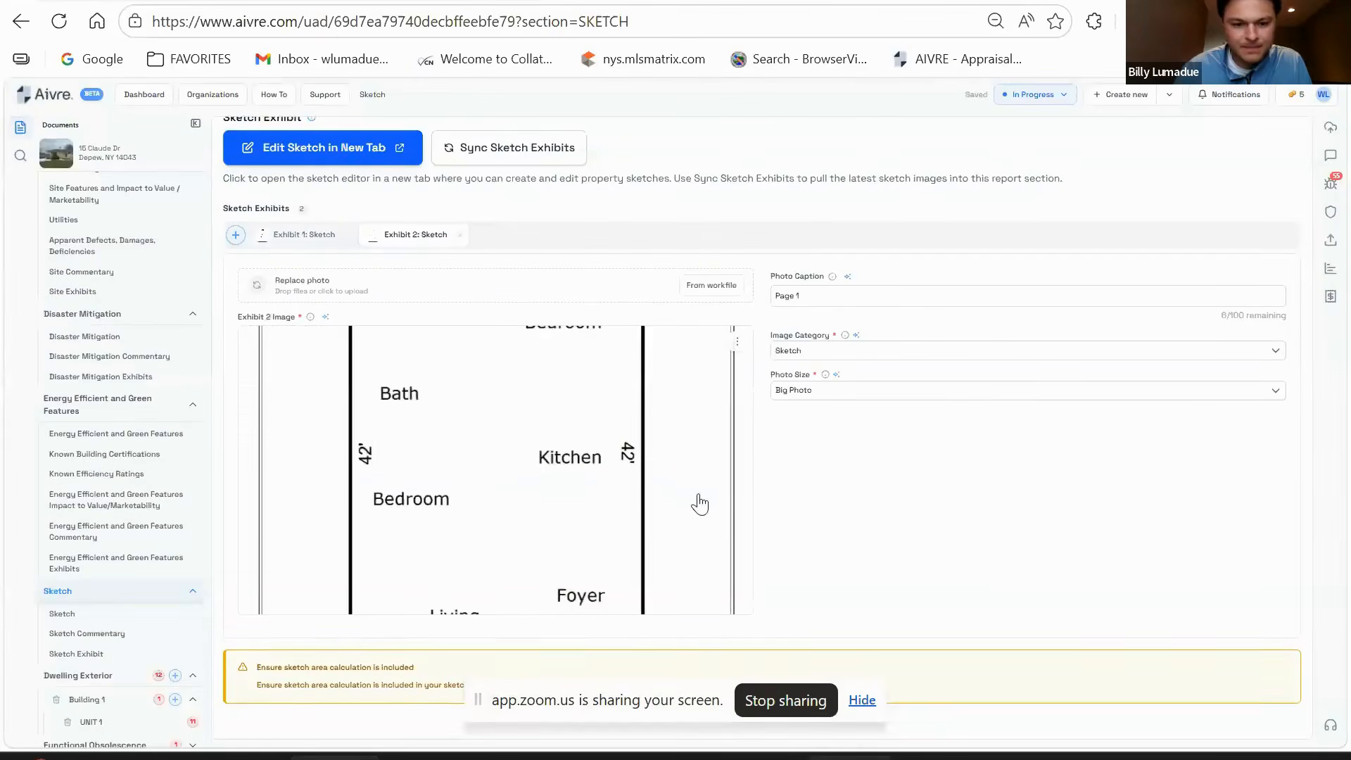
pyautogui.scroll(-2, 123, 594)
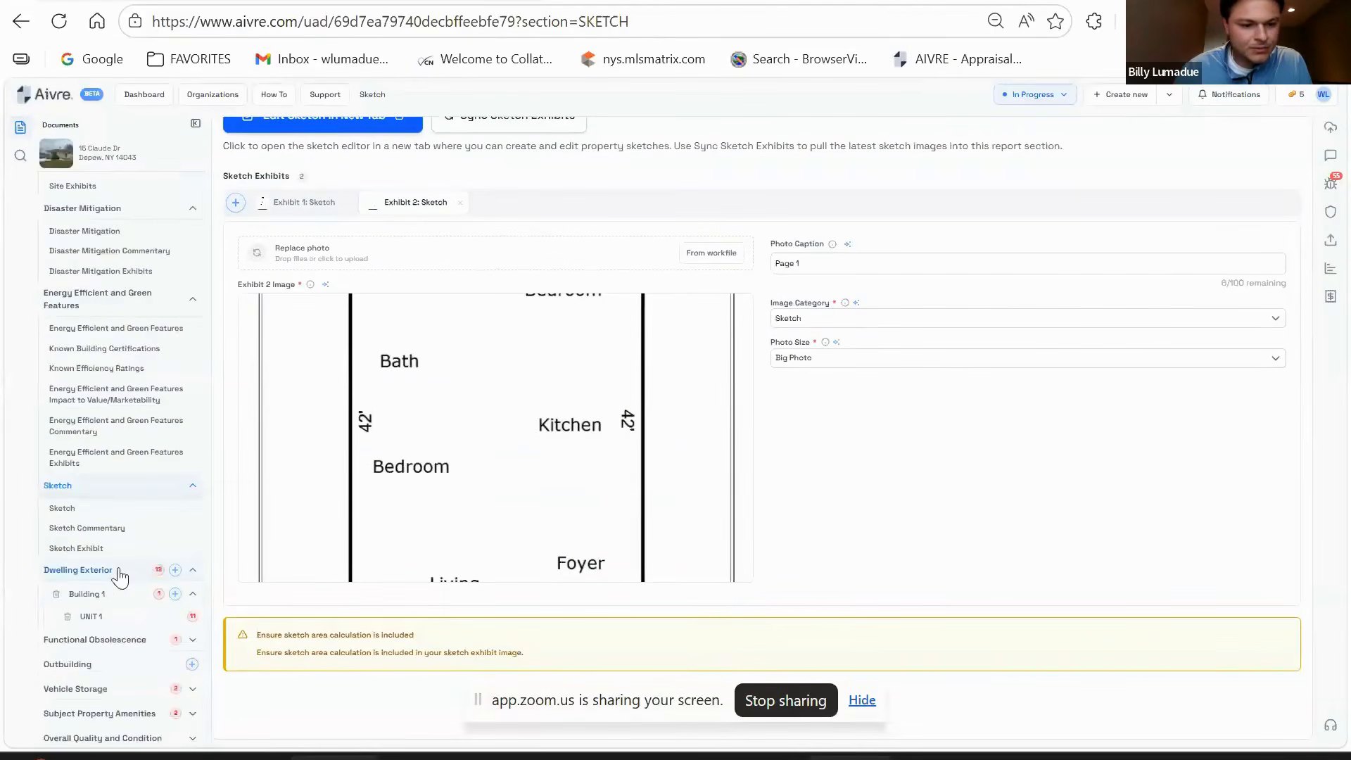
pyautogui.click(79, 569)
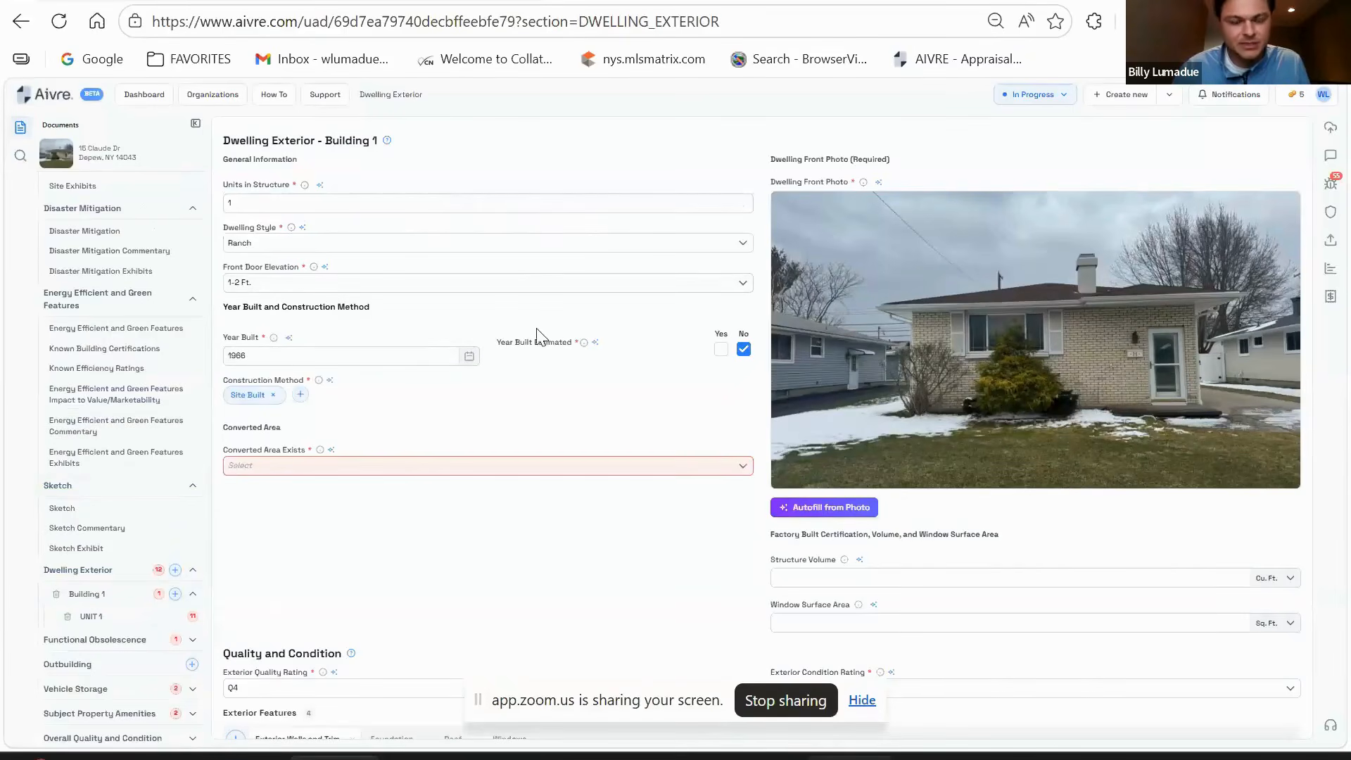
# - Set Converted Area Exists to No for Building 1
pyautogui.scroll(-2, 563, 366)
pyautogui.scroll(2, 514, 418)
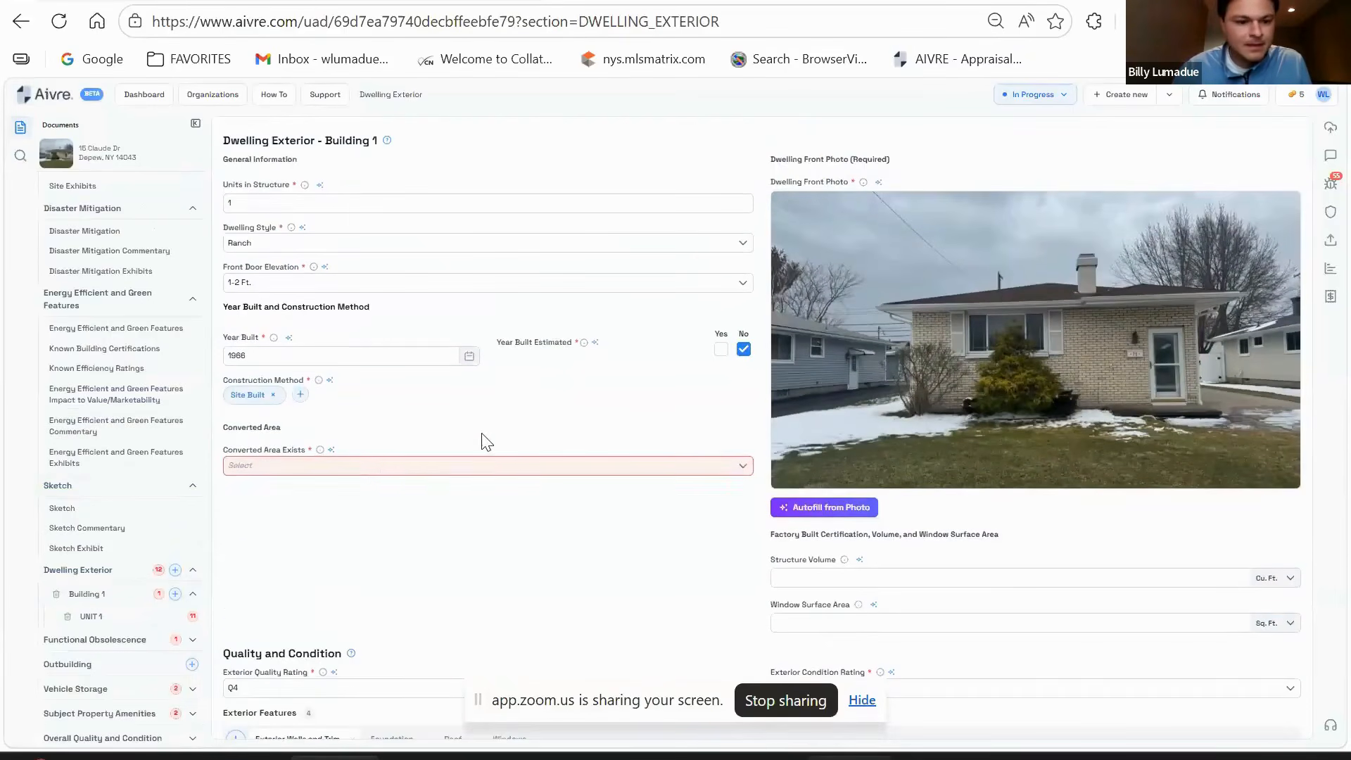
pyautogui.click(395, 467)
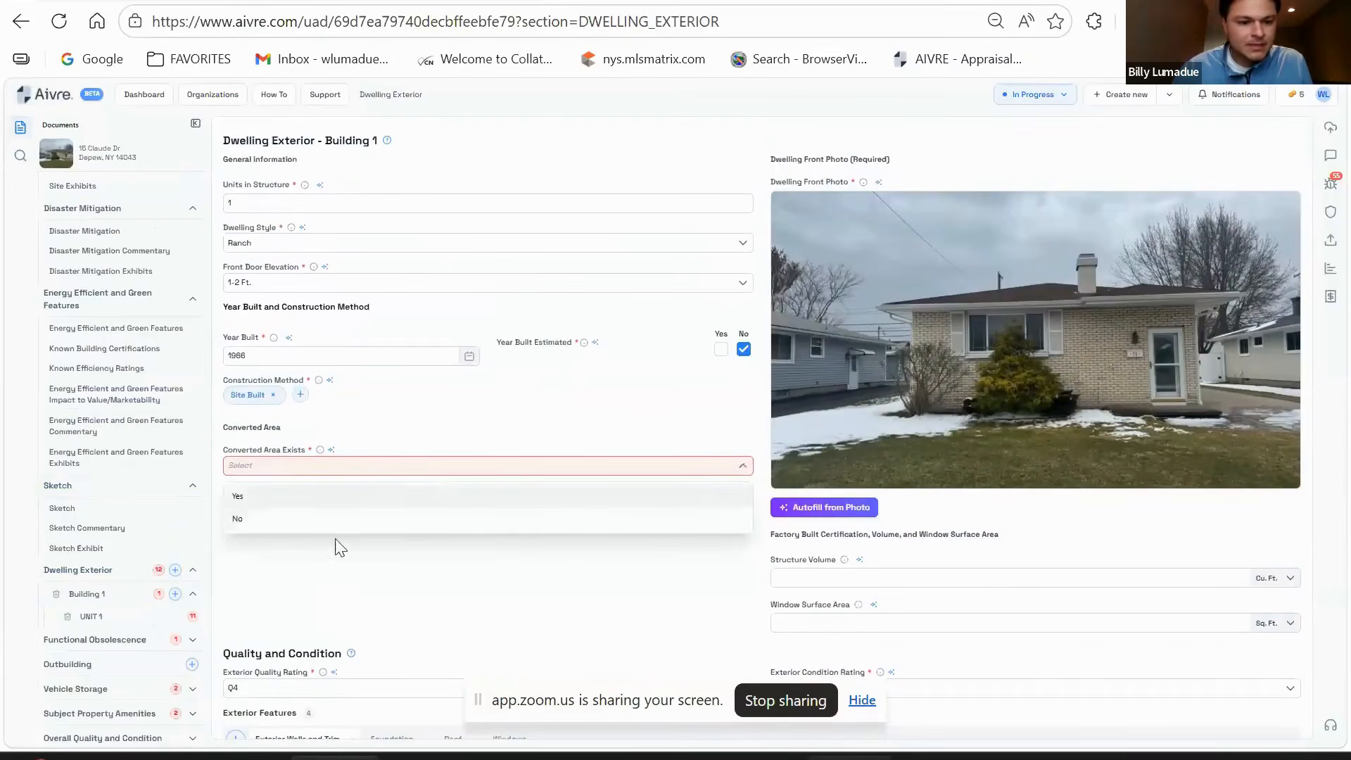
pyautogui.click(282, 520)
# - Keep the exterior quality rating at Q4 and condition rating at C4
pyautogui.scroll(-3, 619, 407)
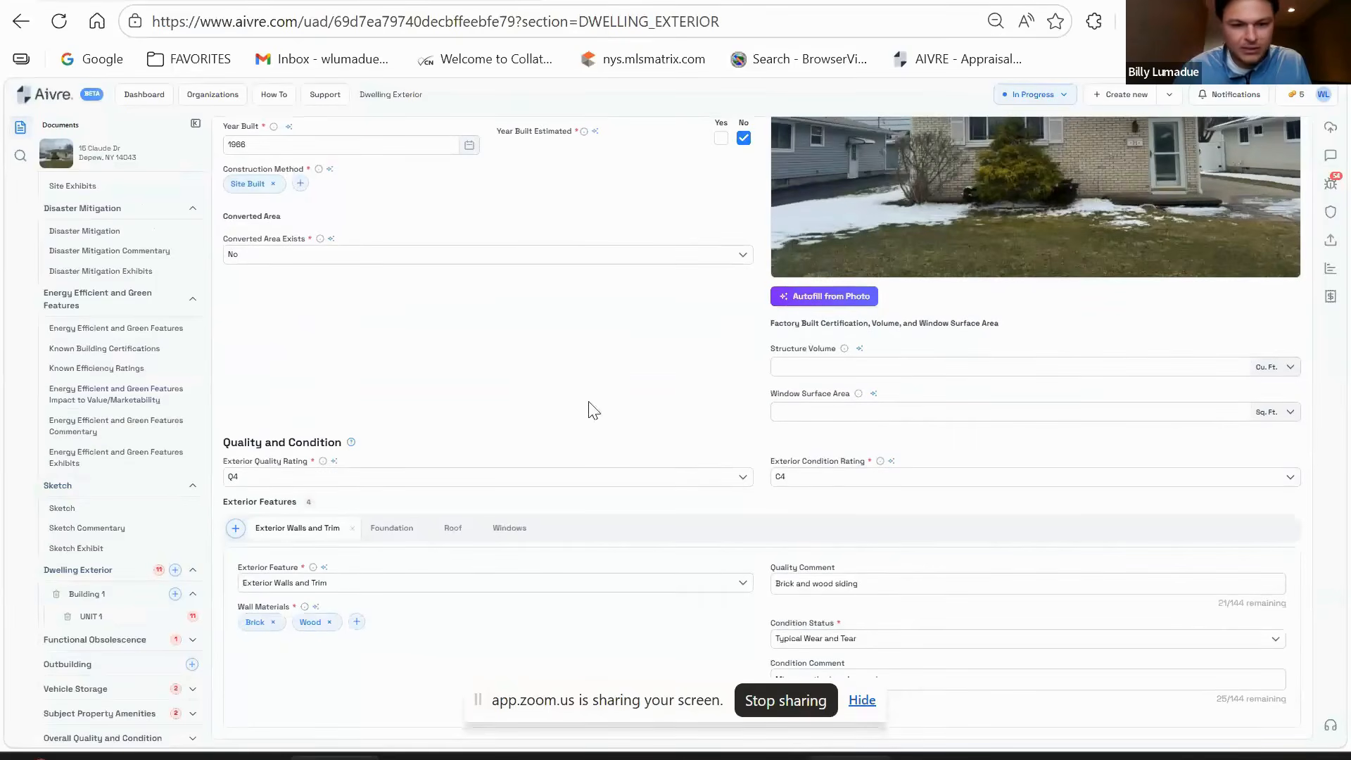
pyautogui.scroll(-2, 774, 324)
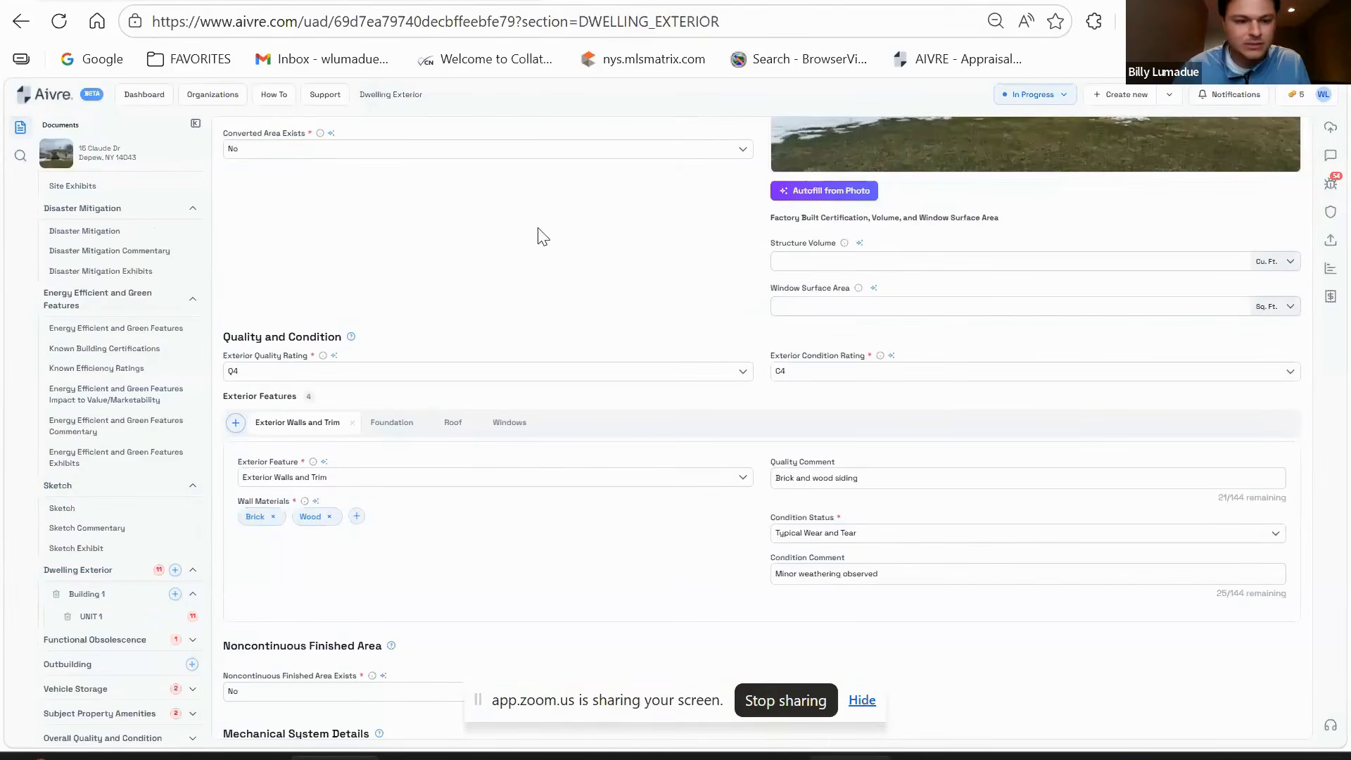
pyautogui.scroll(5, 528, 371)
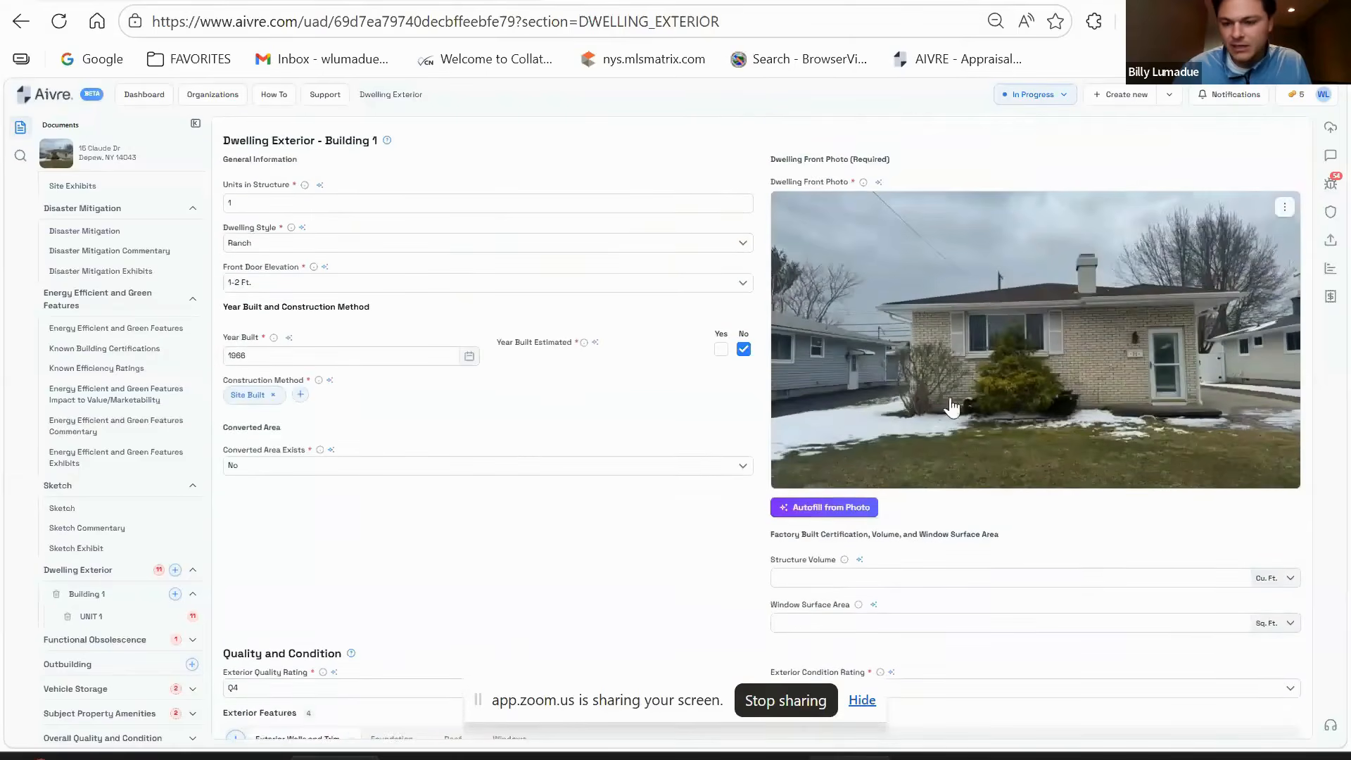
pyautogui.scroll(-3, 603, 431)
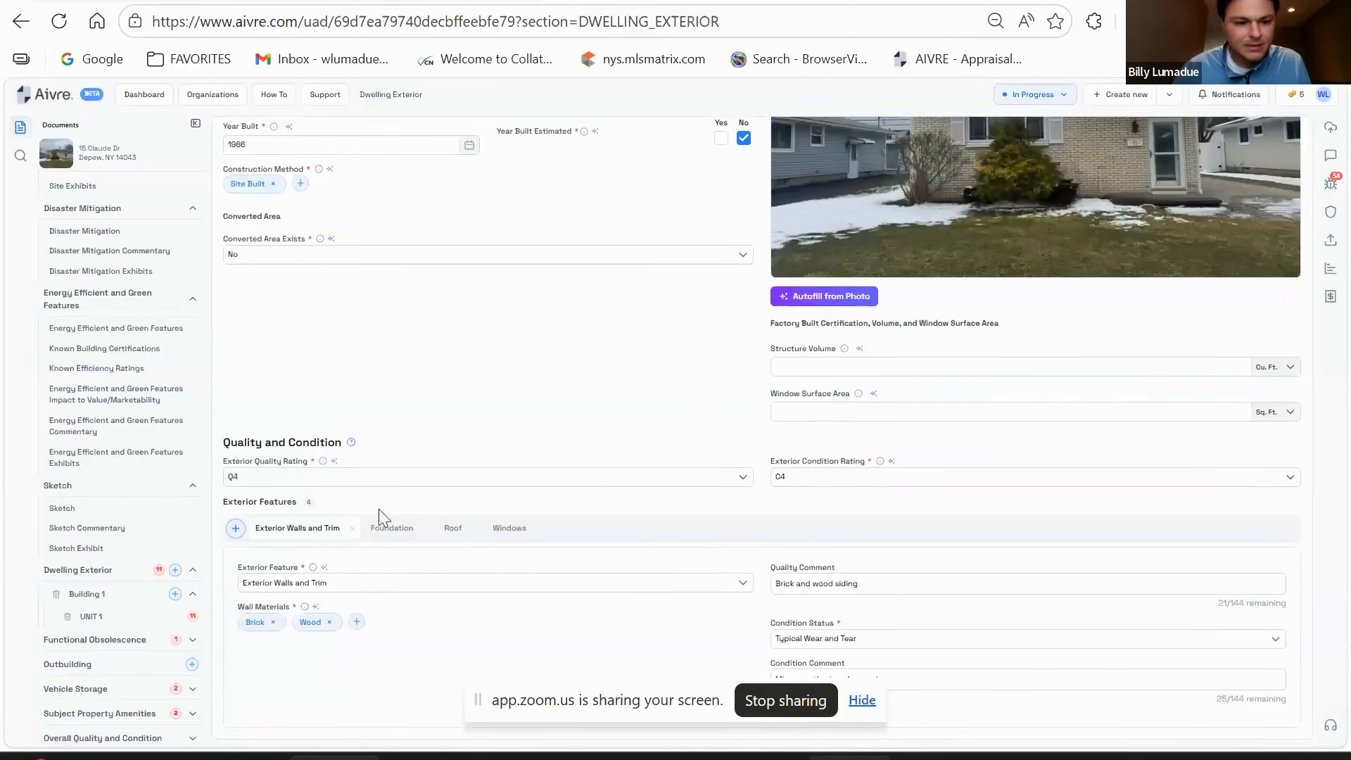
pyautogui.click(381, 479)
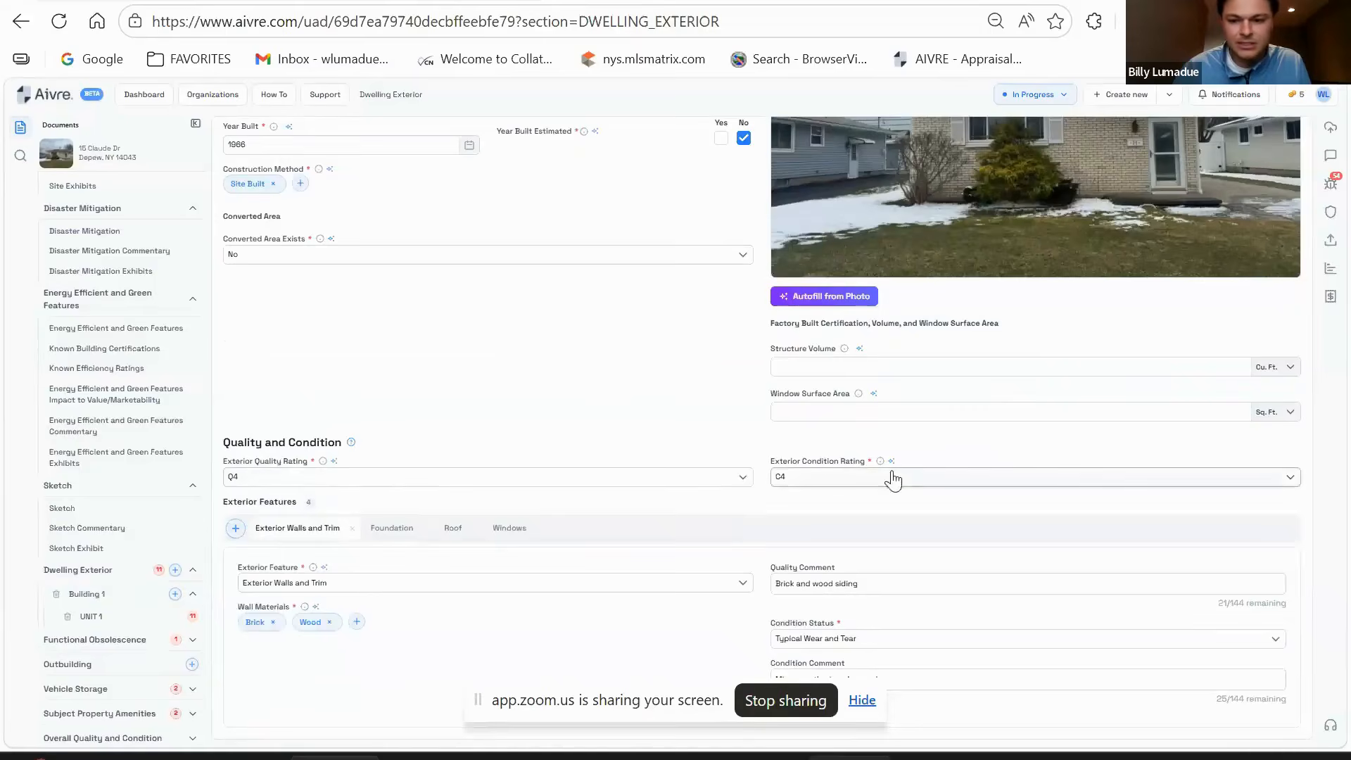
pyautogui.scroll(3, 893, 458)
pyautogui.scroll(-5, 640, 473)
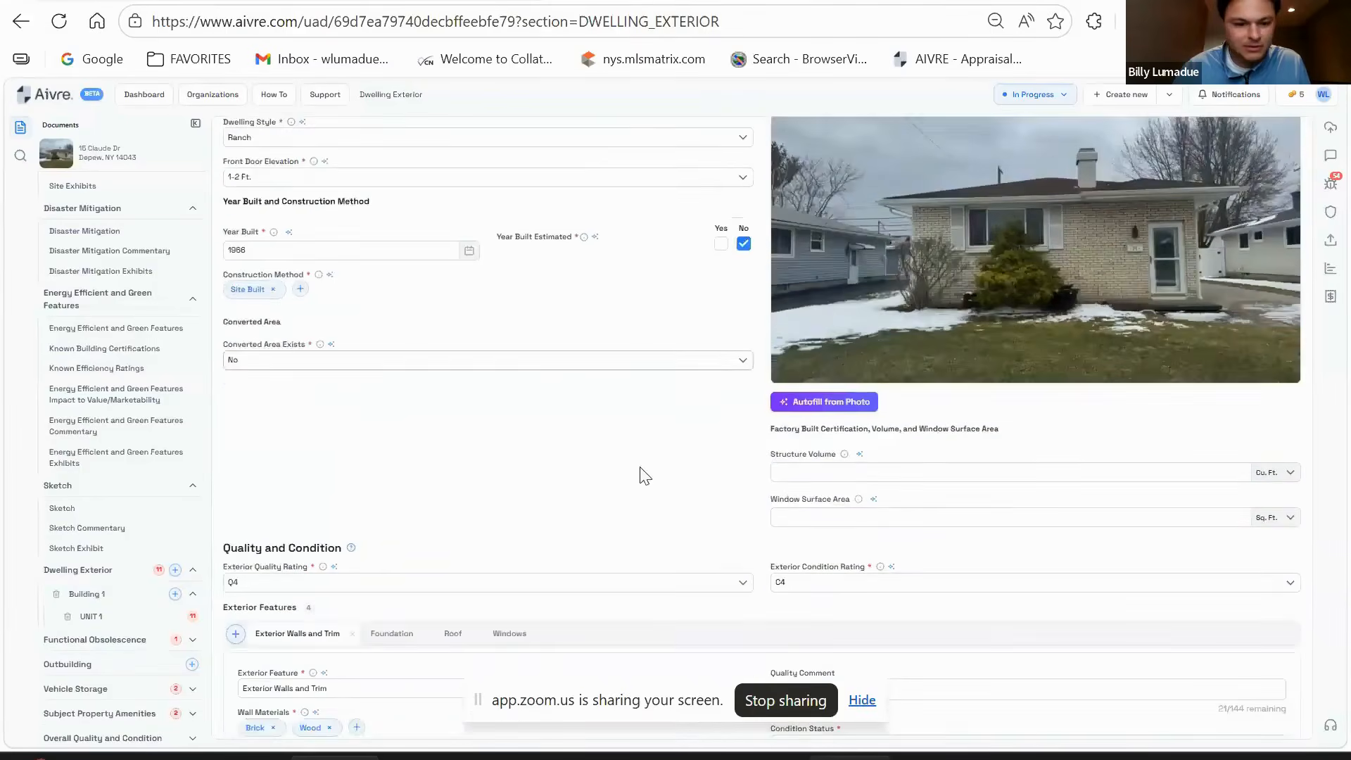
pyautogui.click(598, 373)
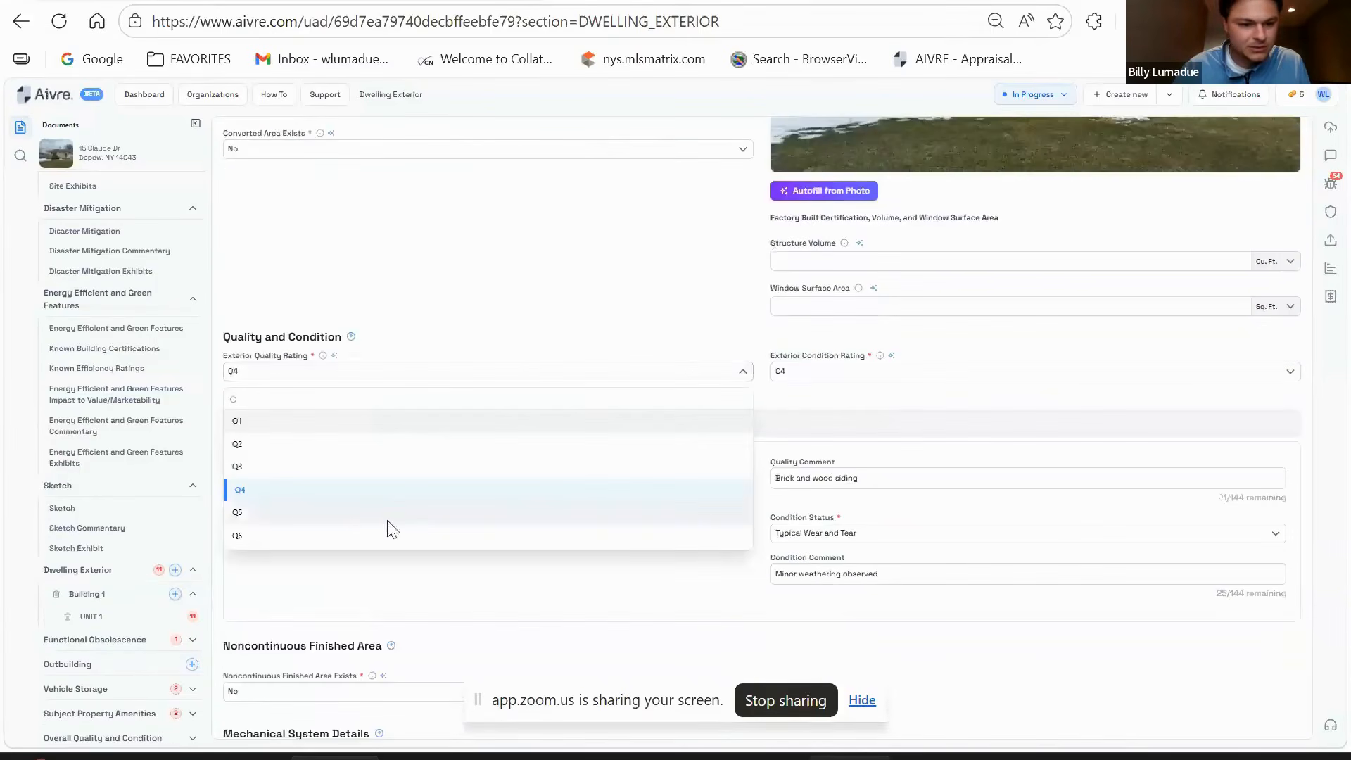
pyautogui.click(341, 491)
pyautogui.click(830, 372)
pyautogui.click(858, 496)
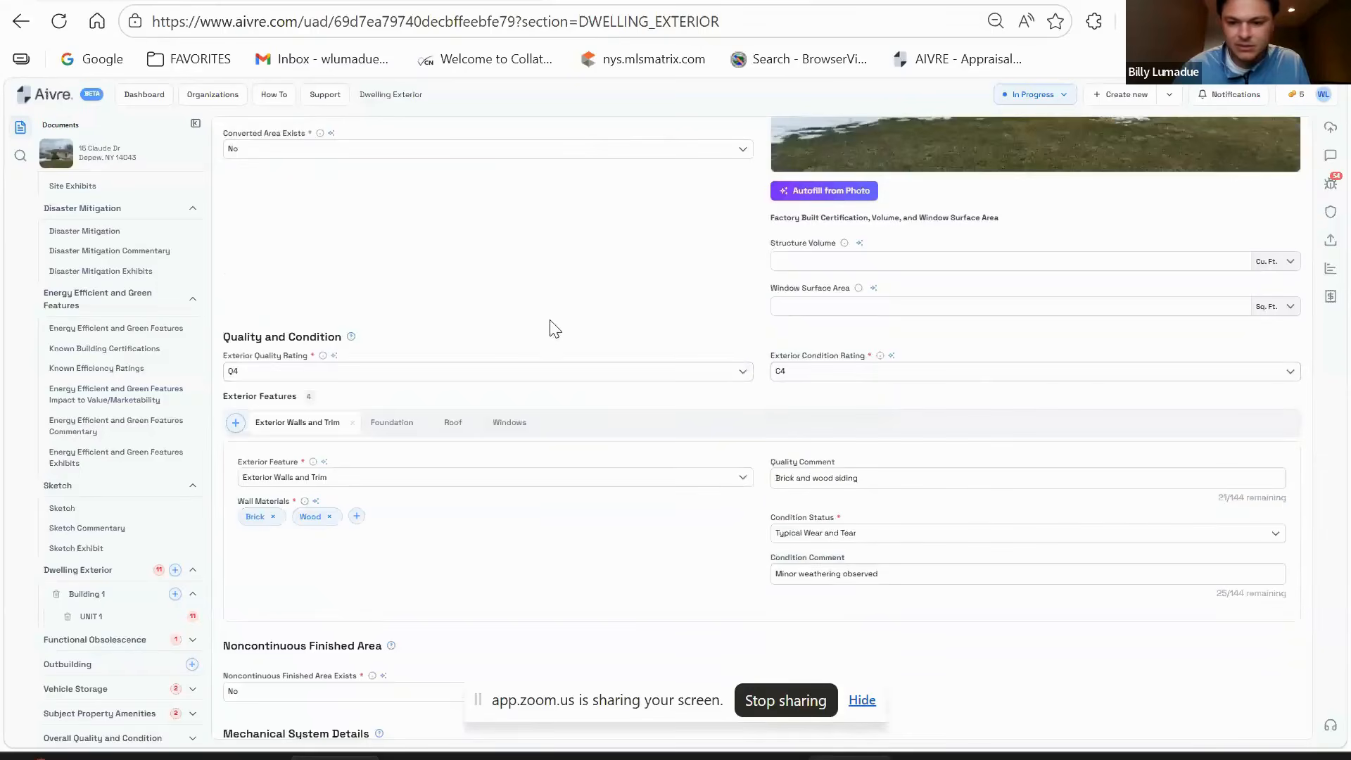
# - Review the Brick and Wood wall condition comment, leaving it unchanged
pyautogui.scroll(5, 582, 331)
pyautogui.scroll(-2, 619, 332)
pyautogui.scroll(-2, 622, 333)
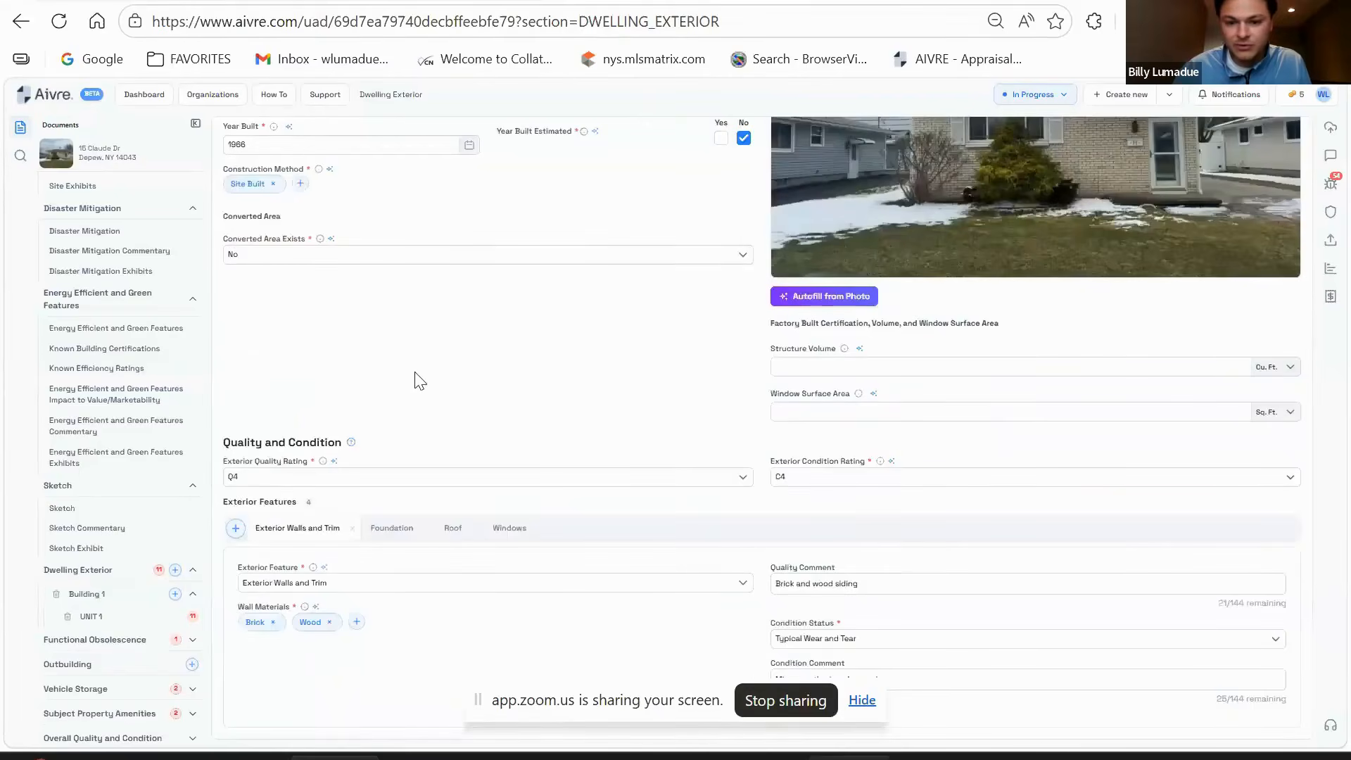
pyautogui.scroll(1, 472, 401)
pyautogui.scroll(-1, 473, 401)
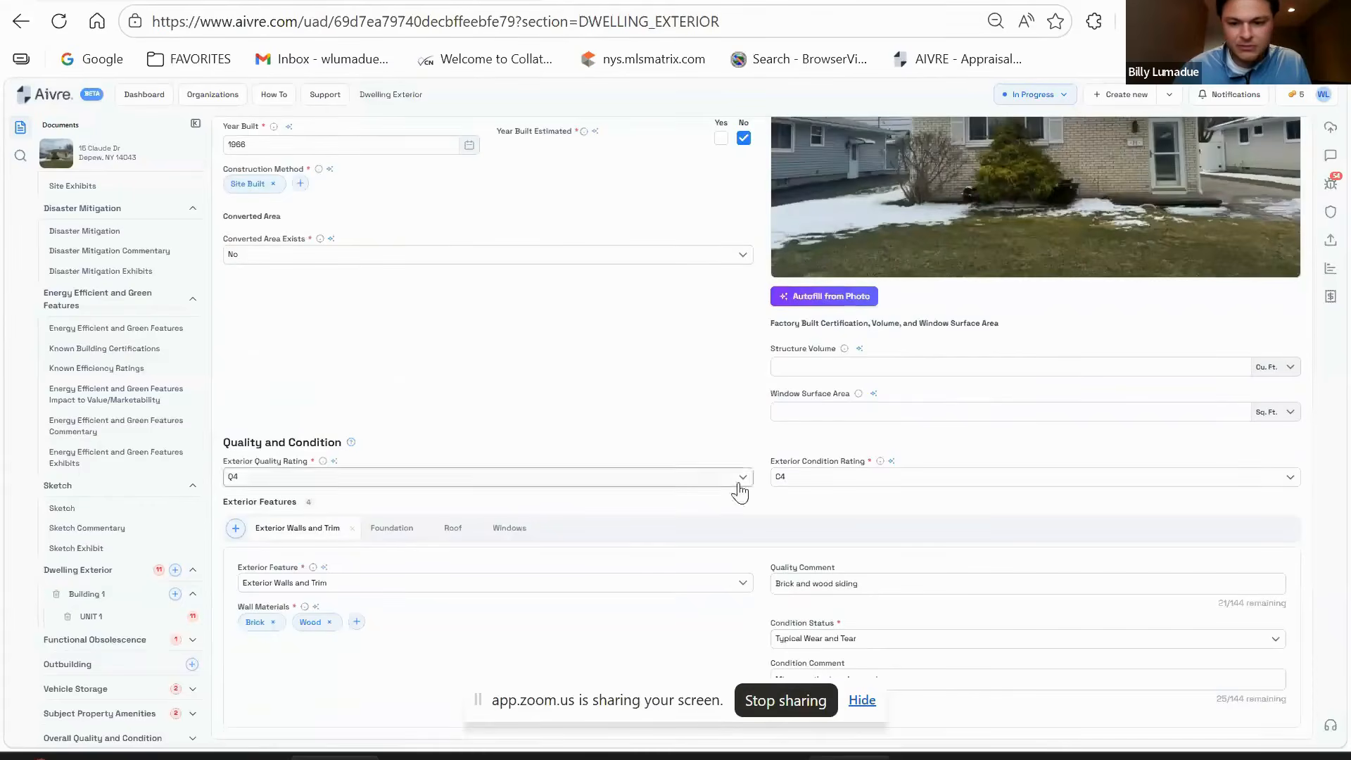
pyautogui.scroll(-3, 737, 489)
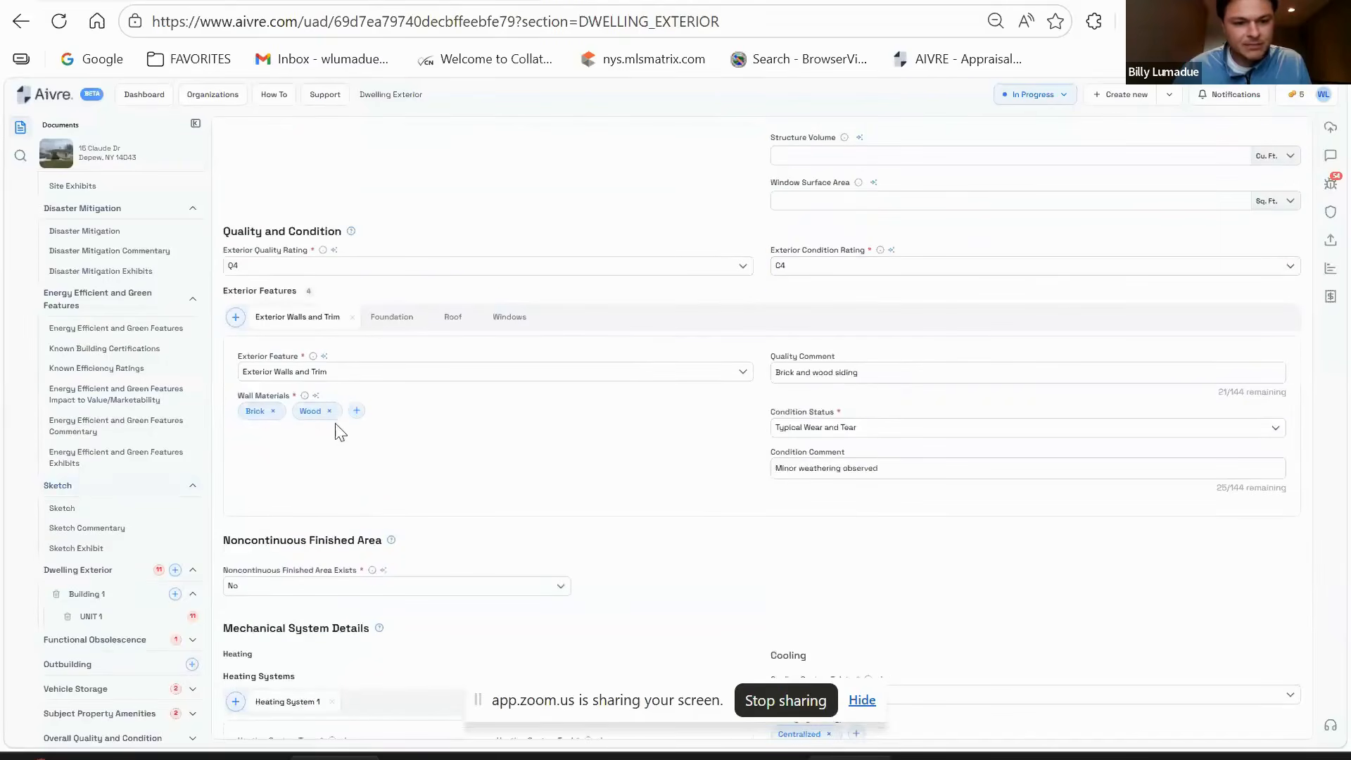
pyautogui.scroll(6, 624, 443)
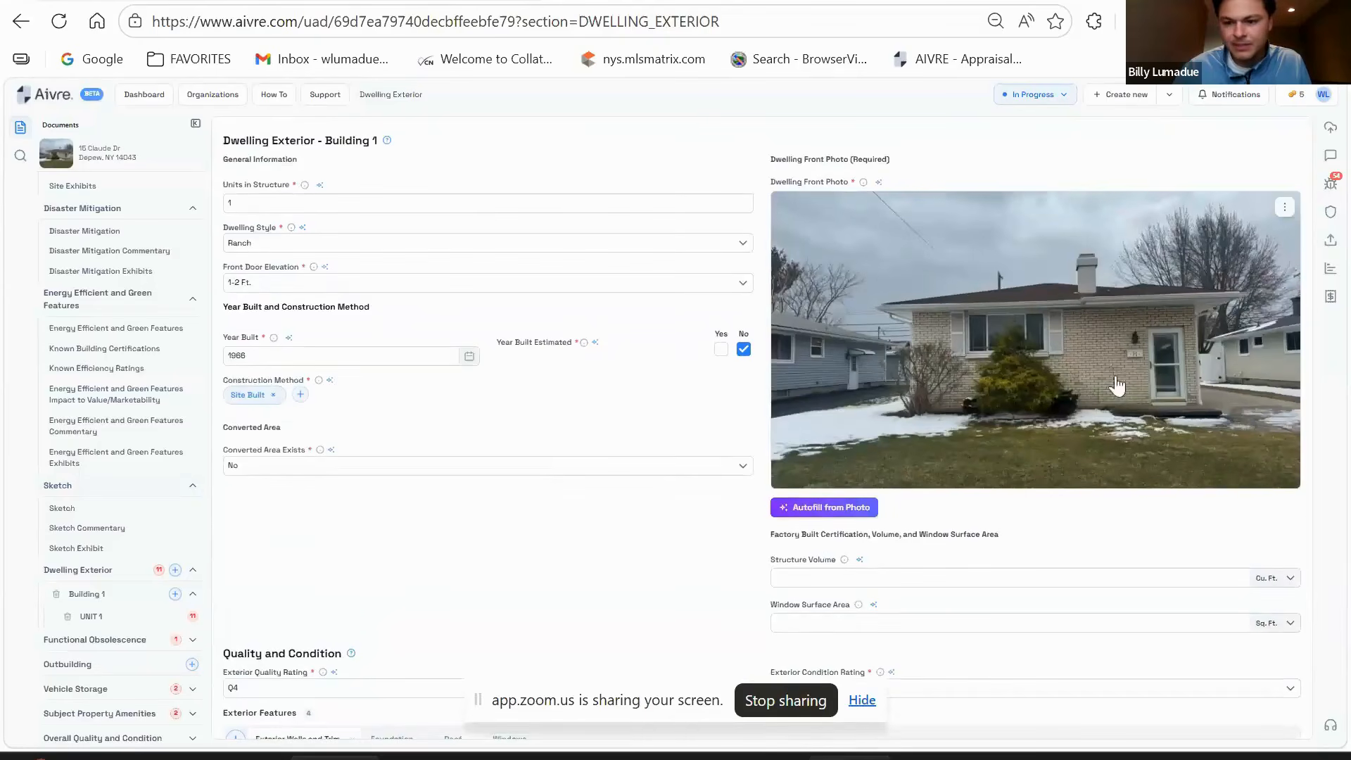
pyautogui.scroll(-4, 907, 370)
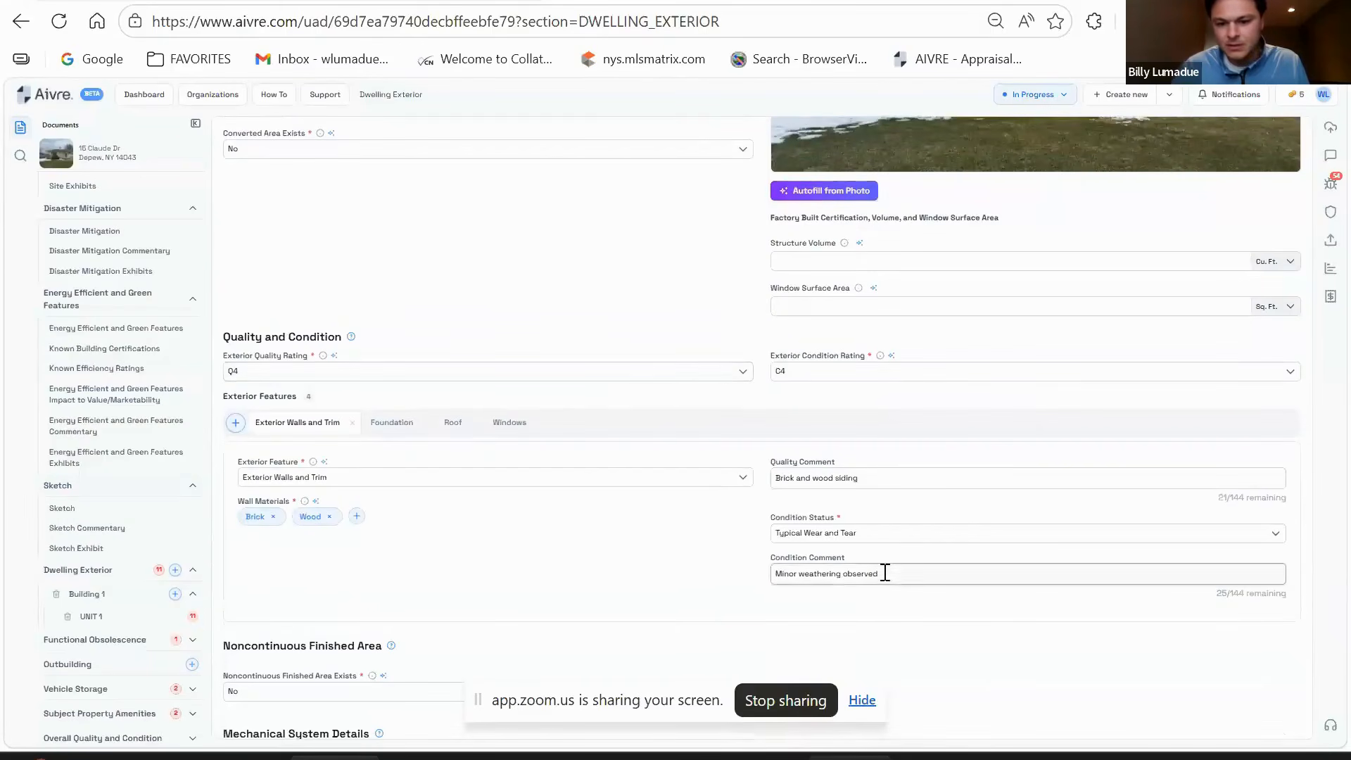
pyautogui.scroll(-1, 767, 573)
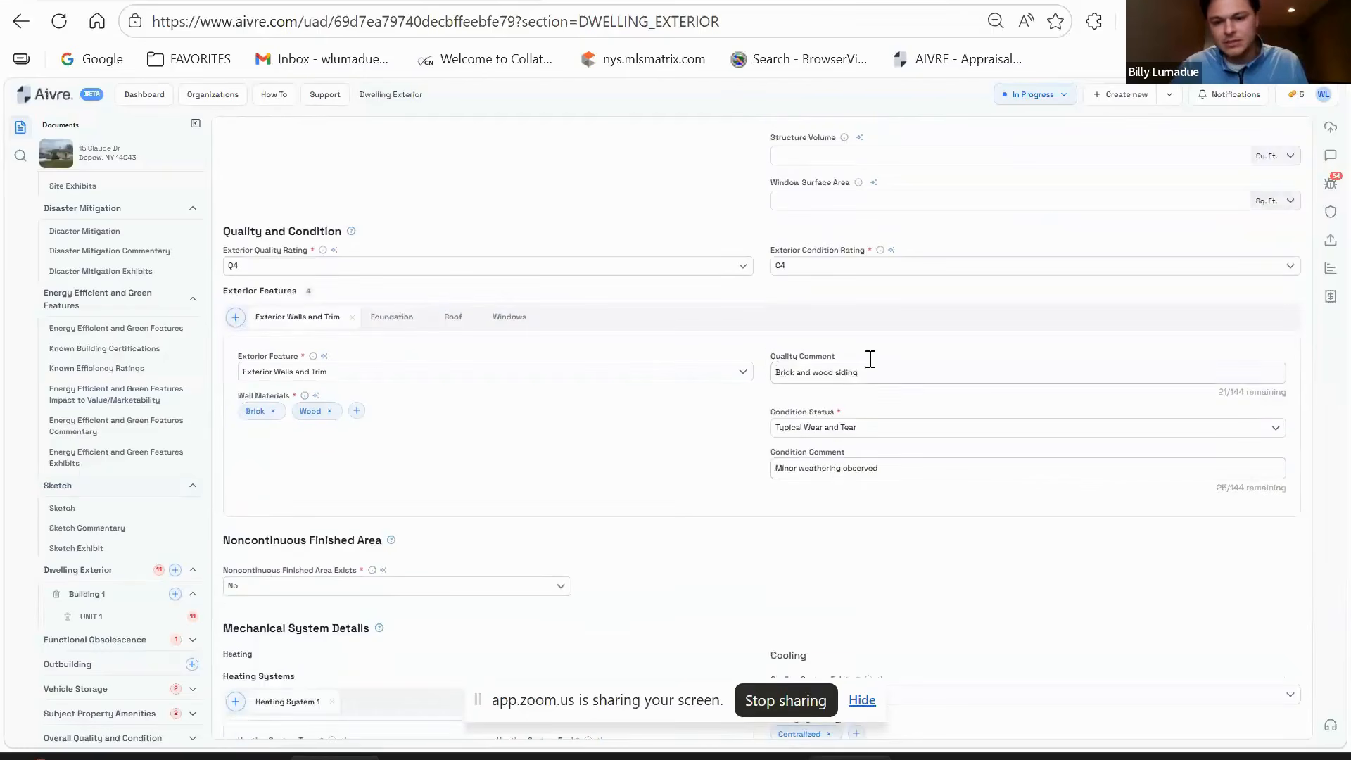
pyautogui.moveTo(898, 467); pyautogui.dragTo(799, 468)
pyautogui.click(734, 477)
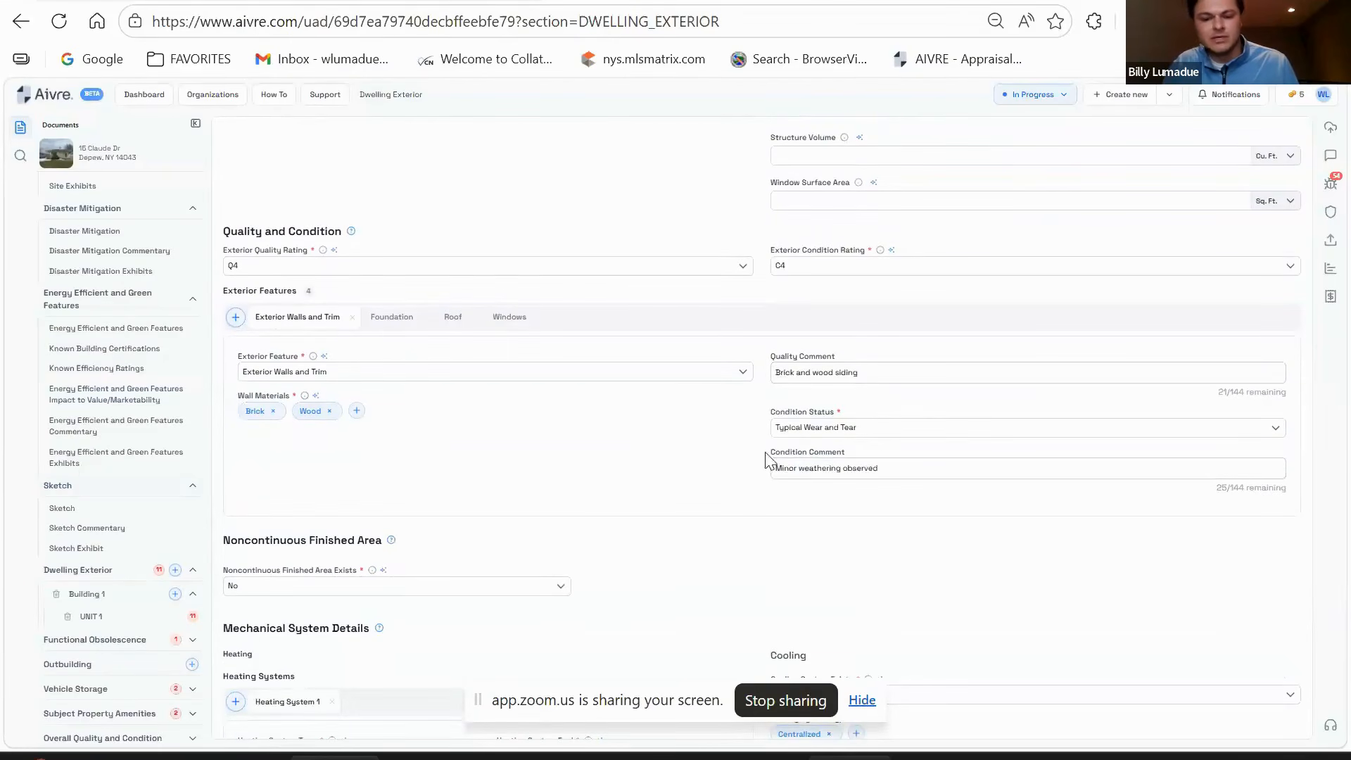
# - Change the Foundation type from Slab to Basement
pyautogui.click(376, 317)
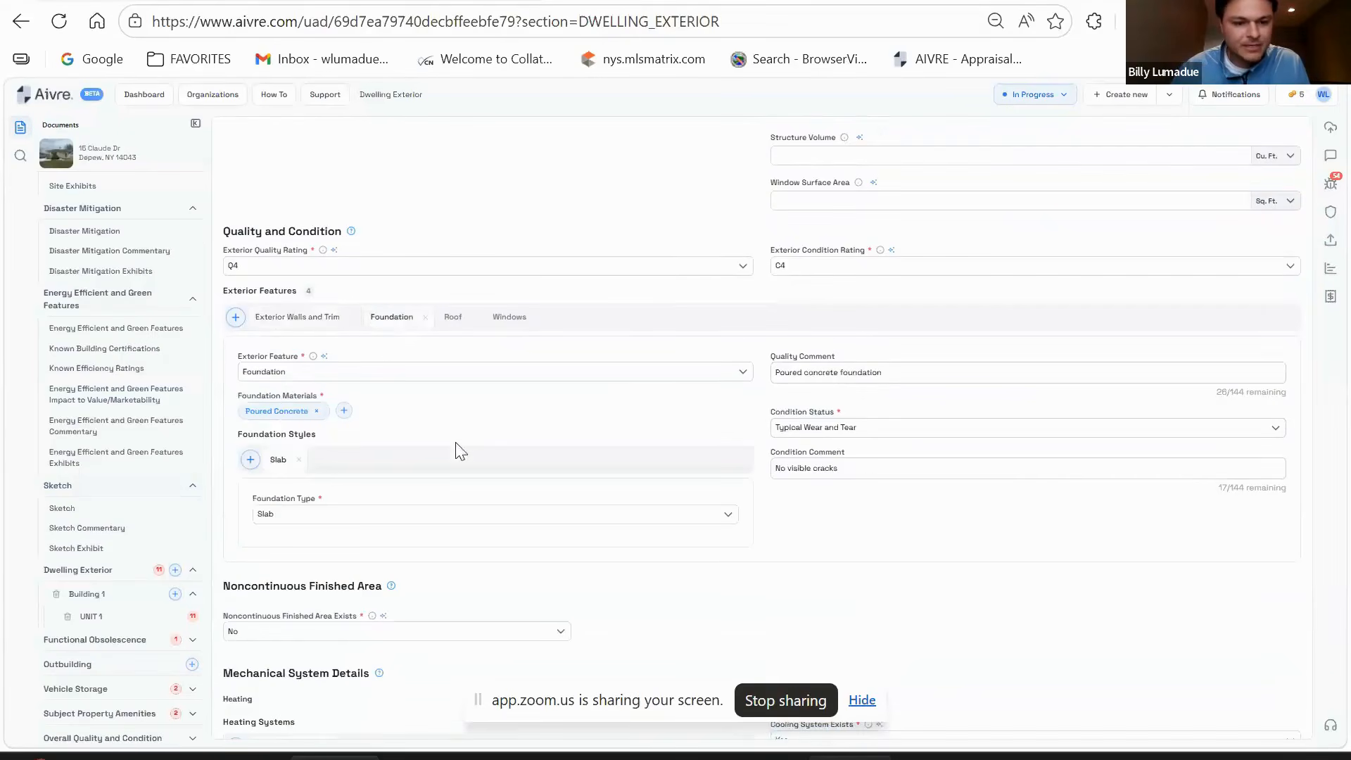
pyautogui.scroll(-2, 458, 450)
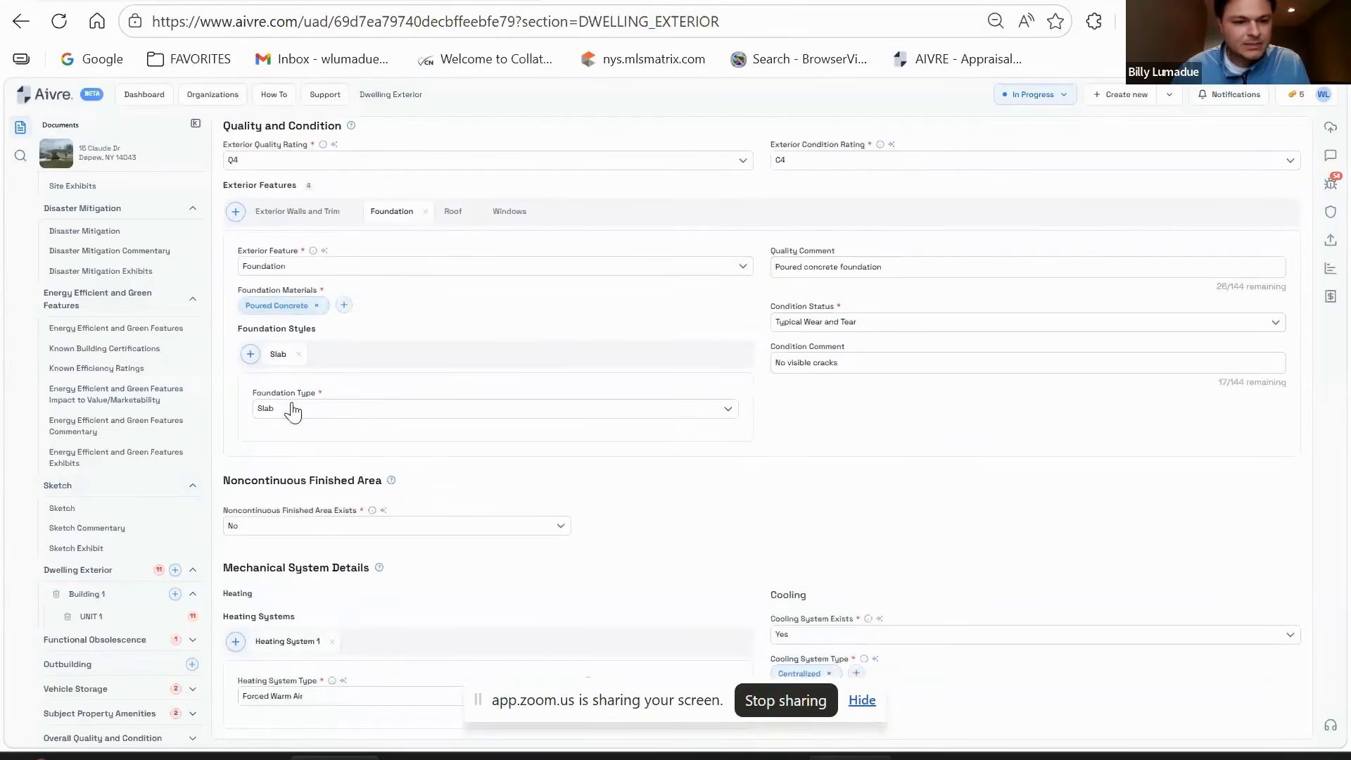
pyautogui.click(375, 412)
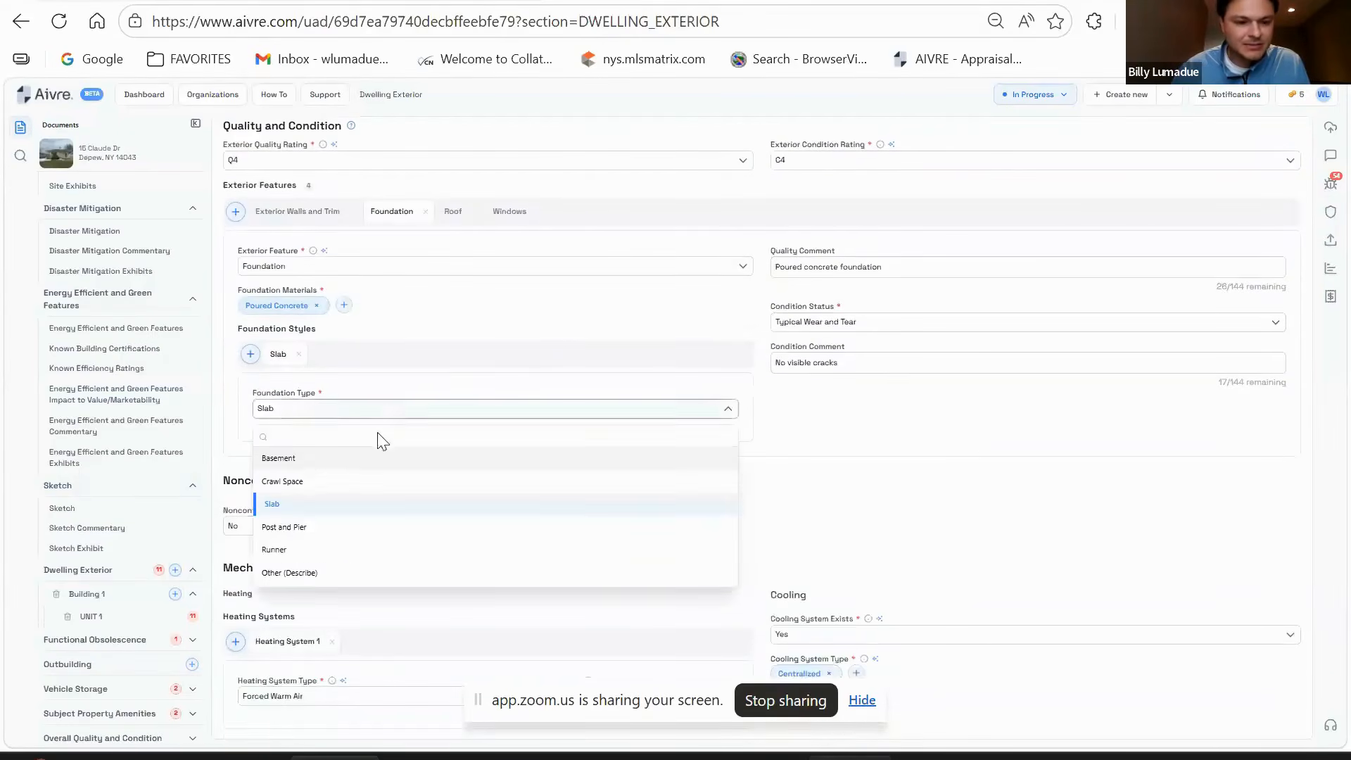
pyautogui.click(282, 460)
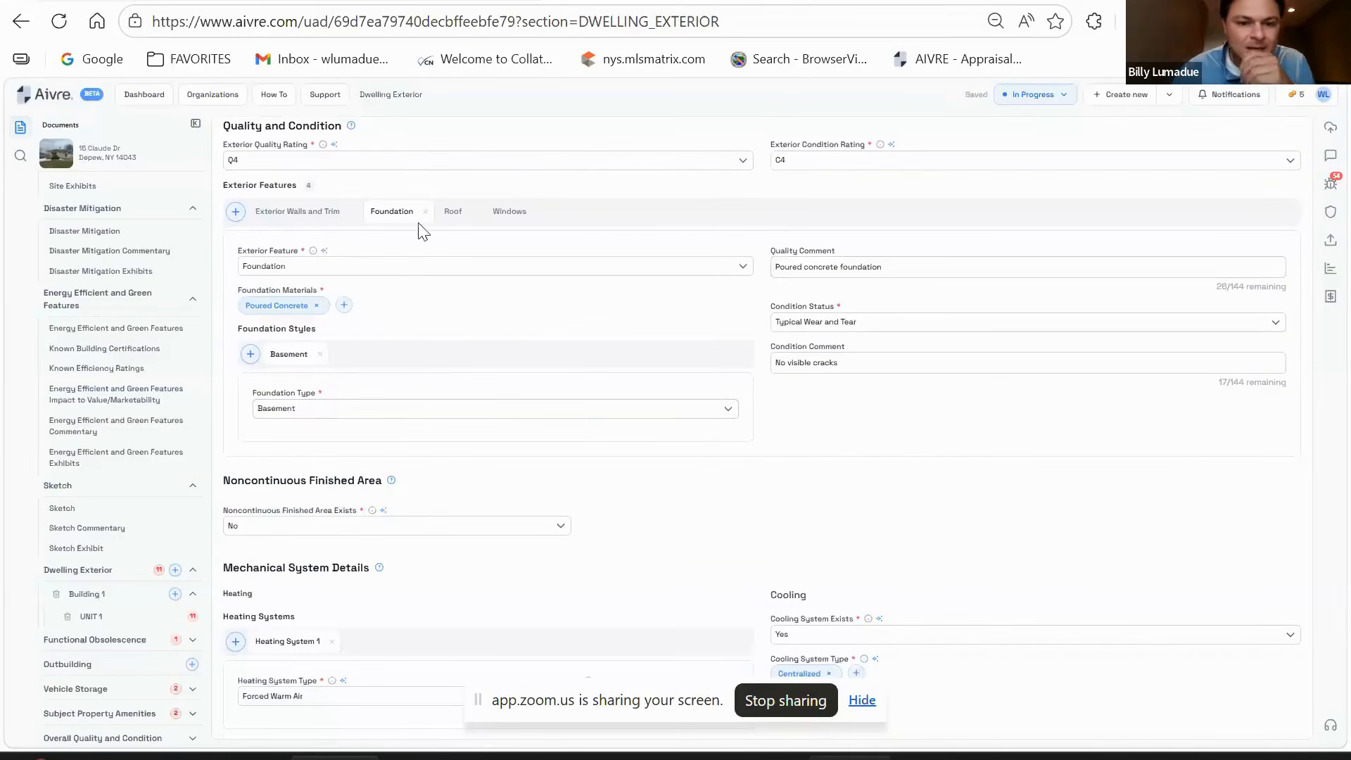
# - Delete the Roof's condition comment and bring up the Windows exterior feature
pyautogui.click(452, 212)
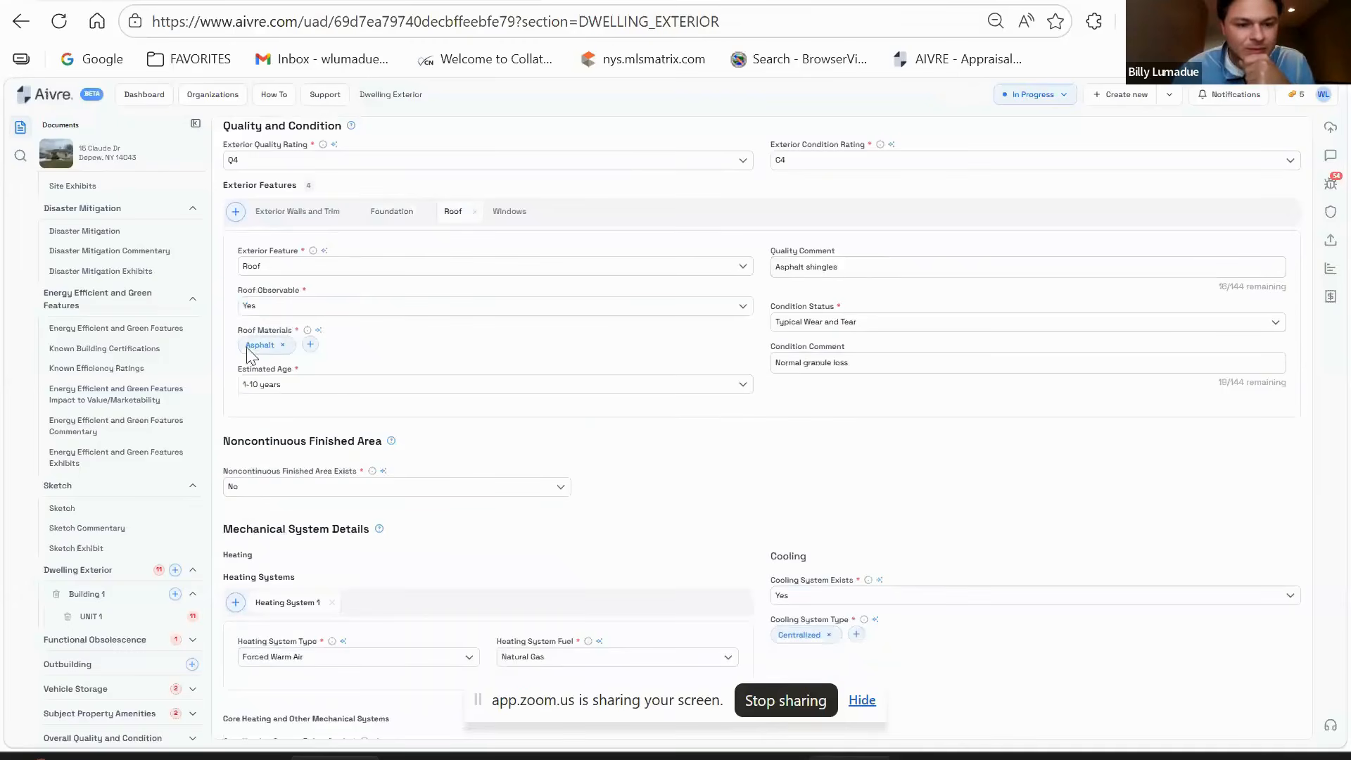
pyautogui.scroll(1, 872, 413)
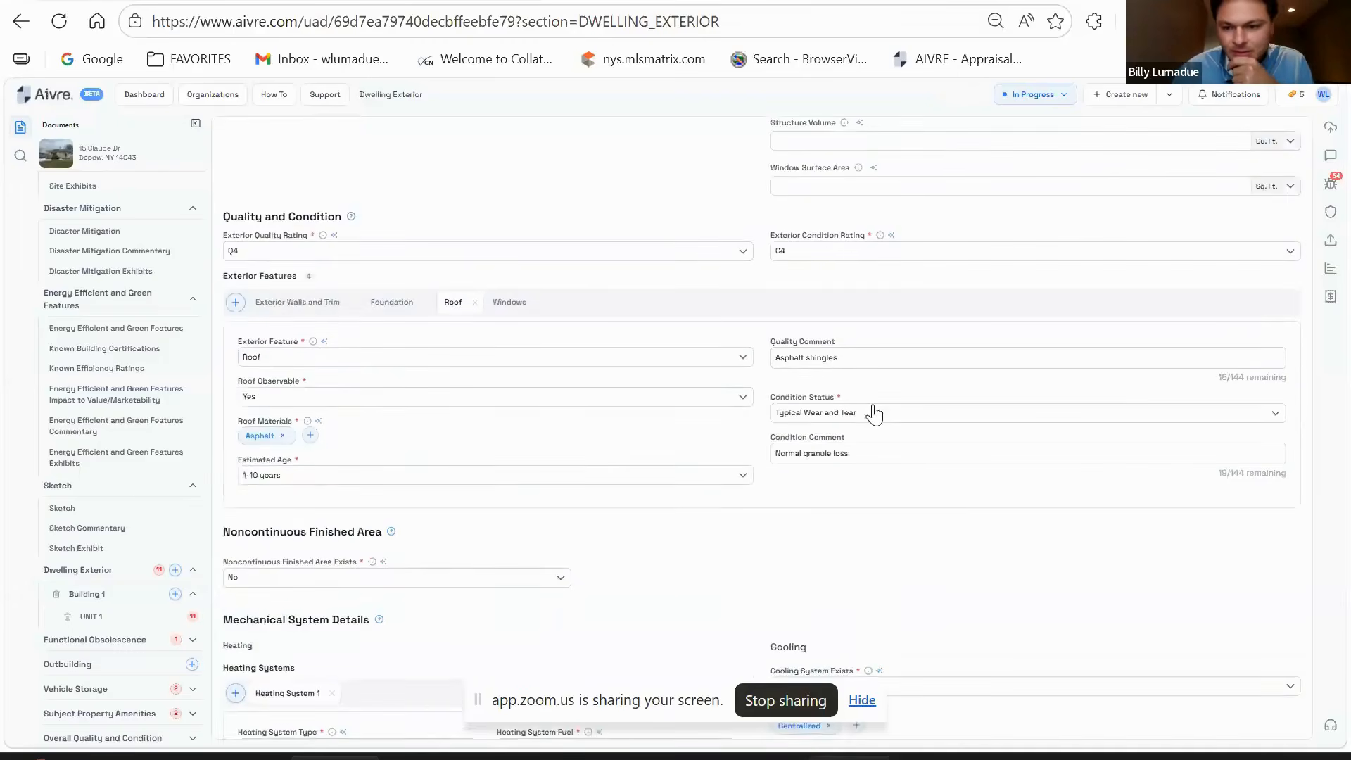
pyautogui.scroll(5, 873, 414)
pyautogui.scroll(-6, 1028, 304)
pyautogui.moveTo(886, 366); pyautogui.dragTo(711, 377)
pyautogui.press('BackSpace')
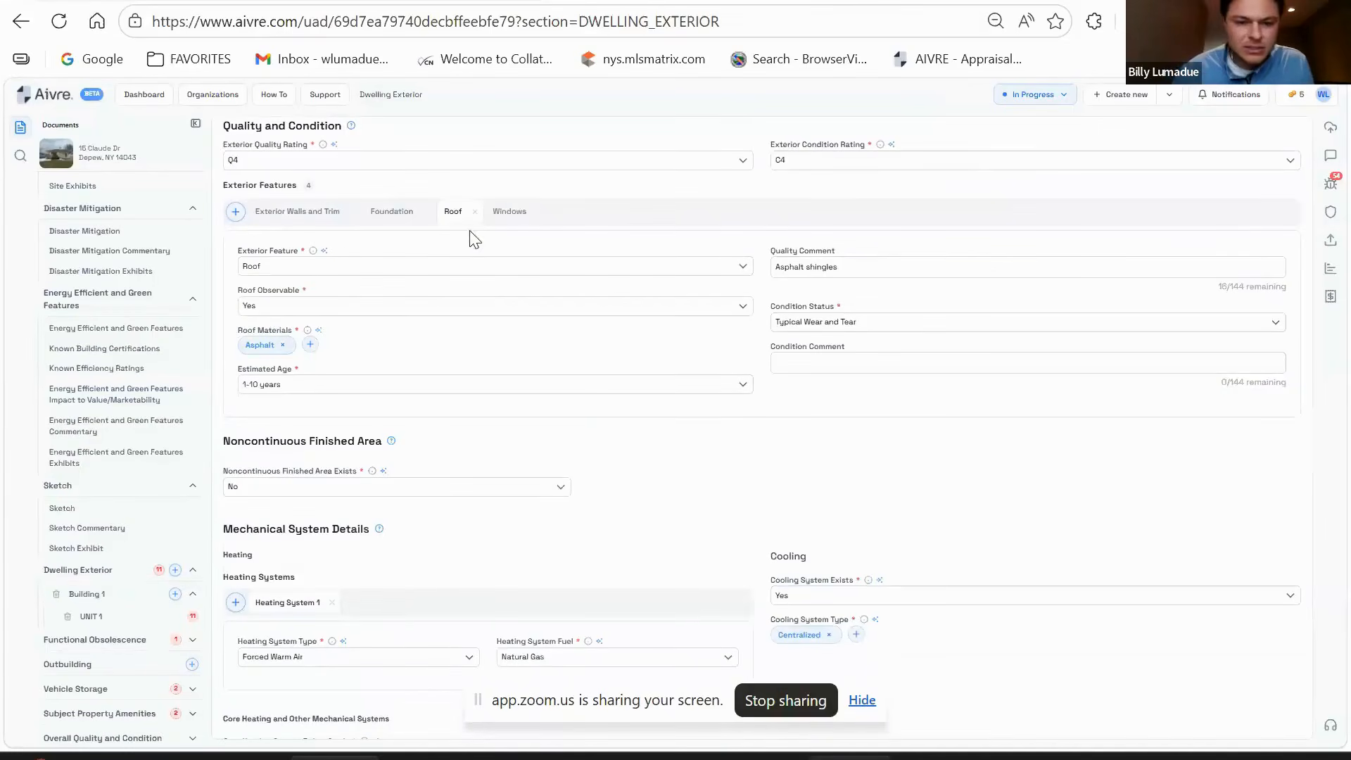
pyautogui.click(510, 212)
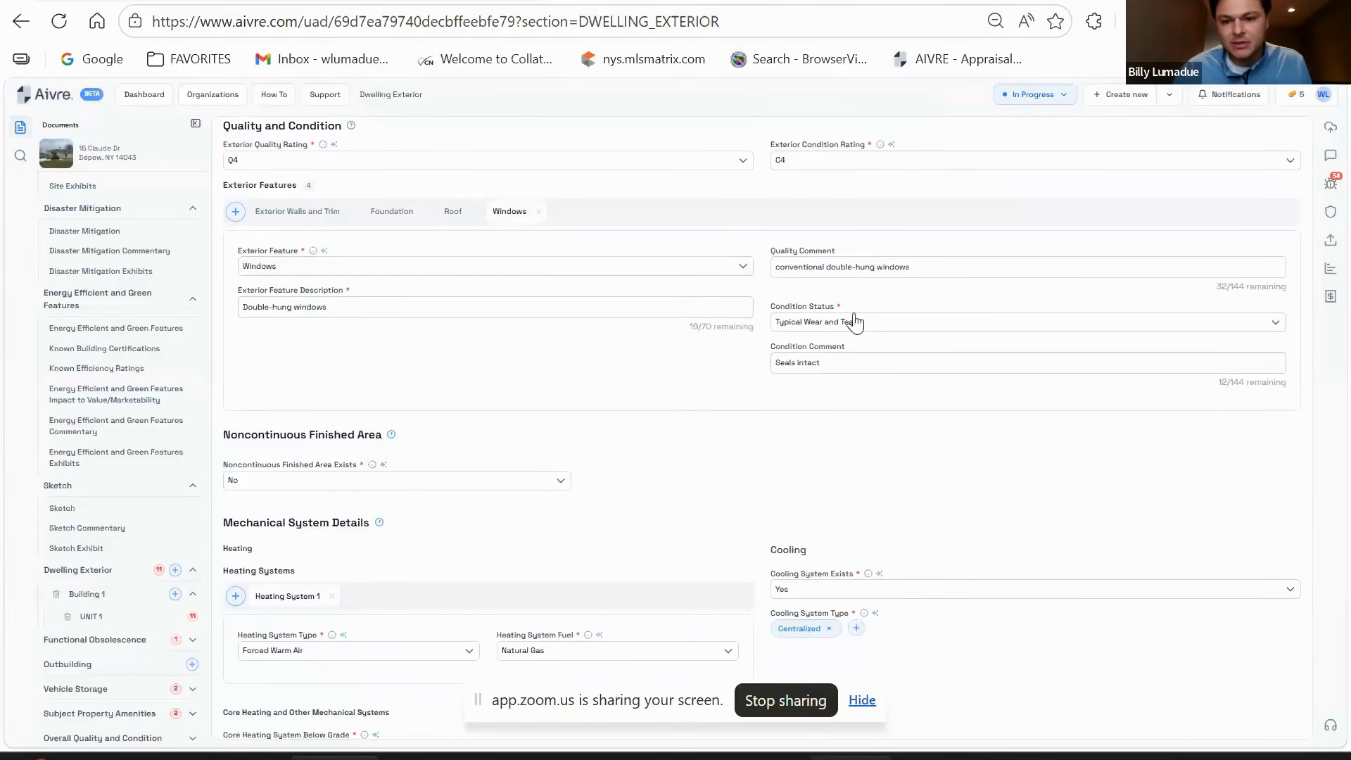
pyautogui.scroll(-3, 607, 304)
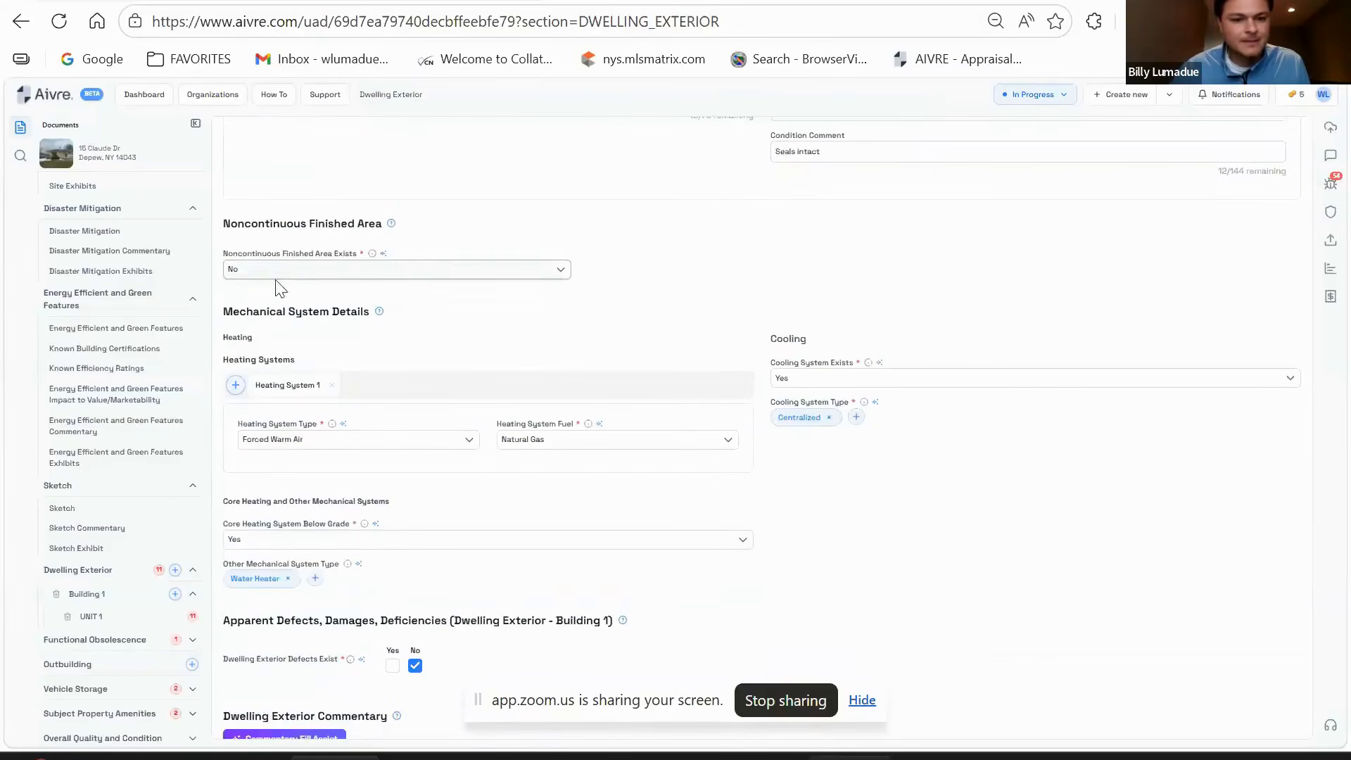
pyautogui.scroll(-2, 406, 266)
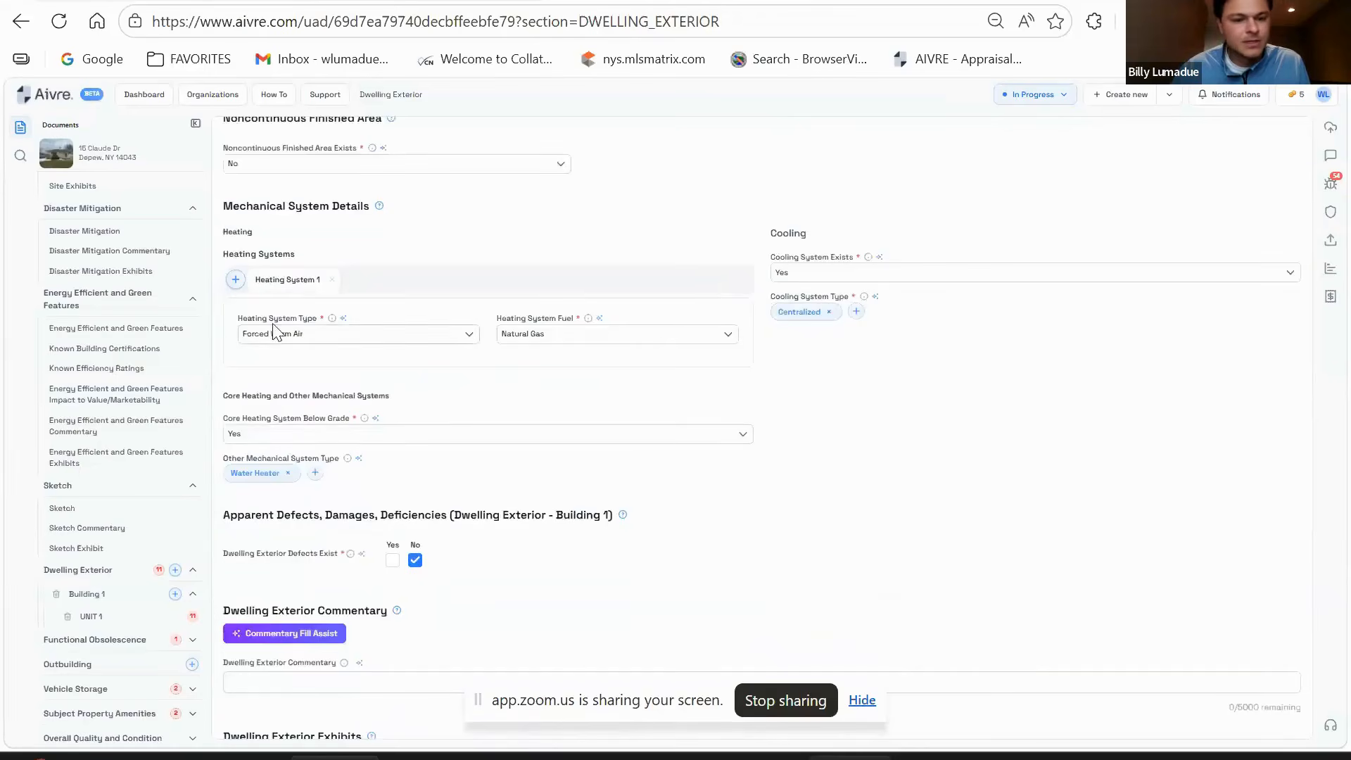
pyautogui.scroll(3, 797, 416)
pyautogui.scroll(-2, 485, 463)
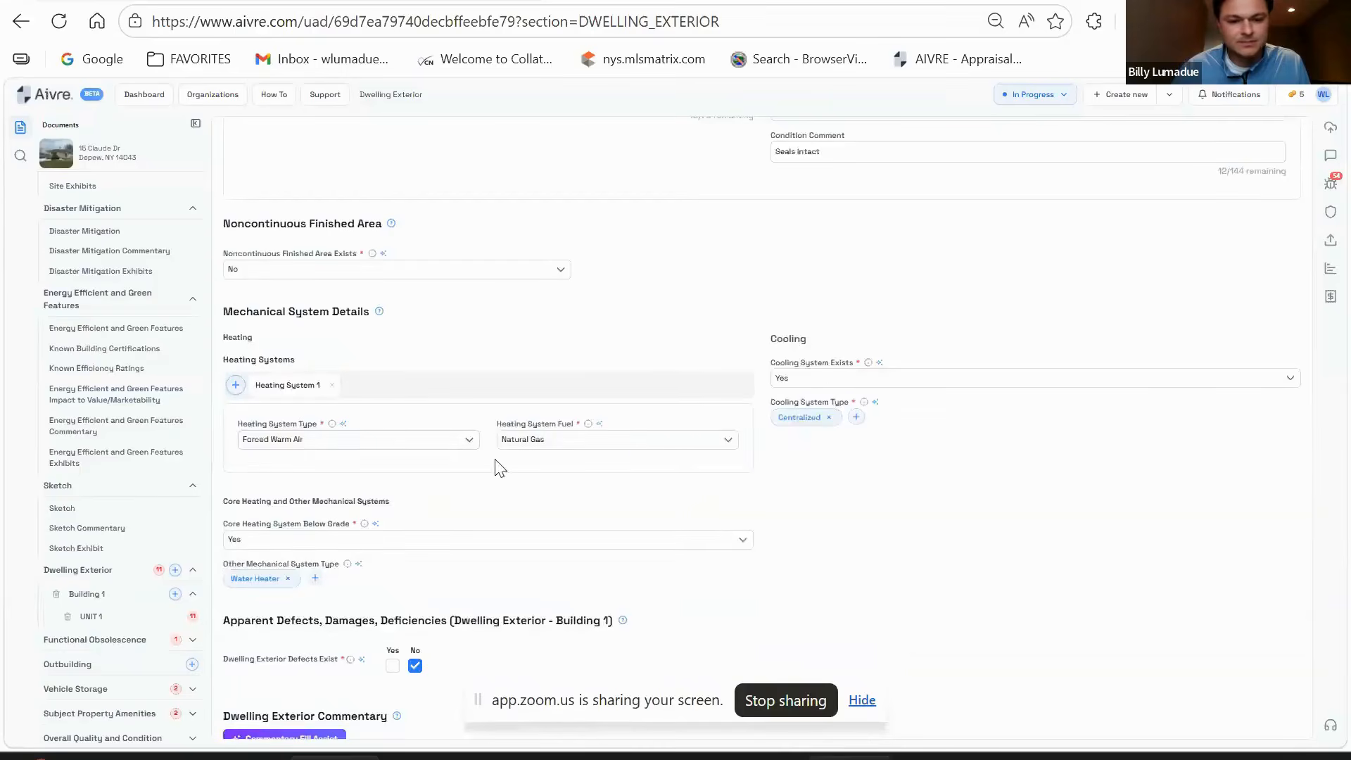
pyautogui.scroll(-2, 708, 446)
pyautogui.scroll(6, 952, 428)
pyautogui.scroll(-6, 953, 430)
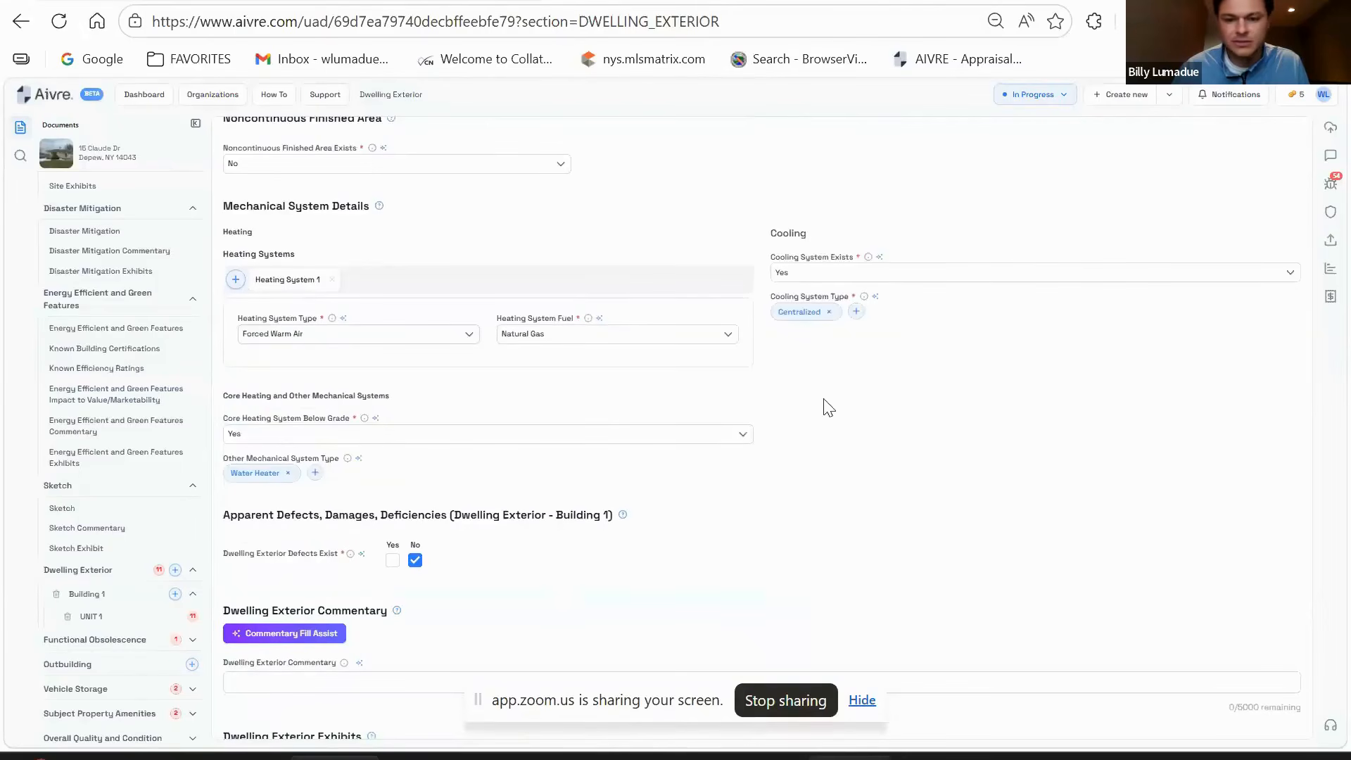
pyautogui.scroll(-2, 407, 412)
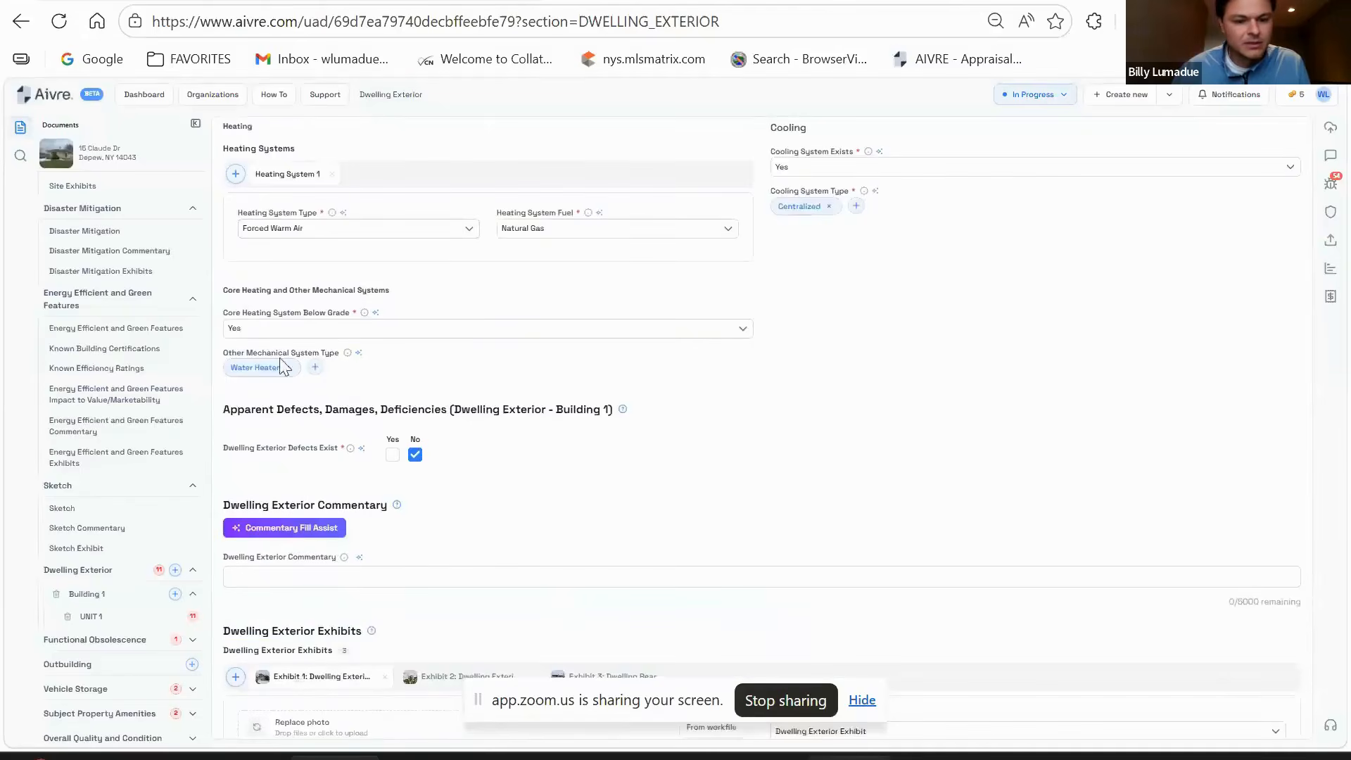
pyautogui.scroll(-1, 320, 342)
pyautogui.scroll(3, 582, 395)
pyautogui.scroll(-2, 533, 374)
pyautogui.scroll(3, 619, 338)
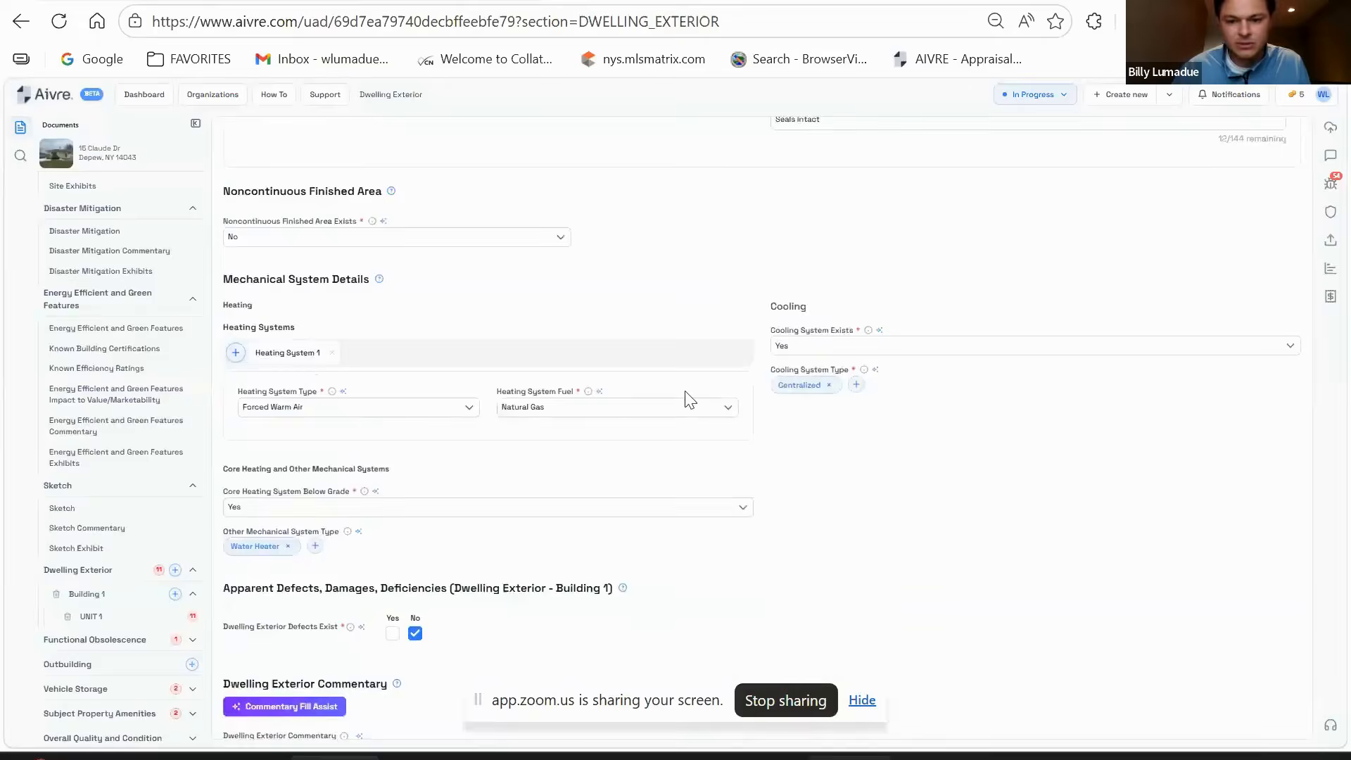
pyautogui.scroll(-2, 917, 471)
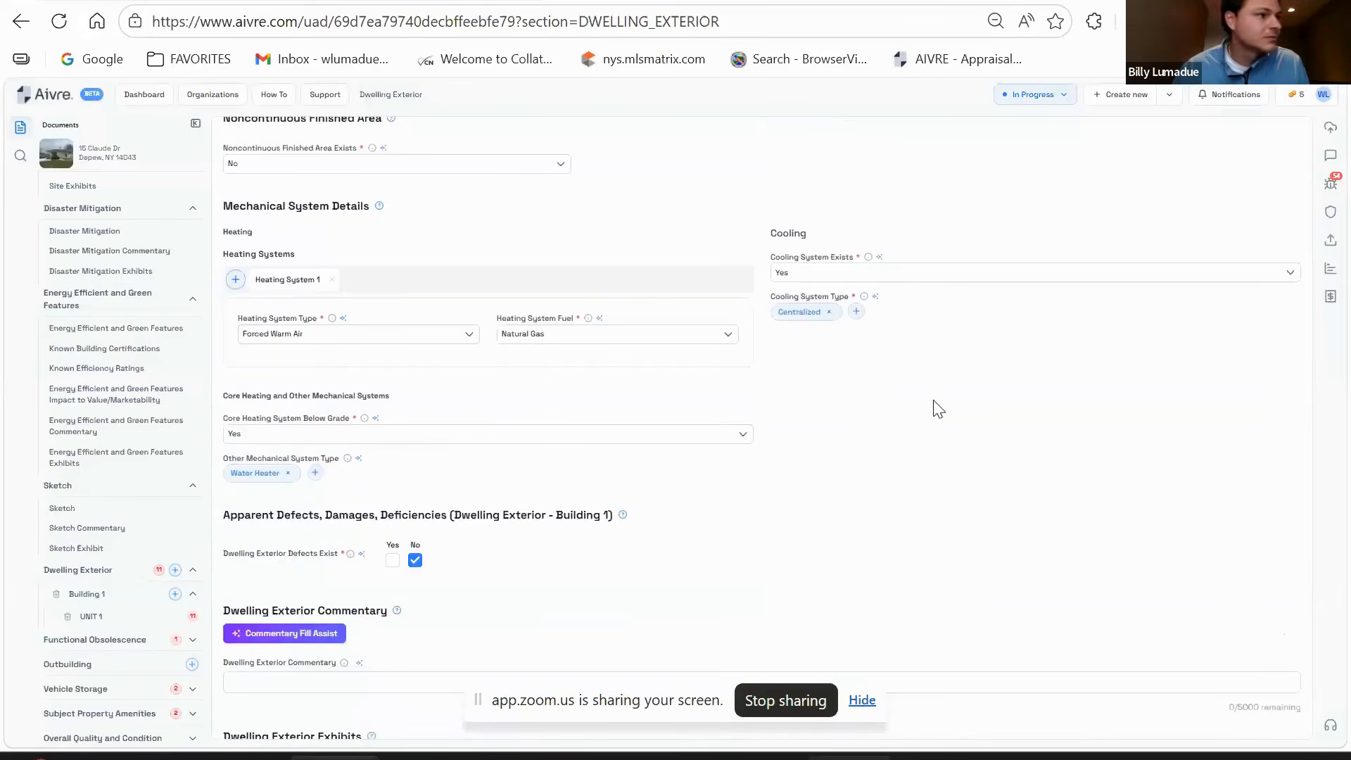
pyautogui.scroll(-3, 938, 408)
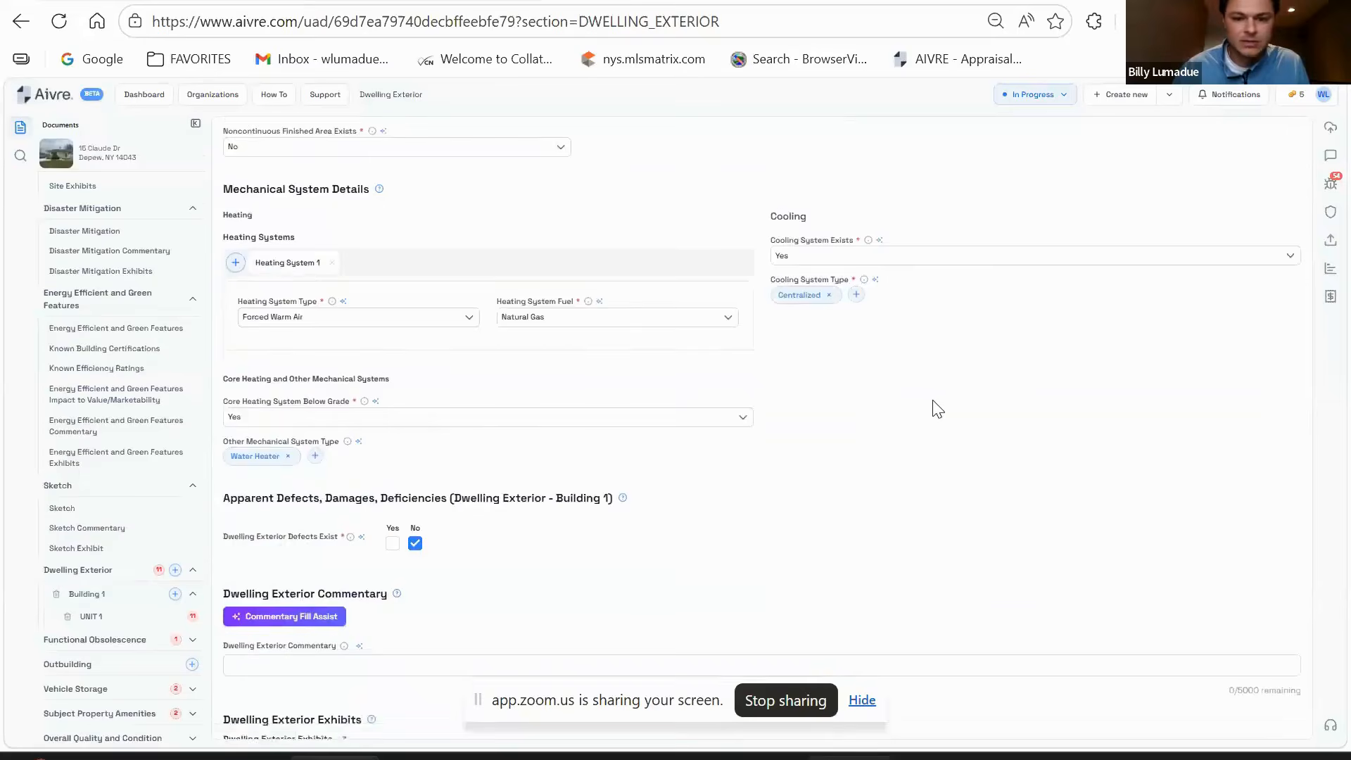
pyautogui.scroll(-4, 856, 348)
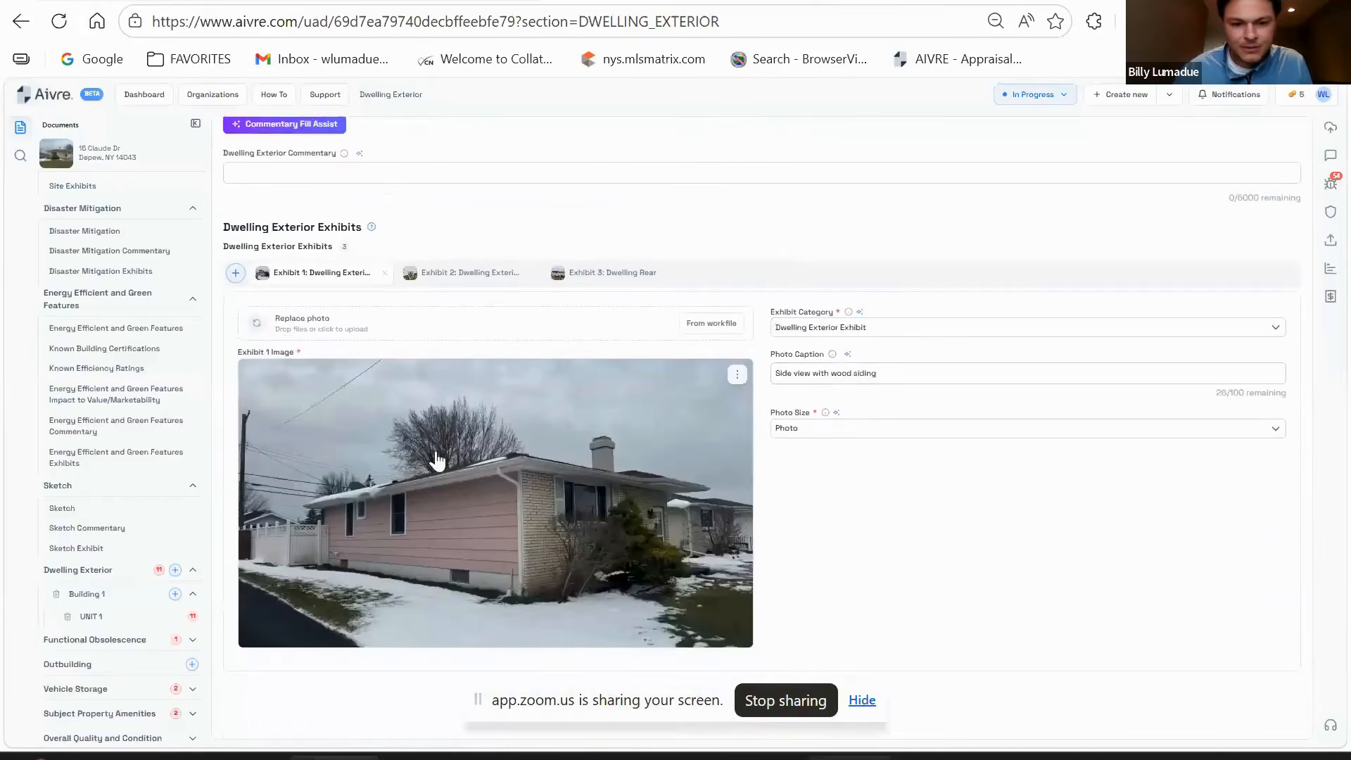
pyautogui.click(465, 274)
pyautogui.click(613, 280)
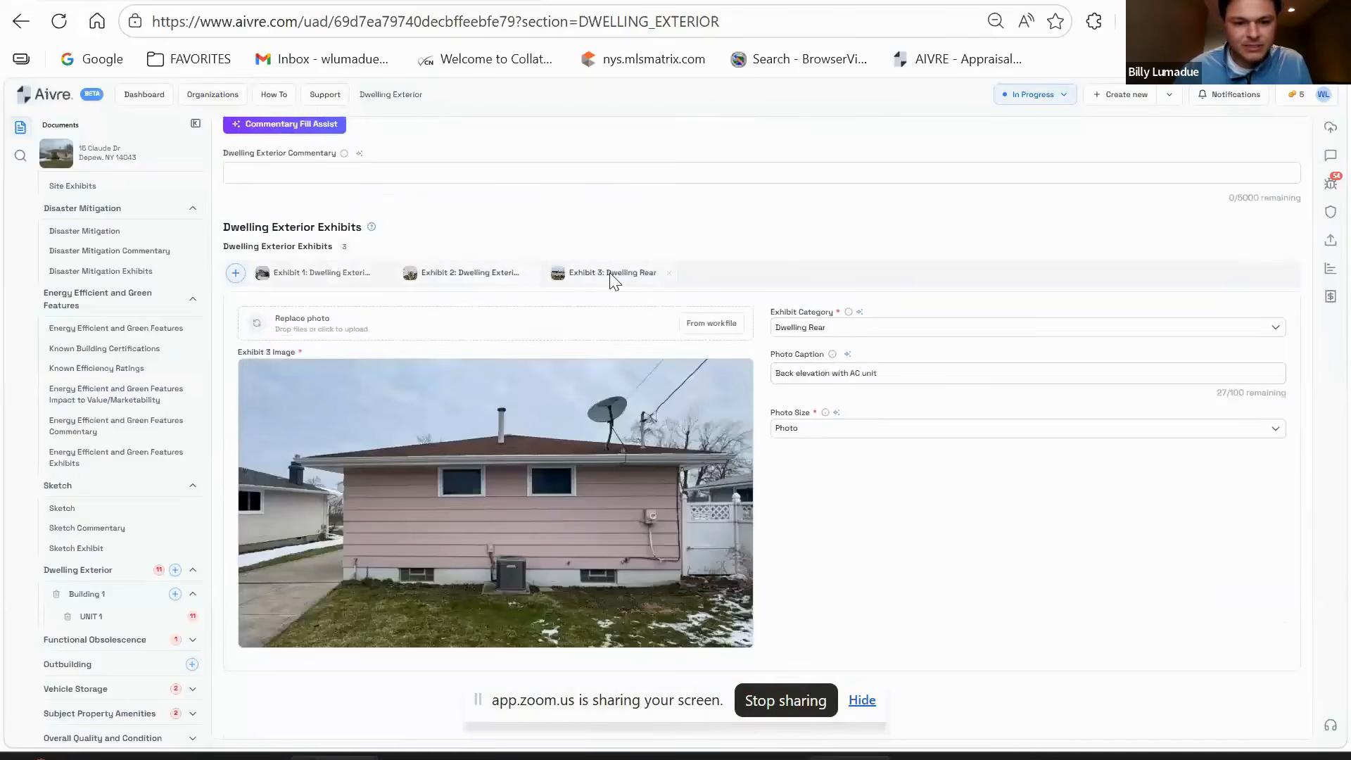
pyautogui.click(345, 279)
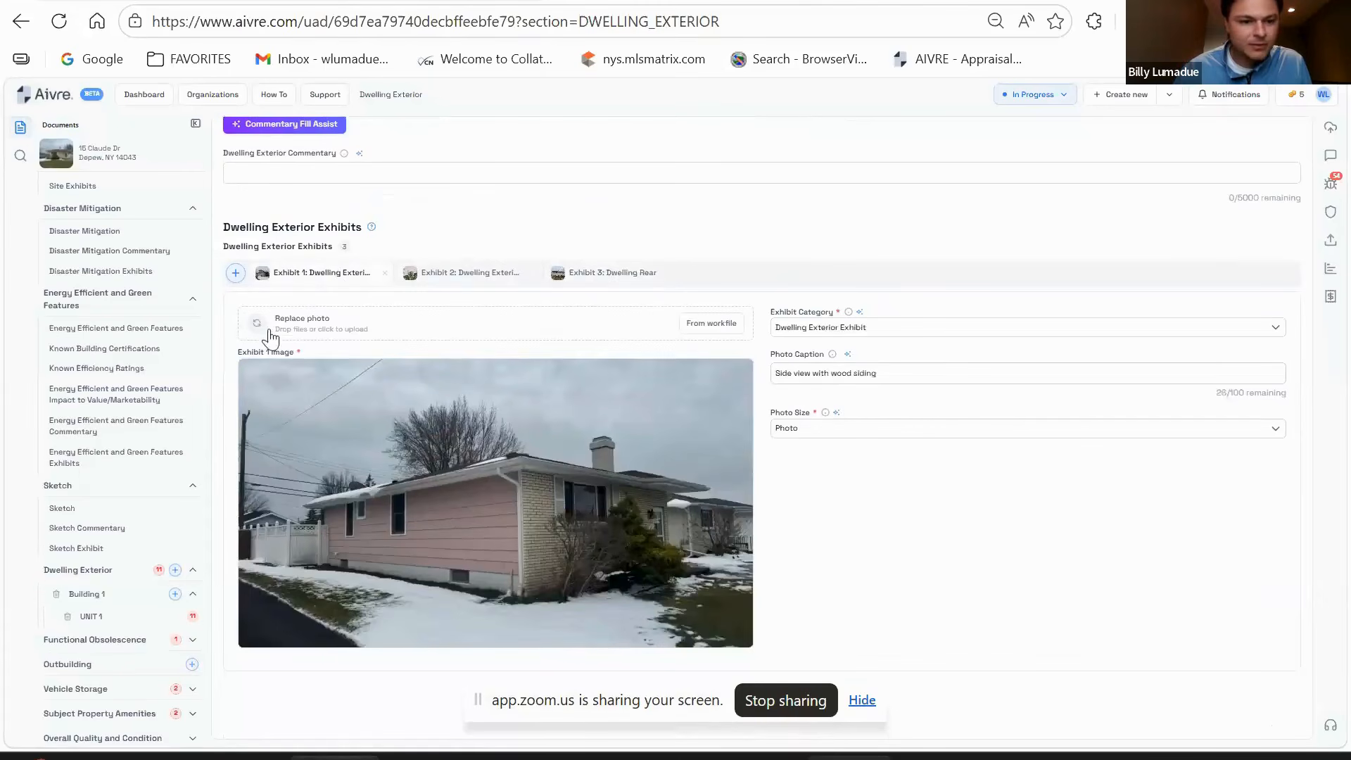
pyautogui.click(235, 273)
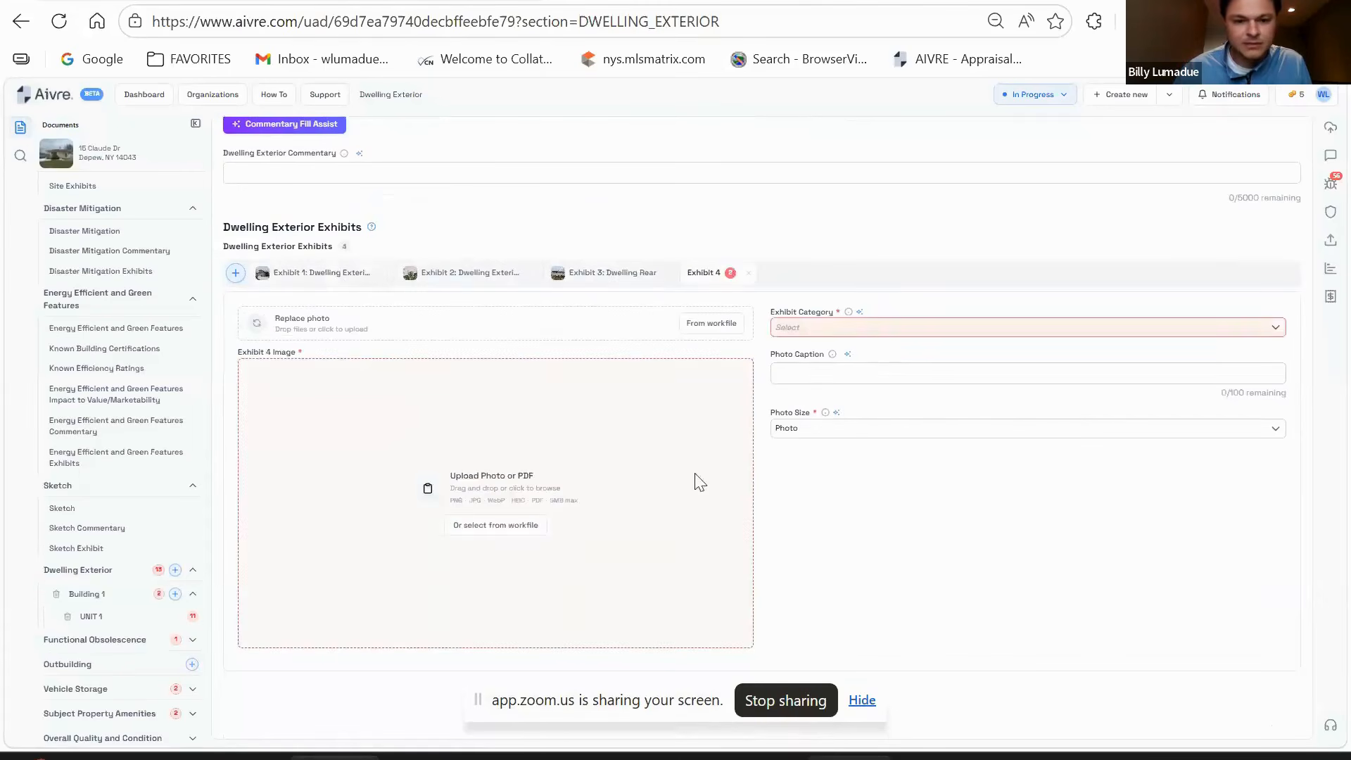
pyautogui.click(594, 441)
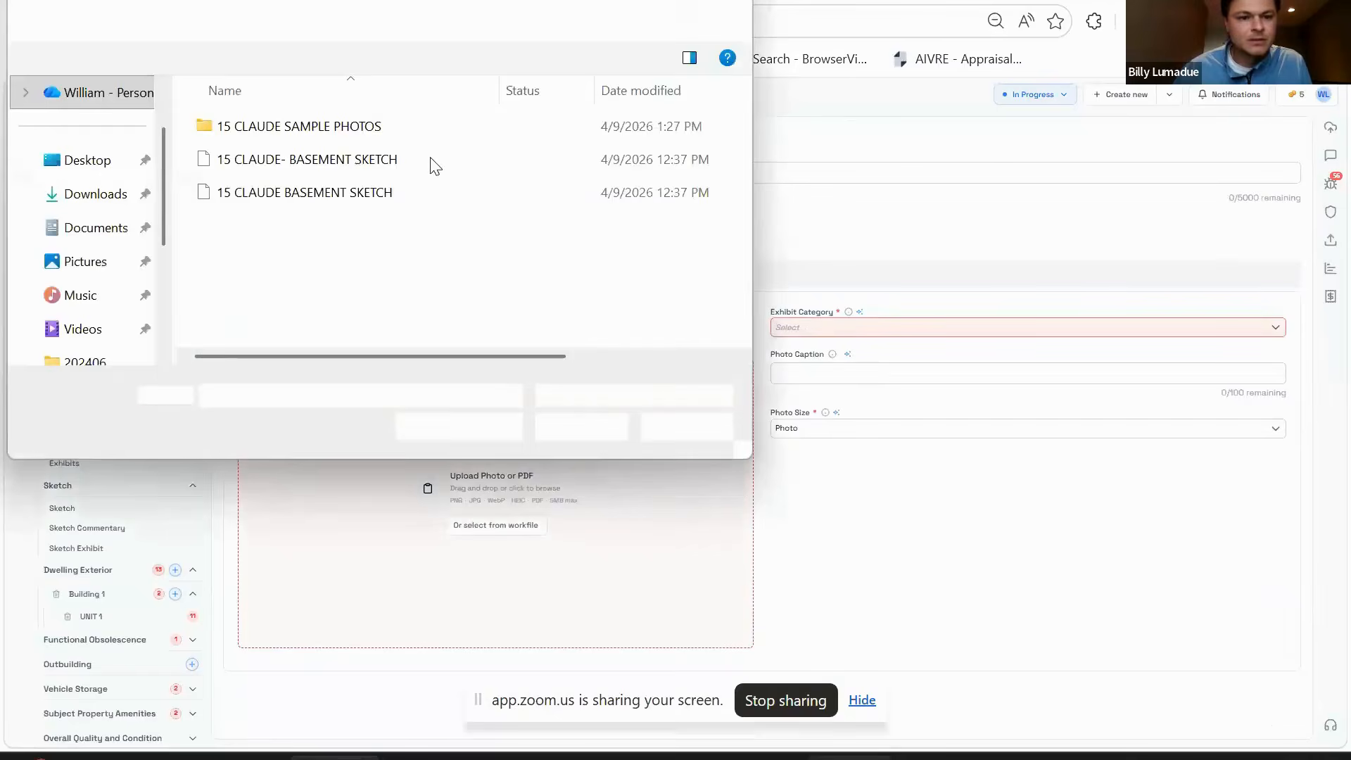
pyautogui.click(310, 132)
pyautogui.doubleClick(466, 126)
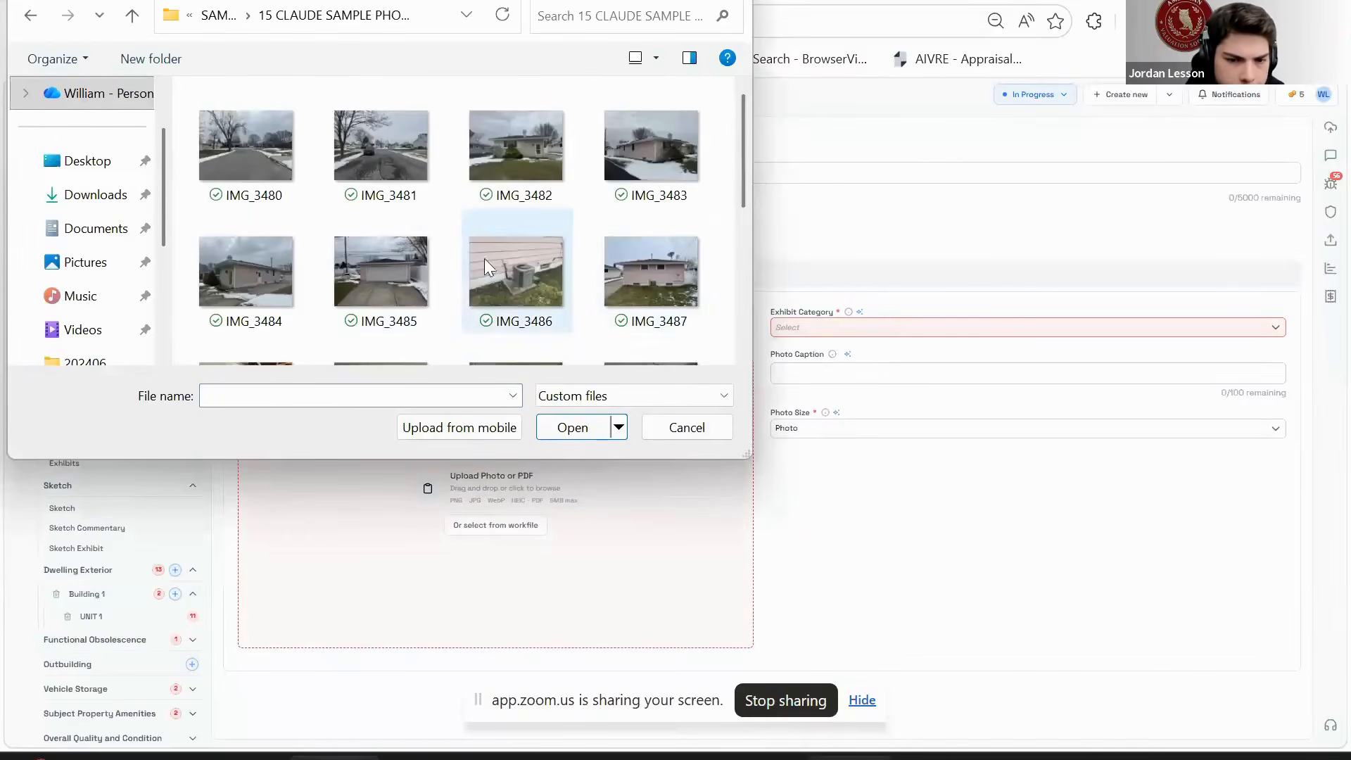
pyautogui.click(247, 288)
pyautogui.doubleClick(245, 284)
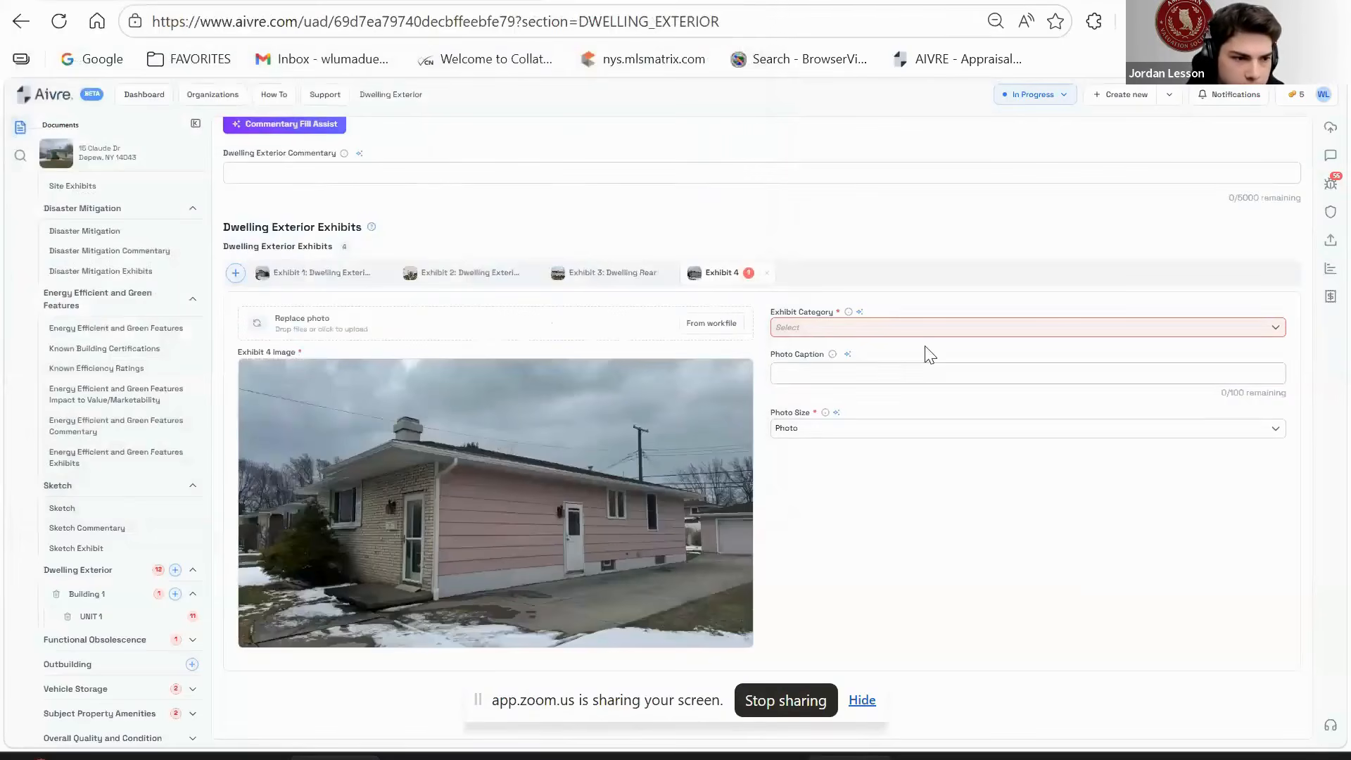
# - Categorise the new exhibit as Dwelling Exterior Exhibit and caption it SIDE
pyautogui.click(913, 334)
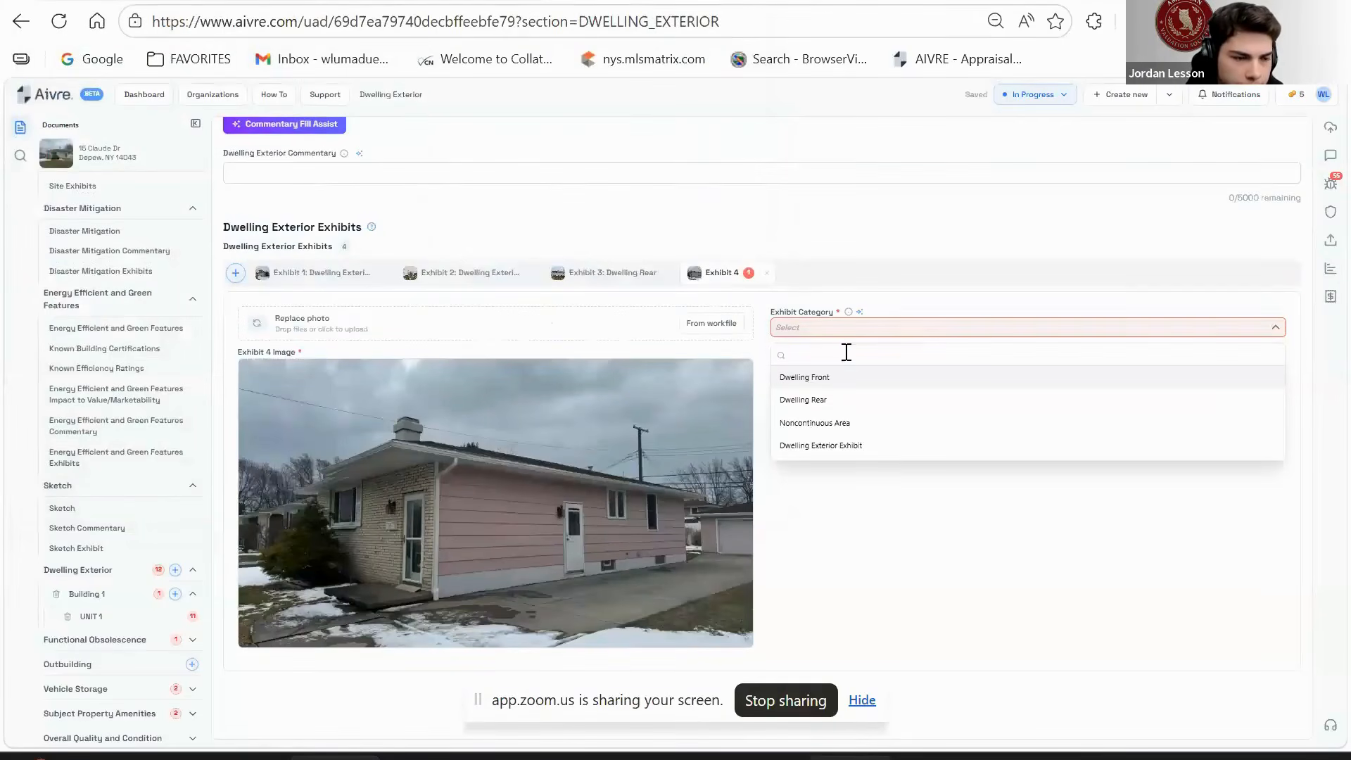
pyautogui.write('A')
pyautogui.press('BackSpace')
pyautogui.write('s')
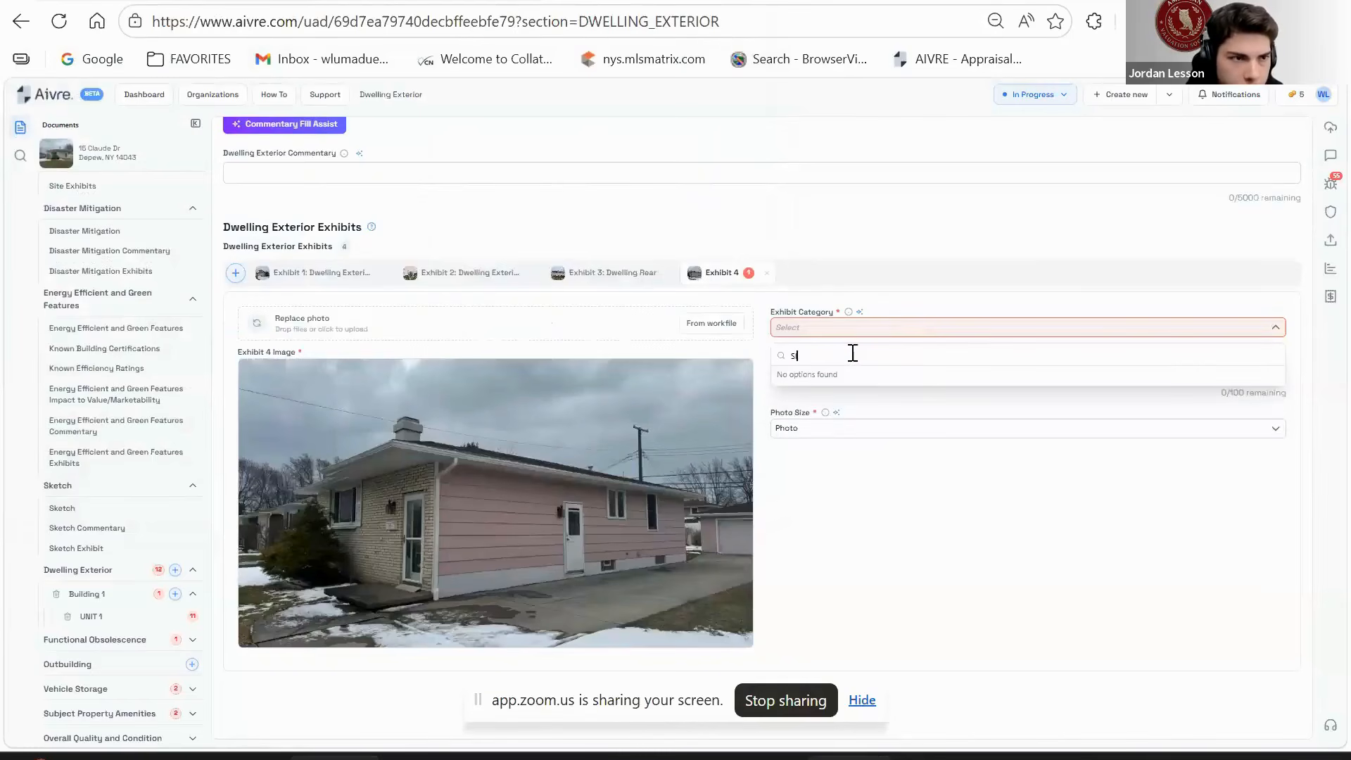
pyautogui.click(923, 544)
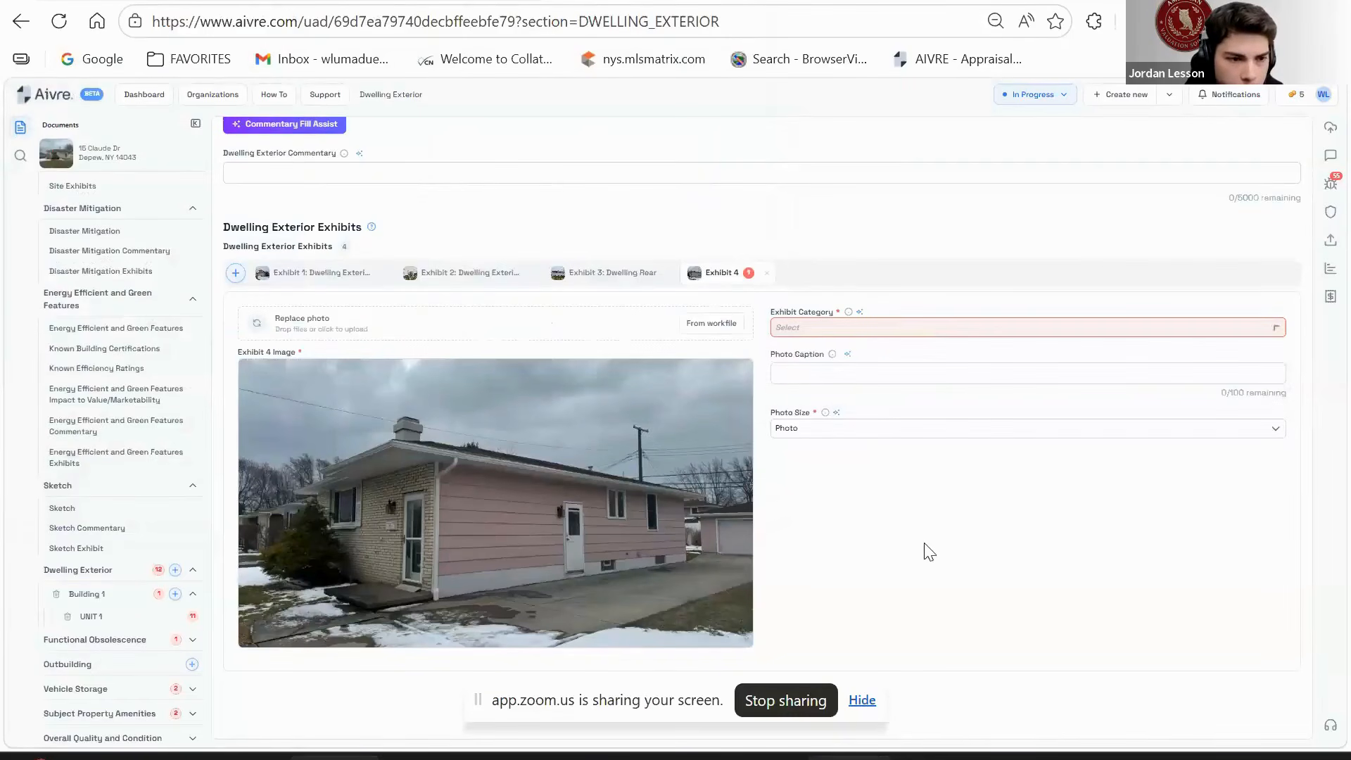
pyautogui.click(883, 337)
pyautogui.click(847, 444)
pyautogui.click(837, 372)
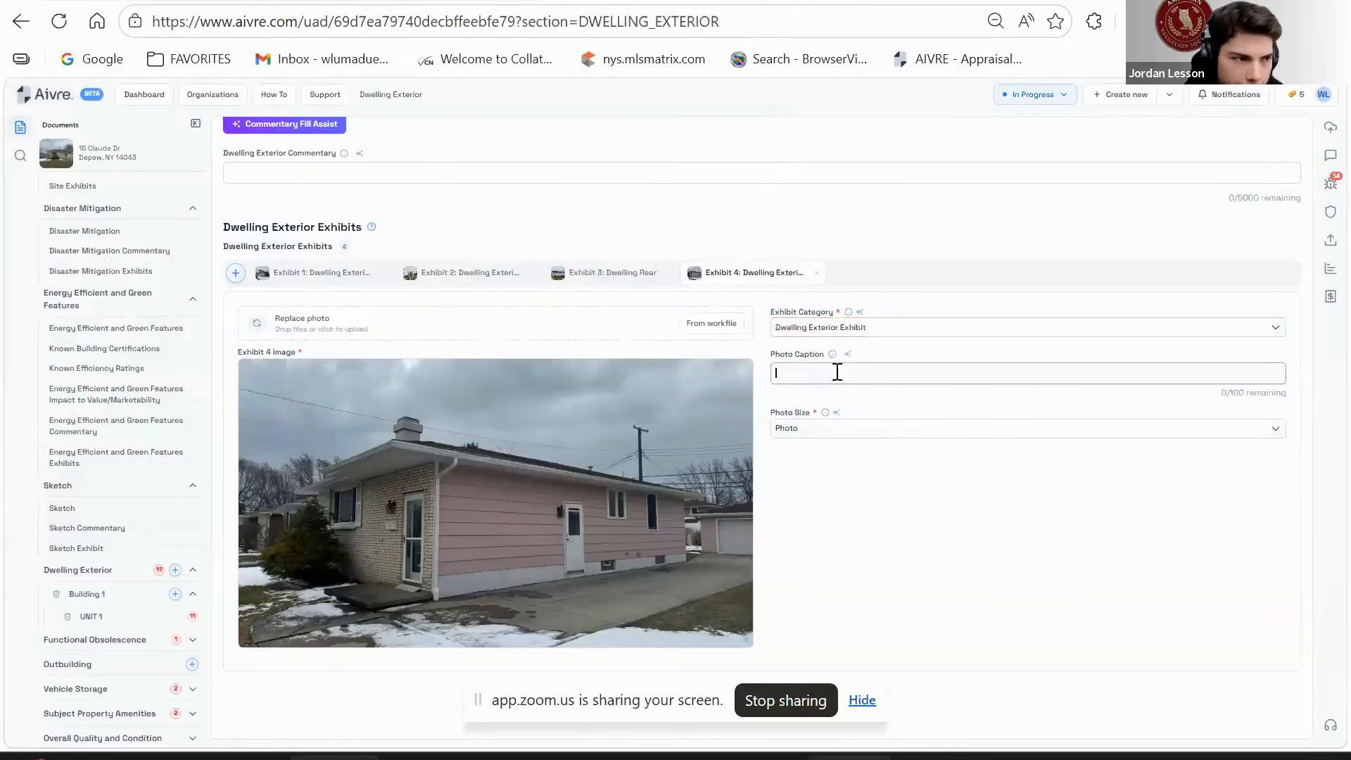
pyautogui.click(936, 571)
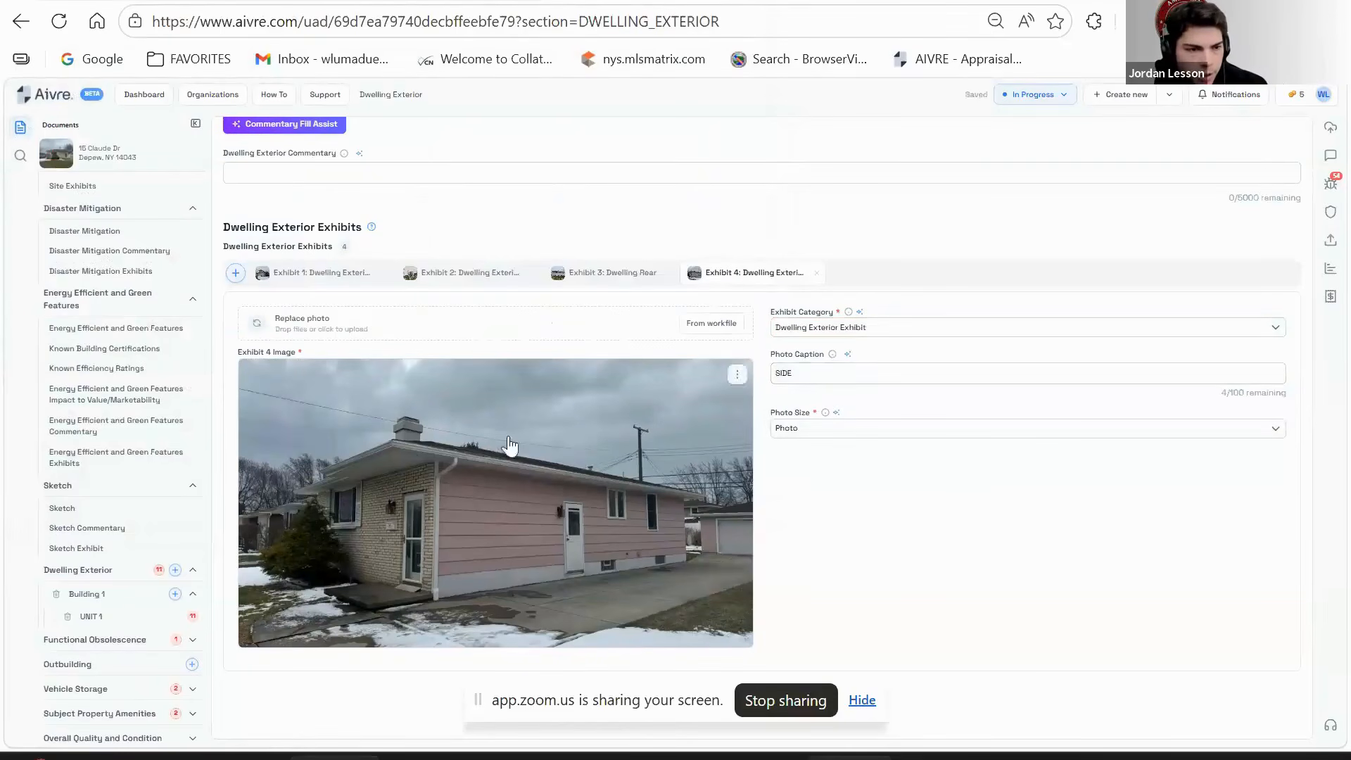
# - Scroll through Building 1's exterior summary (1966 Ranch, Q4, C4) and open the Unit 1 interior details
pyautogui.scroll(5, 563, 452)
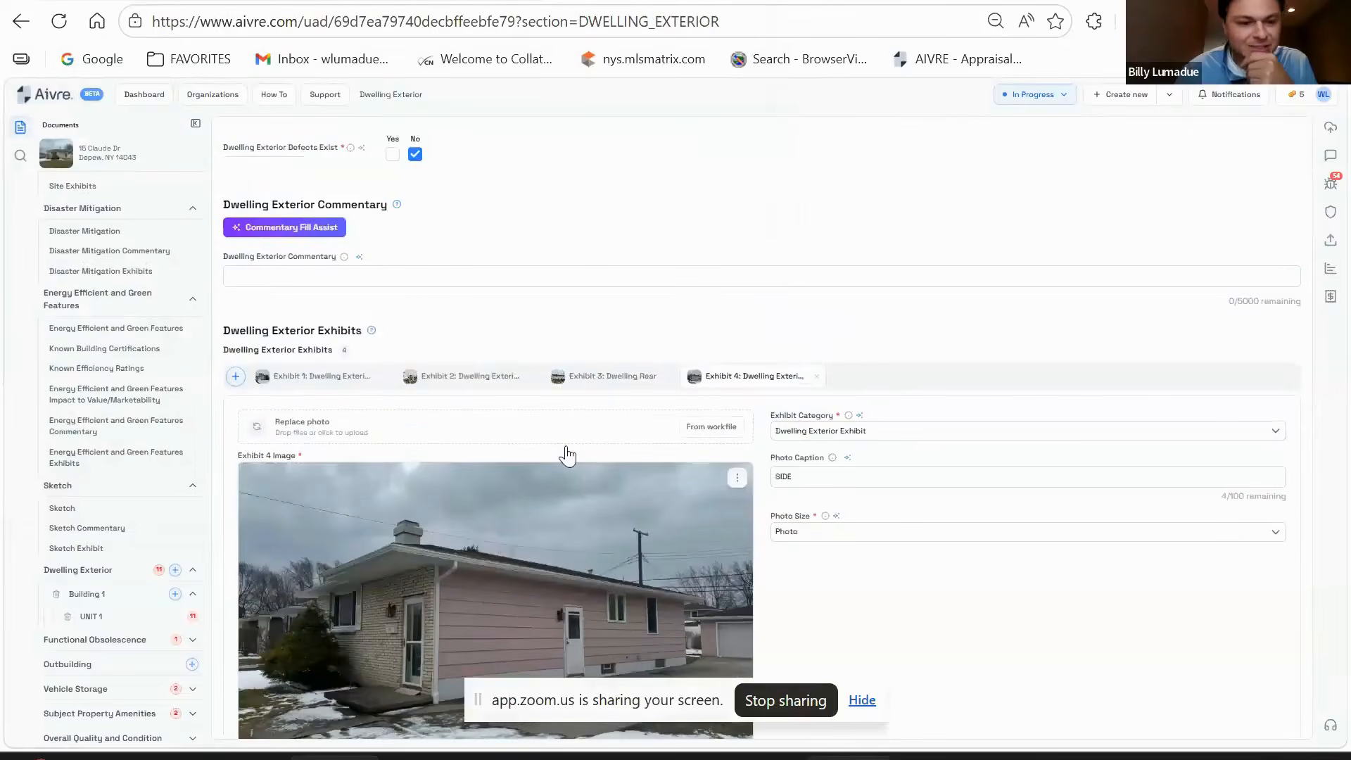
pyautogui.scroll(-5, 562, 452)
pyautogui.scroll(5, 567, 452)
pyautogui.scroll(-5, 569, 450)
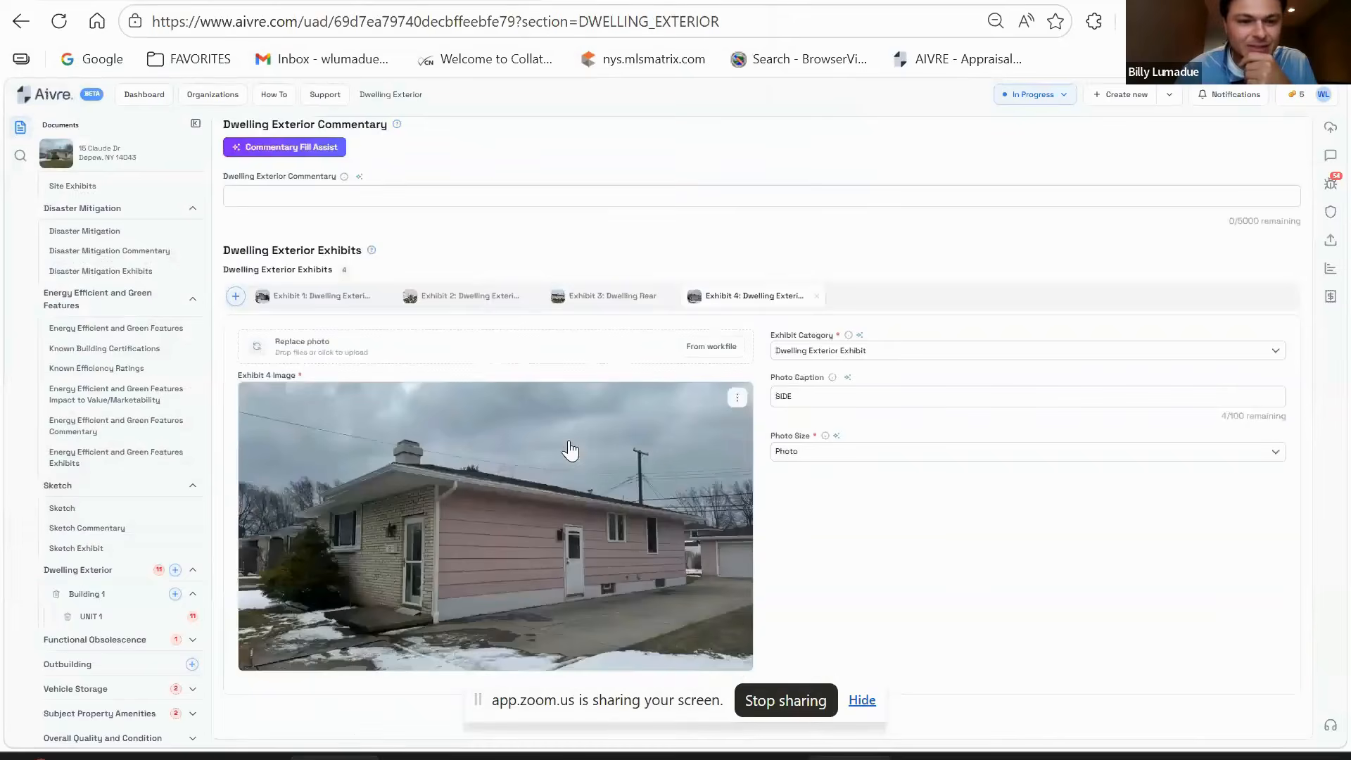
pyautogui.scroll(5, 570, 451)
pyautogui.scroll(-5, 569, 443)
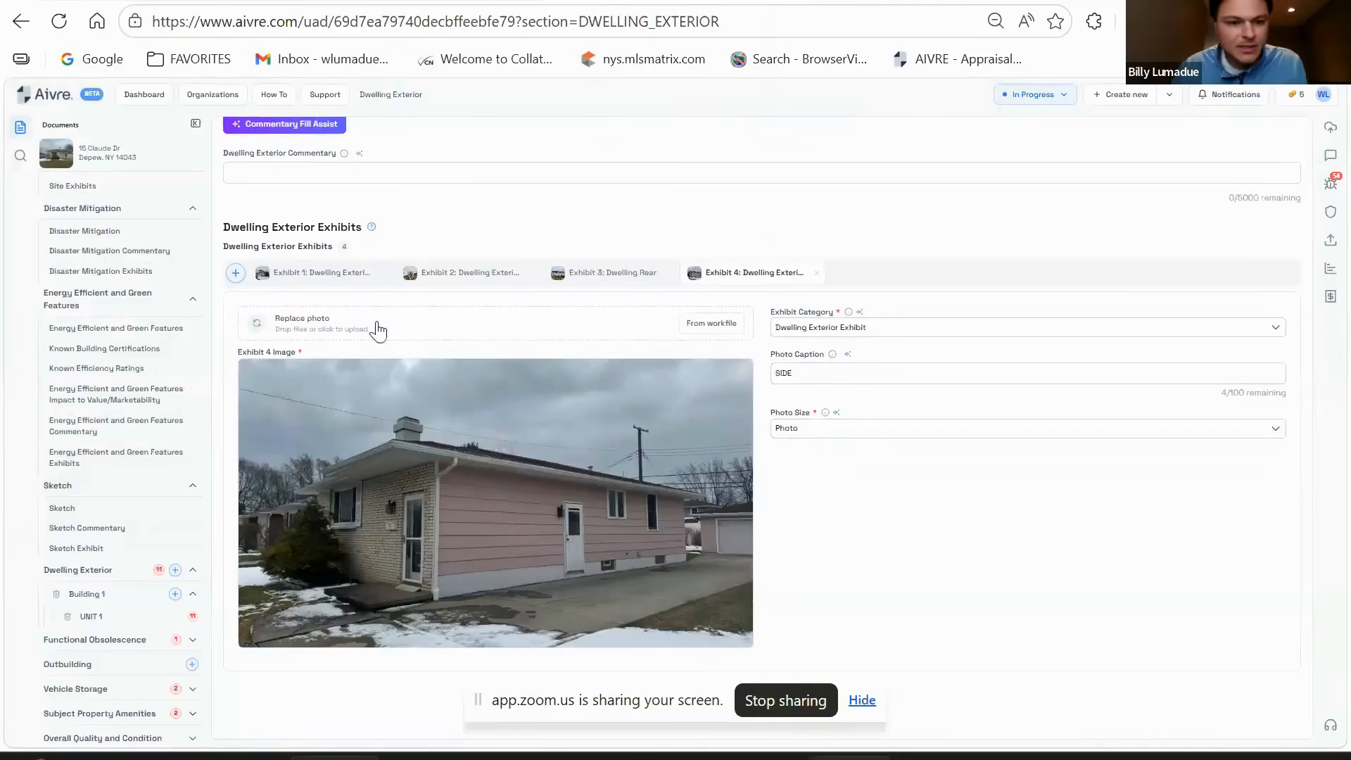
pyautogui.scroll(5, 534, 506)
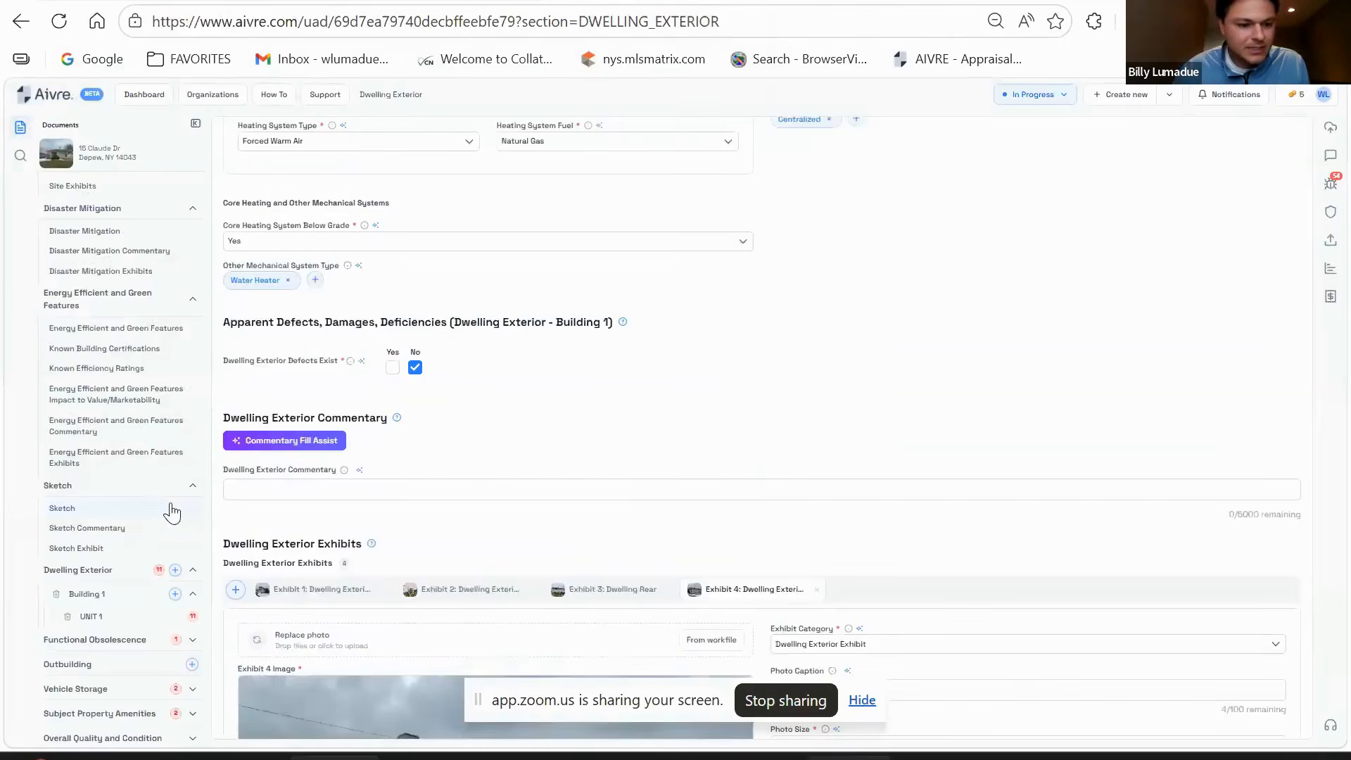
pyautogui.scroll(-2, 157, 498)
pyautogui.scroll(-5, 467, 513)
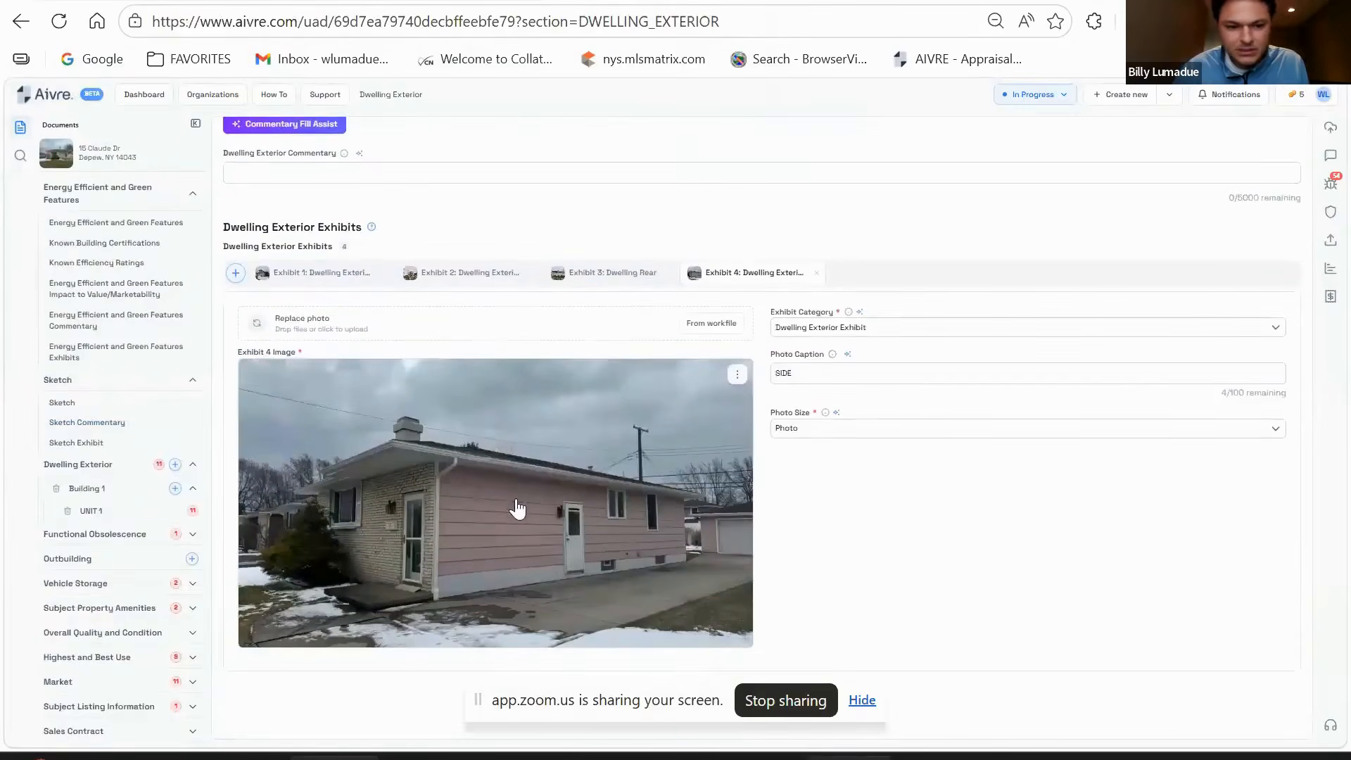
pyautogui.scroll(2, 516, 506)
pyautogui.scroll(12, 636, 528)
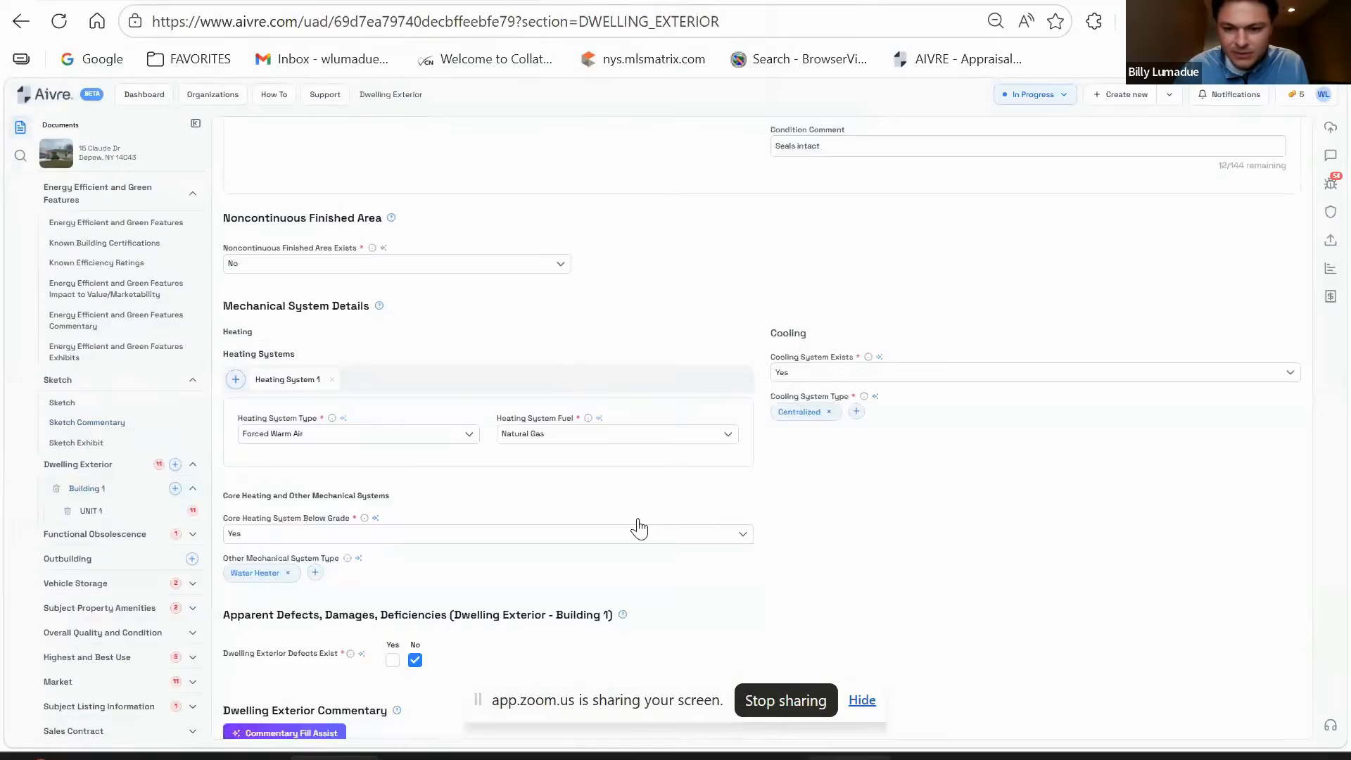
pyautogui.scroll(-15, 644, 529)
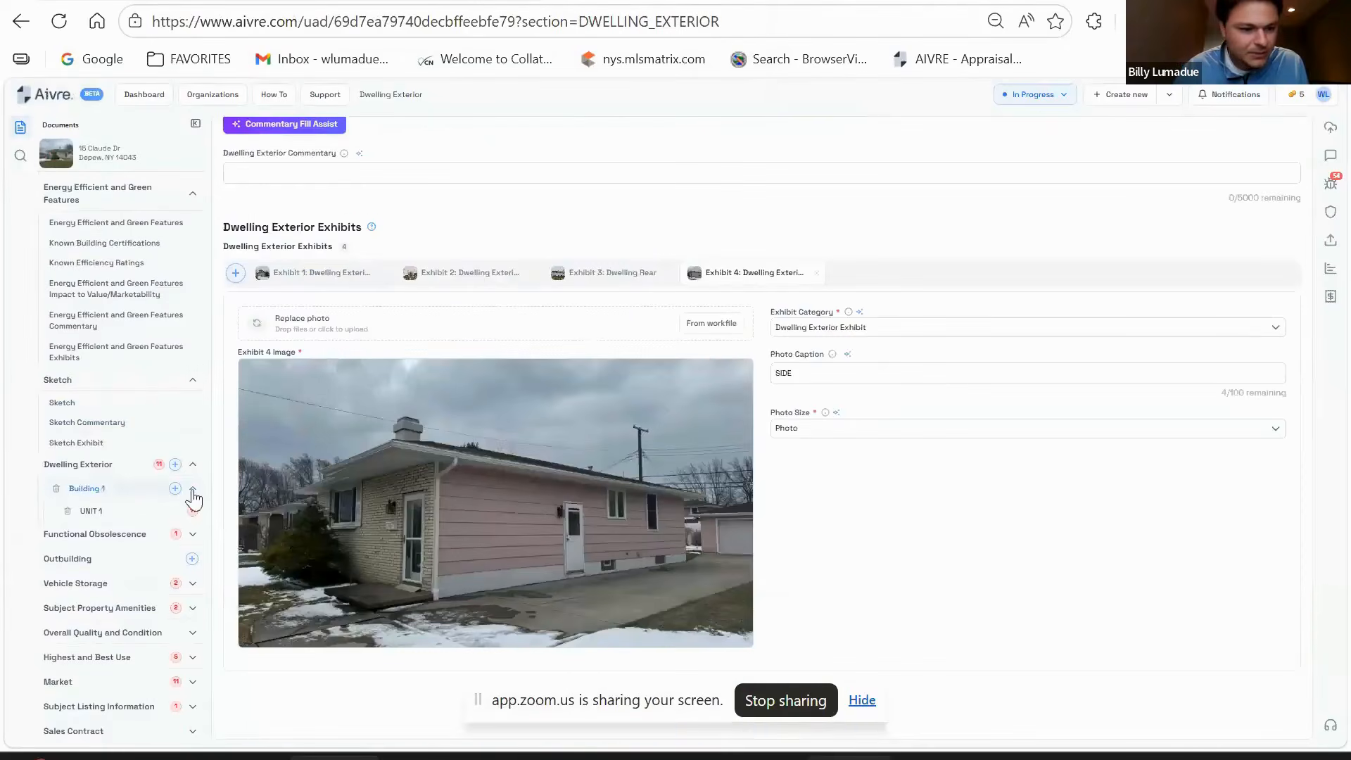
pyautogui.scroll(10, 664, 513)
pyautogui.scroll(4, 661, 510)
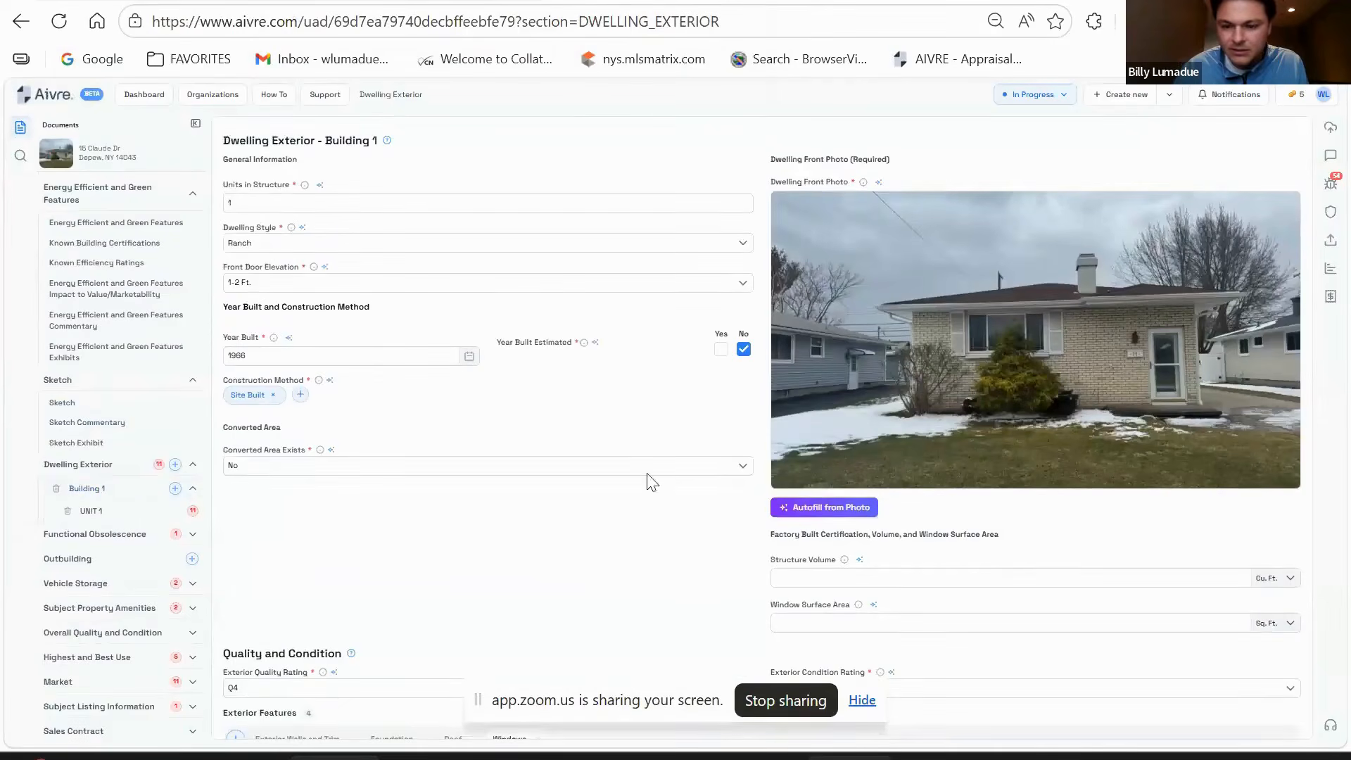
pyautogui.scroll(-3, 605, 475)
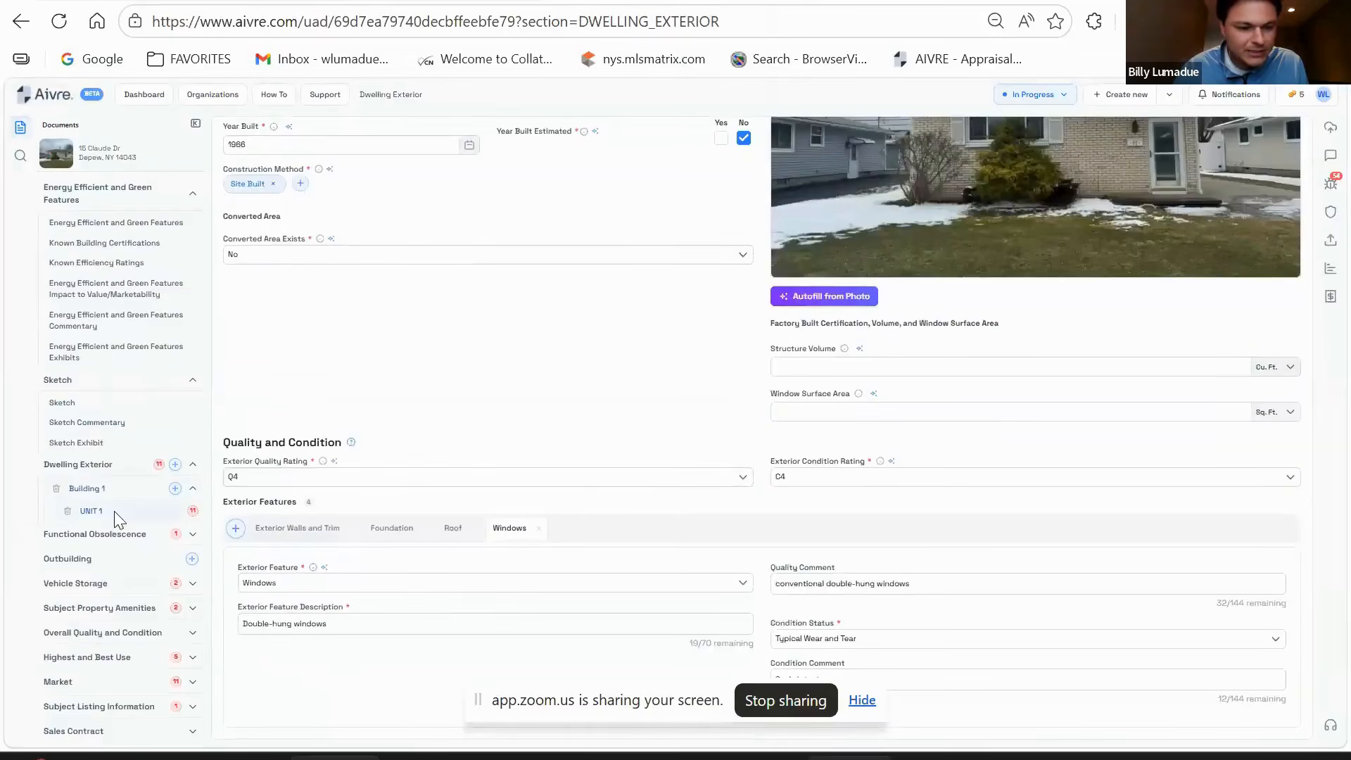
pyautogui.click(118, 520)
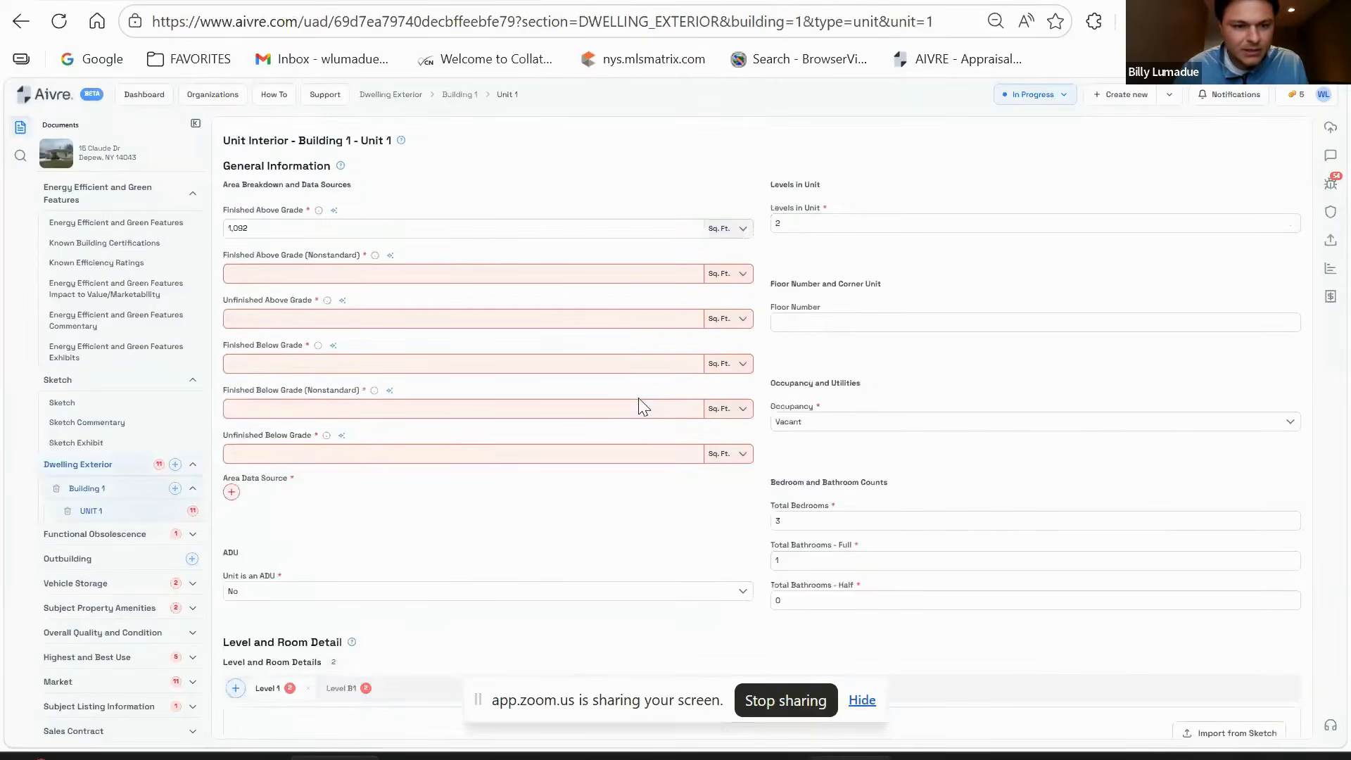
# - Check the floor sketch exhibits to read the finished and basement areas
pyautogui.click(242, 227)
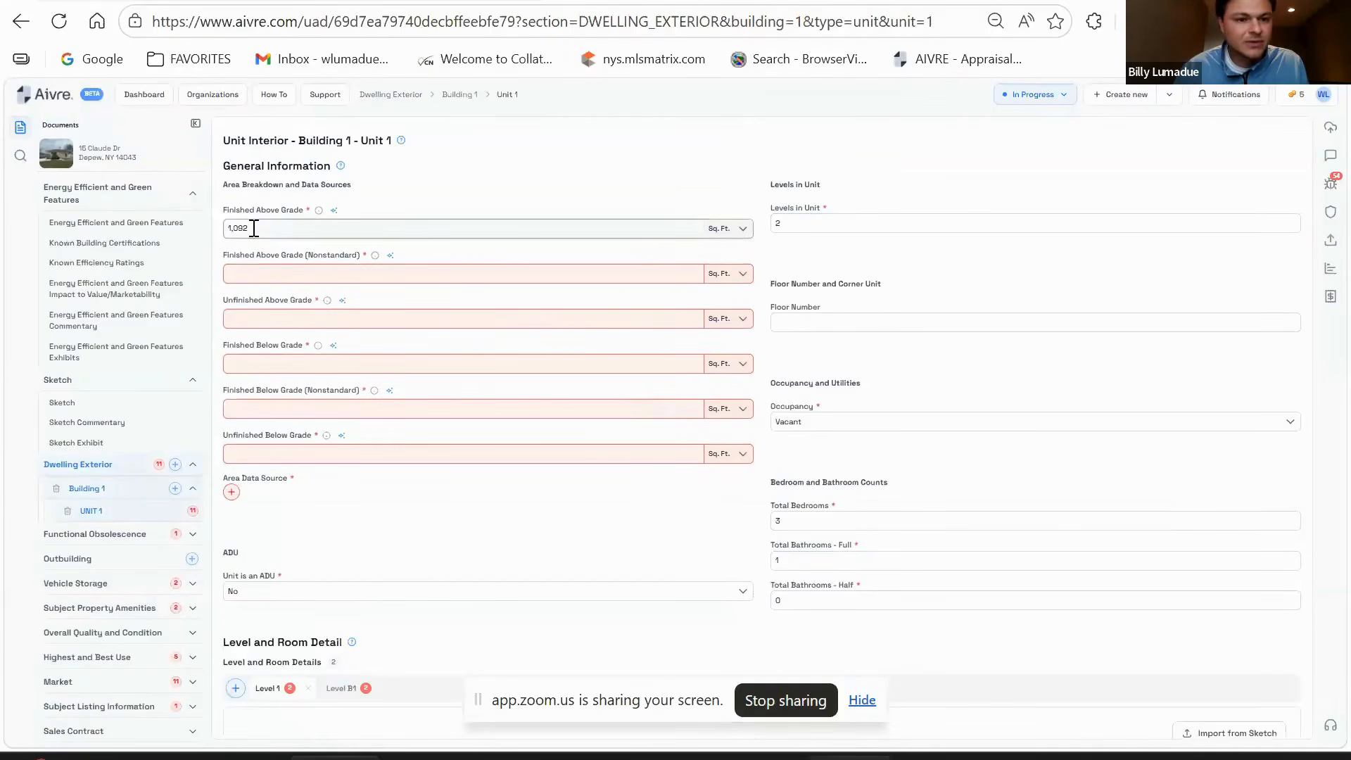
pyautogui.click(107, 403)
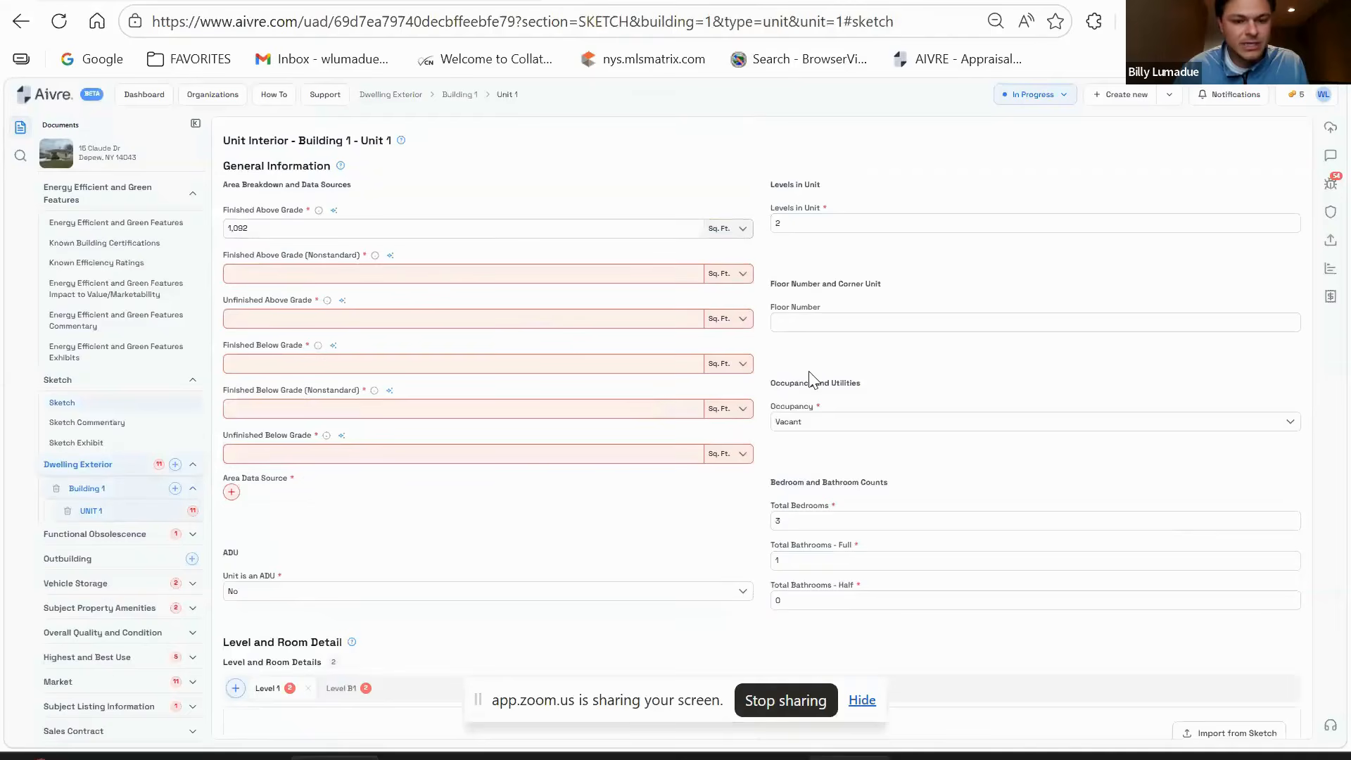
pyautogui.scroll(-5, 739, 401)
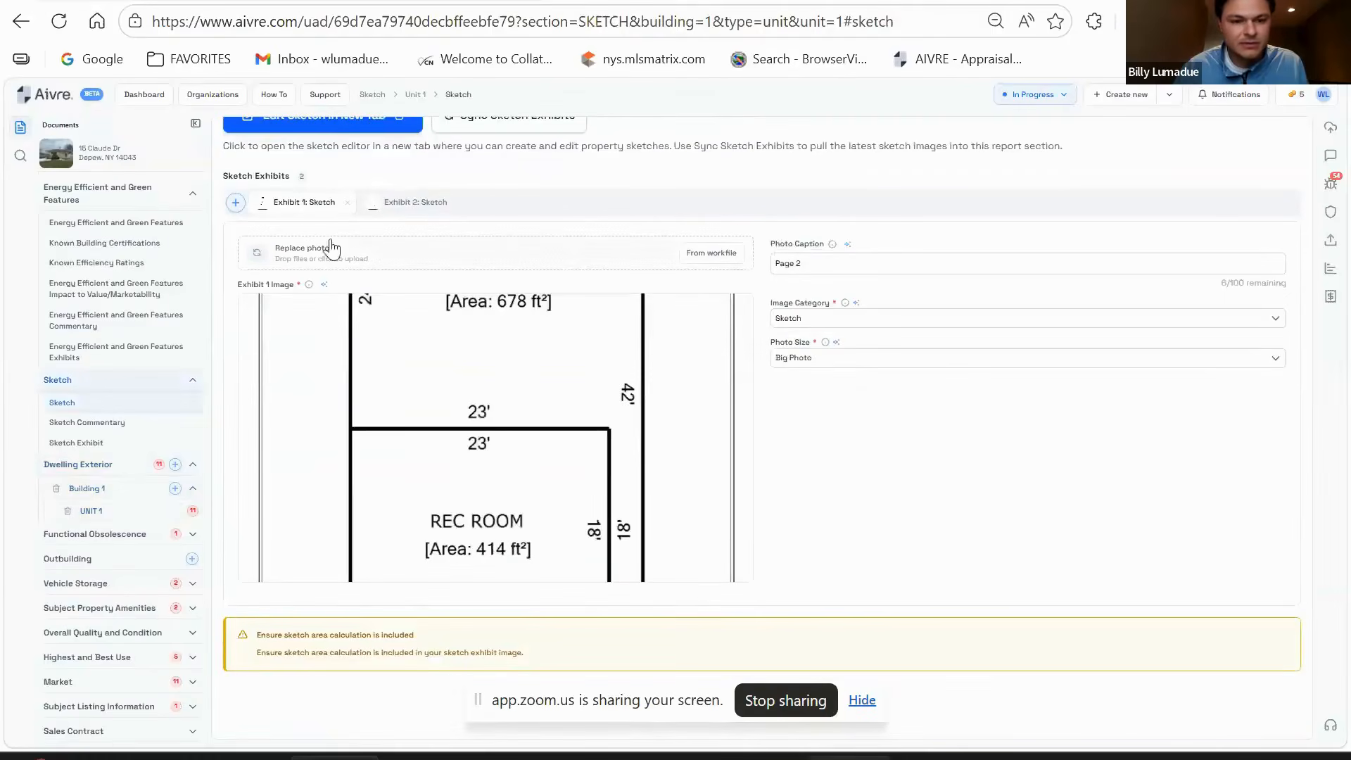
pyautogui.click(415, 202)
pyautogui.click(514, 431)
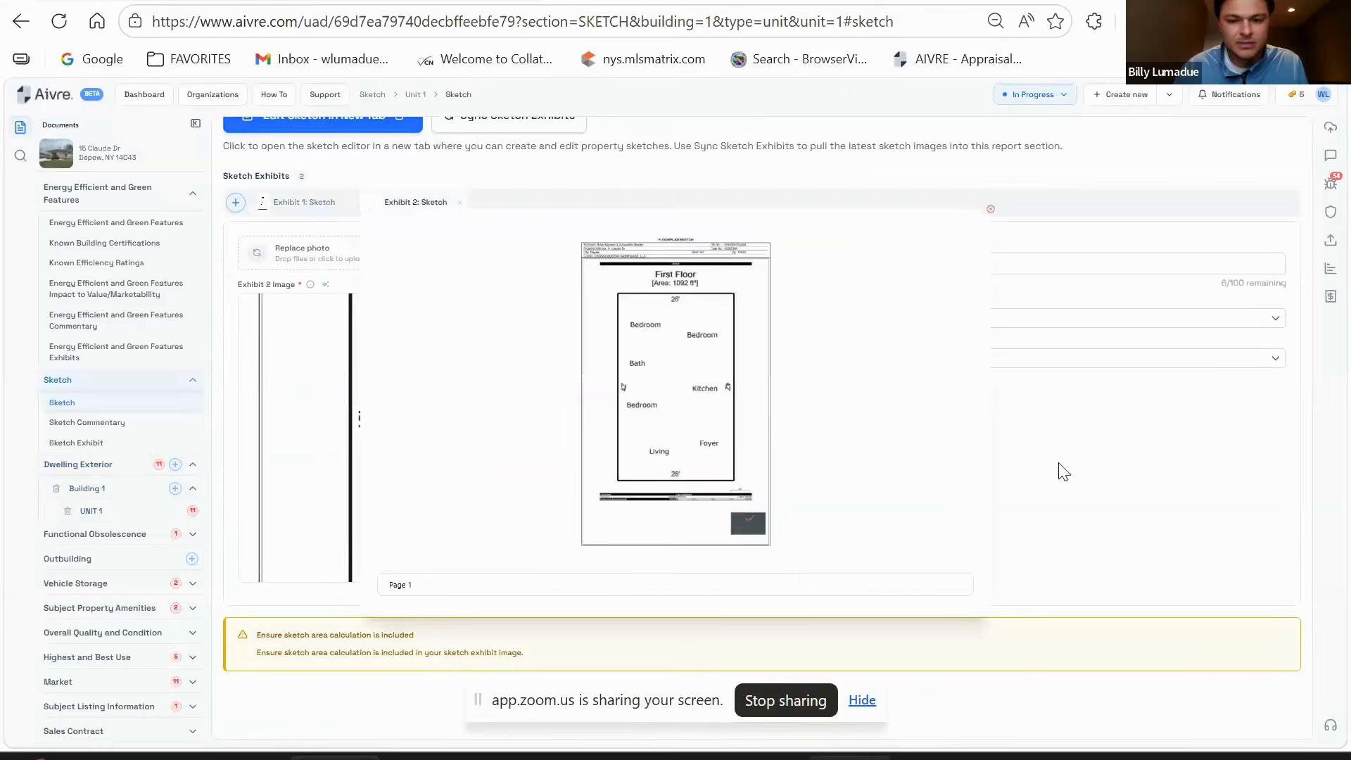
pyautogui.click(1155, 484)
pyautogui.click(196, 490)
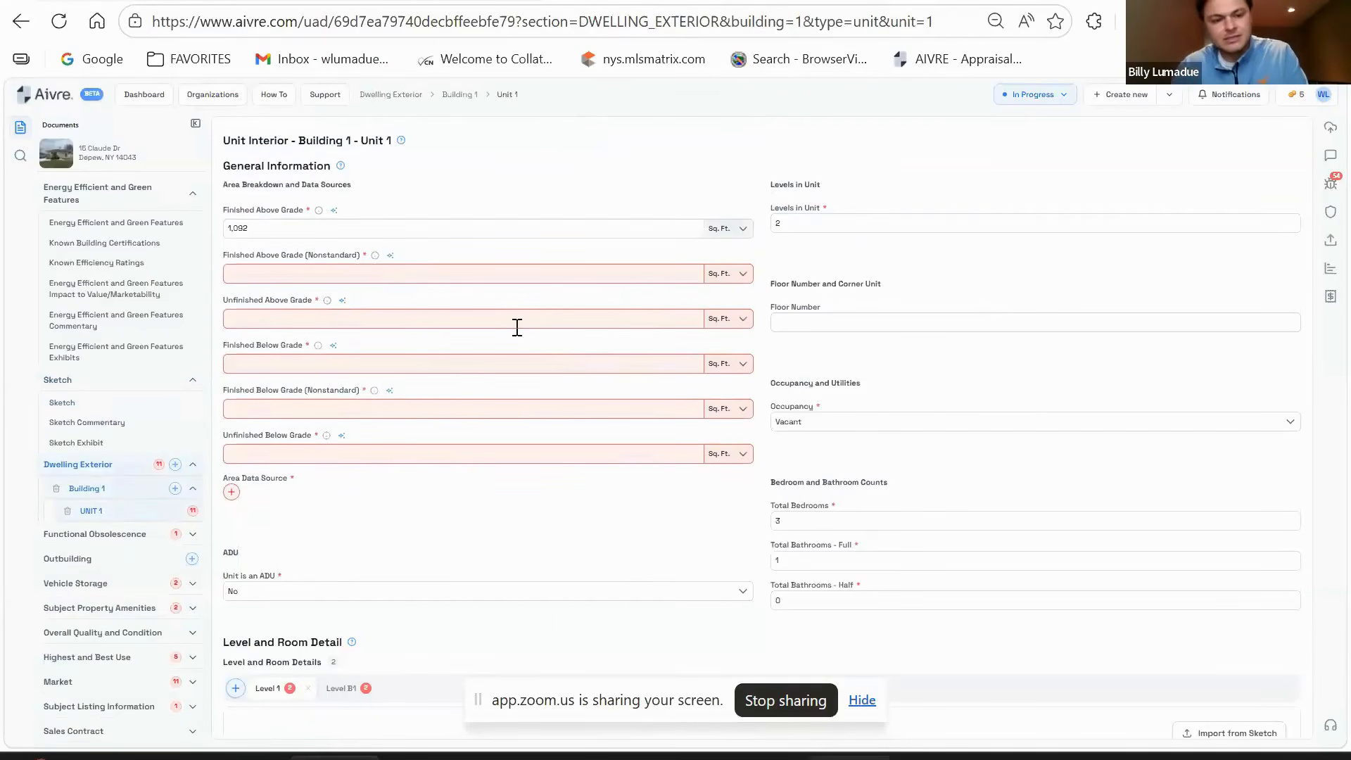
# - Enter 0 for nonstandard areas and confirm 414 sq ft finished below grade
pyautogui.write('0')
pyautogui.press('Tab')
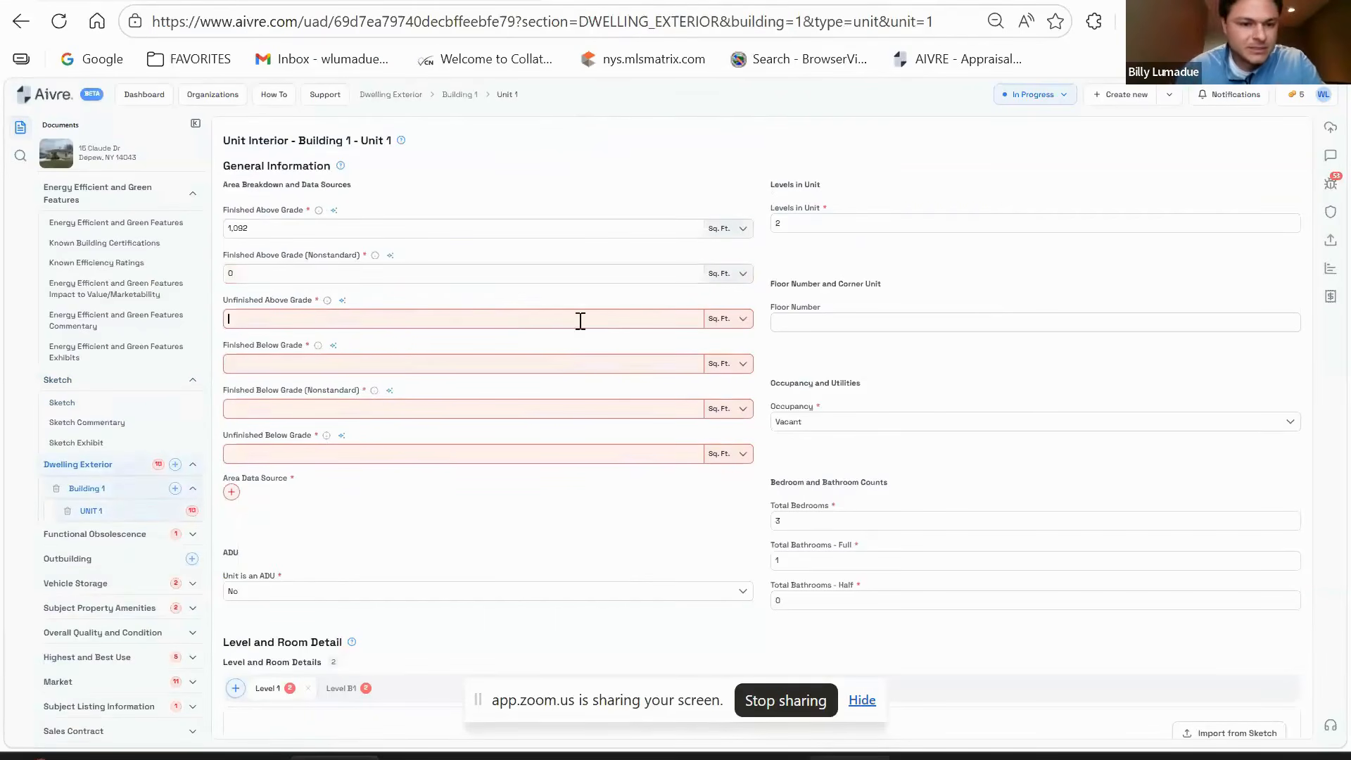
pyautogui.write('0')
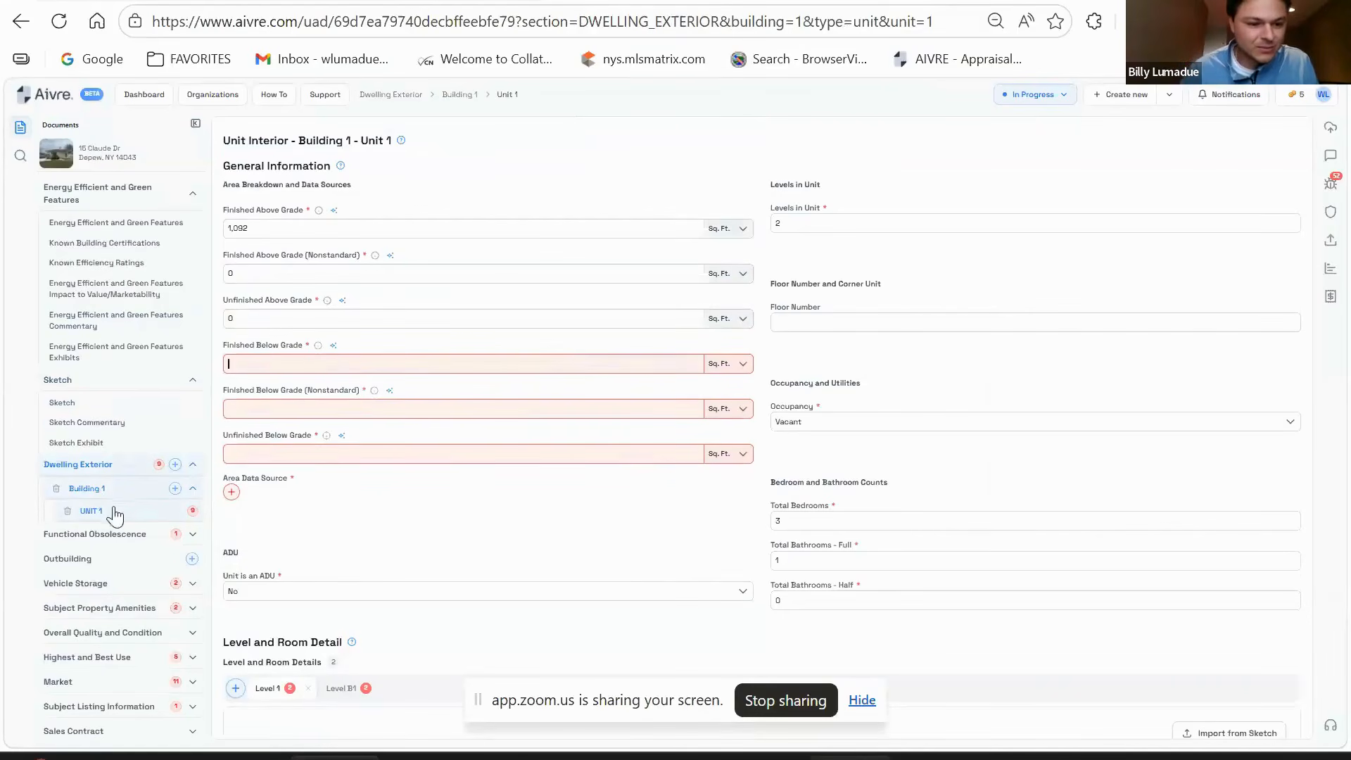
pyautogui.click(103, 405)
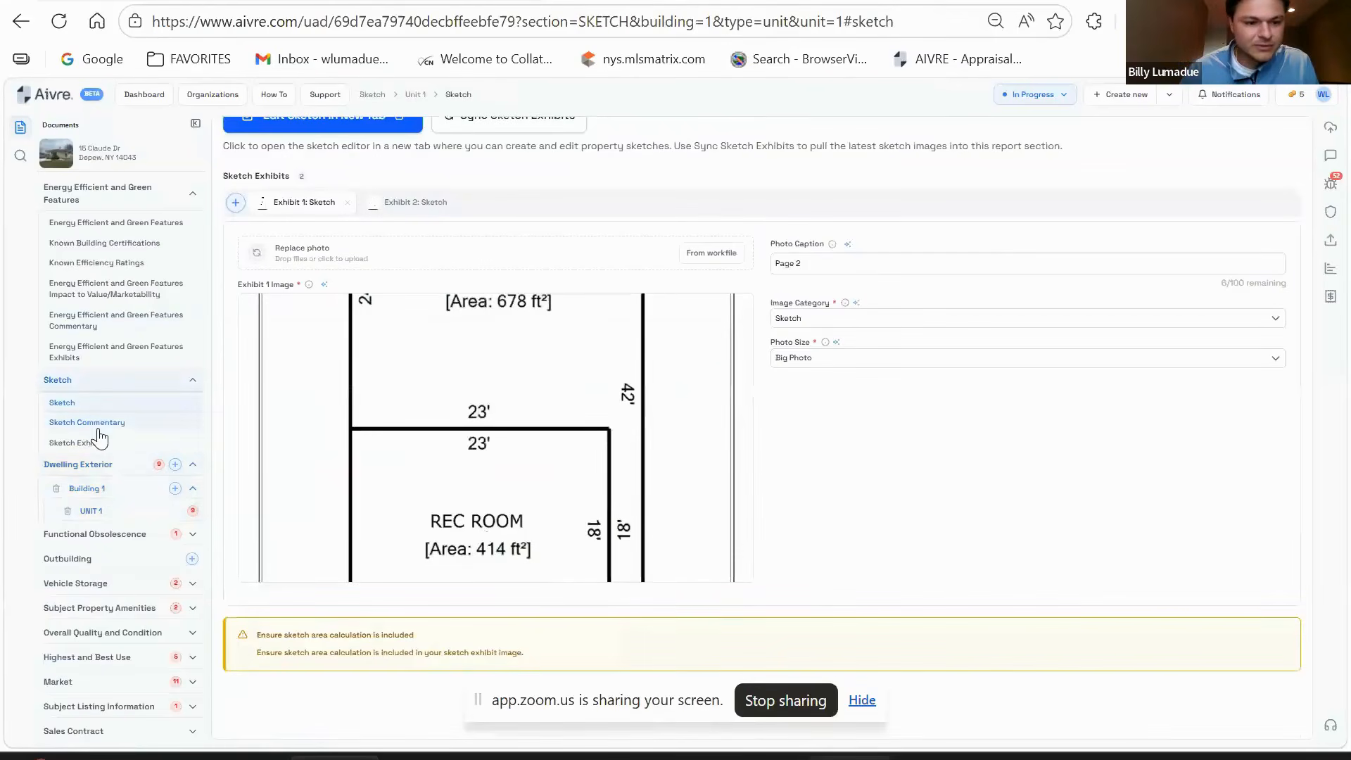
pyautogui.click(105, 510)
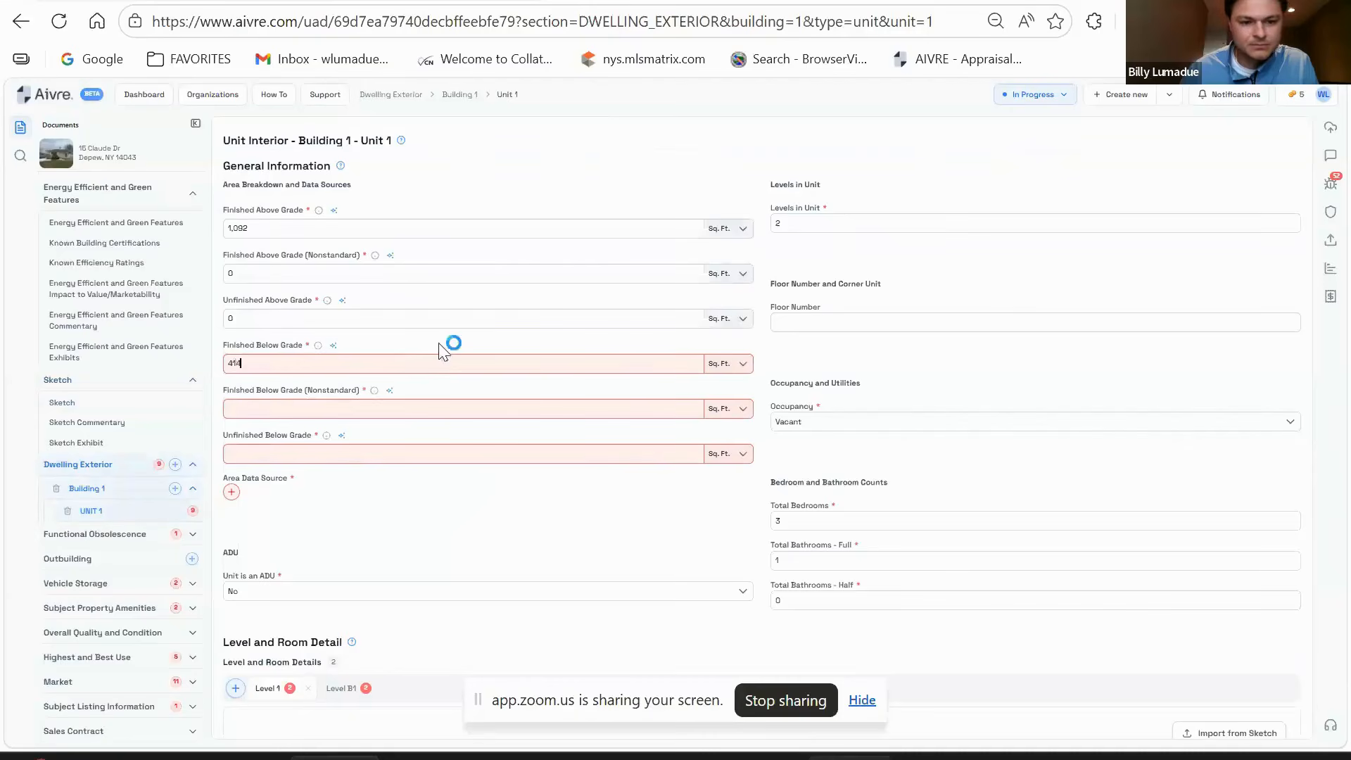
pyautogui.click(330, 408)
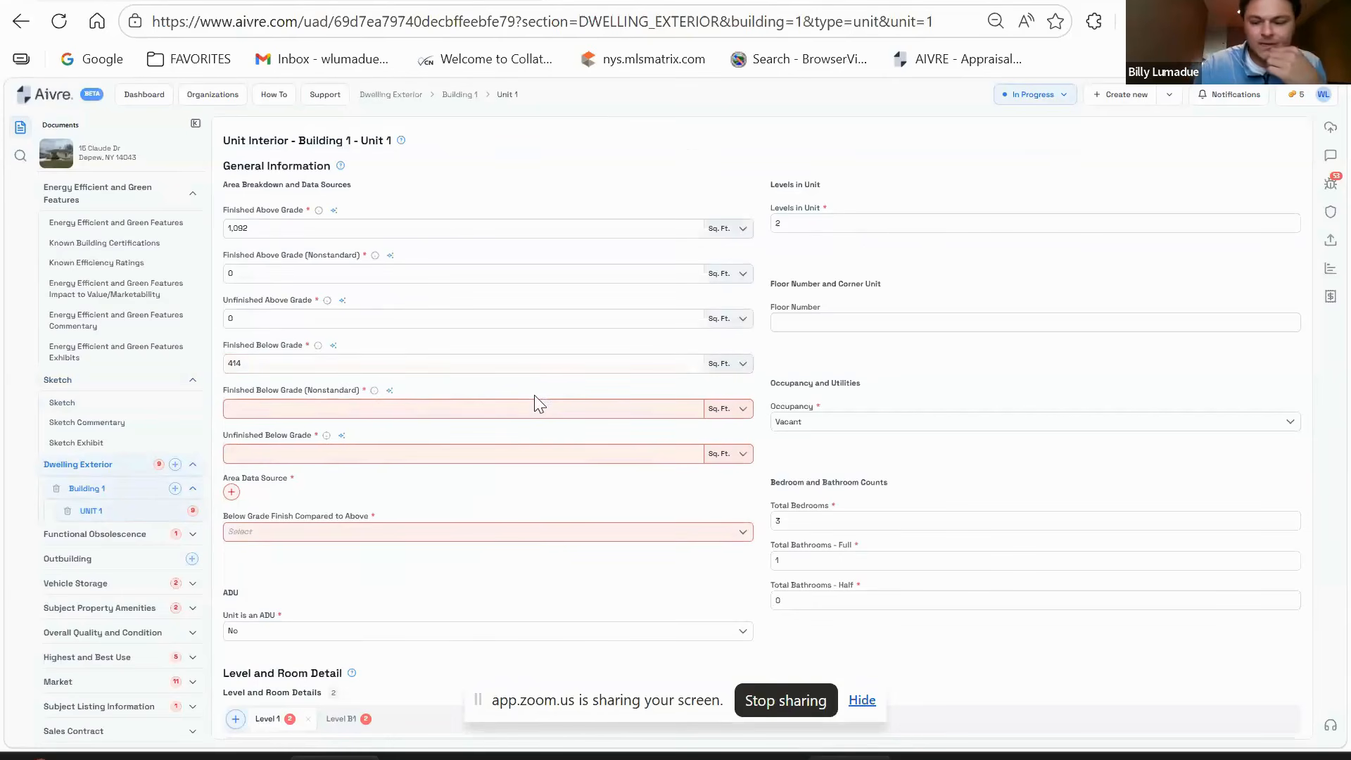
pyautogui.write('0')
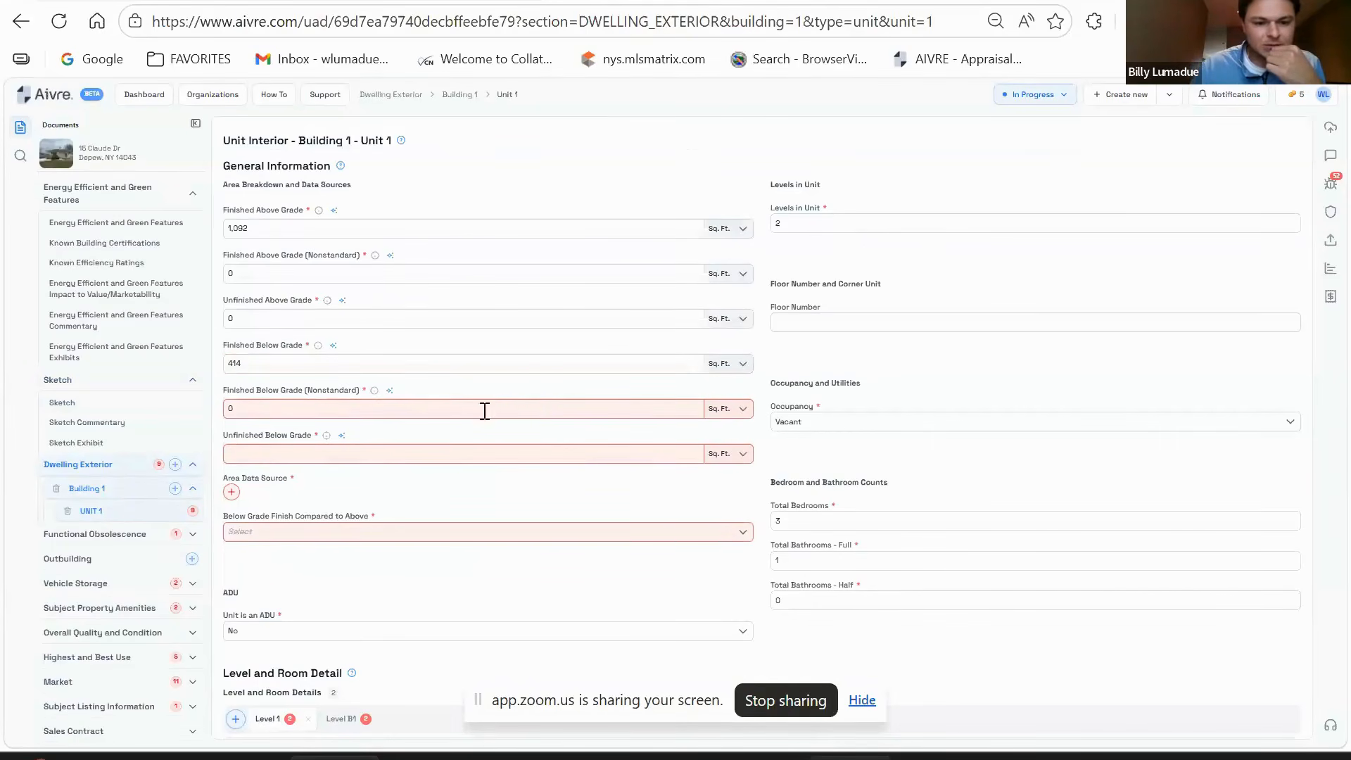
pyautogui.click(451, 461)
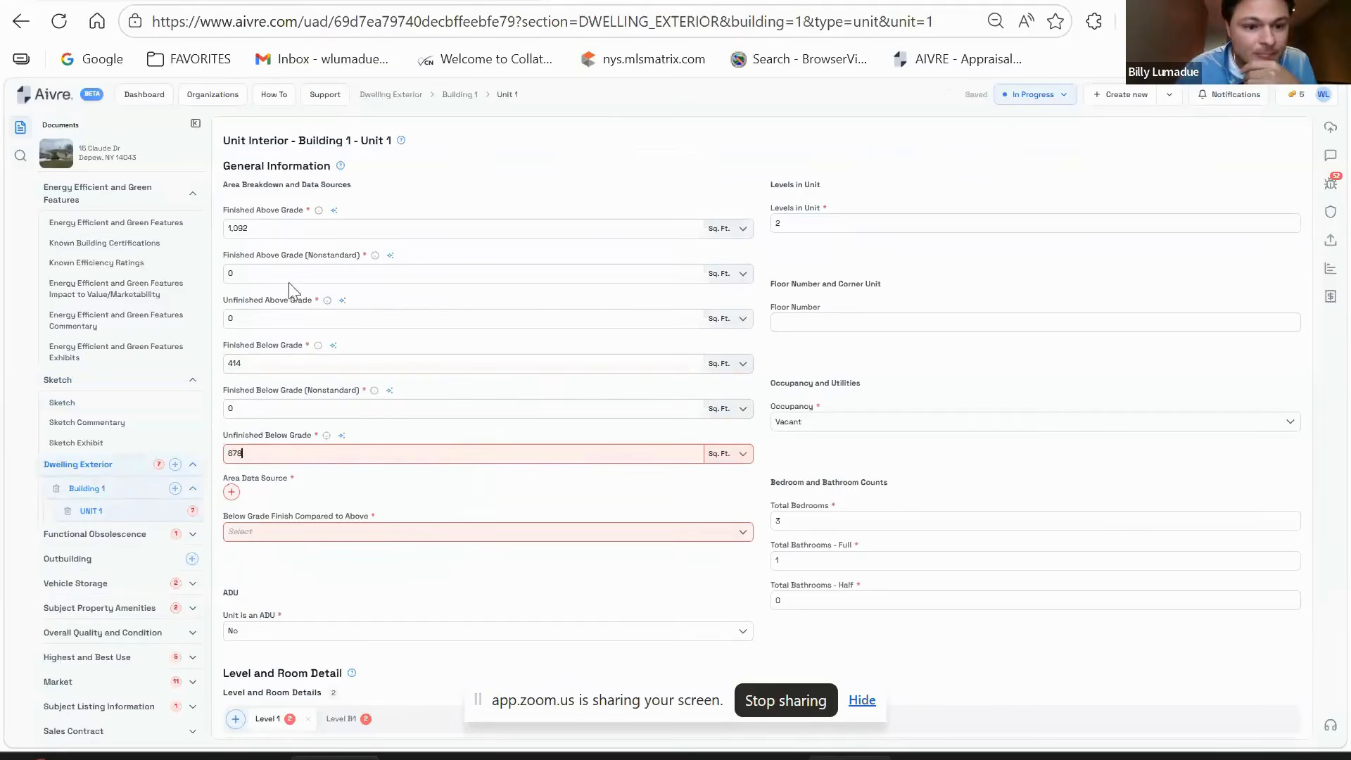
# - Set the Area Data Source to Physical Measurement
pyautogui.click(231, 493)
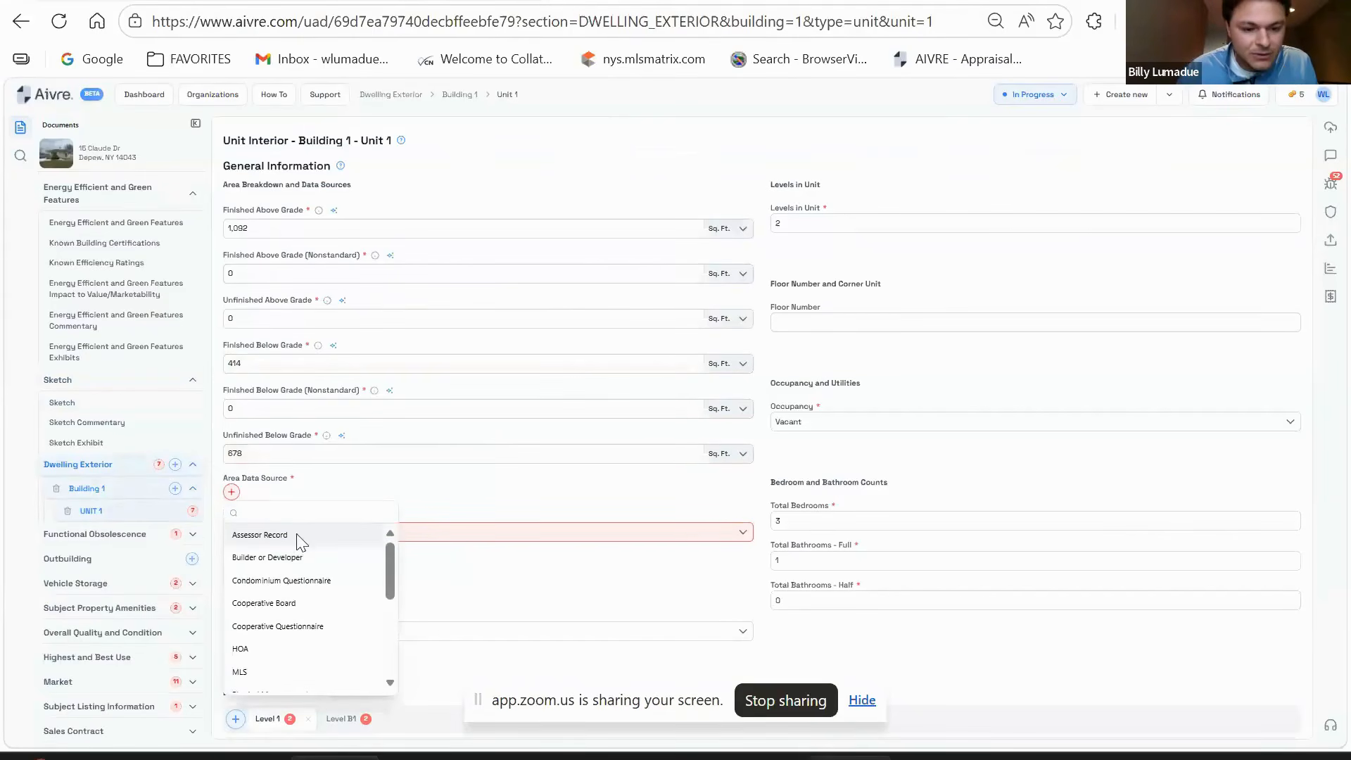
pyautogui.scroll(-2, 295, 598)
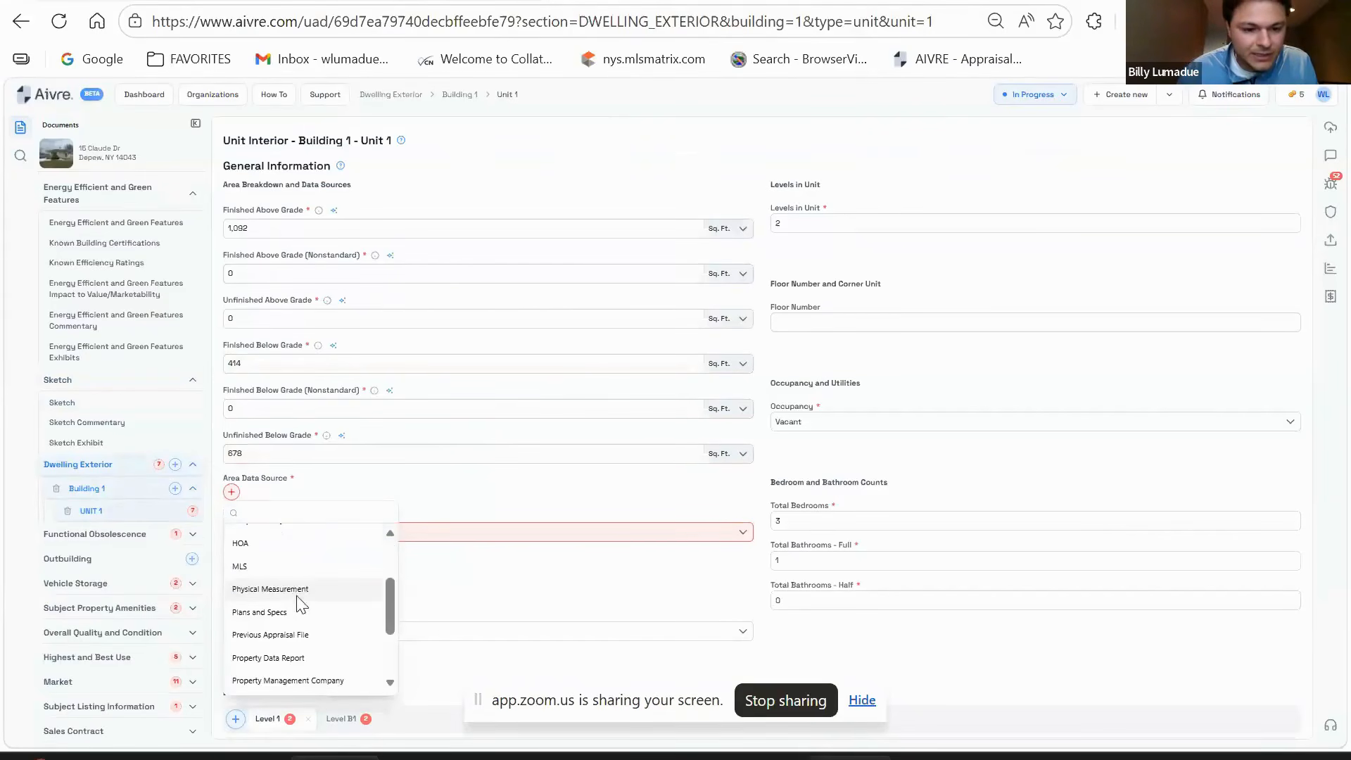
pyautogui.click(296, 589)
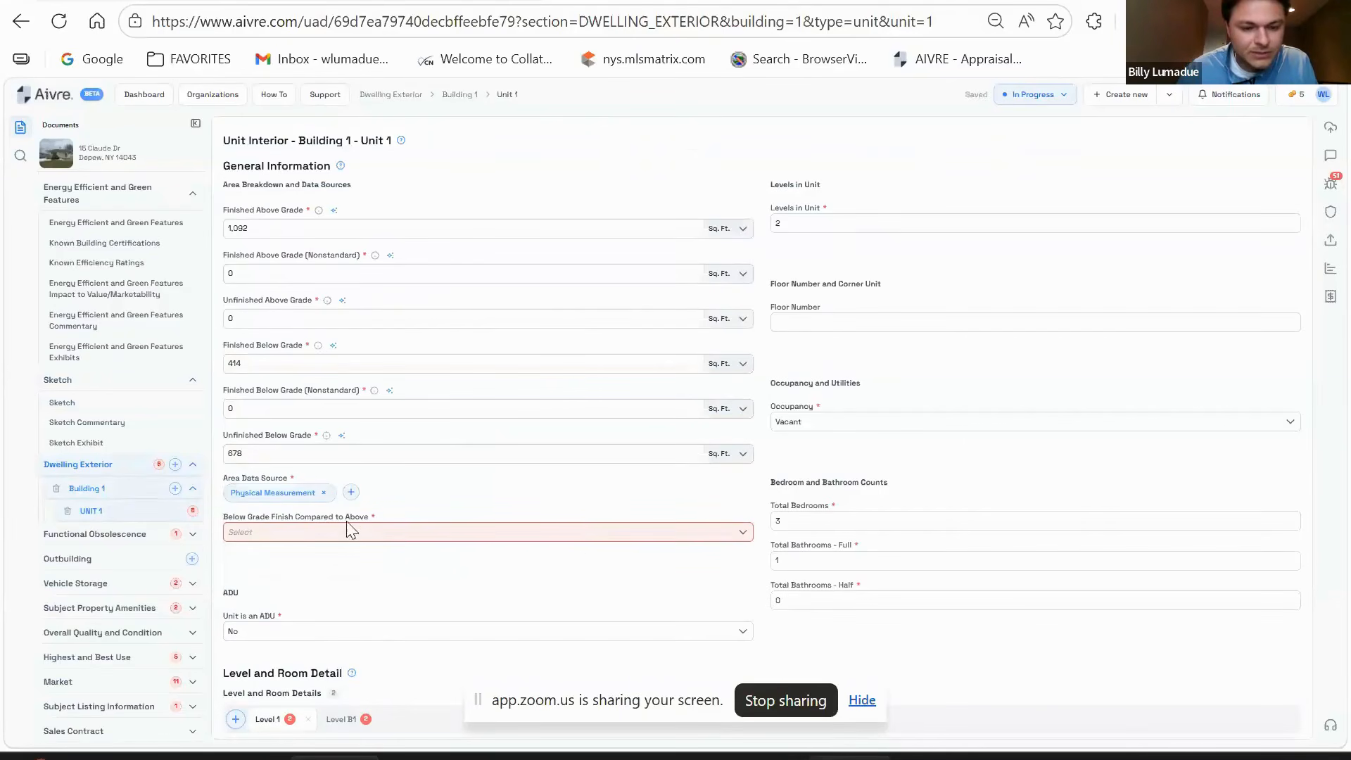
# - Rate the below-grade finish as Similar to above grade
pyautogui.scroll(-8, 599, 529)
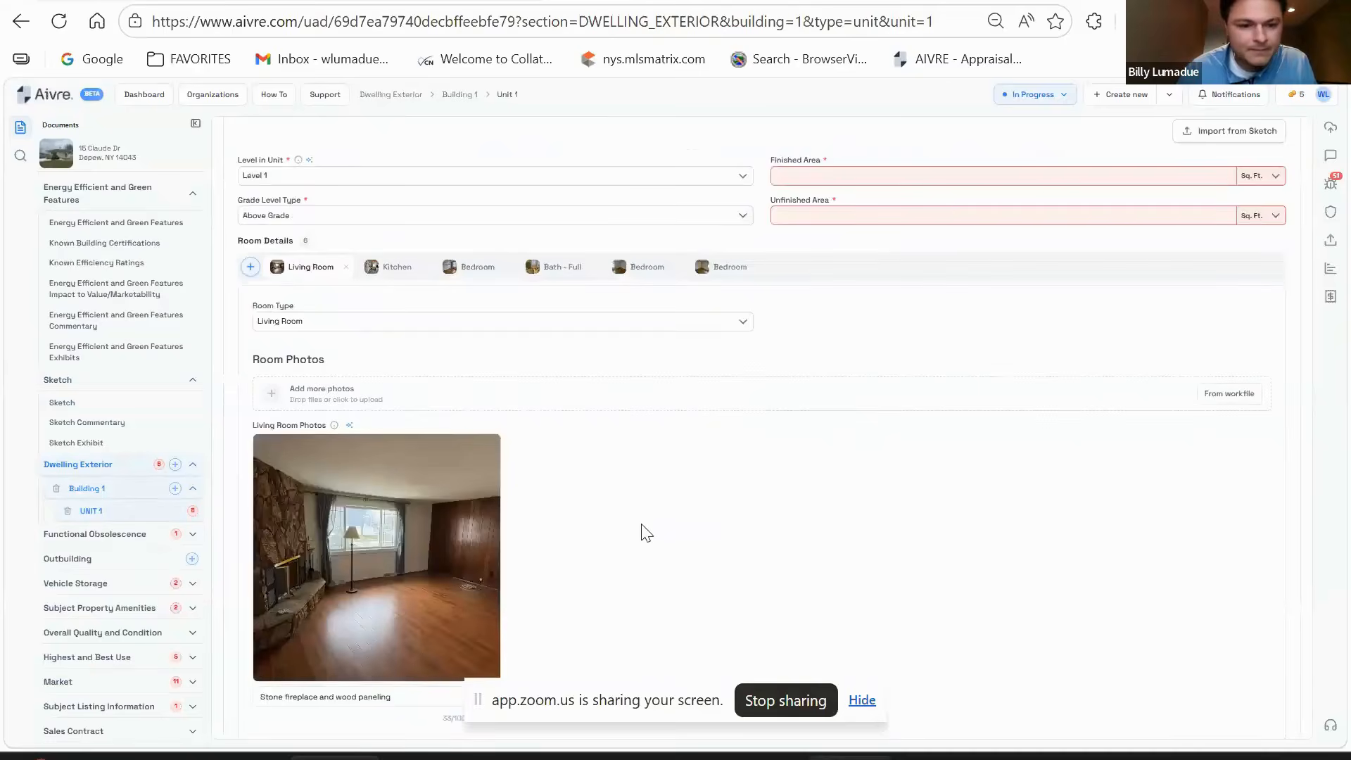
pyautogui.scroll(-14, 727, 325)
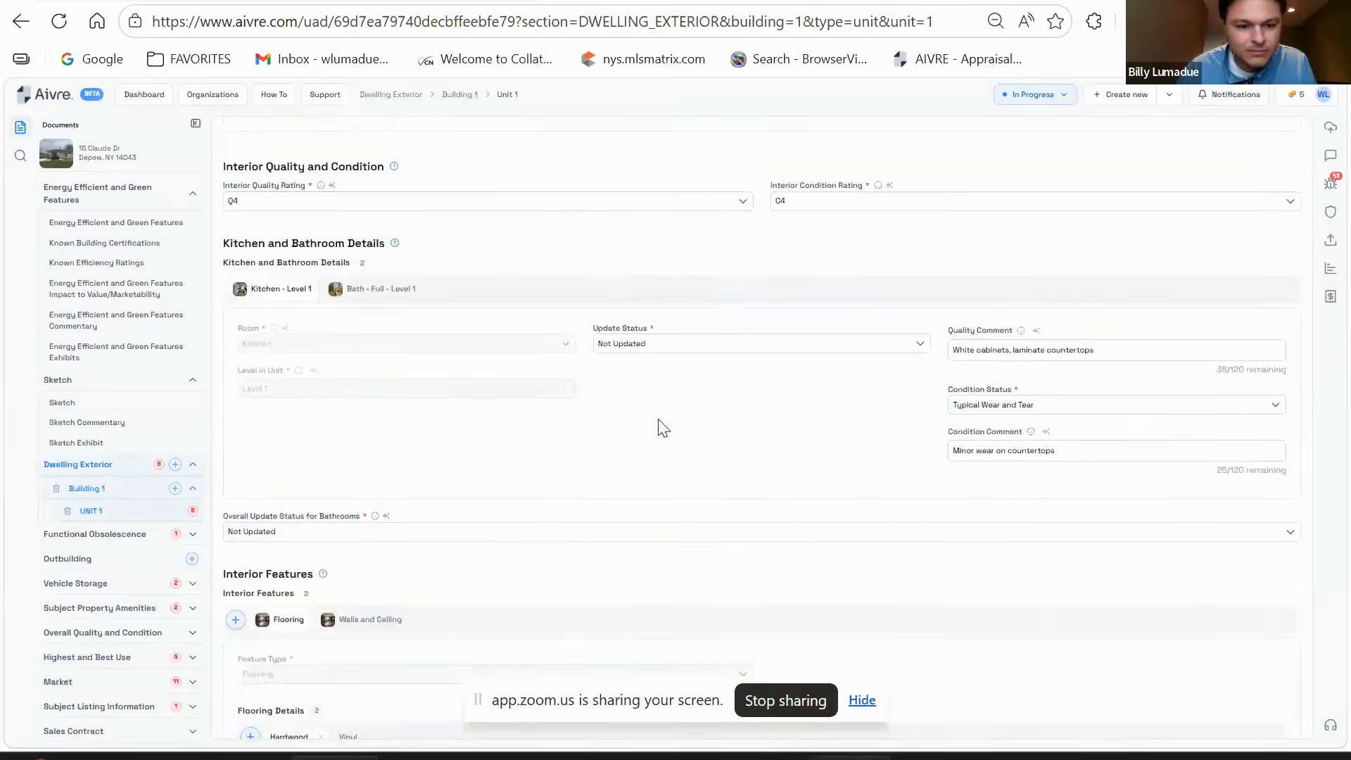
pyautogui.scroll(-15, 656, 427)
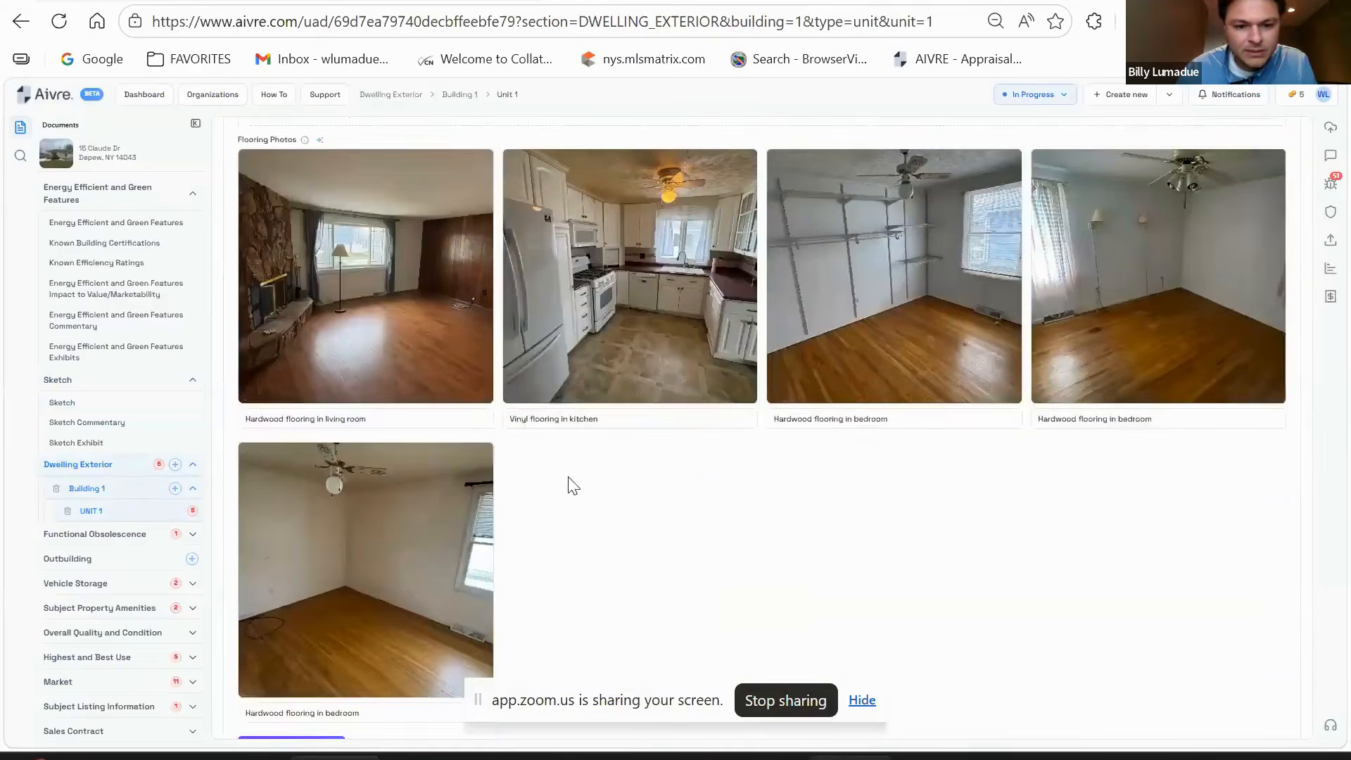
pyautogui.scroll(20, 573, 485)
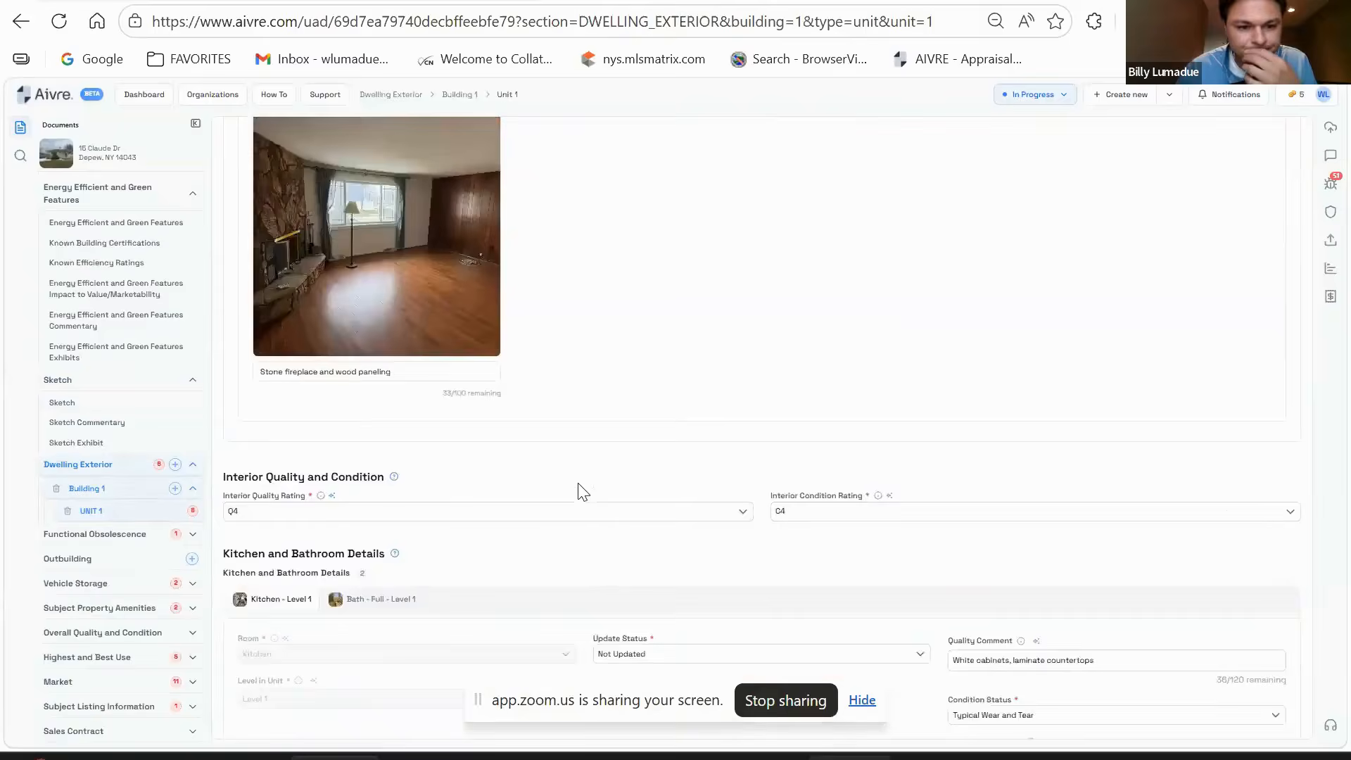
pyautogui.scroll(6, 574, 492)
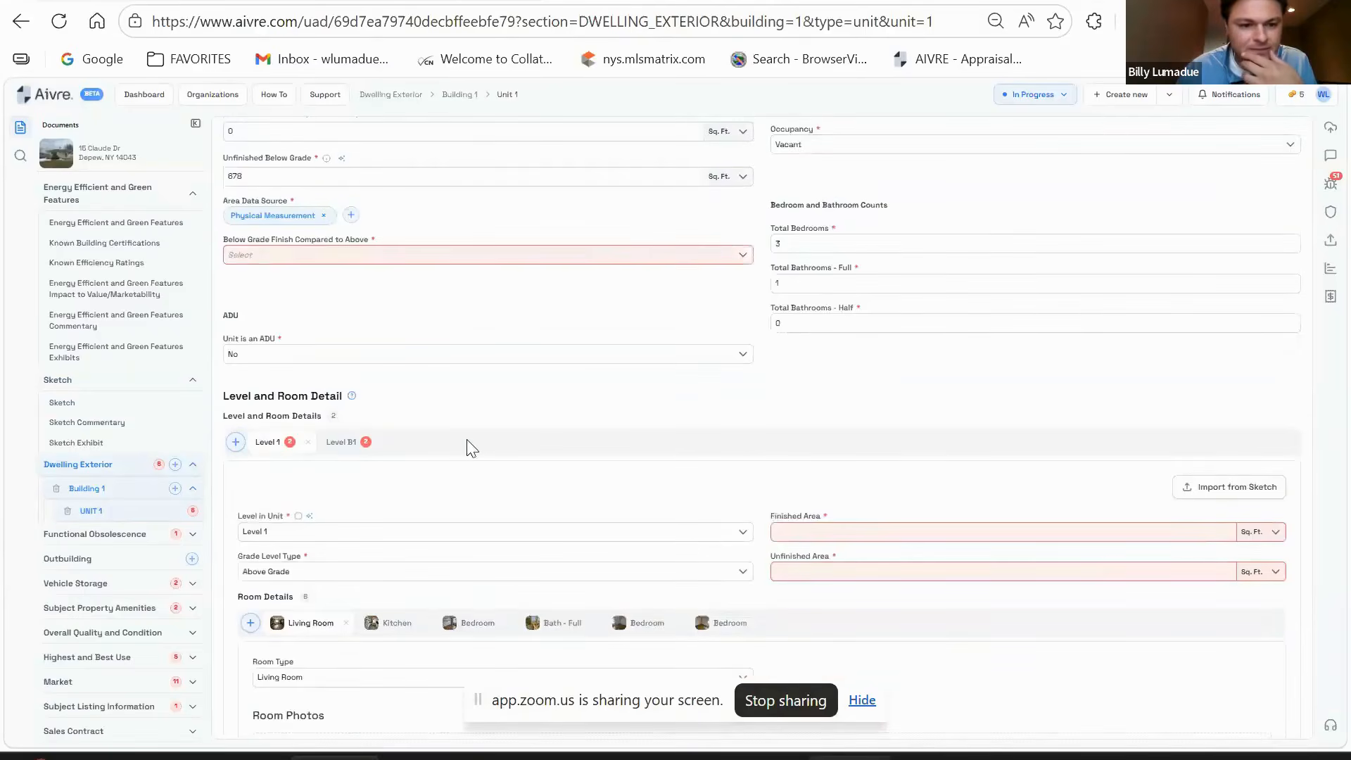
pyautogui.click(335, 344)
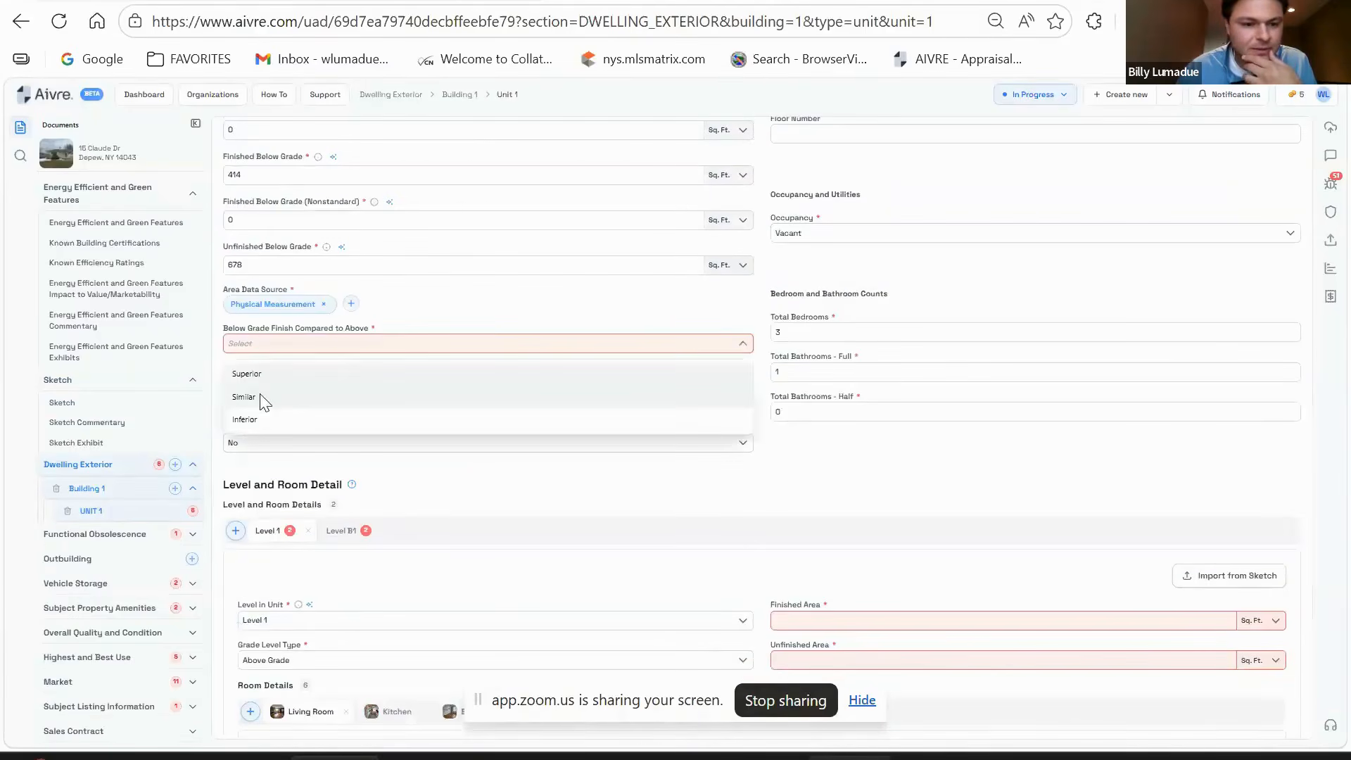
pyautogui.click(296, 401)
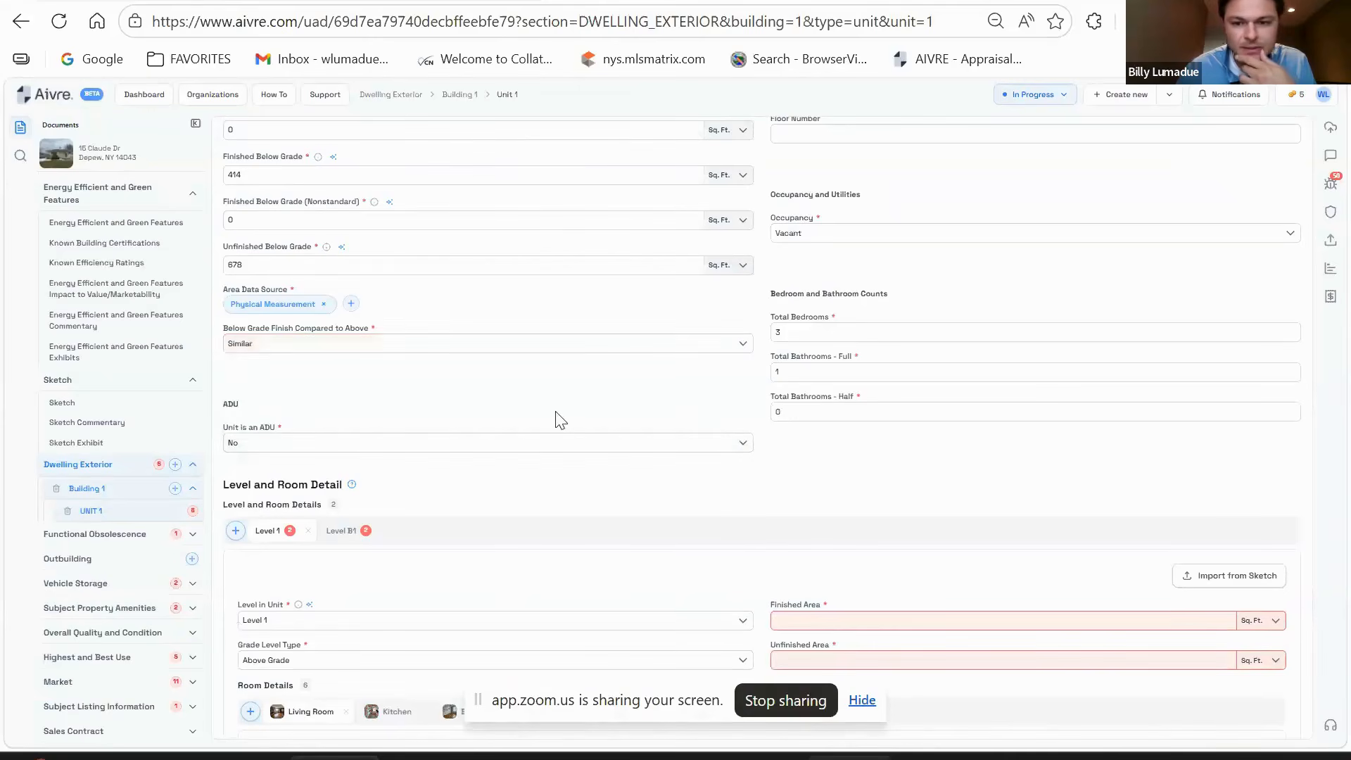
pyautogui.scroll(3, 562, 422)
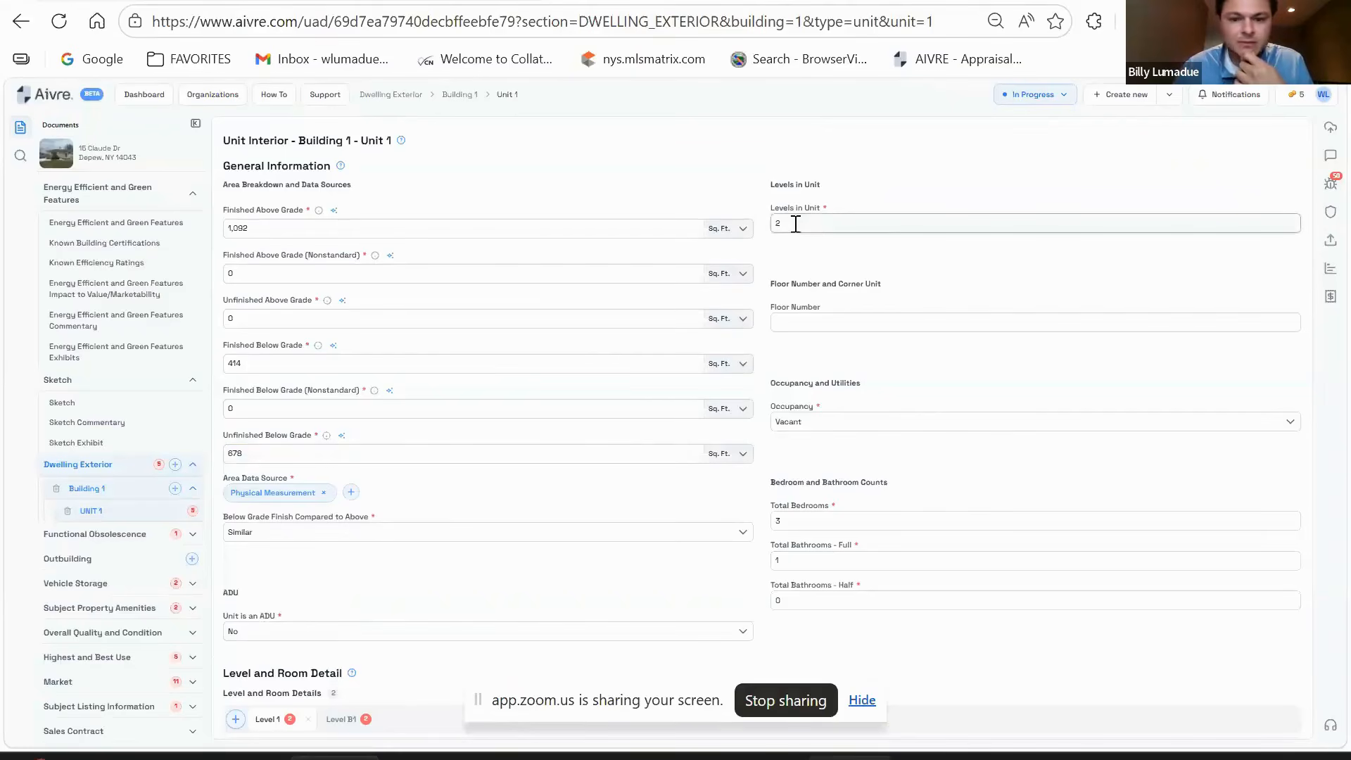
# - Enter 1092 as Level 1's finished area and 0 as its unfinished area
pyautogui.scroll(-2, 853, 271)
pyautogui.scroll(2, 841, 330)
pyautogui.scroll(-2, 837, 342)
pyautogui.scroll(-2, 844, 408)
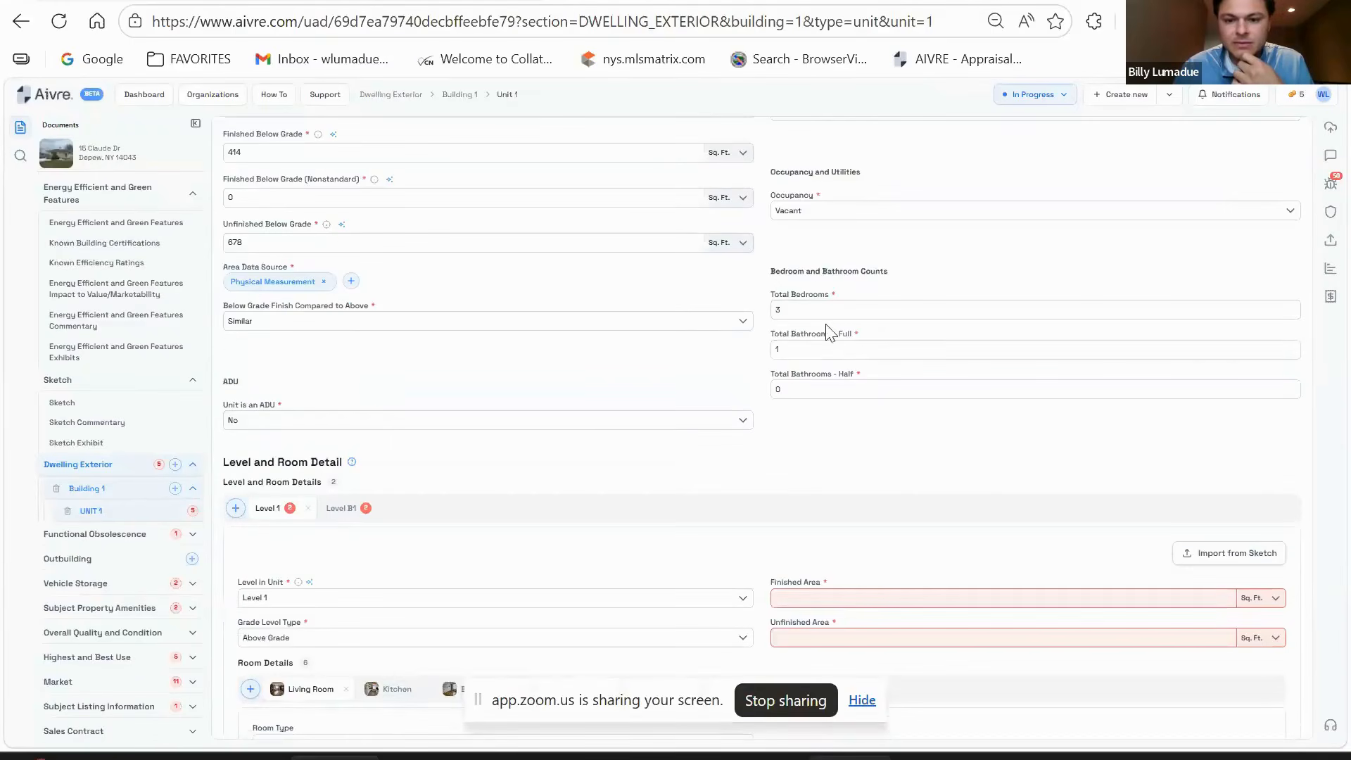
pyautogui.scroll(2, 609, 416)
pyautogui.scroll(-2, 633, 404)
pyautogui.scroll(-4, 647, 399)
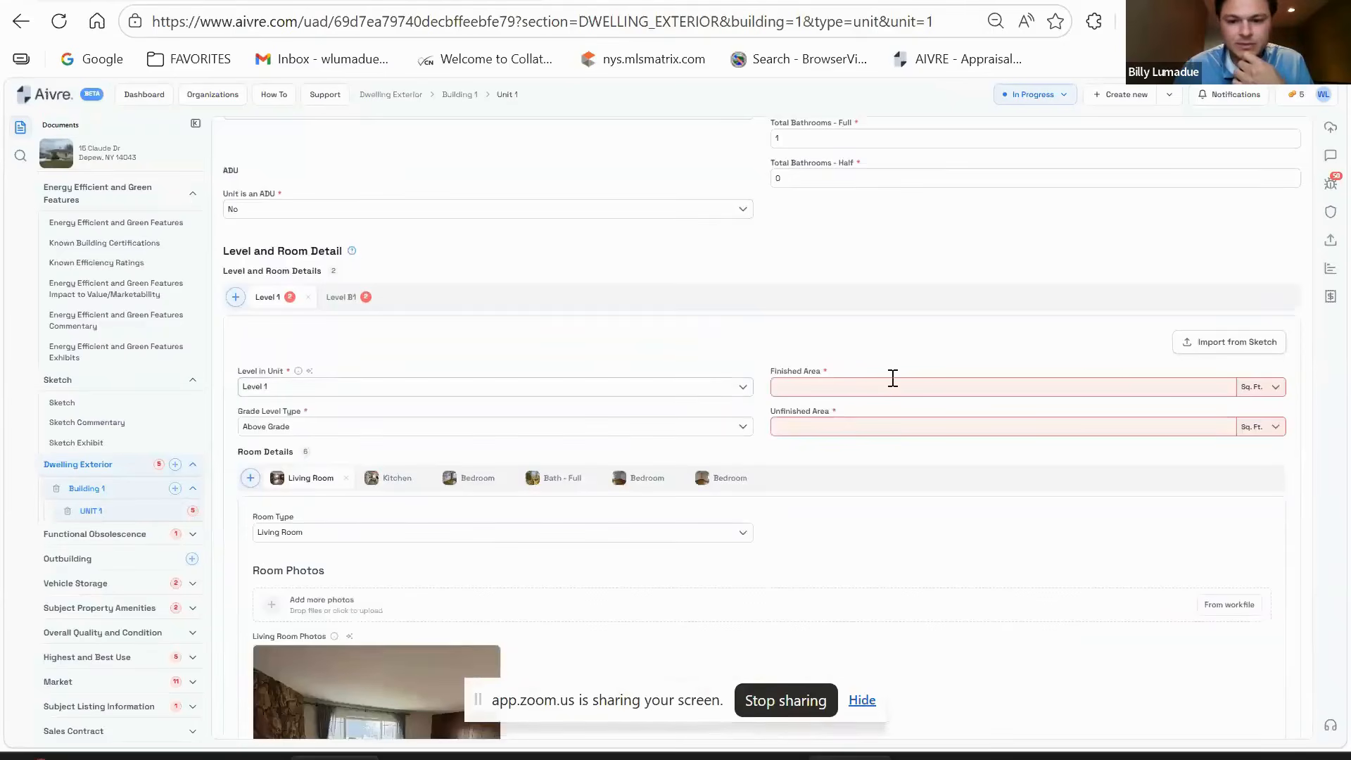
pyautogui.scroll(5, 741, 387)
pyautogui.scroll(-3, 757, 394)
pyautogui.scroll(6, 767, 401)
pyautogui.scroll(-3, 766, 394)
pyautogui.click(831, 492)
pyautogui.write('1092')
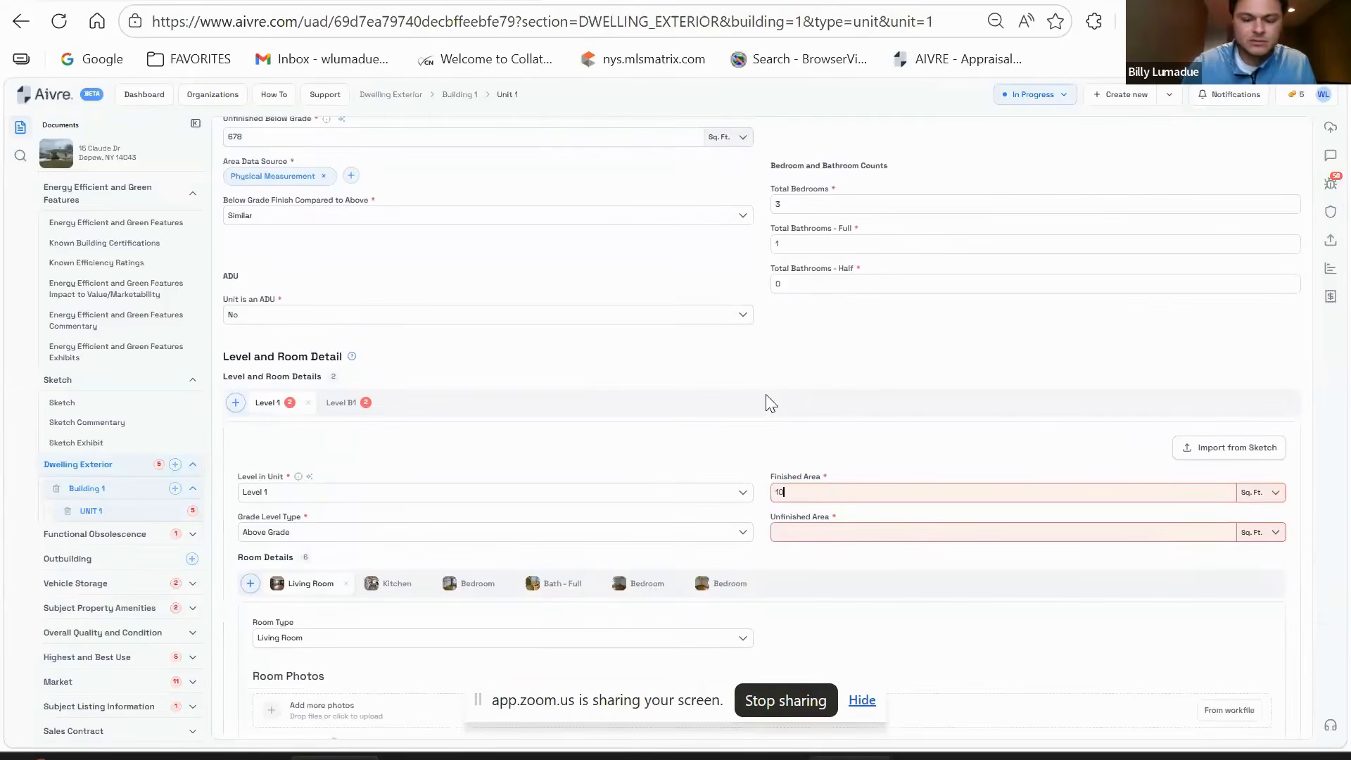
pyautogui.scroll(-3, 874, 451)
pyautogui.click(828, 321)
pyautogui.write('0')
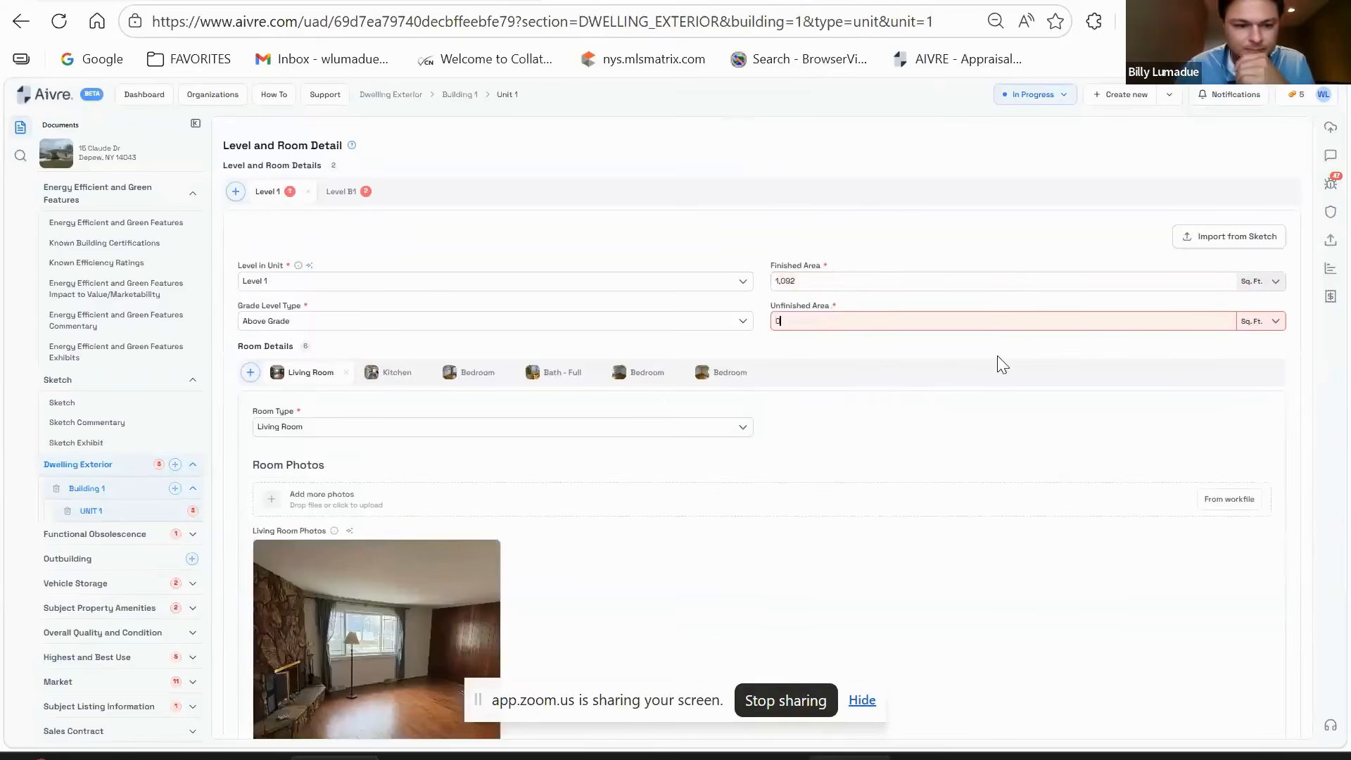
pyautogui.scroll(-3, 985, 356)
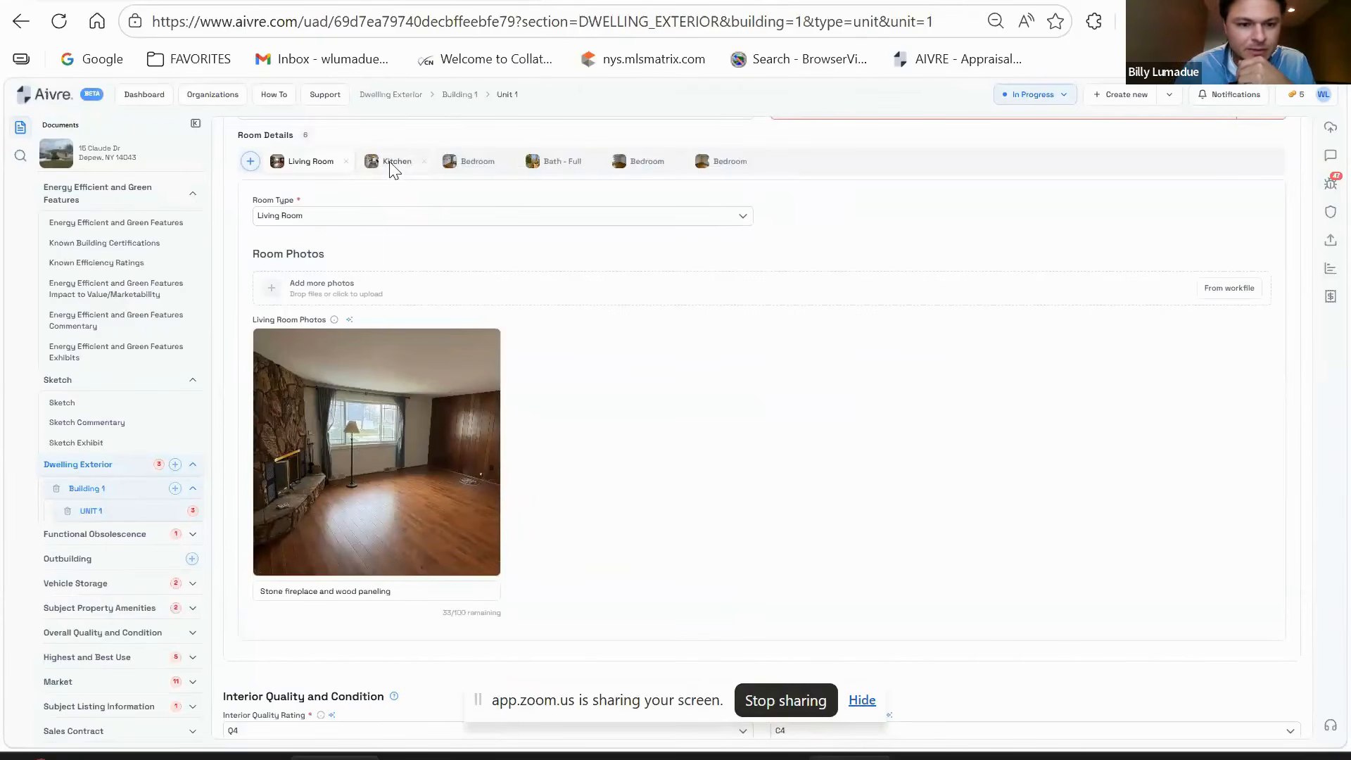
pyautogui.click(394, 163)
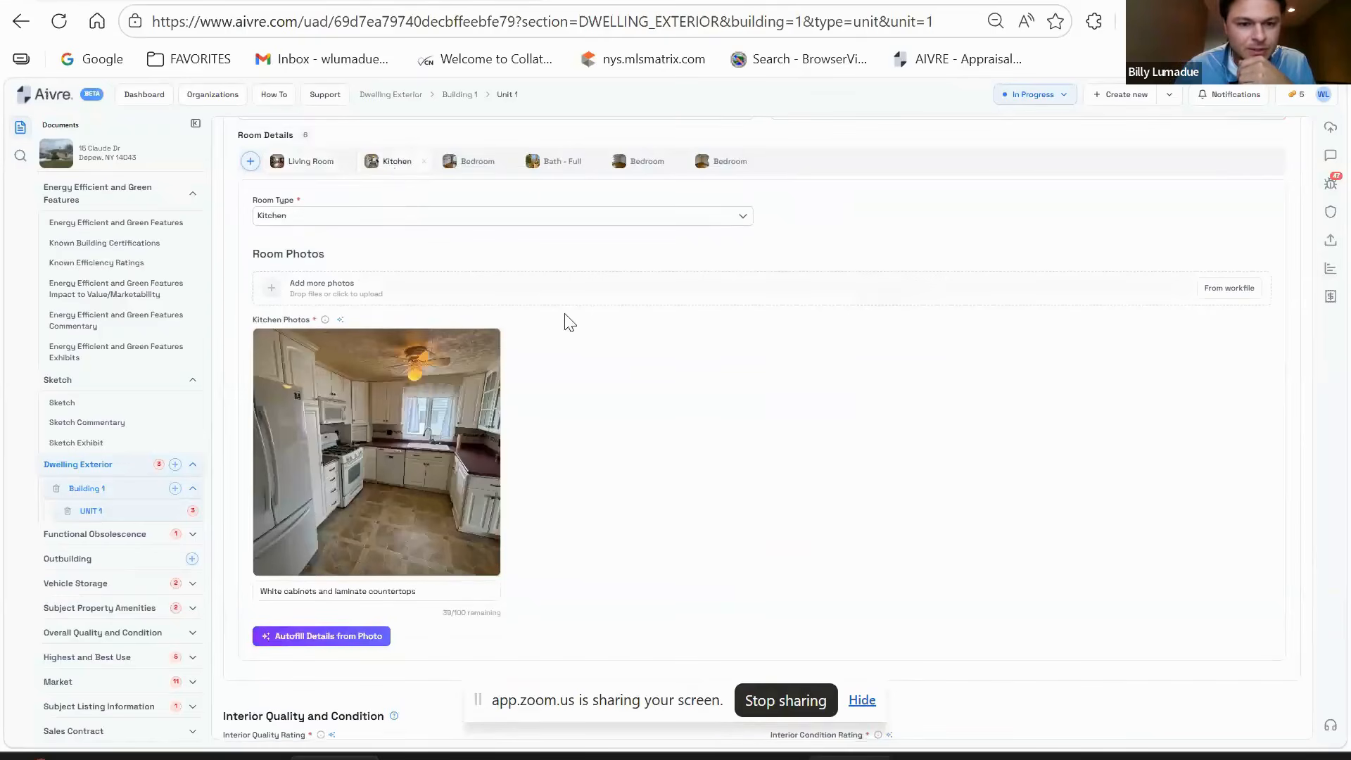
pyautogui.click(477, 163)
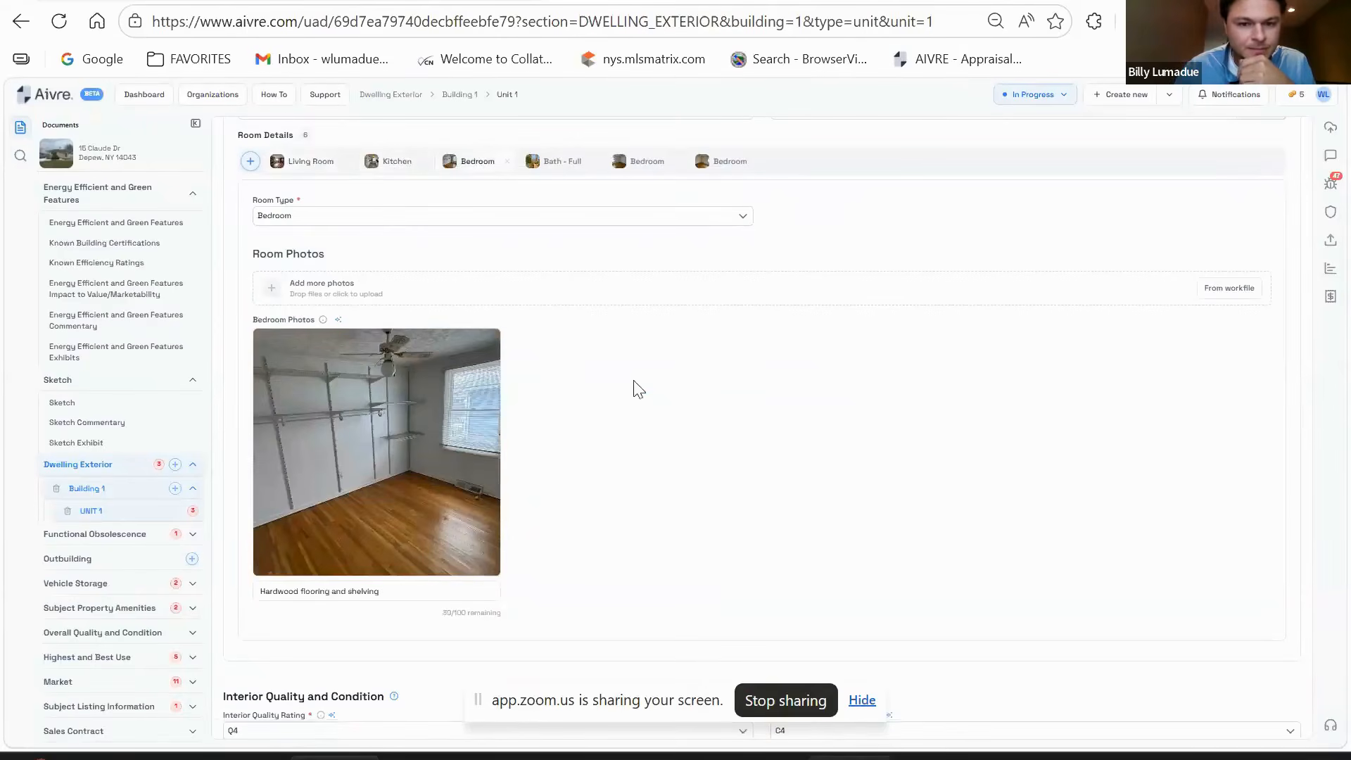
pyautogui.click(562, 164)
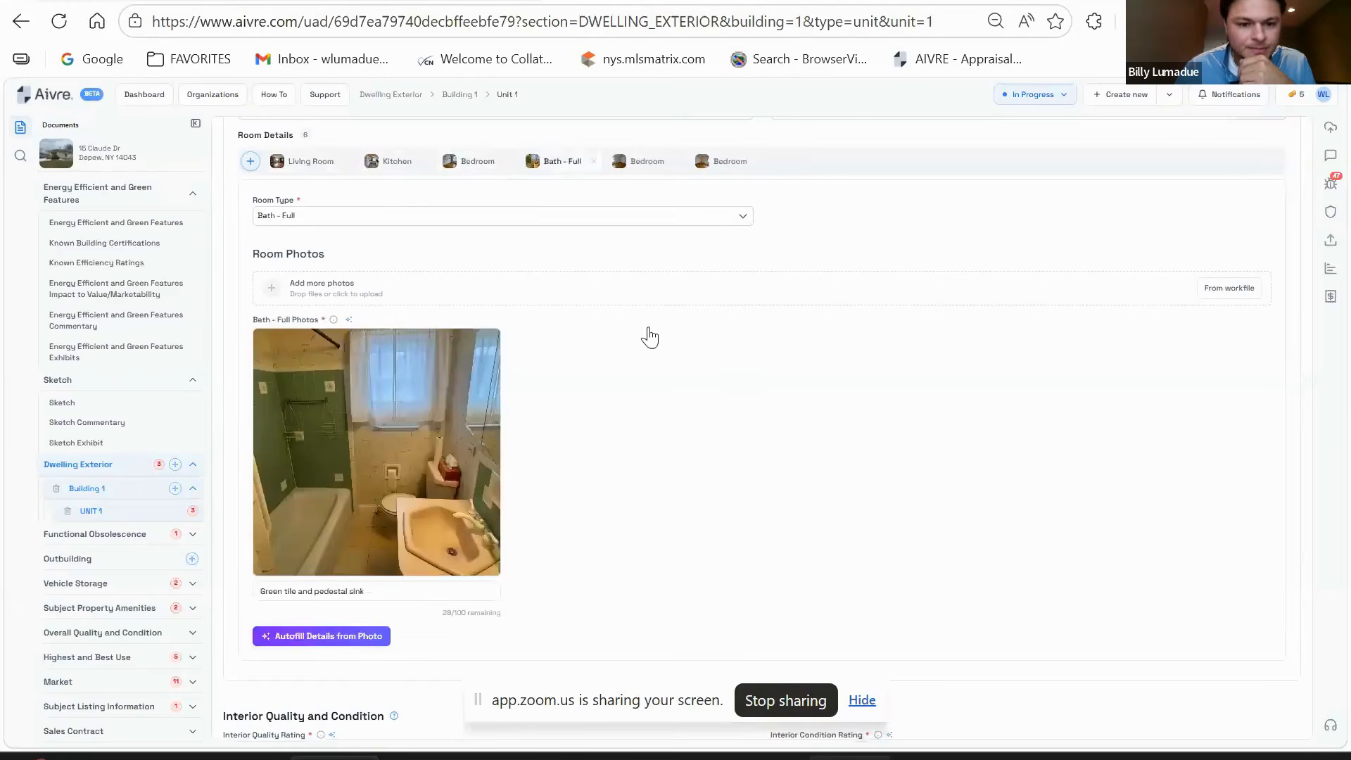
pyautogui.click(640, 171)
pyautogui.click(726, 166)
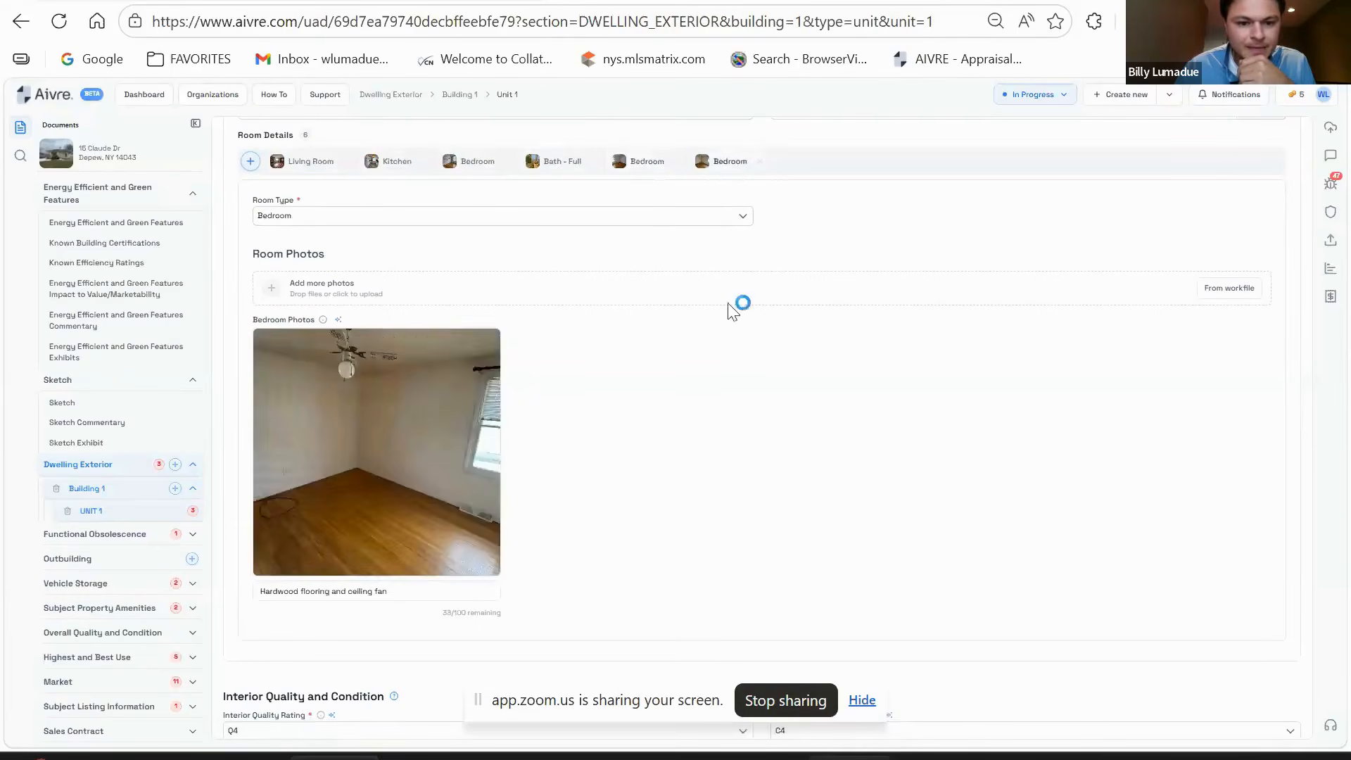
pyautogui.scroll(-1, 643, 530)
pyautogui.scroll(2, 633, 531)
pyautogui.scroll(-1, 630, 493)
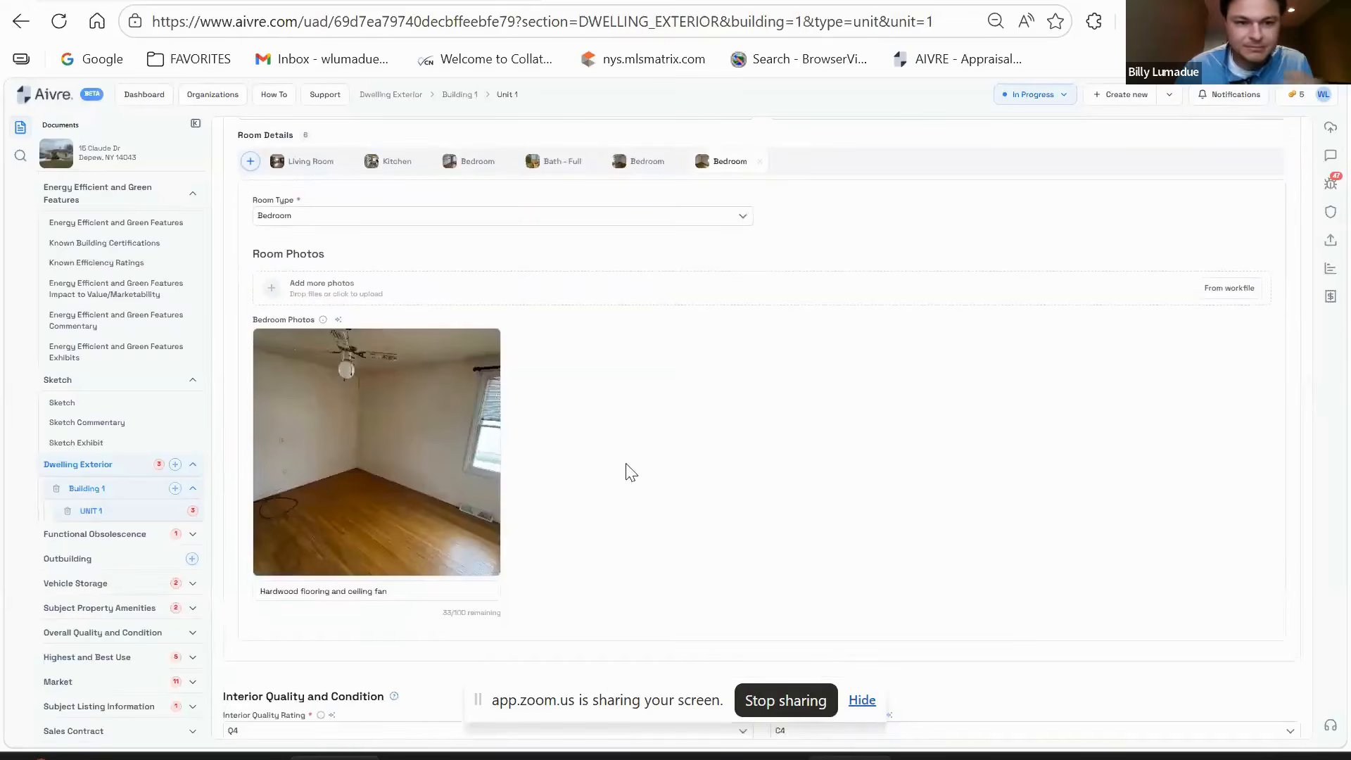
pyautogui.scroll(-4, 631, 458)
pyautogui.scroll(1, 739, 361)
pyautogui.scroll(2, 706, 387)
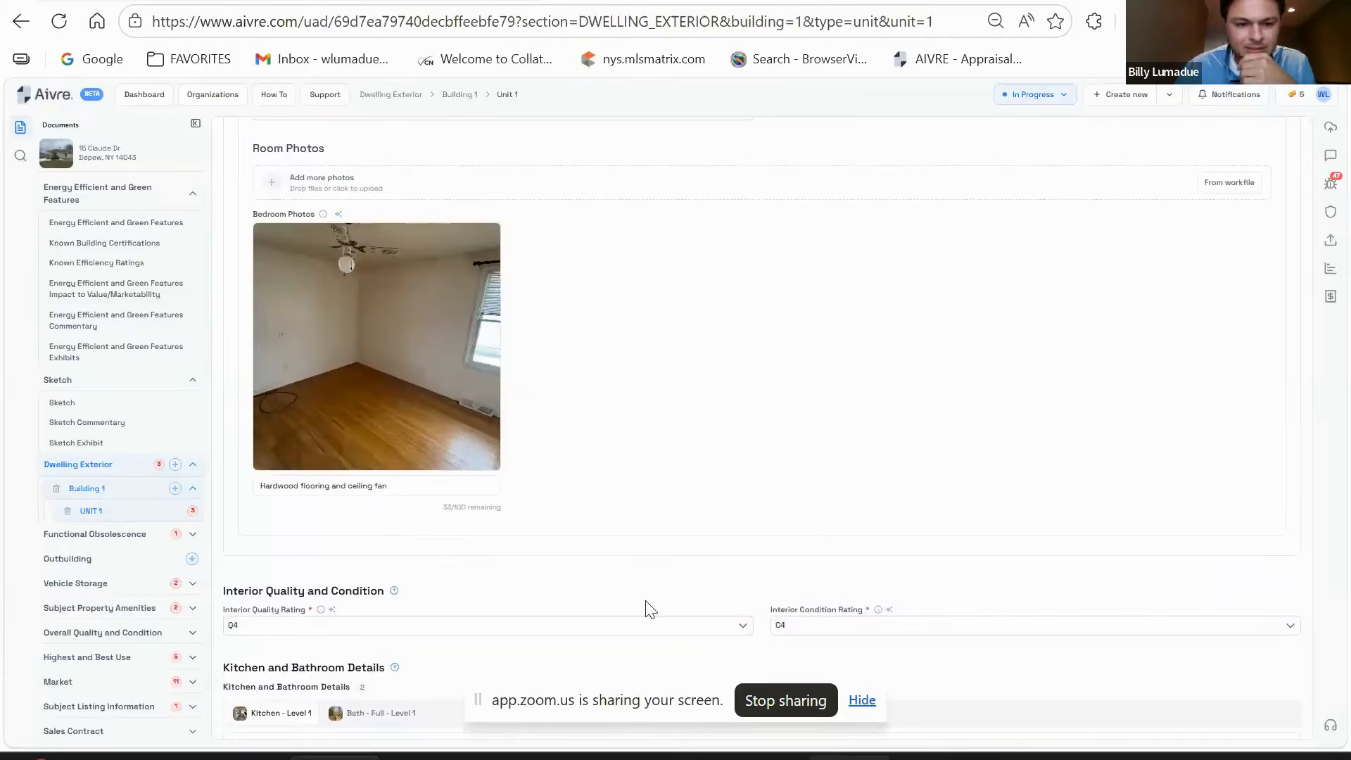
pyautogui.scroll(2, 619, 408)
pyautogui.click(553, 166)
pyautogui.click(474, 169)
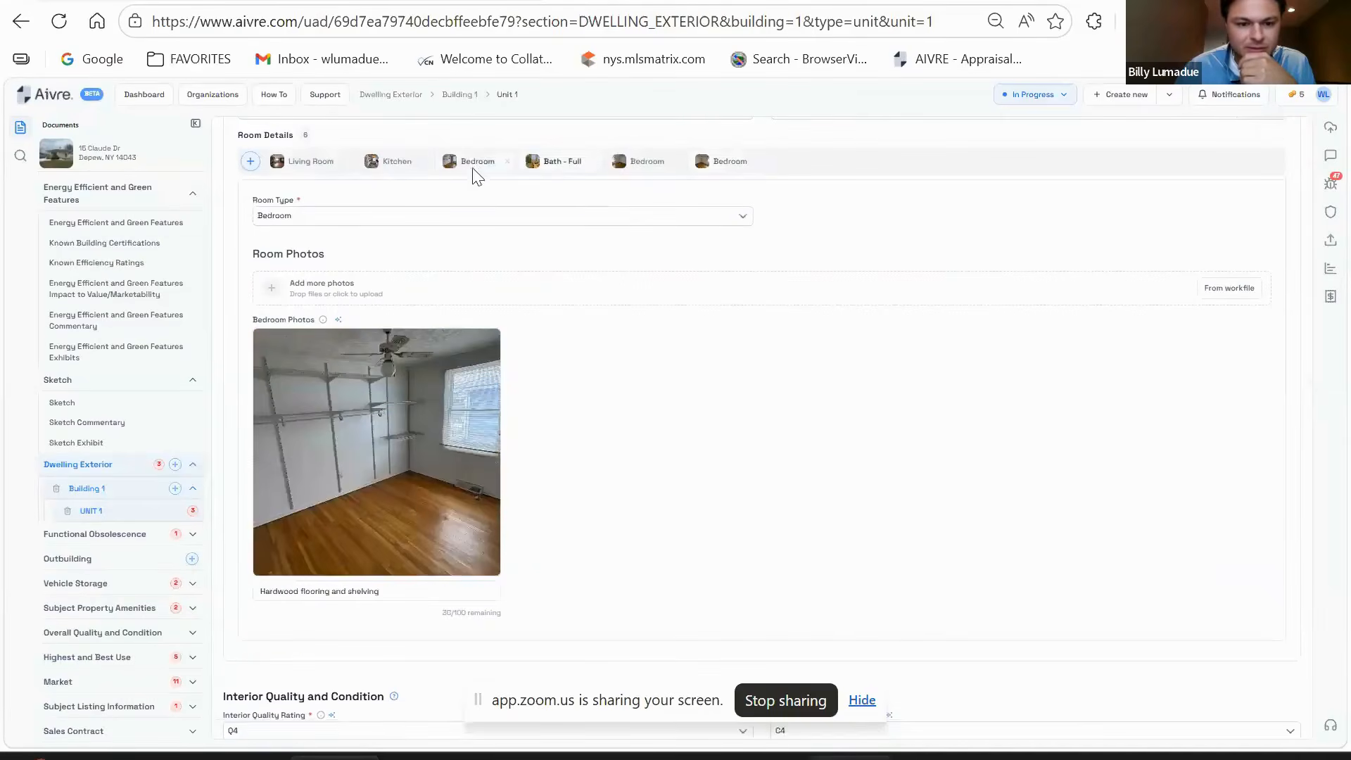
pyautogui.click(395, 169)
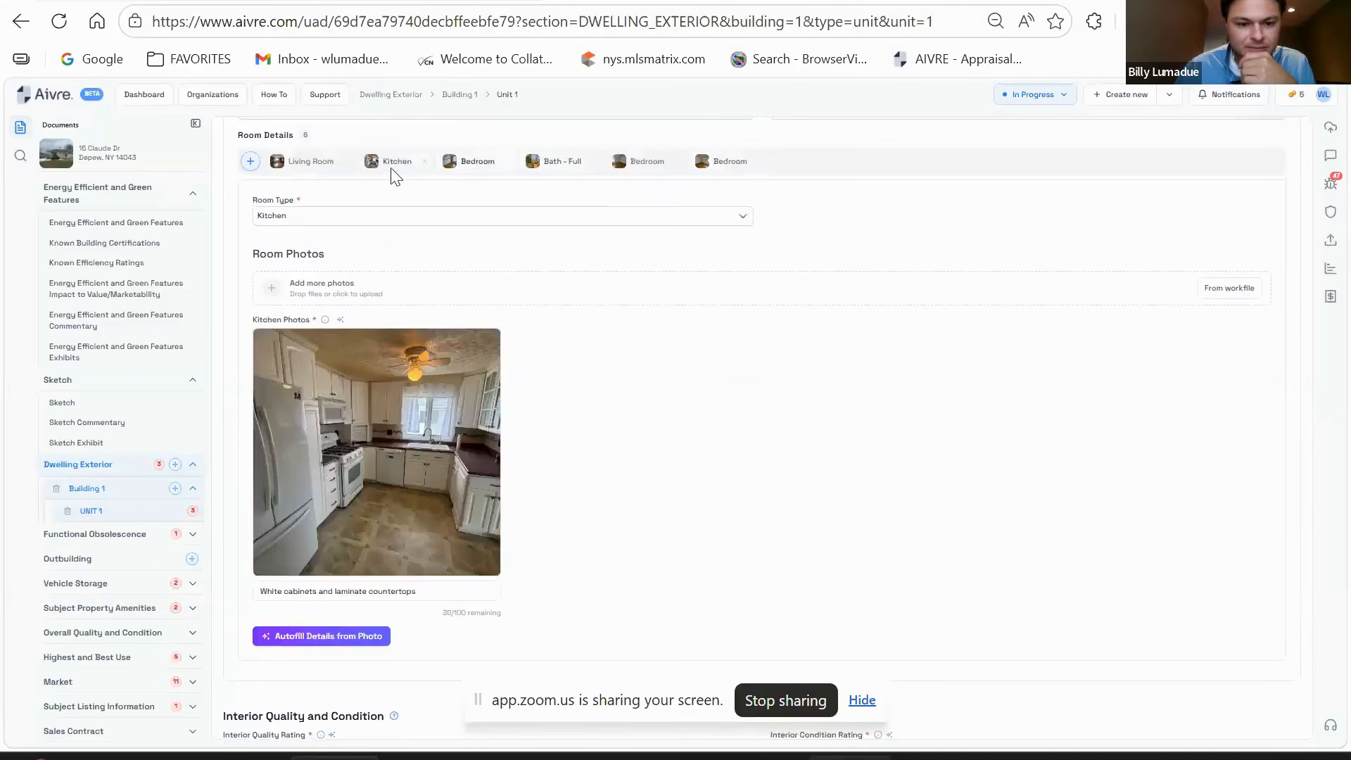
pyautogui.click(320, 173)
pyautogui.scroll(-4, 697, 352)
pyautogui.scroll(-3, 732, 295)
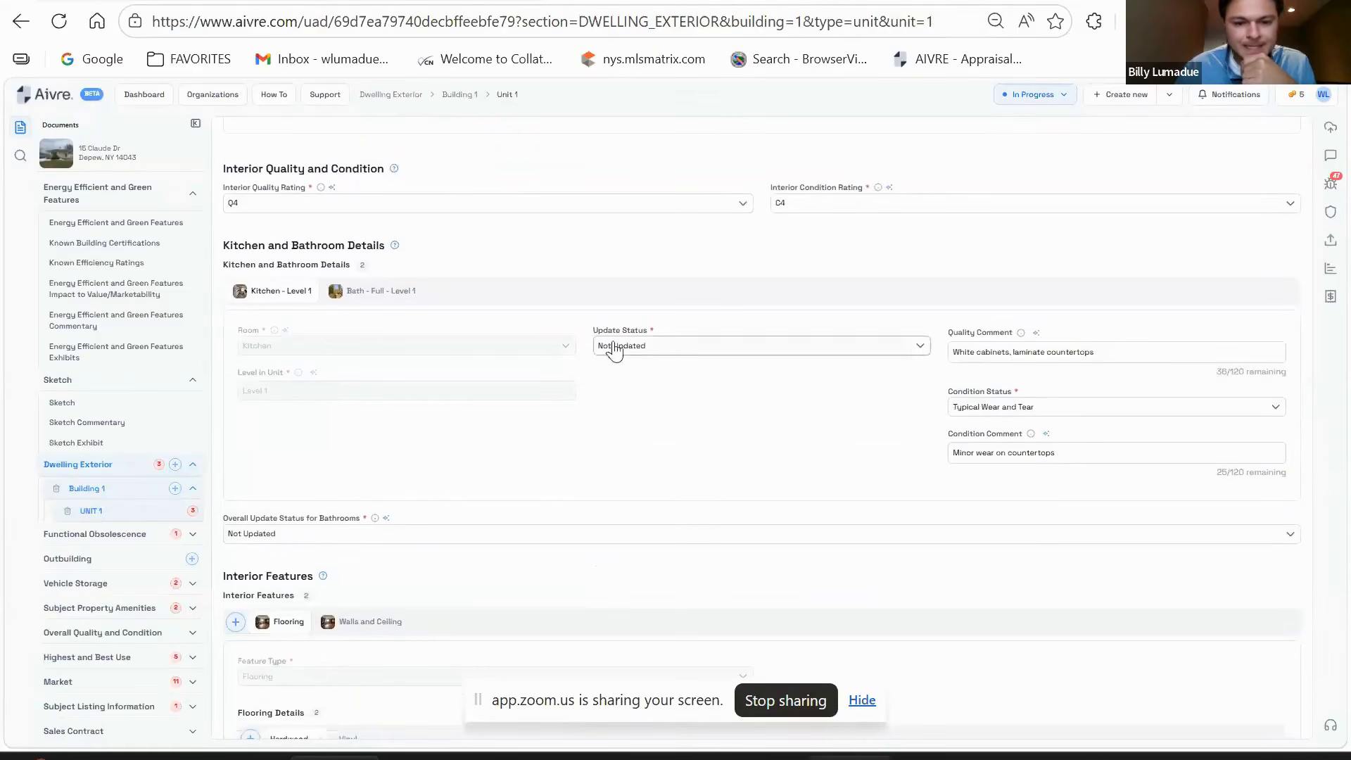
pyautogui.scroll(4, 657, 441)
pyautogui.scroll(5, 620, 442)
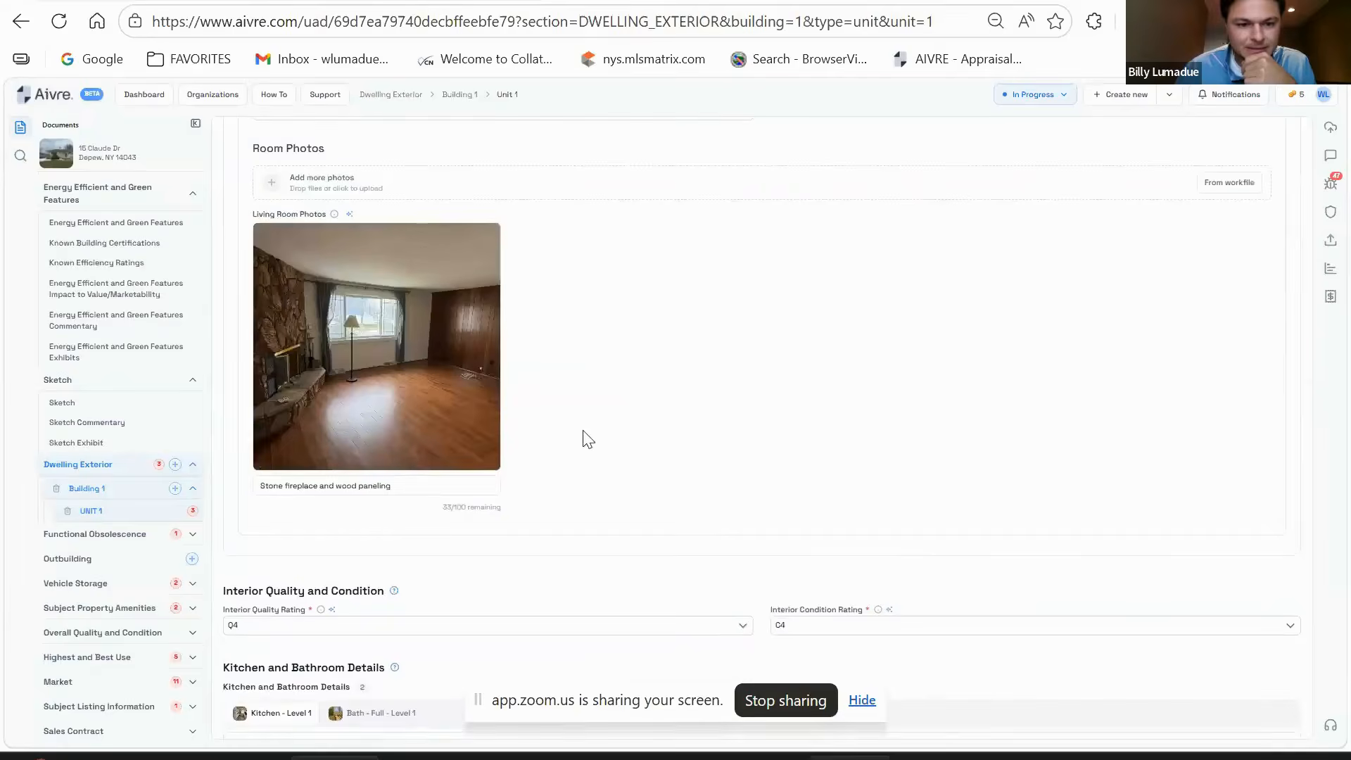
pyautogui.click(397, 265)
pyautogui.scroll(-1, 556, 415)
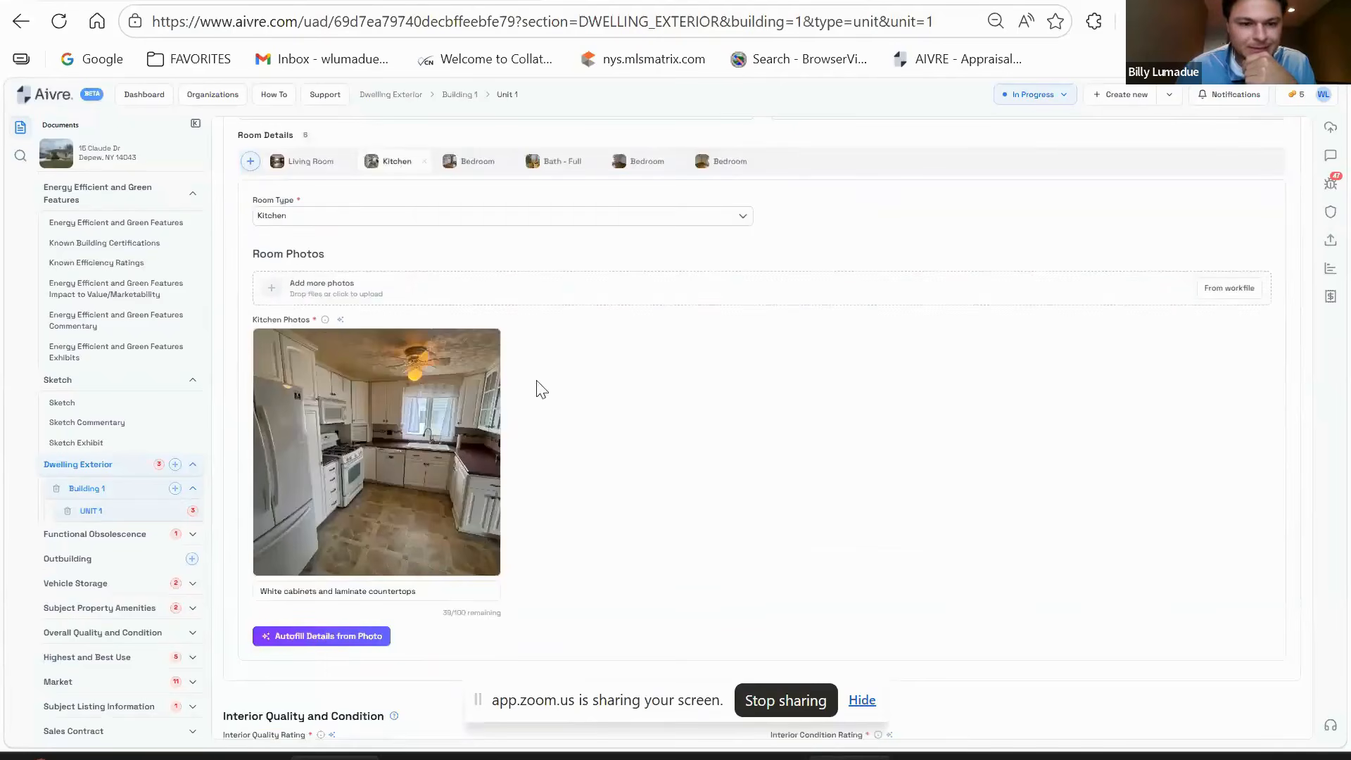
pyautogui.scroll(-6, 643, 346)
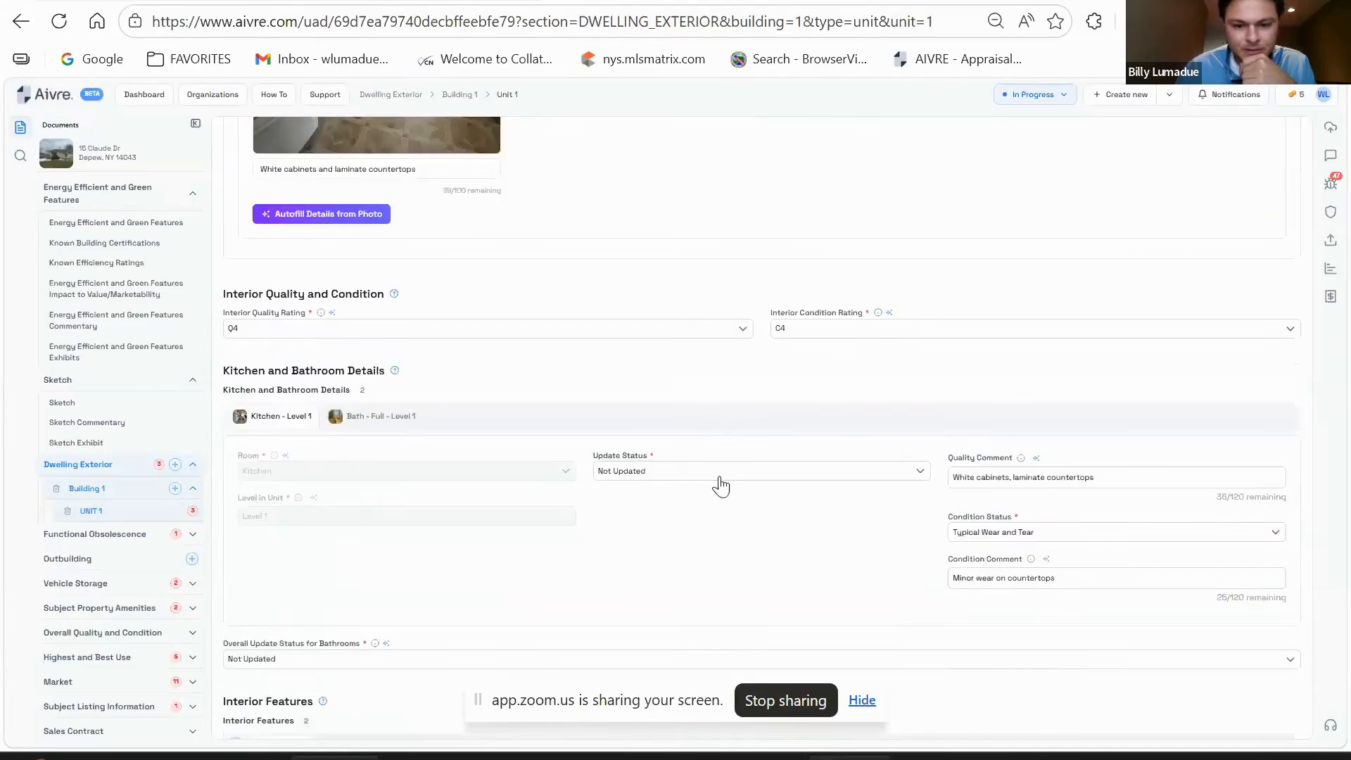
# - Mark the kitchen as partially updated, 10 or more years ago
pyautogui.click(714, 473)
pyautogui.click(671, 527)
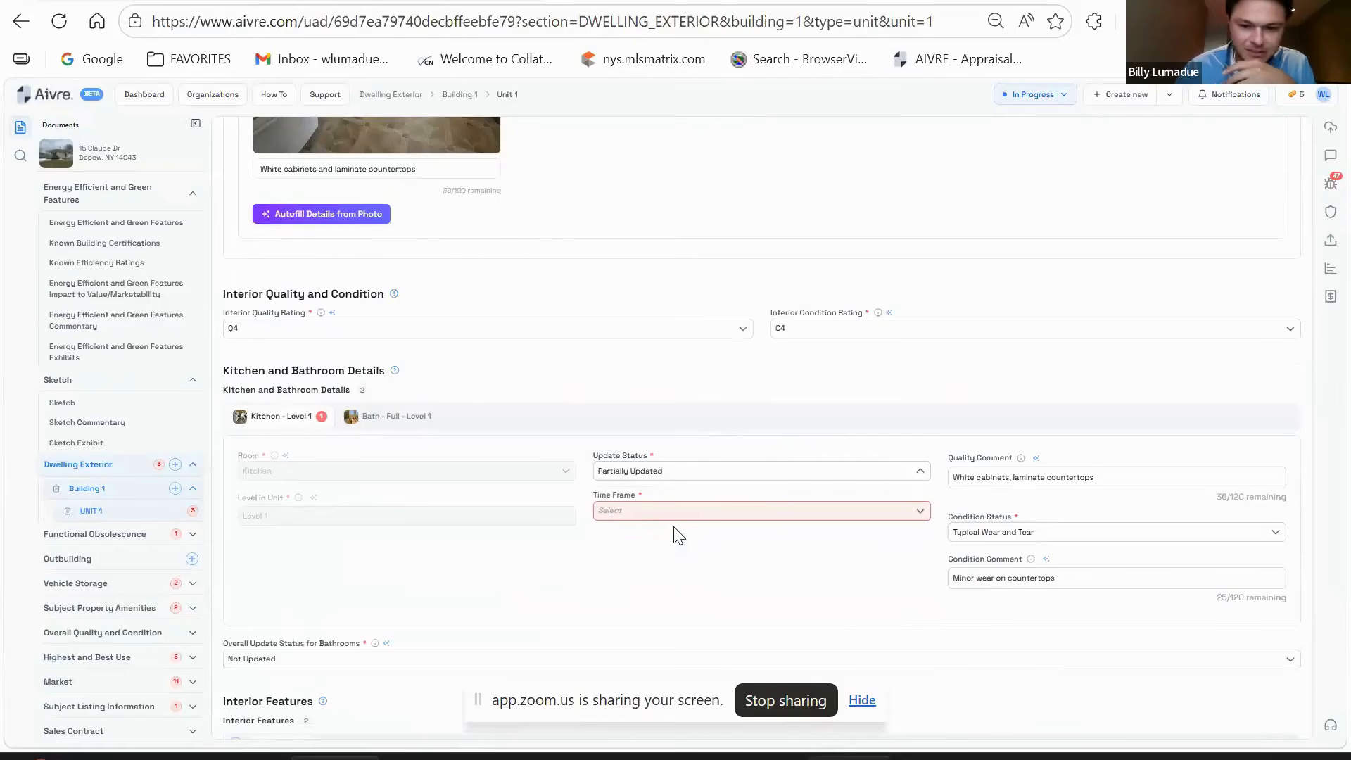
pyautogui.click(762, 520)
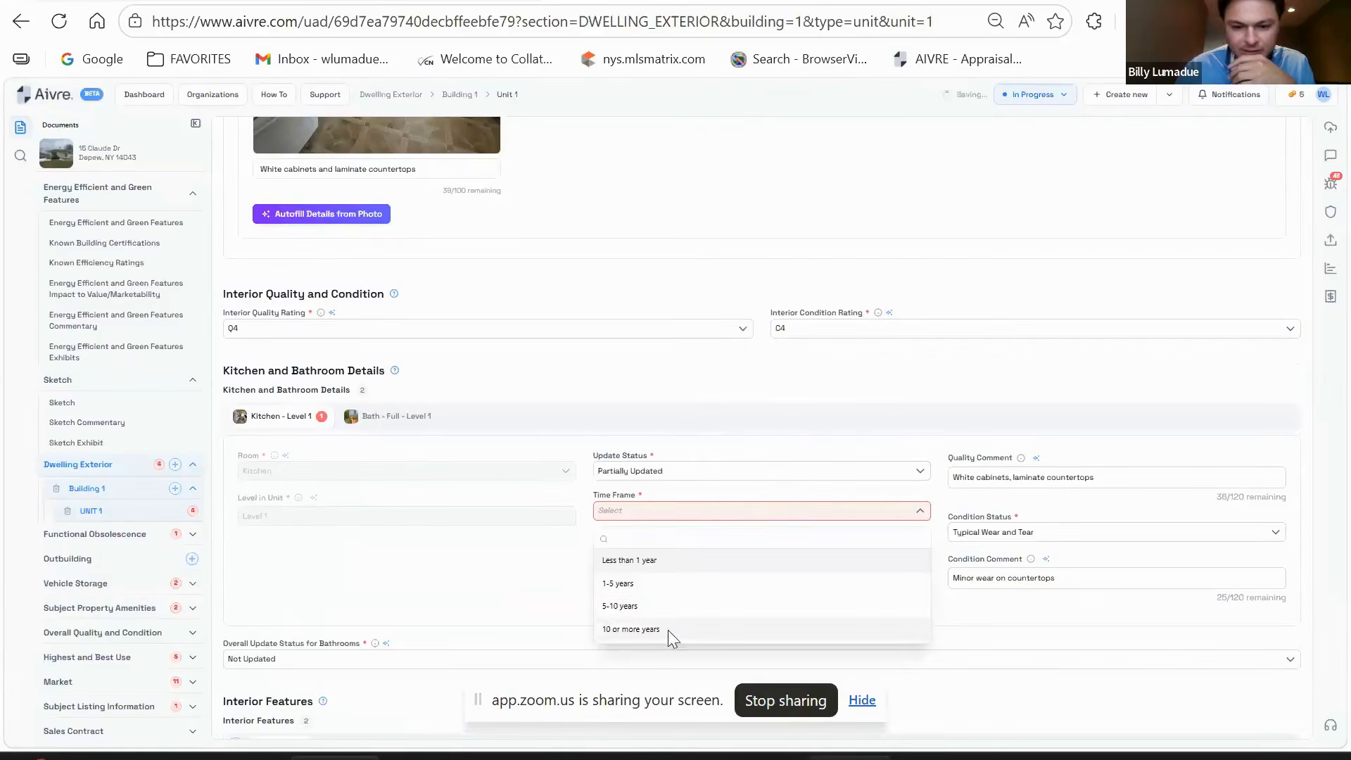
pyautogui.click(668, 627)
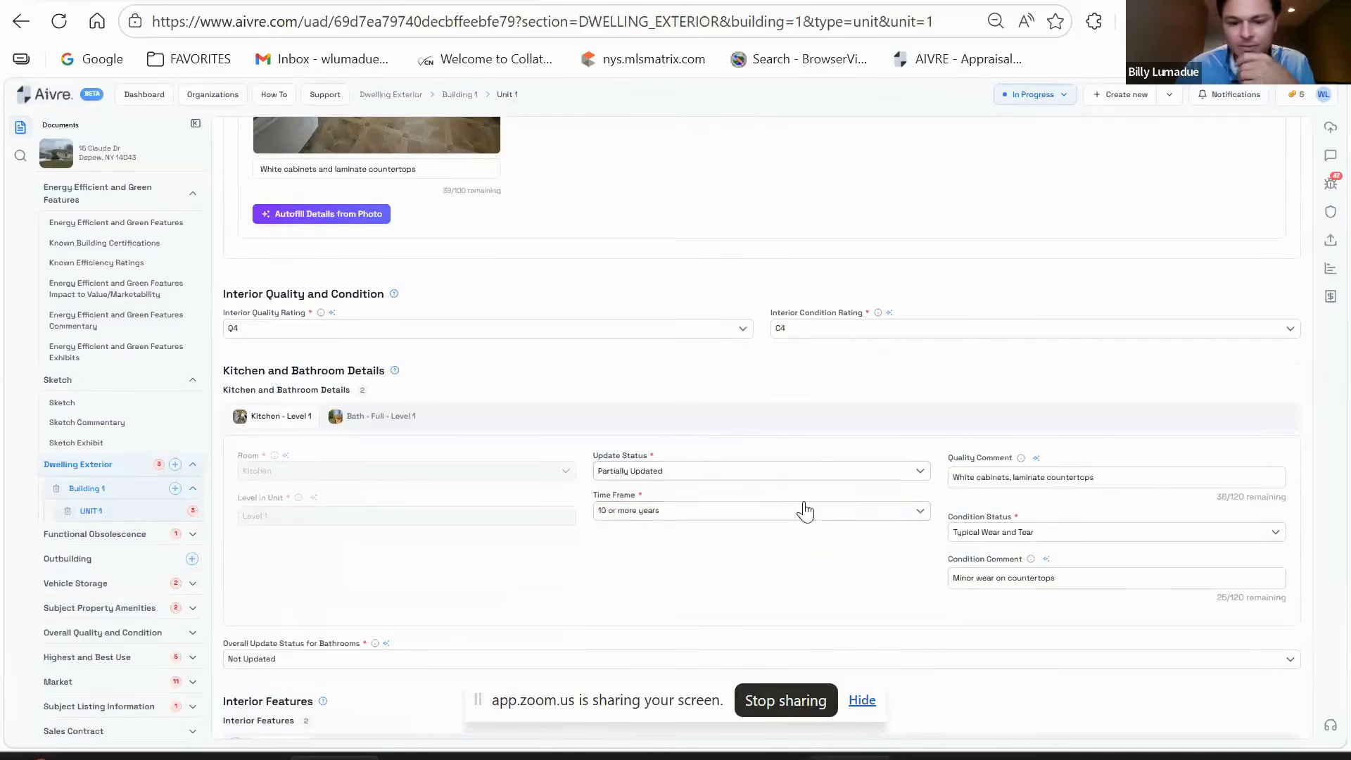
pyautogui.scroll(-2, 799, 507)
pyautogui.scroll(4, 648, 516)
pyautogui.scroll(-1, 648, 516)
# - Review the full bath's details, keeping its update status as Not Updated
pyautogui.click(392, 519)
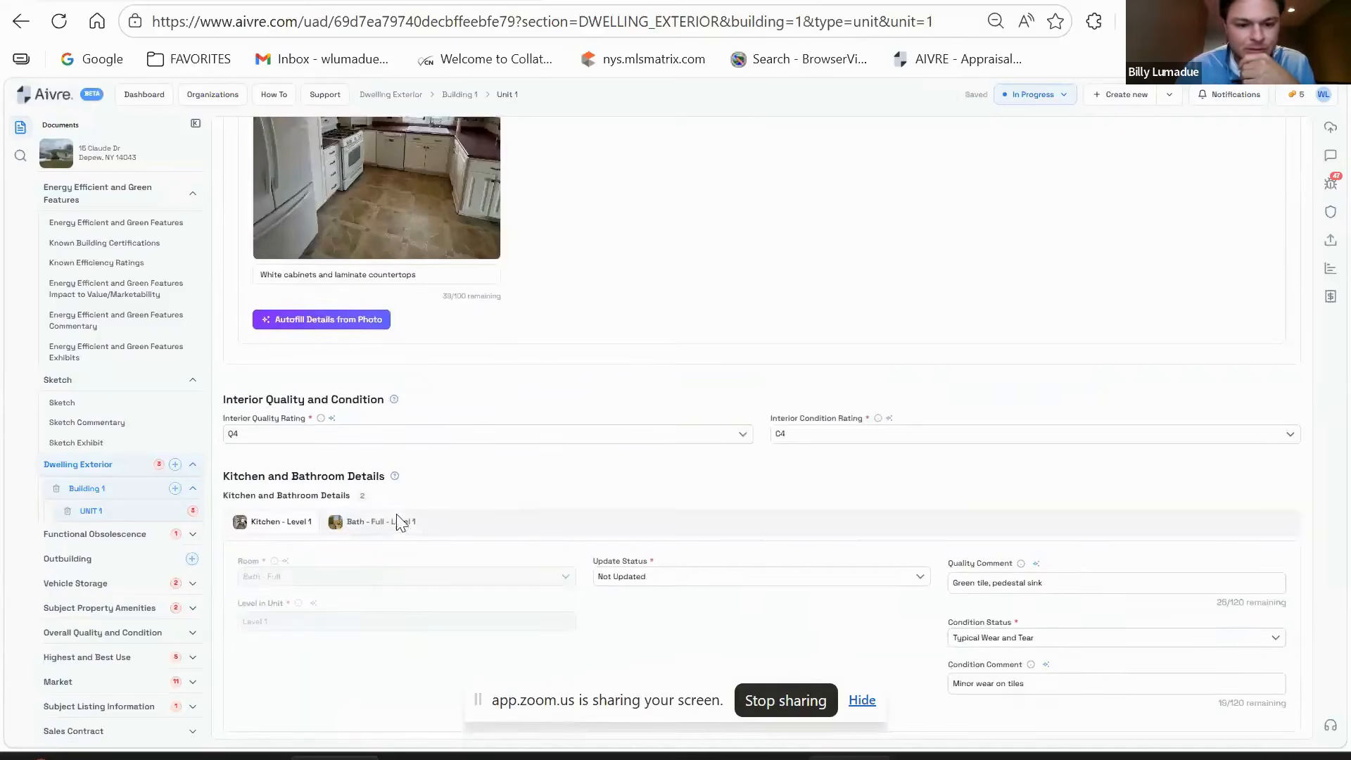
pyautogui.scroll(-1, 619, 432)
pyautogui.scroll(-1, 326, 474)
pyautogui.scroll(7, 392, 437)
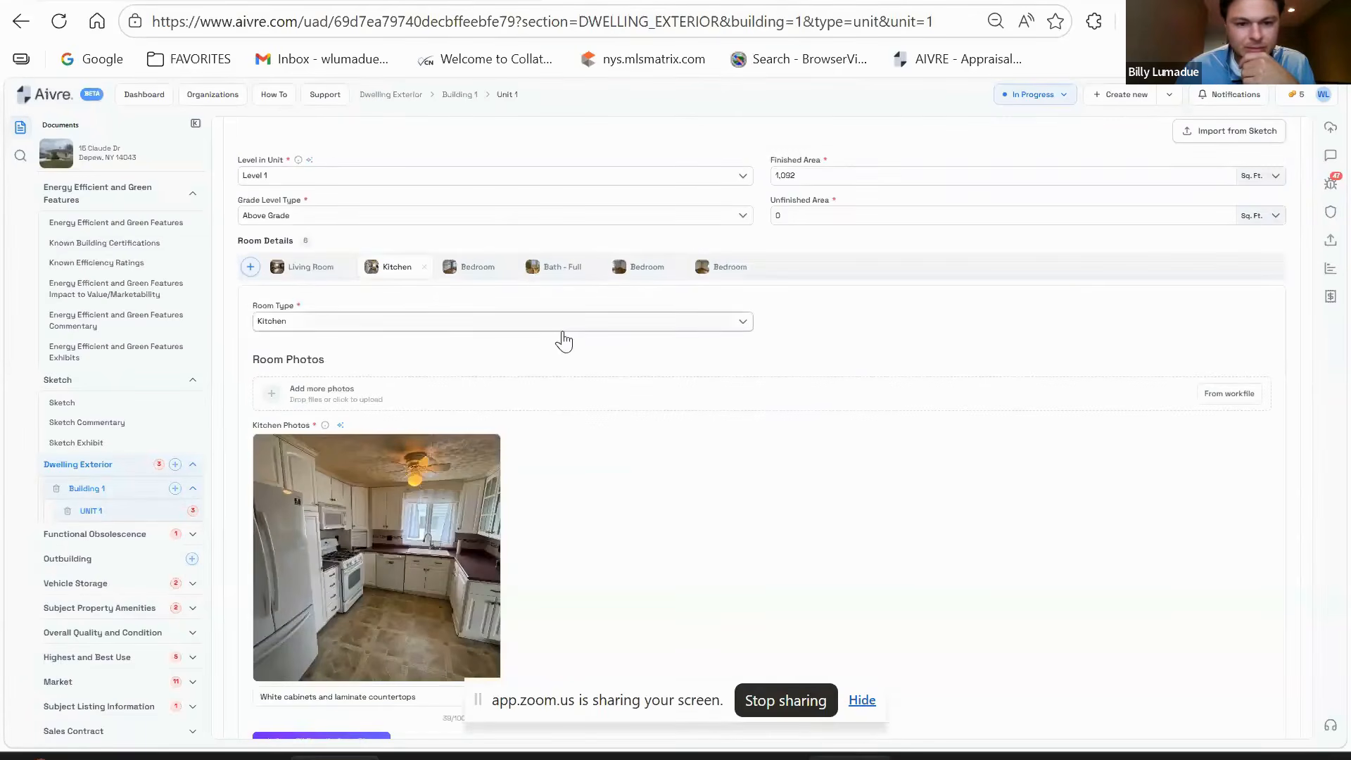
pyautogui.click(563, 267)
pyautogui.scroll(-1, 752, 493)
pyautogui.scroll(-8, 753, 493)
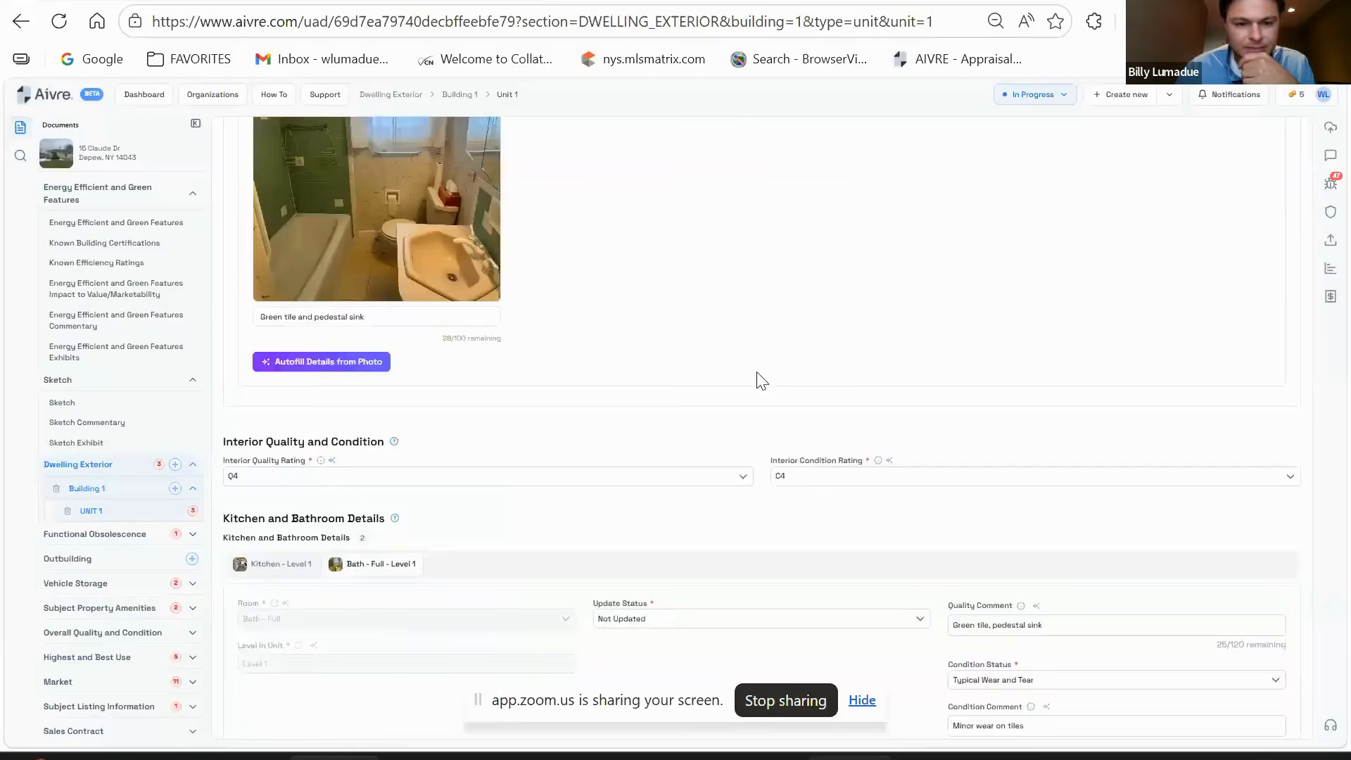
pyautogui.scroll(1, 669, 322)
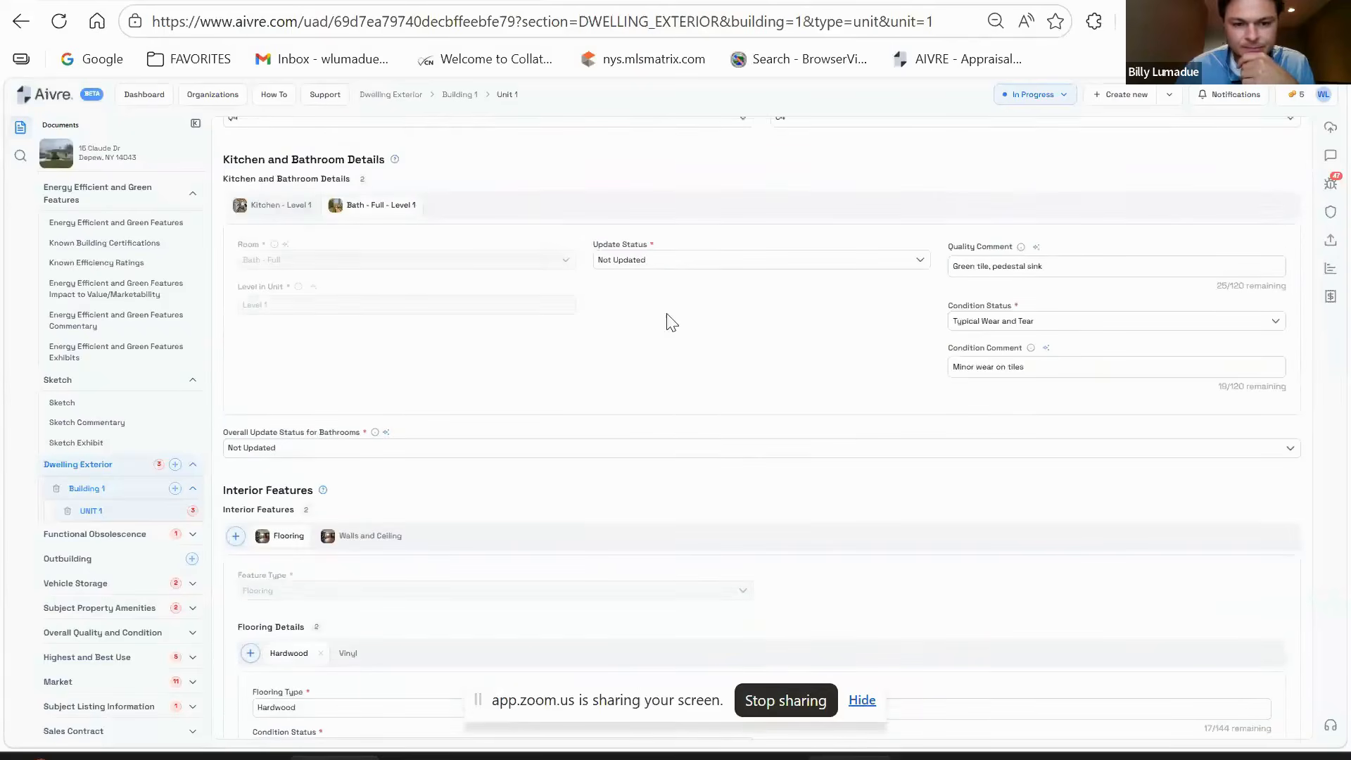
pyautogui.click(683, 264)
pyautogui.click(723, 399)
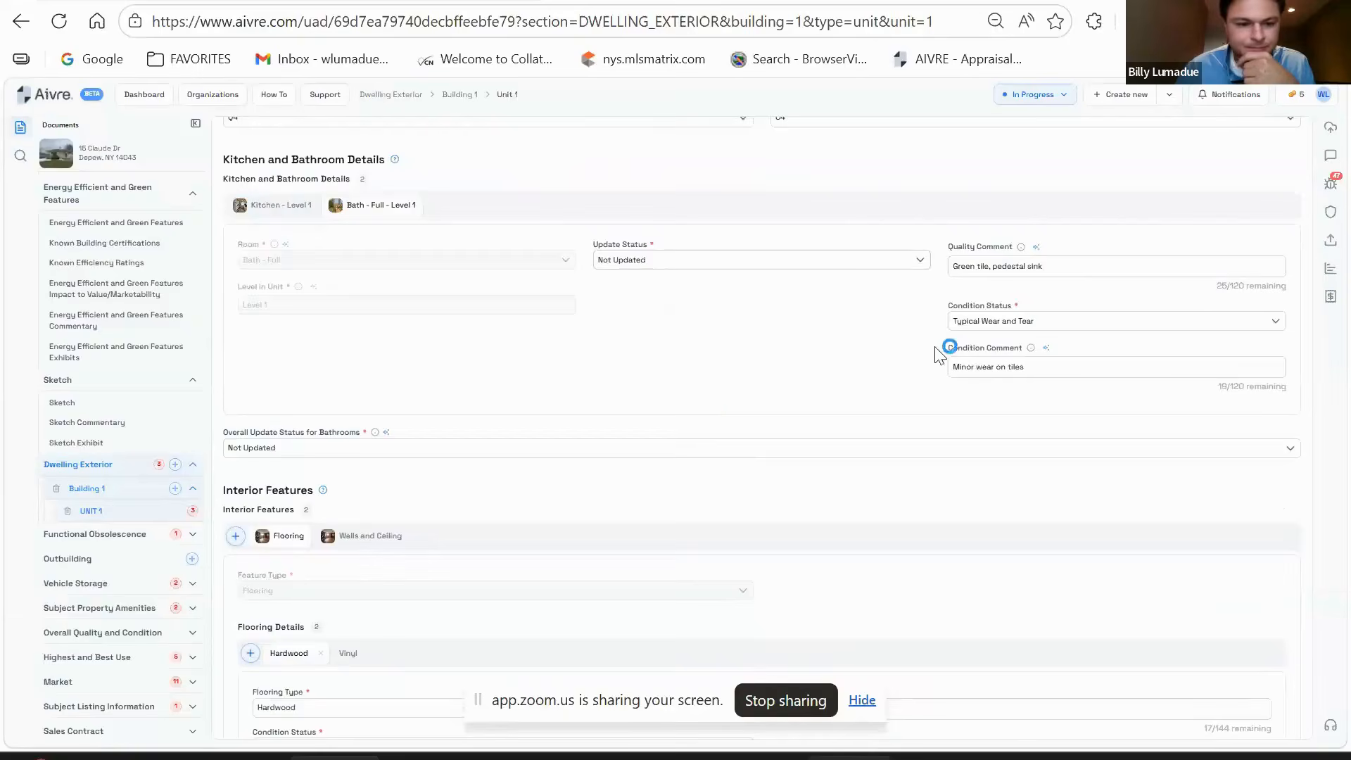
pyautogui.scroll(-2, 679, 227)
pyautogui.scroll(-1, 686, 229)
pyautogui.scroll(-2, 356, 241)
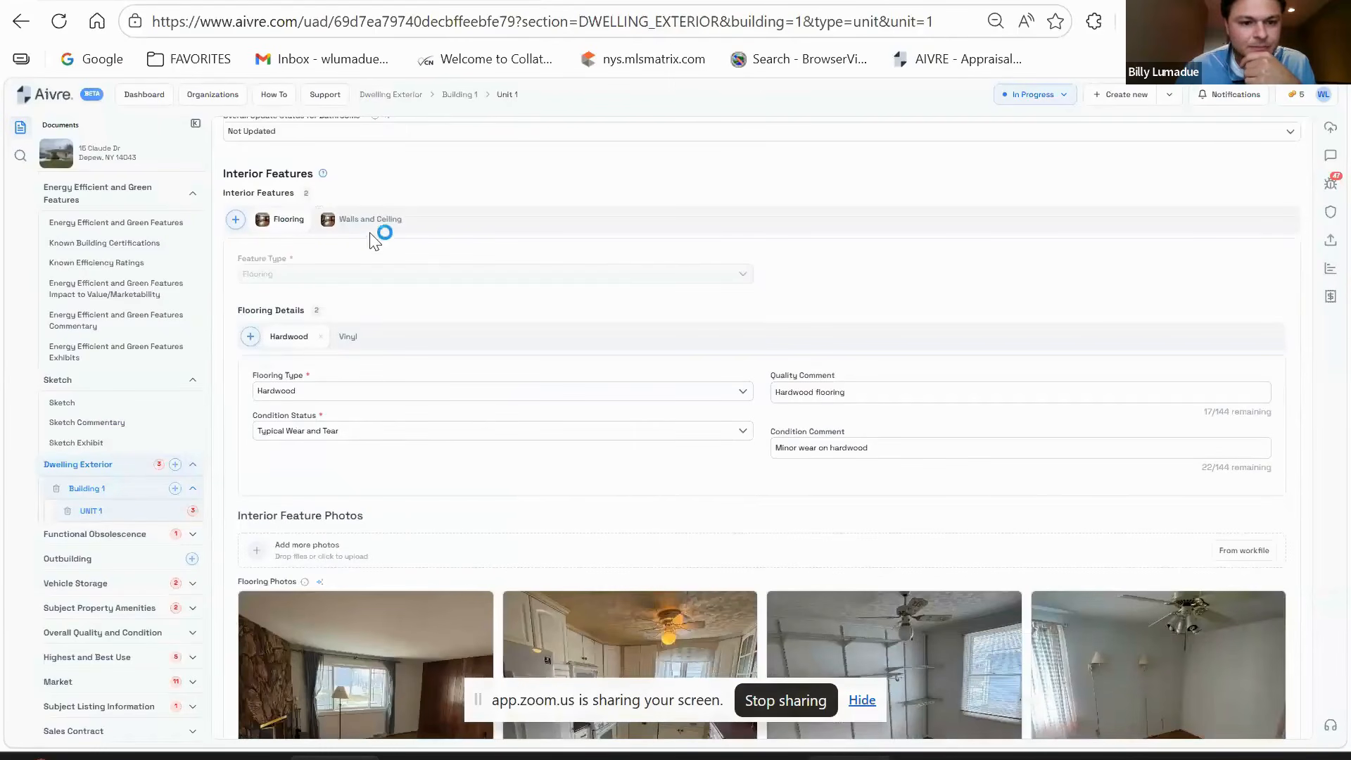
# - Review the Hardwood and Vinyl flooring plus the kitchen and bedroom details
pyautogui.click(375, 340)
pyautogui.click(290, 338)
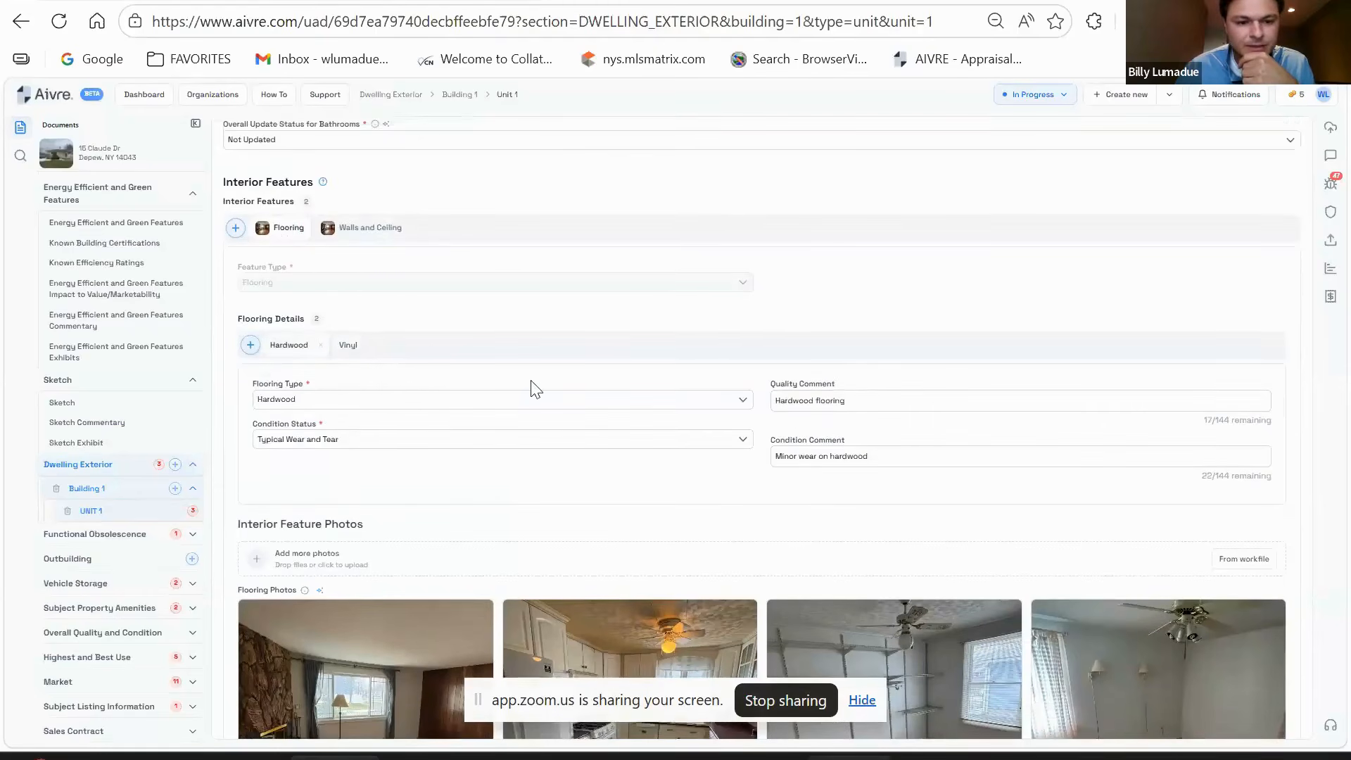
pyautogui.scroll(10, 534, 386)
pyautogui.scroll(5, 353, 375)
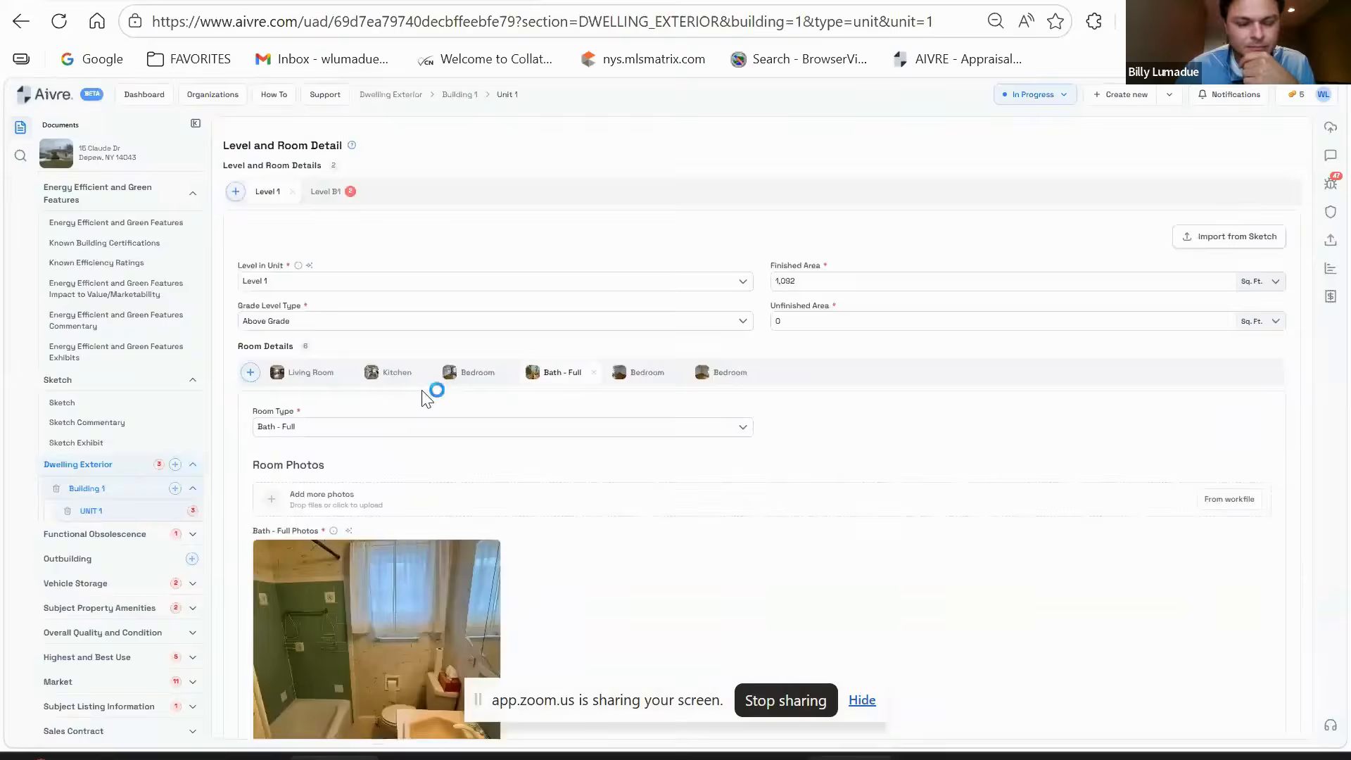
pyautogui.click(399, 374)
pyautogui.click(483, 163)
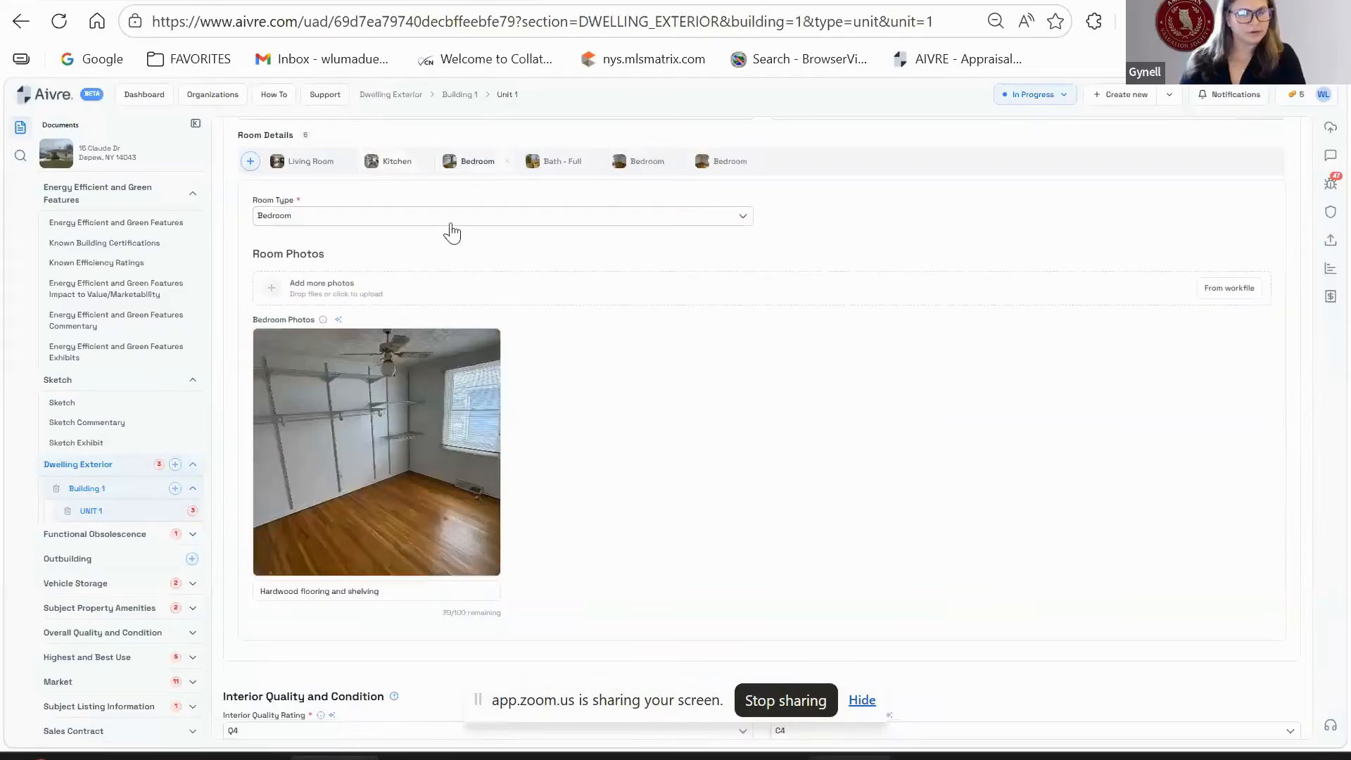
pyautogui.scroll(-10, 662, 391)
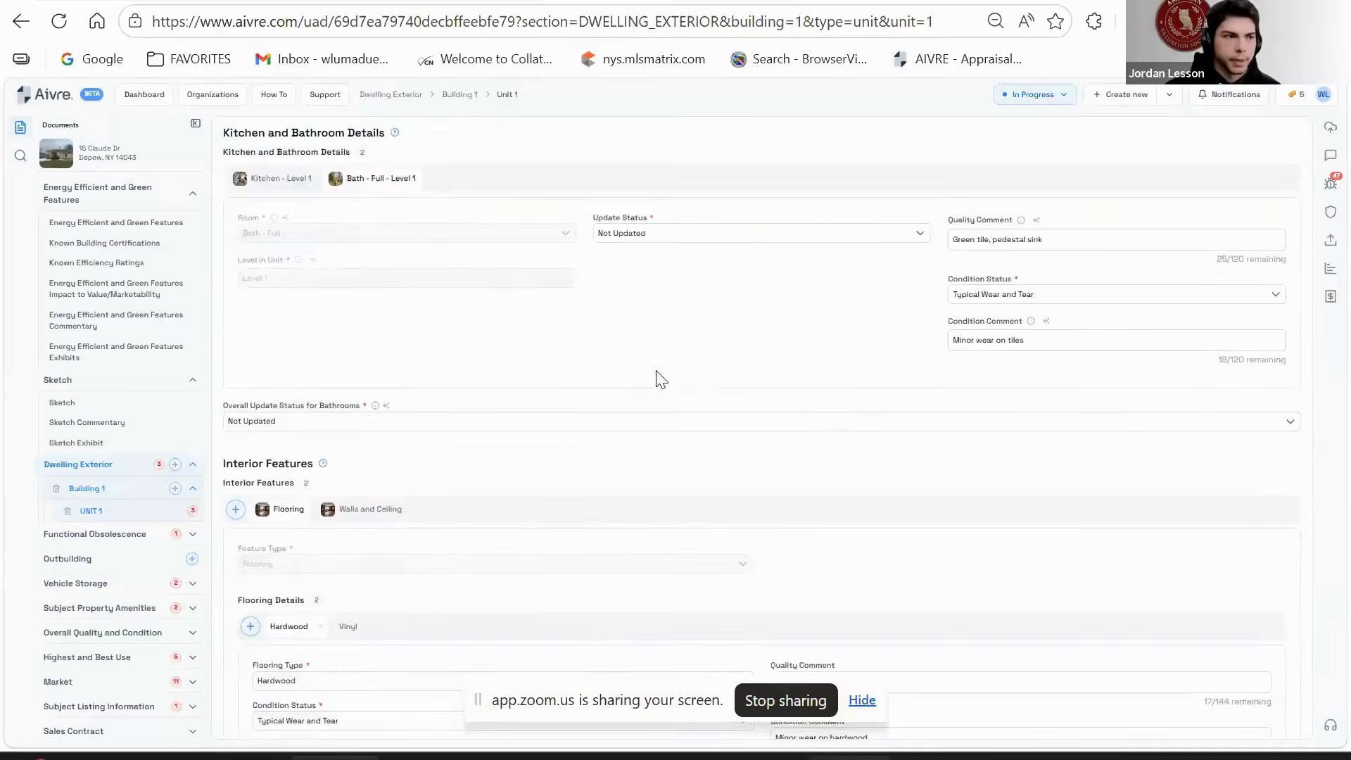
pyautogui.scroll(-2, 716, 355)
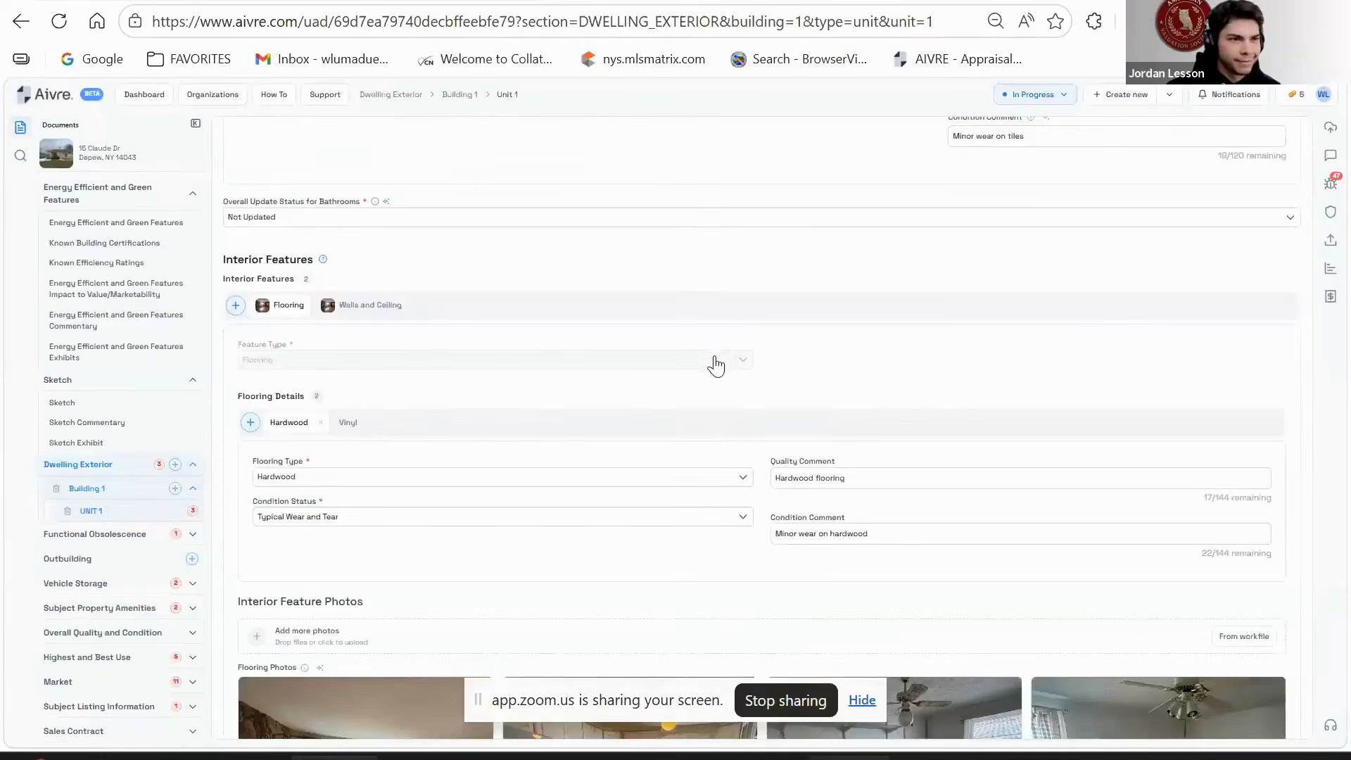
pyautogui.click(349, 423)
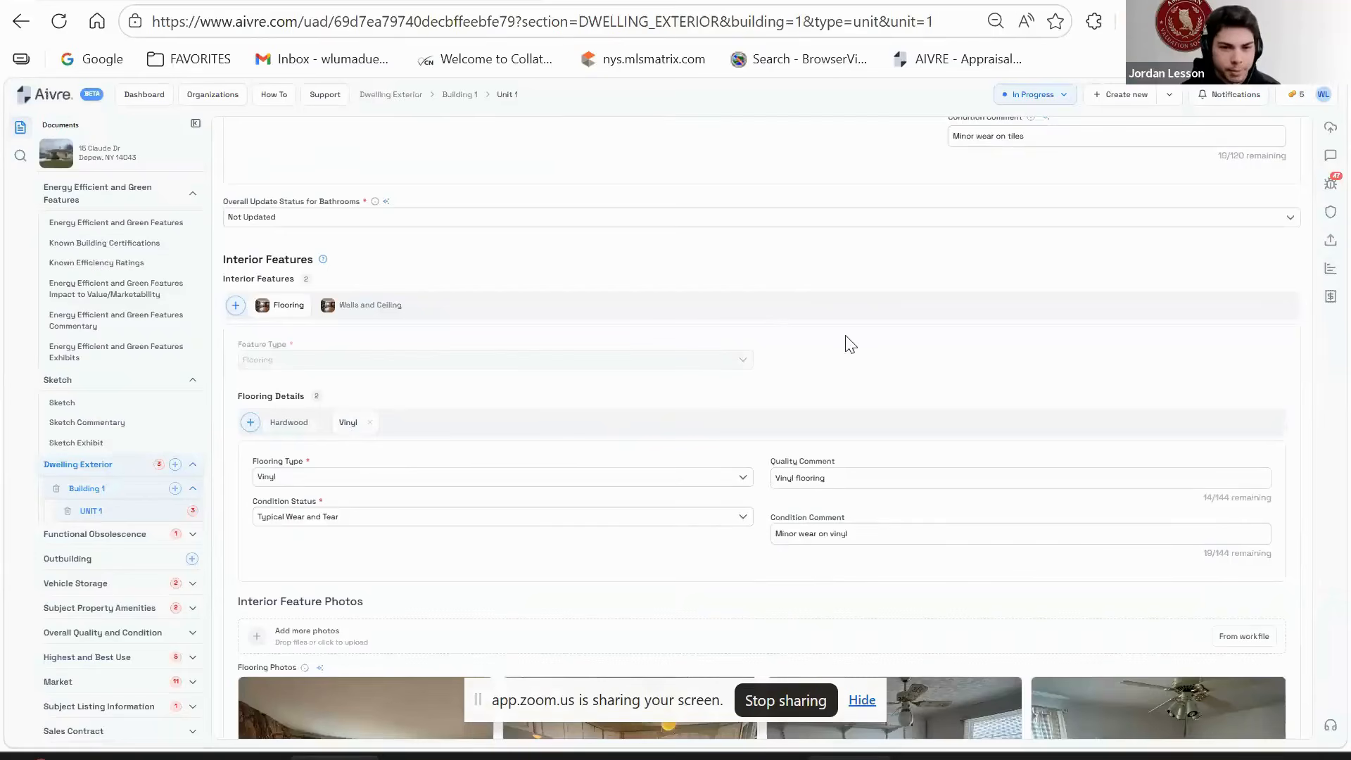
pyautogui.scroll(-2, 525, 447)
pyautogui.scroll(2, 525, 447)
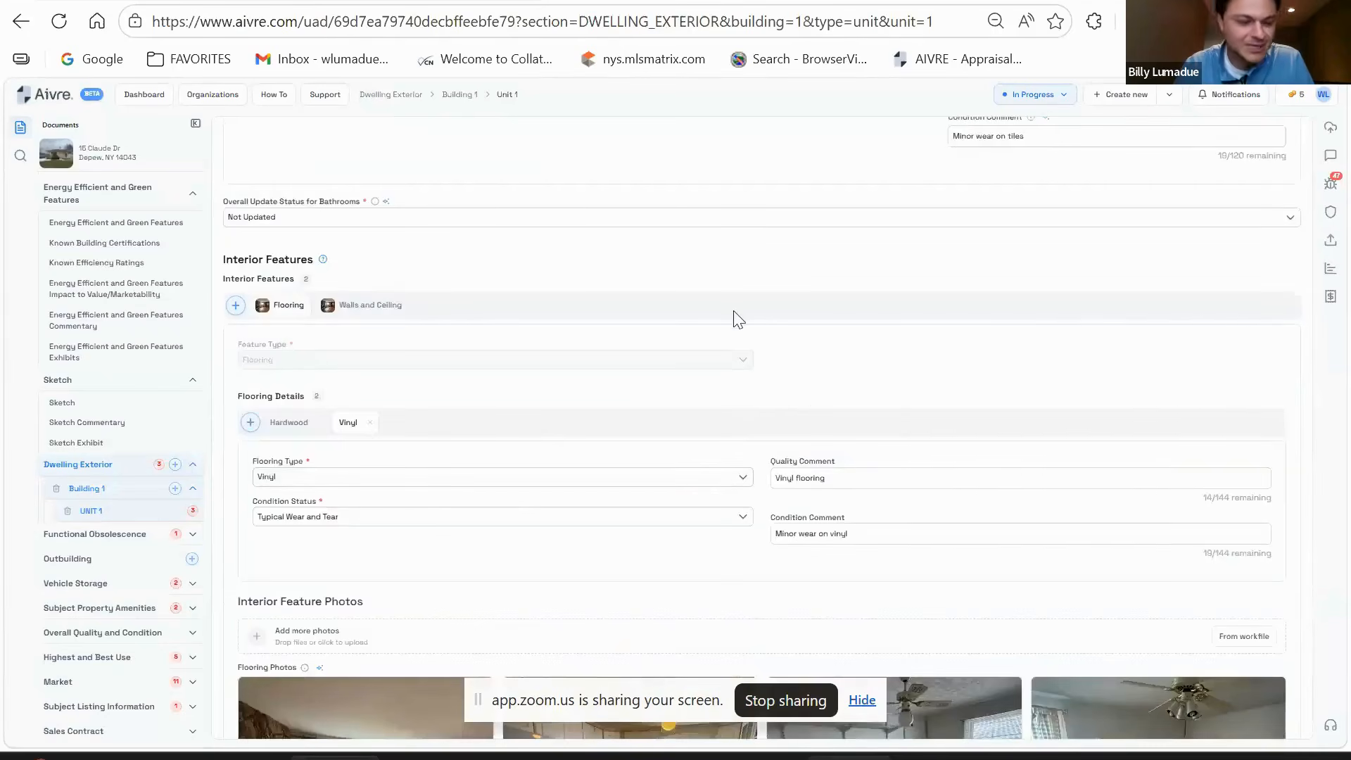
pyautogui.scroll(-2, 505, 414)
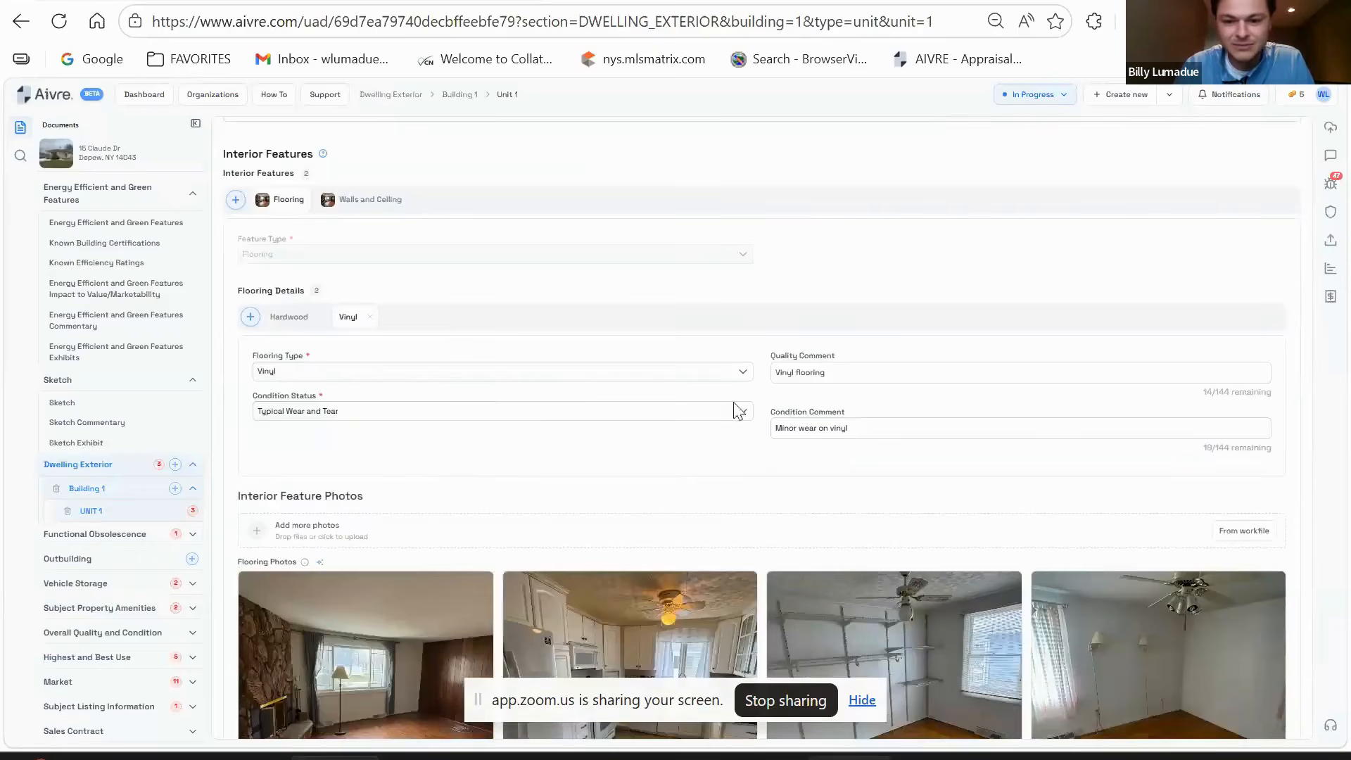
pyautogui.scroll(-2, 630, 415)
# - Review the existing Hardwood and Vinyl flooring entries
pyautogui.click(288, 211)
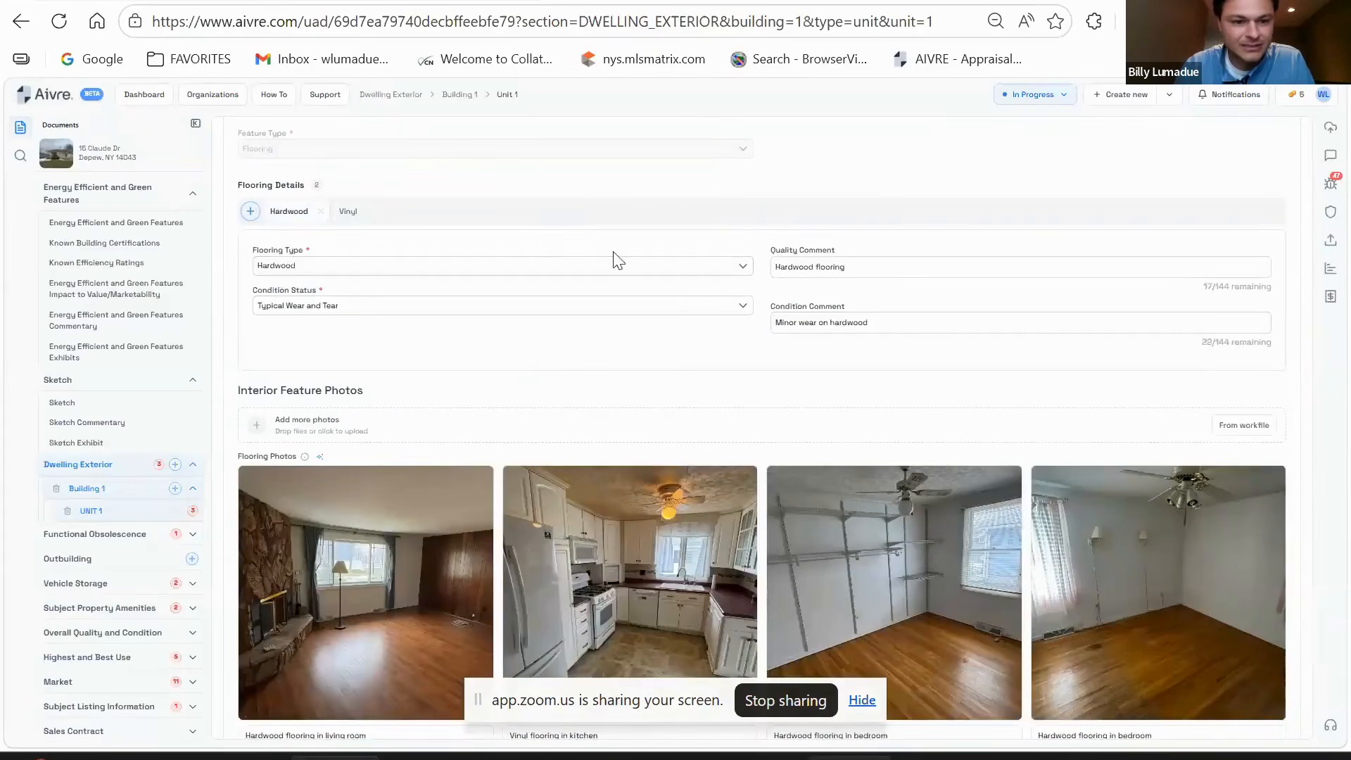
pyautogui.click(348, 211)
pyautogui.scroll(8, 497, 310)
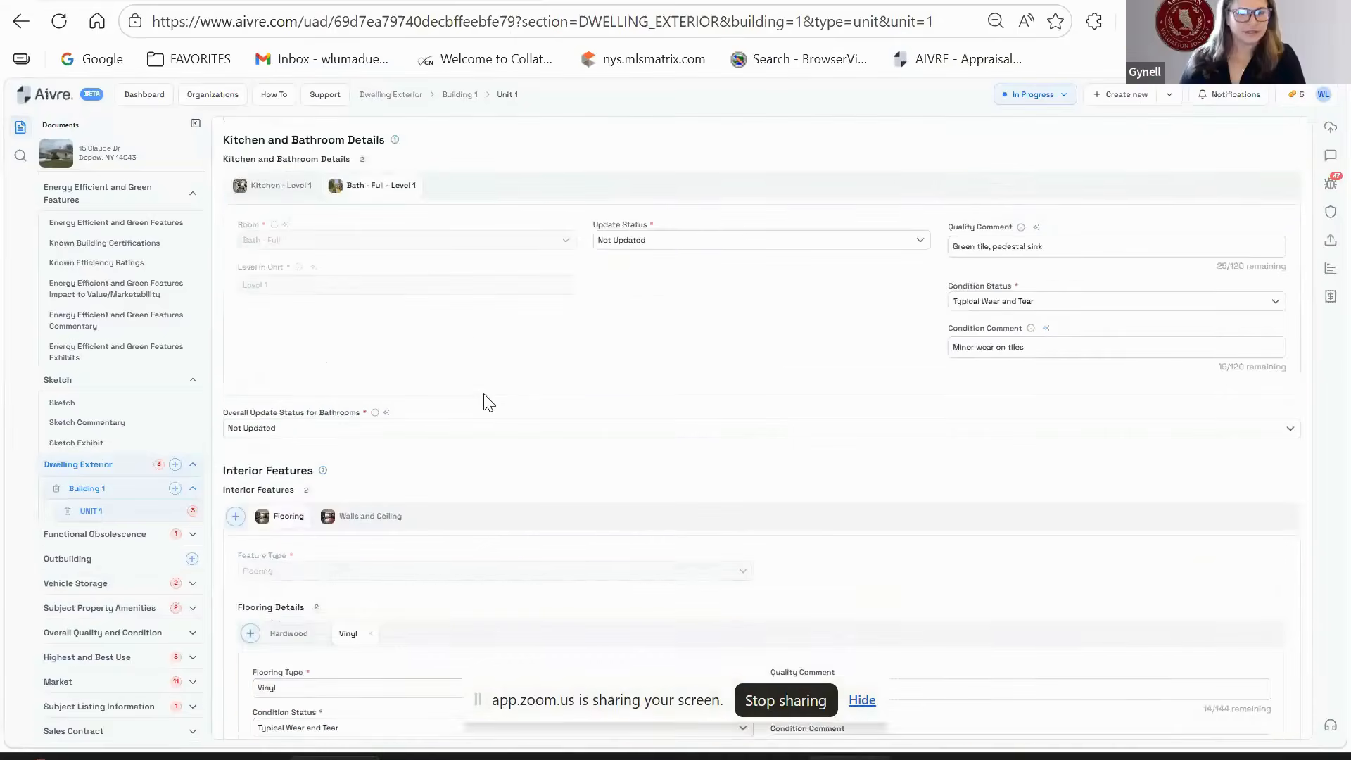
pyautogui.scroll(10, 417, 471)
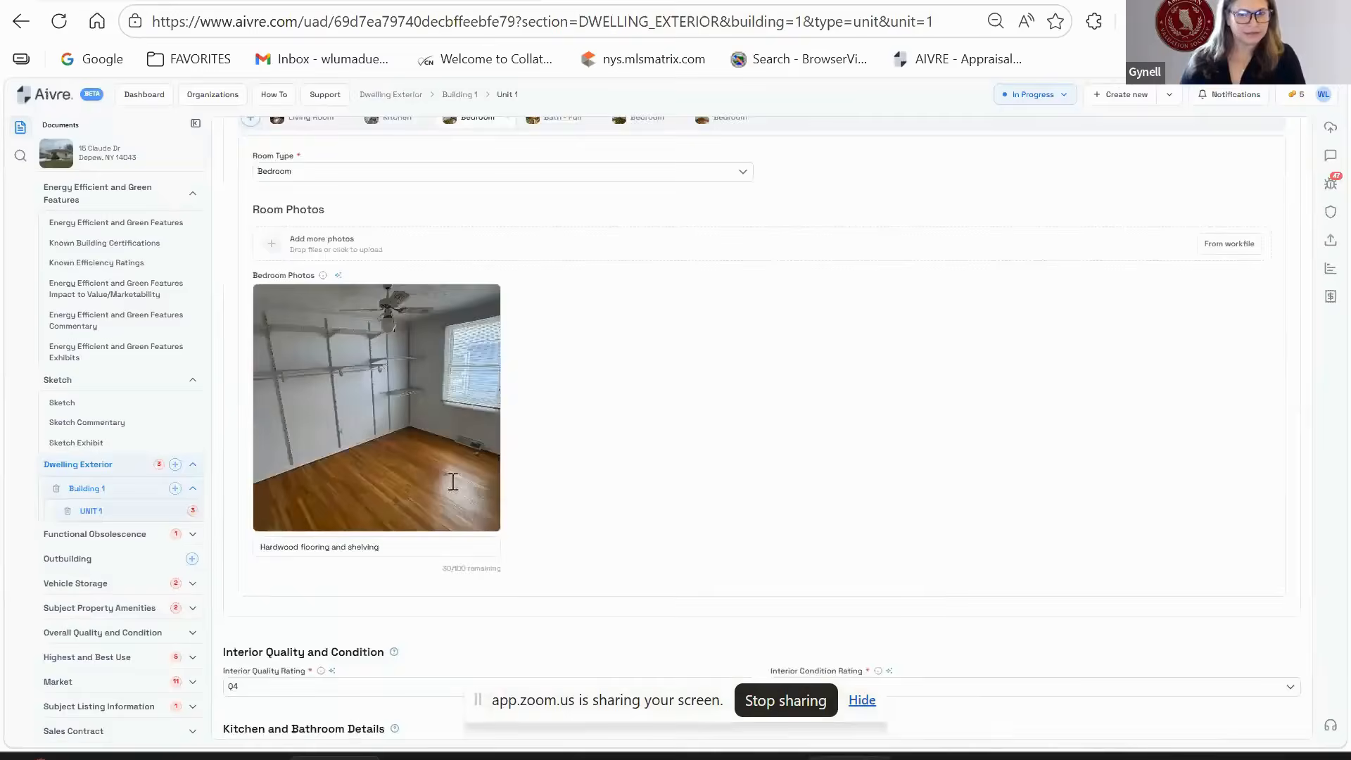
pyautogui.scroll(-12, 501, 494)
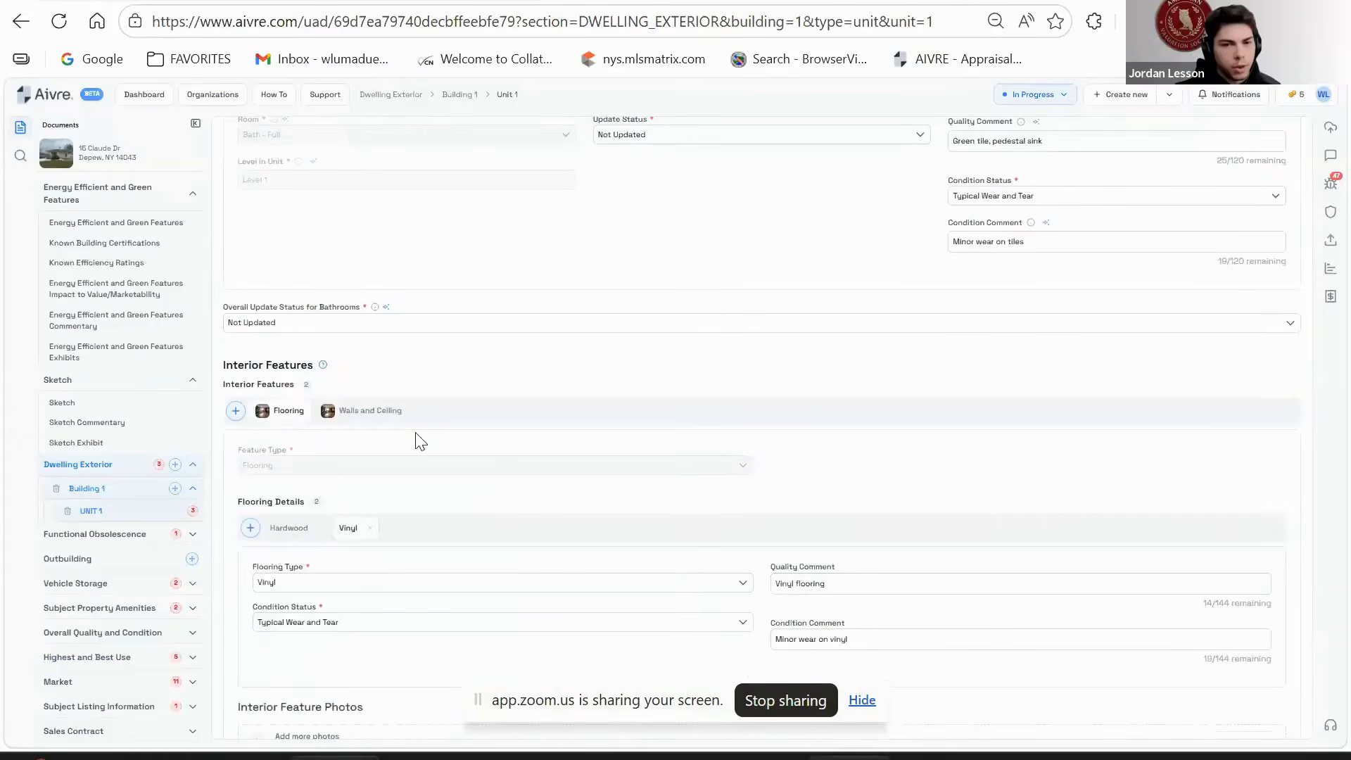
pyautogui.scroll(-2, 244, 427)
# - Add Ceramic Tile flooring at Typical Wear and Tear with AVG quality and condition comments
pyautogui.click(250, 422)
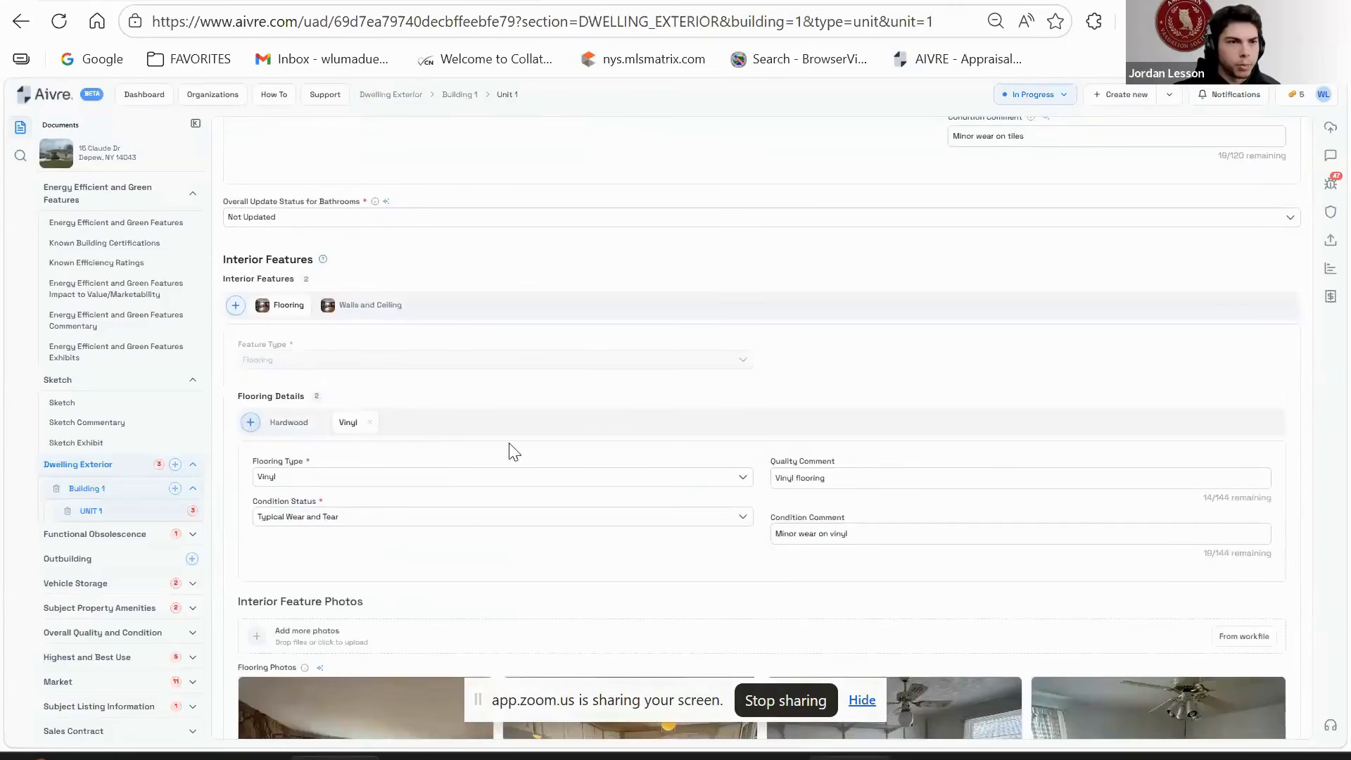
pyautogui.click(576, 479)
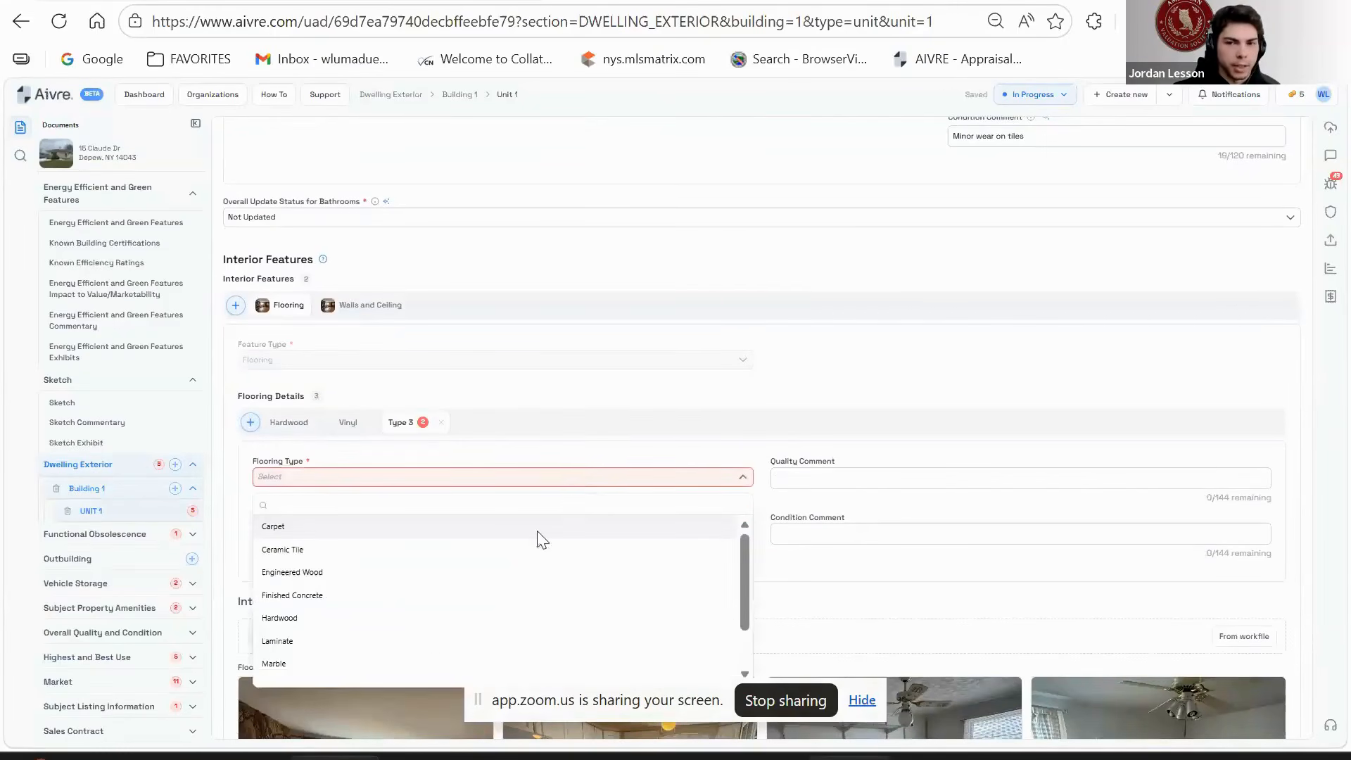
pyautogui.click(549, 551)
pyautogui.click(401, 517)
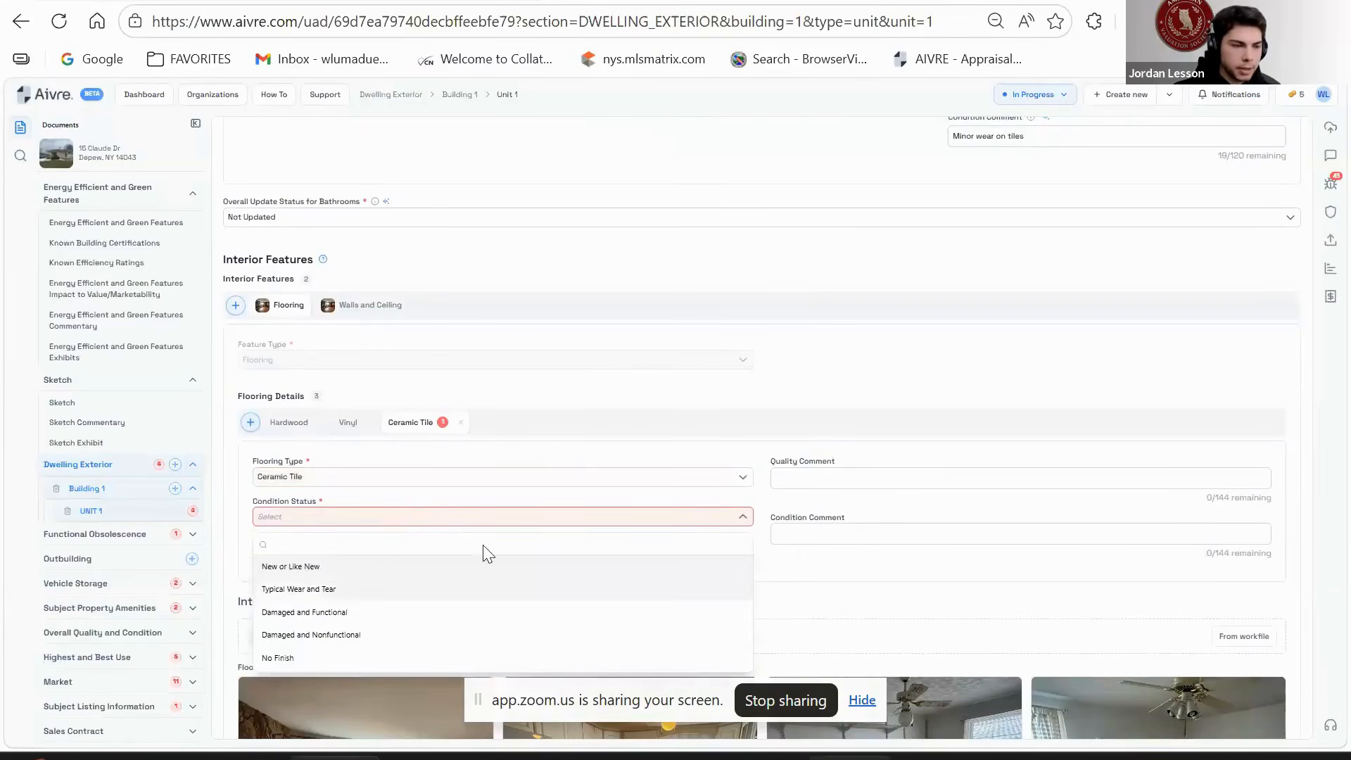
pyautogui.click(487, 589)
pyautogui.click(835, 479)
pyautogui.write('AVG')
pyautogui.press('Tab')
pyautogui.write('AVG')
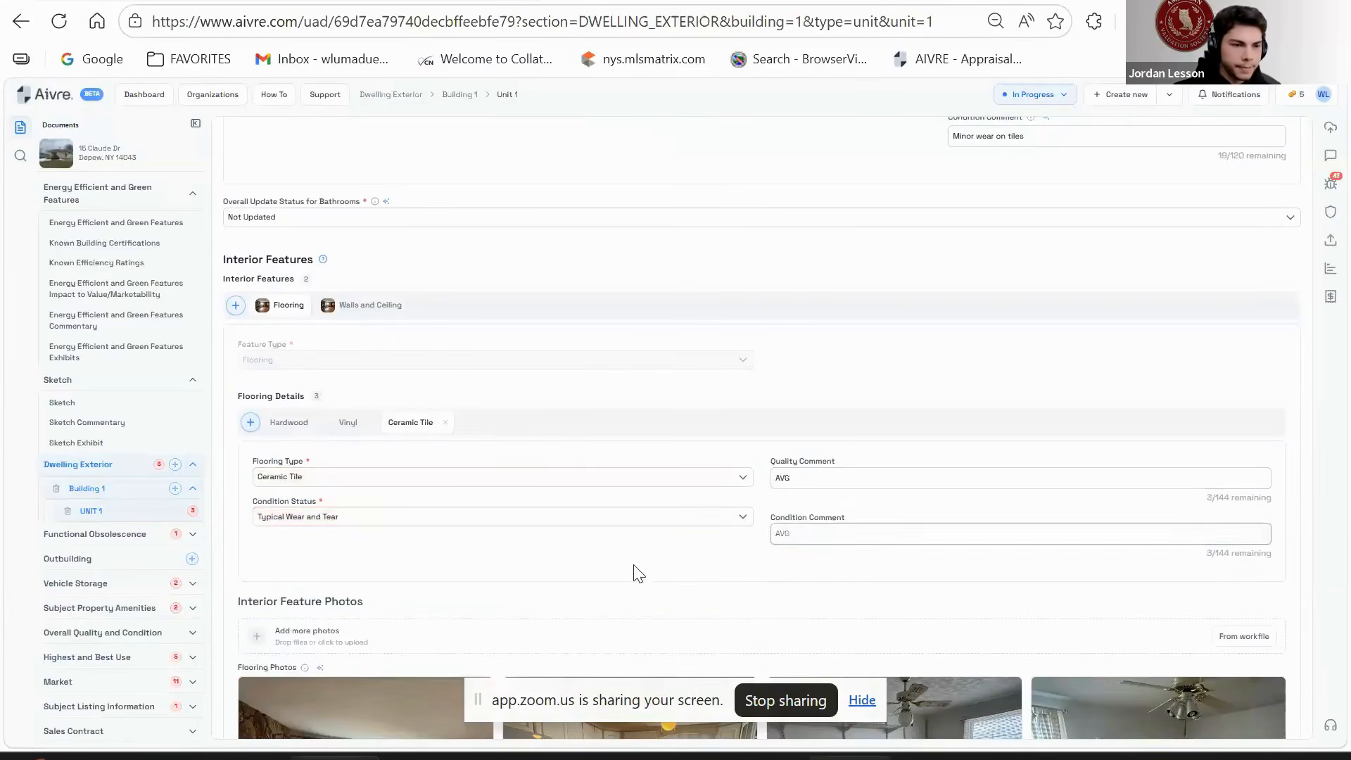
pyautogui.scroll(-2, 664, 476)
pyautogui.scroll(3, 492, 337)
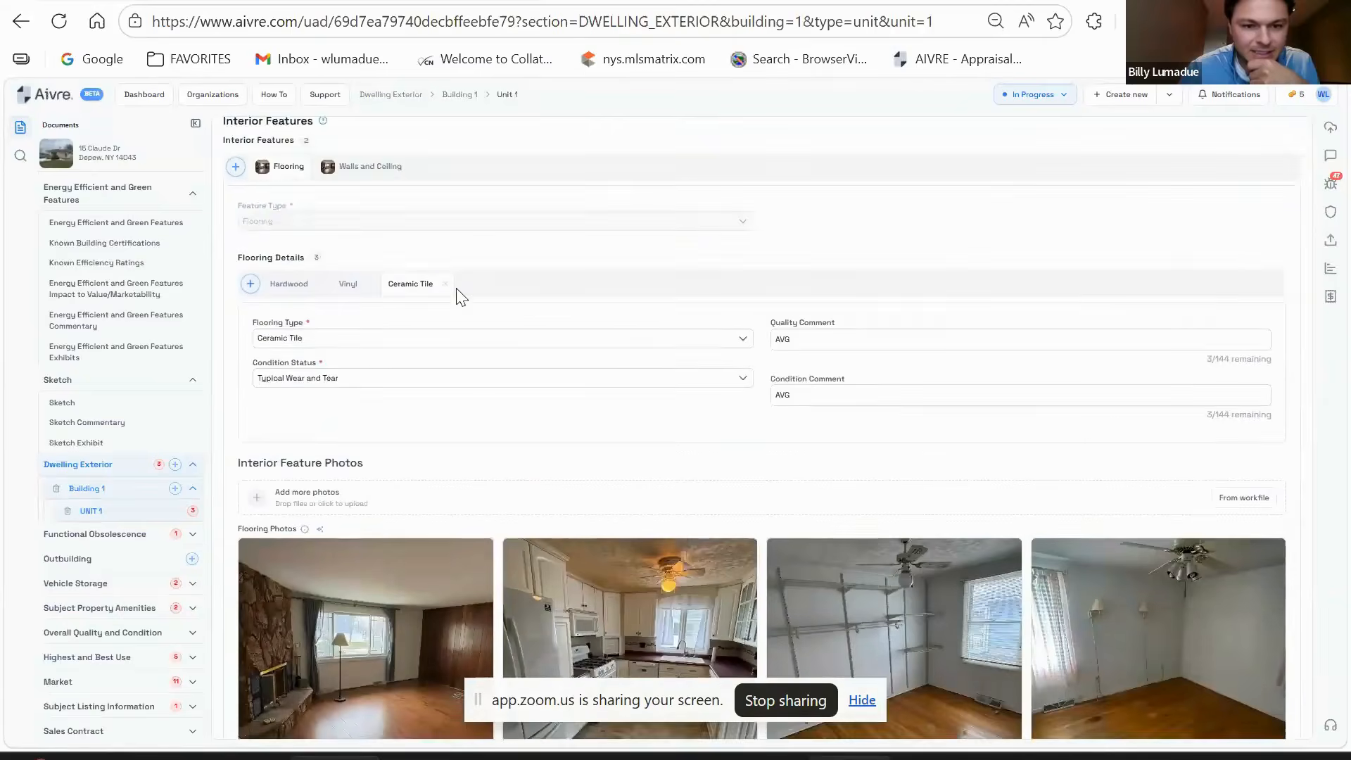
pyautogui.scroll(-6, 615, 226)
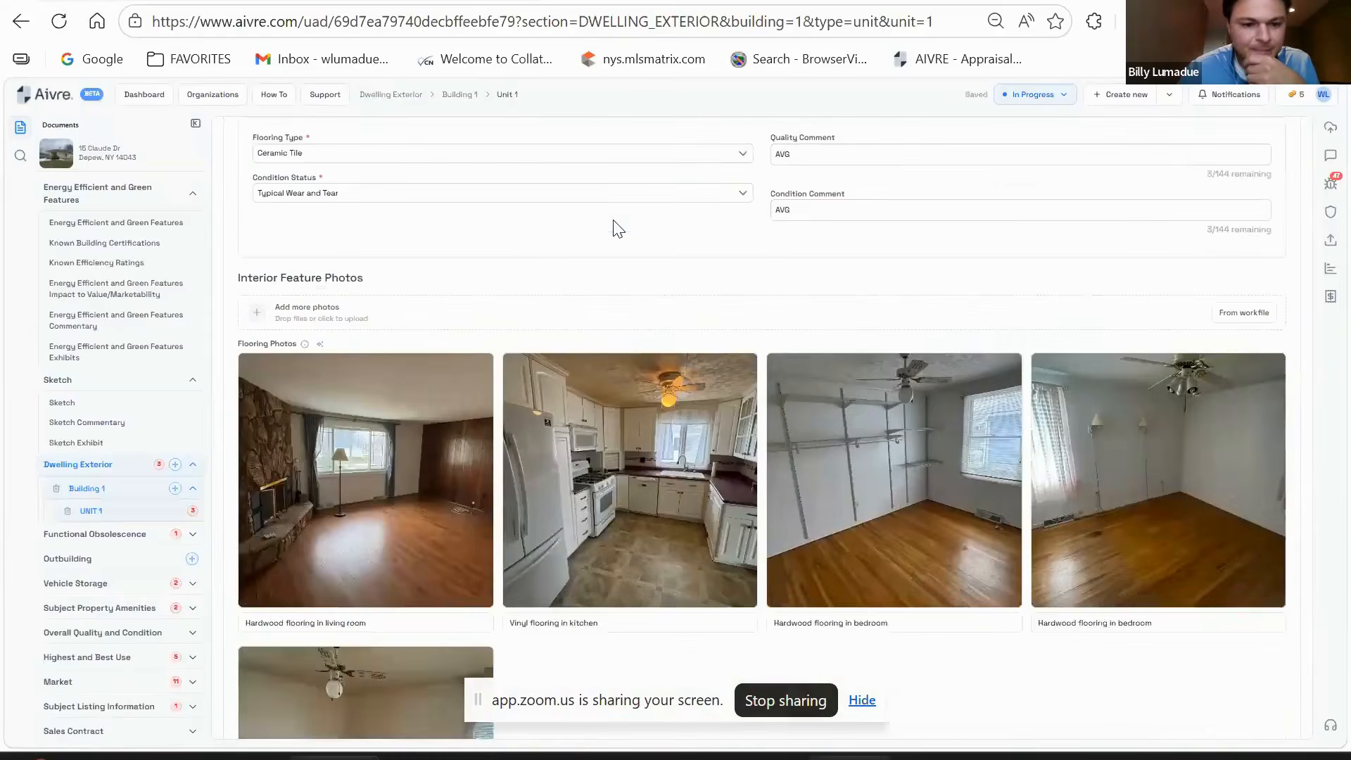
pyautogui.scroll(-2, 458, 281)
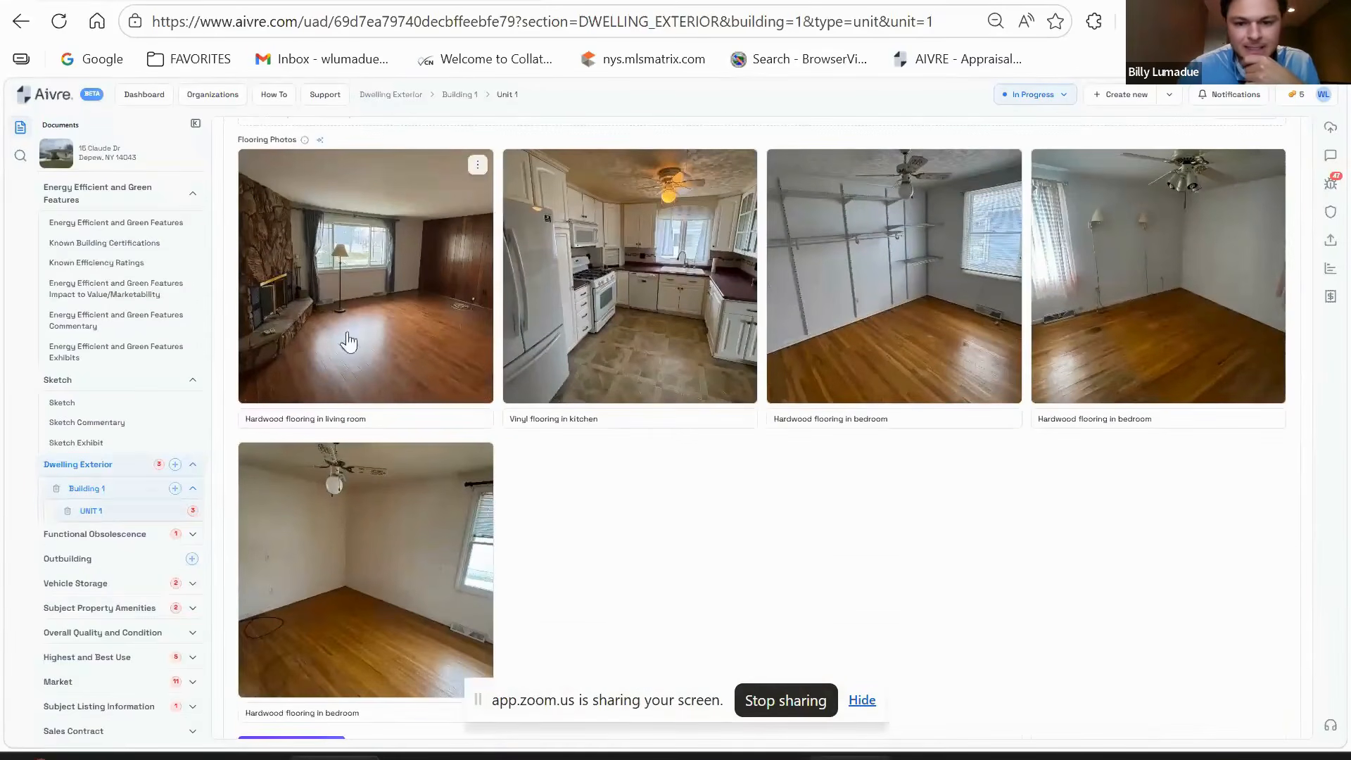
pyautogui.scroll(-2, 422, 352)
pyautogui.scroll(-2, 362, 474)
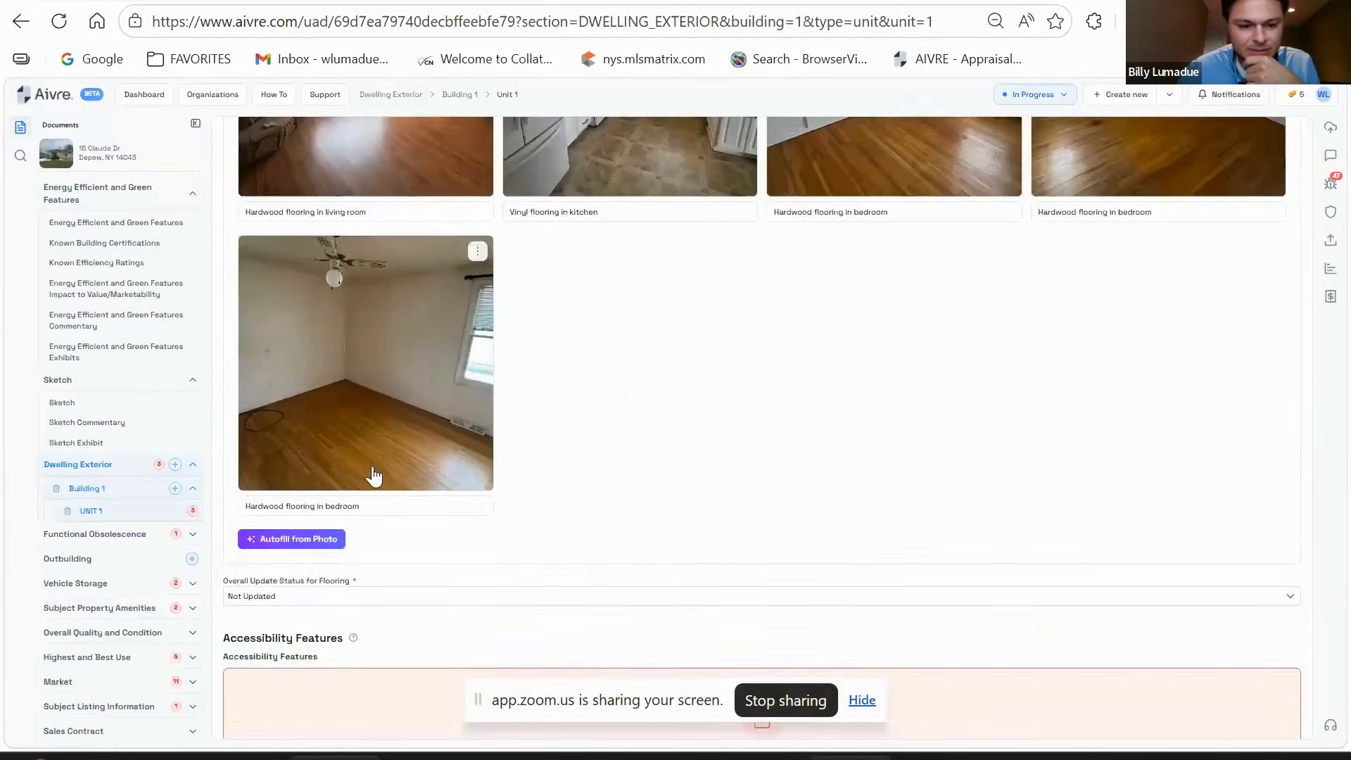
pyautogui.scroll(-3, 473, 422)
pyautogui.scroll(-3, 422, 326)
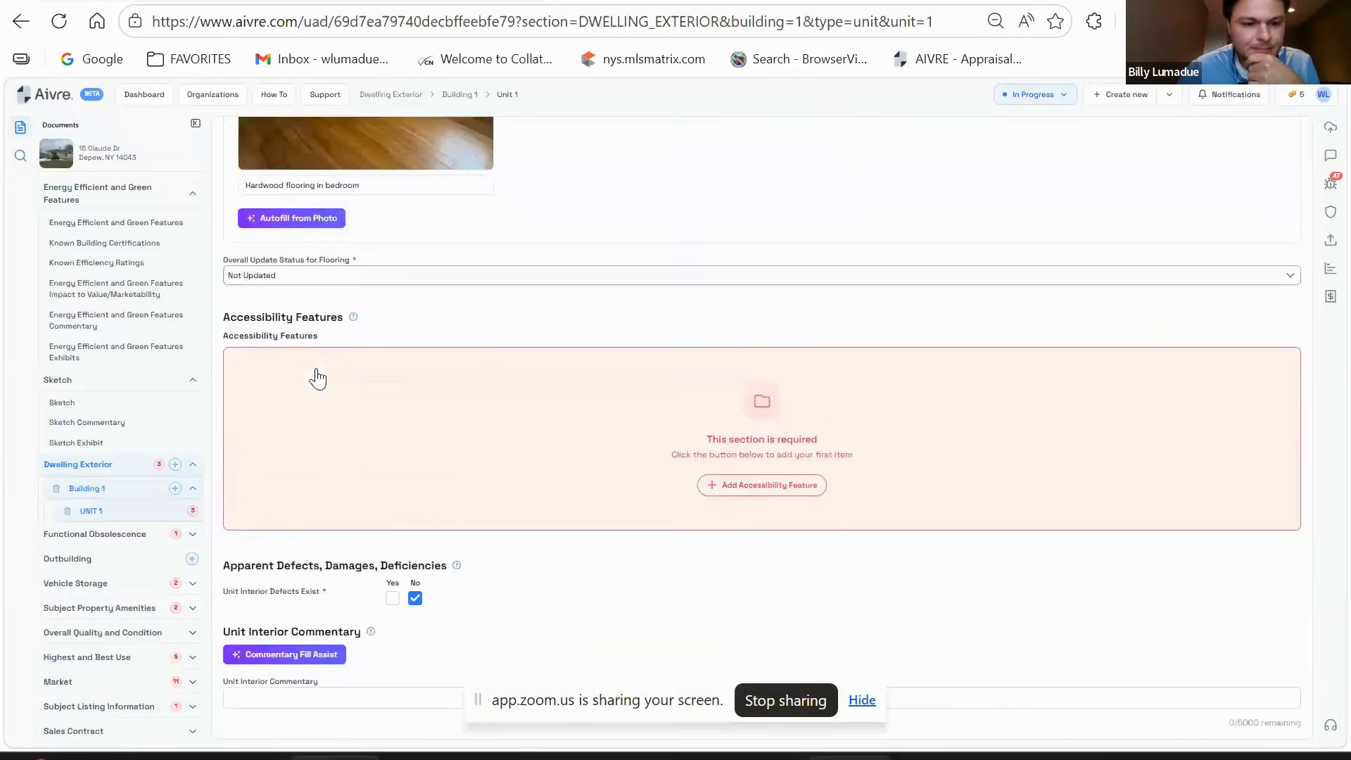
pyautogui.click(757, 381)
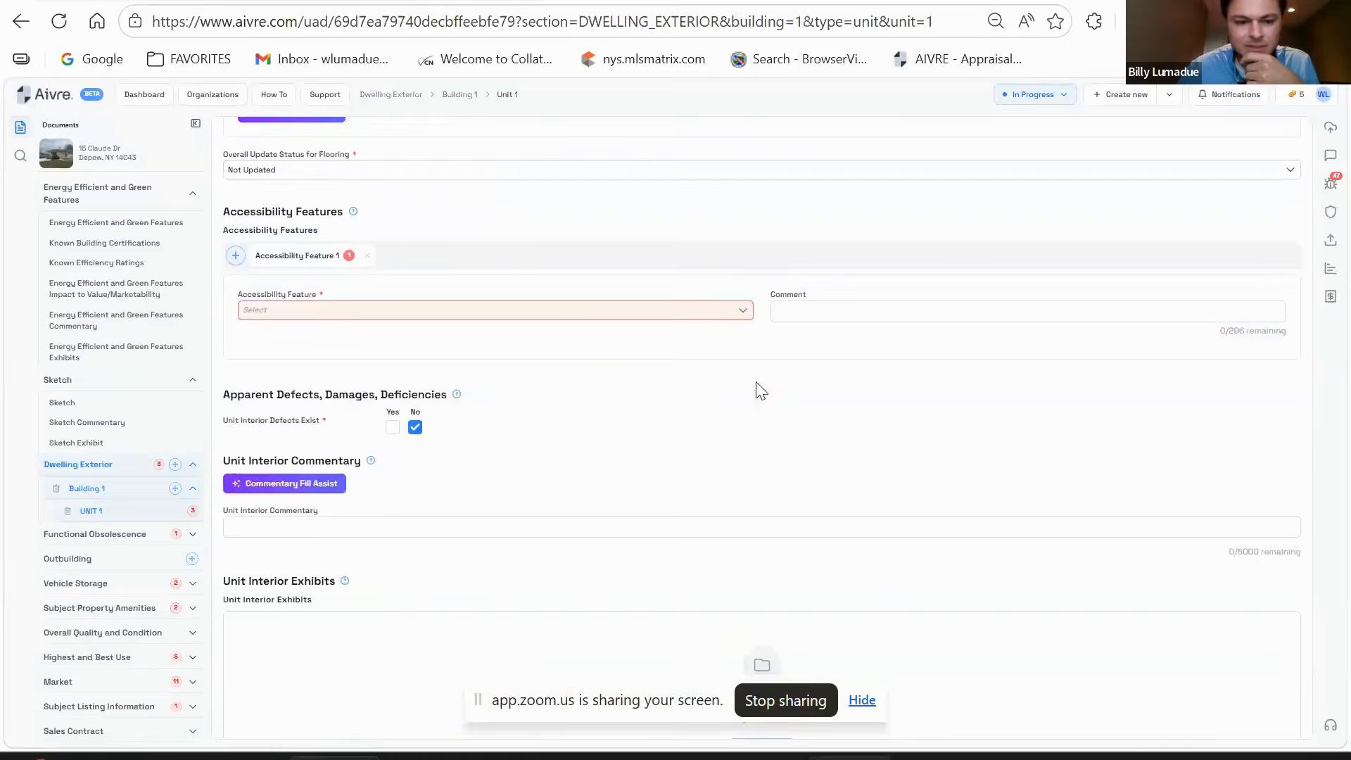
pyautogui.click(554, 319)
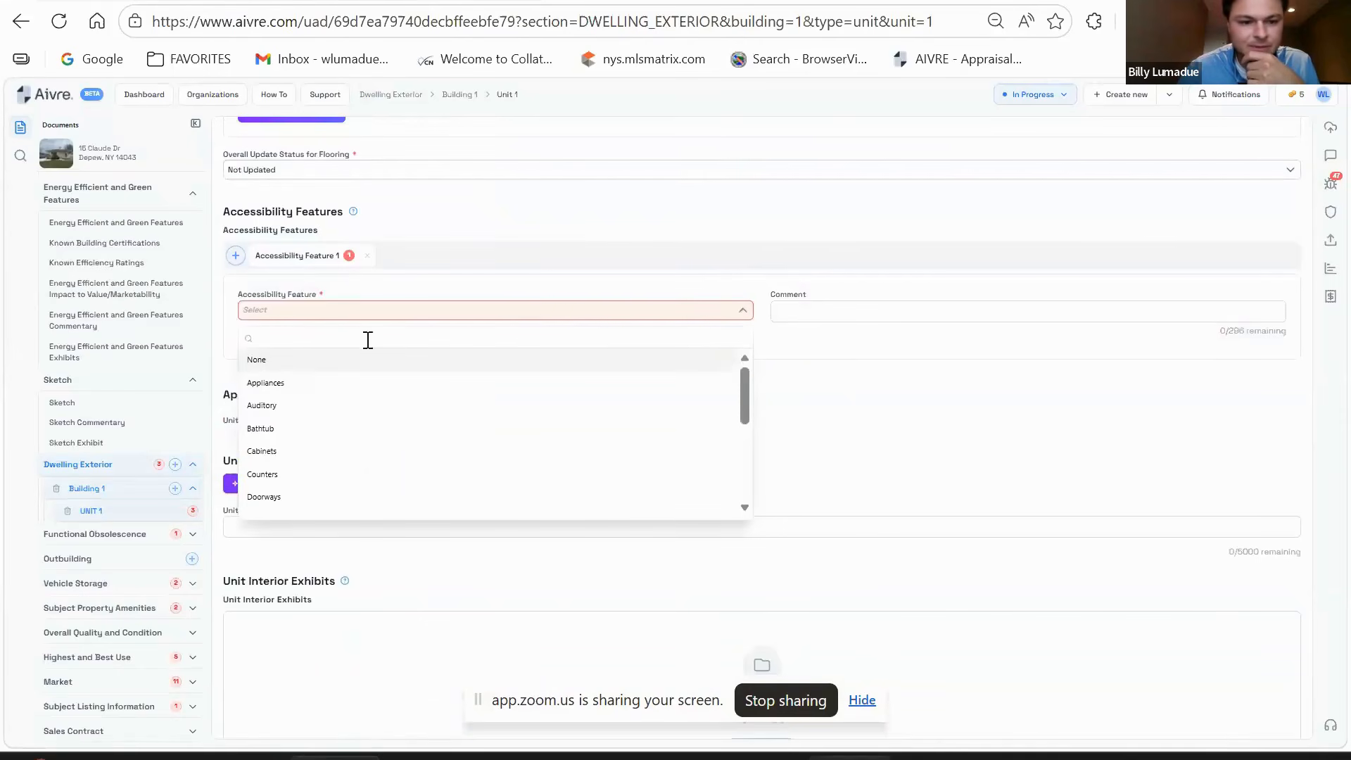
pyautogui.click(257, 360)
pyautogui.scroll(-2, 686, 392)
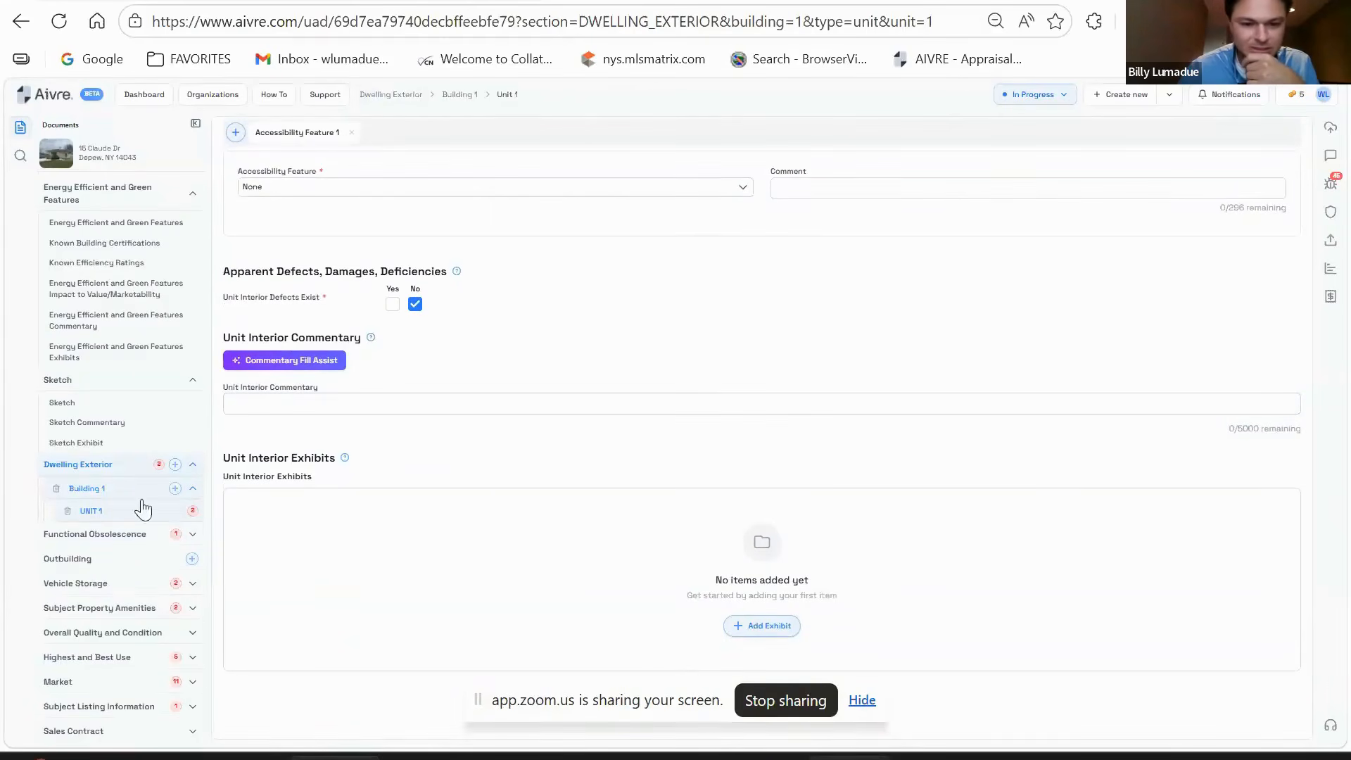
pyautogui.scroll(10, 897, 518)
pyautogui.scroll(10, 766, 573)
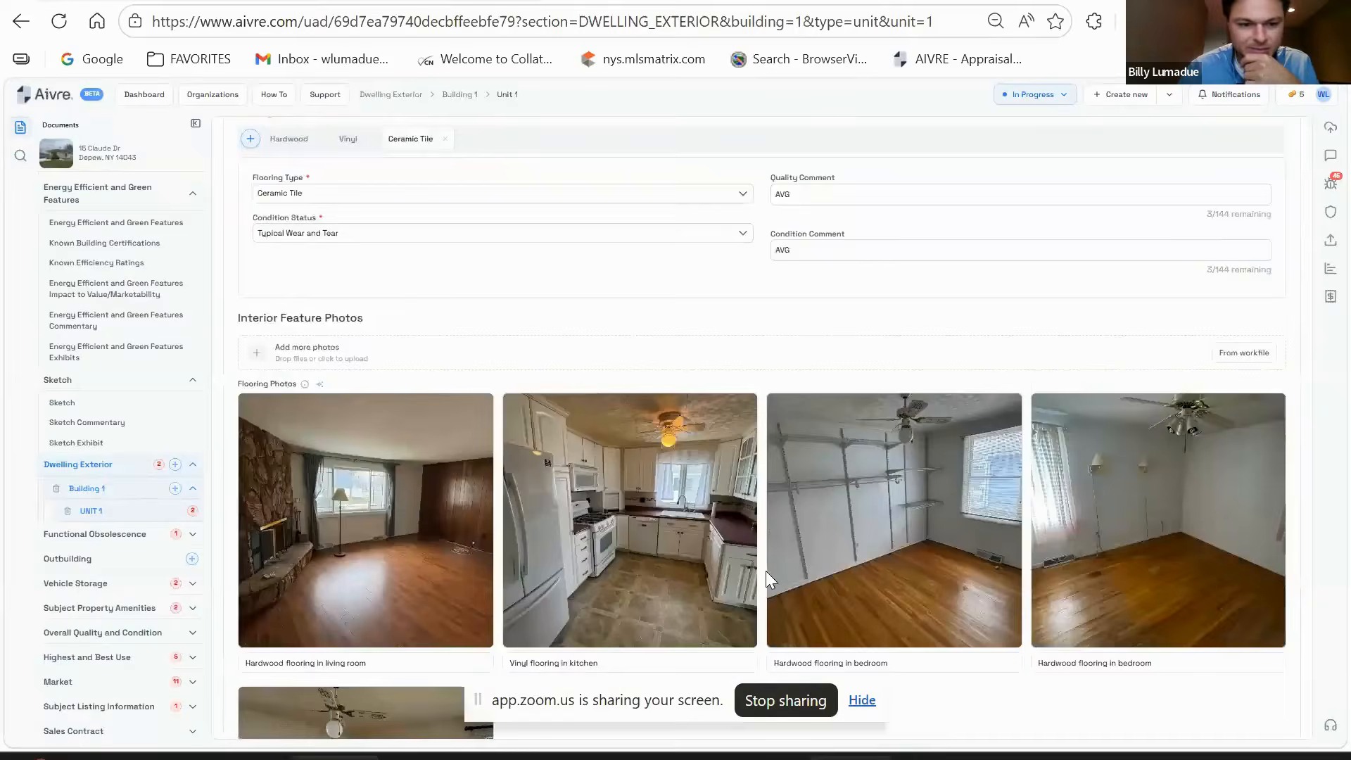
pyautogui.scroll(10, 746, 581)
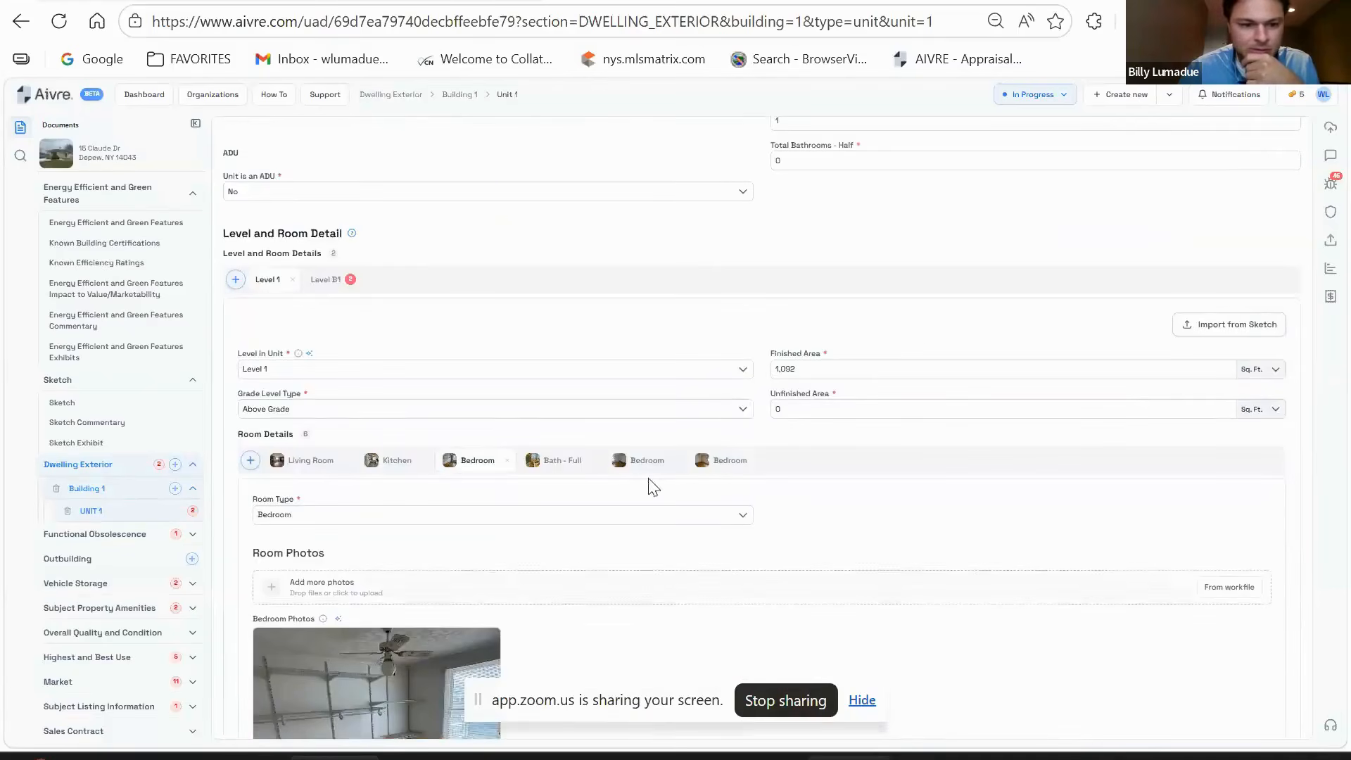
# - Copy the 678 sq ft unfinished figure into basement Level B1's Unfinished Area
pyautogui.click(325, 281)
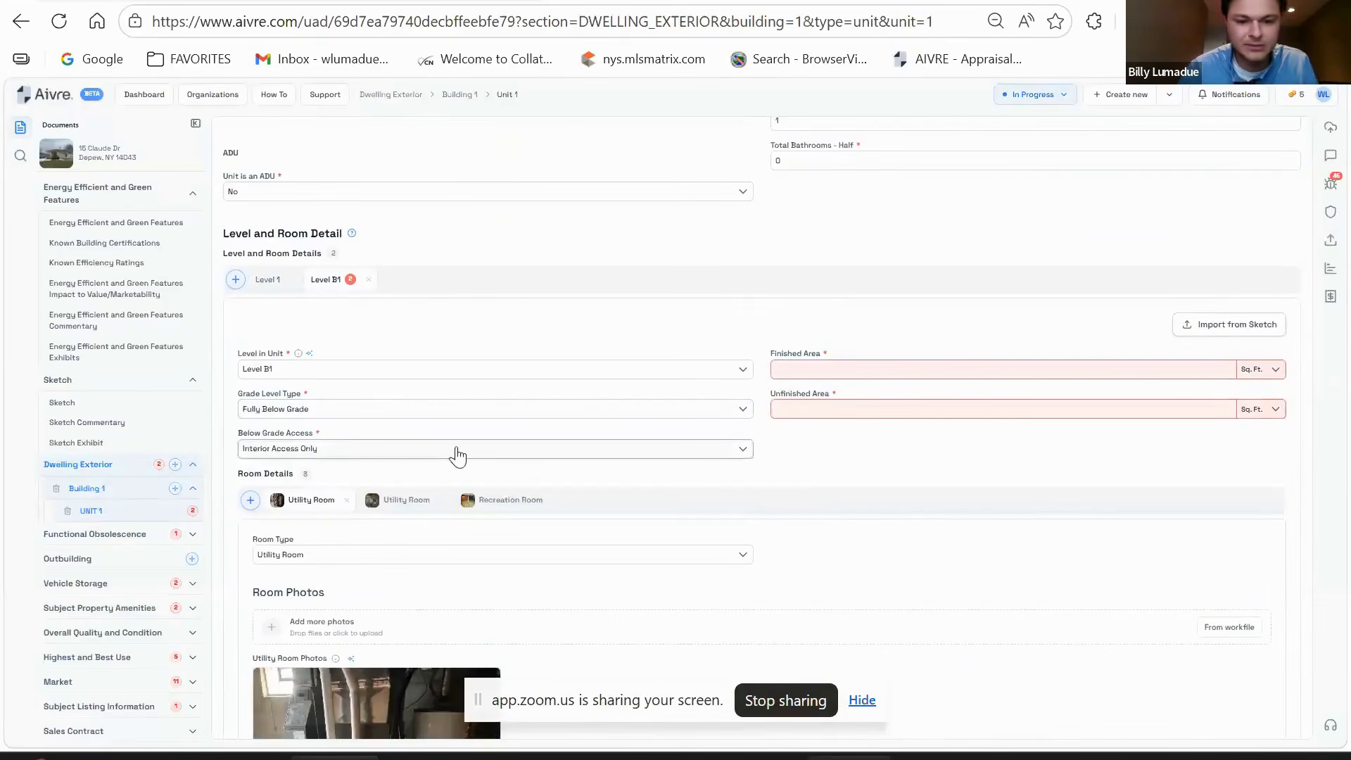
pyautogui.scroll(3, 776, 485)
pyautogui.scroll(-1, 777, 486)
pyautogui.click(295, 222)
pyautogui.doubleClick(294, 222)
pyautogui.hotkey('ctrl', 'c')
pyautogui.scroll(-1, 968, 417)
pyautogui.click(869, 519)
pyautogui.hotkey('ctrl', 'v')
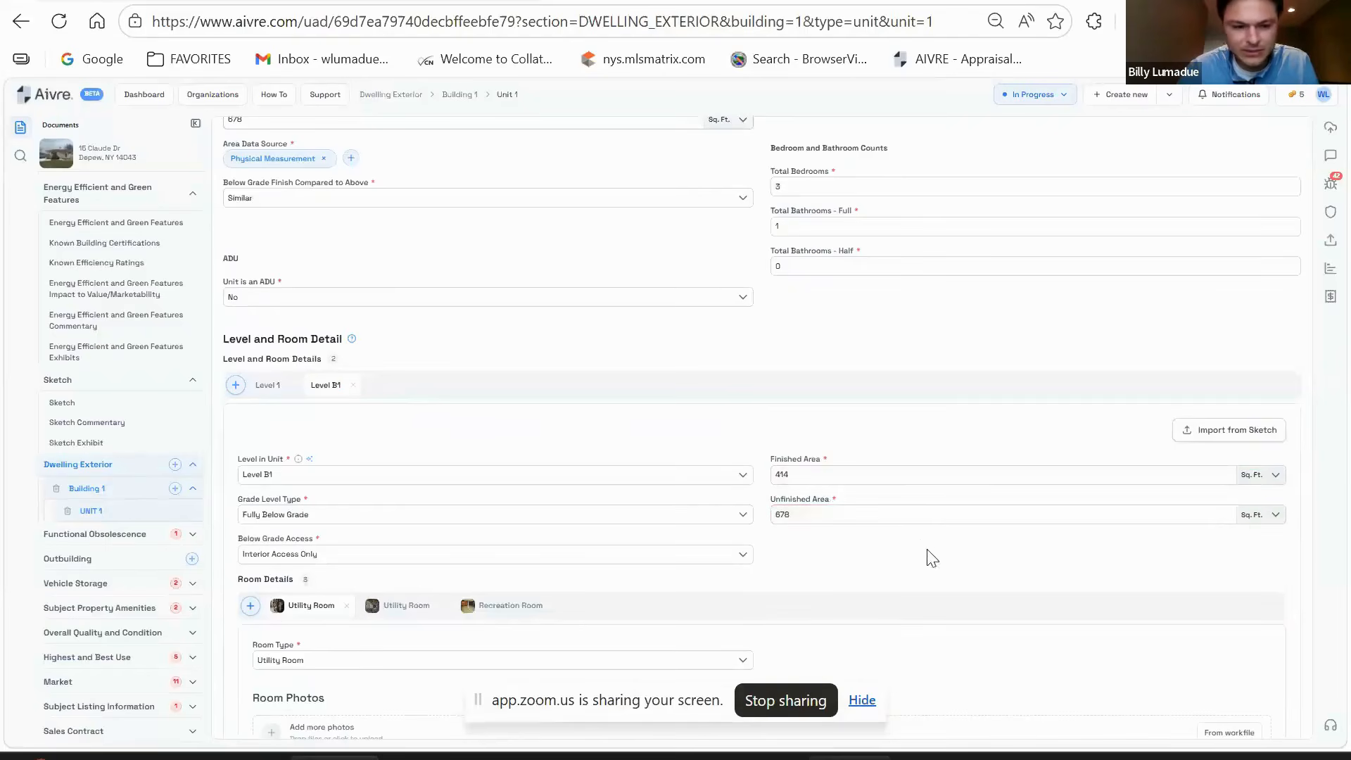
pyautogui.scroll(-4, 919, 543)
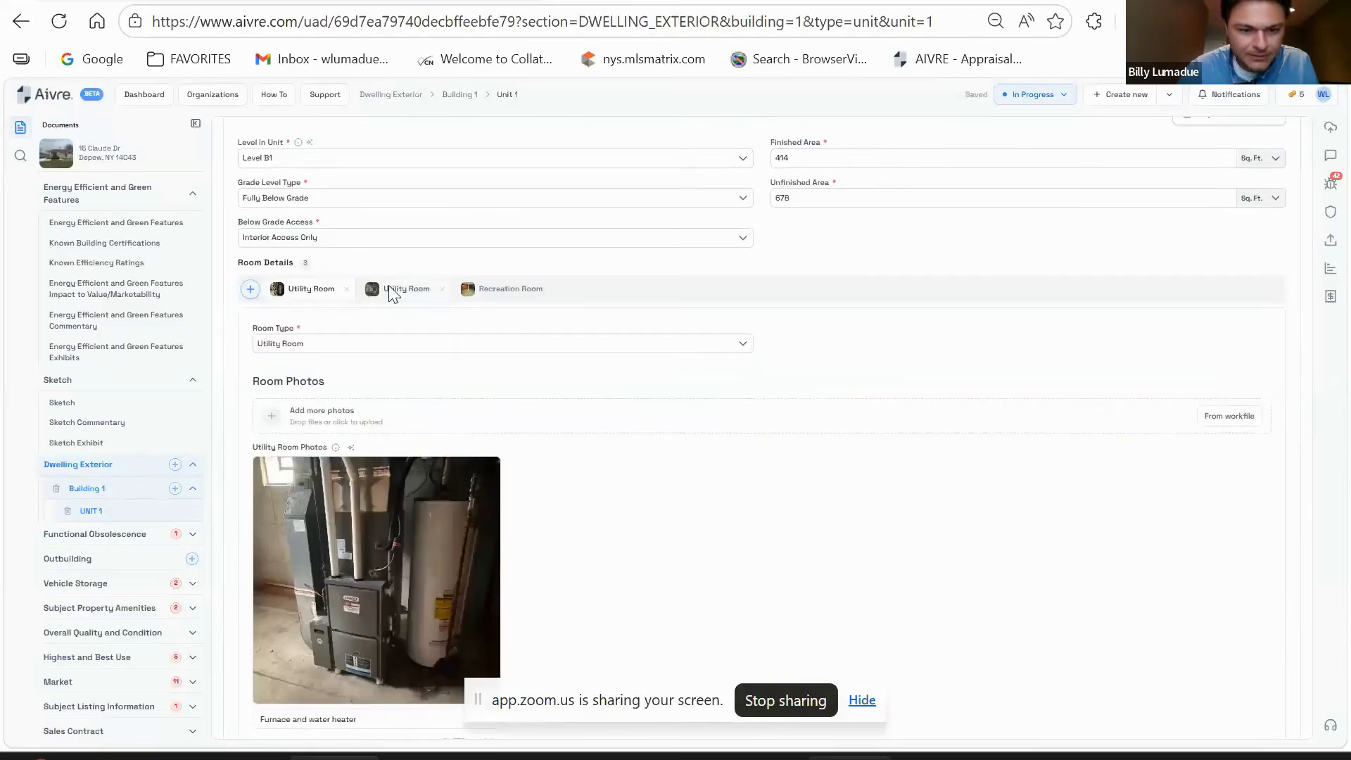
# - Review Level B1's second utility room and Recreation Room details
pyautogui.click(389, 288)
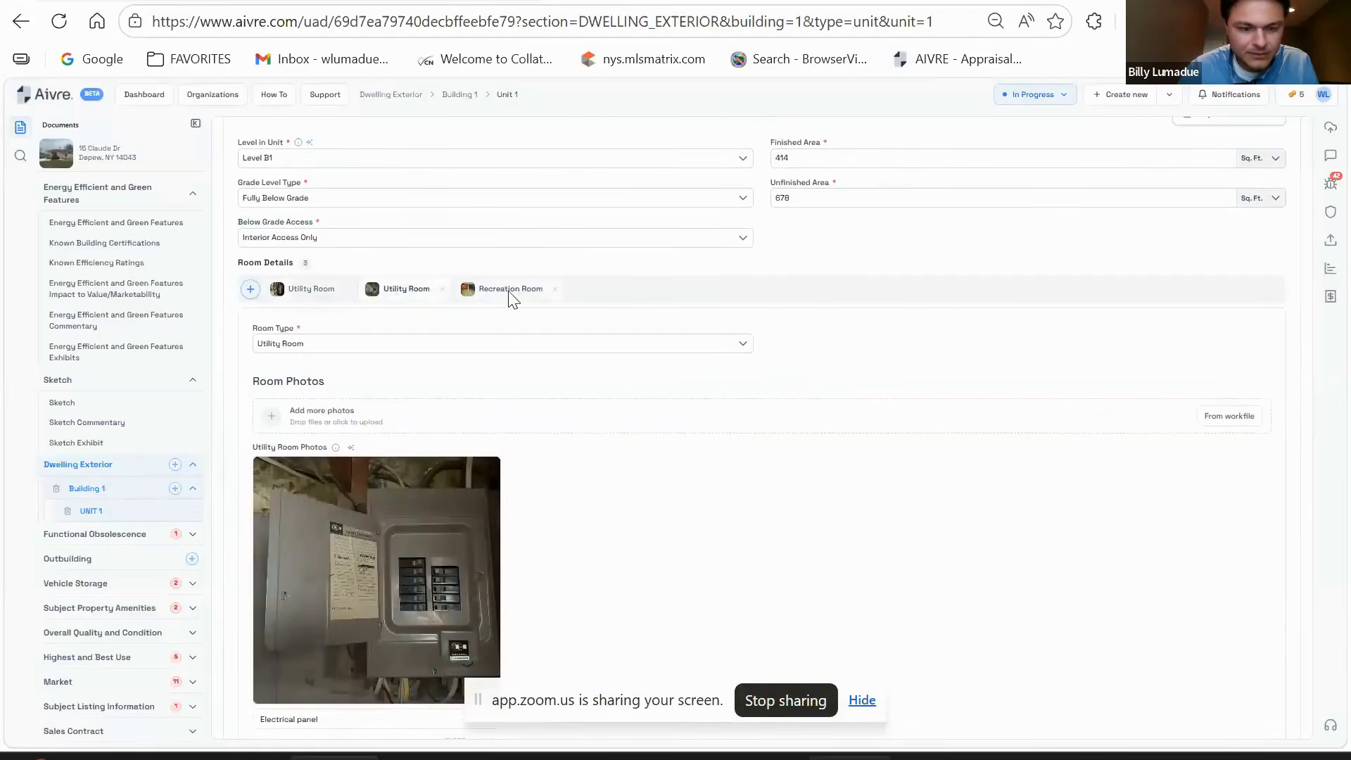
pyautogui.click(511, 289)
pyautogui.scroll(-1, 413, 513)
pyautogui.scroll(1, 765, 478)
pyautogui.scroll(2, 666, 461)
pyautogui.scroll(-5, 446, 437)
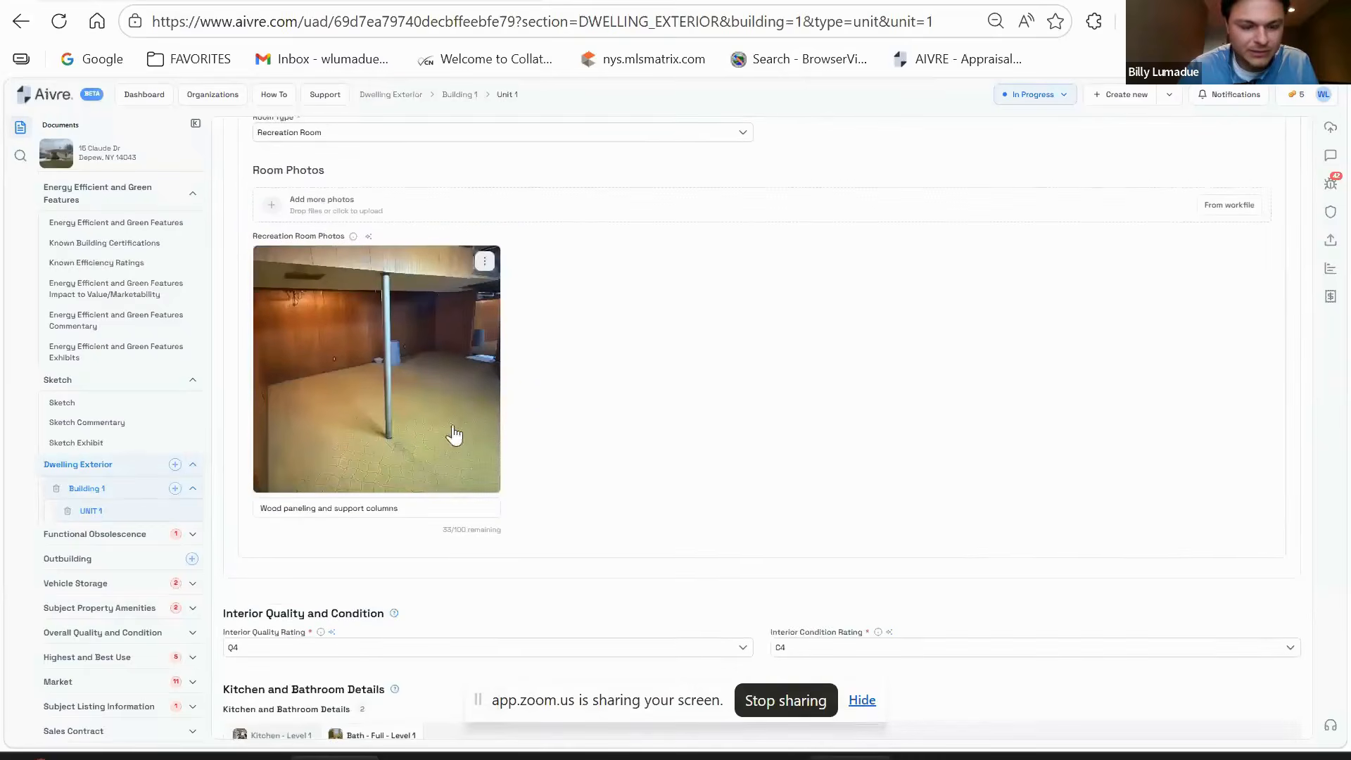
pyautogui.scroll(-2, 454, 435)
pyautogui.scroll(8, 392, 386)
pyautogui.scroll(5, 461, 438)
# - Rate Level B1's finish Inferior to above grade, then open Functional Obsolescence
pyautogui.click(415, 413)
pyautogui.click(266, 486)
pyautogui.scroll(-9, 708, 428)
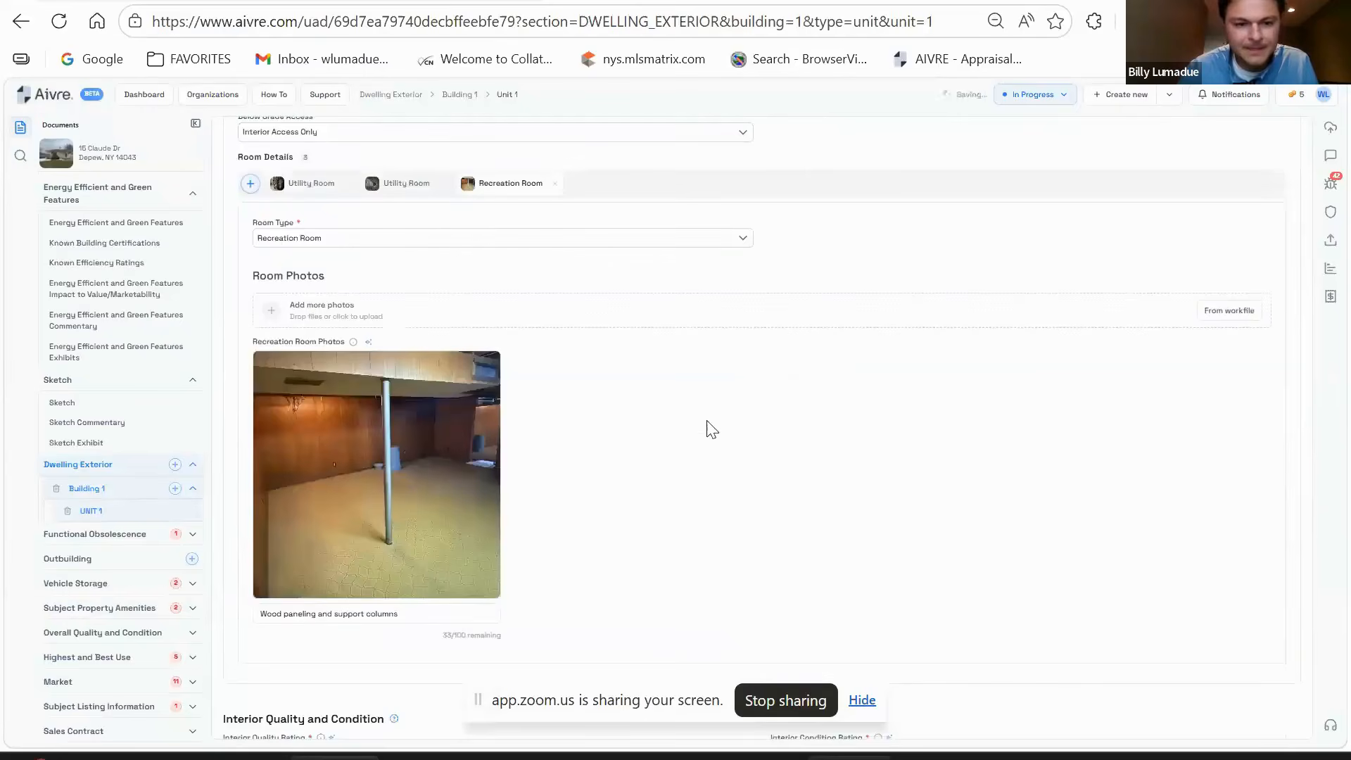
pyautogui.scroll(3, 562, 485)
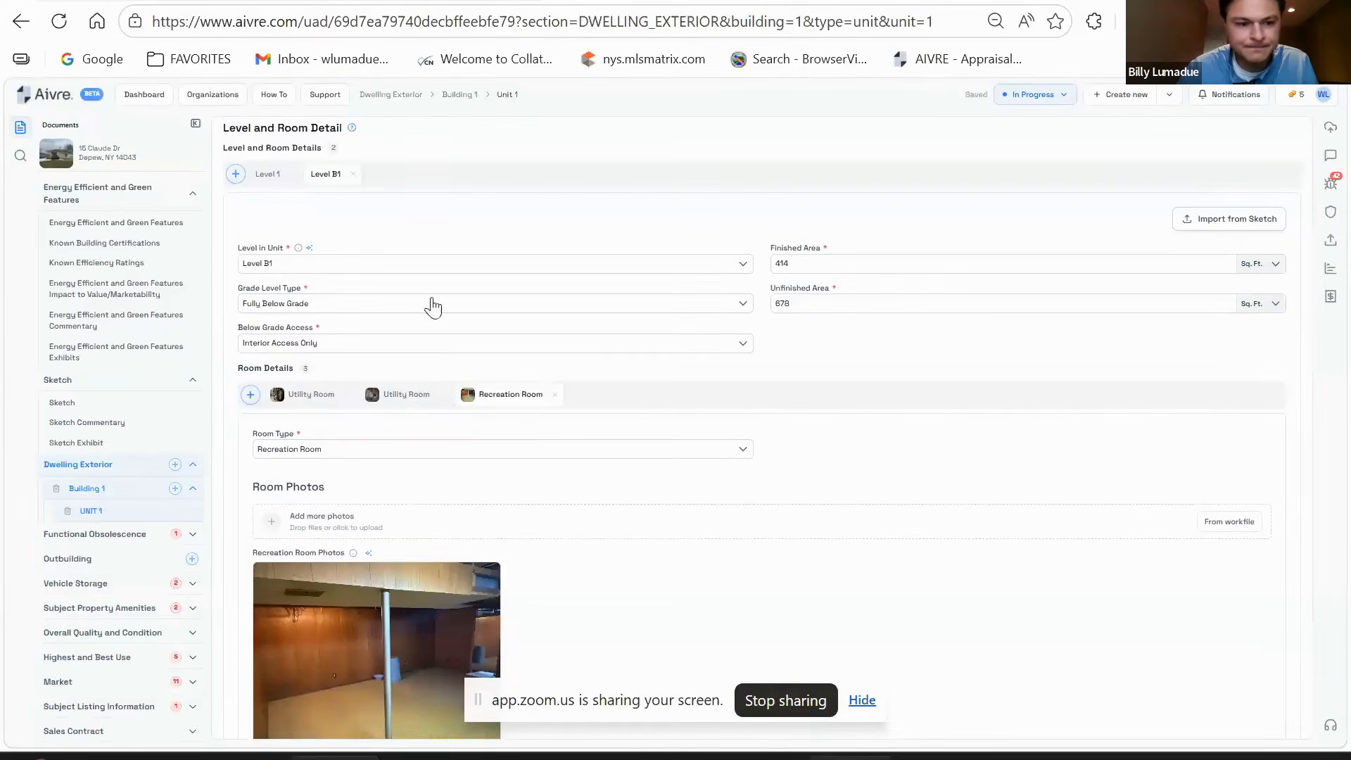
pyautogui.scroll(-15, 437, 352)
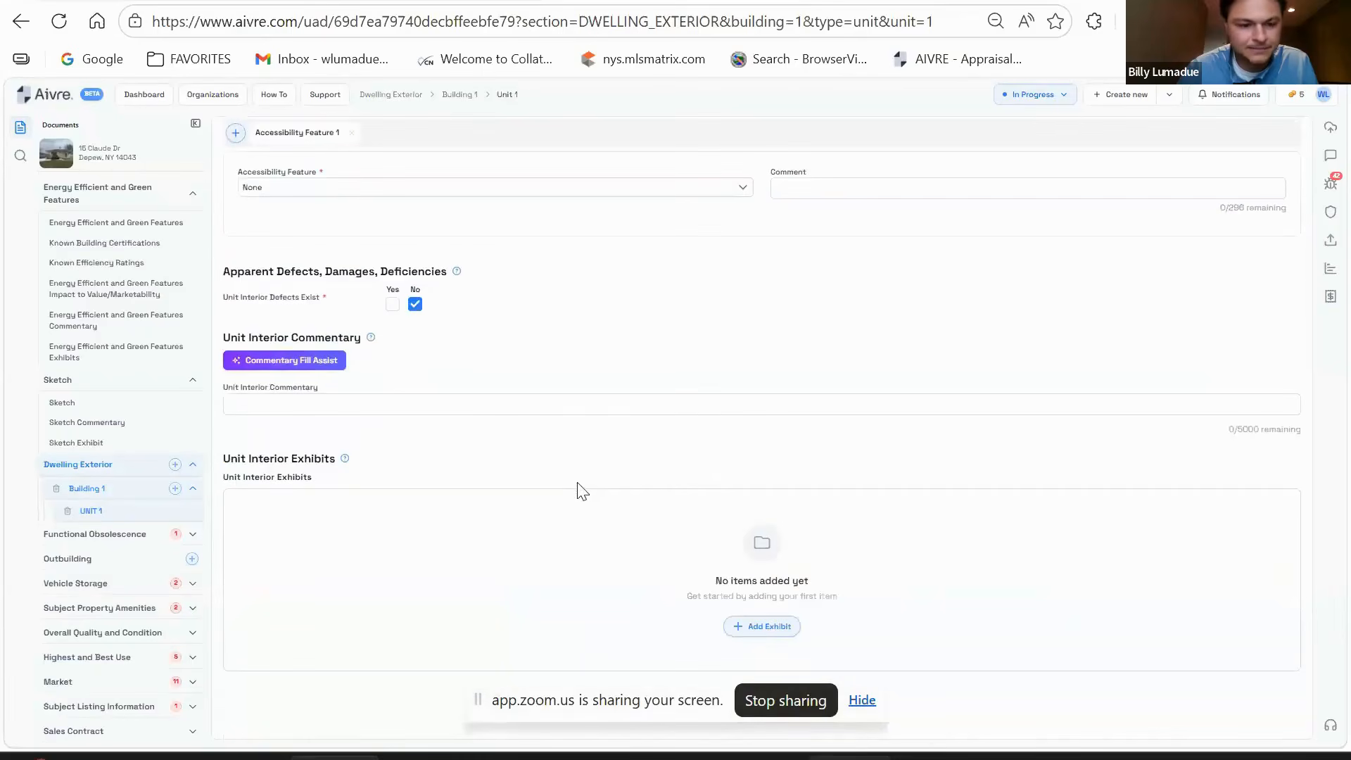
pyautogui.click(136, 536)
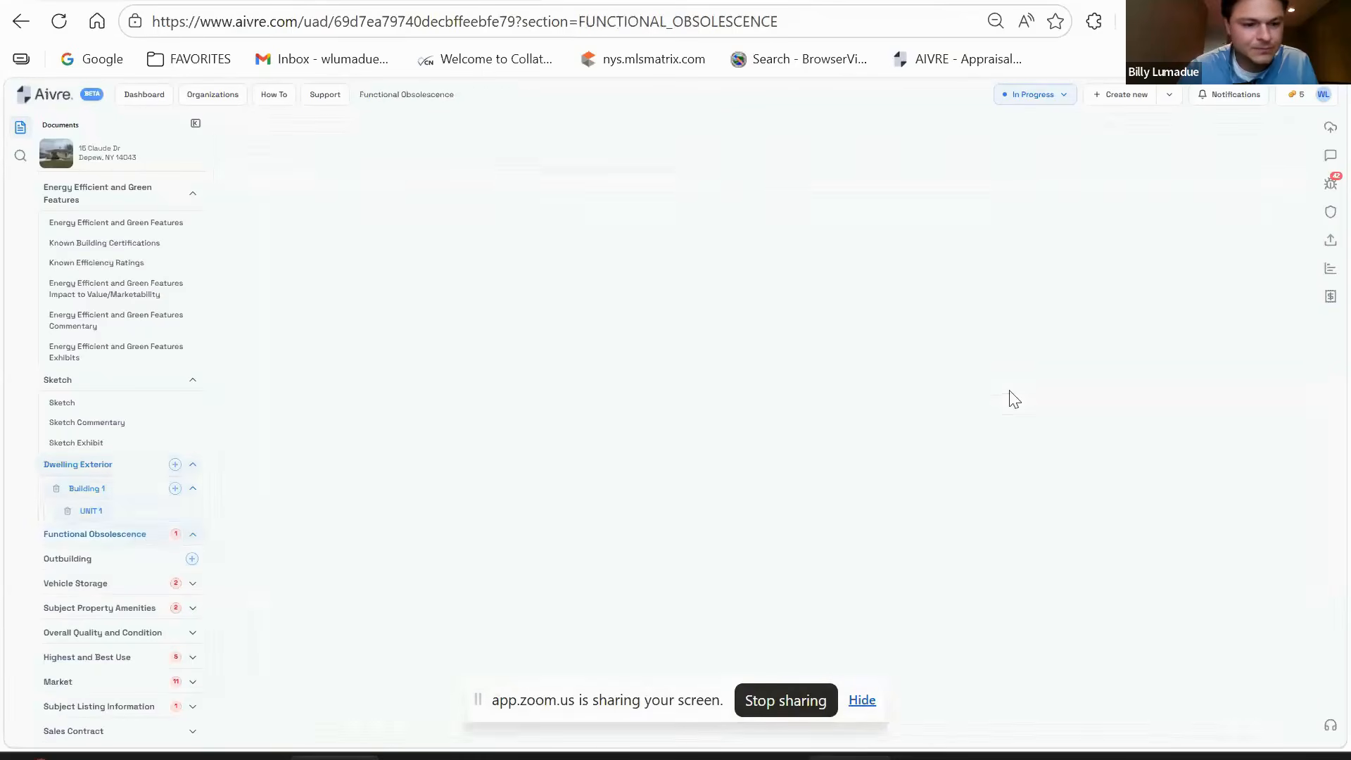
# - Record Functional Issues as None and add an Outbuilding 1 entry
pyautogui.click(232, 174)
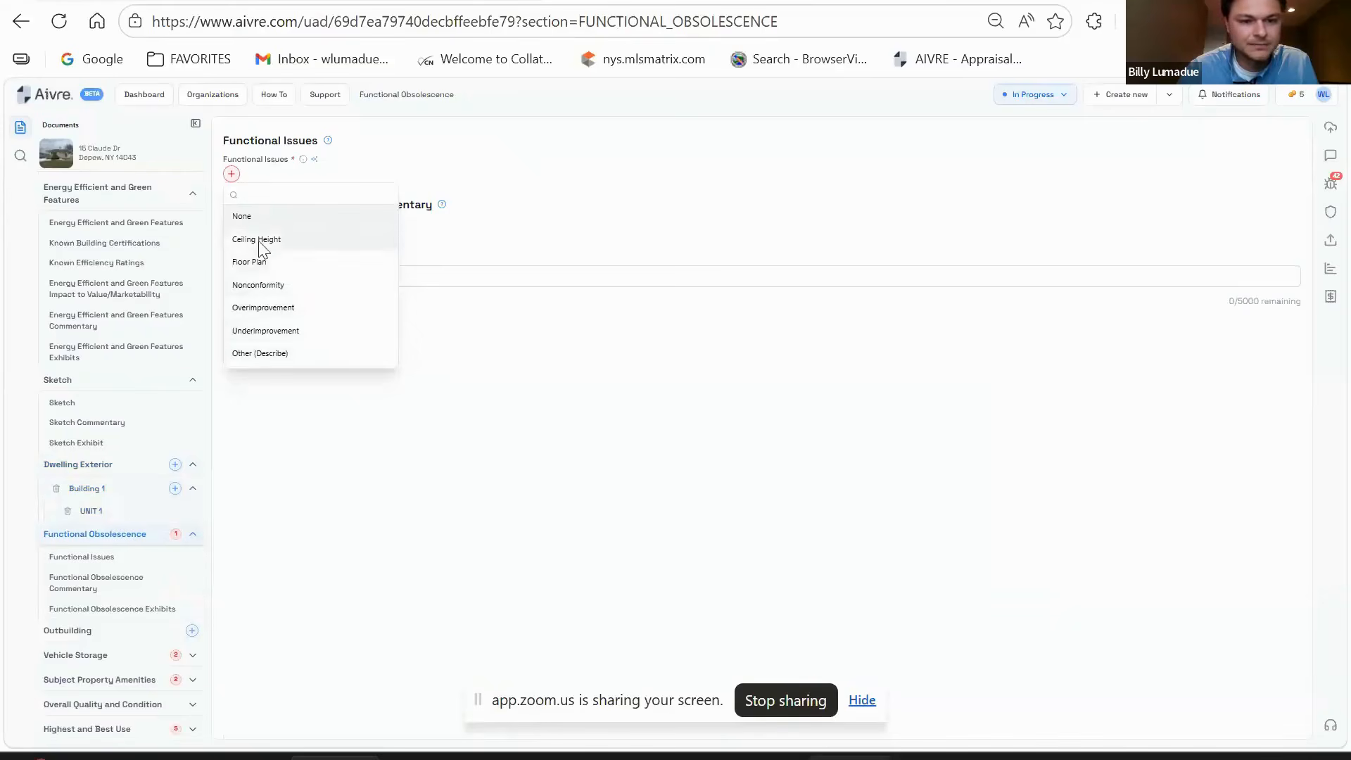
pyautogui.click(248, 217)
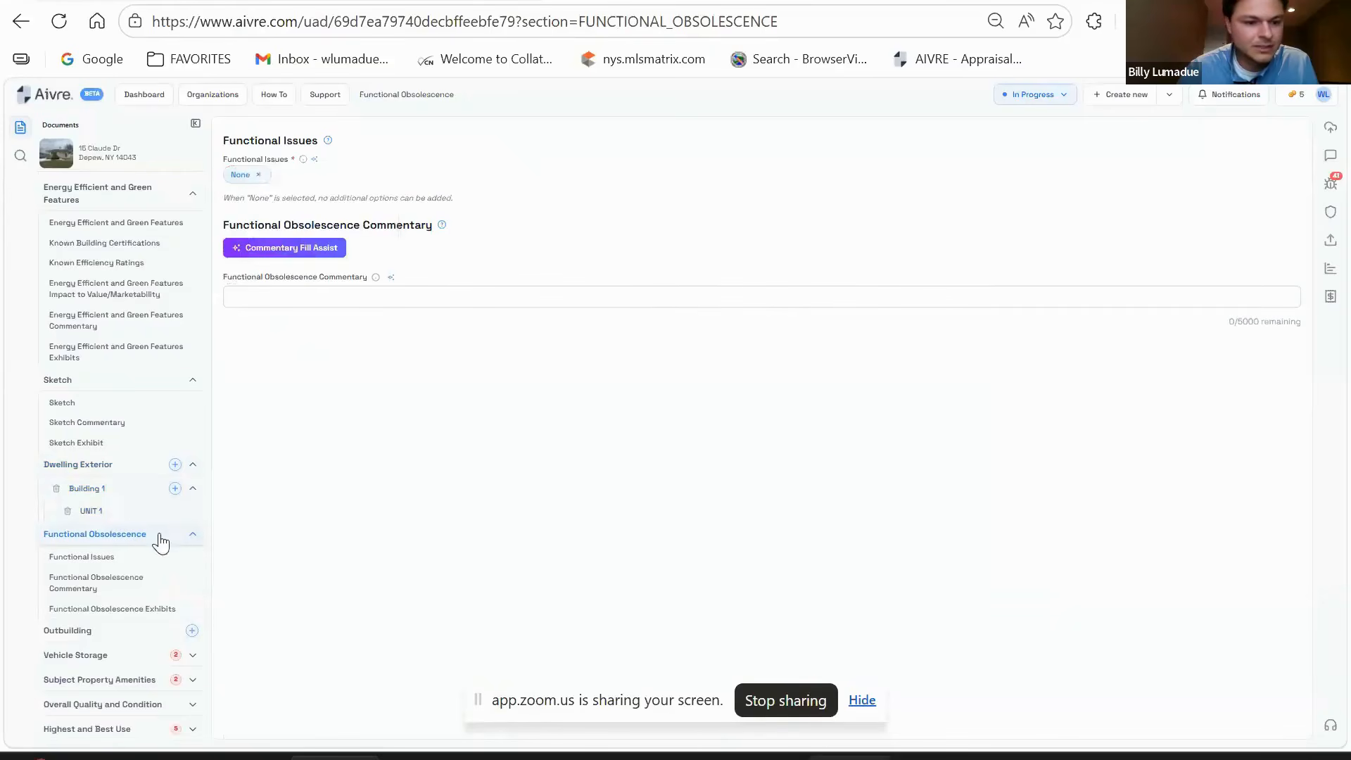
pyautogui.scroll(-2, 144, 542)
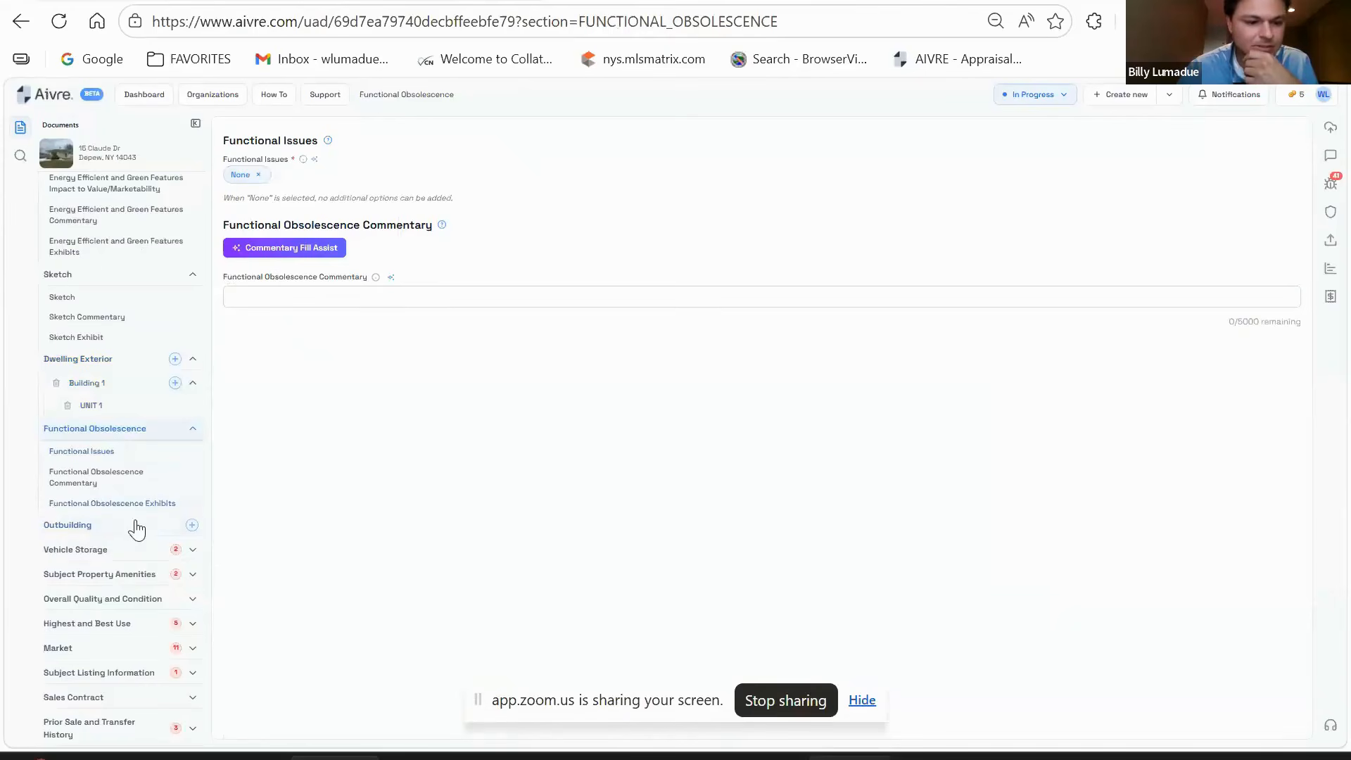
pyautogui.click(192, 527)
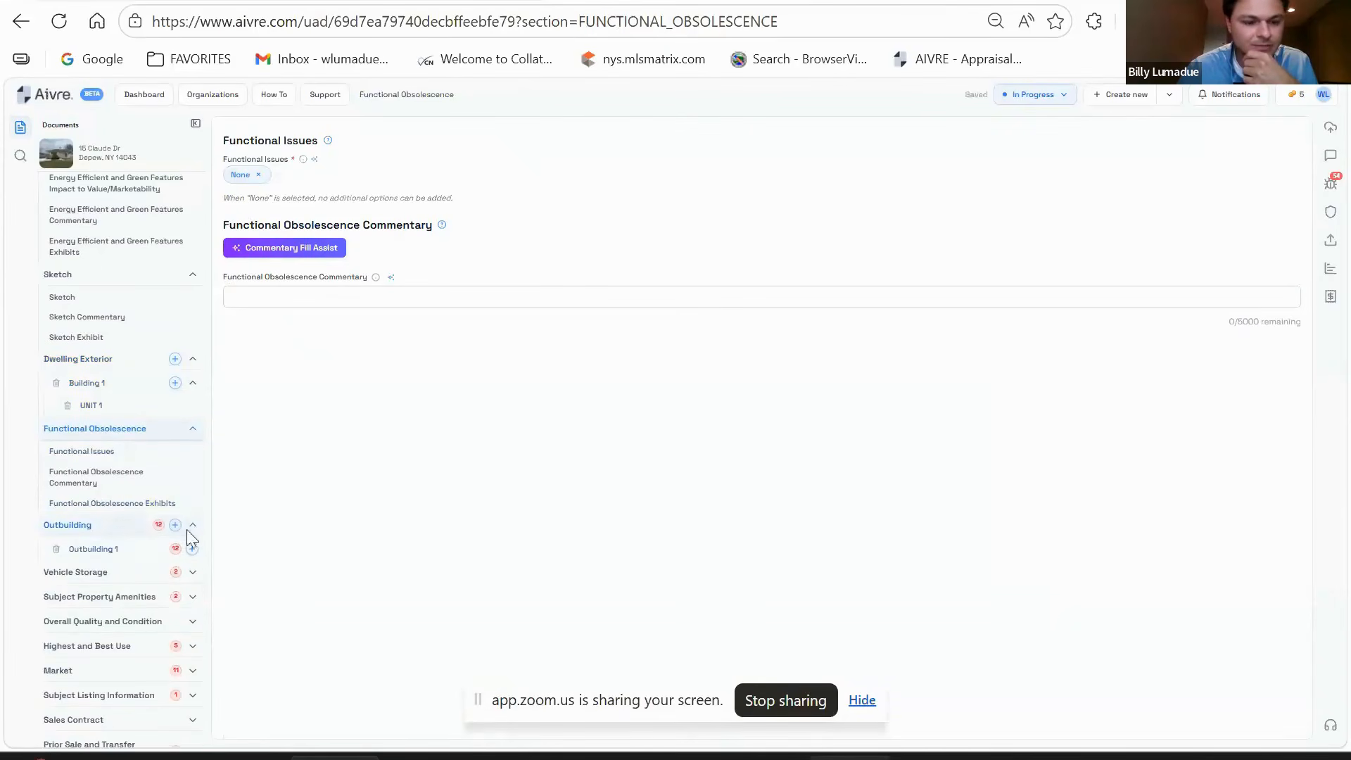
# - Delete the new Outbuilding 1 entry, confirming its removal
pyautogui.click(120, 555)
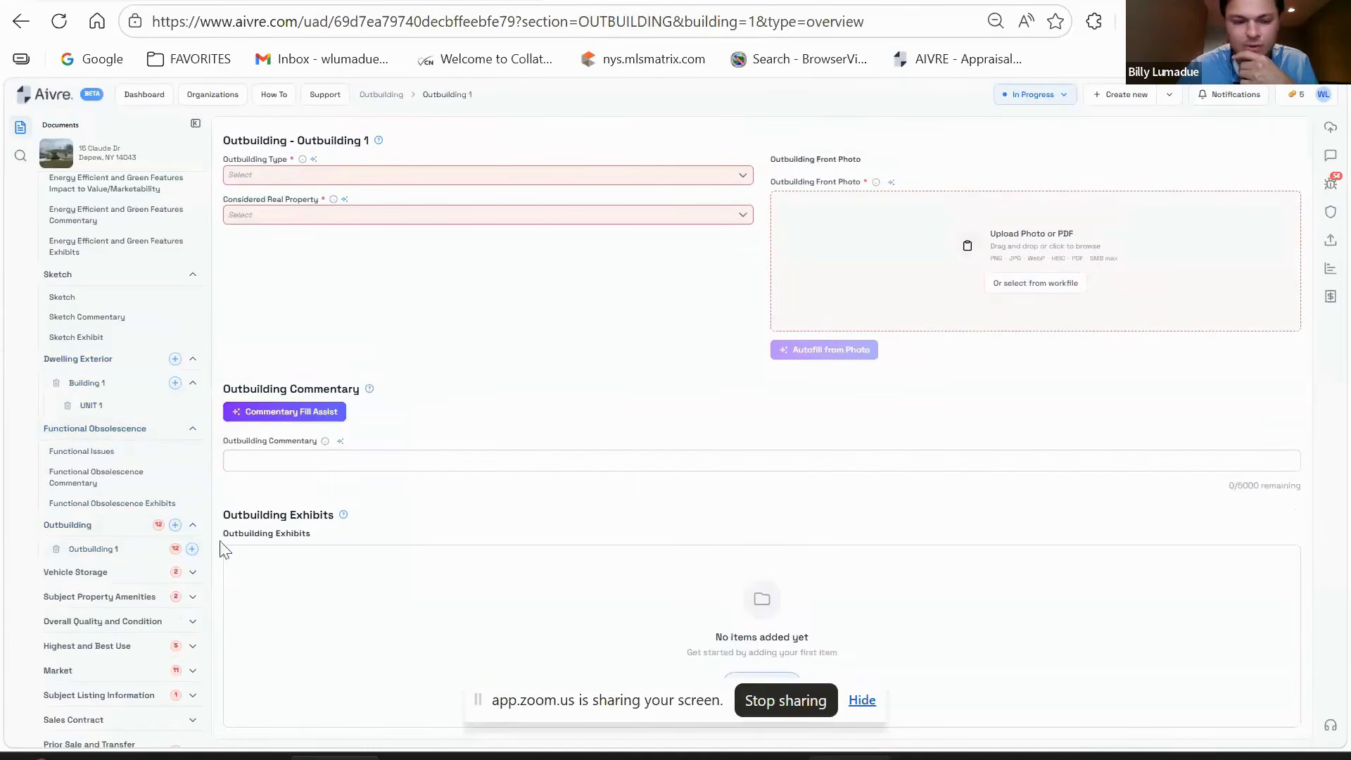
pyautogui.click(55, 550)
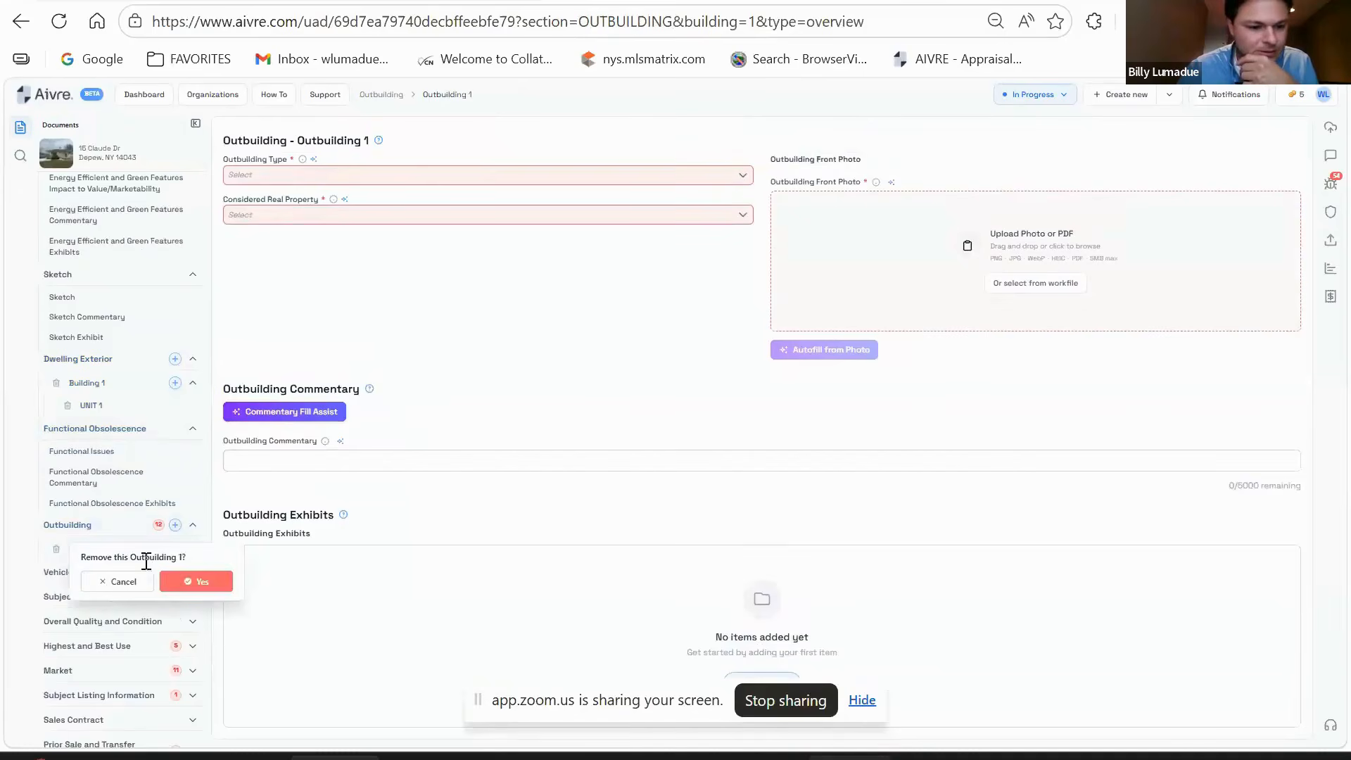
pyautogui.click(205, 586)
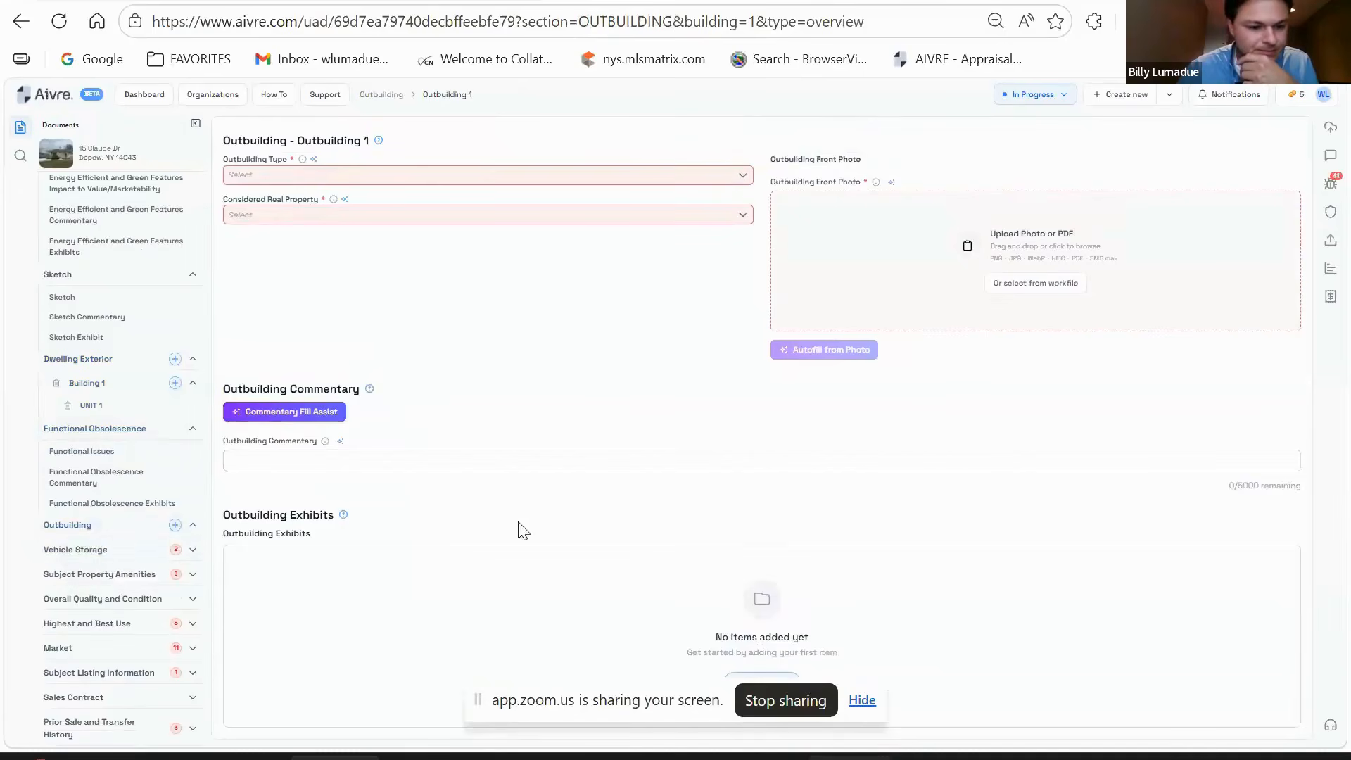
pyautogui.click(124, 556)
# - Give the detached garage 2 dedicated parking spaces and switch to the Realist report
pyautogui.scroll(-2, 555, 352)
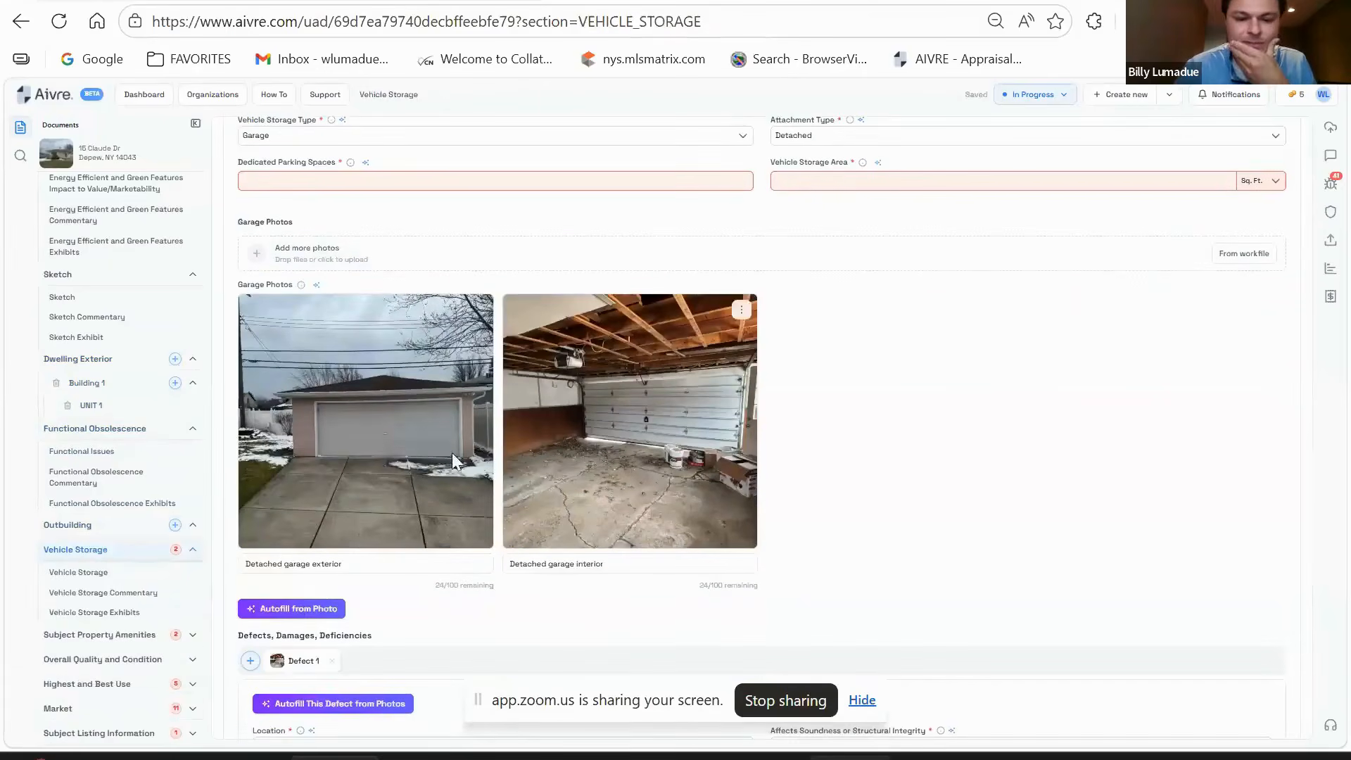
pyautogui.scroll(2, 418, 470)
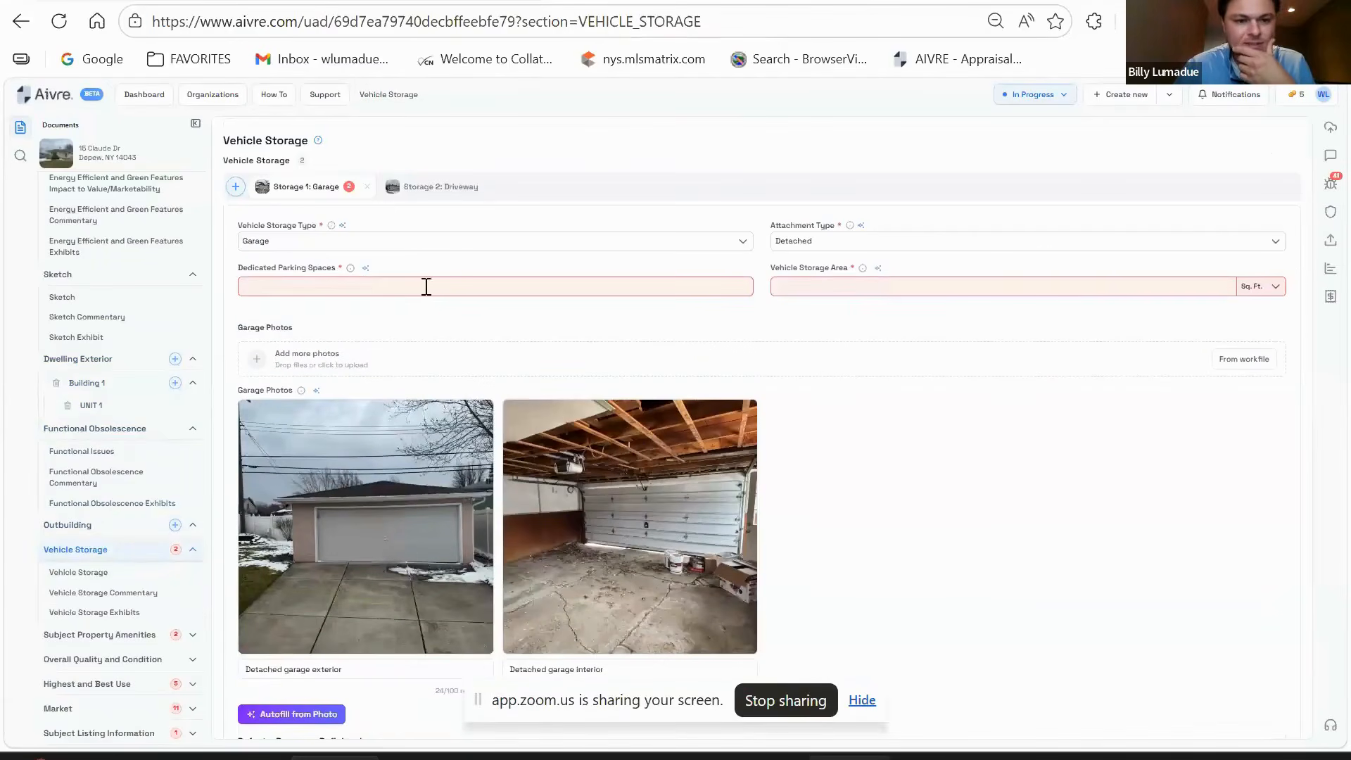
pyautogui.click(430, 286)
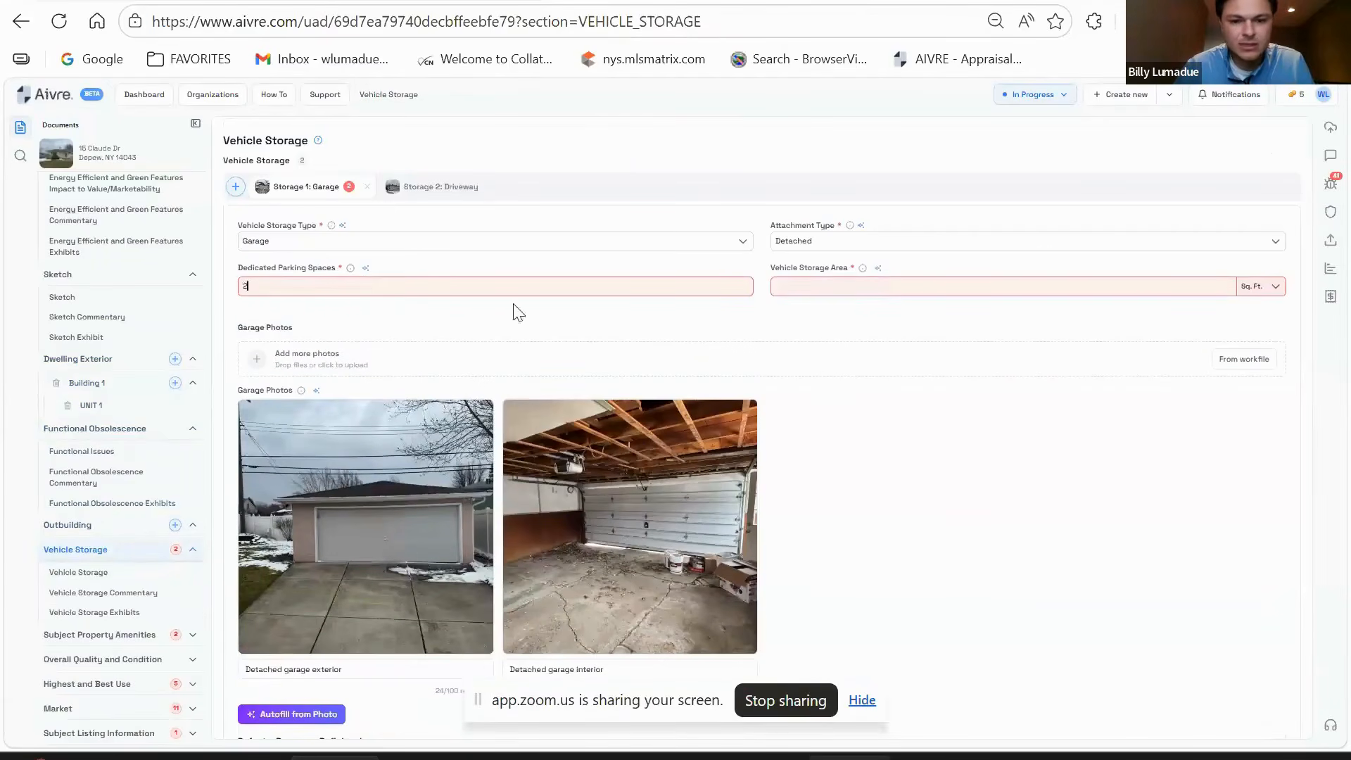
pyautogui.click(906, 287)
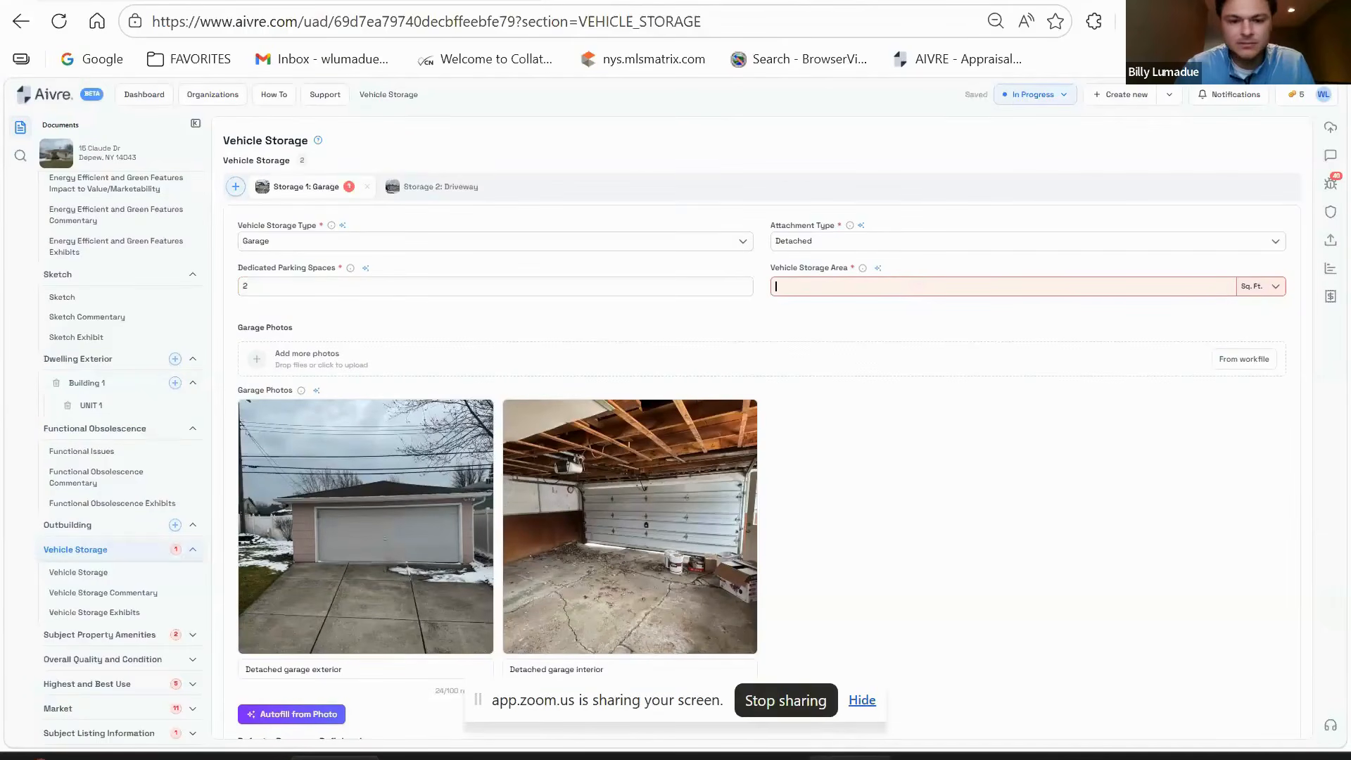
pyautogui.hotkey('alt', 'Tab')
# - Select the detached garage's 484 size in Realist's Features list, then go back to the Aivre storage form
pyautogui.scroll(-10, 703, 501)
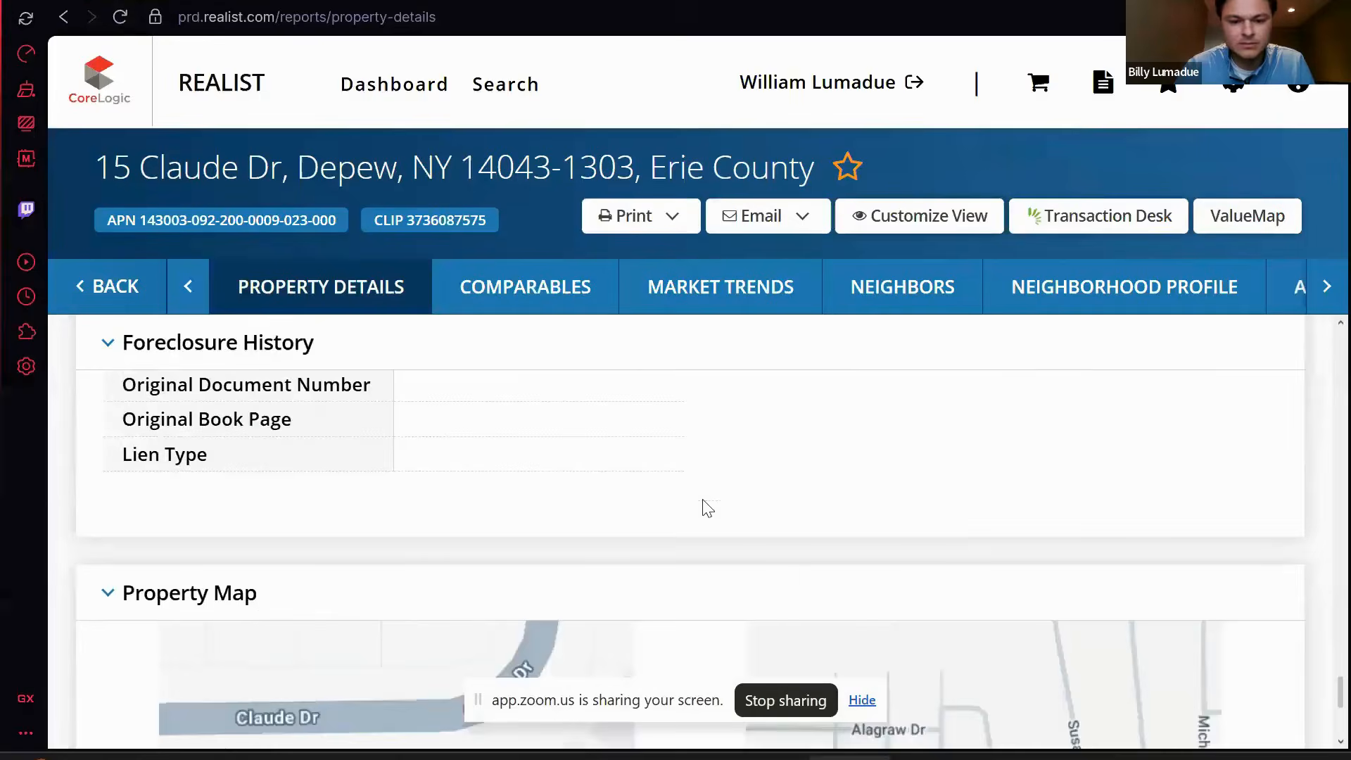
pyautogui.scroll(-5, 702, 503)
pyautogui.scroll(7, 702, 504)
pyautogui.scroll(10, 641, 538)
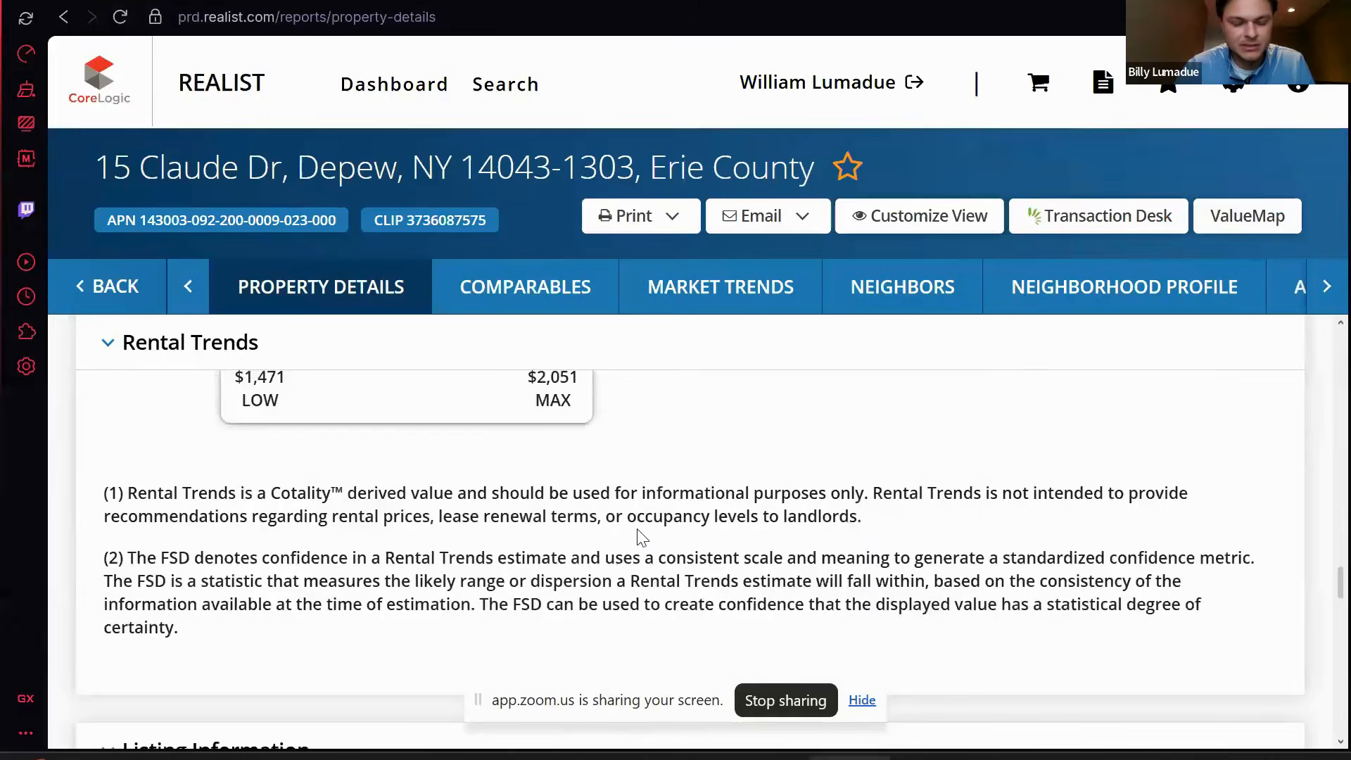
pyautogui.scroll(10, 636, 527)
pyautogui.doubleClick(726, 524)
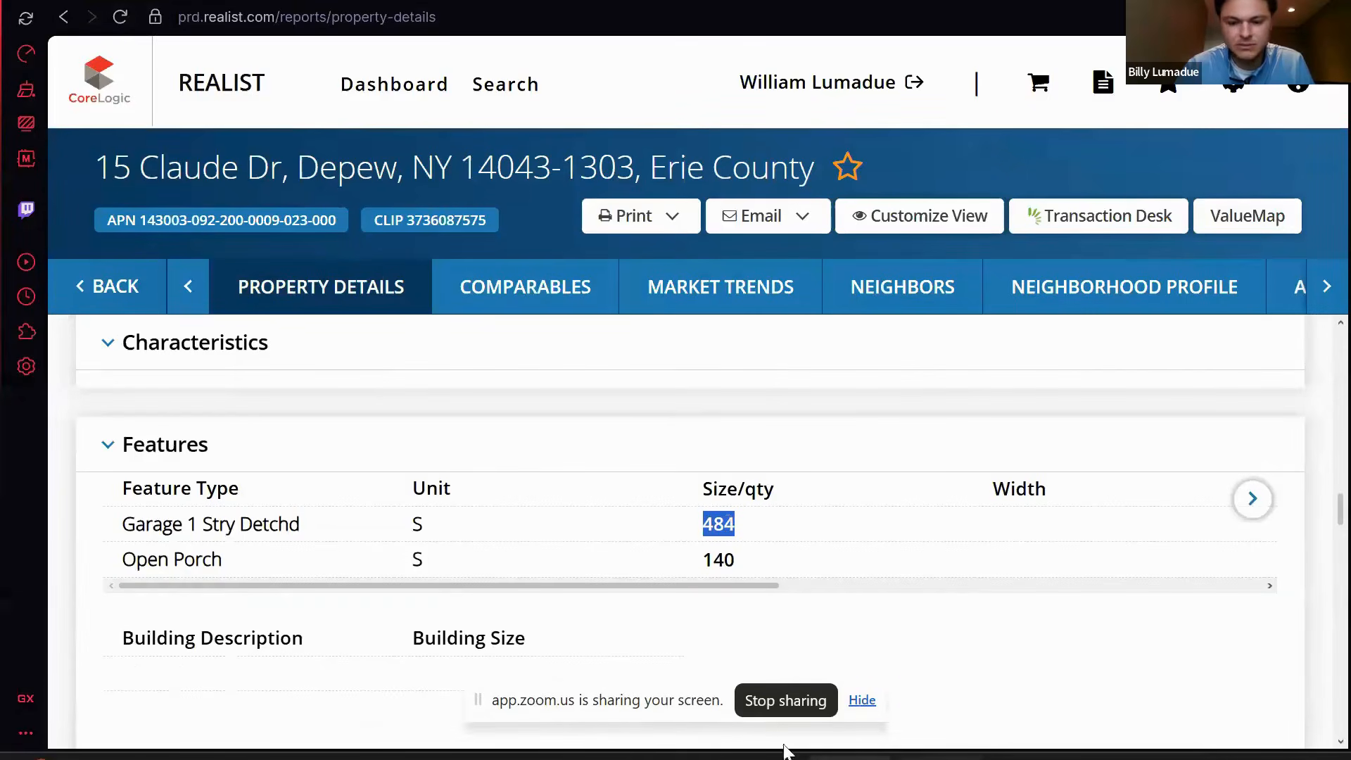
pyautogui.moveTo(784, 757)
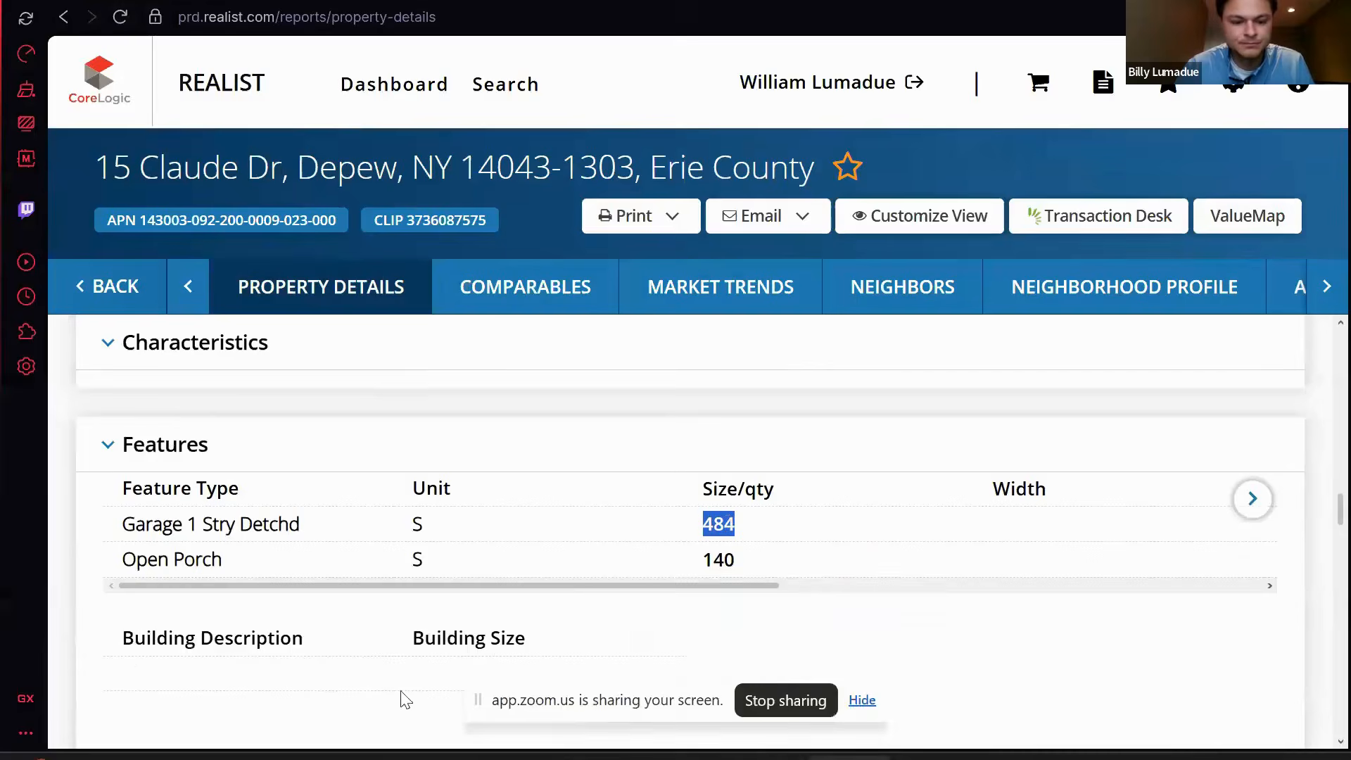
pyautogui.click(335, 757)
# - Enter 484 sq ft as the garage's vehicle storage area
pyautogui.write('484')
pyautogui.scroll(-2, 576, 299)
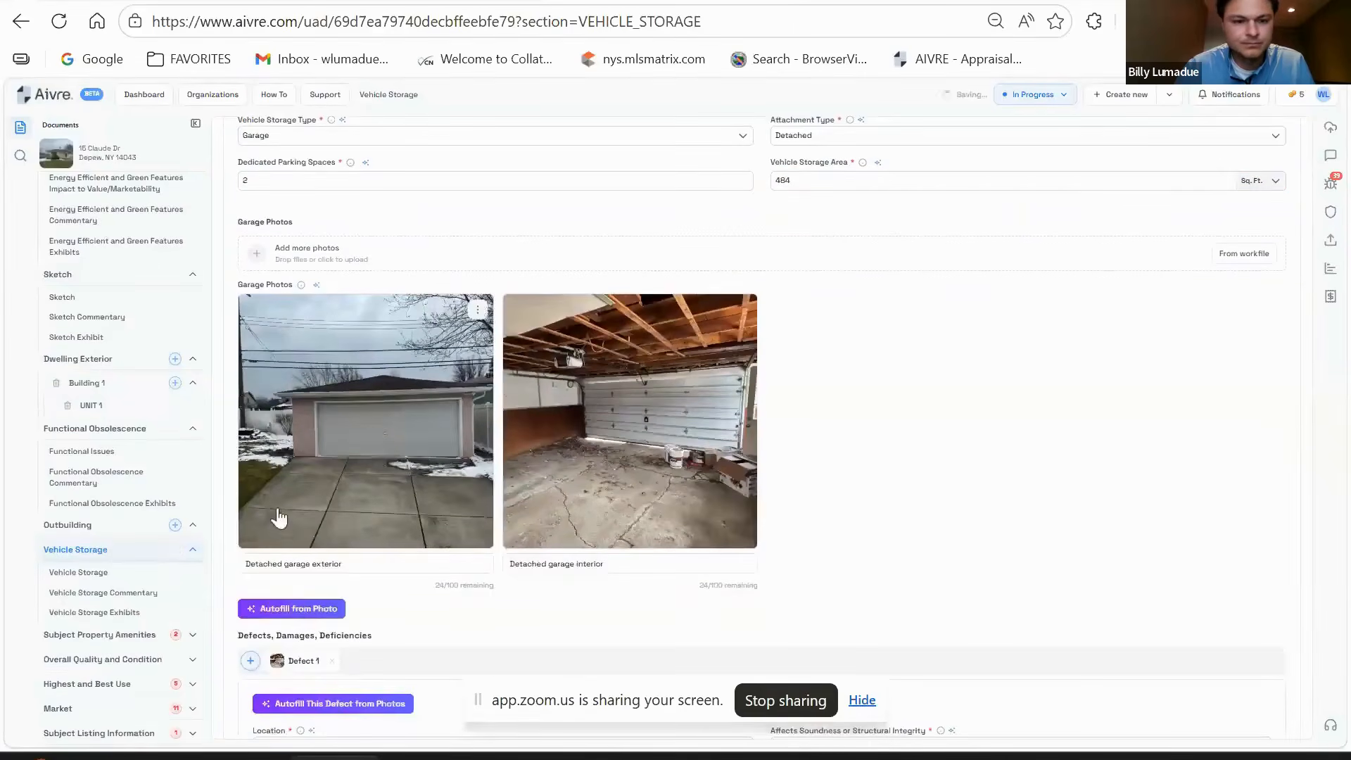
pyautogui.scroll(-3, 590, 470)
pyautogui.scroll(3, 665, 334)
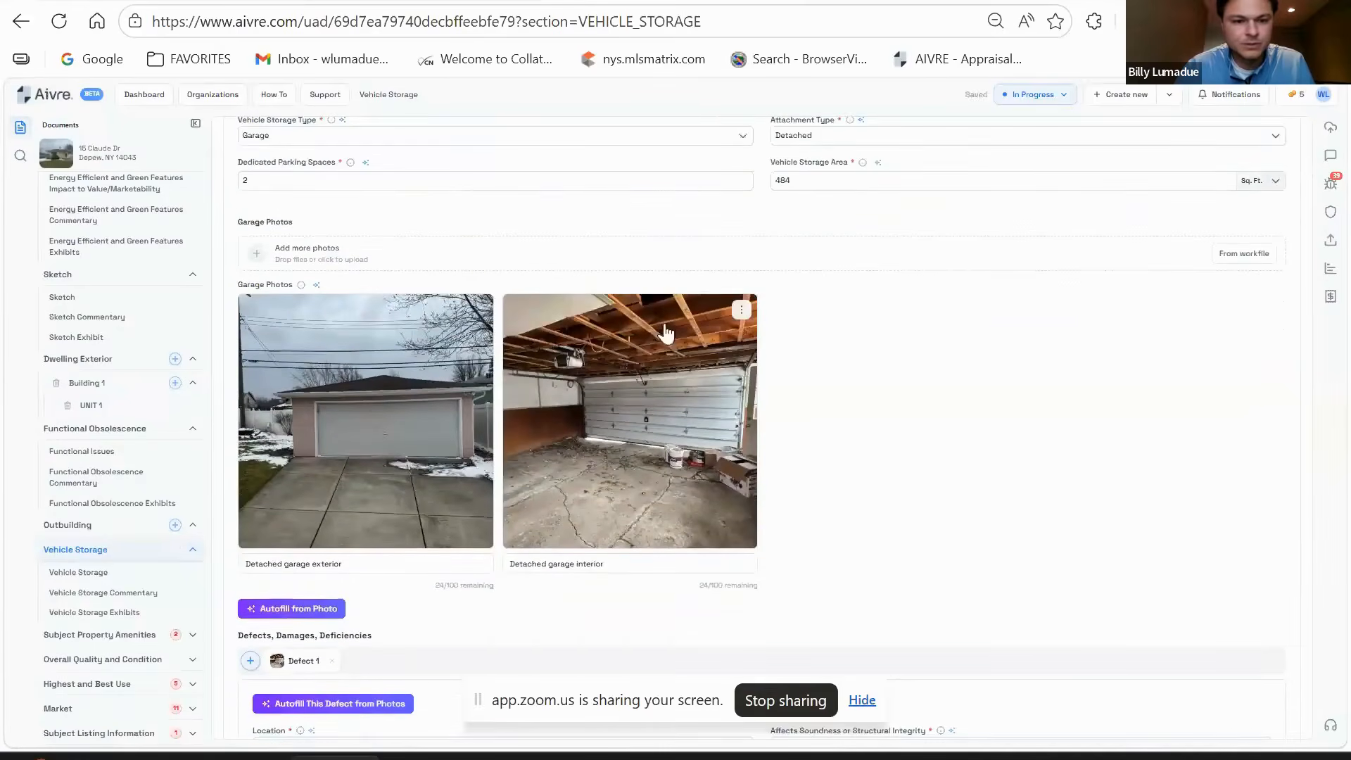
pyautogui.scroll(2, 619, 316)
# - Set the concrete driveway (Storage 2) to 8 dedicated parking spaces
pyautogui.click(417, 190)
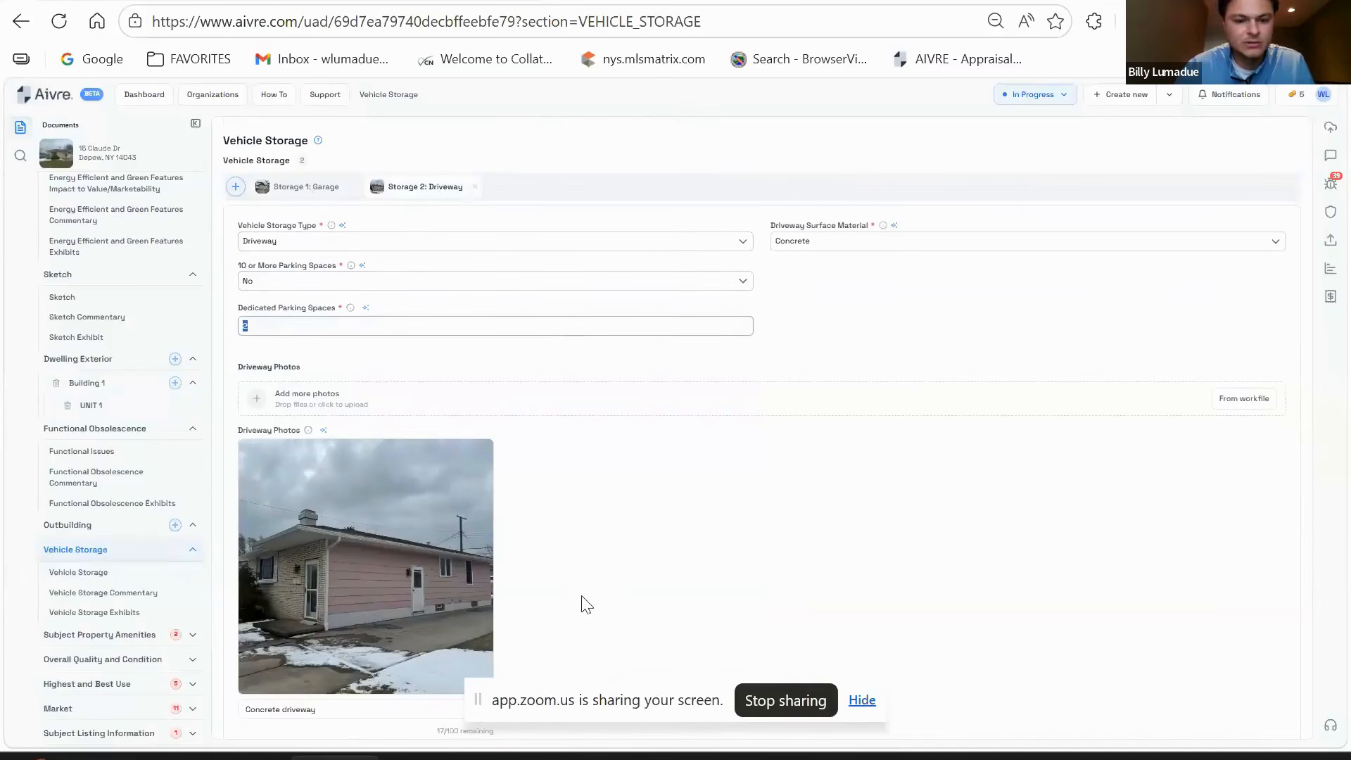
pyautogui.write('8')
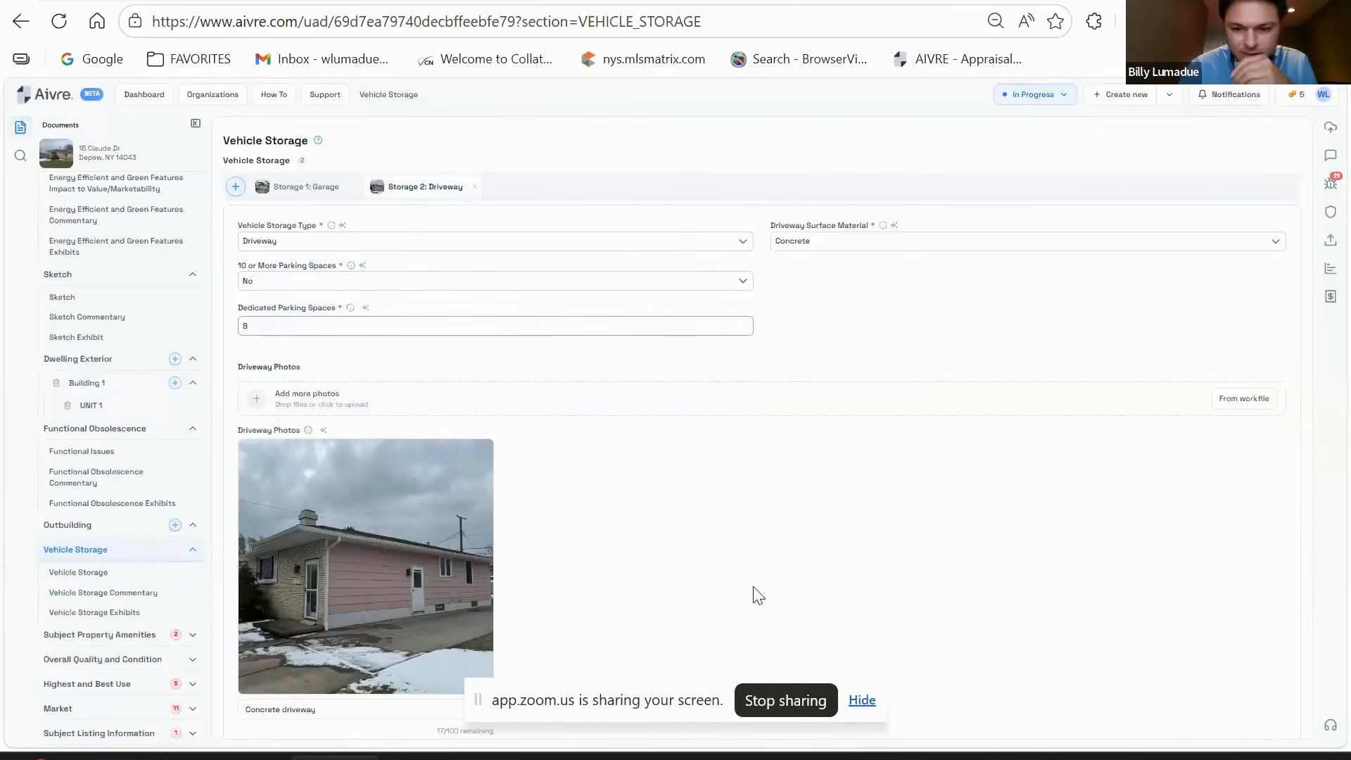
pyautogui.click(876, 323)
pyautogui.scroll(-1, 687, 413)
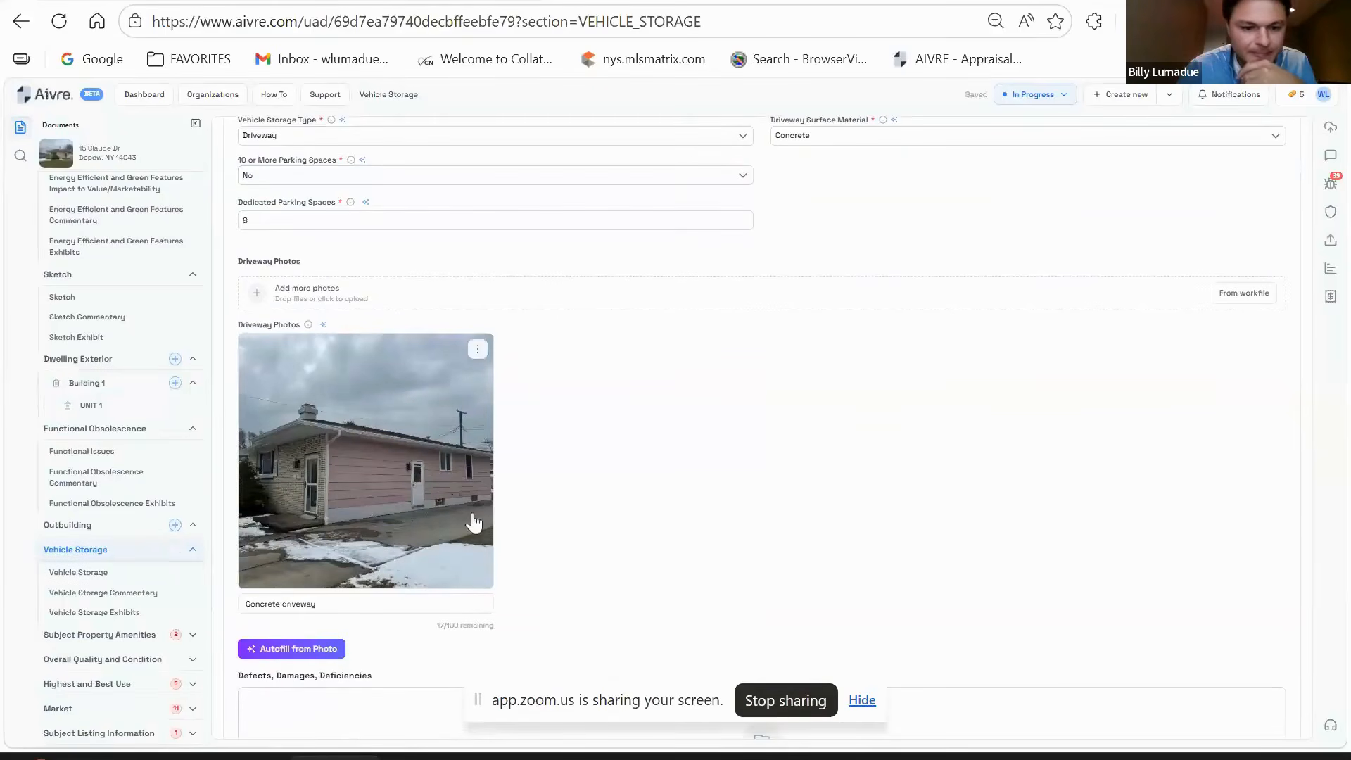
pyautogui.scroll(-6, 449, 492)
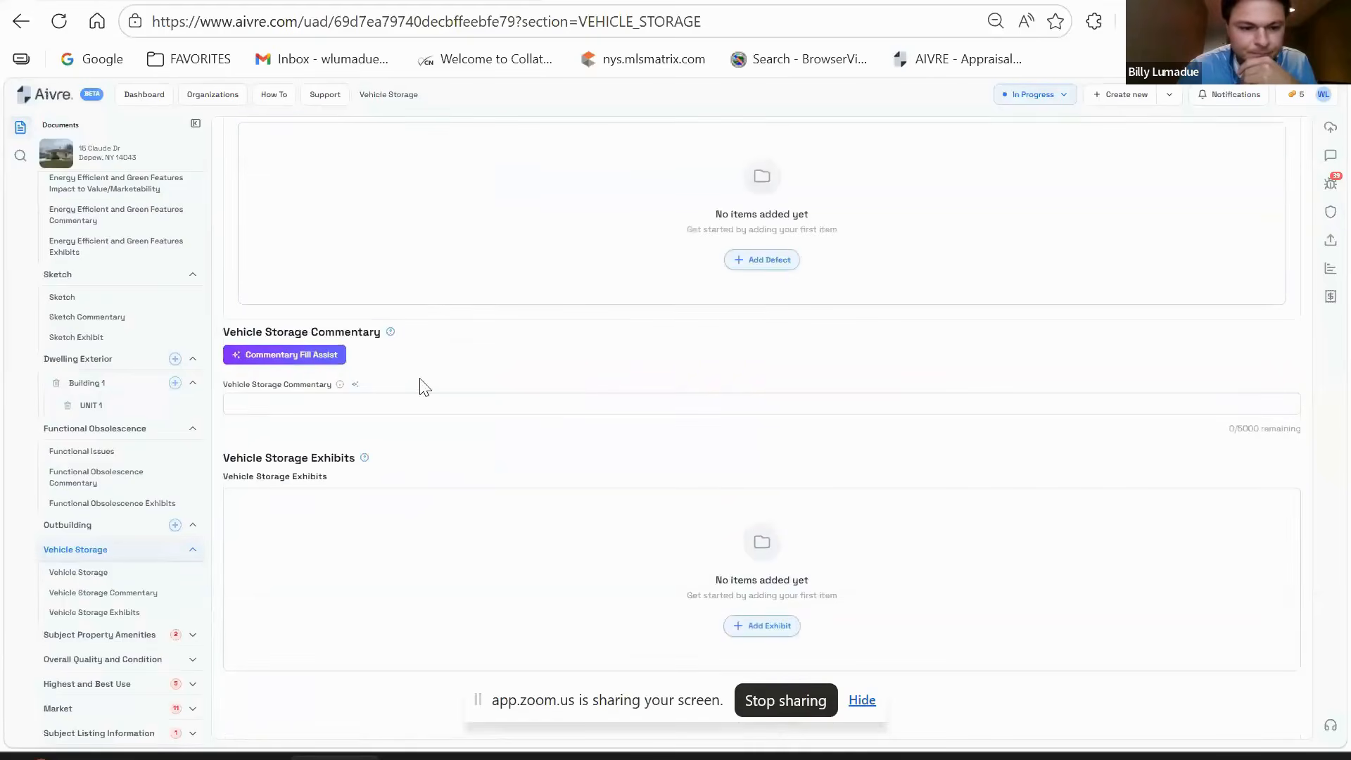
# - In Subject Property Amenities, keep Yes for property amenities existing
pyautogui.scroll(-1, 112, 612)
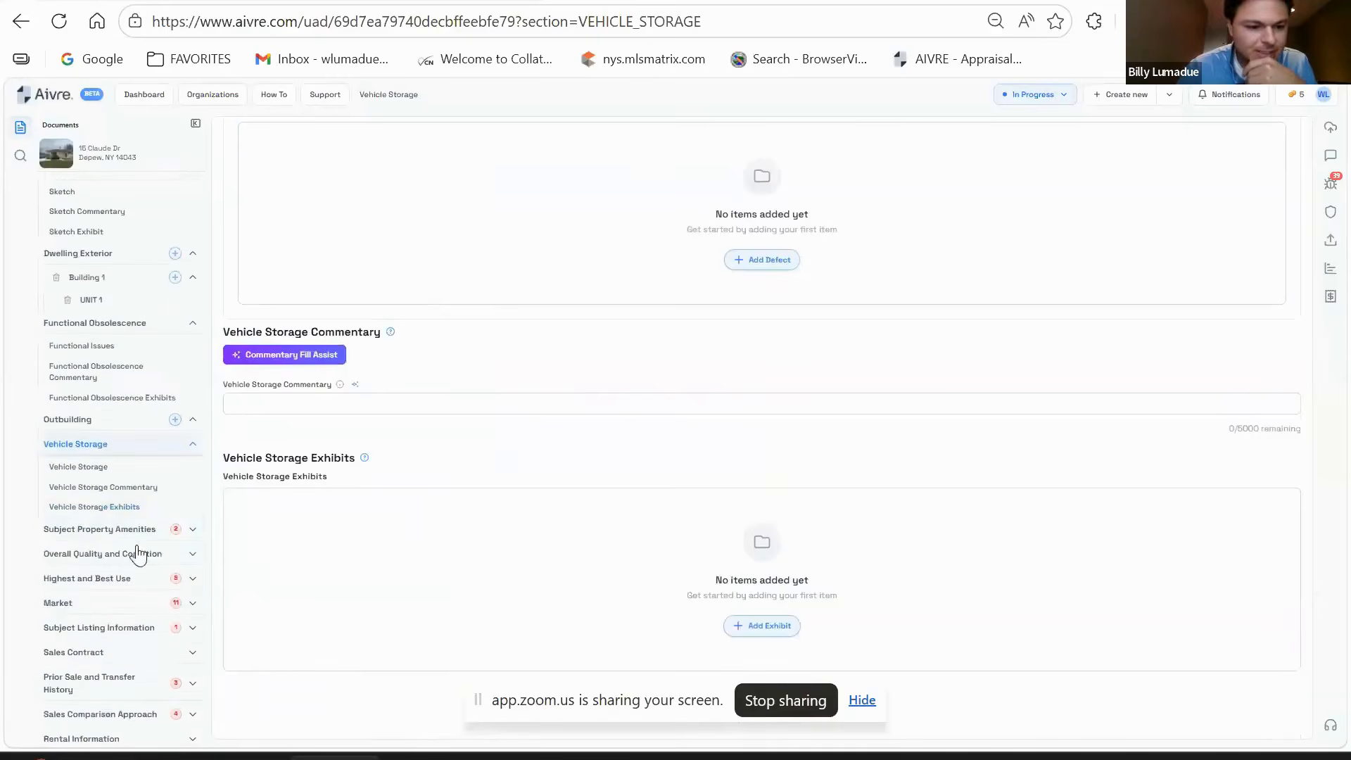
pyautogui.click(124, 530)
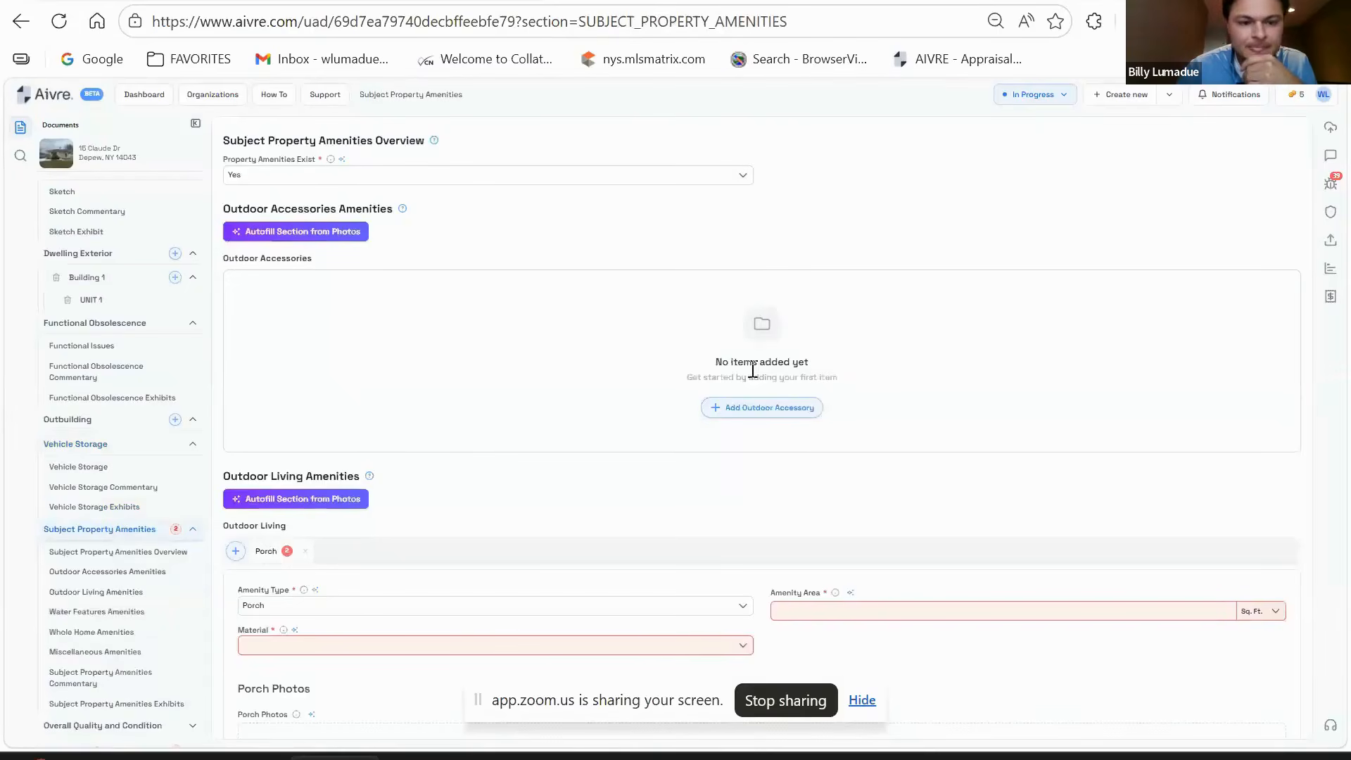
pyautogui.click(462, 178)
pyautogui.click(944, 184)
# - Record the porch as 140 sq ft, taken from Realist, with Concrete as its material
pyautogui.scroll(-1, 538, 290)
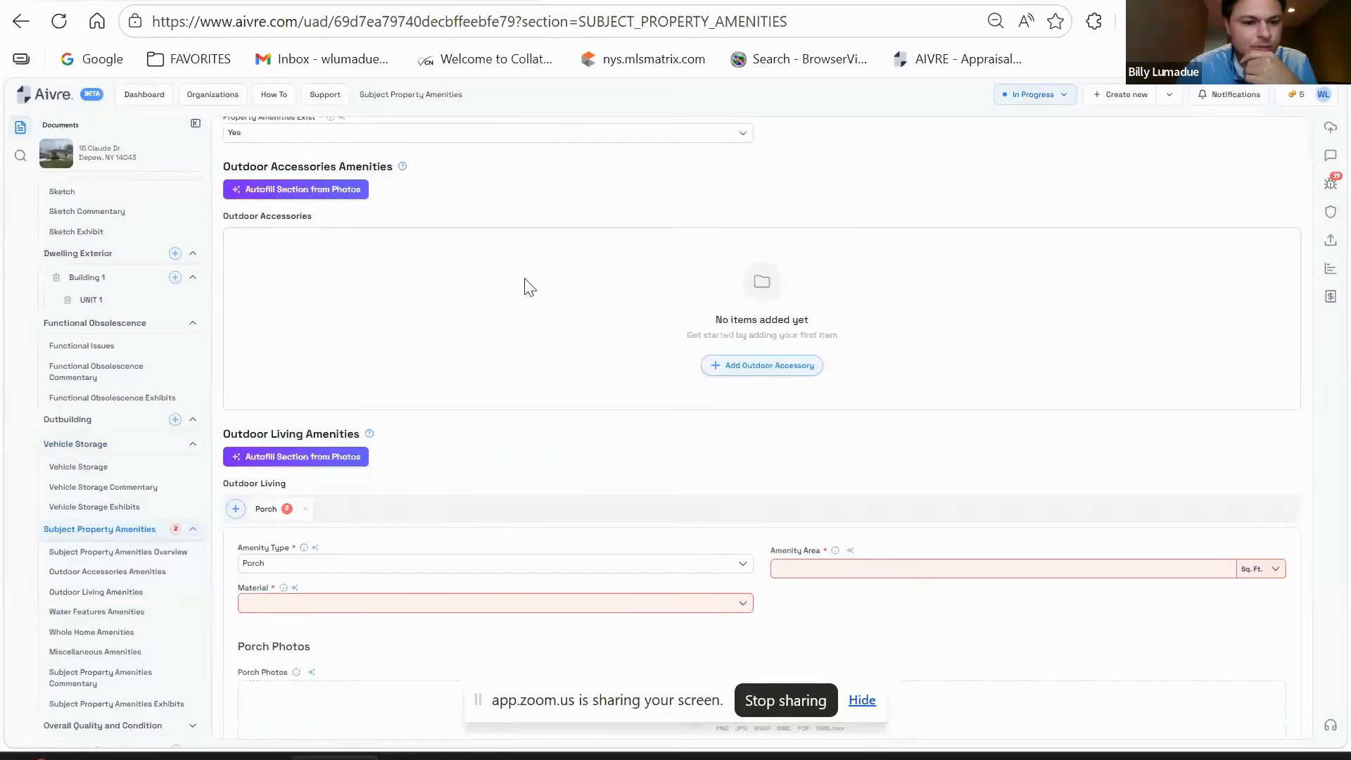
pyautogui.scroll(-1, 531, 287)
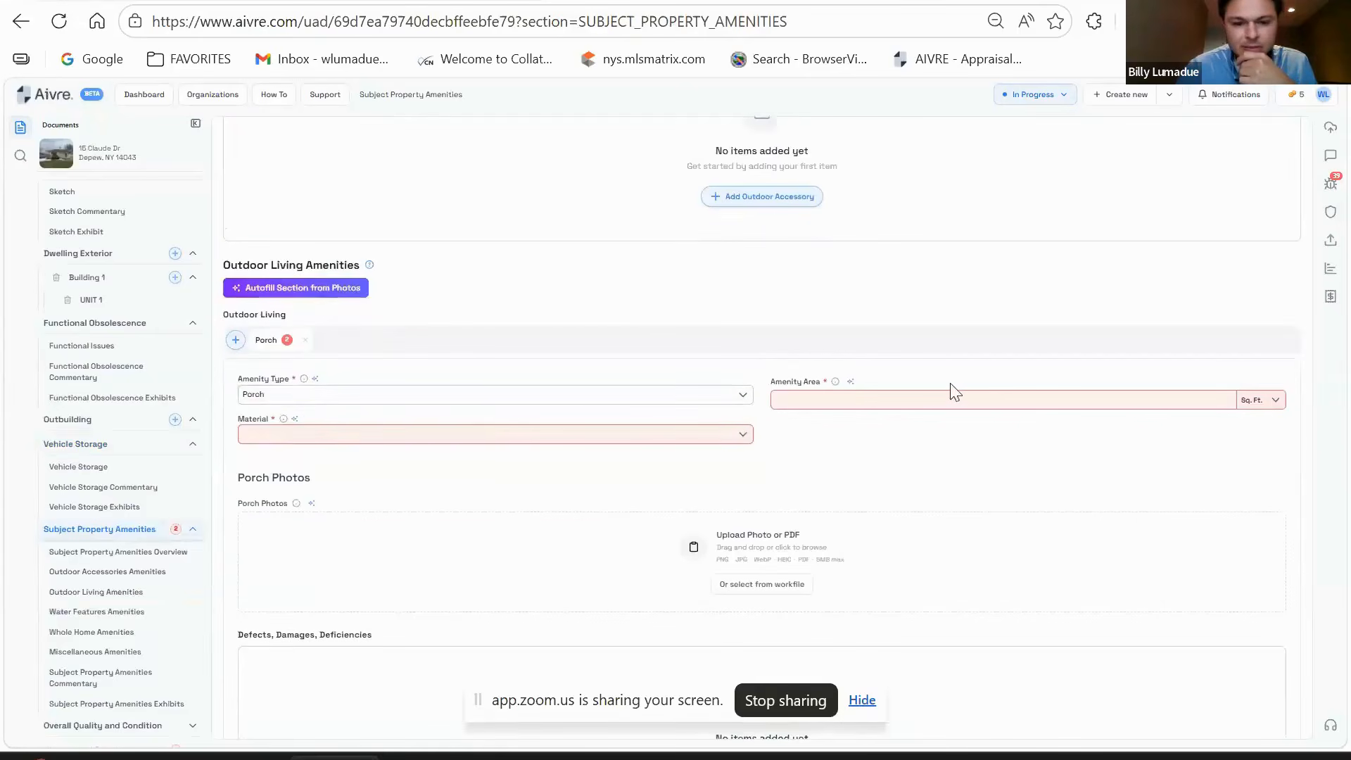
pyautogui.scroll(-4, 454, 459)
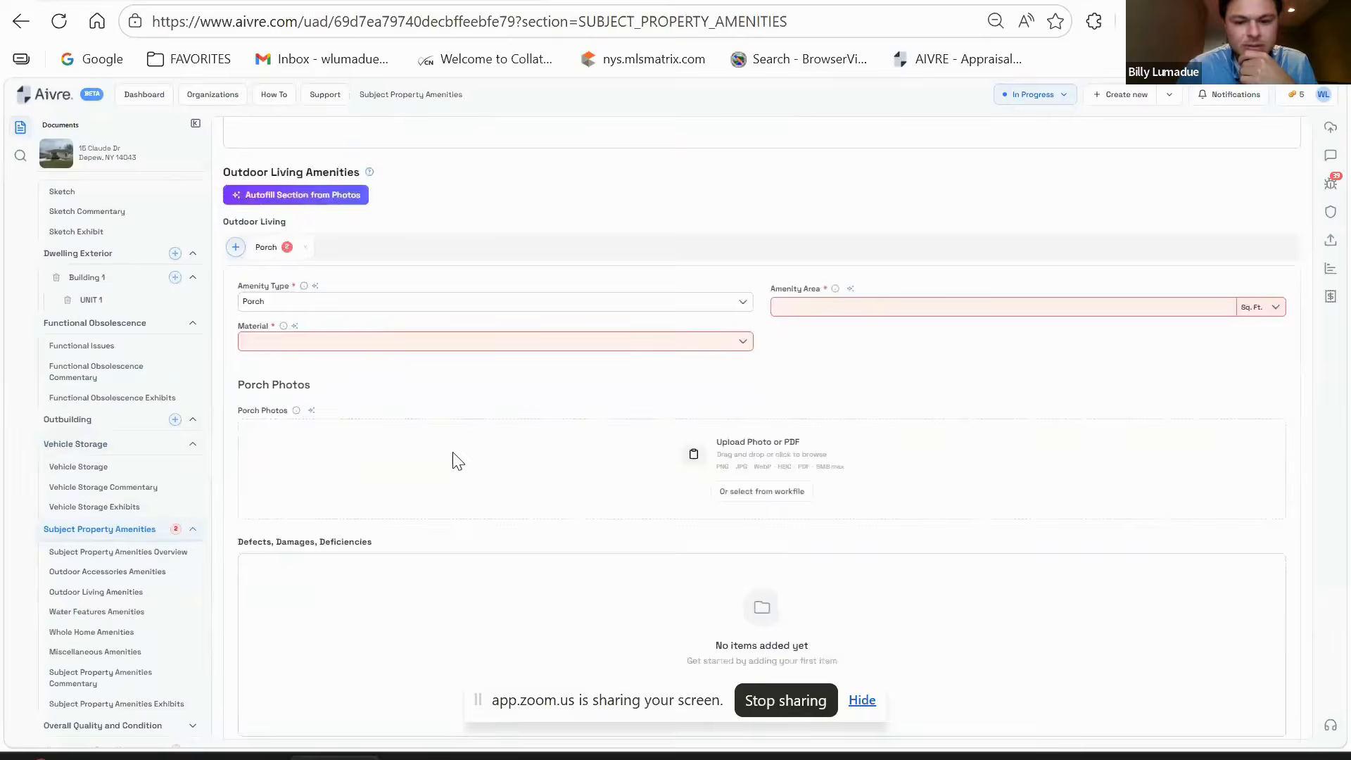
pyautogui.scroll(7, 458, 462)
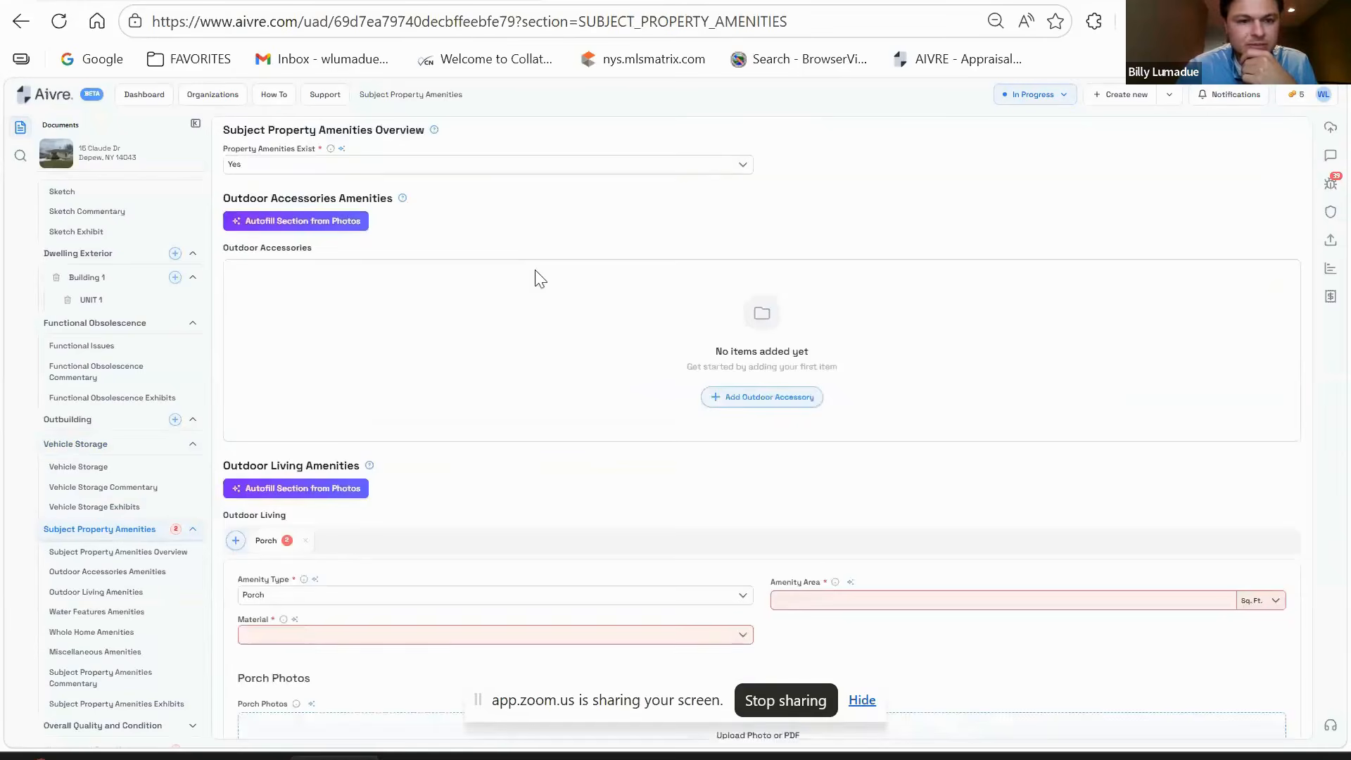
pyautogui.moveTo(806, 757)
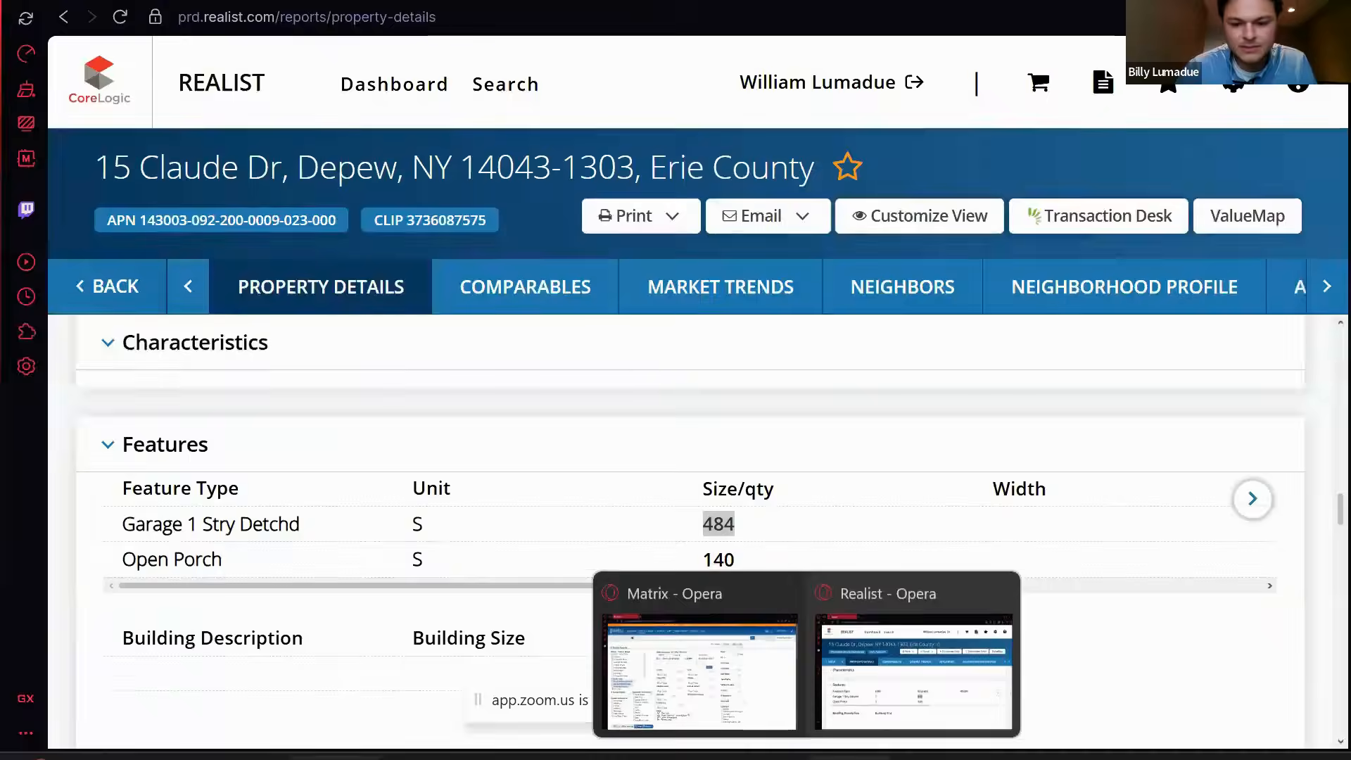
pyautogui.click(913, 672)
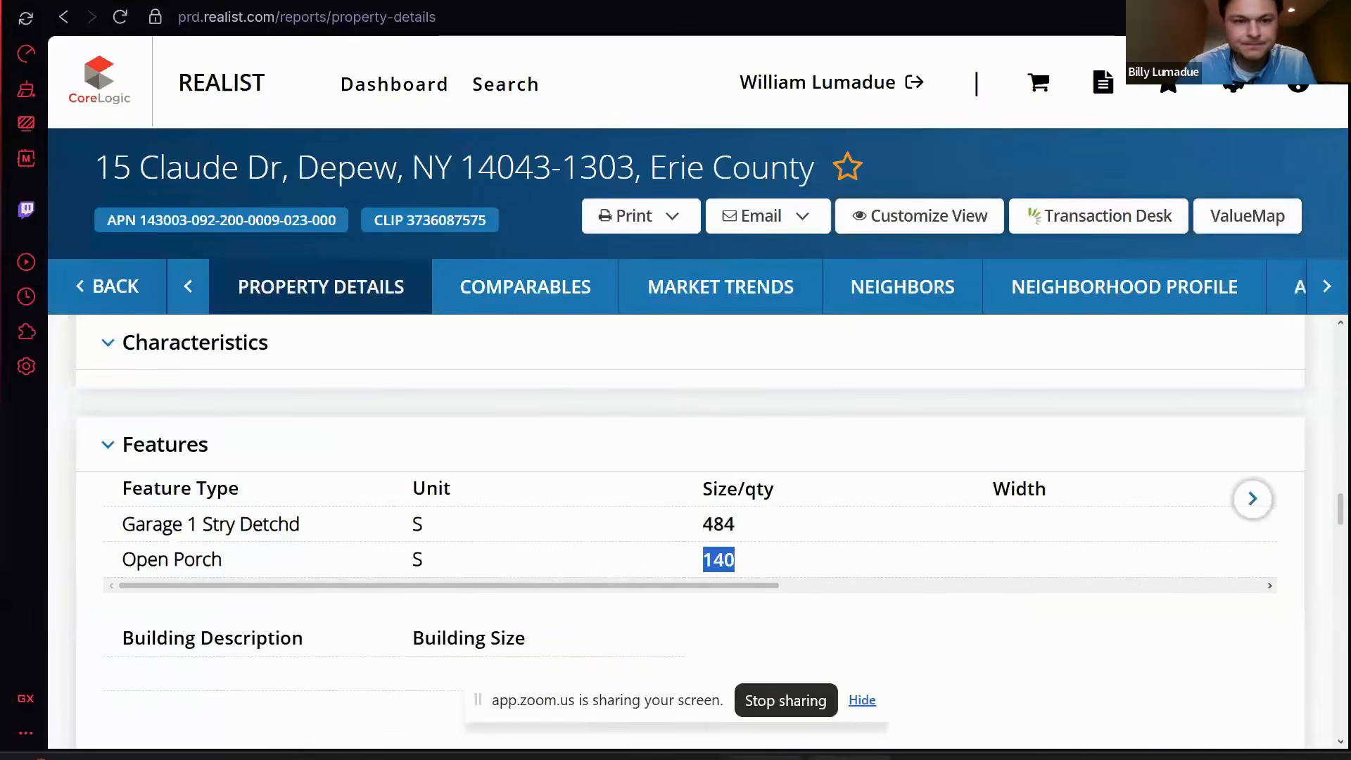
pyautogui.click(428, 757)
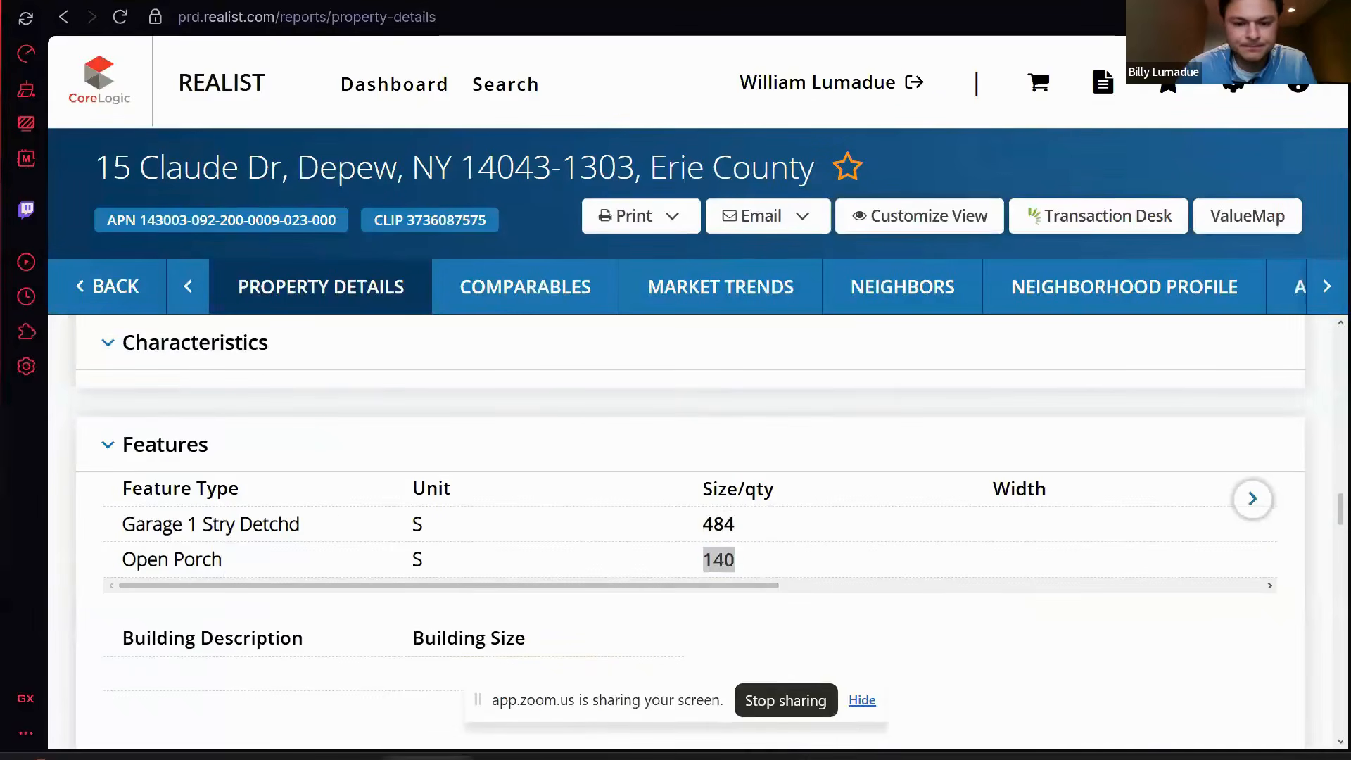
pyautogui.moveTo(381, 757)
pyautogui.click(267, 661)
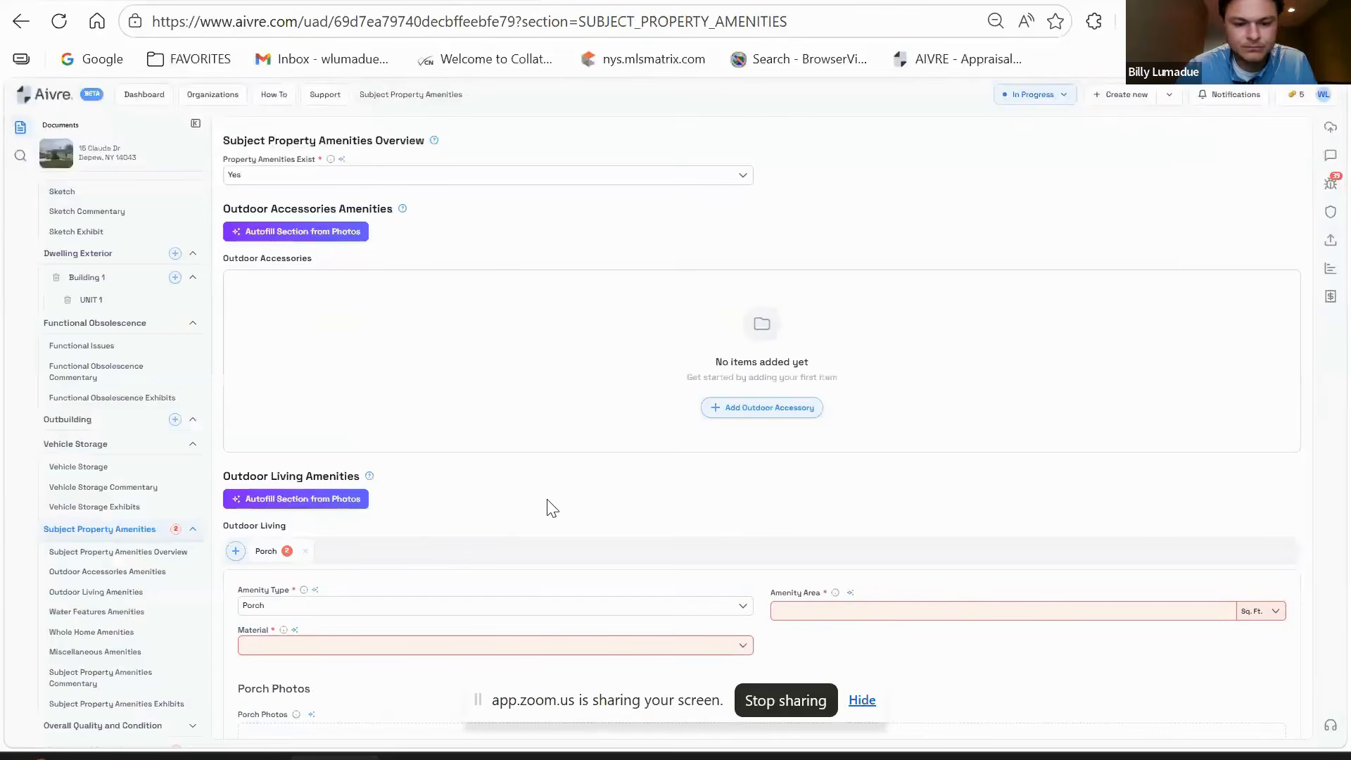
pyautogui.write('140')
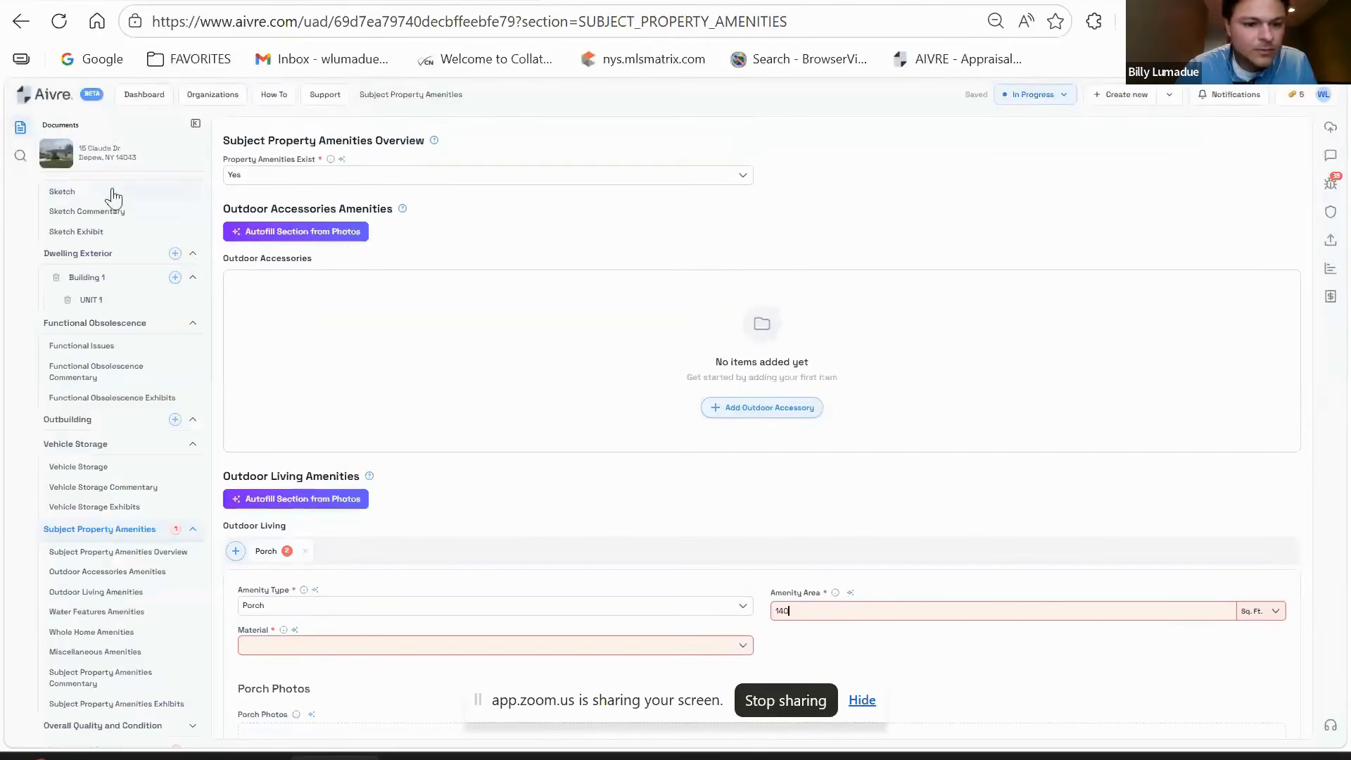
pyautogui.scroll(-3, 500, 521)
pyautogui.click(432, 437)
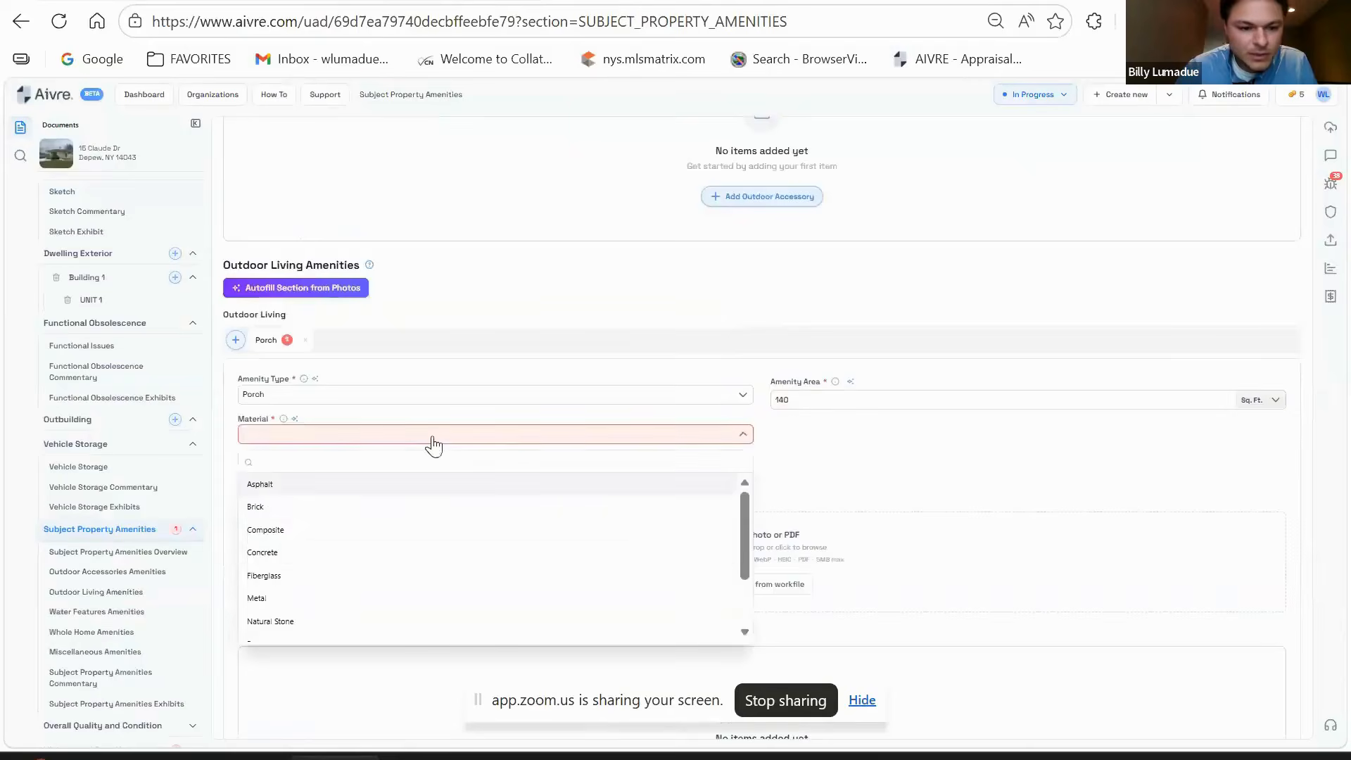
pyautogui.click(315, 556)
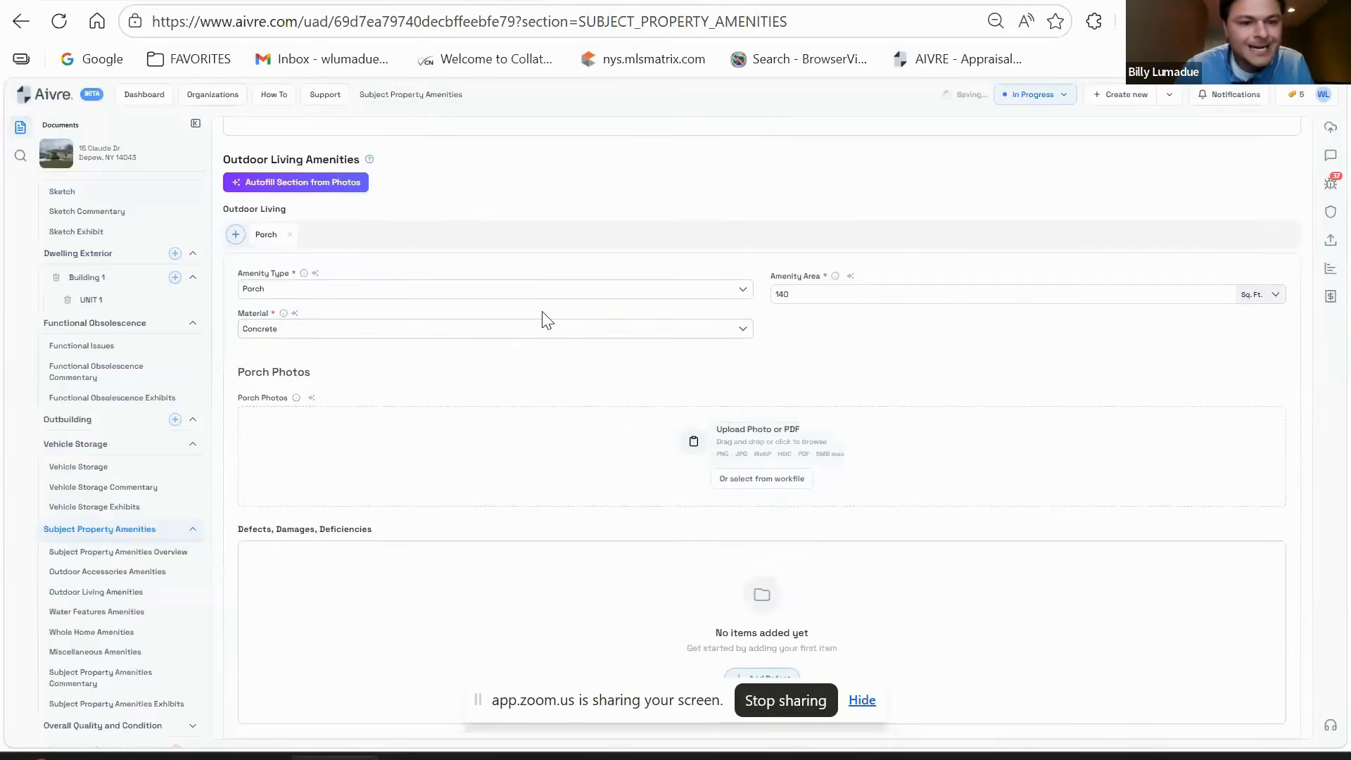
# - Move through the amenities sections to Overall Quality and Condition
pyautogui.scroll(-12, 548, 330)
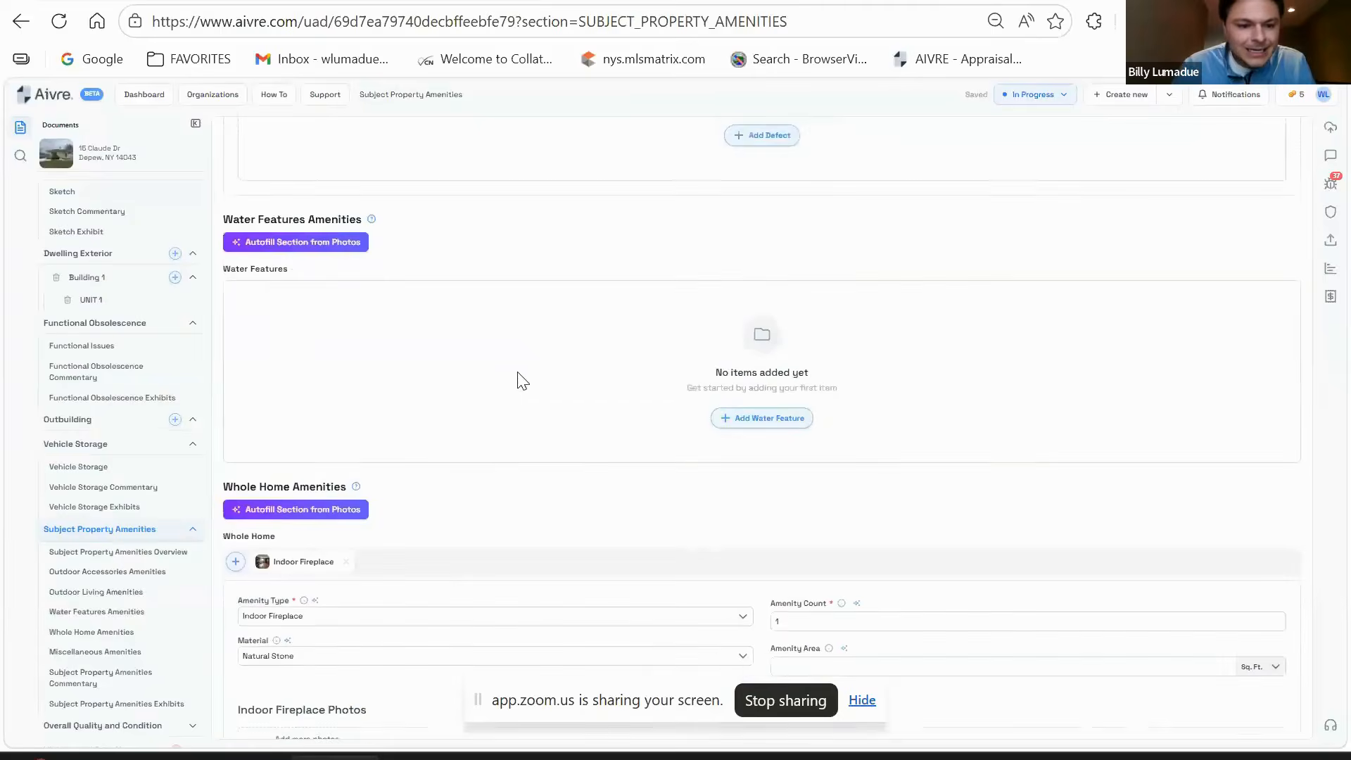
pyautogui.scroll(-6, 531, 370)
pyautogui.scroll(2, 485, 440)
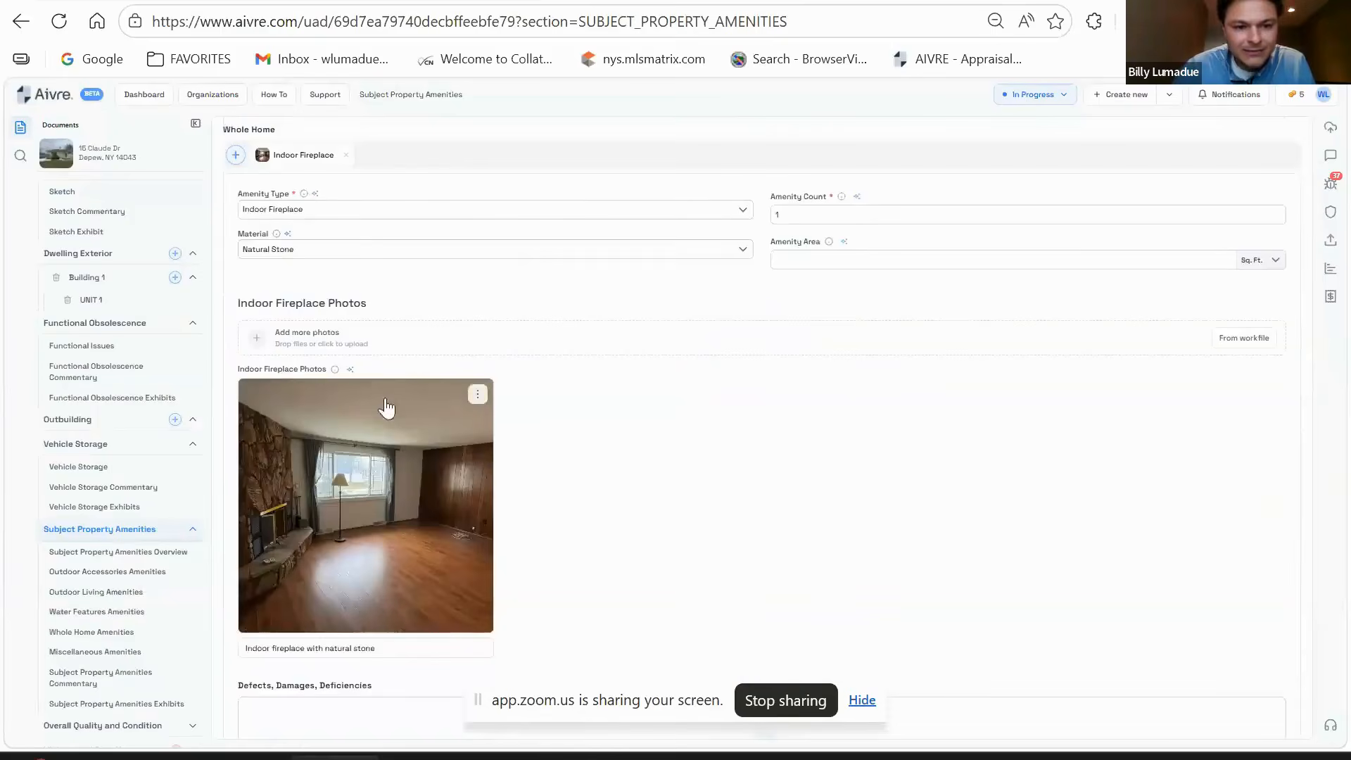
pyautogui.scroll(-2, 316, 446)
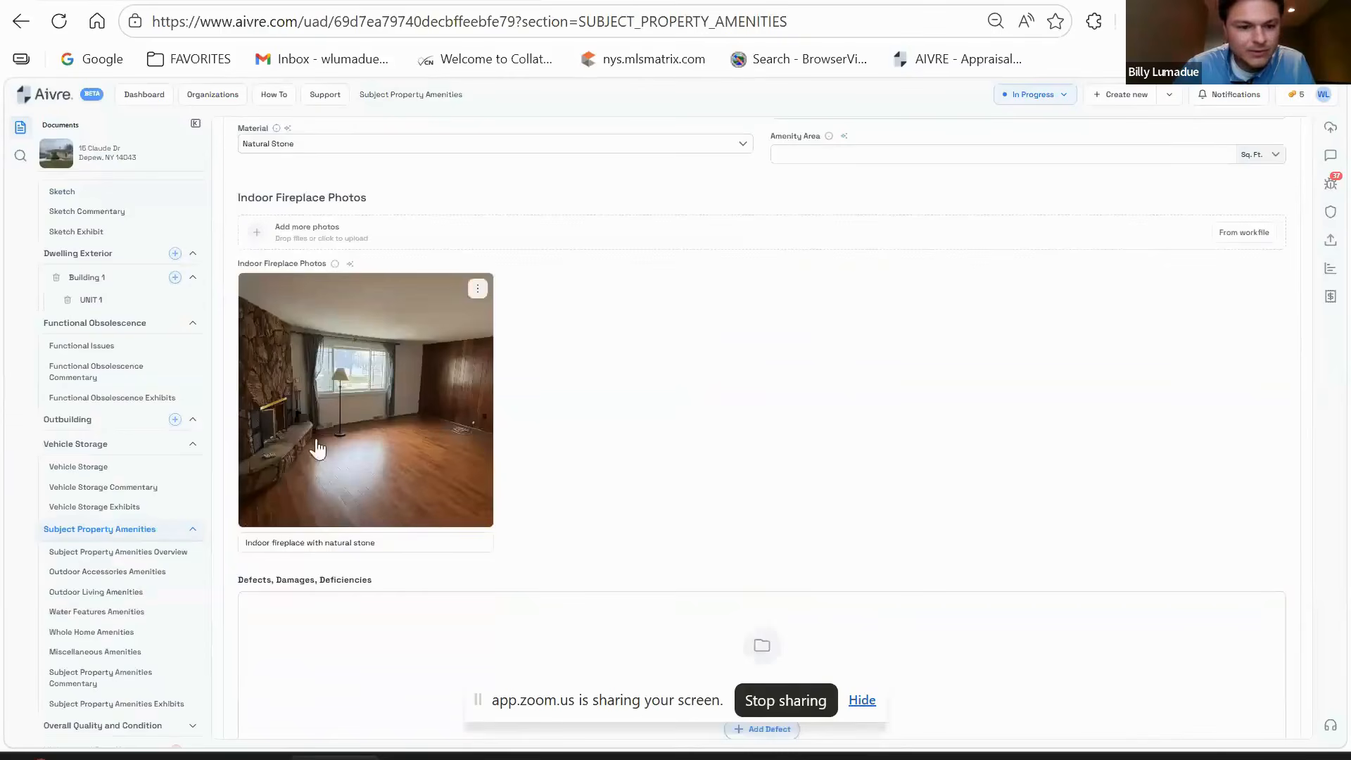
pyautogui.scroll(-10, 363, 420)
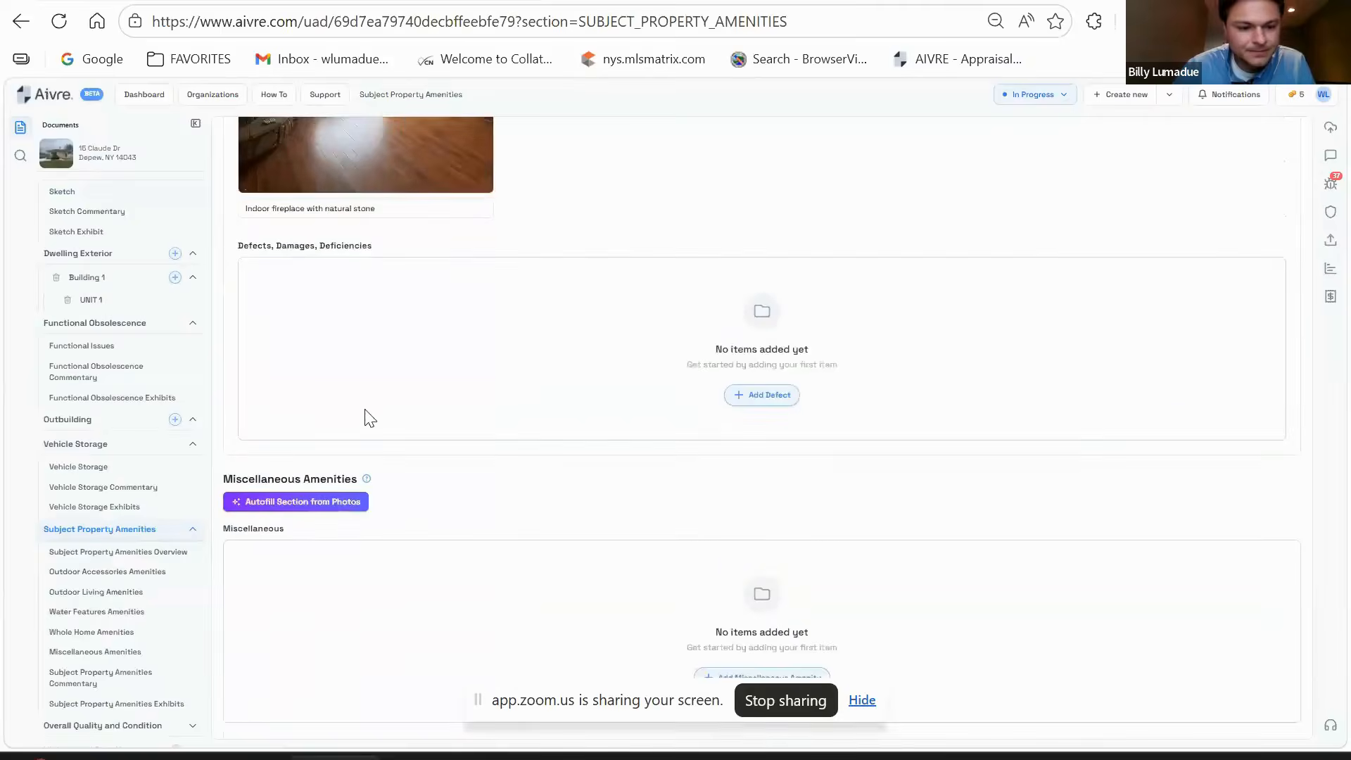
pyautogui.scroll(-2, 377, 425)
pyautogui.click(147, 553)
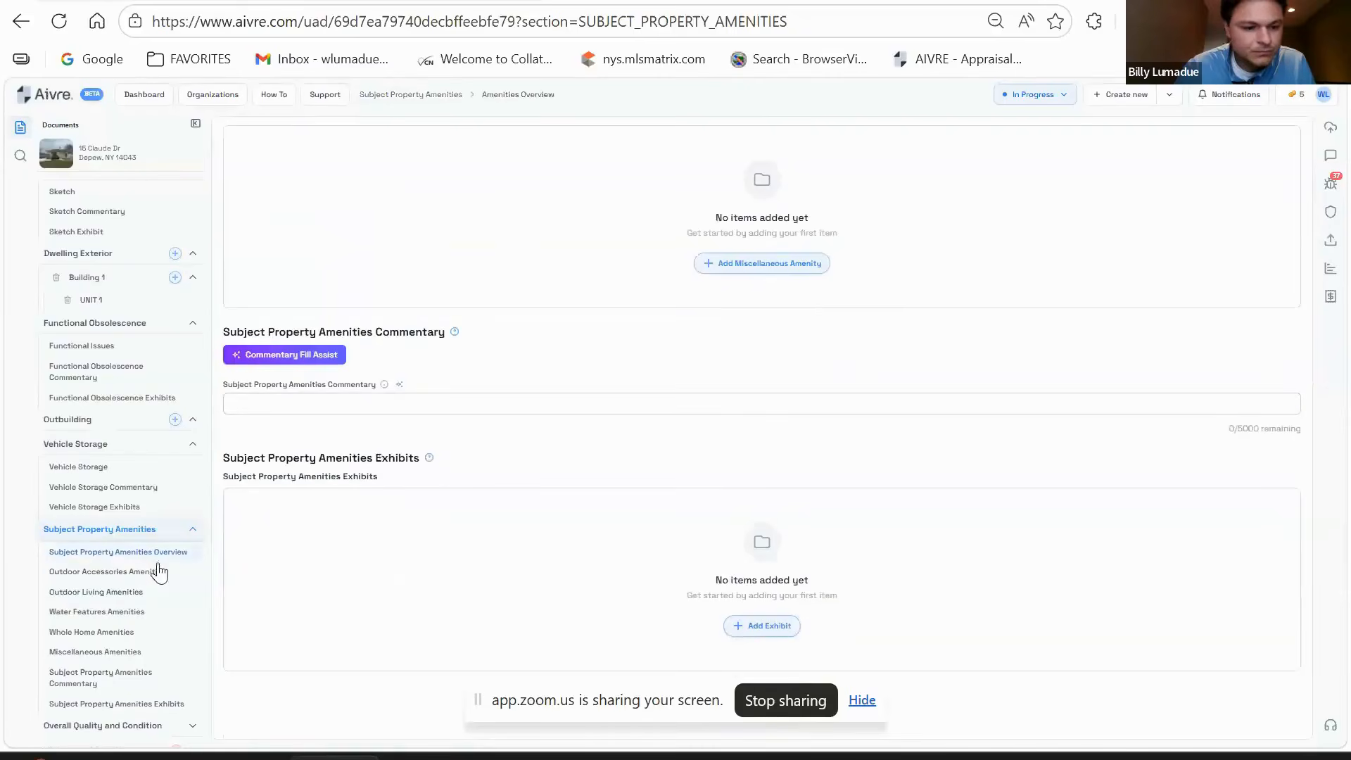
pyautogui.click(133, 570)
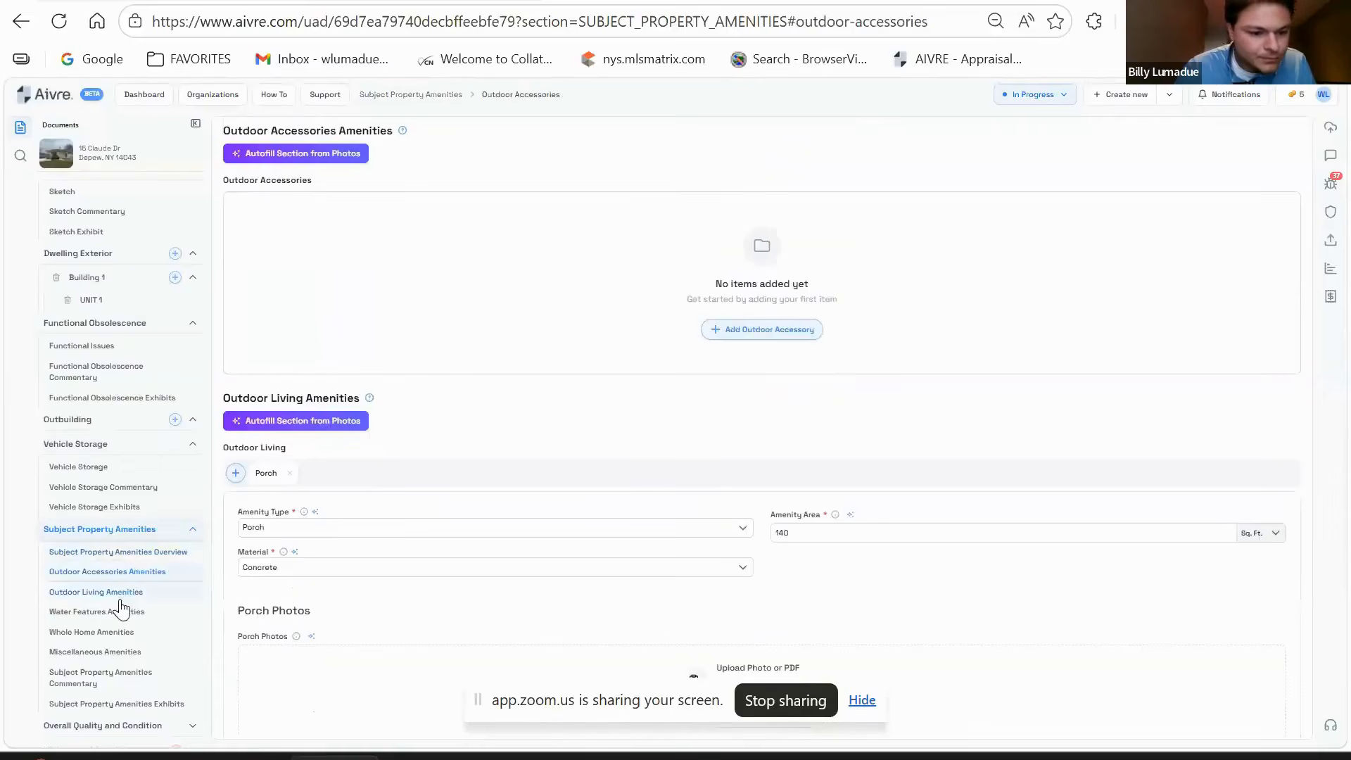
pyautogui.click(127, 622)
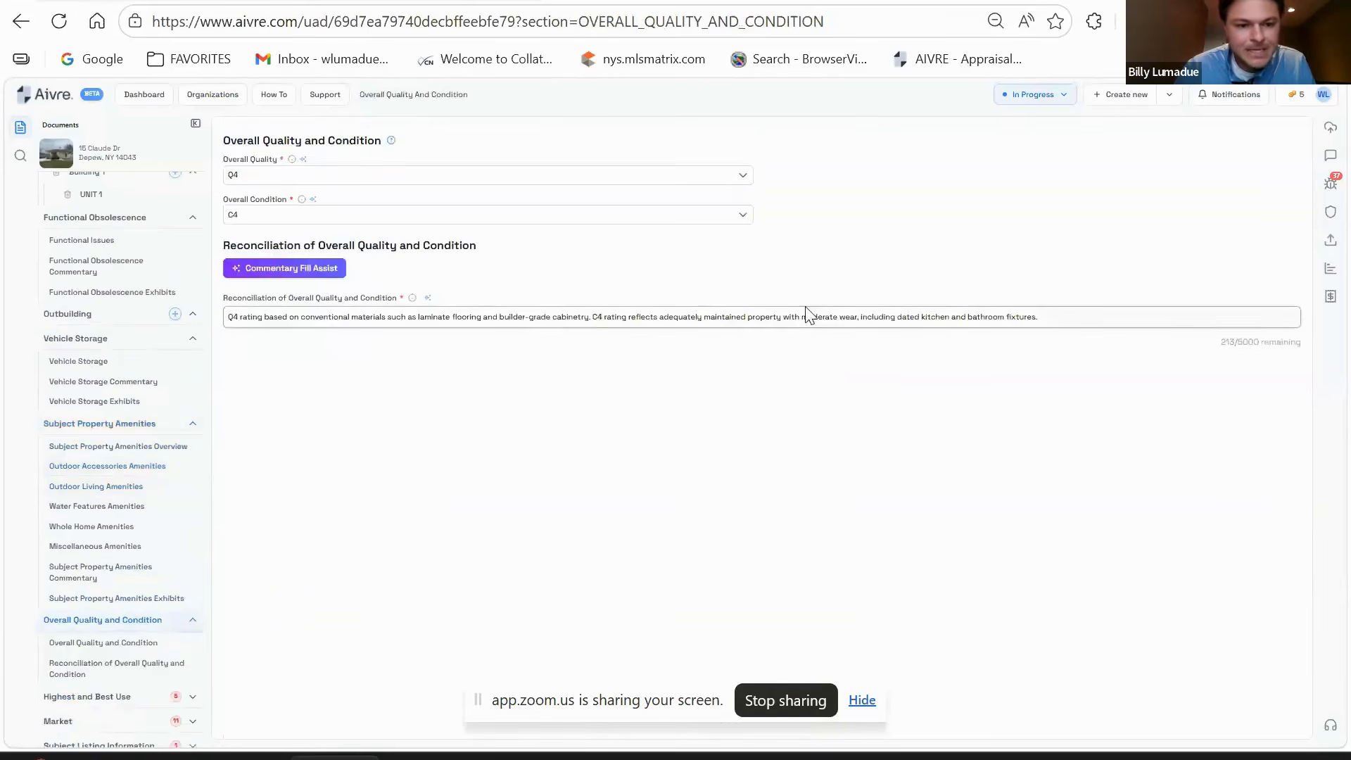
# - Replace the reconciliation with the saved paragraph on minor deferred maintenance and adequate upkeep
pyautogui.moveTo(228, 317); pyautogui.dragTo(1077, 296)
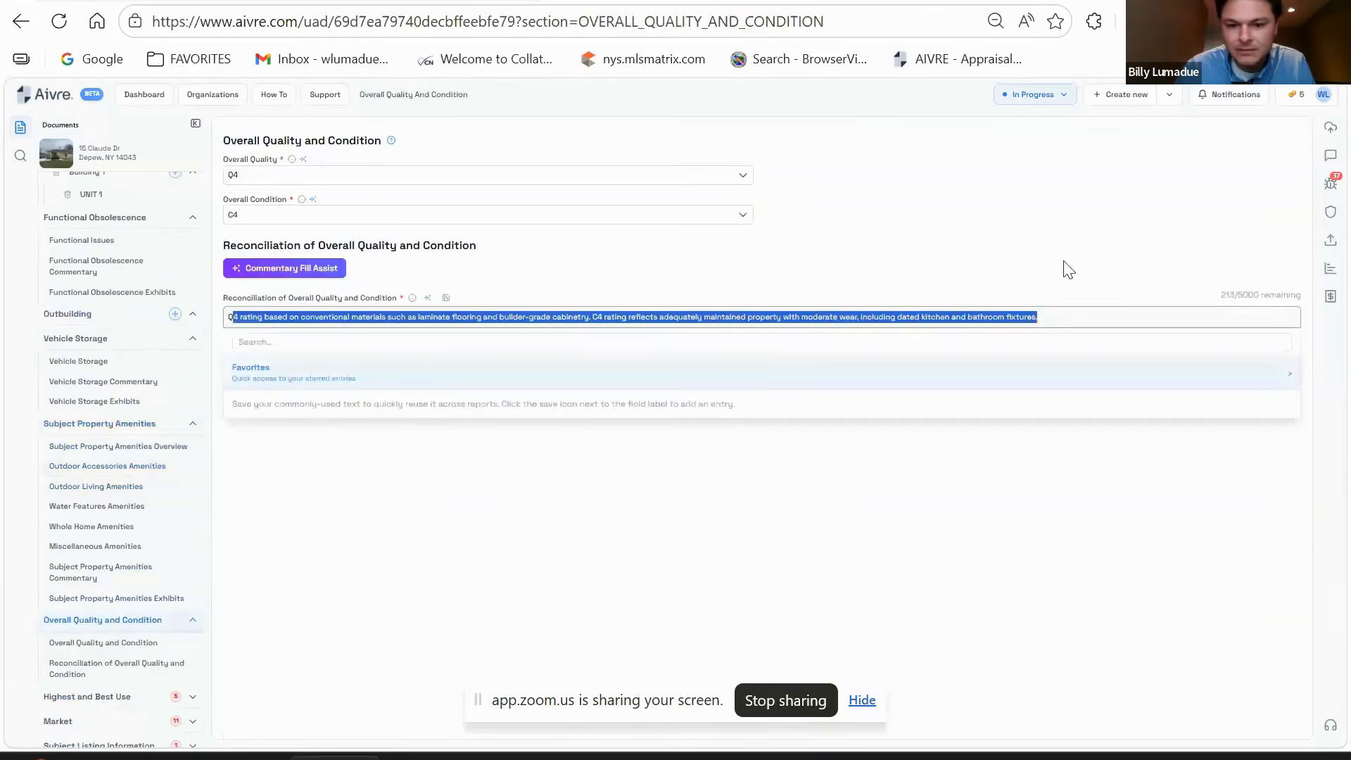
pyautogui.click(1062, 261)
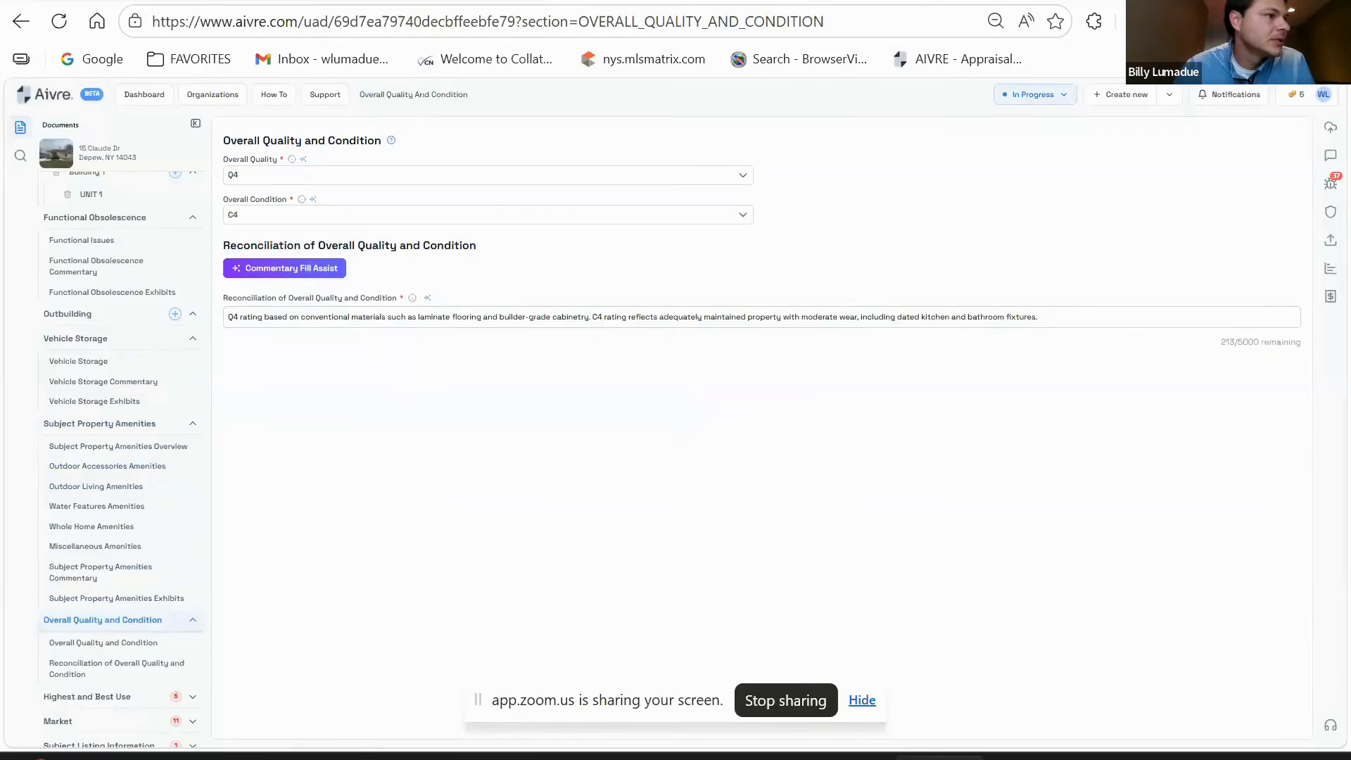
pyautogui.tripleClick(477, 316)
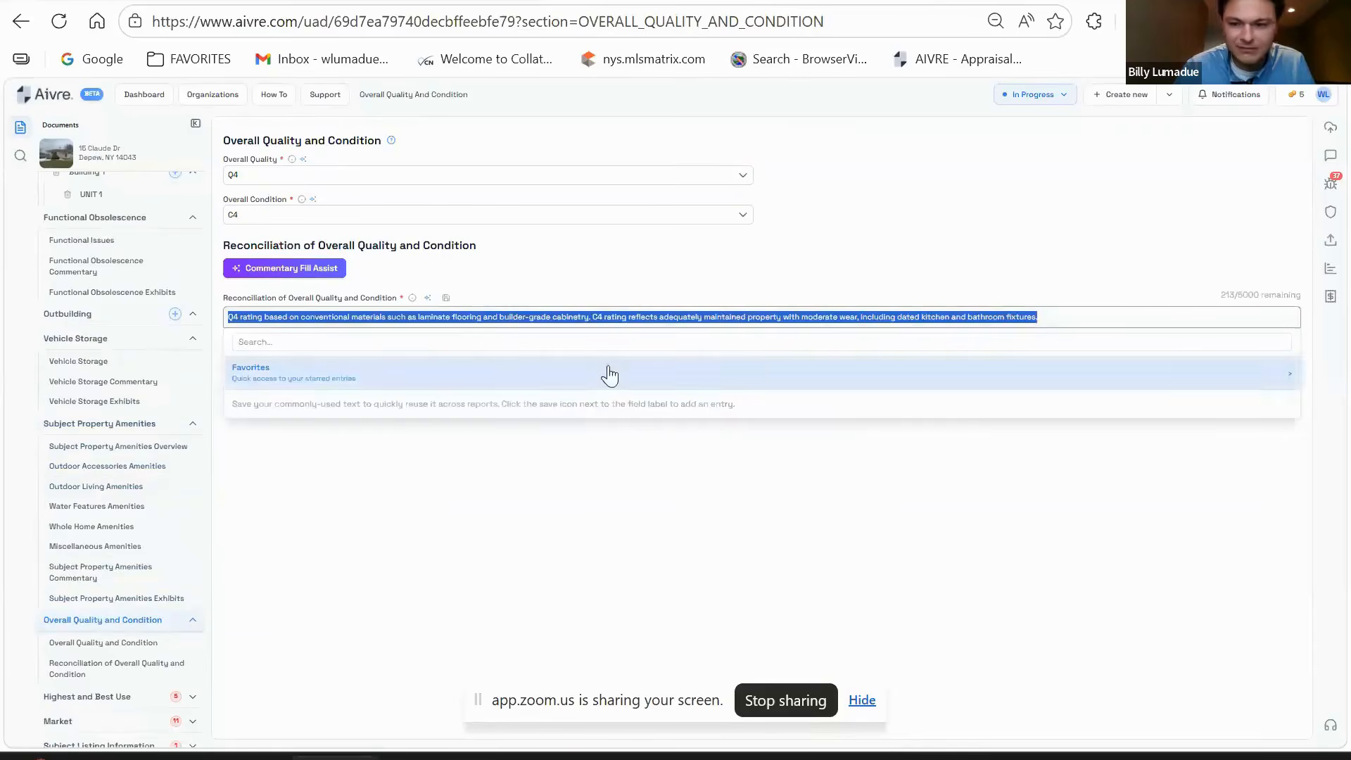
pyautogui.write('The improvements feature some minor deferred maintenance and physical deterioration due to normal wear and tear. The dwelling has been adequately maintained and requires only minimal repairs to building components/mechanical systems and cosmetic repairs. All major building components have been adequately maintained and are functionally adequate.')
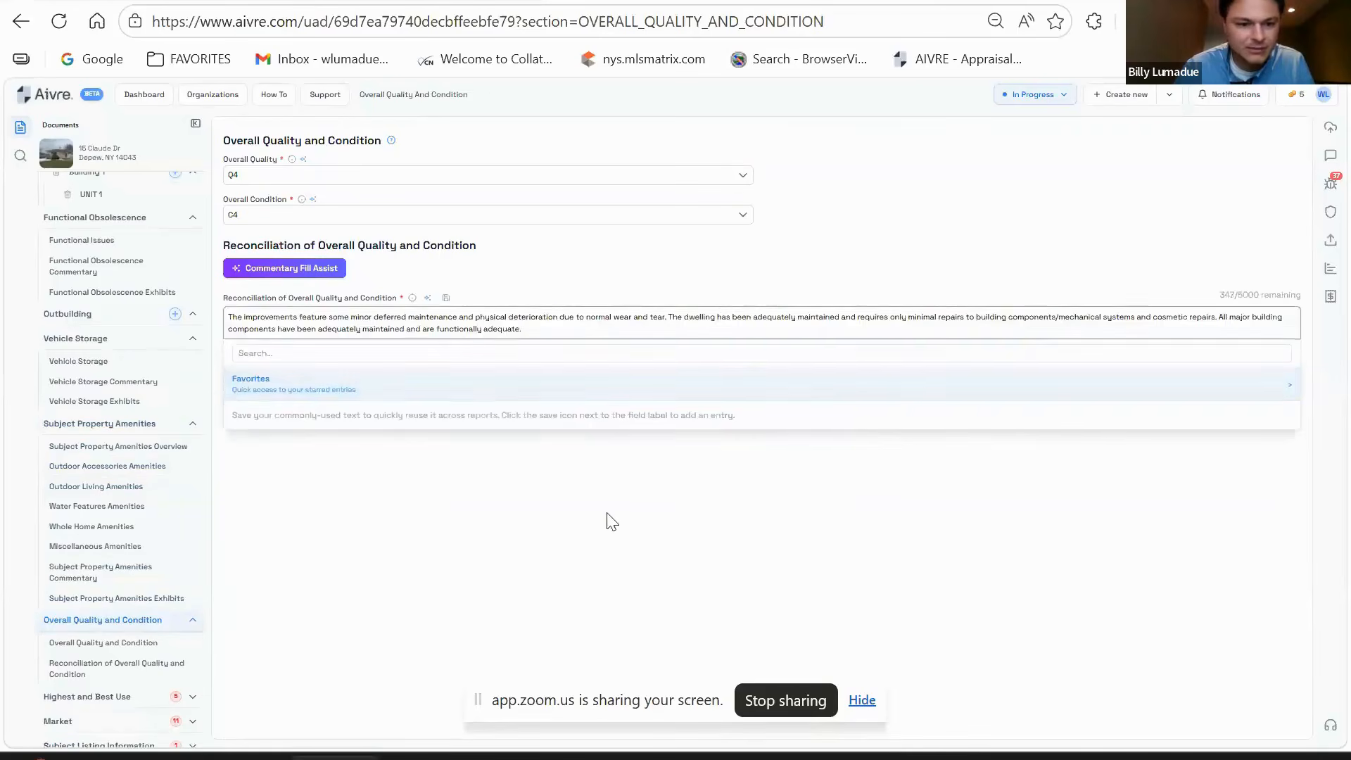
pyautogui.click(609, 516)
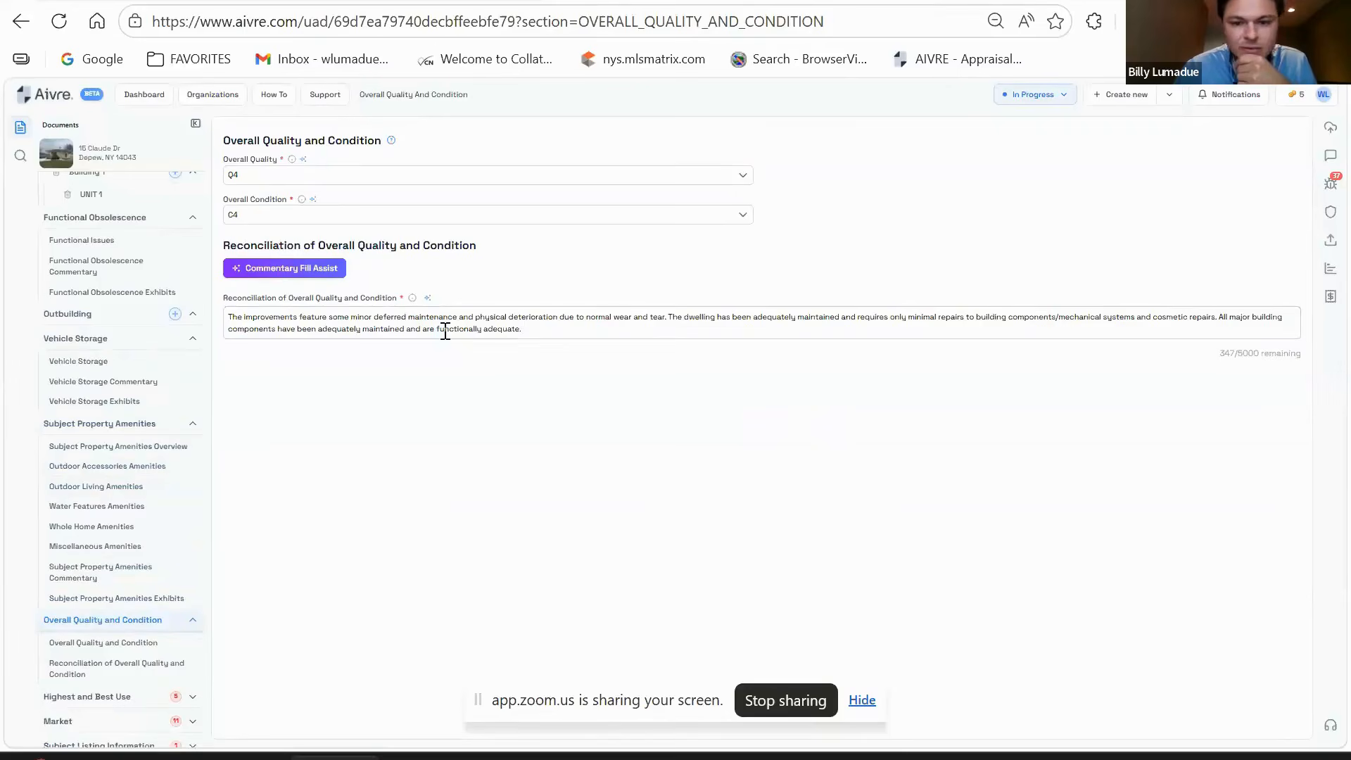
# - Go to the Highest and Best Use section
pyautogui.scroll(-2, 199, 496)
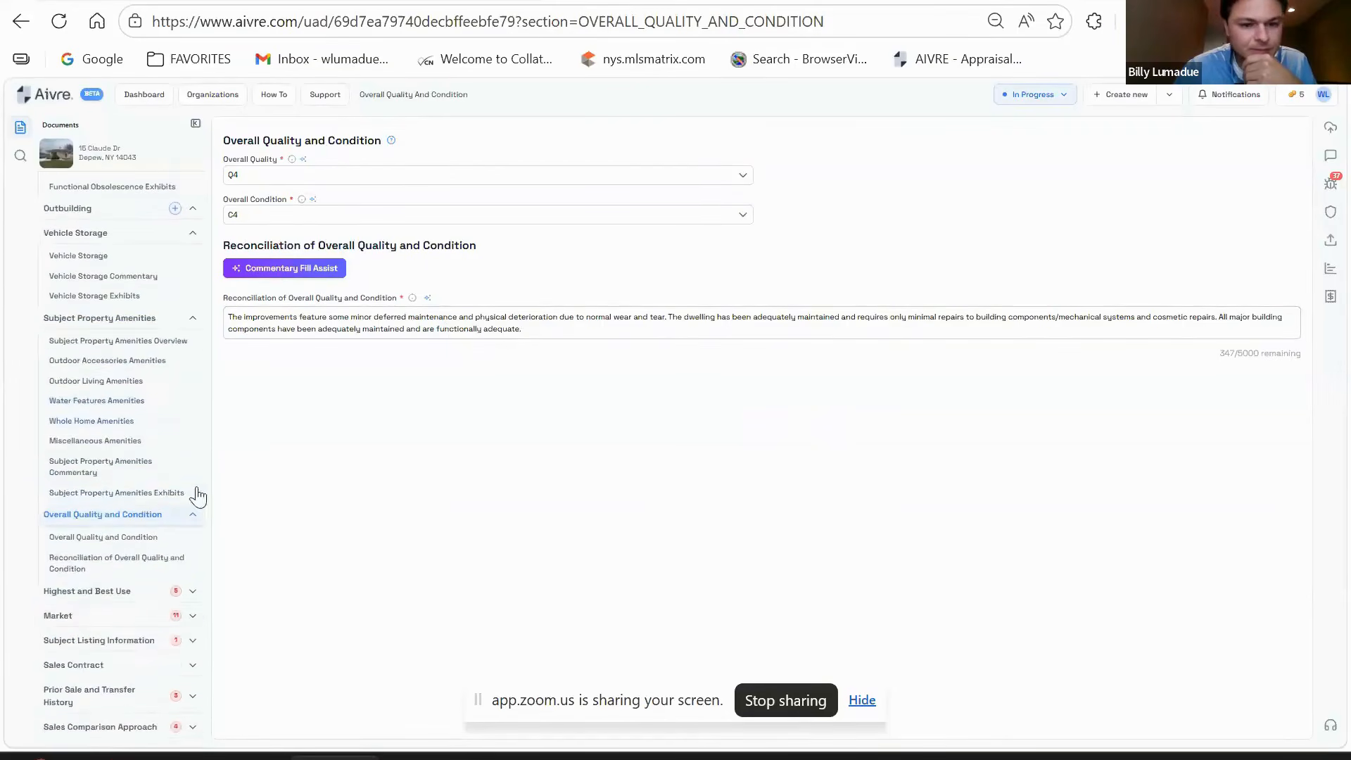
pyautogui.scroll(-2, 148, 517)
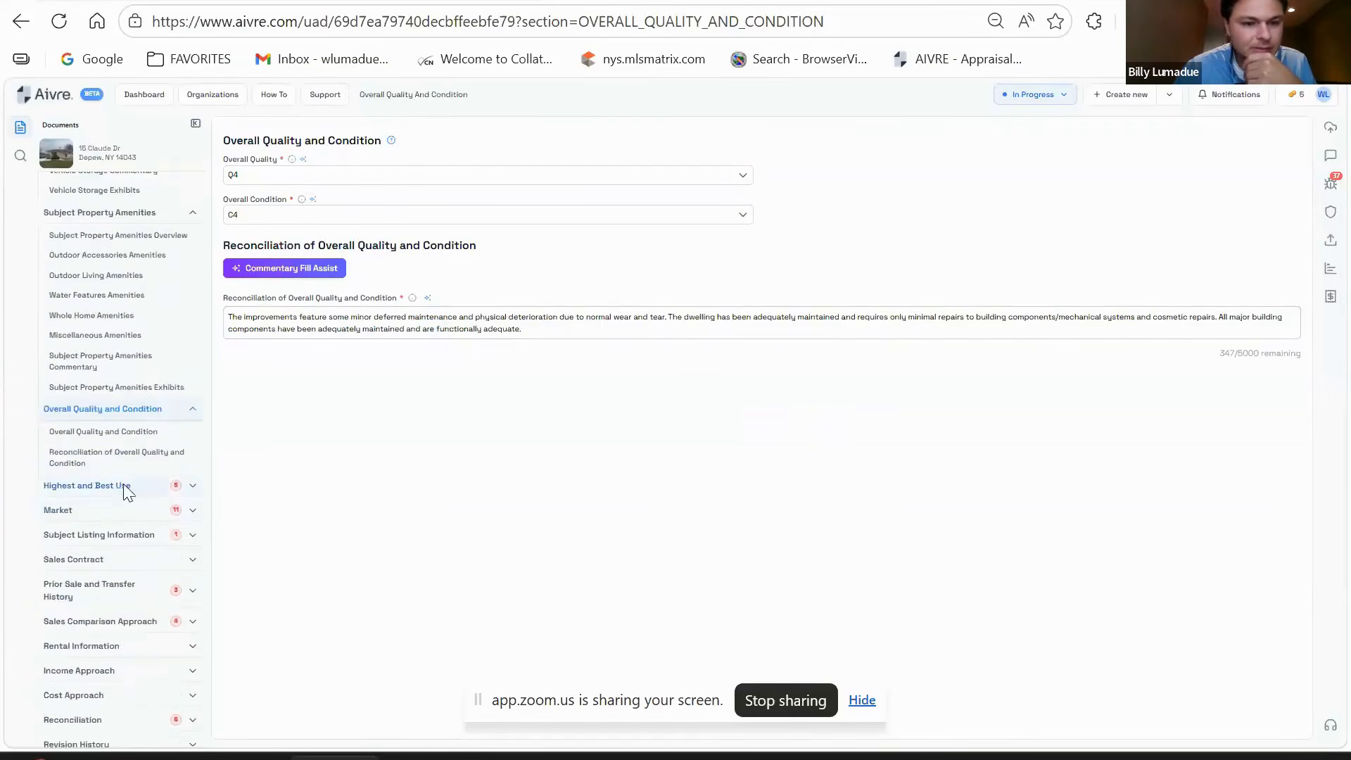
pyautogui.click(124, 487)
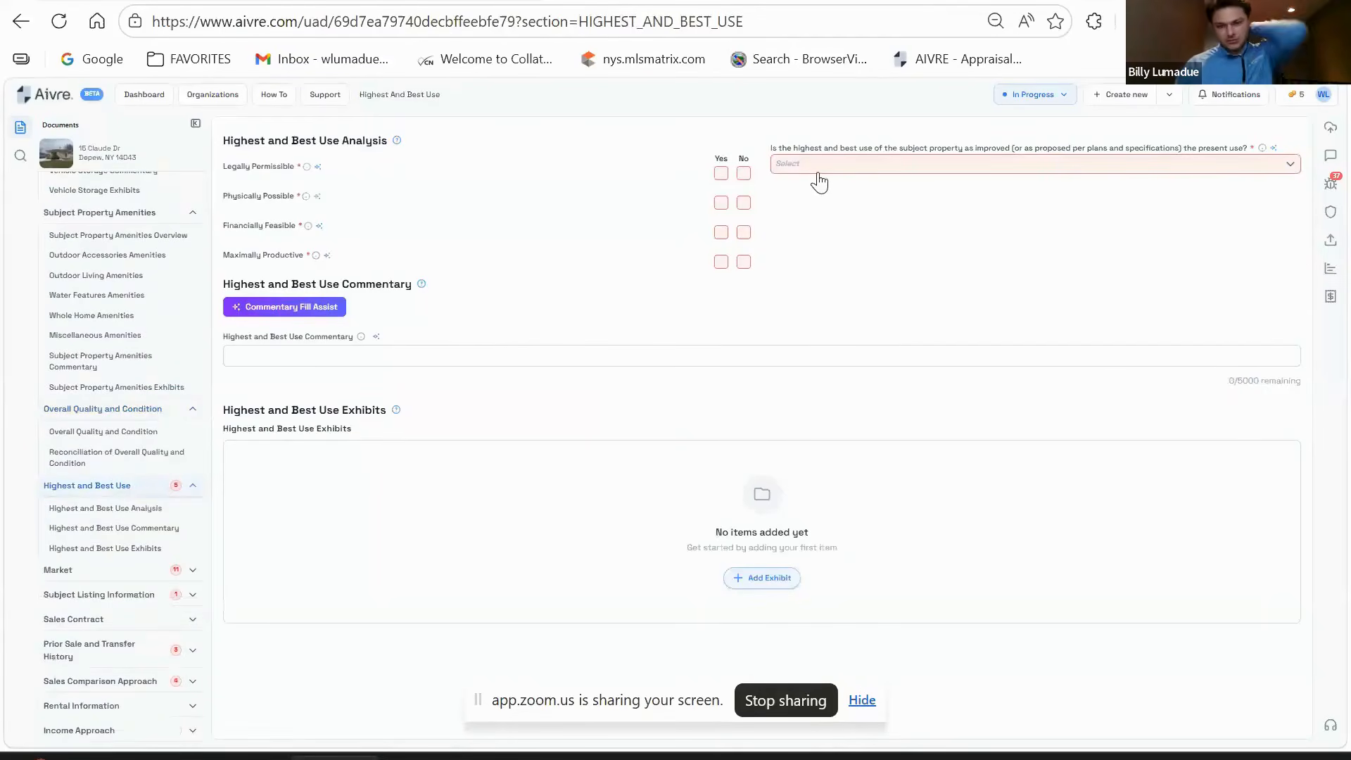
# - Answer Yes that present use is highest and best, and Yes to all four tests
pyautogui.click(856, 166)
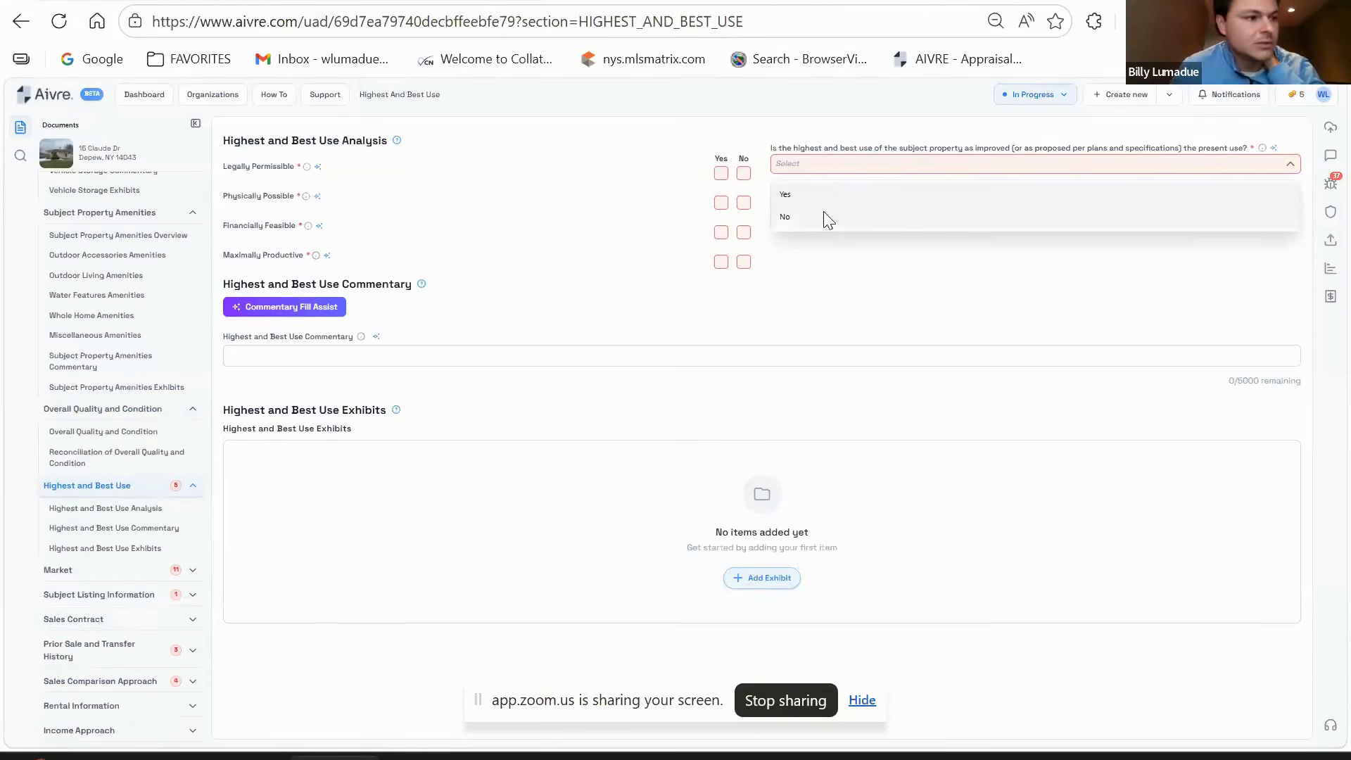
pyautogui.click(19, 6)
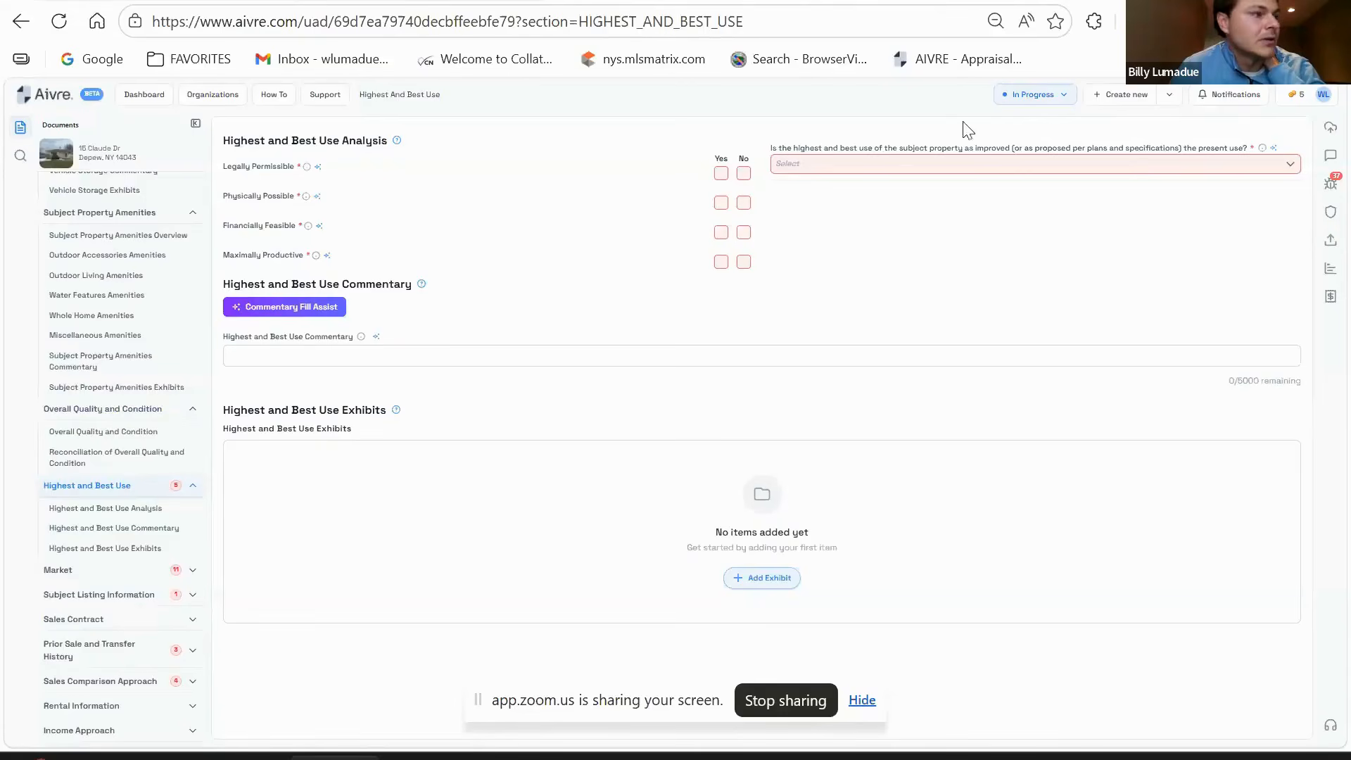
pyautogui.click(866, 166)
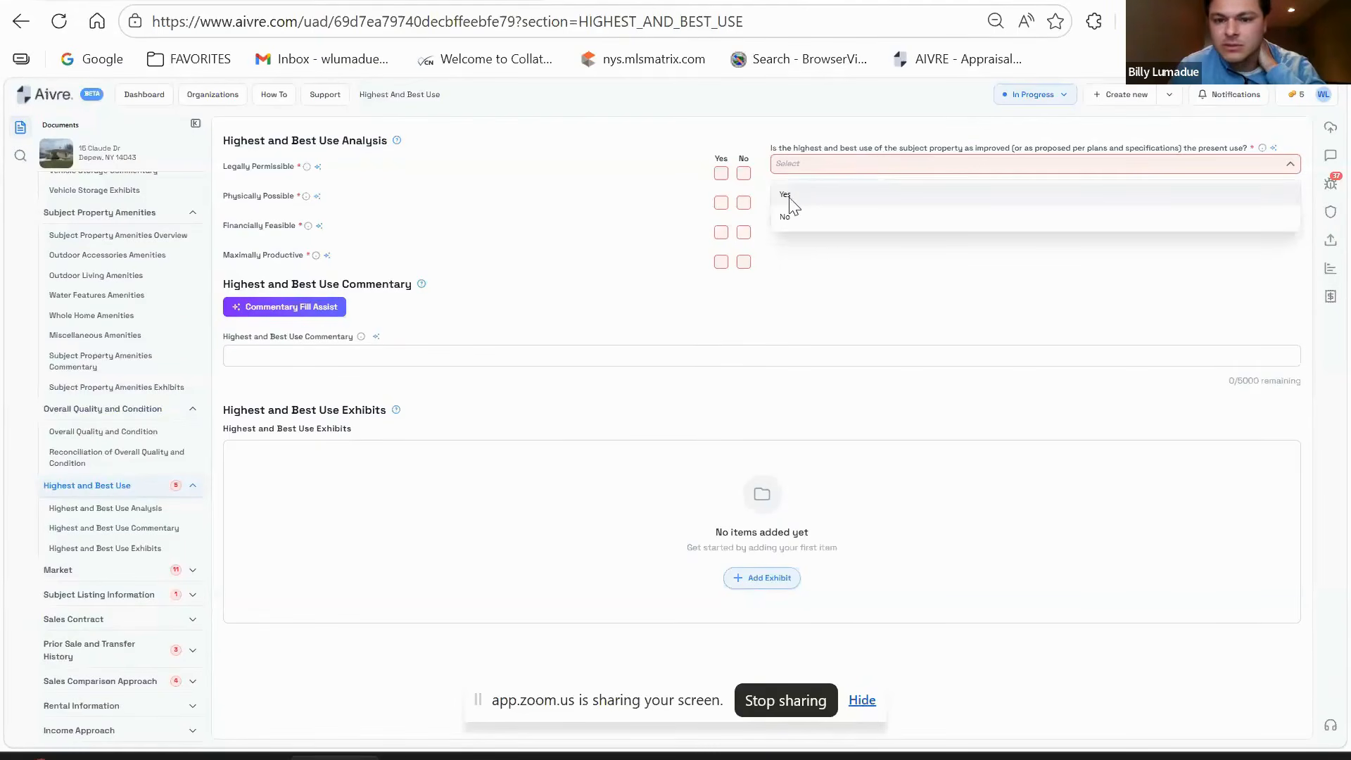
pyautogui.click(802, 195)
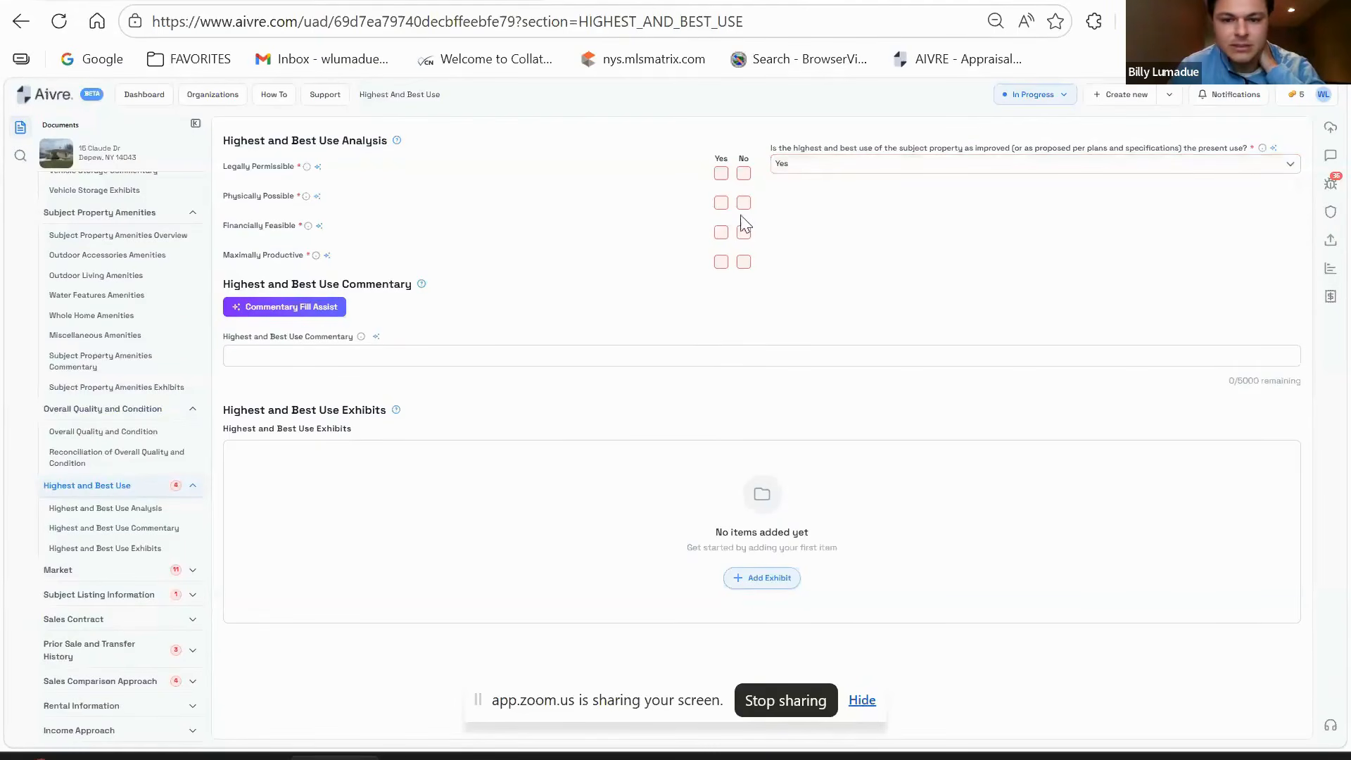
pyautogui.click(722, 173)
pyautogui.click(721, 202)
pyautogui.click(721, 232)
pyautogui.click(721, 262)
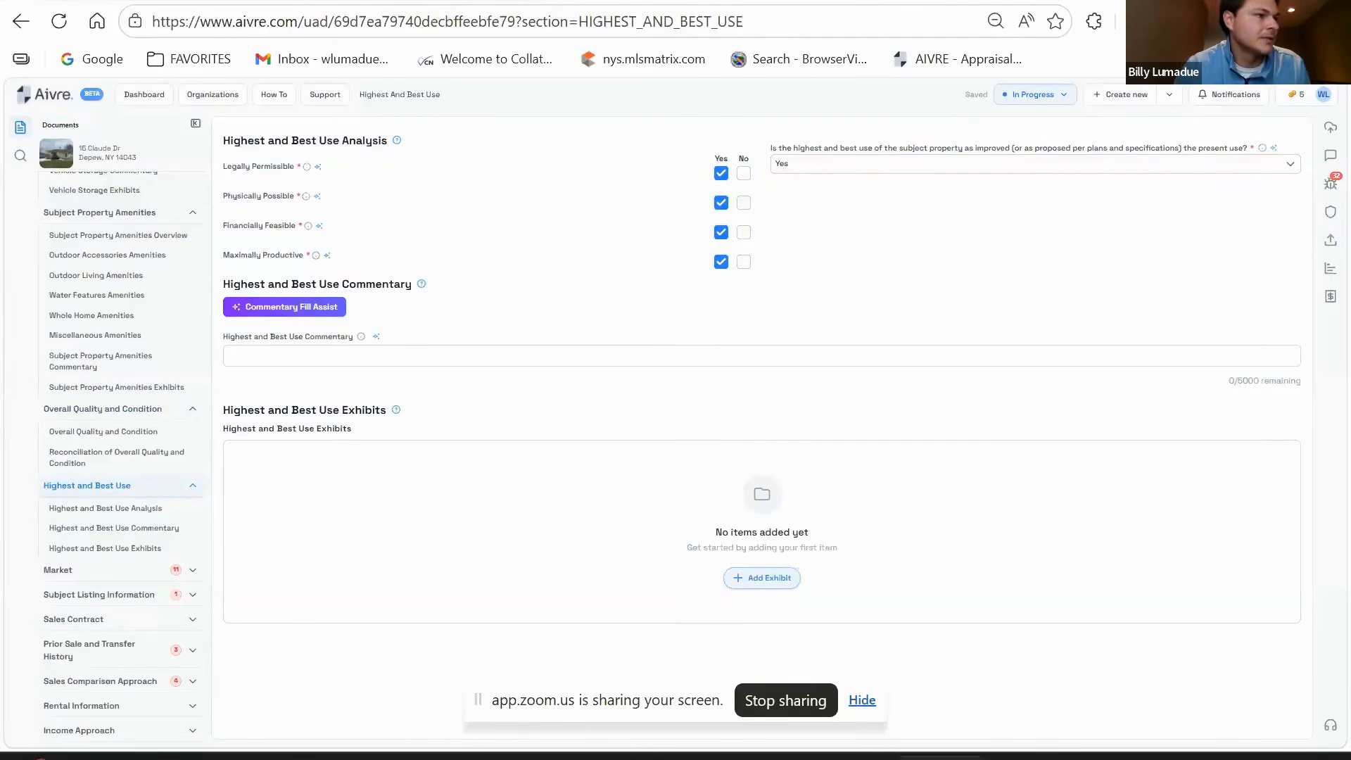
# - Paste the commentary stating single-family use is the highest and best use
pyautogui.click(406, 351)
pyautogui.write("HIGHEST AND BEST USE BASED ON THE FOUR TESTS FOR HIGHEST AND BEST USE, THE SUBJECT'S USE AS A SINGLE FAMILY IS THE HIGHEST AND BEST USE.")
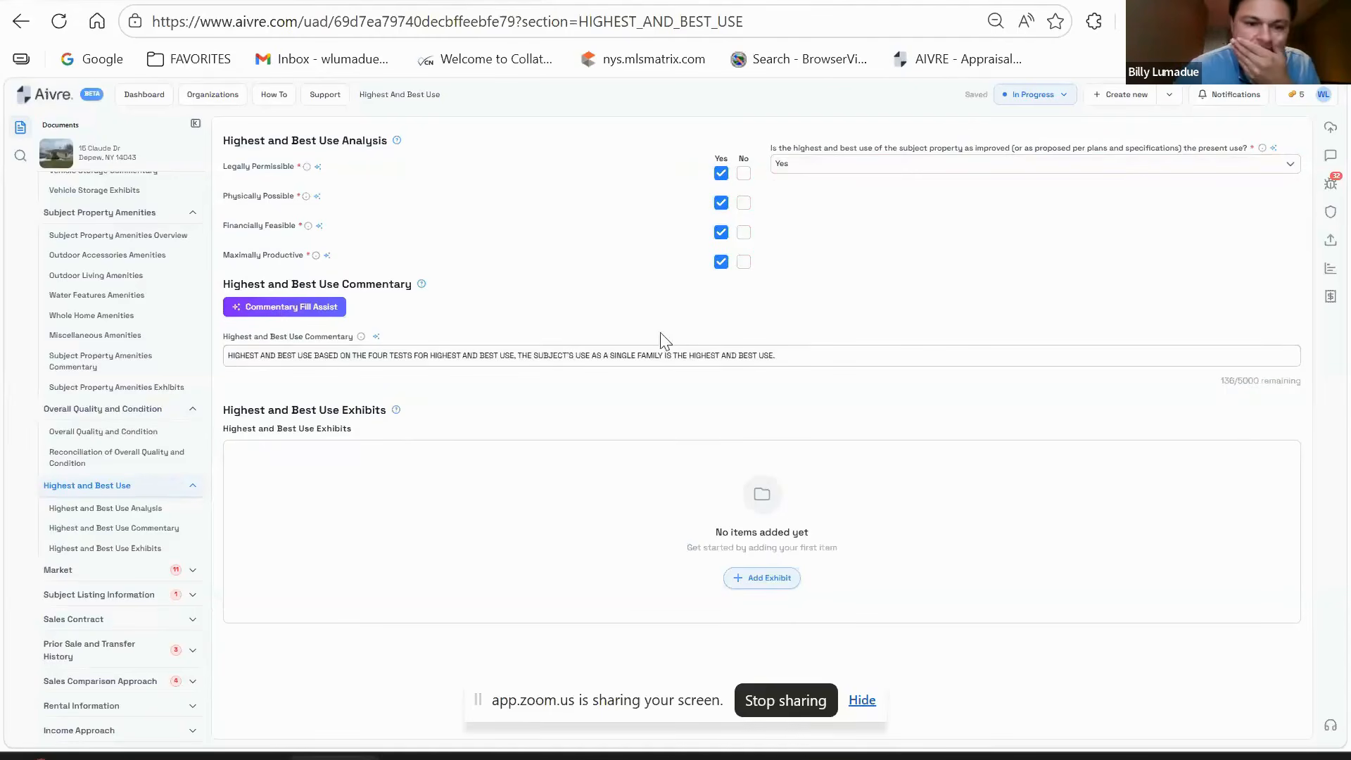
pyautogui.click(120, 574)
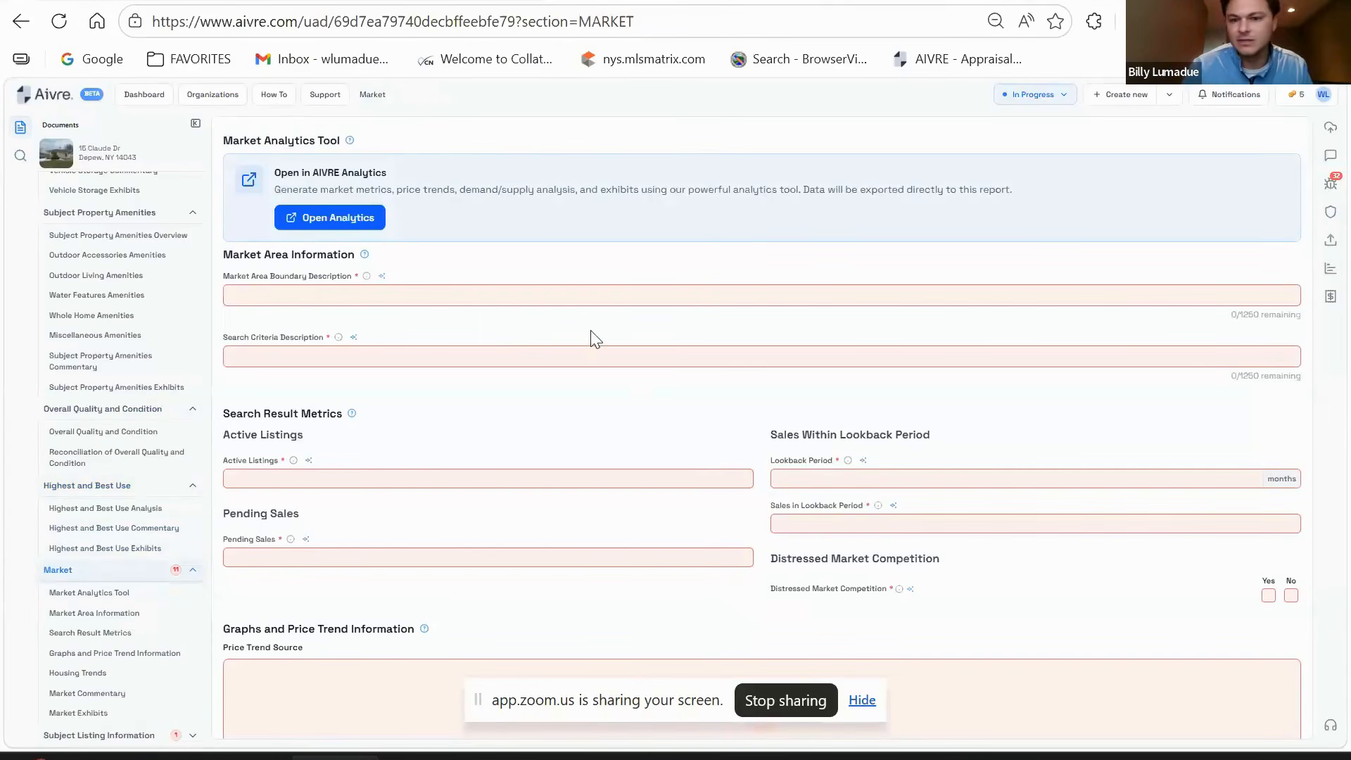
pyautogui.click(314, 223)
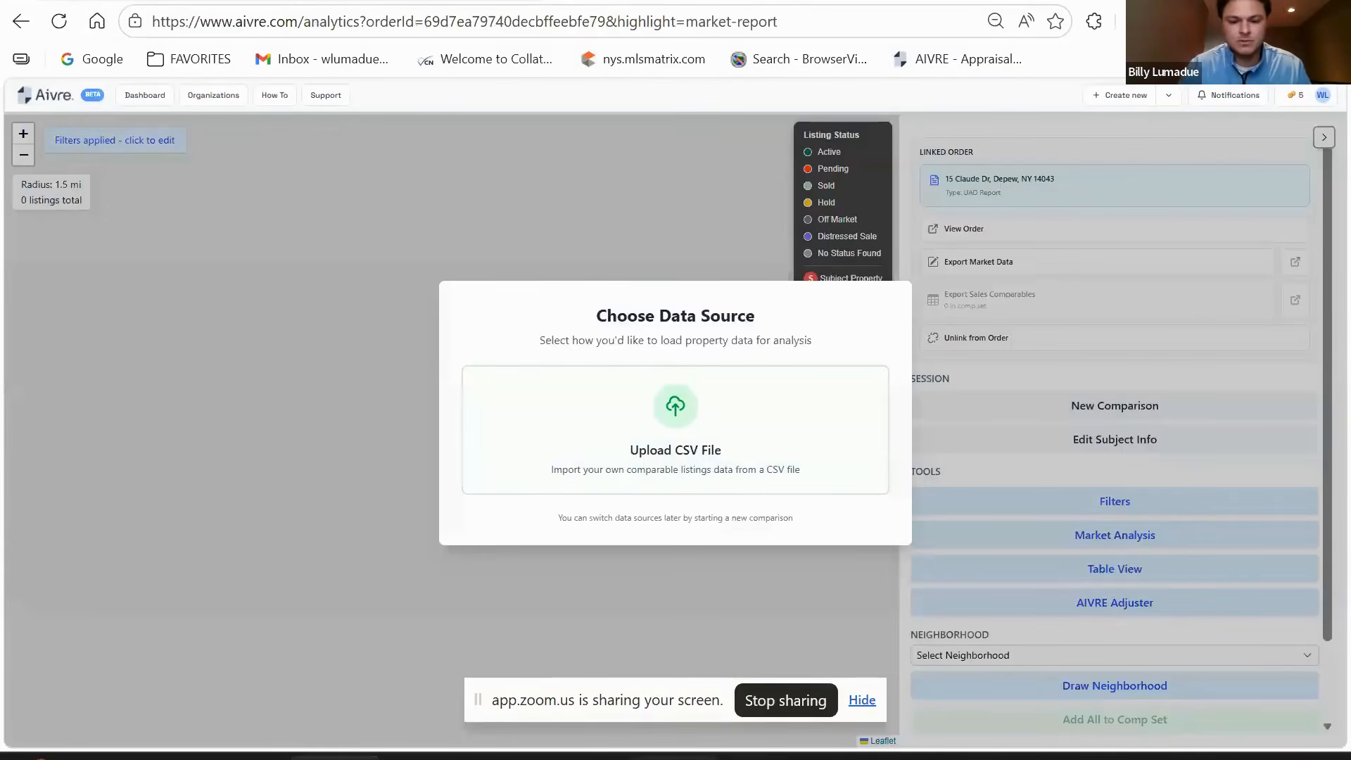
pyautogui.hotkey('ctrl', 'Tab')
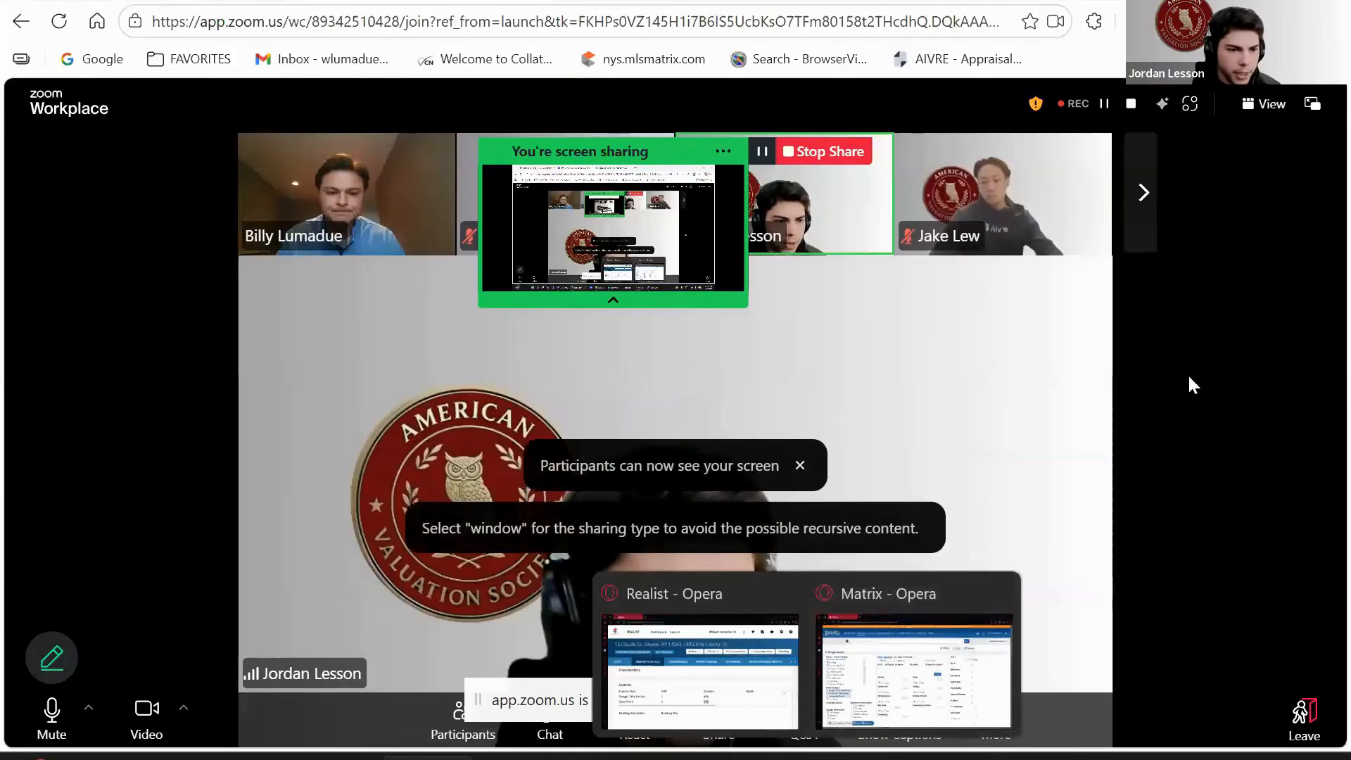
pyautogui.moveTo(809, 757)
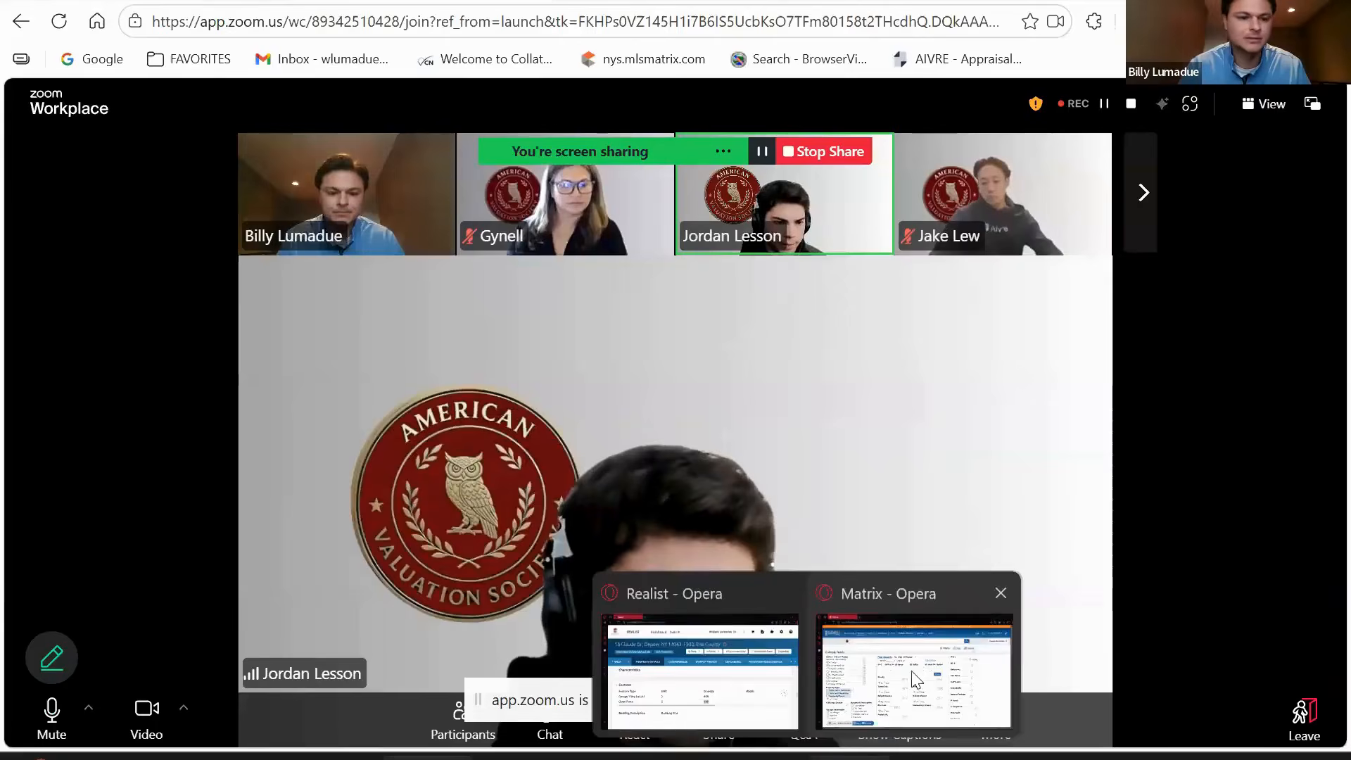
# - Add Under Contract, Pending Sale and Closed (0-365 days) to the Single Family search and map it
pyautogui.click(911, 670)
pyautogui.click(82, 332)
pyautogui.click(83, 354)
pyautogui.click(82, 374)
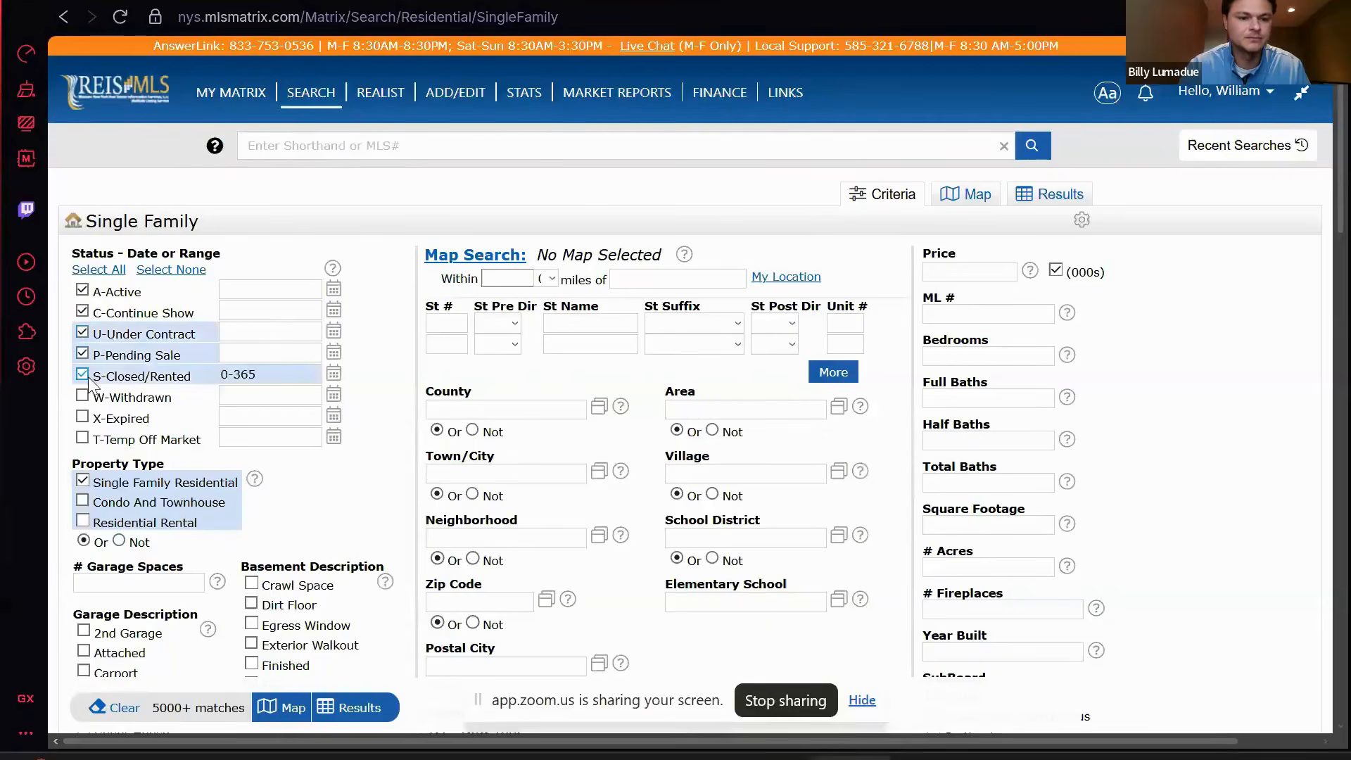
pyautogui.click(285, 375)
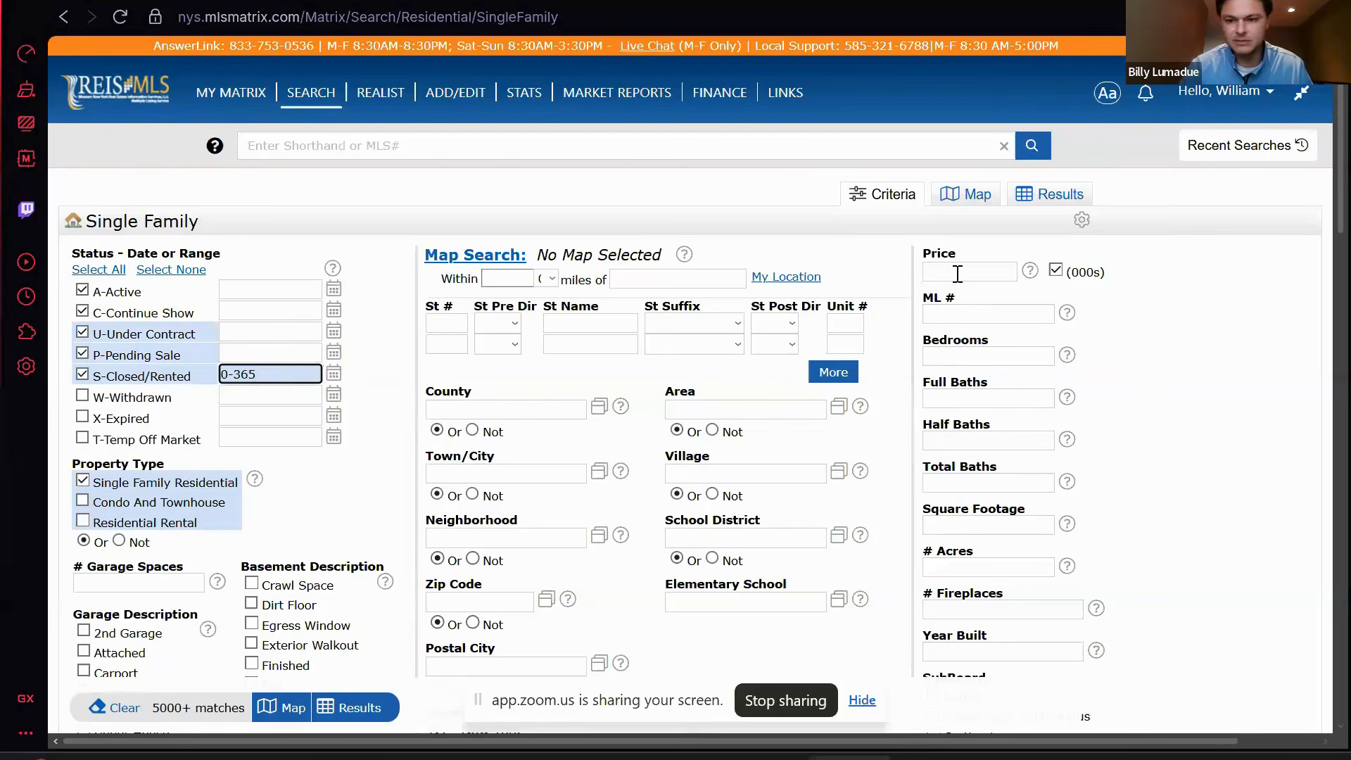
pyautogui.click(973, 199)
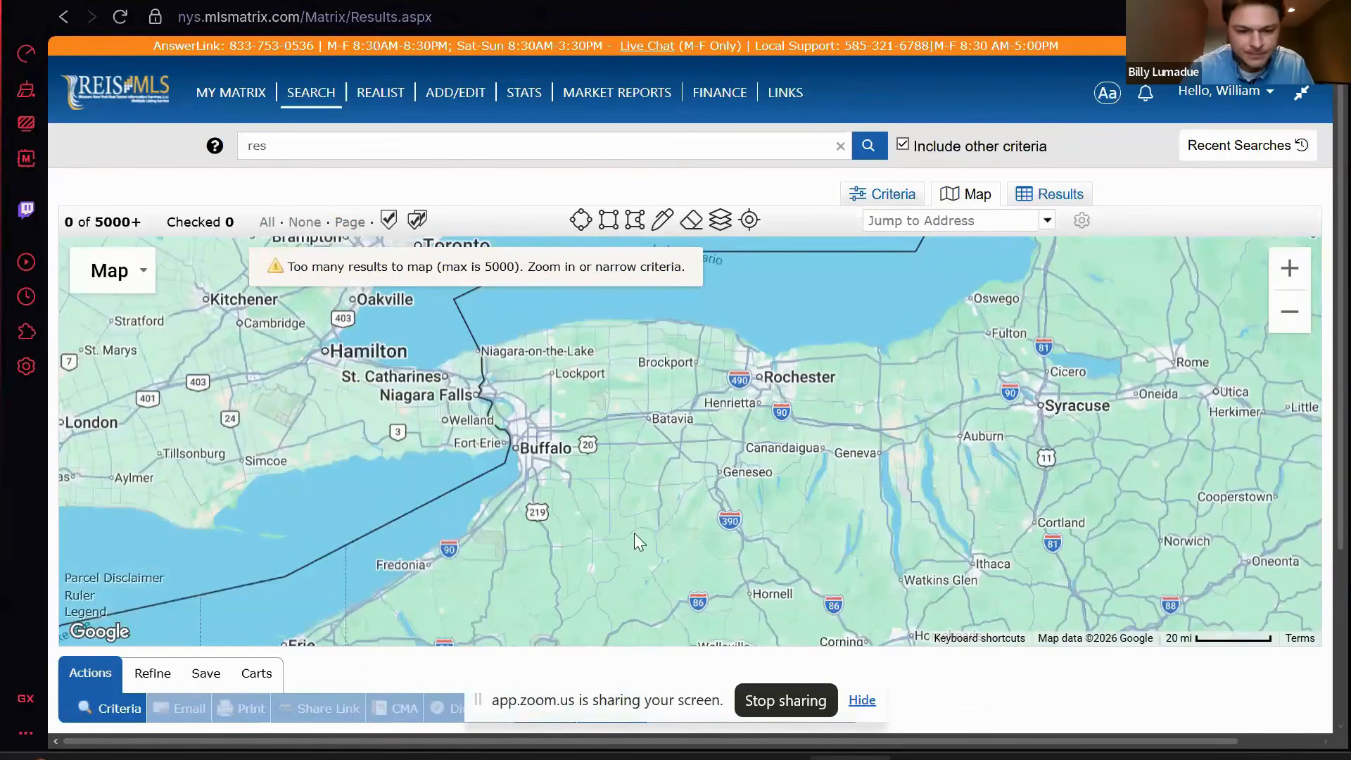
# - Zoom the results map in to the Cheektowaga and Depew area
pyautogui.scroll(-2, 635, 534)
pyautogui.scroll(-2, 569, 486)
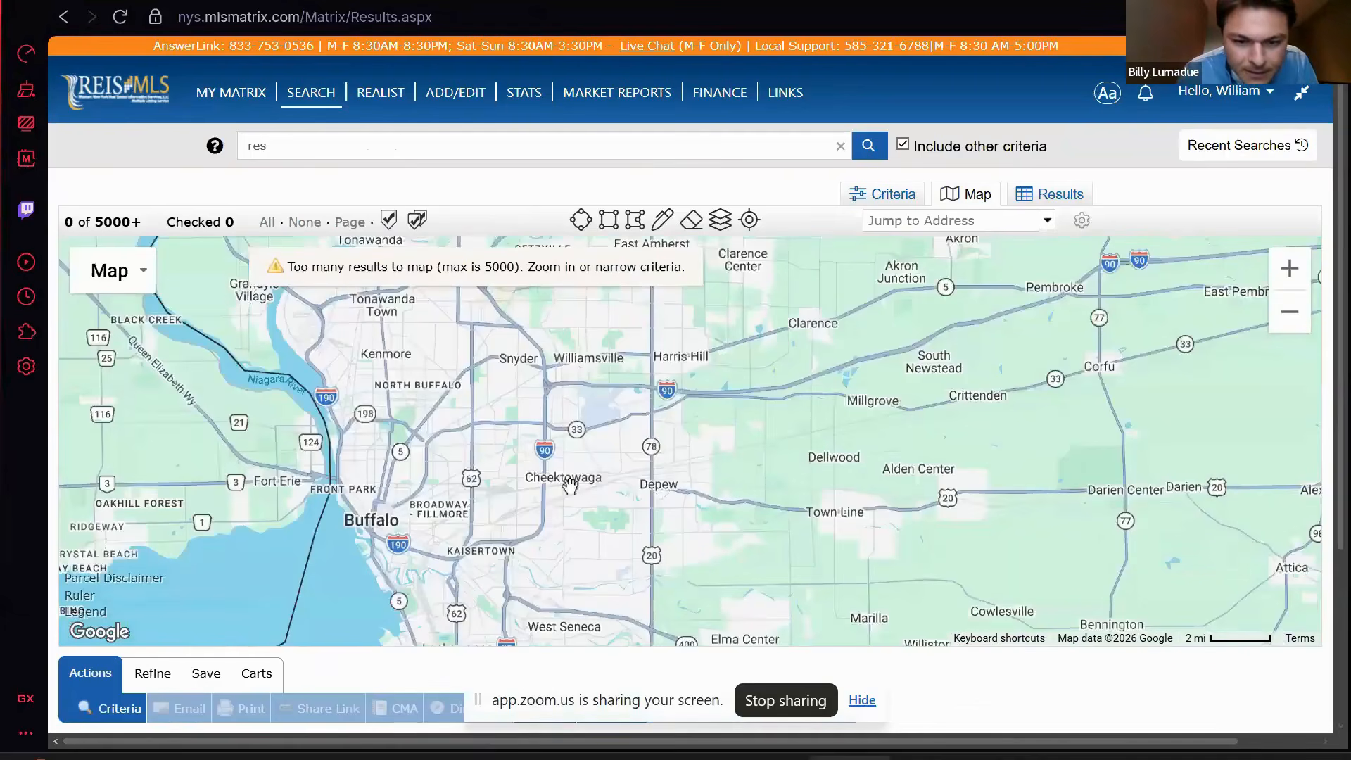
pyautogui.scroll(-2, 569, 486)
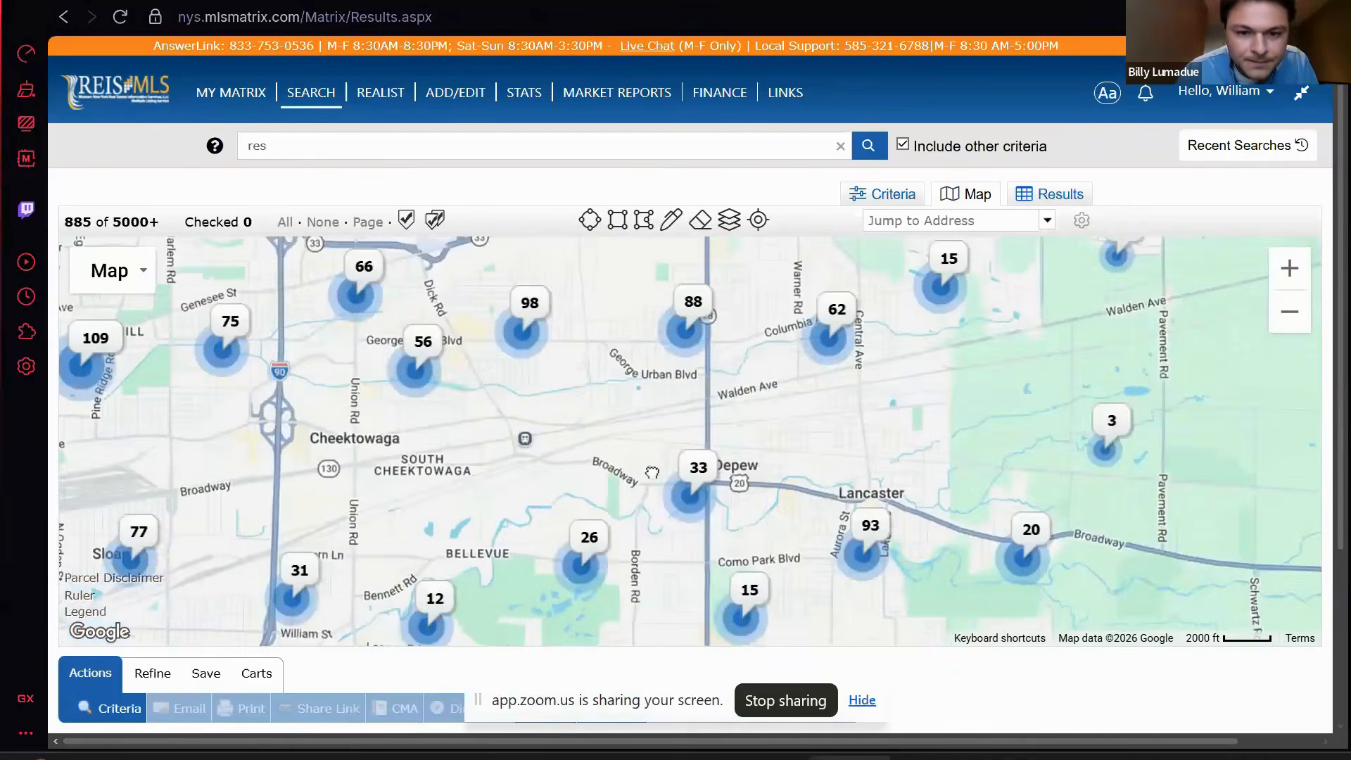
pyautogui.scroll(-1, 641, 470)
pyautogui.moveTo(546, 441); pyautogui.dragTo(573, 380)
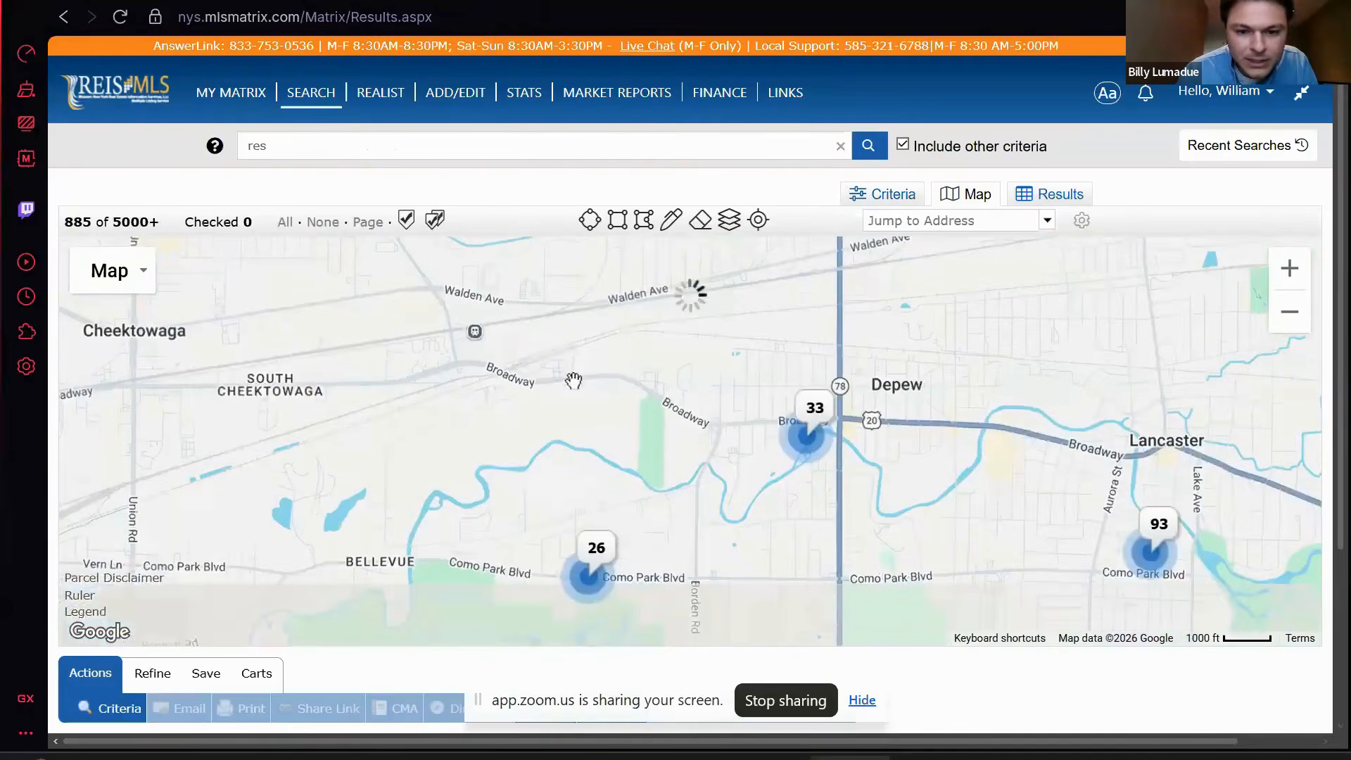
pyautogui.scroll(1, 573, 380)
# - Draw a search rectangle over Cheektowaga and Depew and export the 337 listings
pyautogui.click(617, 220)
pyautogui.scroll(1, 584, 376)
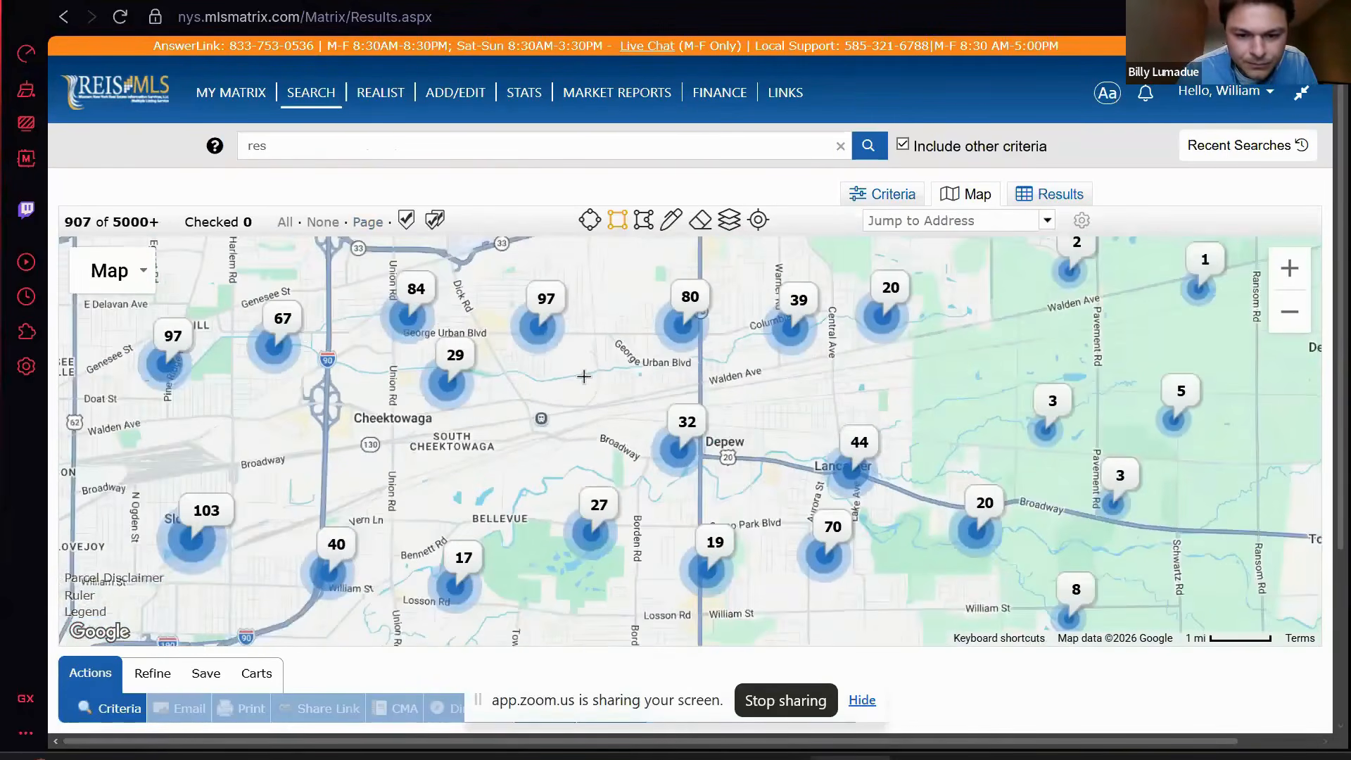
pyautogui.moveTo(440, 291); pyautogui.dragTo(655, 461)
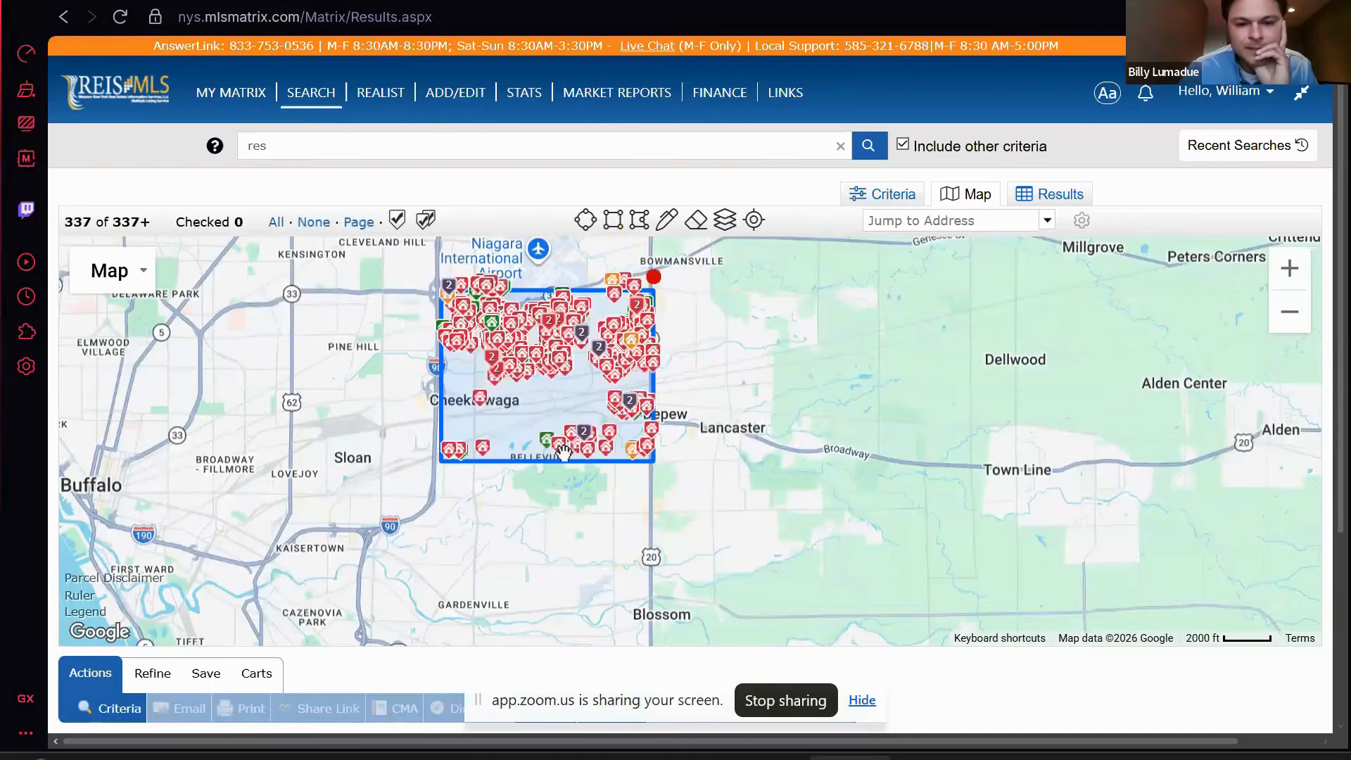
pyautogui.scroll(1, 565, 452)
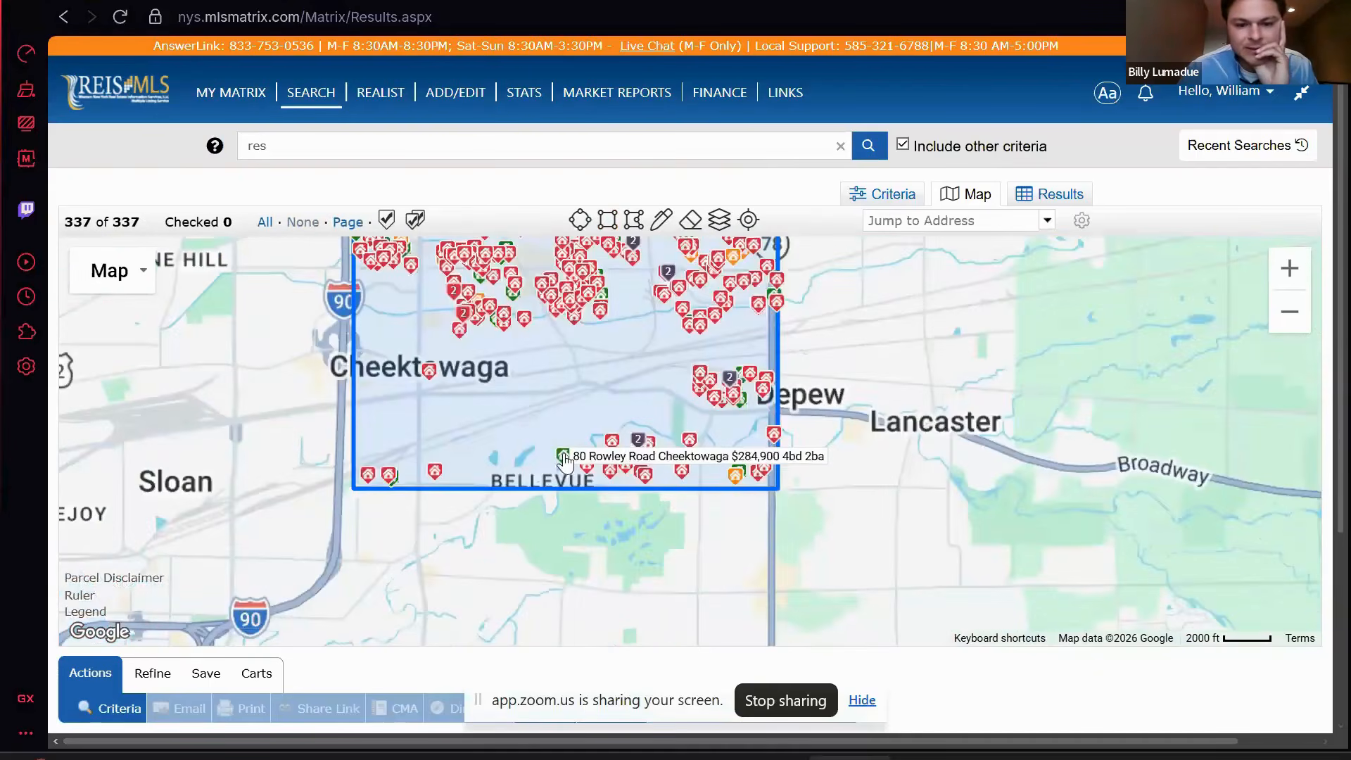
pyautogui.moveTo(662, 263); pyautogui.dragTo(640, 379)
pyautogui.click(862, 699)
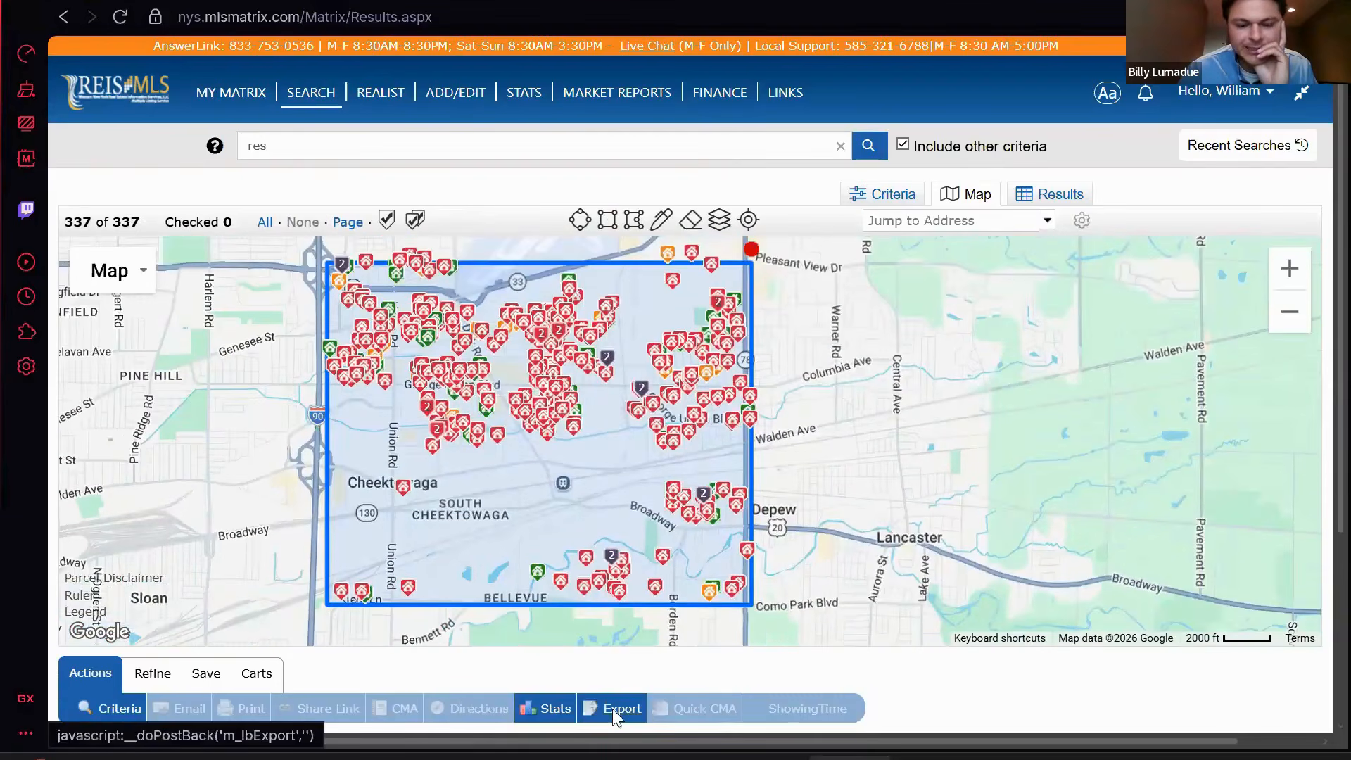
pyautogui.click(612, 708)
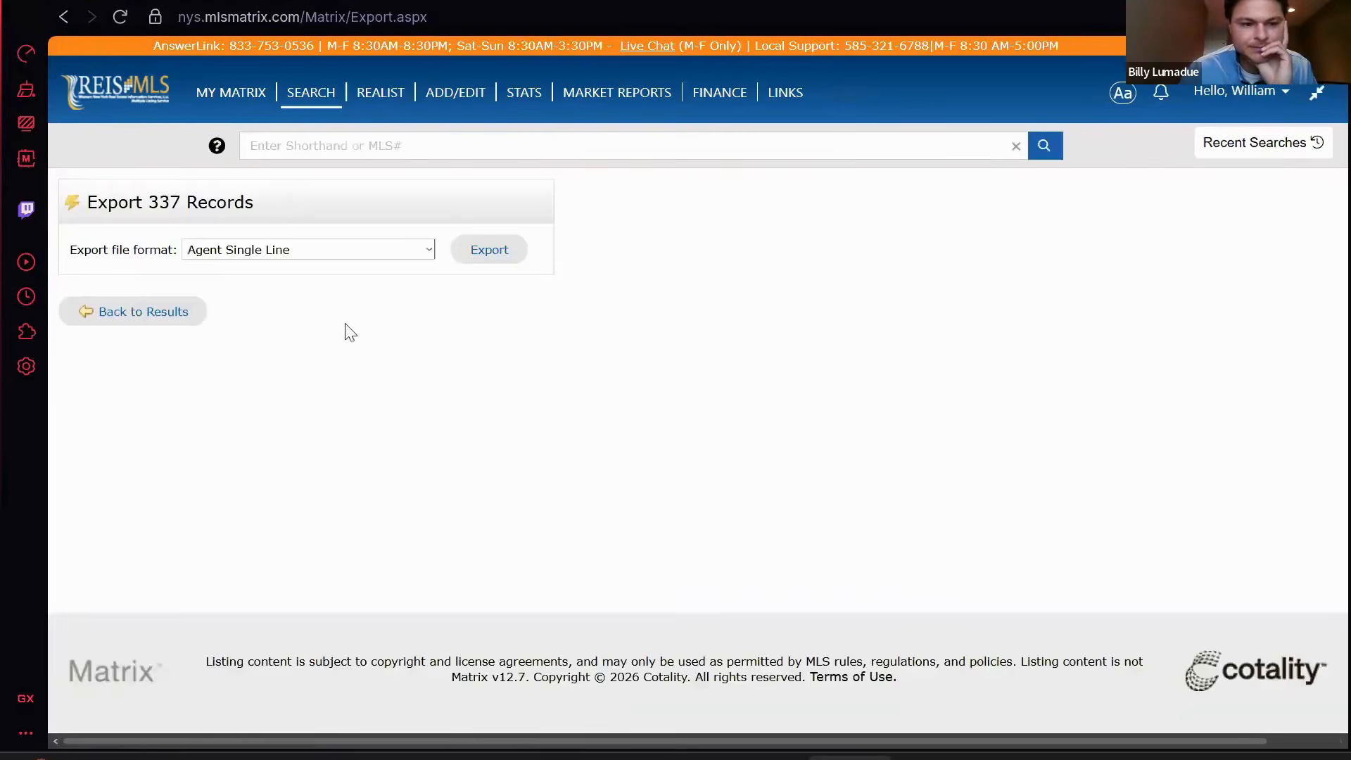
# - Export the 337 records as an All Fields (Comma delimited) CSV file
pyautogui.click(365, 250)
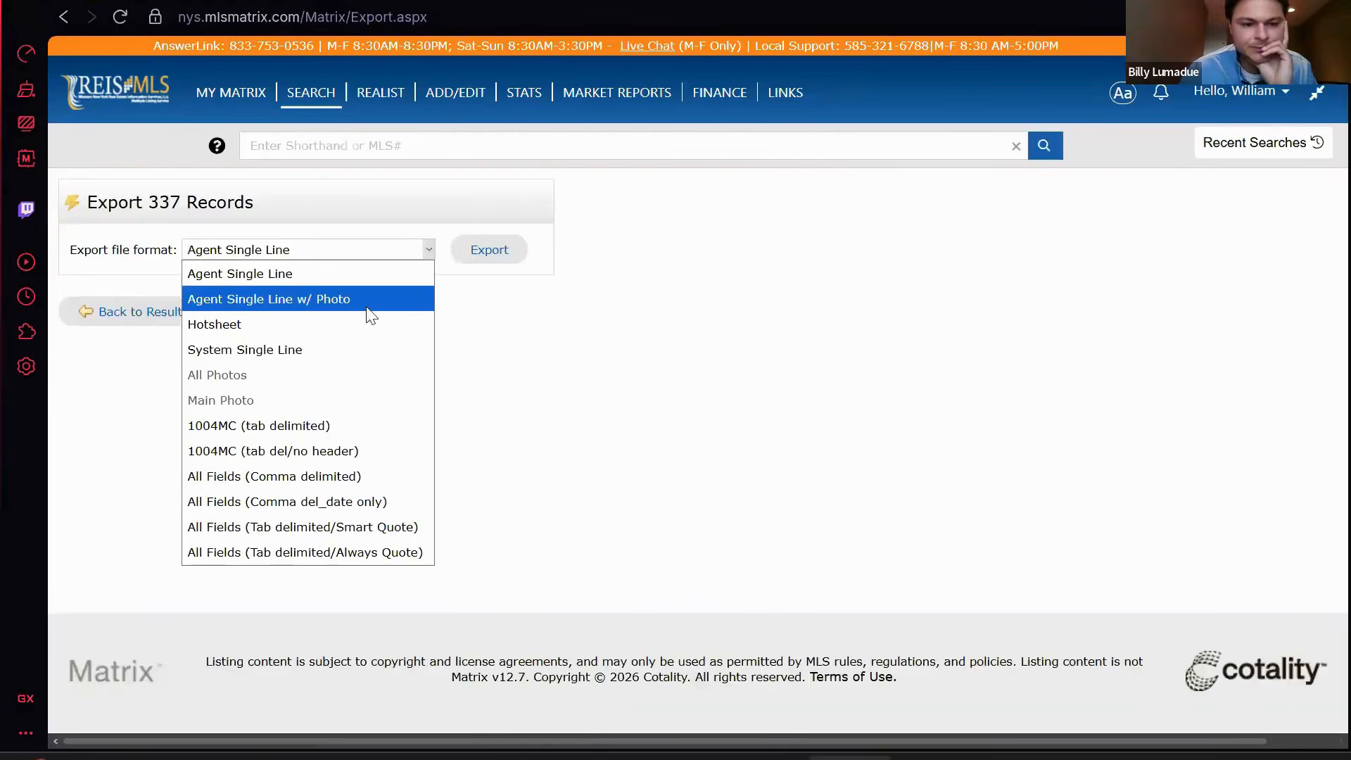
pyautogui.click(291, 475)
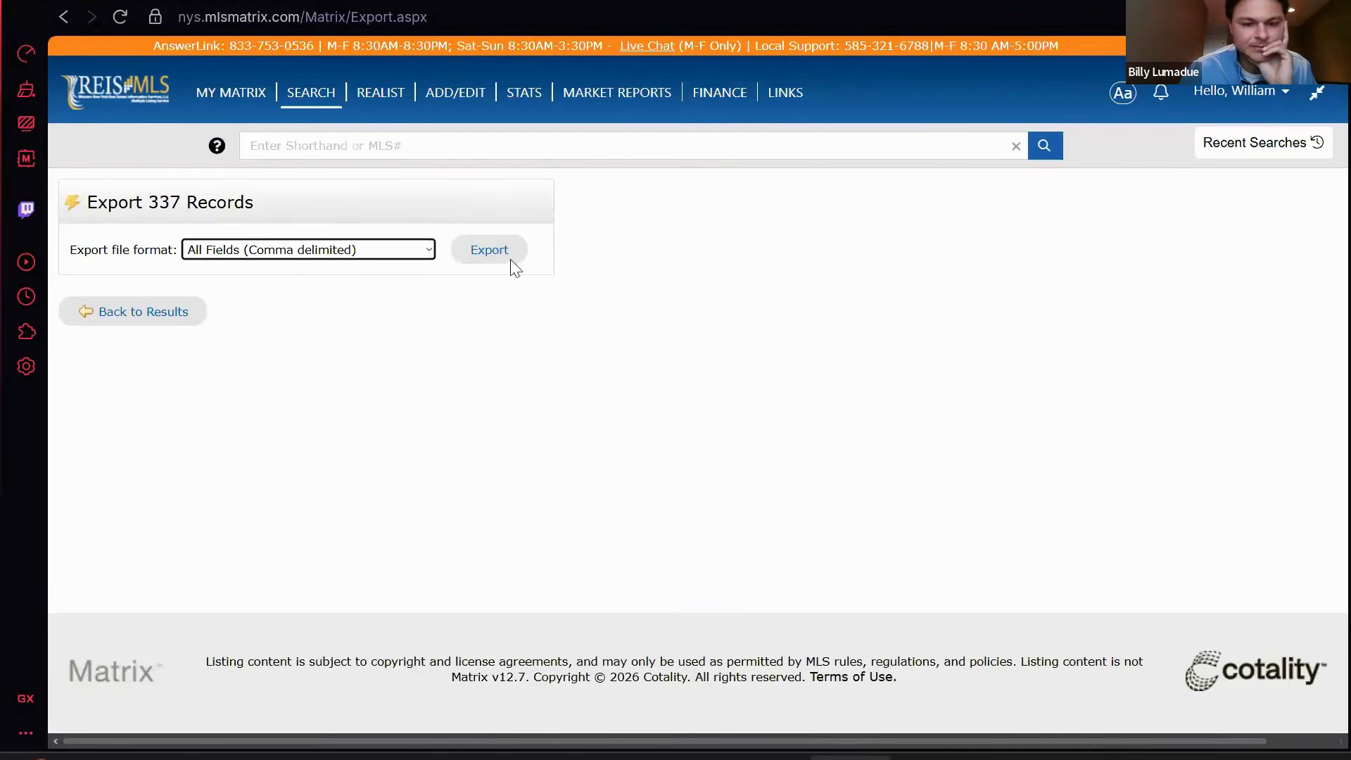
pyautogui.click(493, 251)
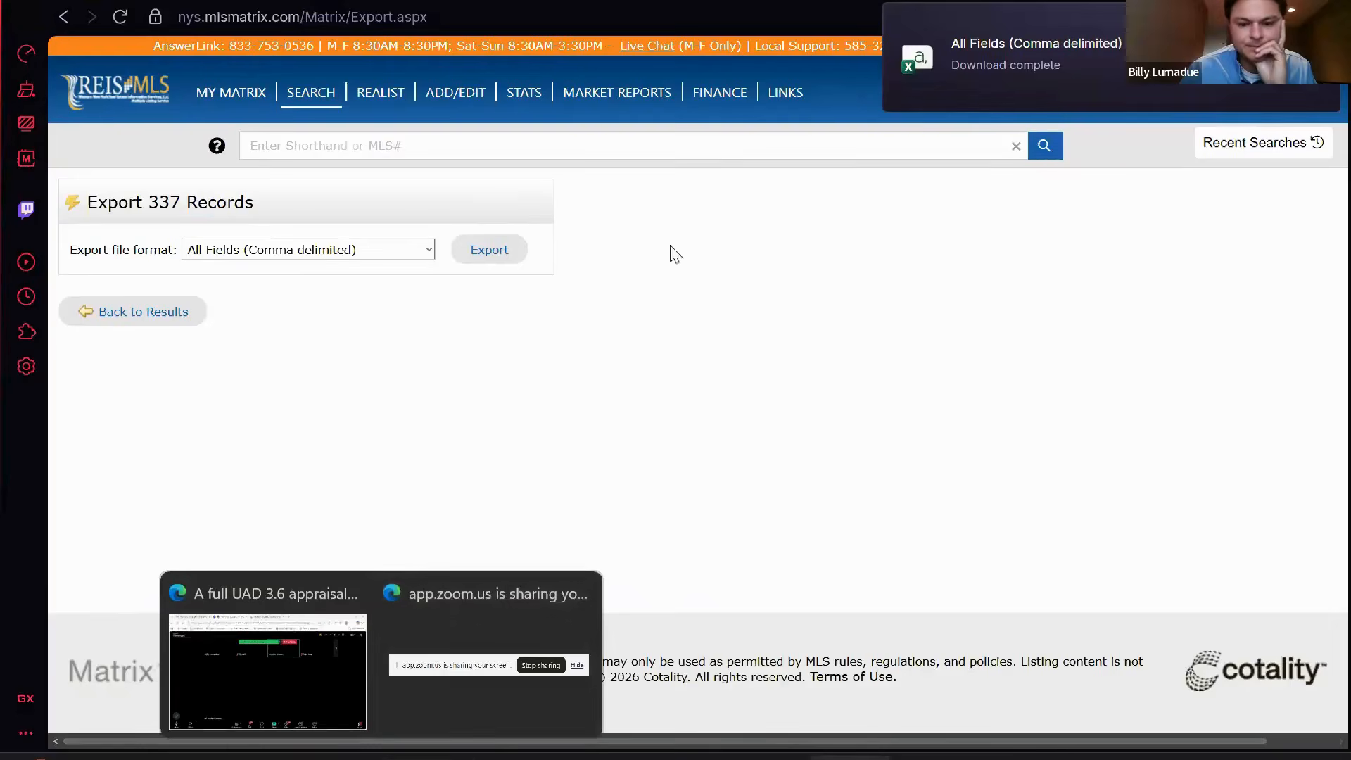
pyautogui.moveTo(383, 757)
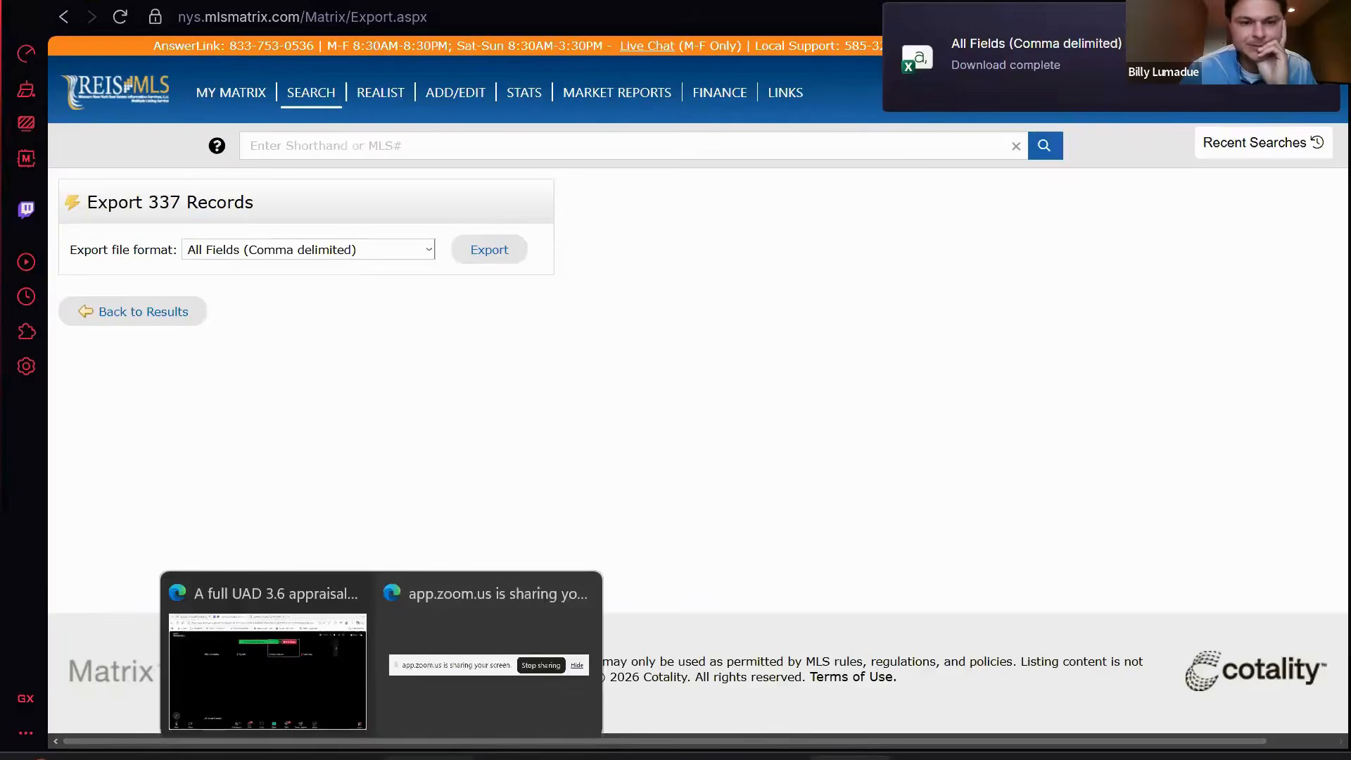
pyautogui.click(493, 659)
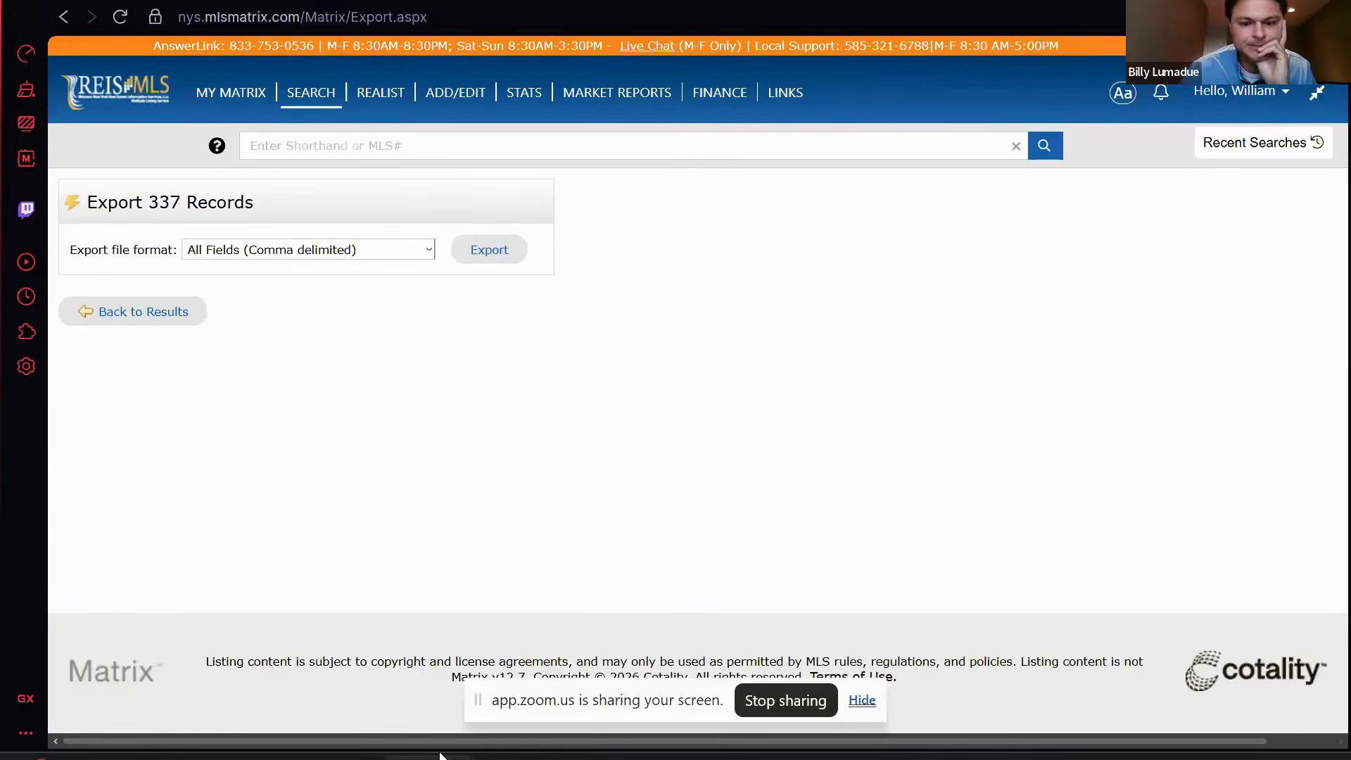
pyautogui.moveTo(383, 757)
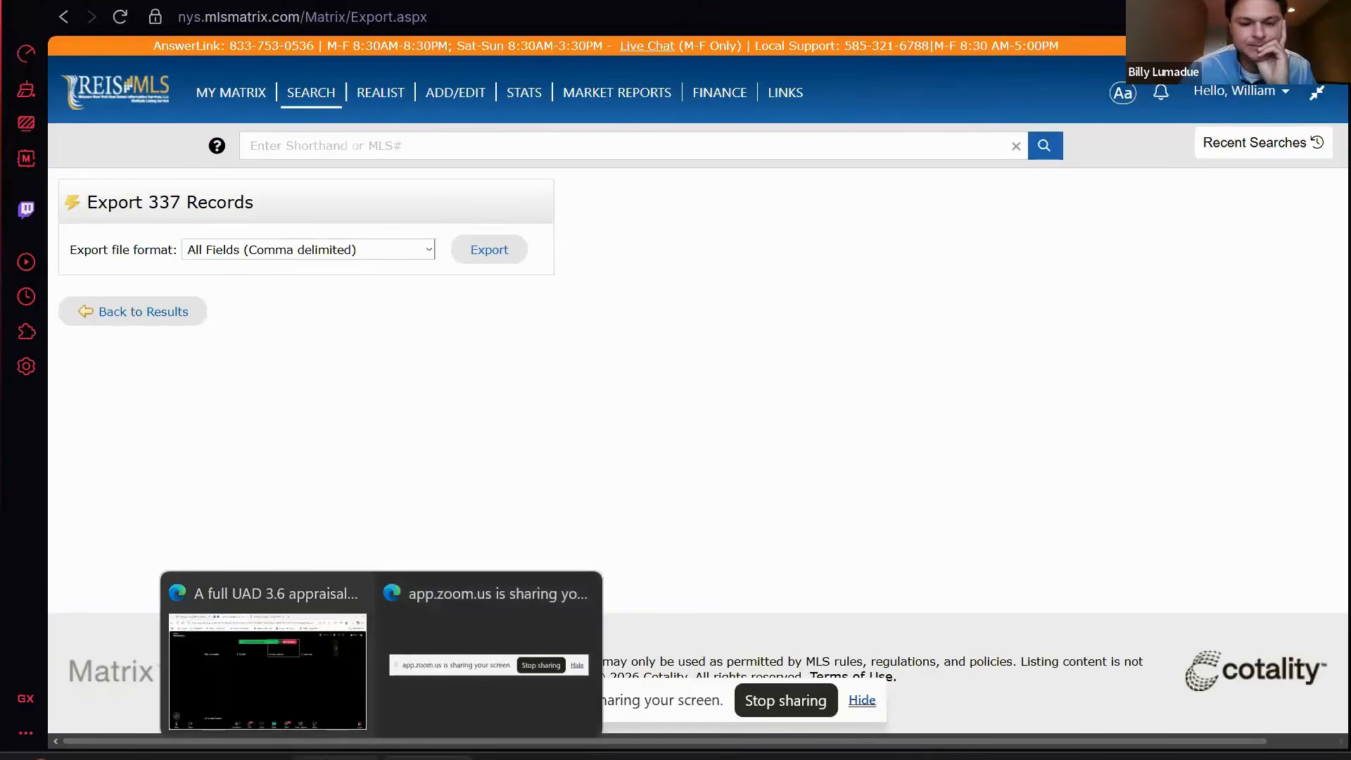
# - Return to the Aivre analytics page and close the floating meeting video
pyautogui.click(318, 684)
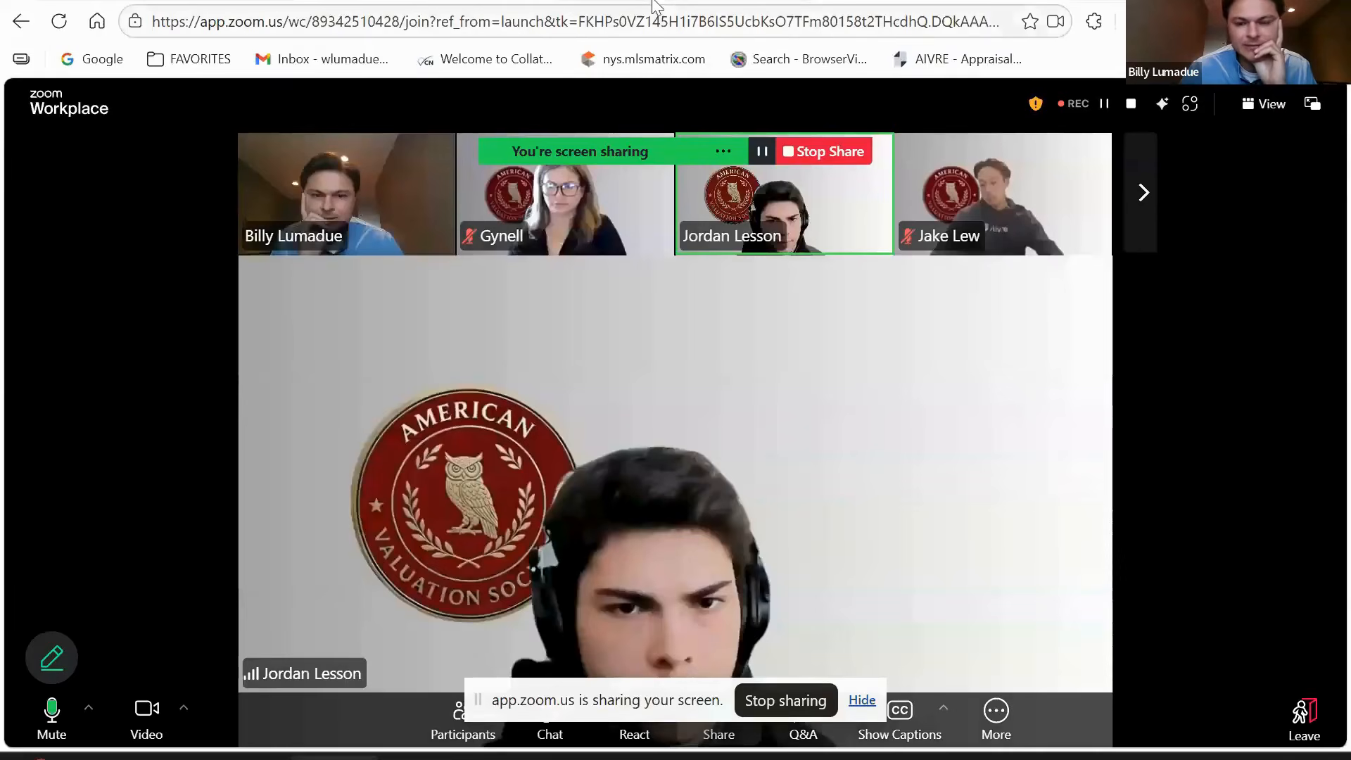
pyautogui.click(653, 2)
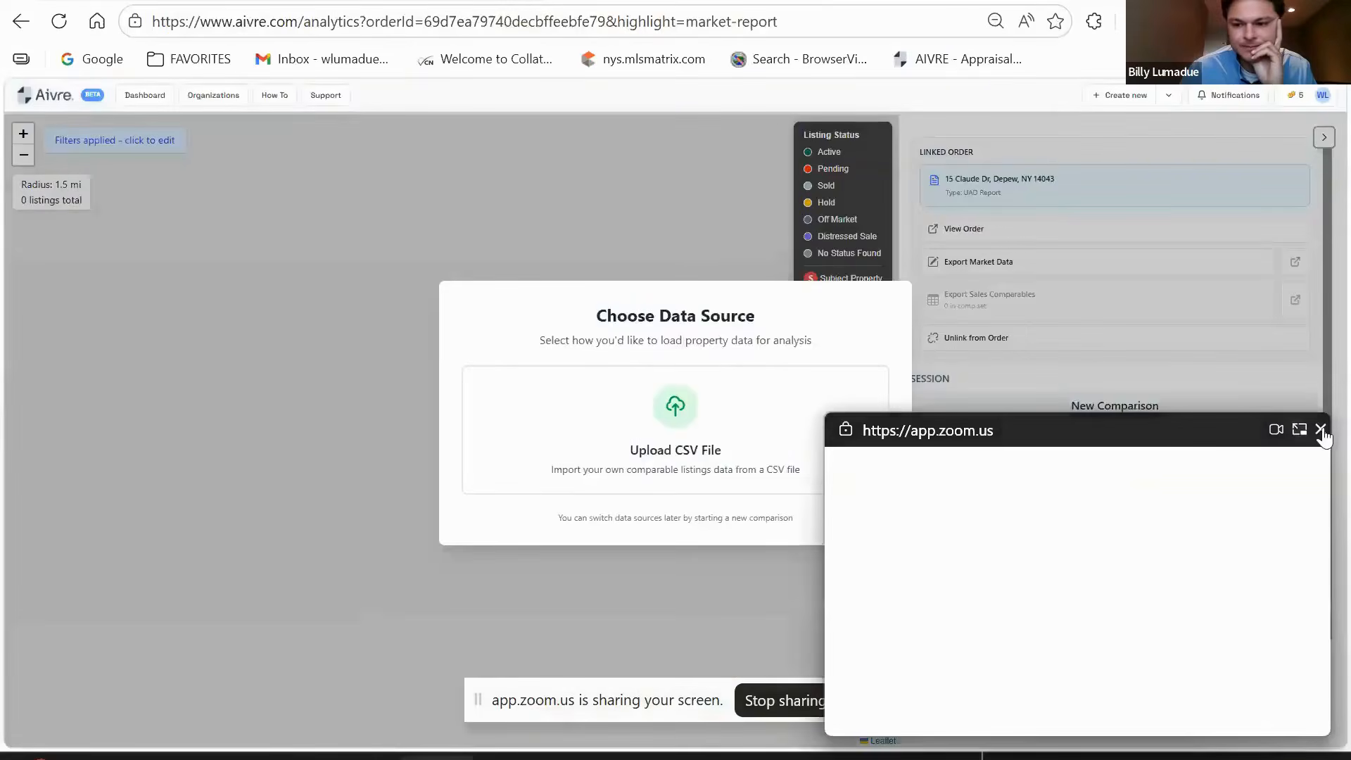
pyautogui.click(1319, 430)
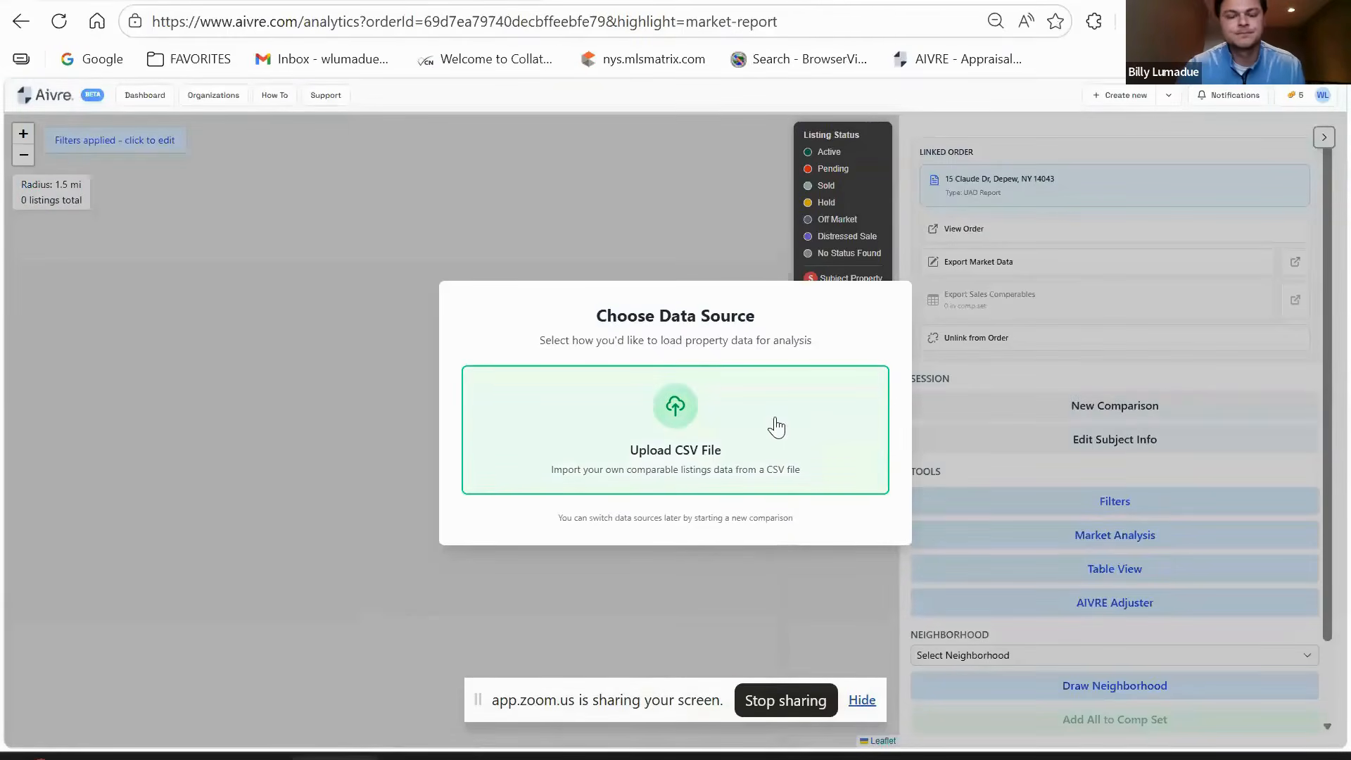
# - Upload All Fields (Comma delimited) (19).csv from Downloads as the listings CSV
pyautogui.click(774, 425)
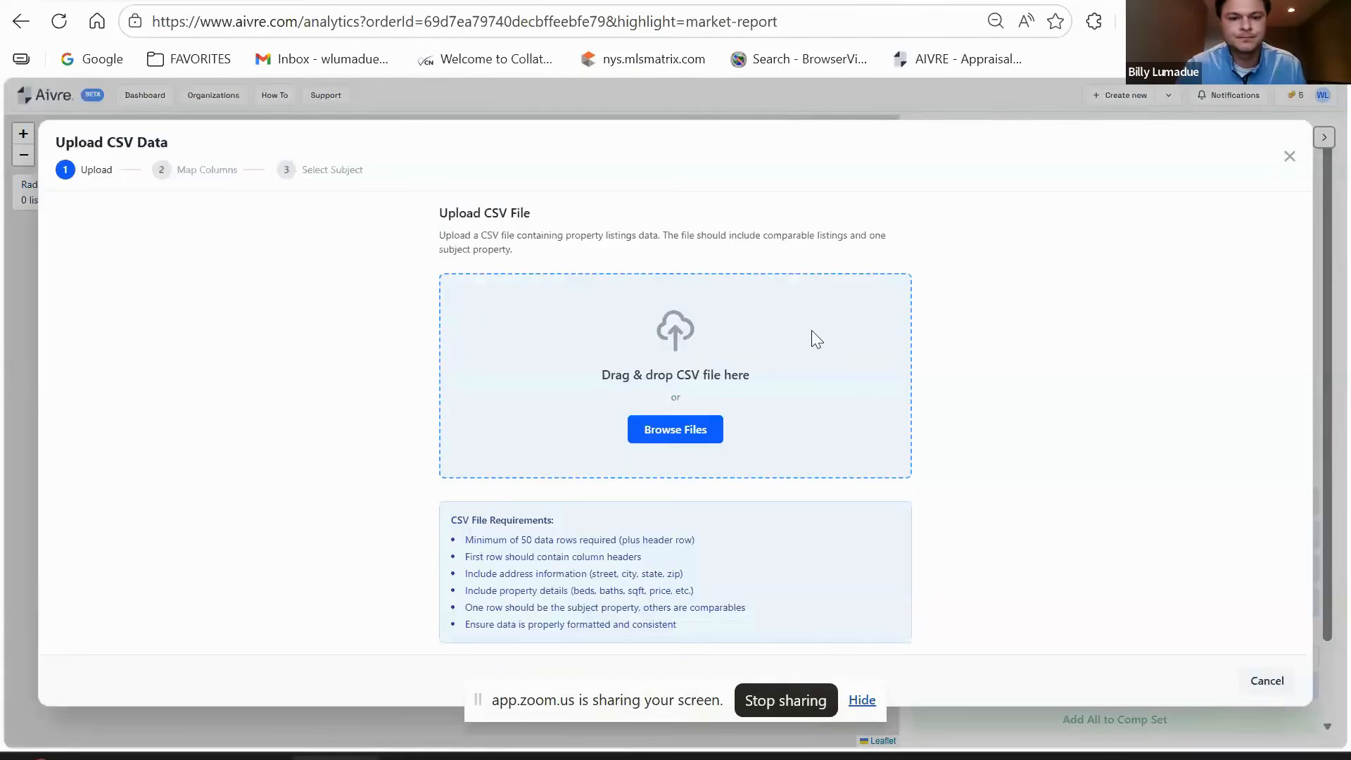
pyautogui.click(655, 429)
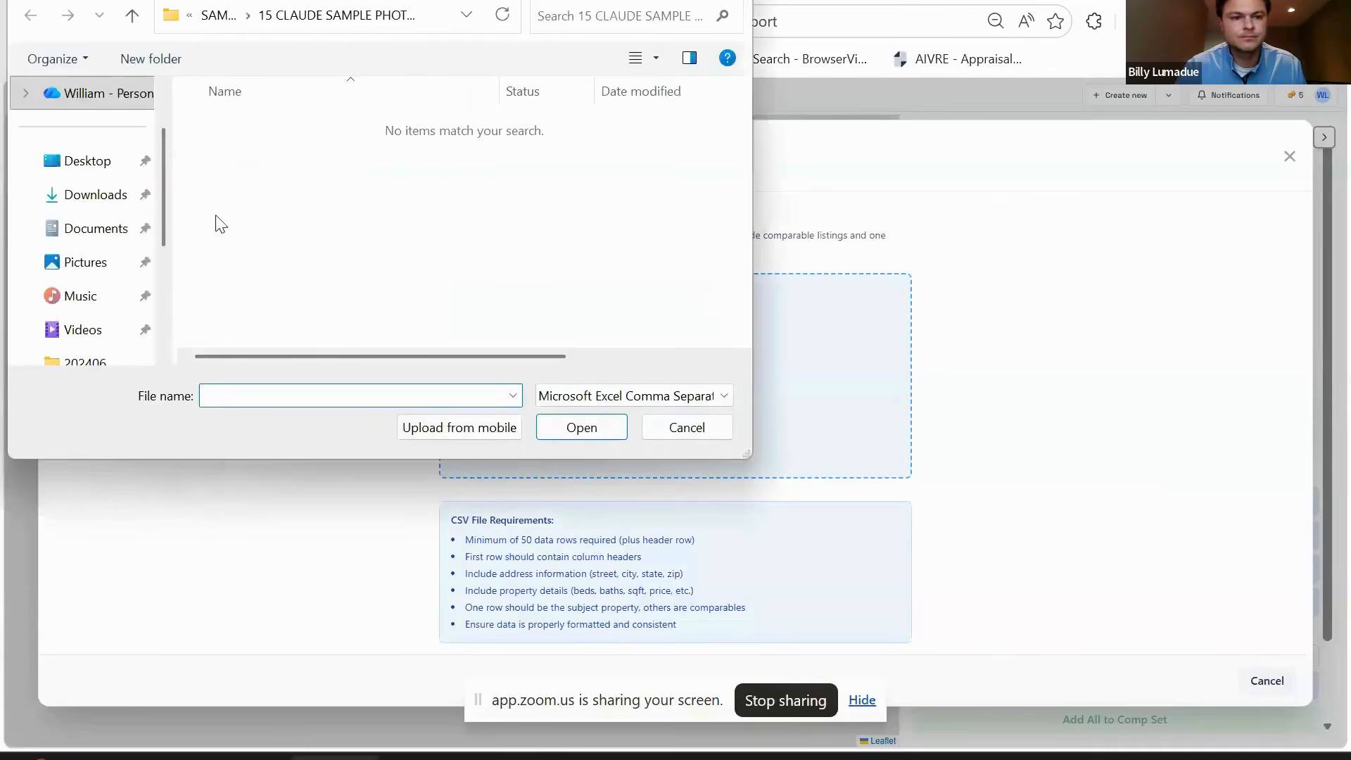
pyautogui.click(81, 201)
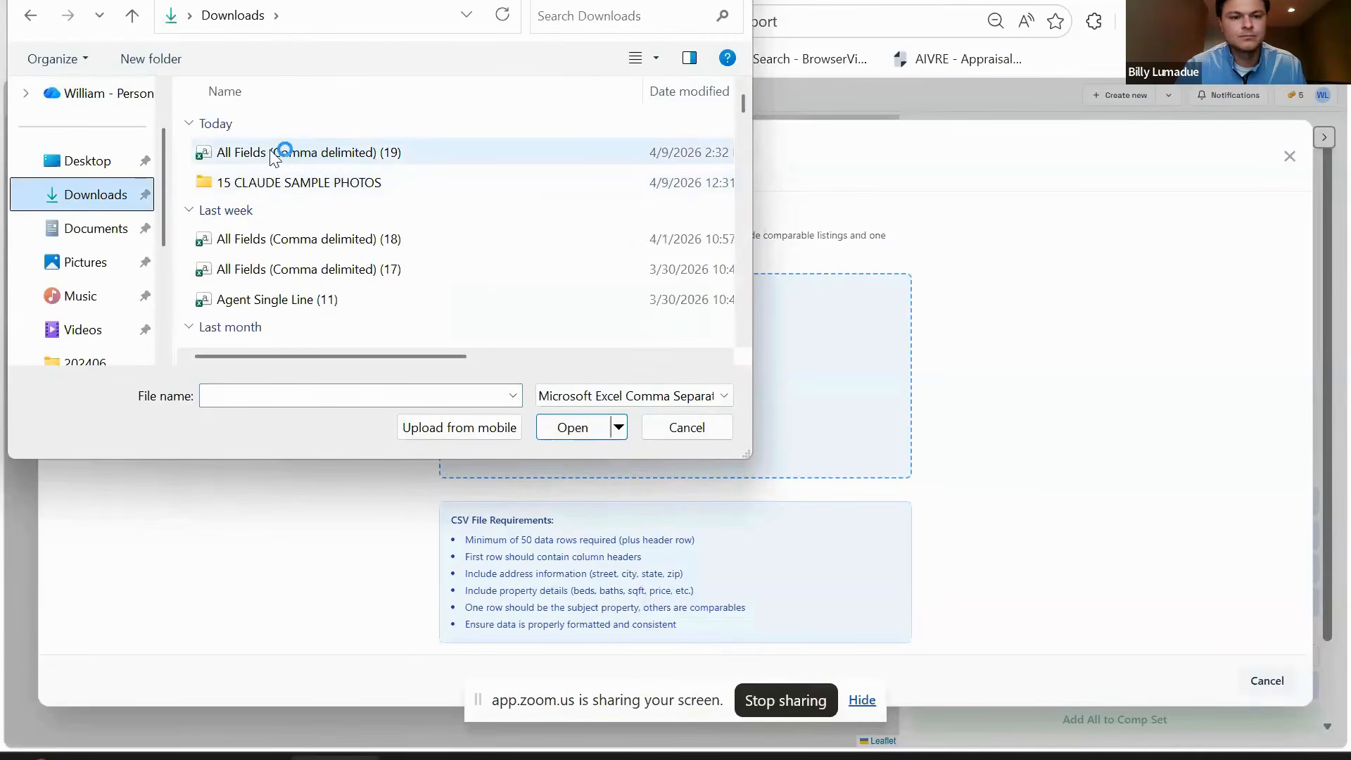
pyautogui.click(458, 155)
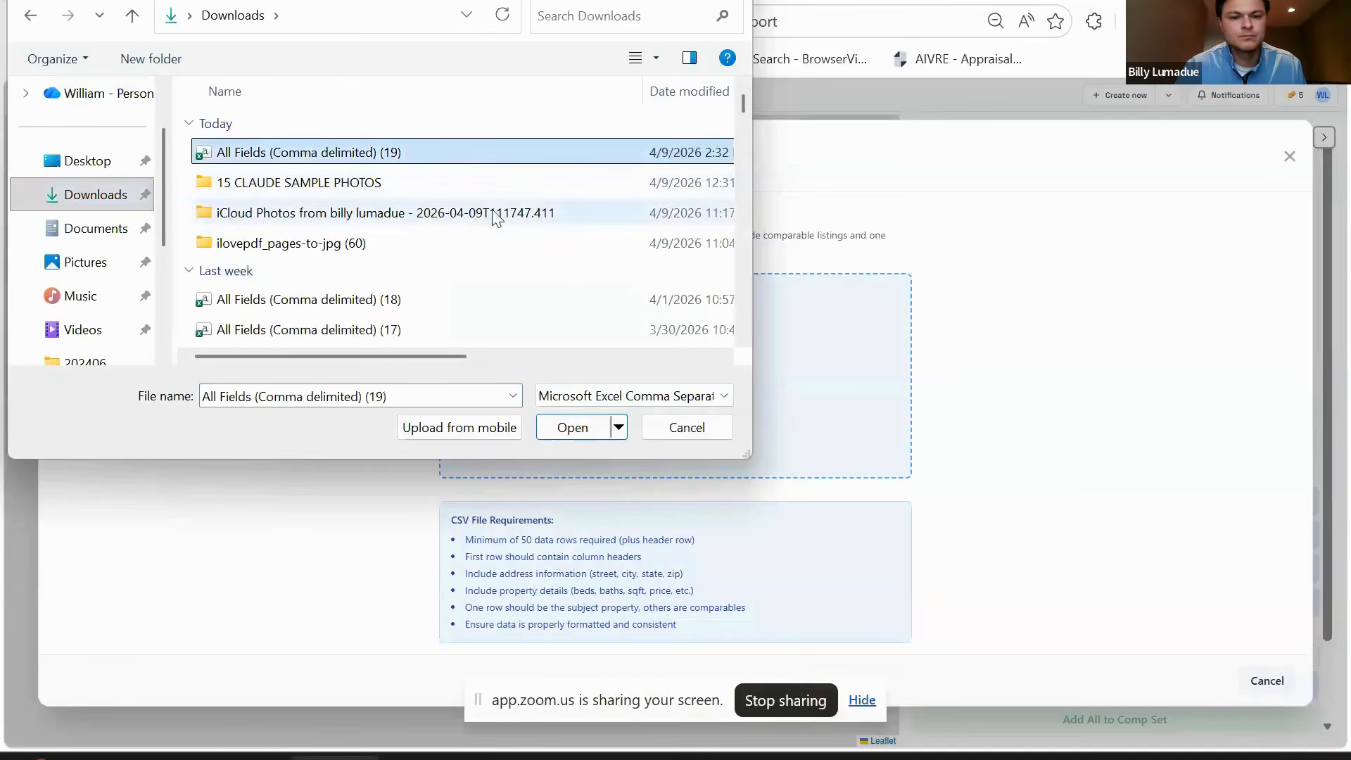
pyautogui.click(571, 431)
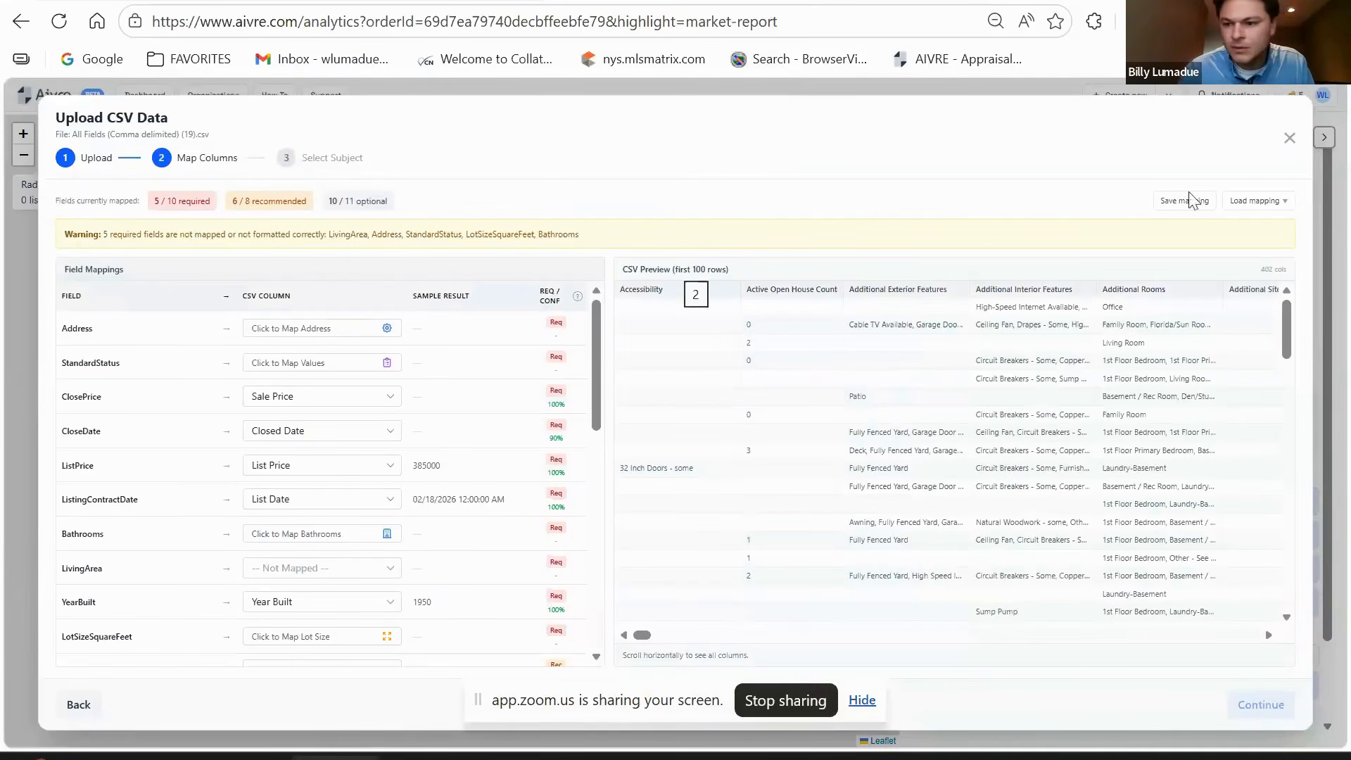
# - Apply the saved WNYMLS column mapping and check the address field's street-number column setting
pyautogui.click(1263, 206)
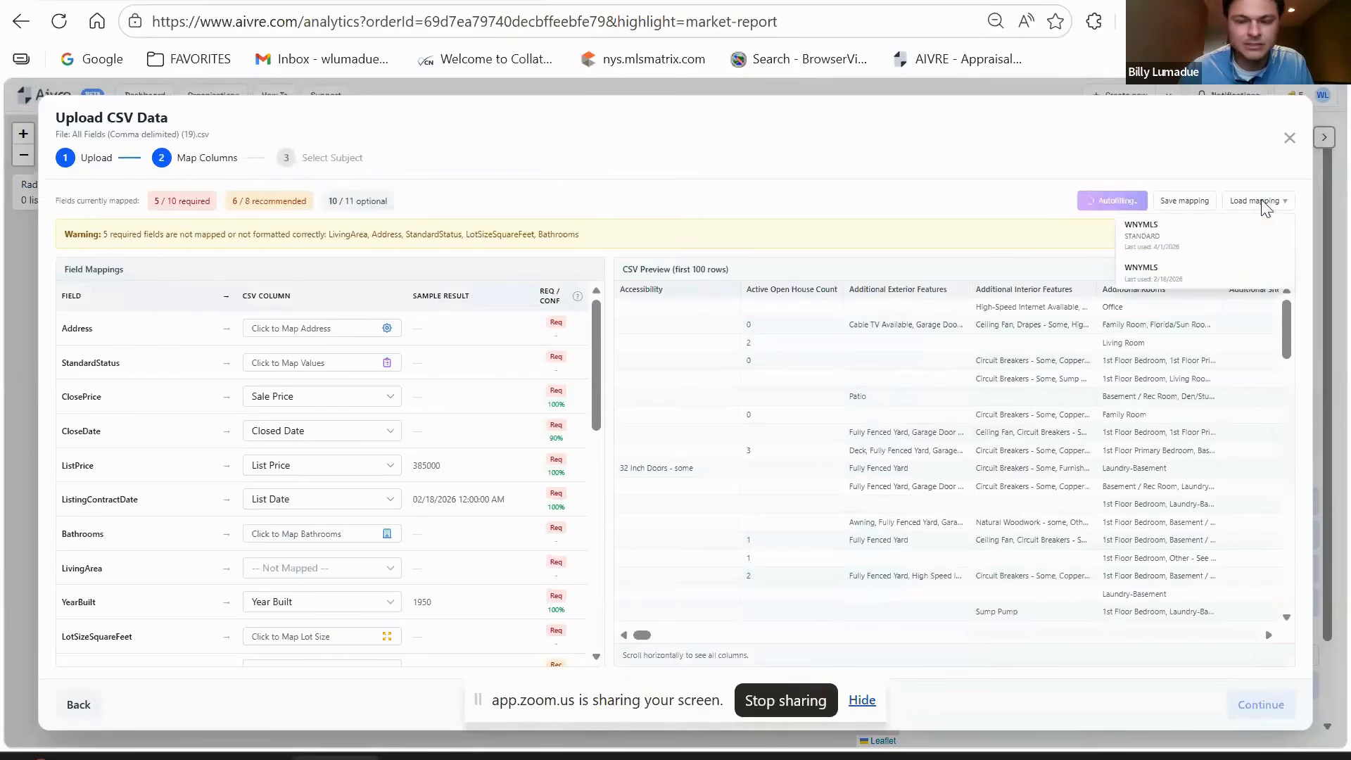
pyautogui.click(1142, 237)
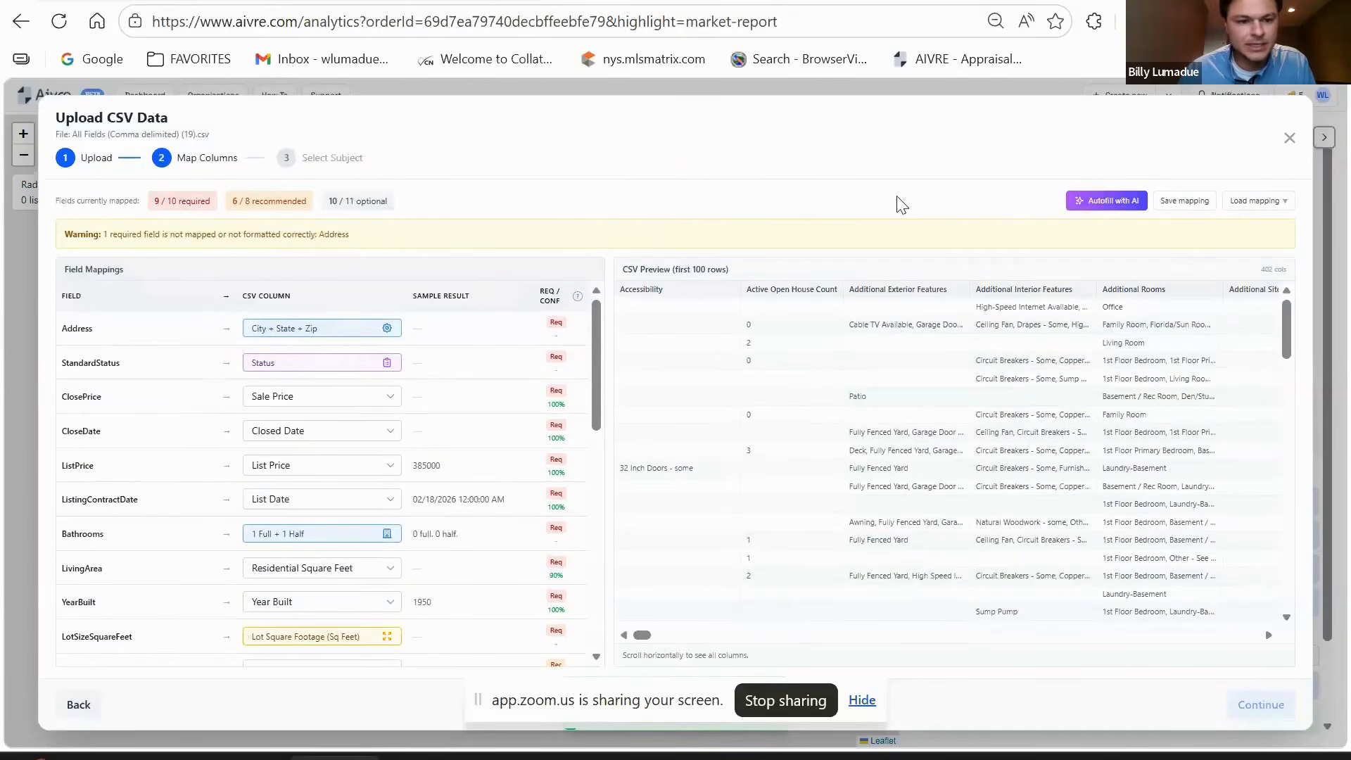
pyautogui.click(392, 330)
pyautogui.click(574, 308)
pyautogui.click(584, 309)
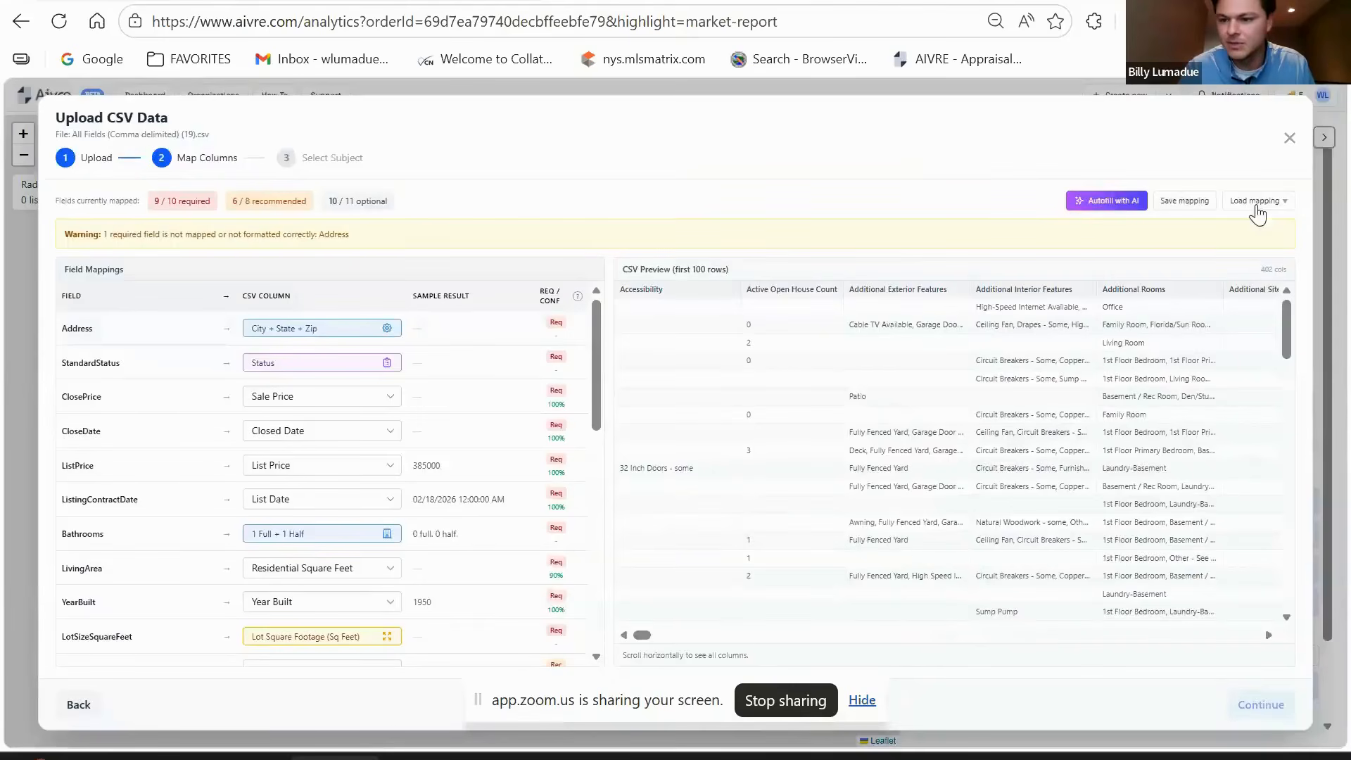
pyautogui.click(903, 137)
# - Reapply a saved column mapping so all 10 required fields are mapped, and continue
pyautogui.click(1266, 208)
pyautogui.click(1154, 224)
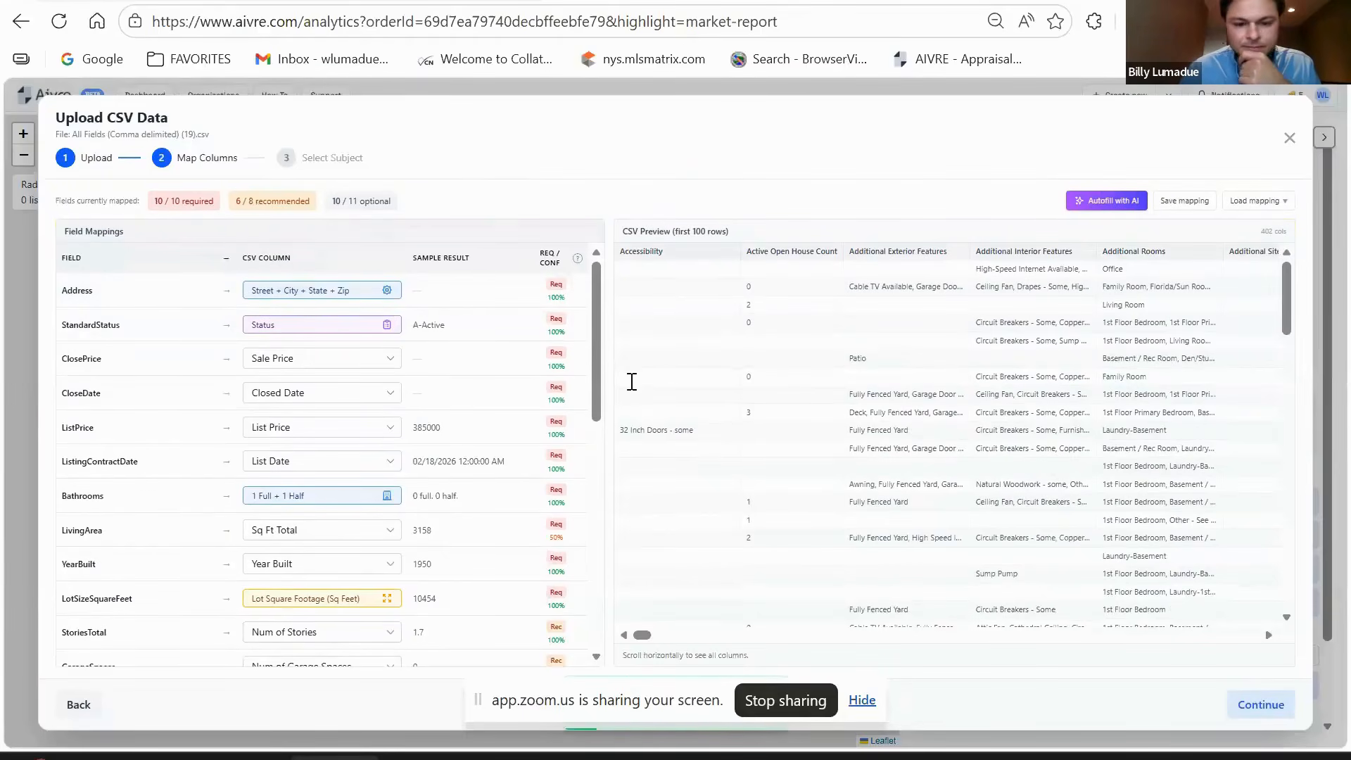
pyautogui.click(1259, 706)
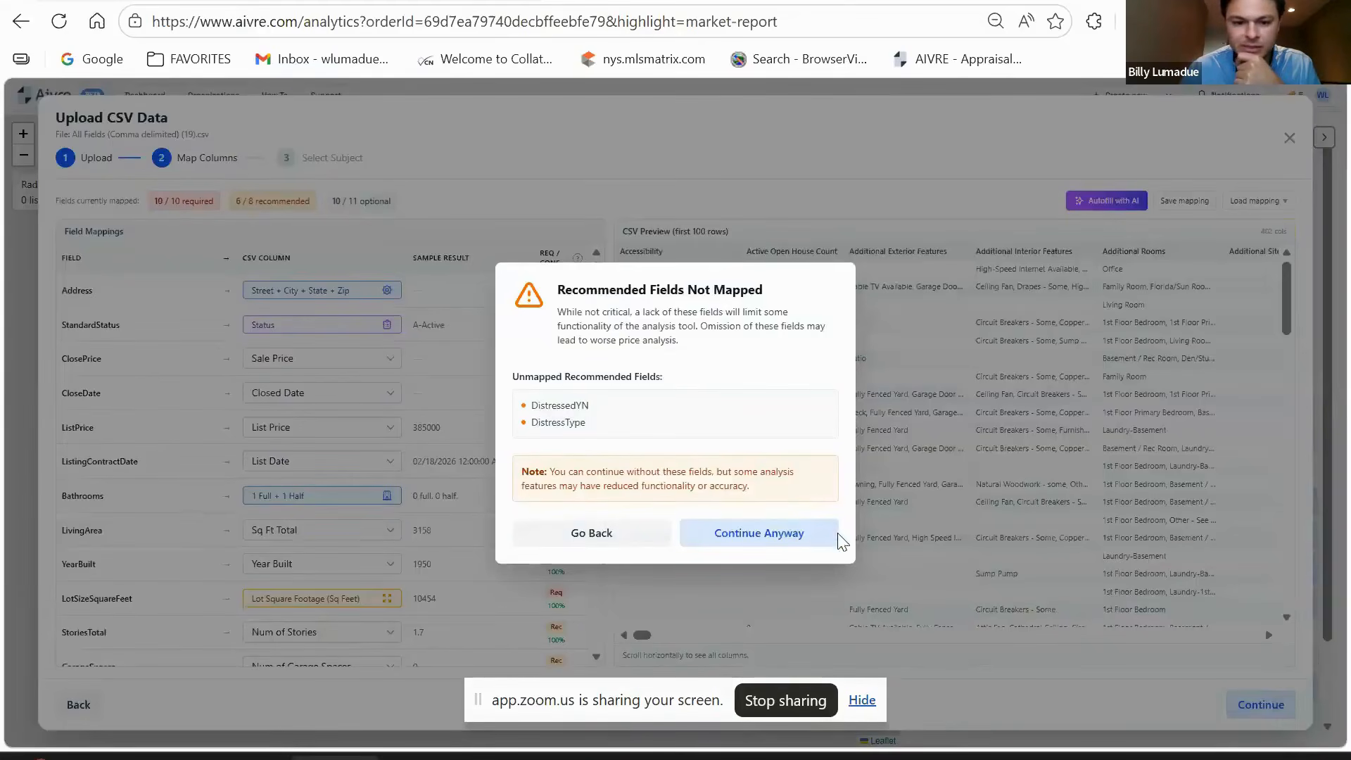
# - Continue past the unmapped-fields warning and begin entering the subject's street address manually
pyautogui.click(770, 539)
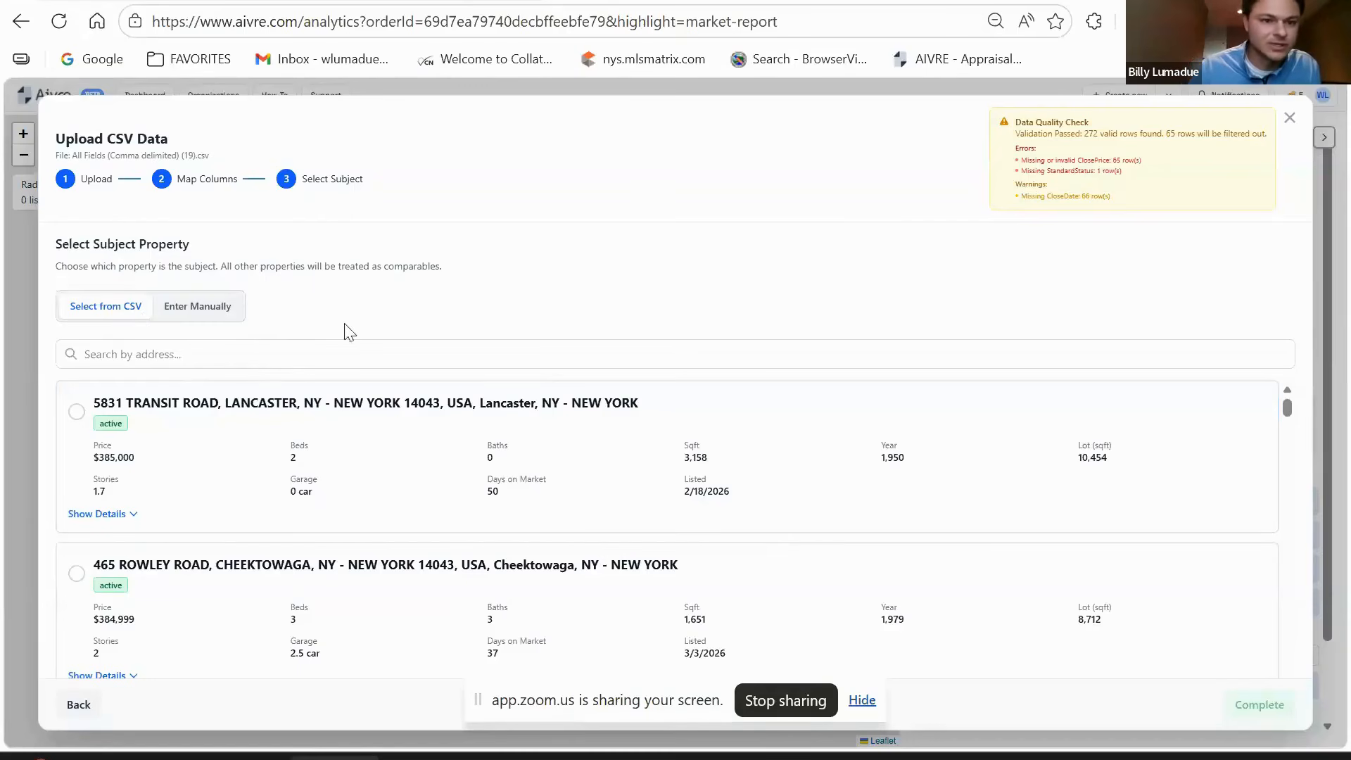
pyautogui.click(200, 311)
pyautogui.click(234, 406)
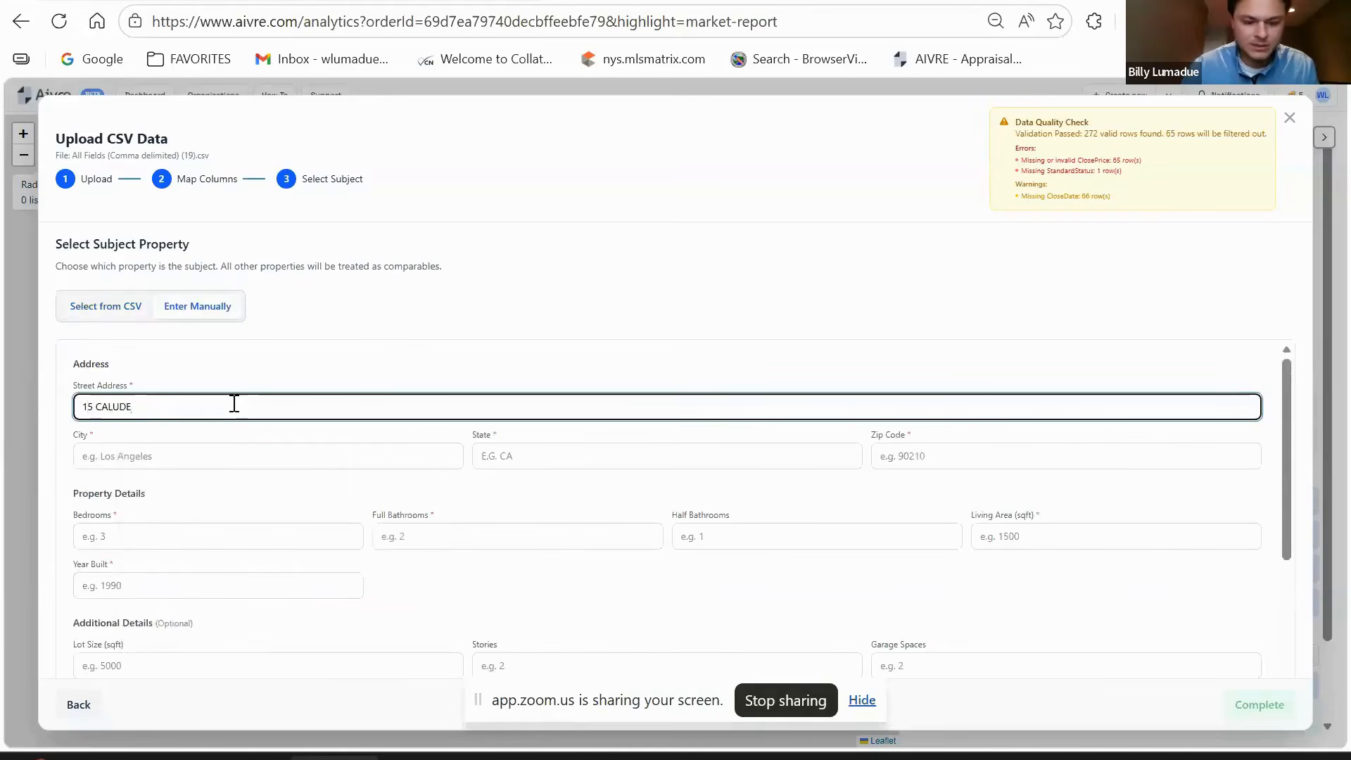
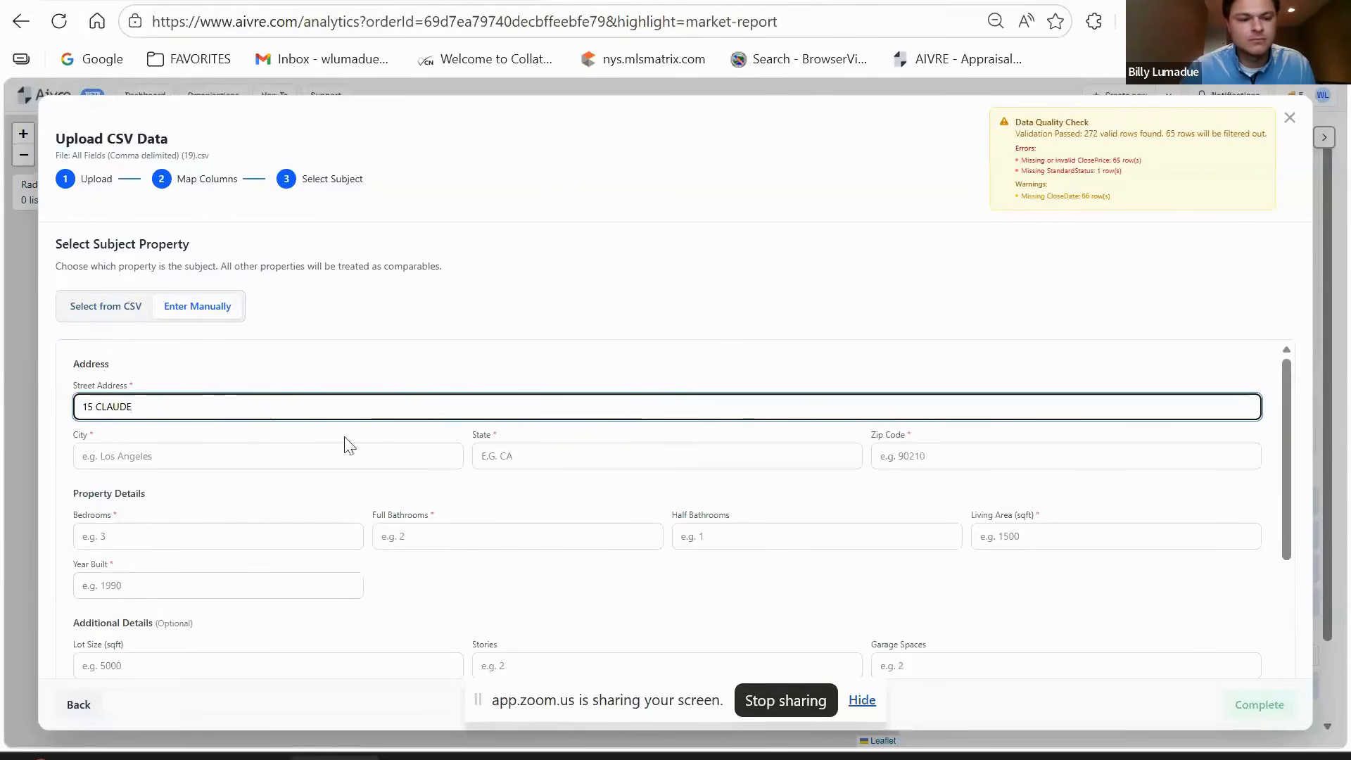
# - Fill in the subject property's city and state
pyautogui.click(322, 453)
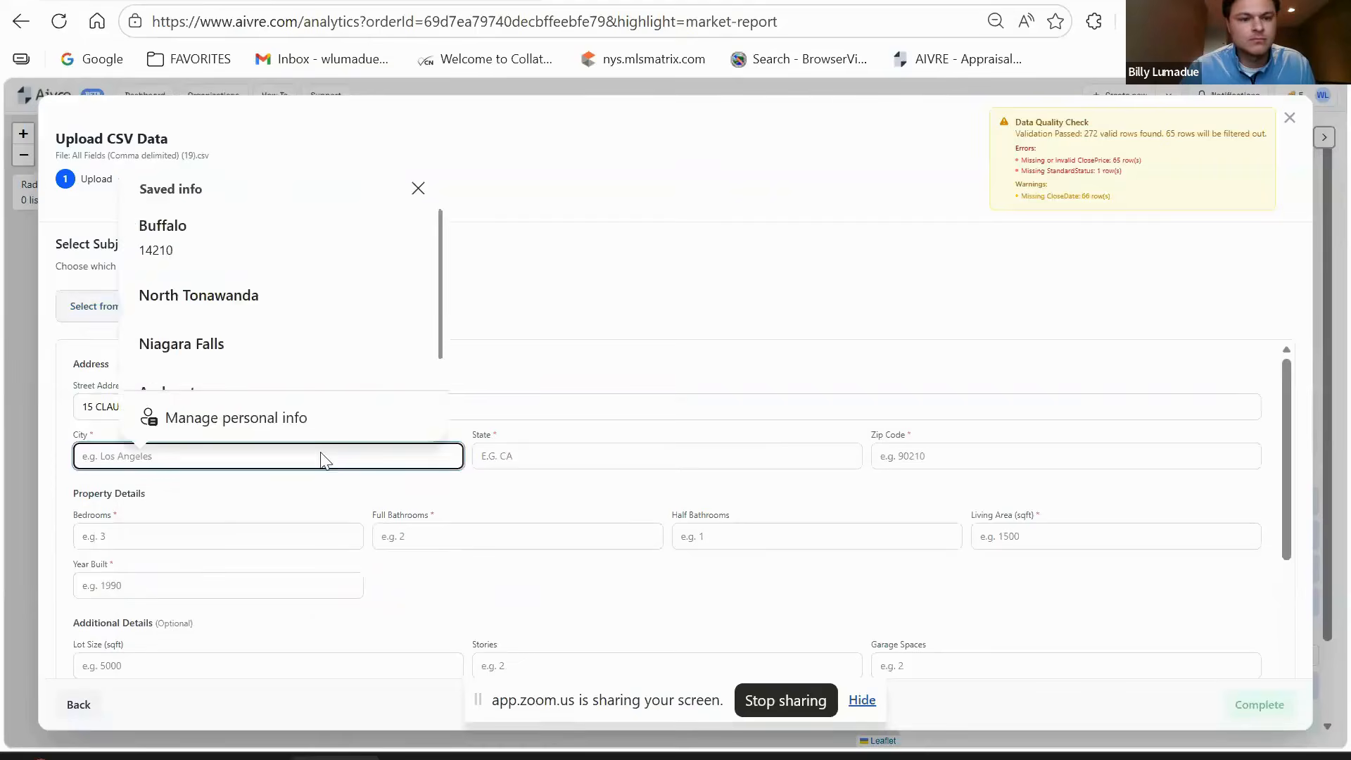
pyautogui.click(764, 228)
pyautogui.click(368, 455)
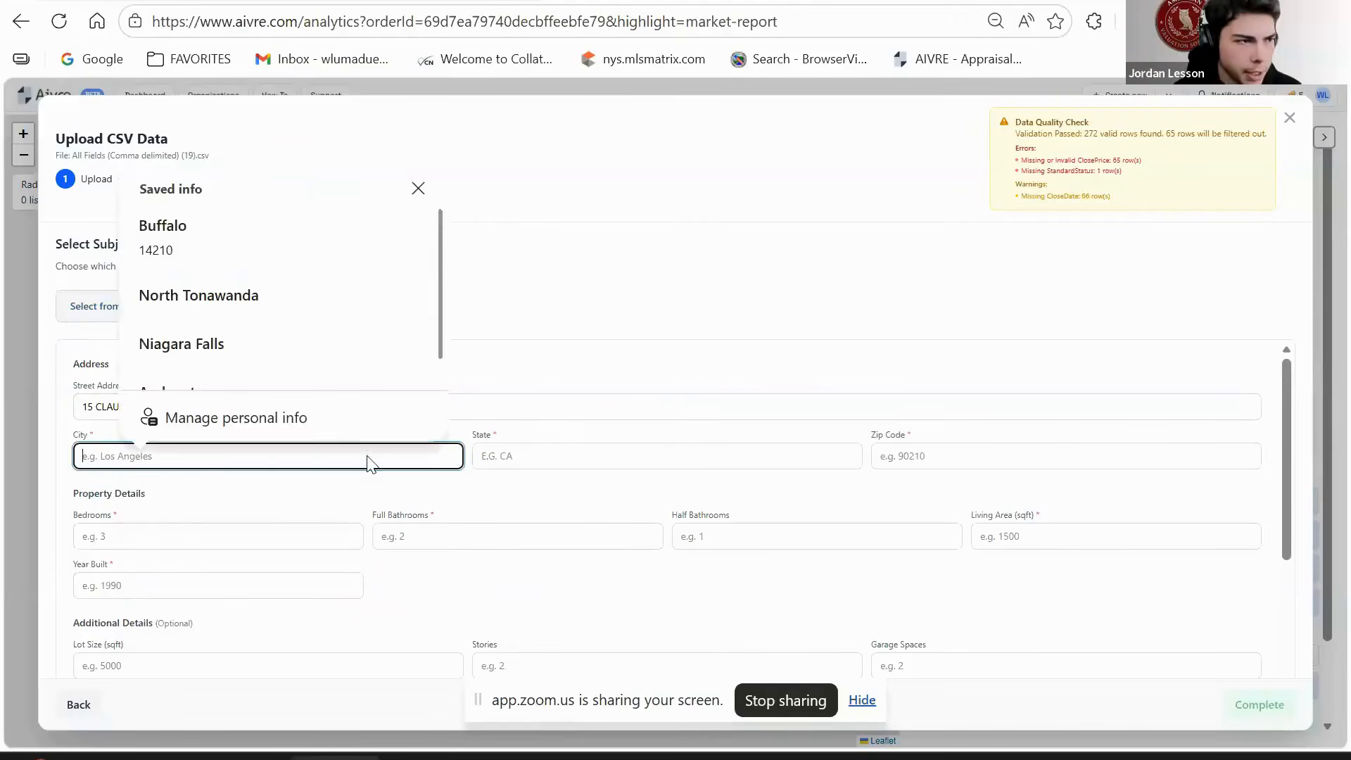
pyautogui.write('DEWPEW')
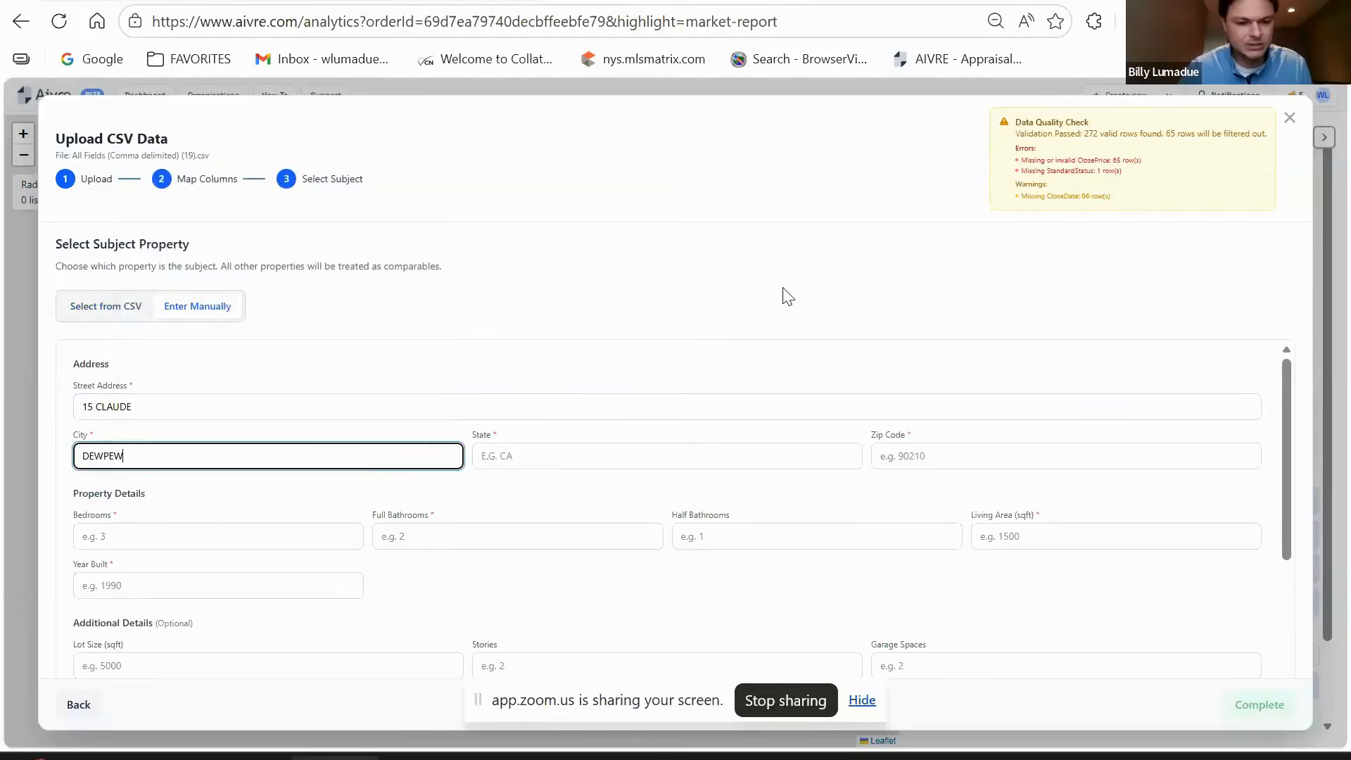
pyautogui.click(603, 464)
pyautogui.write('NY')
# - Enter the subject property's zip code in the manual entry form
pyautogui.click(1028, 456)
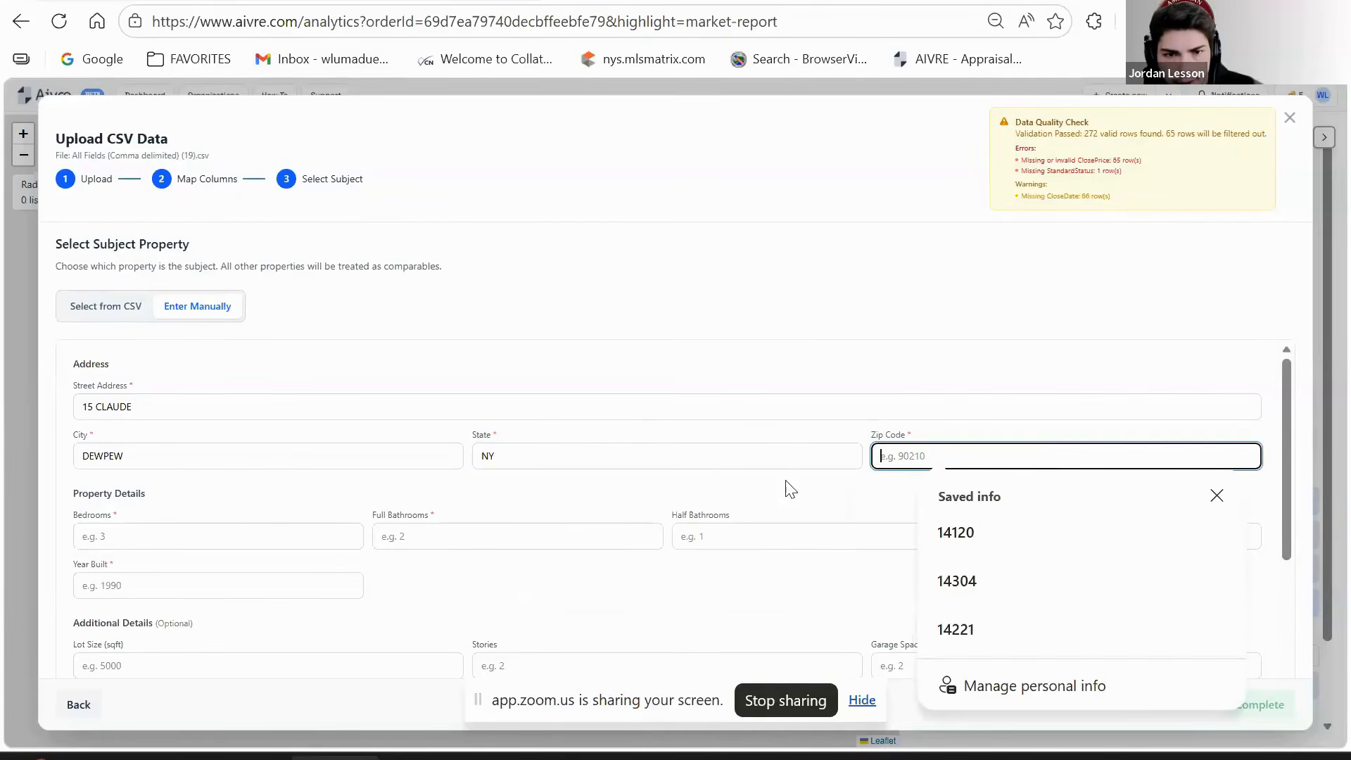
pyautogui.click(802, 489)
pyautogui.scroll(-3, 802, 493)
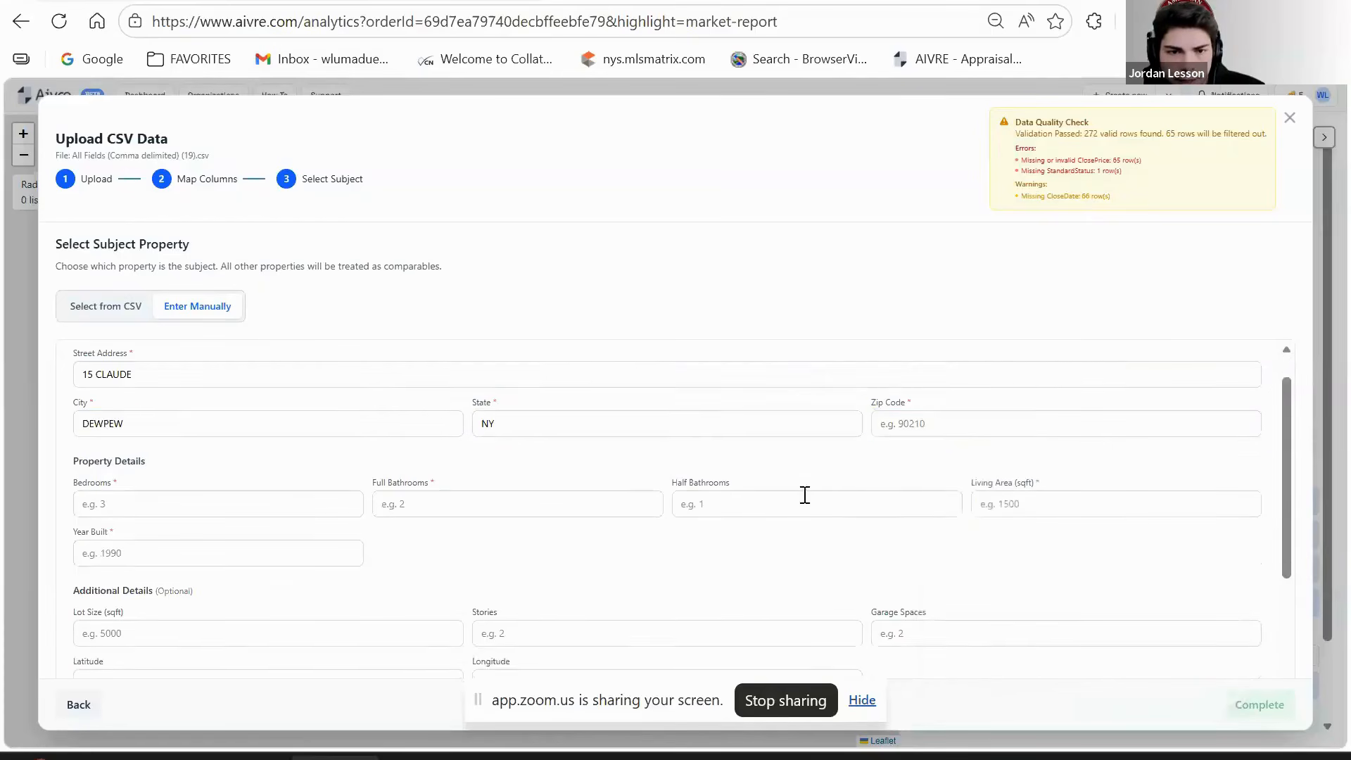
pyautogui.scroll(3, 694, 437)
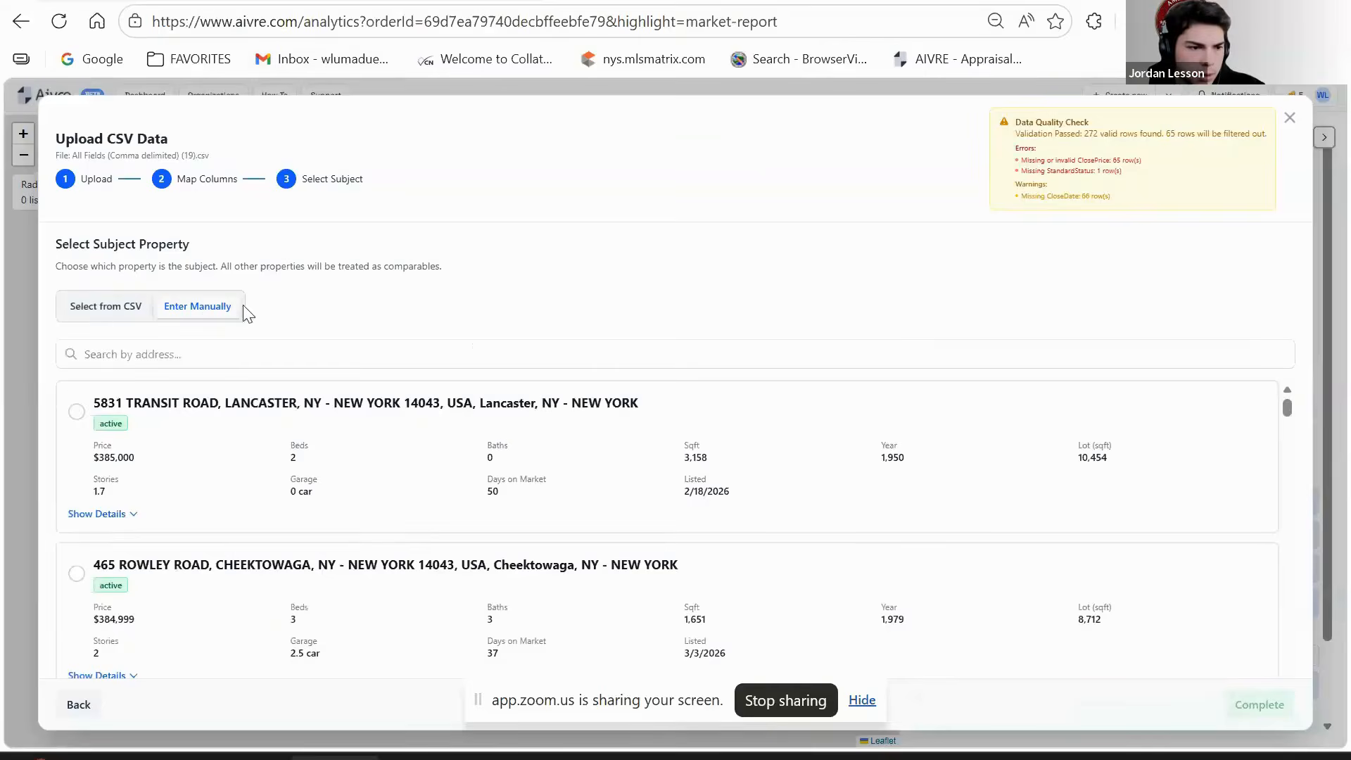
pyautogui.scroll(-10, 356, 458)
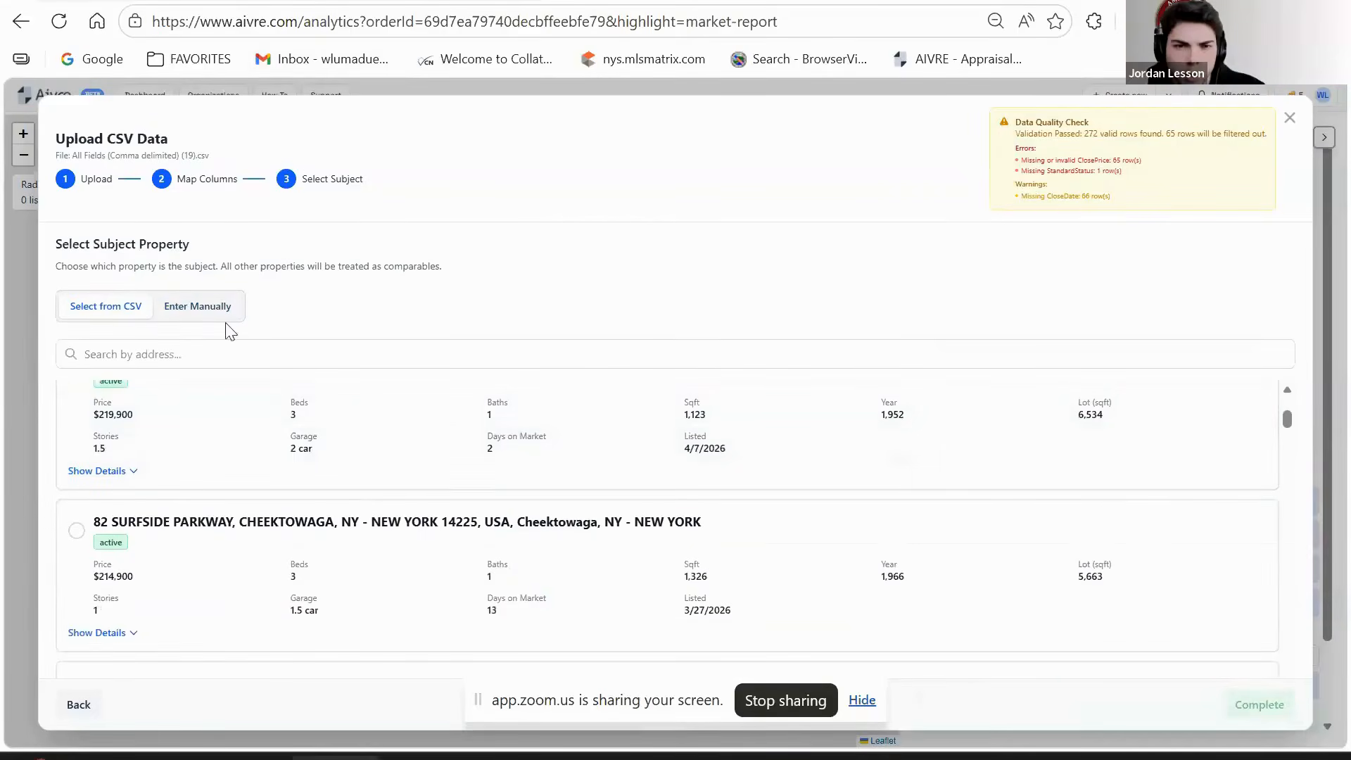
pyautogui.click(204, 314)
pyautogui.click(929, 453)
pyautogui.write('14043')
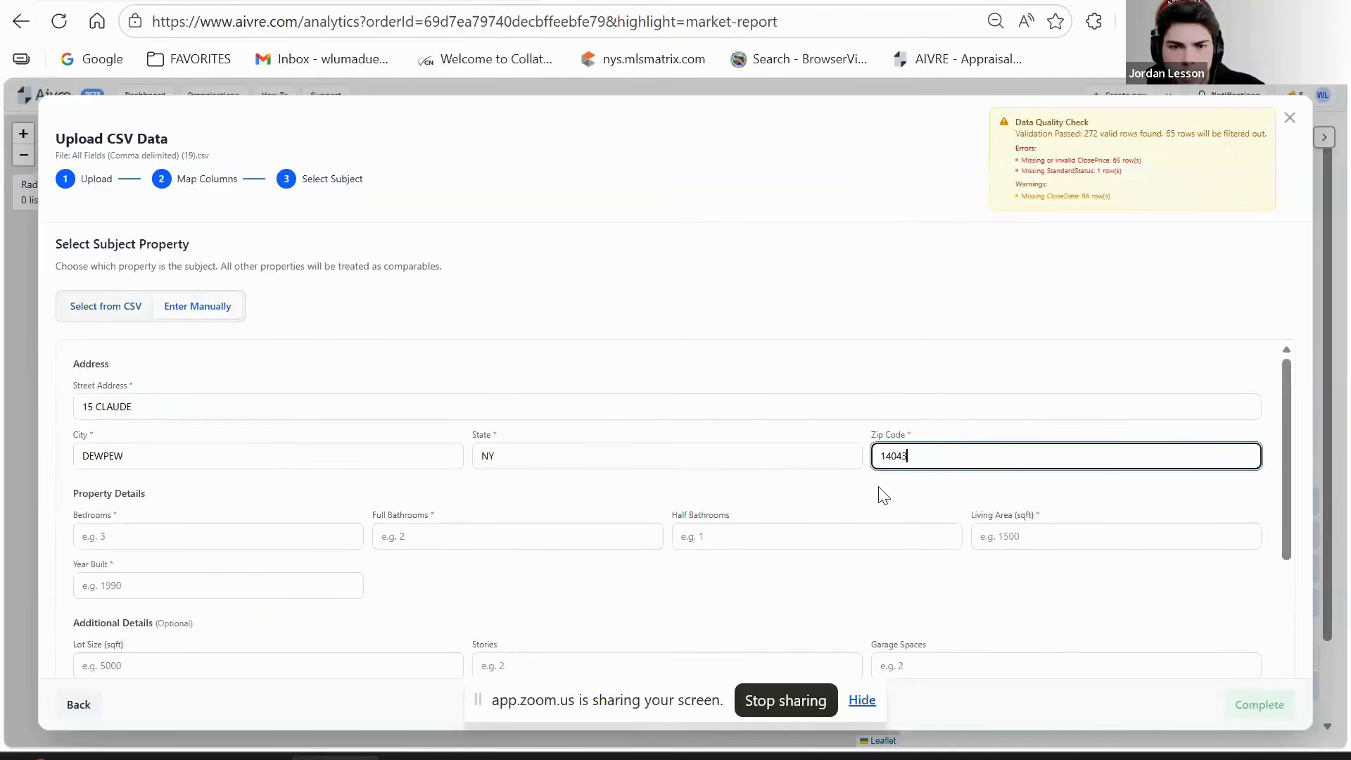
# - Enter 3 bedrooms, 1 full bath, 1092 sq ft living area, built 1966, and complete
pyautogui.scroll(-2, 704, 492)
pyautogui.click(282, 430)
pyautogui.write('3')
pyautogui.click(500, 432)
pyautogui.write('1')
pyautogui.click(1078, 433)
pyautogui.write('1')
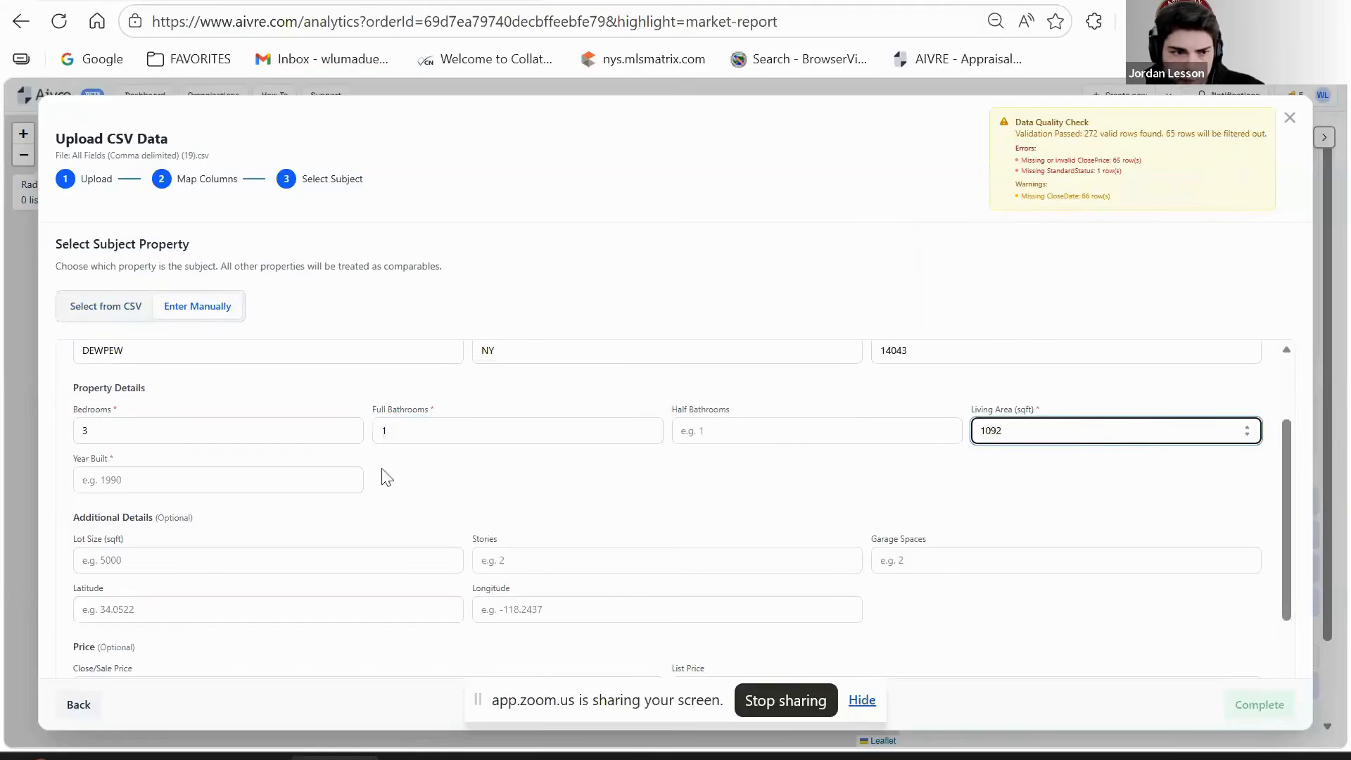
pyautogui.click(319, 479)
pyautogui.write('1966')
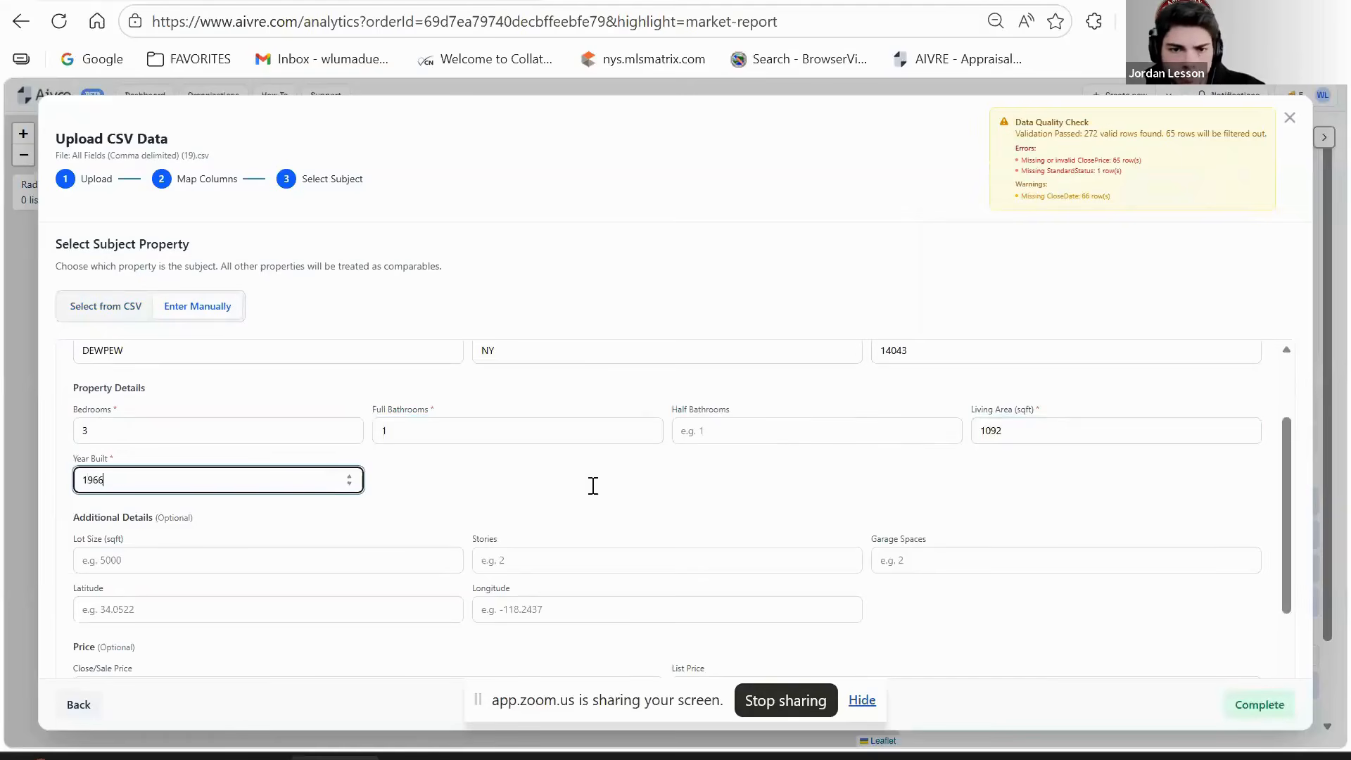
pyautogui.scroll(3, 594, 486)
pyautogui.scroll(-5, 1156, 567)
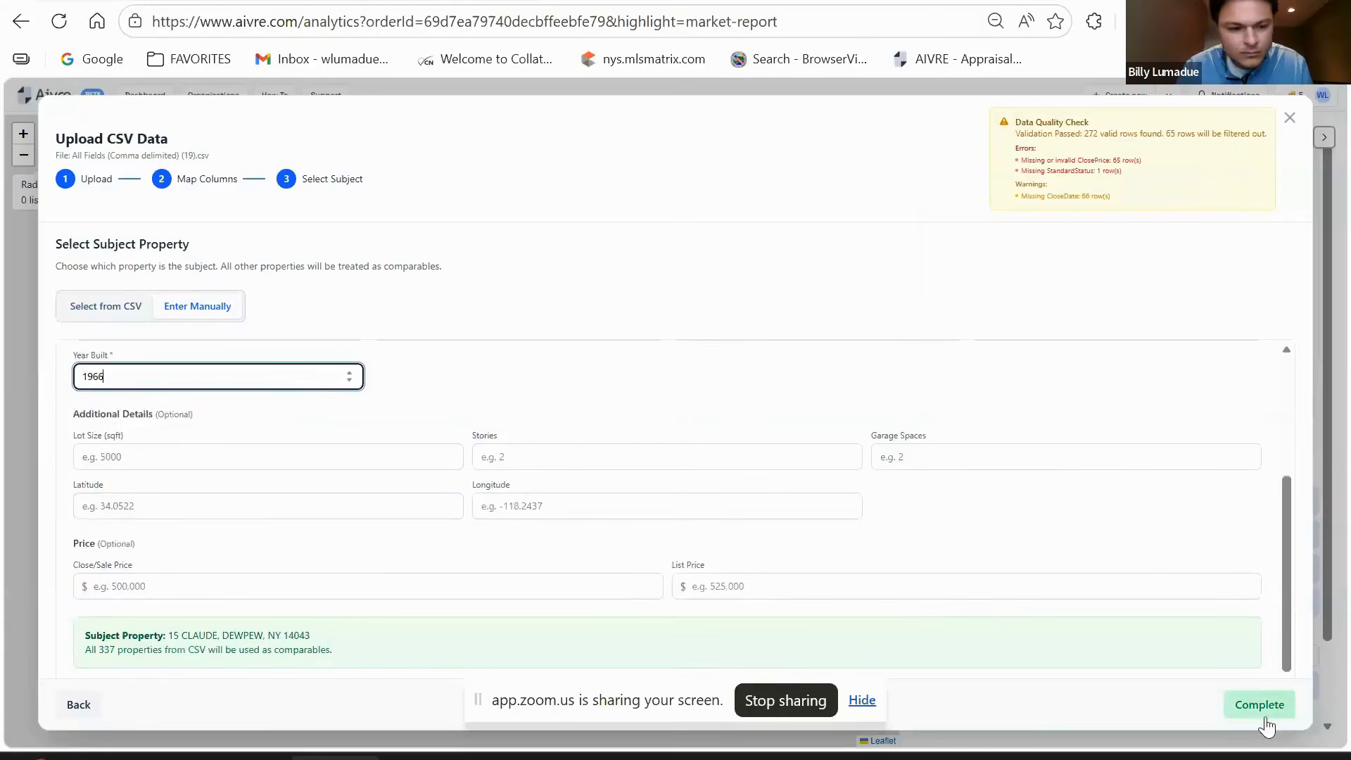
pyautogui.click(1260, 705)
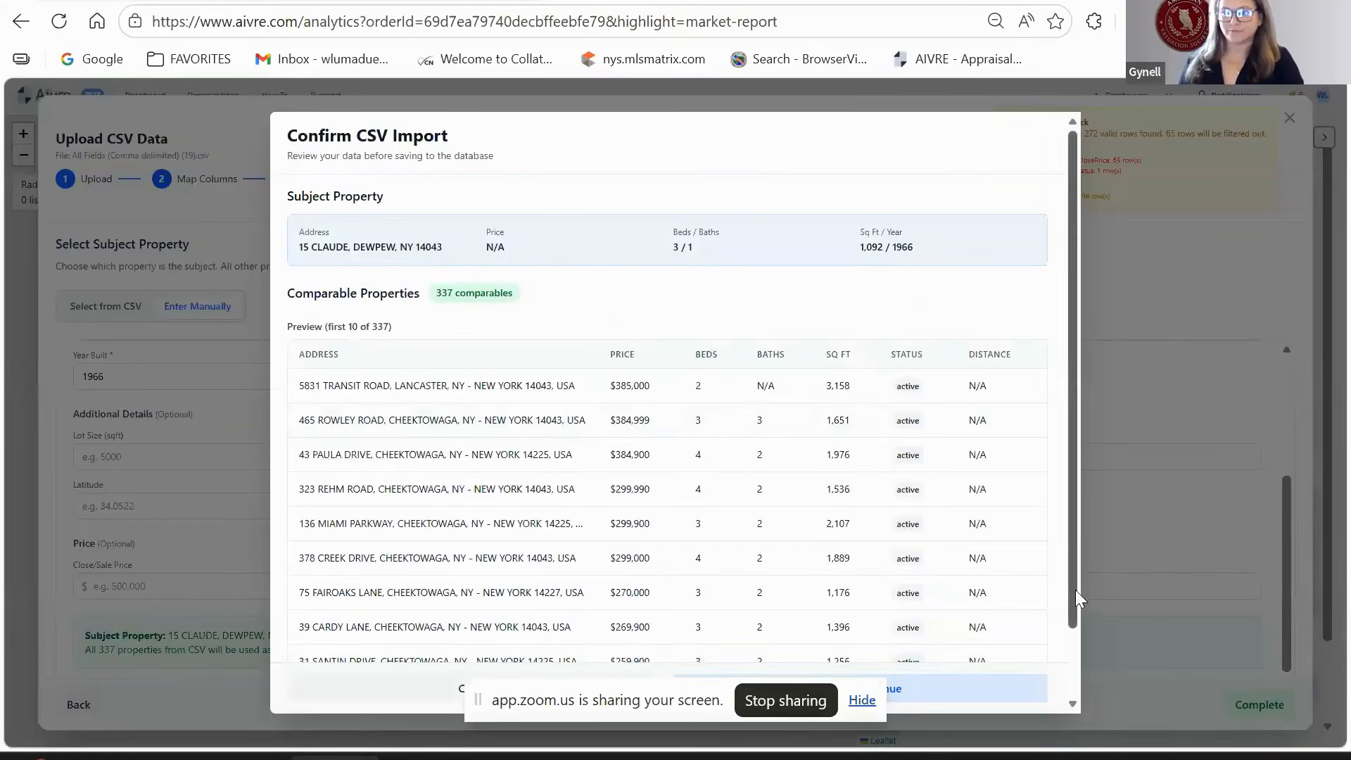
# - Confirm importing the 337 listings, decline the address prompt, and save the subject property info
pyautogui.scroll(-2, 959, 686)
pyautogui.click(943, 698)
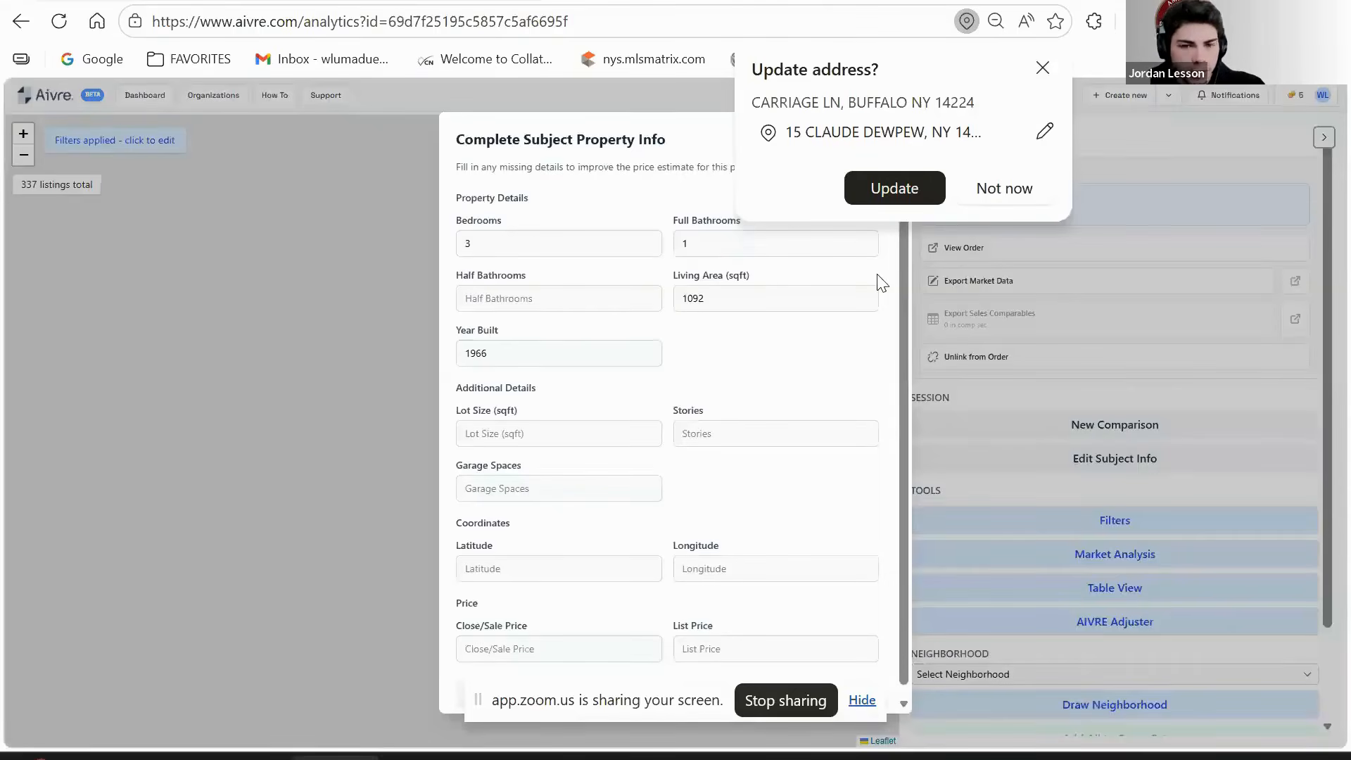
pyautogui.click(969, 193)
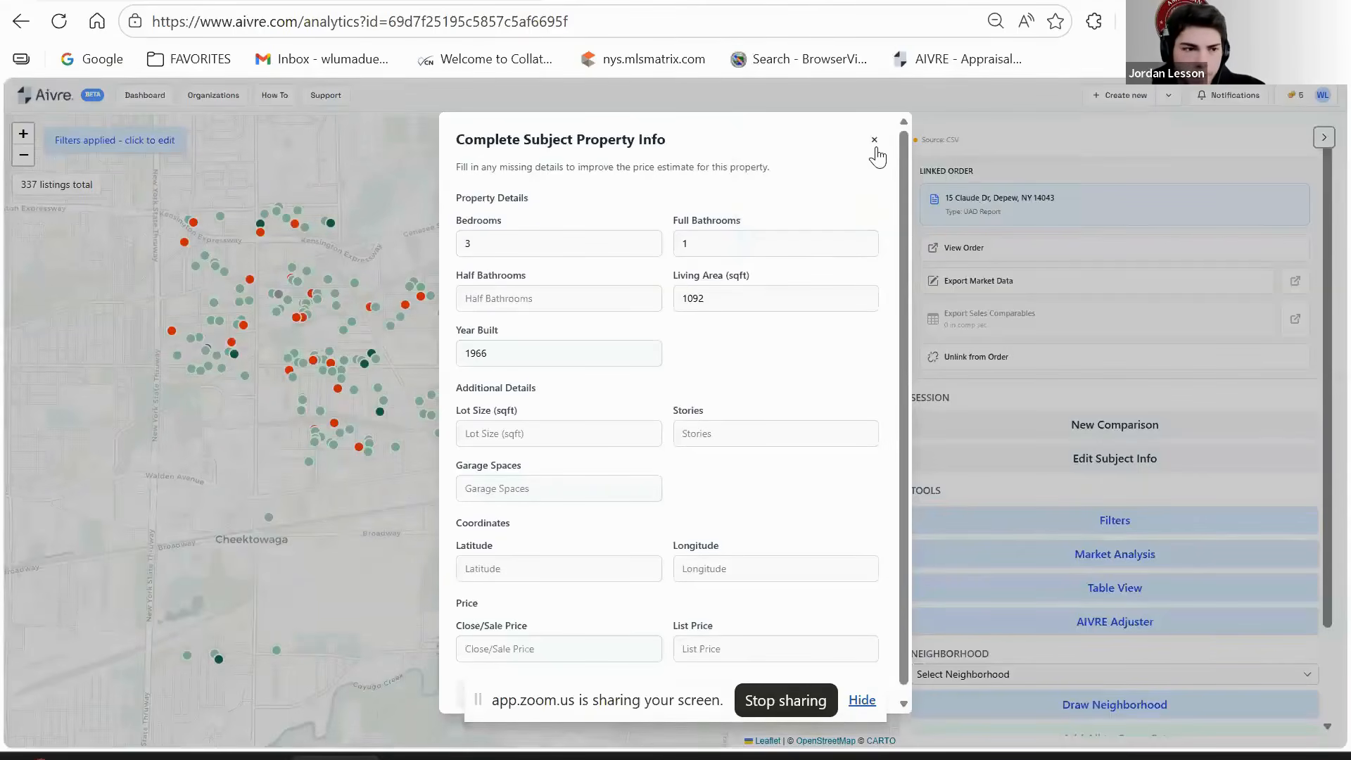
pyautogui.scroll(-1, 845, 328)
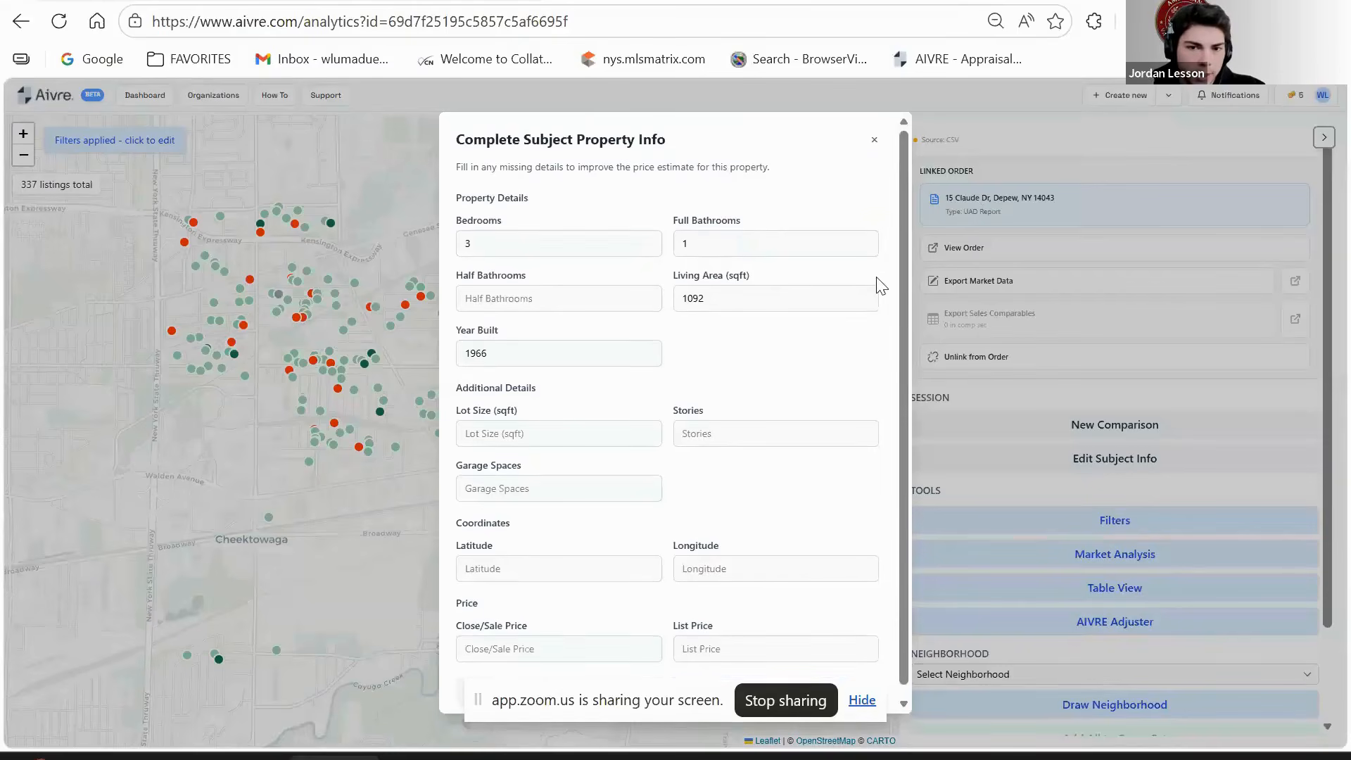
pyautogui.click(861, 700)
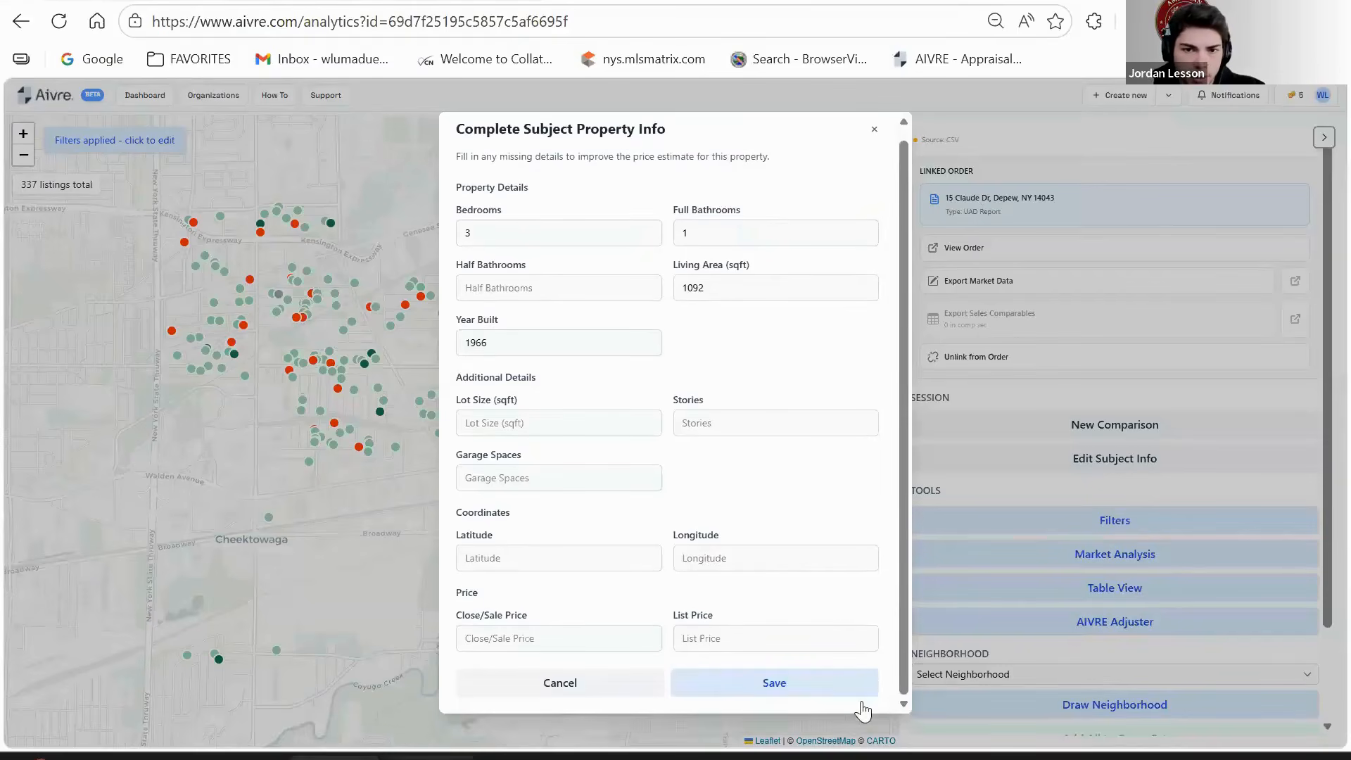
pyautogui.click(784, 681)
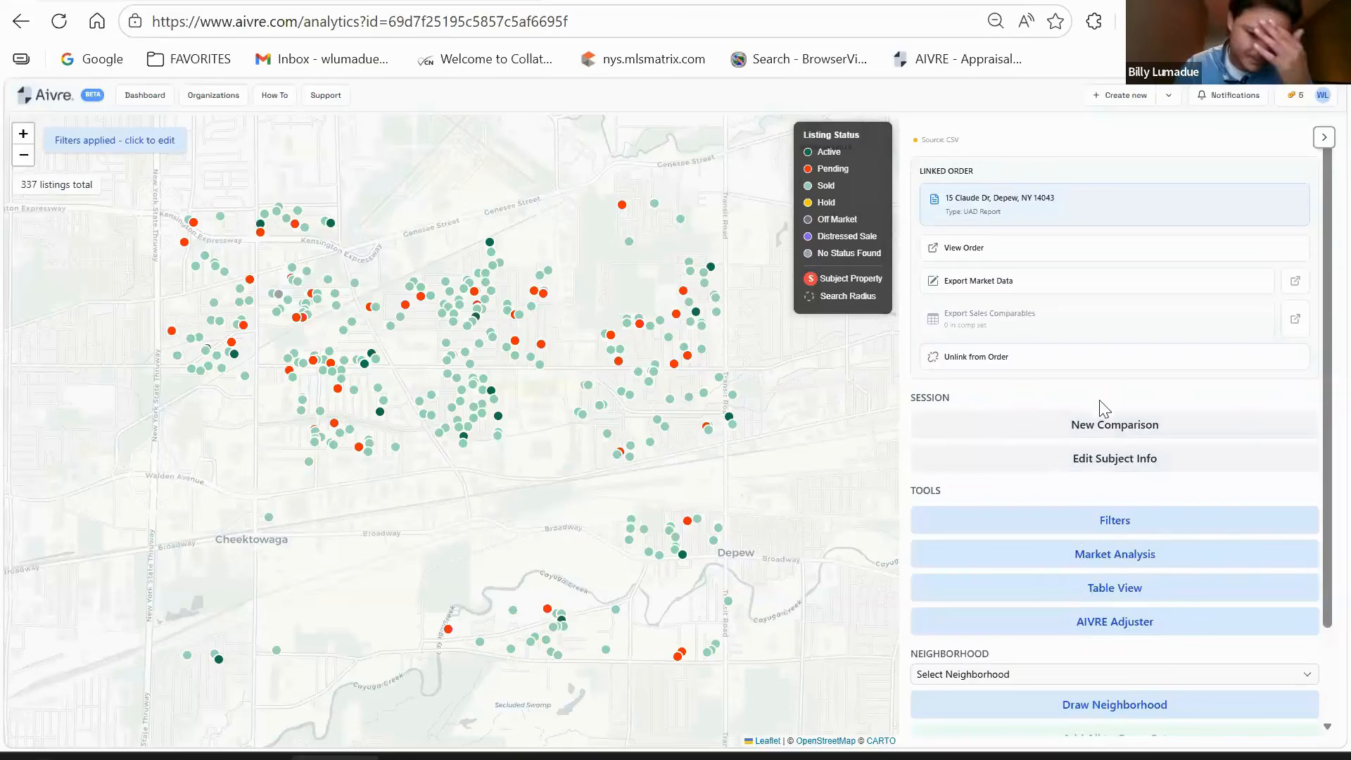
# - Draw a seven-corner neighborhood boundary around the listings from Genesee Street down past Depew
pyautogui.click(1102, 707)
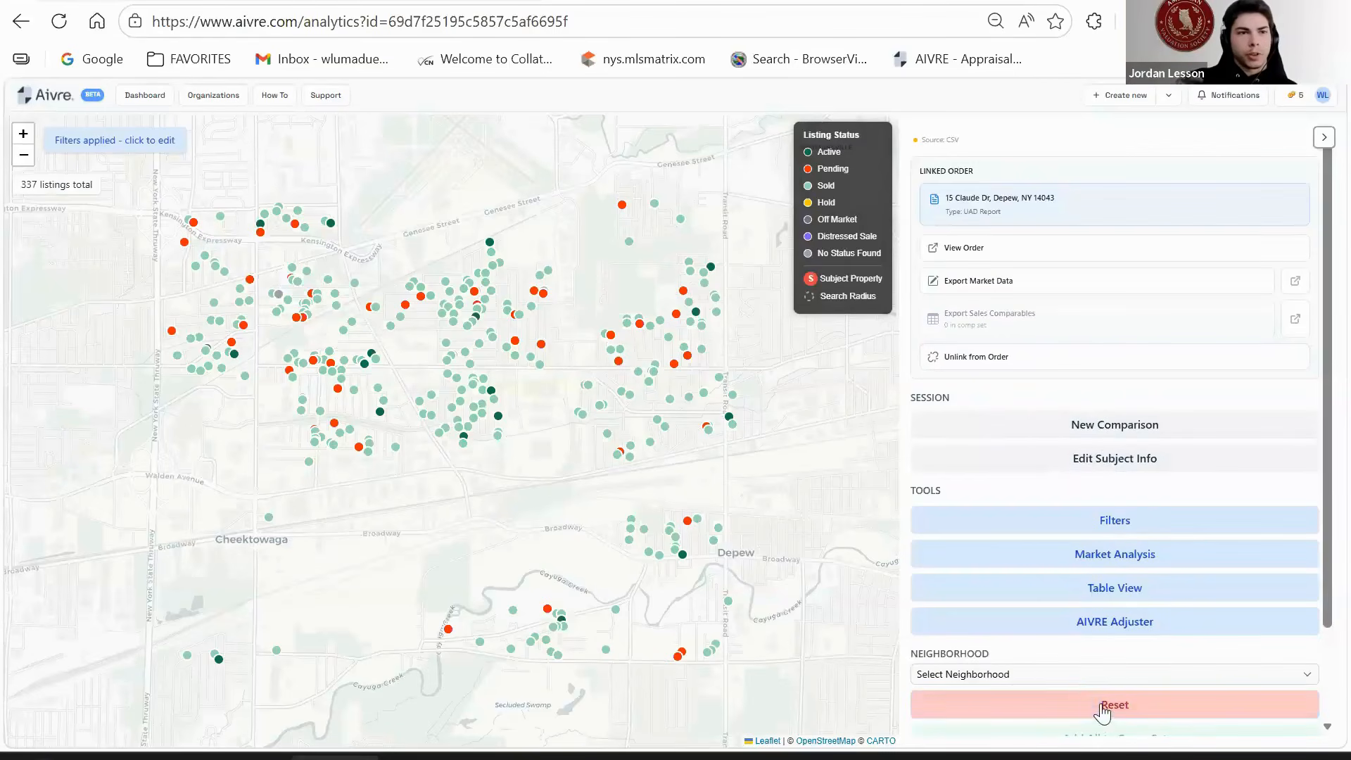
pyautogui.click(446, 141)
pyautogui.click(105, 212)
pyautogui.click(101, 505)
pyautogui.click(145, 692)
pyautogui.click(765, 706)
pyautogui.click(840, 384)
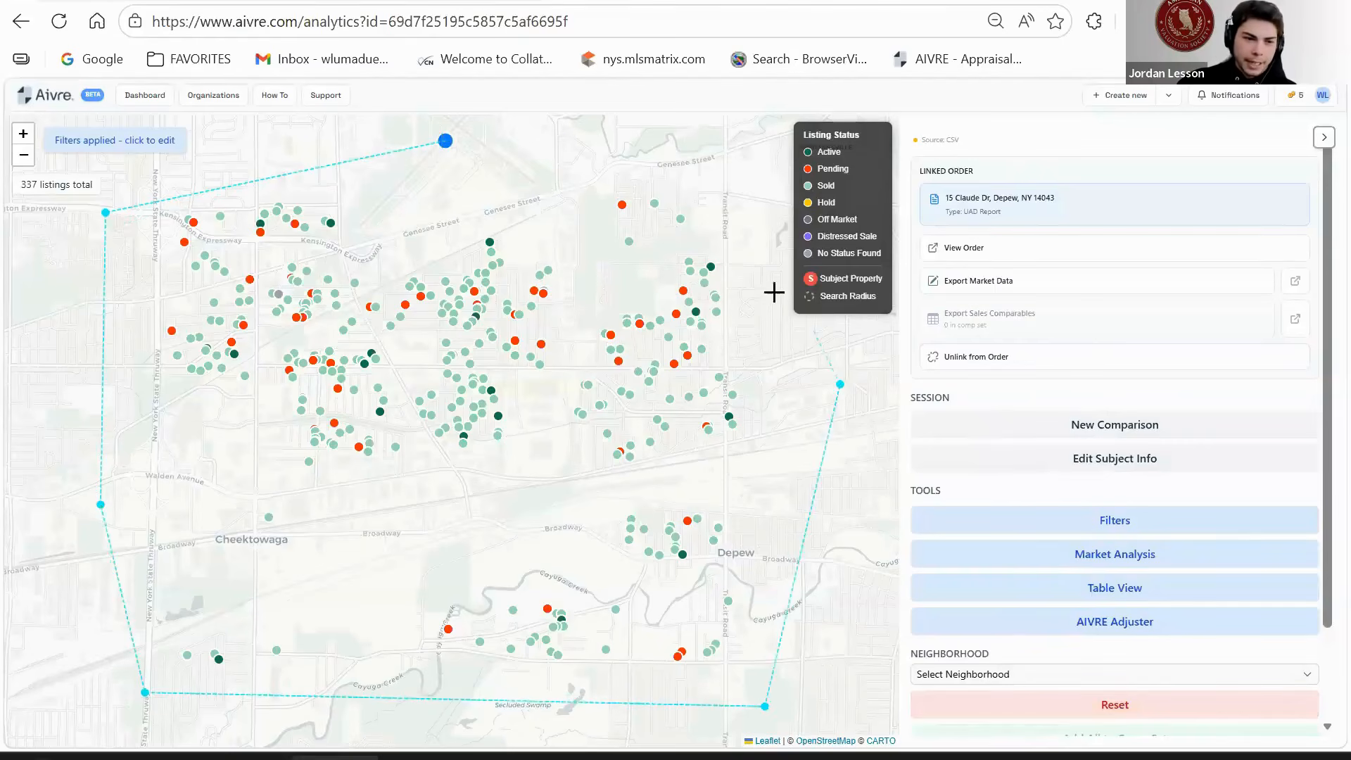
pyautogui.click(710, 167)
# - Close the boundary, save it as Neighborhood 1, and apply the listing filter
pyautogui.click(445, 141)
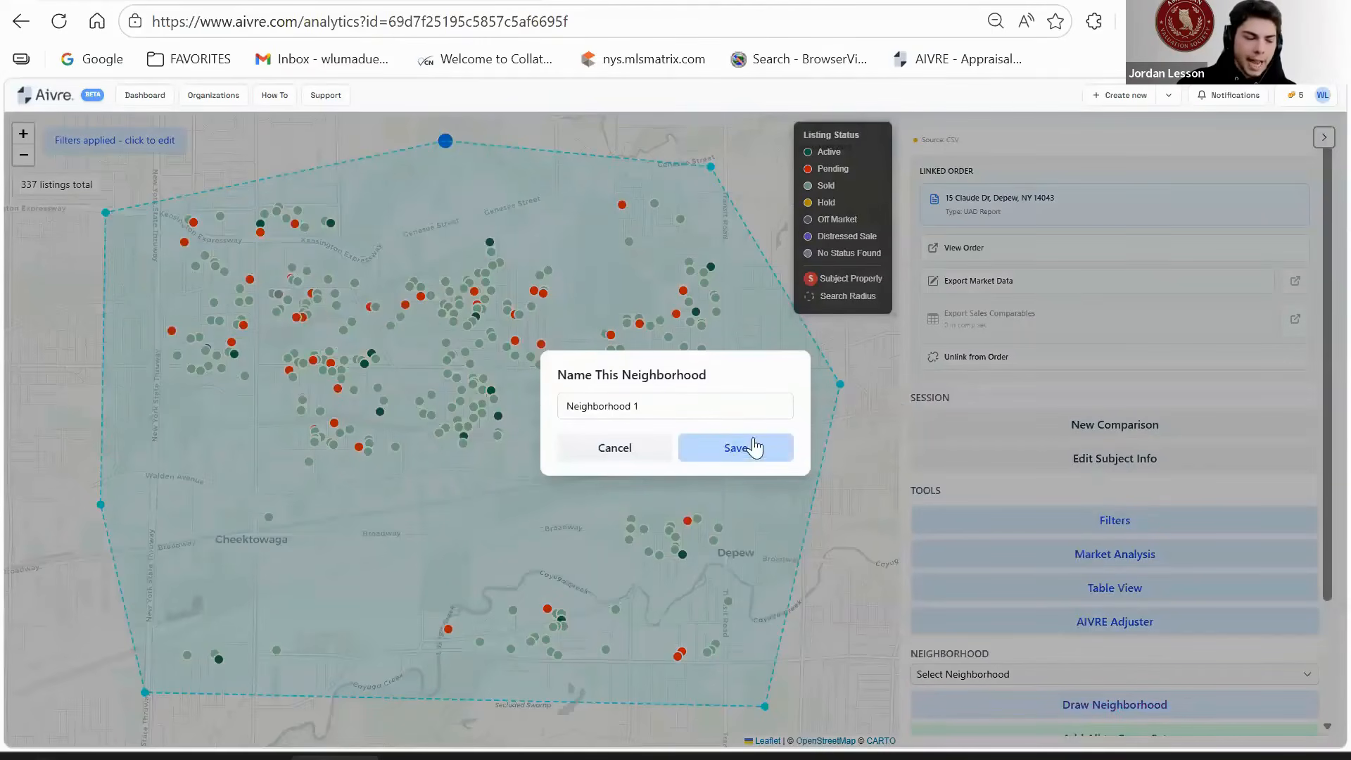
pyautogui.click(752, 447)
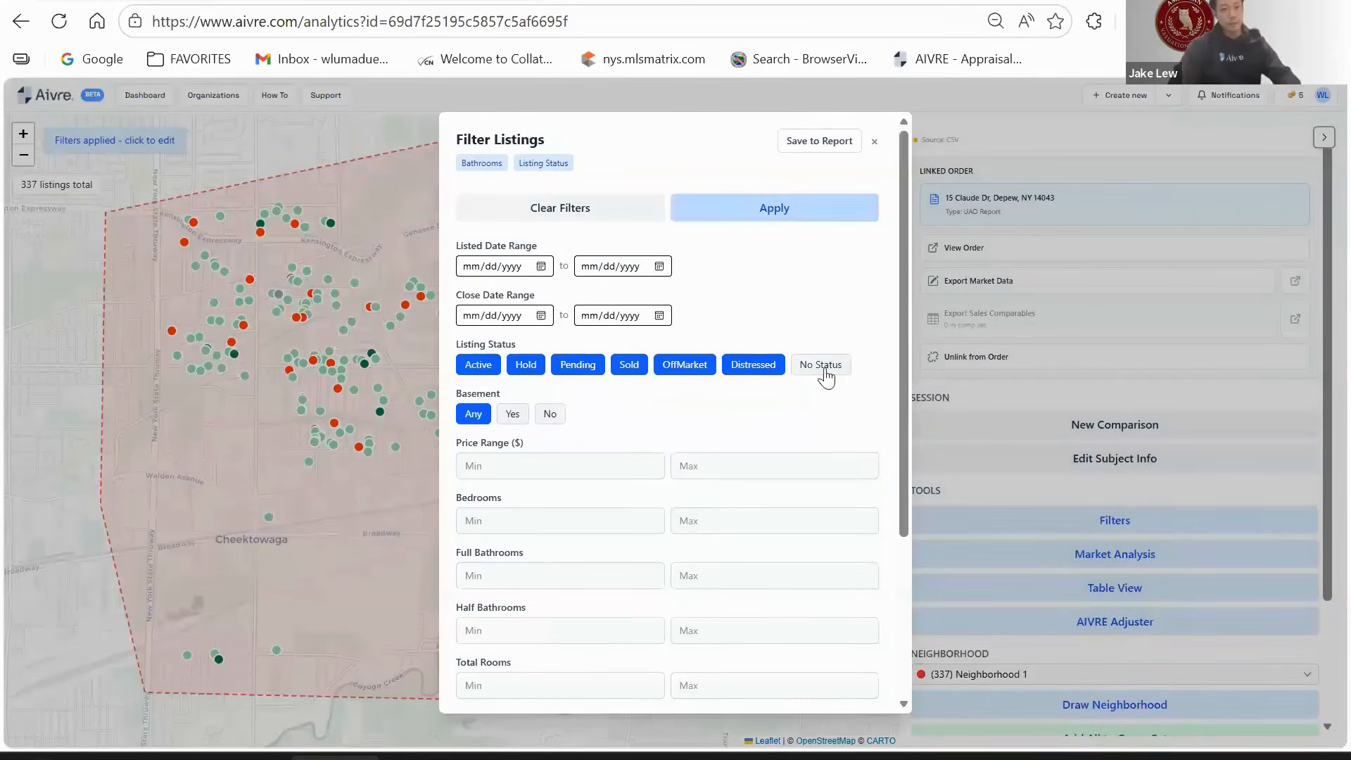
pyautogui.click(774, 209)
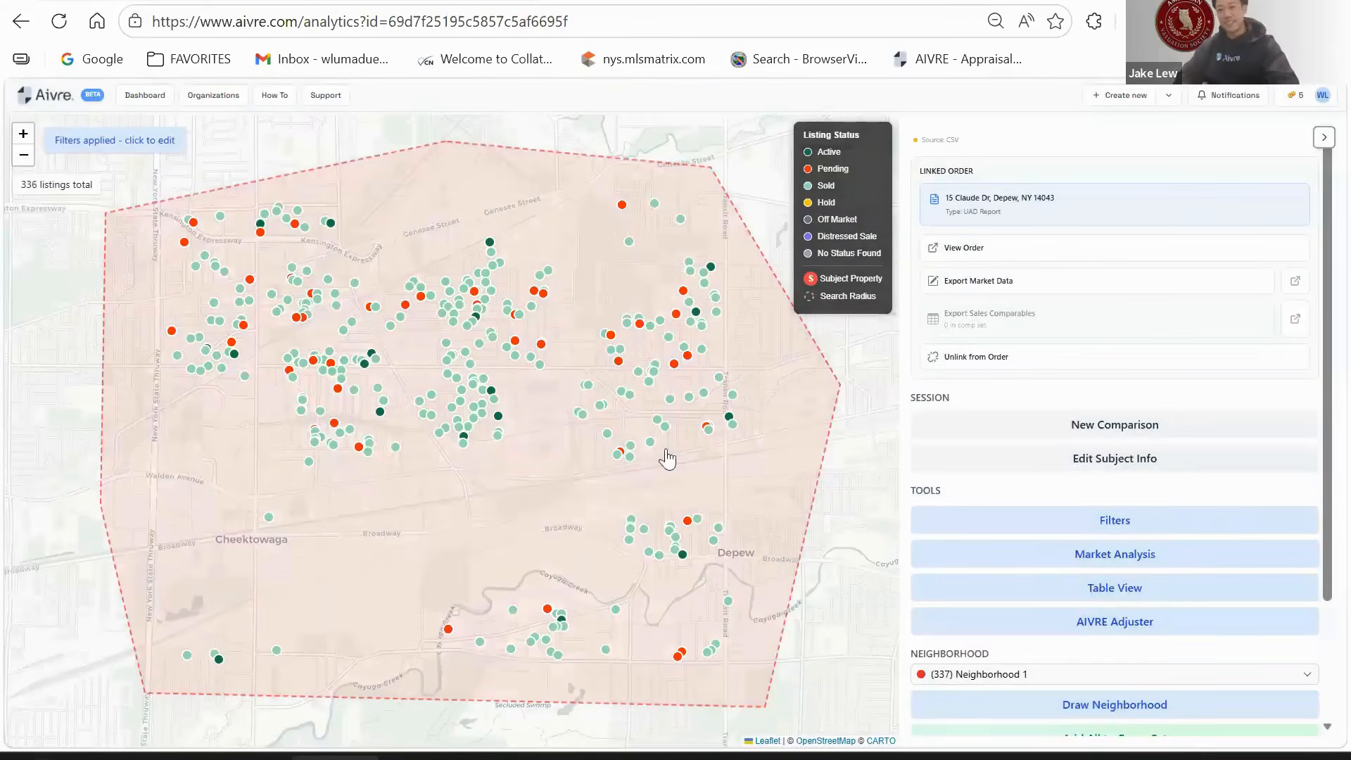
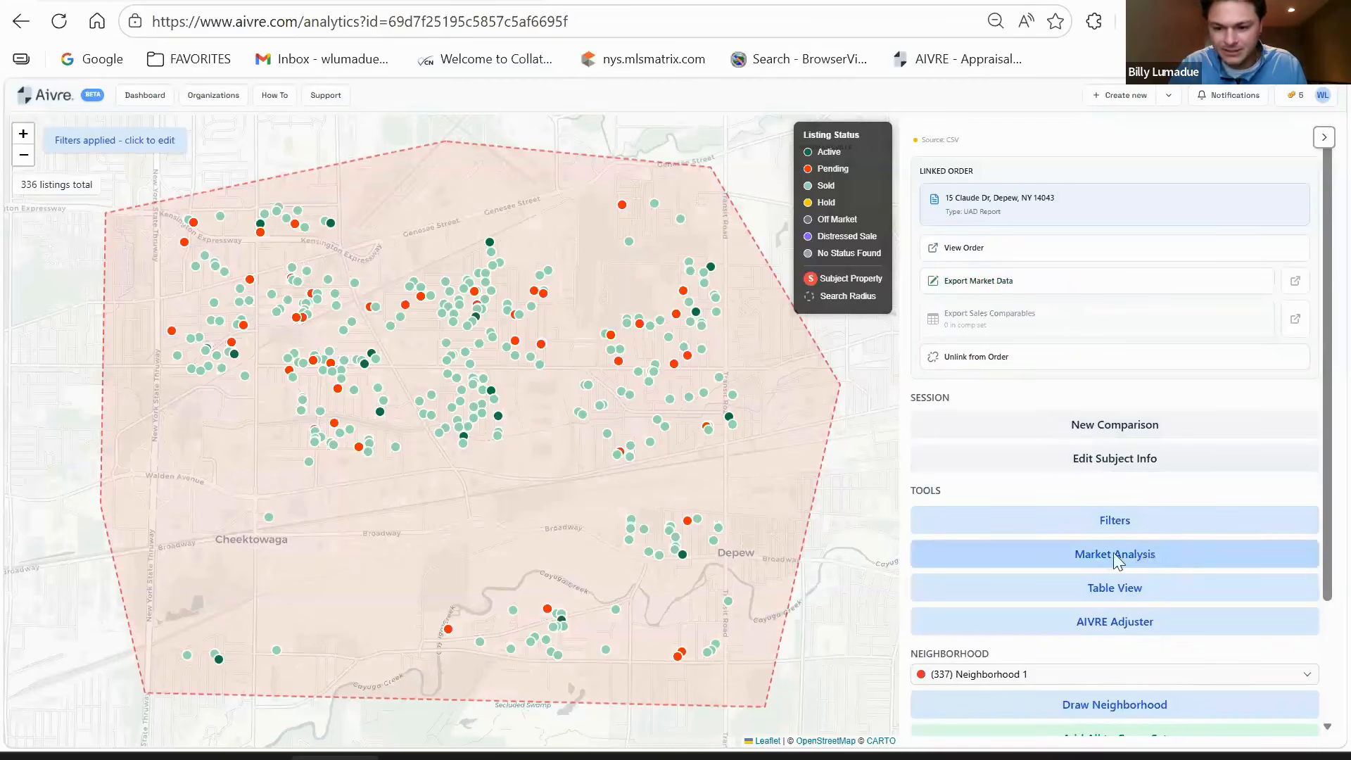
# - Open the Neighborhood 1 market analysis and limit Listed Date to the last 1 yr
pyautogui.click(1116, 555)
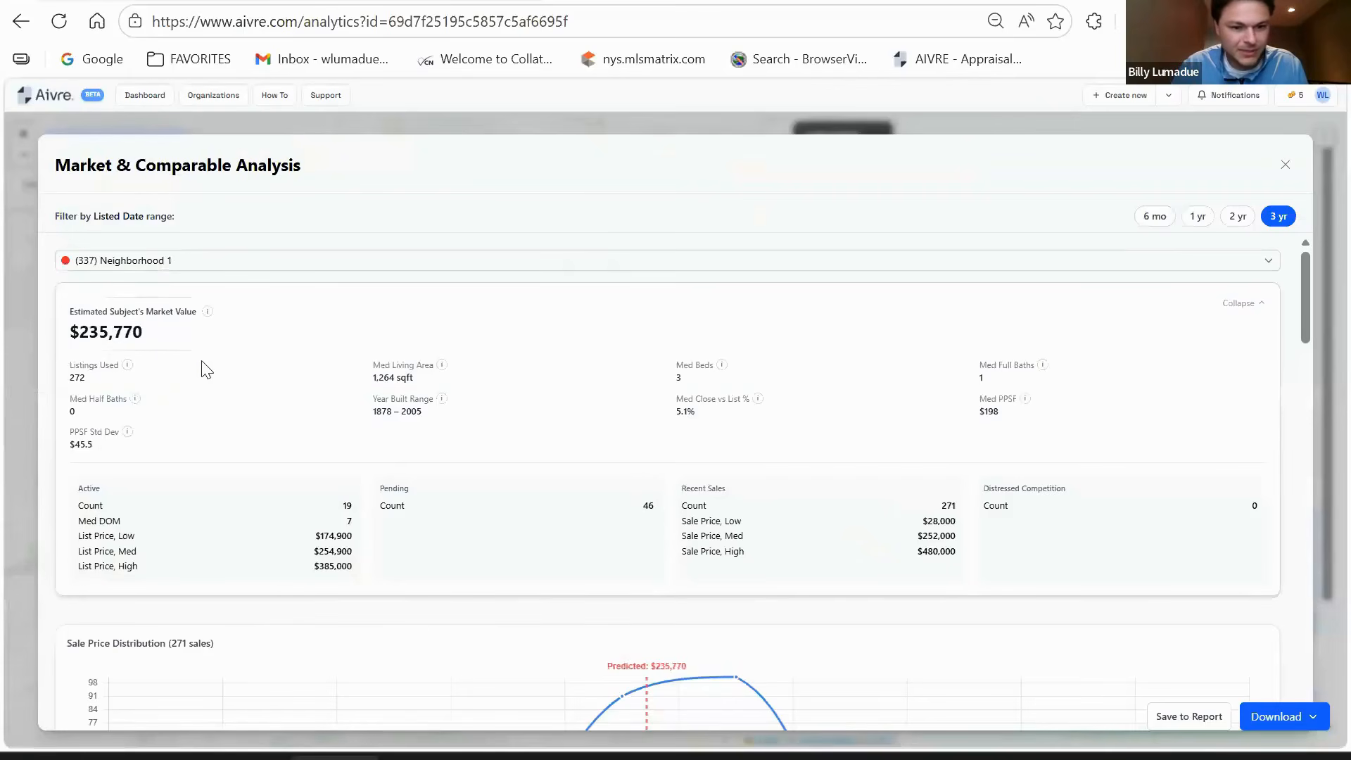
pyautogui.scroll(-3, 281, 415)
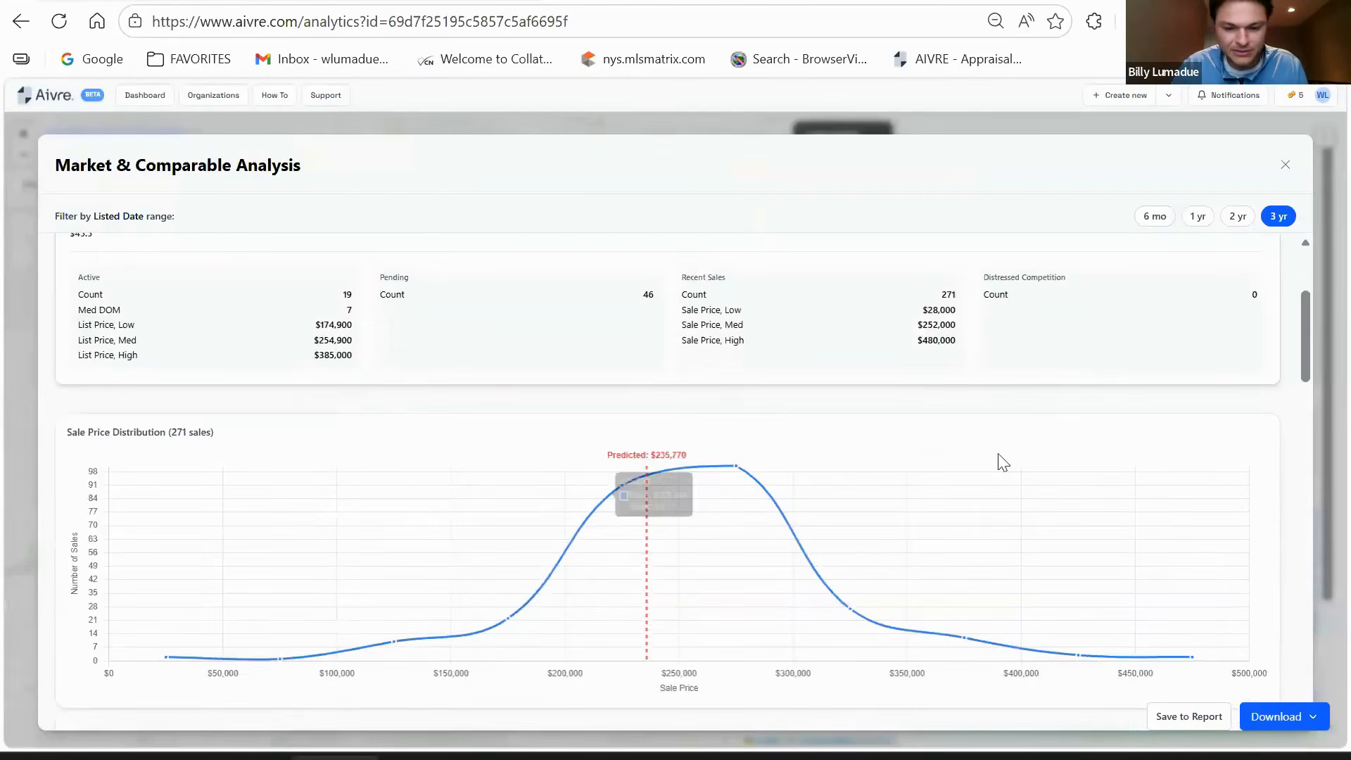
pyautogui.scroll(3, 593, 362)
pyautogui.scroll(-2, 619, 419)
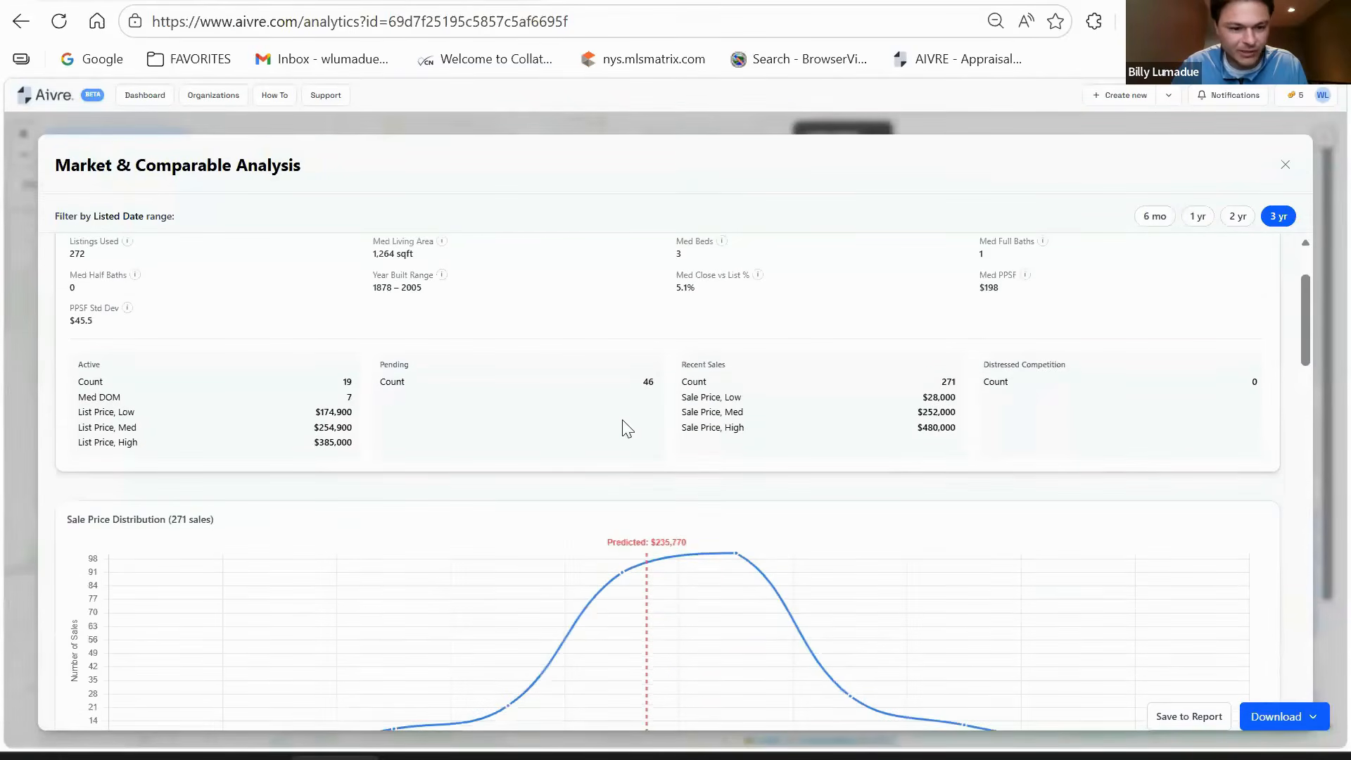
pyautogui.scroll(-7, 626, 427)
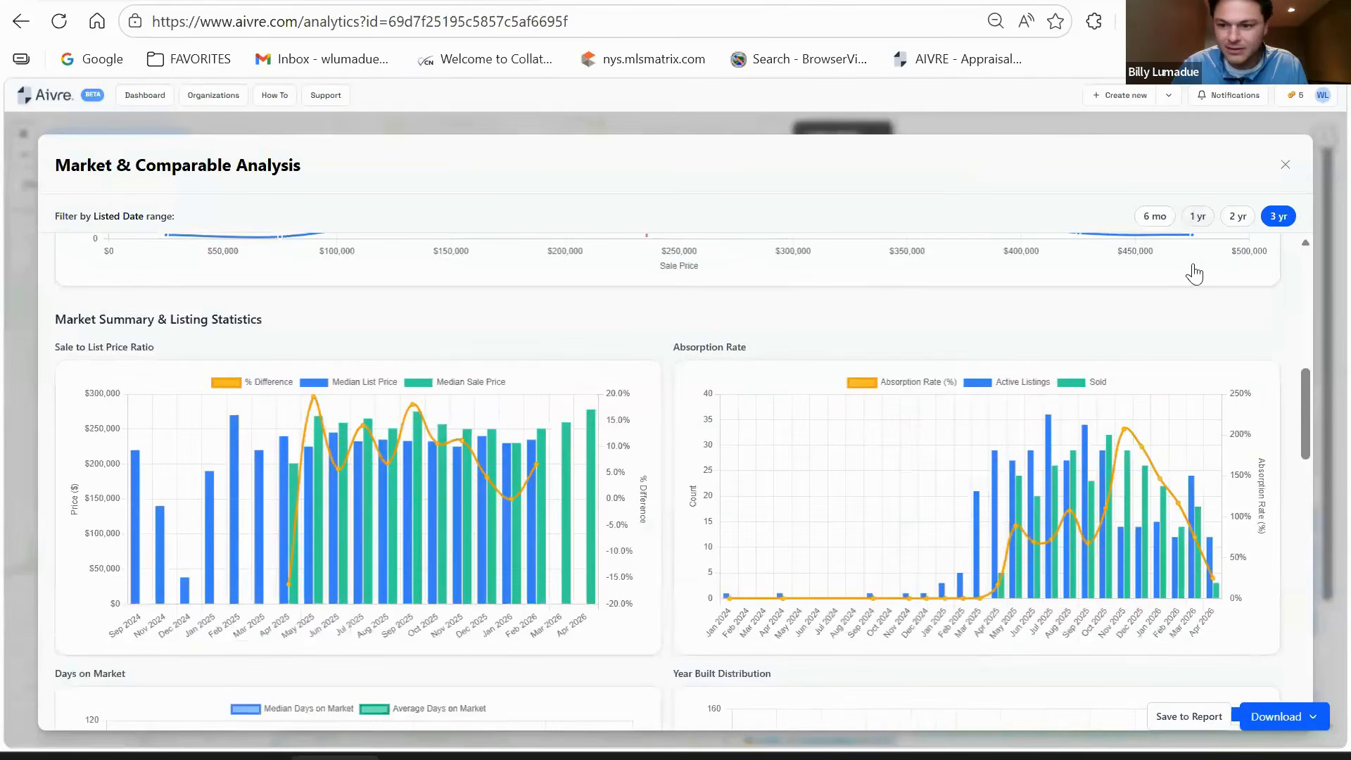
pyautogui.click(1198, 218)
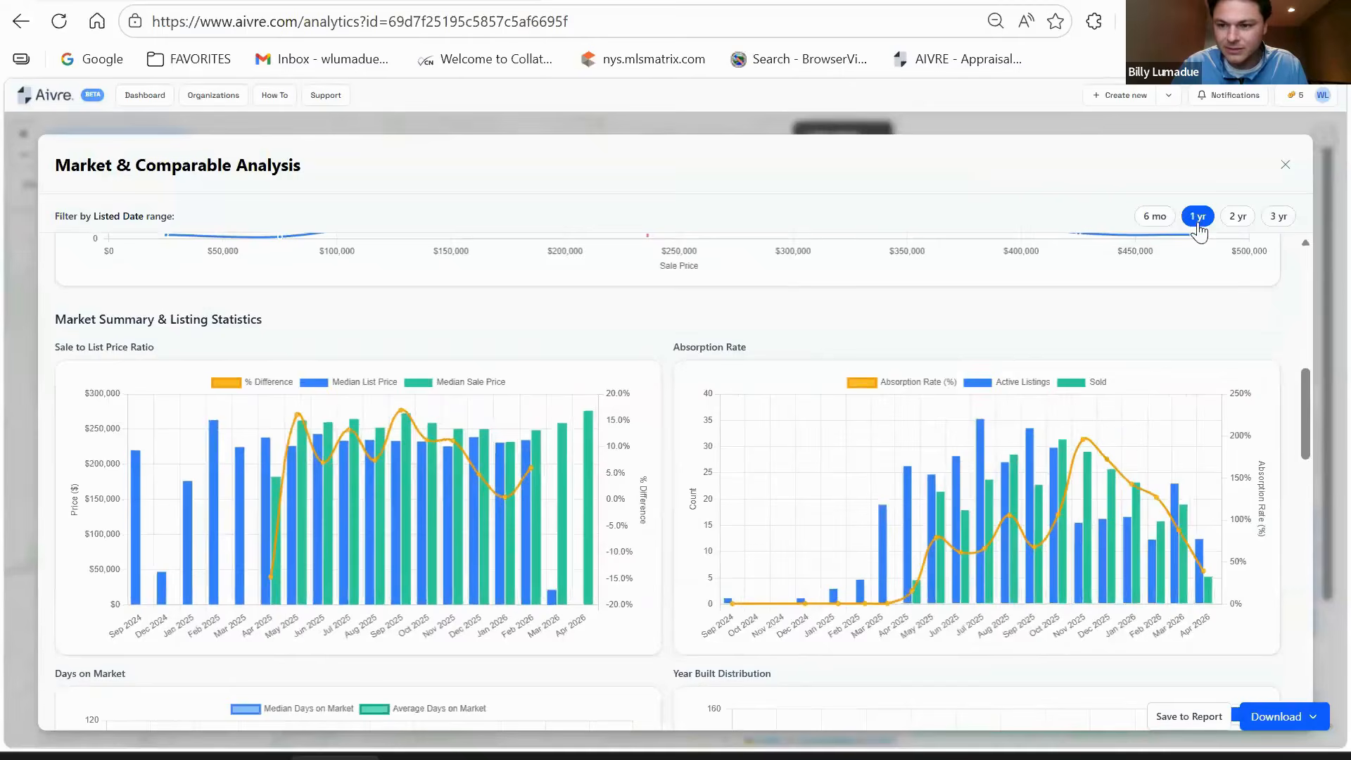
# - Save the market analysis charts, estimating $236,141 market value, to the report
pyautogui.scroll(8, 835, 491)
pyautogui.scroll(-3, 837, 492)
pyautogui.scroll(1, 844, 493)
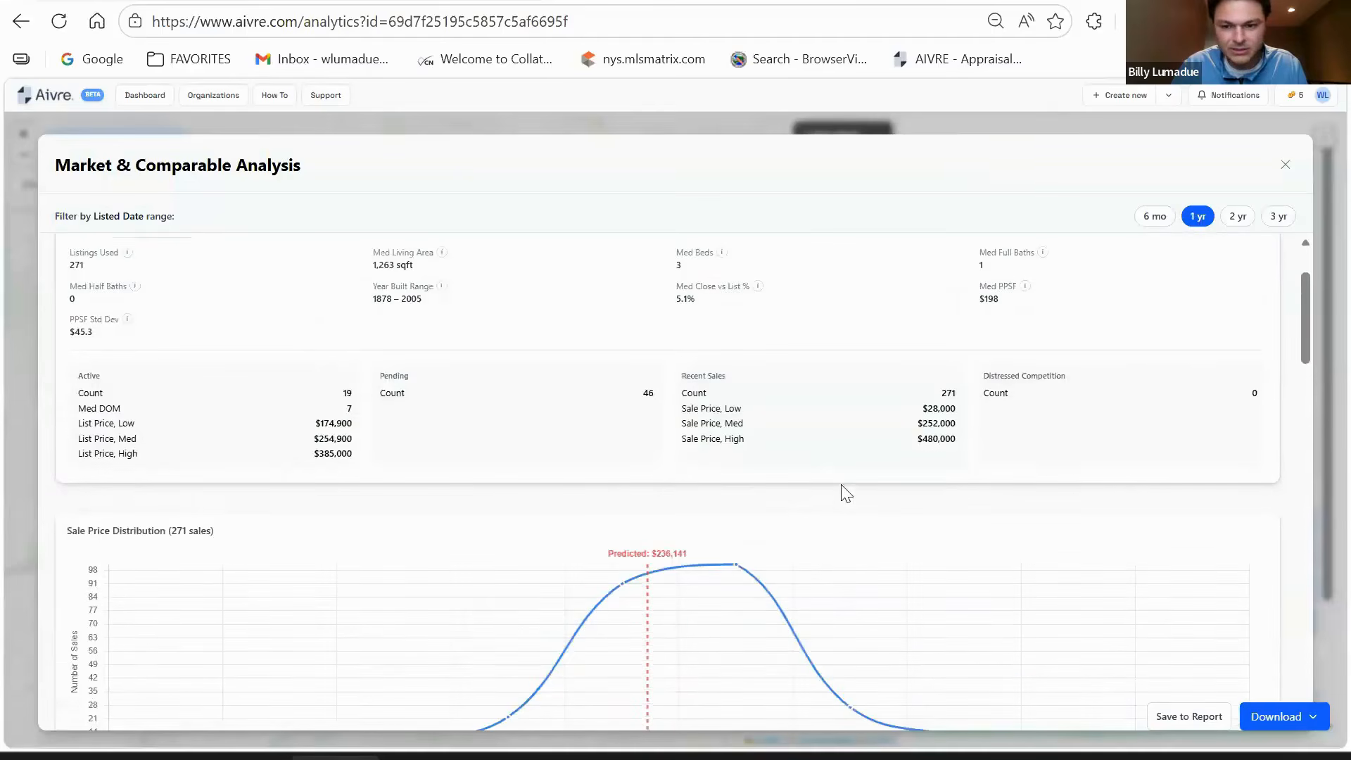
pyautogui.scroll(-10, 844, 492)
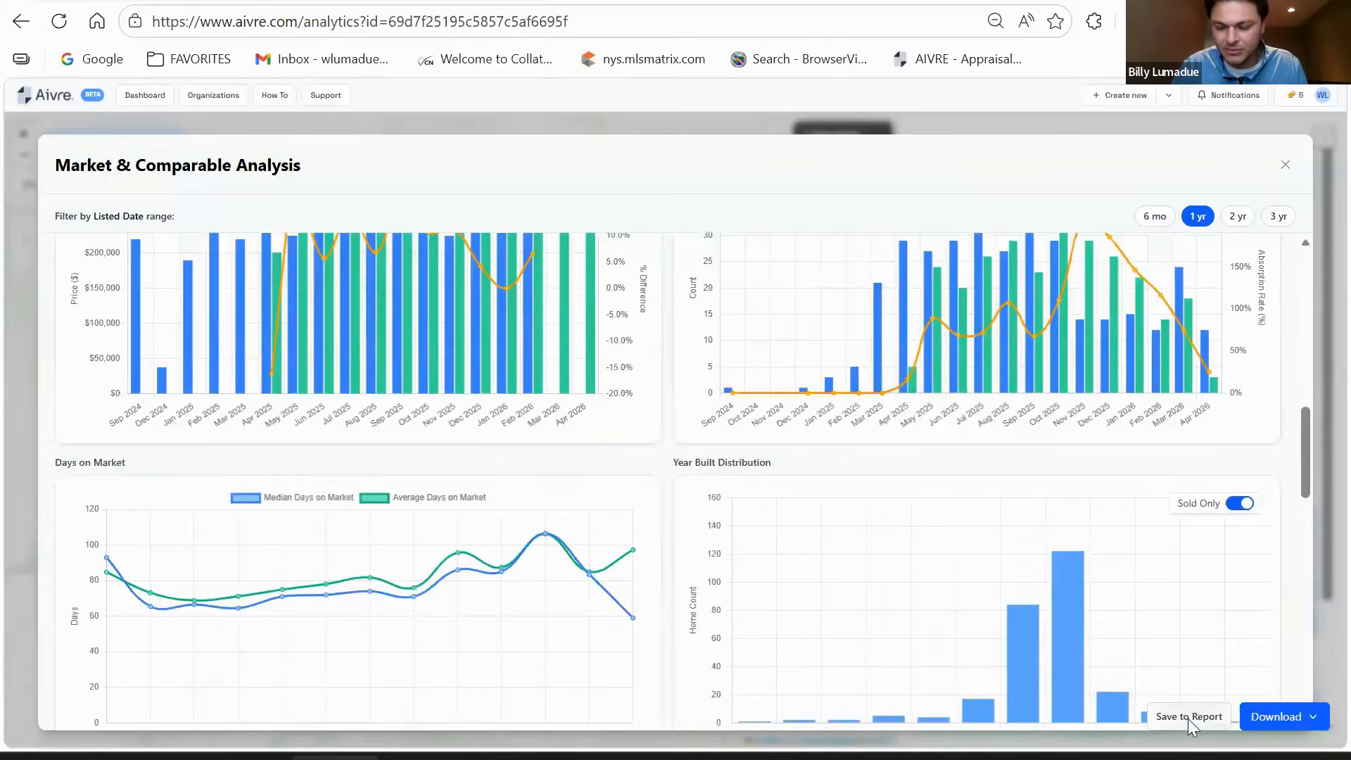
pyautogui.click(1189, 716)
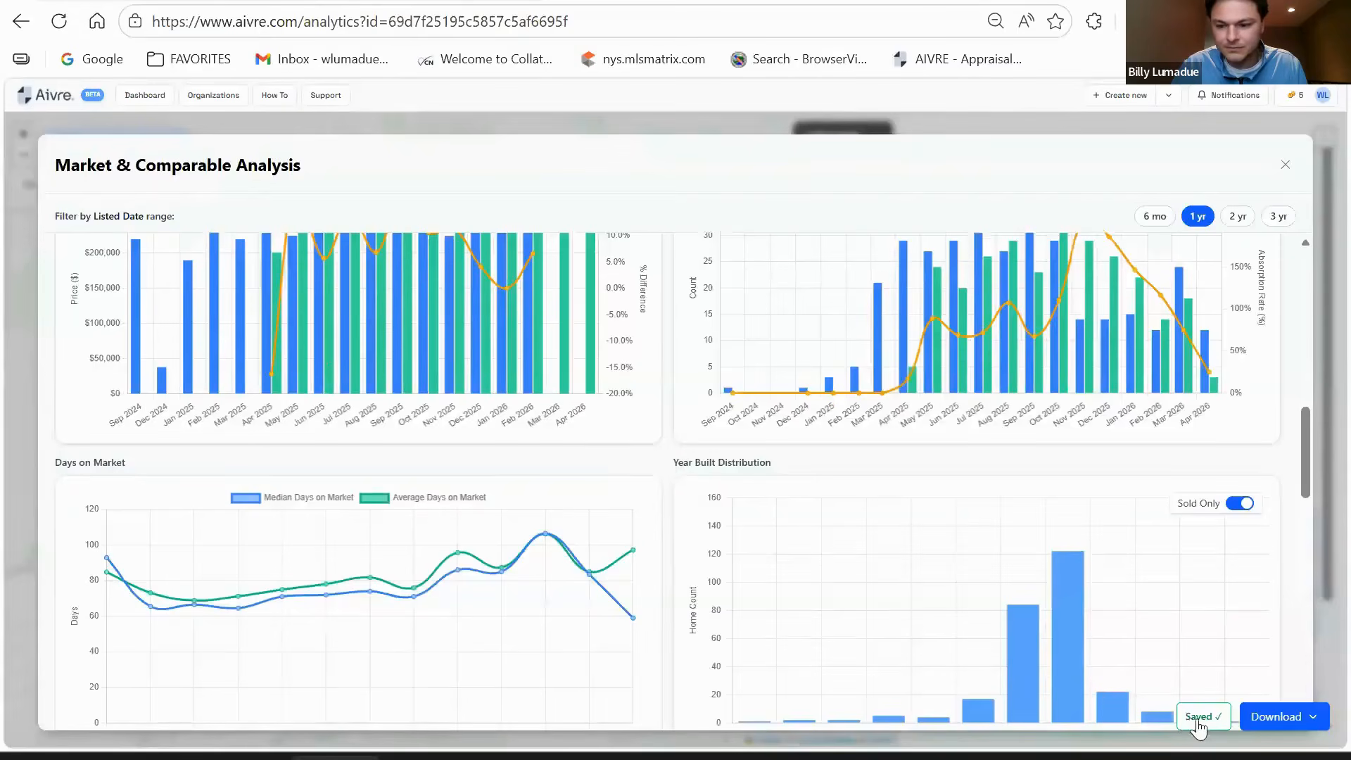
pyautogui.scroll(-9, 1048, 567)
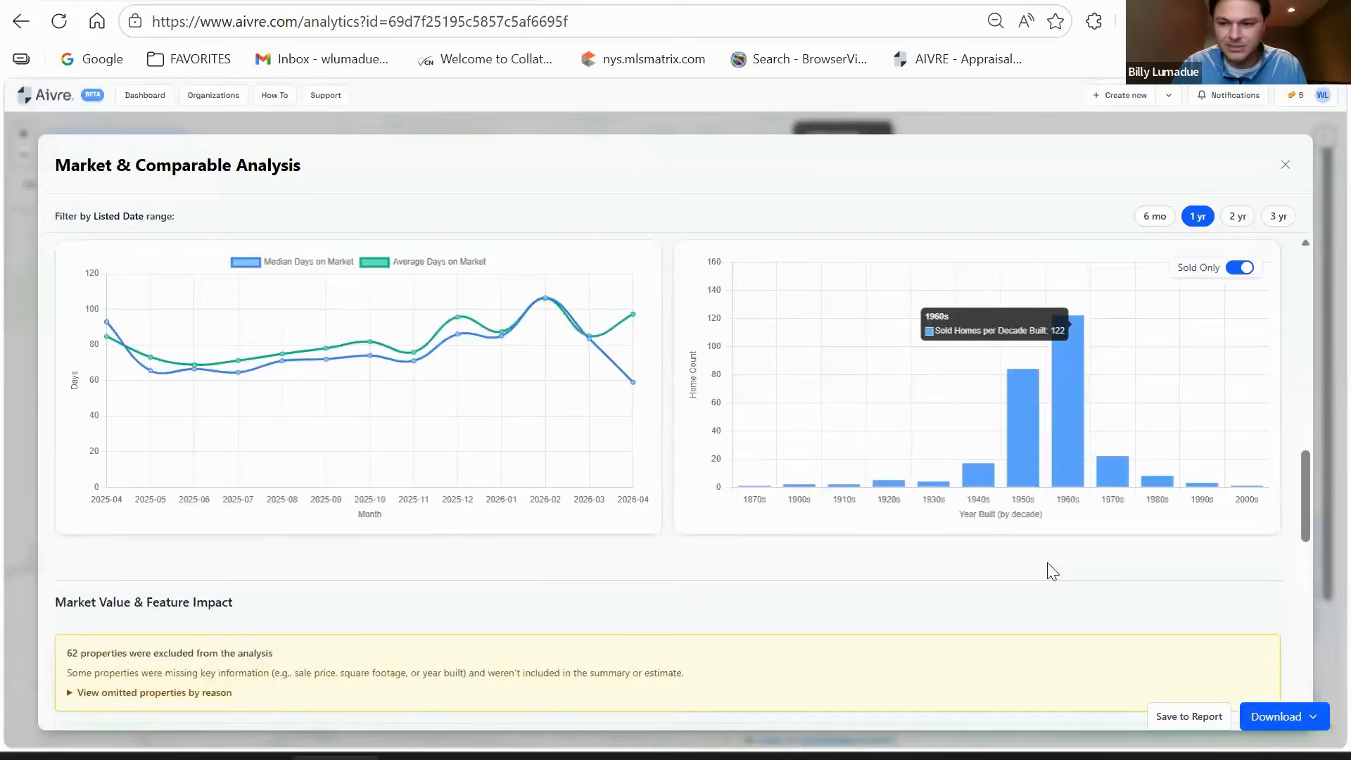
pyautogui.scroll(-2, 401, 419)
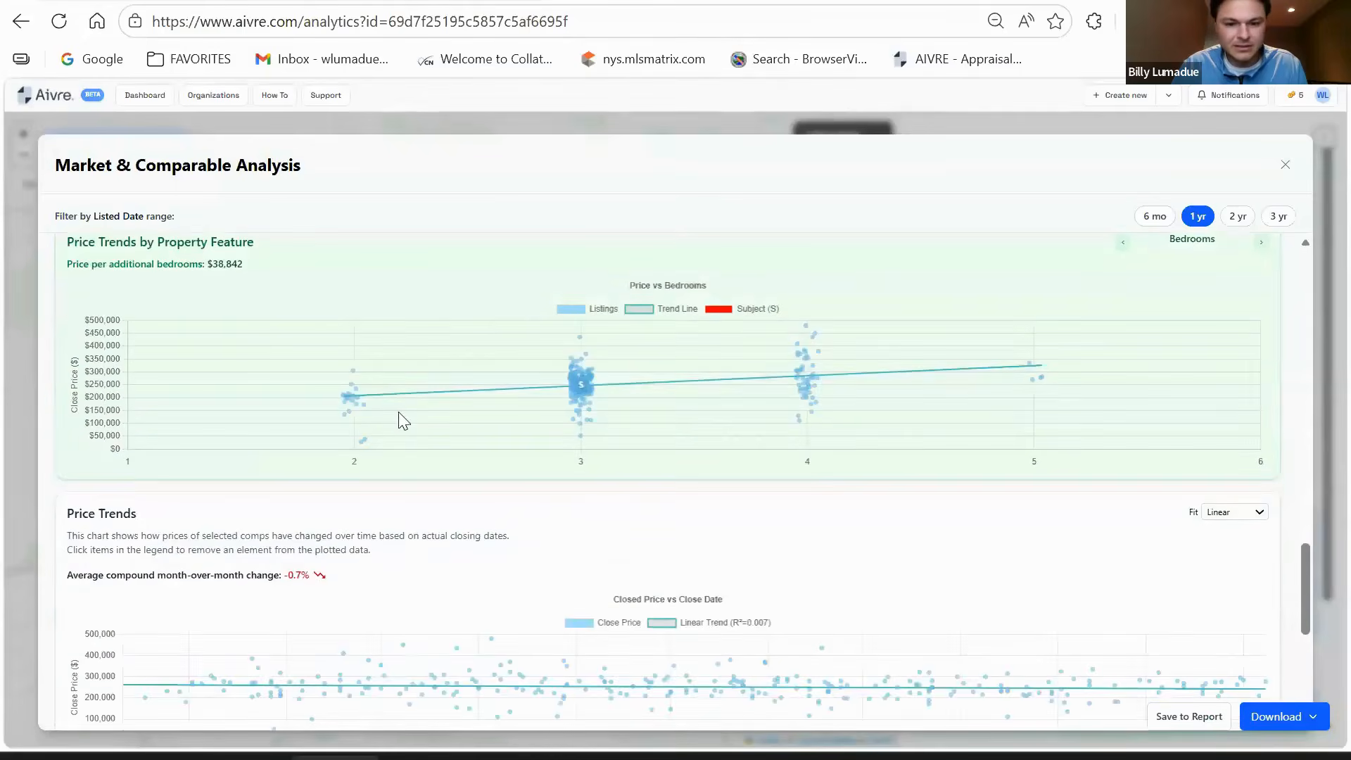
pyautogui.scroll(7, 399, 412)
pyautogui.moveTo(401, 422)
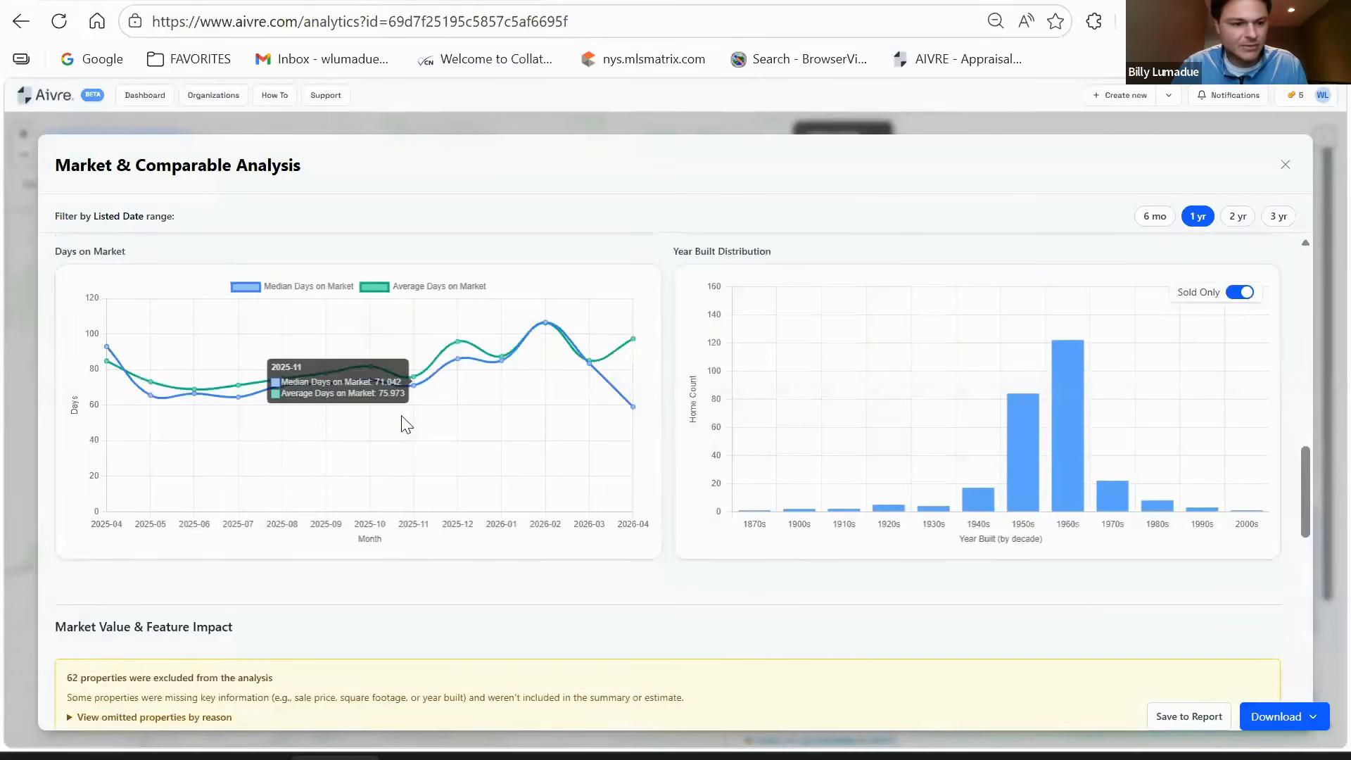
pyautogui.scroll(5, 133, 404)
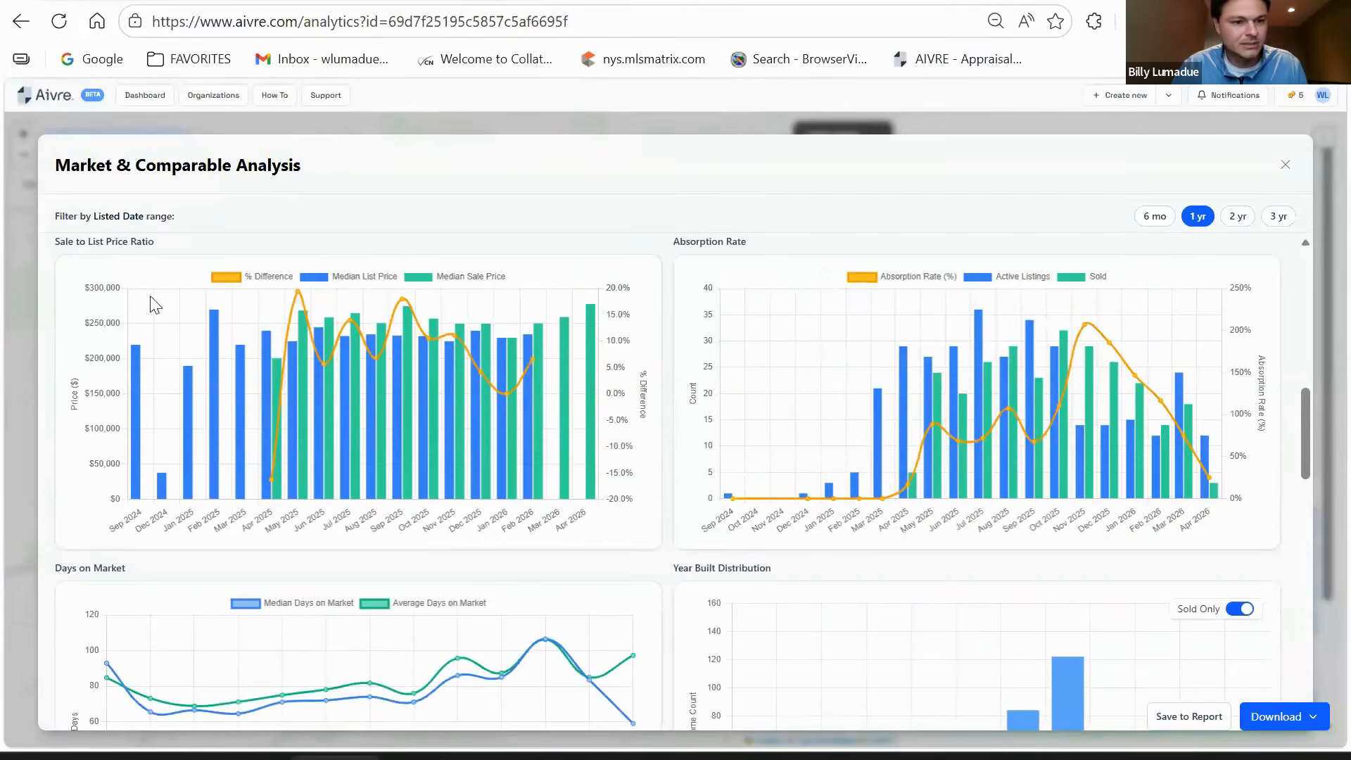
pyautogui.scroll(-8, 371, 371)
pyautogui.scroll(-6, 380, 376)
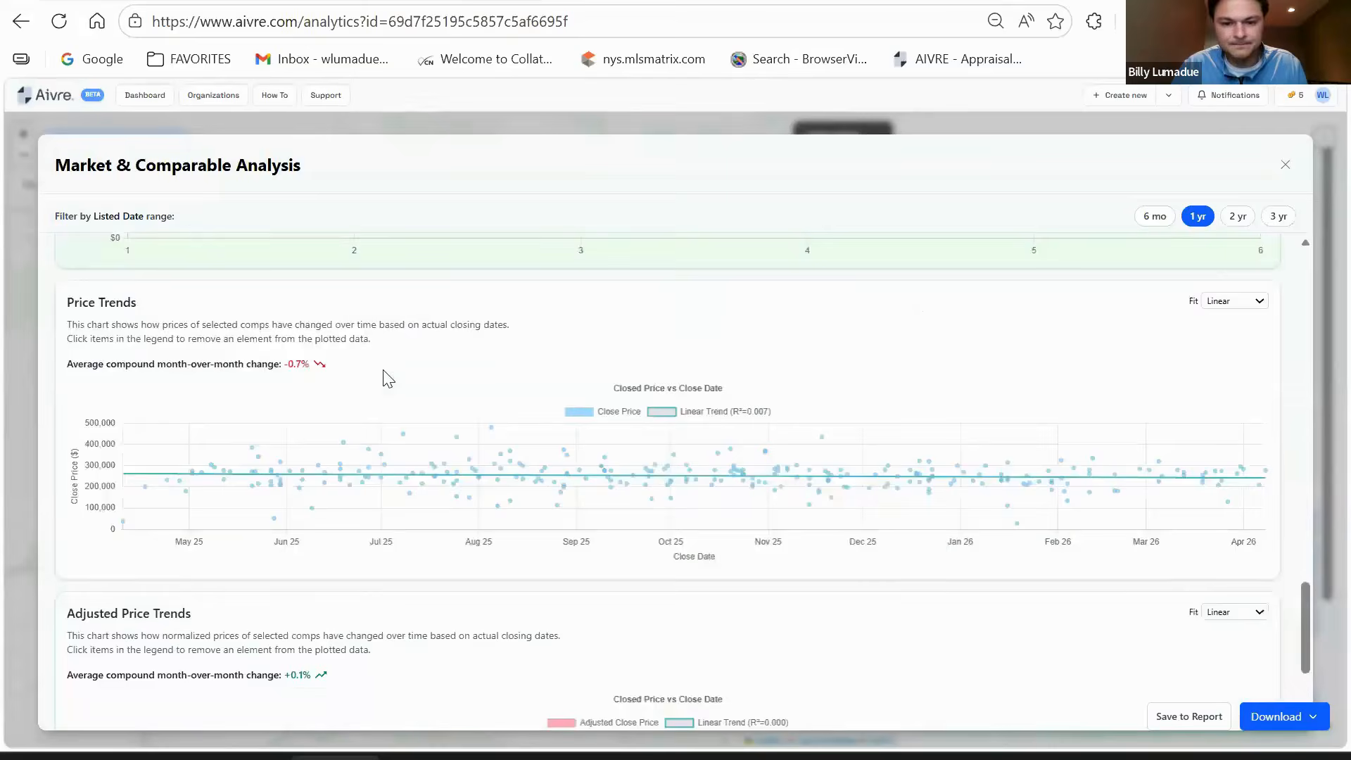
pyautogui.scroll(8, 796, 473)
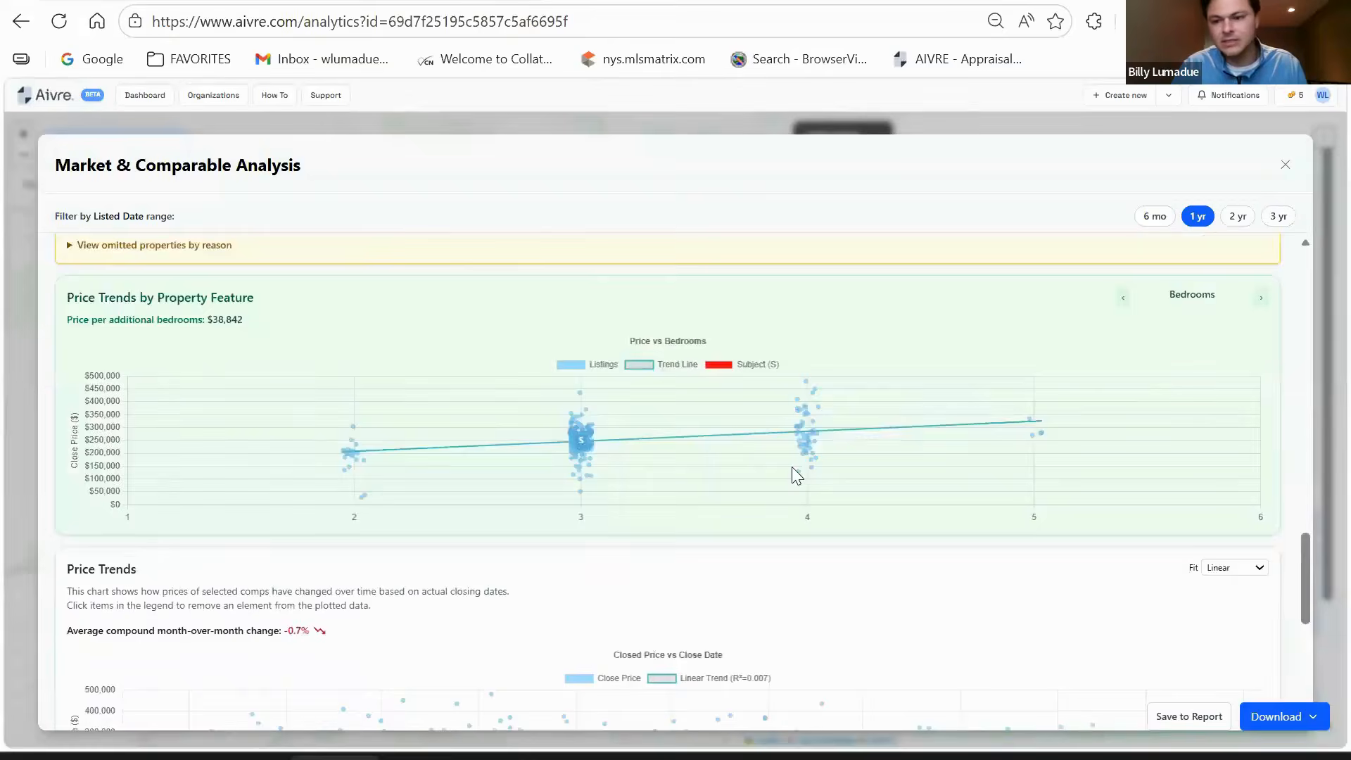
pyautogui.scroll(10, 793, 474)
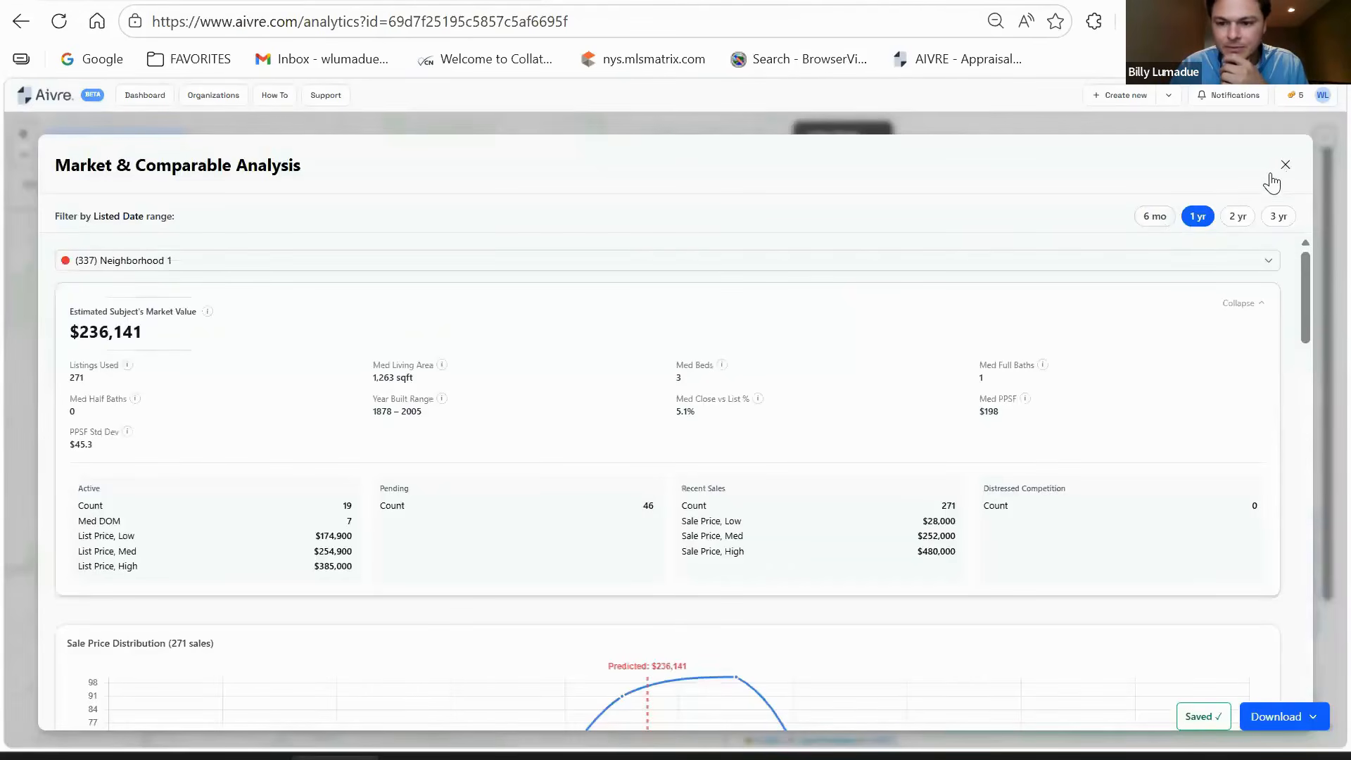
# - Close Market & Comparable Analysis and bring up Review Market Report with 19 fields filled
pyautogui.click(1283, 166)
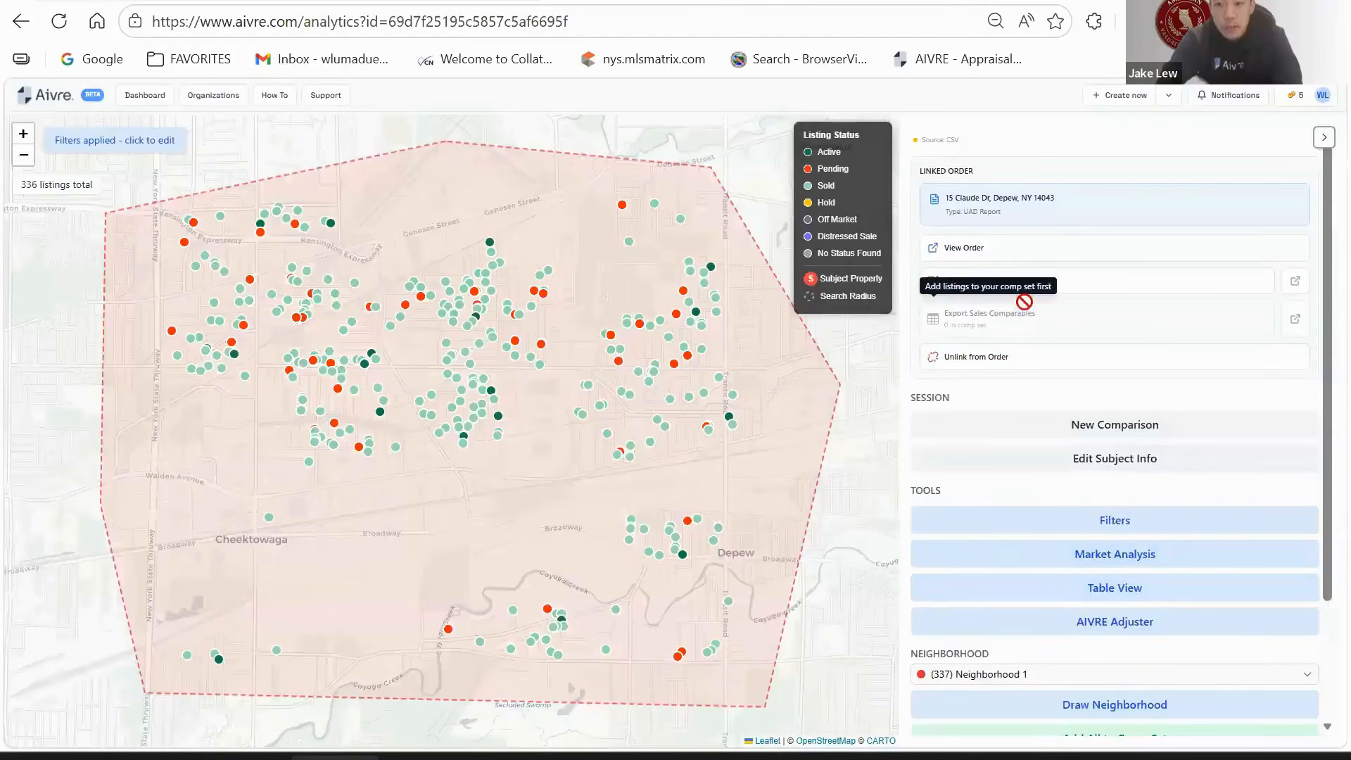
pyautogui.click(989, 287)
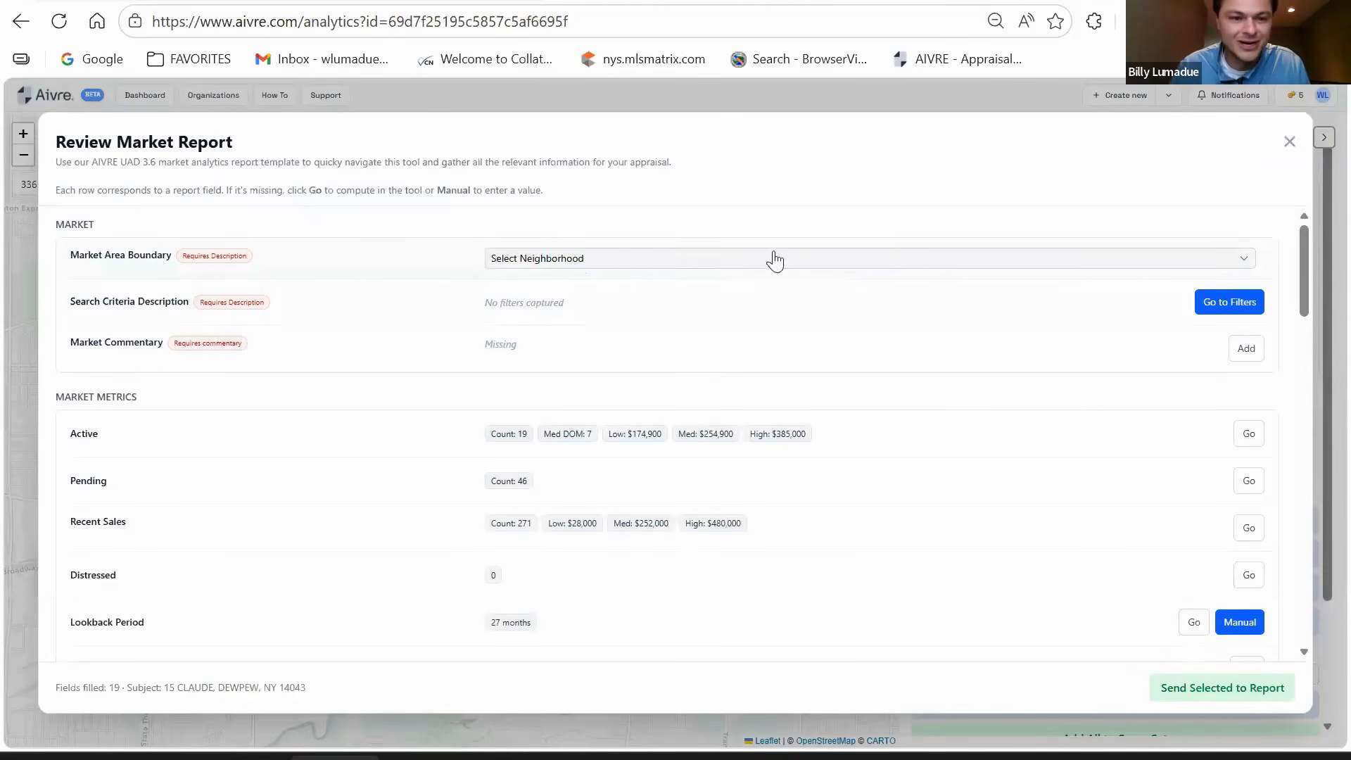
# - Choose (337) Neighborhood 1 as the market area boundary, then go to the listing filters
pyautogui.click(697, 264)
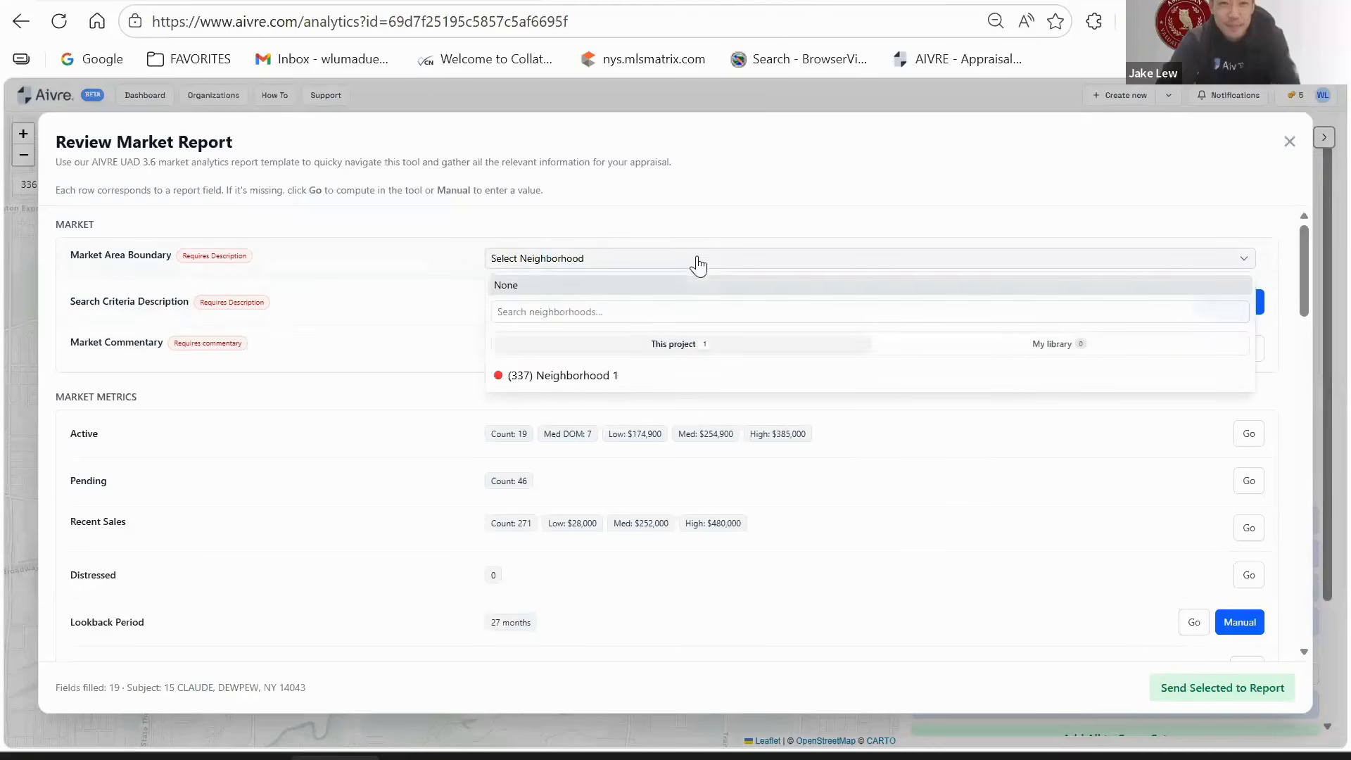
pyautogui.click(561, 378)
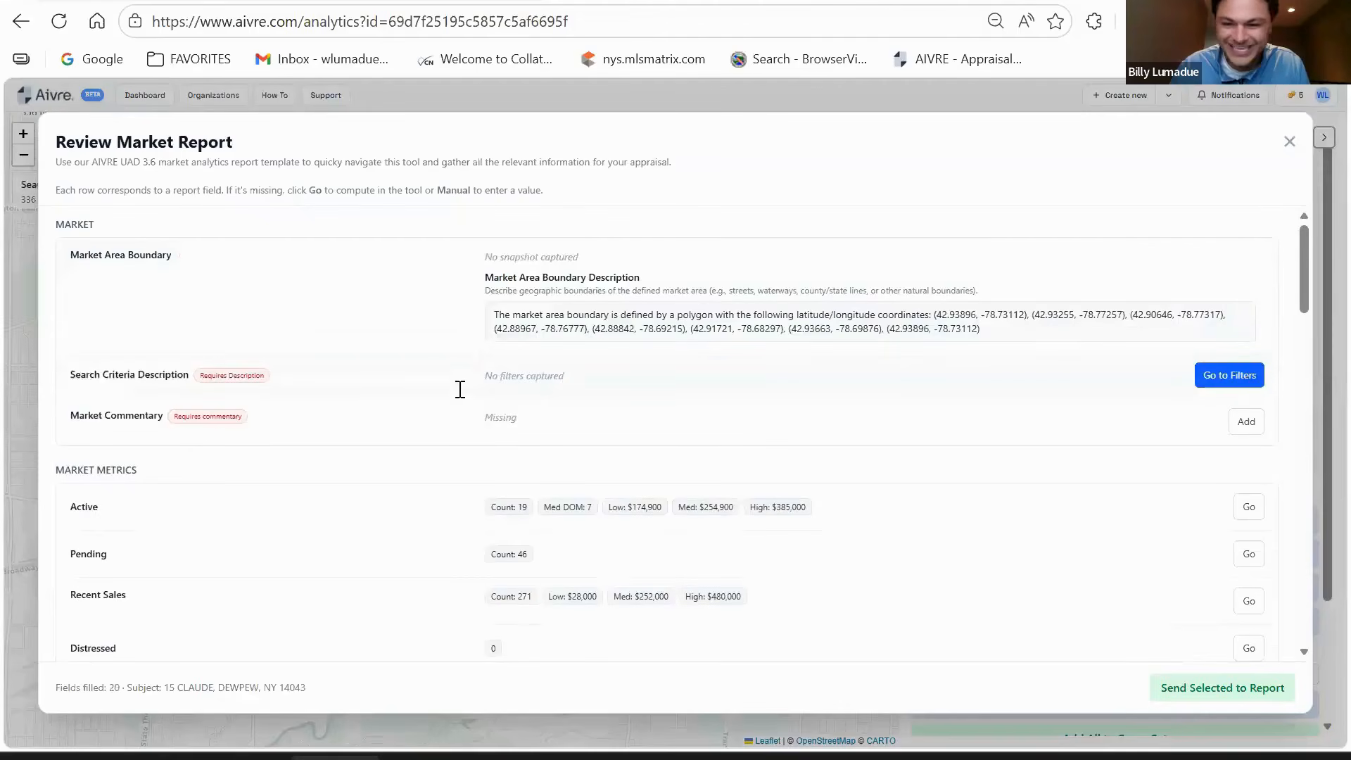
pyautogui.click(1230, 377)
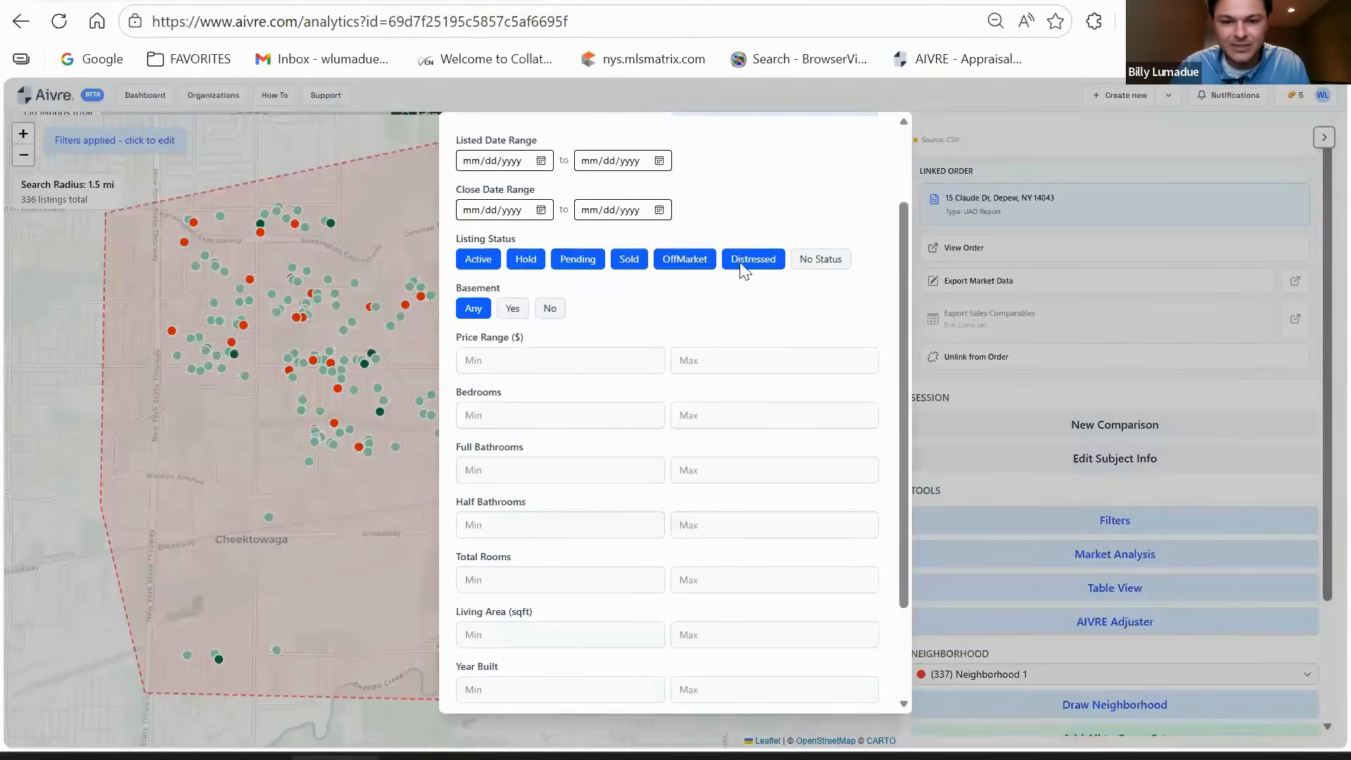
# - Apply the listing filters and return to Review Market Report with the boundary map captured
pyautogui.scroll(2, 744, 271)
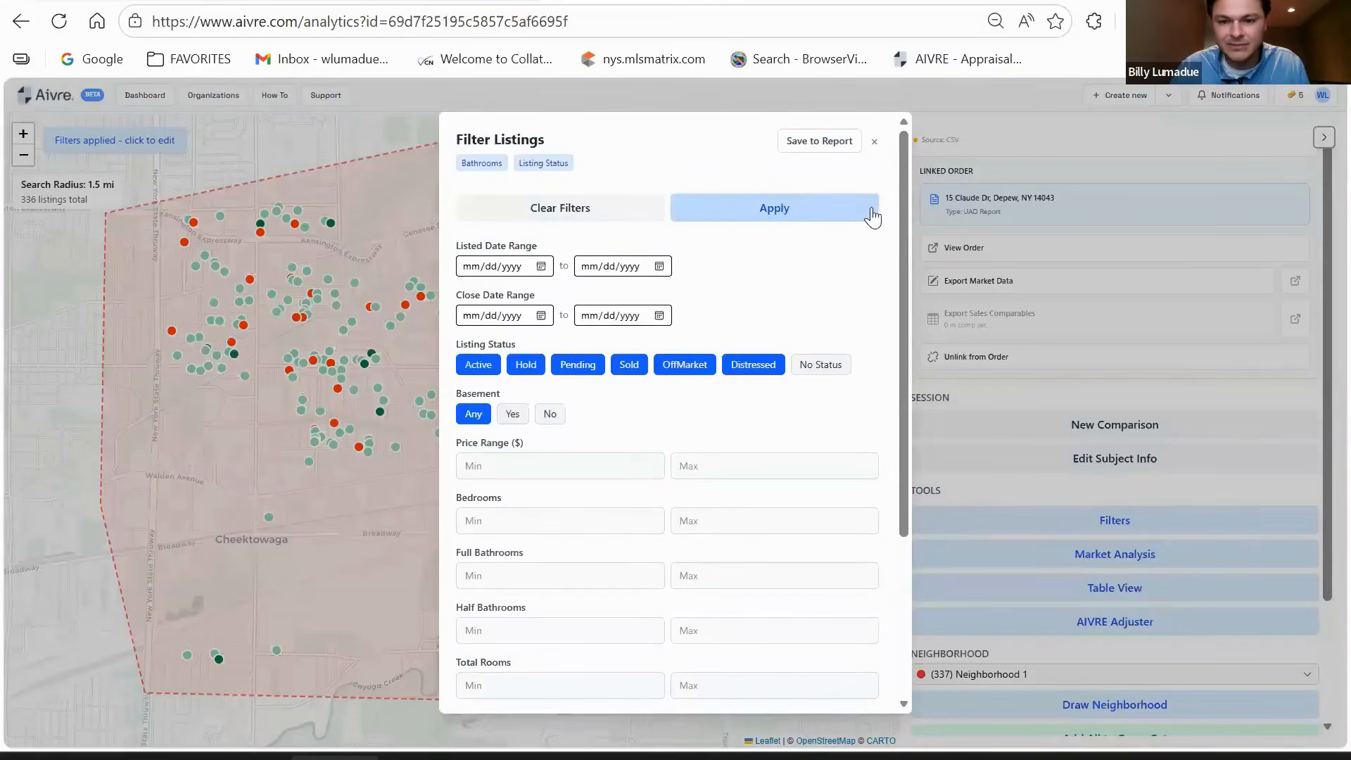
pyautogui.click(755, 211)
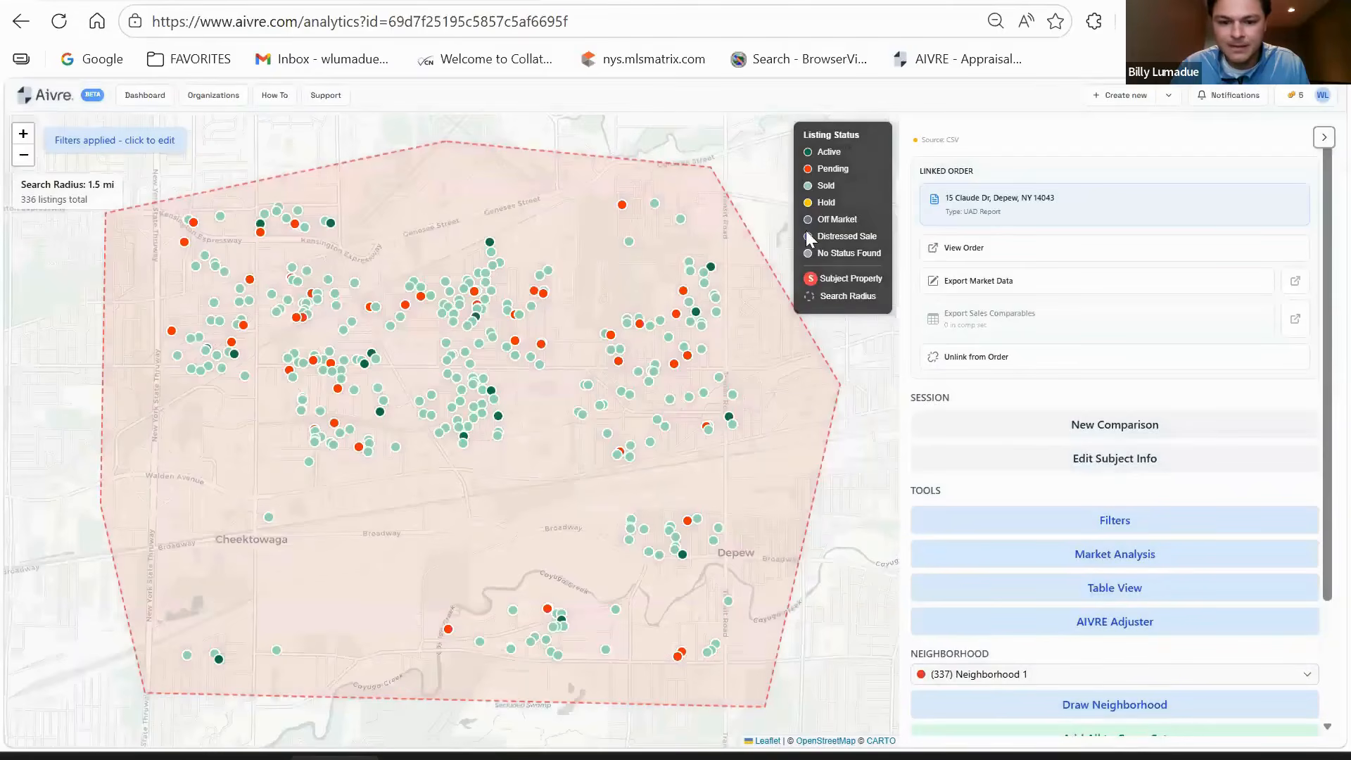
pyautogui.click(973, 283)
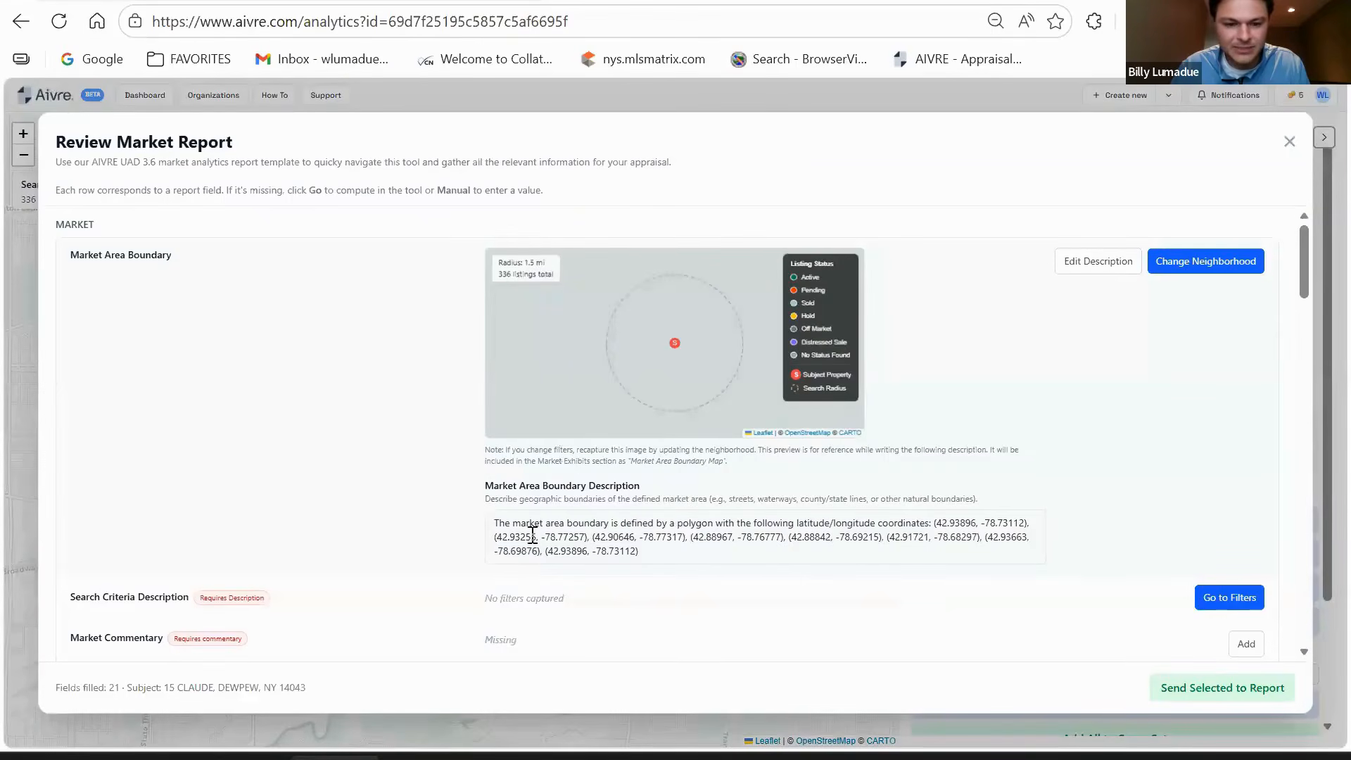
# - Change the lookback period manually from 27 to 12 months and save it
pyautogui.scroll(-3, 330, 411)
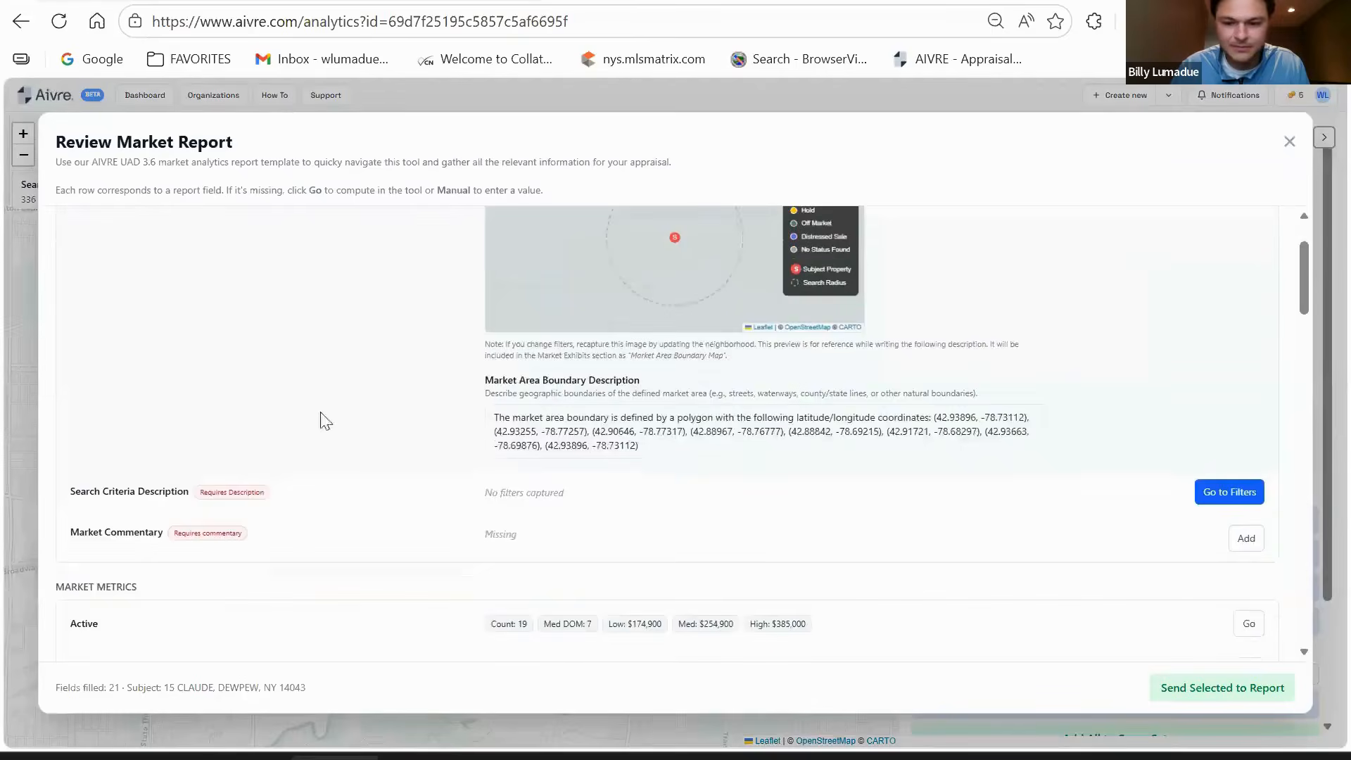
pyautogui.scroll(-1, 1024, 454)
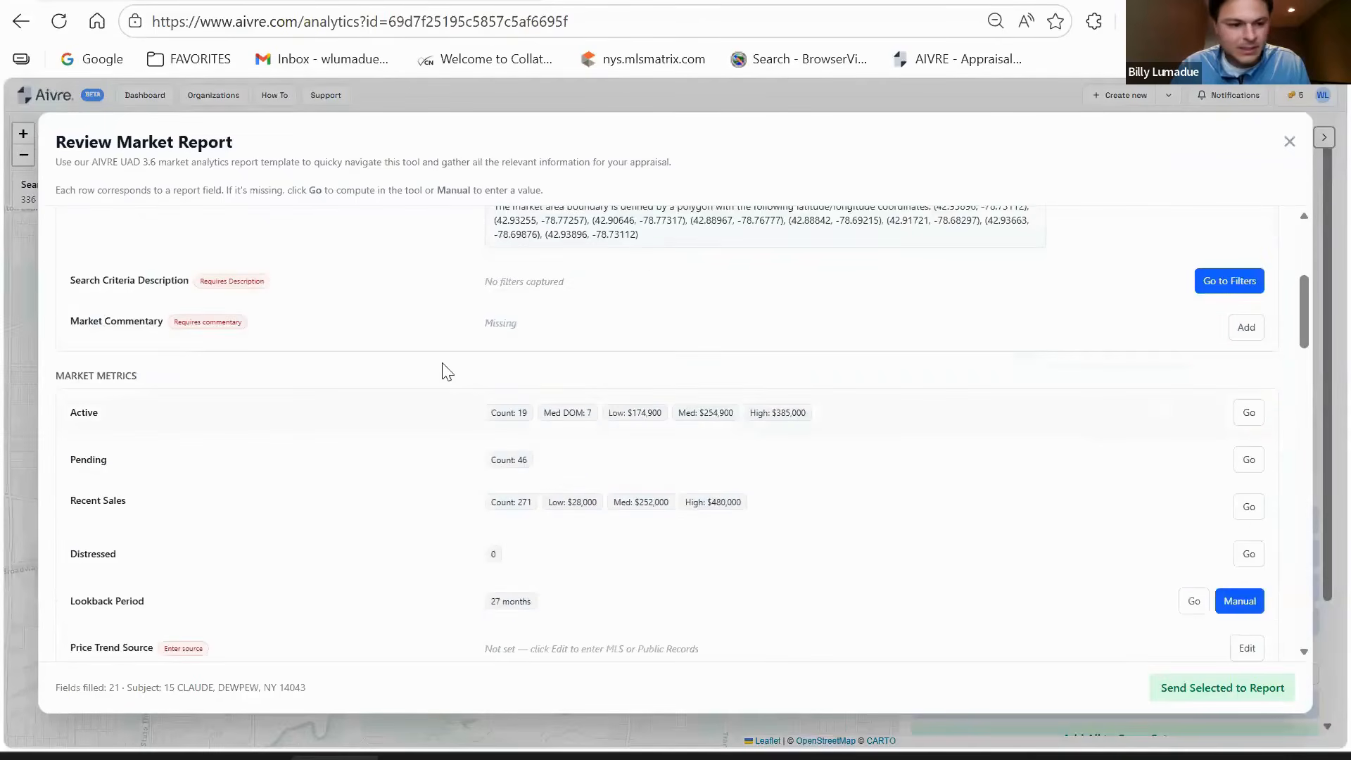
pyautogui.scroll(-2, 423, 345)
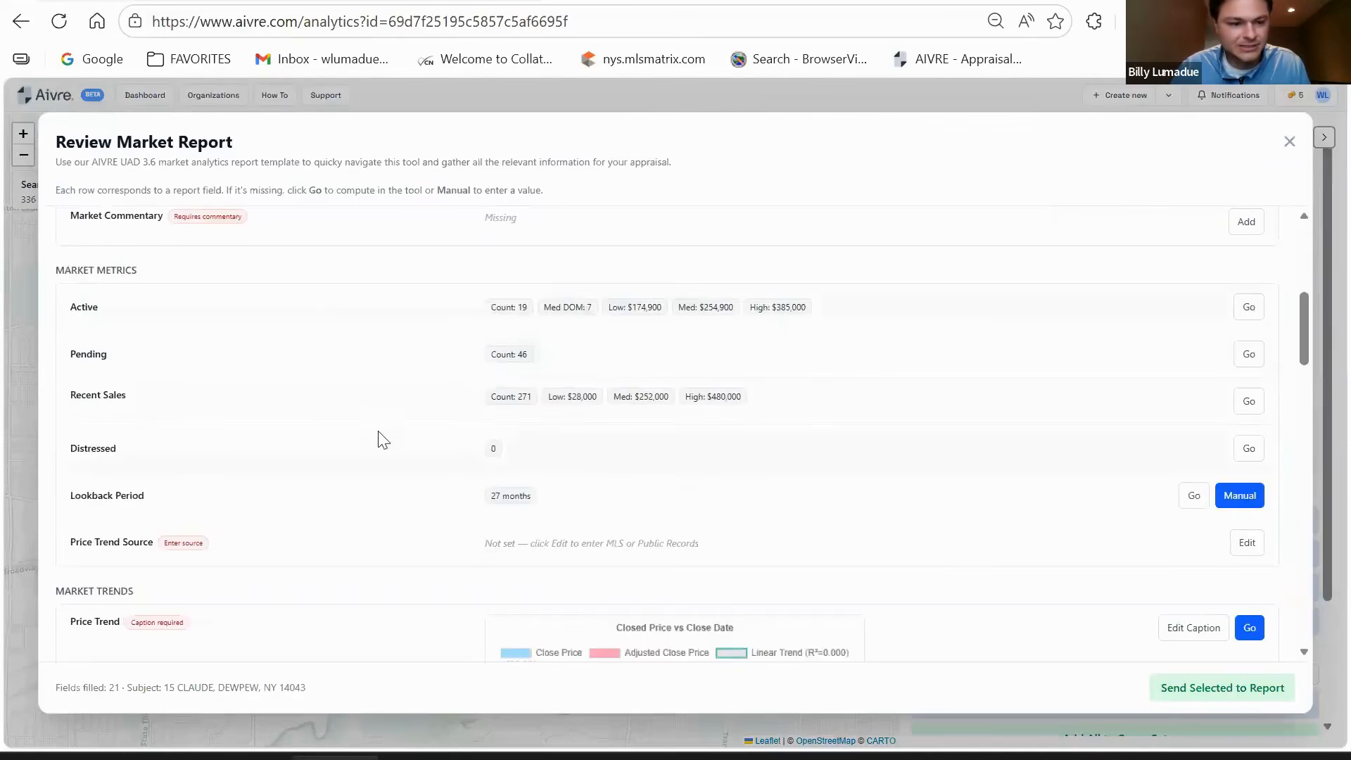
pyautogui.scroll(-1, 562, 506)
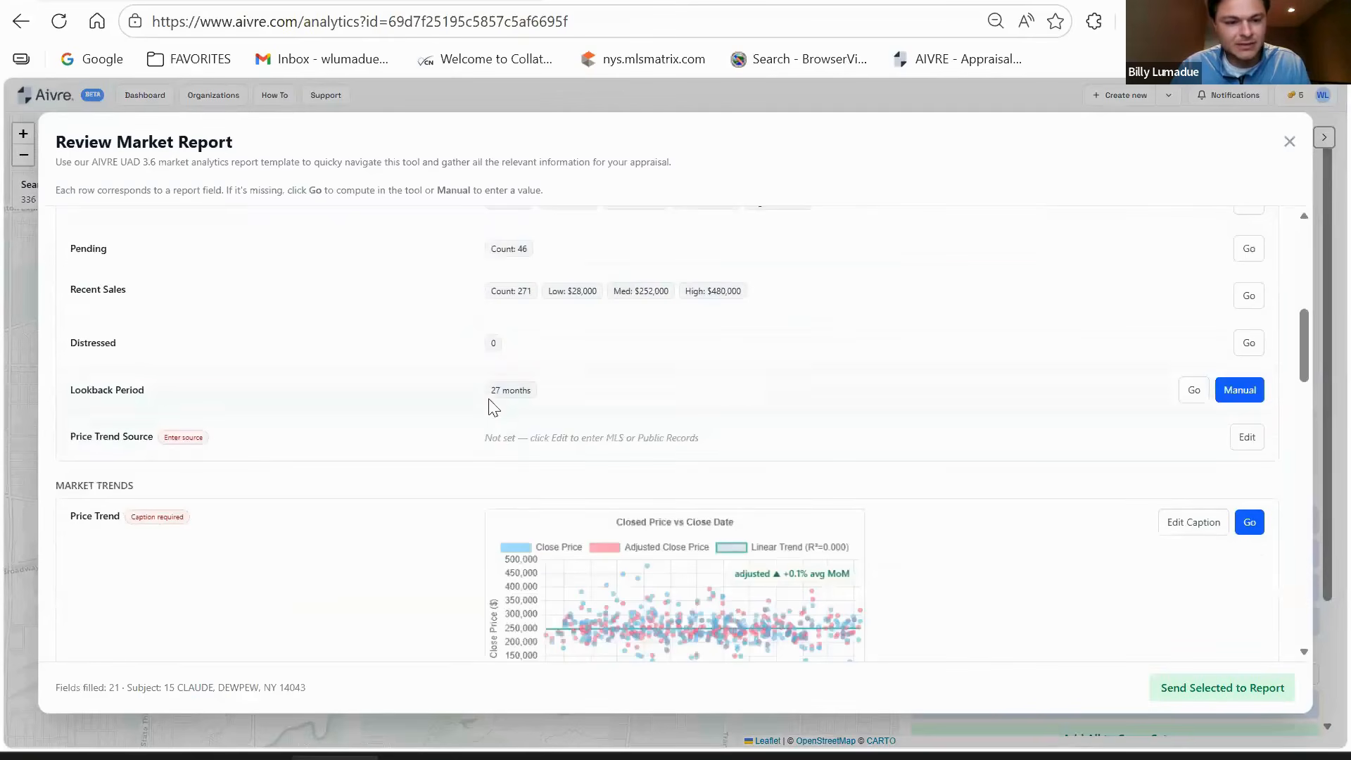
pyautogui.scroll(-2, 844, 516)
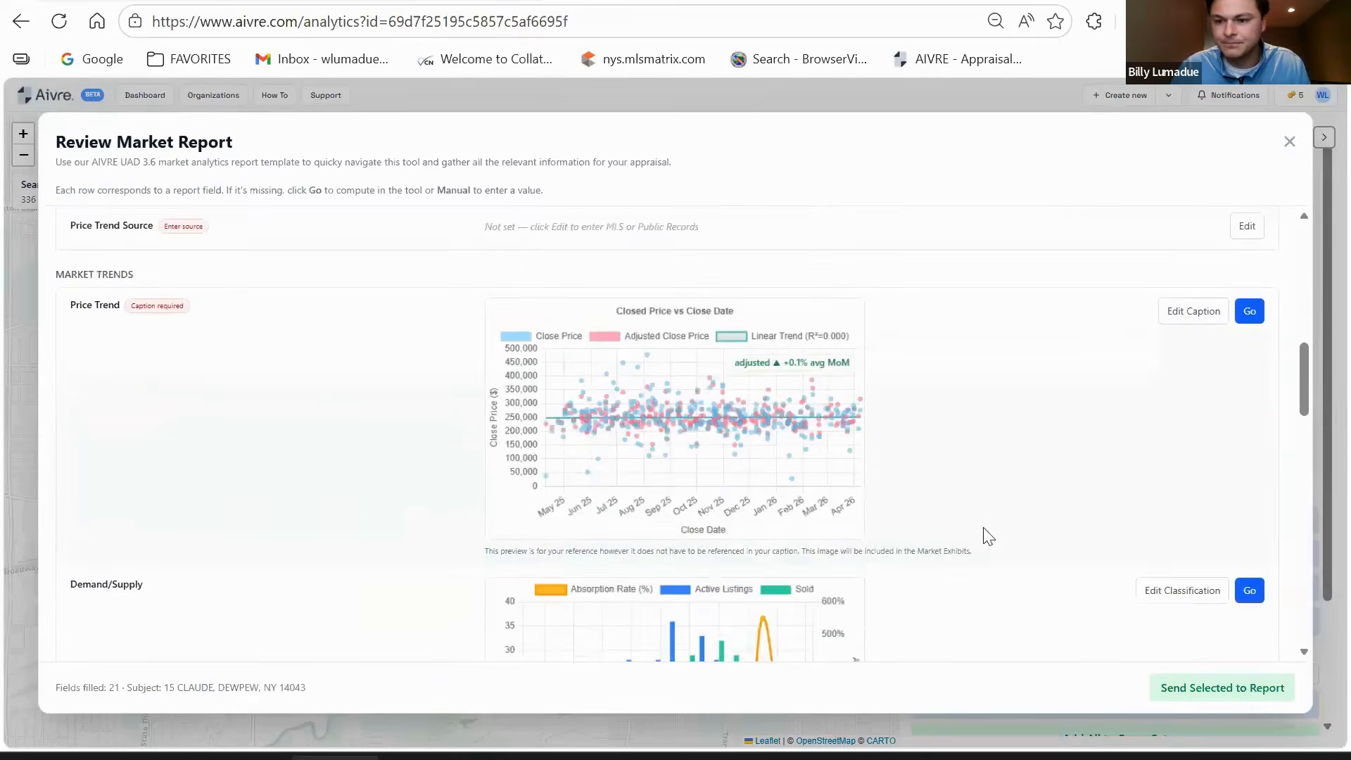
pyautogui.scroll(2, 983, 533)
pyautogui.click(1239, 389)
pyautogui.click(552, 412)
pyautogui.press('BackSpace')
pyautogui.press('BackSpace')
pyautogui.write('12')
pyautogui.click(575, 413)
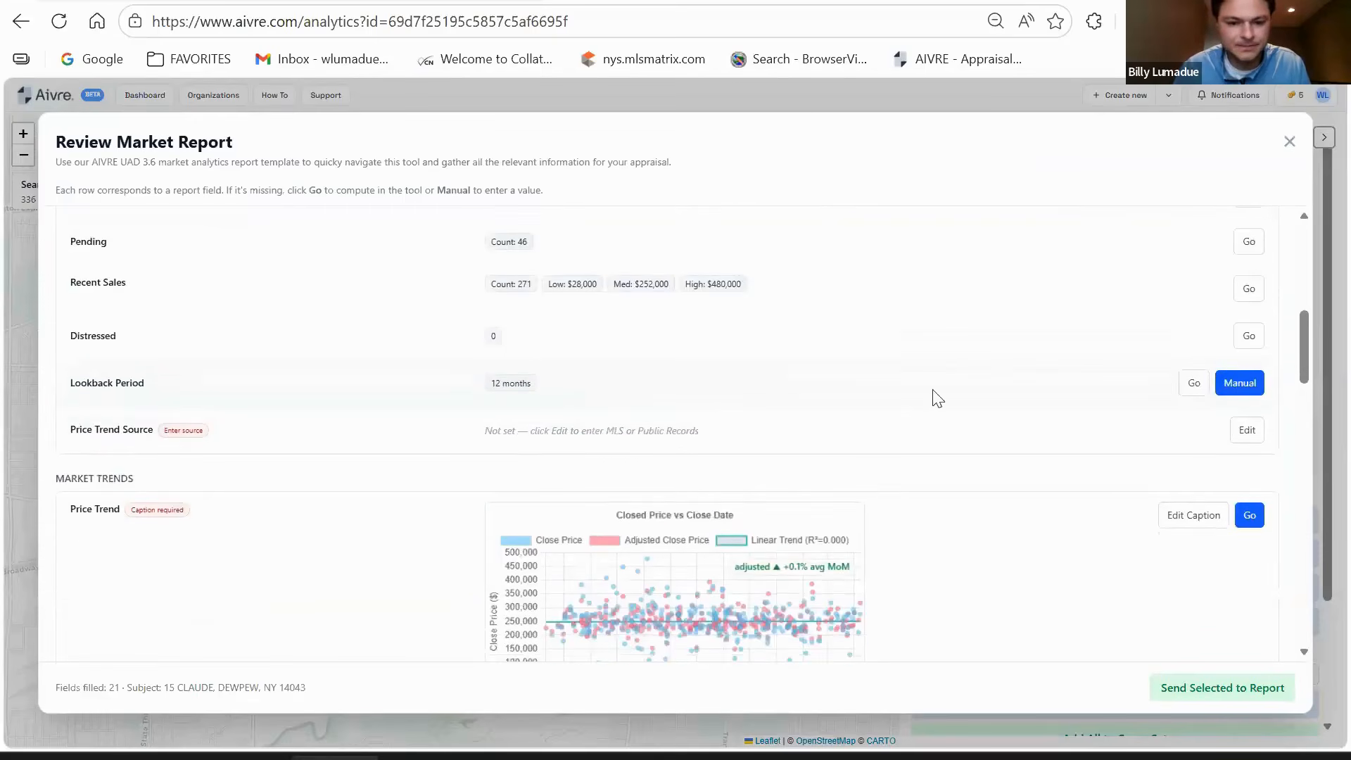
# - Send the selected market fields to the report
pyautogui.scroll(-2, 935, 395)
pyautogui.scroll(-3, 945, 408)
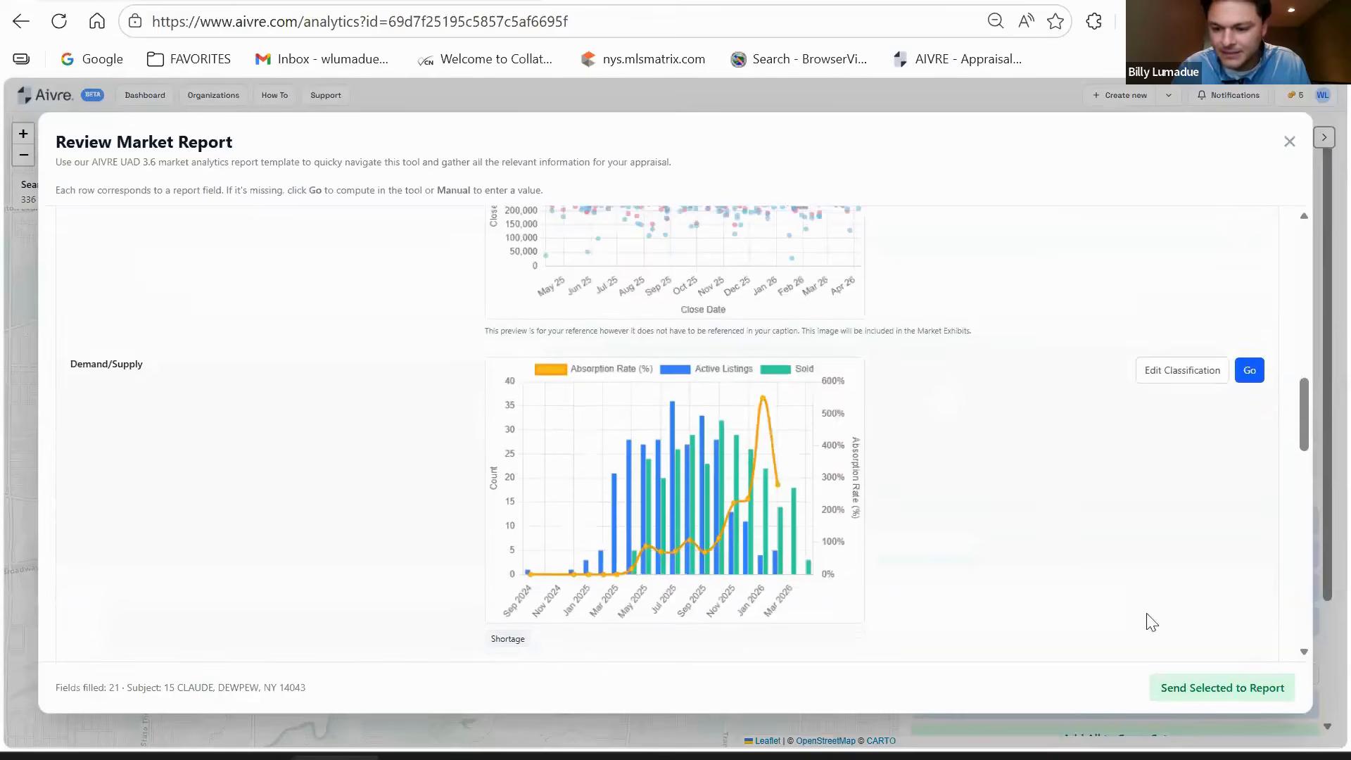
pyautogui.click(1224, 693)
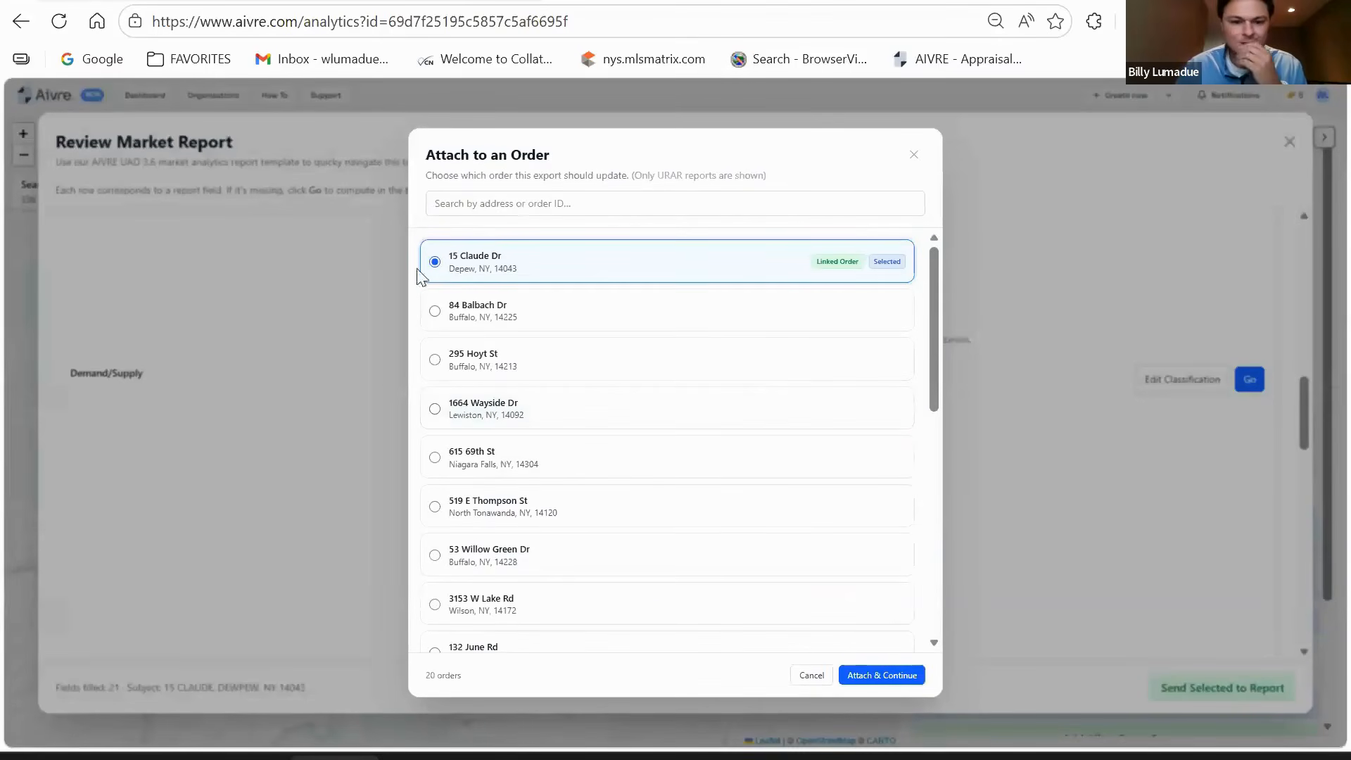
pyautogui.click(667, 360)
pyautogui.click(436, 259)
pyautogui.click(898, 674)
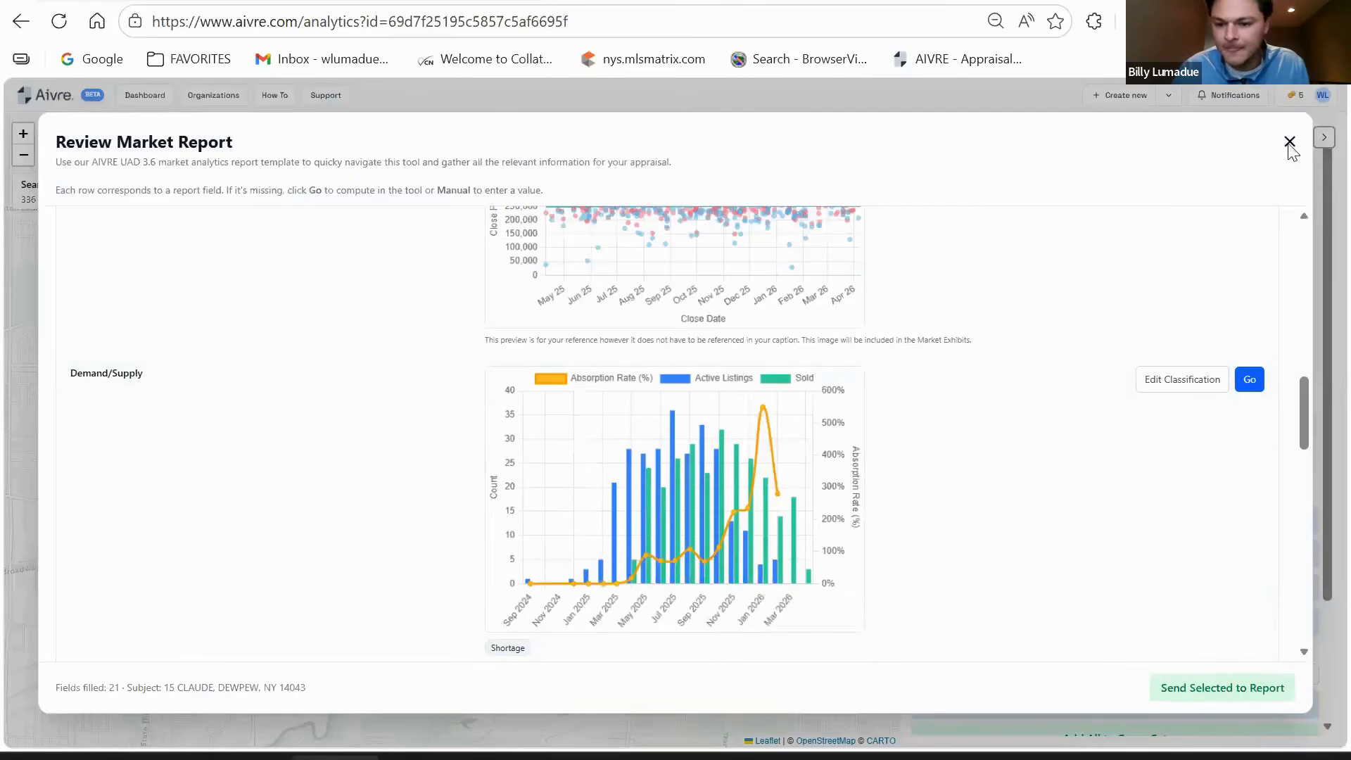
pyautogui.click(1289, 143)
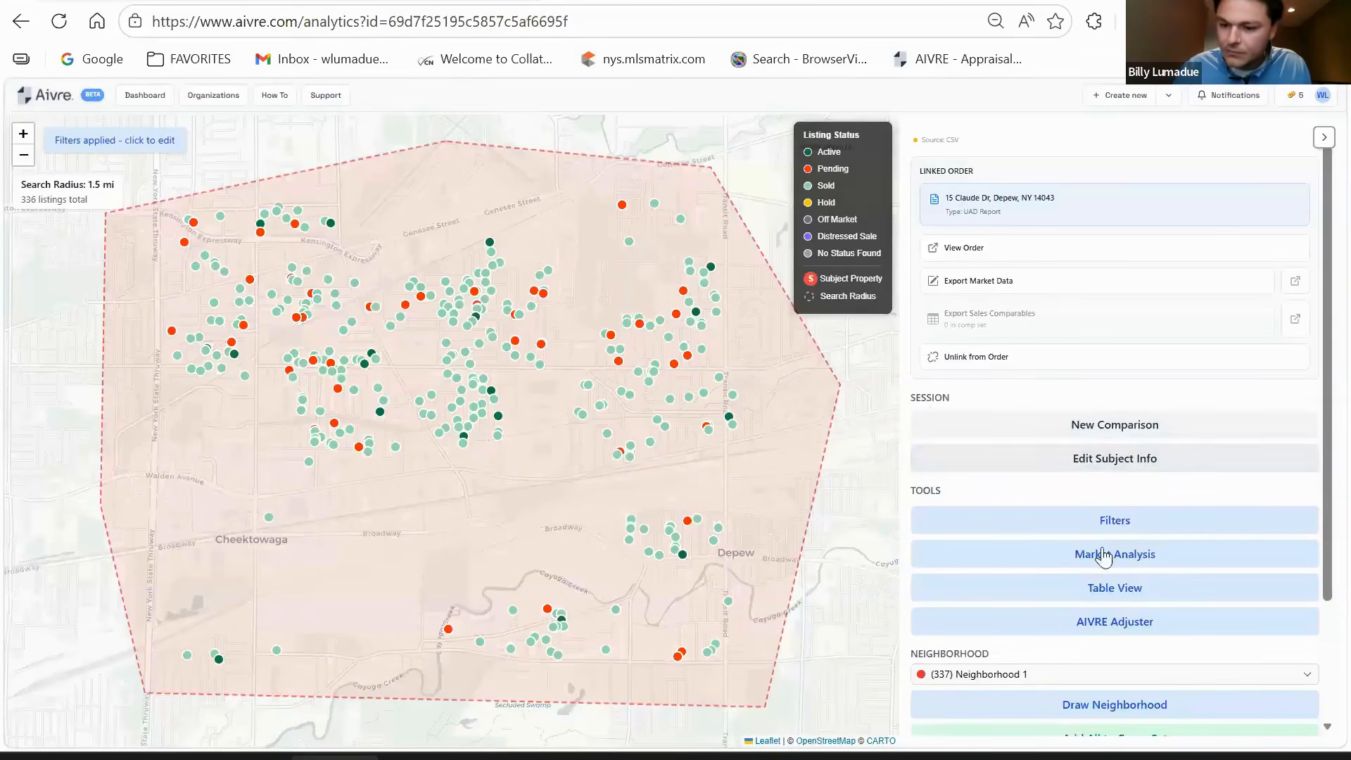
# - Add all 336 neighborhood listings to the comp set and open the Comp Set review
pyautogui.scroll(-1, 1069, 556)
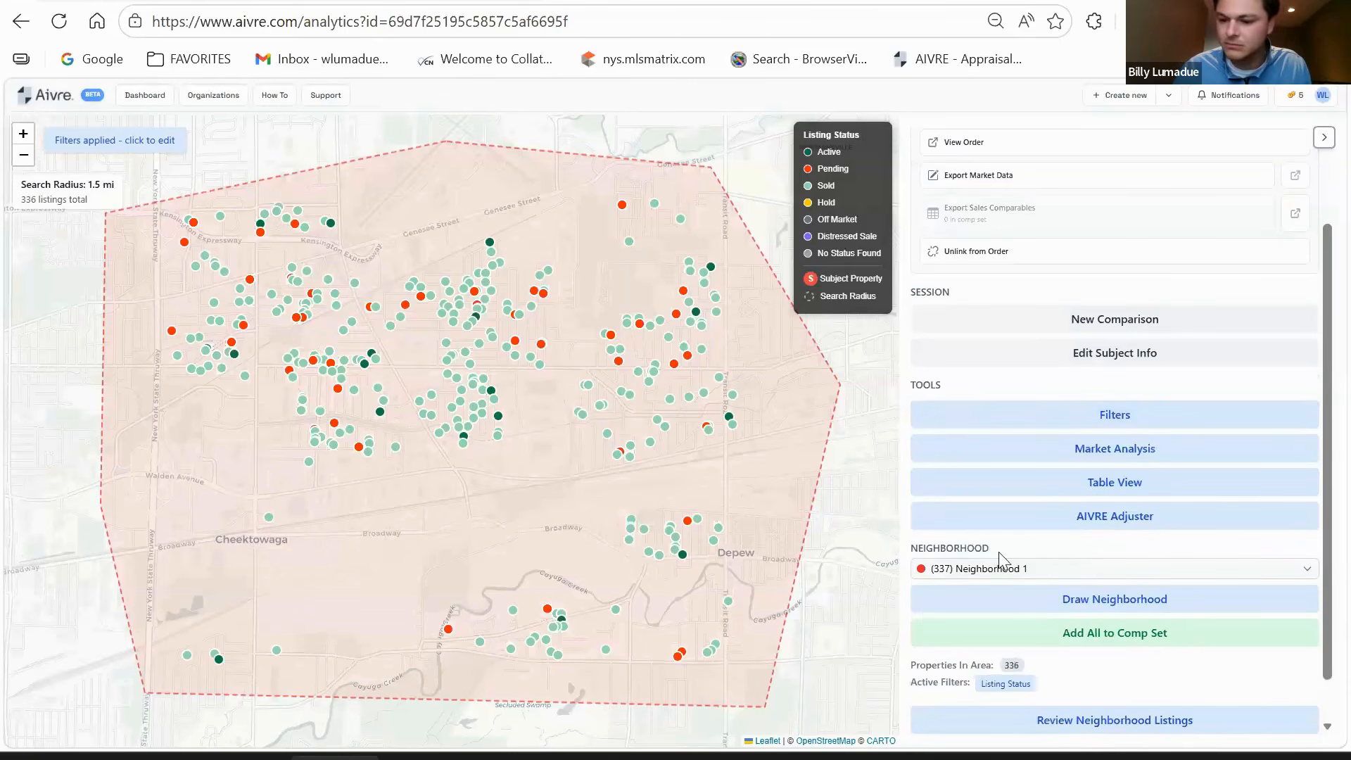
pyautogui.scroll(-1, 1126, 584)
pyautogui.scroll(2, 1168, 583)
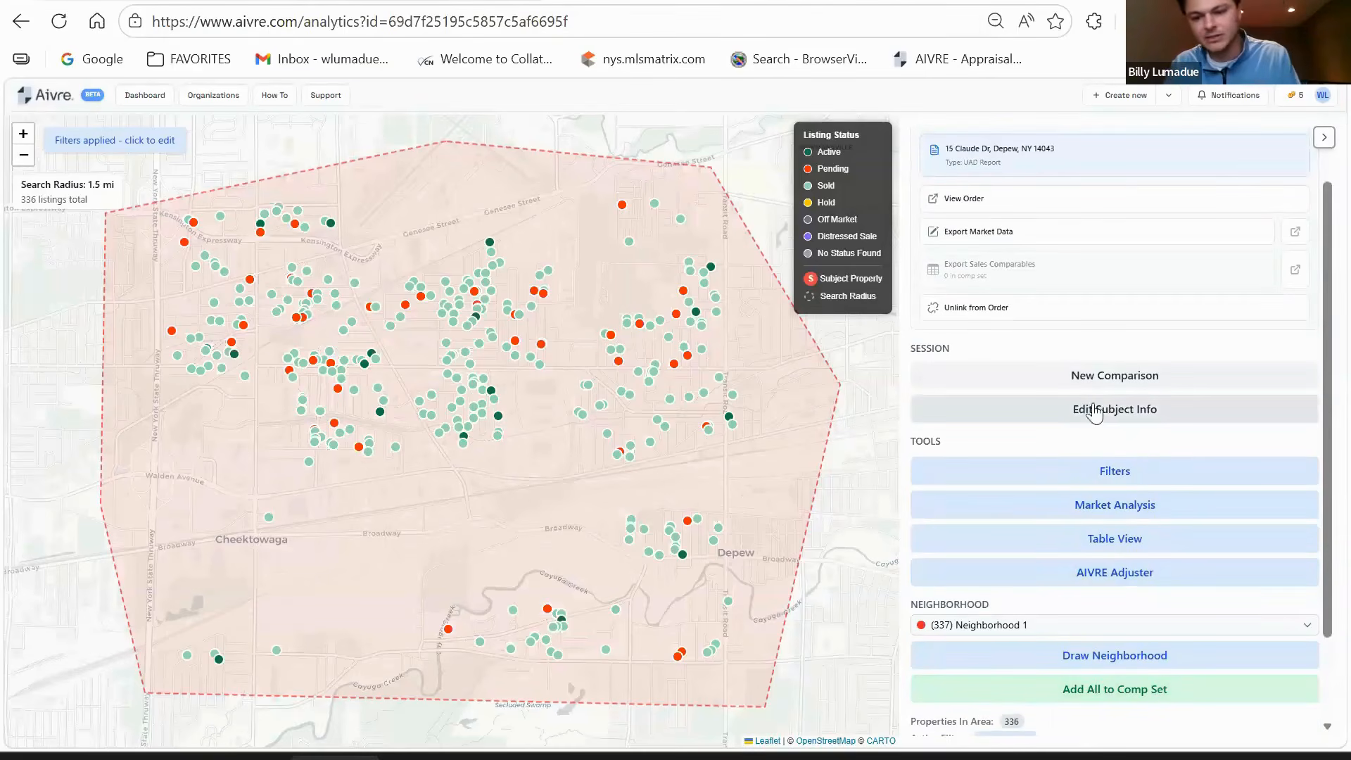
pyautogui.scroll(-1, 1137, 557)
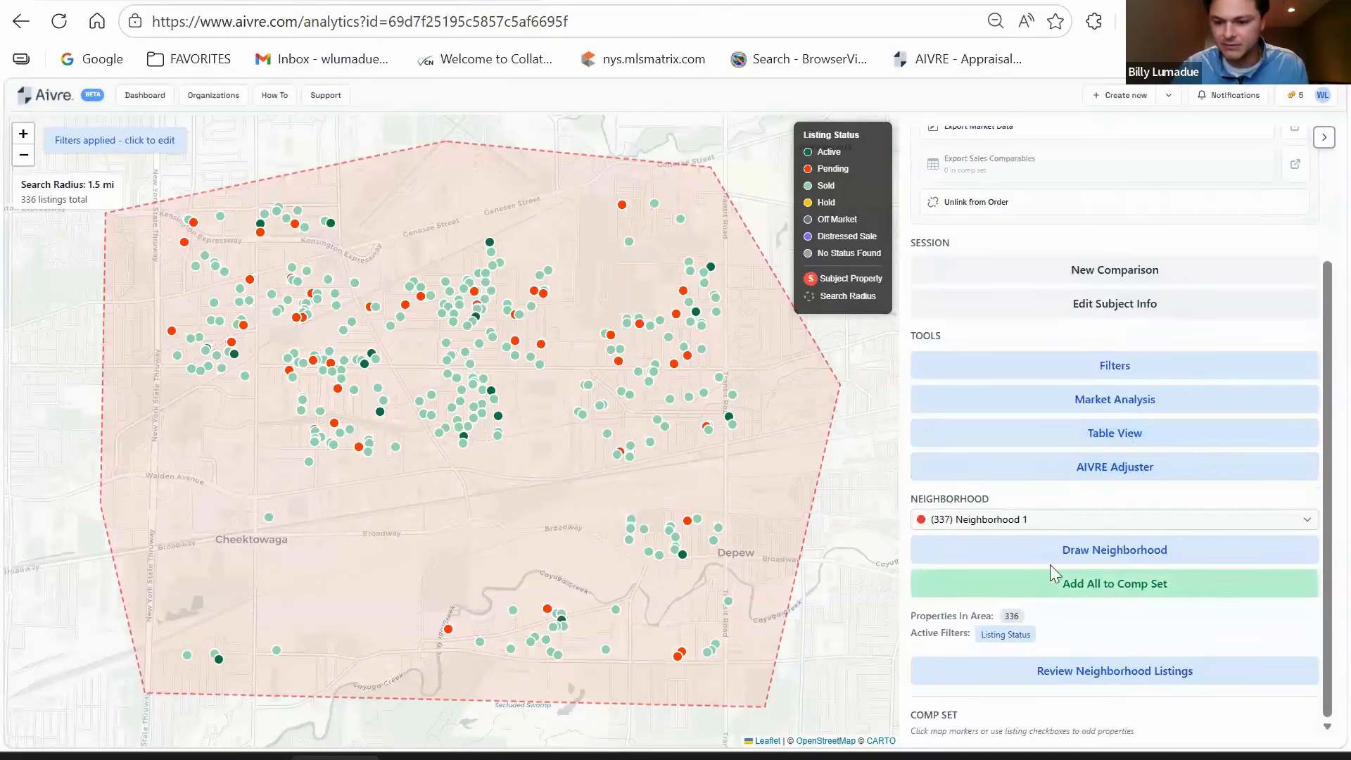
pyautogui.click(1087, 591)
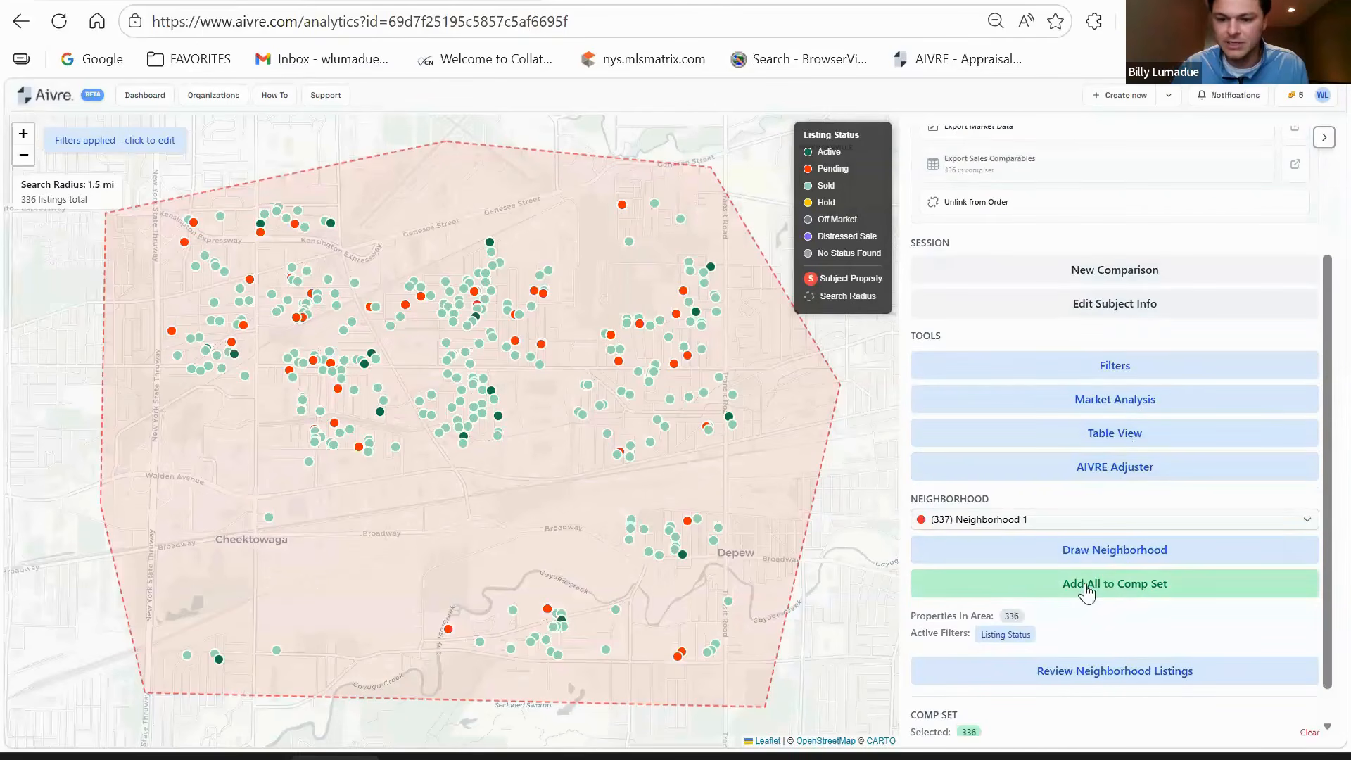
pyautogui.scroll(-1, 1112, 633)
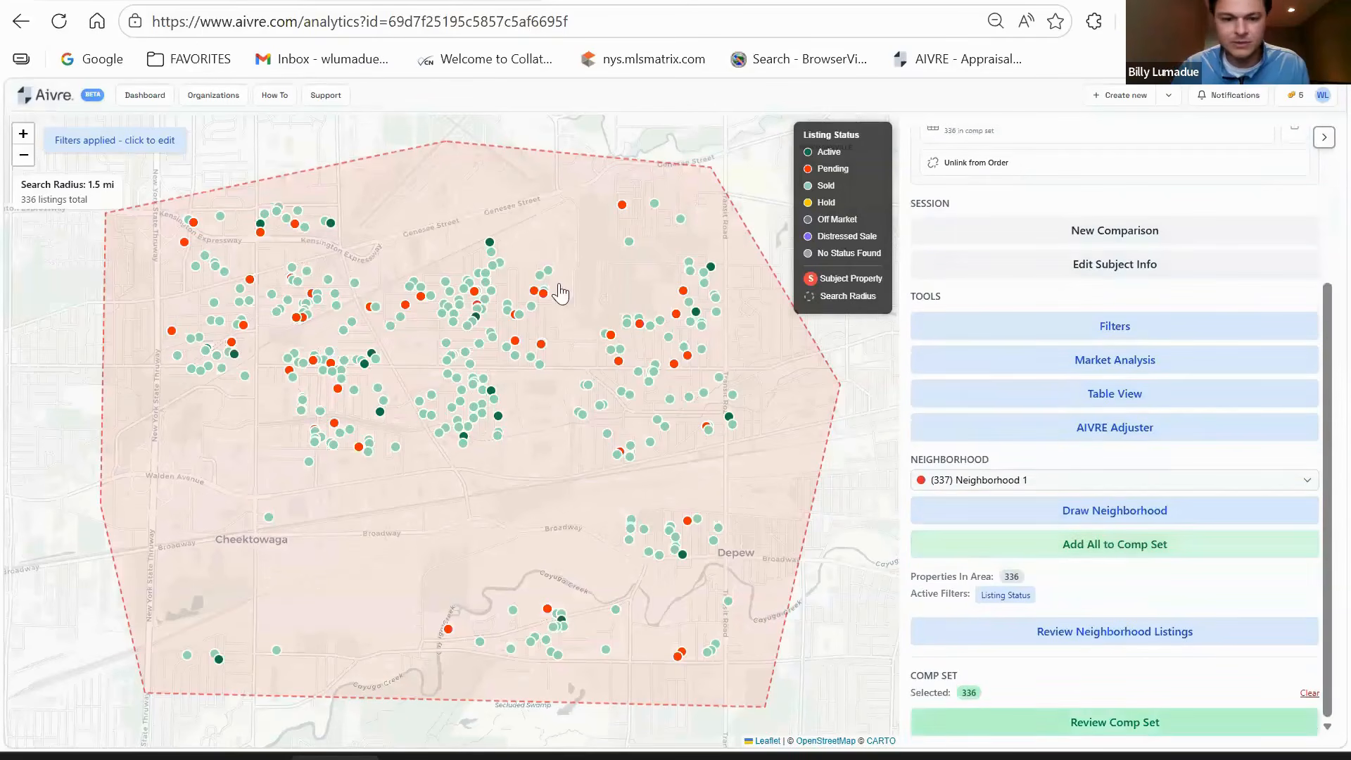
pyautogui.click(1091, 721)
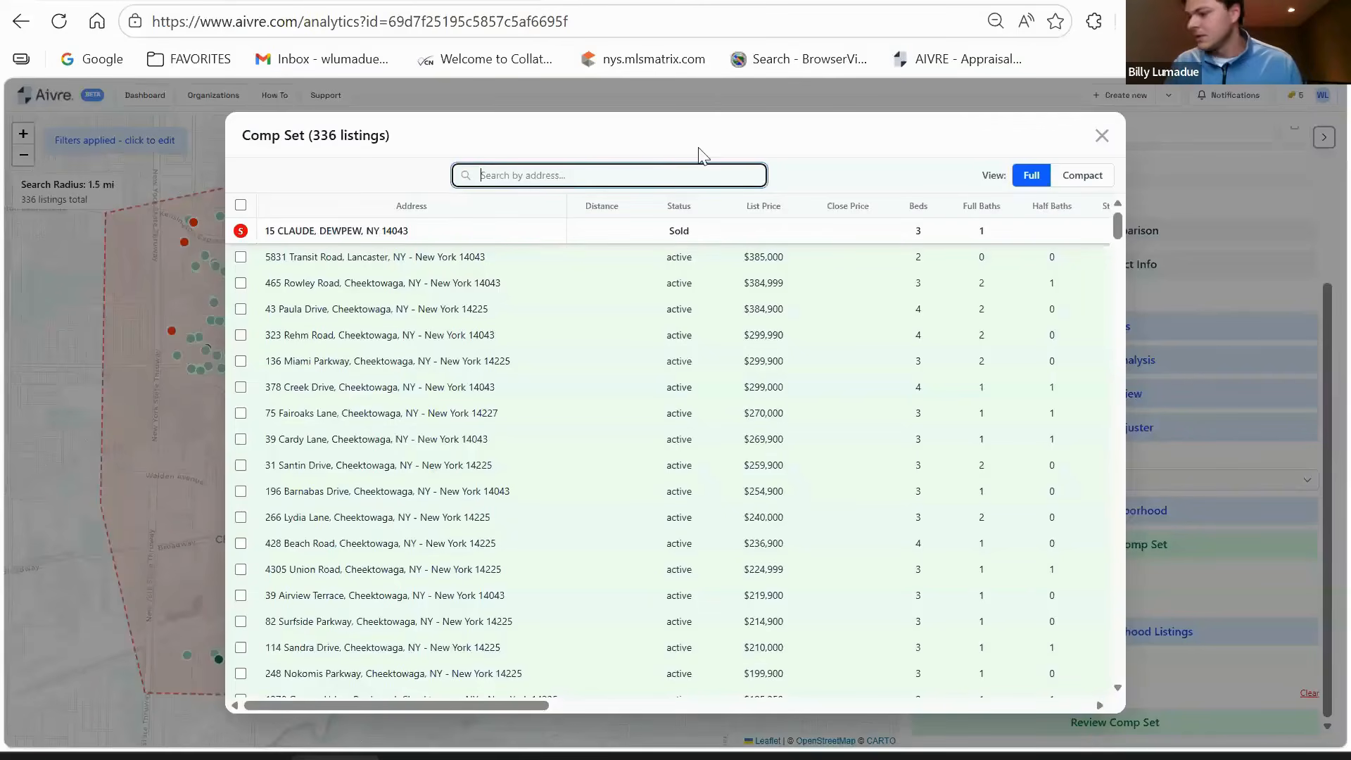
# - Clear the address search and mark every listing in the comp set
pyautogui.write('46')
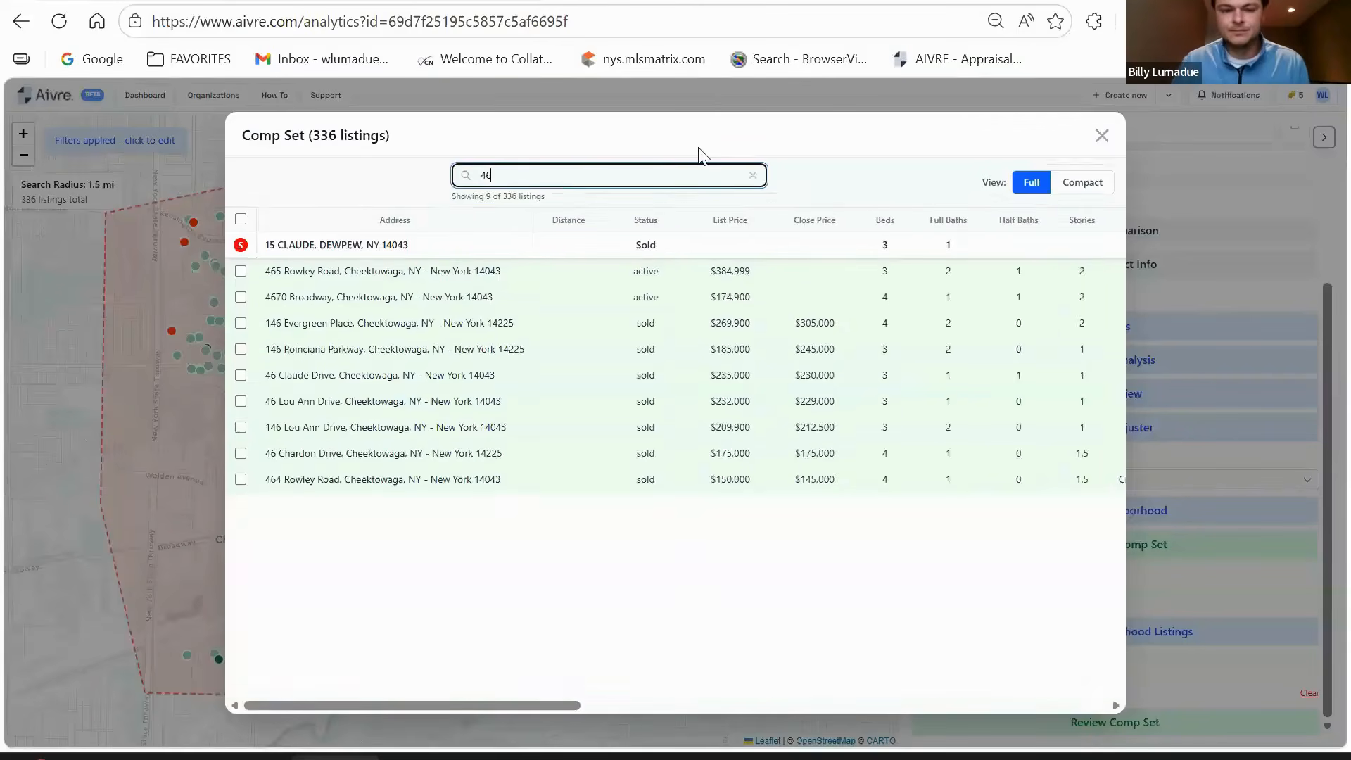
pyautogui.click(240, 325)
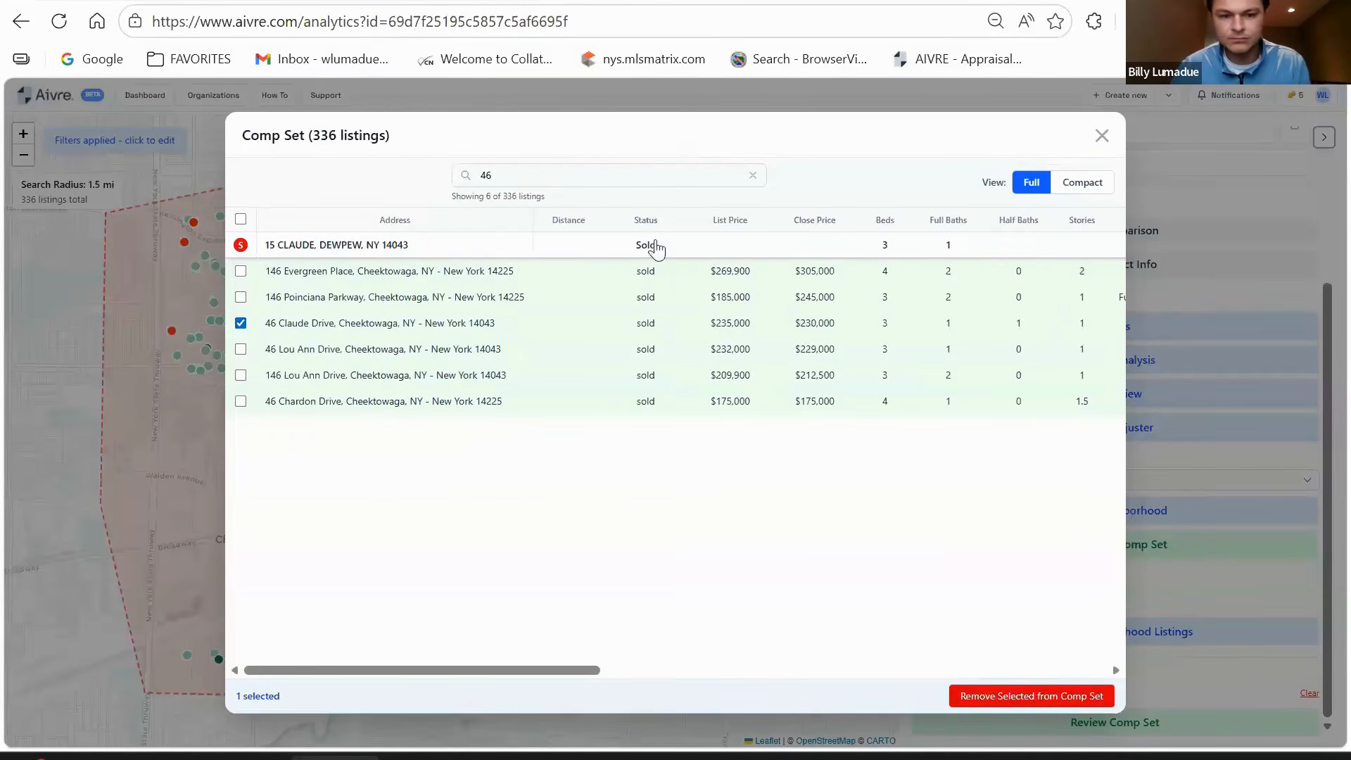
pyautogui.click(240, 323)
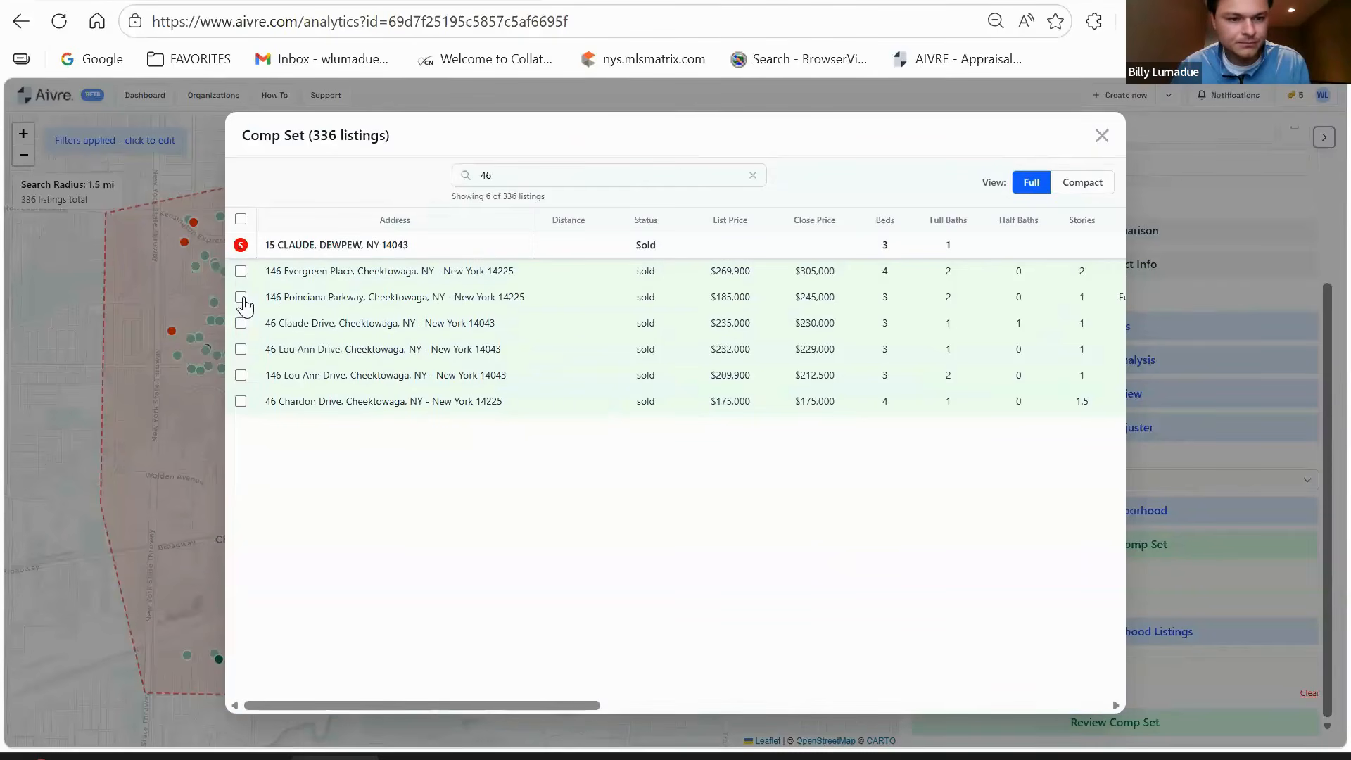
pyautogui.click(240, 297)
pyautogui.click(240, 271)
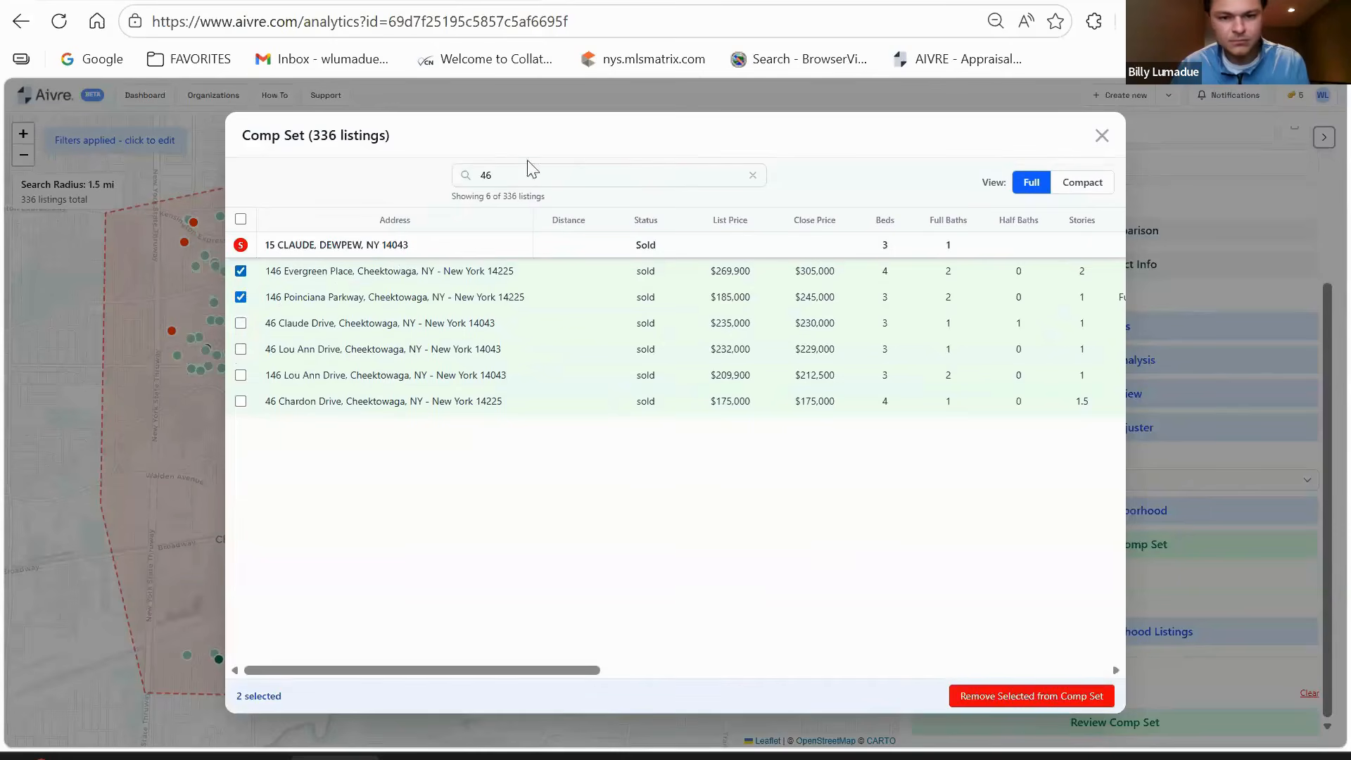
pyautogui.doubleClick(492, 174)
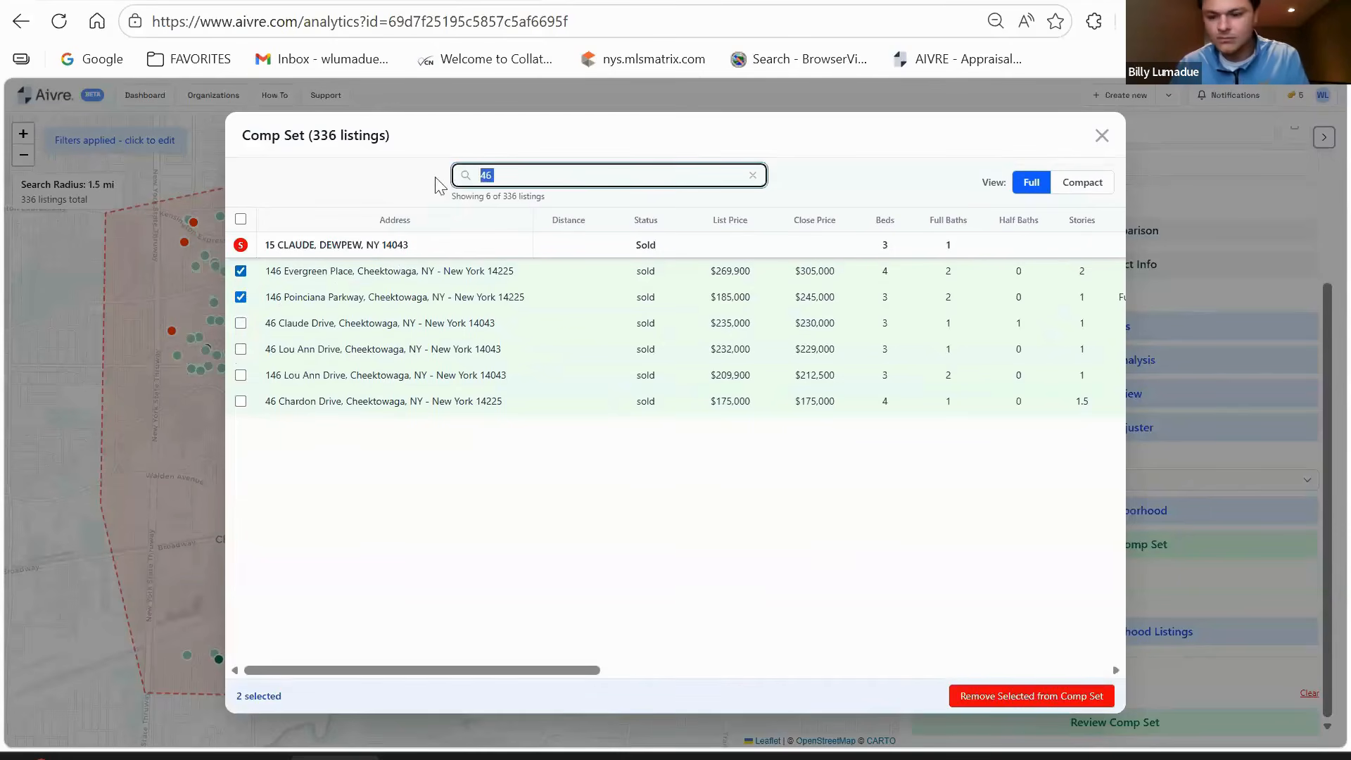
pyautogui.click(752, 175)
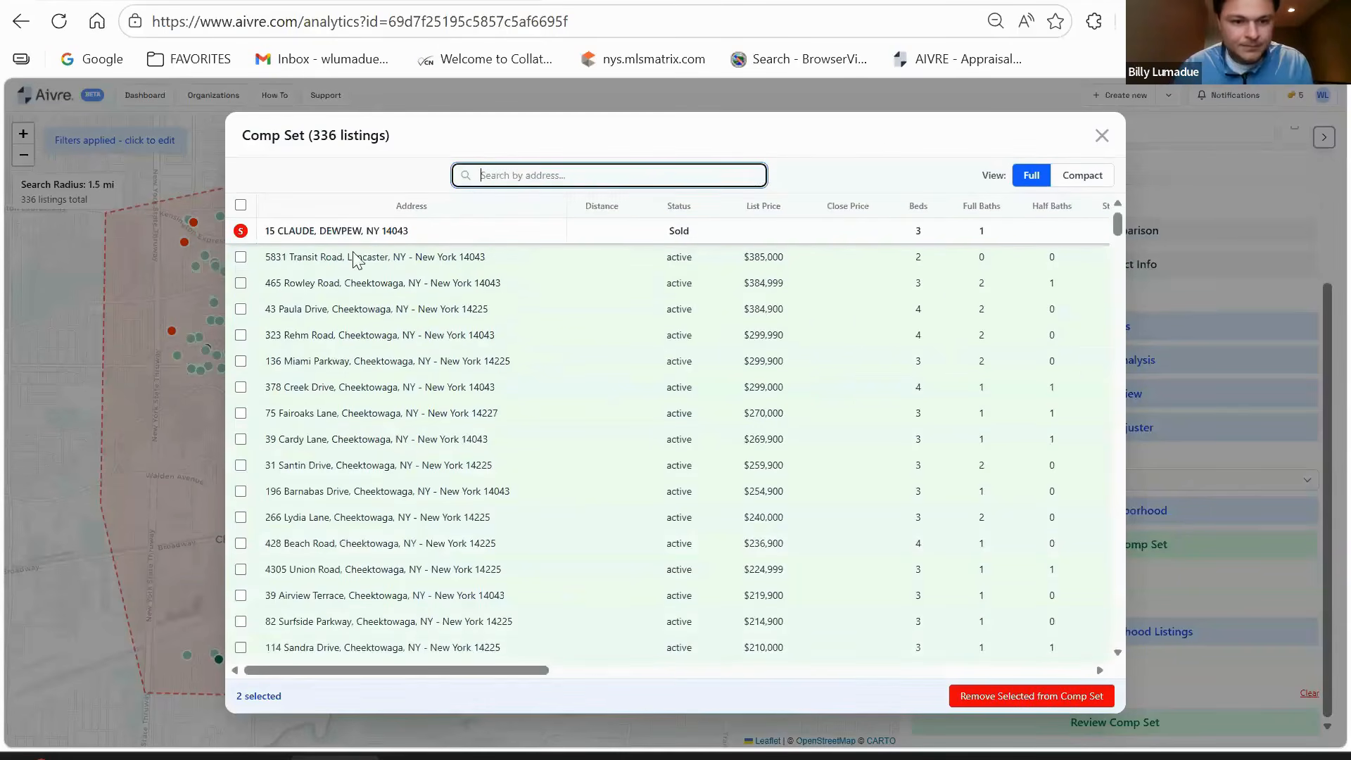
pyautogui.click(240, 205)
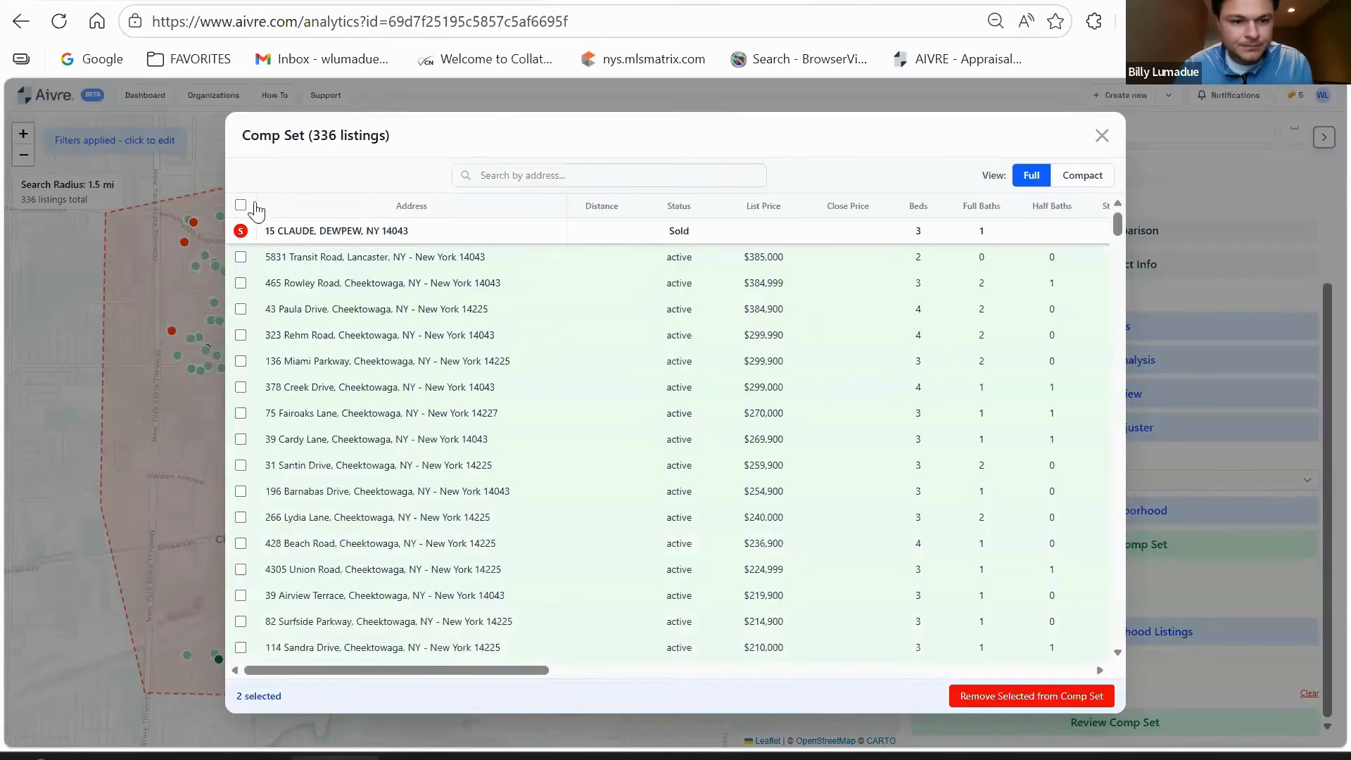
pyautogui.click(543, 176)
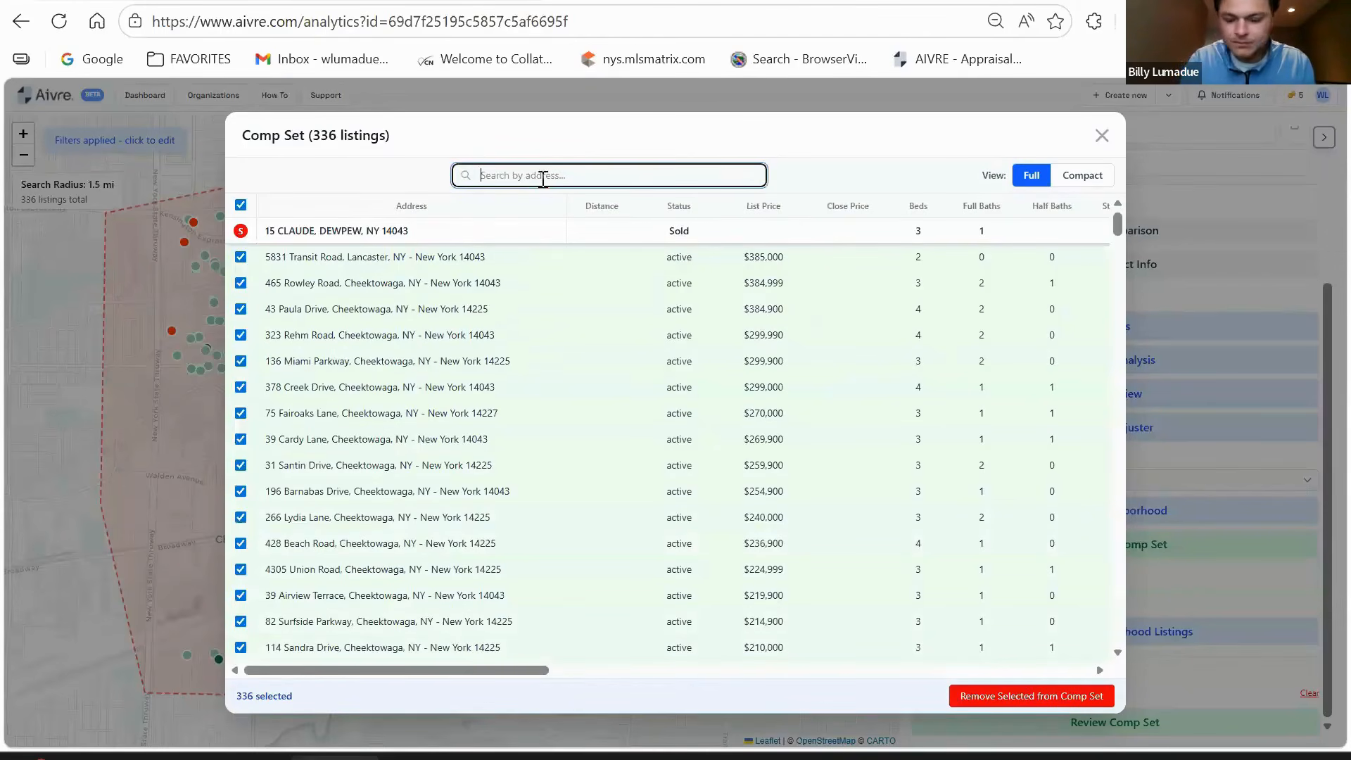
pyautogui.click(241, 271)
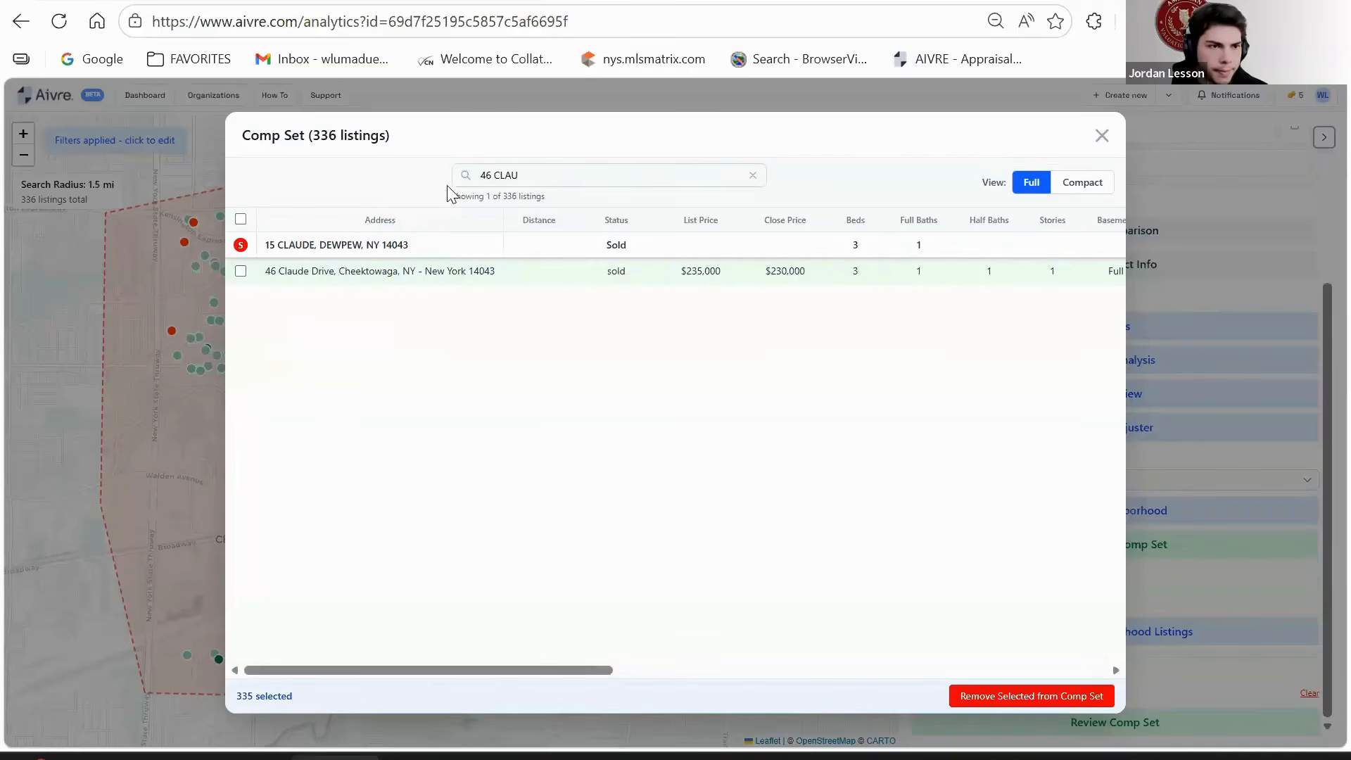
pyautogui.moveTo(522, 181); pyautogui.dragTo(472, 185)
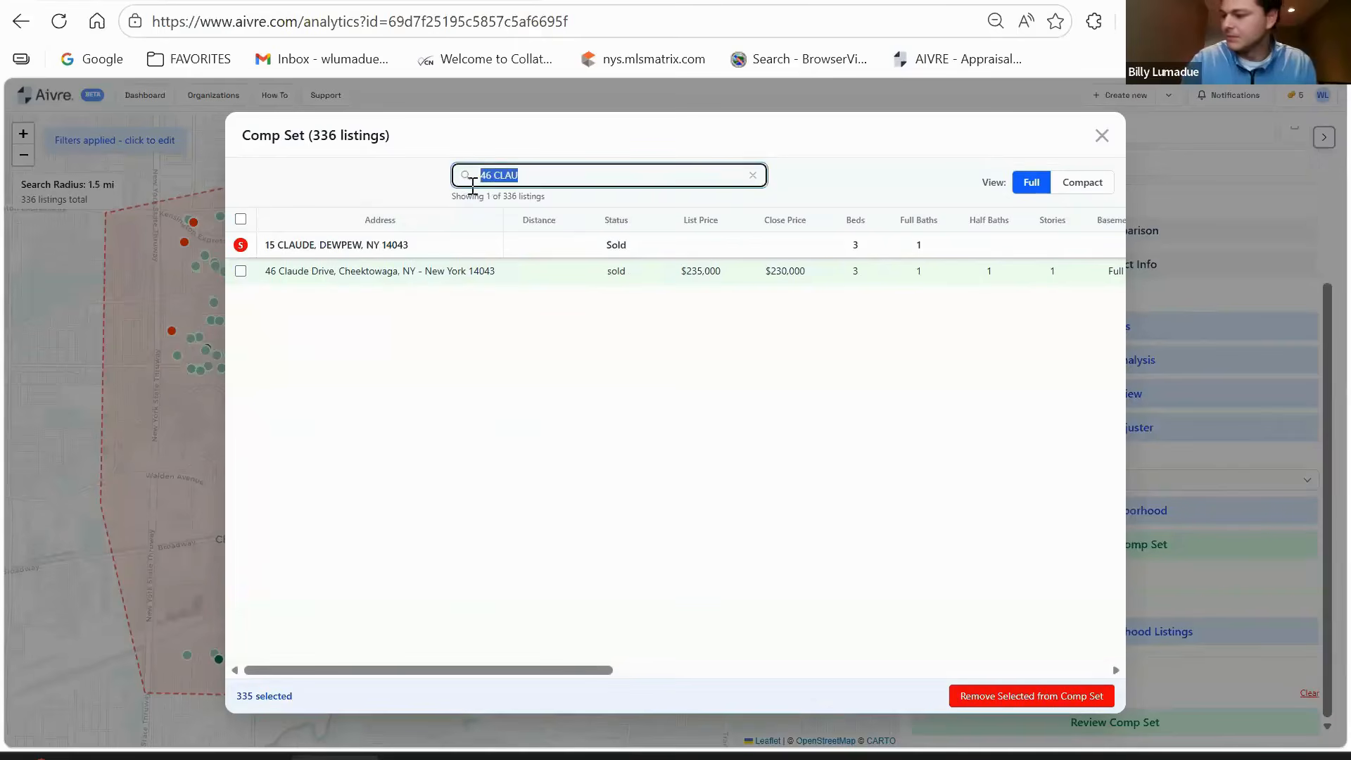
pyautogui.write('l')
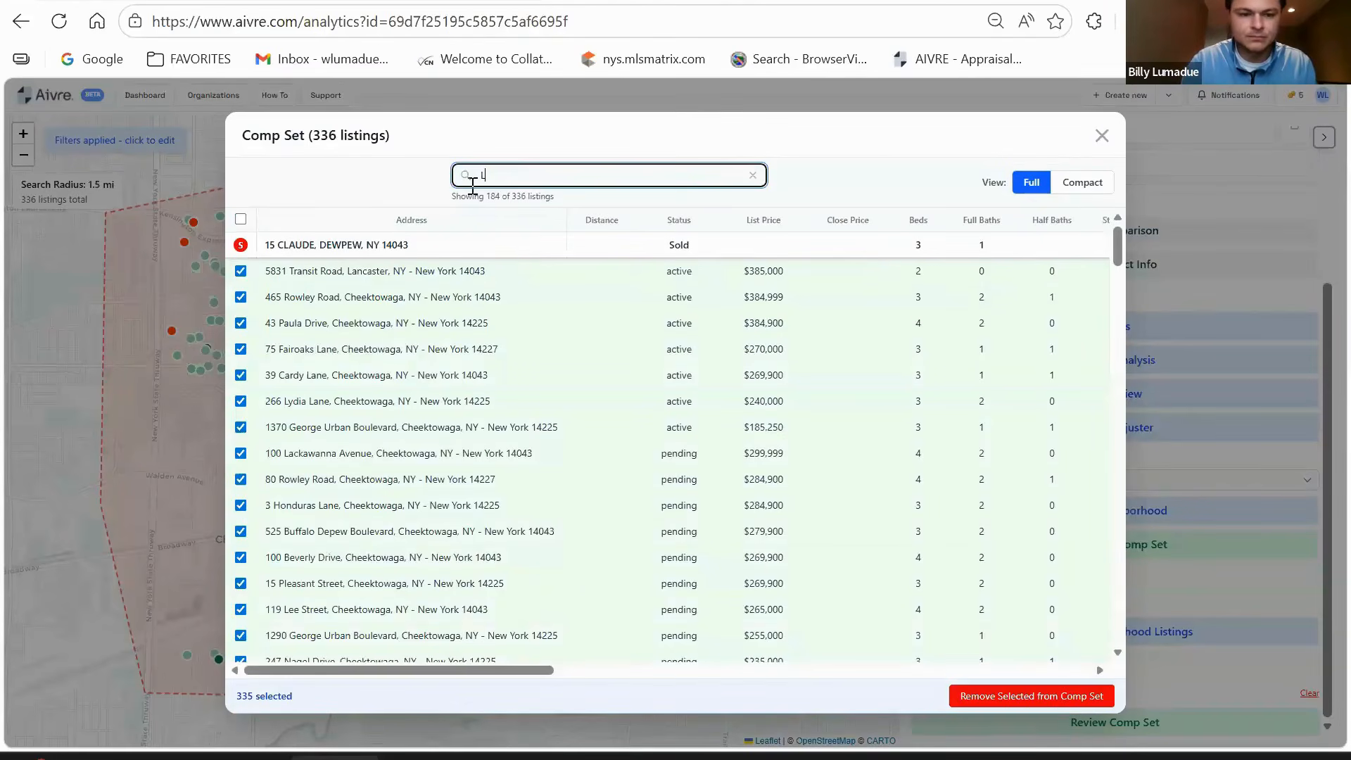
pyautogui.write('6')
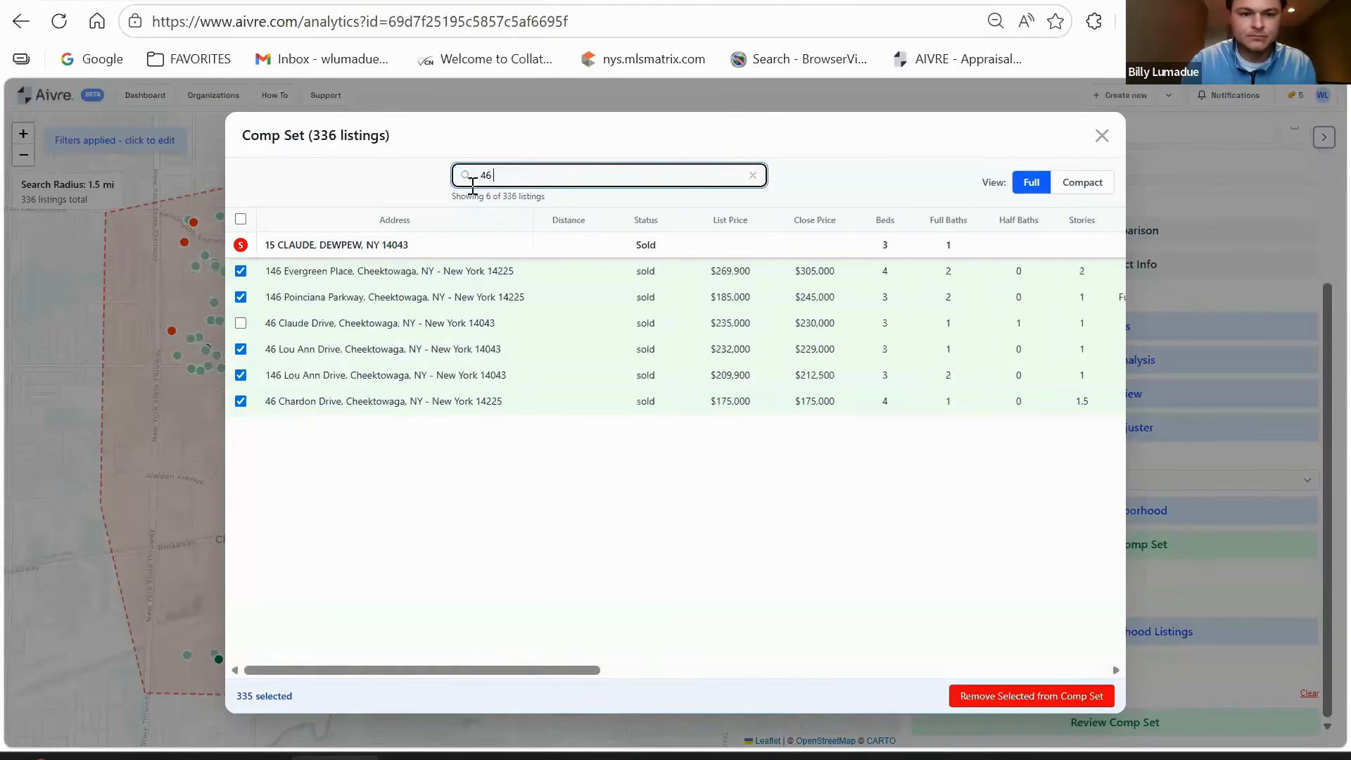
pyautogui.click(241, 349)
pyautogui.moveTo(487, 180); pyautogui.dragTo(453, 181)
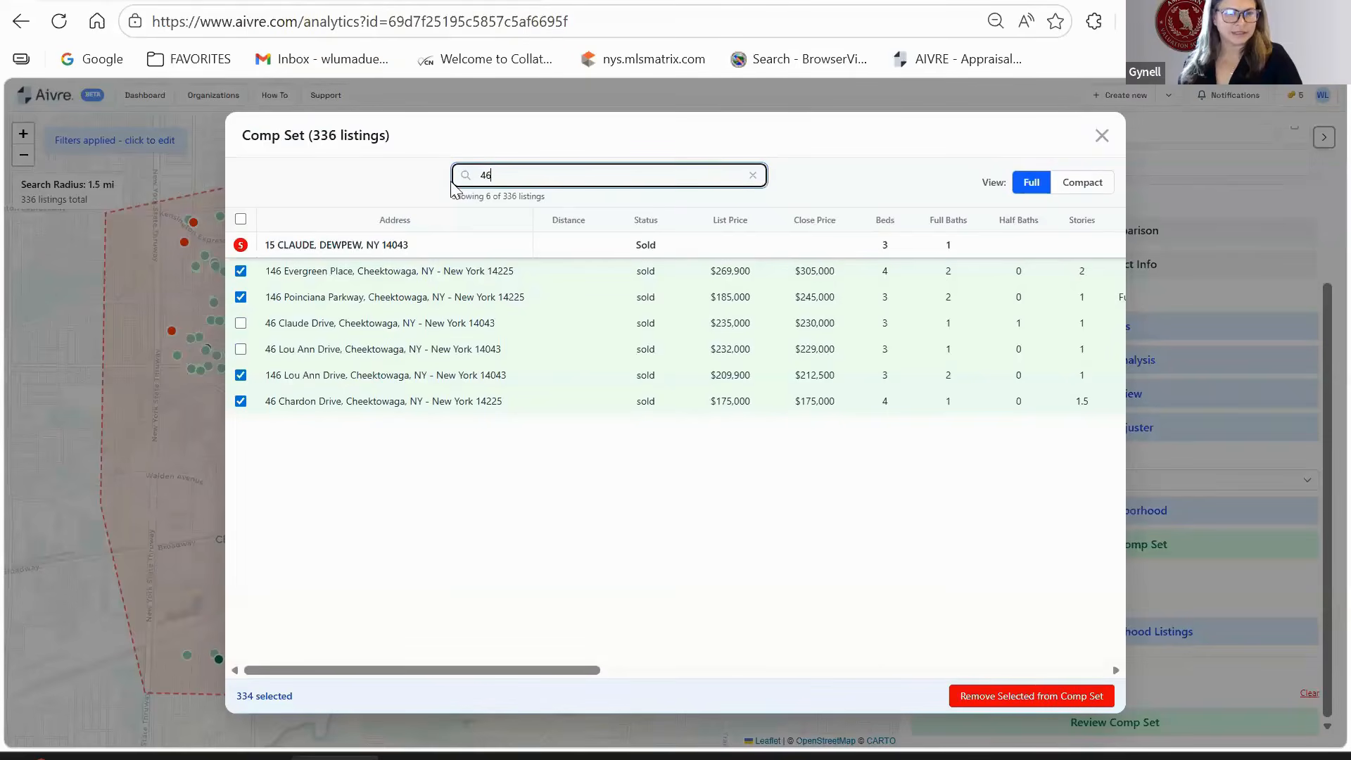
pyautogui.press('BackSpace')
pyautogui.press('BackSpace')
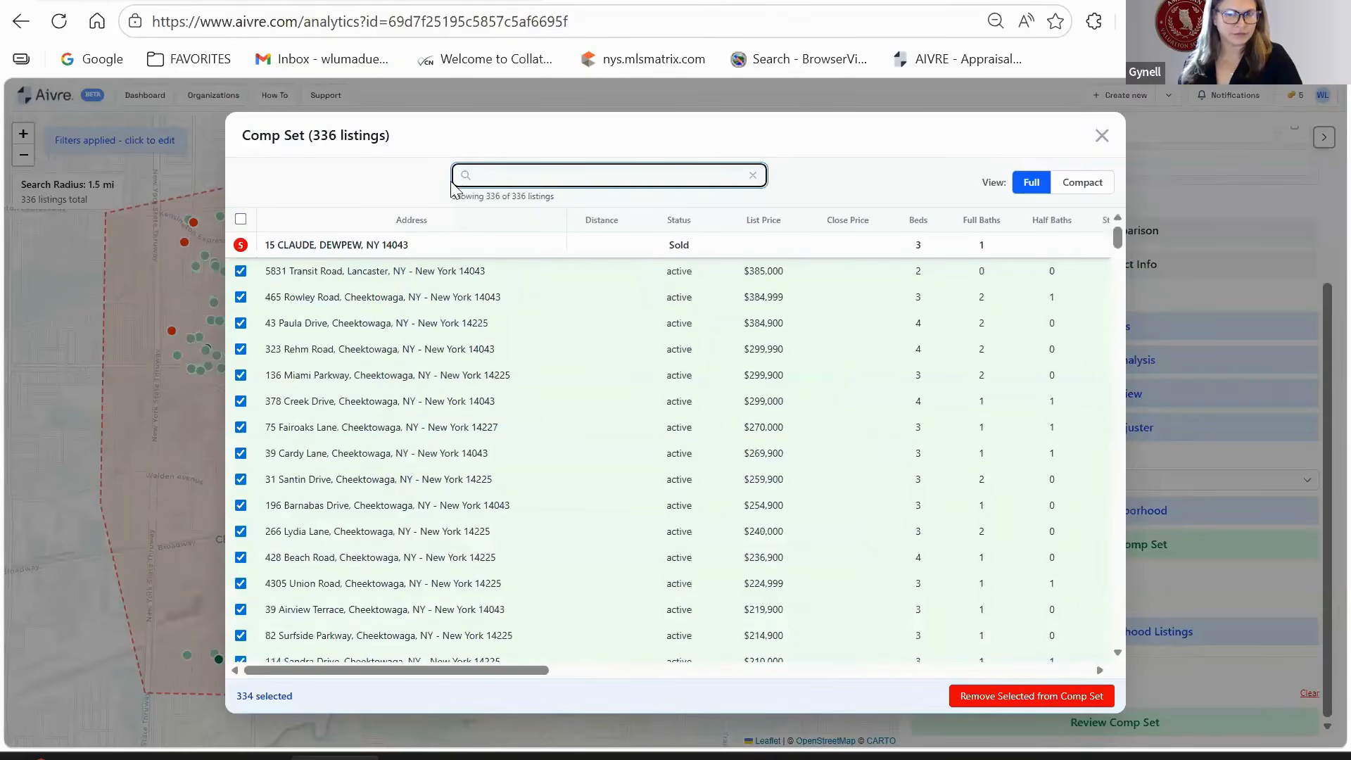
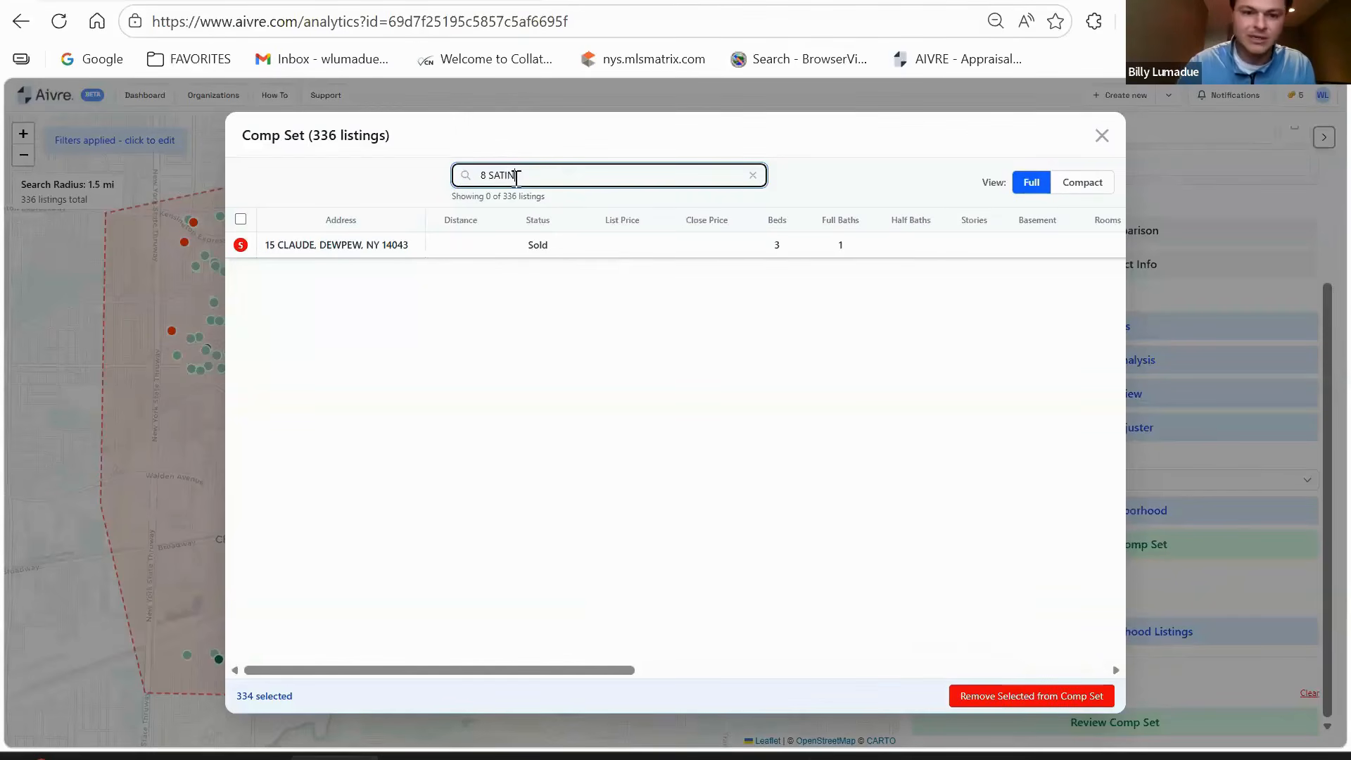
pyautogui.click(755, 178)
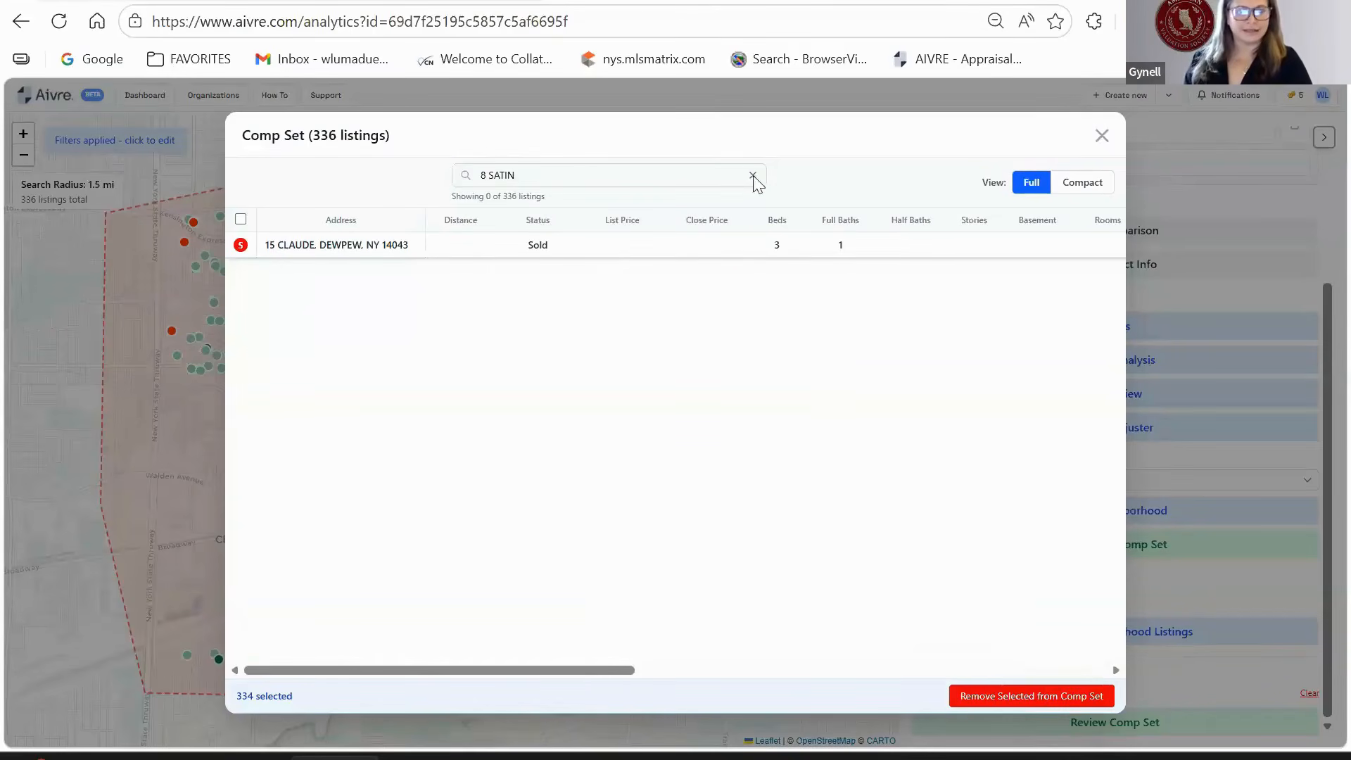
pyautogui.click(751, 176)
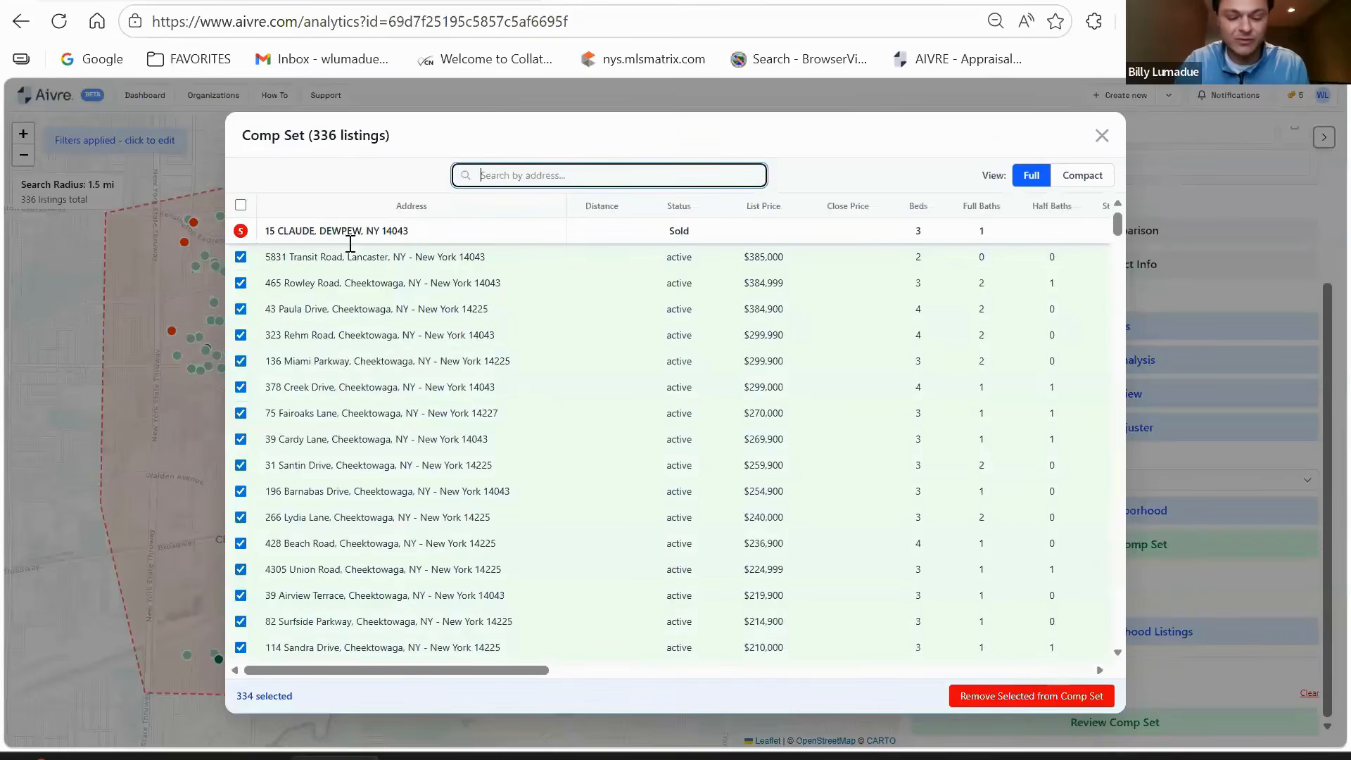
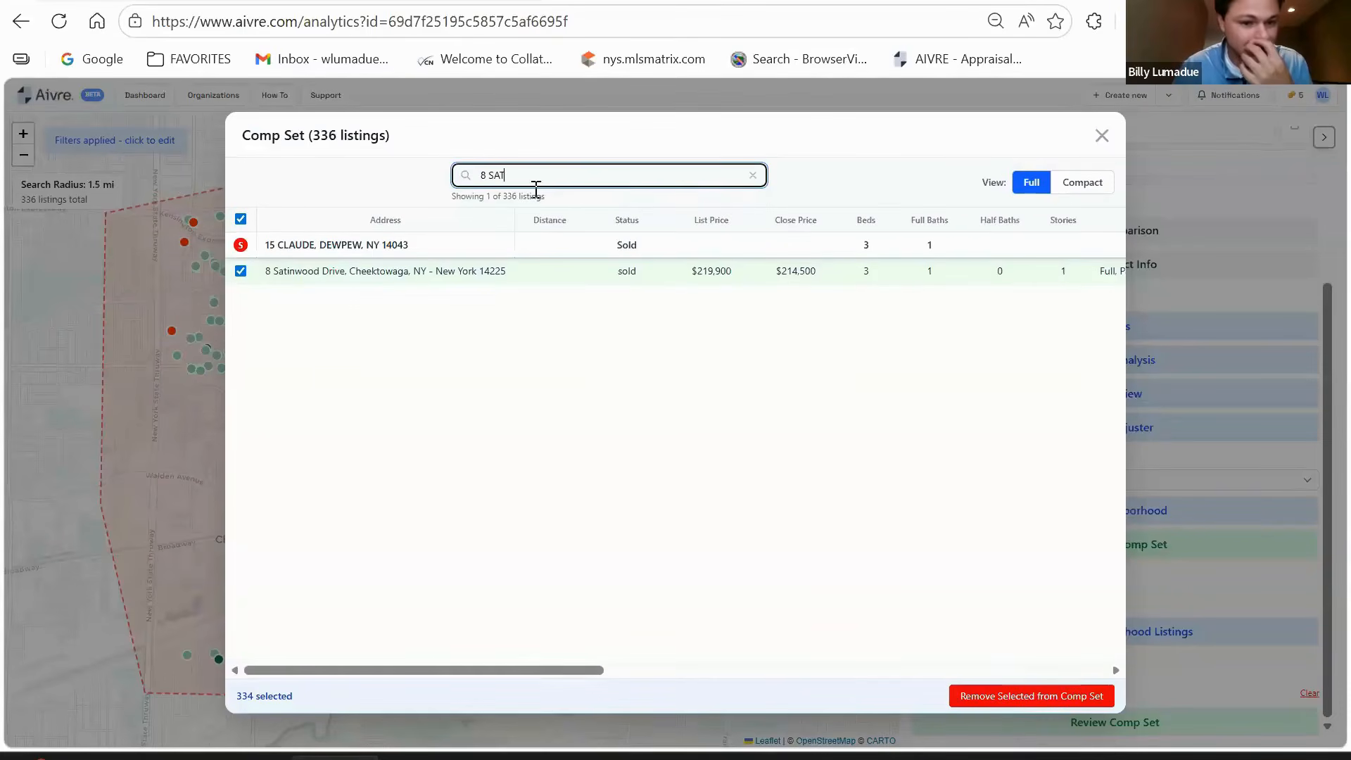
pyautogui.click(240, 272)
# - Remove all other marked listings, leaving the three chosen comps
pyautogui.moveTo(588, 141); pyautogui.dragTo(724, 221)
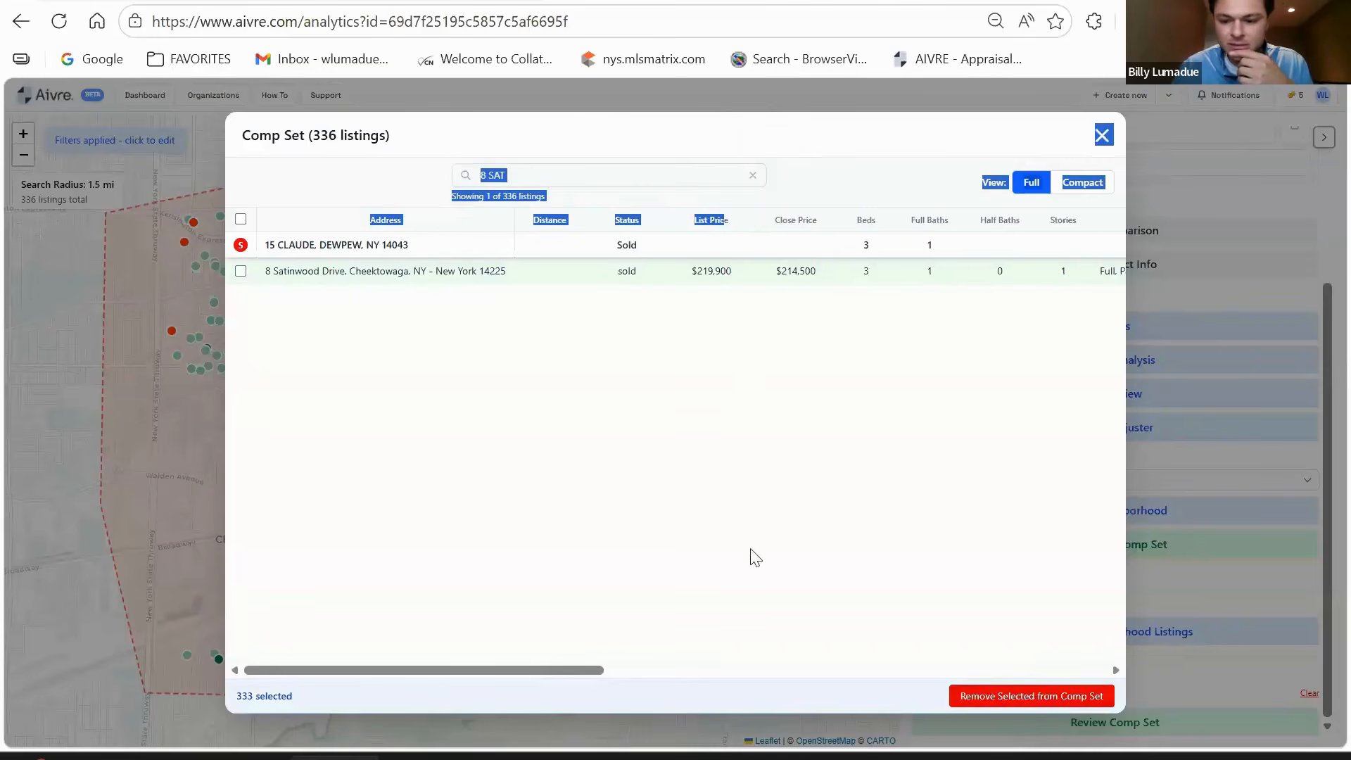
pyautogui.click(1031, 698)
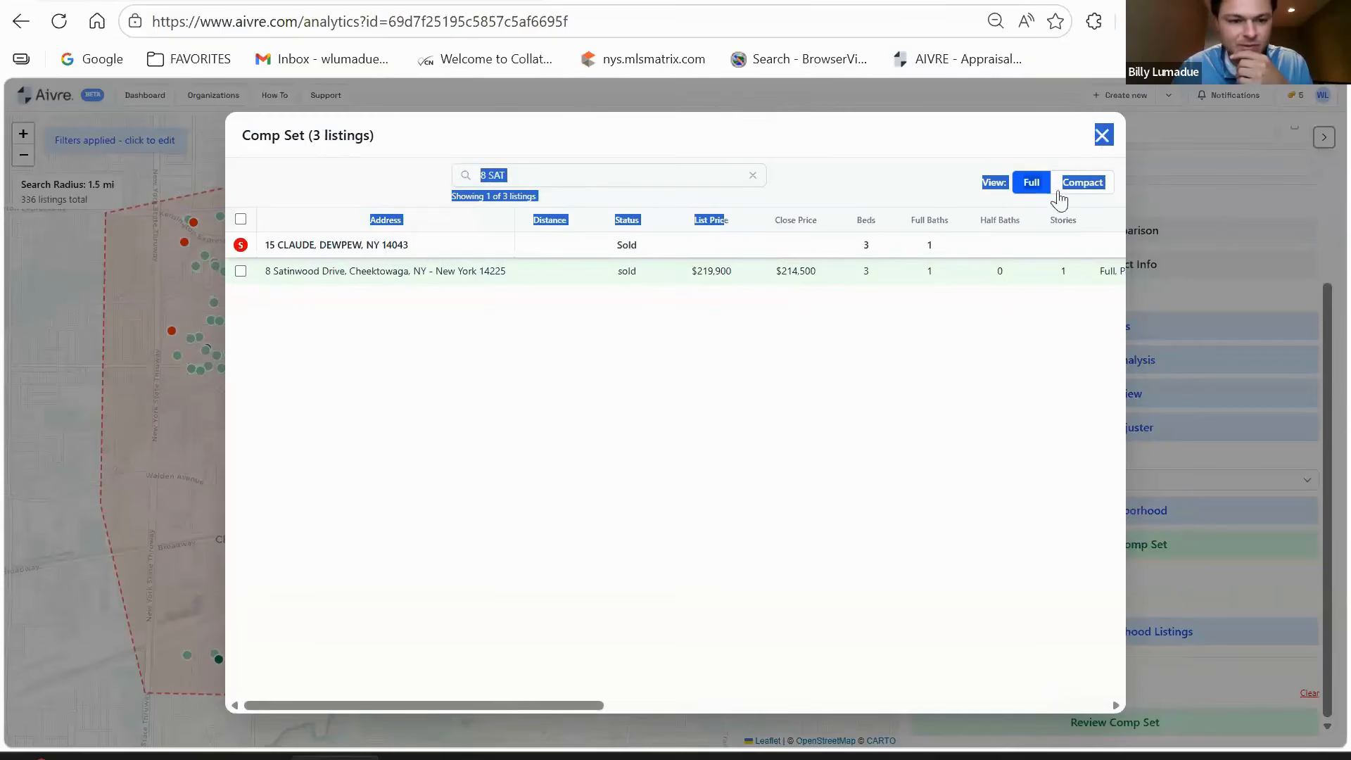
pyautogui.click(686, 387)
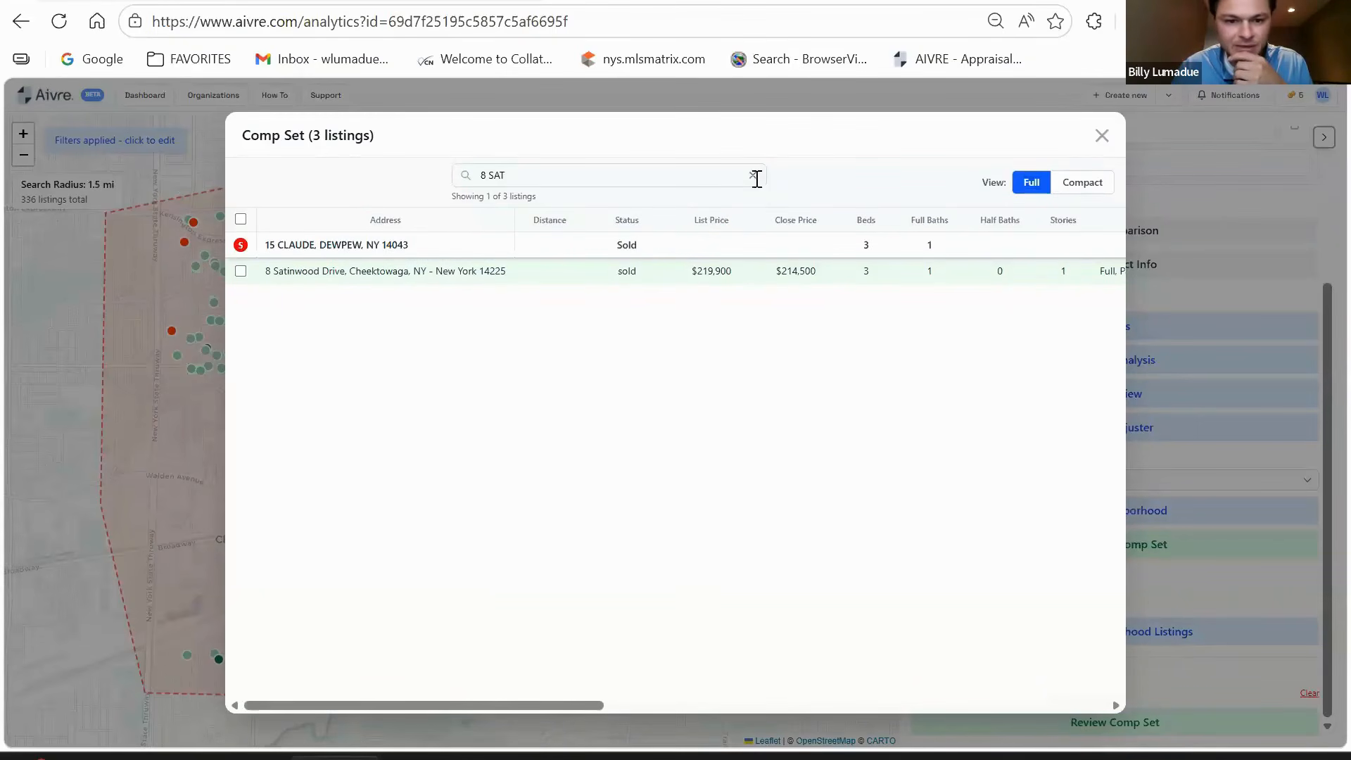
pyautogui.click(754, 176)
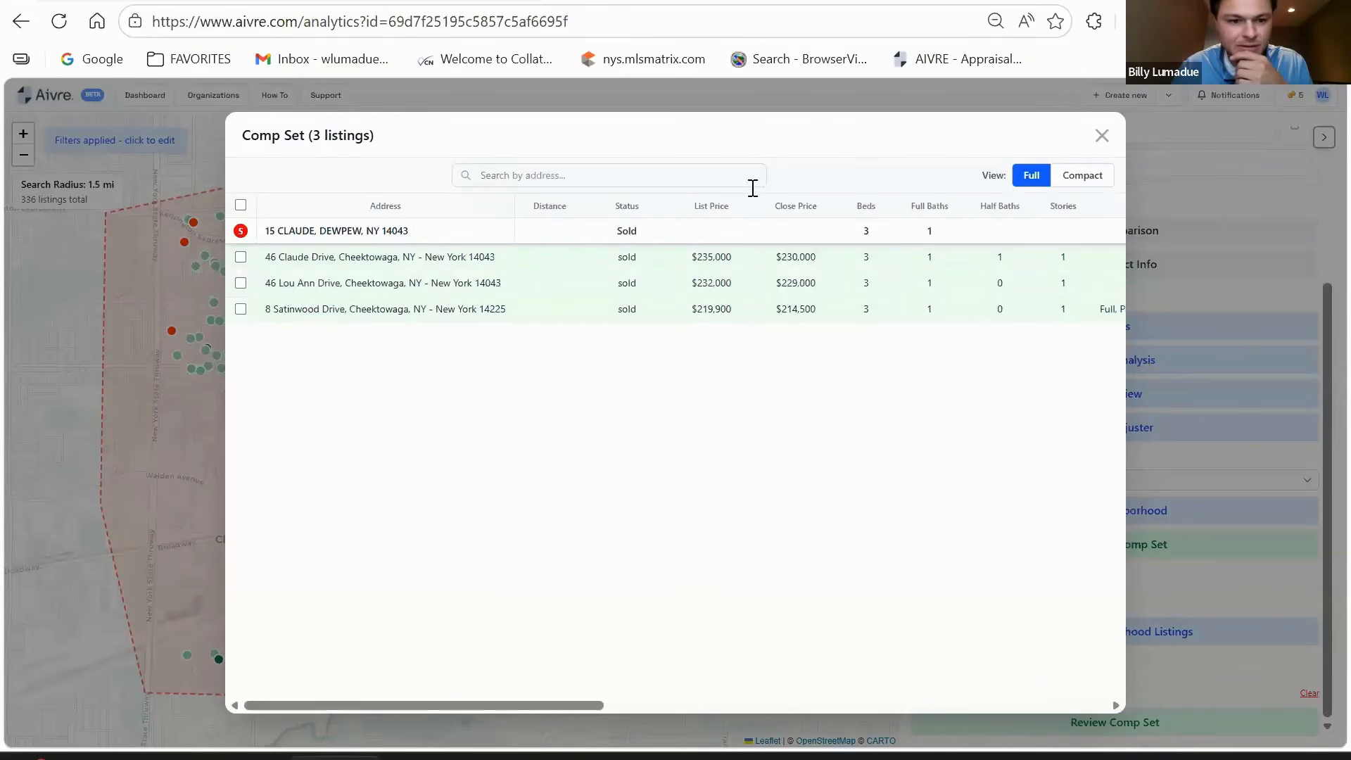
pyautogui.click(1101, 136)
pyautogui.click(1013, 320)
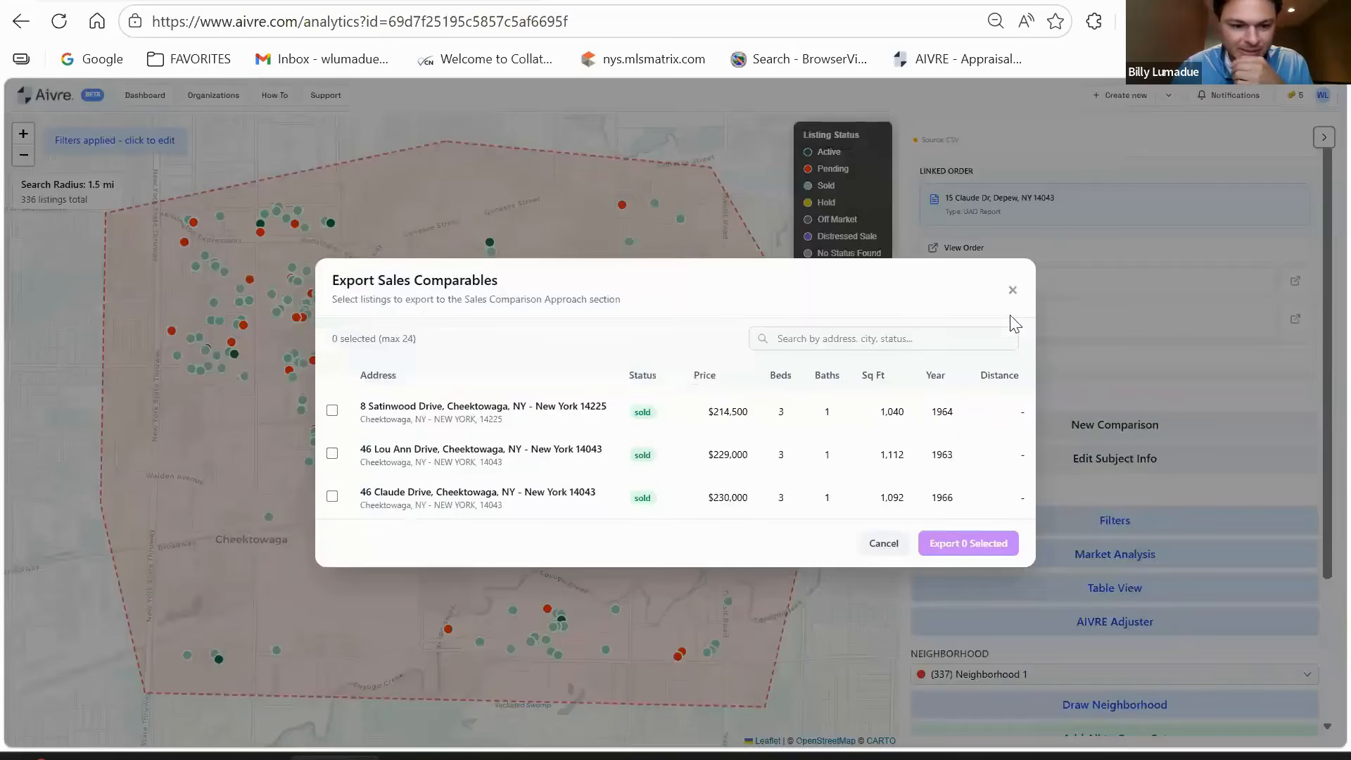
pyautogui.click(332, 410)
pyautogui.click(332, 454)
pyautogui.click(332, 496)
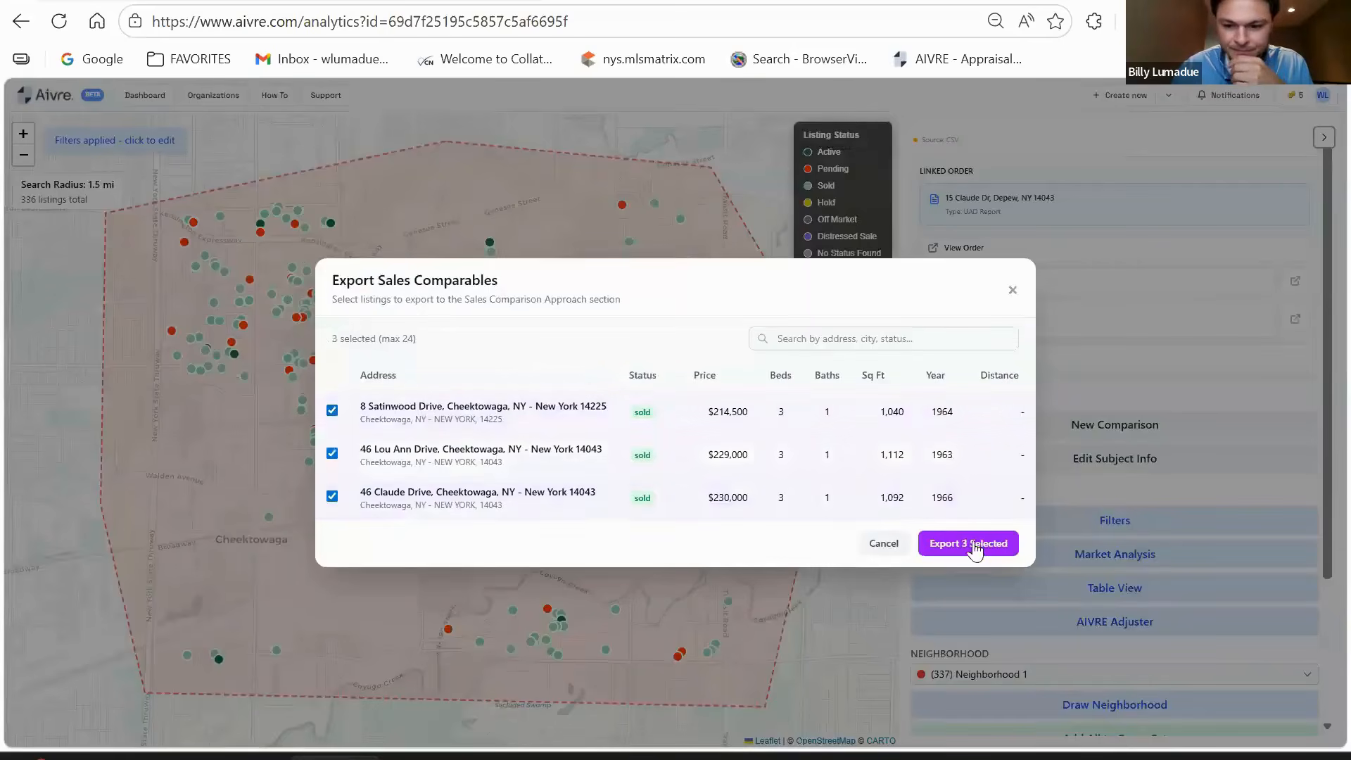
pyautogui.click(973, 543)
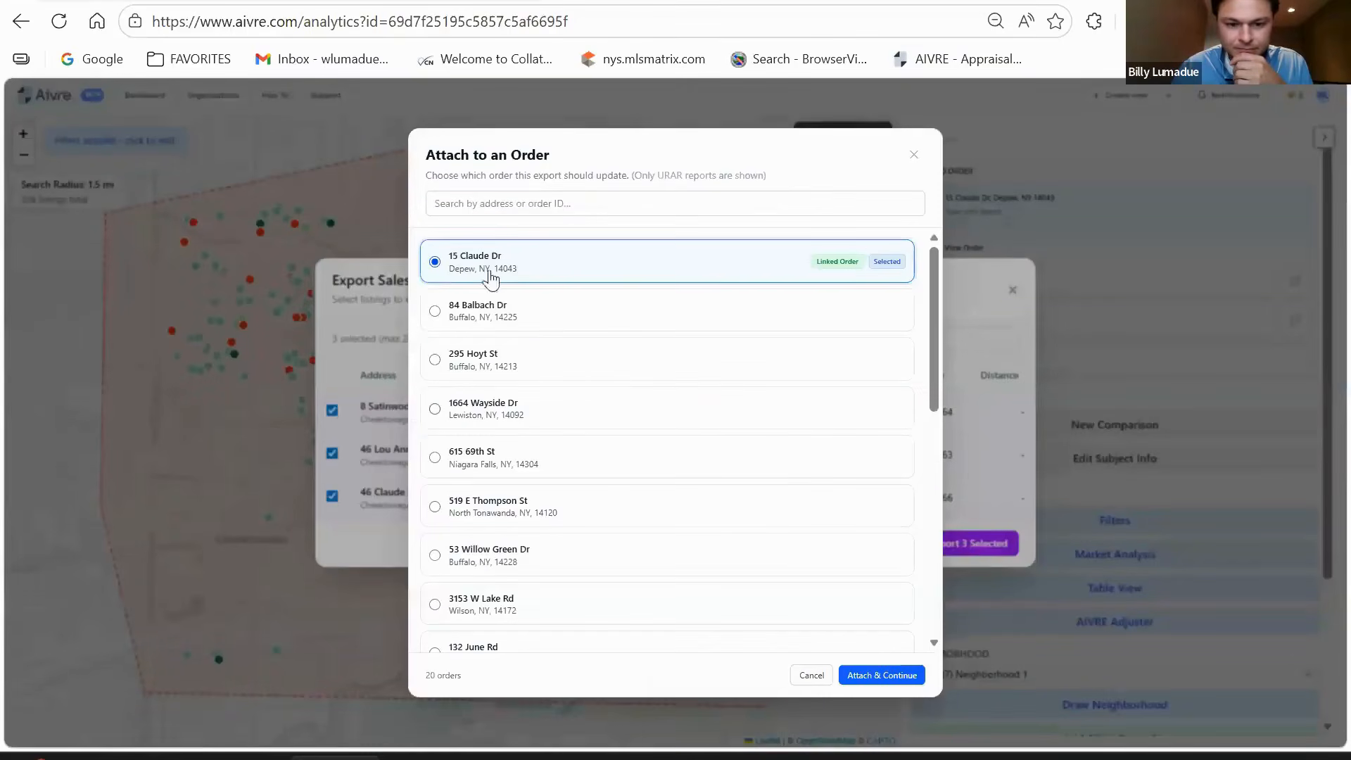
pyautogui.click(889, 678)
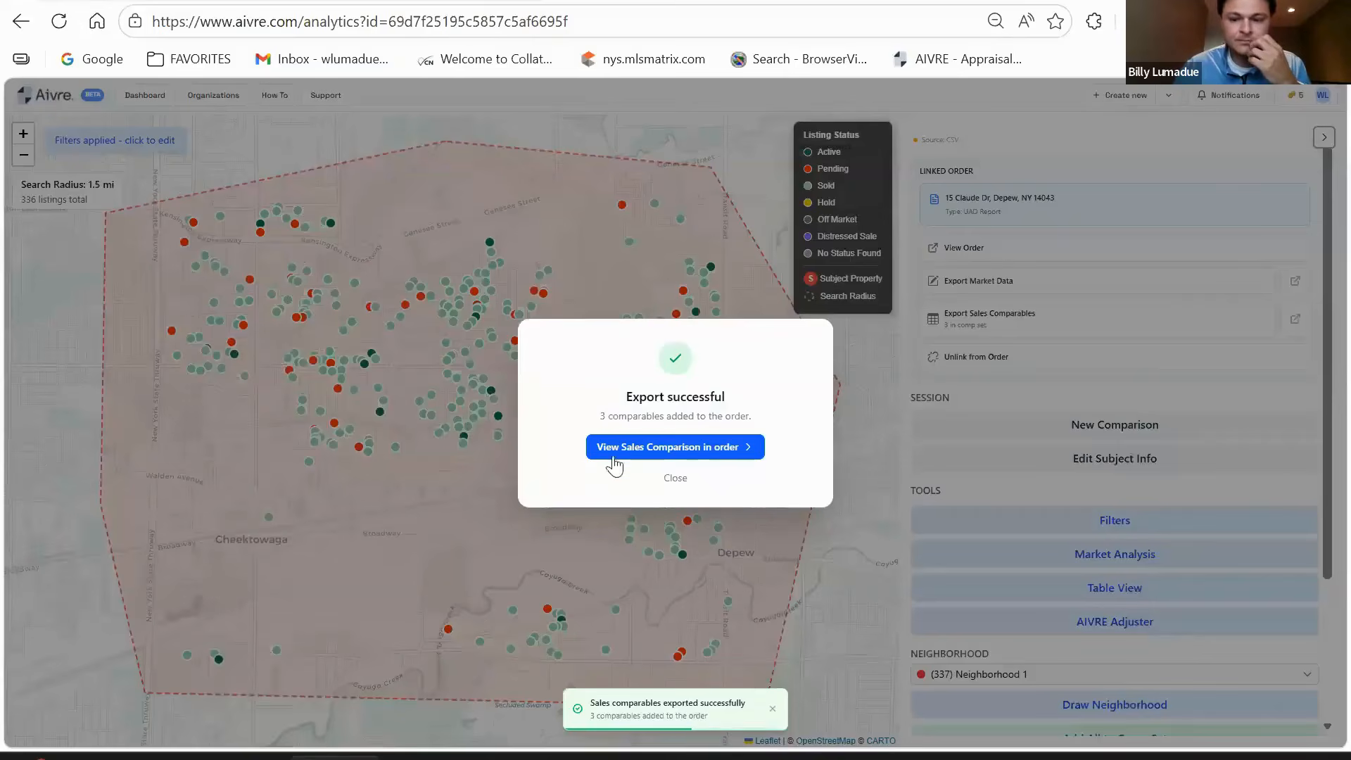
pyautogui.click(617, 451)
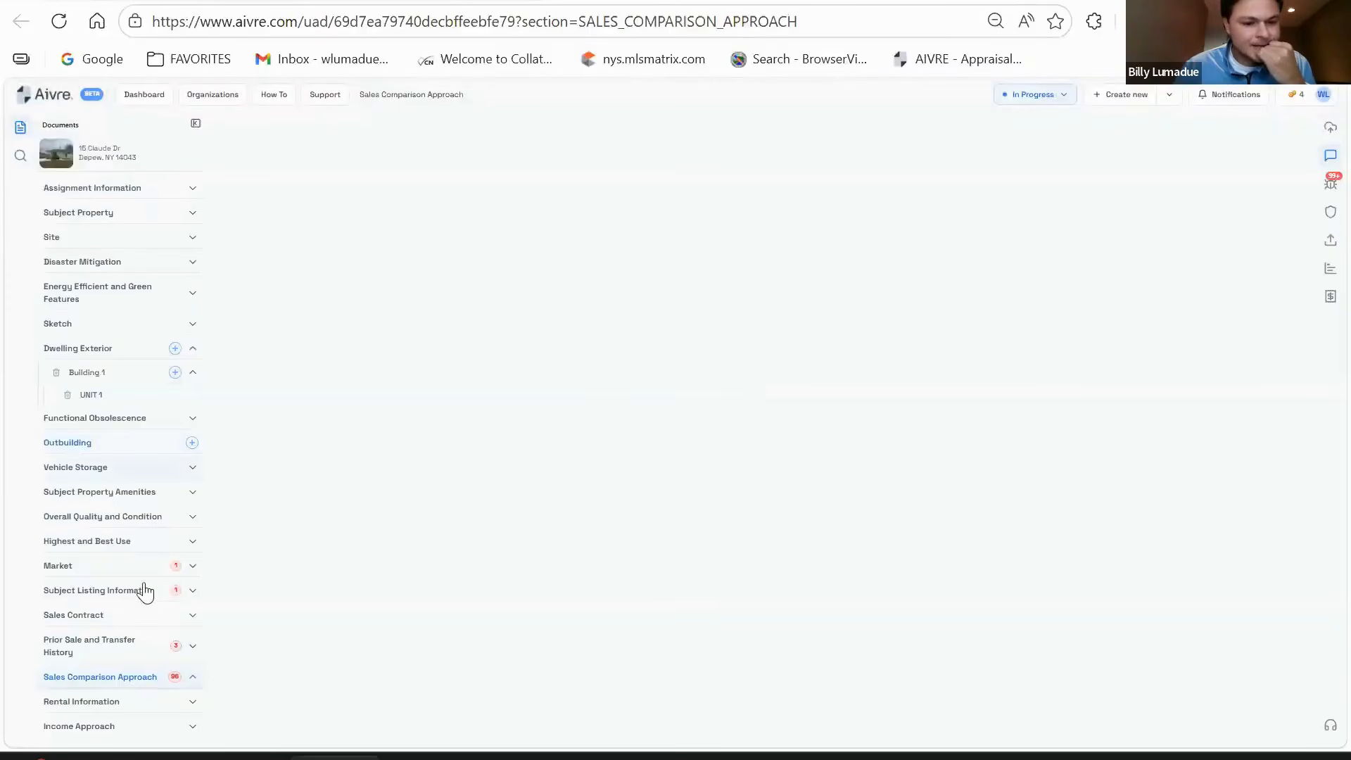
# - Enter WNYMLS as Price Trend Source under Graphs and Price Trend Information in Market
pyautogui.click(128, 569)
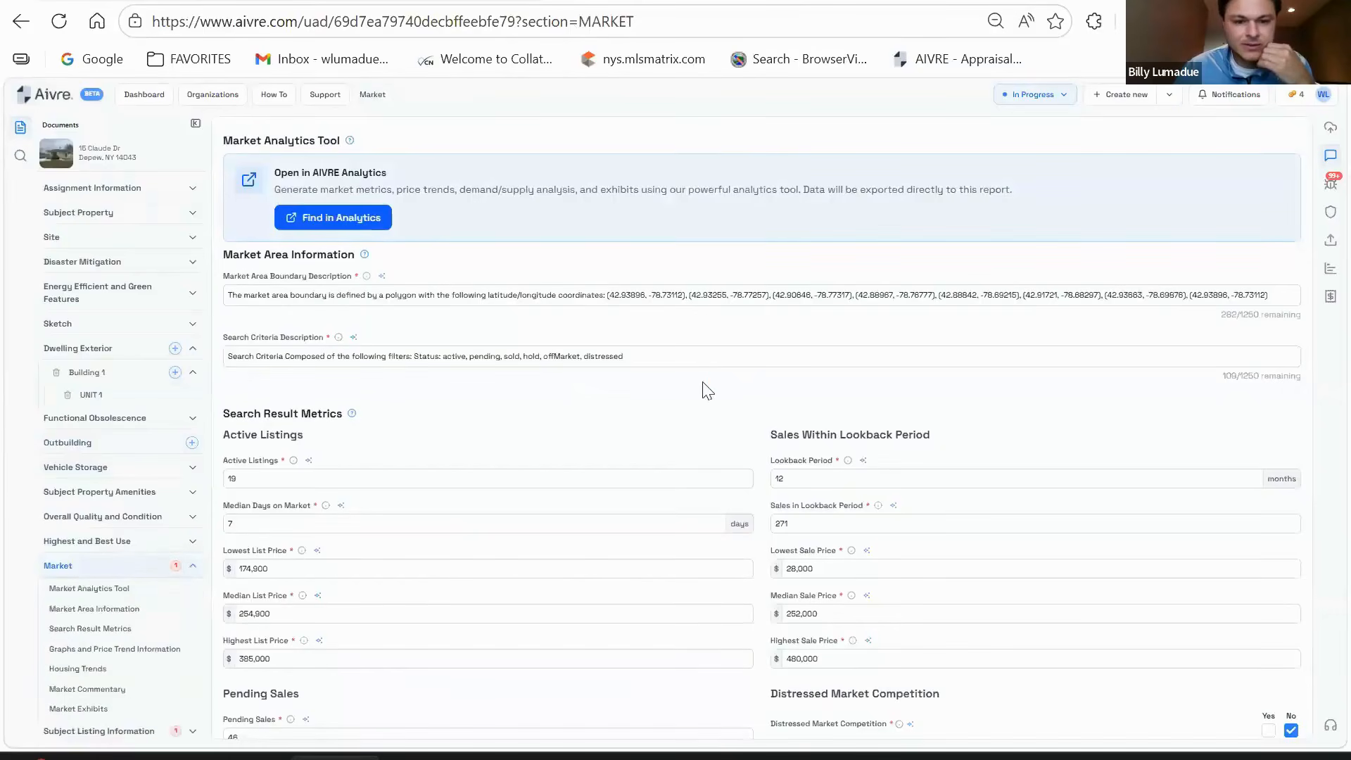
pyautogui.scroll(-3, 702, 387)
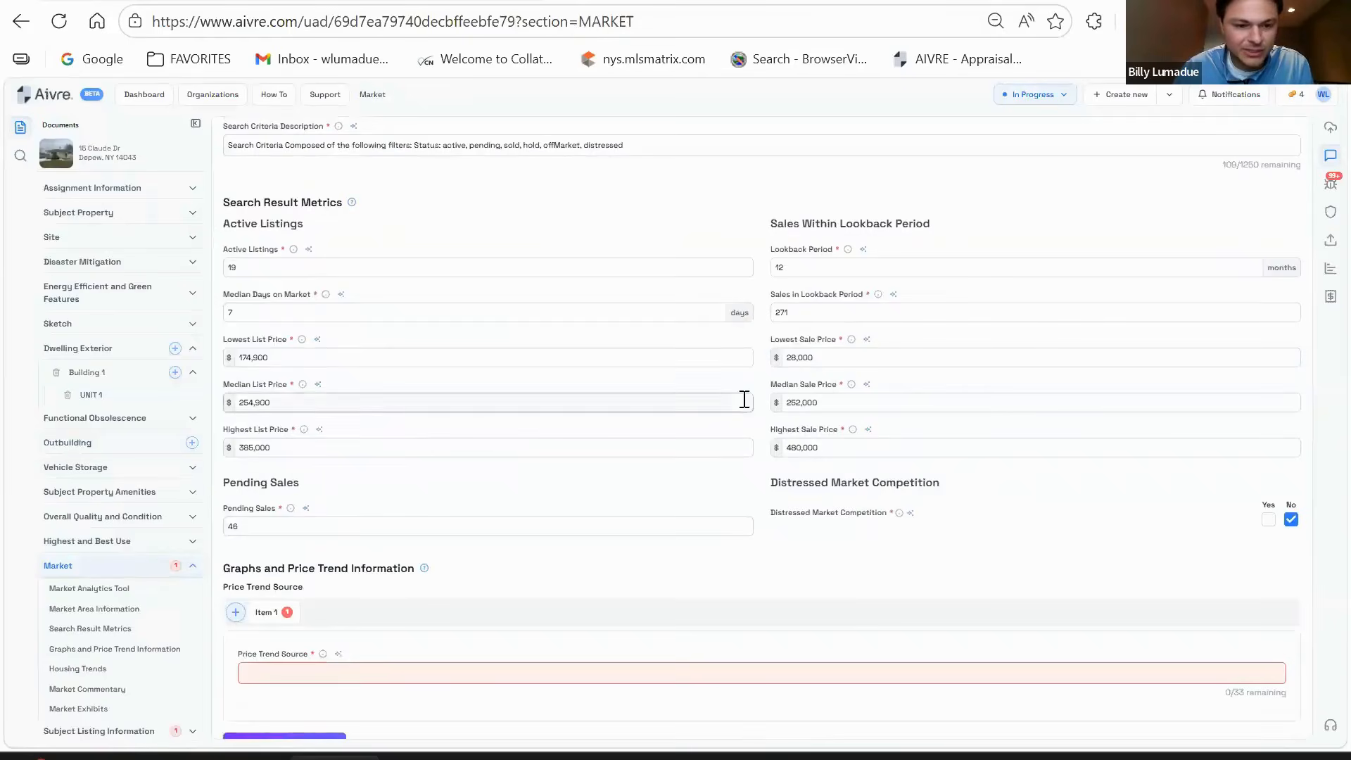
pyautogui.scroll(2, 733, 418)
pyautogui.scroll(-2, 732, 420)
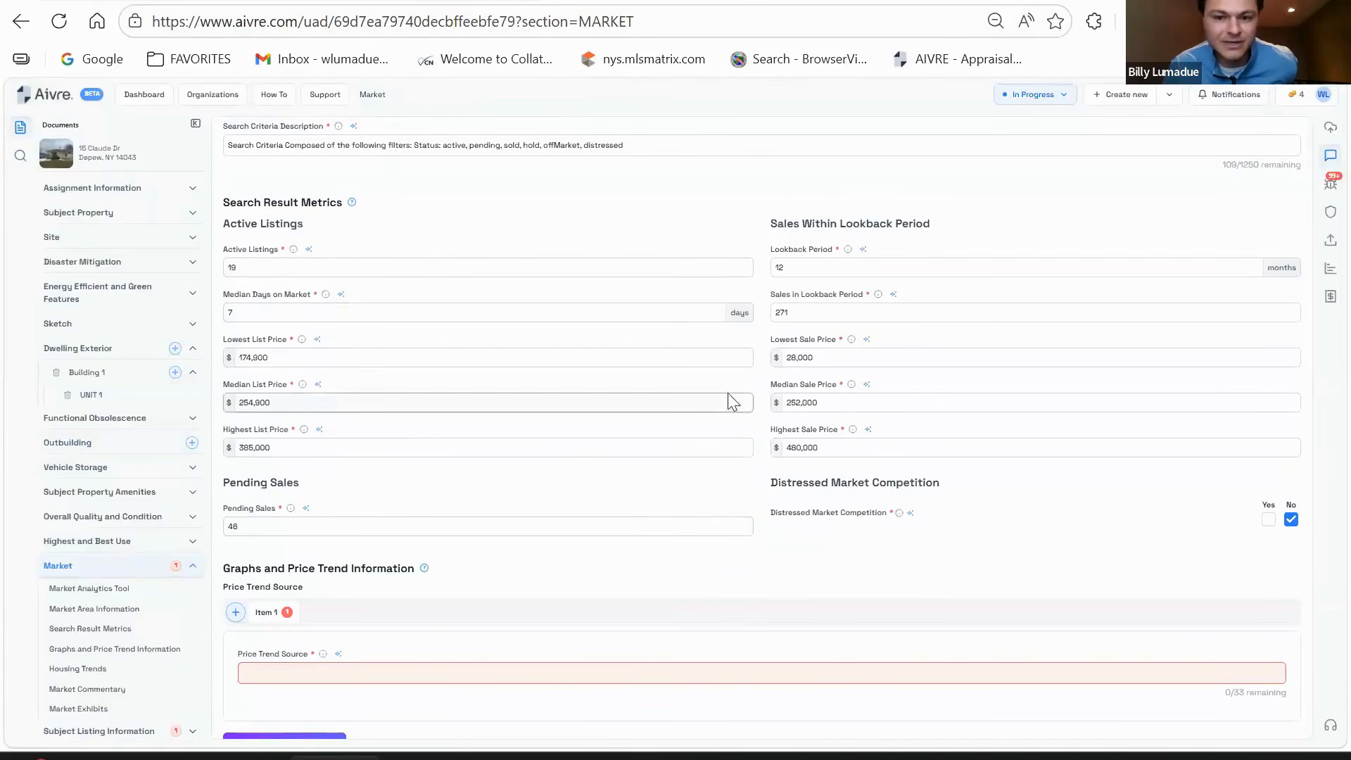
pyautogui.scroll(-1, 628, 421)
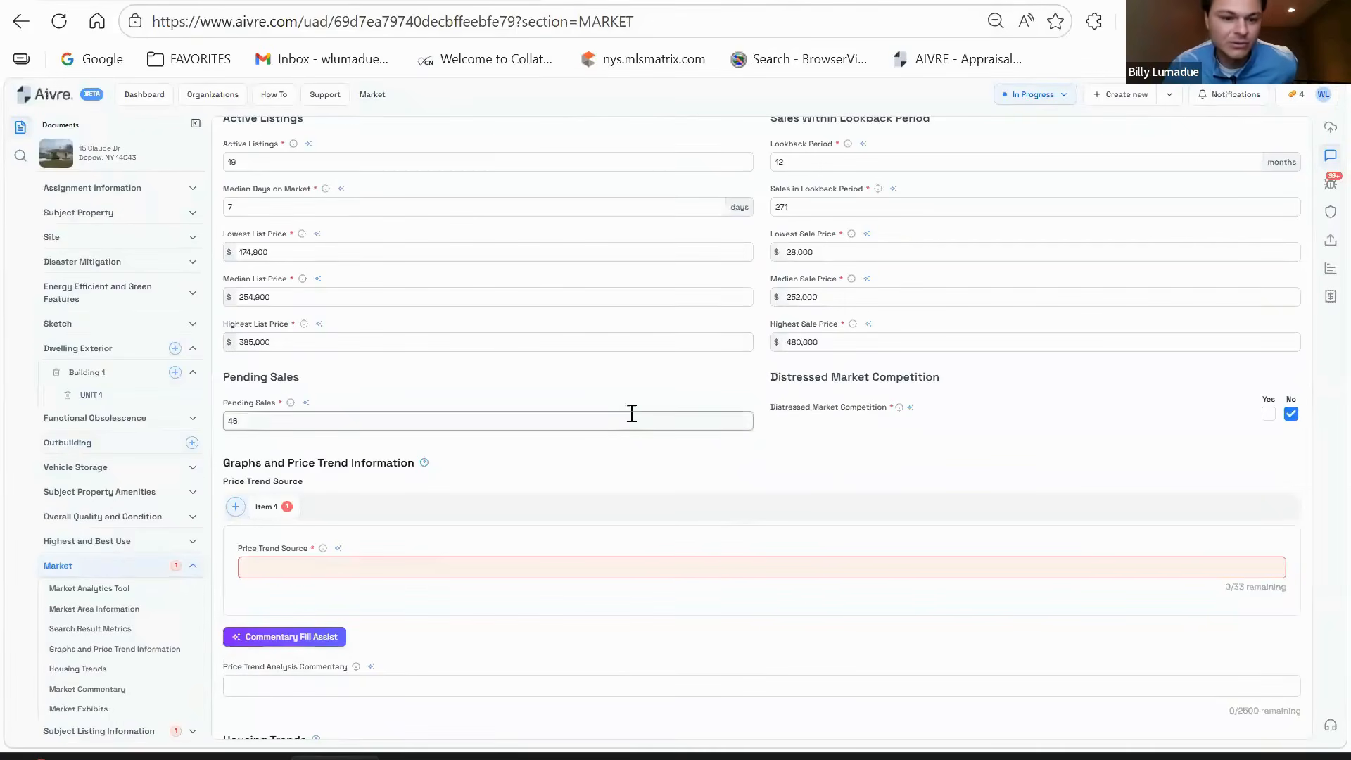
pyautogui.scroll(1, 662, 415)
pyautogui.scroll(-1, 632, 452)
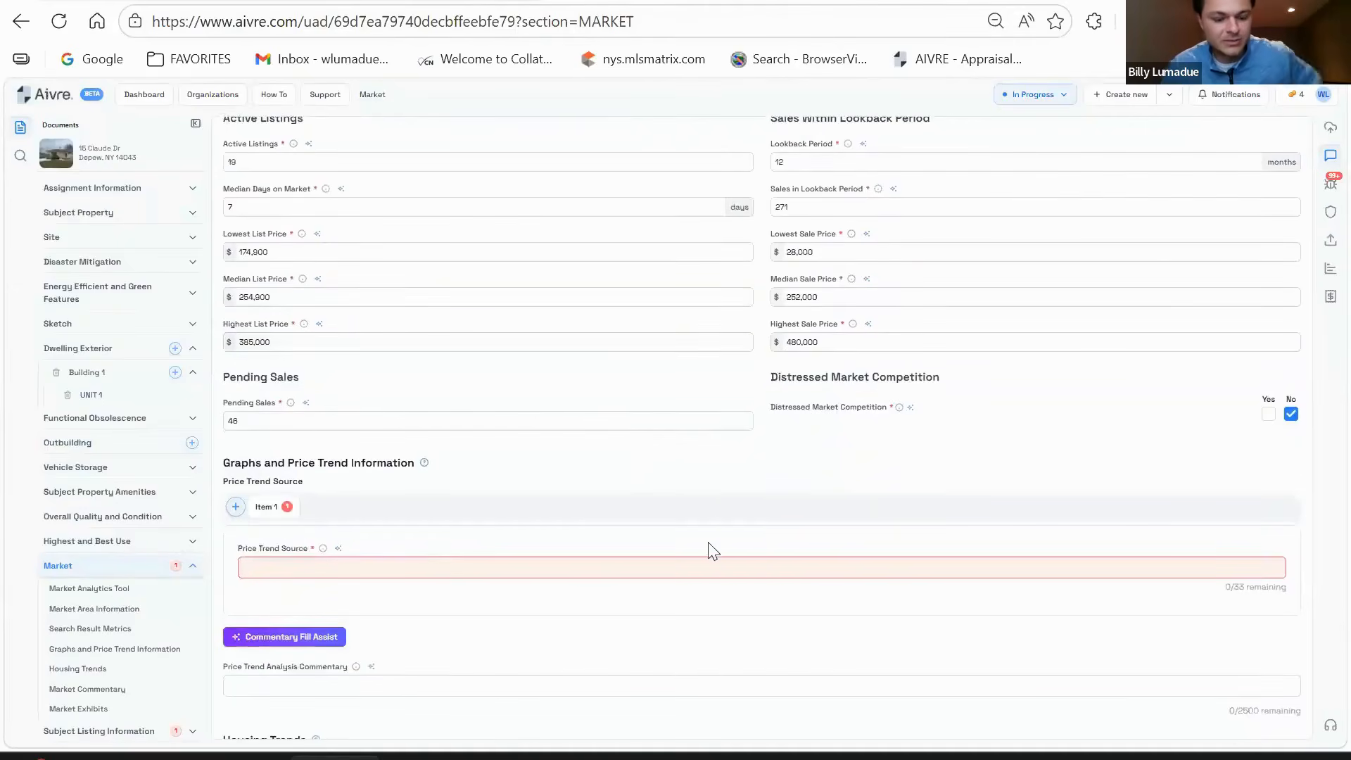
pyautogui.write('WNYMLS')
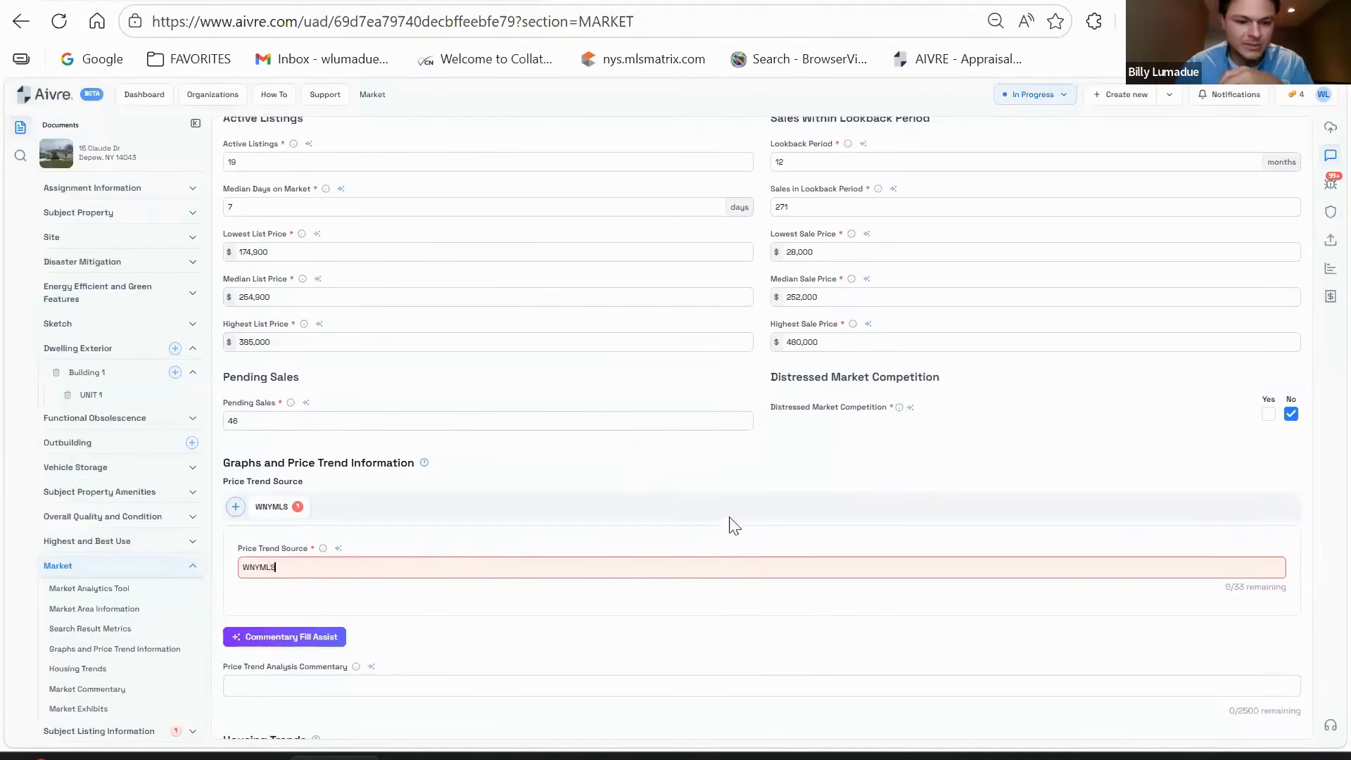
pyautogui.scroll(-3, 936, 450)
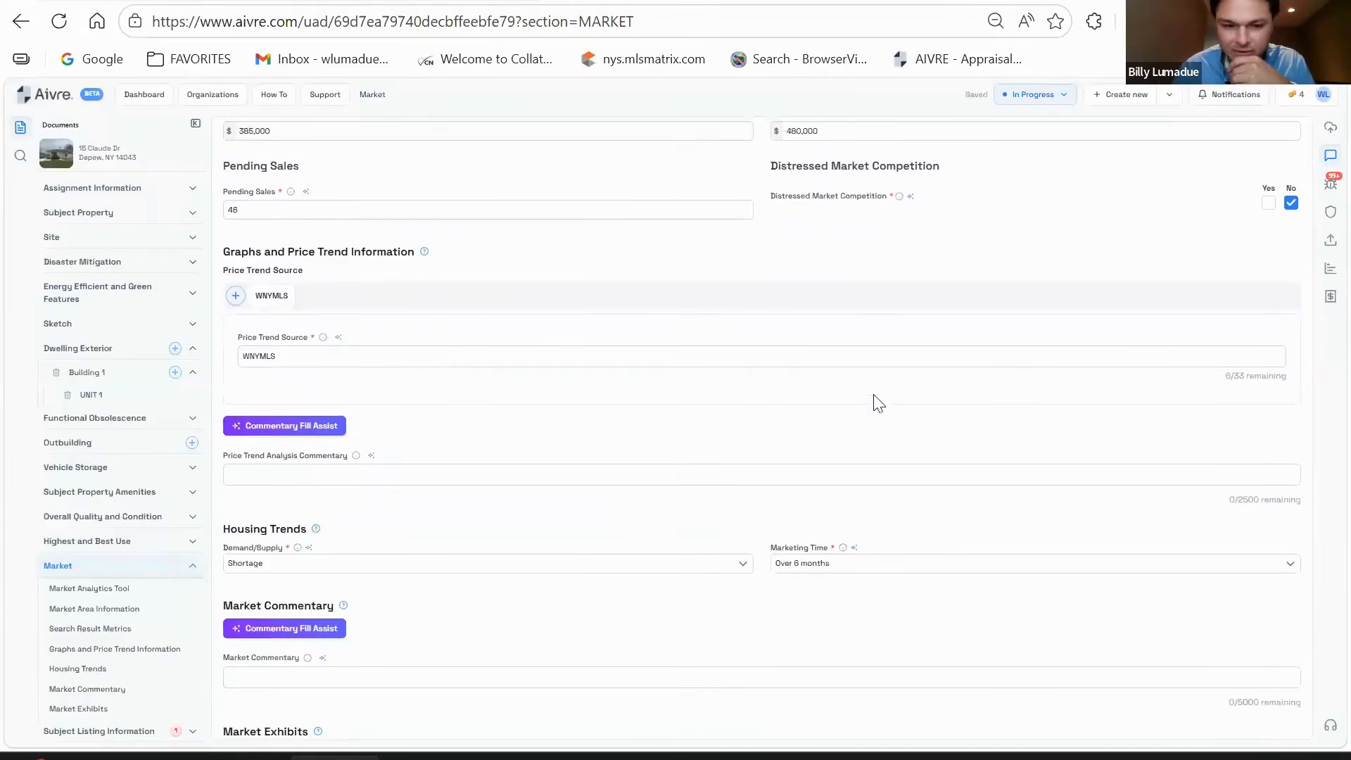
pyautogui.scroll(-3, 440, 365)
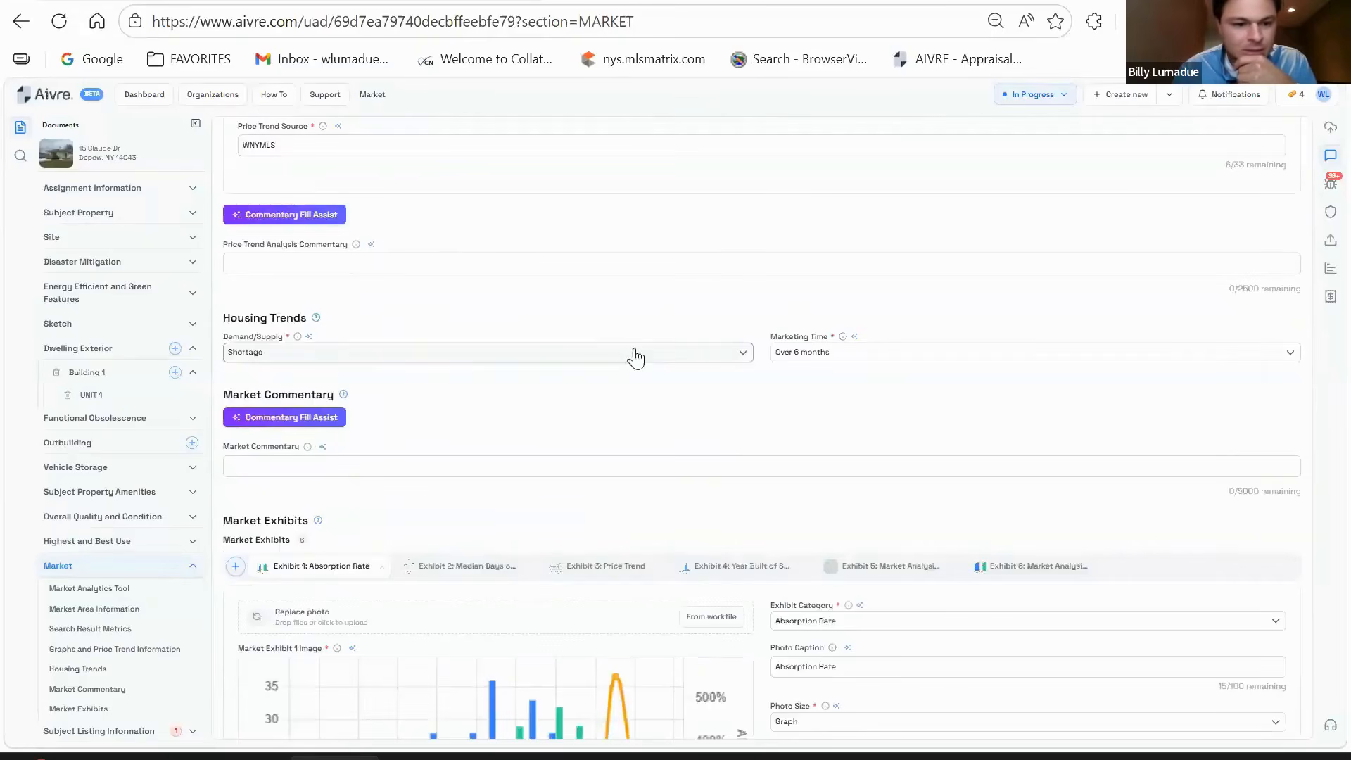
# - Set Marketing Time to Under 3 months
pyautogui.click(914, 358)
pyautogui.click(847, 383)
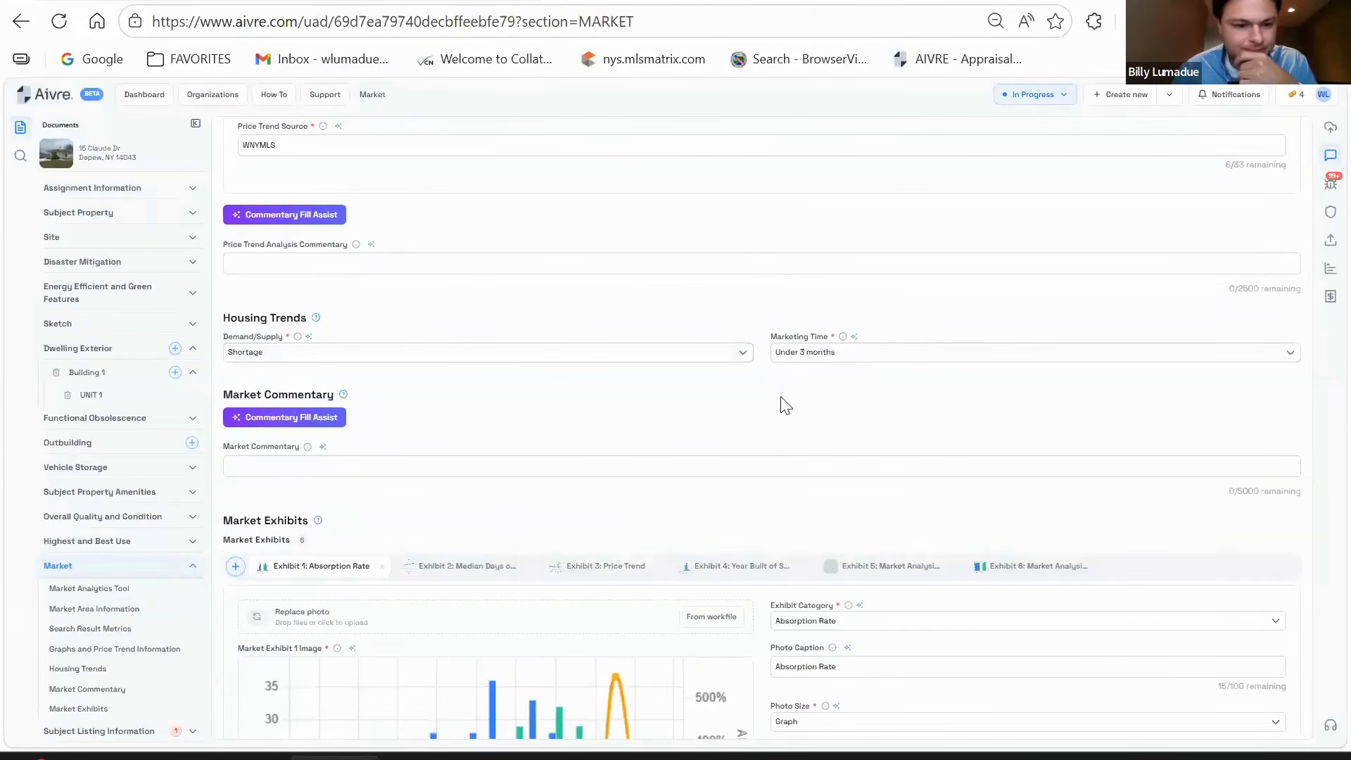
pyautogui.scroll(-2, 750, 394)
pyautogui.scroll(-3, 704, 295)
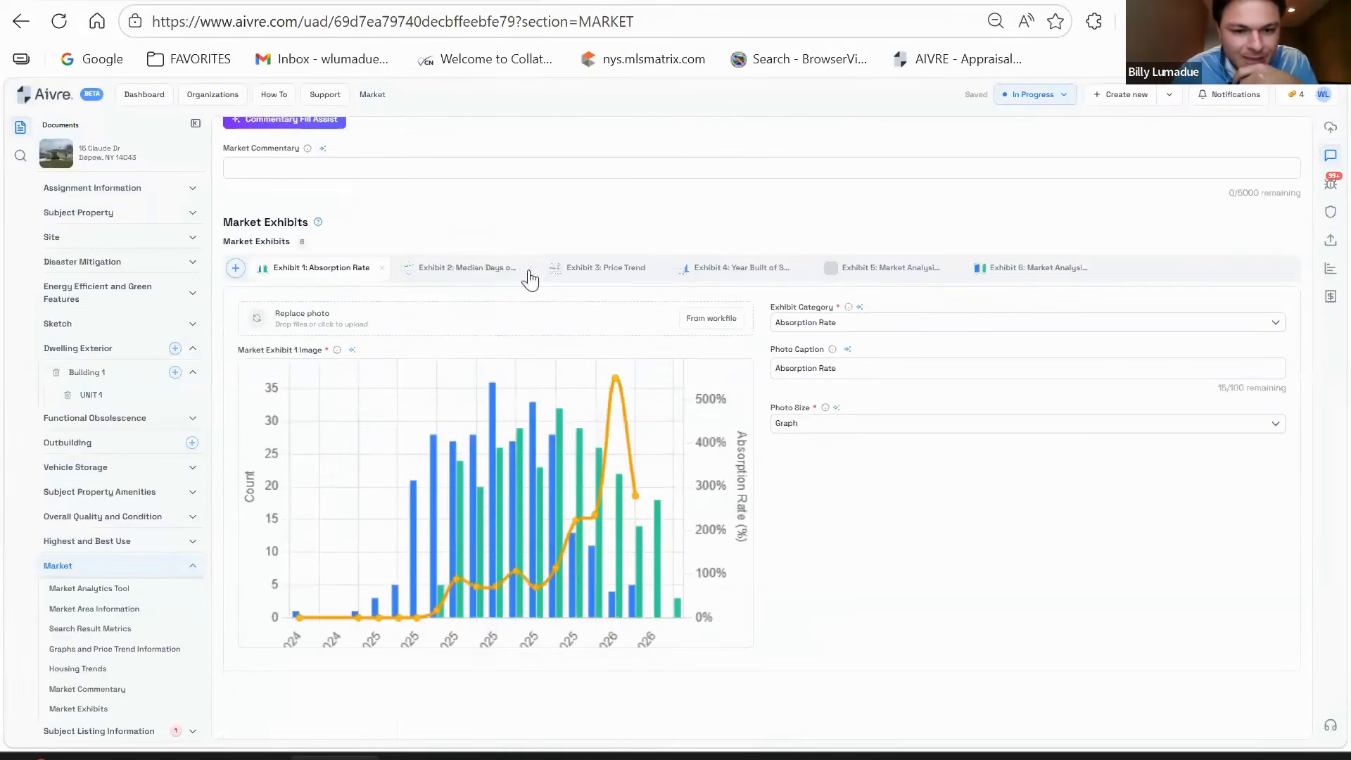
# - Review the market exhibits and delete Absorption Rate, Year Built of Sales and the market area map
pyautogui.click(461, 269)
pyautogui.click(605, 268)
pyautogui.click(741, 268)
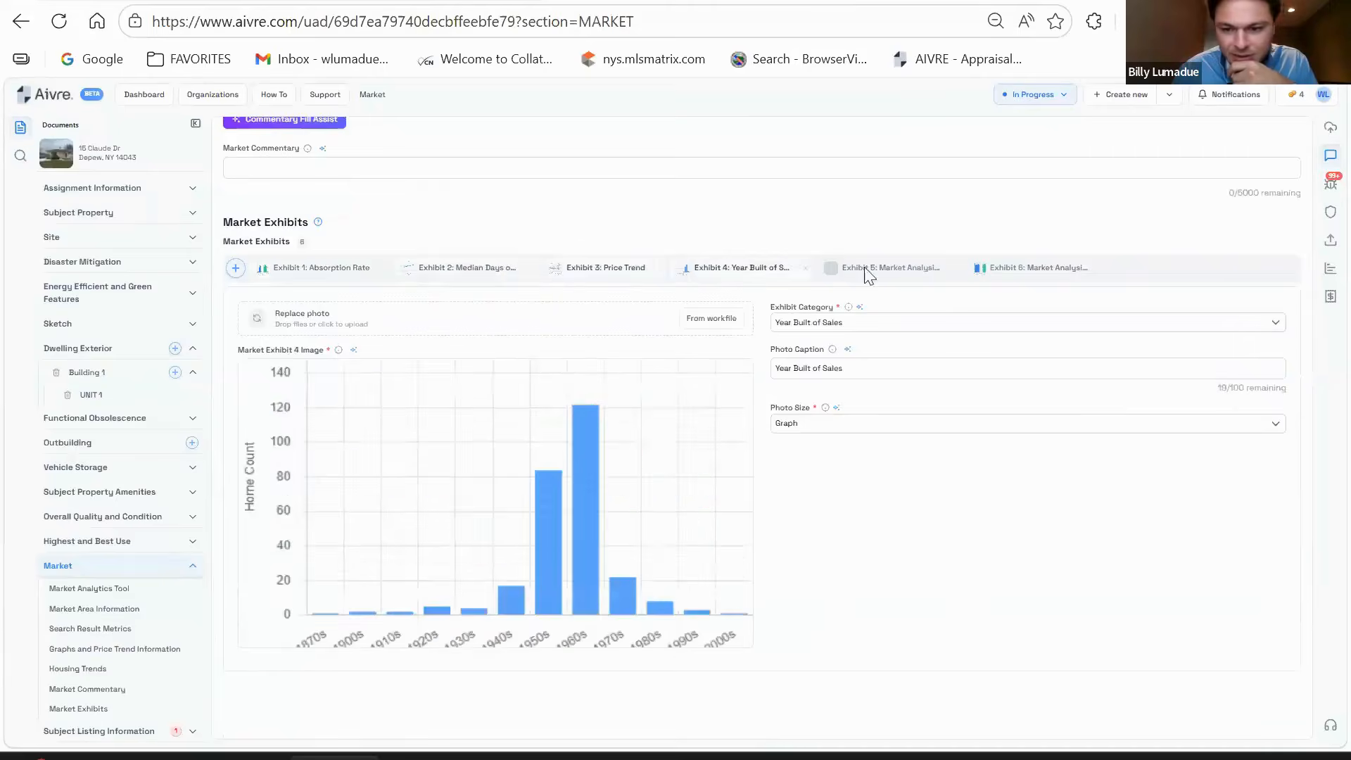
pyautogui.click(888, 268)
pyautogui.click(1032, 266)
pyautogui.click(330, 268)
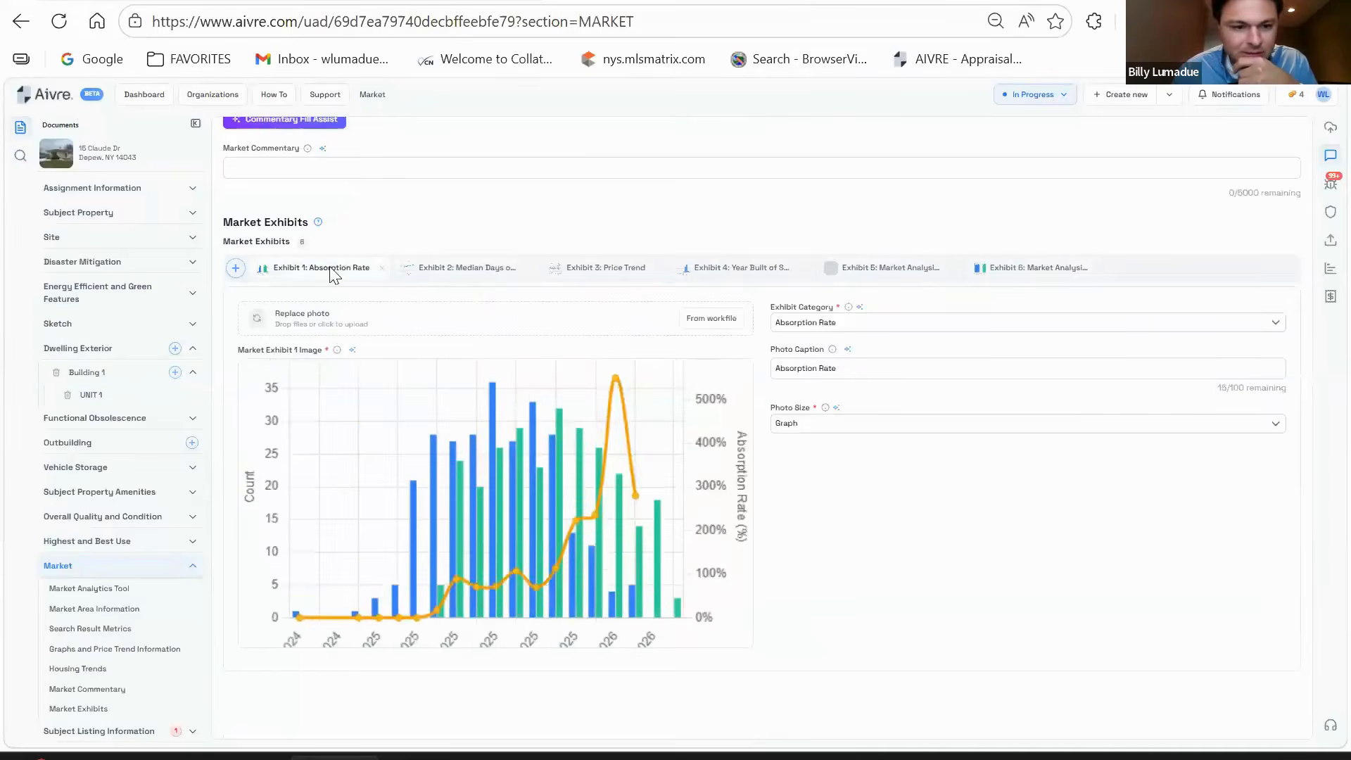
pyautogui.click(381, 268)
pyautogui.click(460, 268)
pyautogui.click(597, 268)
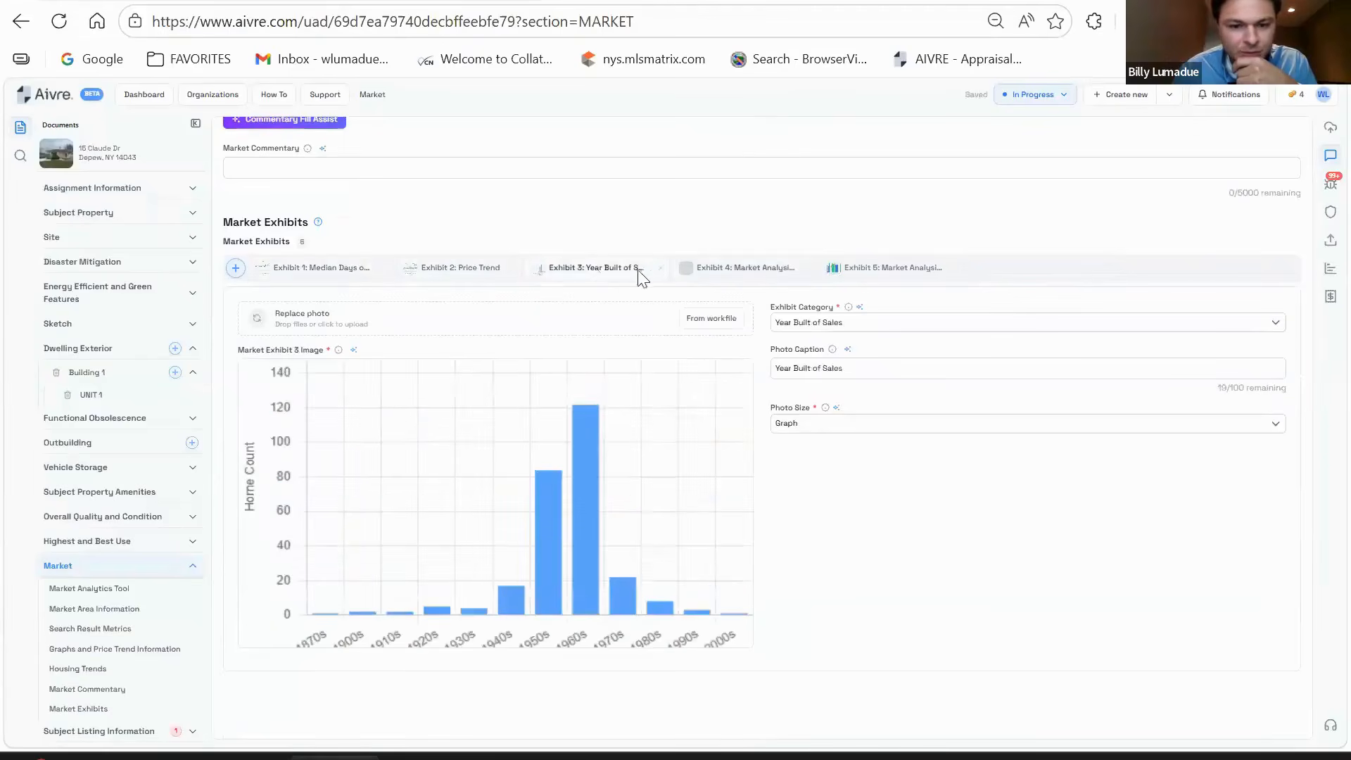
pyautogui.click(656, 269)
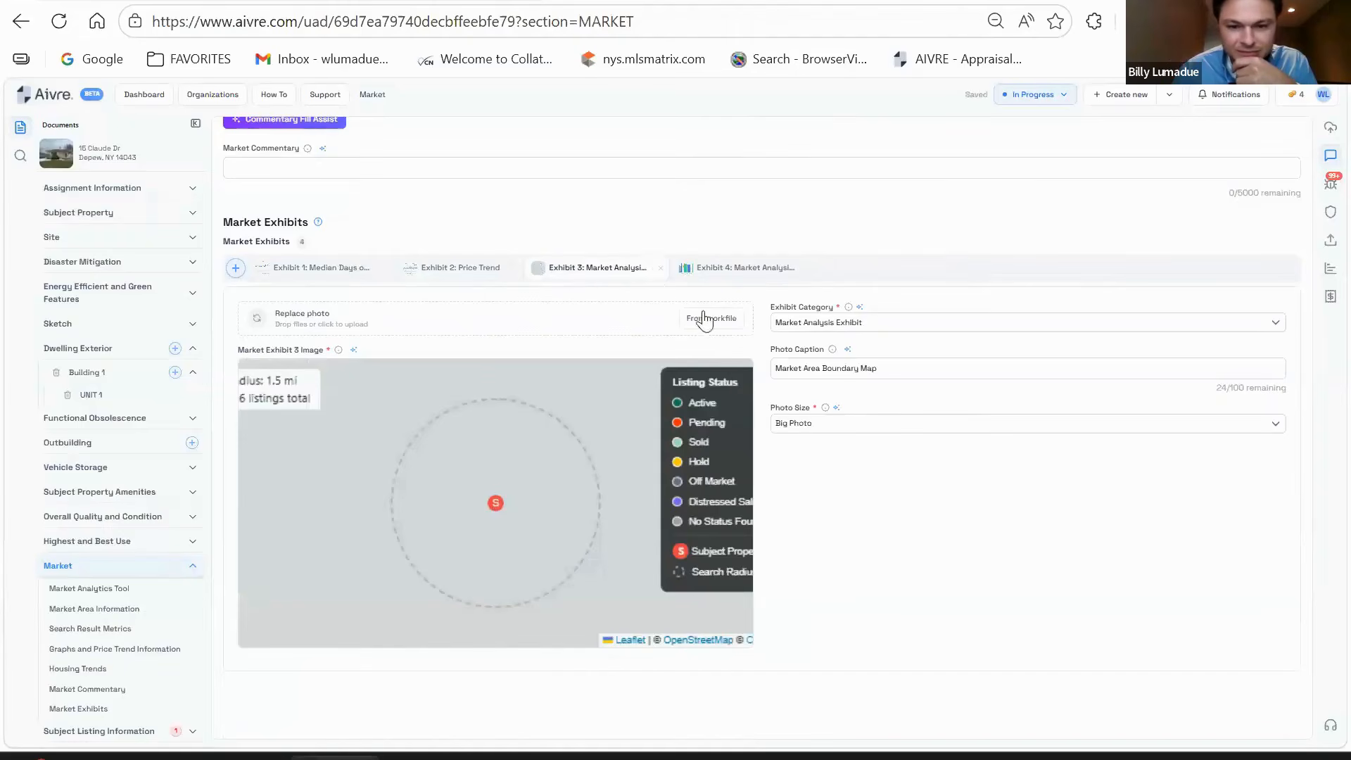
pyautogui.click(660, 269)
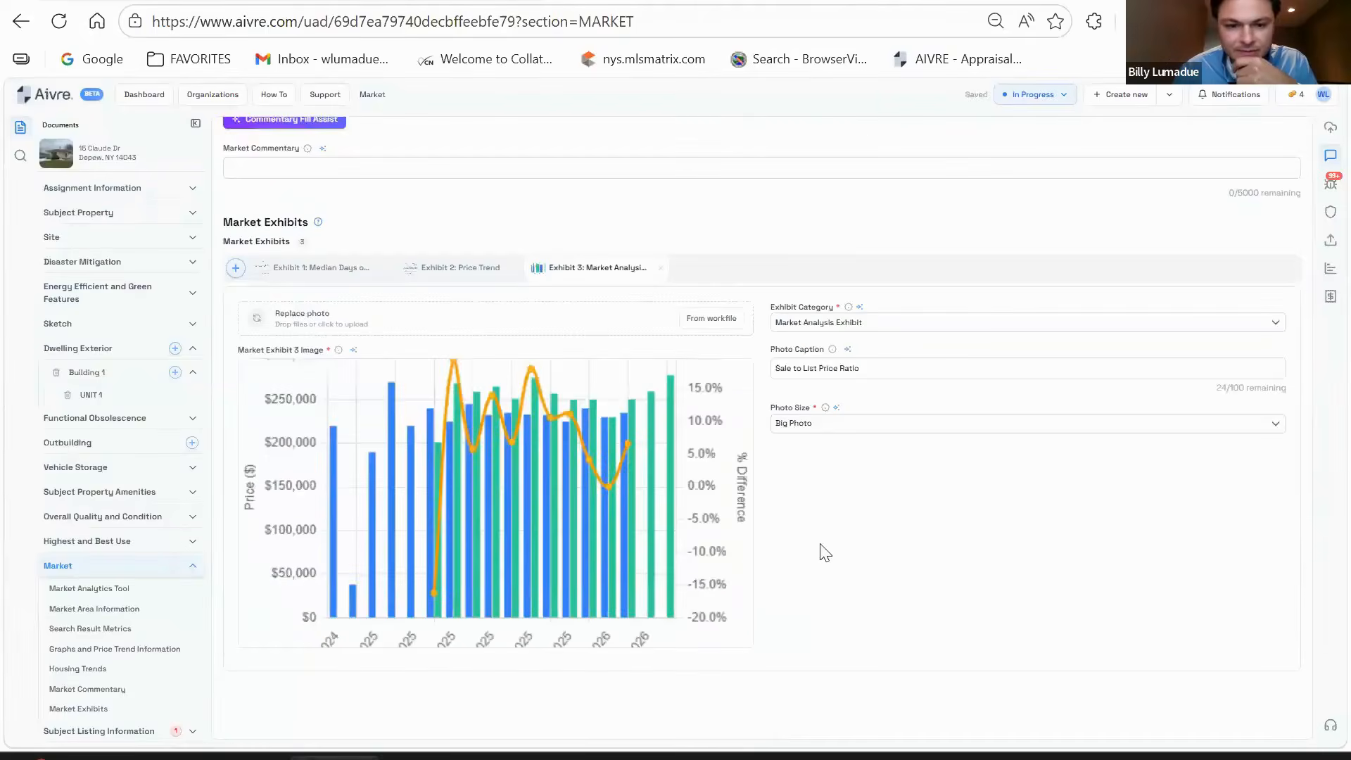
# - Review the remaining Price Trend and Median Days on Market exhibits
pyautogui.scroll(1, 825, 553)
pyautogui.click(463, 376)
pyautogui.click(308, 374)
pyautogui.scroll(-1, 809, 414)
pyautogui.scroll(5, 808, 417)
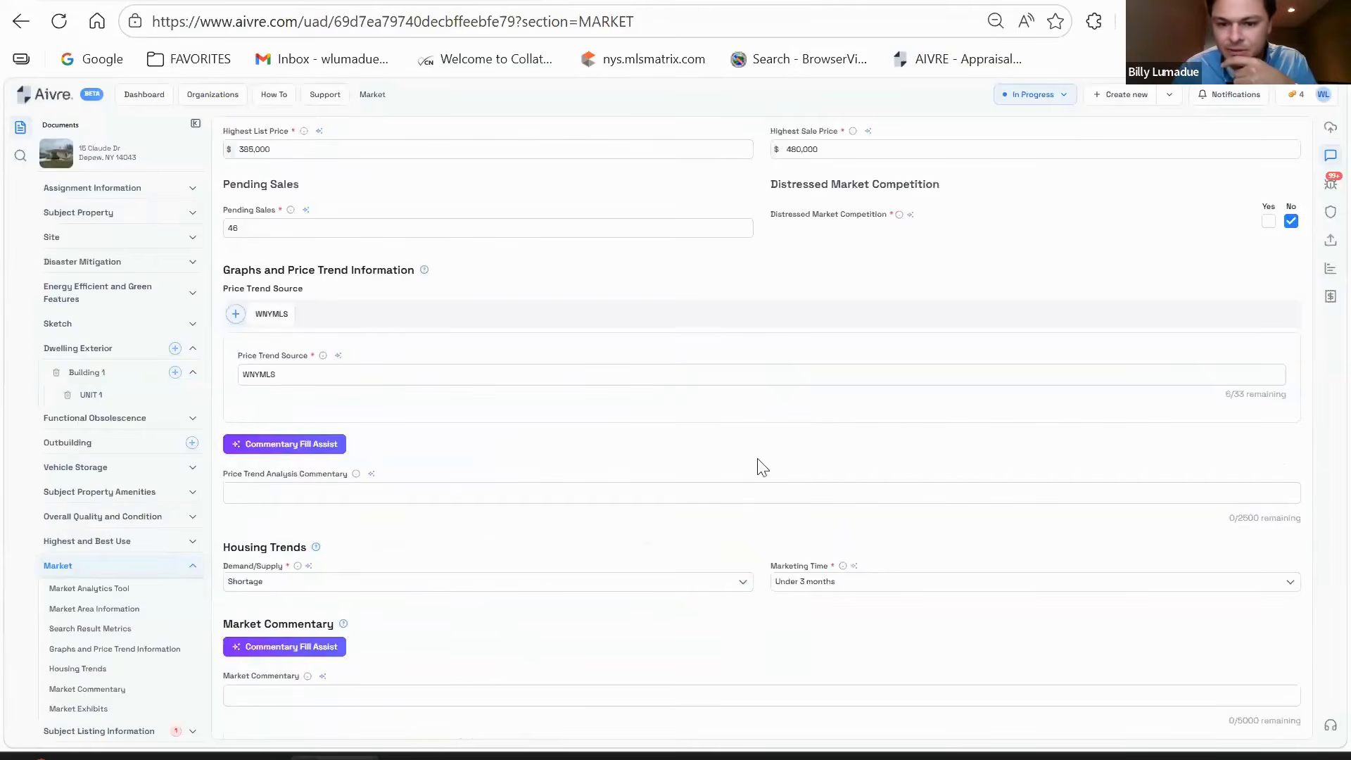
pyautogui.scroll(-5, 760, 464)
pyautogui.scroll(-3, 127, 550)
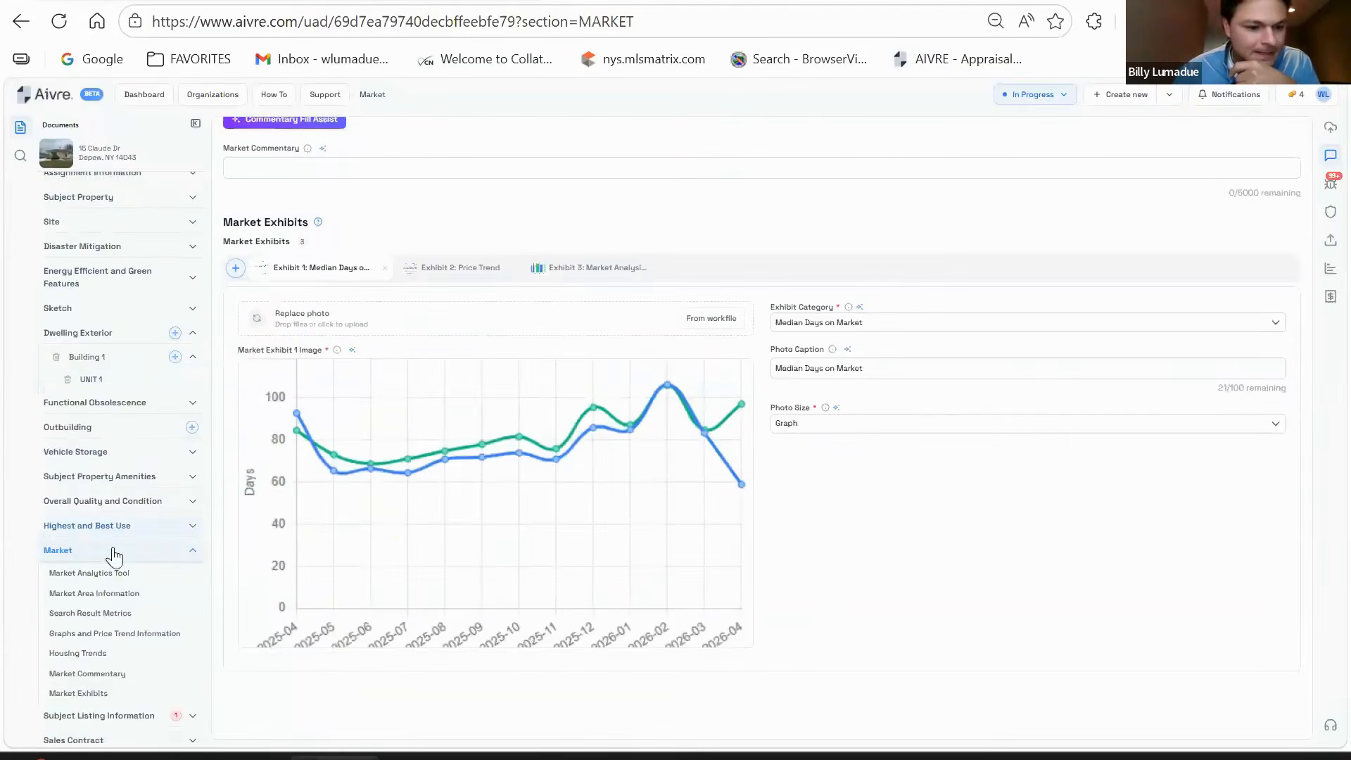
# - Answer No to Current or Relevant Listings in Subject Listing Information
pyautogui.click(145, 526)
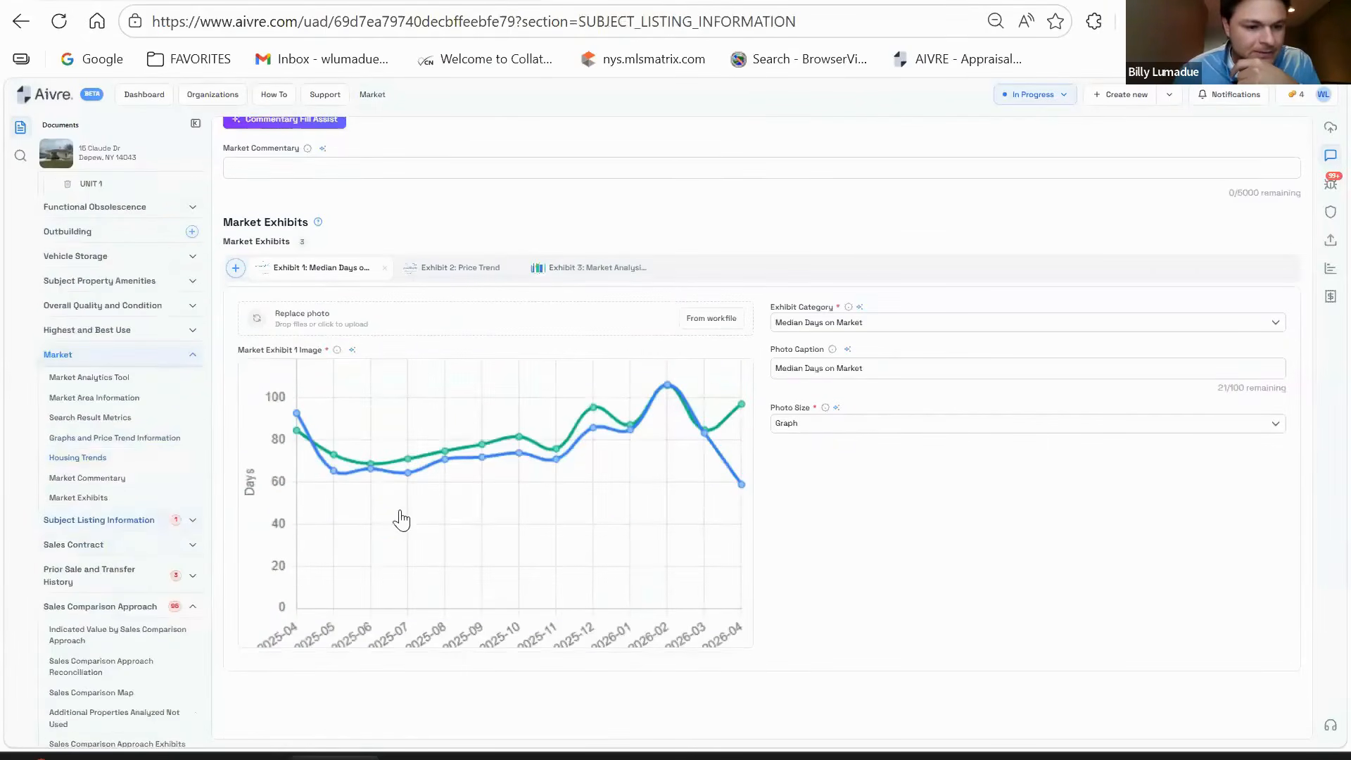
pyautogui.click(501, 177)
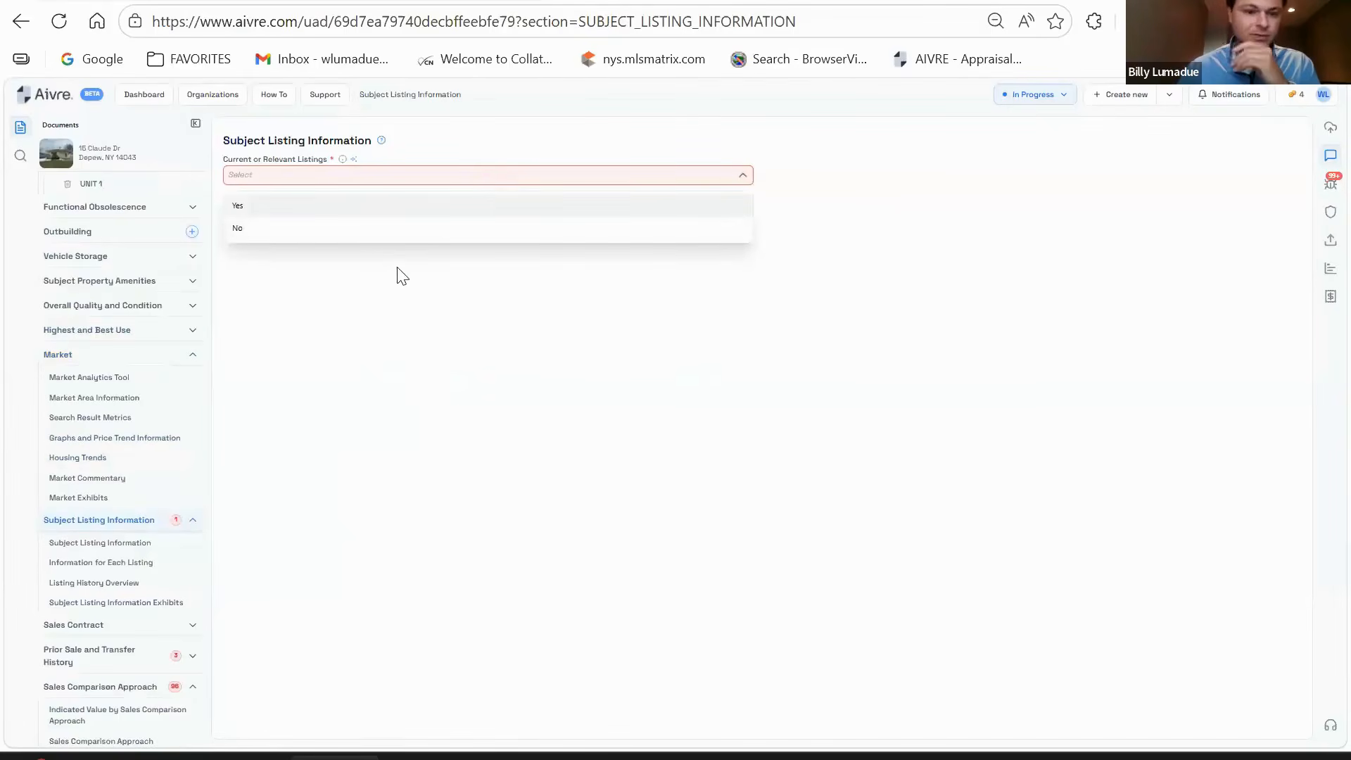
pyautogui.click(280, 227)
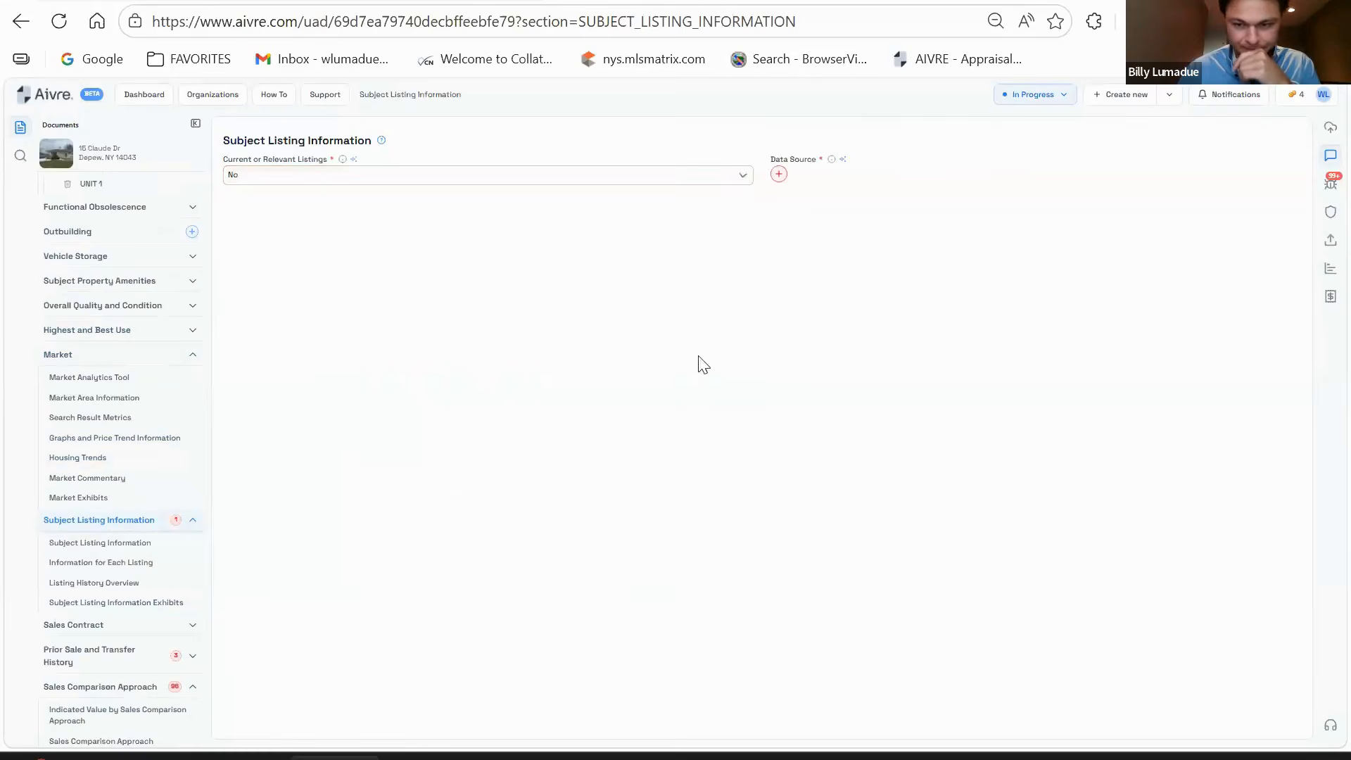
# - Add MLS as the listing data source and open Prior Sale and Transfer History
pyautogui.click(778, 175)
pyautogui.write('ownr')
pyautogui.press('BackSpace')
pyautogui.press('BackSpace')
pyautogui.press('BackSpace')
pyautogui.press('BackSpace')
pyautogui.write('MLS')
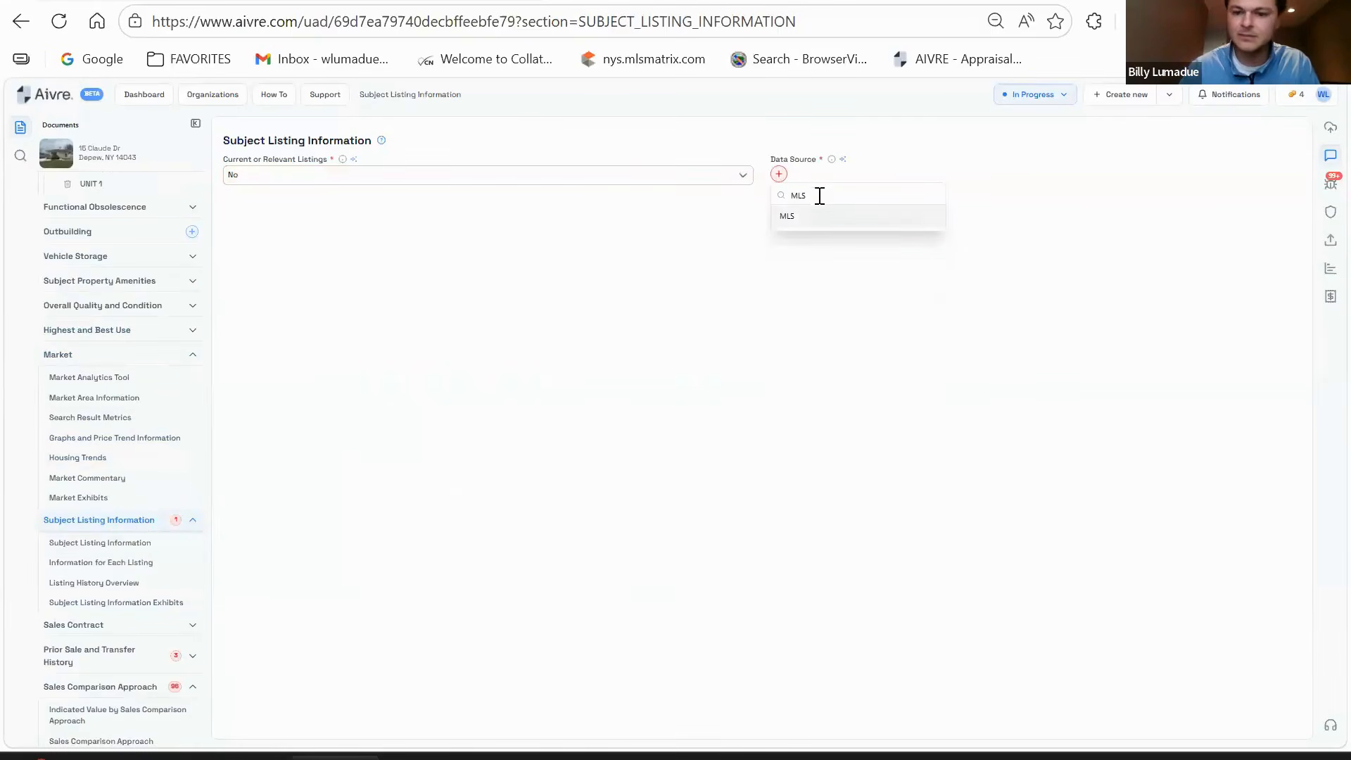
pyautogui.click(788, 216)
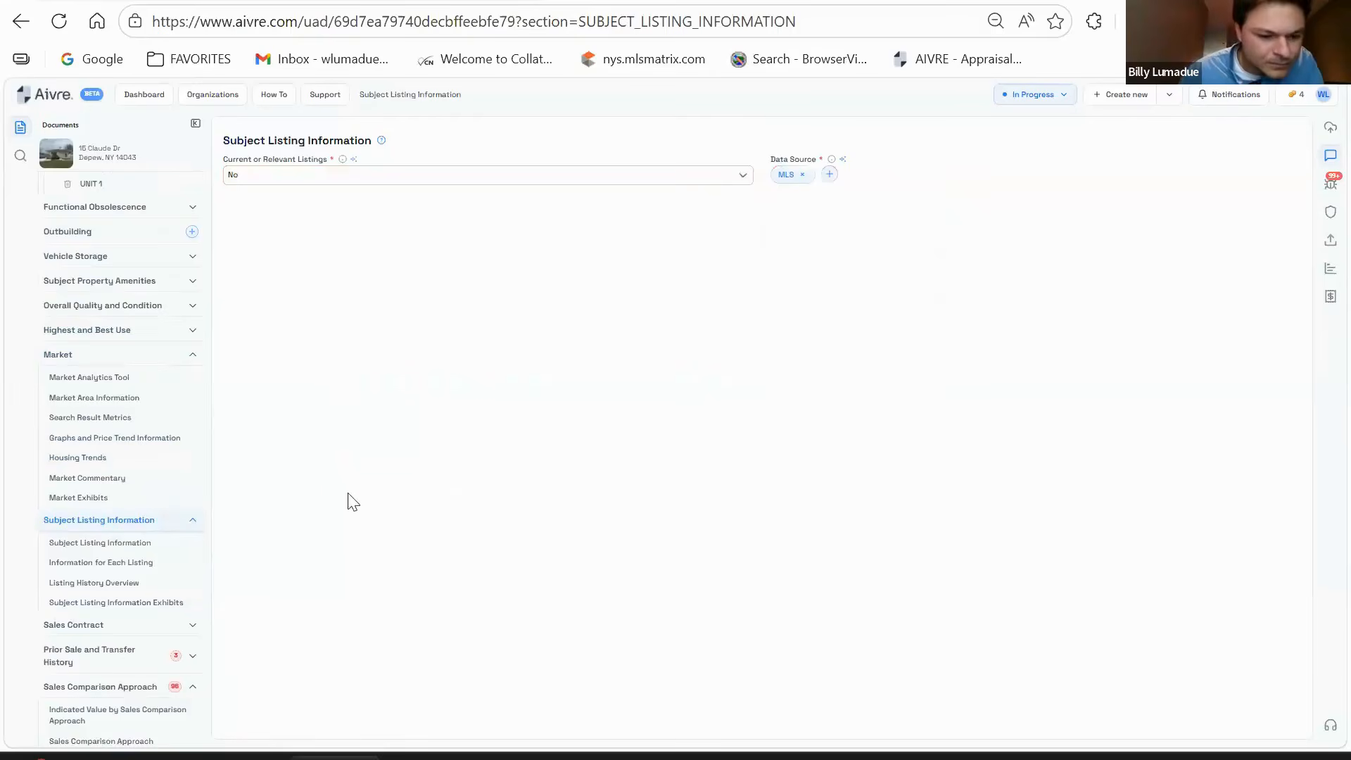
pyautogui.scroll(-2, 162, 626)
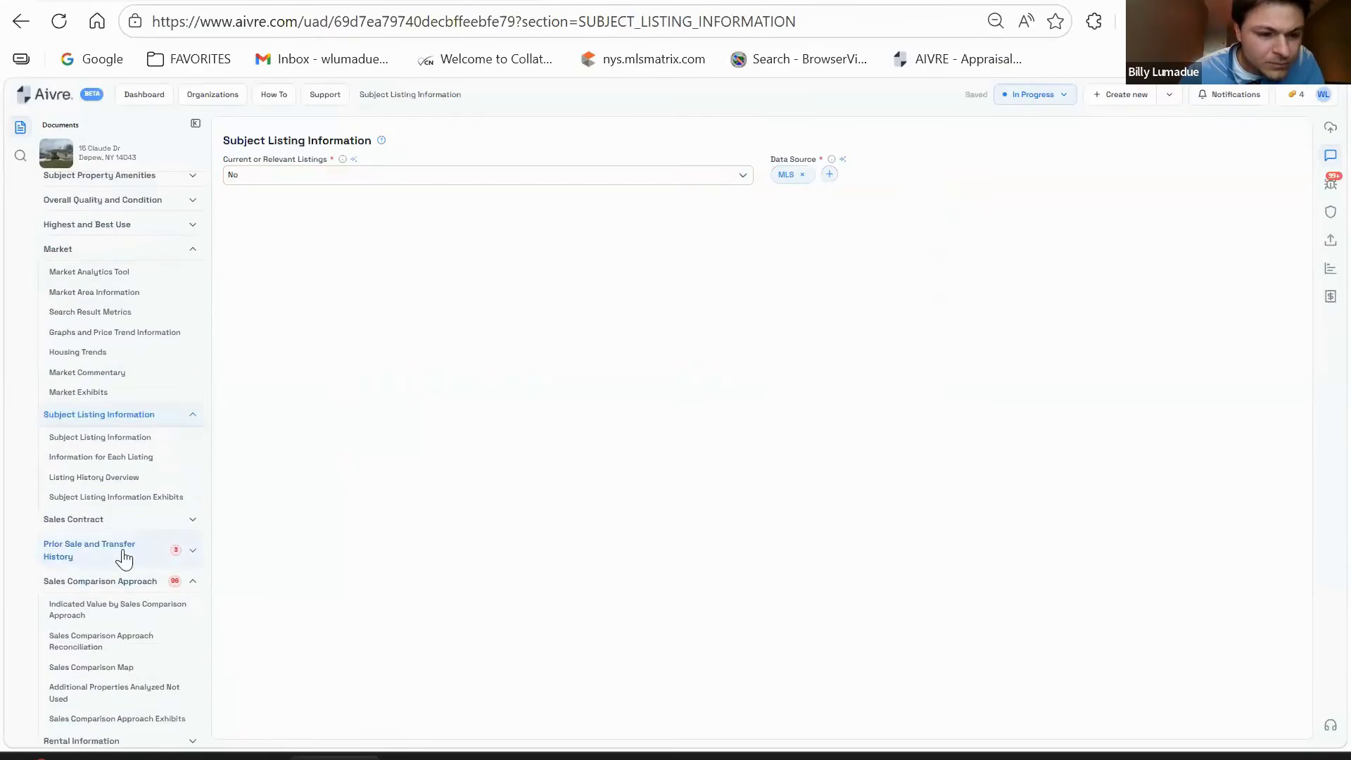
pyautogui.click(124, 559)
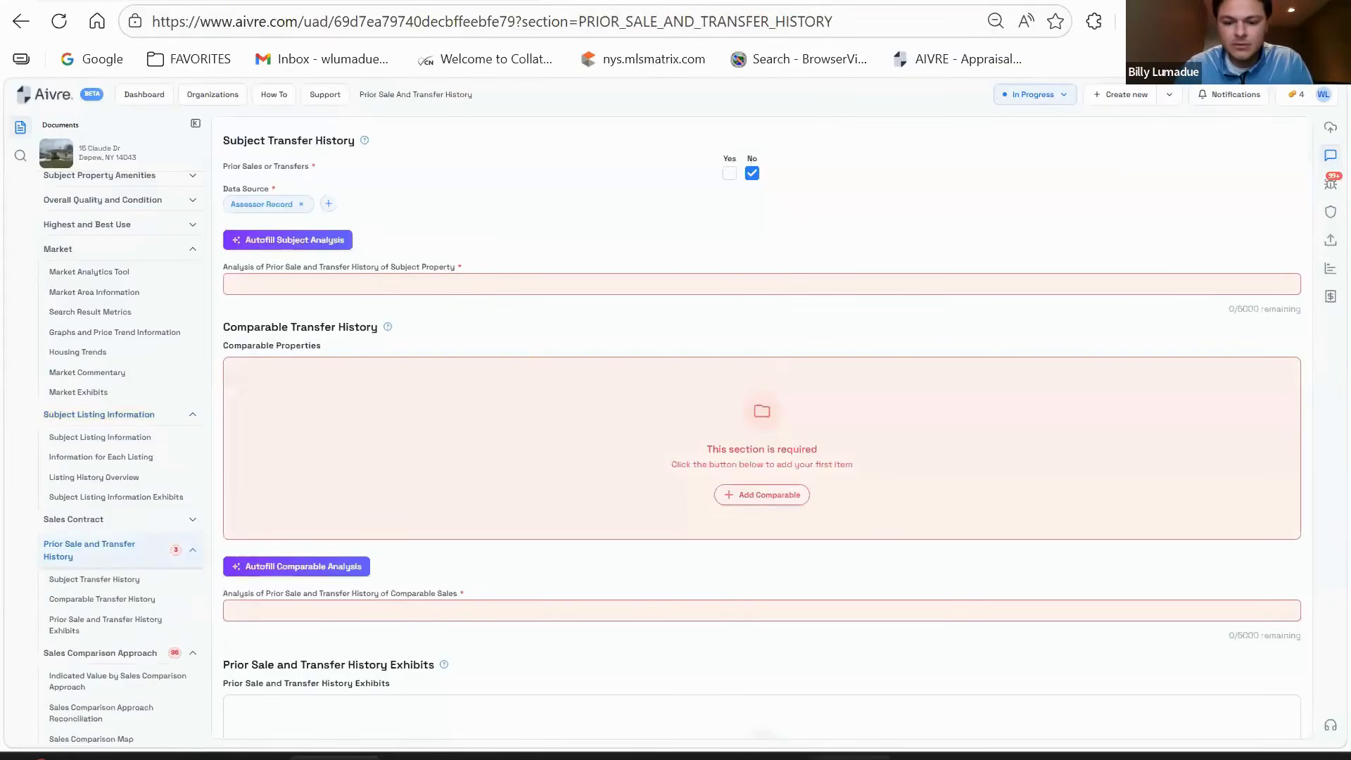
# - Open the Erie County Clerk records search (ecclerk.erie.gov) in a new Opera GX tab
pyautogui.moveTo(807, 757)
pyautogui.click(913, 711)
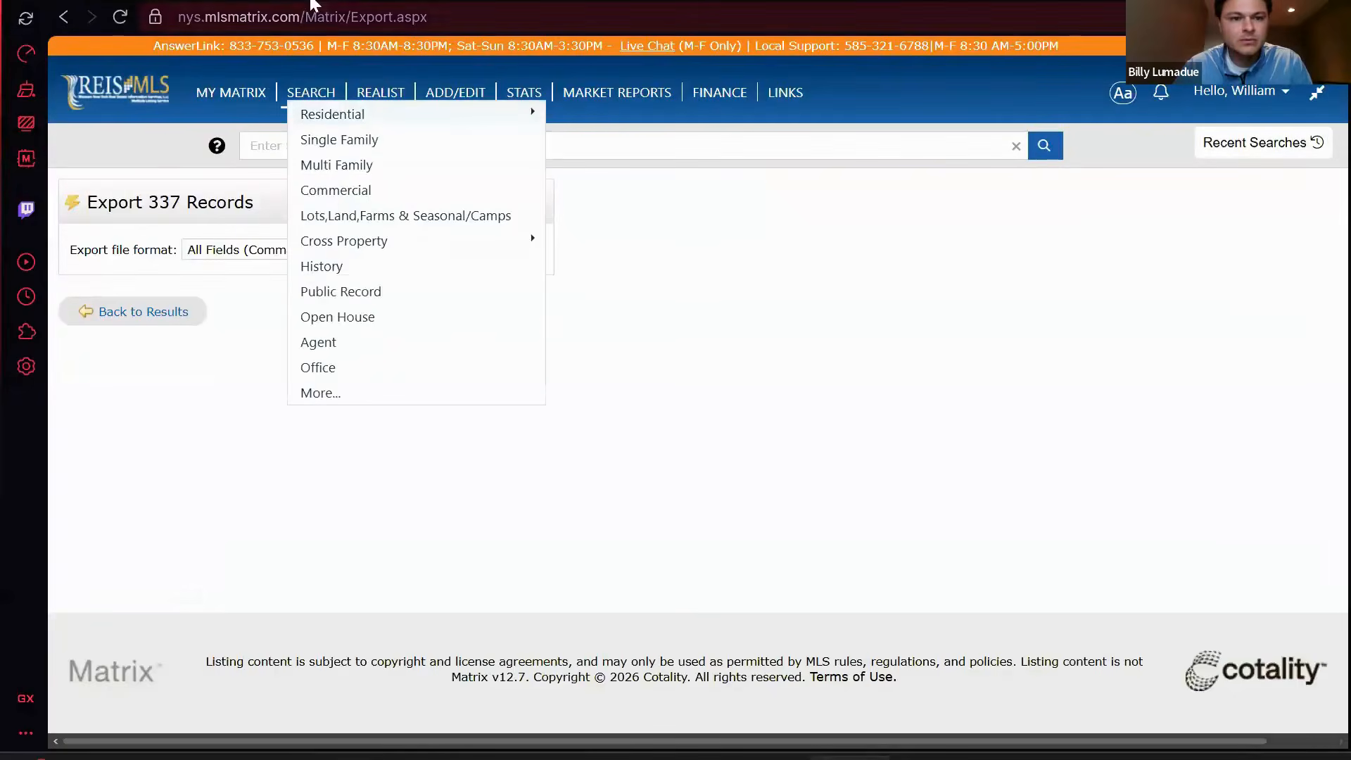
pyautogui.hotkey('ctrl', 't')
pyautogui.write('E')
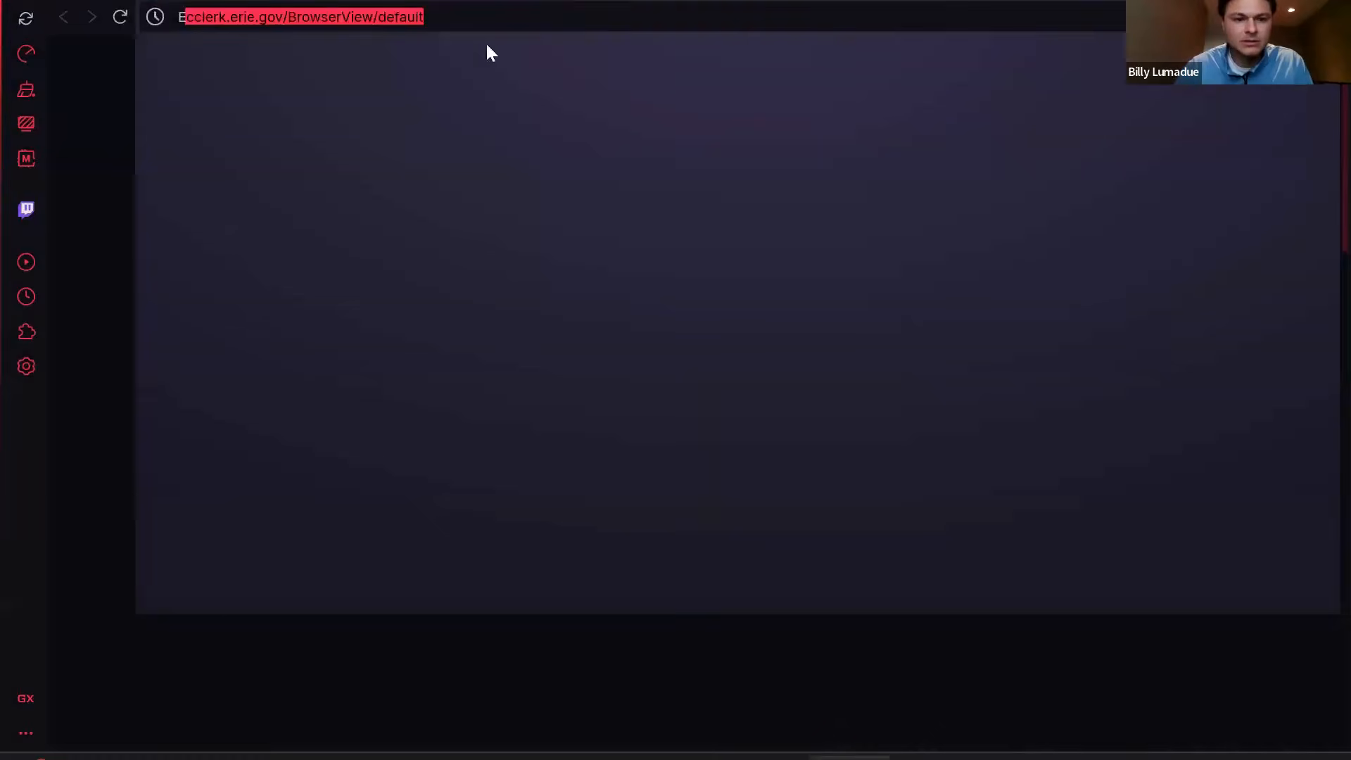
pyautogui.press('Return')
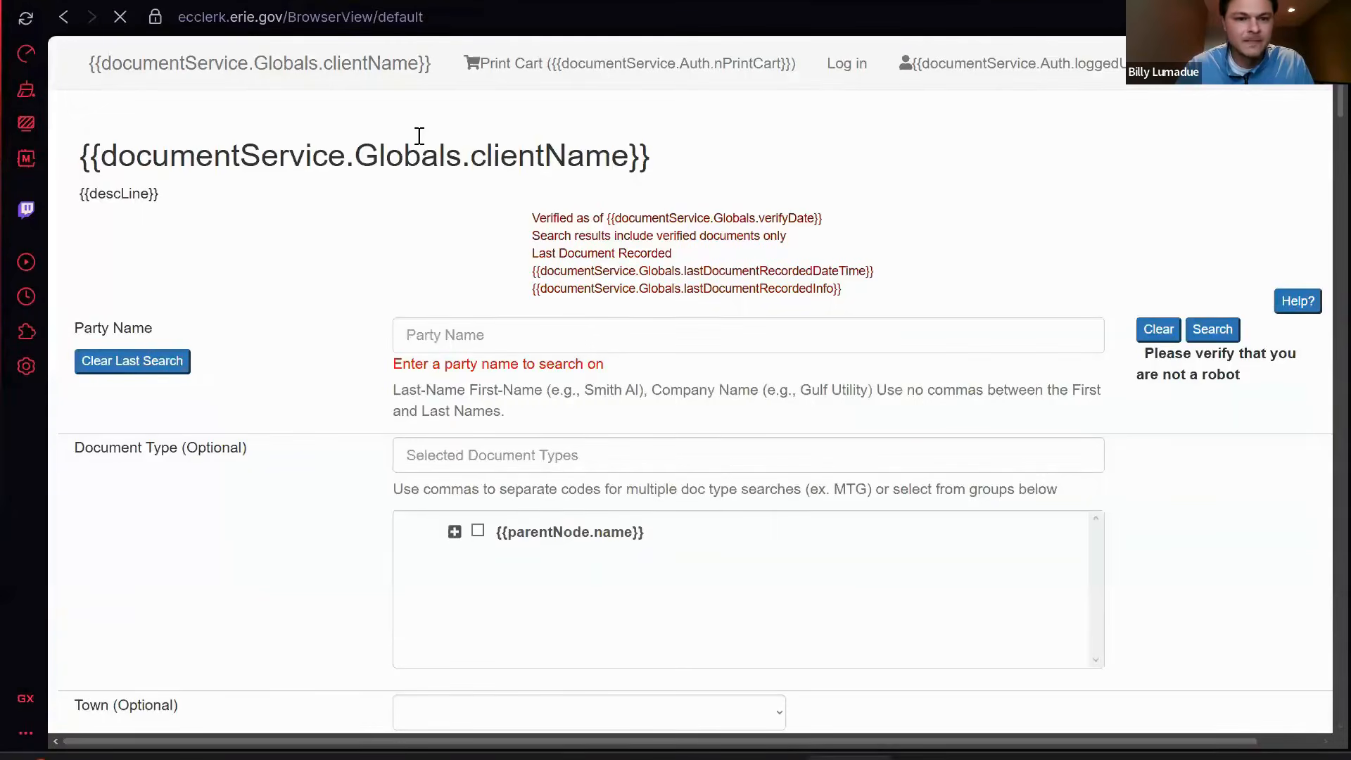
pyautogui.click(386, 2)
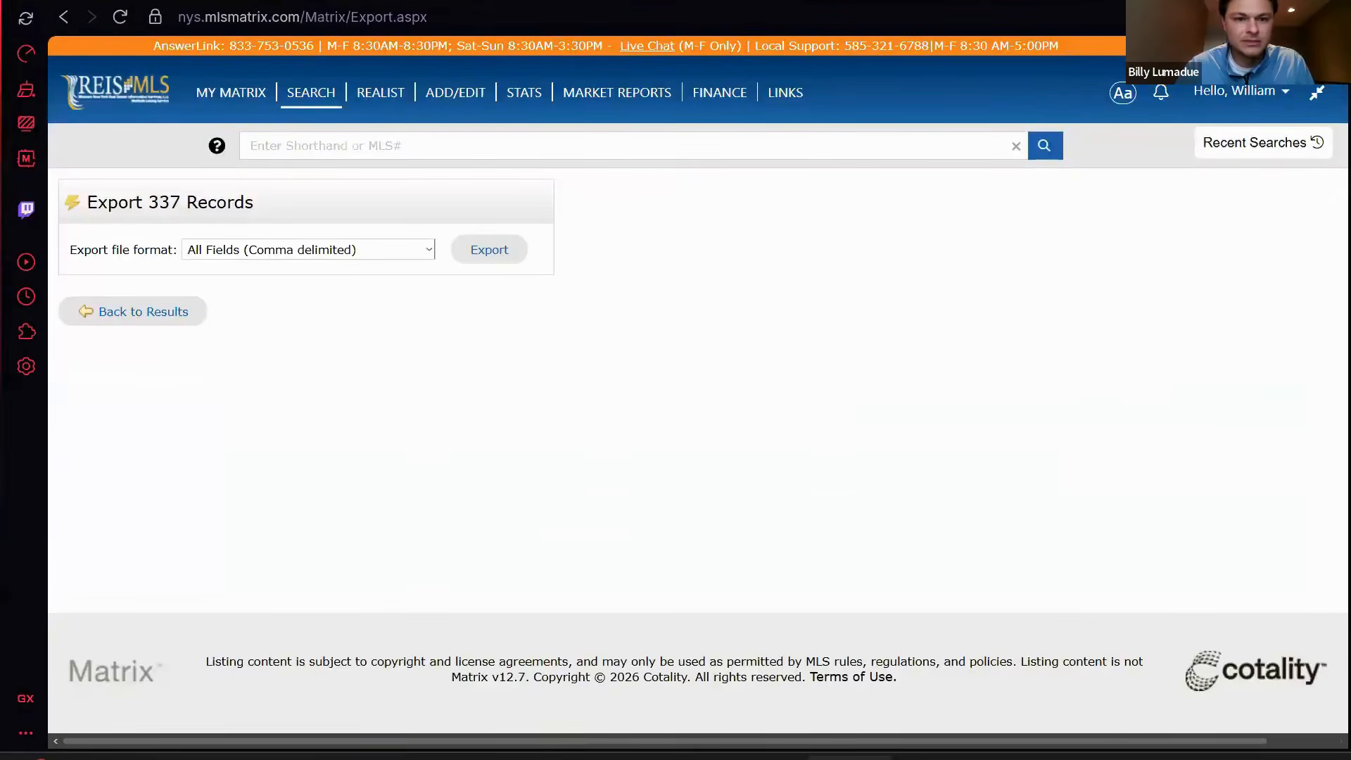
pyautogui.click(492, 2)
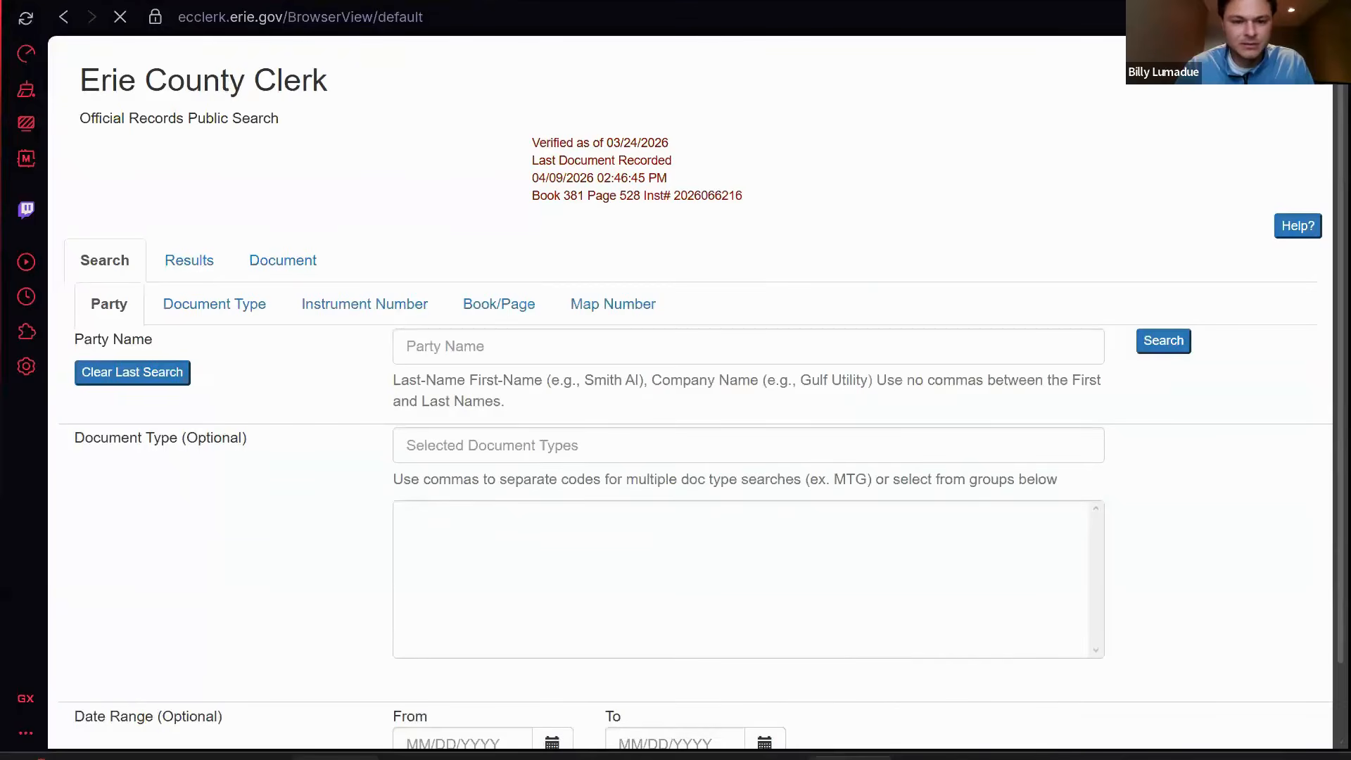
pyautogui.click(436, 758)
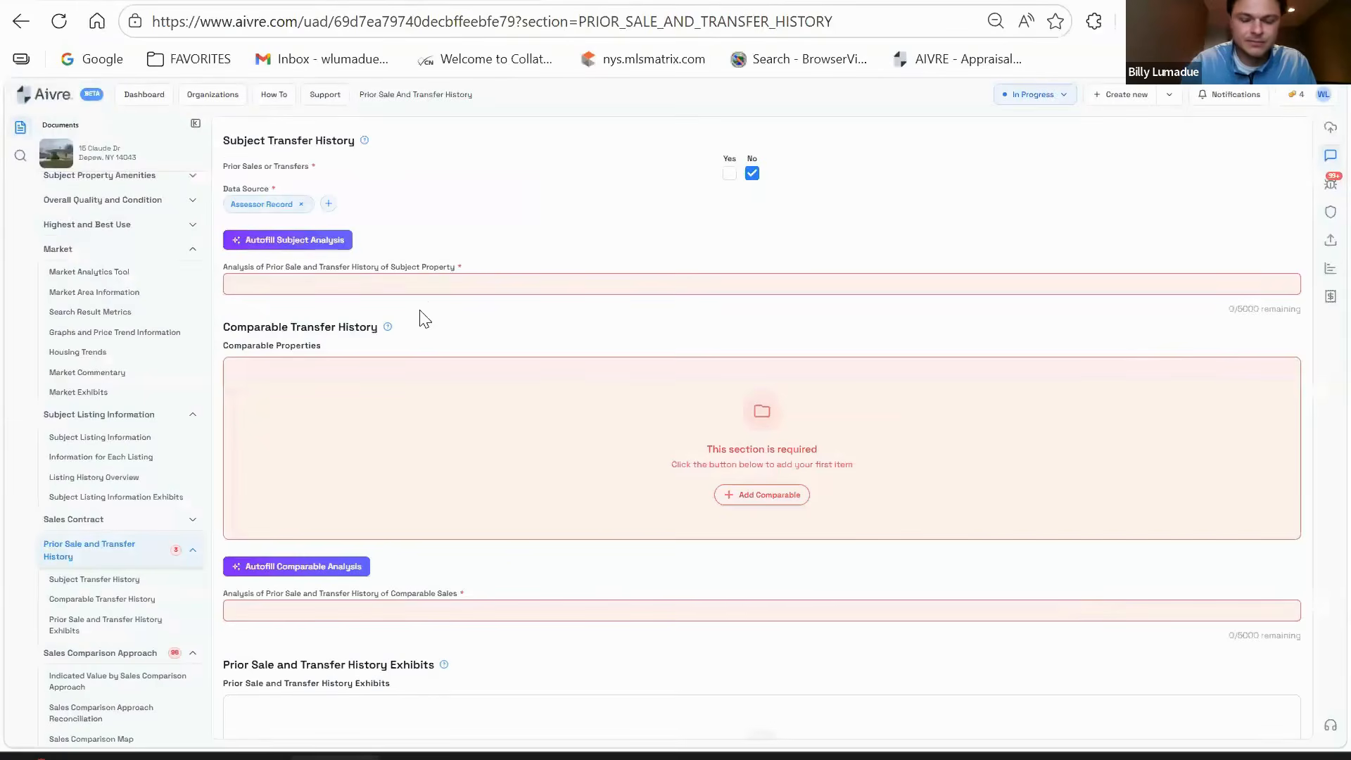
# - Enter NO PRIOR TRANSFERS NOTED as the subject's prior transfer analysis
pyautogui.click(676, 284)
pyautogui.write('NO PRIOR TRANSFERS NOTED')
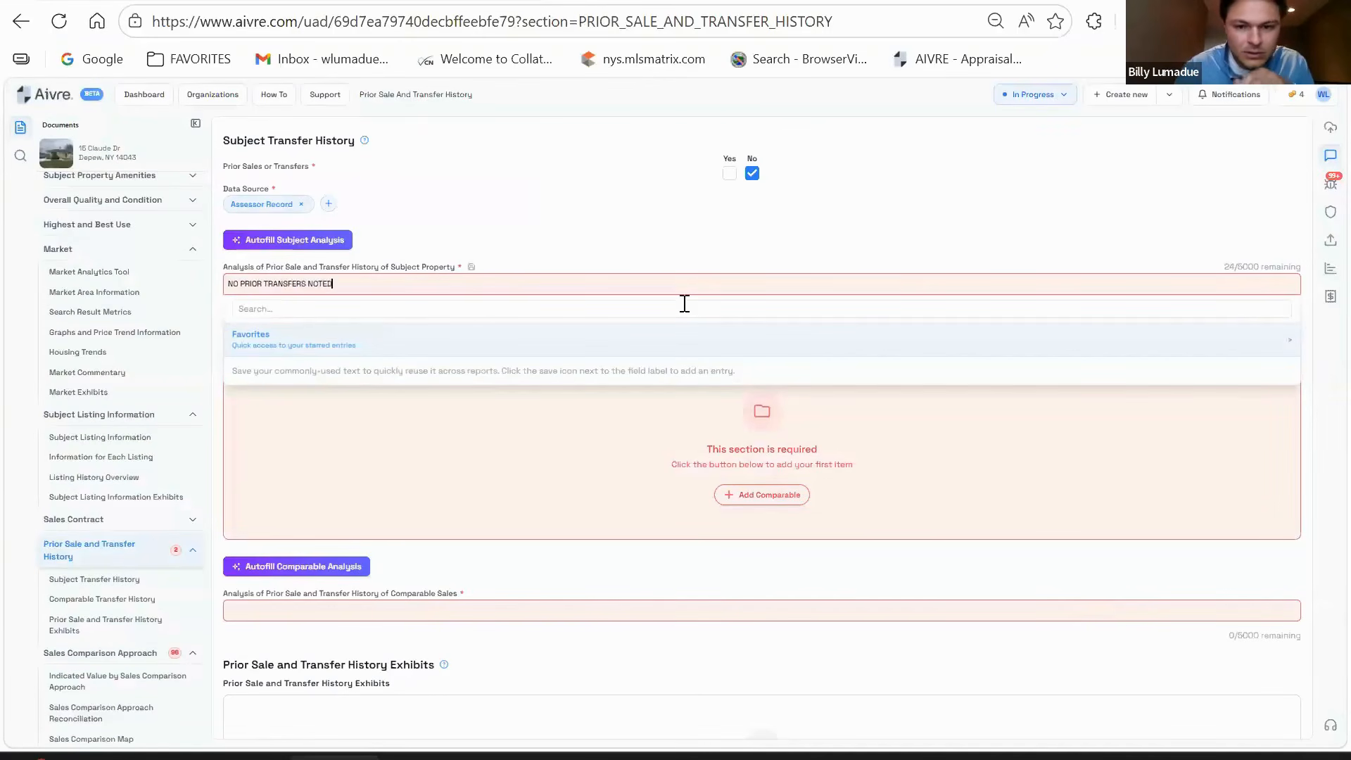
pyautogui.click(647, 211)
pyautogui.scroll(-2, 594, 271)
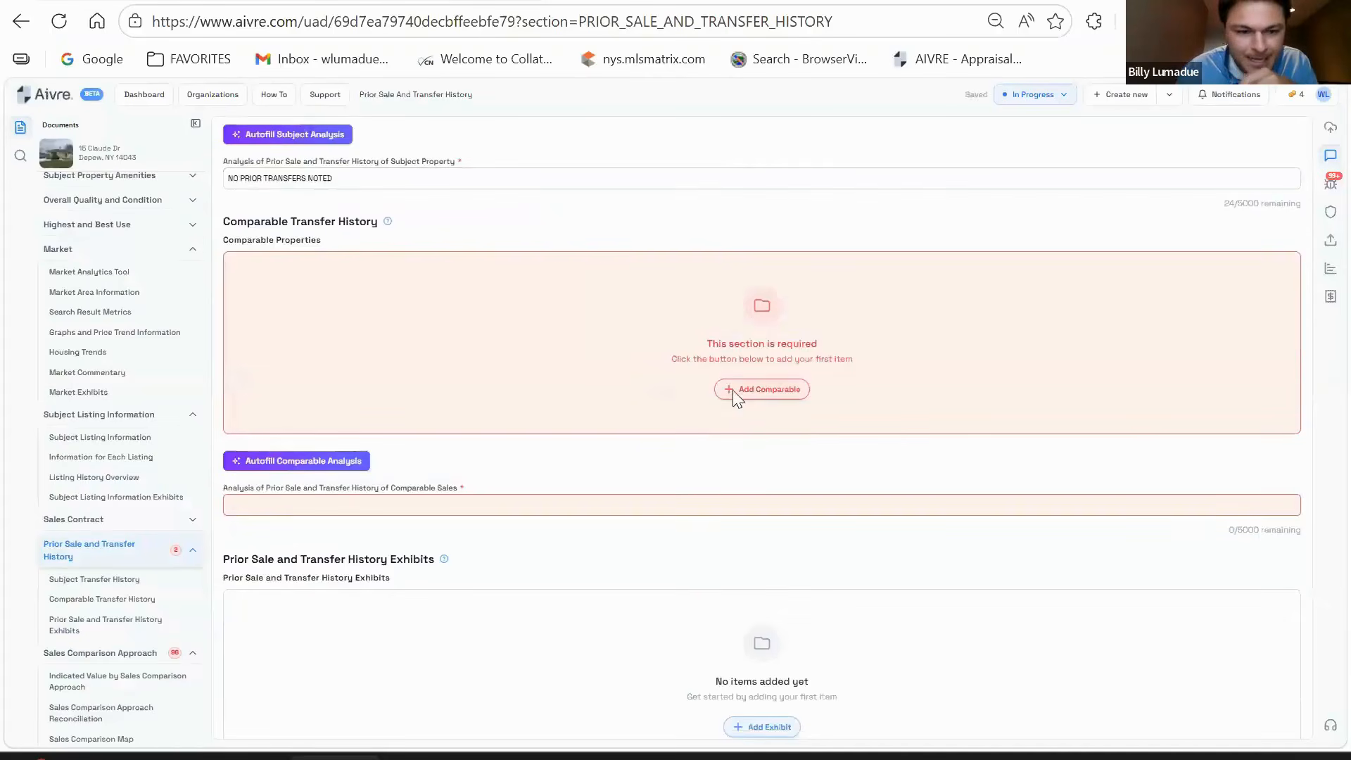
# - Add Comparables 1 and 2 with No prior sales and Assessor Record as data source
pyautogui.click(733, 390)
pyautogui.click(394, 318)
pyautogui.write('1')
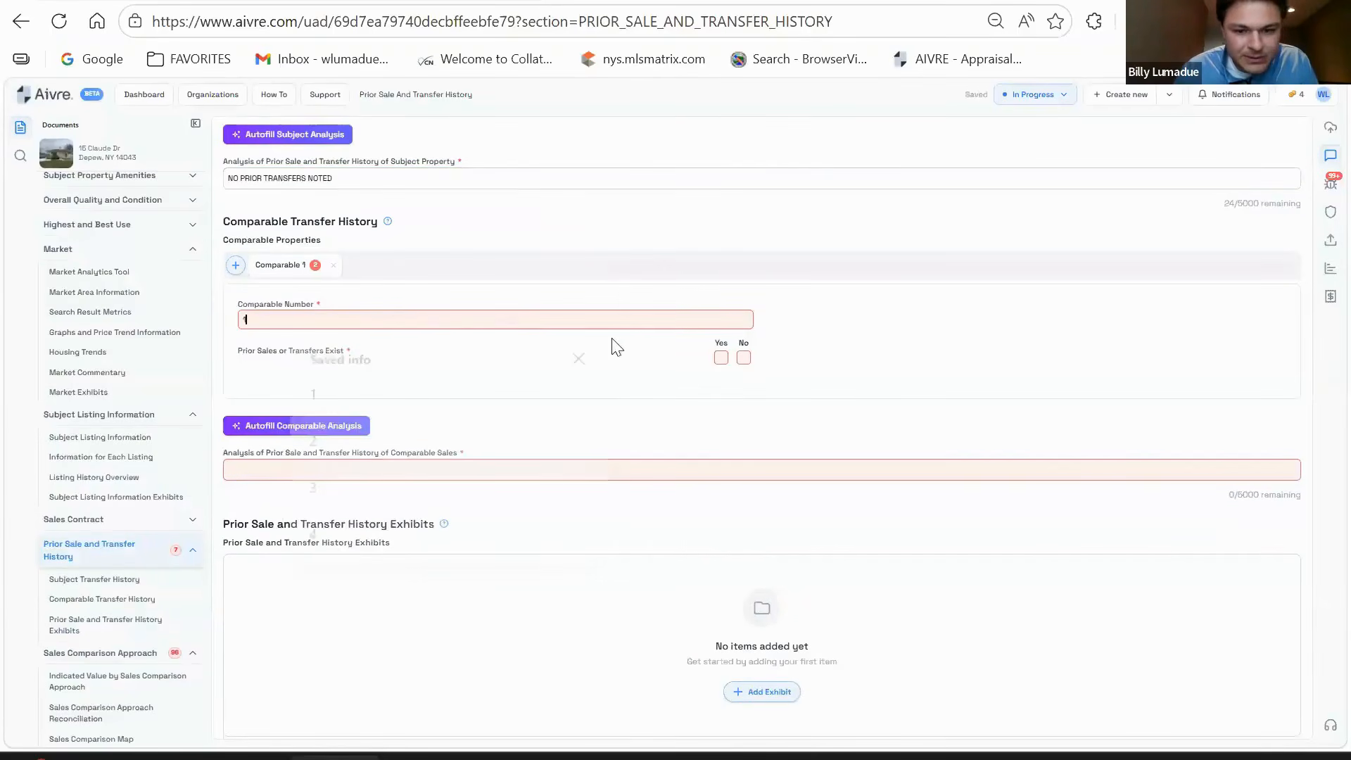
pyautogui.click(743, 358)
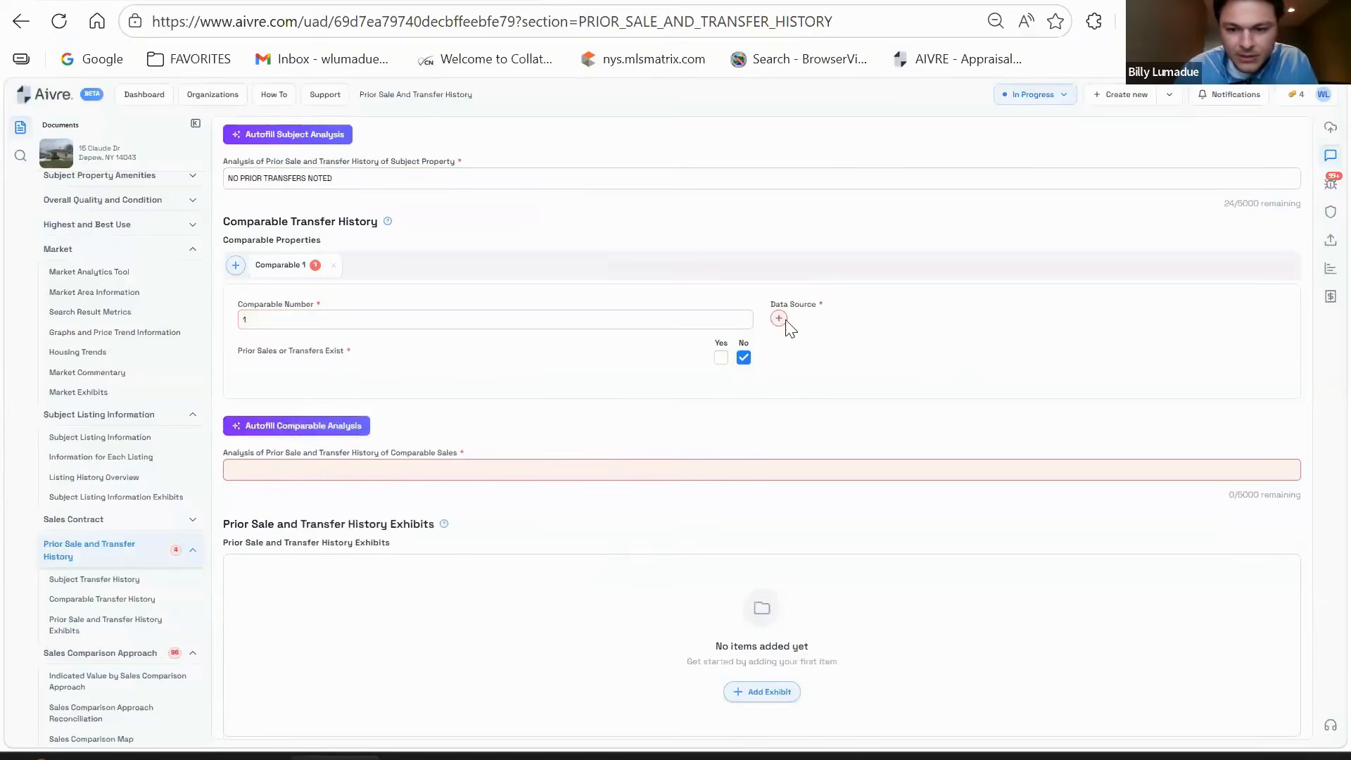
pyautogui.click(779, 319)
pyautogui.click(877, 361)
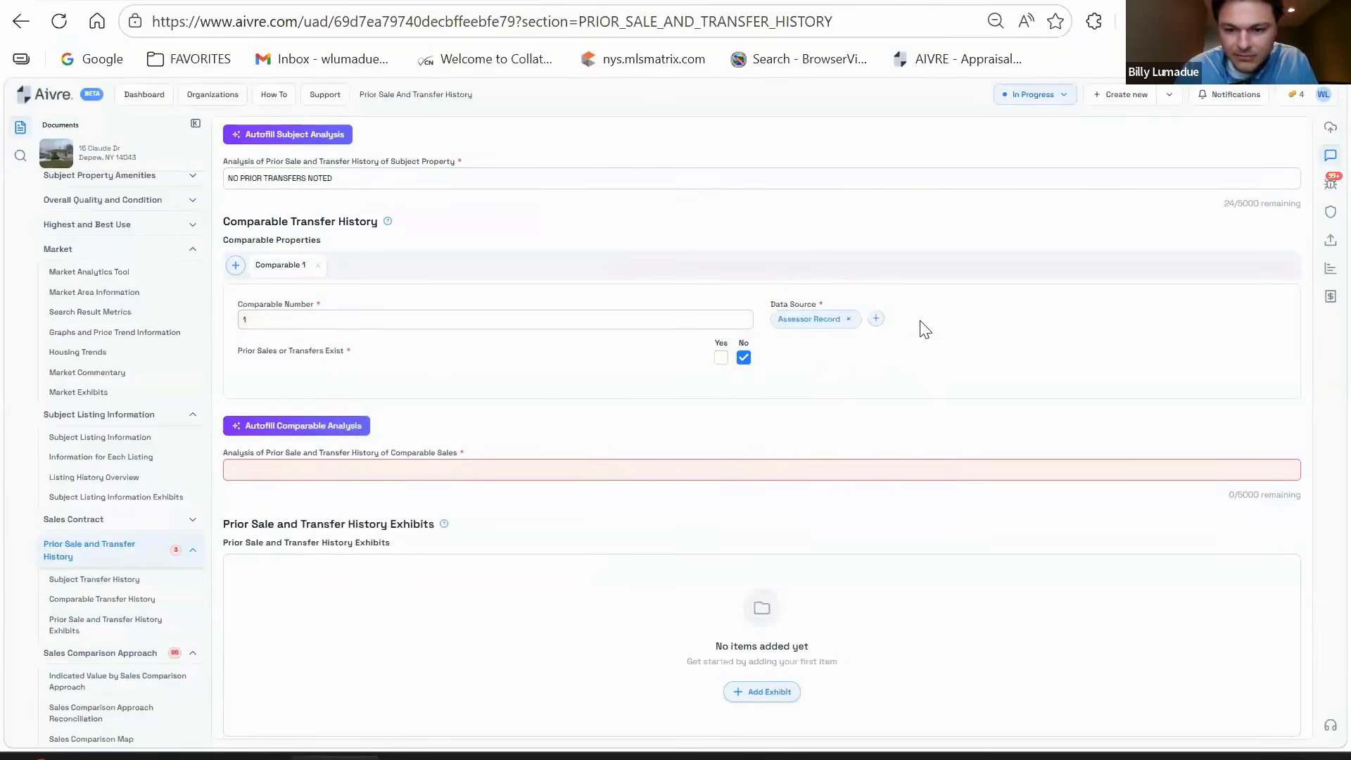
pyautogui.click(235, 266)
pyautogui.click(471, 321)
pyautogui.write('2')
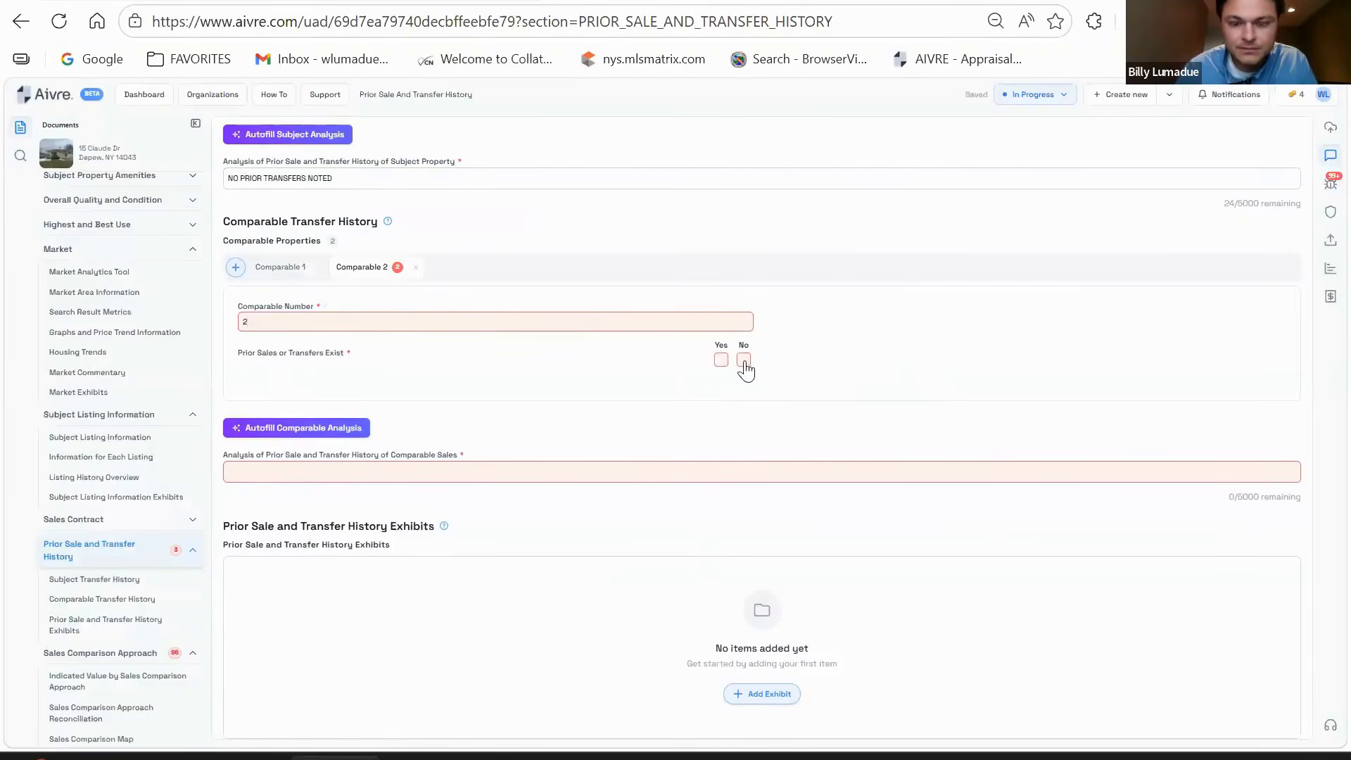
pyautogui.click(745, 360)
pyautogui.click(779, 321)
pyautogui.click(817, 365)
# - Add Comparable 3 with No prior sales and Assessor Record as data source
pyautogui.click(235, 266)
pyautogui.write('3')
pyautogui.click(744, 359)
pyautogui.click(779, 321)
pyautogui.click(817, 363)
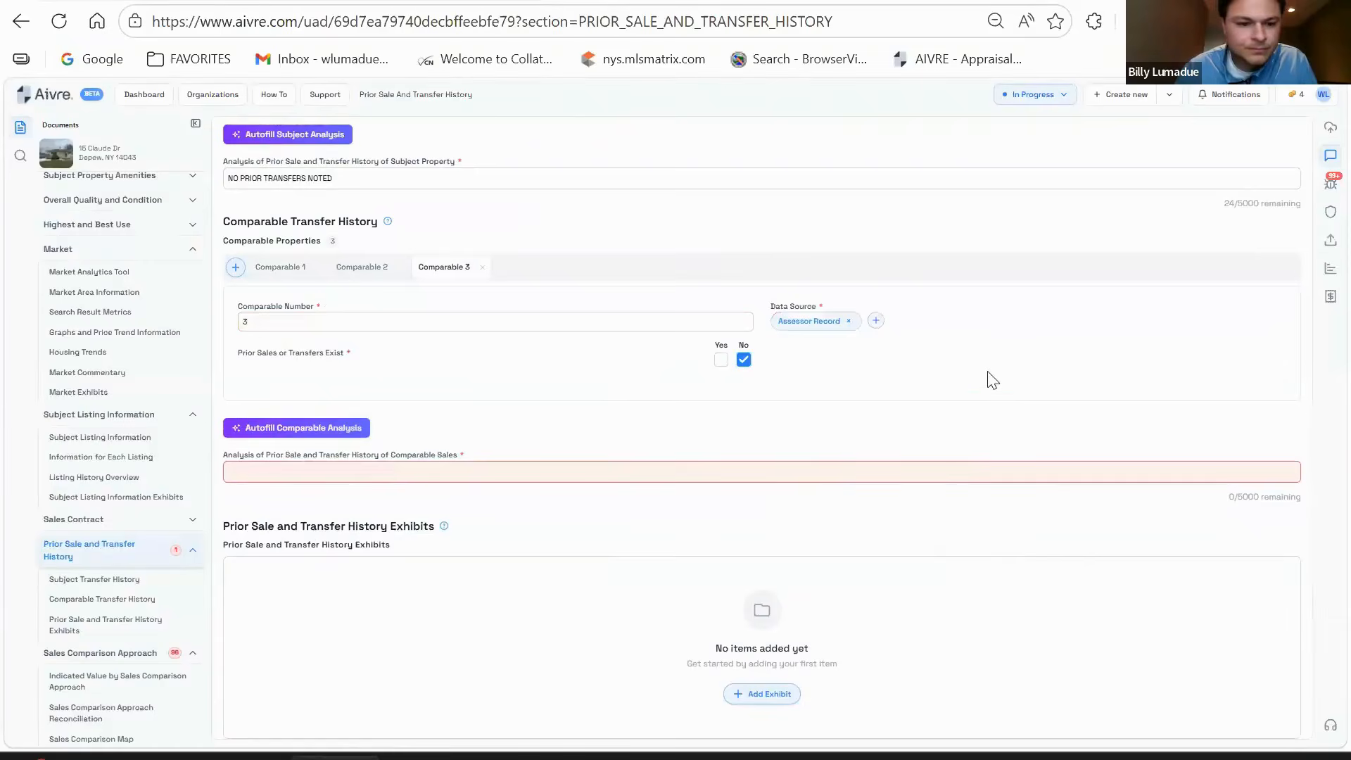
# - Enter NO PRIOR TRANSFERS NOTED as the comparable sales transfer analysis
pyautogui.scroll(-1, 992, 380)
pyautogui.click(508, 401)
pyautogui.write('N')
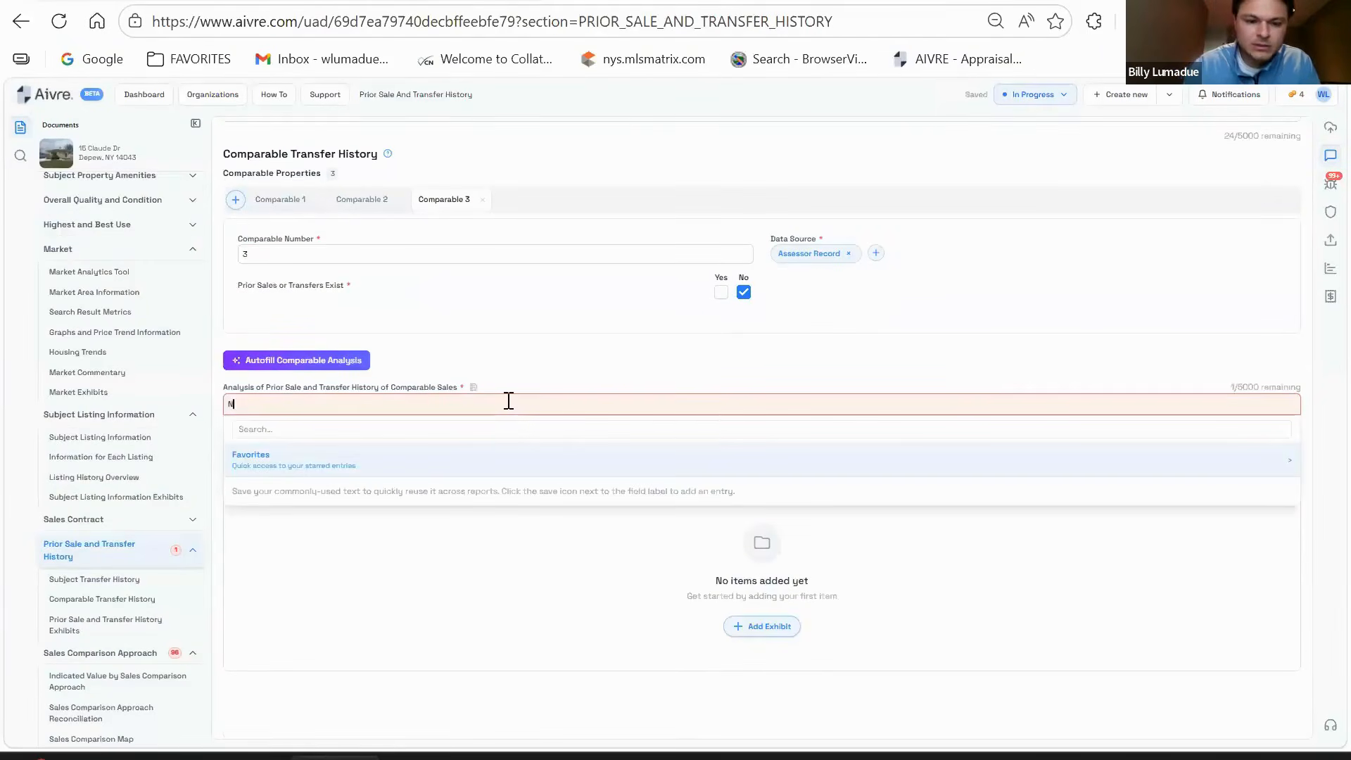
pyautogui.write('O PRIOR TRANS')
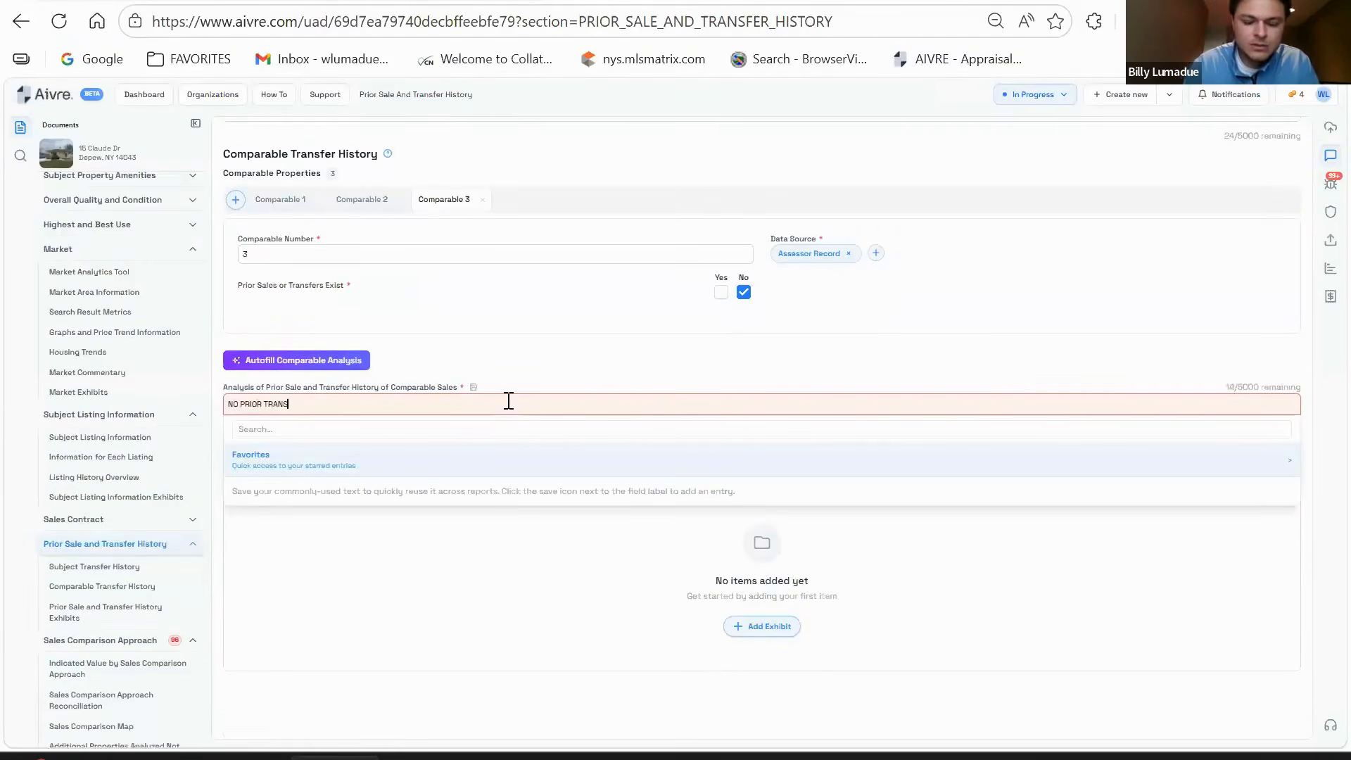
pyautogui.write('FERS NOTED')
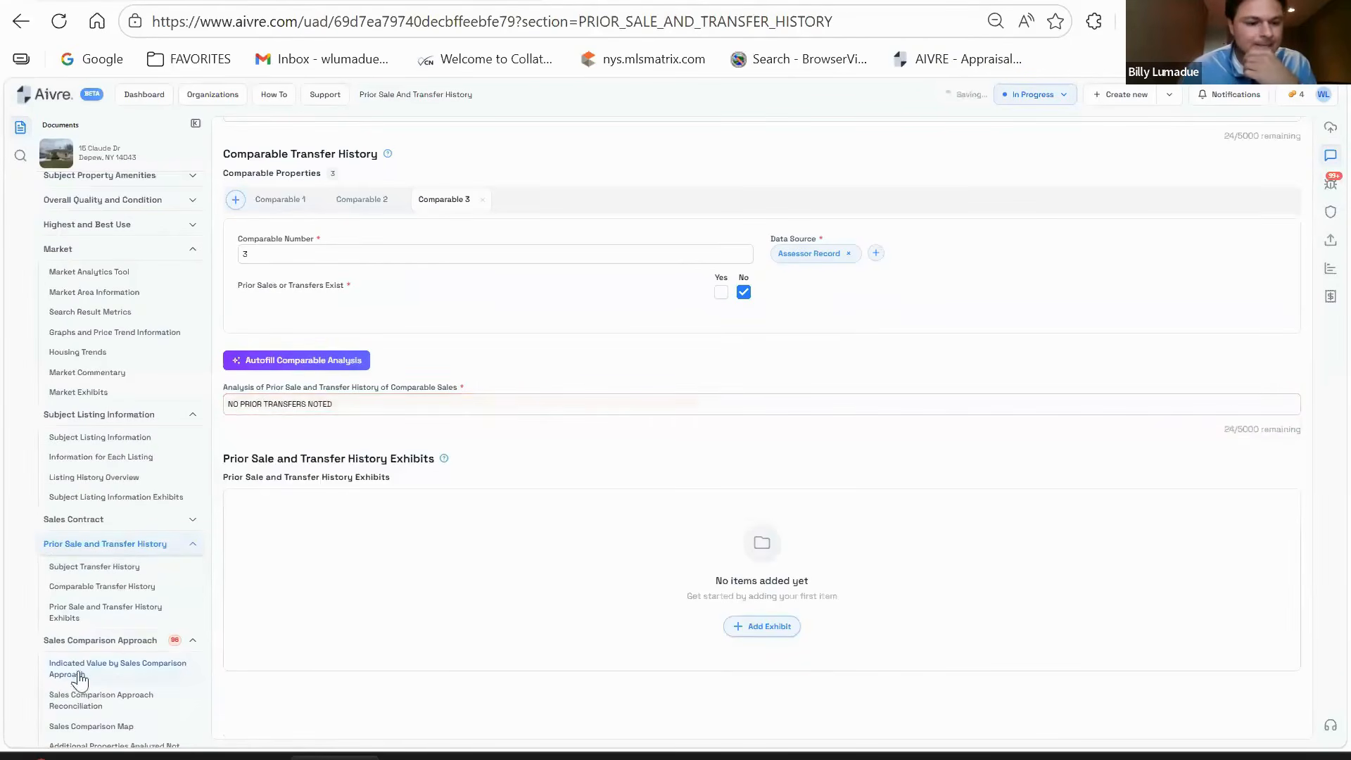
pyautogui.scroll(-3, 111, 555)
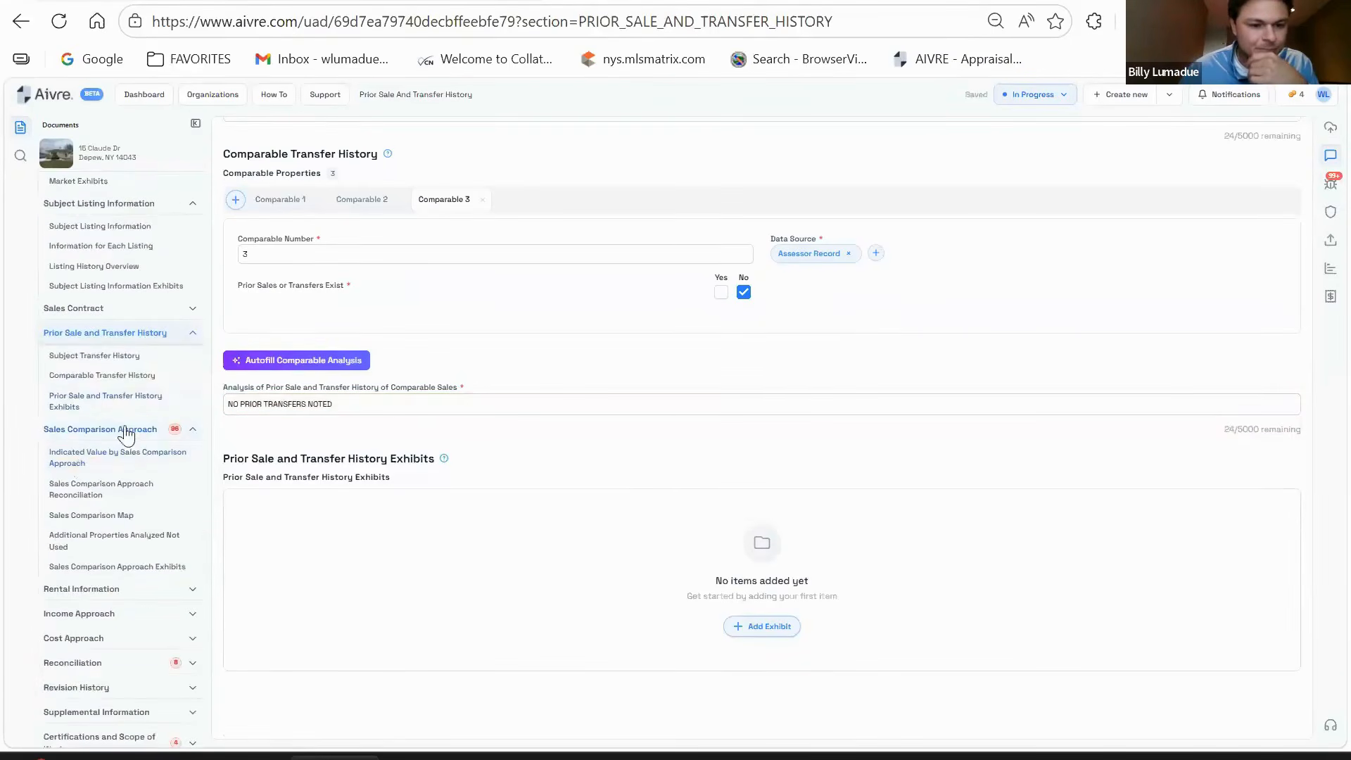
pyautogui.click(126, 430)
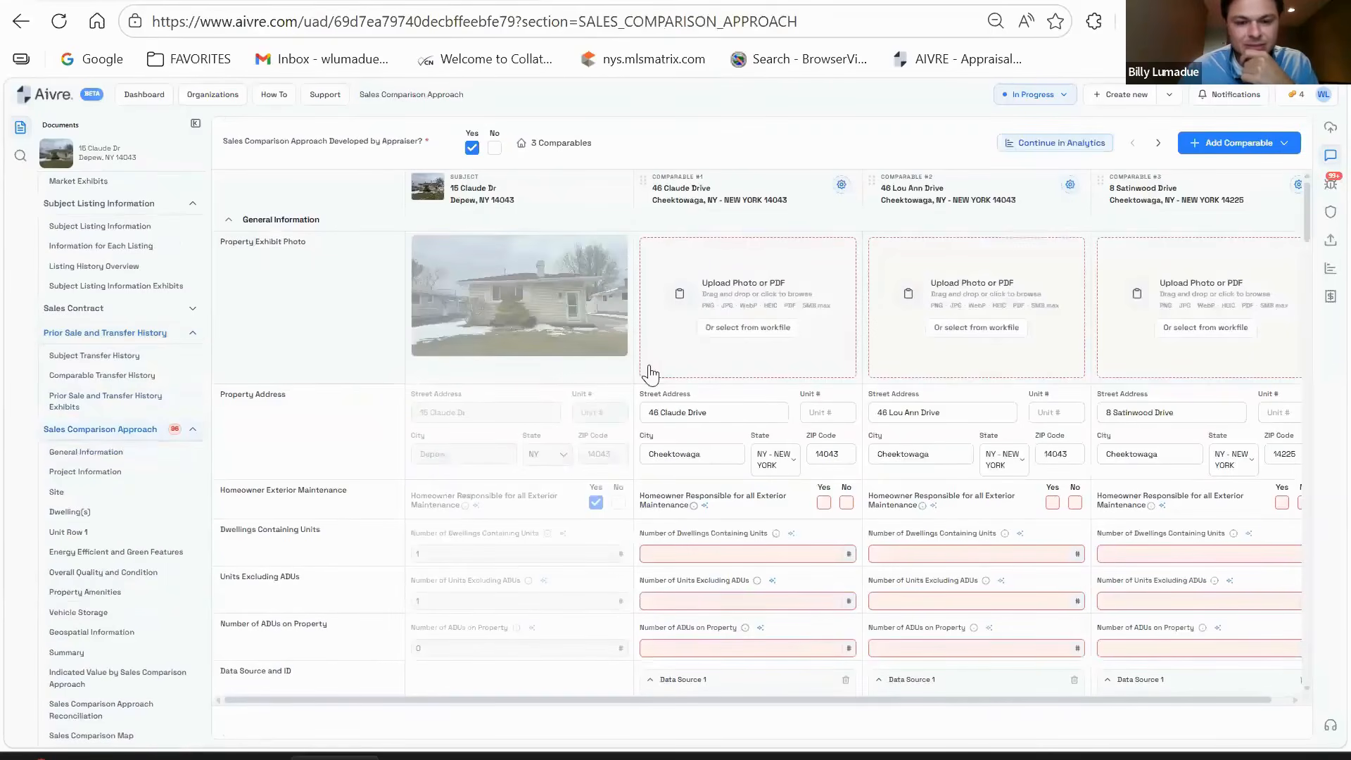
# - Look over the top of the comparison grid and the add-comparable options
pyautogui.scroll(-2, 541, 403)
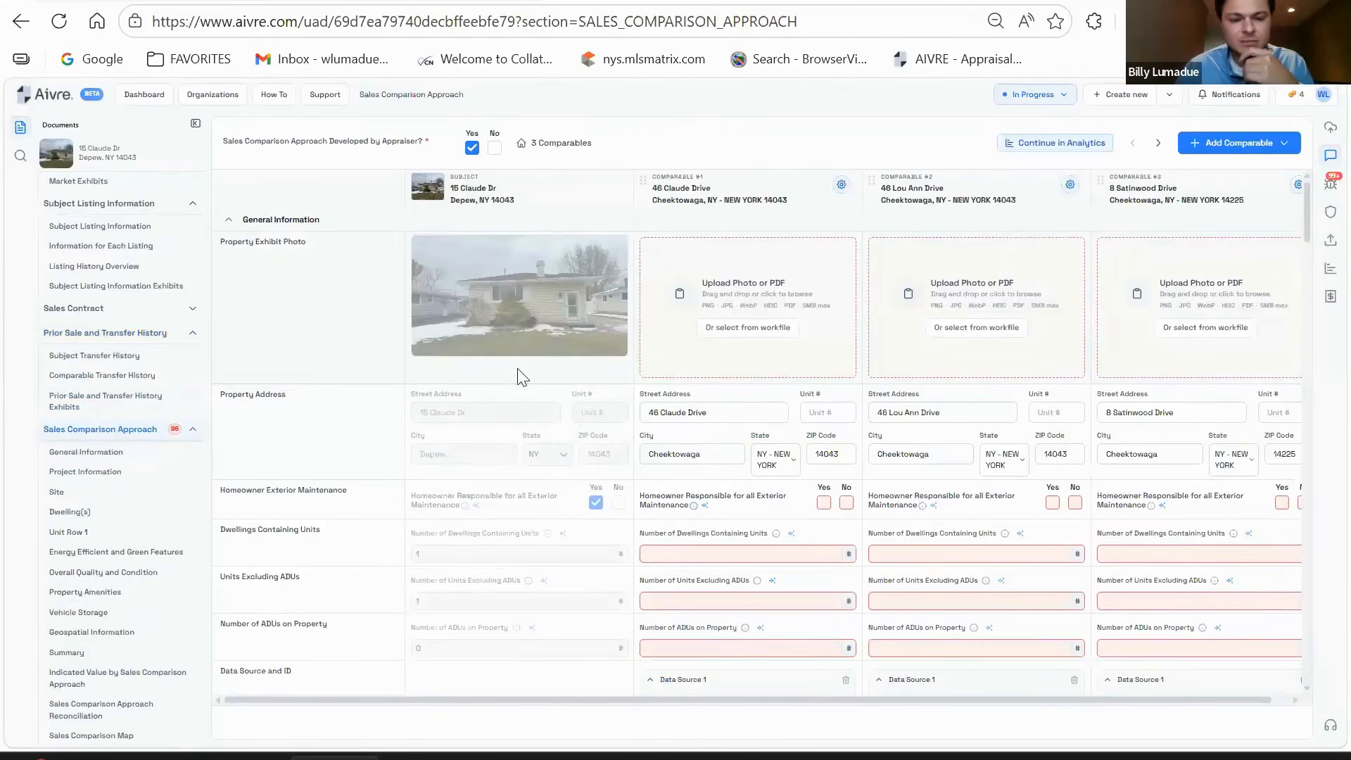
pyautogui.scroll(-2, 492, 464)
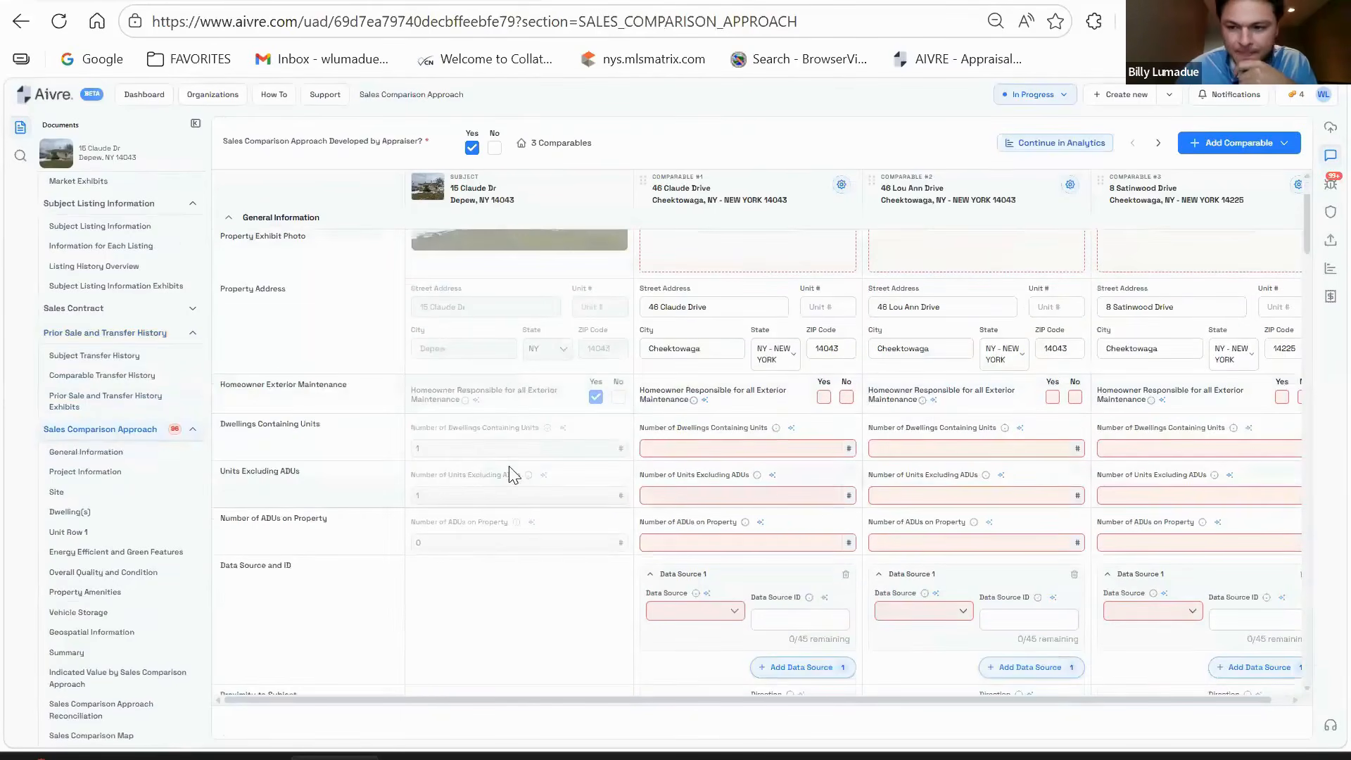
pyautogui.scroll(-1, 510, 467)
pyautogui.scroll(2, 511, 469)
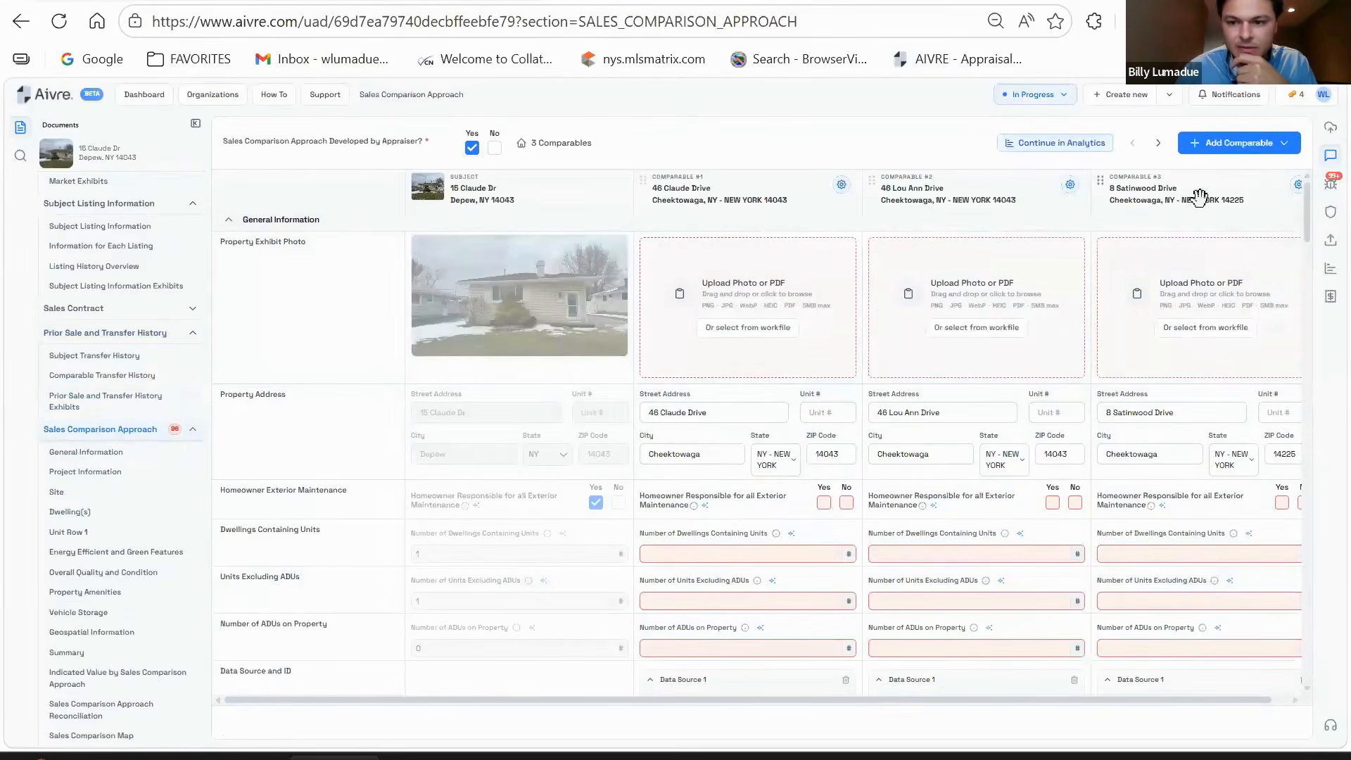
pyautogui.click(1196, 141)
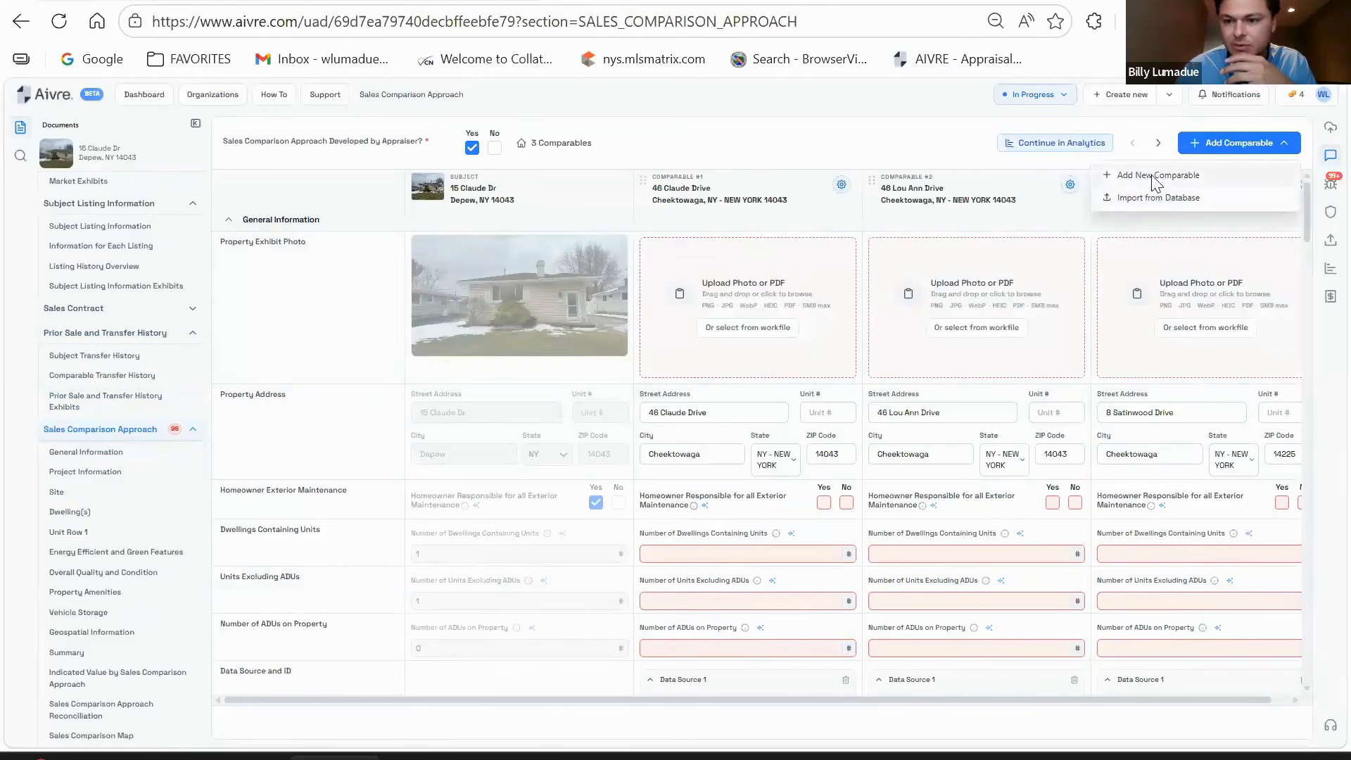
pyautogui.click(887, 166)
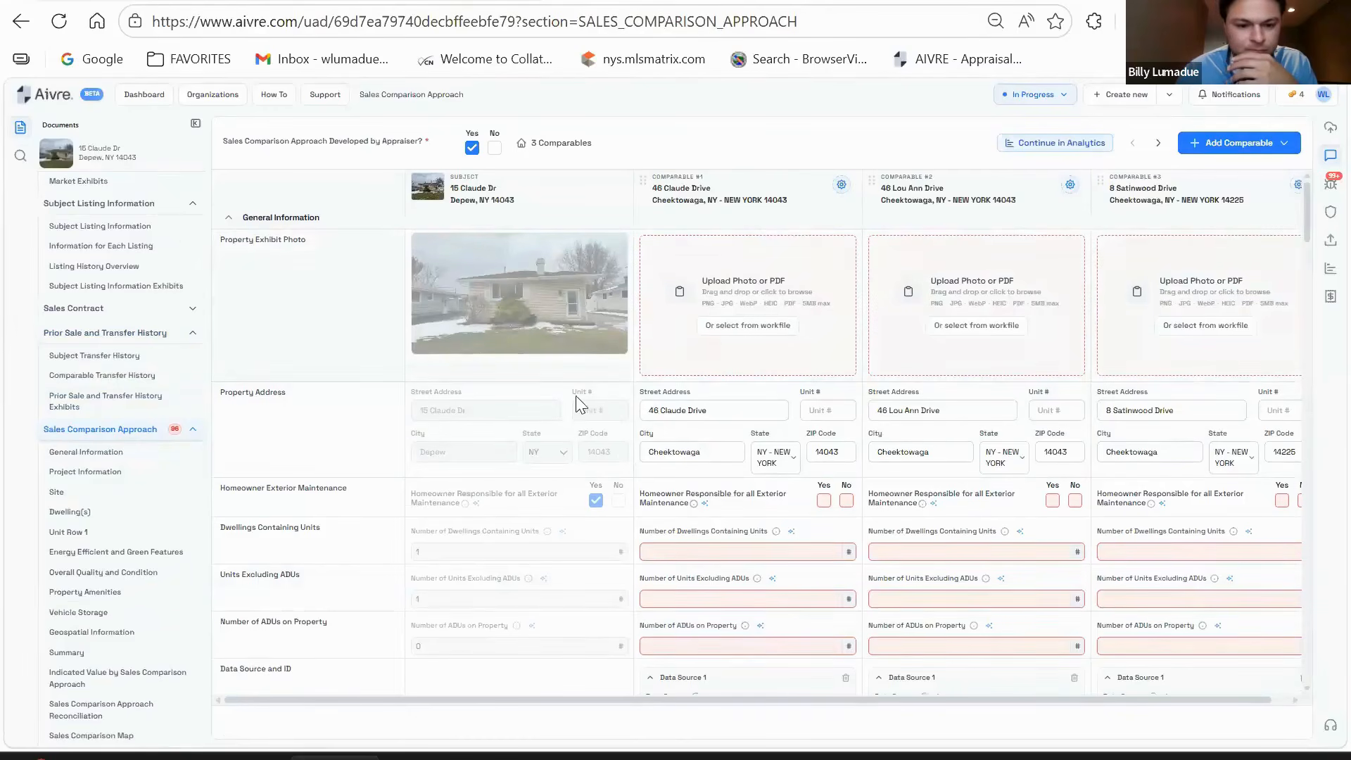
# - Scroll through the grid from General Information down to Summary and back
pyautogui.scroll(-2, 577, 394)
pyautogui.scroll(-12, 579, 385)
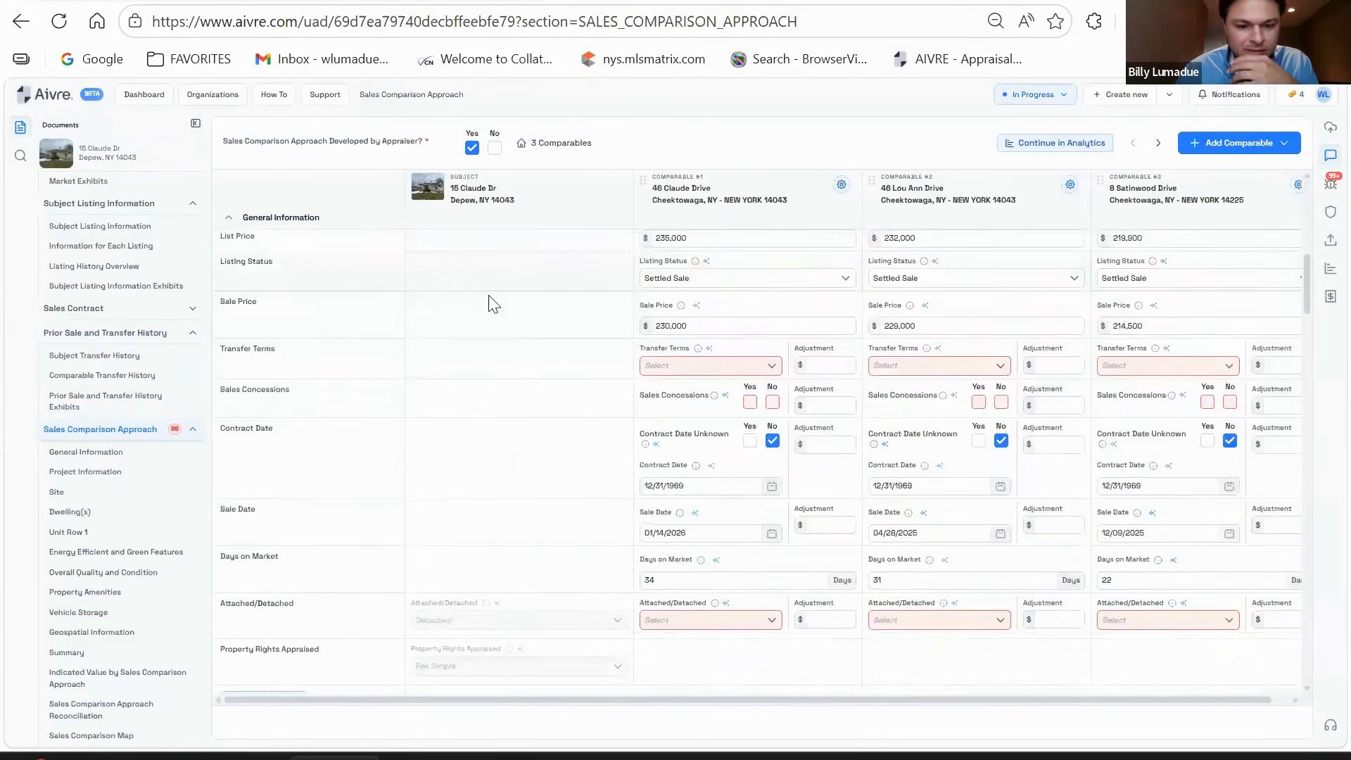
pyautogui.scroll(3, 505, 403)
pyautogui.scroll(-5, 512, 332)
pyautogui.scroll(-3, 520, 387)
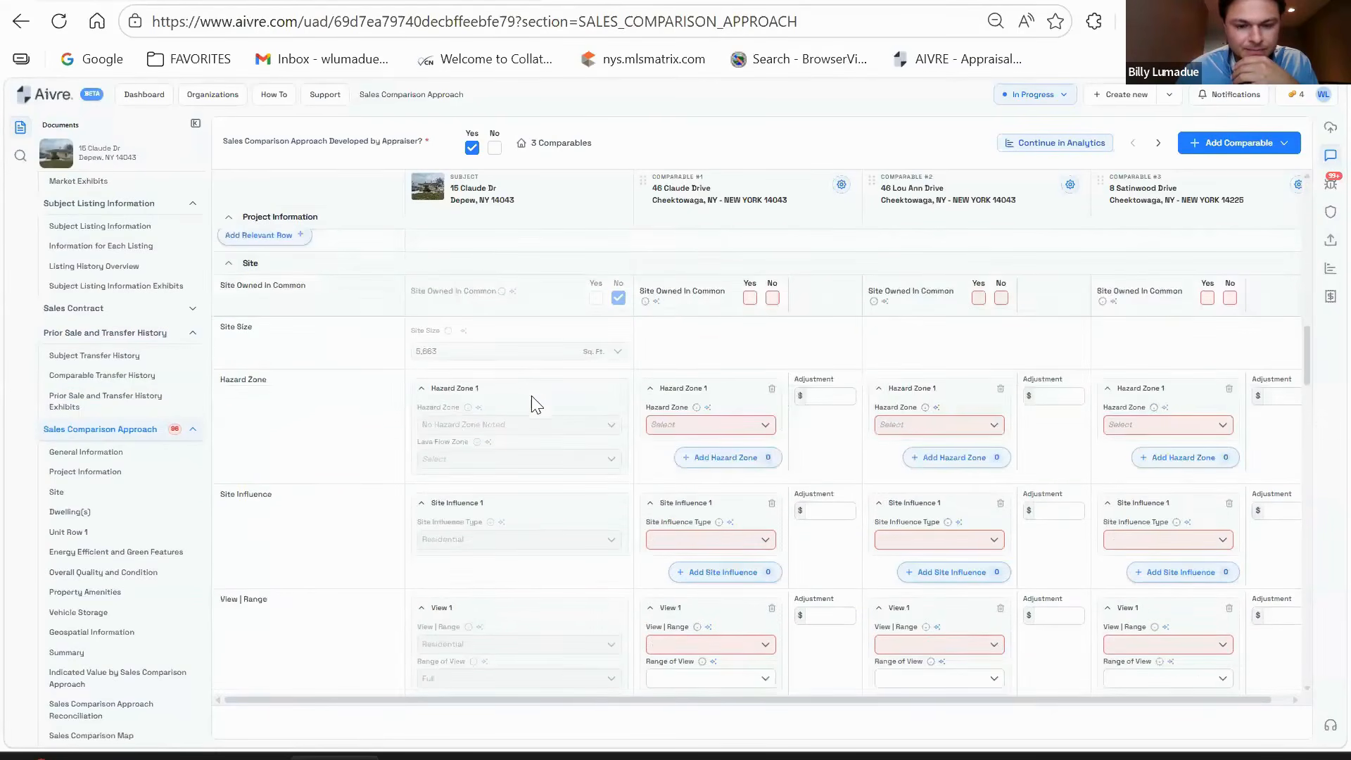
pyautogui.scroll(-10, 511, 408)
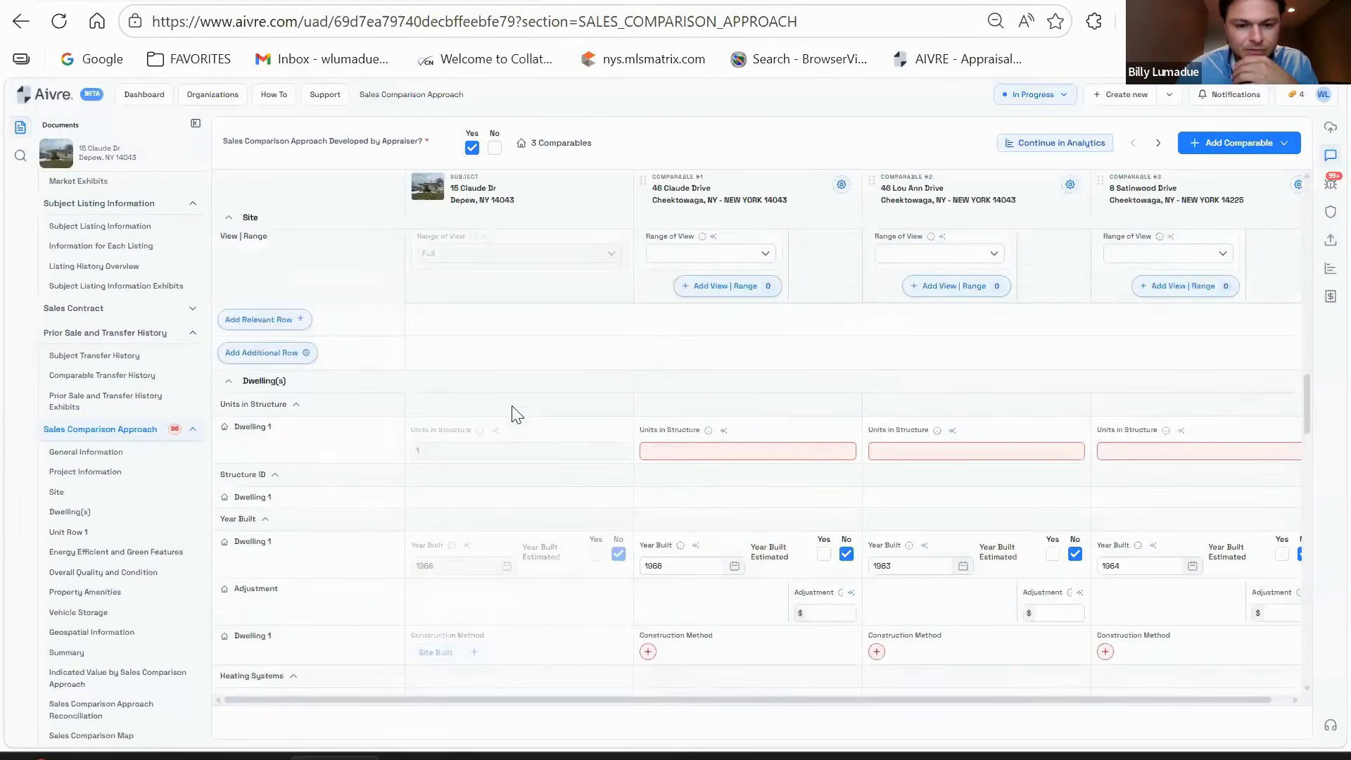
pyautogui.scroll(-10, 513, 415)
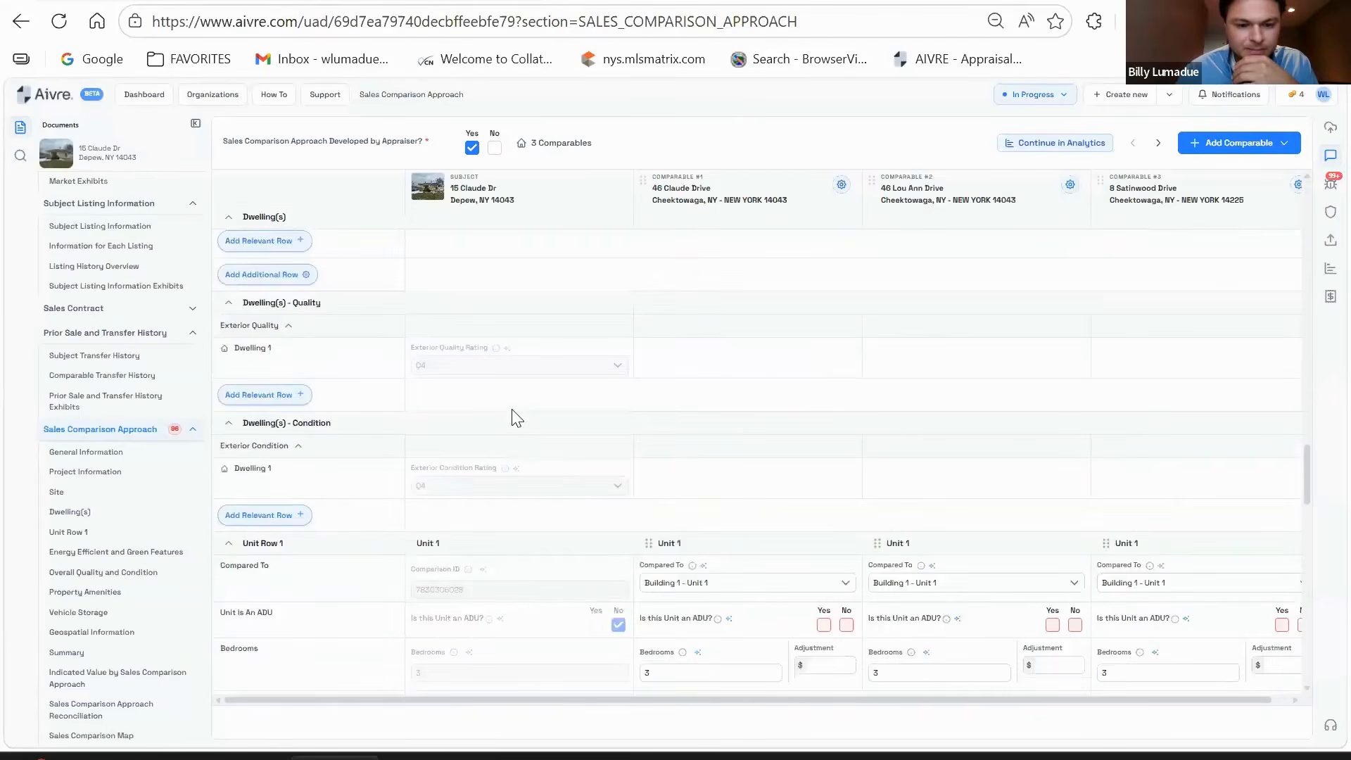
pyautogui.scroll(-10, 513, 420)
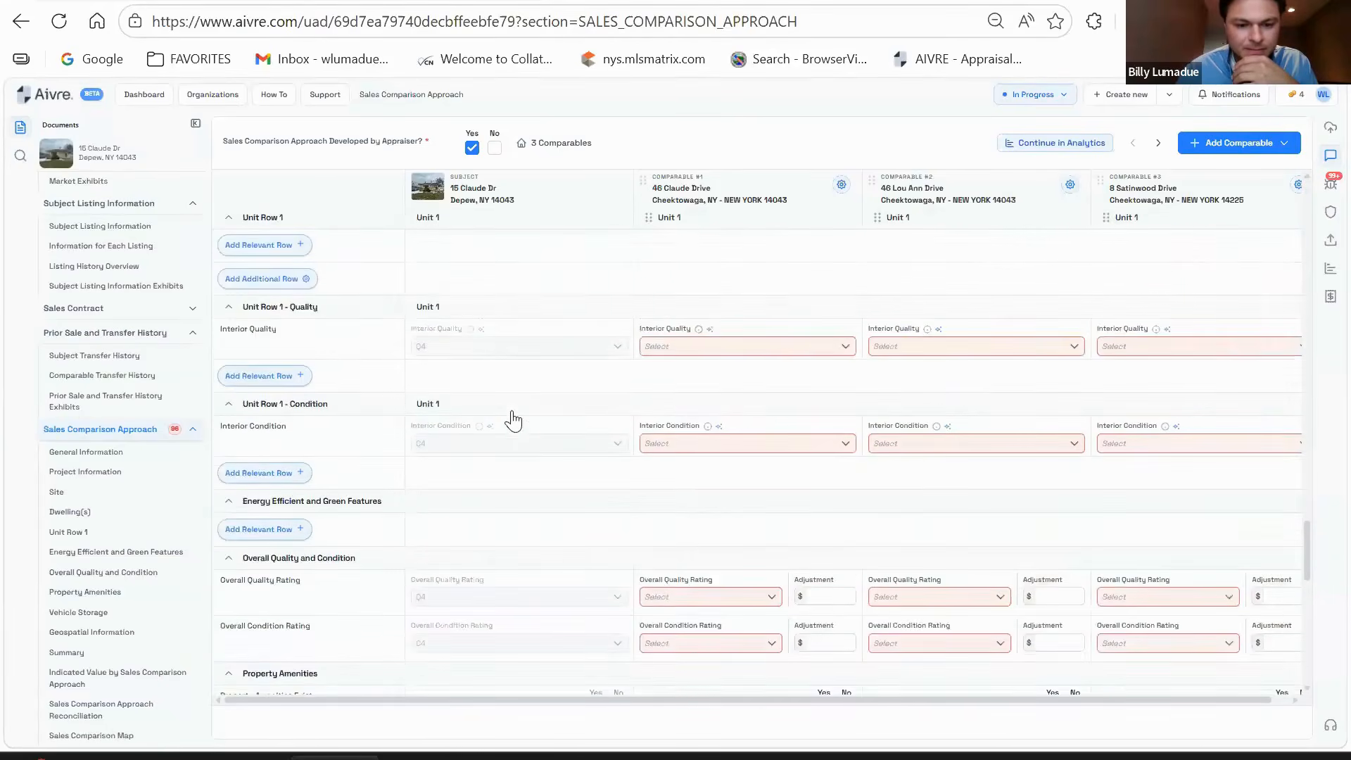
pyautogui.scroll(-10, 514, 415)
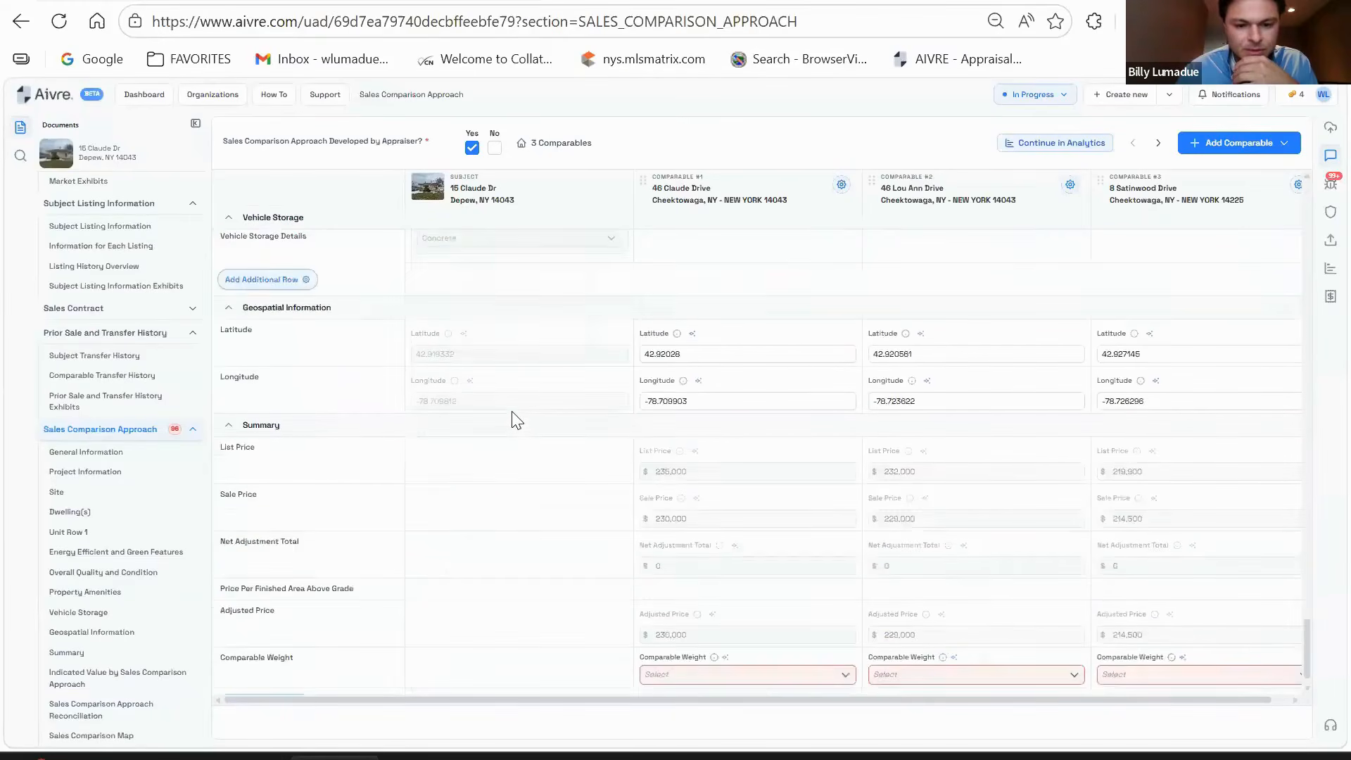
pyautogui.scroll(20, 771, 487)
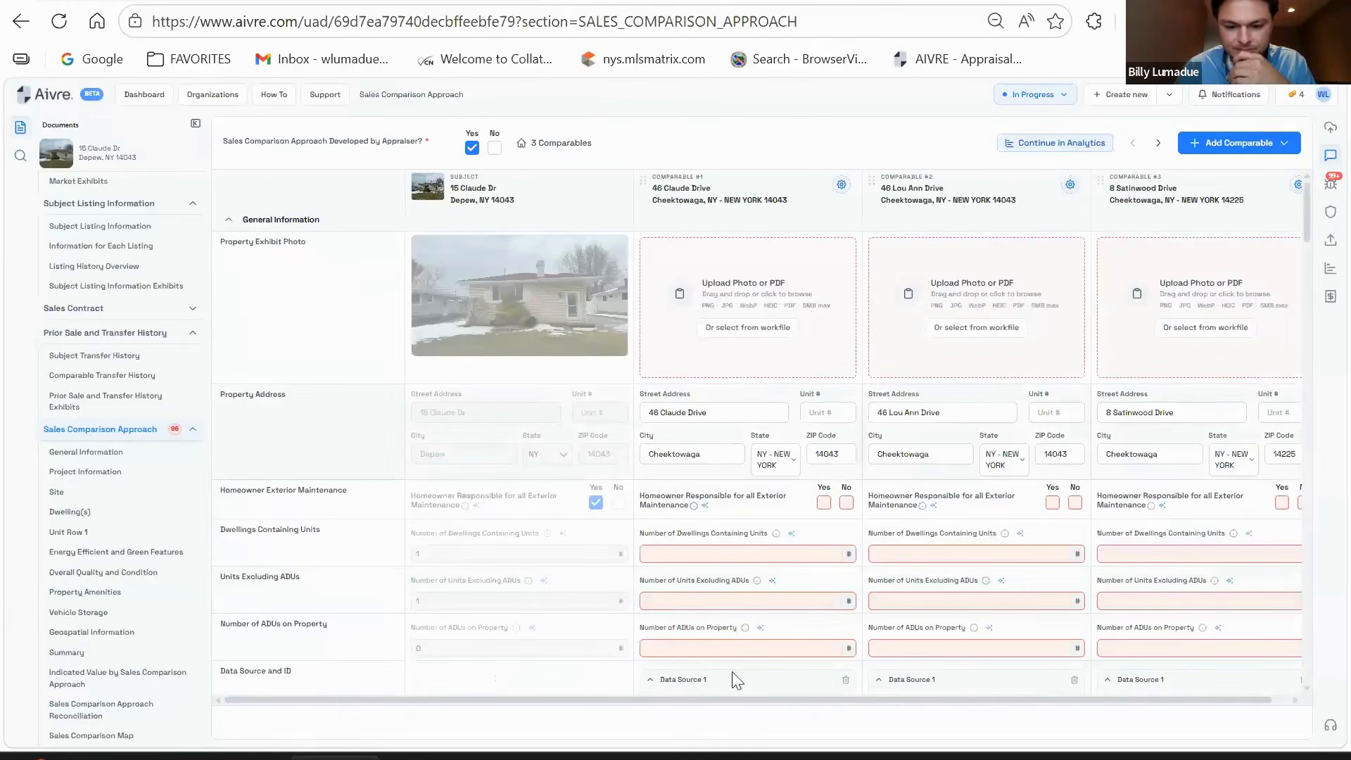
# - Open the MLS Matrix site in a new browser tab
pyautogui.moveTo(807, 757)
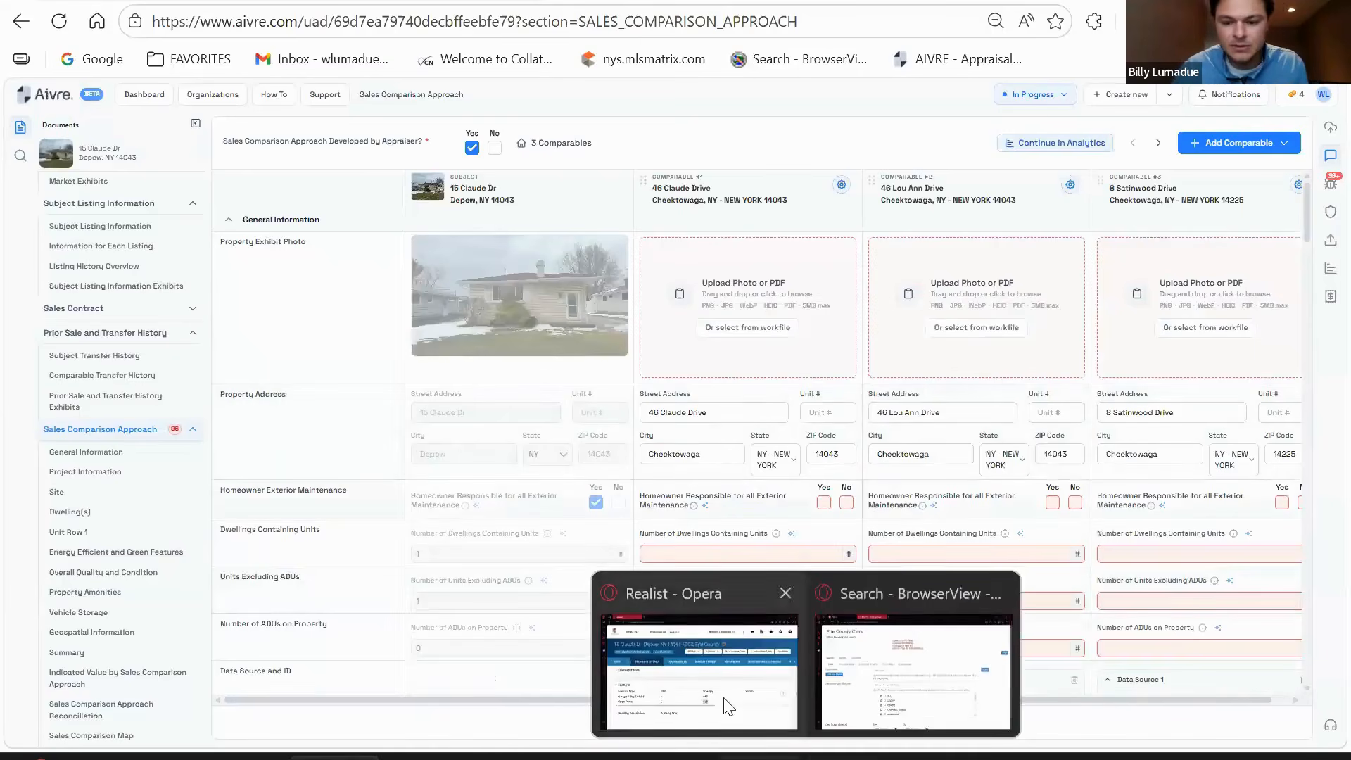
pyautogui.click(892, 698)
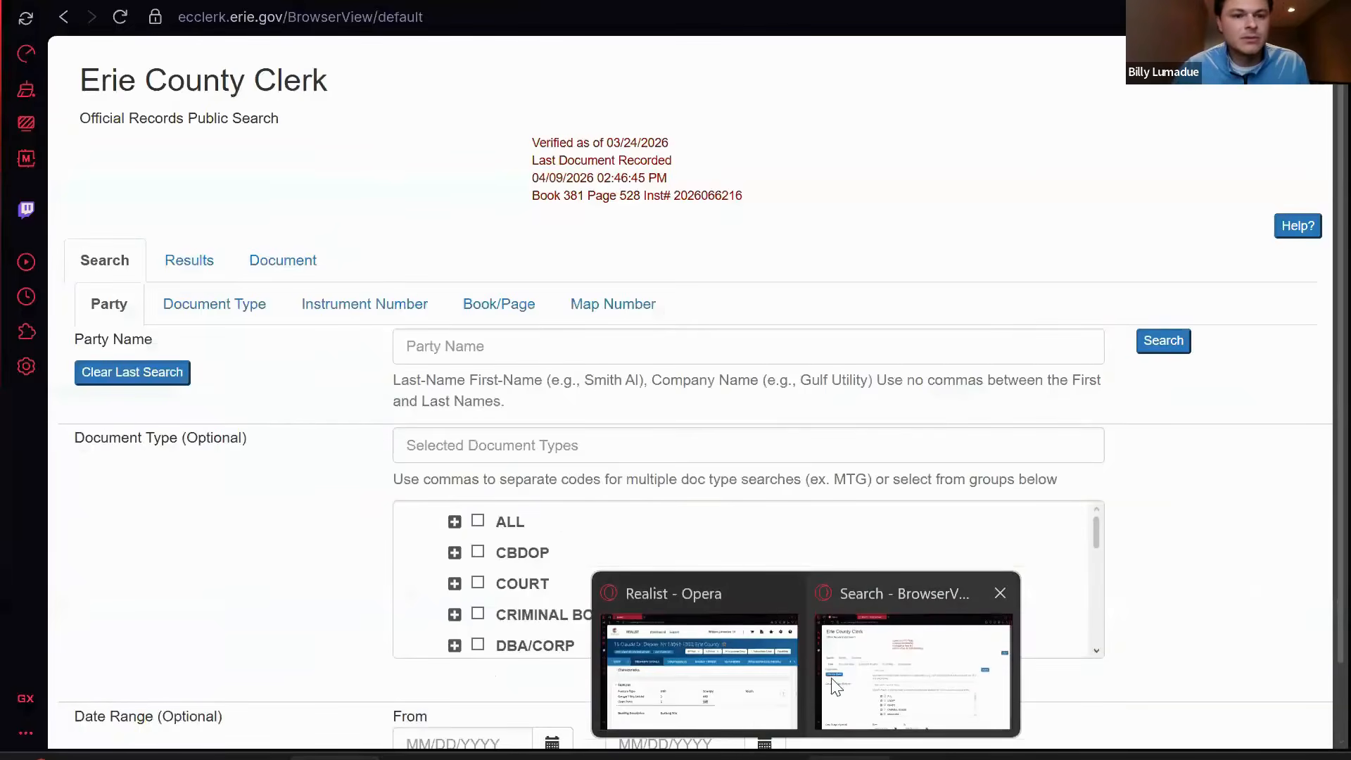
pyautogui.click(699, 672)
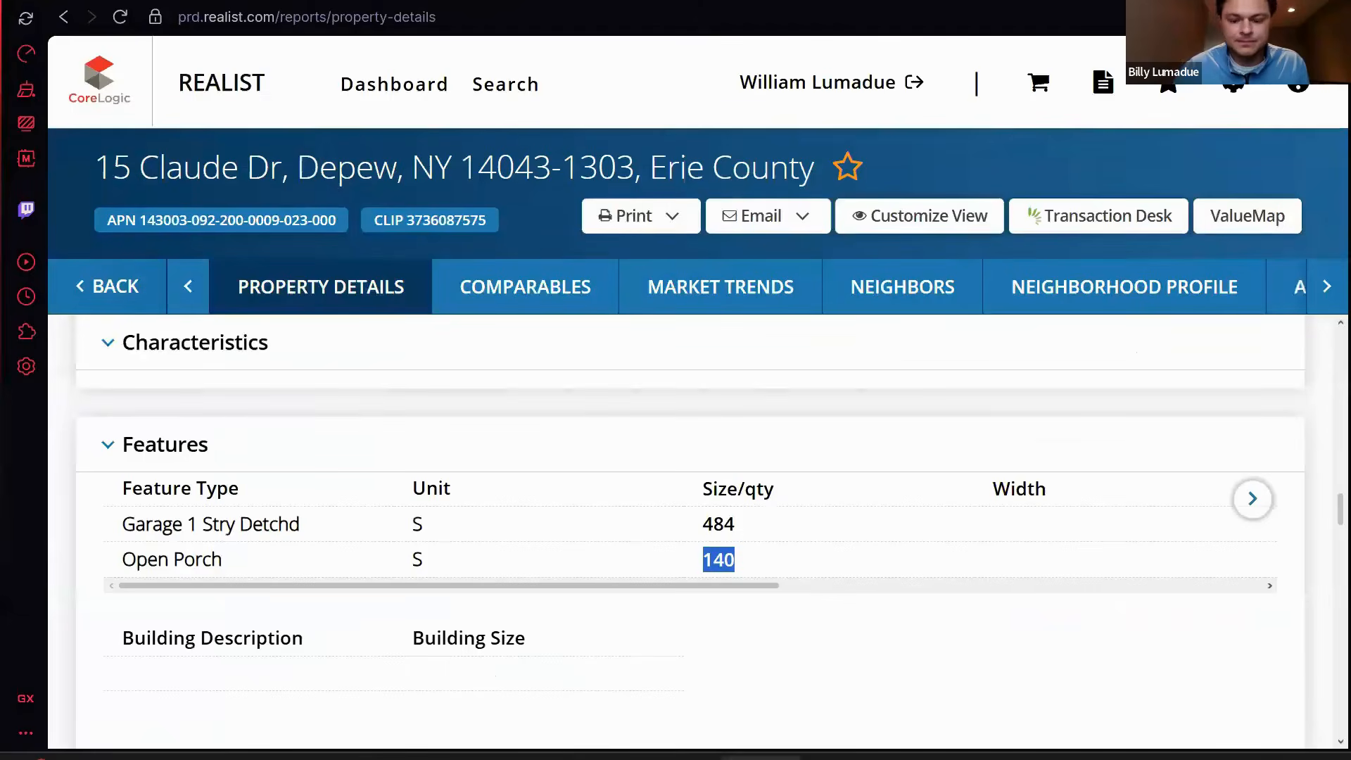
pyautogui.hotkey('ctrl', 't')
pyautogui.write('MLS')
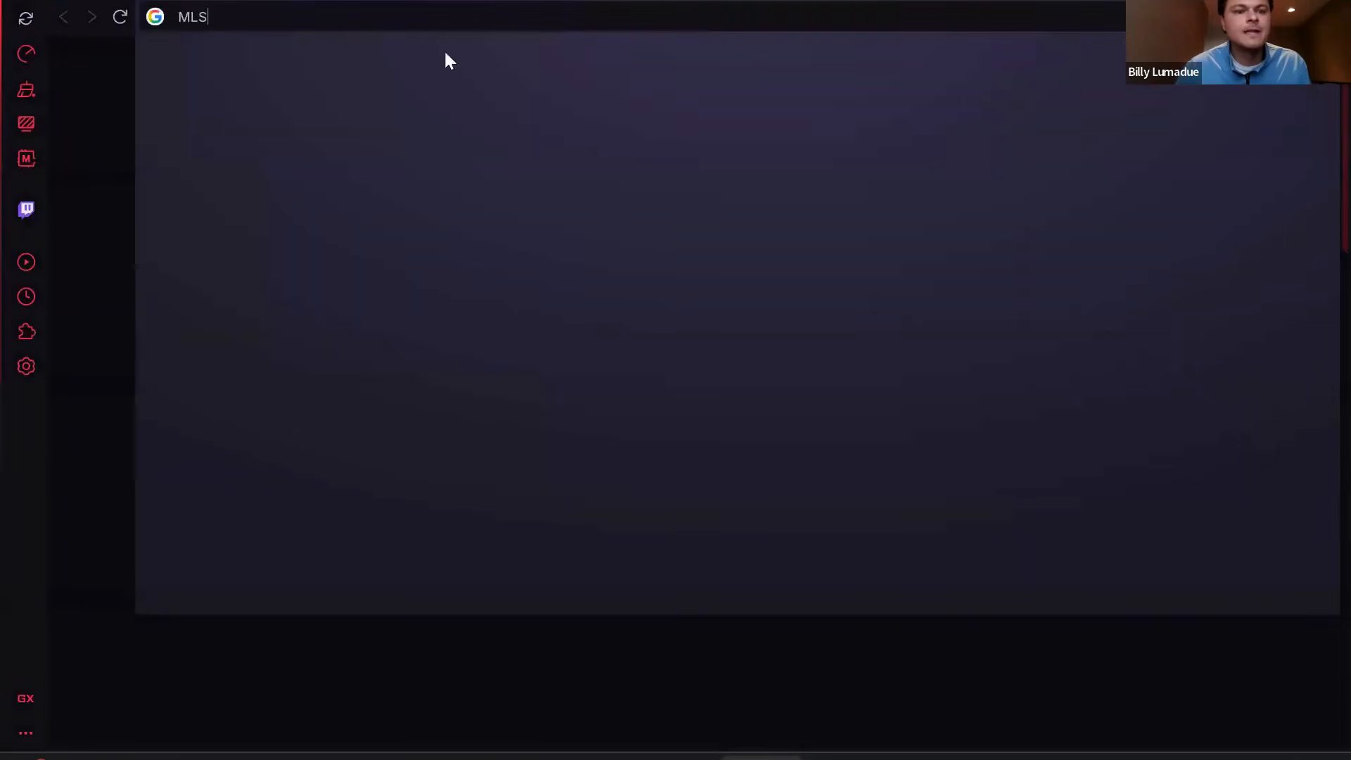
pyautogui.click(401, 146)
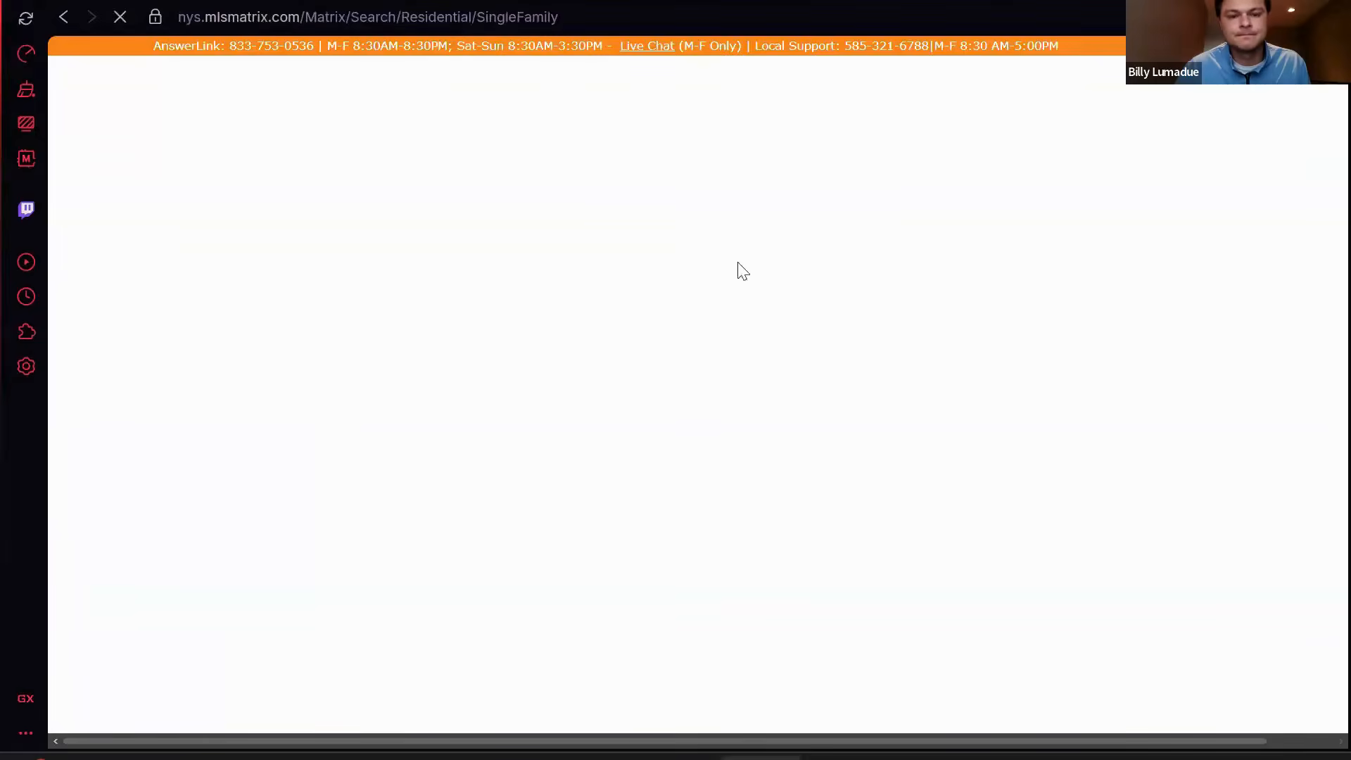
pyautogui.moveTo(344, 755)
pyautogui.click(274, 662)
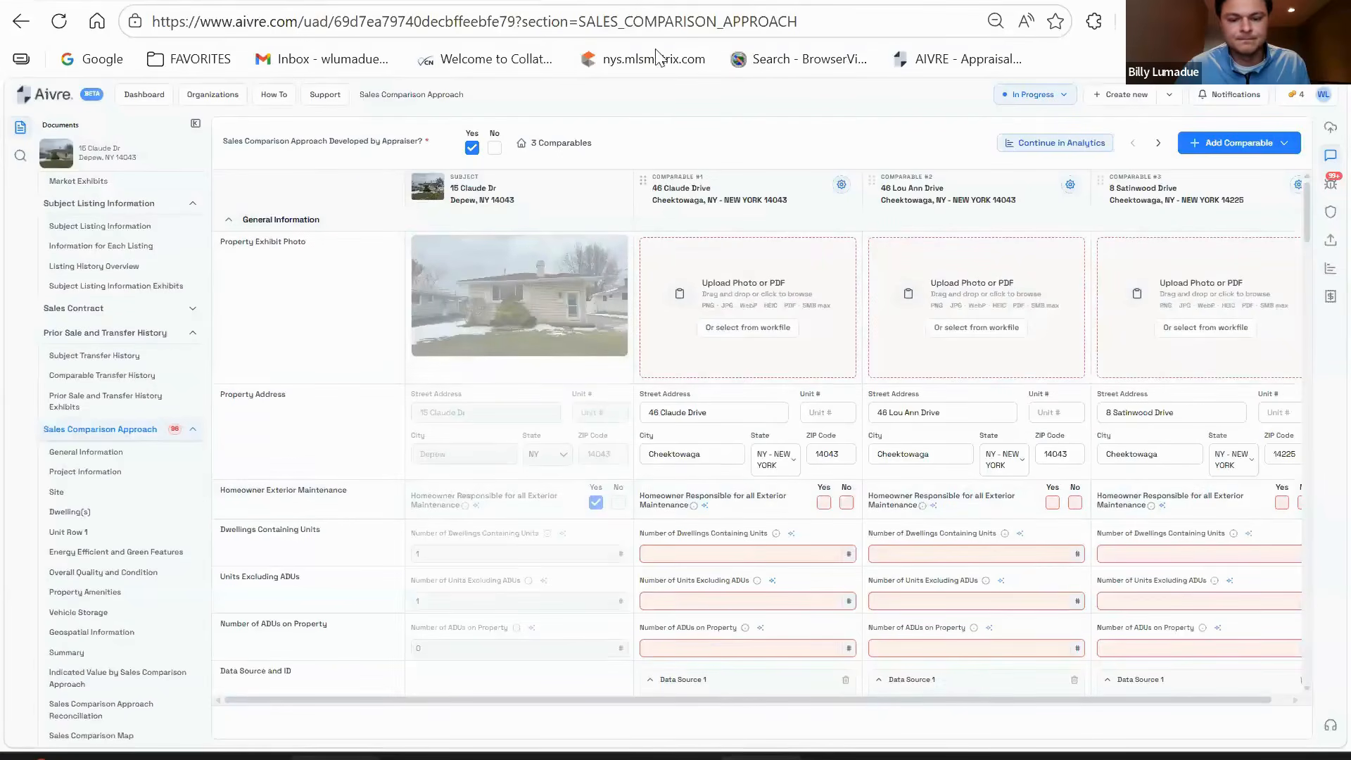
pyautogui.moveTo(806, 754)
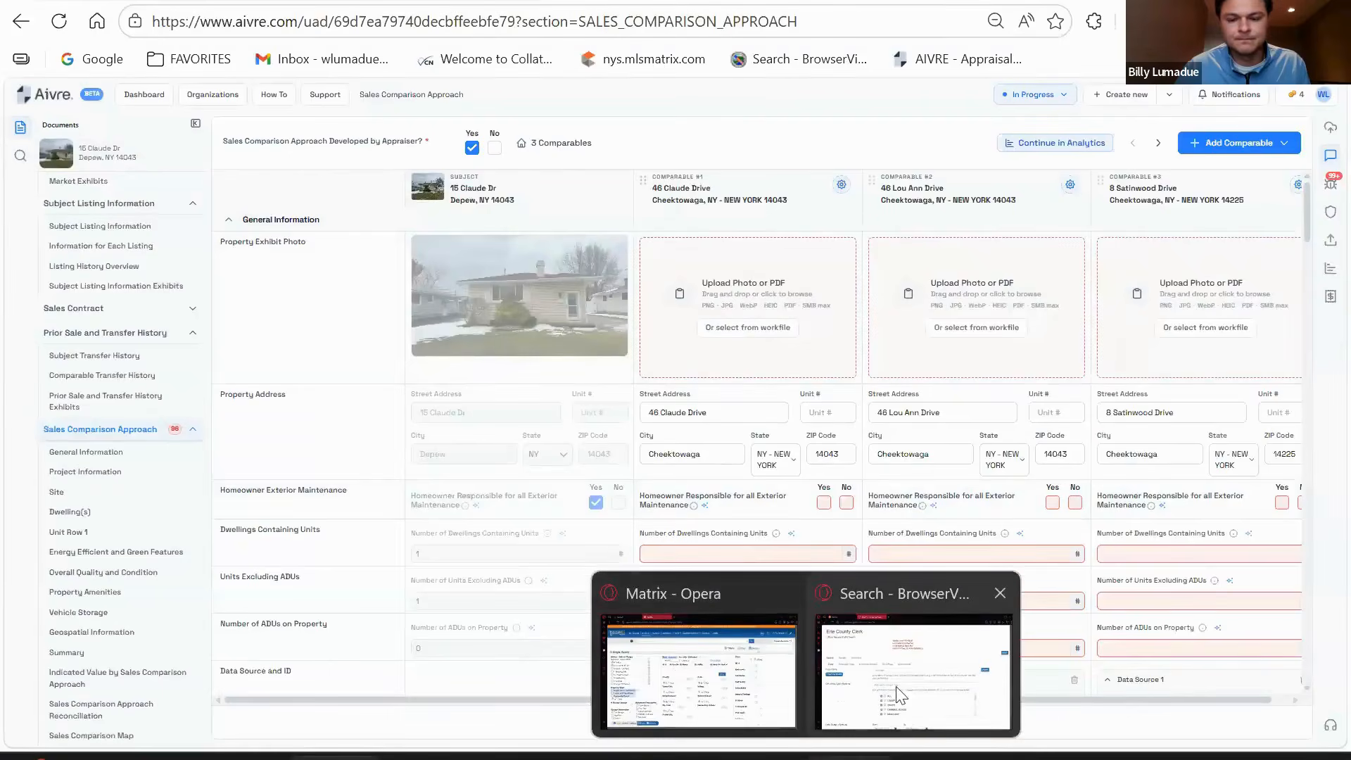
pyautogui.click(897, 686)
pyautogui.click(406, 143)
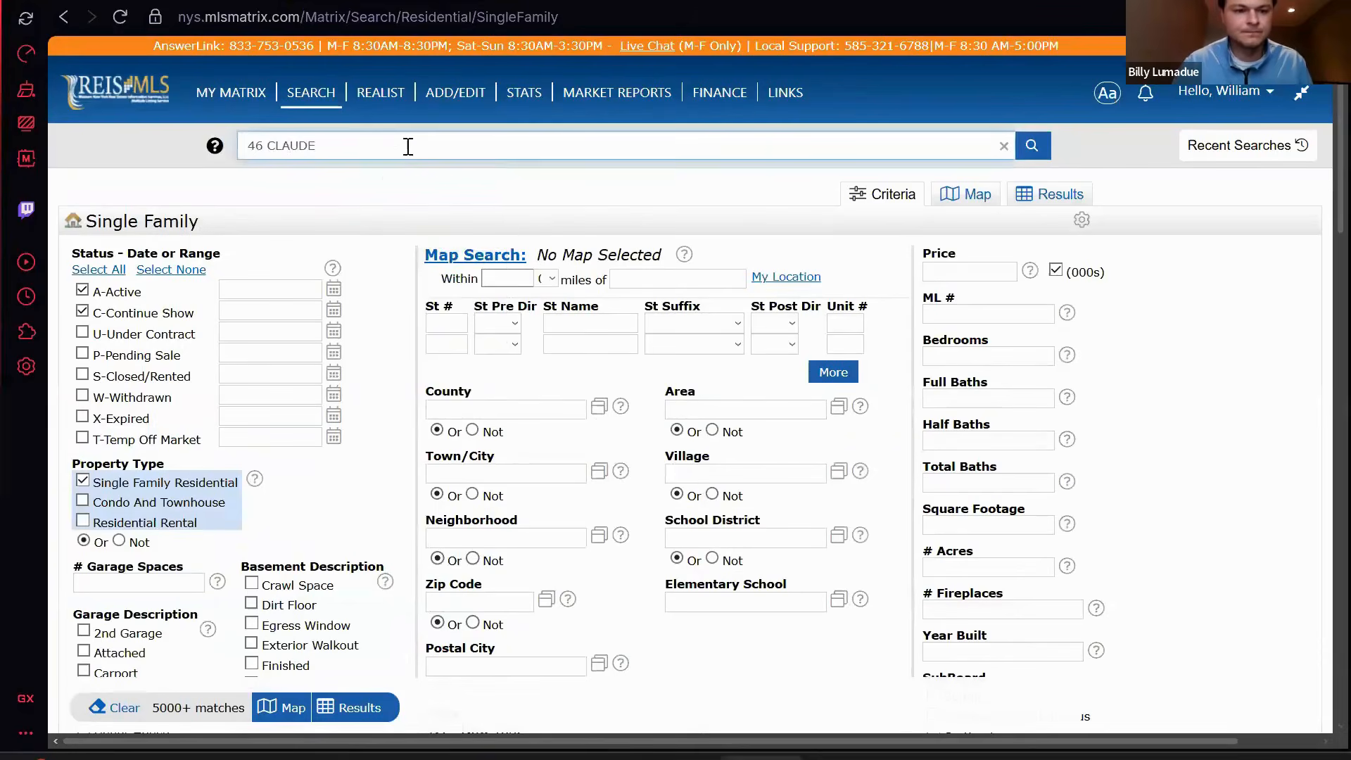
pyautogui.press('Return')
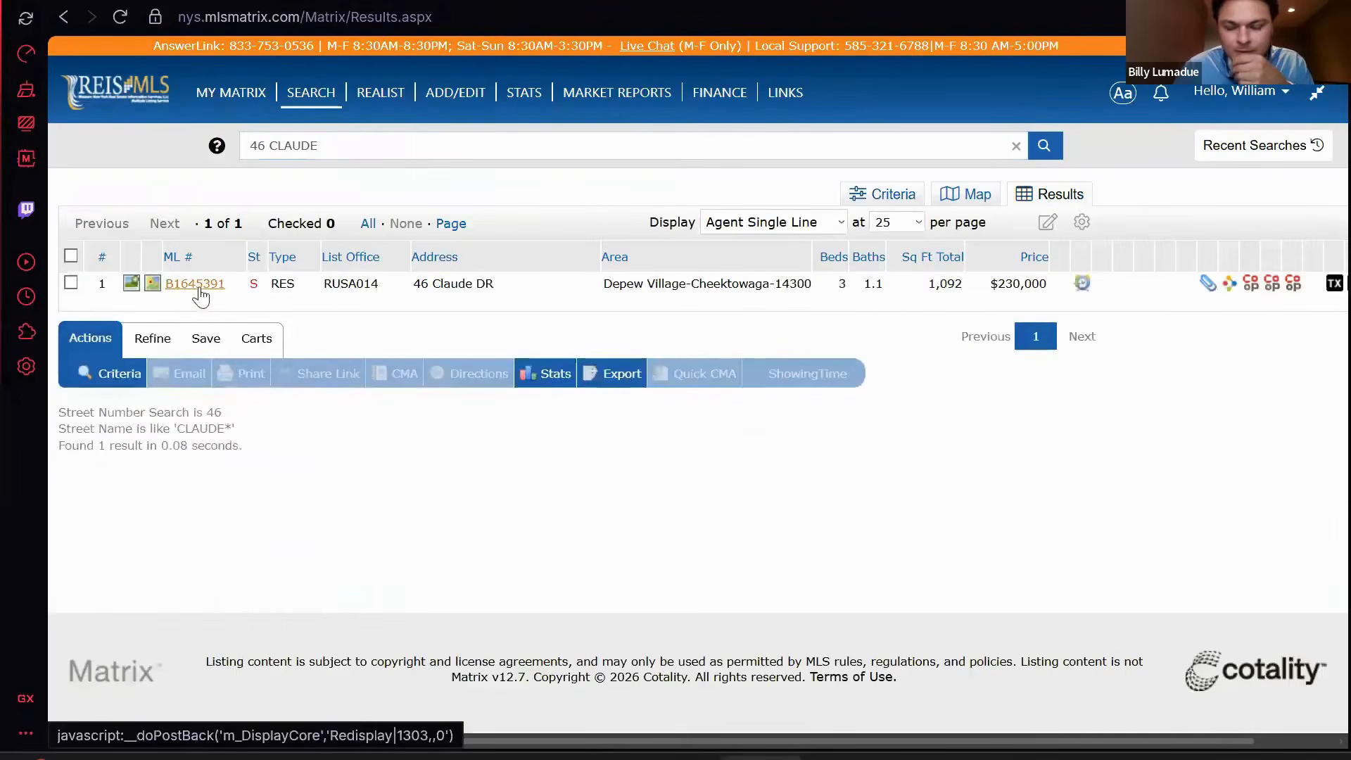
pyautogui.click(197, 284)
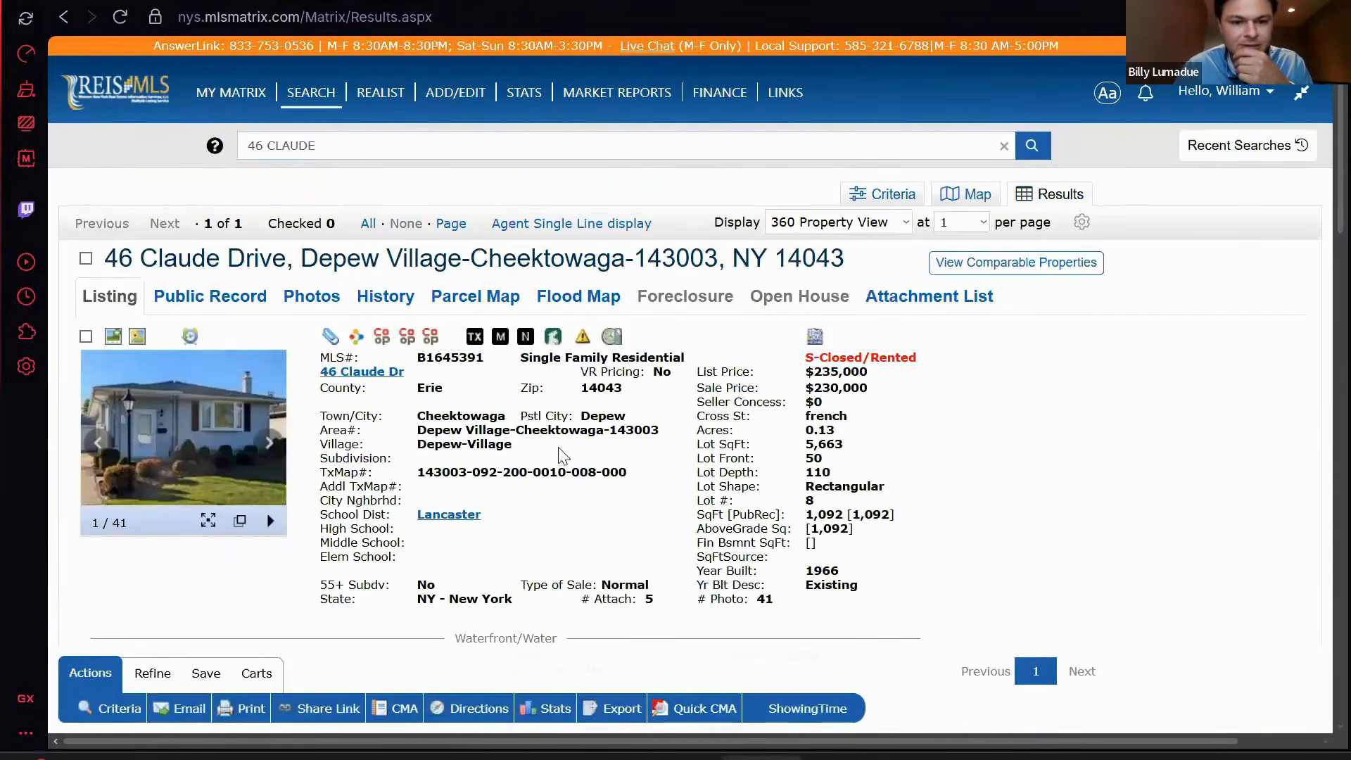
pyautogui.scroll(-10, 559, 448)
pyautogui.scroll(10, 562, 460)
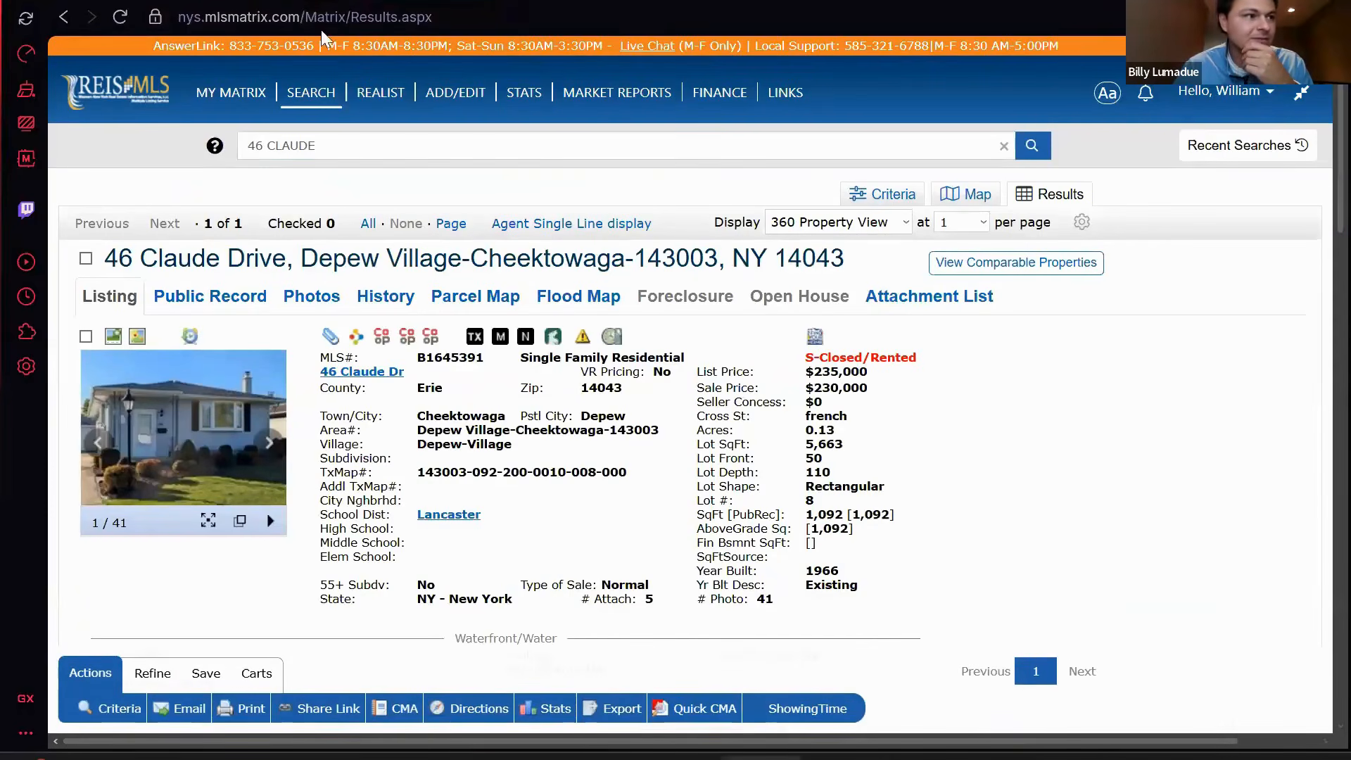
pyautogui.click(321, 1)
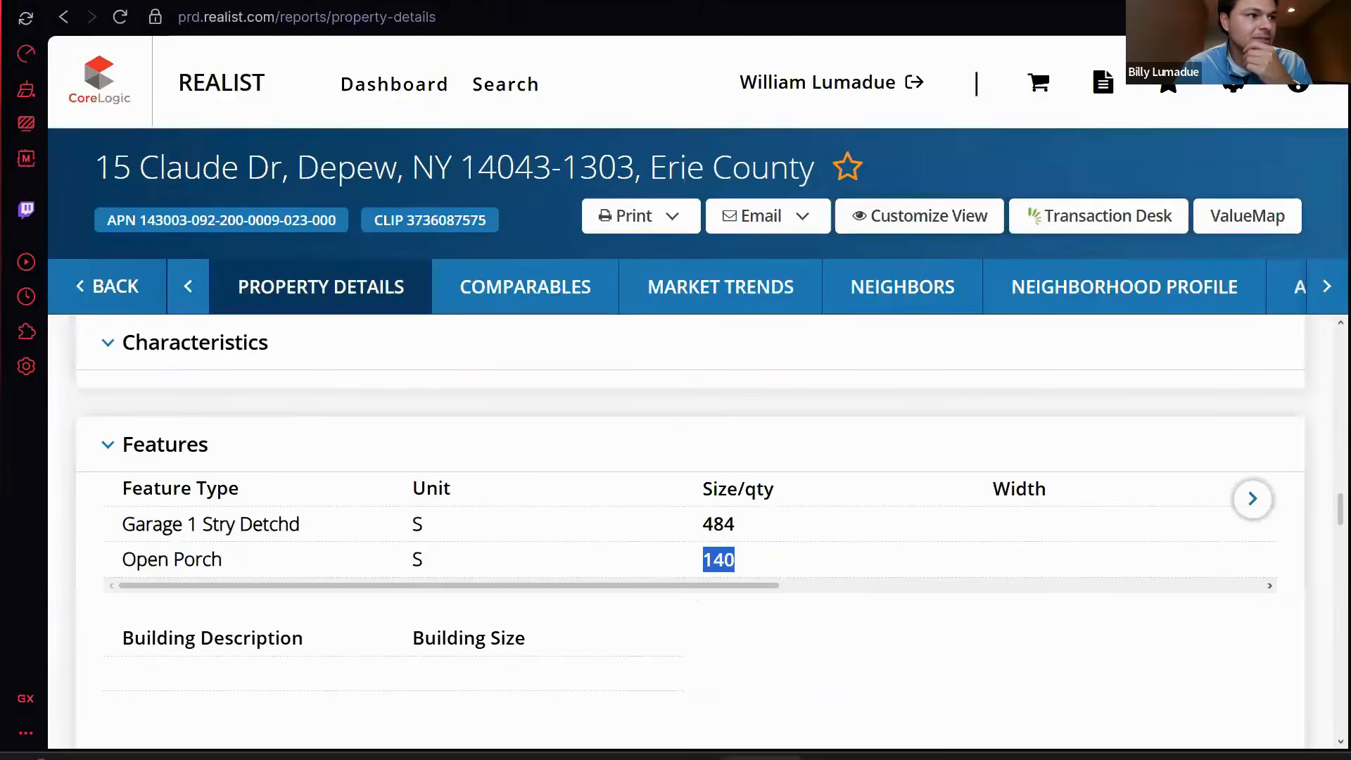
pyautogui.click(762, 758)
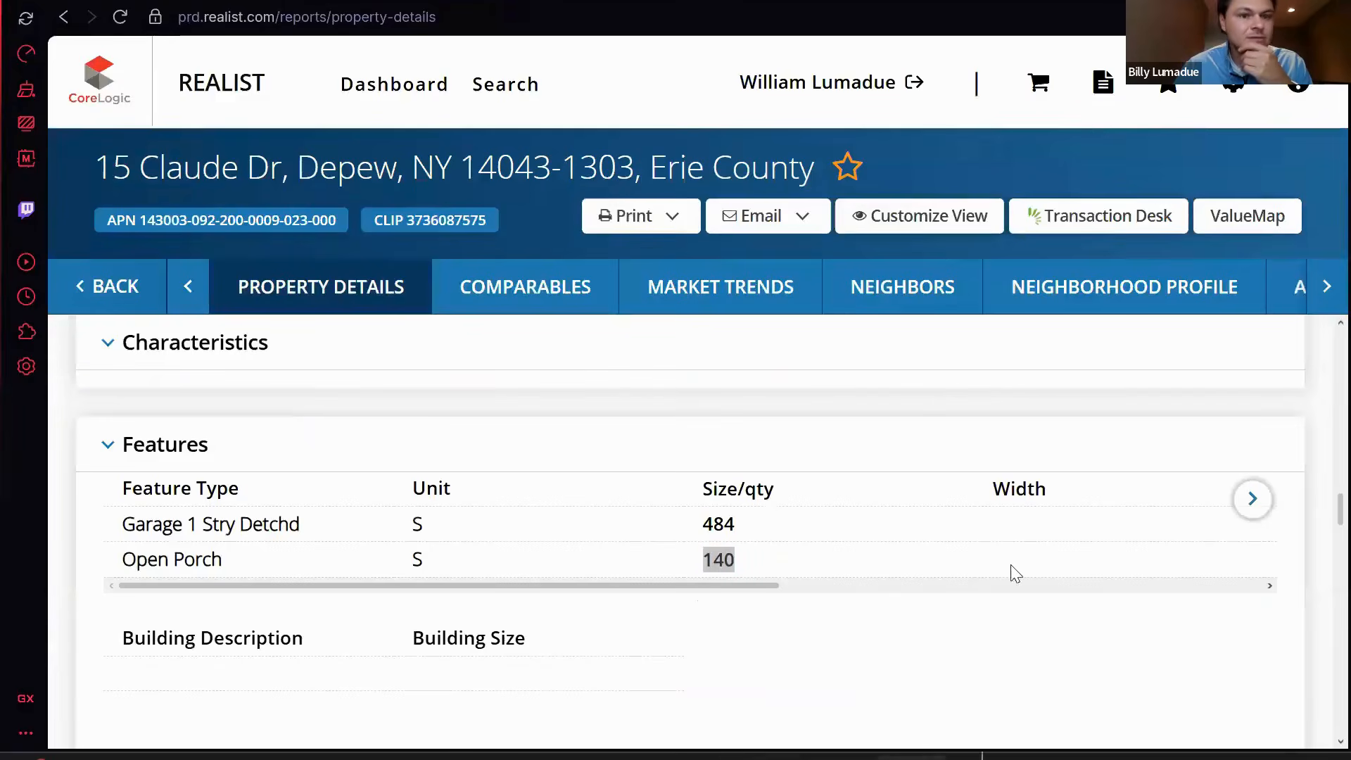
# - Add the listing photo to comparable #1 and mark Yes for exterior maintenance
pyautogui.click(912, 758)
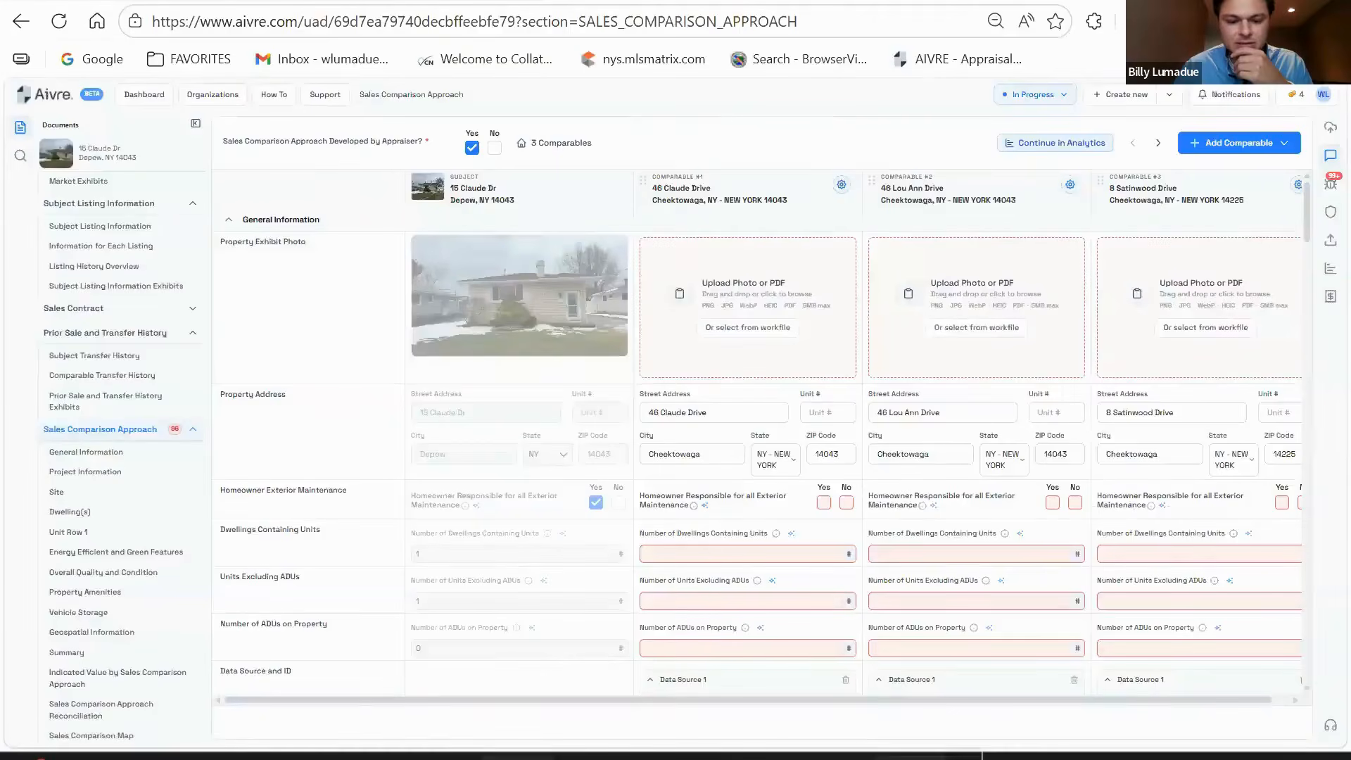
pyautogui.moveTo(912, 757); pyautogui.dragTo(777, 340)
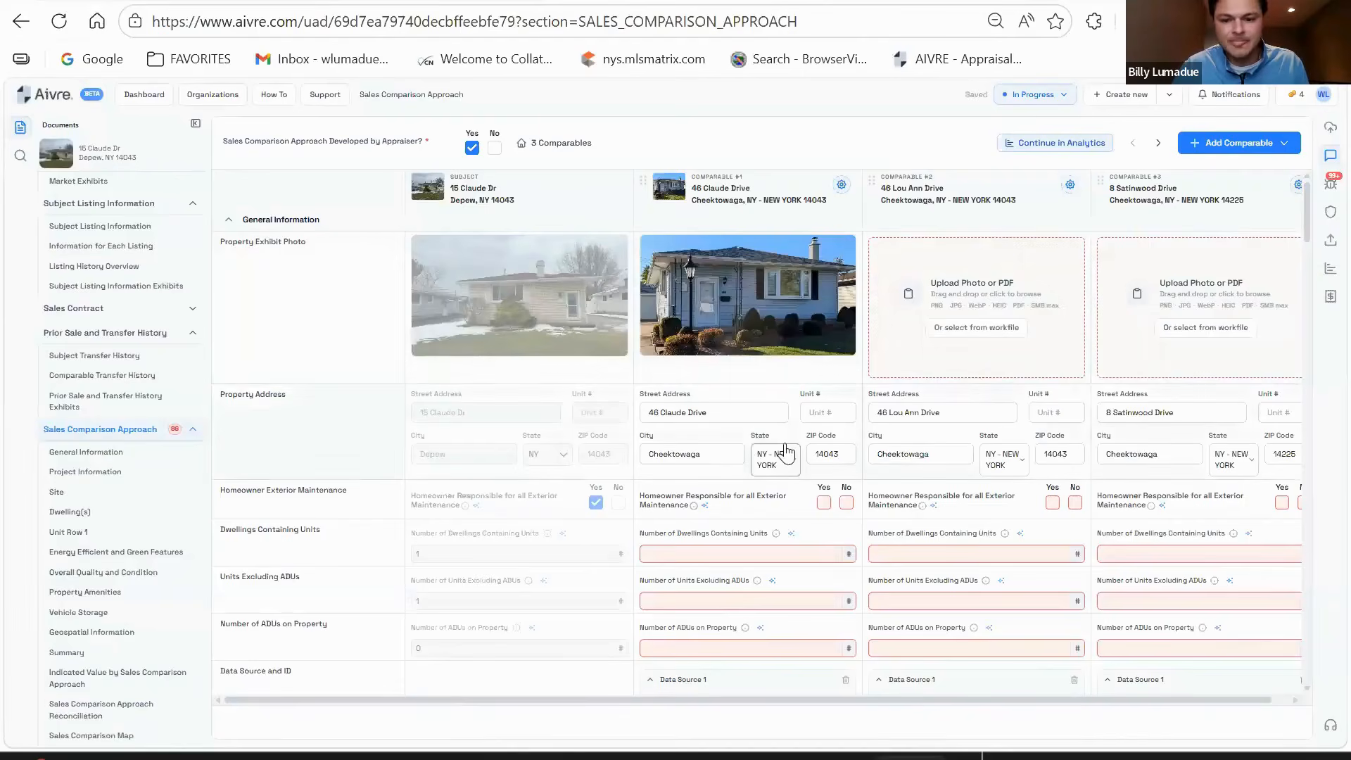
pyautogui.scroll(-2, 786, 451)
pyautogui.click(823, 397)
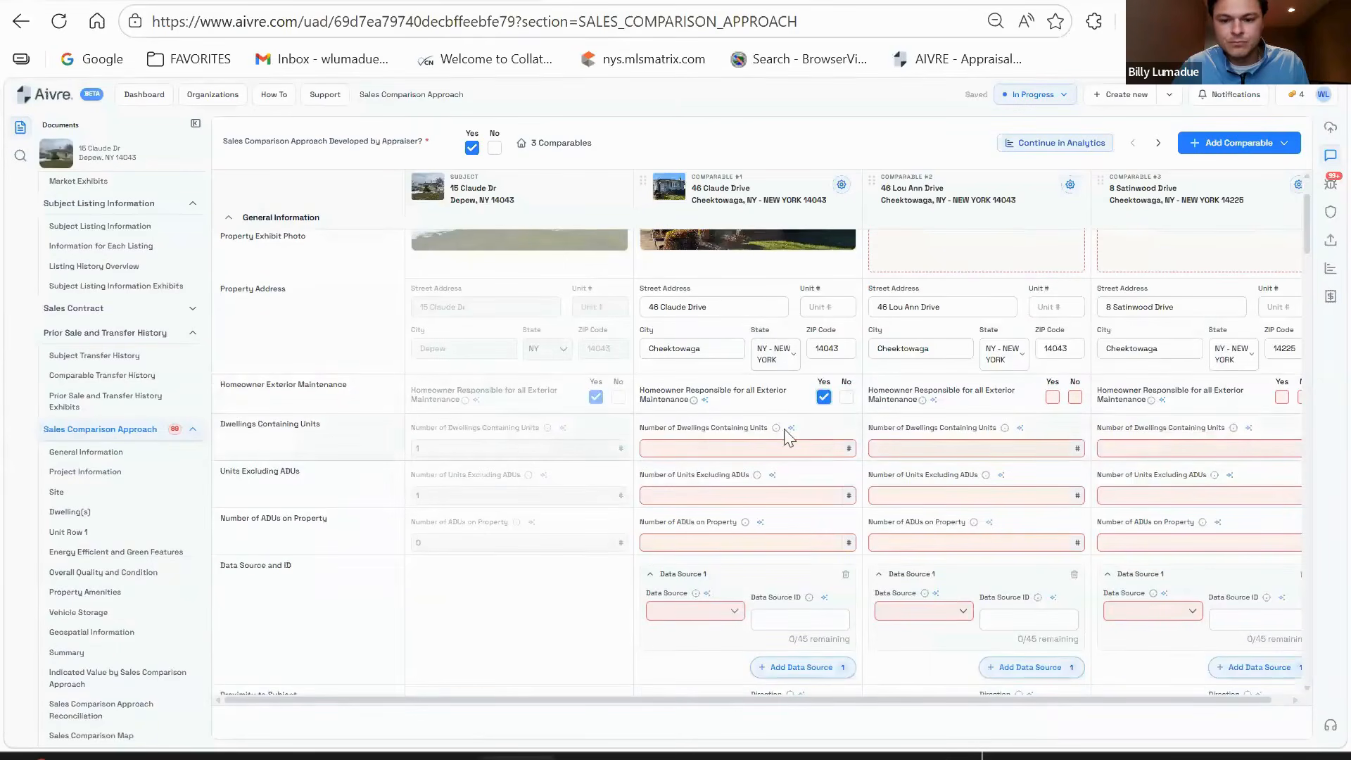
# - Enter comparable #1's unit counts as 1, 1 and 0 ADUs
pyautogui.scroll(-2, 767, 419)
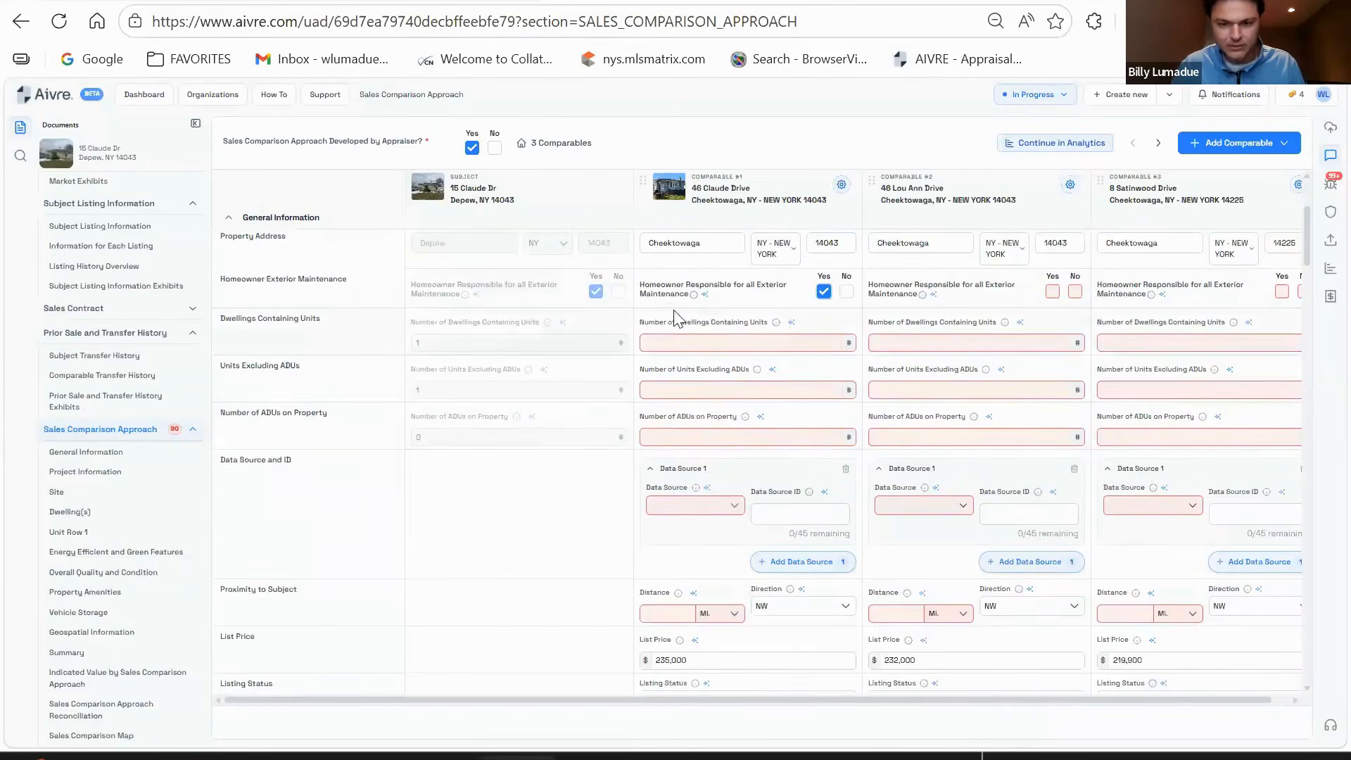
pyautogui.click(716, 343)
pyautogui.write('1')
pyautogui.click(701, 392)
pyautogui.write('1')
pyautogui.click(697, 438)
pyautogui.write('0')
# - Set comparable #1's data source to MLS and paste the MLS listing number as ID
pyautogui.scroll(-2, 727, 401)
pyautogui.click(711, 412)
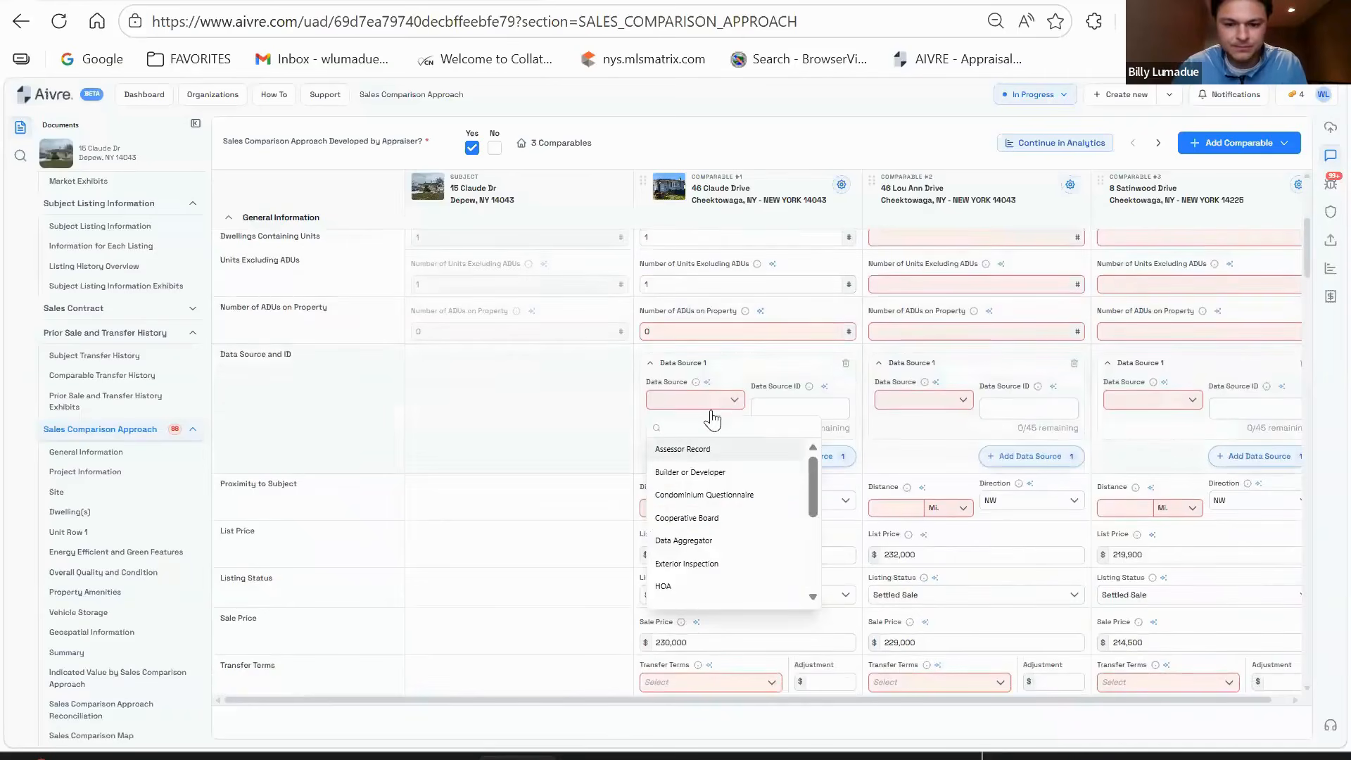
pyautogui.write('MLS')
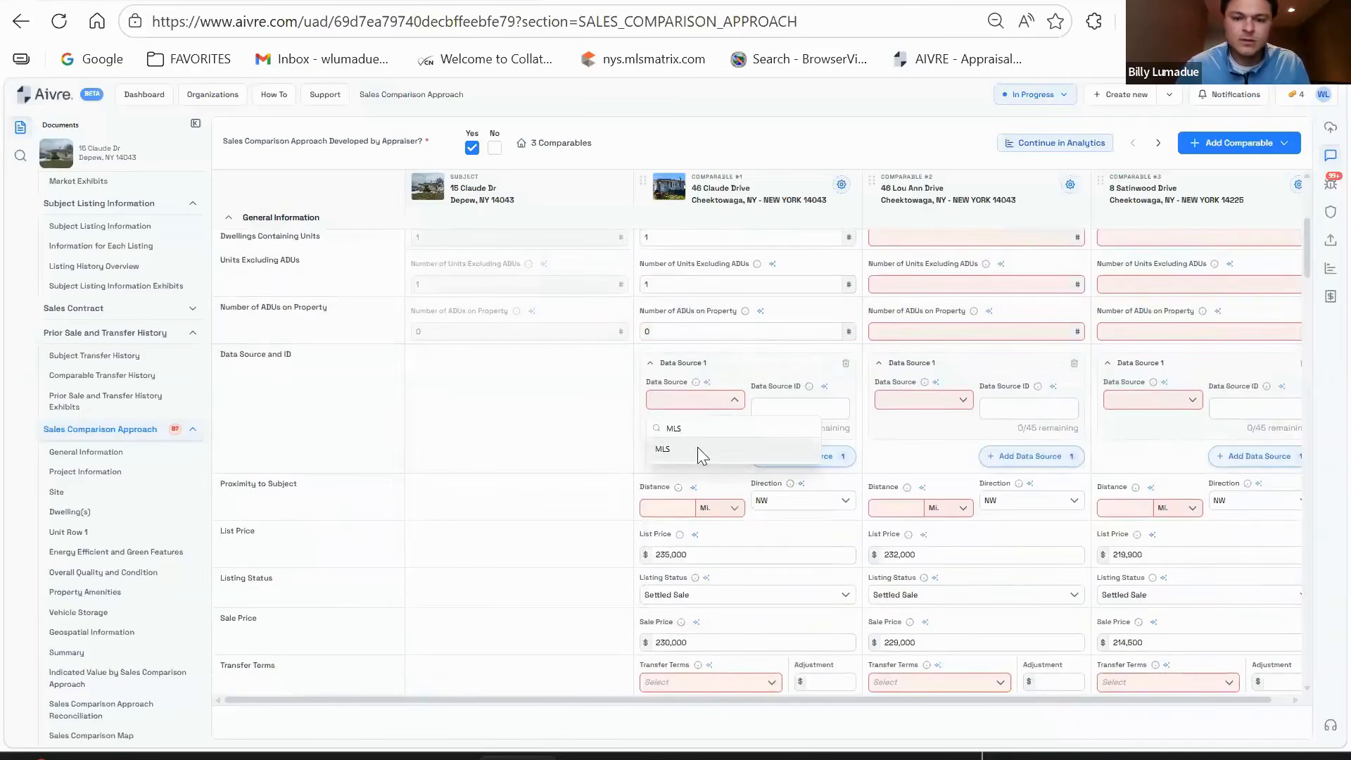
pyautogui.click(698, 449)
pyautogui.click(799, 408)
pyautogui.write('B1845391')
# - Set comparable #1's state to NY
pyautogui.scroll(-2, 693, 454)
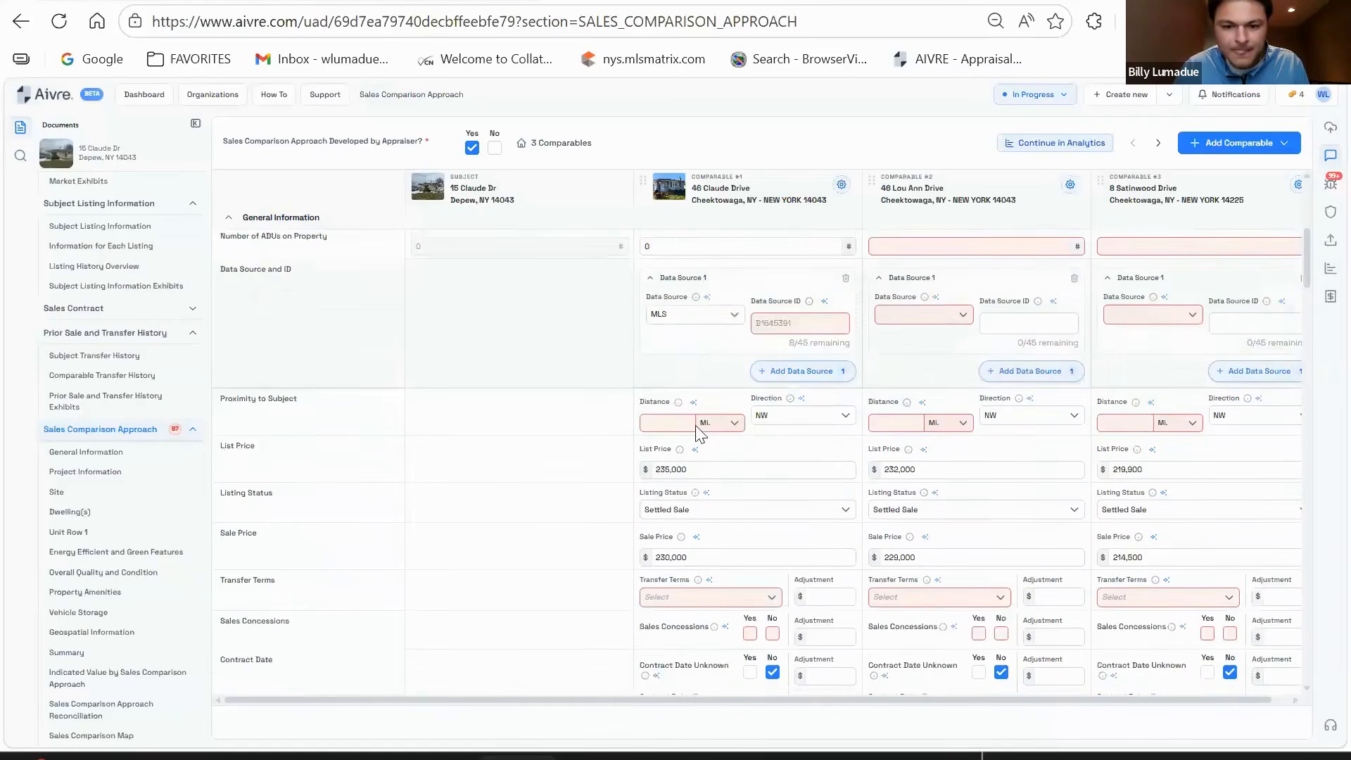
pyautogui.scroll(7, 689, 431)
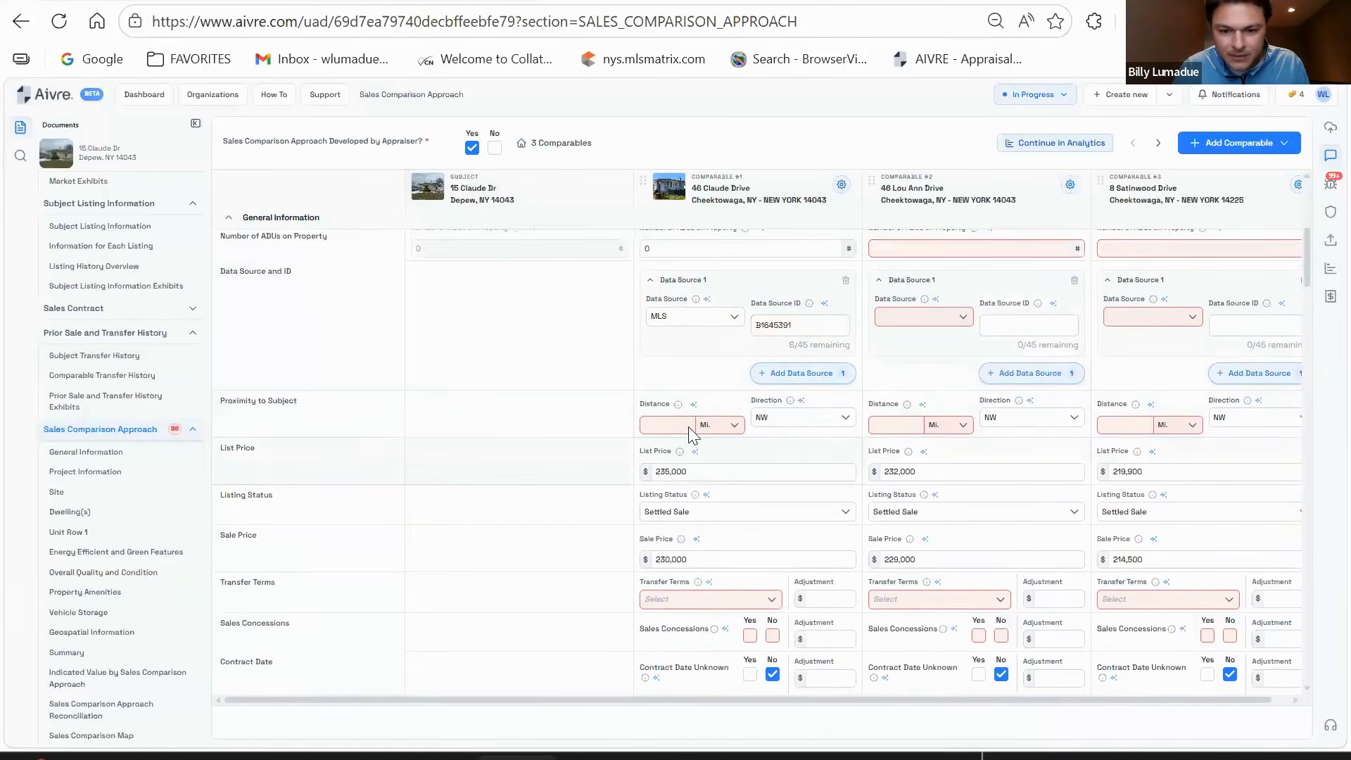
pyautogui.click(785, 464)
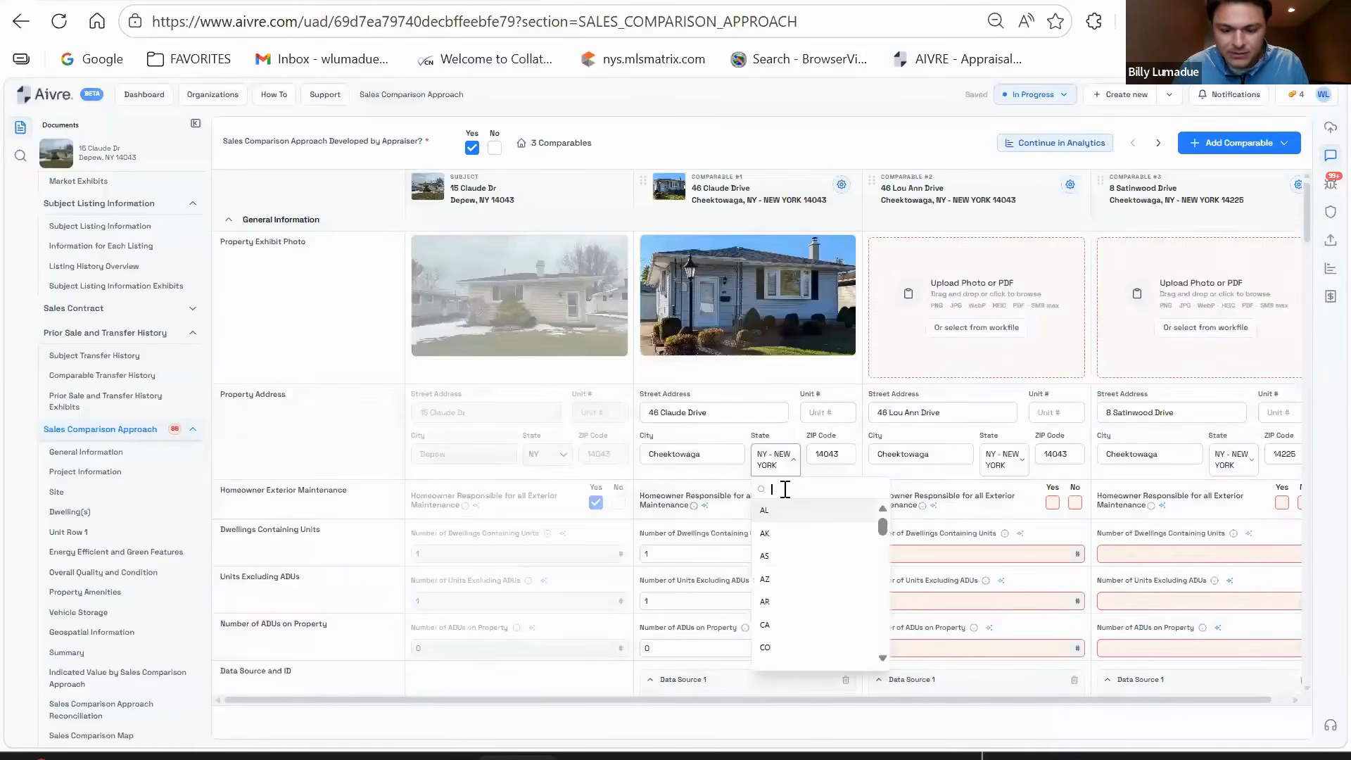
pyautogui.write('NY')
pyautogui.click(750, 513)
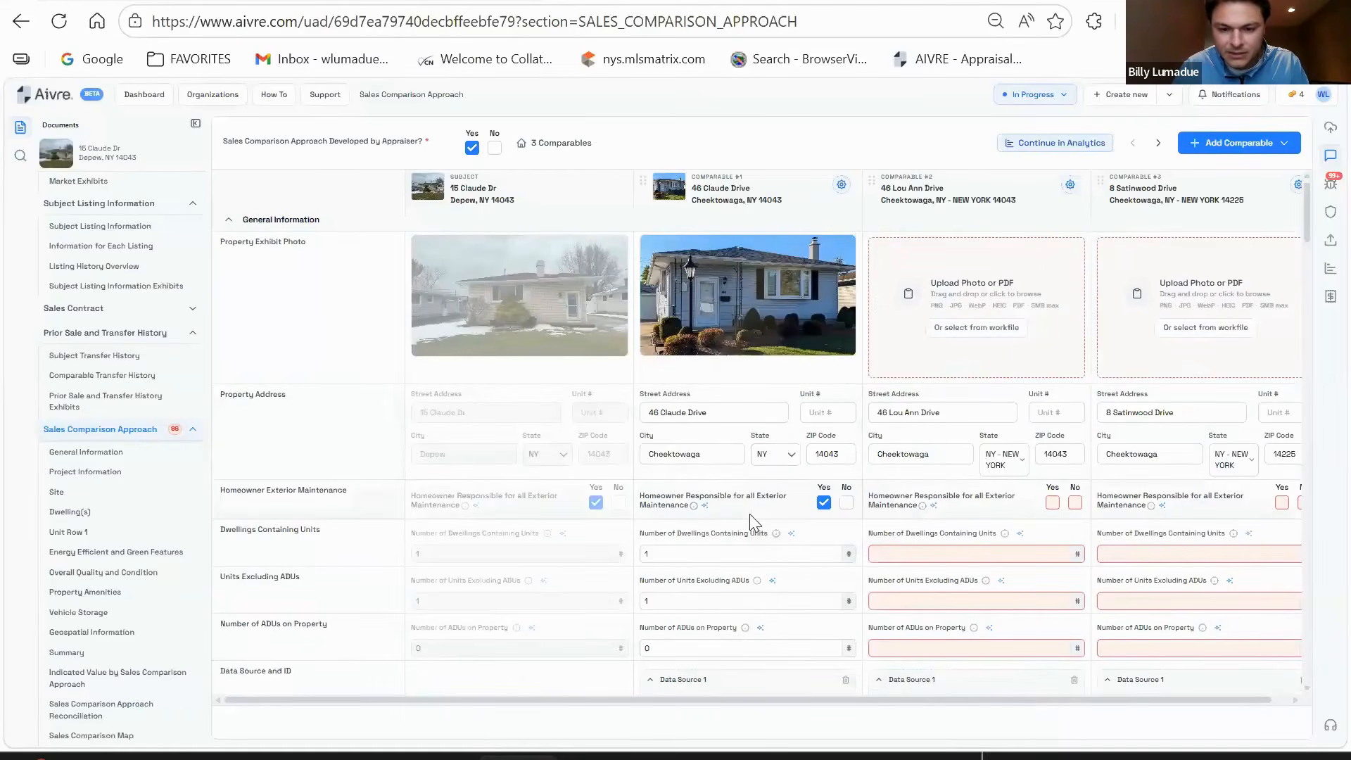
# - Review comparable #1's address fields, selecting the city name Cheektowaga
pyautogui.scroll(-6, 731, 397)
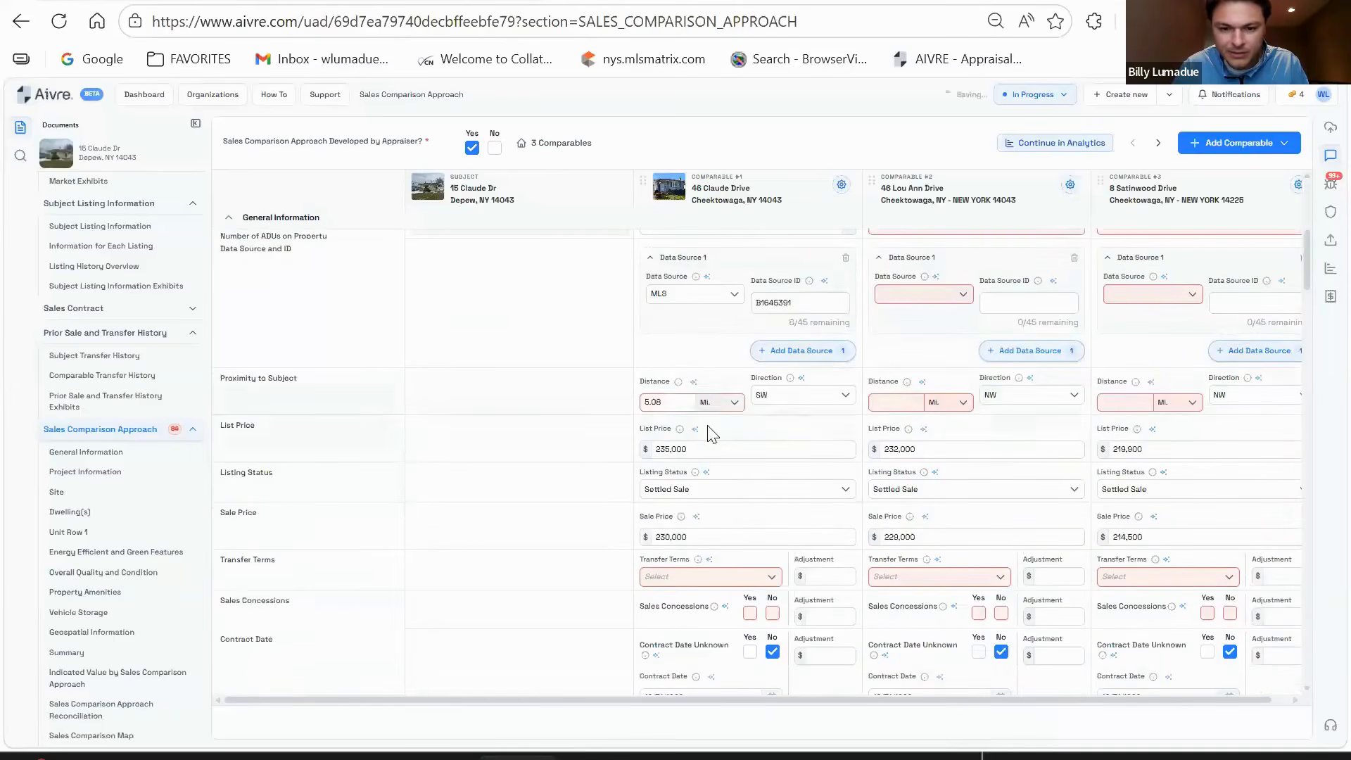
pyautogui.scroll(6, 728, 479)
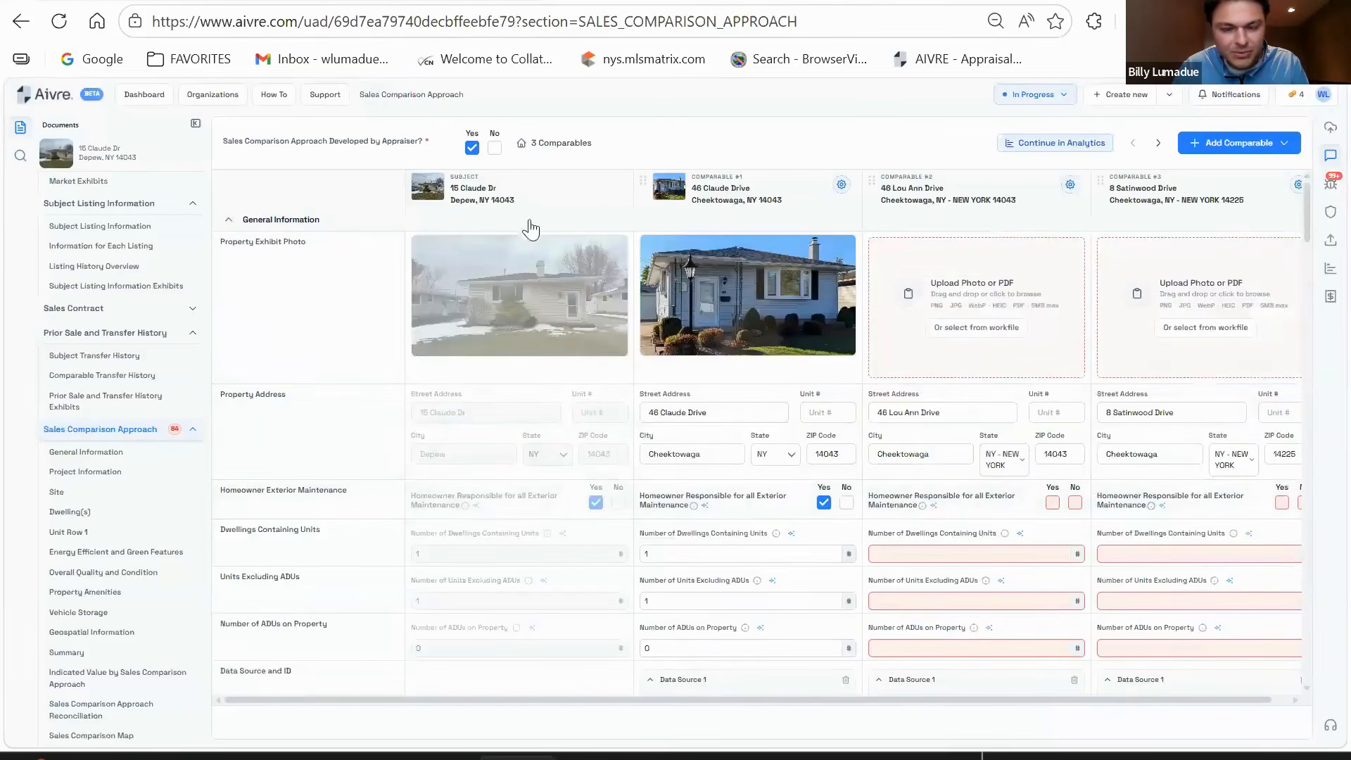
pyautogui.scroll(-6, 710, 461)
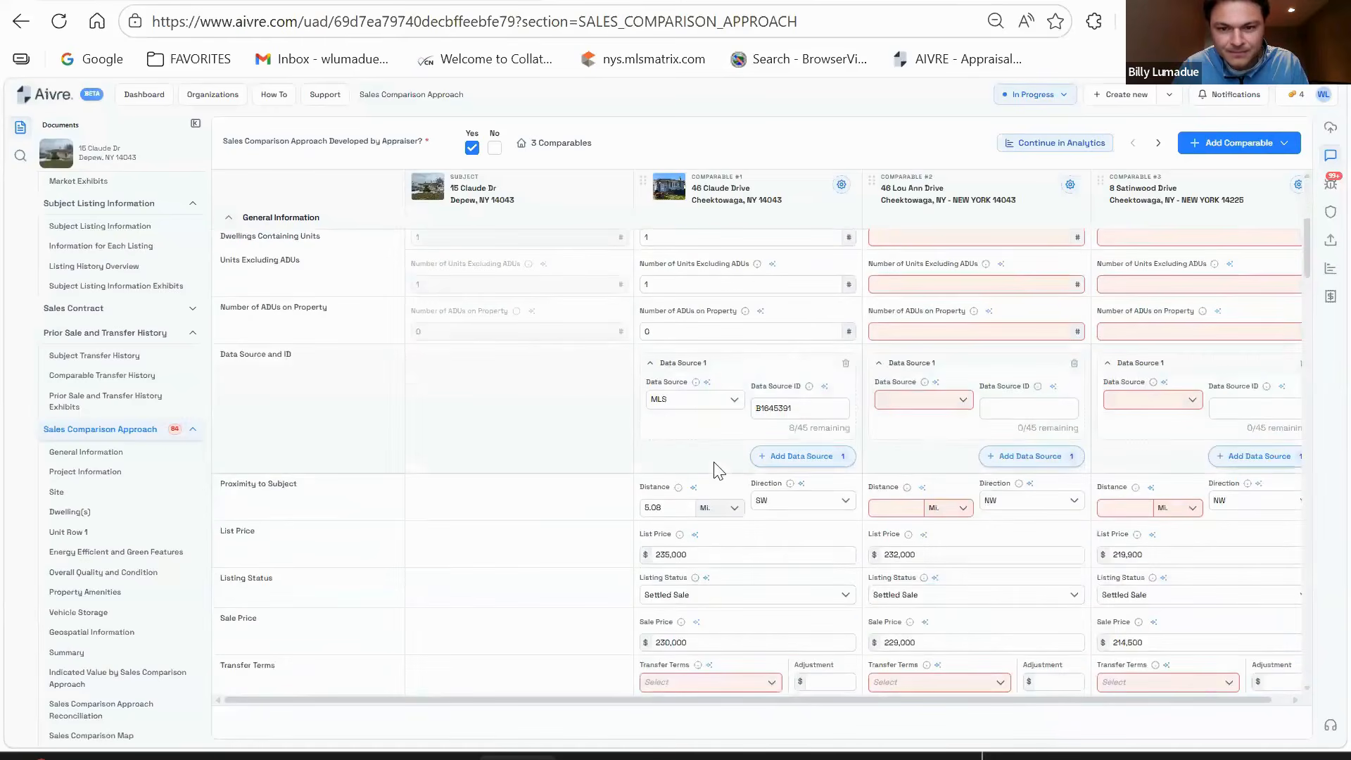
pyautogui.scroll(6, 717, 470)
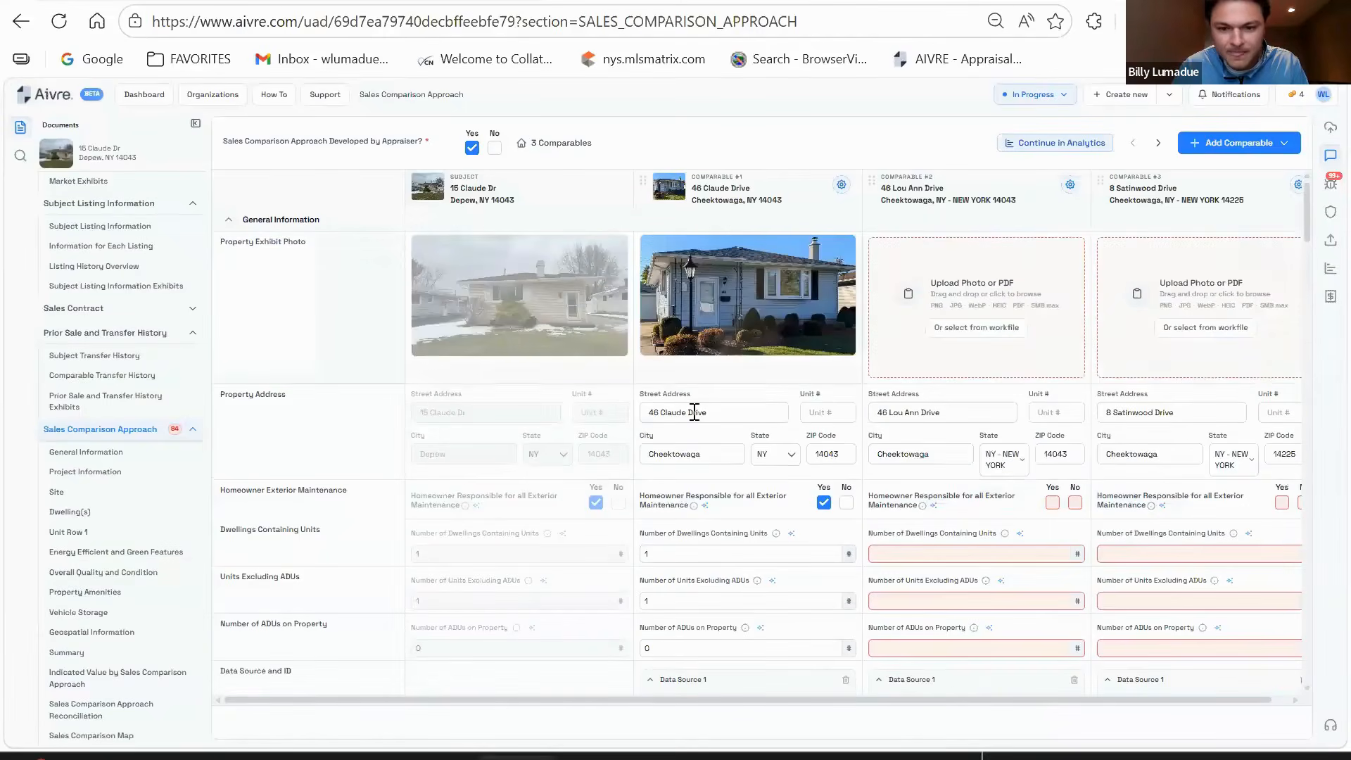
pyautogui.scroll(-3, 697, 425)
pyautogui.scroll(-3, 696, 425)
pyautogui.scroll(2, 703, 503)
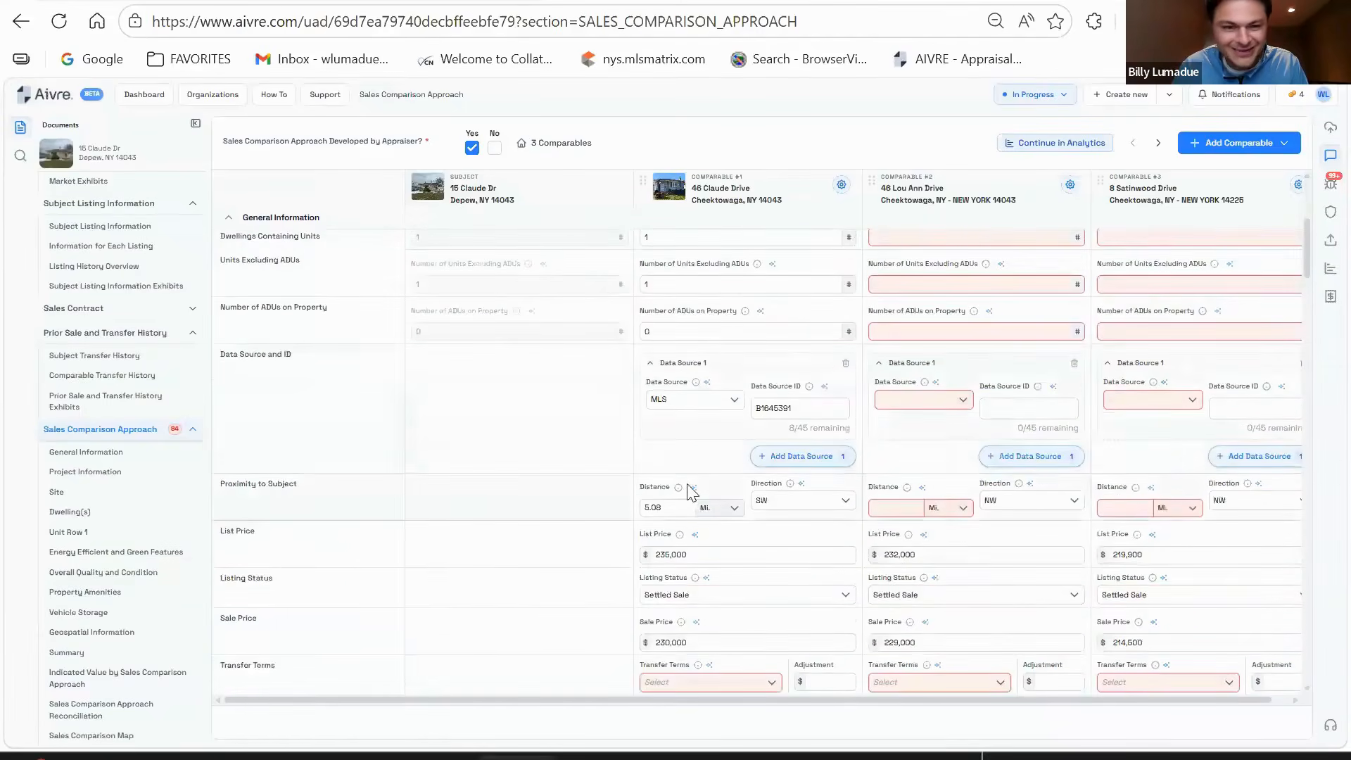
pyautogui.scroll(1, 689, 493)
pyautogui.scroll(-3, 703, 493)
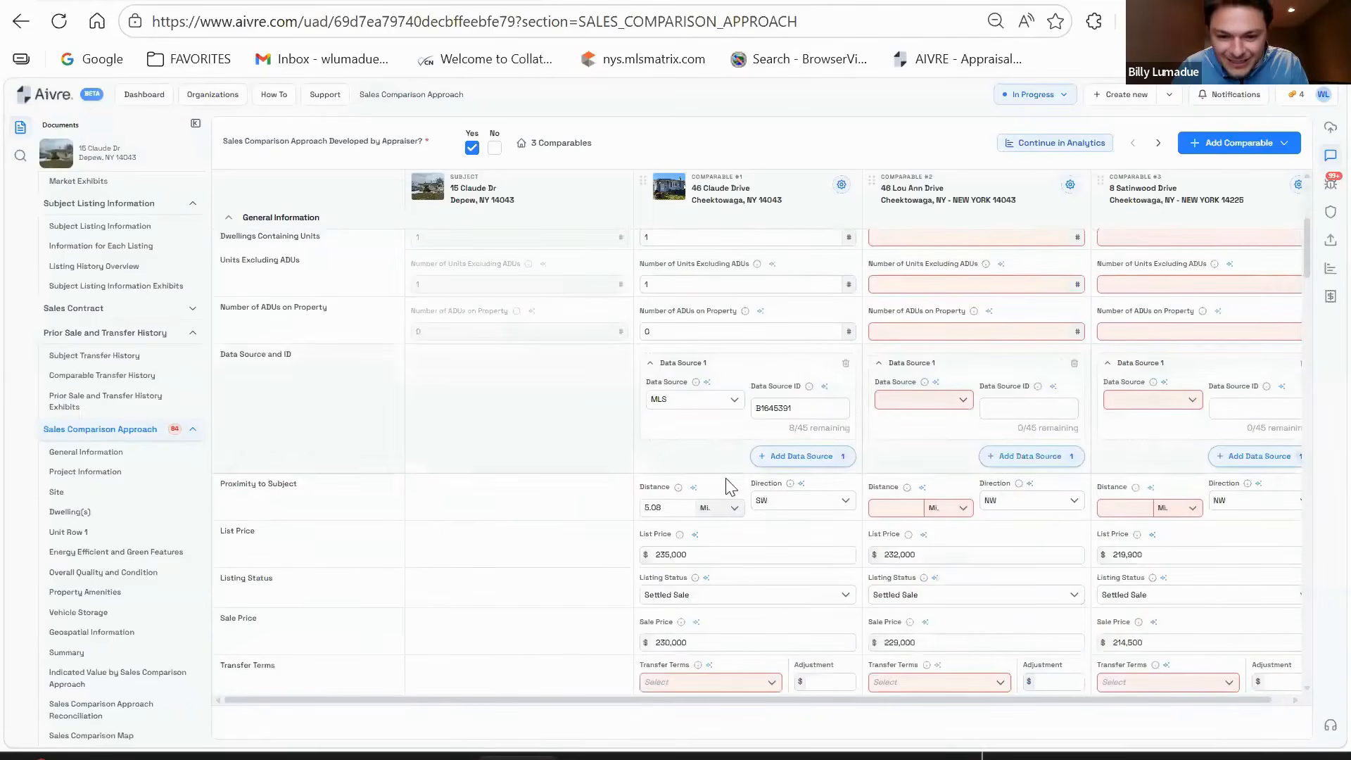
pyautogui.scroll(-3, 719, 483)
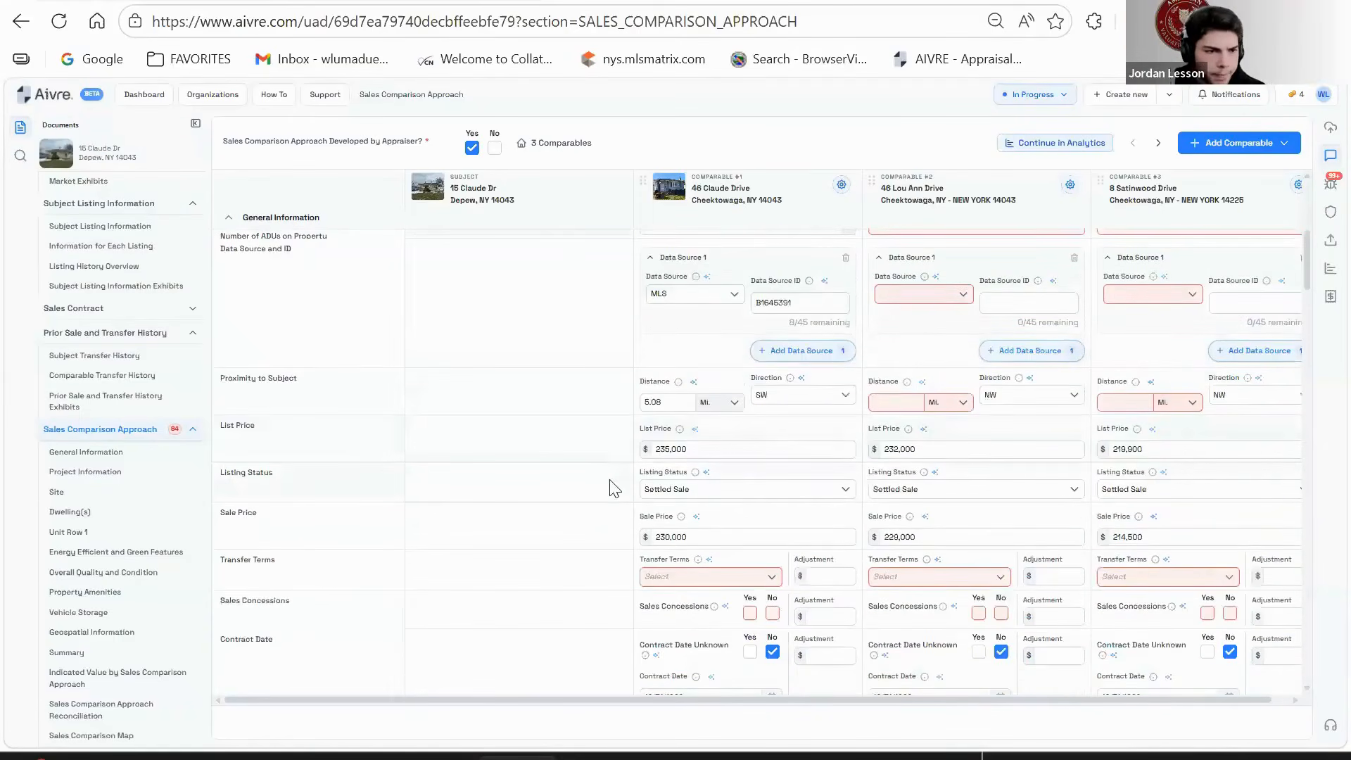
pyautogui.scroll(10, 614, 487)
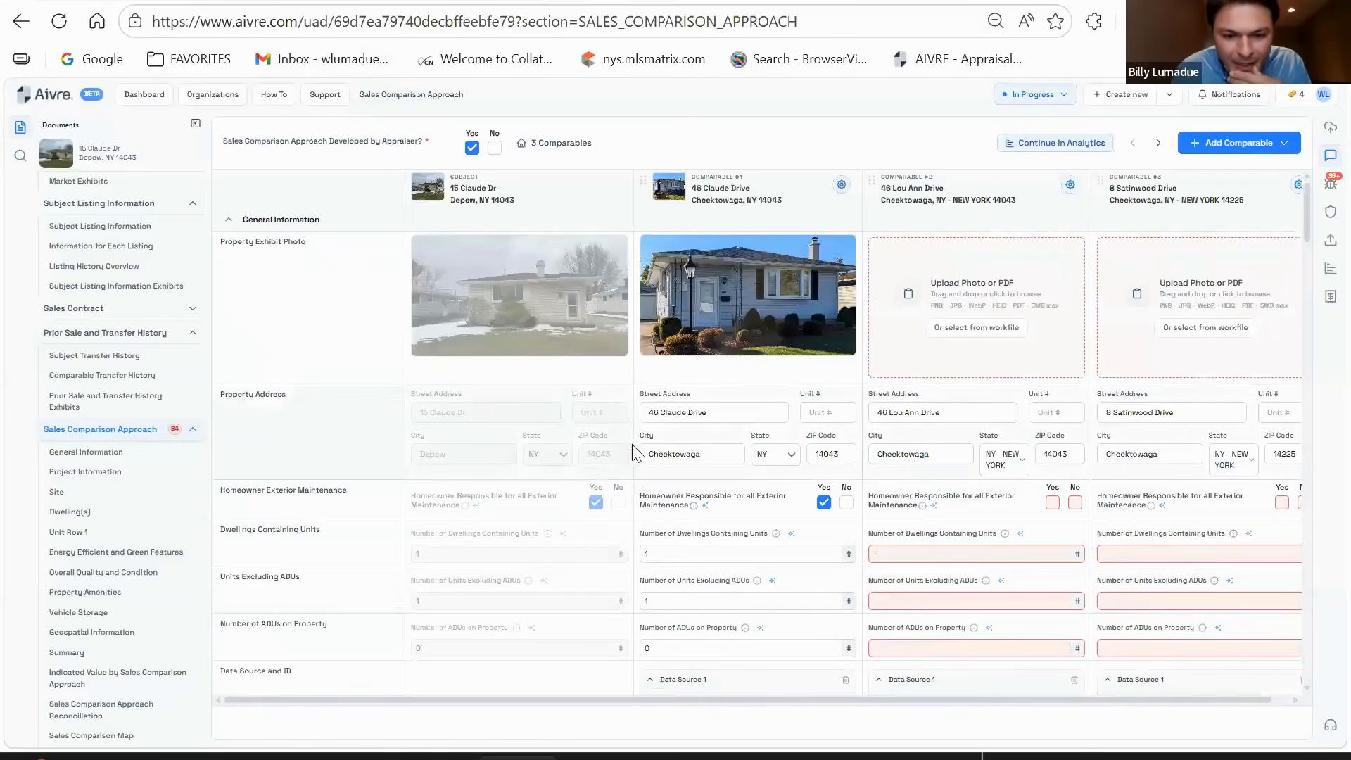
pyautogui.moveTo(715, 454); pyautogui.dragTo(645, 454)
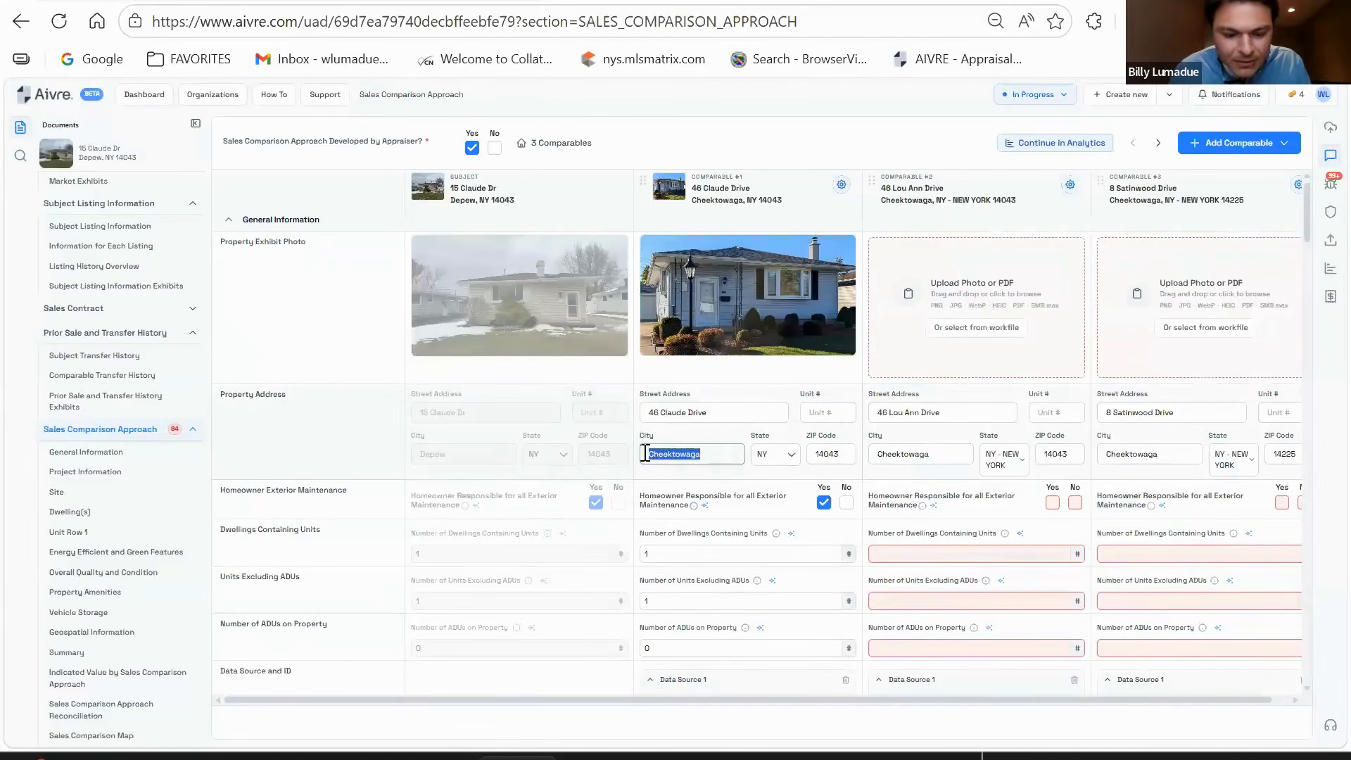
pyautogui.click(744, 489)
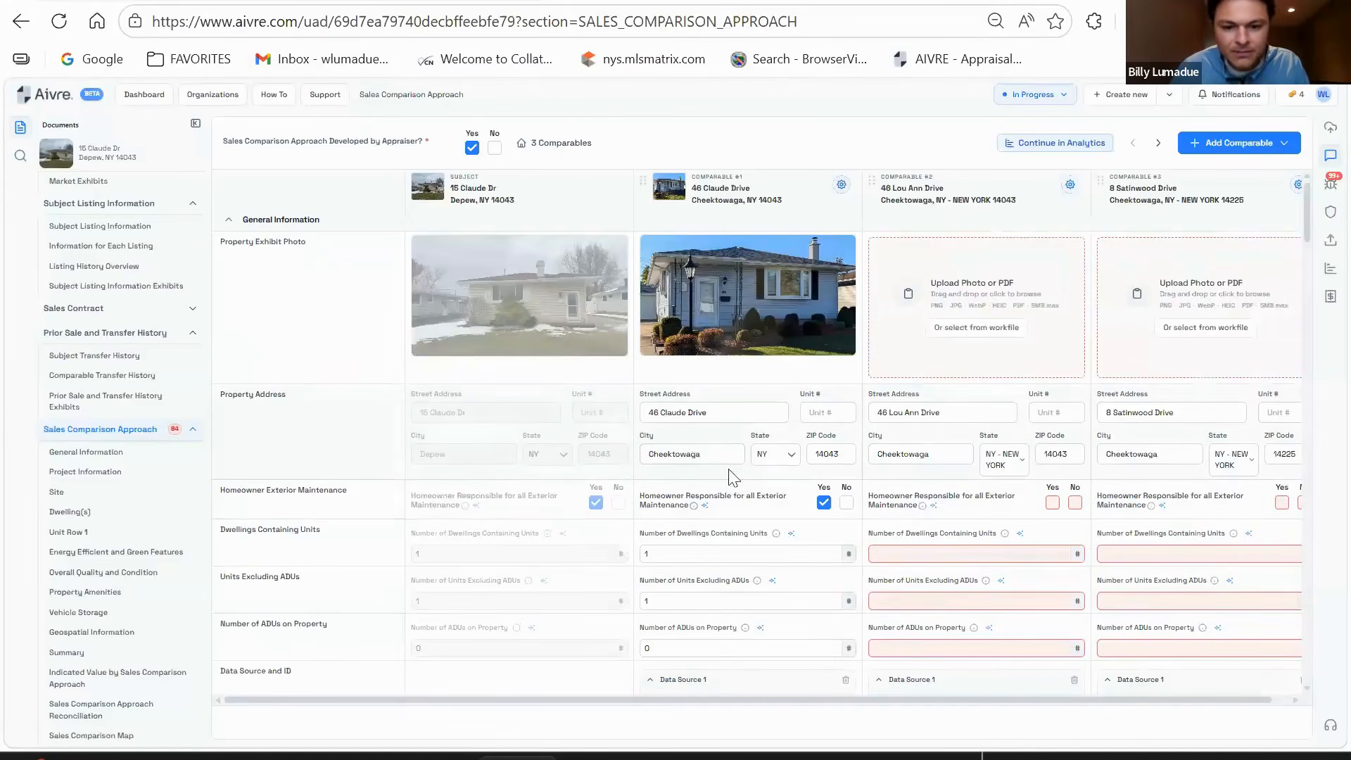
pyautogui.scroll(-3, 732, 467)
pyautogui.scroll(-5, 734, 459)
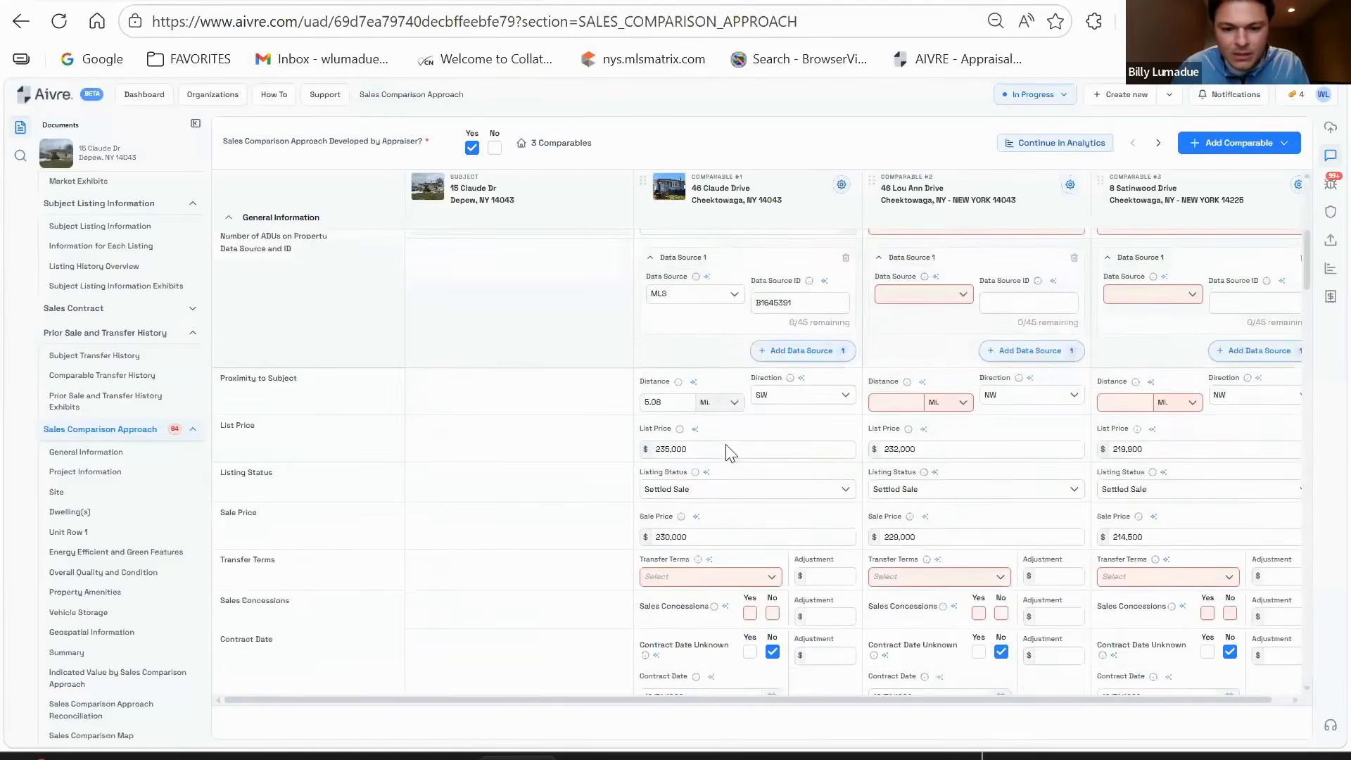
# - Set comparable #1's transfer terms to Typically Motivated with no sales concessions
pyautogui.click(725, 470)
pyautogui.write('TY')
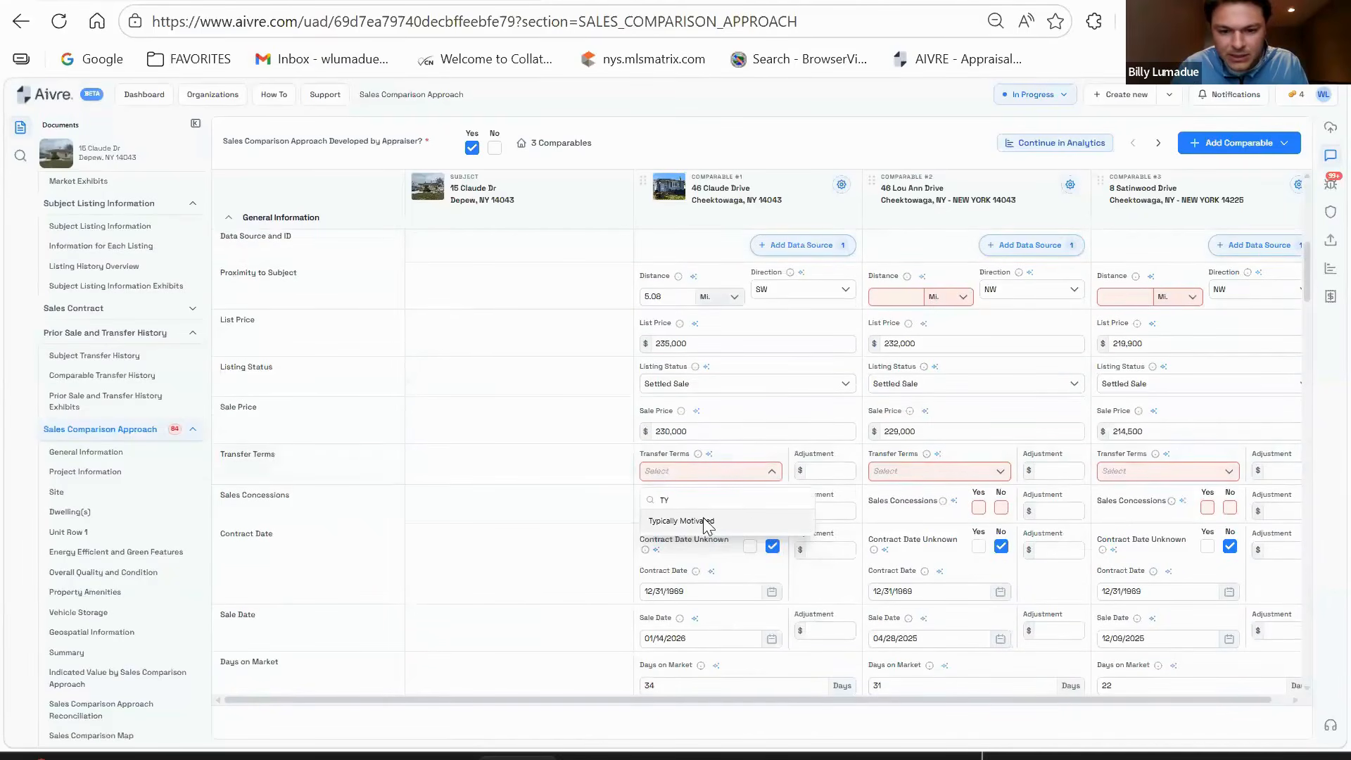
pyautogui.click(707, 522)
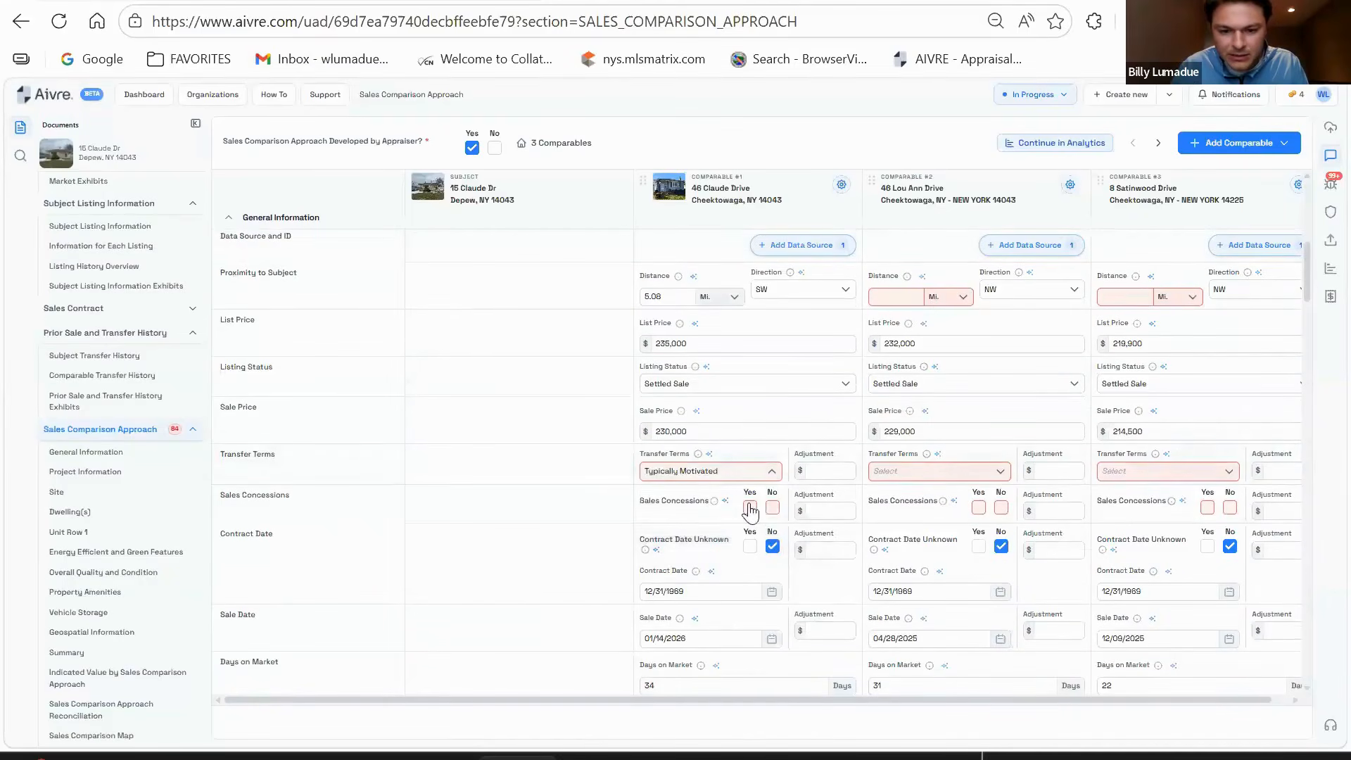
pyautogui.scroll(-2, 700, 431)
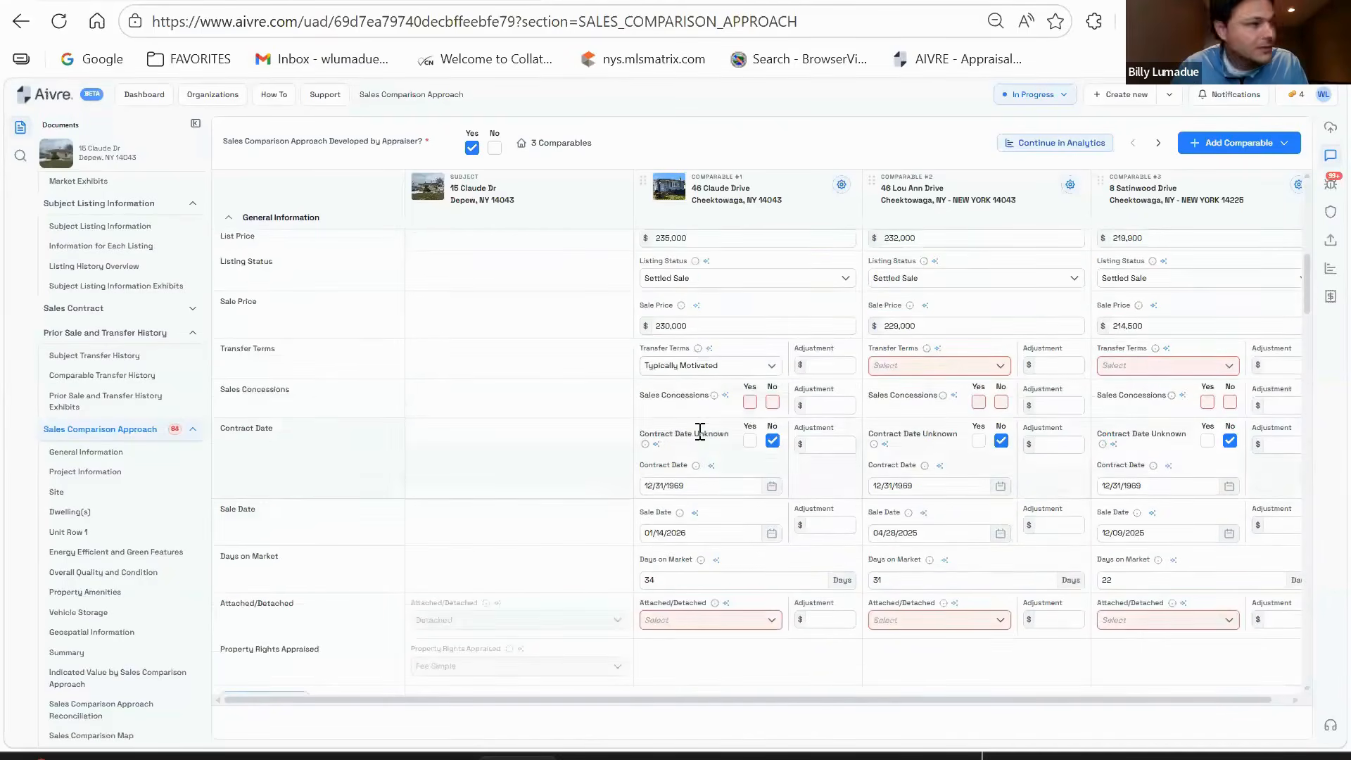
pyautogui.click(772, 401)
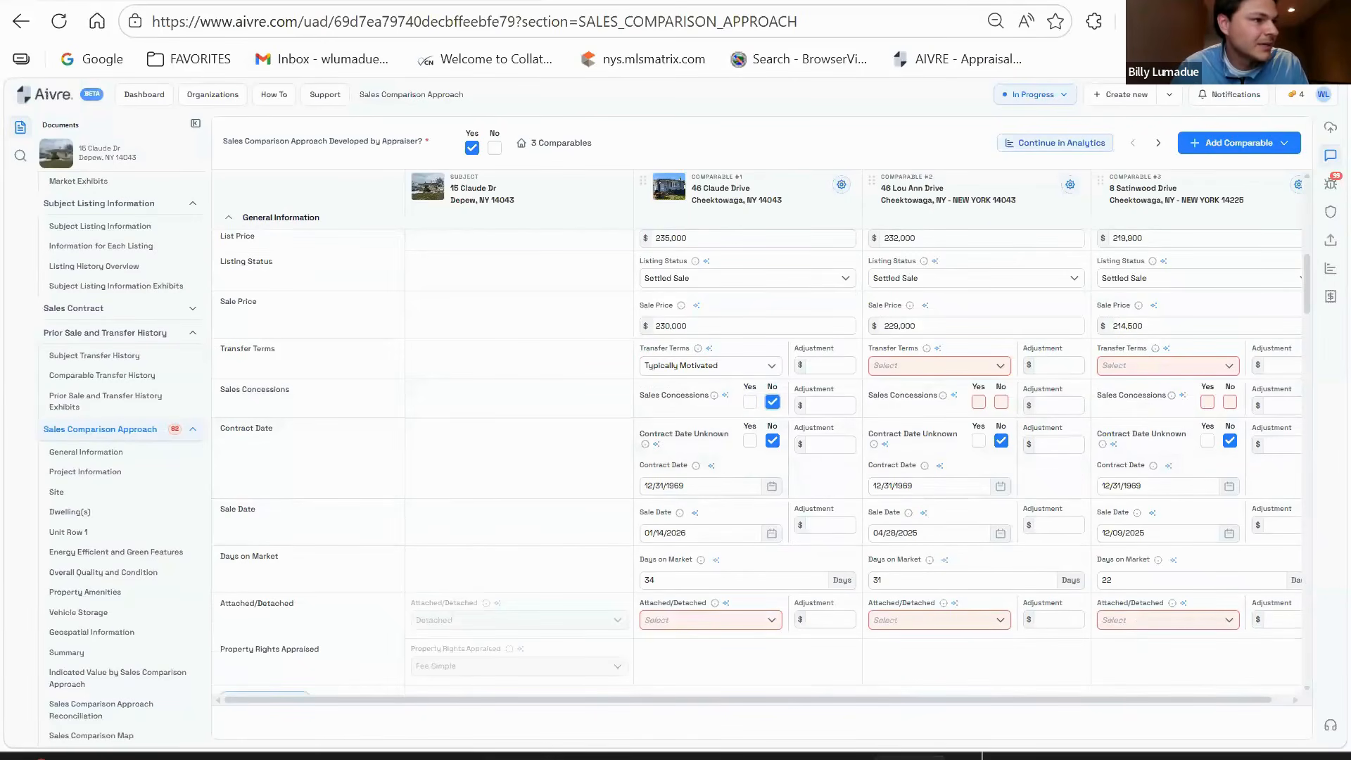
# - Change comparable #1's contract date to 11/20/2025
pyautogui.click(696, 484)
pyautogui.hotkey('ctrl', 'a')
pyautogui.write('11/20/2025')
pyautogui.click(845, 482)
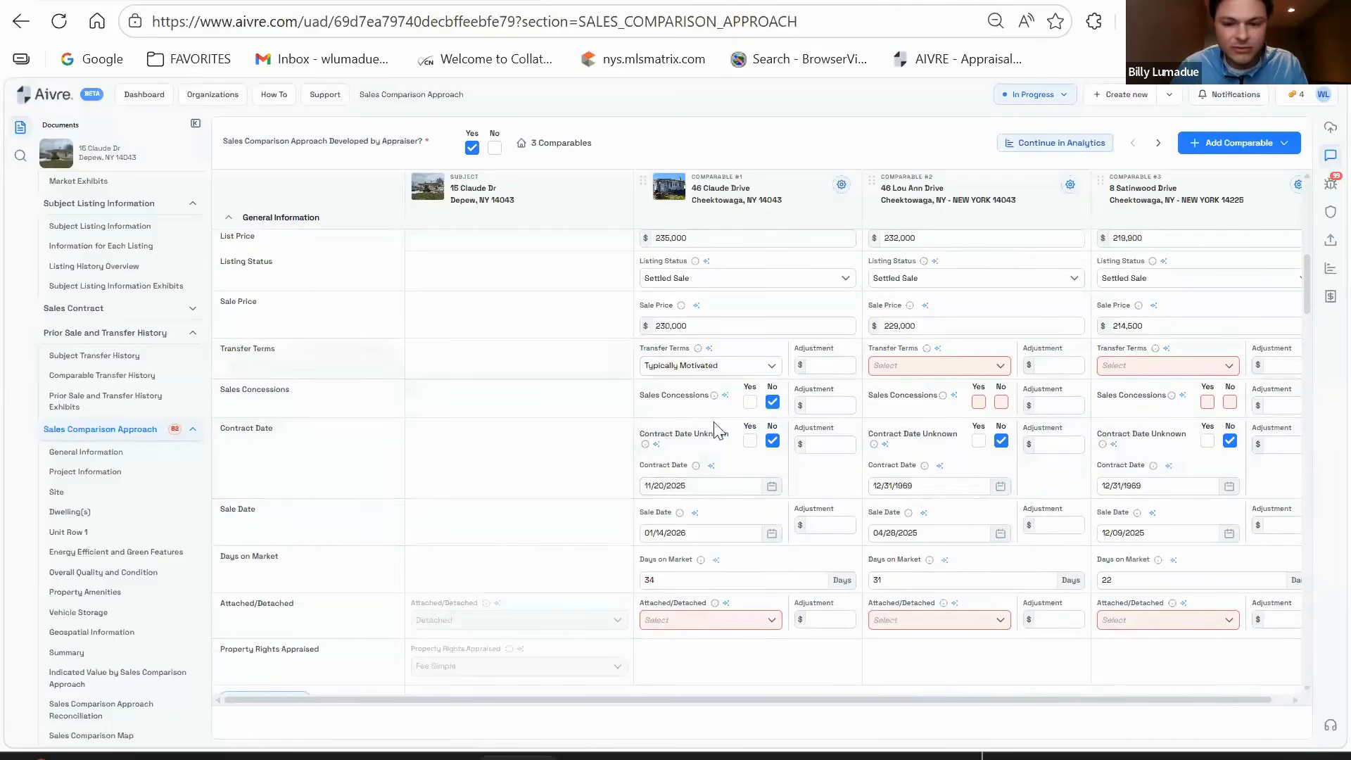
# - Mark comparable #1 as Detached, not in a PUD and not in a project
pyautogui.scroll(-2, 708, 573)
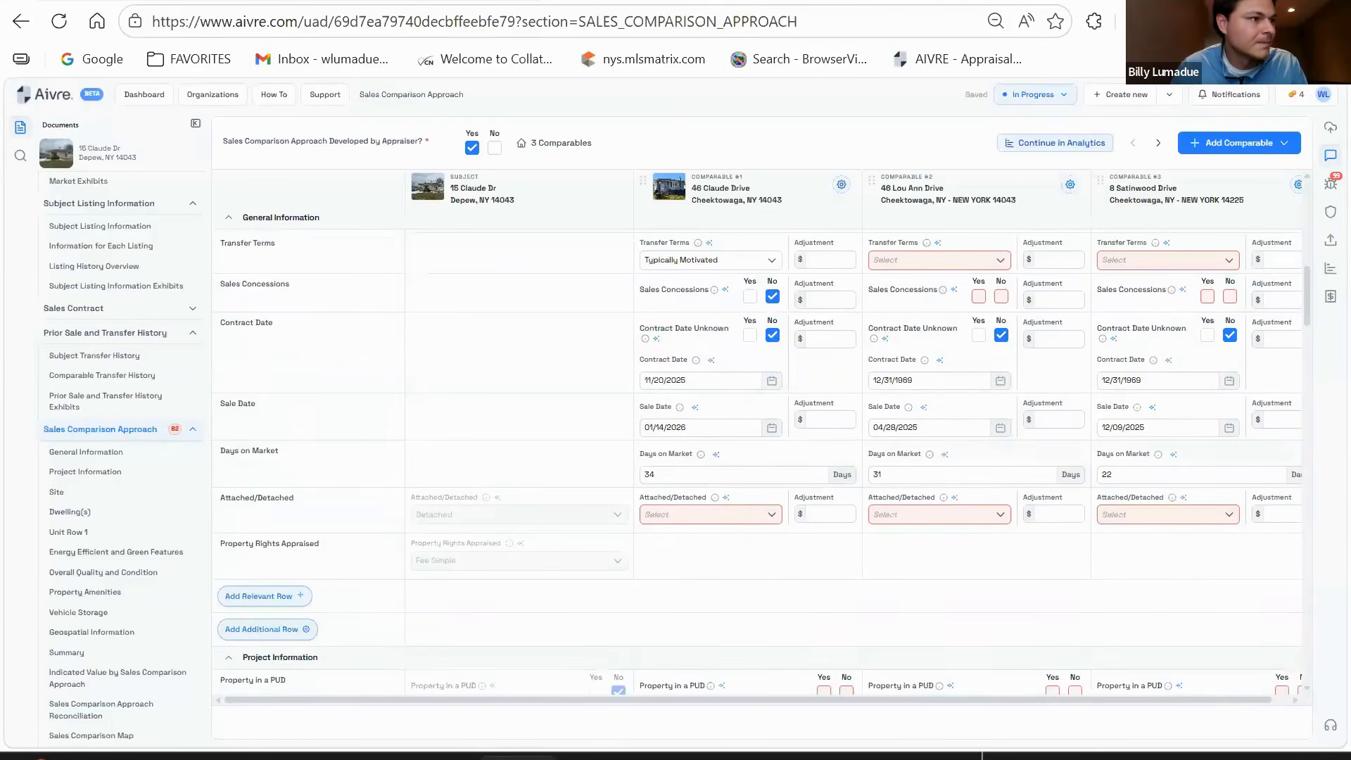
pyautogui.click(703, 515)
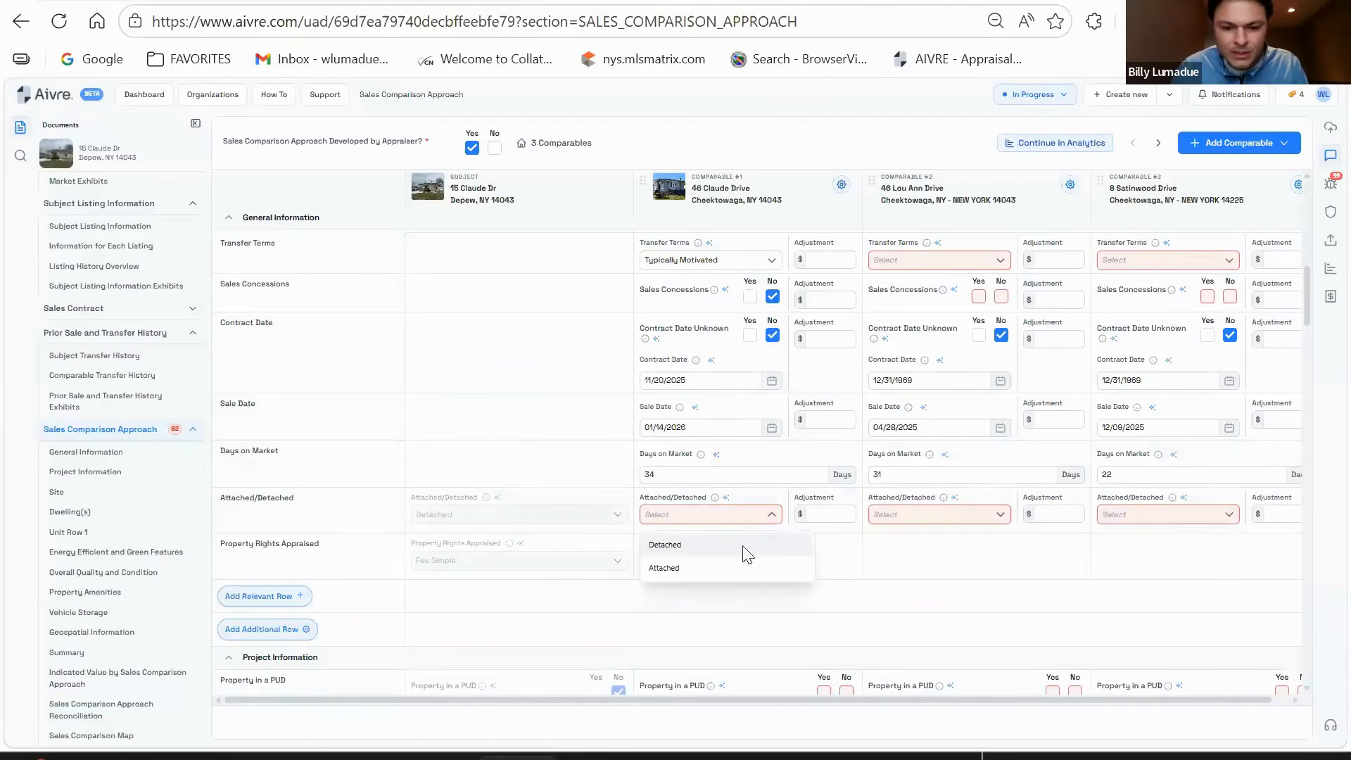
pyautogui.click(690, 547)
pyautogui.scroll(-3, 784, 468)
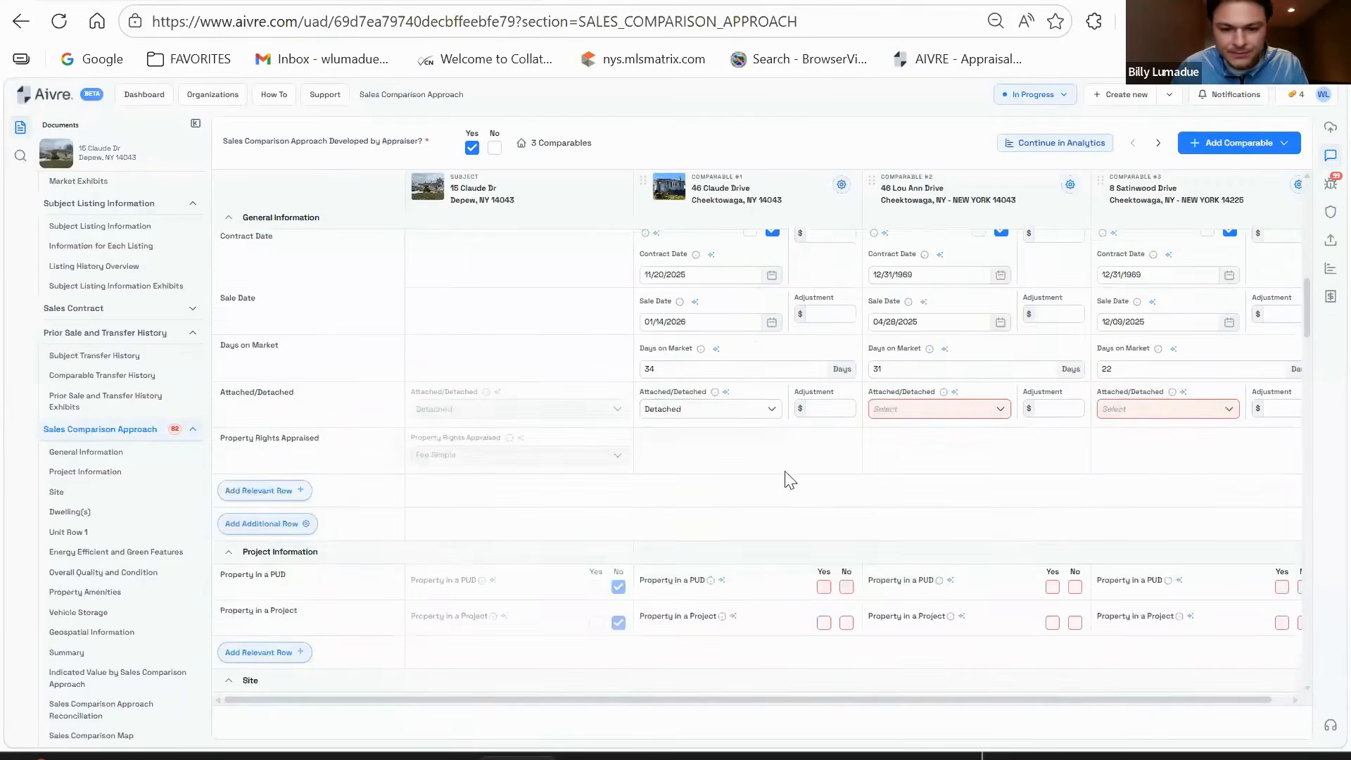
pyautogui.scroll(-1, 789, 464)
pyautogui.click(846, 481)
pyautogui.click(846, 517)
# - Mark comp #1's site as not owned in common and set property rights to Fee Simple
pyautogui.scroll(-2, 732, 436)
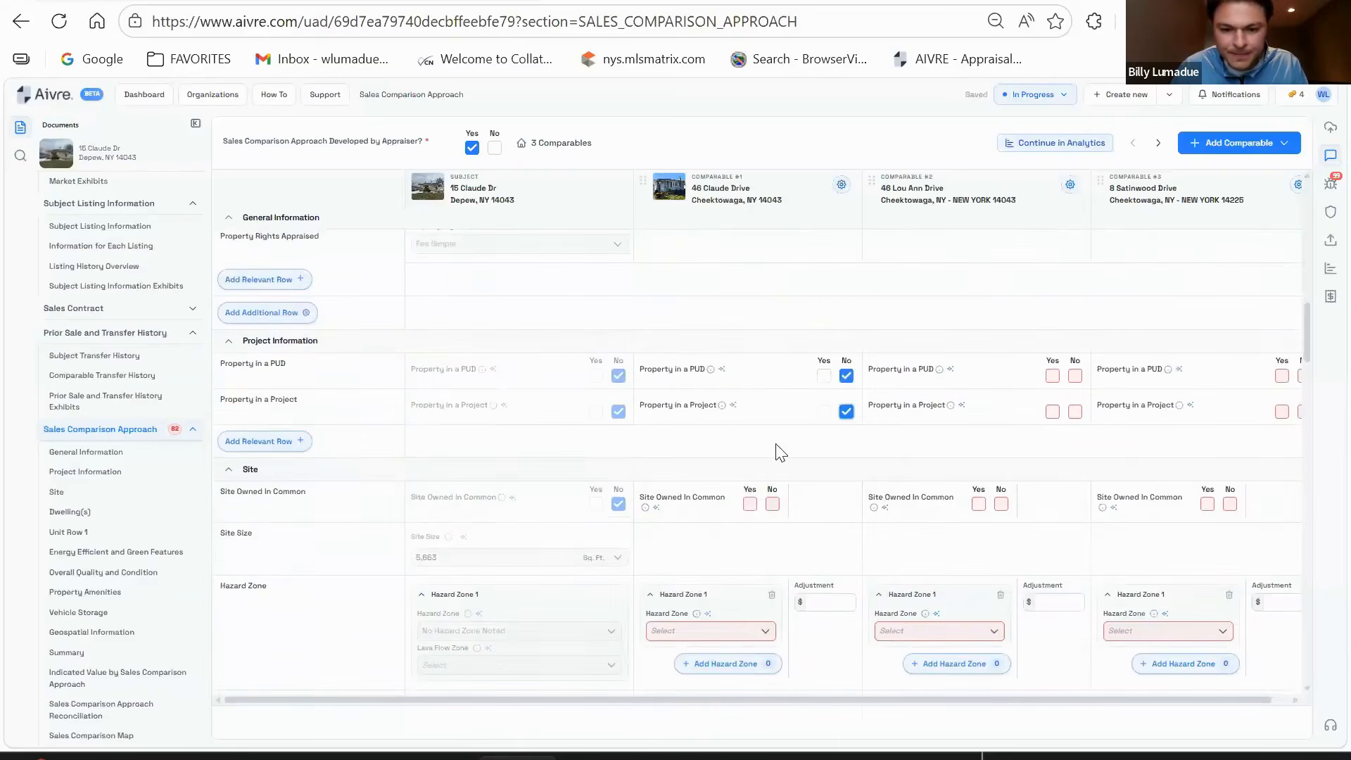
pyautogui.click(773, 504)
pyautogui.scroll(2, 772, 422)
pyautogui.click(708, 351)
pyautogui.click(708, 351)
pyautogui.click(687, 350)
pyautogui.click(674, 380)
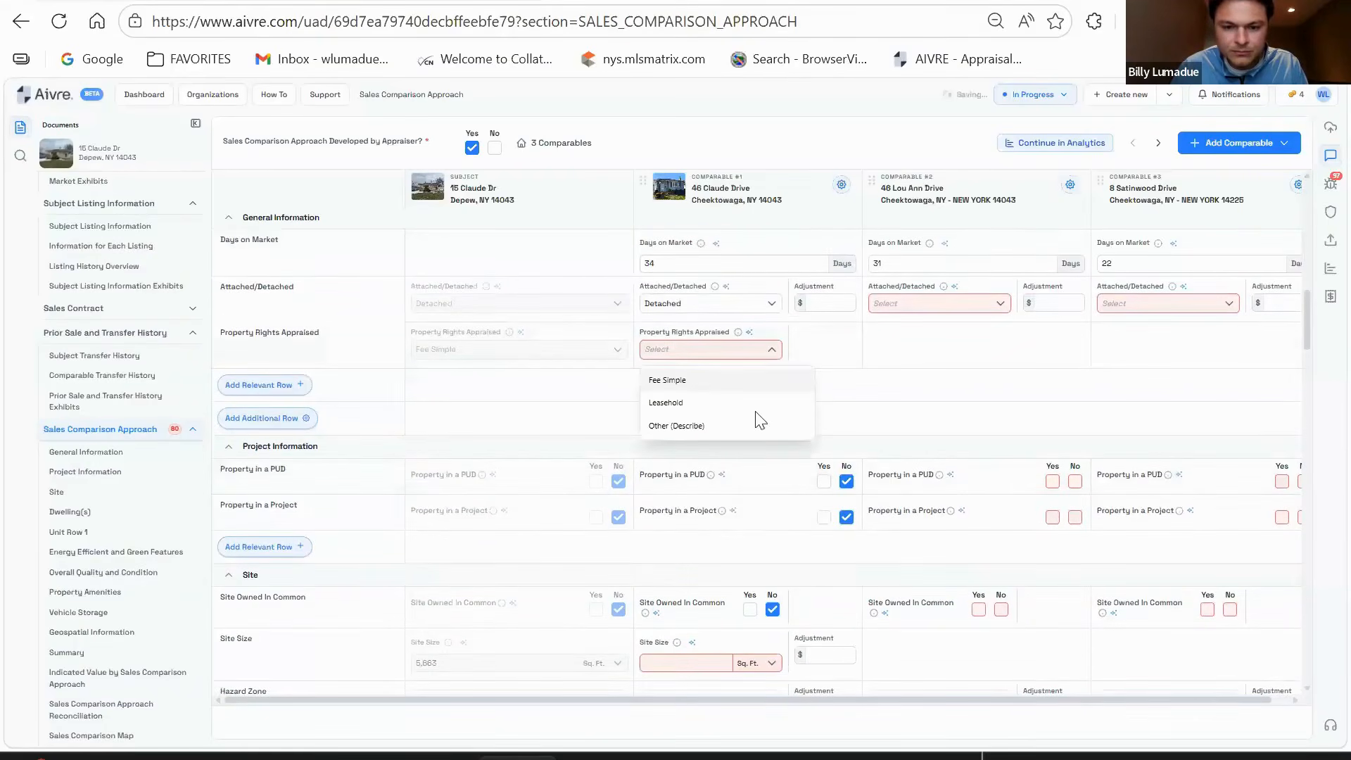
# - Enter a 5663 sq ft site size and No Hazard Zone Noted for comp #1
pyautogui.scroll(-4, 774, 431)
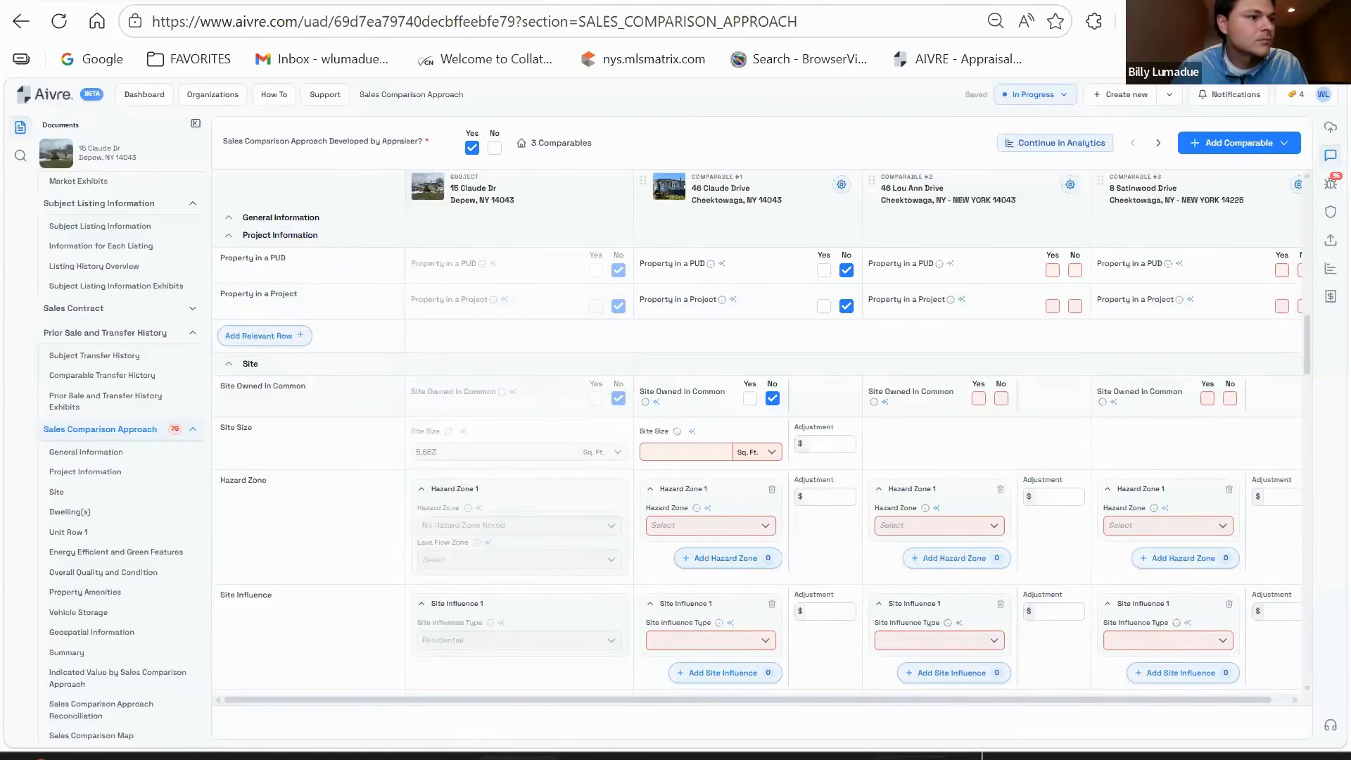
pyautogui.click(690, 451)
pyautogui.write('5663')
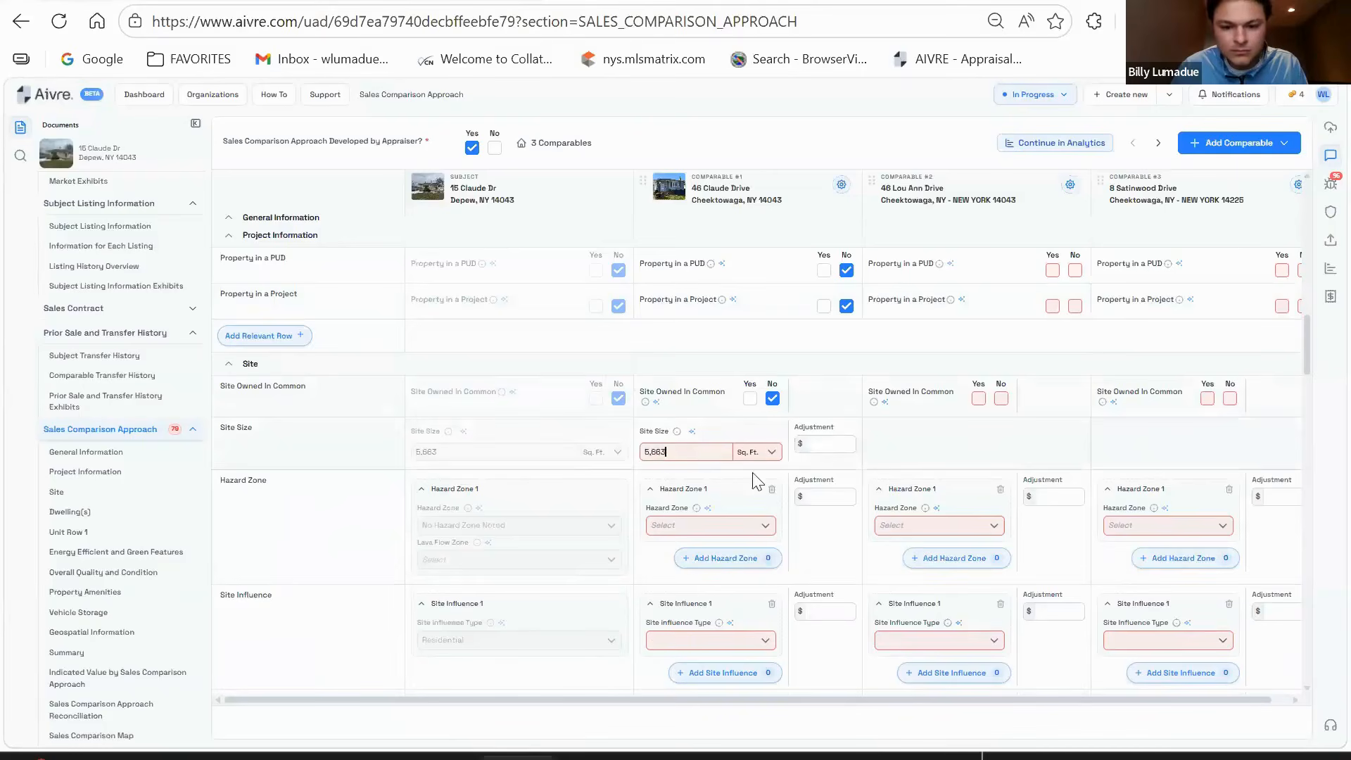
pyautogui.click(740, 533)
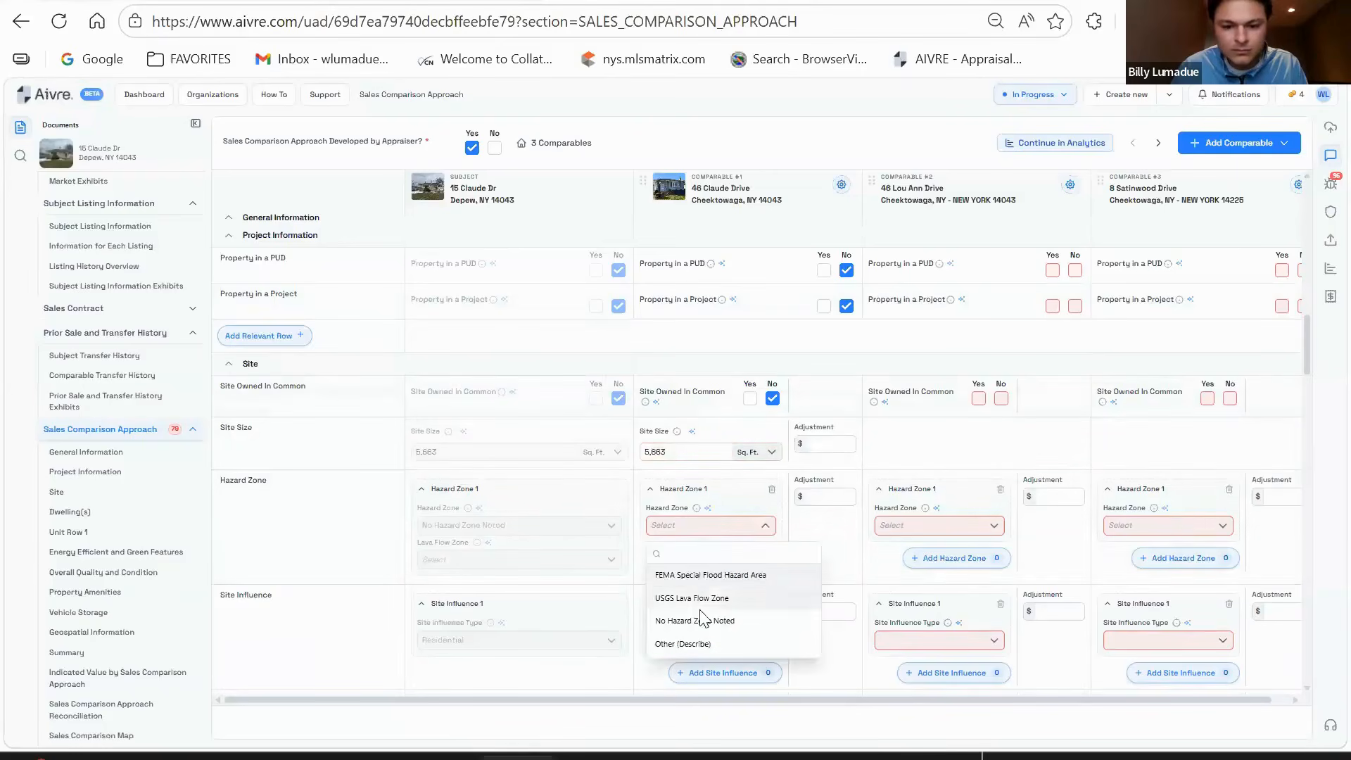
pyautogui.click(707, 572)
# - Look over comp #1's site influence choices without selecting, then switch to the Realist window
pyautogui.scroll(-3, 743, 490)
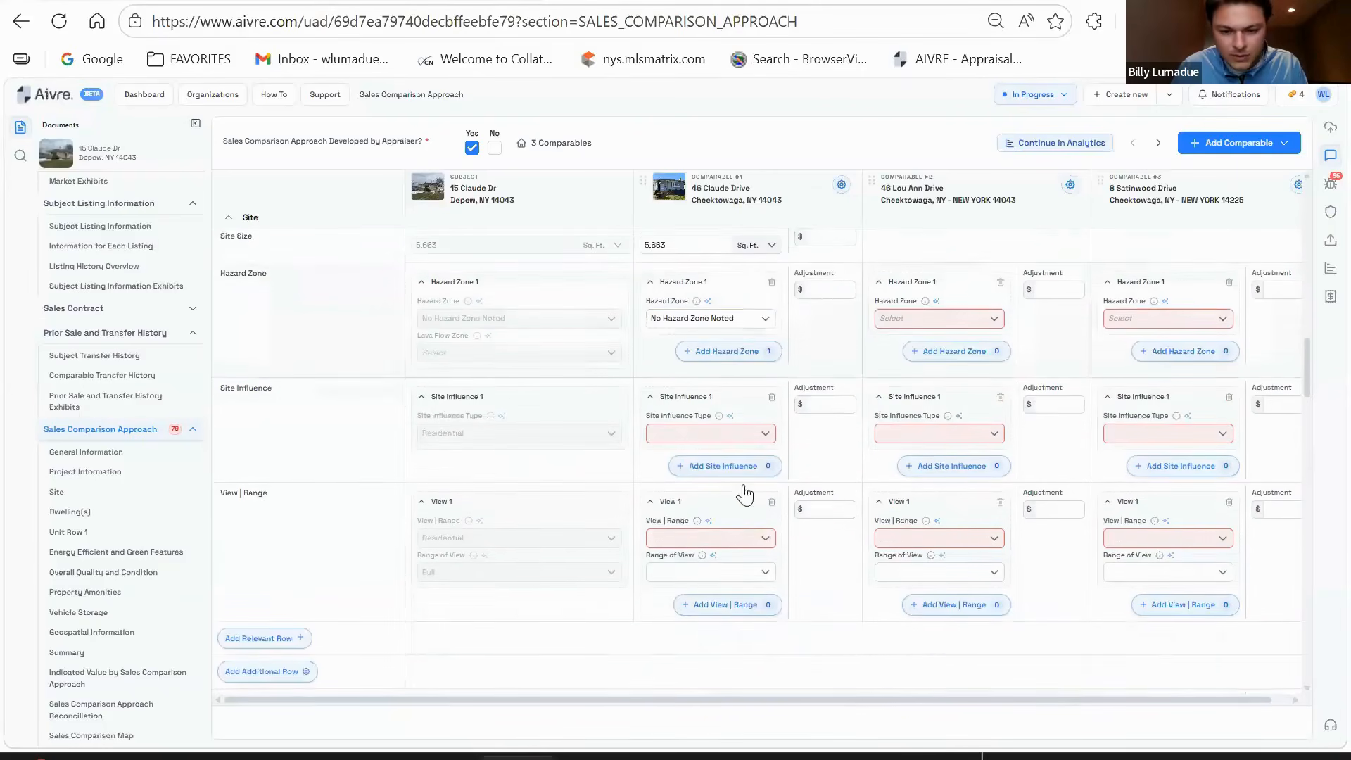
pyautogui.click(725, 433)
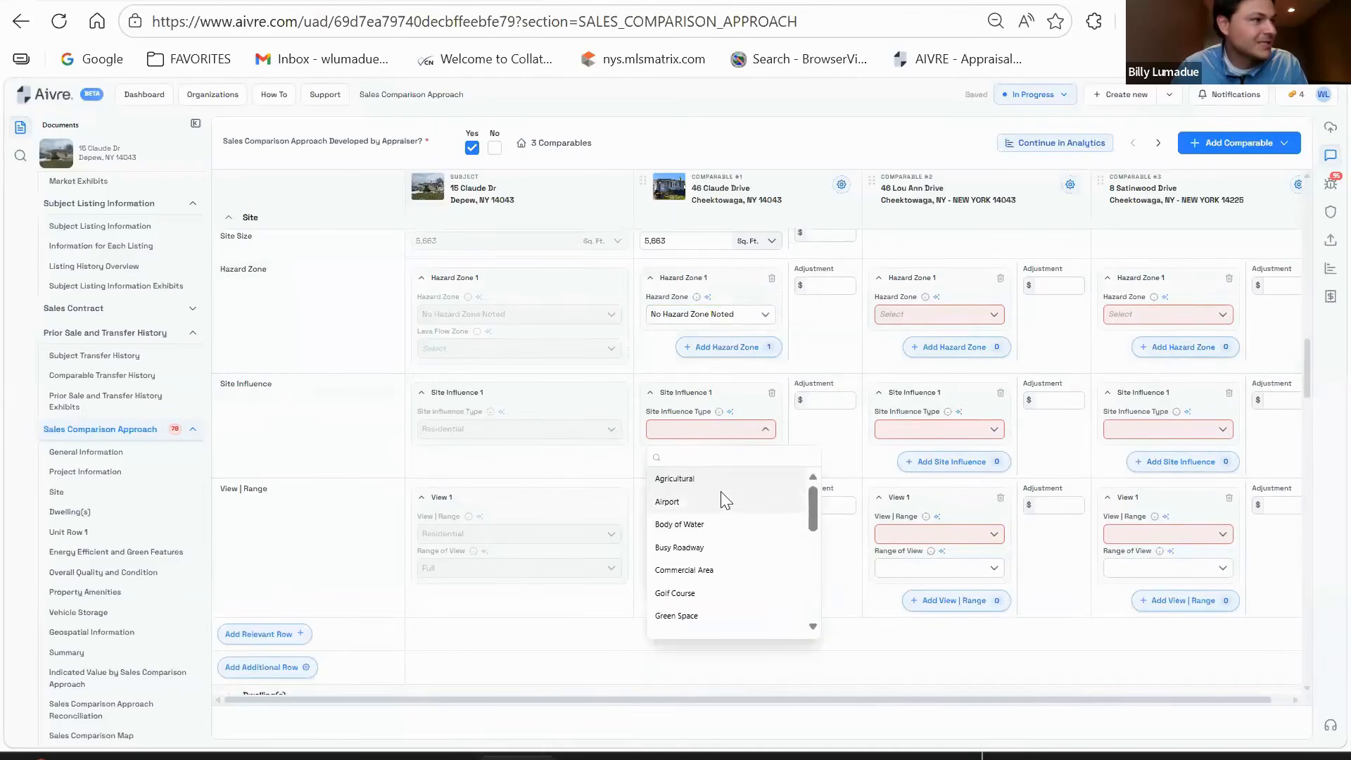
pyautogui.click(671, 462)
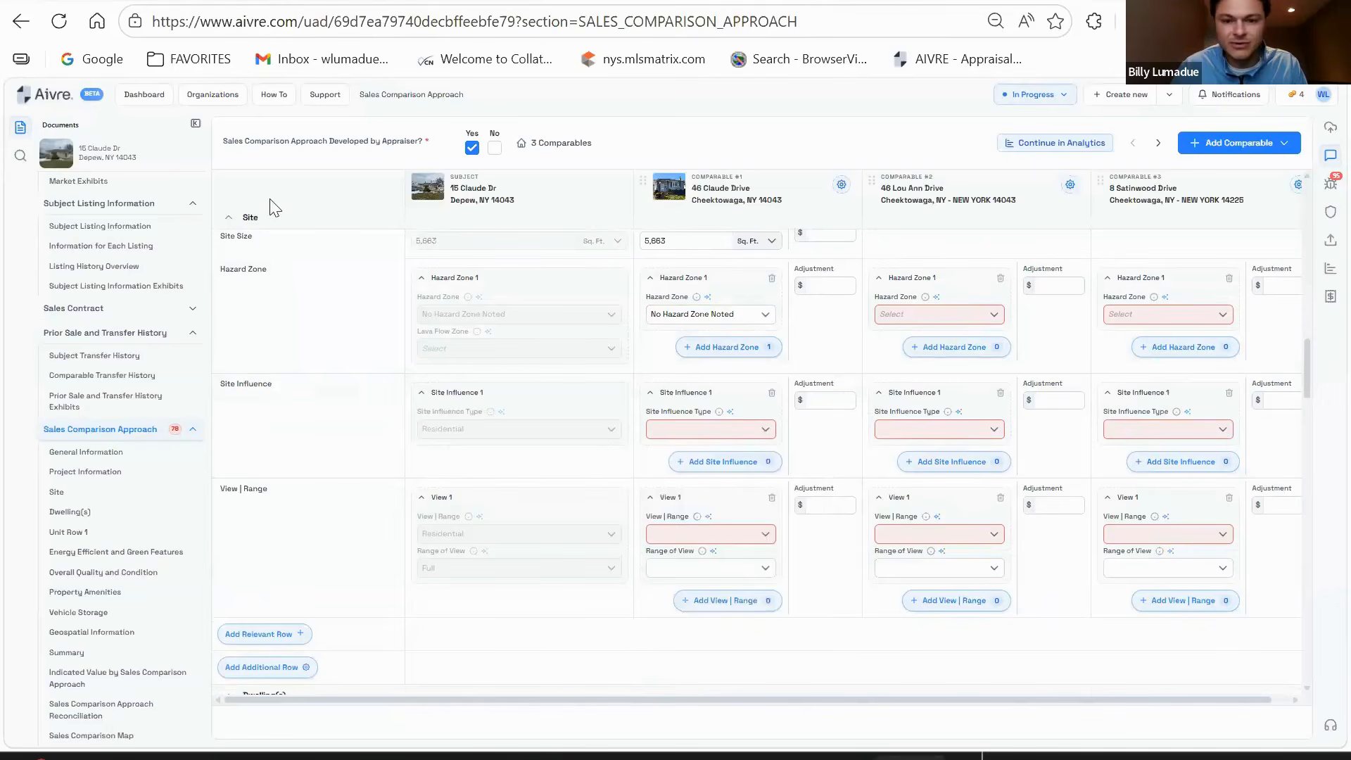
pyautogui.hotkey('alt', 'Tab')
# - Scroll through the comparable's Matrix listing, then go back through Realist to the Aivre form
pyautogui.hotkey('ctrl', 'Tab')
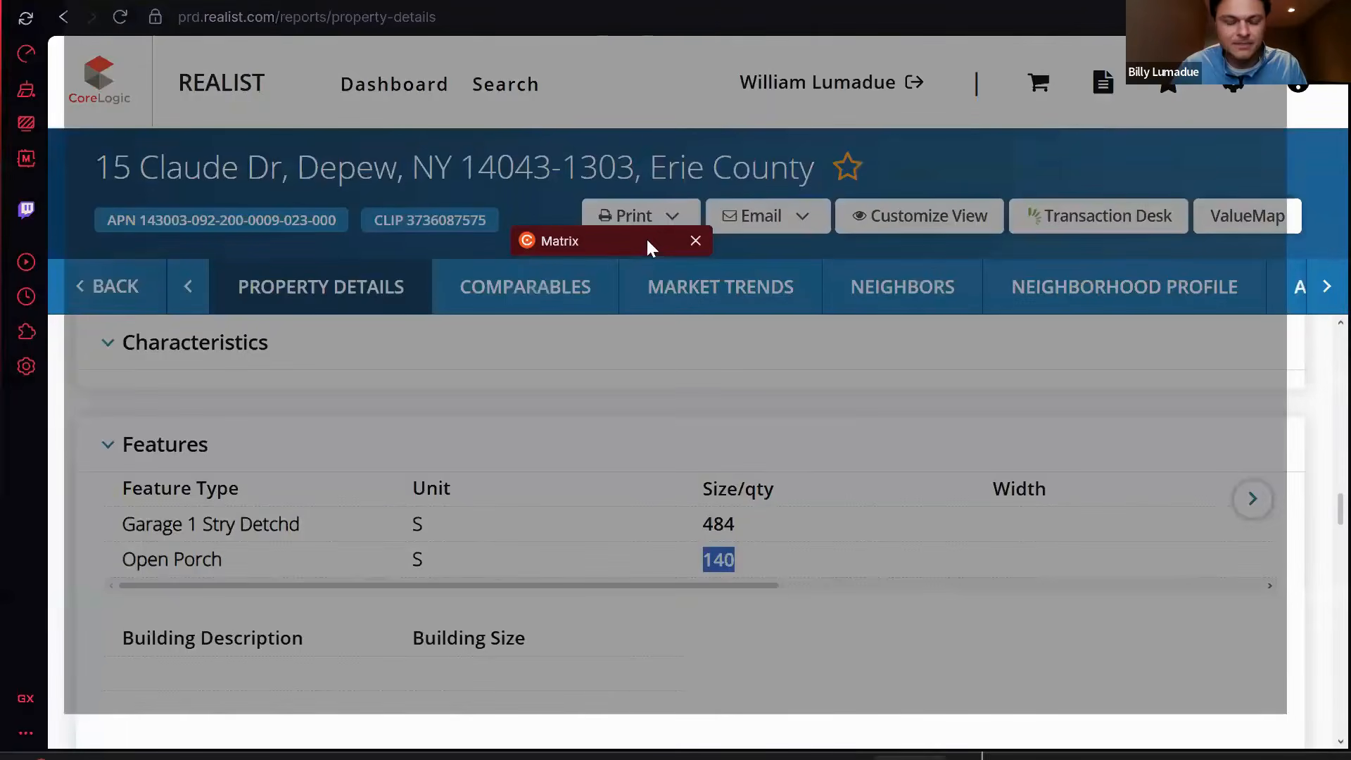
pyautogui.scroll(-6, 774, 401)
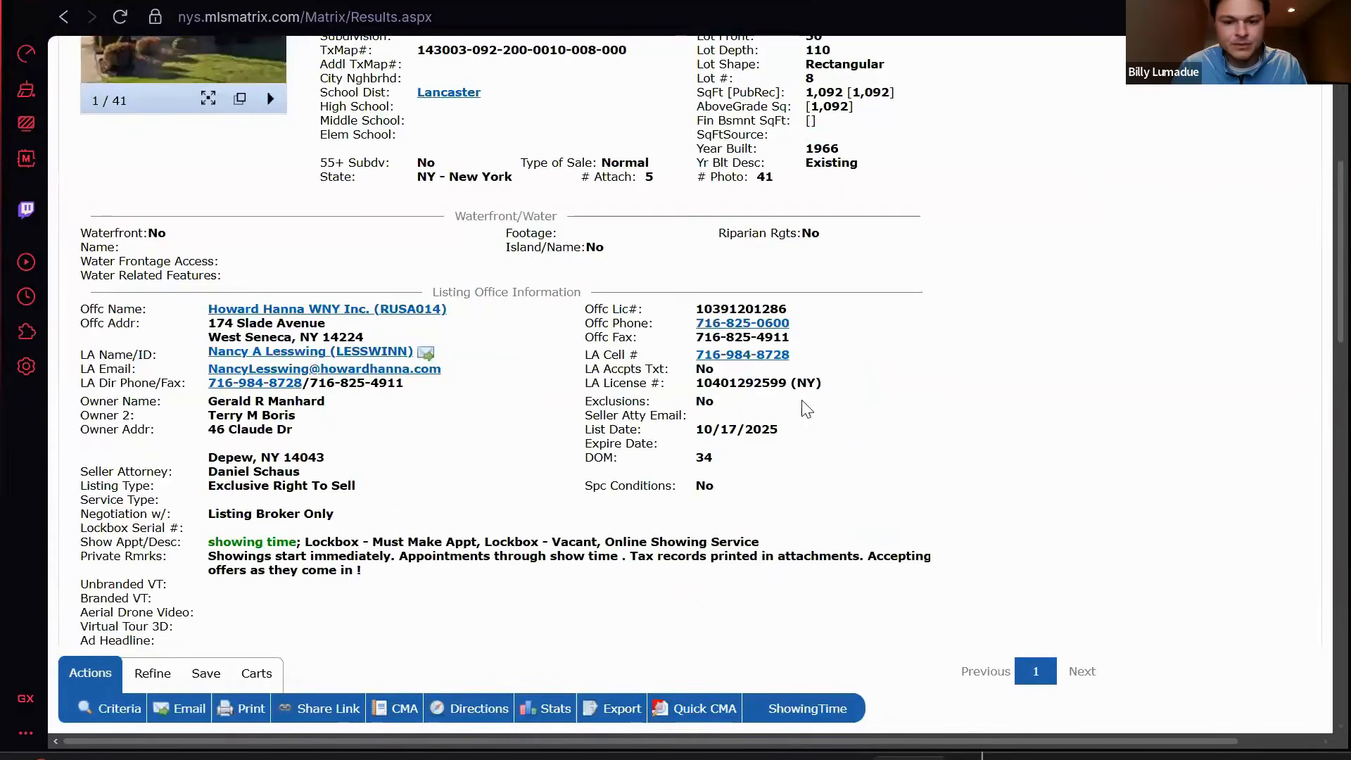
pyautogui.scroll(-7, 802, 408)
pyautogui.scroll(-8, 809, 436)
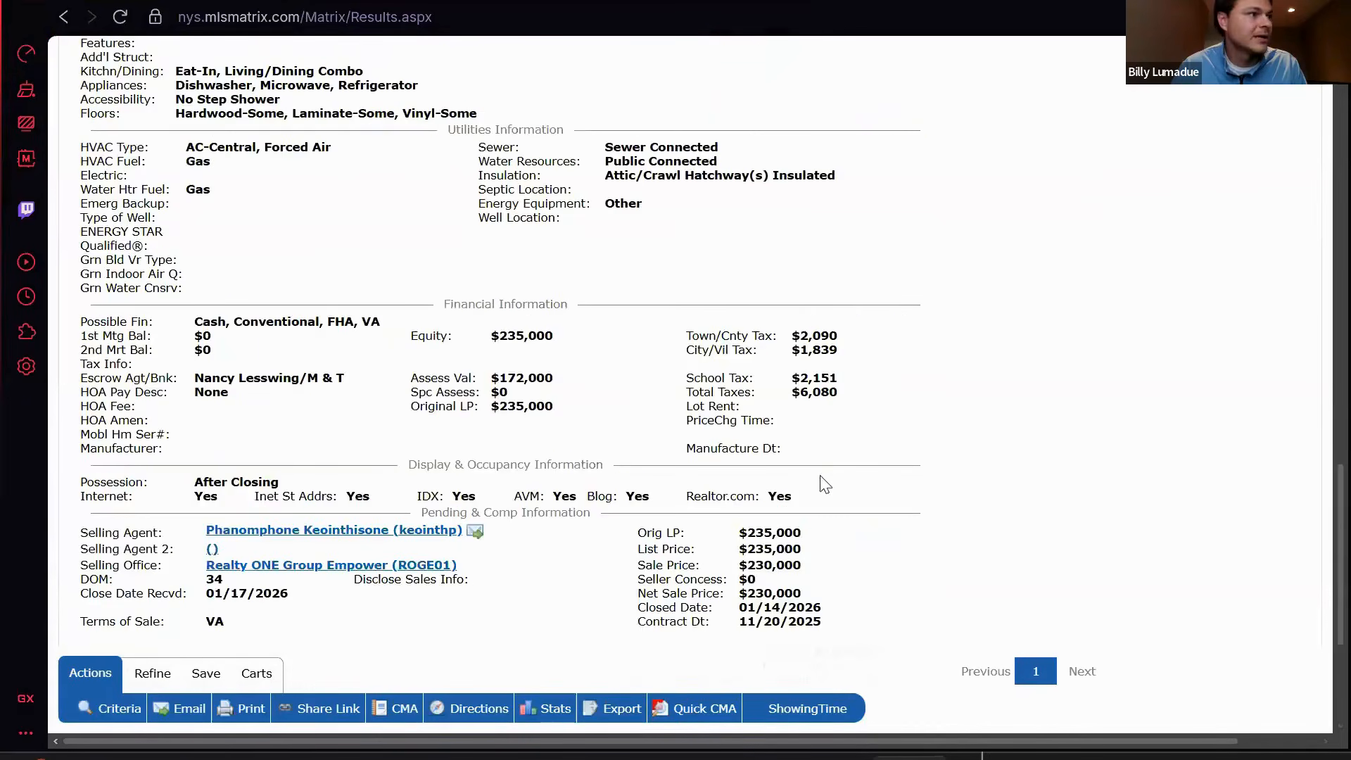
pyautogui.scroll(6, 774, 541)
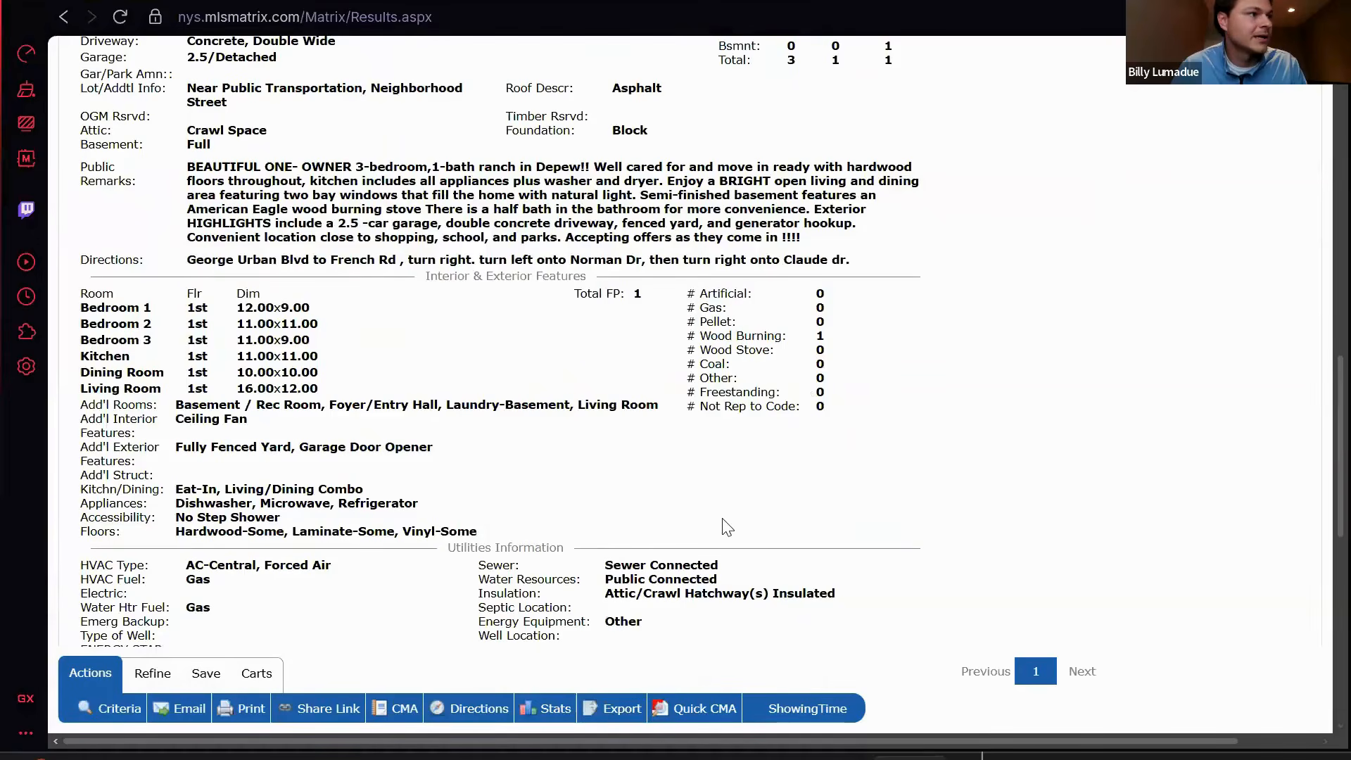
pyautogui.scroll(12, 727, 528)
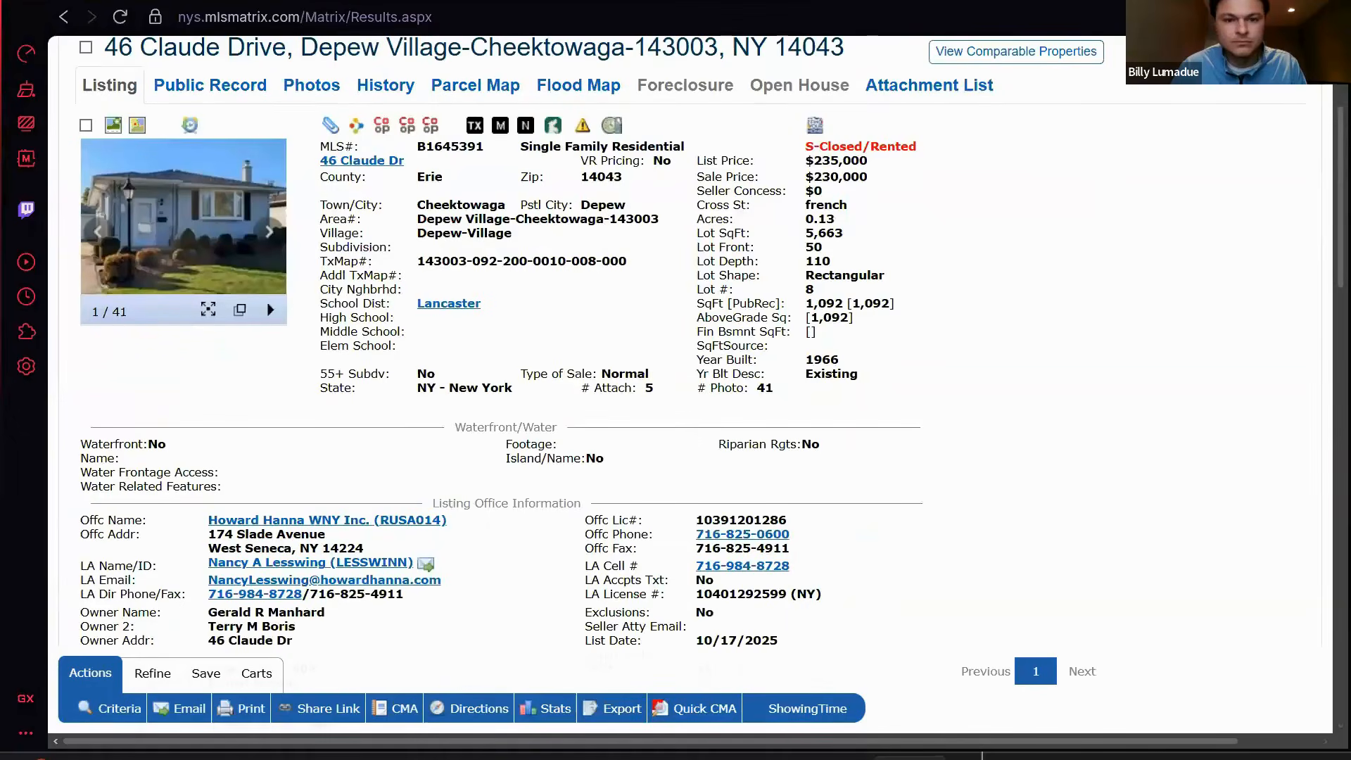
pyautogui.hotkey('ctrl', 'Tab')
pyautogui.hotkey('ctrl', 'Tab')
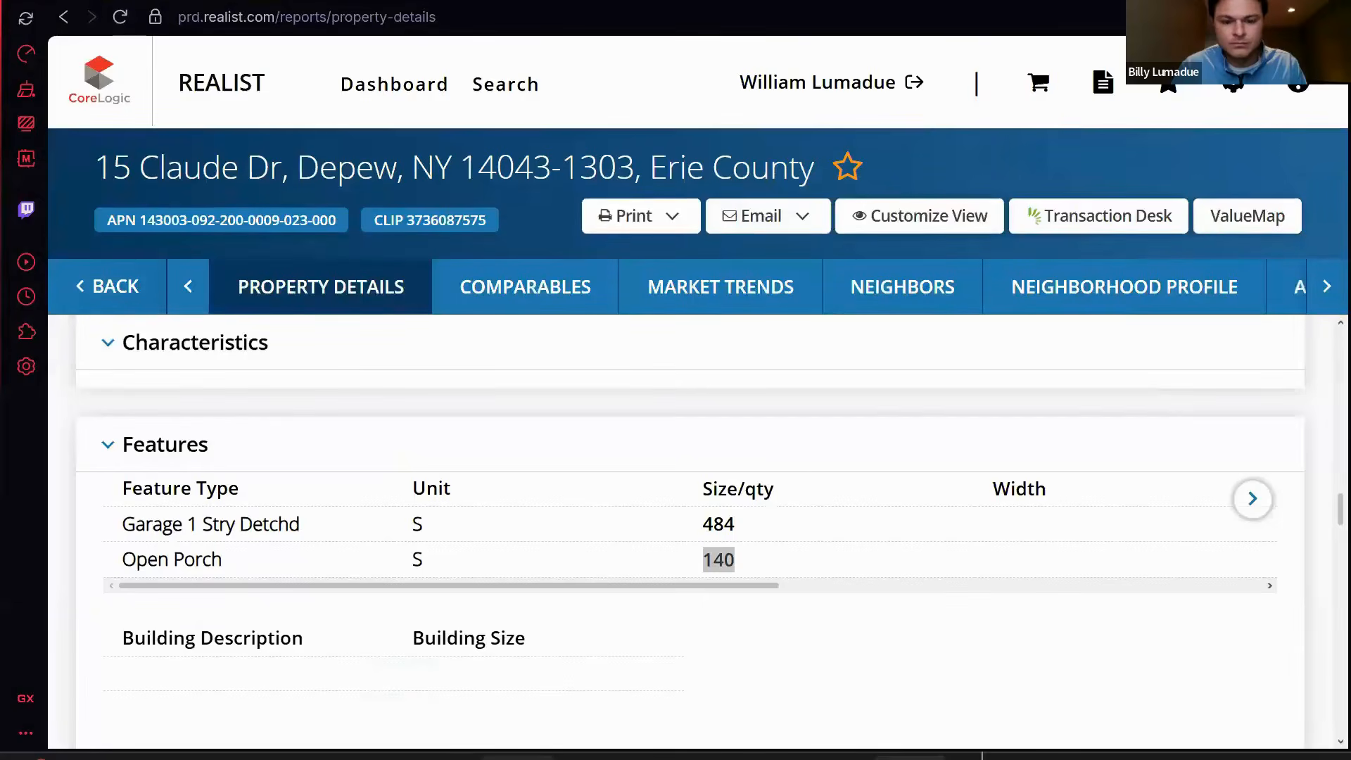
pyautogui.hotkey('alt', 'Tab')
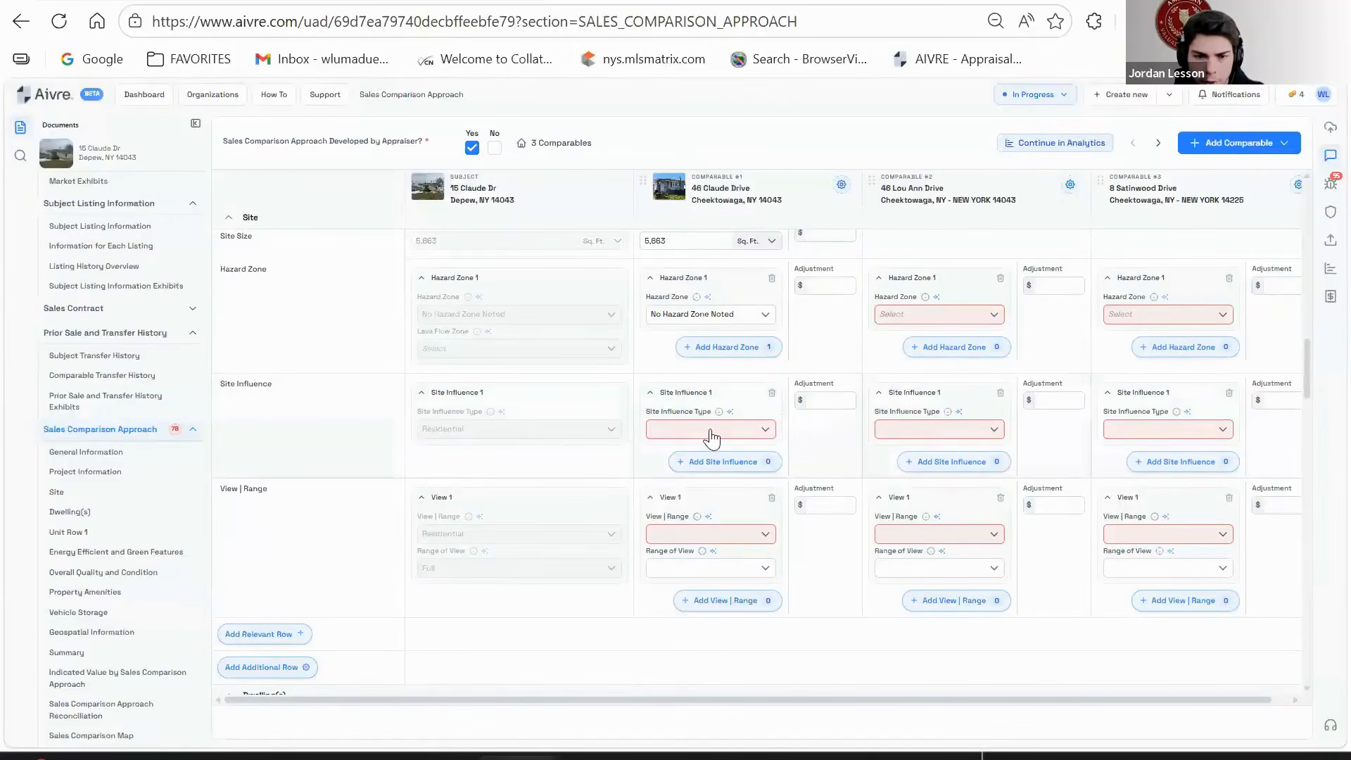
# - Set comp #1's site influence and view to Residential with a Full range of view
pyautogui.click(708, 431)
pyautogui.write('RES')
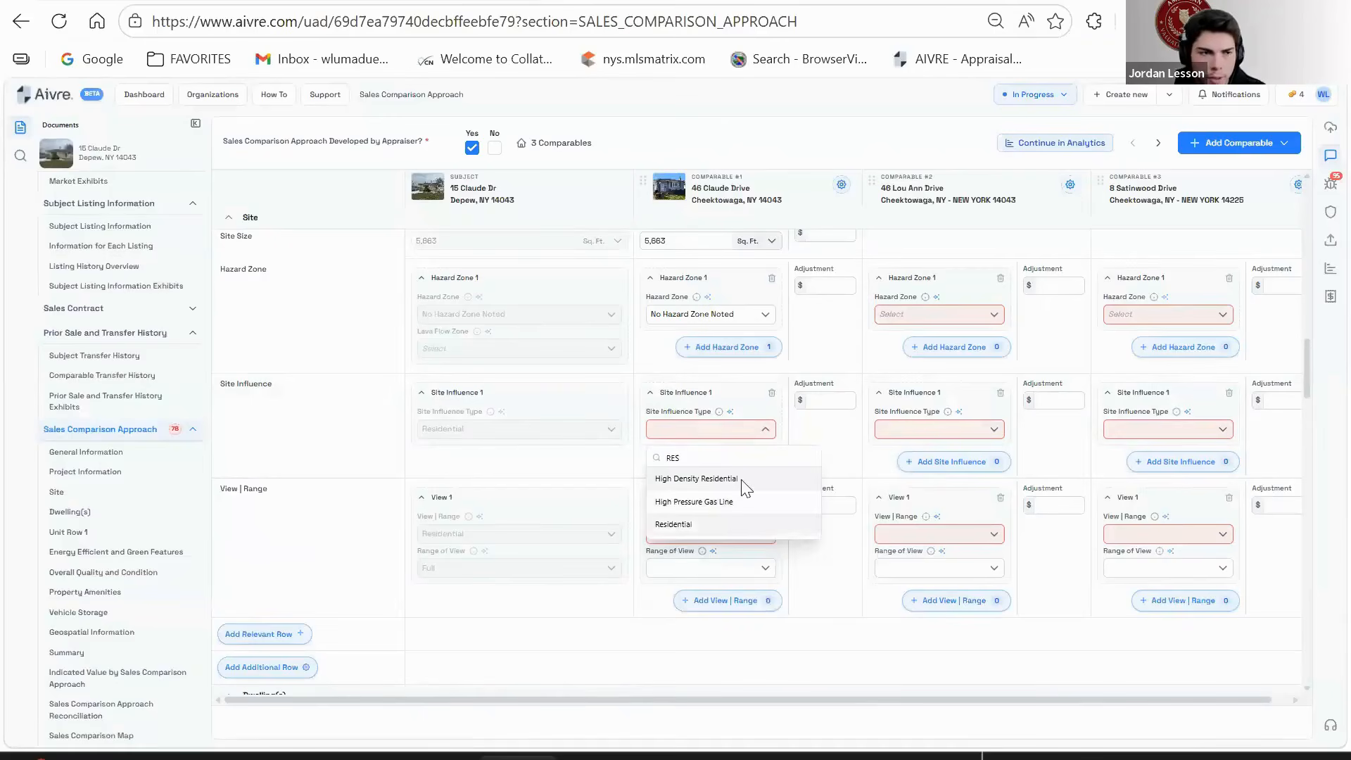
pyautogui.click(674, 524)
pyautogui.scroll(-1, 817, 466)
pyautogui.scroll(-1, 811, 465)
pyautogui.click(721, 431)
pyautogui.write('RES')
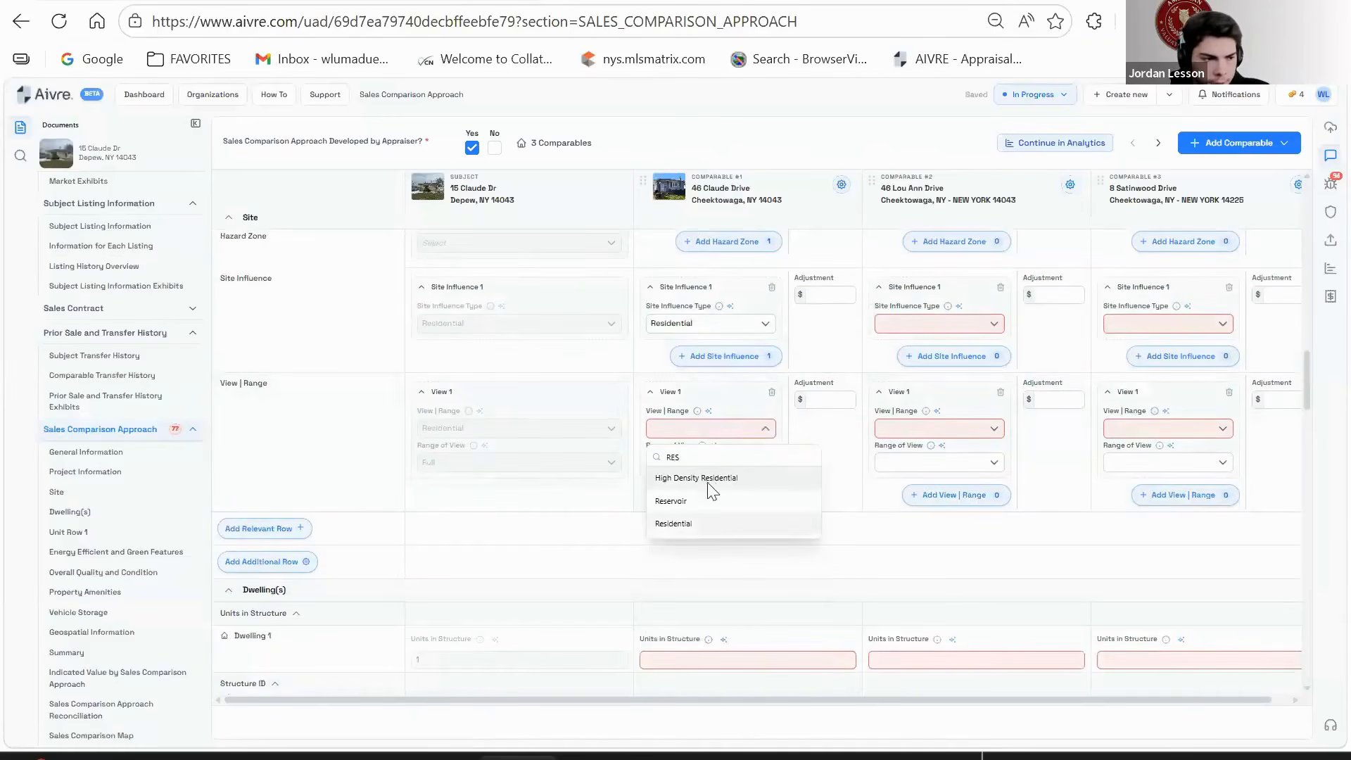
pyautogui.click(697, 524)
pyautogui.click(724, 463)
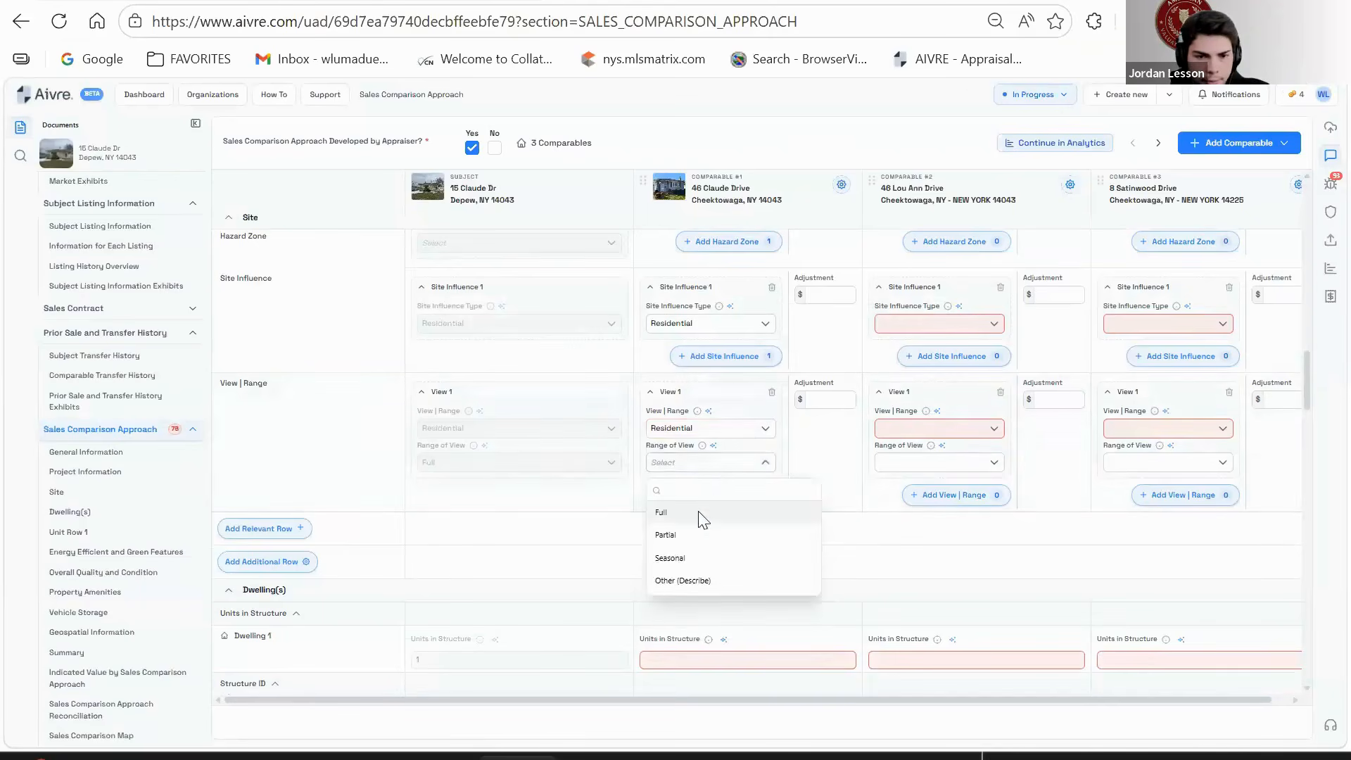
pyautogui.click(732, 512)
# - Enter 1 unit for comp #1 and add Site Built as its construction method
pyautogui.scroll(-2, 774, 484)
pyautogui.scroll(-2, 774, 484)
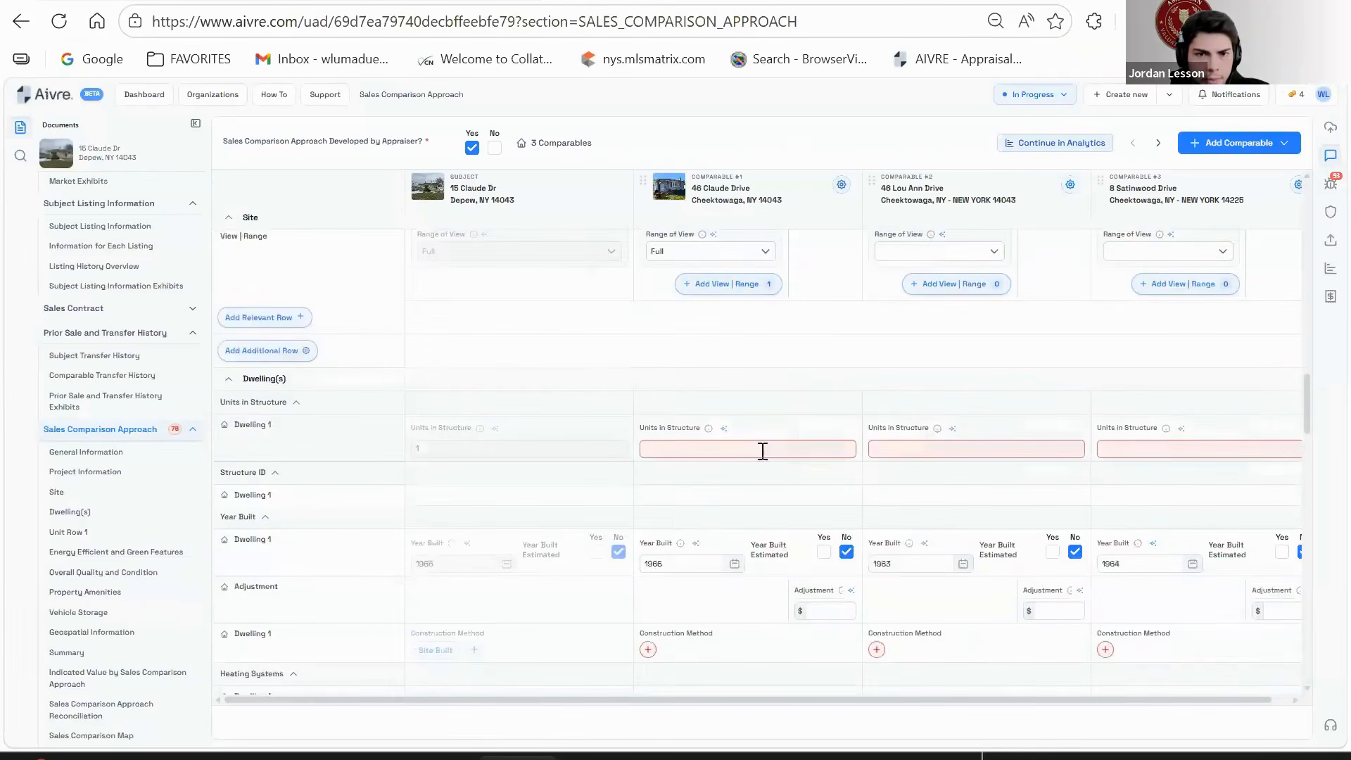
pyautogui.write('1')
pyautogui.scroll(-4, 732, 471)
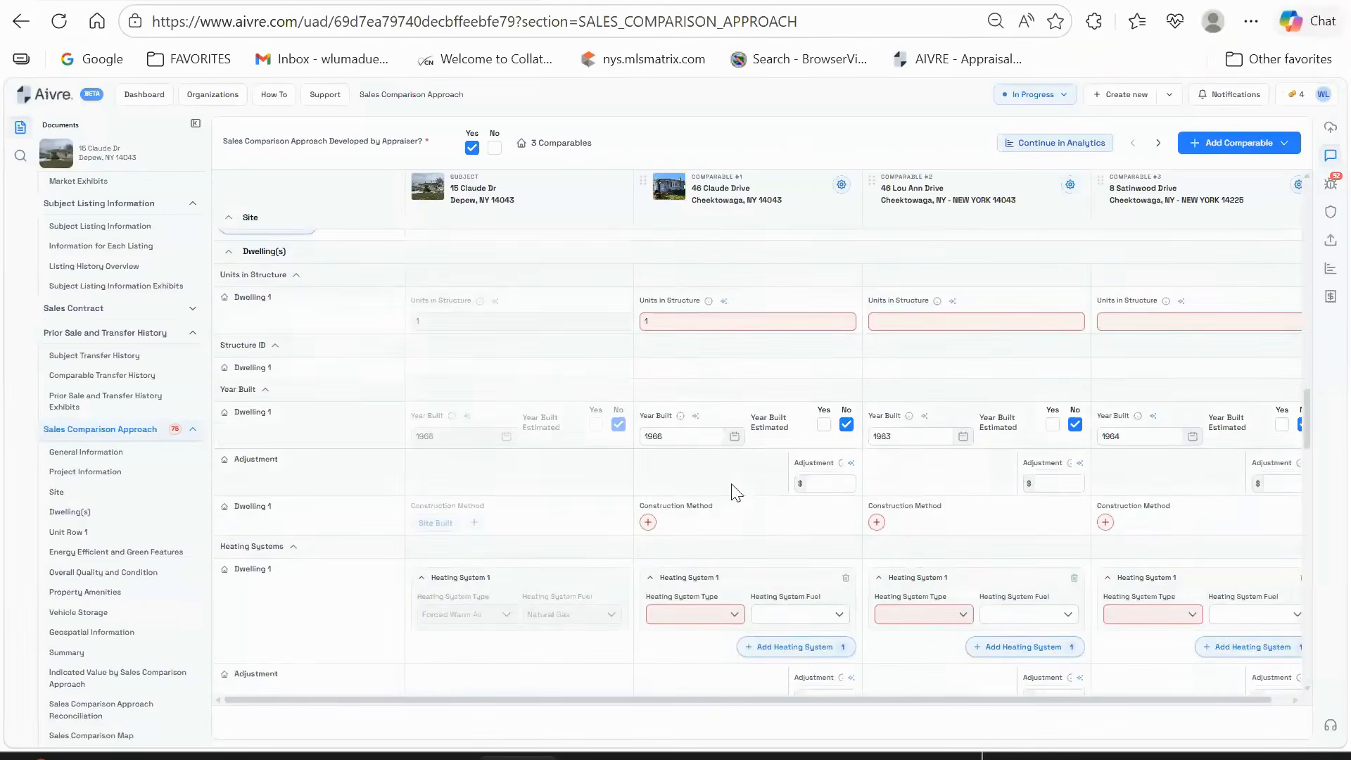
pyautogui.click(648, 438)
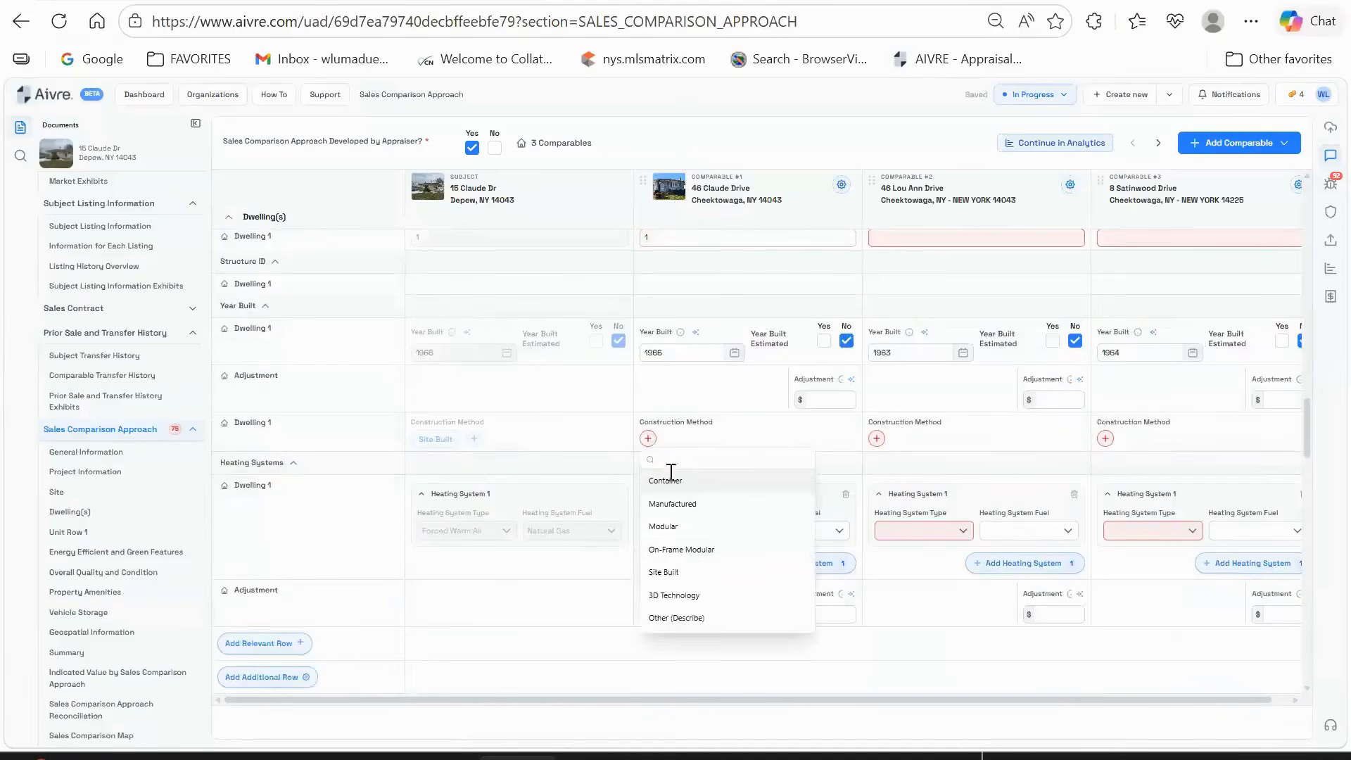
pyautogui.click(676, 573)
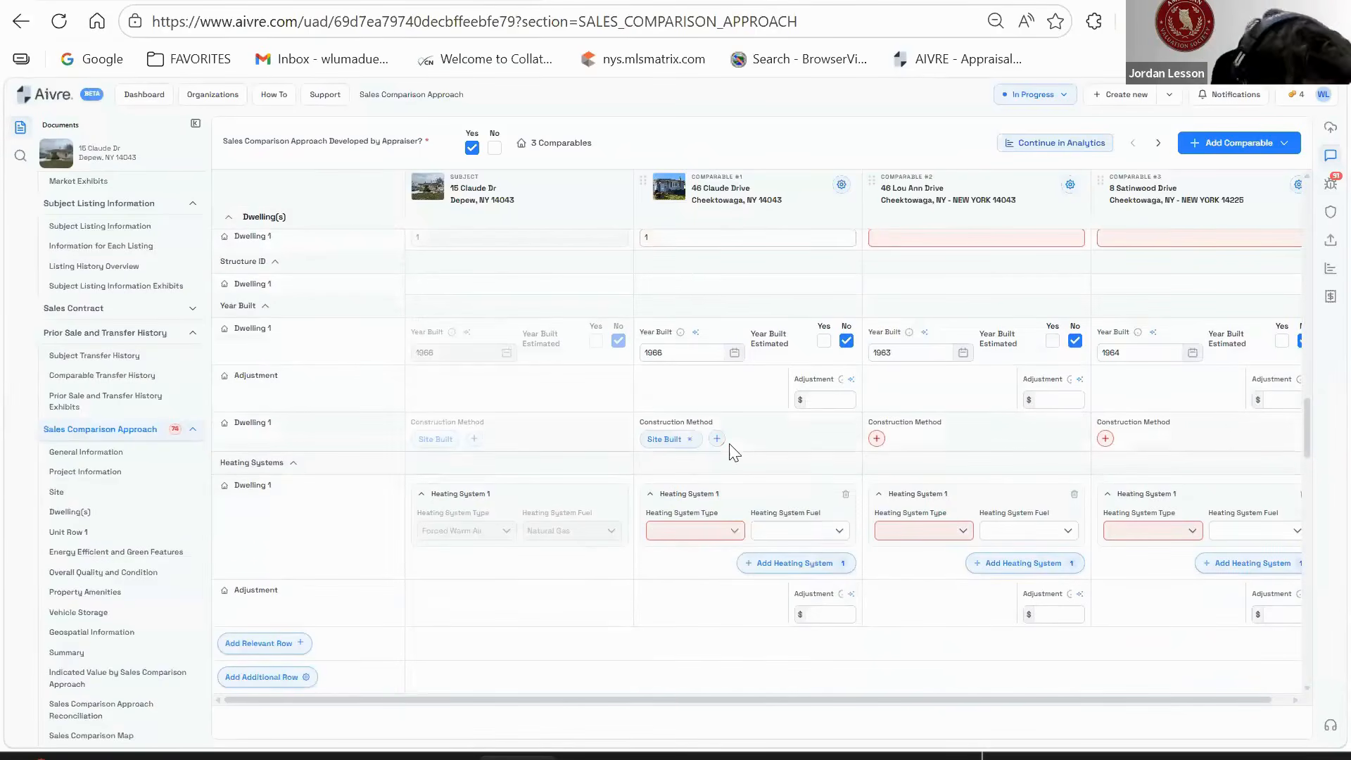
# - Set comp #1's heating to Forced Warm Air fuelled by Natural Gas
pyautogui.scroll(-1, 729, 443)
pyautogui.scroll(-1, 729, 443)
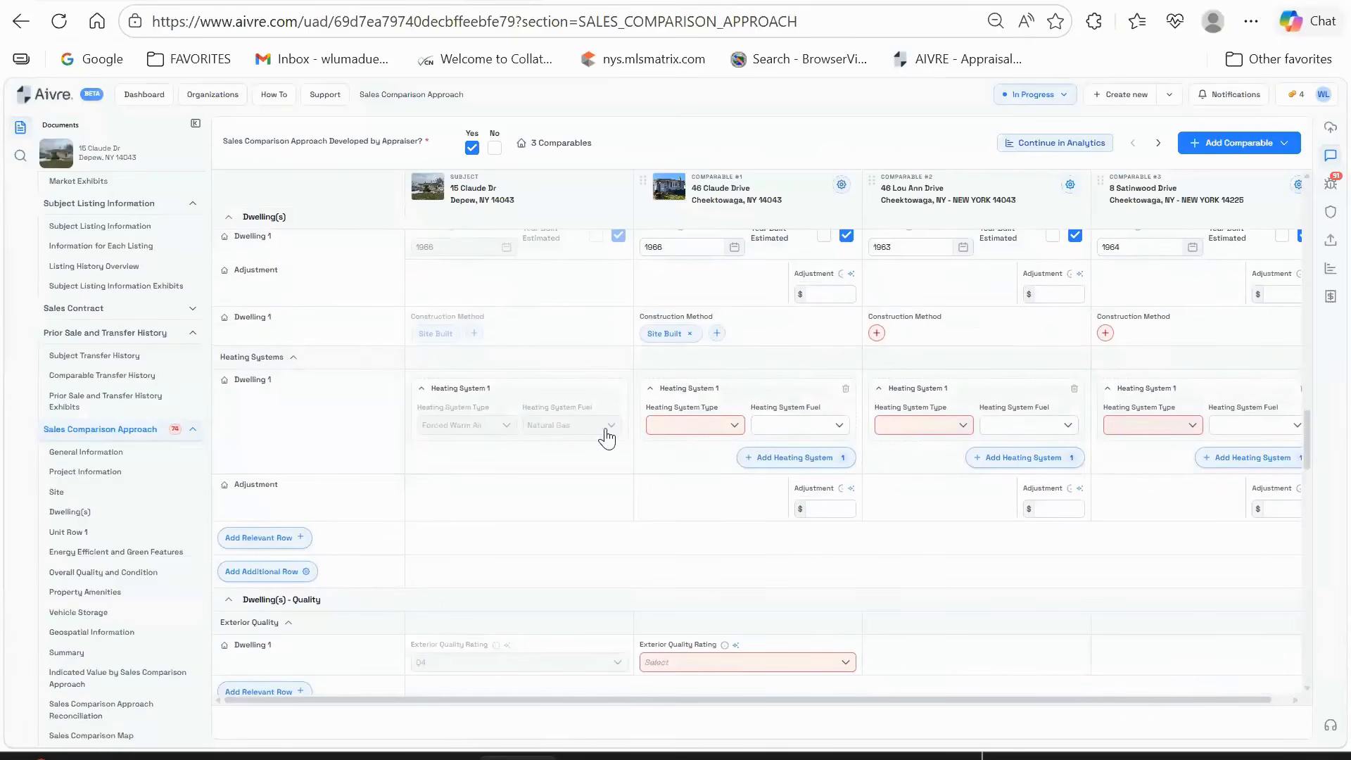
pyautogui.click(690, 425)
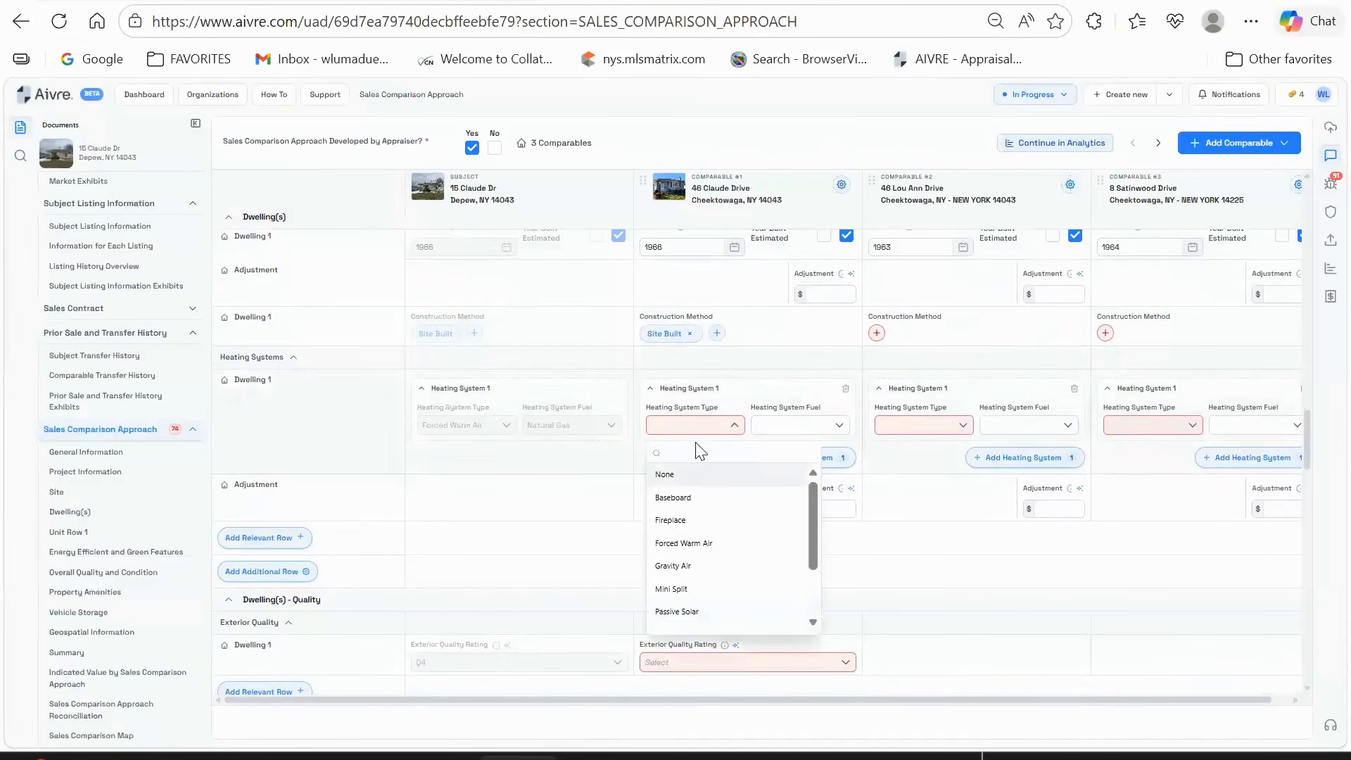
pyautogui.click(705, 547)
pyautogui.click(799, 425)
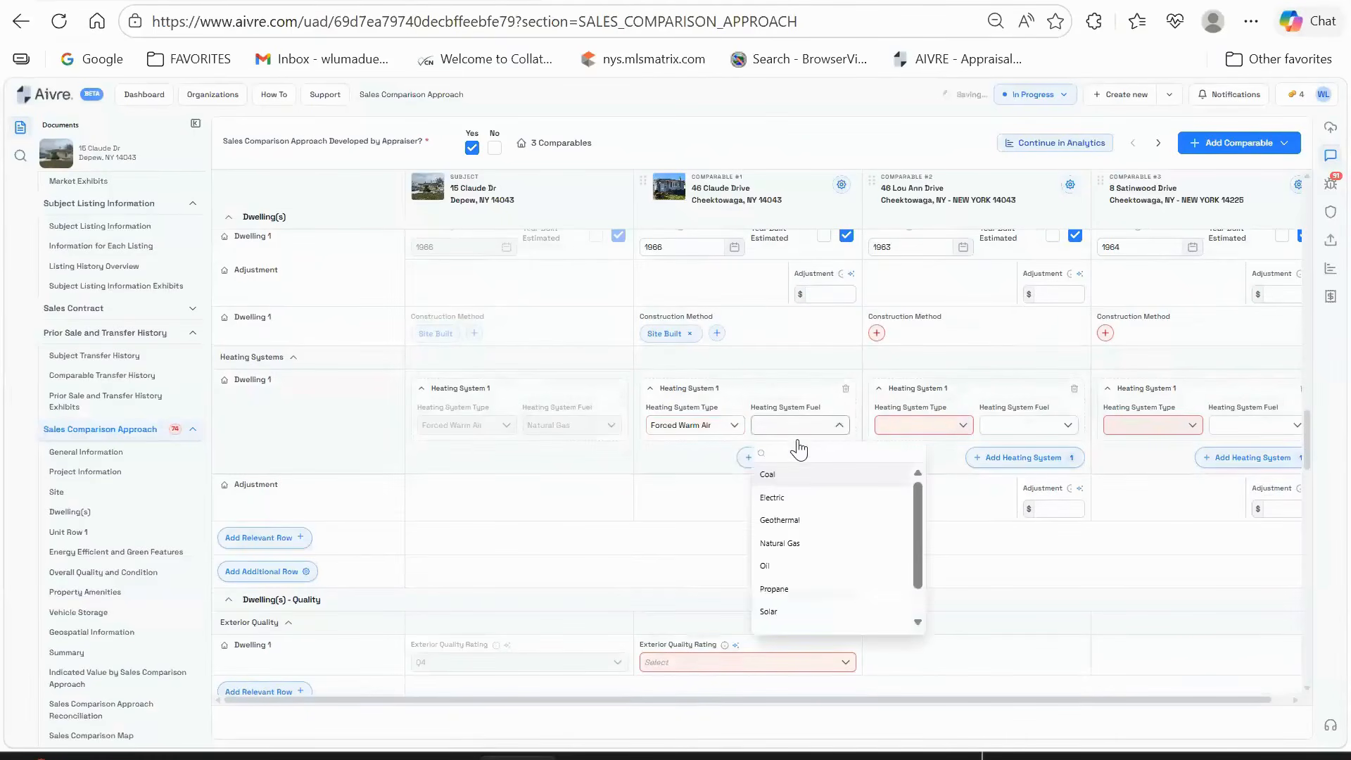
pyautogui.click(831, 543)
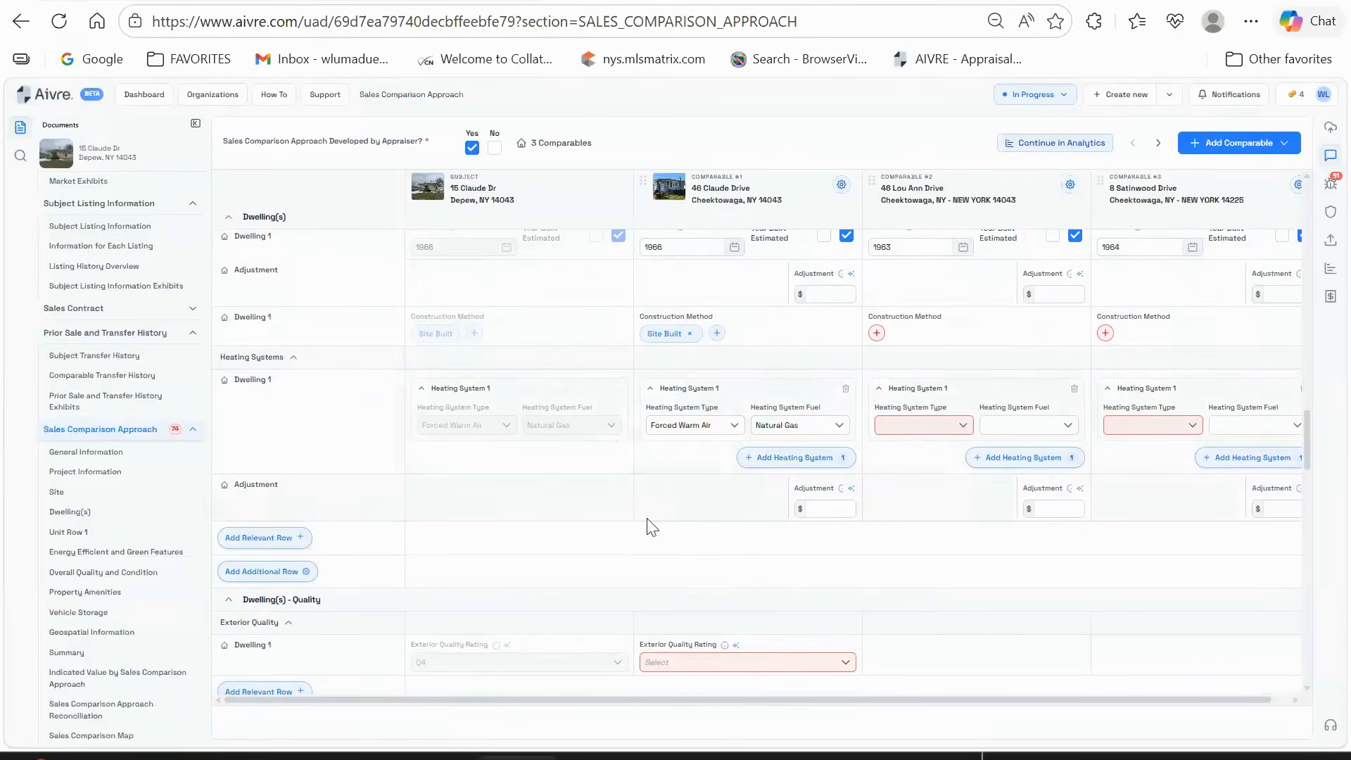
# - Rate comp #1's exterior quality Q4
pyautogui.scroll(2, 719, 447)
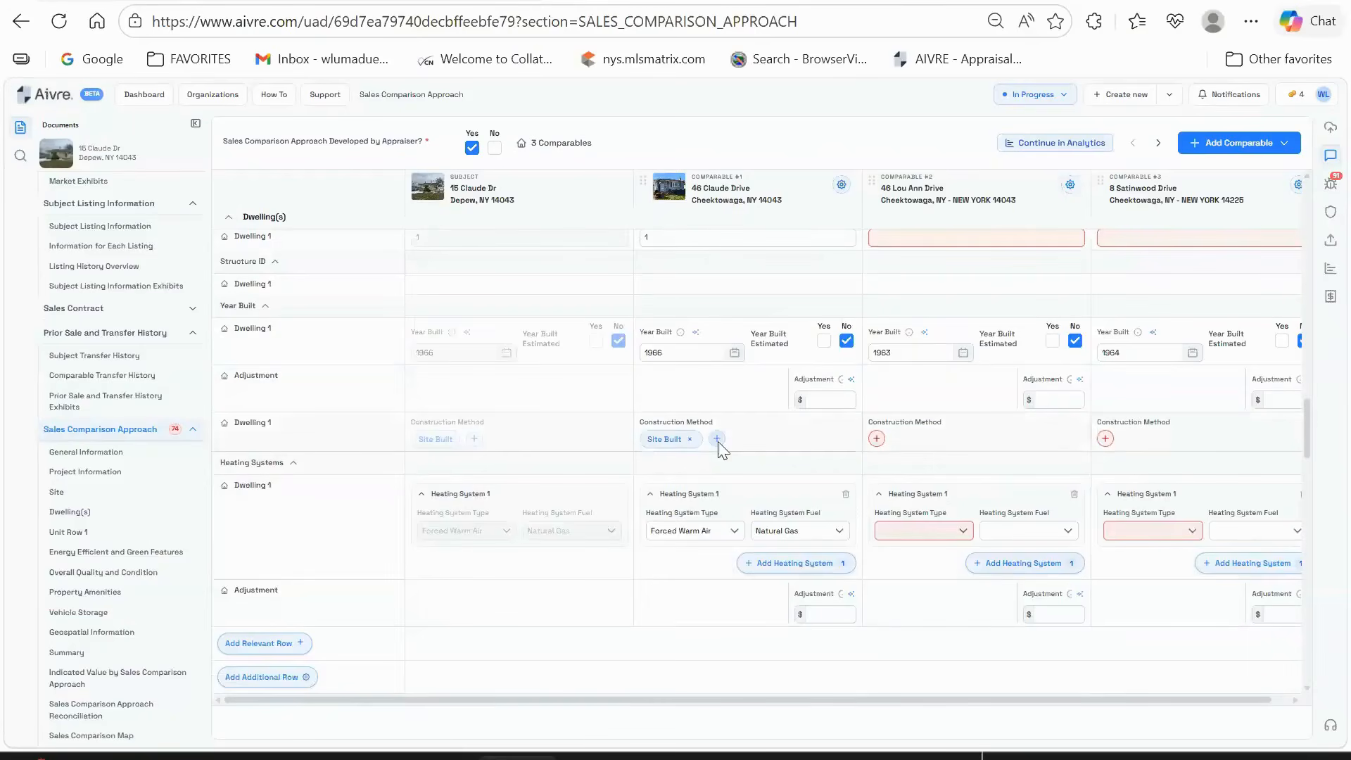
pyautogui.scroll(-4, 719, 448)
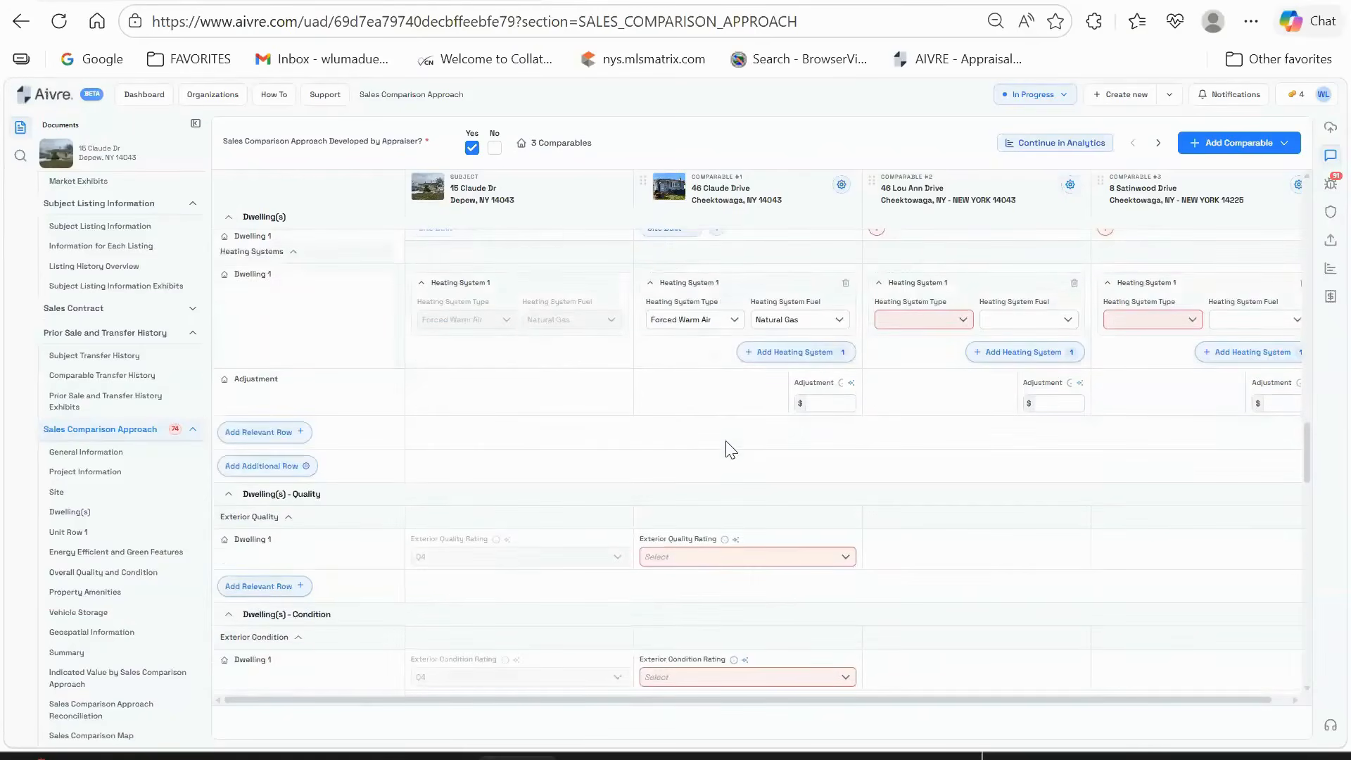
pyautogui.scroll(2, 724, 446)
pyautogui.scroll(-2, 731, 443)
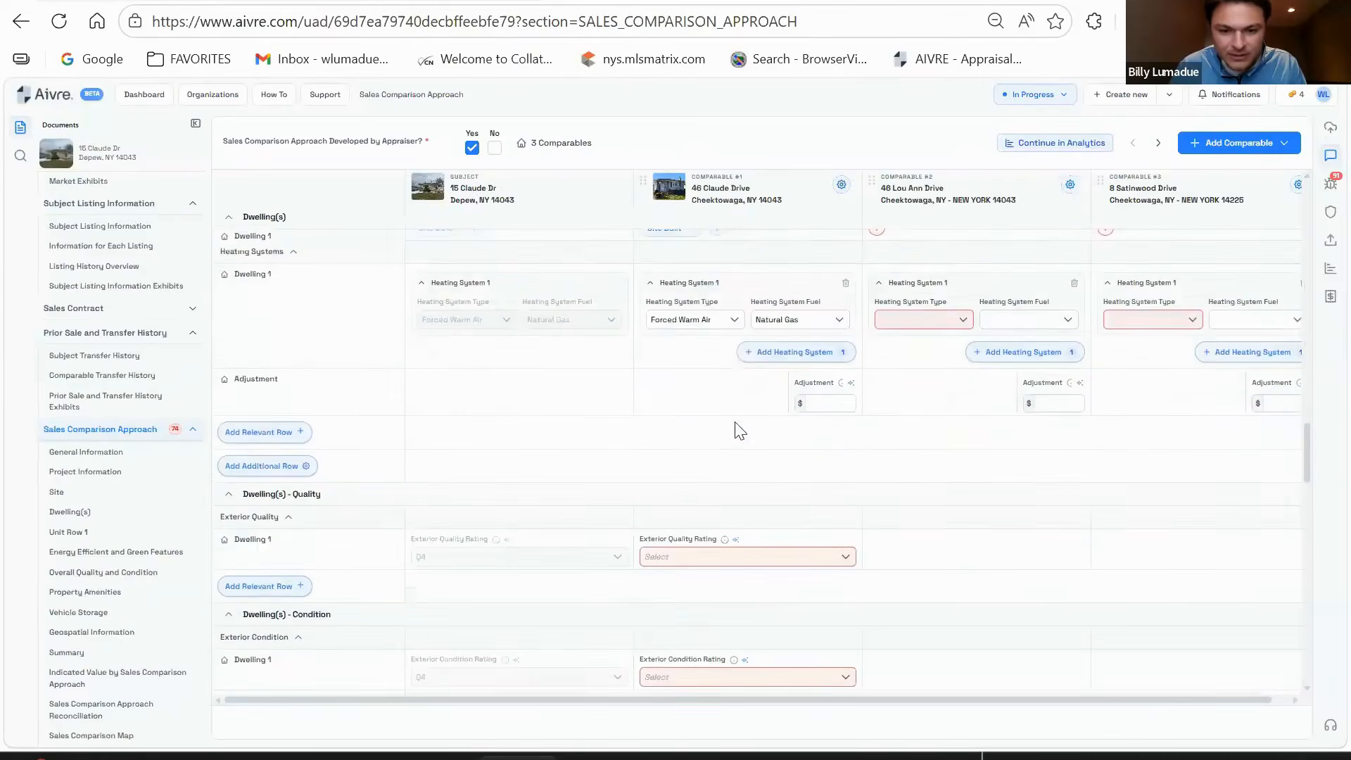
pyautogui.scroll(-2, 733, 431)
pyautogui.click(746, 452)
pyautogui.click(713, 569)
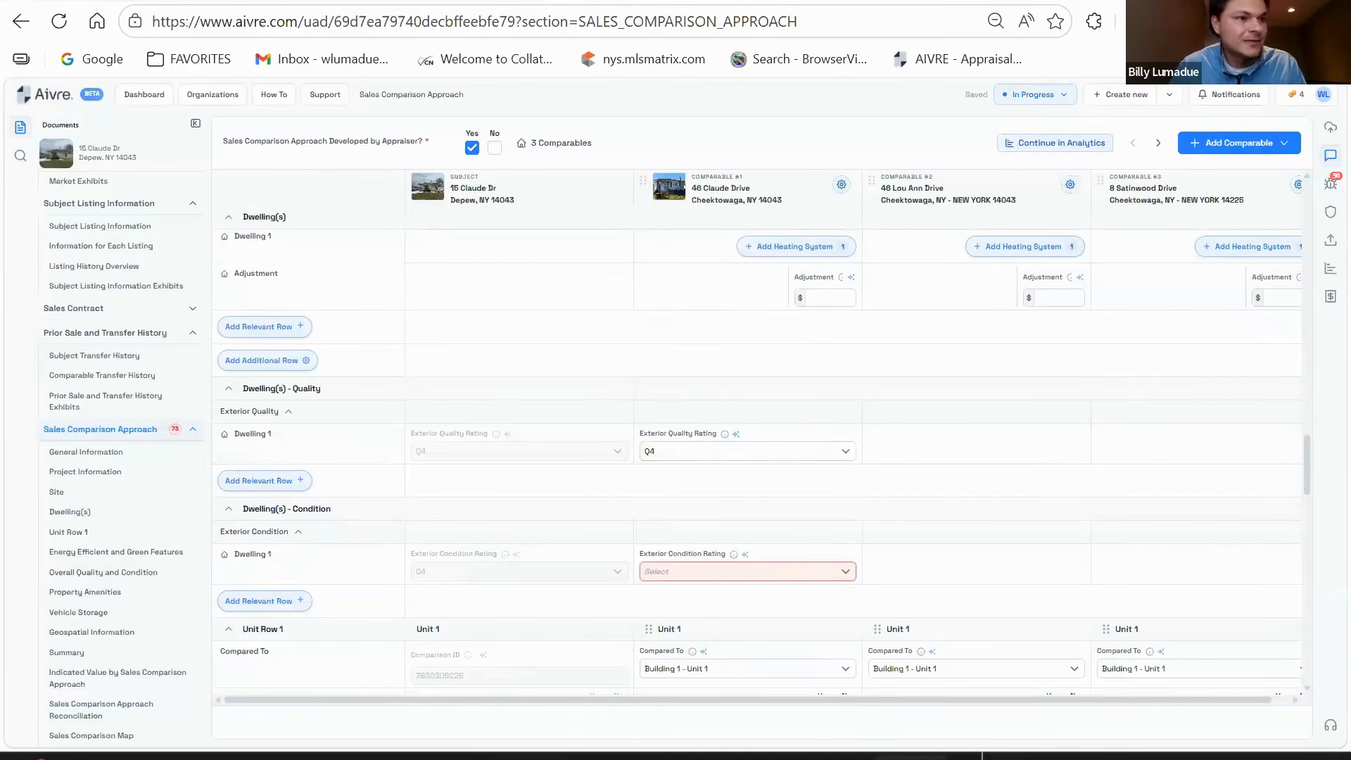
# - Set comparable #1's exterior condition to C4 and mark its unit as not an ADU
pyautogui.click(727, 571)
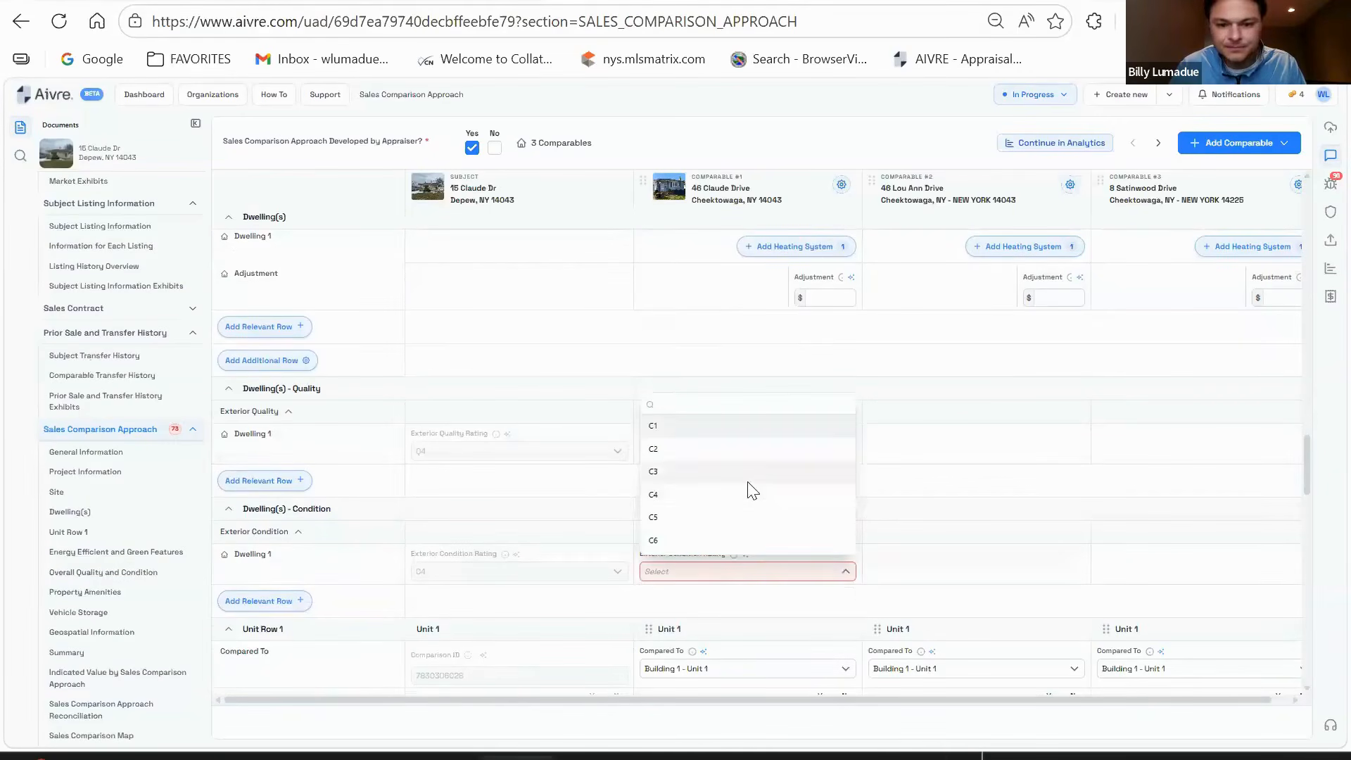
pyautogui.click(740, 492)
pyautogui.scroll(-4, 757, 478)
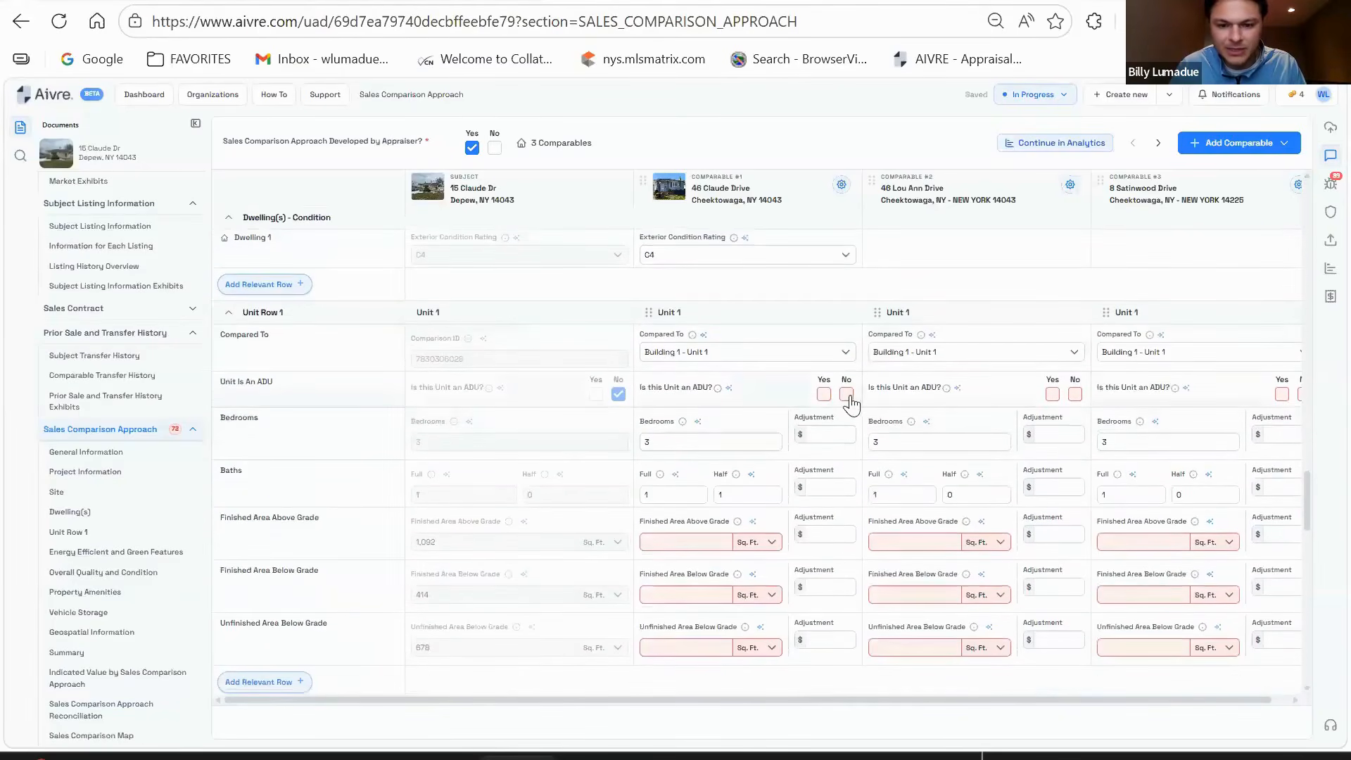
pyautogui.click(846, 395)
# - Enter 1092 sq ft above grade, 400 finished and 692 unfinished below grade for comparable #1
pyautogui.scroll(-2, 752, 437)
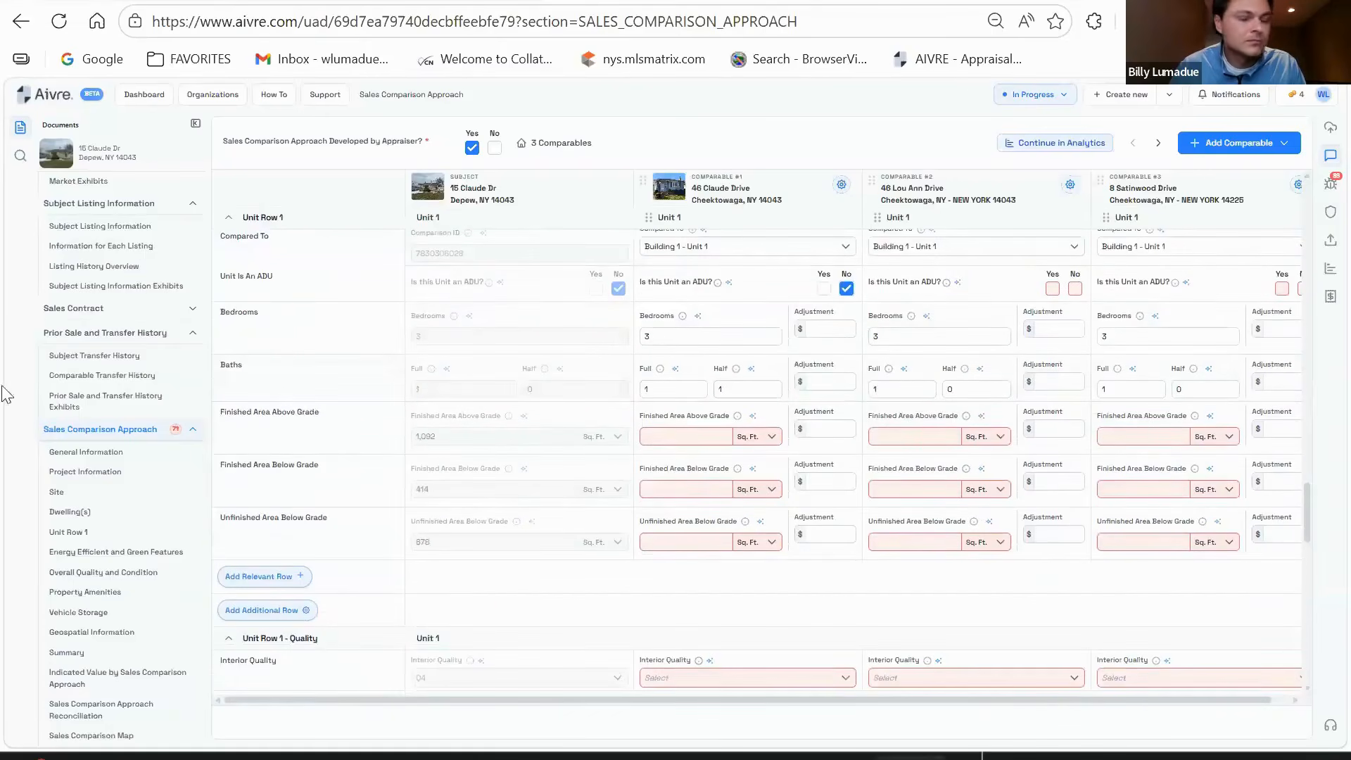
pyautogui.write('1092')
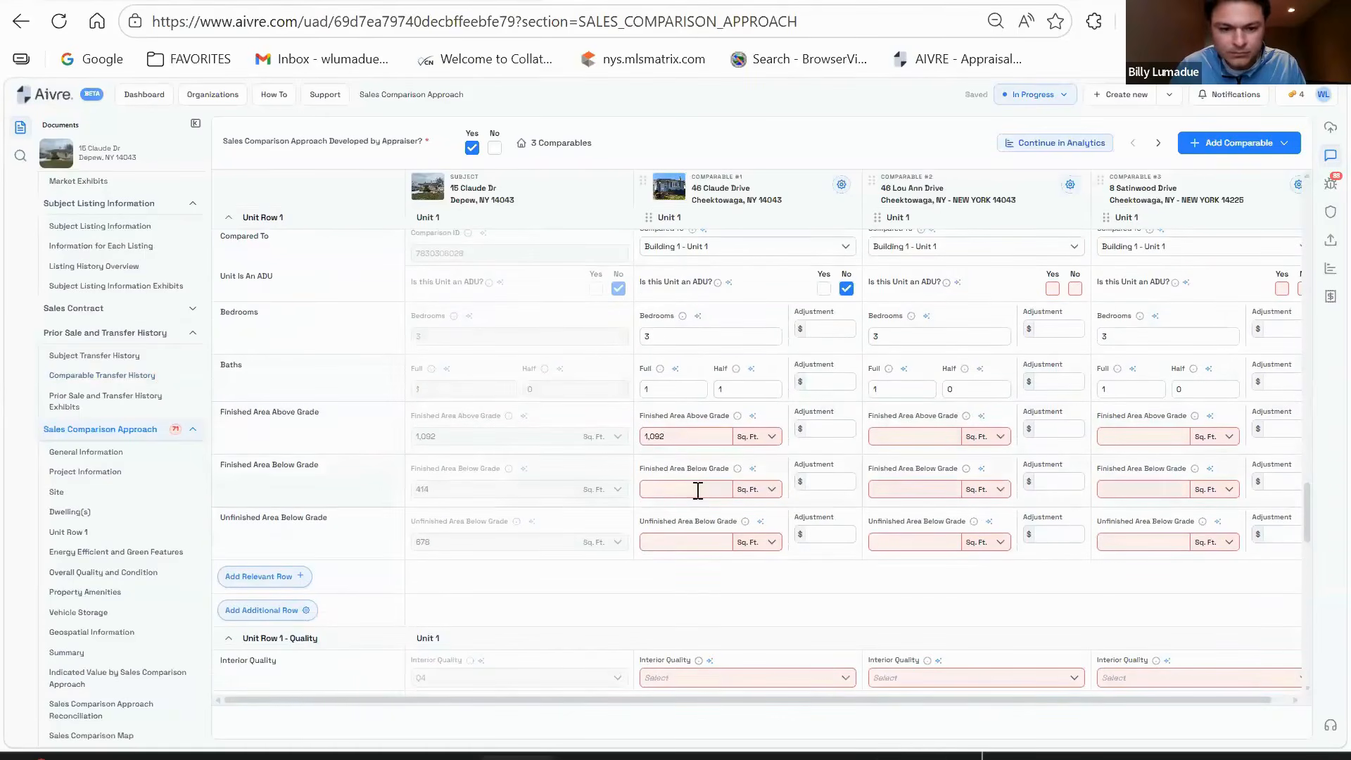
pyautogui.click(698, 490)
pyautogui.write('0')
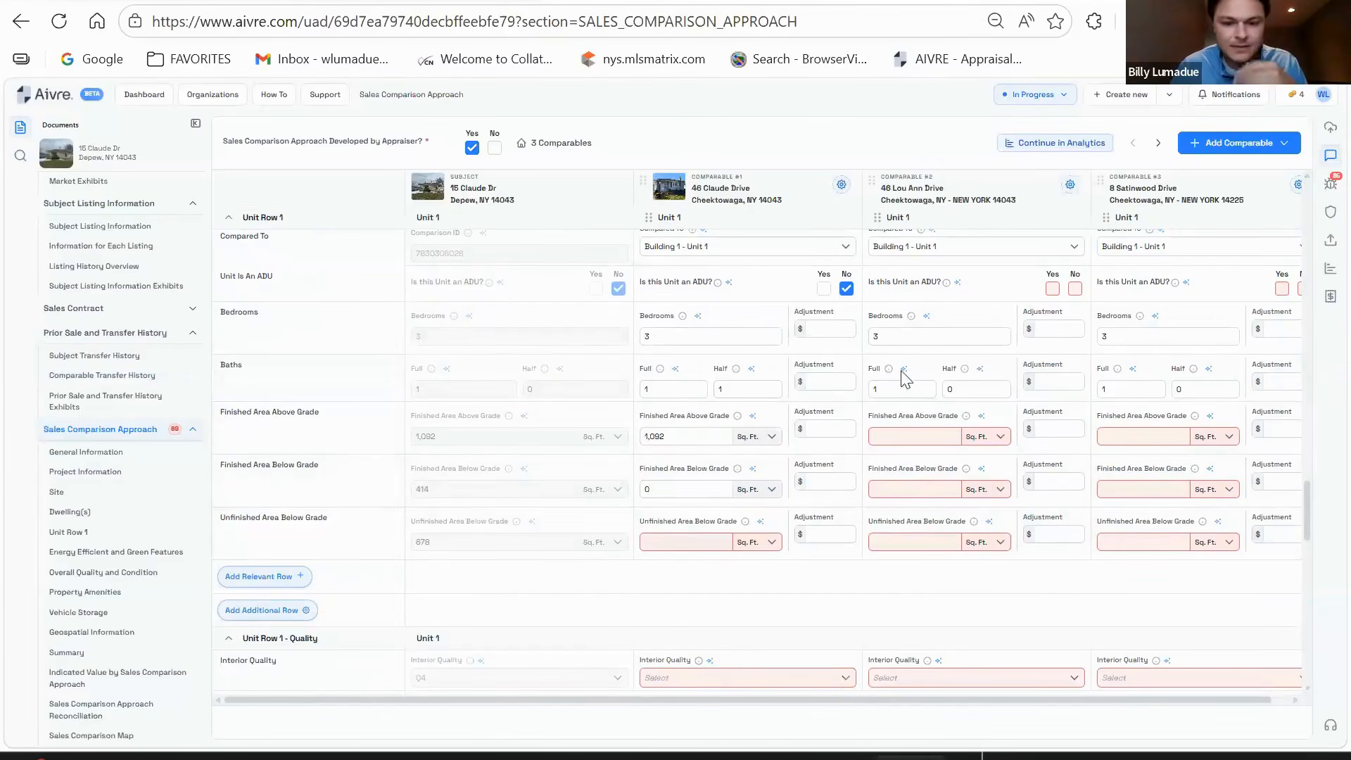
pyautogui.moveTo(676, 486); pyautogui.dragTo(614, 494)
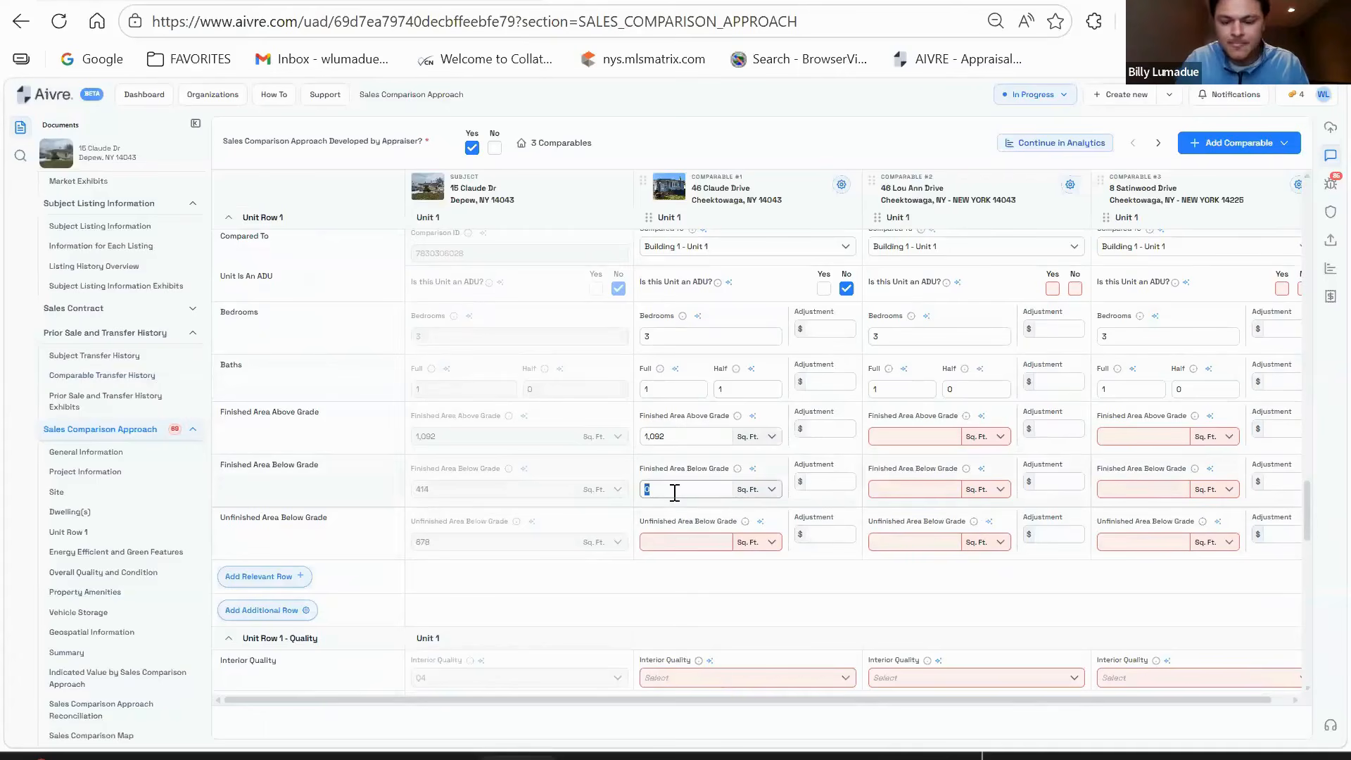
pyautogui.write('400')
pyautogui.scroll(-2, 674, 491)
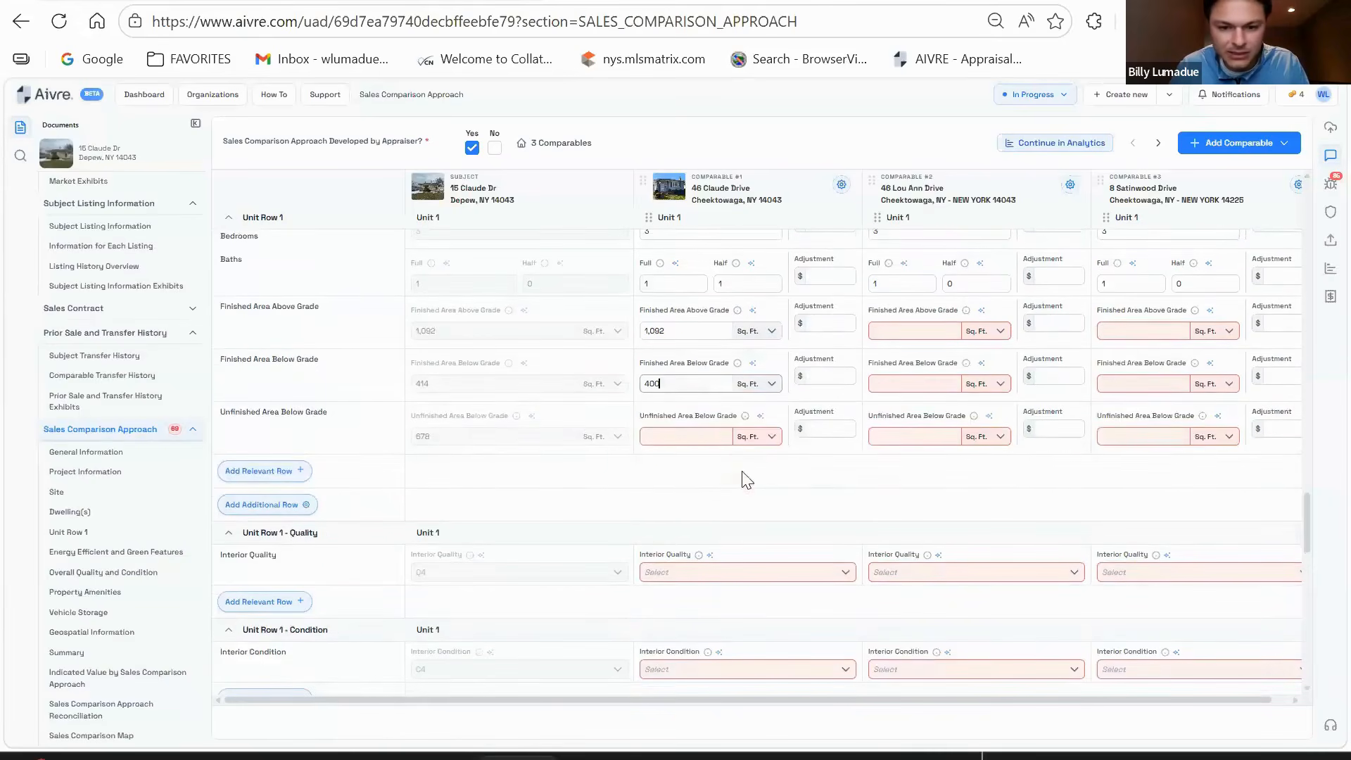
pyautogui.click(708, 438)
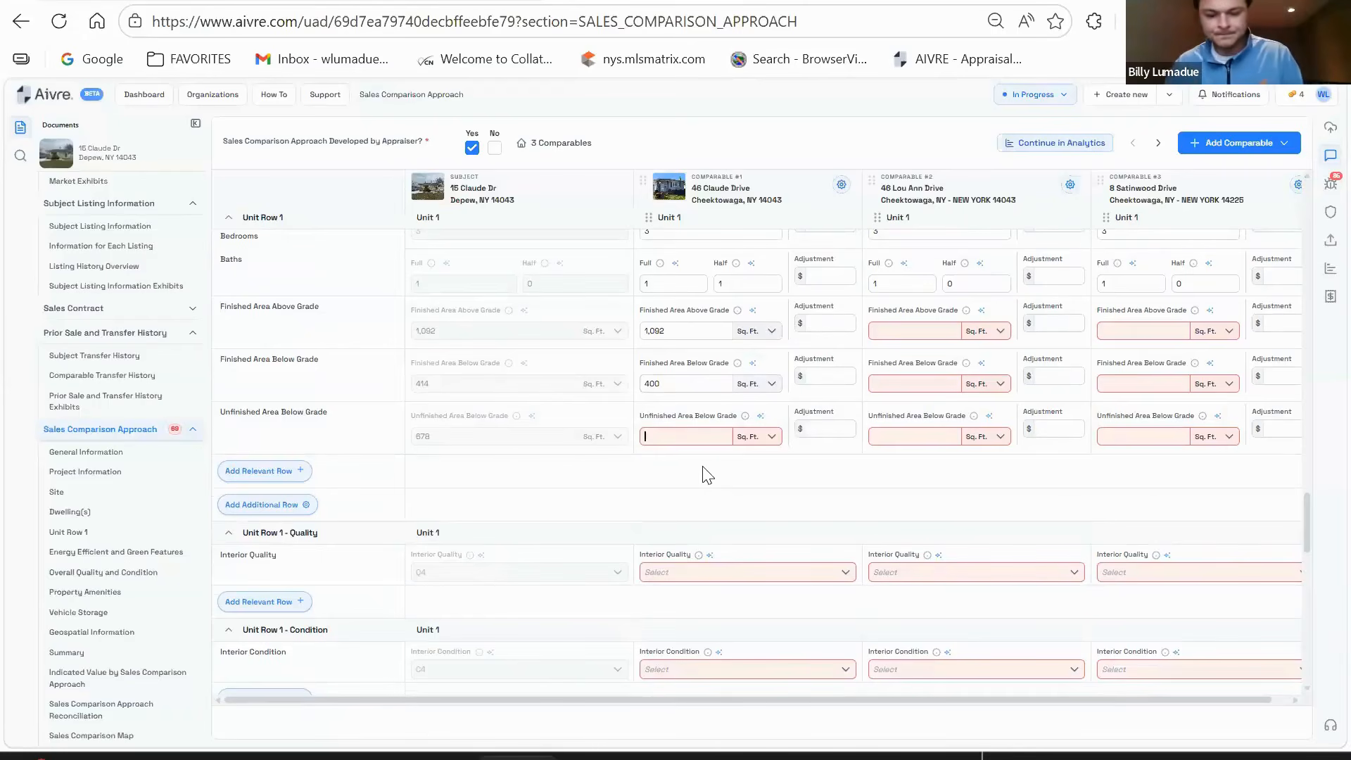
pyautogui.write('692')
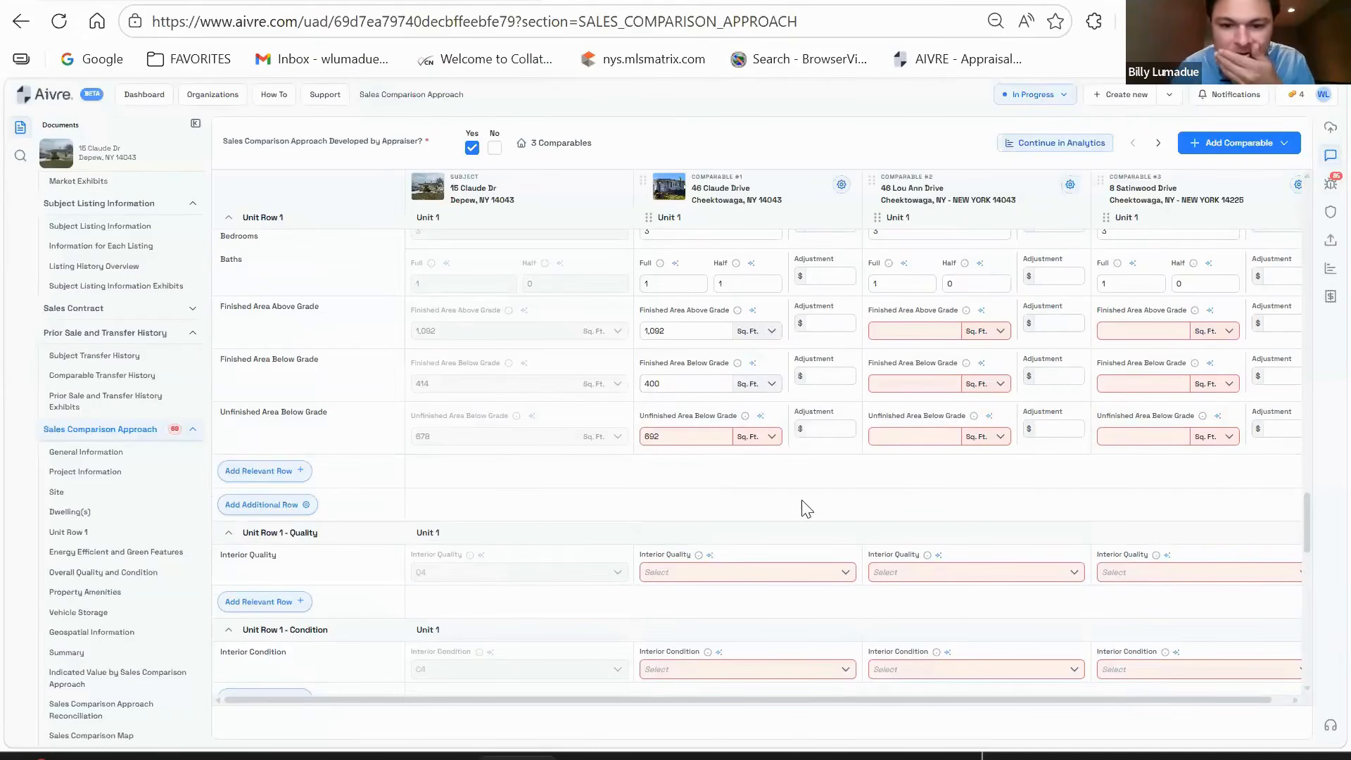
pyautogui.scroll(-3, 781, 493)
# - Rate comparable #1's interior and overall quality Q4 and condition C4
pyautogui.click(725, 365)
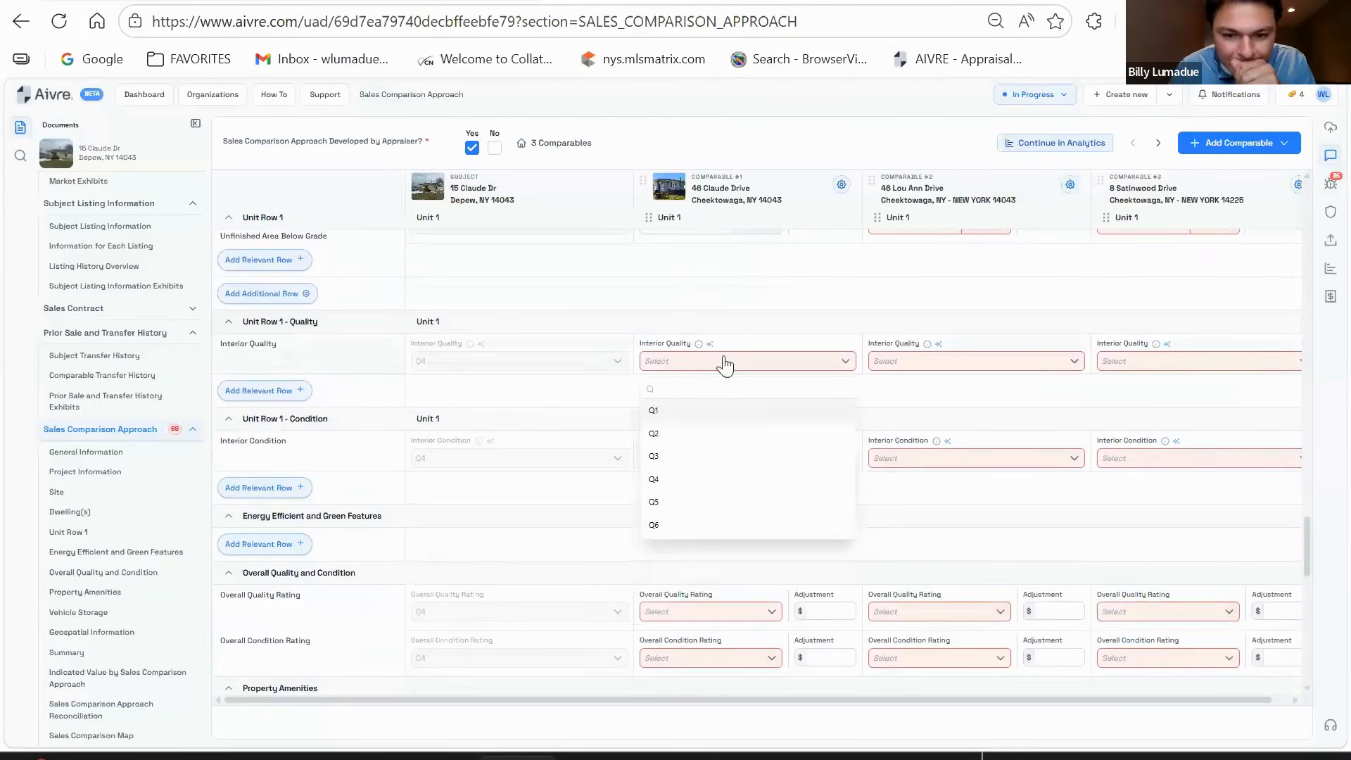
pyautogui.click(710, 479)
pyautogui.click(711, 459)
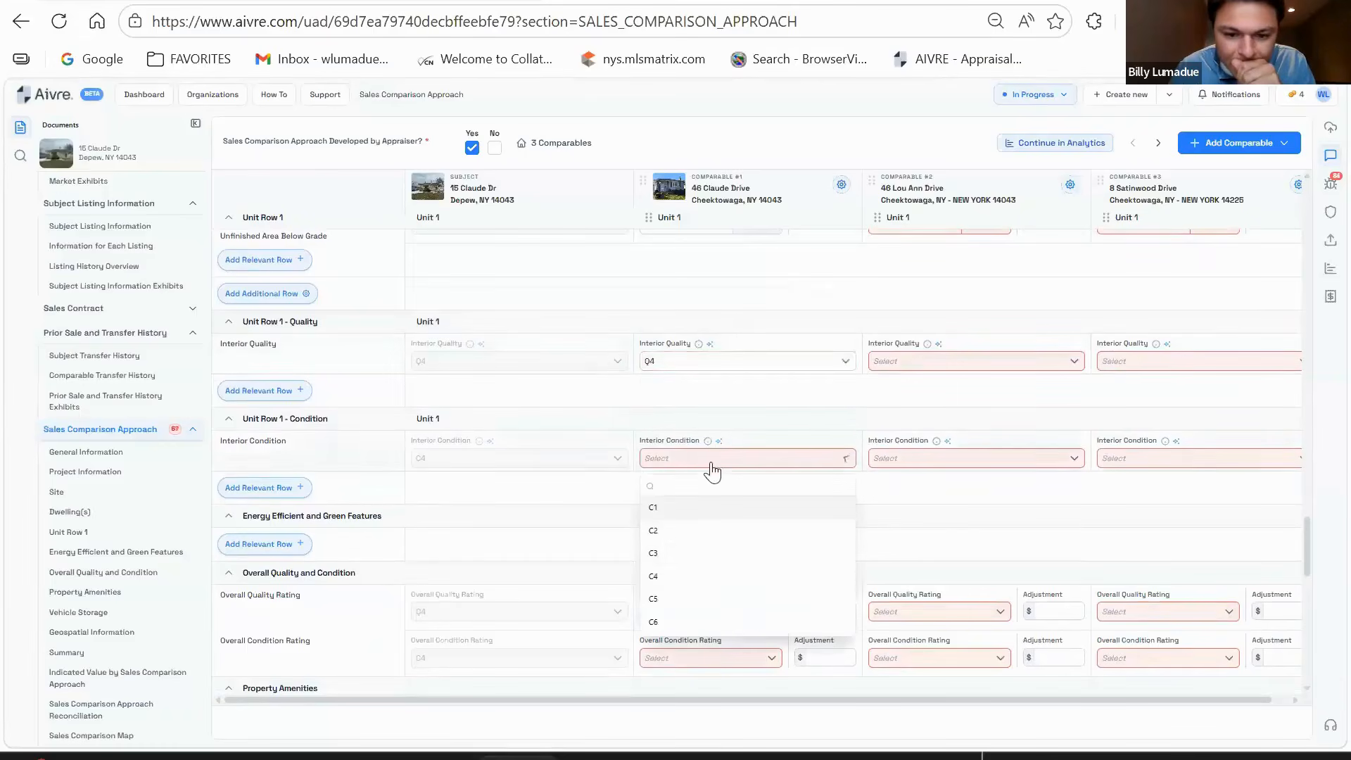
pyautogui.click(695, 575)
pyautogui.scroll(-3, 739, 478)
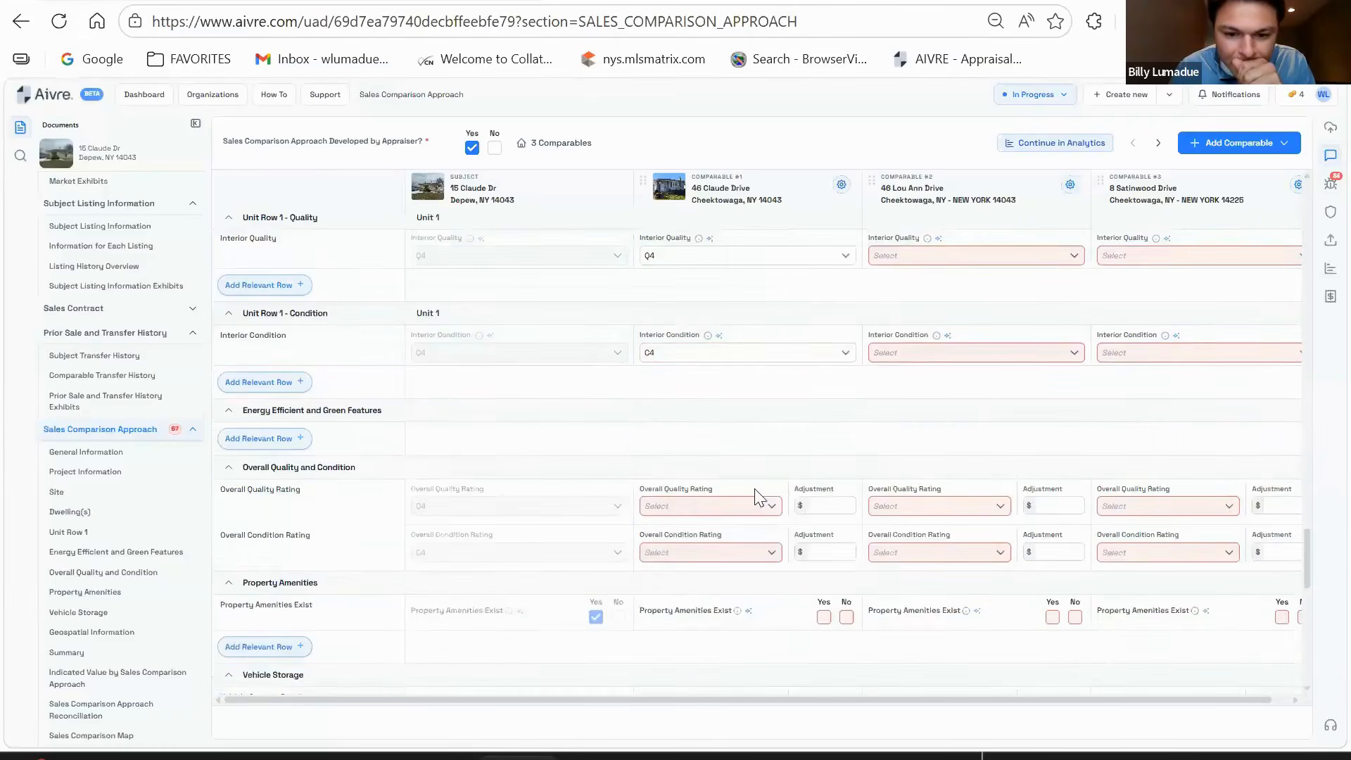
pyautogui.click(726, 408)
pyautogui.click(697, 517)
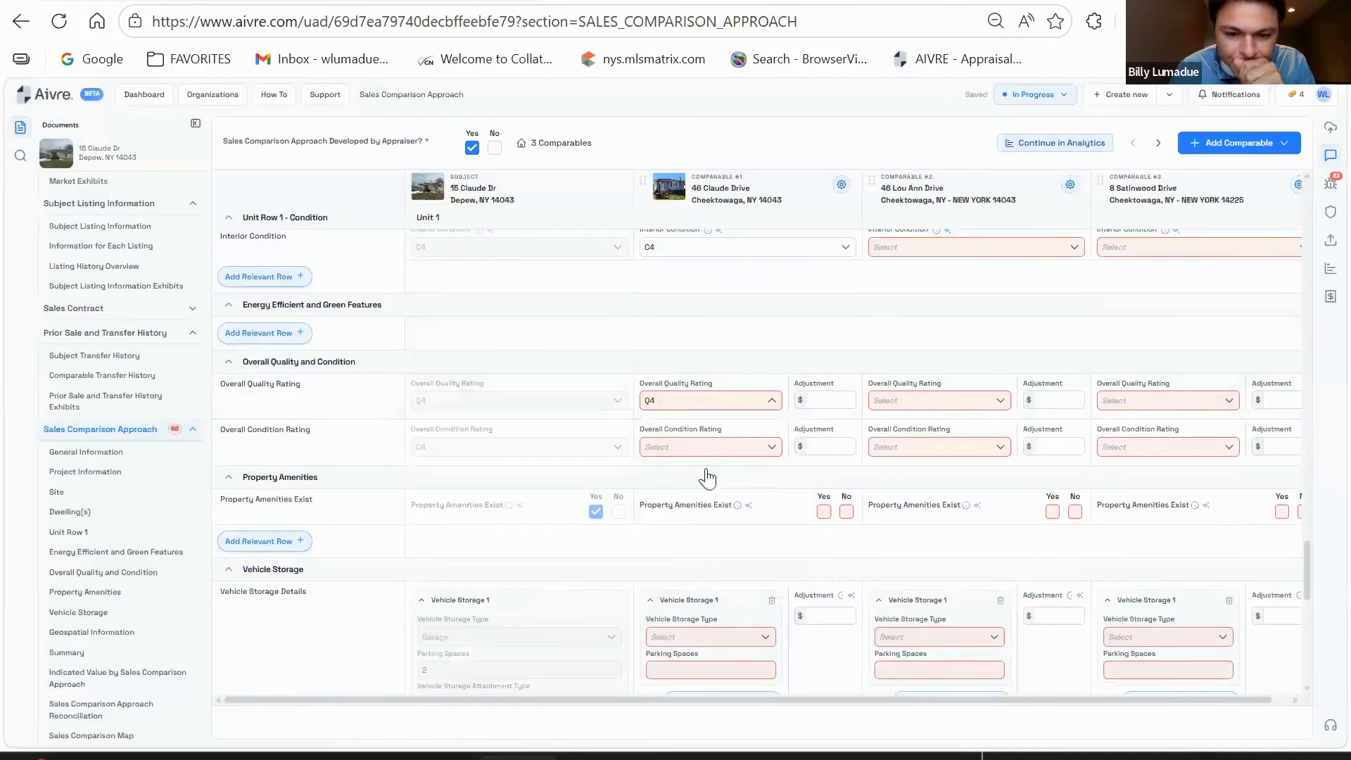
pyautogui.click(707, 447)
pyautogui.click(696, 564)
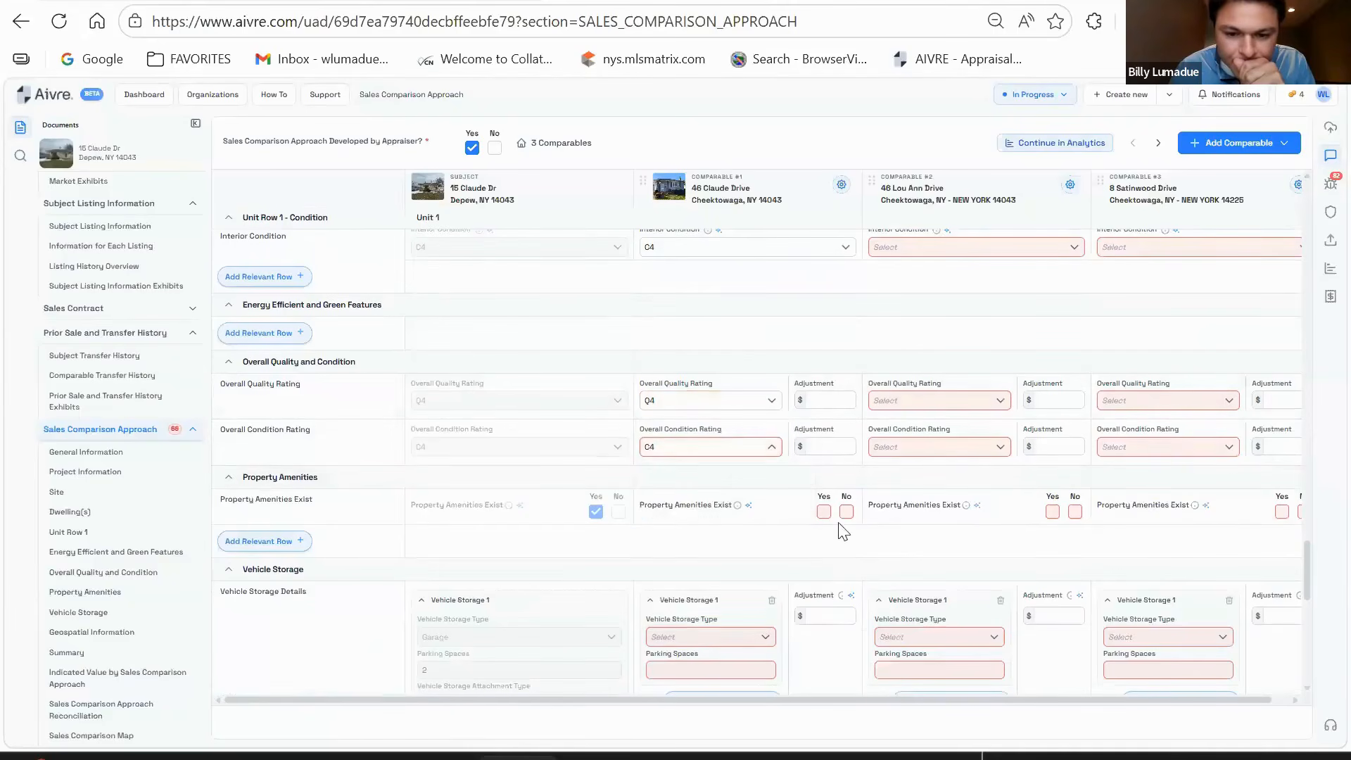
# - Mark comparable #1's amenities as present and add an Outdoor Living amenity row
pyautogui.click(823, 511)
pyautogui.click(823, 512)
pyautogui.scroll(-2, 681, 537)
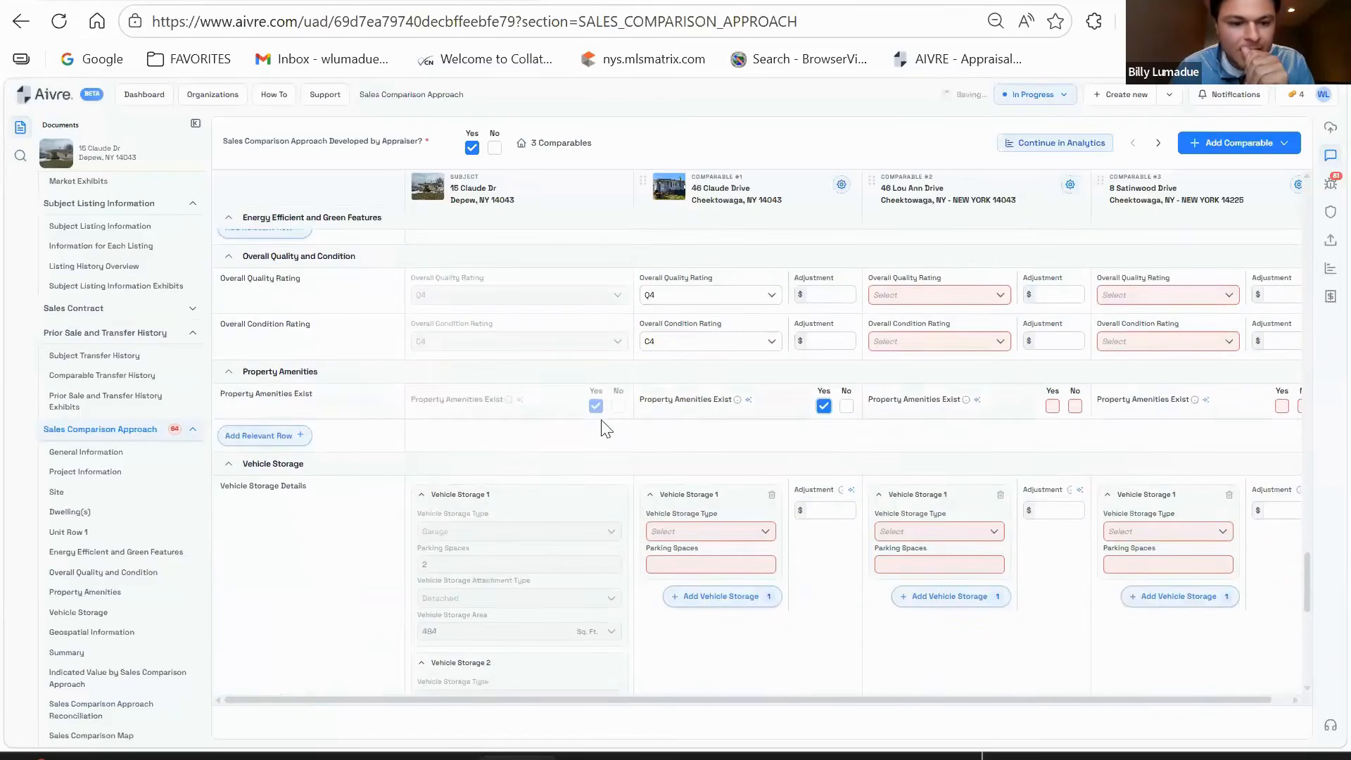
pyautogui.click(306, 435)
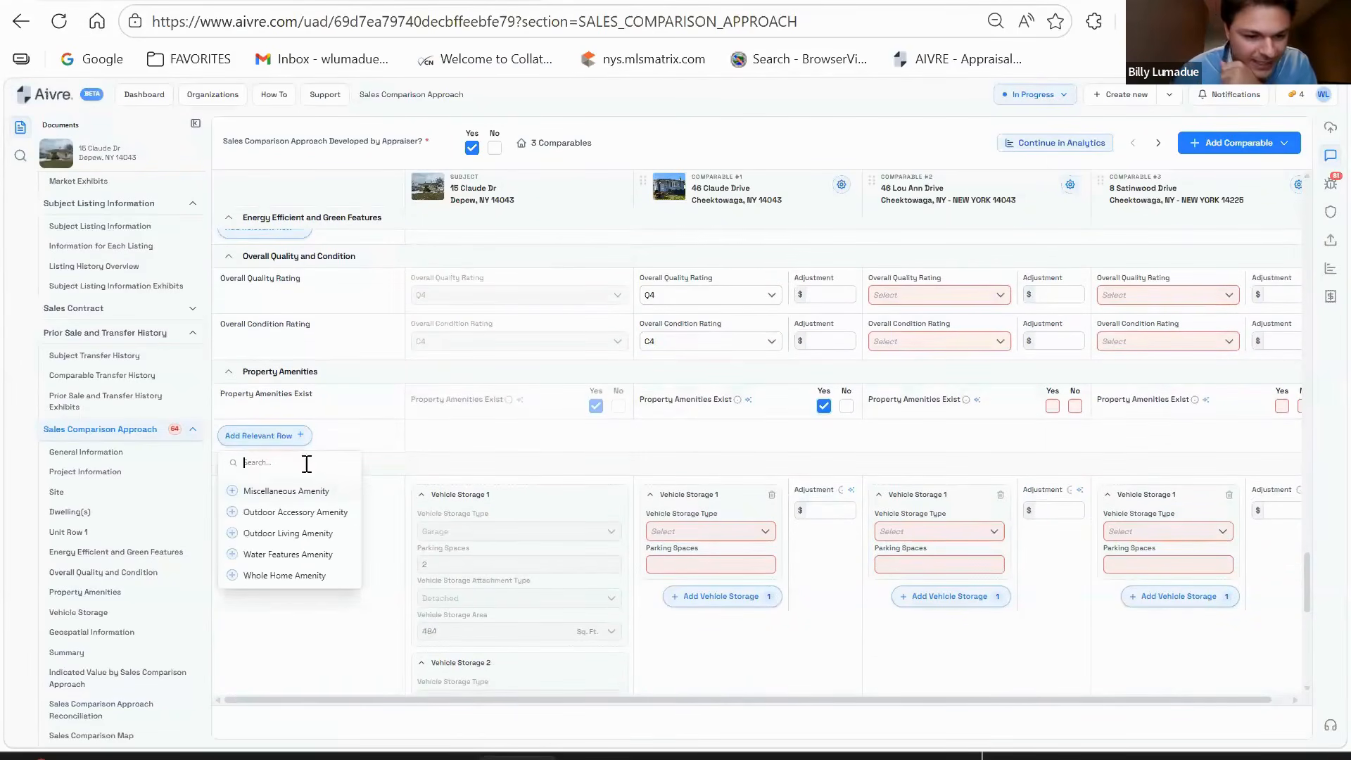
pyautogui.click(267, 533)
pyautogui.click(301, 515)
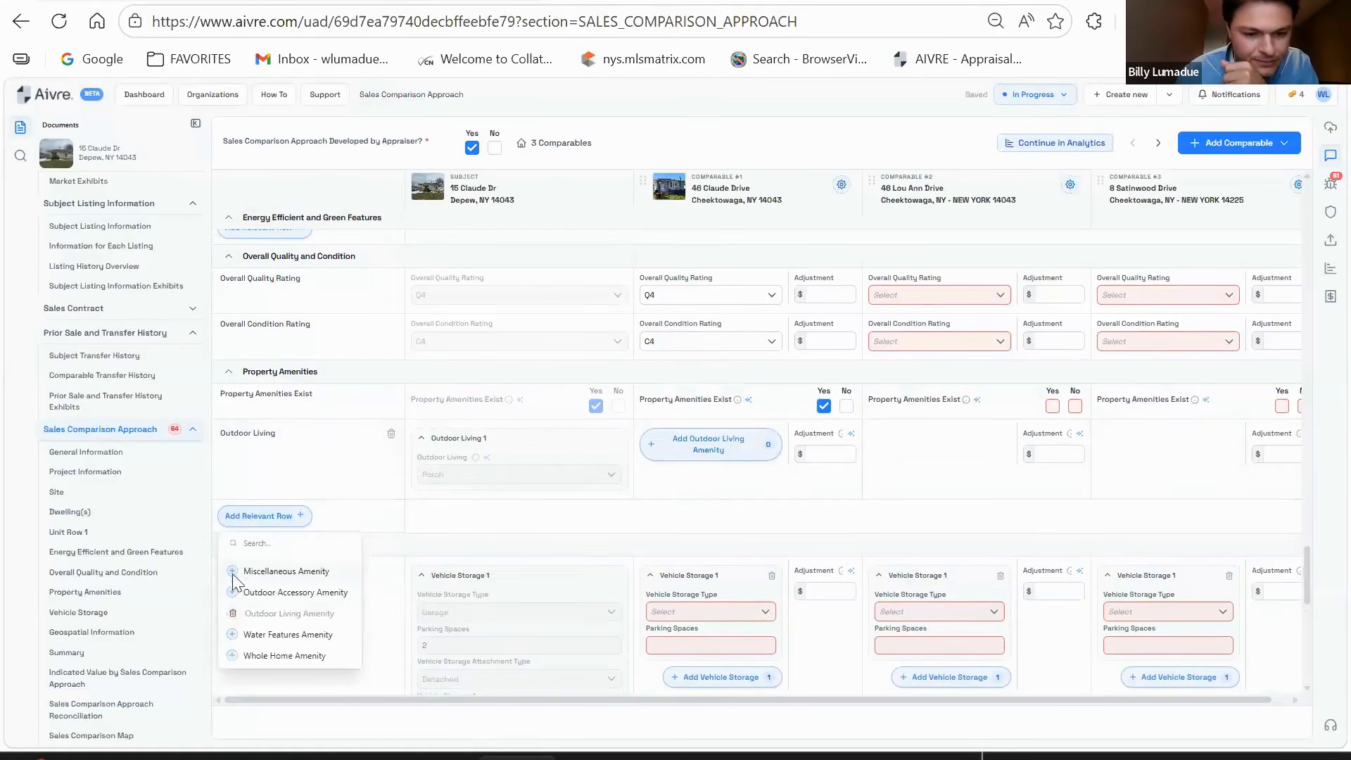
pyautogui.click(285, 570)
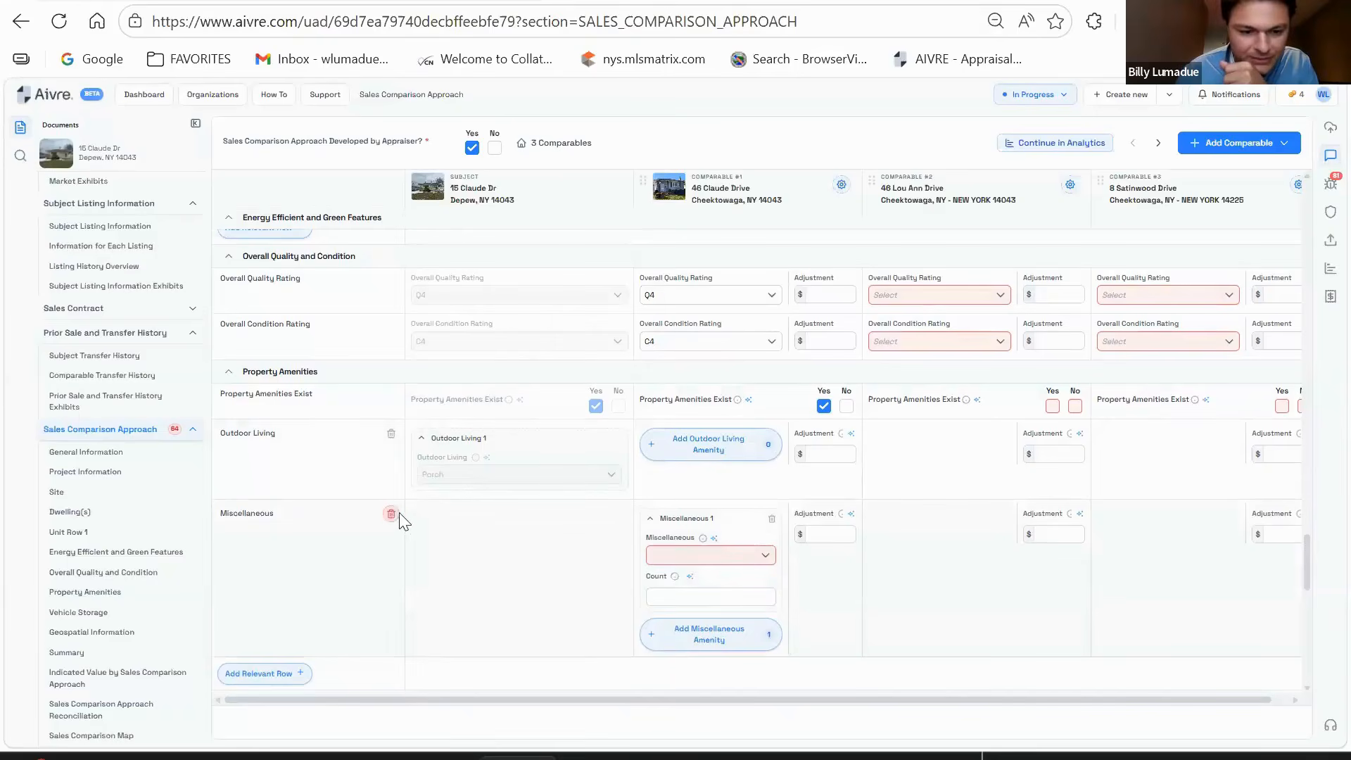
pyautogui.click(391, 514)
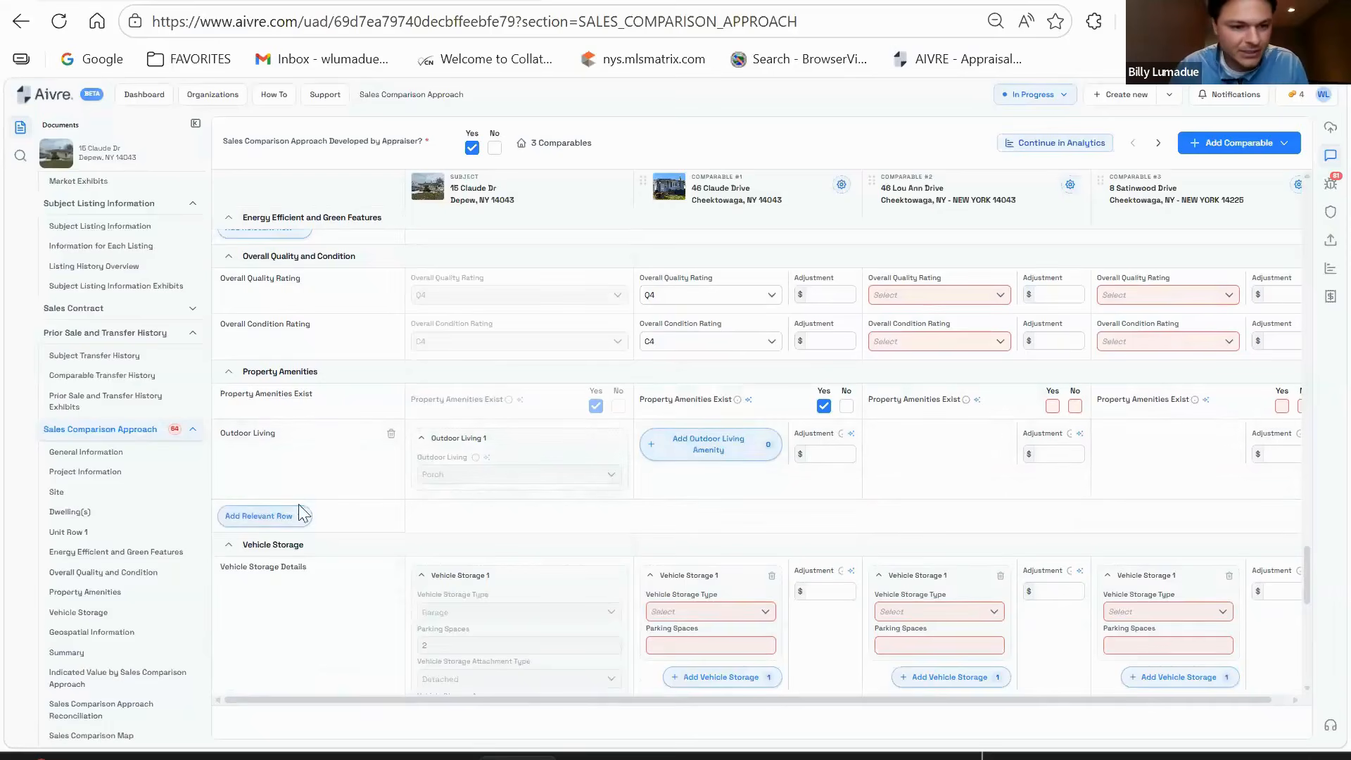
pyautogui.scroll(2, 293, 406)
pyautogui.scroll(-1, 385, 508)
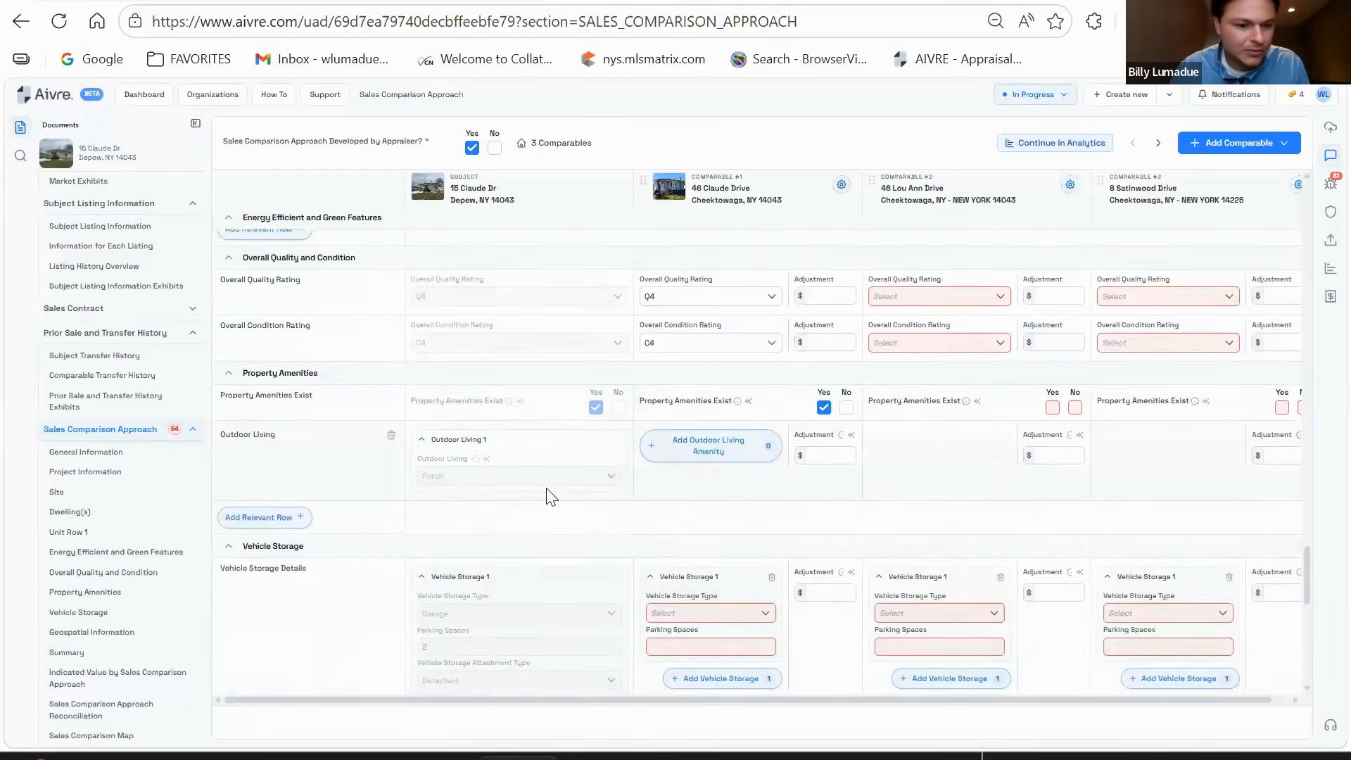
pyautogui.scroll(1, 551, 497)
pyautogui.scroll(-1, 548, 492)
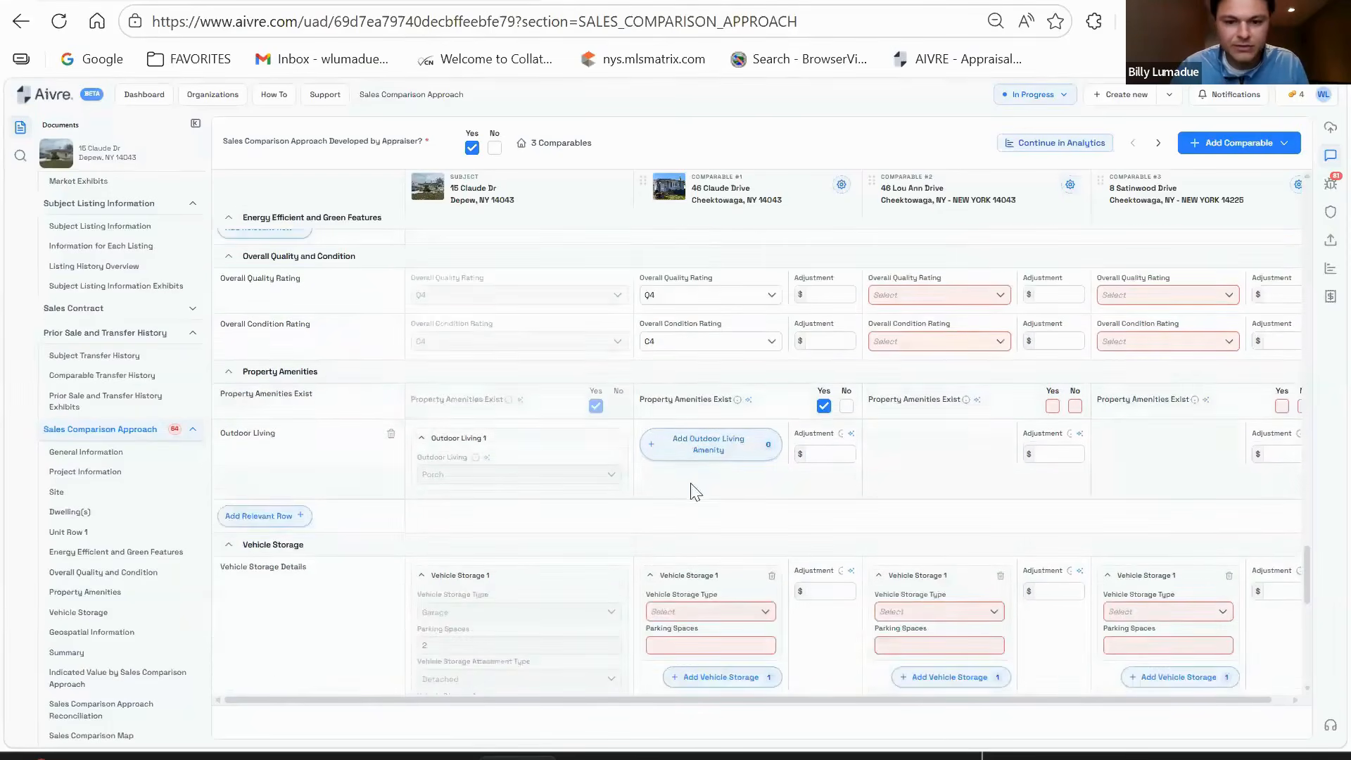
# - Set comparable #1's outdoor living amenity to Porch
pyautogui.click(704, 449)
pyautogui.click(704, 475)
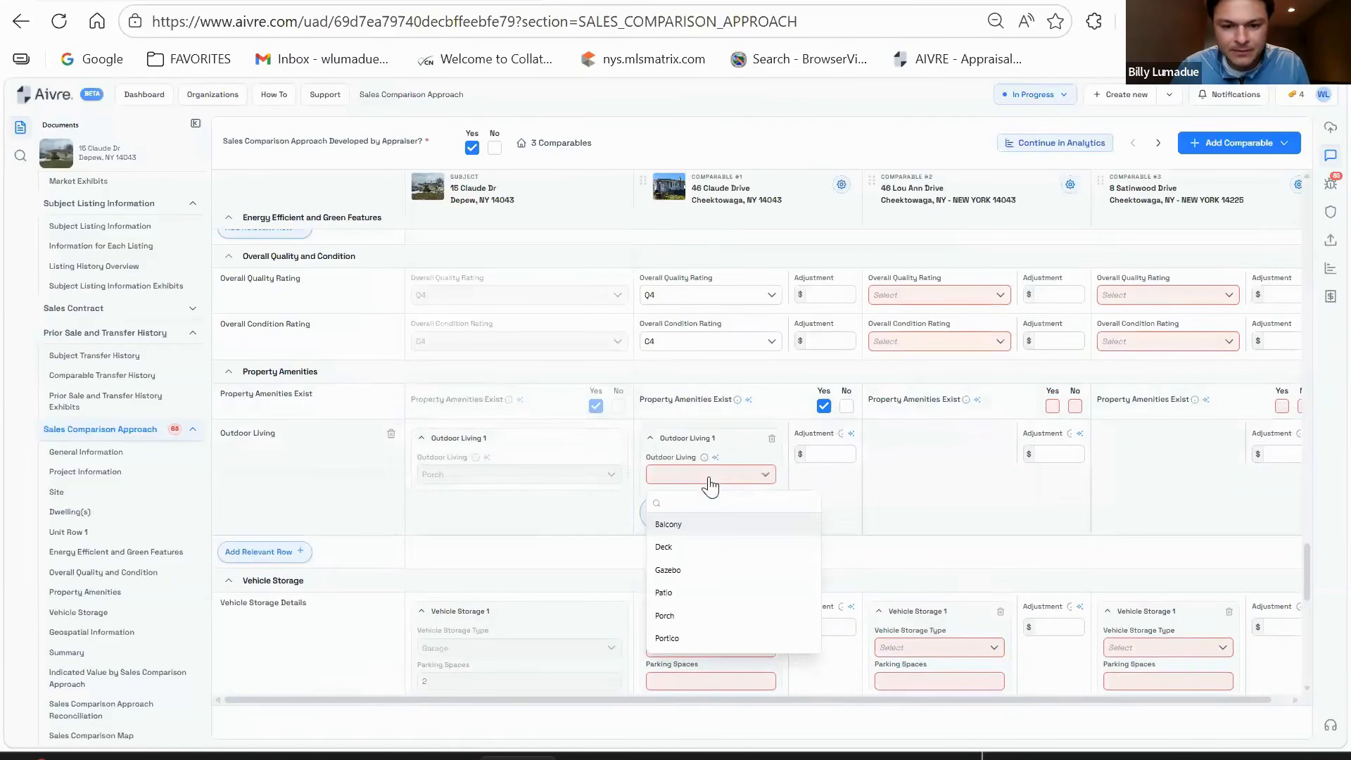
pyautogui.click(693, 616)
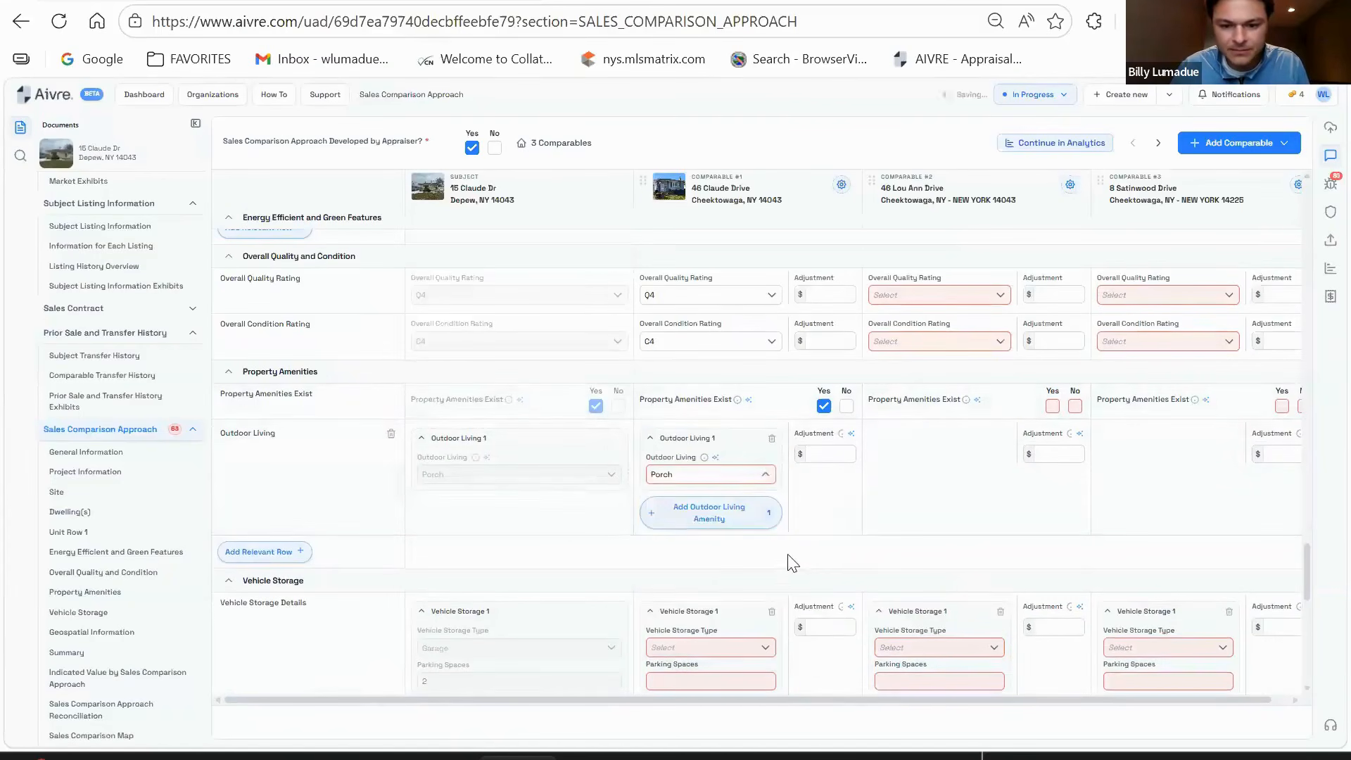
pyautogui.scroll(-3, 823, 546)
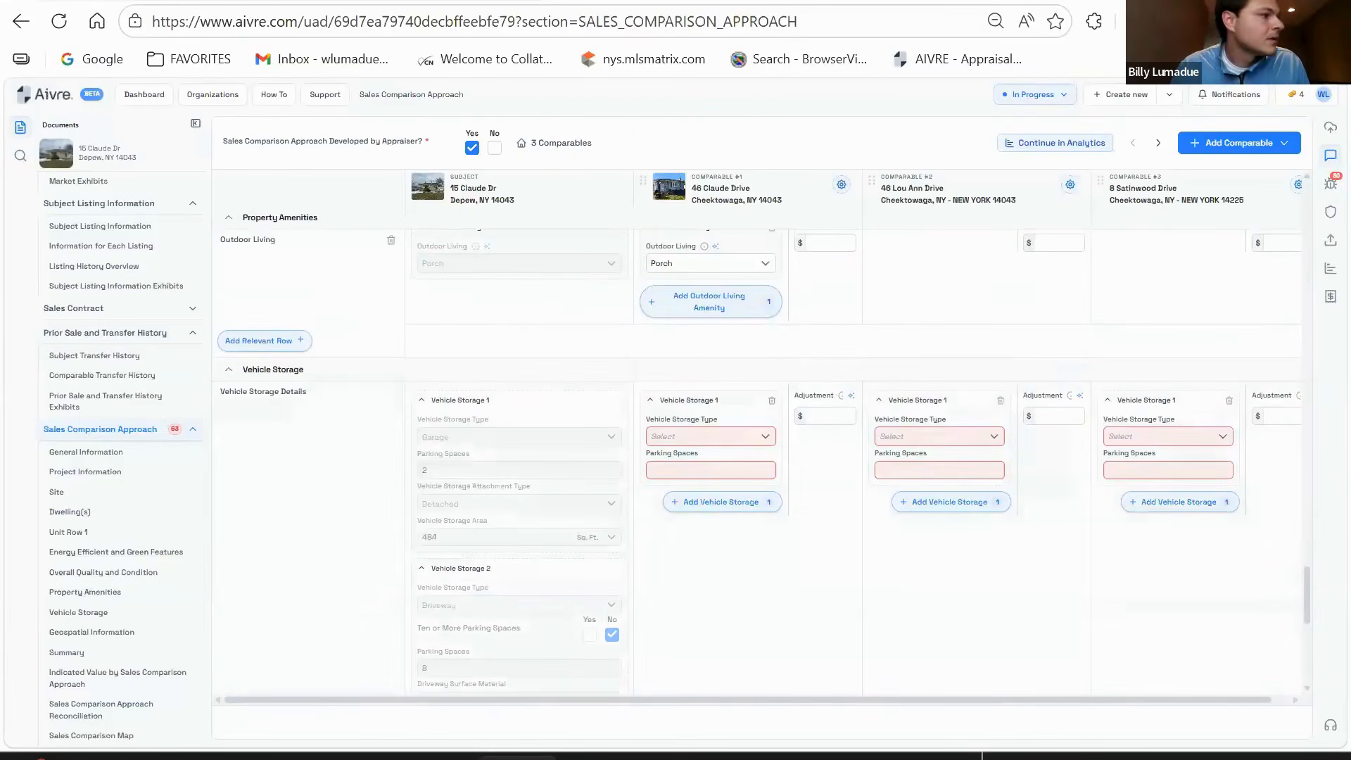
# - Record comparable #1's first vehicle storage as a detached 2-space, 484 sq ft garage
pyautogui.click(691, 436)
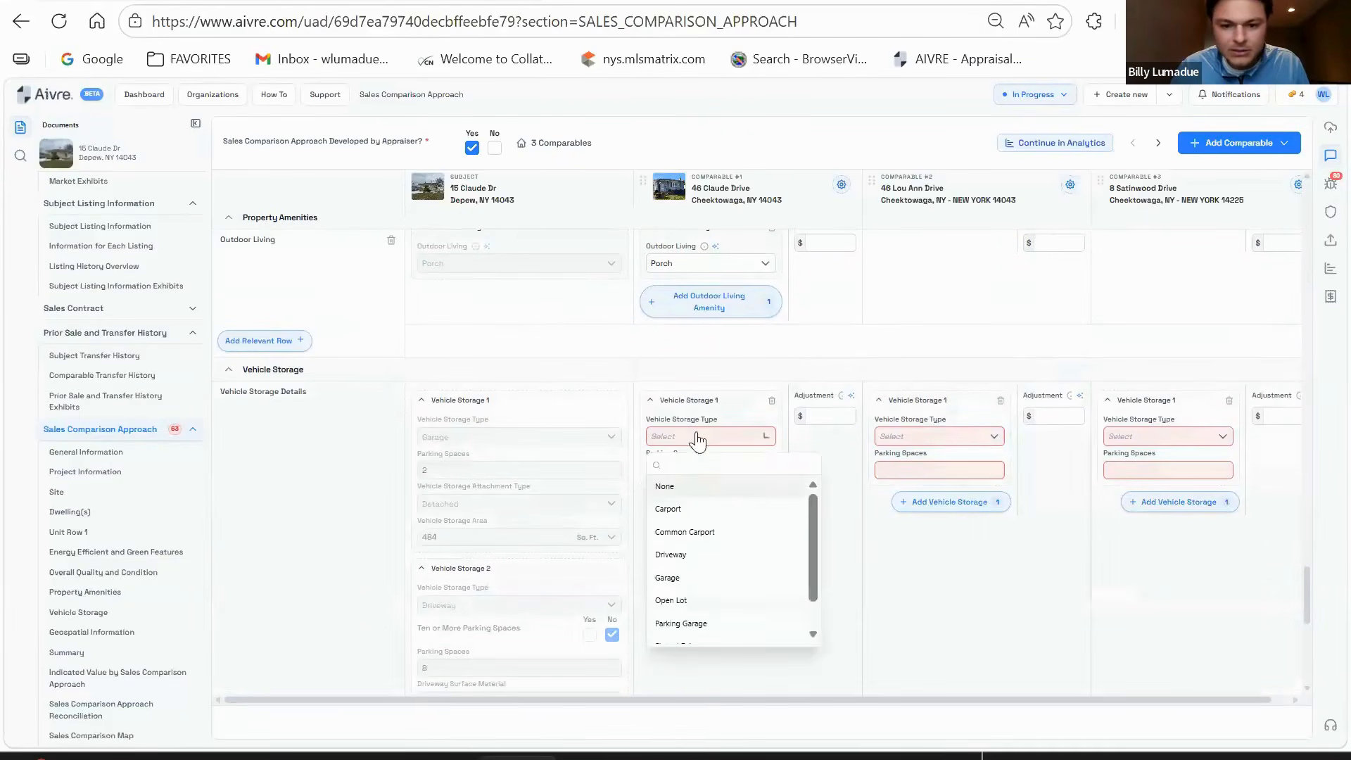
pyautogui.click(699, 577)
pyautogui.click(697, 468)
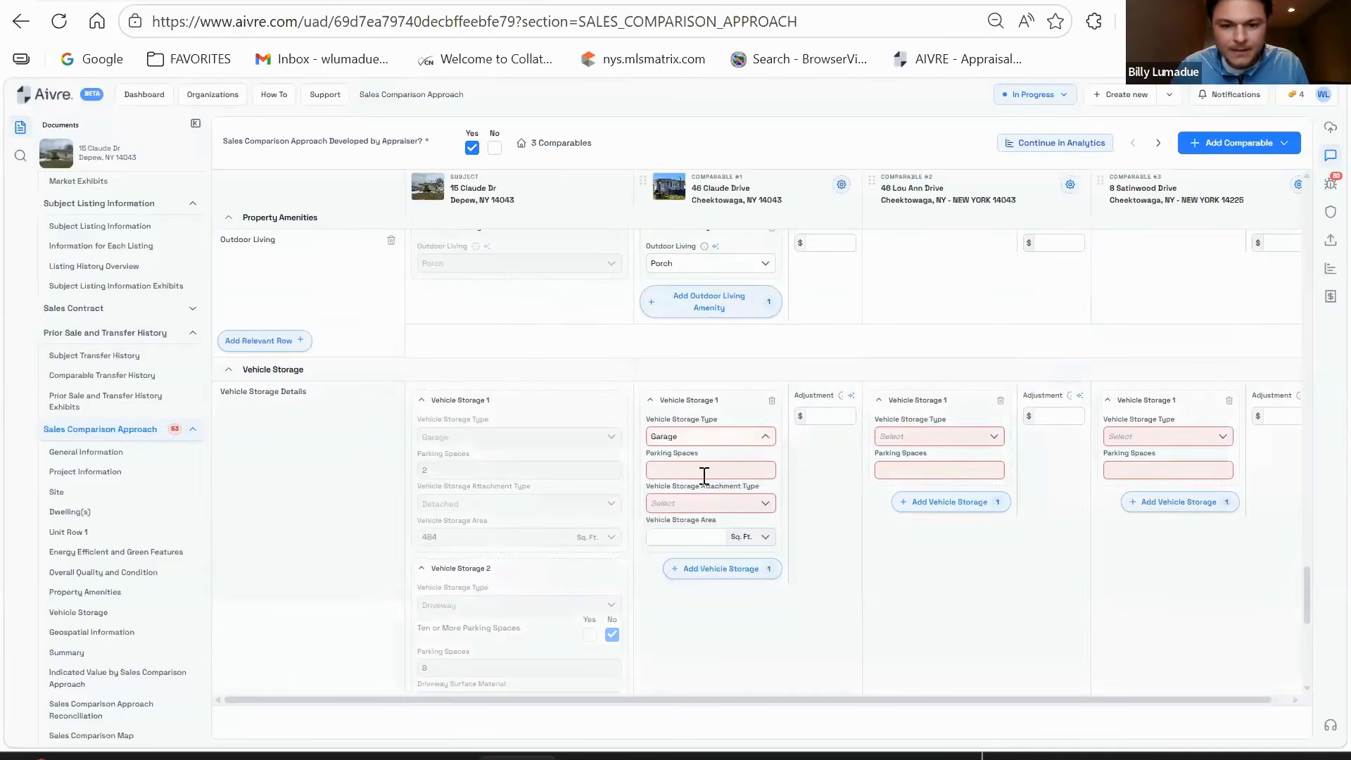
pyautogui.write('2')
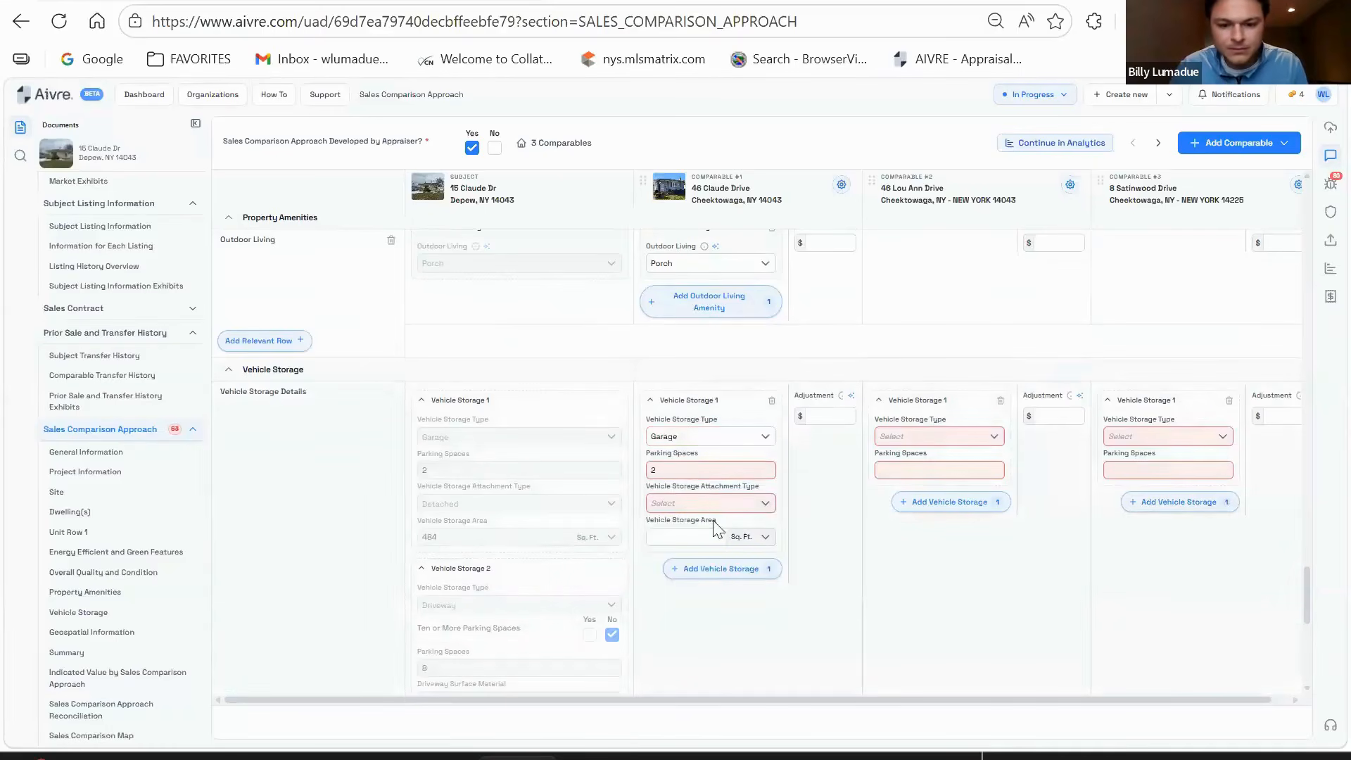
pyautogui.click(707, 503)
pyautogui.click(692, 575)
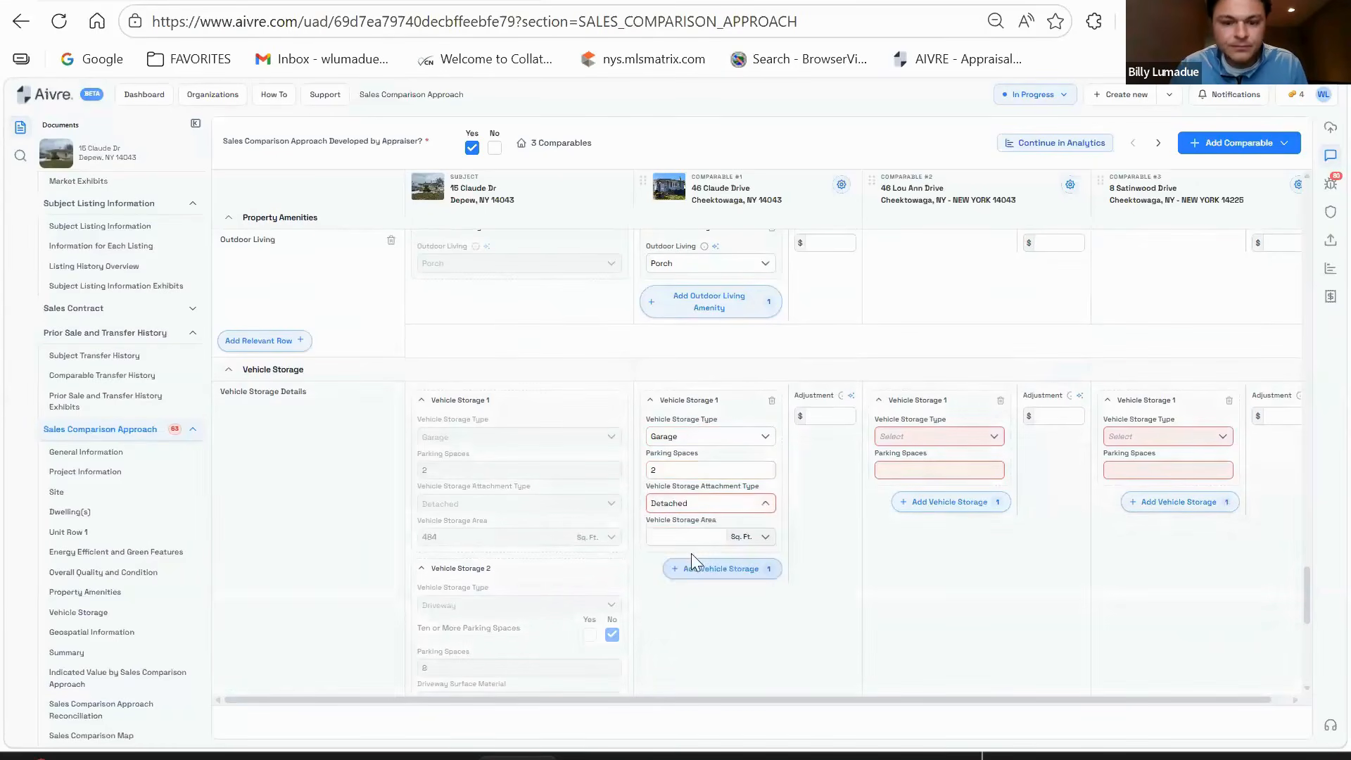
pyautogui.click(688, 536)
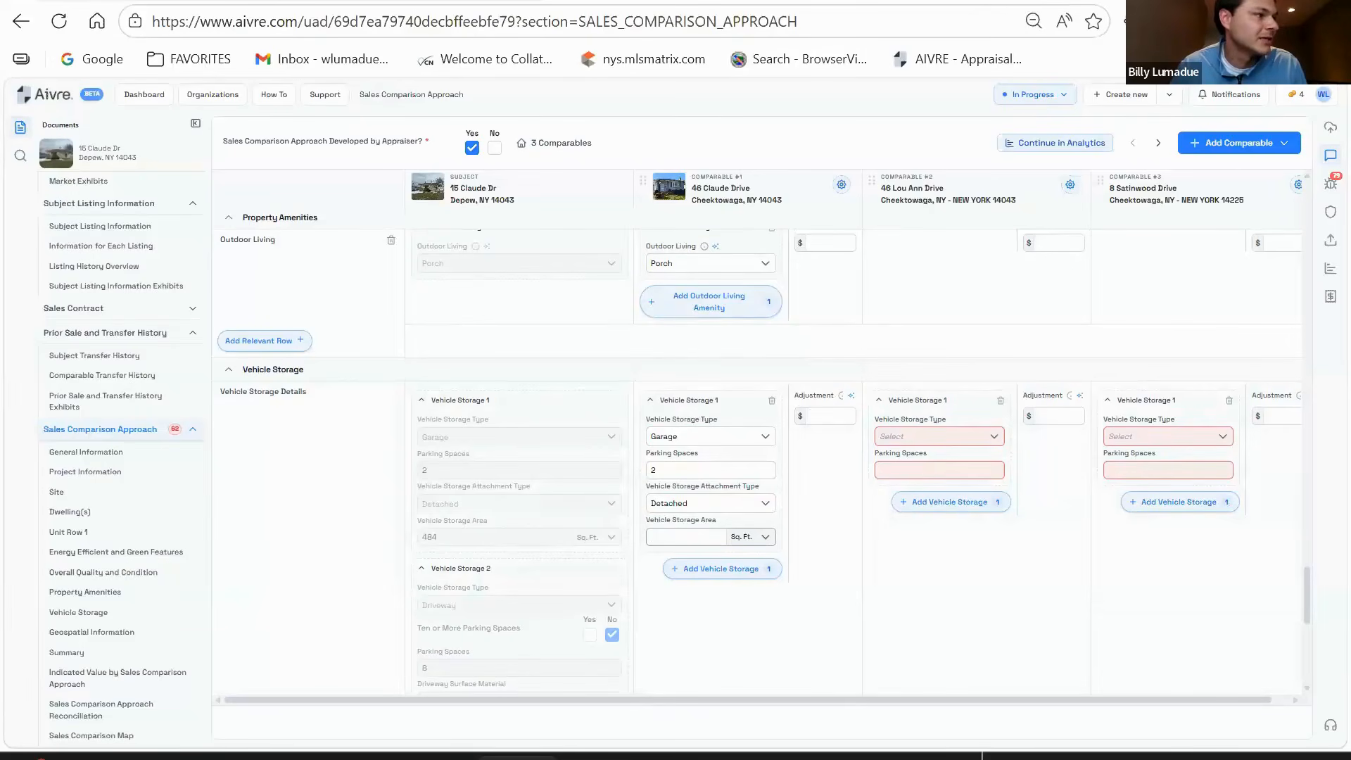
pyautogui.click(688, 540)
pyautogui.write('48')
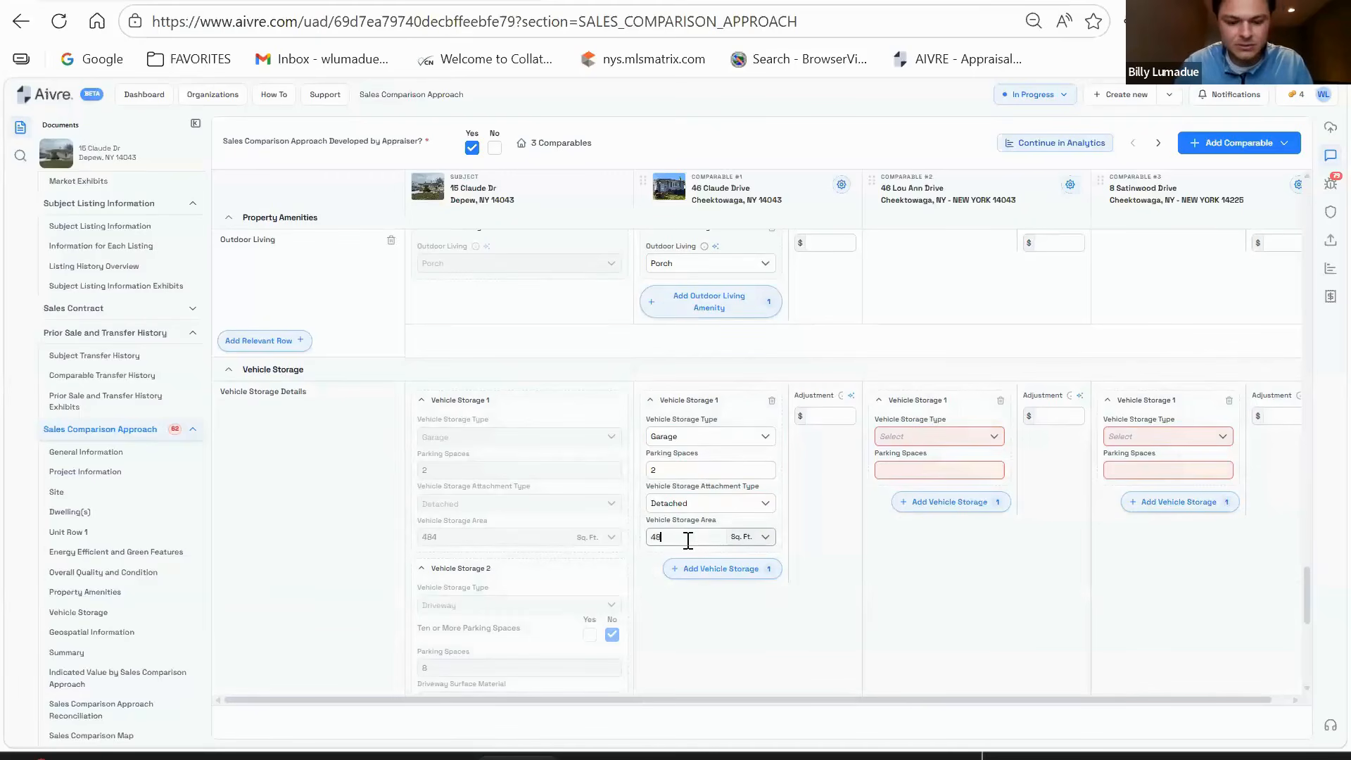
pyautogui.write('4')
pyautogui.scroll(-2, 704, 492)
# - Add a second vehicle storage: a 6-space Driveway with Concrete surface
pyautogui.click(711, 465)
pyautogui.click(721, 501)
pyautogui.click(686, 617)
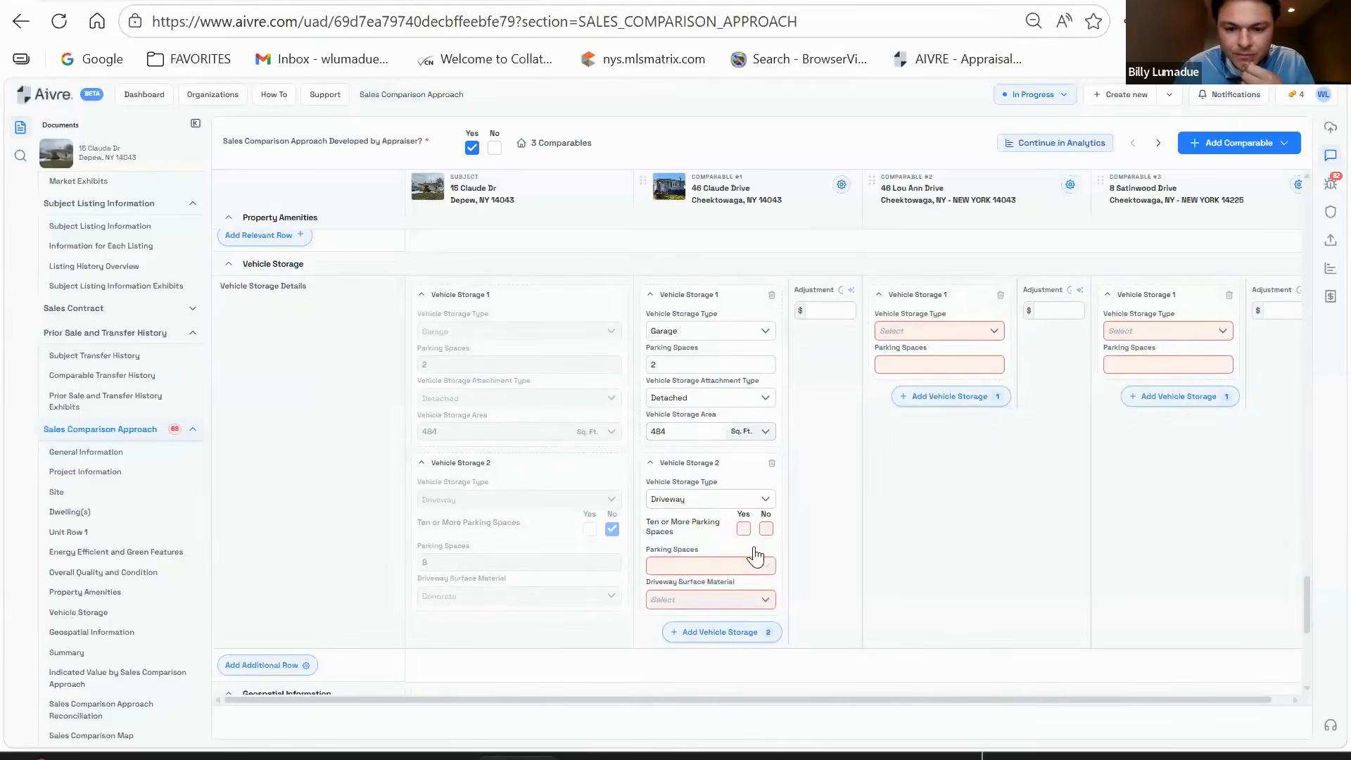
pyautogui.click(766, 528)
pyautogui.click(729, 565)
pyautogui.write('6')
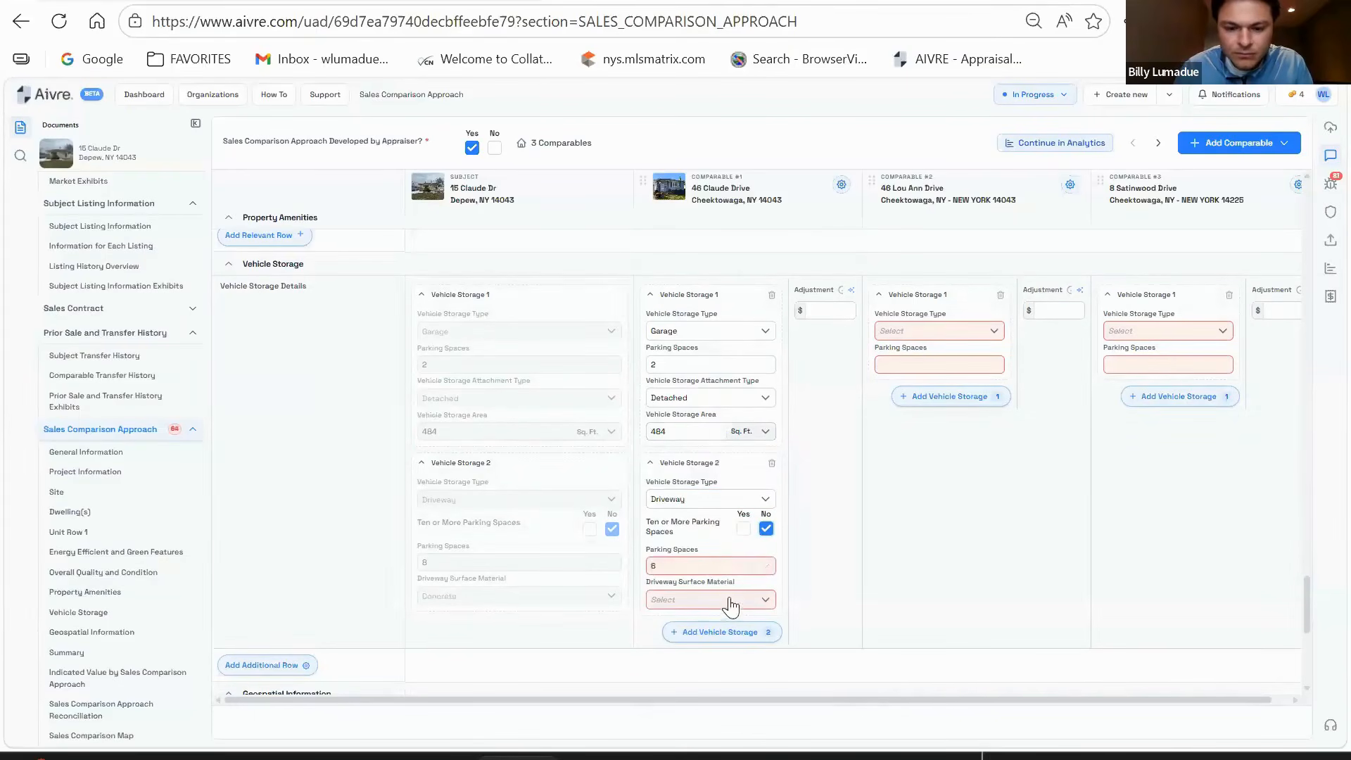
pyautogui.click(728, 601)
pyautogui.click(698, 480)
pyautogui.click(830, 310)
# - Enter a 0 vehicle storage adjustment and set comparable #1's weight to Most
pyautogui.write('0')
pyautogui.scroll(-6, 835, 464)
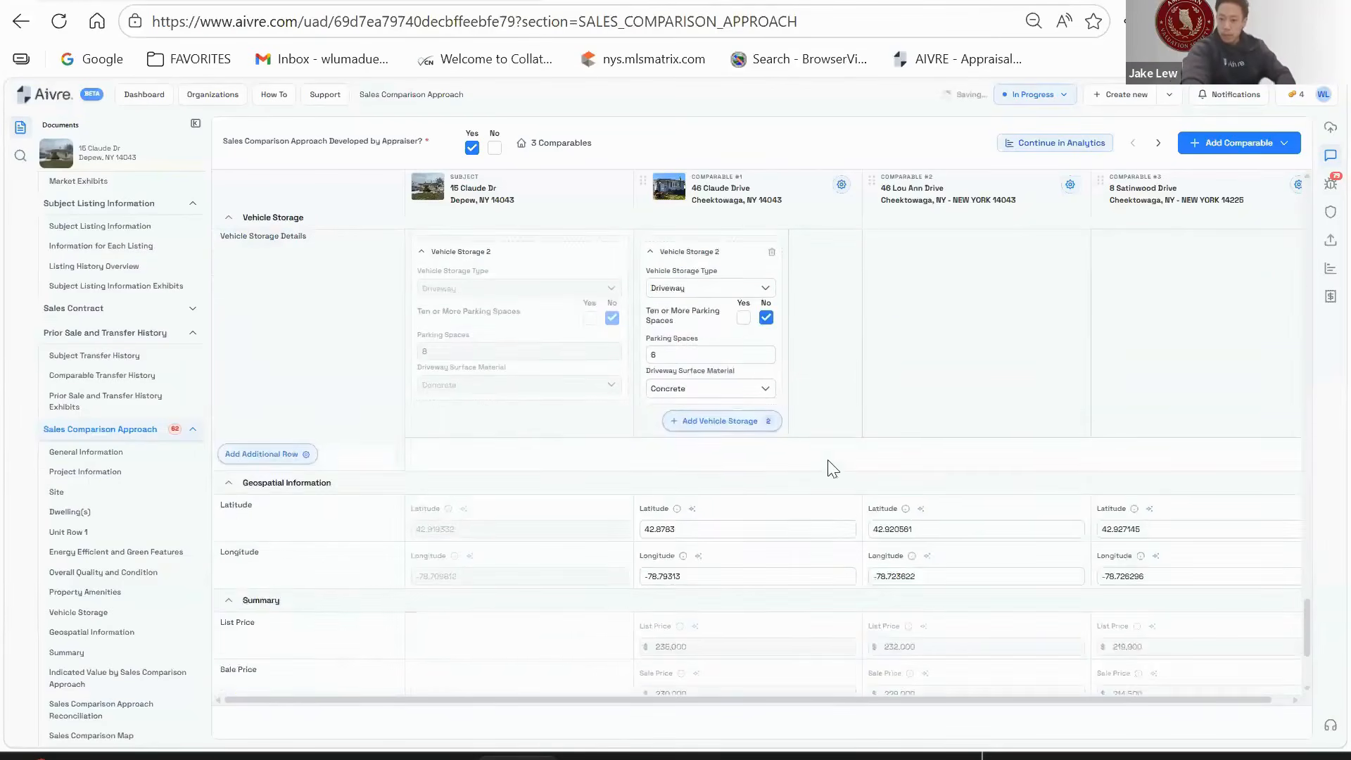
pyautogui.click(777, 647)
pyautogui.press('Return')
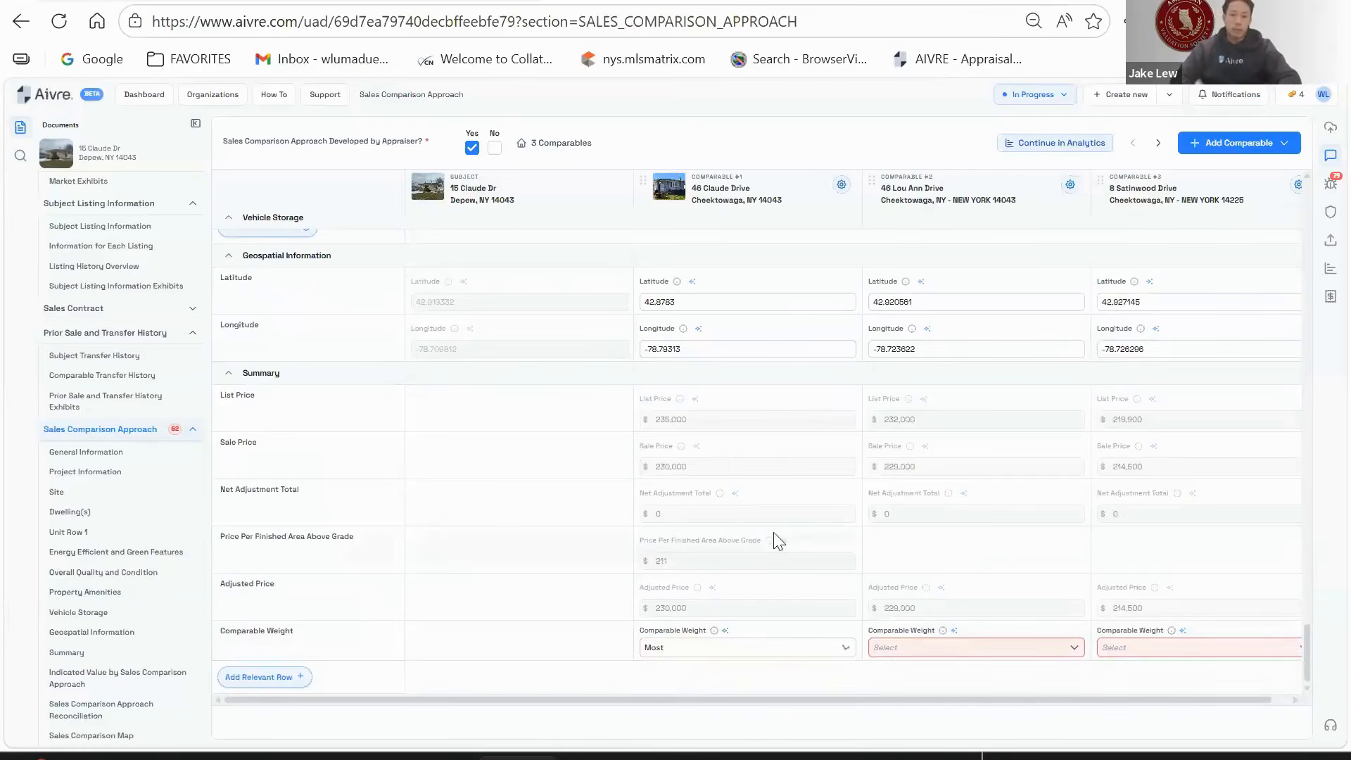
pyautogui.scroll(-2, 774, 537)
pyautogui.scroll(10, 789, 472)
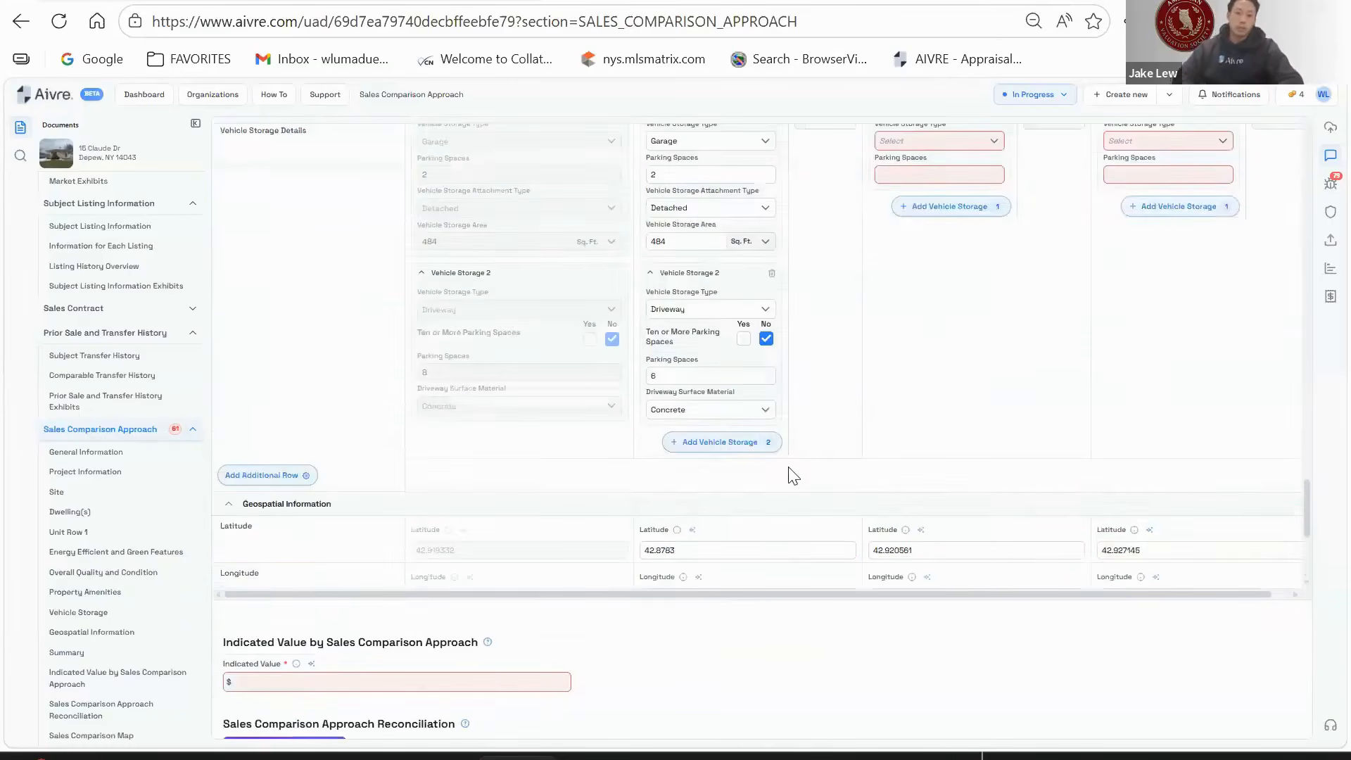
pyautogui.scroll(10, 788, 398)
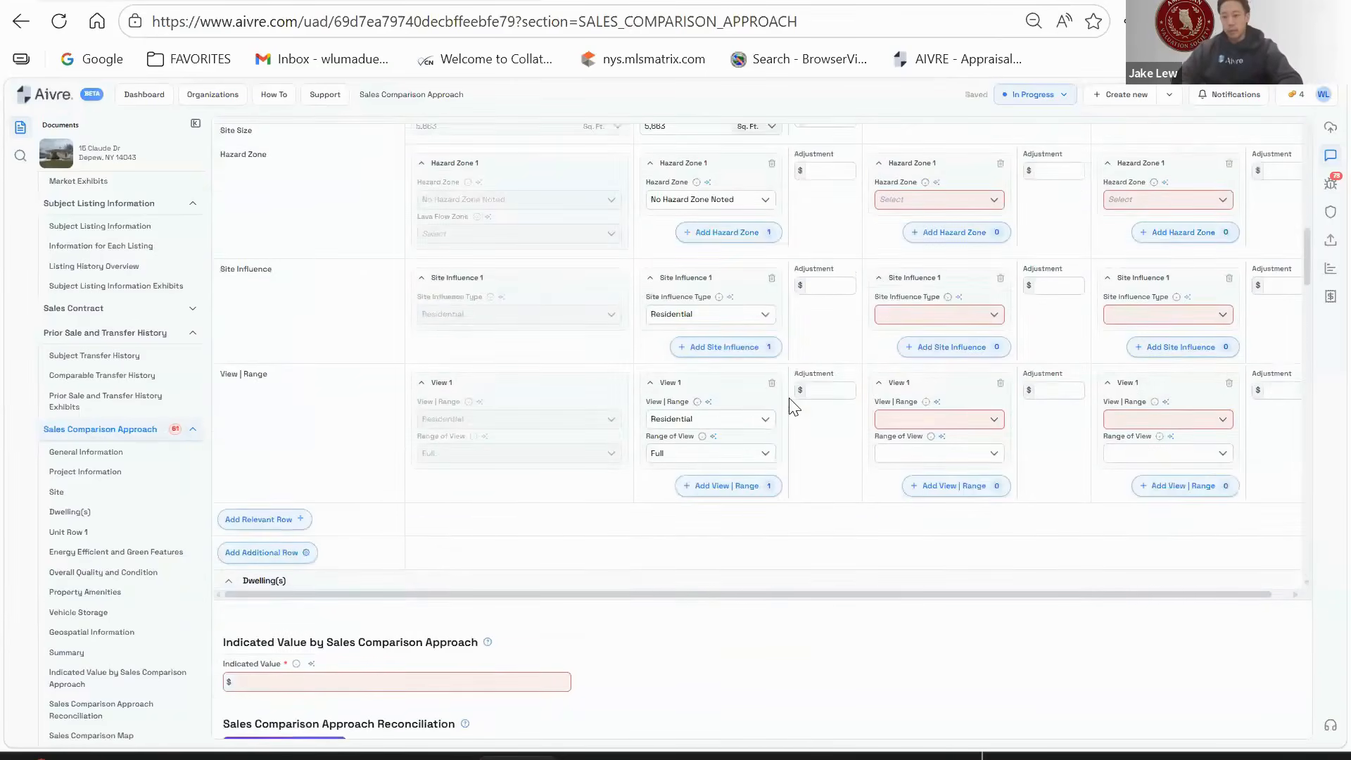
pyautogui.scroll(2, 1048, 309)
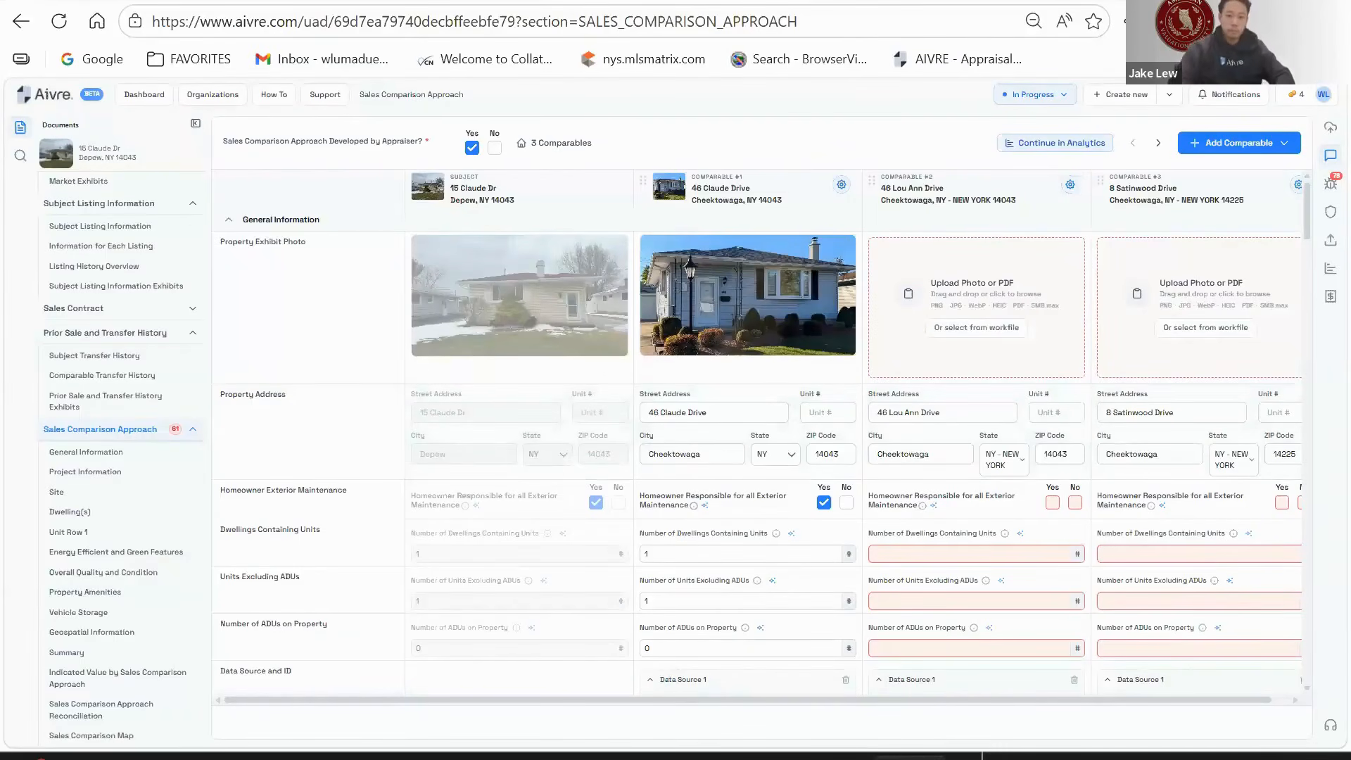
# - Add a house photo to comparable #2 and set its state to NY
pyautogui.moveTo(474, 341); pyautogui.dragTo(969, 334)
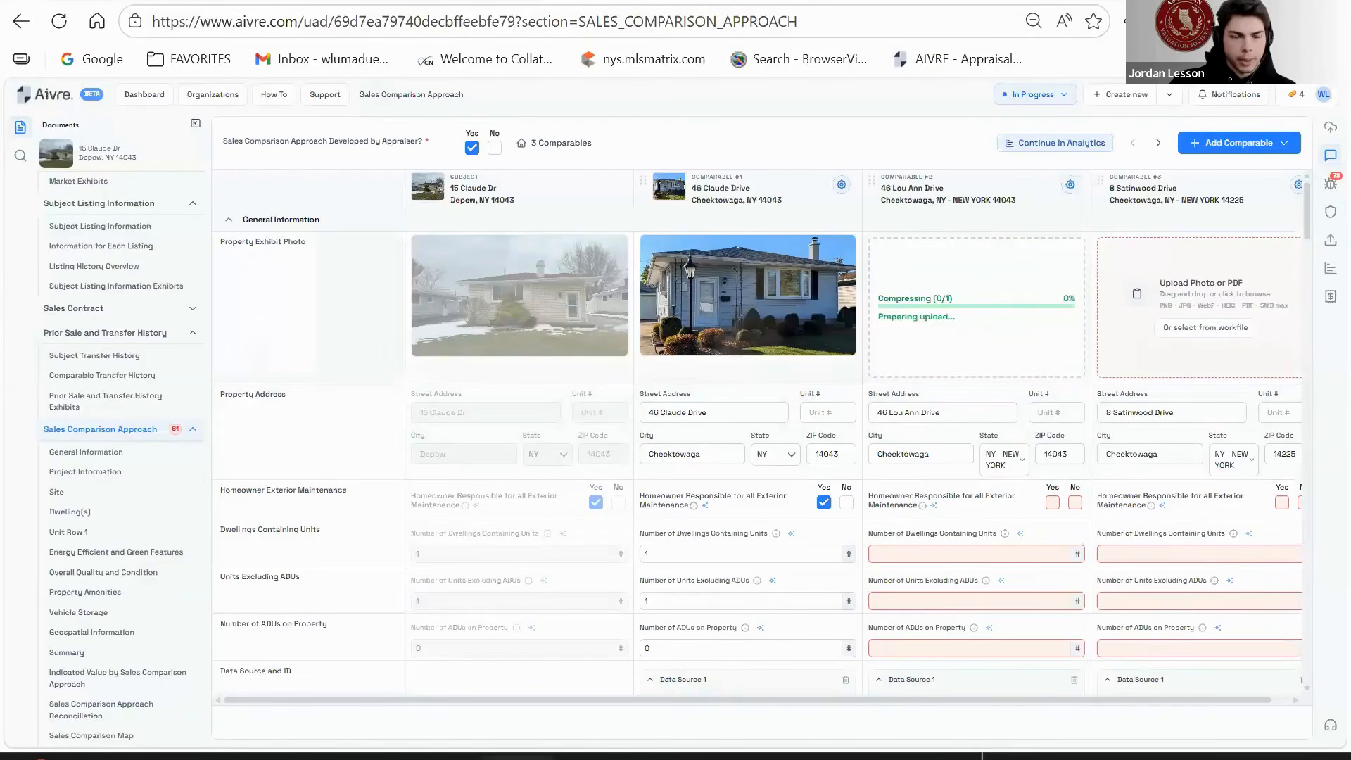
pyautogui.scroll(-1, 1015, 446)
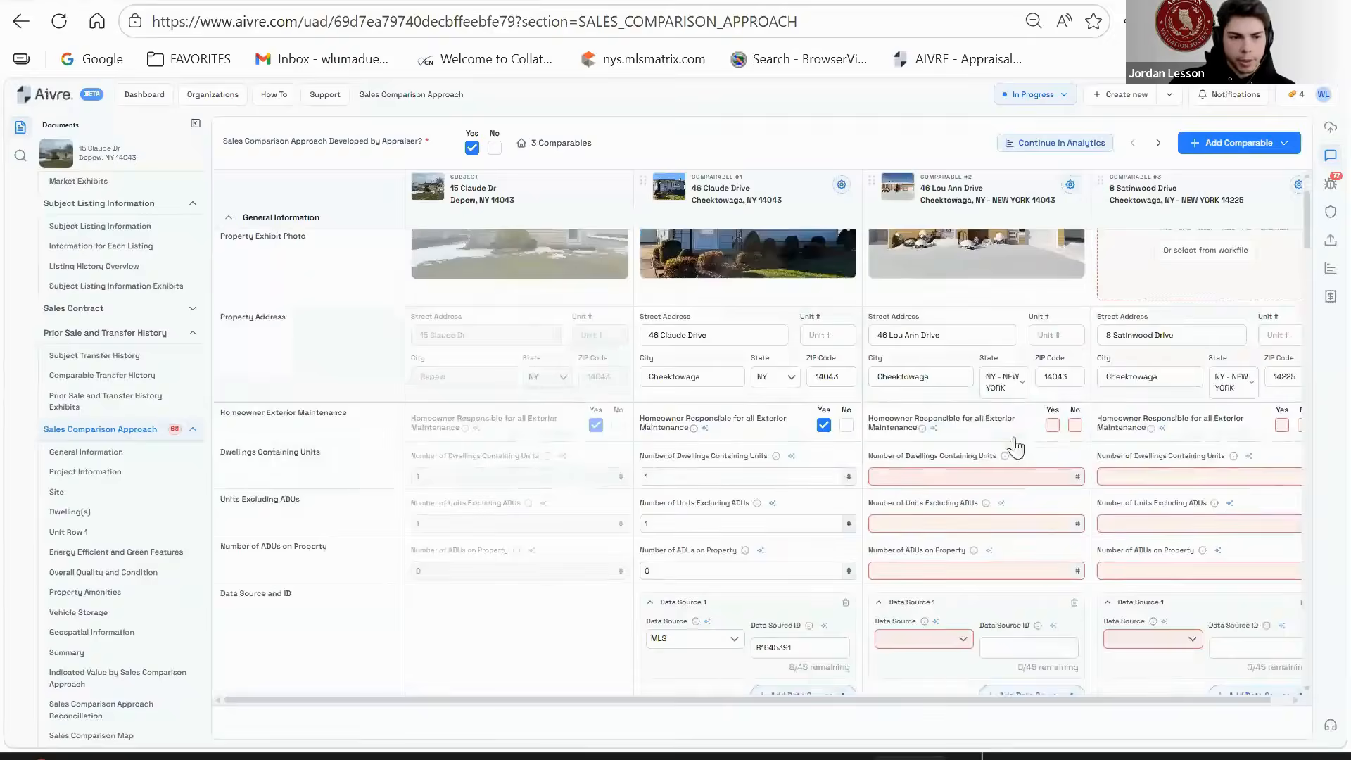
pyautogui.scroll(-1, 1015, 446)
pyautogui.click(1004, 353)
pyautogui.write('NY')
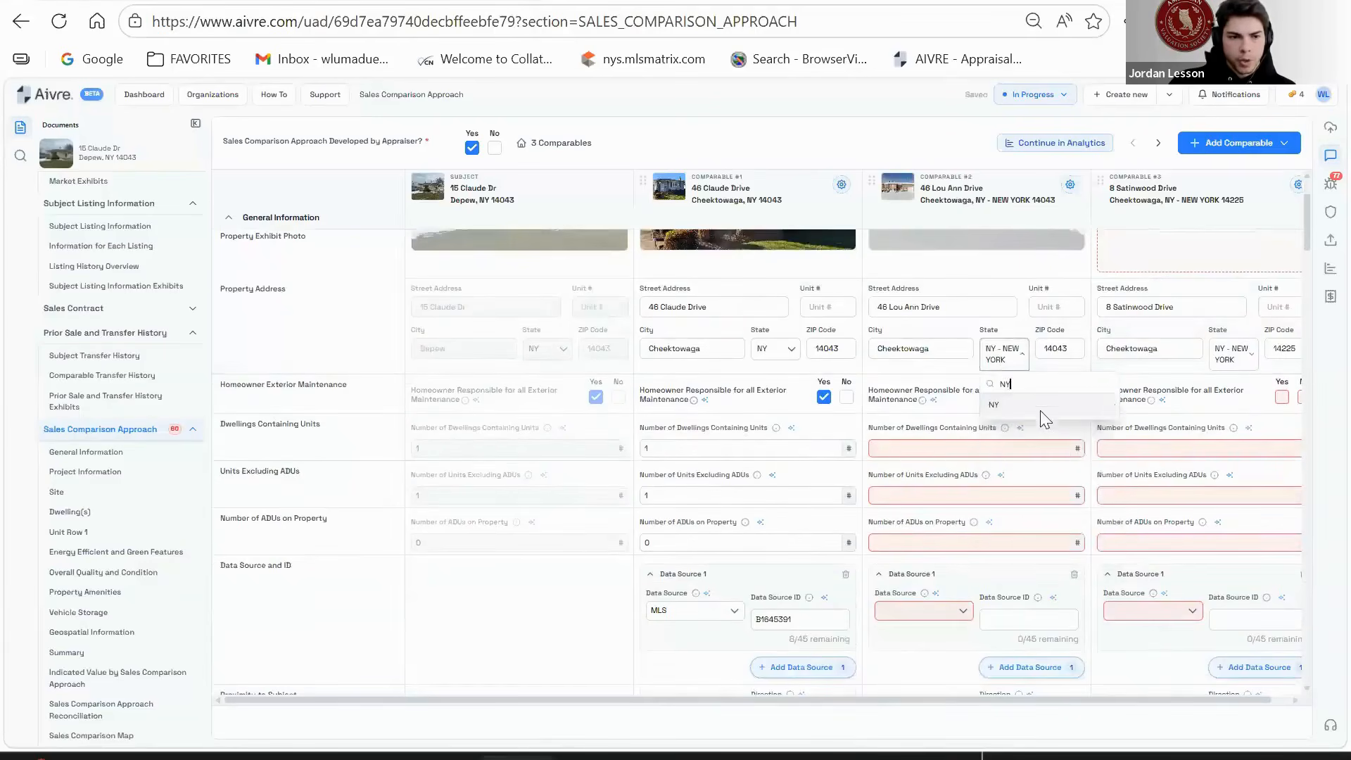
pyautogui.click(1069, 408)
# - Mark comparable #2's owner responsible for exterior maintenance and enter 11 dwellings containing units
pyautogui.click(1053, 397)
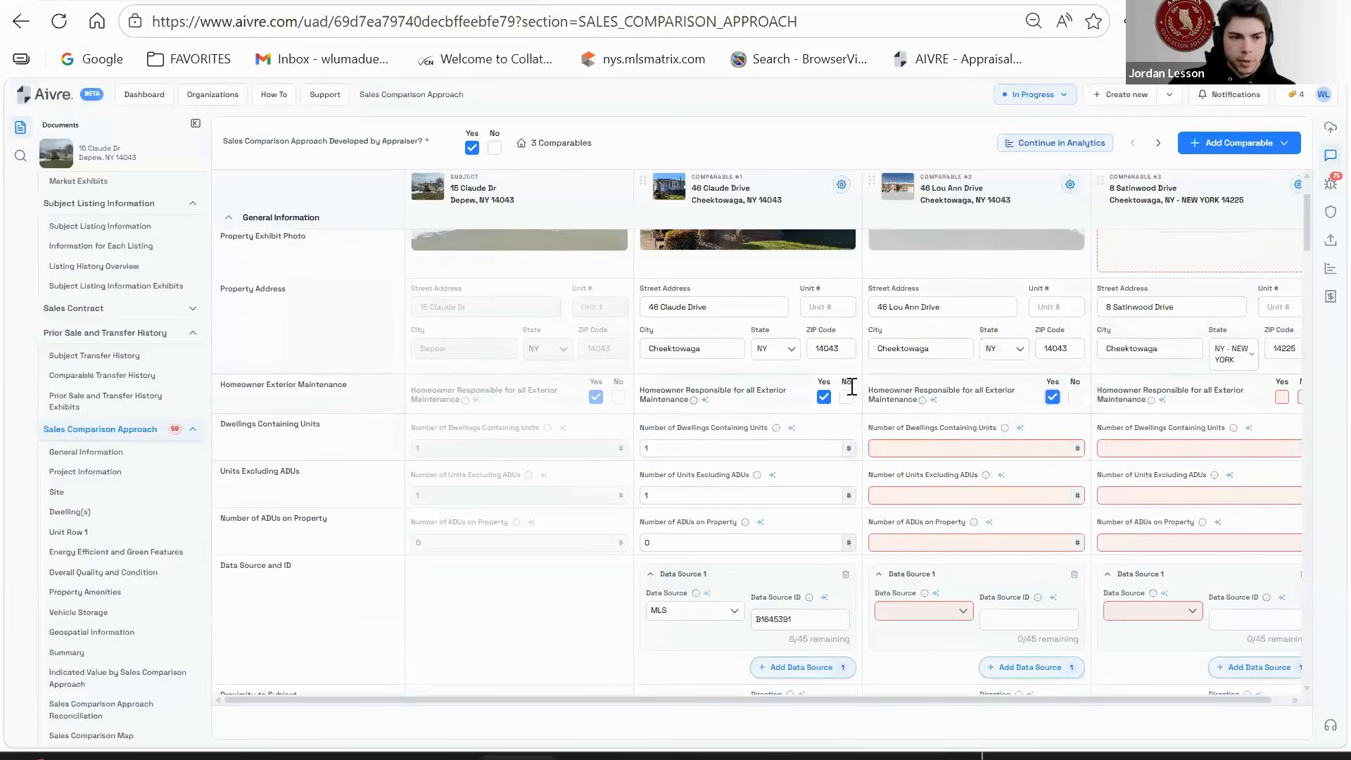
pyautogui.click(898, 452)
pyautogui.write('11')
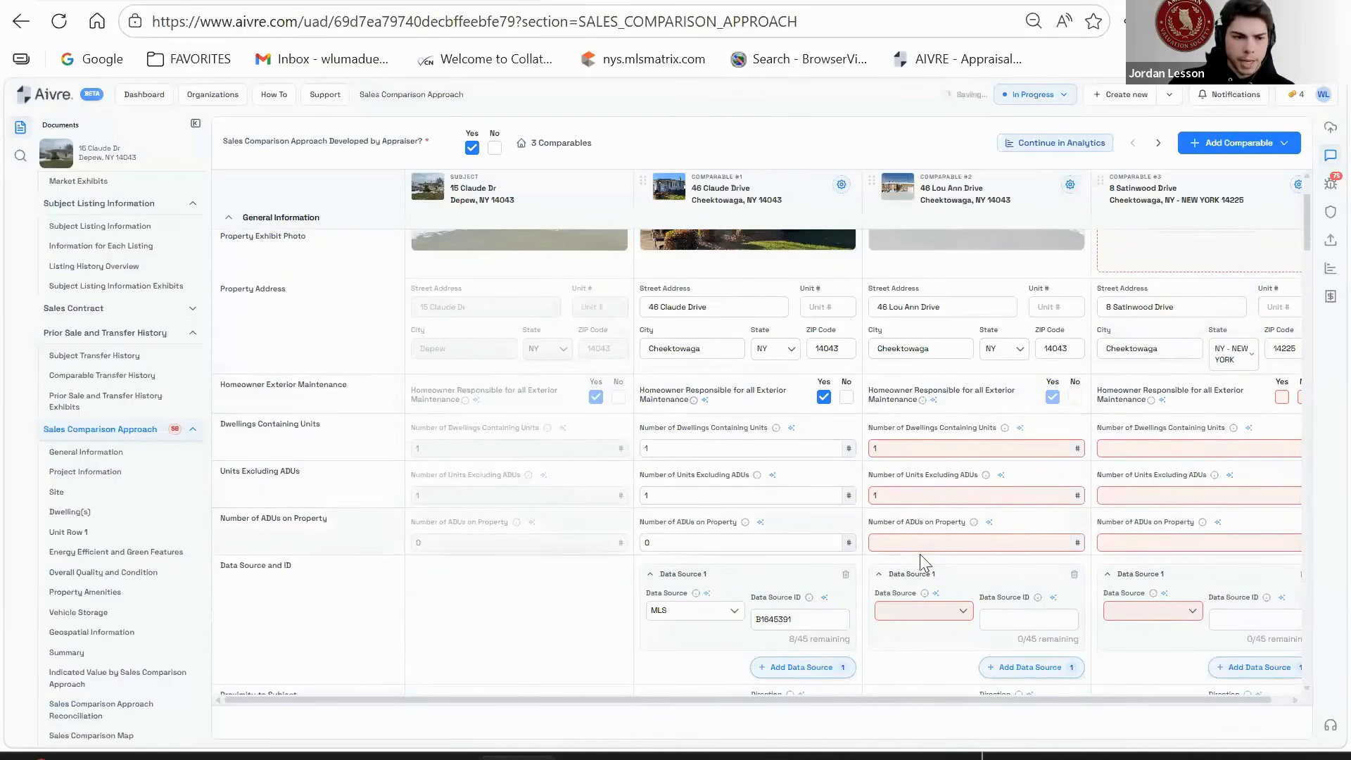
pyautogui.click(985, 541)
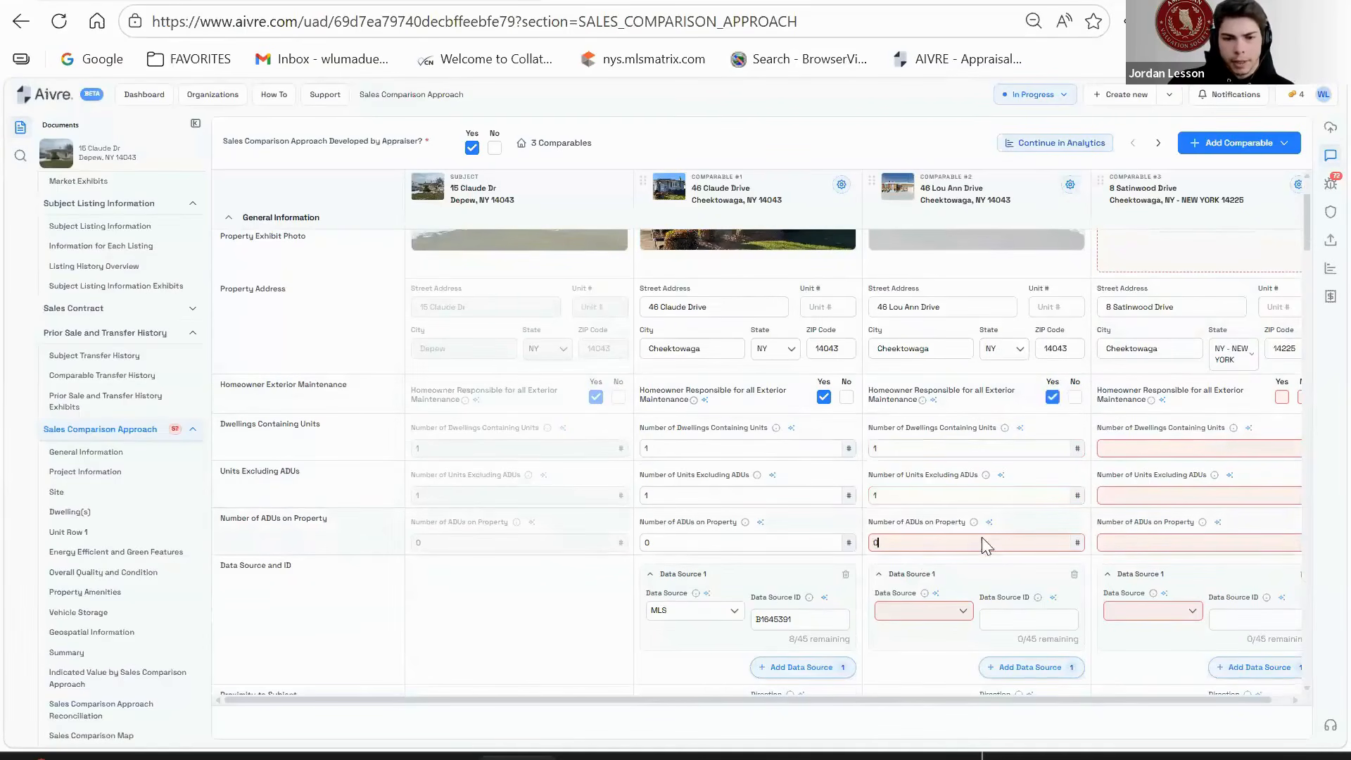
# - Set comparable #2's data source to MLS and paste its MLS listing ID
pyautogui.click(936, 617)
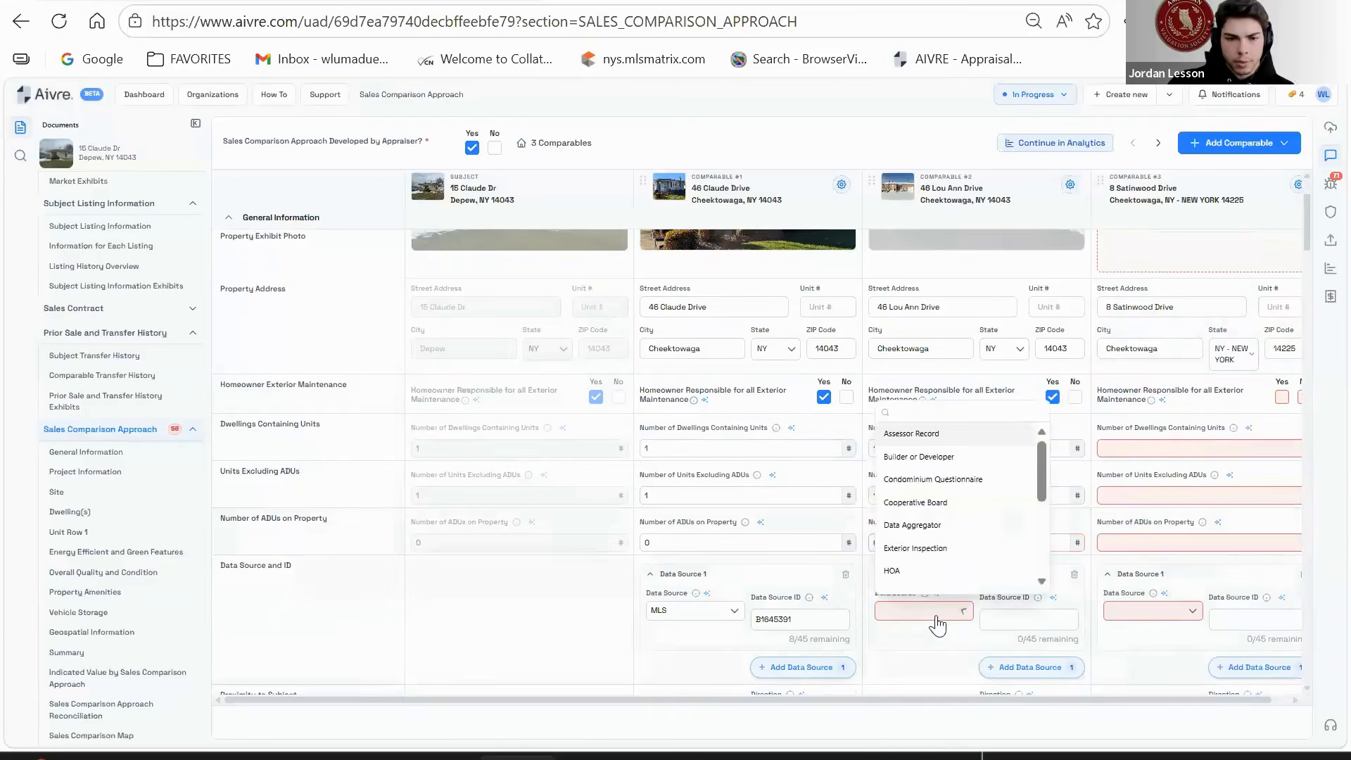
pyautogui.write('MLS')
pyautogui.click(913, 434)
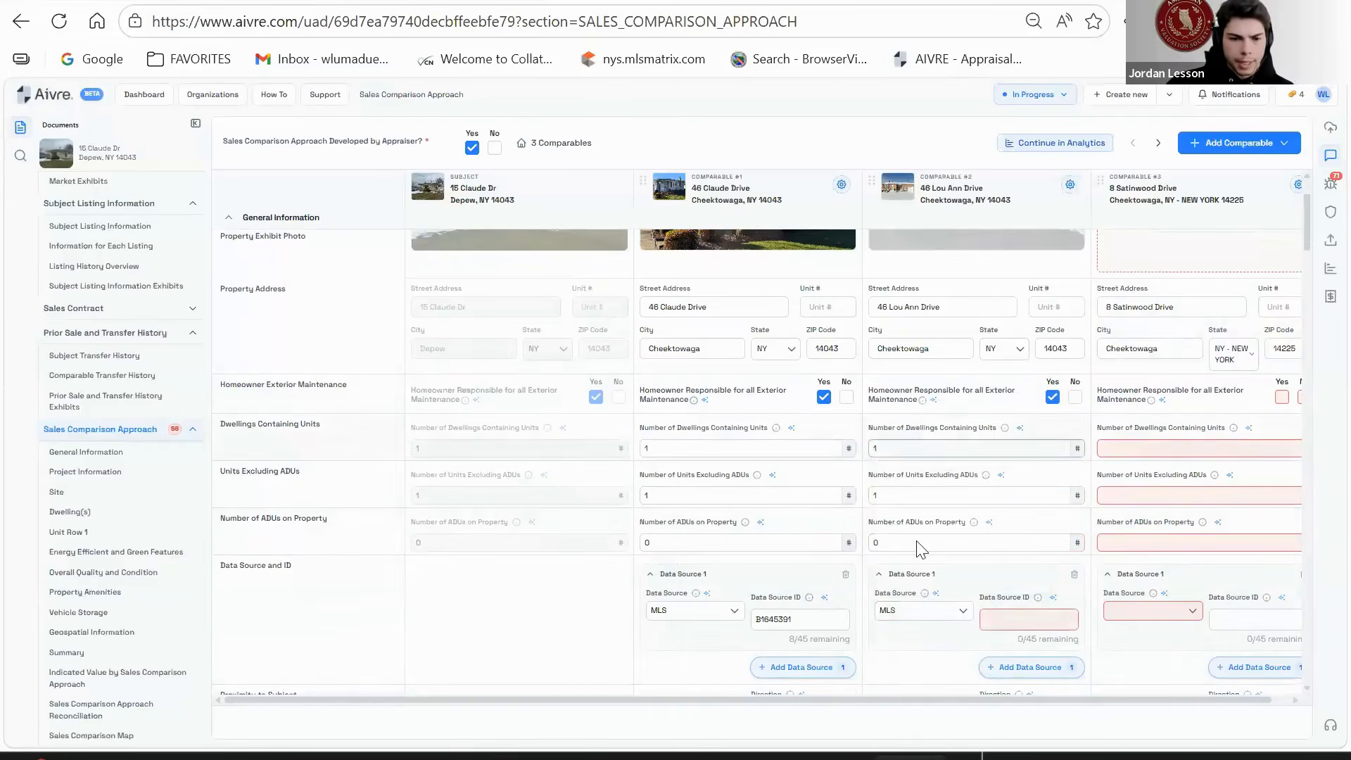
pyautogui.click(1016, 618)
pyautogui.write('B1585525')
pyautogui.scroll(-5, 984, 452)
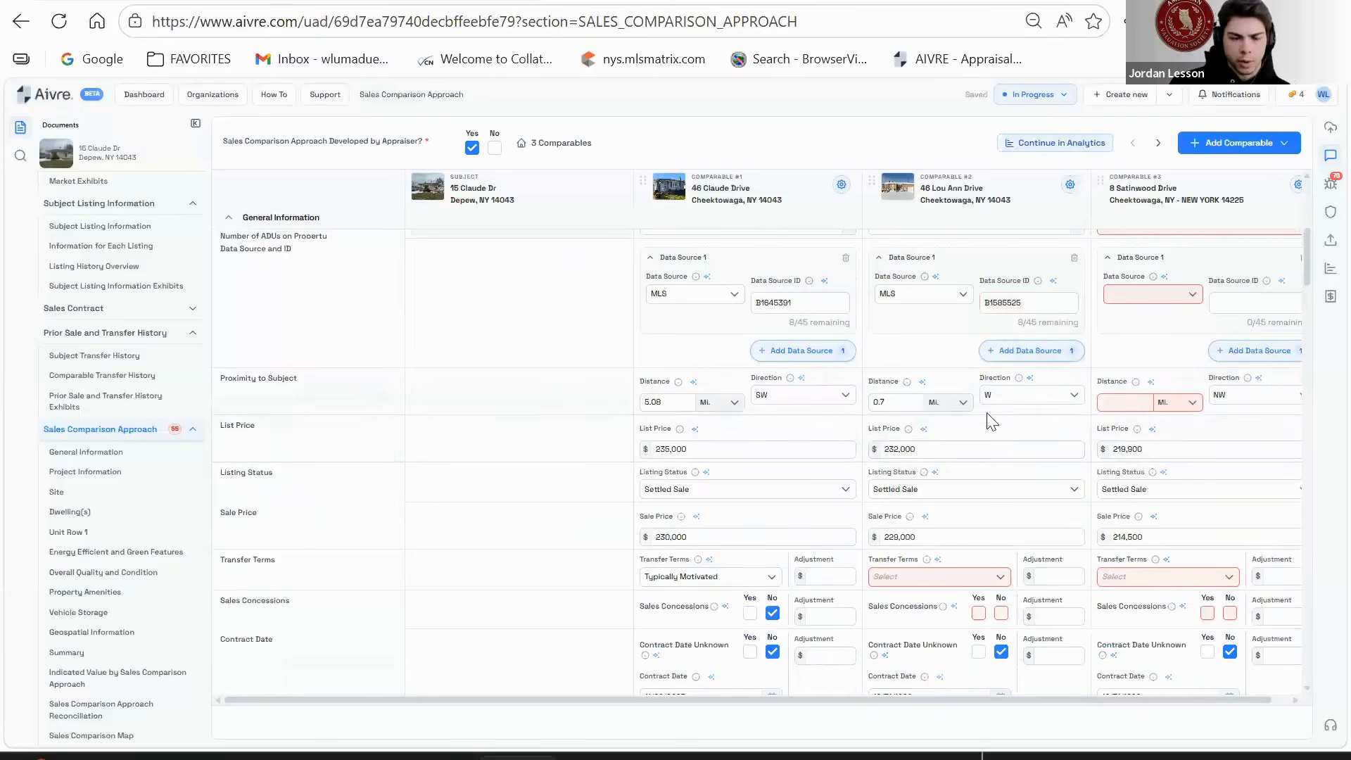
# - Set comparable #2's transfer terms to Typically Motivated with no sales concessions
pyautogui.click(946, 576)
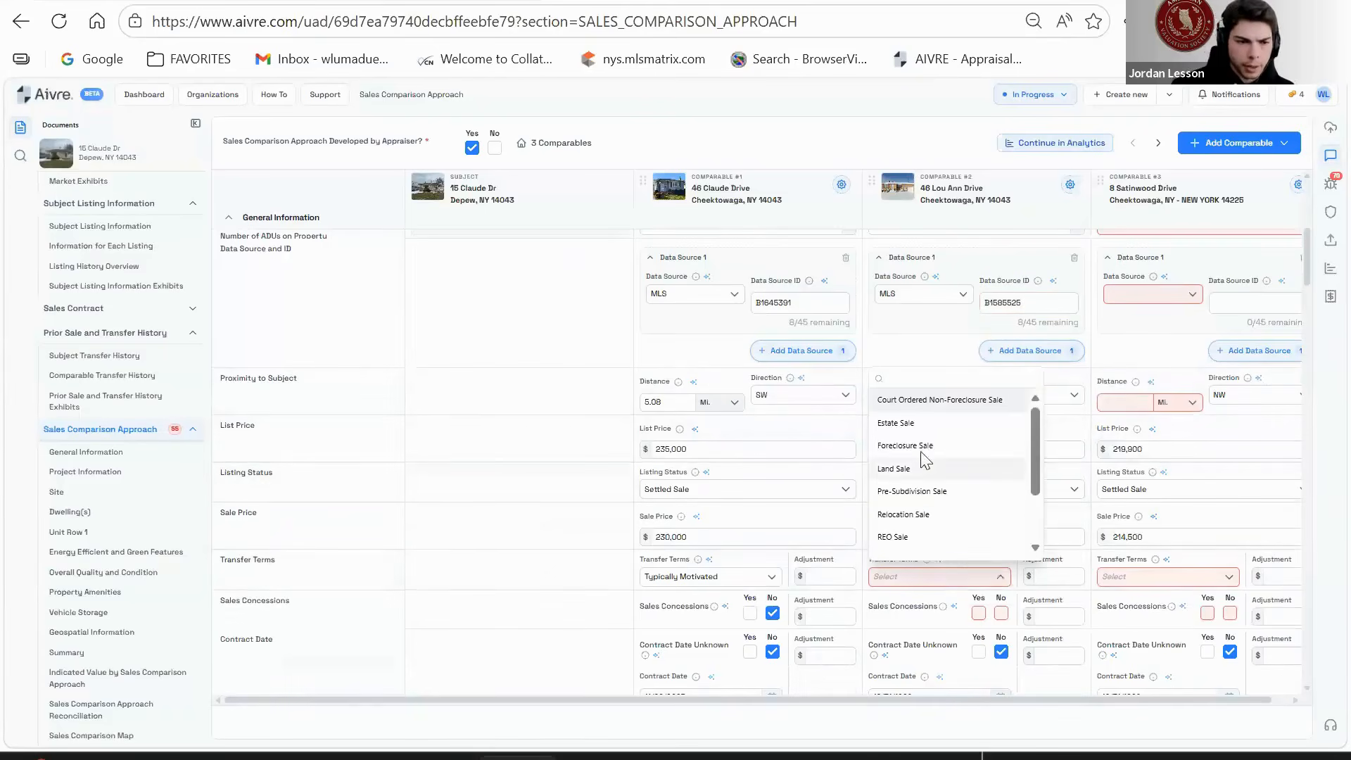
pyautogui.write('ty')
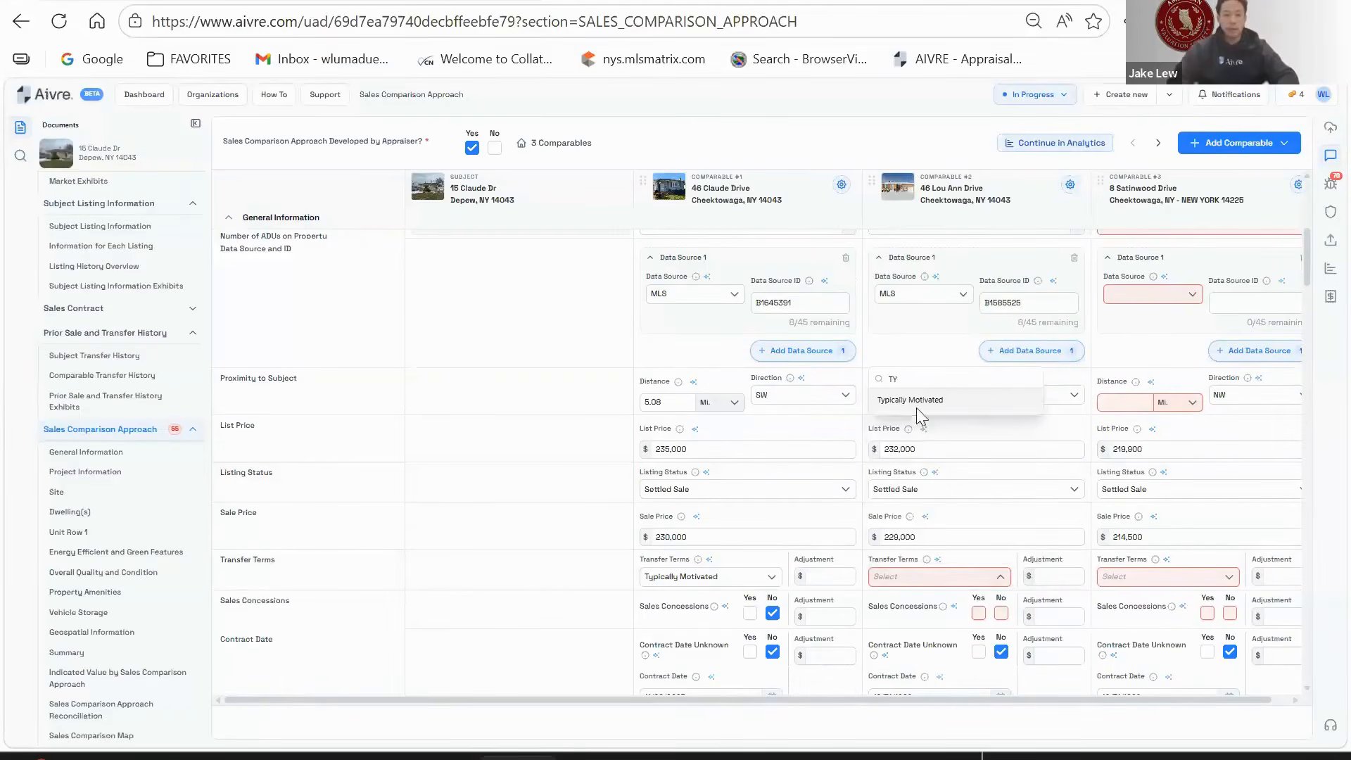
pyautogui.click(917, 405)
pyautogui.scroll(-1, 996, 514)
pyautogui.scroll(-1, 996, 517)
pyautogui.click(999, 507)
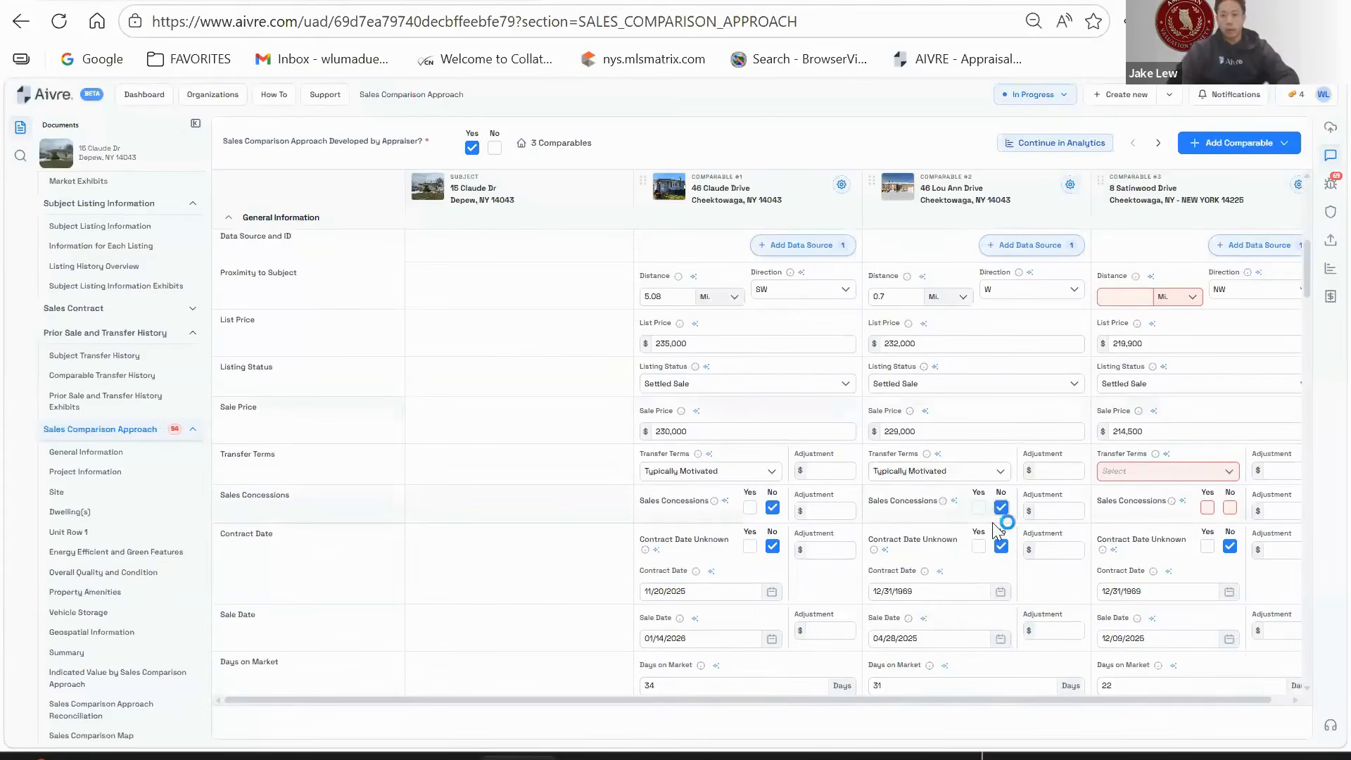
pyautogui.scroll(-2, 975, 527)
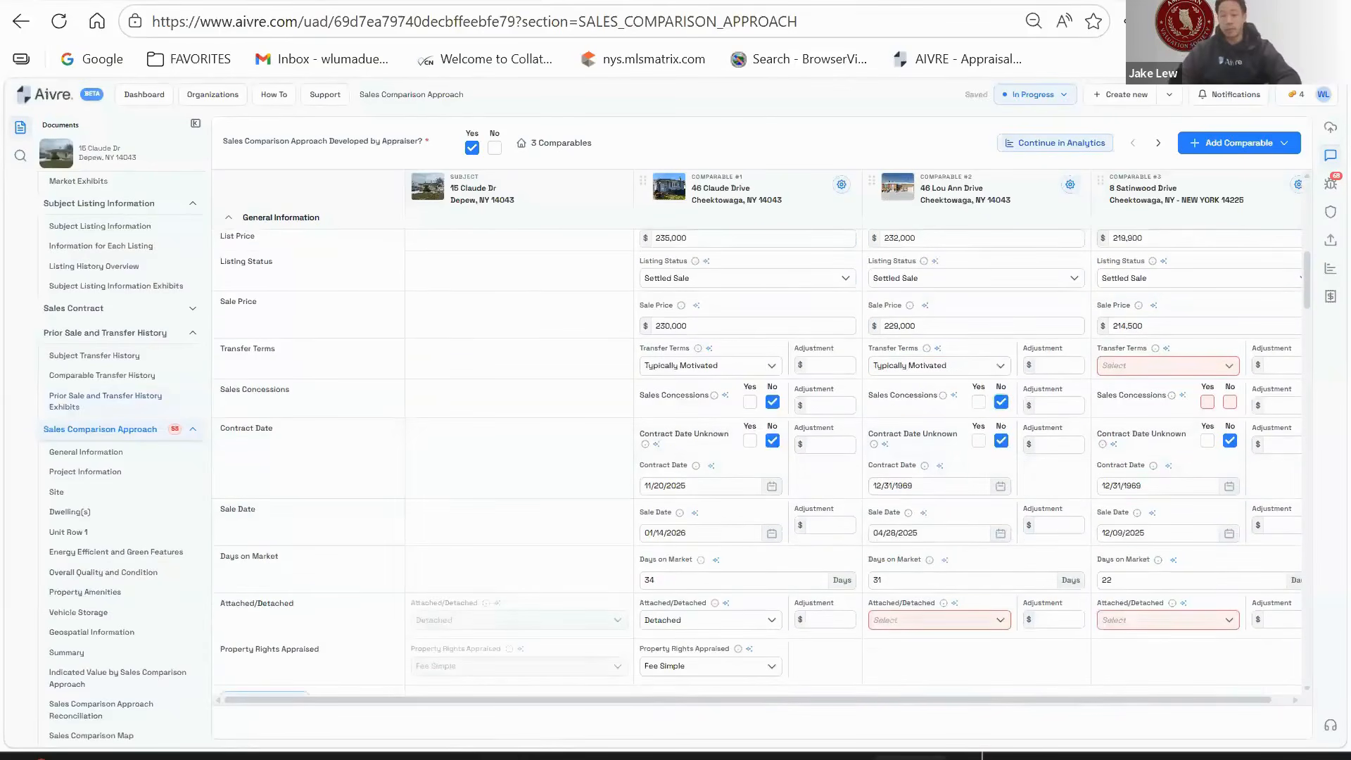
# - Enter contract date 03/16/2025 and 0 sale-date adjustments for comparables 1, 2 and 3
pyautogui.click(929, 490)
pyautogui.write('03162025')
pyautogui.click(830, 525)
pyautogui.write('0')
pyautogui.click(1065, 528)
pyautogui.write('0')
pyautogui.click(1275, 529)
pyautogui.write('0')
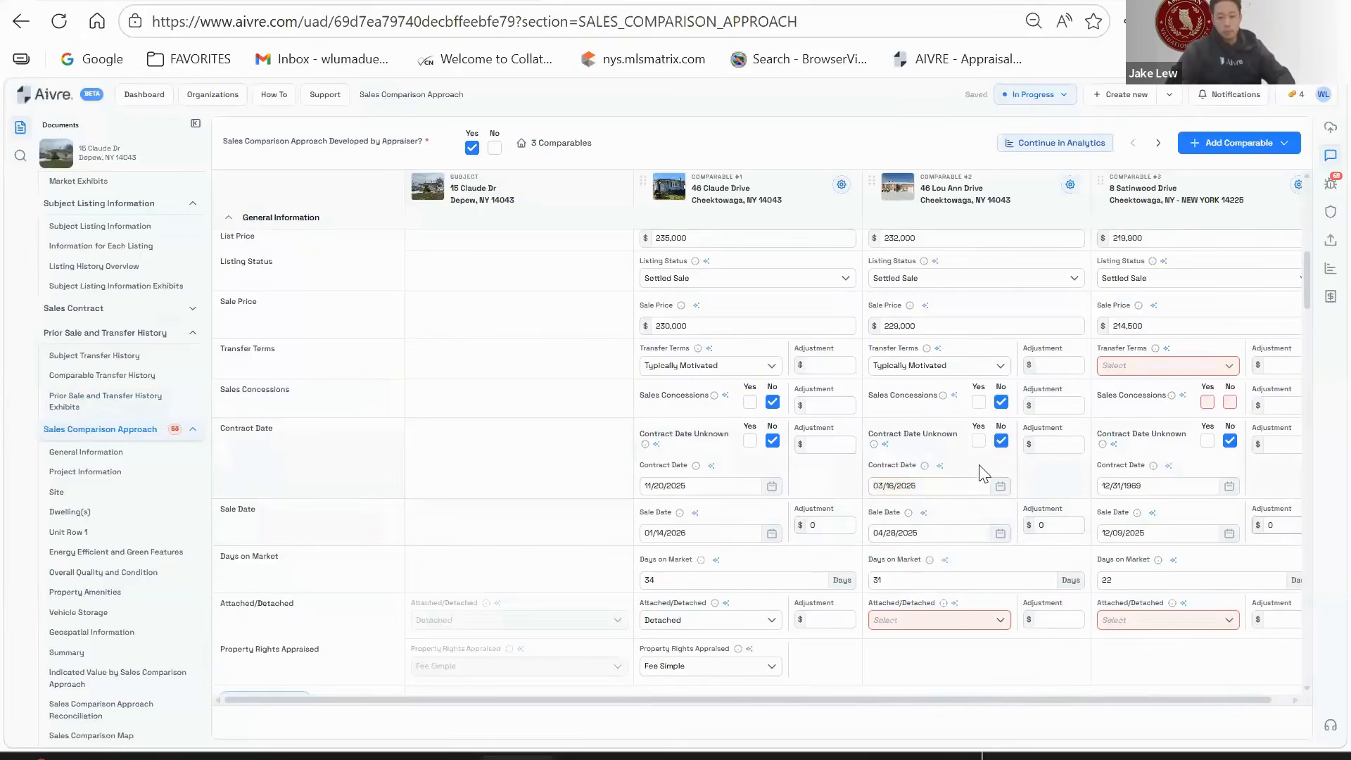
pyautogui.scroll(-2, 978, 467)
# - Mark comparable #2 as Detached and not in a PUD
pyautogui.click(969, 523)
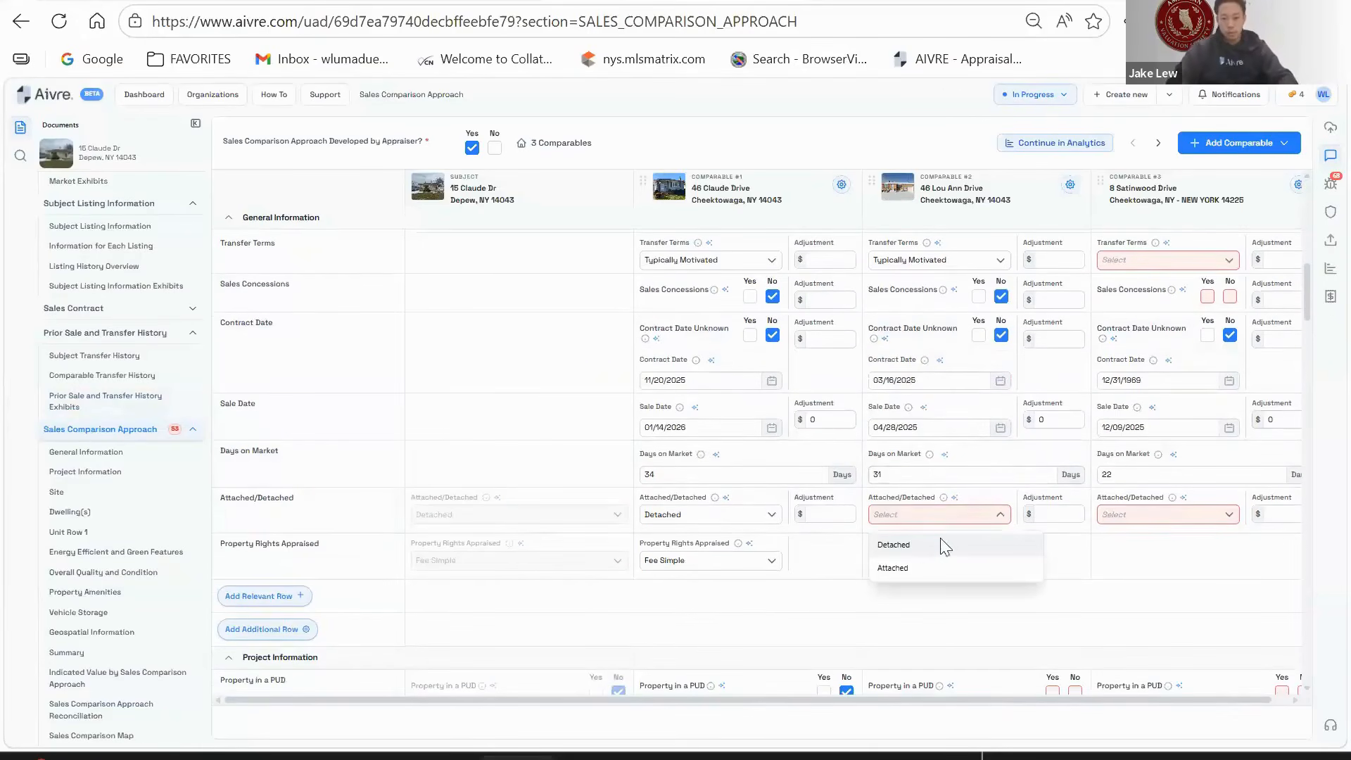
pyautogui.click(940, 539)
pyautogui.scroll(-2, 997, 536)
pyautogui.scroll(-3, 997, 536)
pyautogui.click(1074, 481)
pyautogui.scroll(-2, 999, 542)
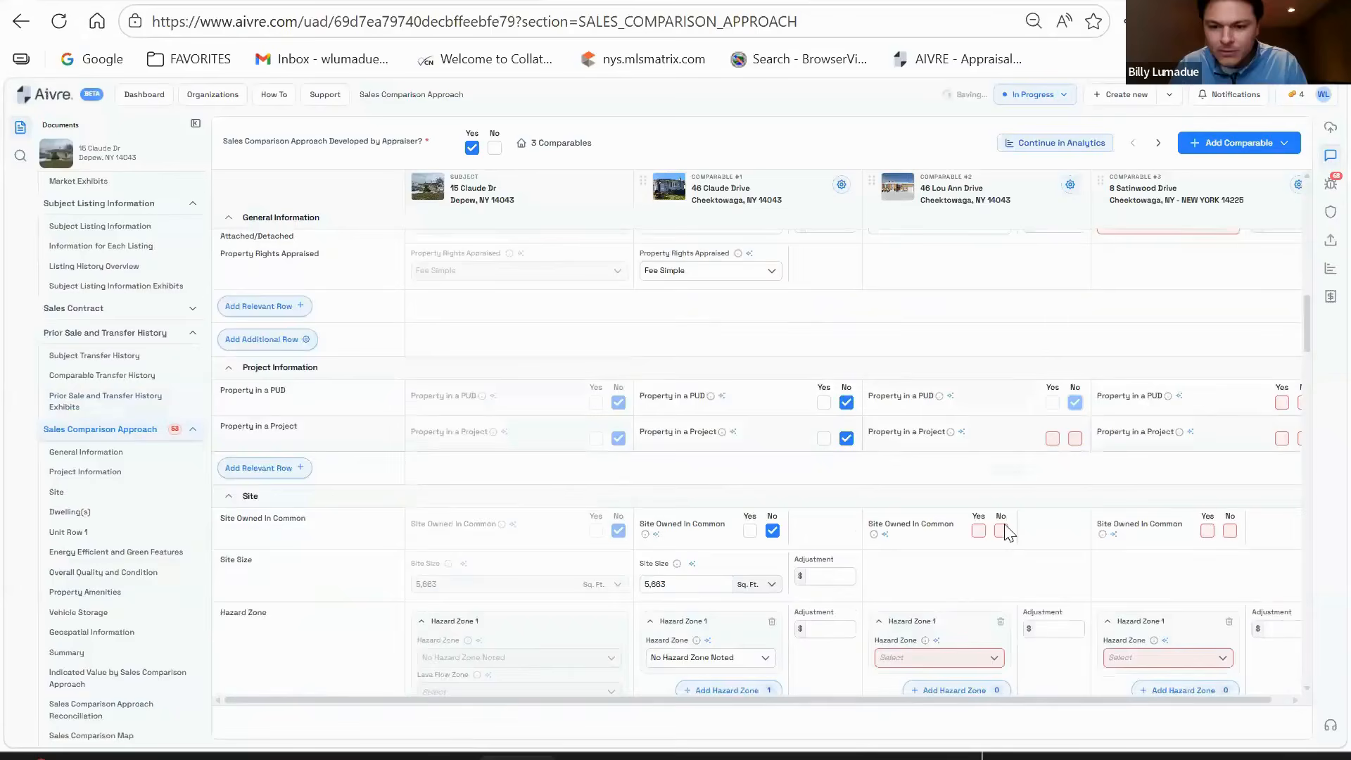
# - Mark comparable #2 as not in a project and its site not owned in common
pyautogui.click(1075, 410)
pyautogui.scroll(-2, 999, 405)
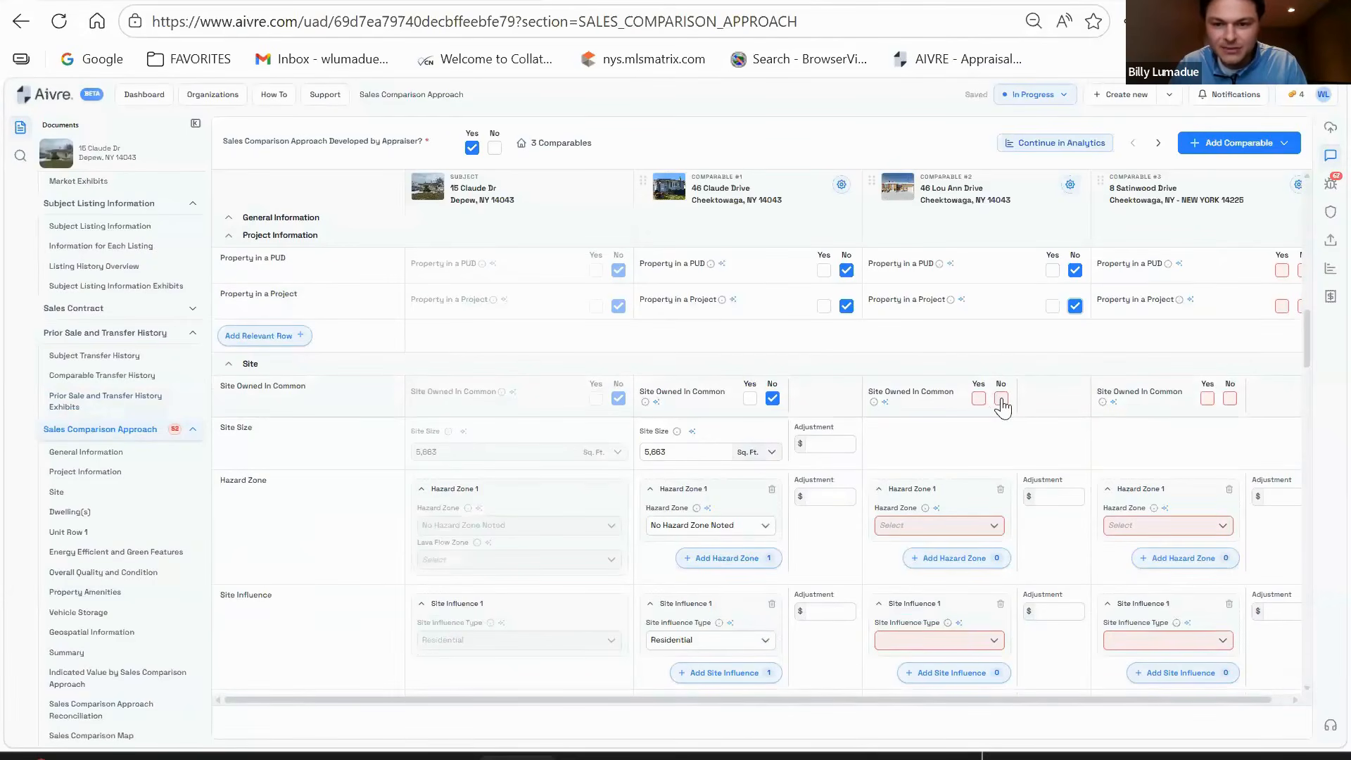
pyautogui.click(1002, 398)
pyautogui.scroll(-2, 1009, 344)
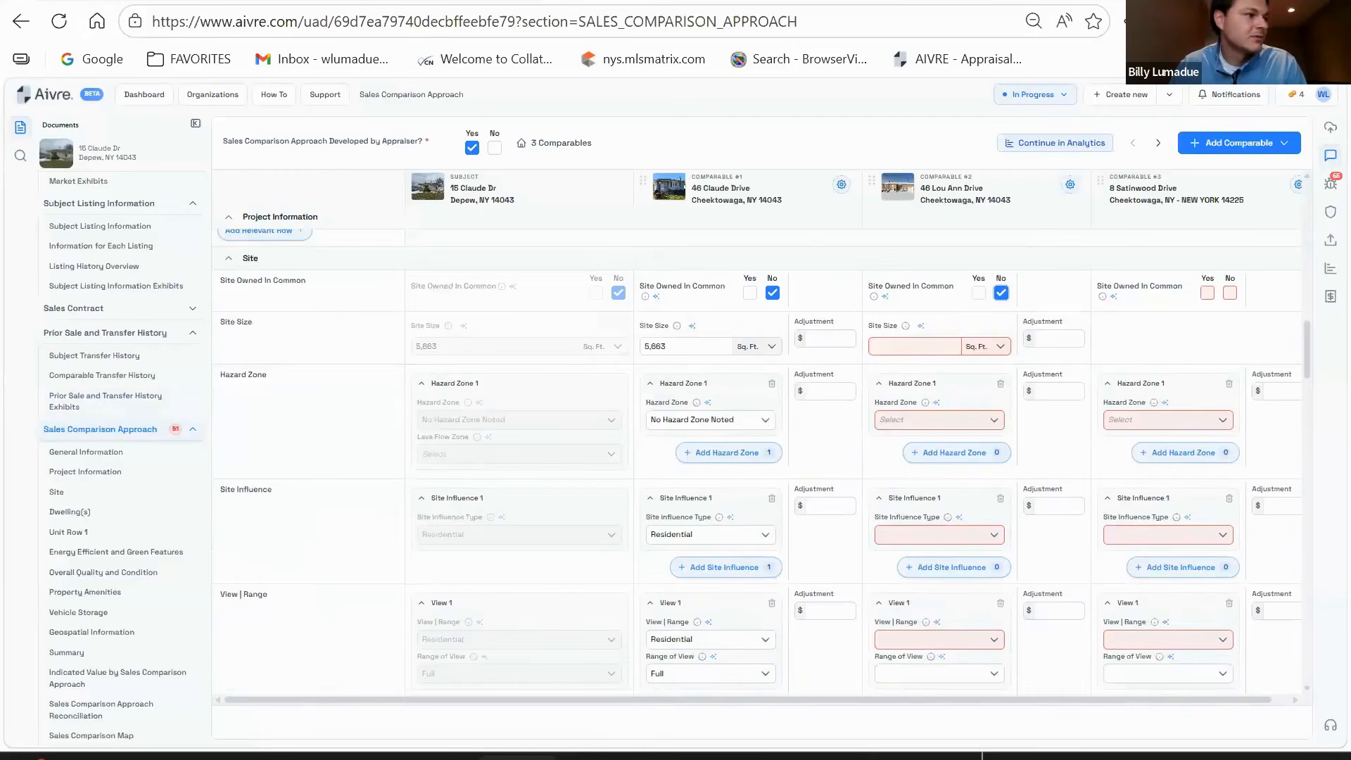
pyautogui.scroll(2, 957, 398)
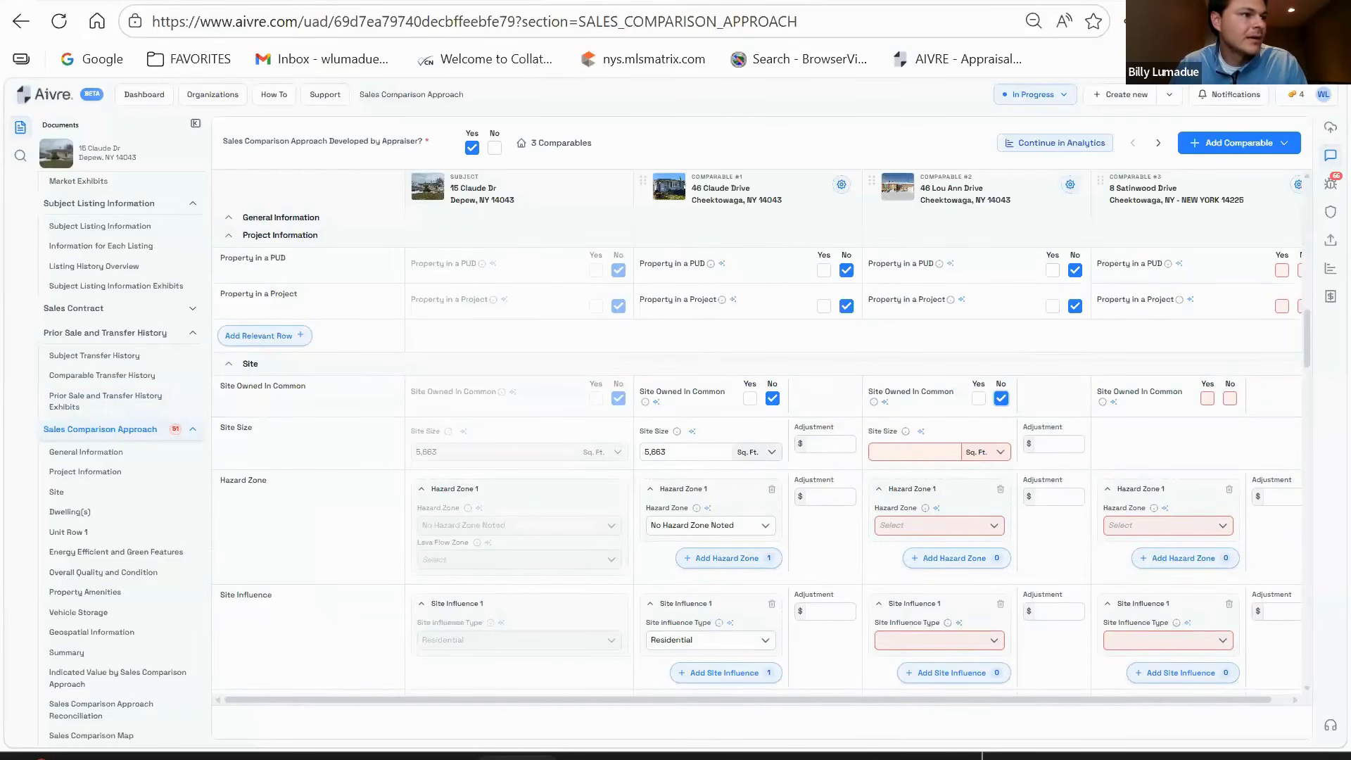
# - Enter comparable #2's 5,227 sq ft site size and set hazard zone to No Hazard Zone Noted
pyautogui.click(907, 451)
pyautogui.write('5,227')
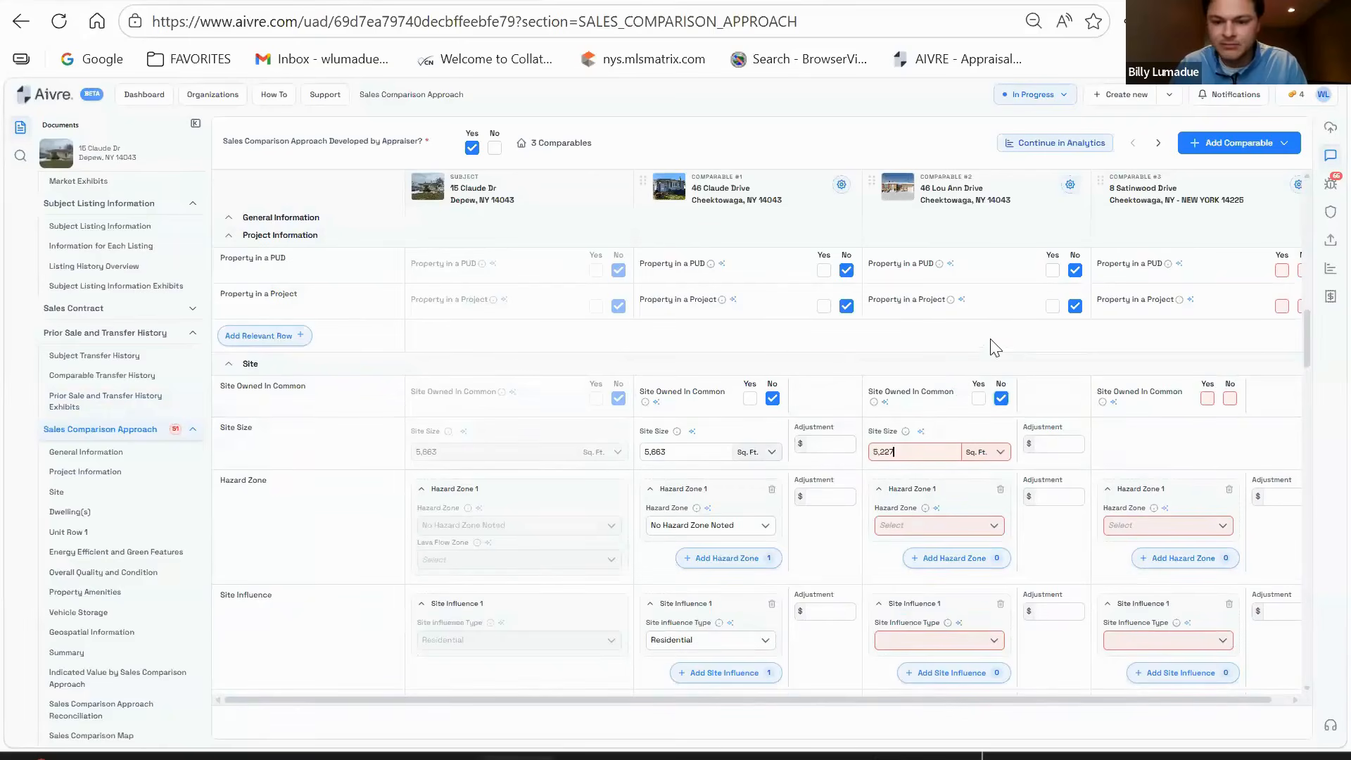
pyautogui.scroll(-2, 995, 348)
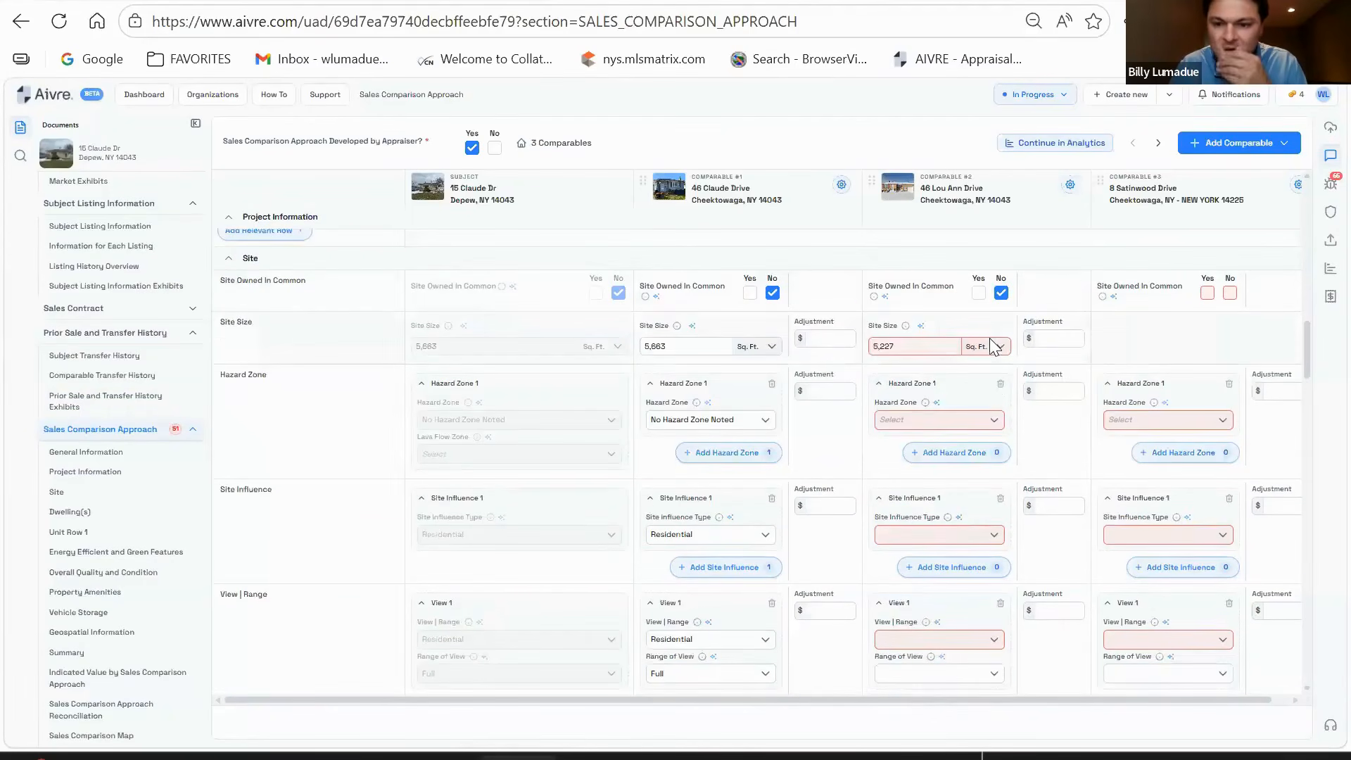
pyautogui.click(974, 420)
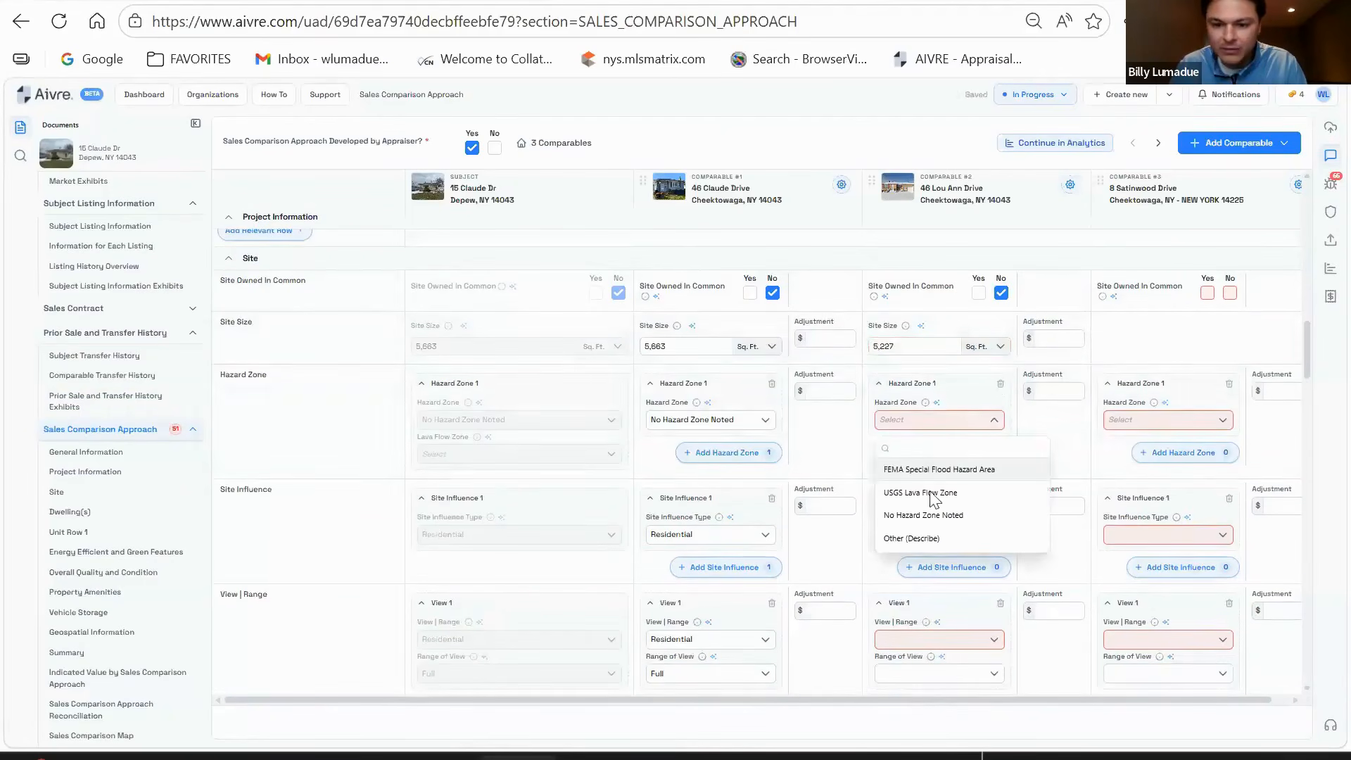
pyautogui.click(923, 515)
pyautogui.scroll(-1, 993, 434)
pyautogui.scroll(-3, 993, 435)
# - Set comparable #2's site influence and view to Residential, with Full range of view
pyautogui.click(961, 428)
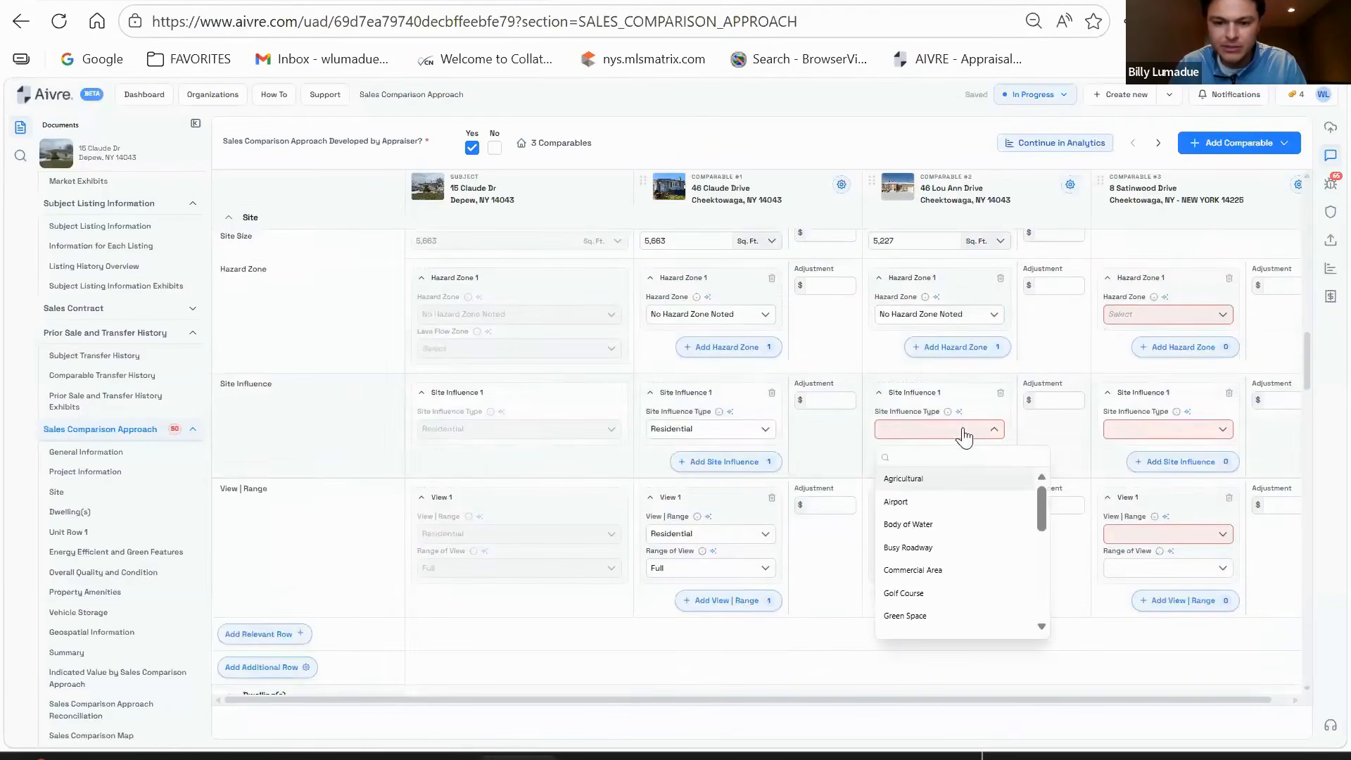
pyautogui.write('res')
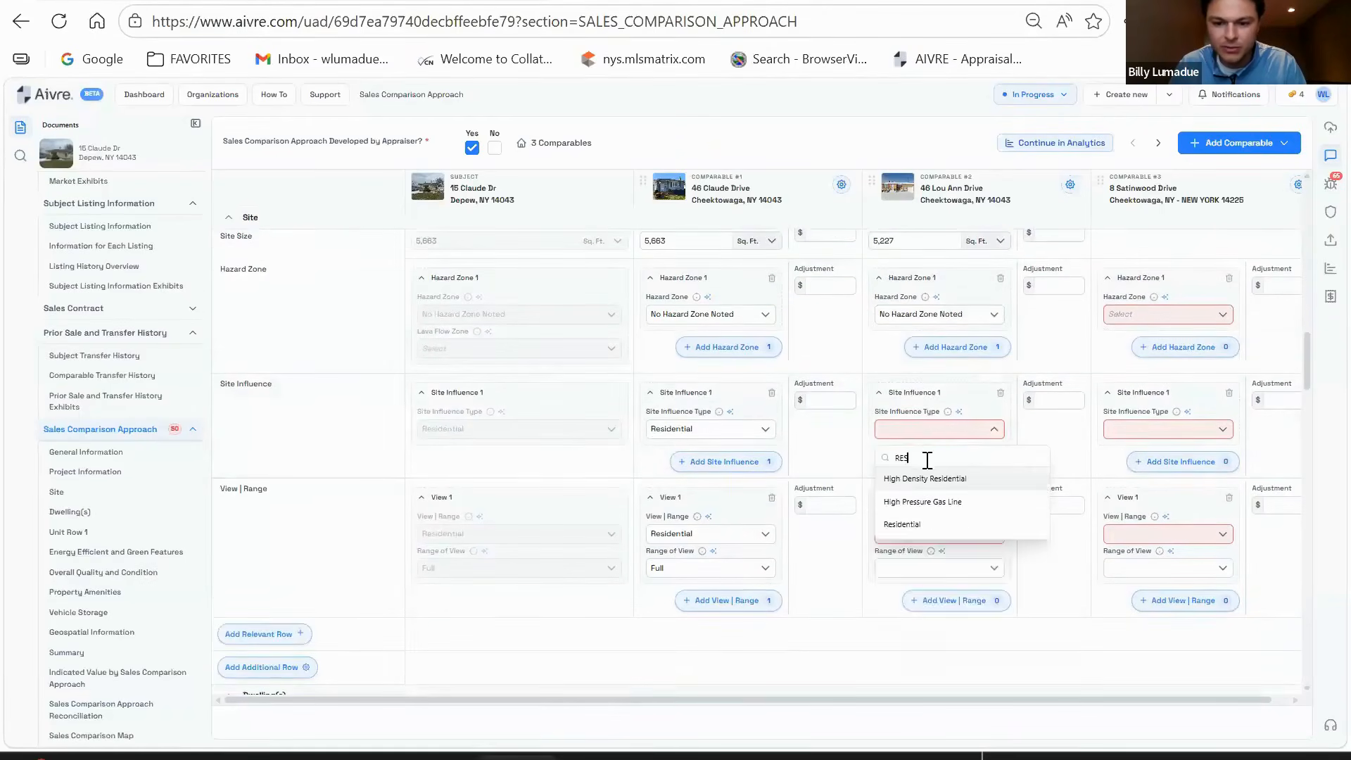
pyautogui.click(941, 524)
pyautogui.scroll(-3, 994, 431)
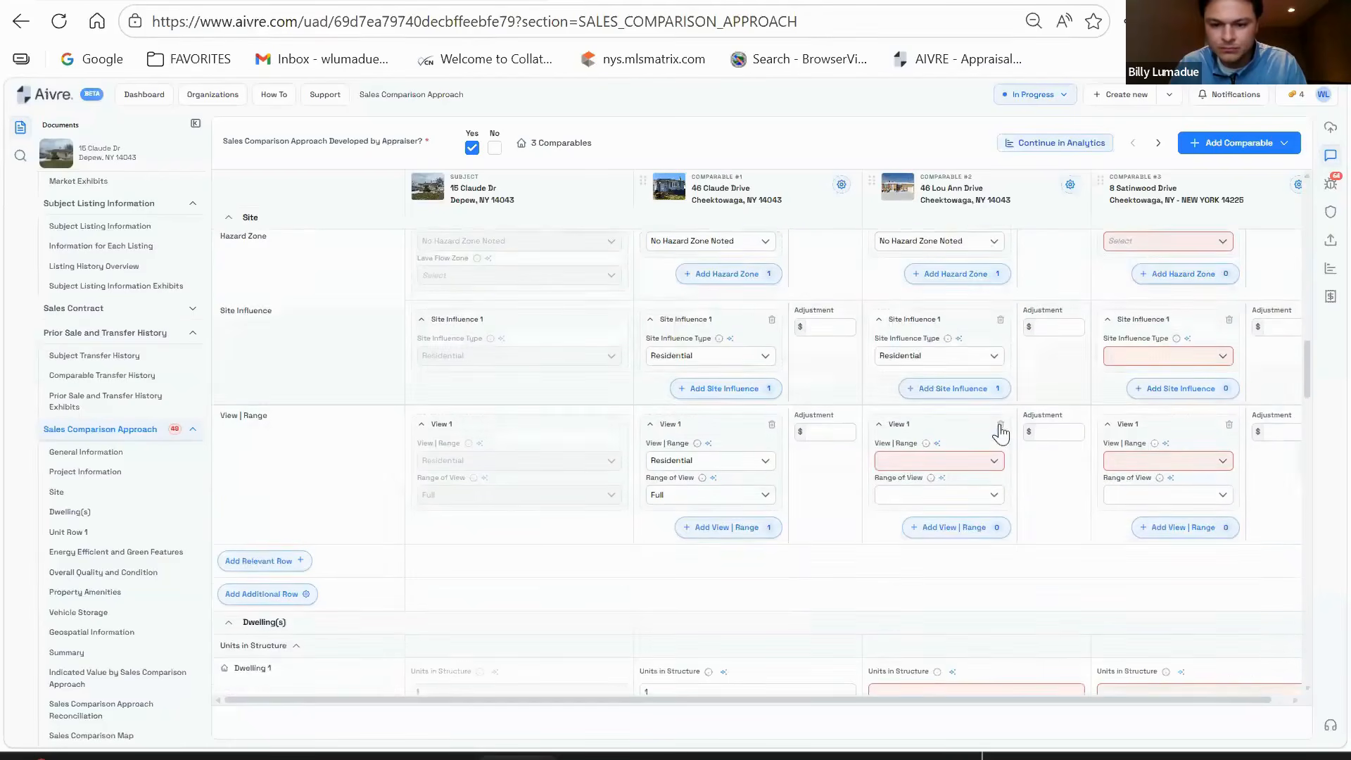
pyautogui.click(957, 428)
pyautogui.write('res')
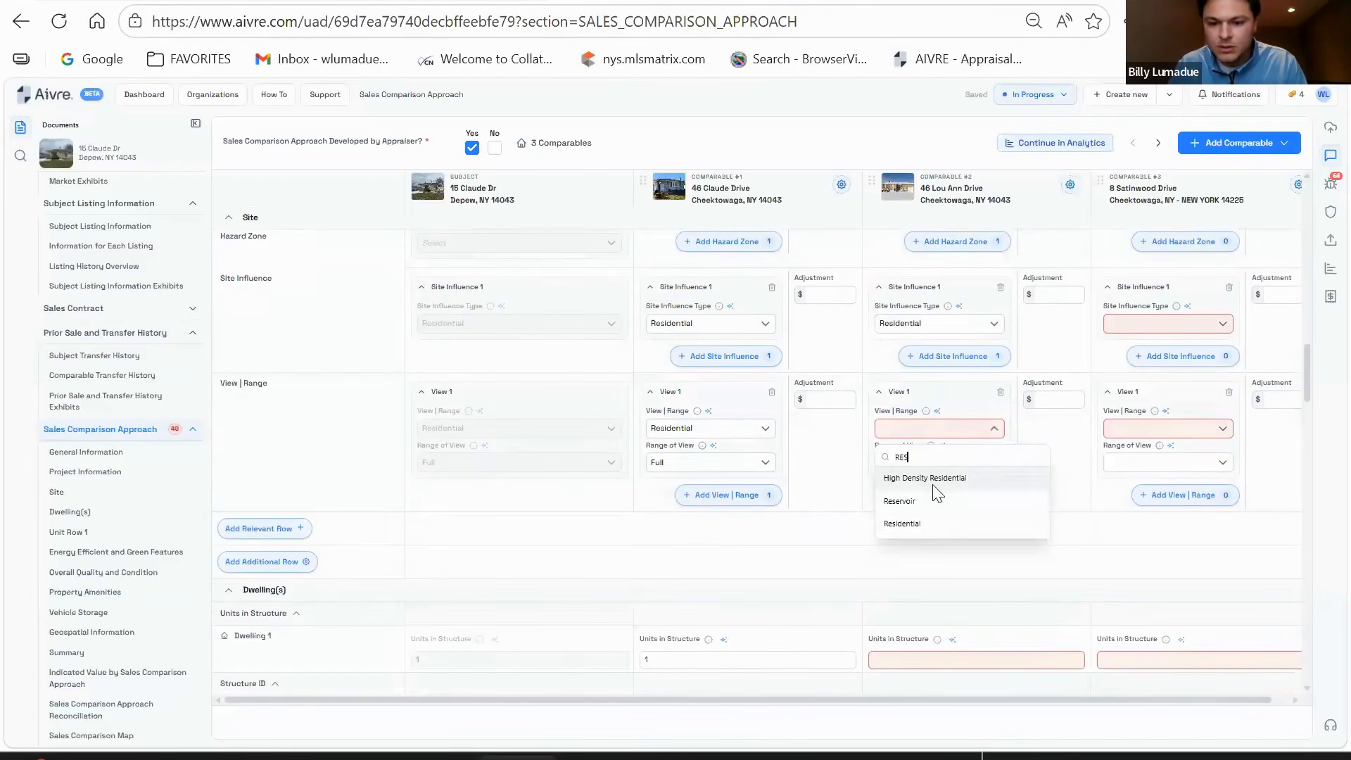
pyautogui.click(935, 520)
pyautogui.click(938, 468)
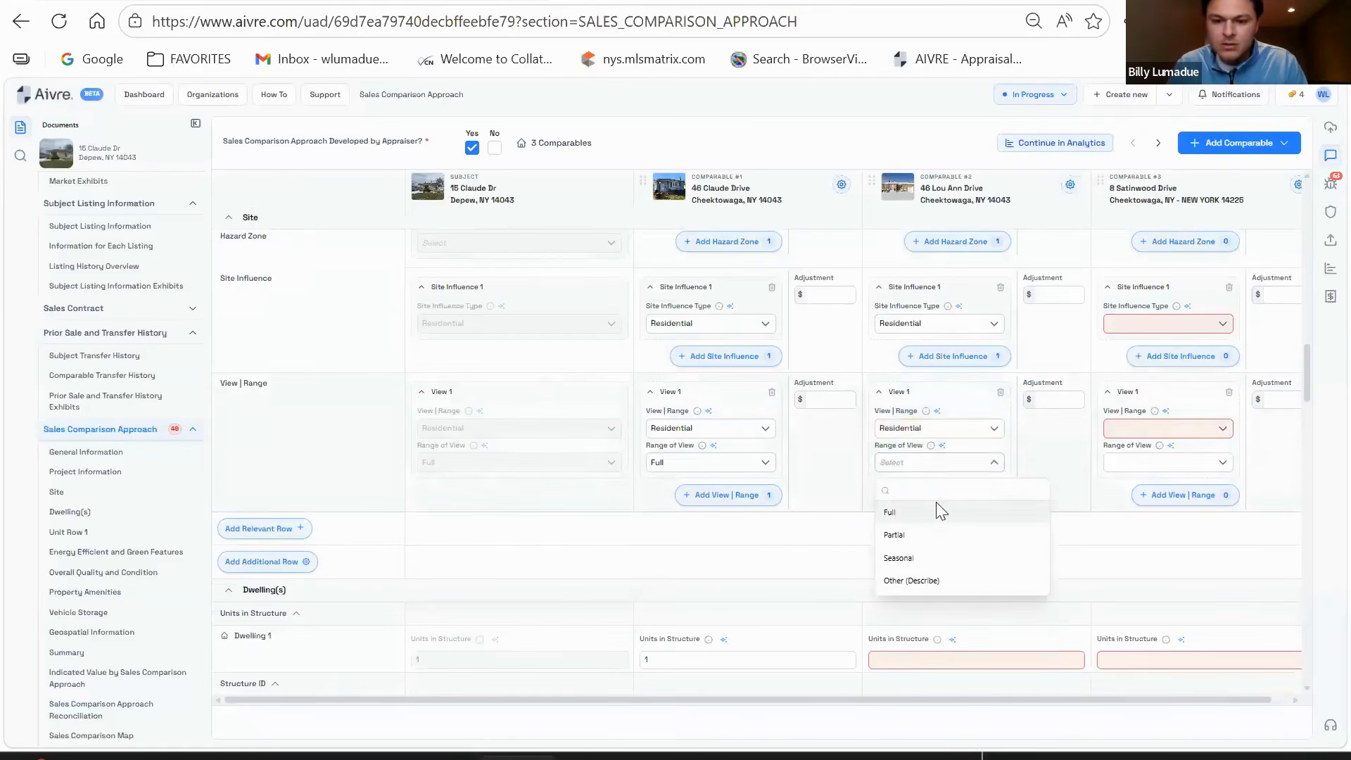
pyautogui.click(935, 509)
pyautogui.scroll(-3, 980, 436)
pyautogui.click(971, 448)
# - Enter 1 unit in structure for comparable #2 and set construction to Site Built
pyautogui.write('1')
pyautogui.scroll(-3, 967, 482)
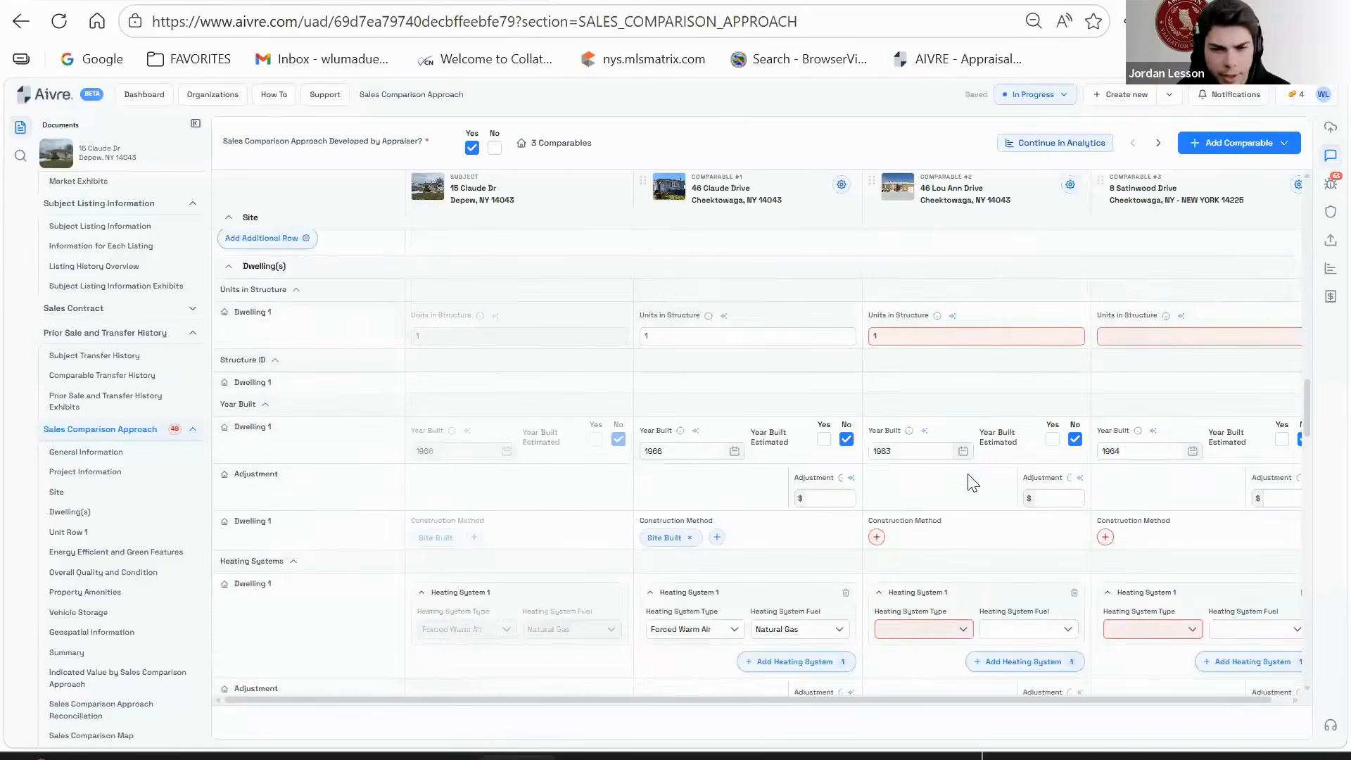
pyautogui.click(876, 439)
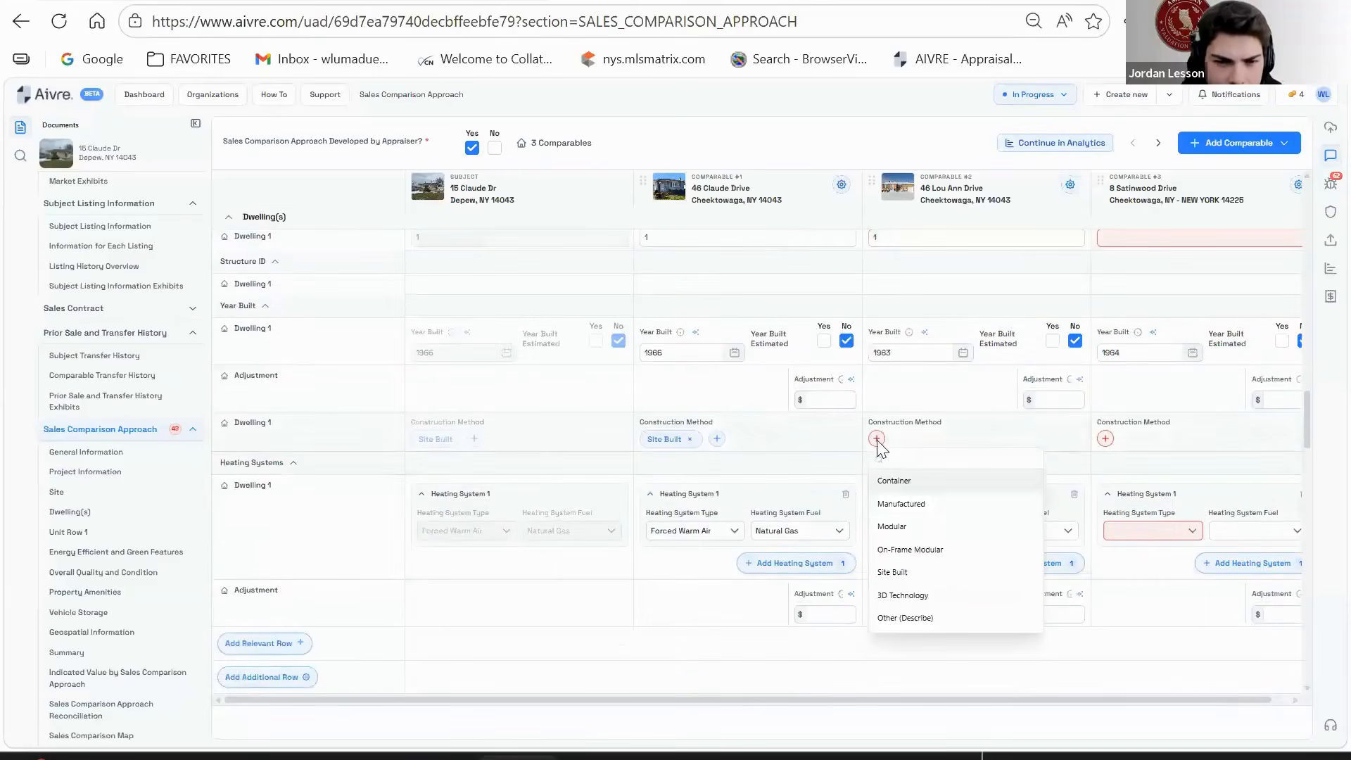
pyautogui.click(914, 572)
pyautogui.scroll(-2, 978, 429)
# - Set comparable #2's heating to Forced Warm Air fueled by Natural Gas
pyautogui.click(961, 425)
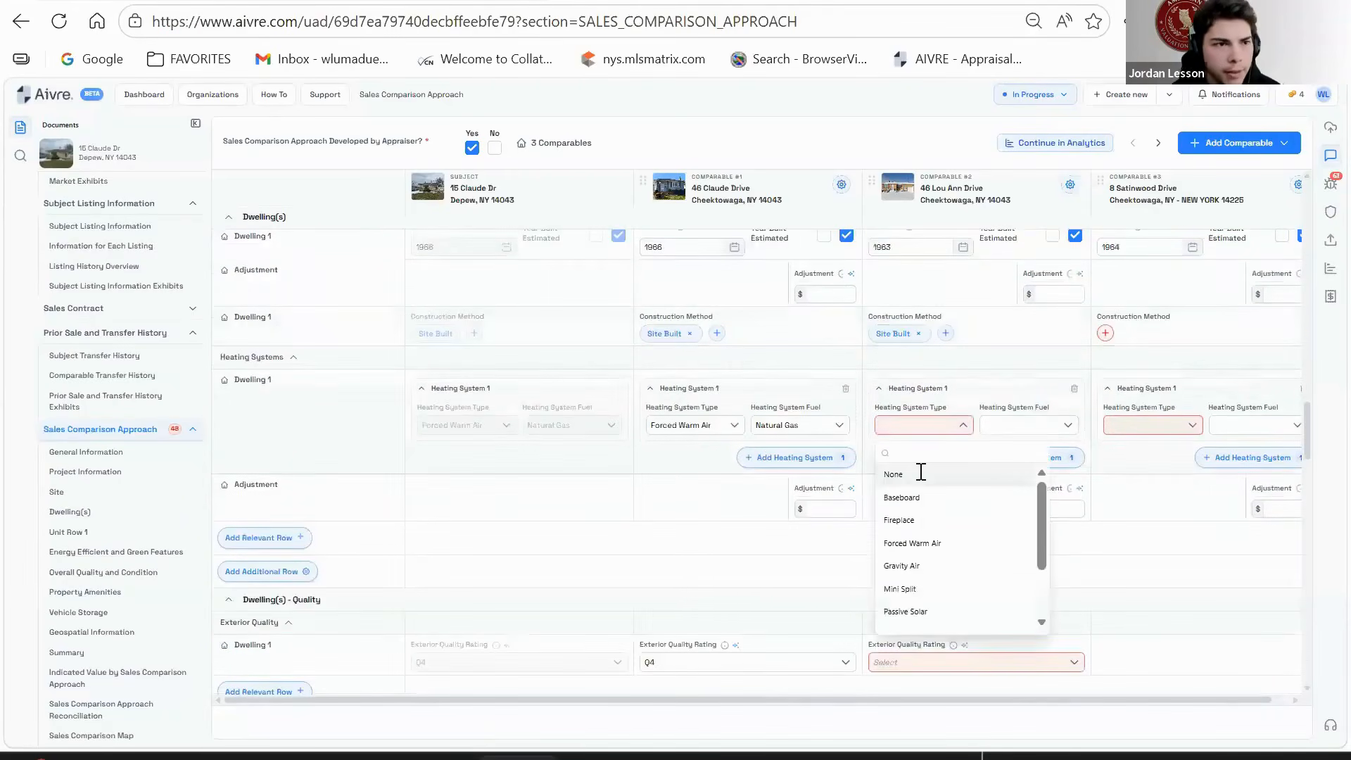
pyautogui.write('Forc')
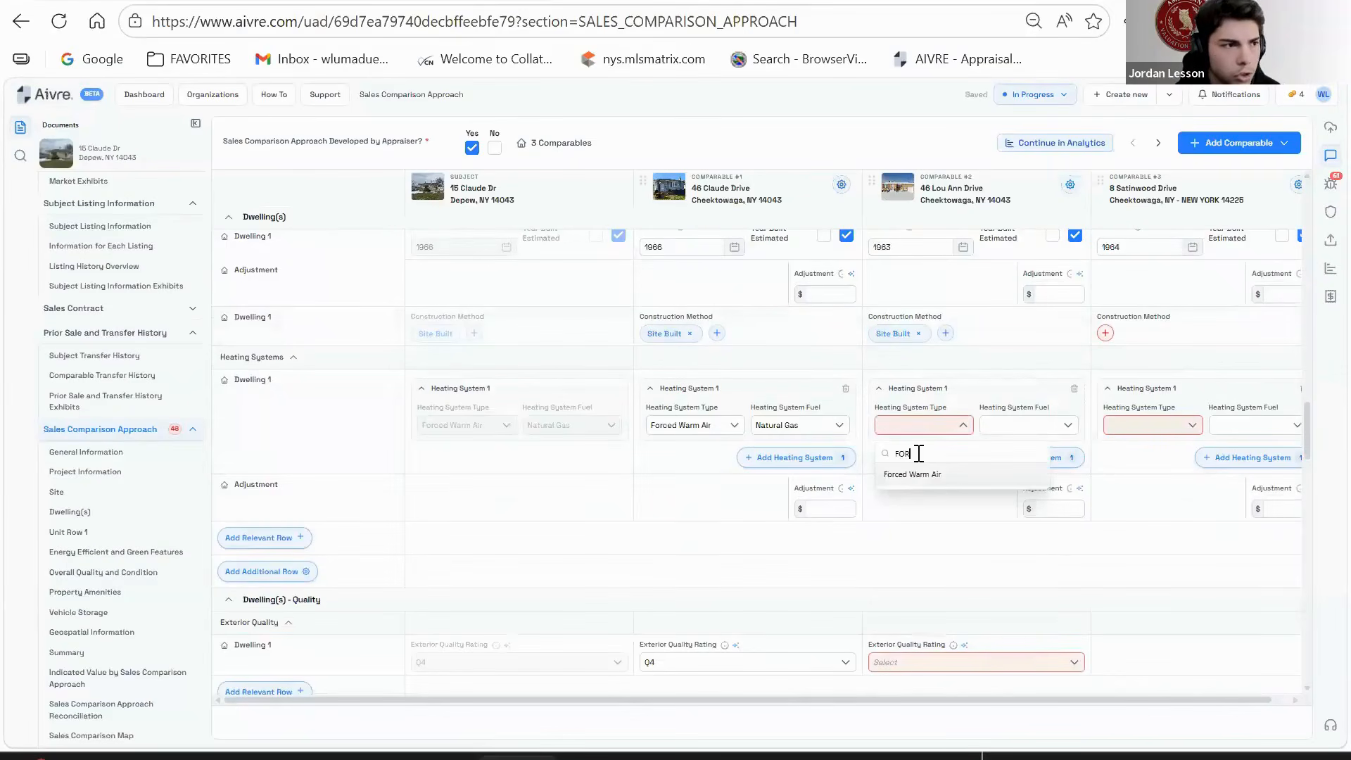
pyautogui.click(935, 482)
pyautogui.click(1011, 425)
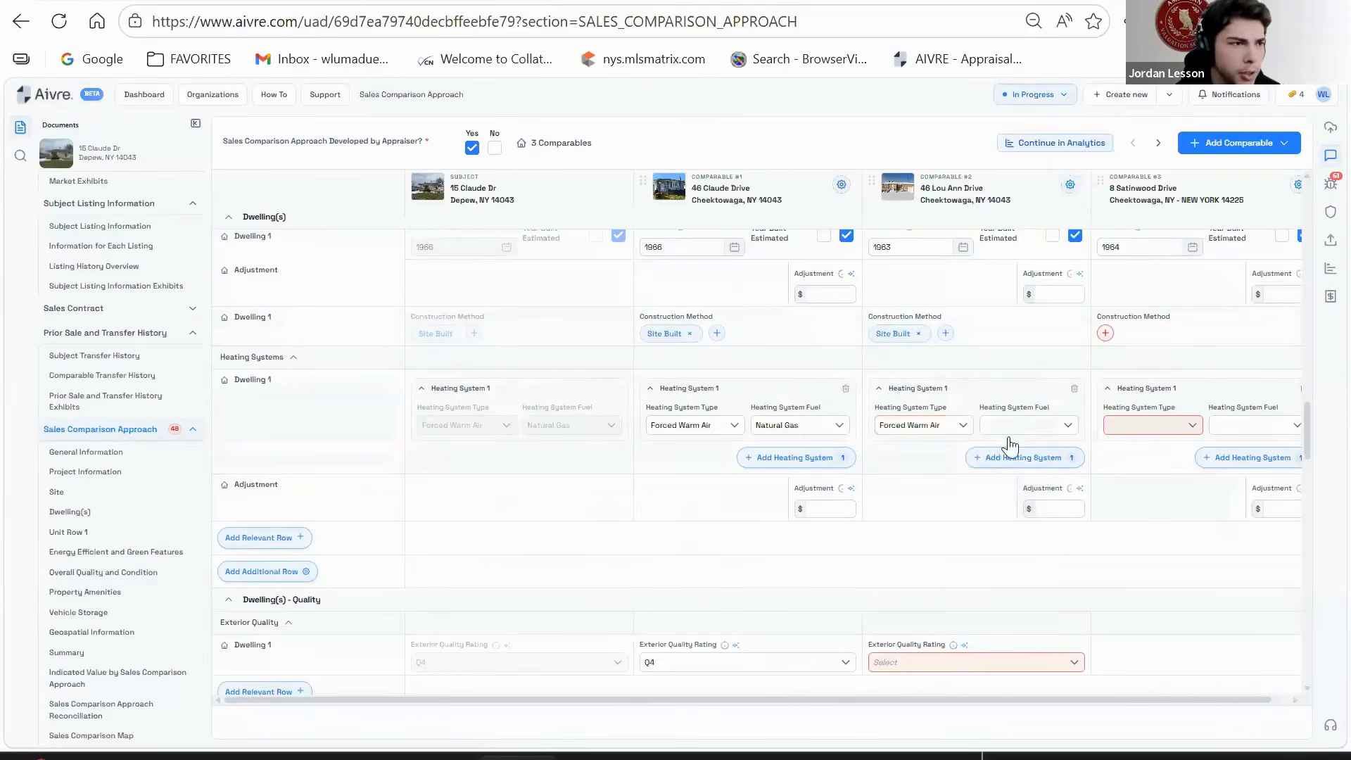
pyautogui.click(1023, 543)
pyautogui.scroll(-2, 901, 501)
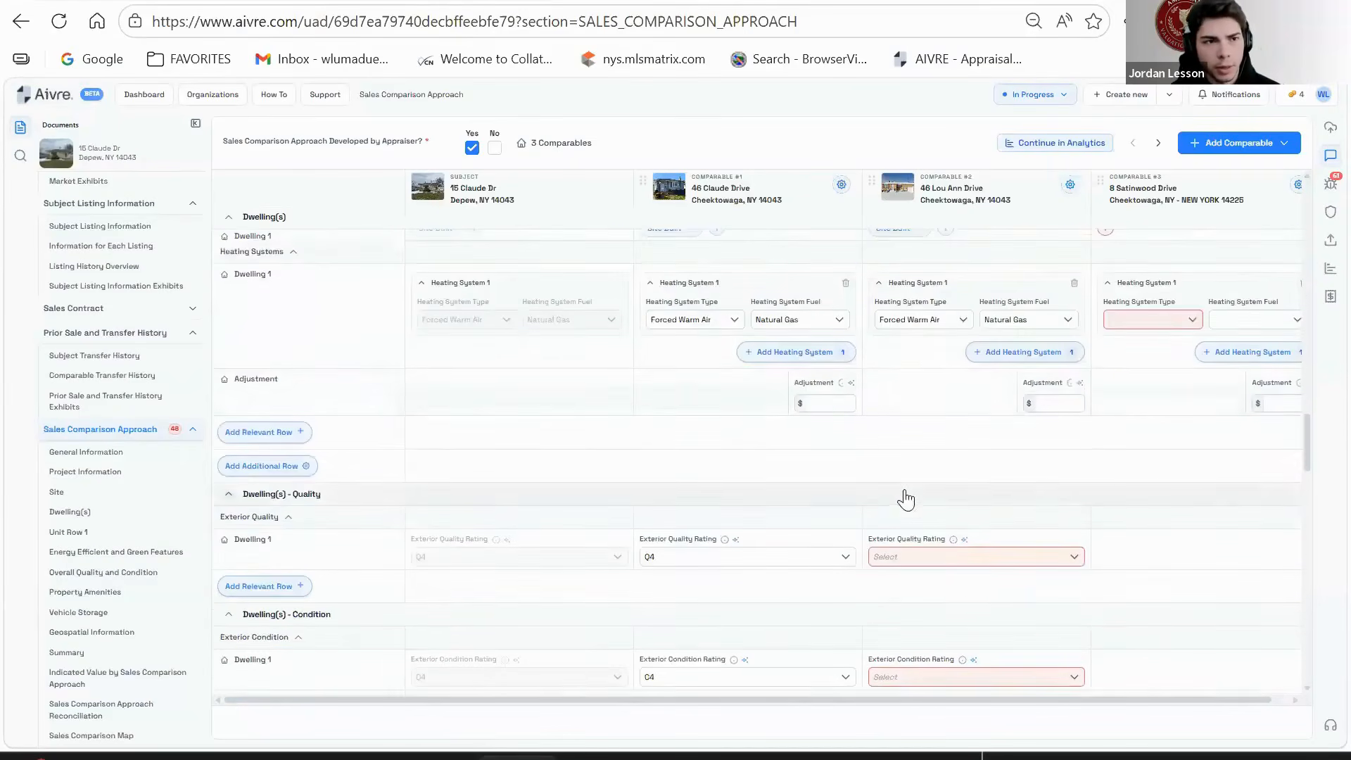
pyautogui.scroll(-2, 905, 498)
# - Rate comparable #2's exterior Q4 quality and C3 condition, and mark its unit not an ADU
pyautogui.click(943, 451)
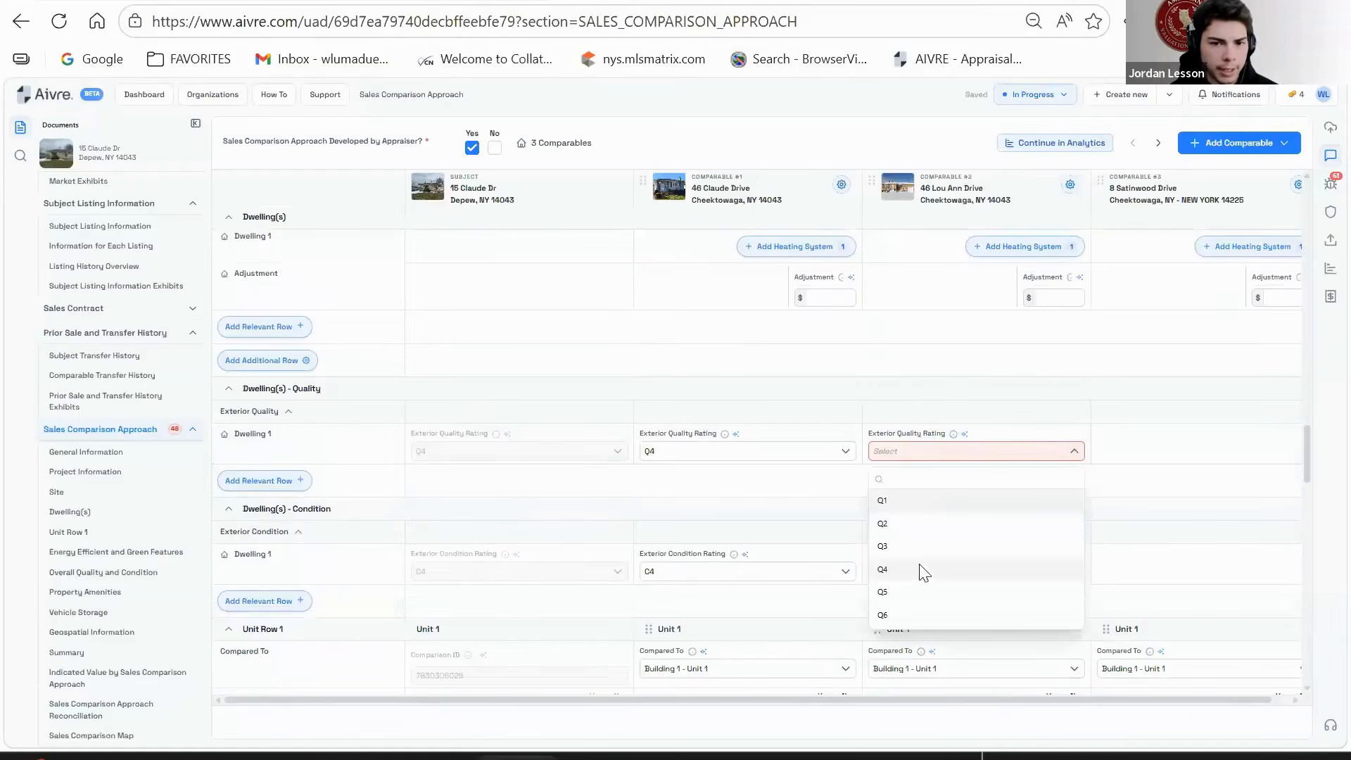
pyautogui.click(920, 569)
pyautogui.click(924, 571)
pyautogui.click(922, 478)
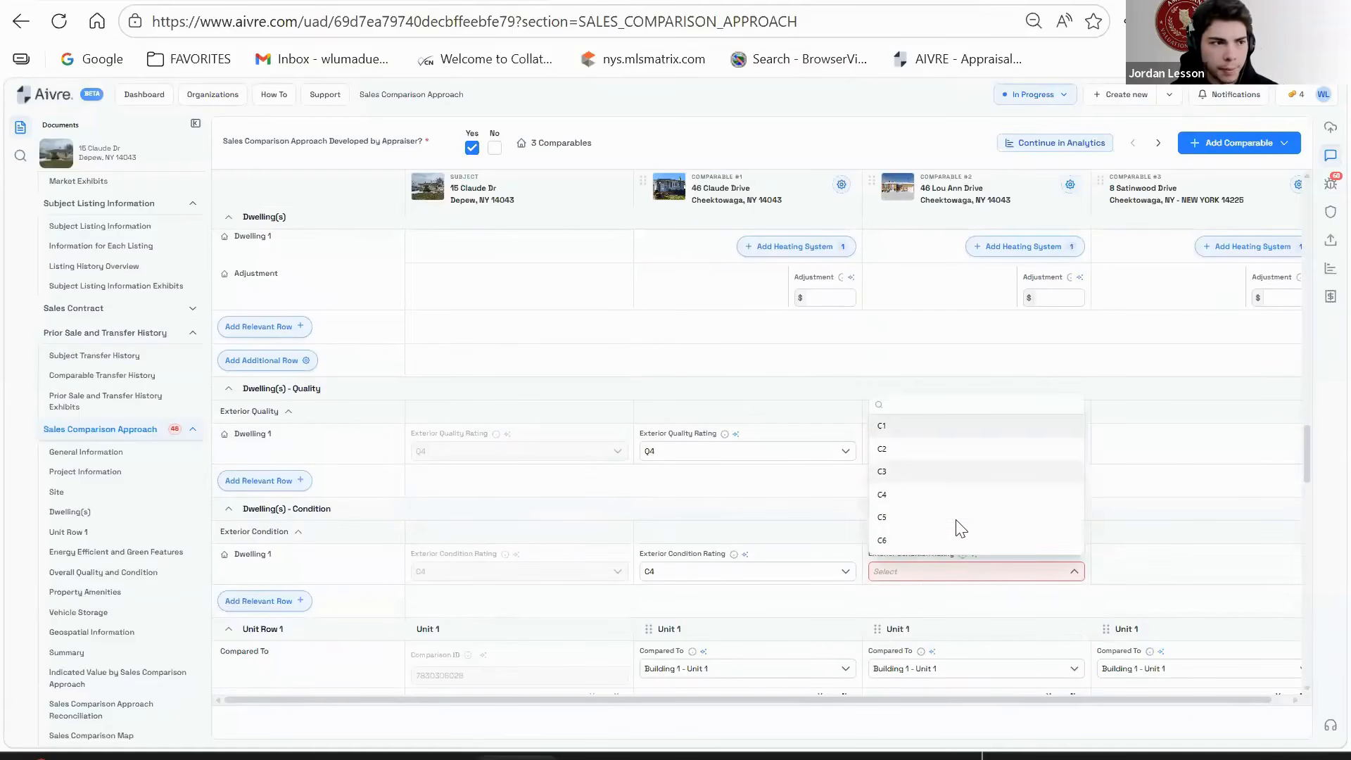
pyautogui.scroll(-5, 980, 529)
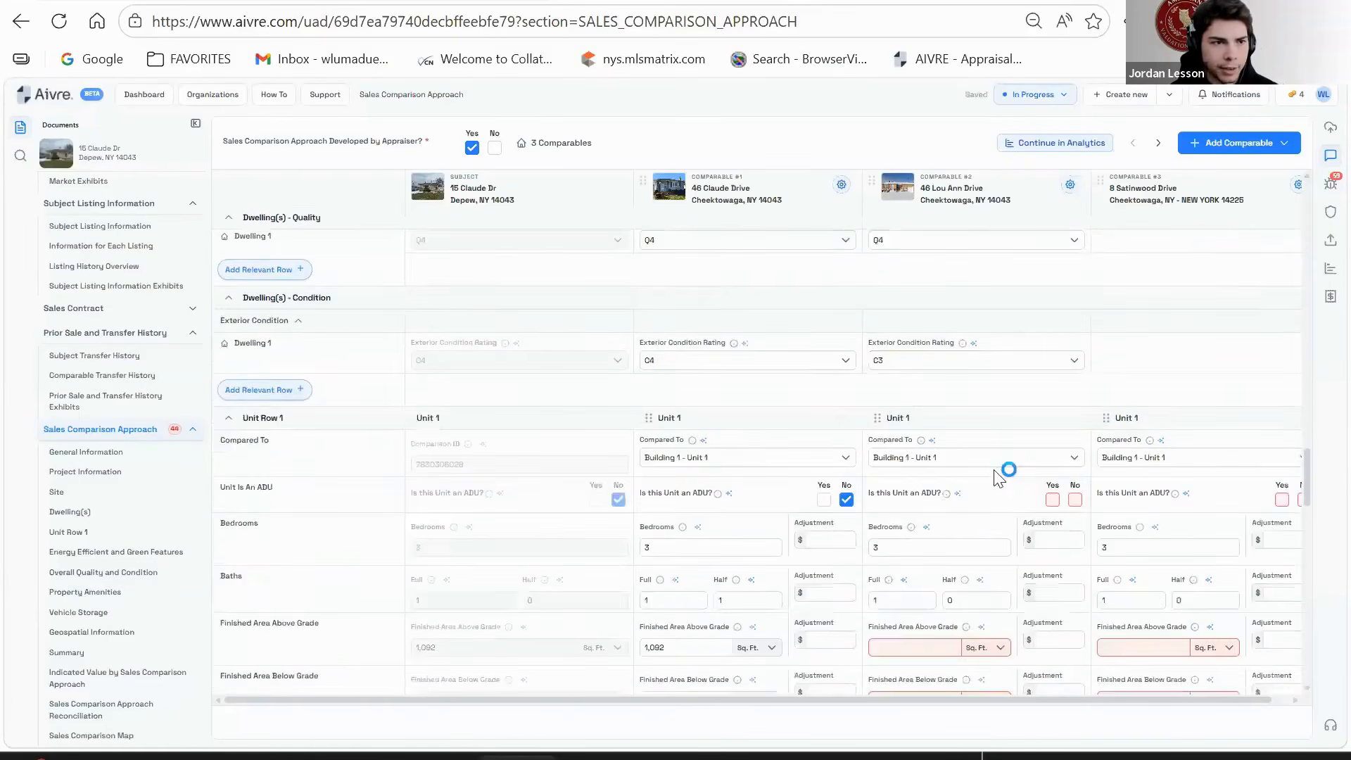
pyautogui.click(1074, 394)
pyautogui.scroll(-2, 933, 432)
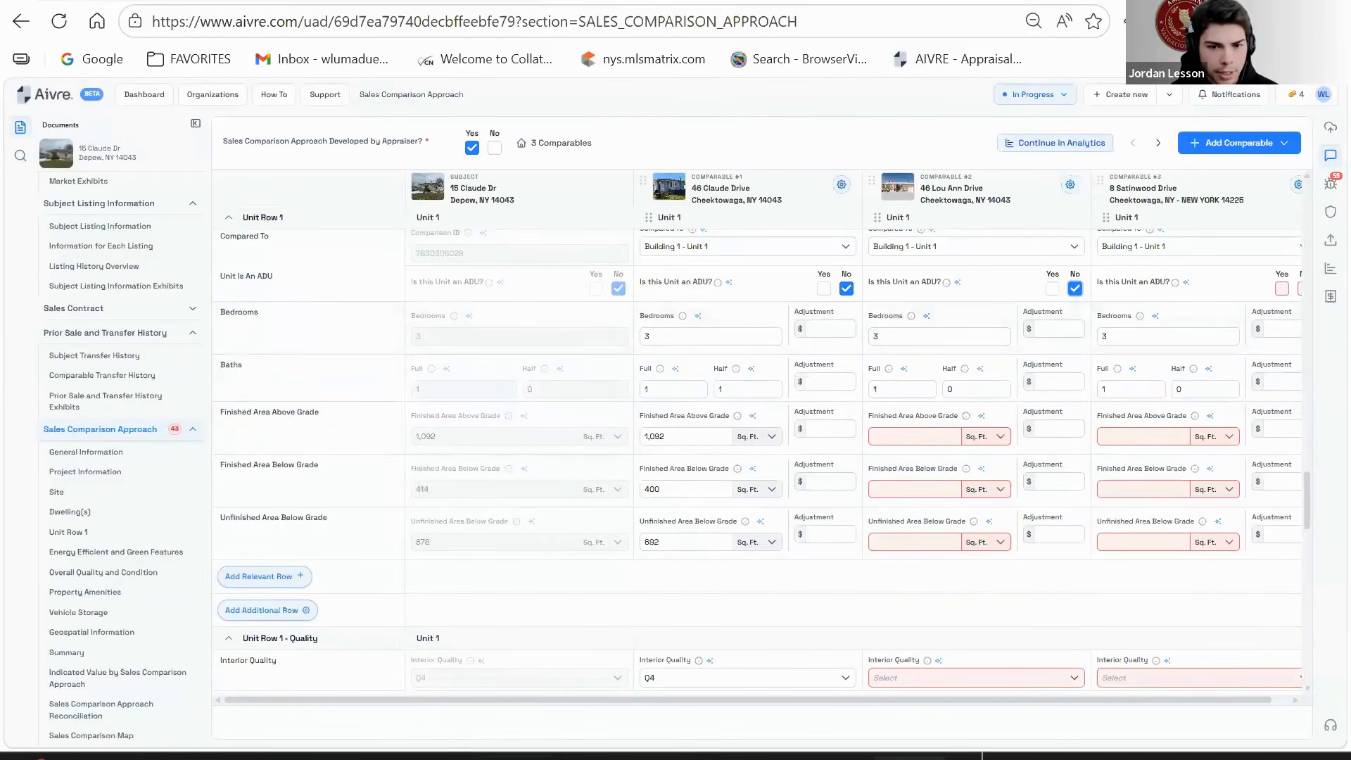
# - Enter comparable #2's areas: 1112 above grade, 300 finished and 812 unfinished below grade
pyautogui.click(934, 434)
pyautogui.write('1112')
pyautogui.click(934, 493)
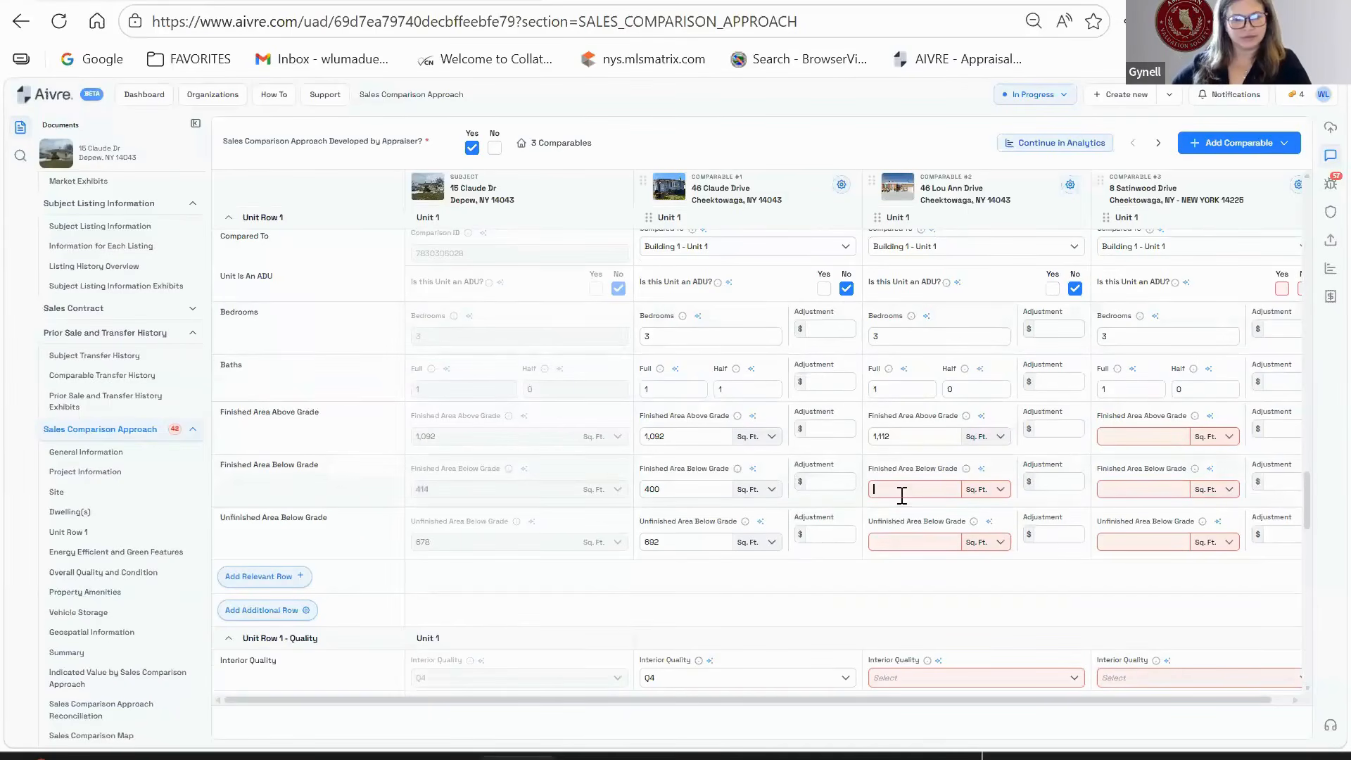
pyautogui.write('300')
pyautogui.click(1055, 481)
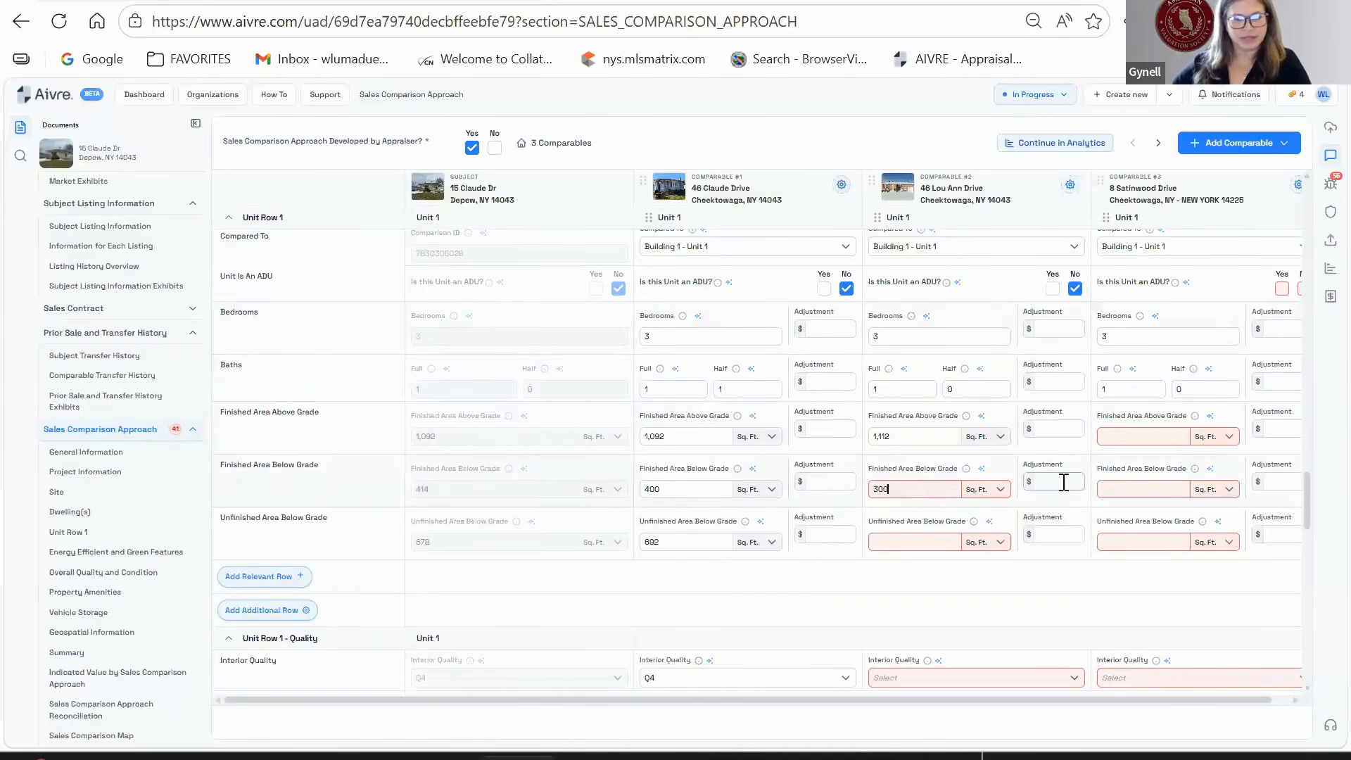
pyautogui.click(931, 544)
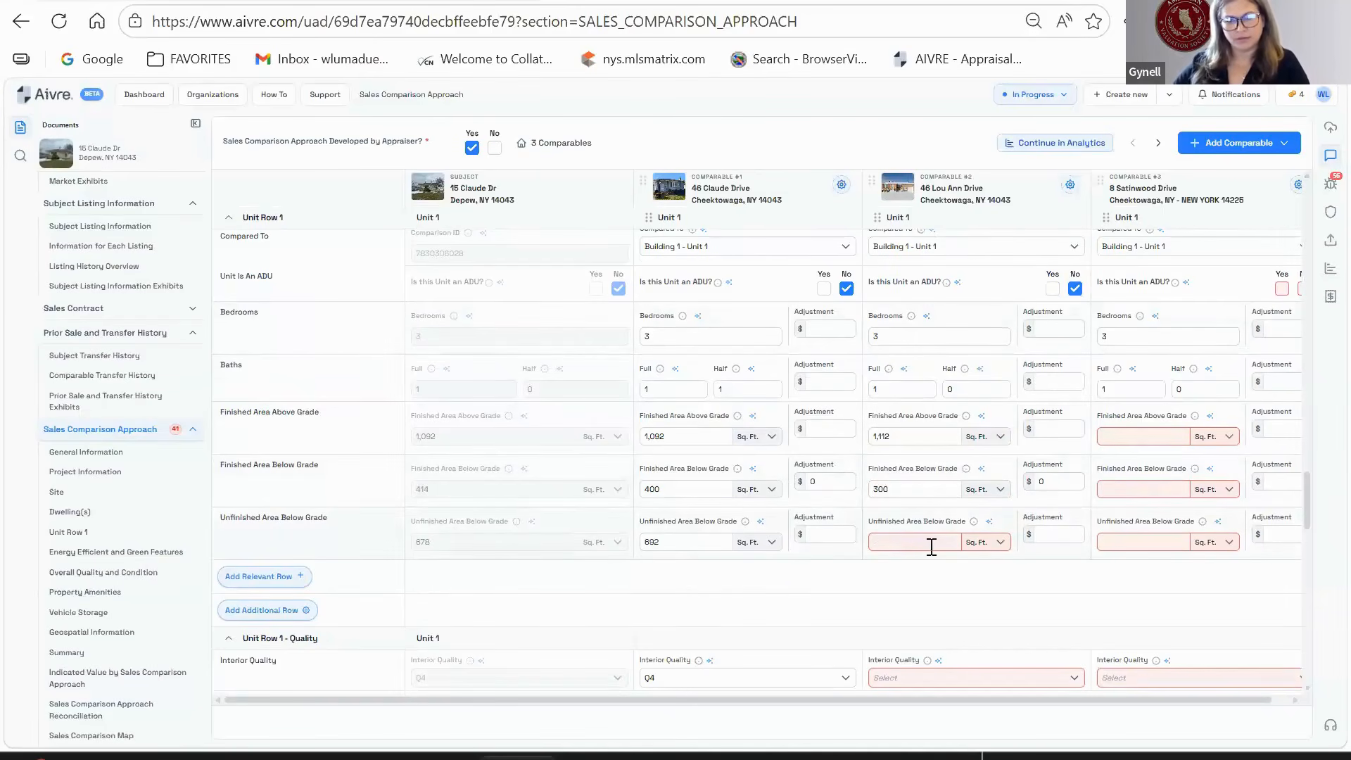
pyautogui.click(930, 546)
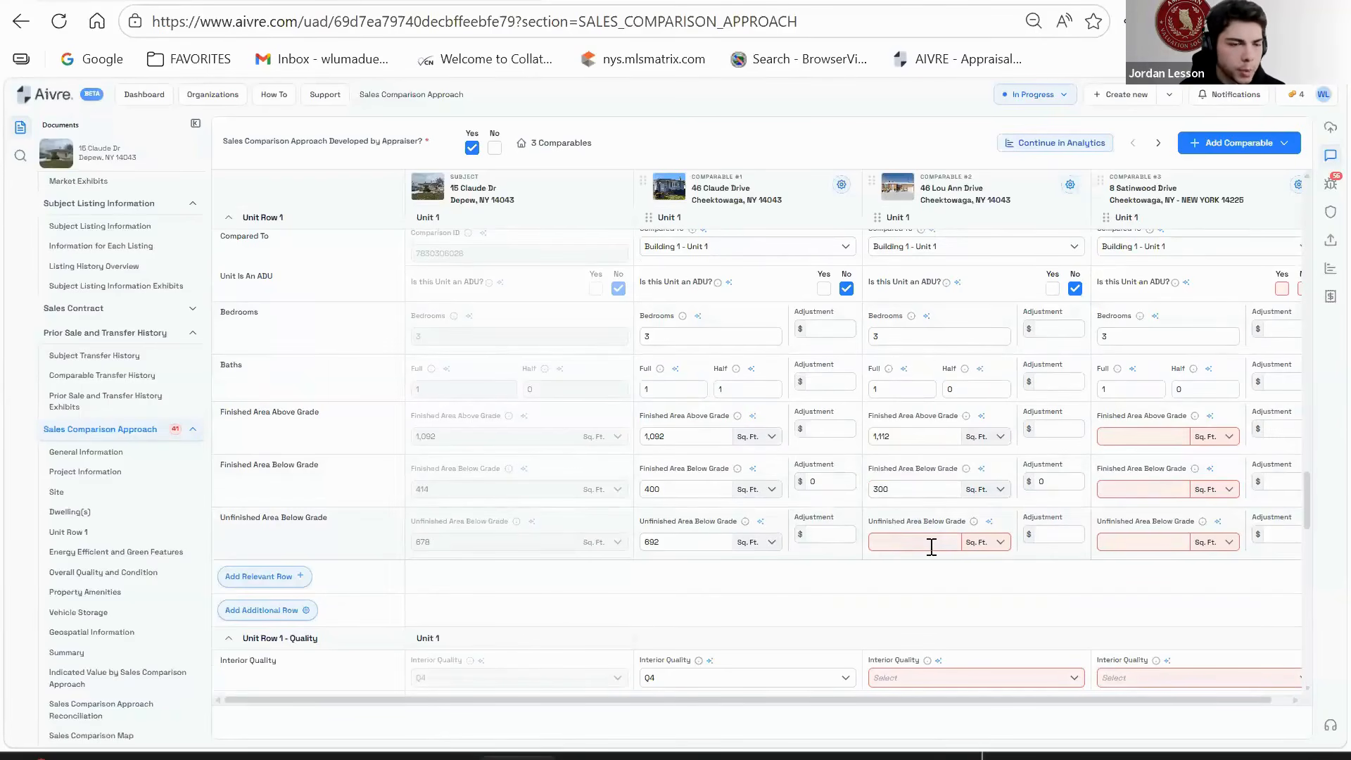
pyautogui.write('812')
pyautogui.scroll(-3, 943, 571)
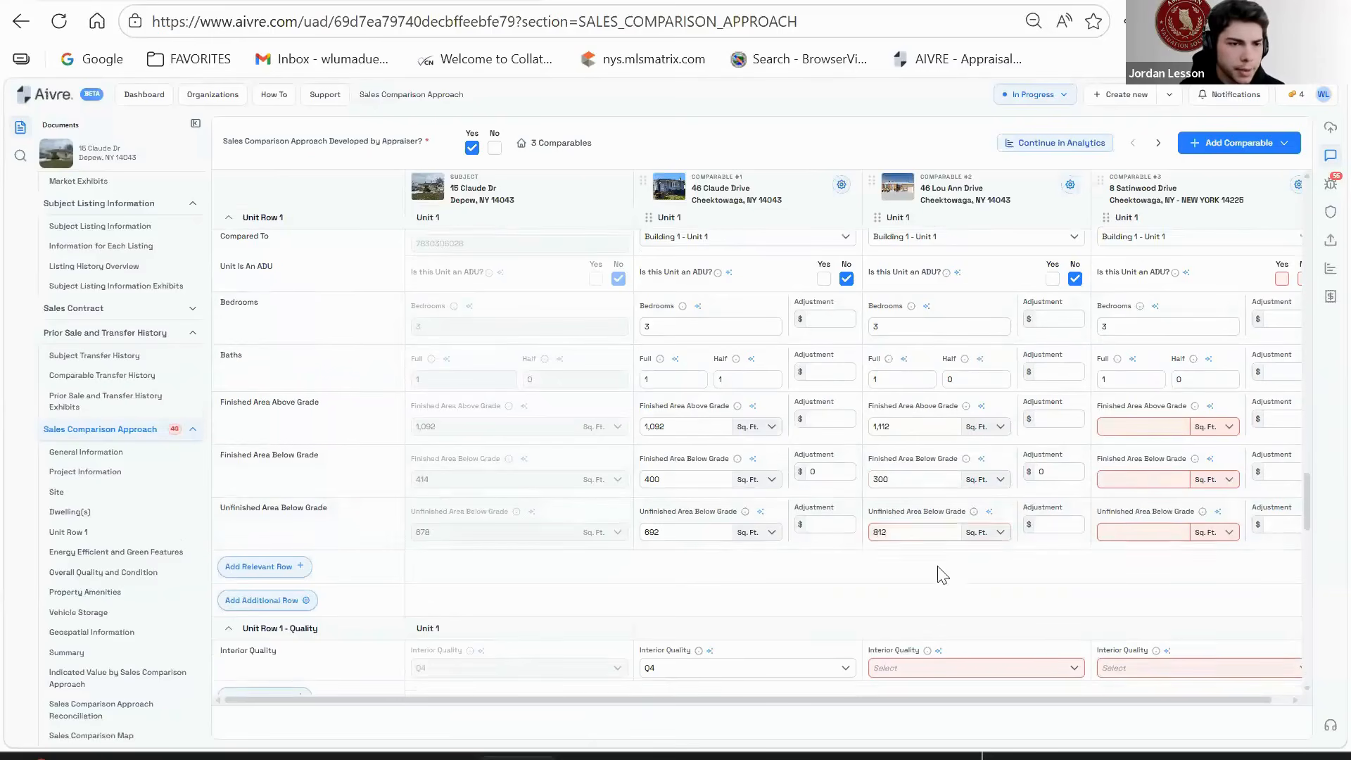
# - Rate comparable #2's interior quality Q4 and interior condition C4
pyautogui.click(964, 470)
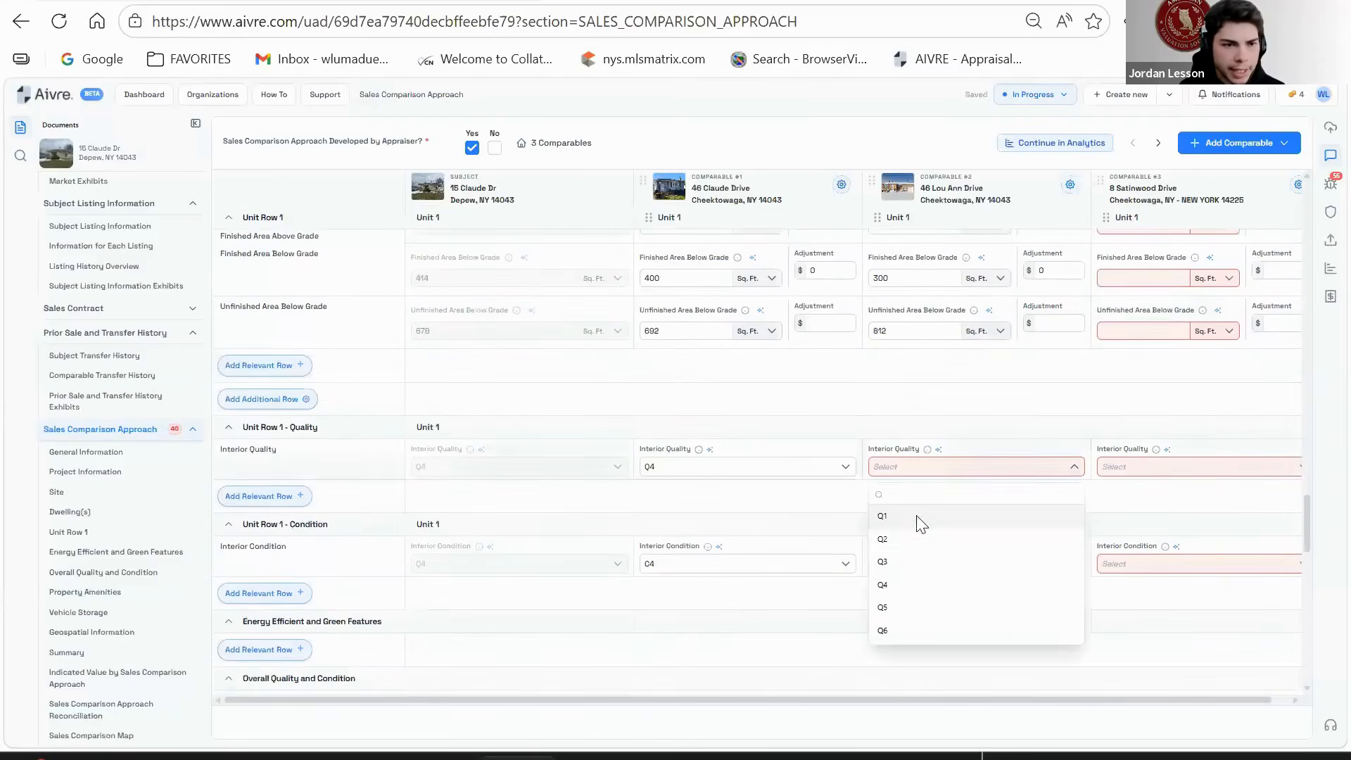
pyautogui.click(914, 586)
pyautogui.click(1070, 184)
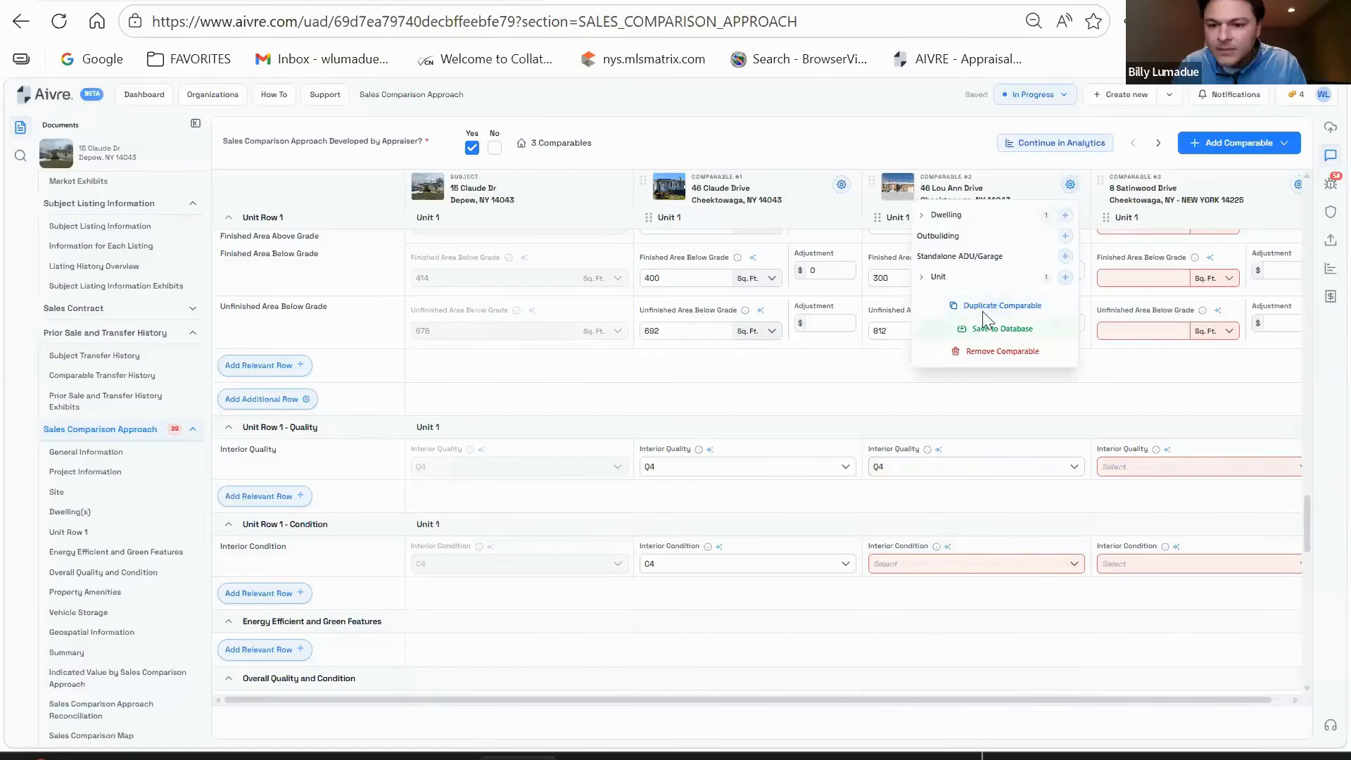
pyautogui.click(883, 408)
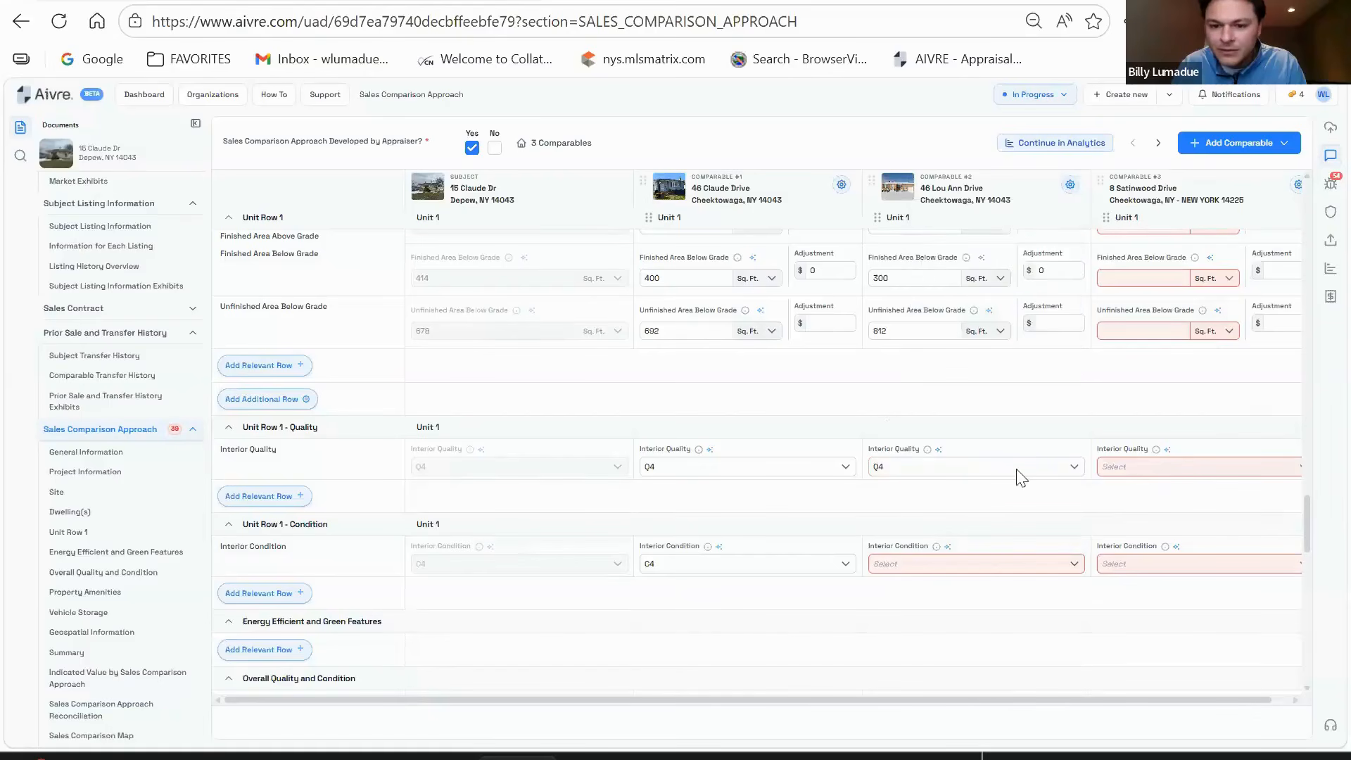
pyautogui.click(962, 577)
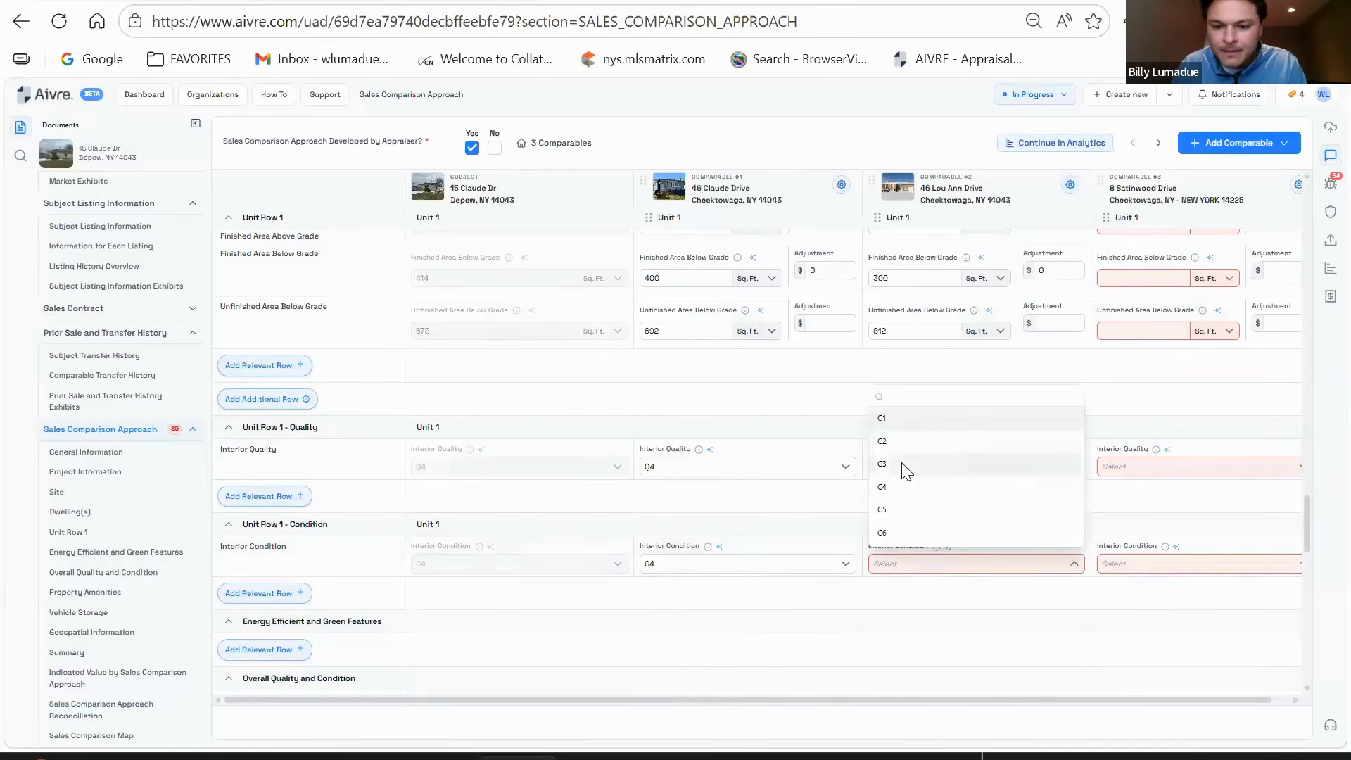
pyautogui.click(913, 495)
pyautogui.scroll(-6, 1017, 509)
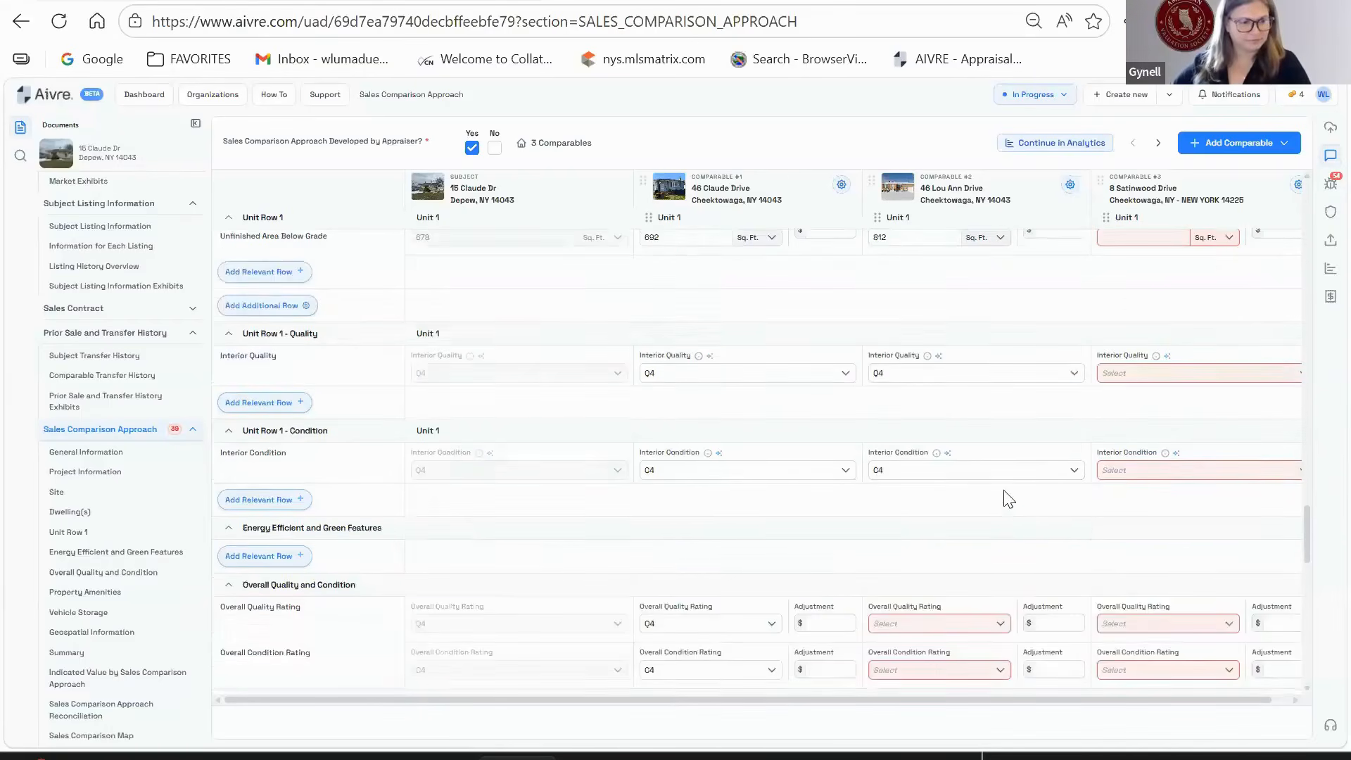
# - Rate comparable #2 overall Q4 quality and C4 condition, and mark property amenities Yes
pyautogui.click(934, 296)
pyautogui.click(913, 413)
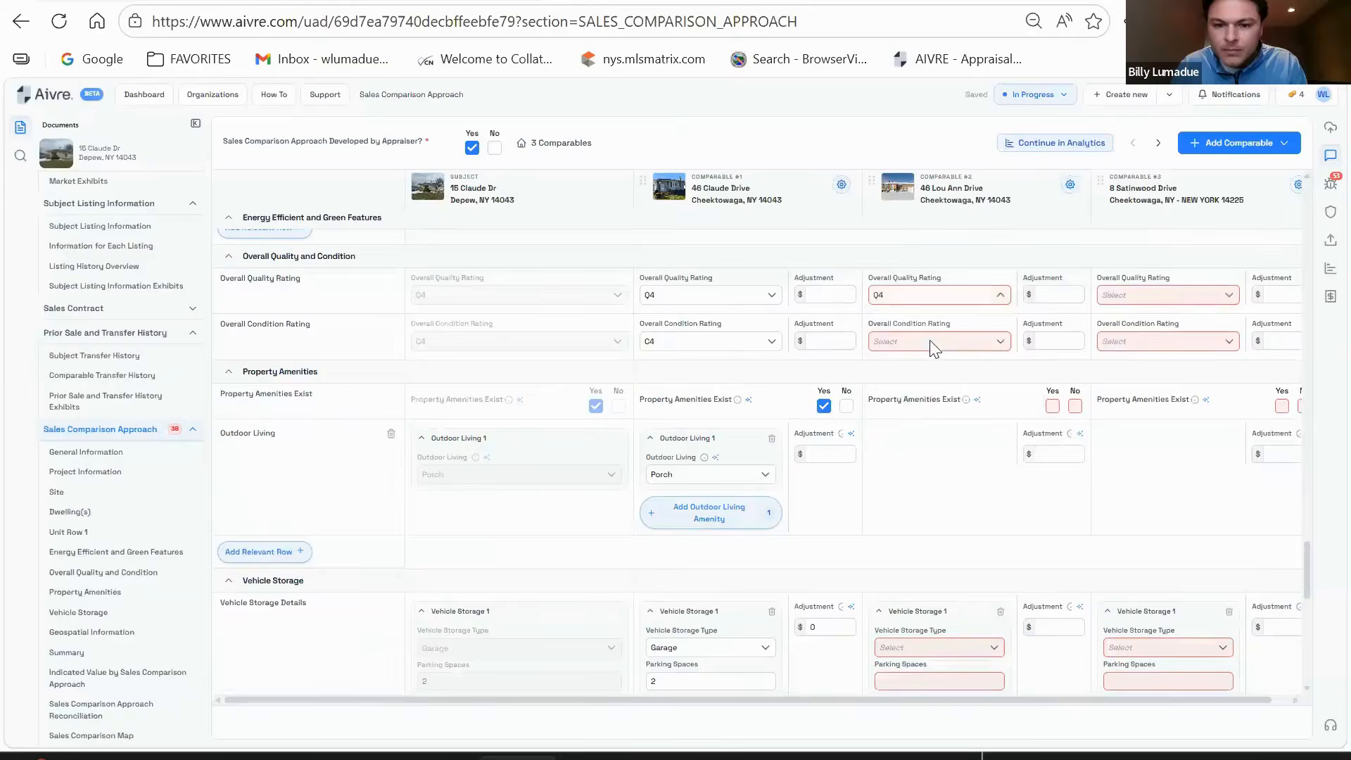
pyautogui.click(928, 342)
pyautogui.click(1014, 459)
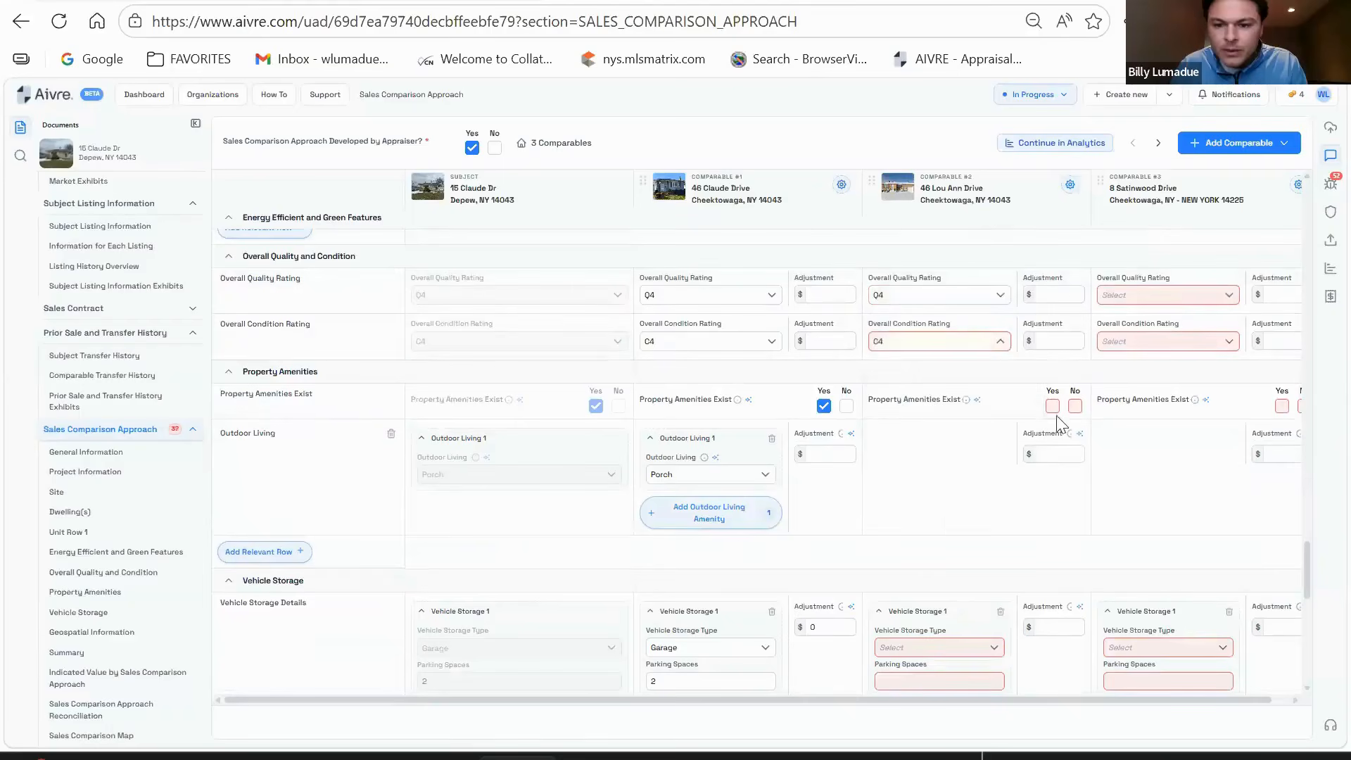
pyautogui.click(1052, 406)
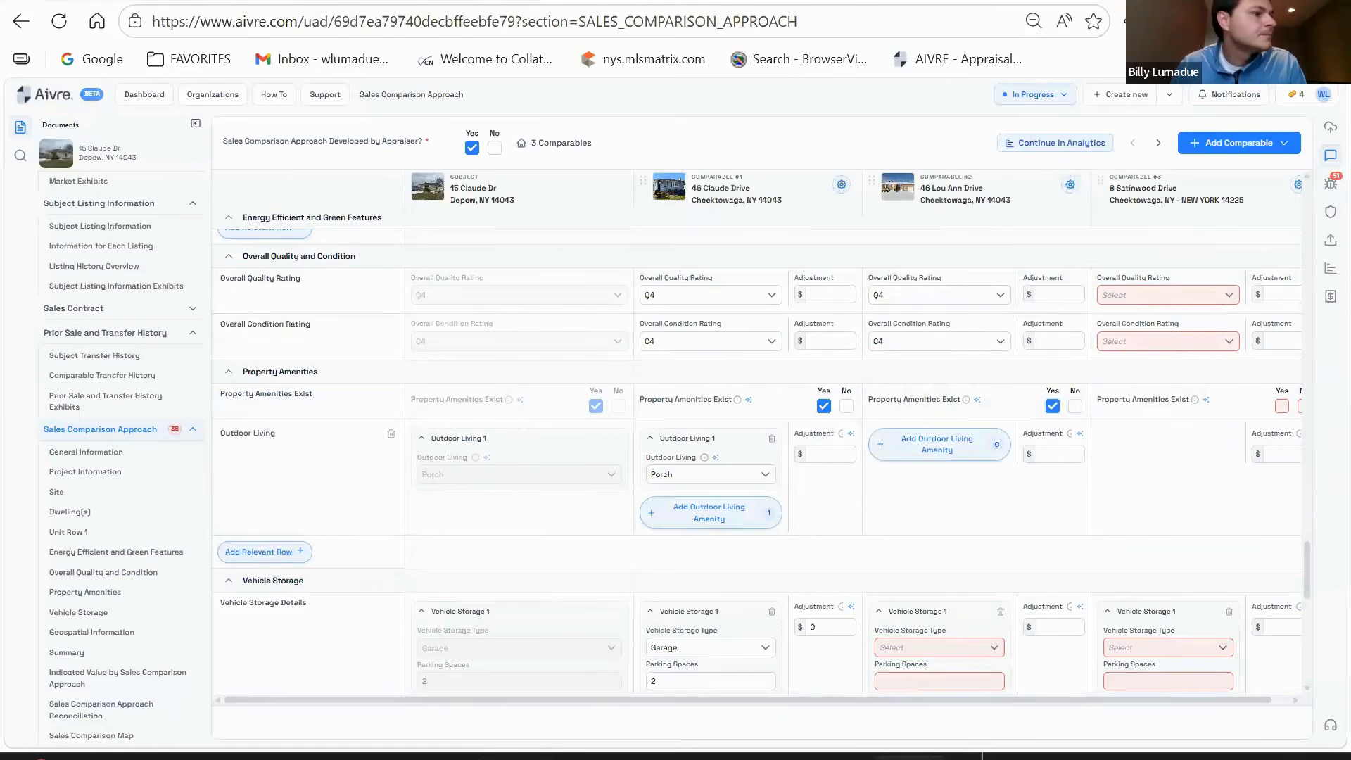
# - Add a Porch outdoor-living amenity to comparable #2
pyautogui.click(910, 445)
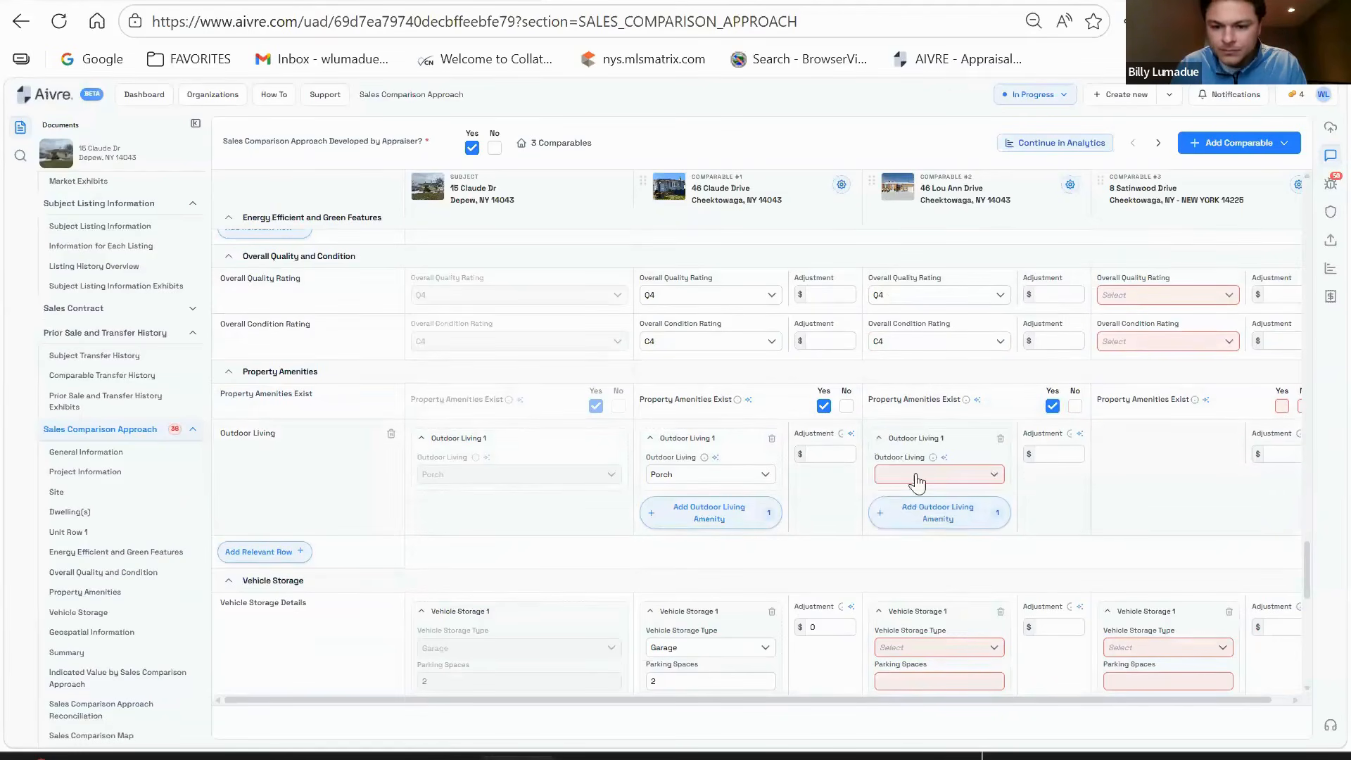
pyautogui.click(915, 475)
pyautogui.click(923, 618)
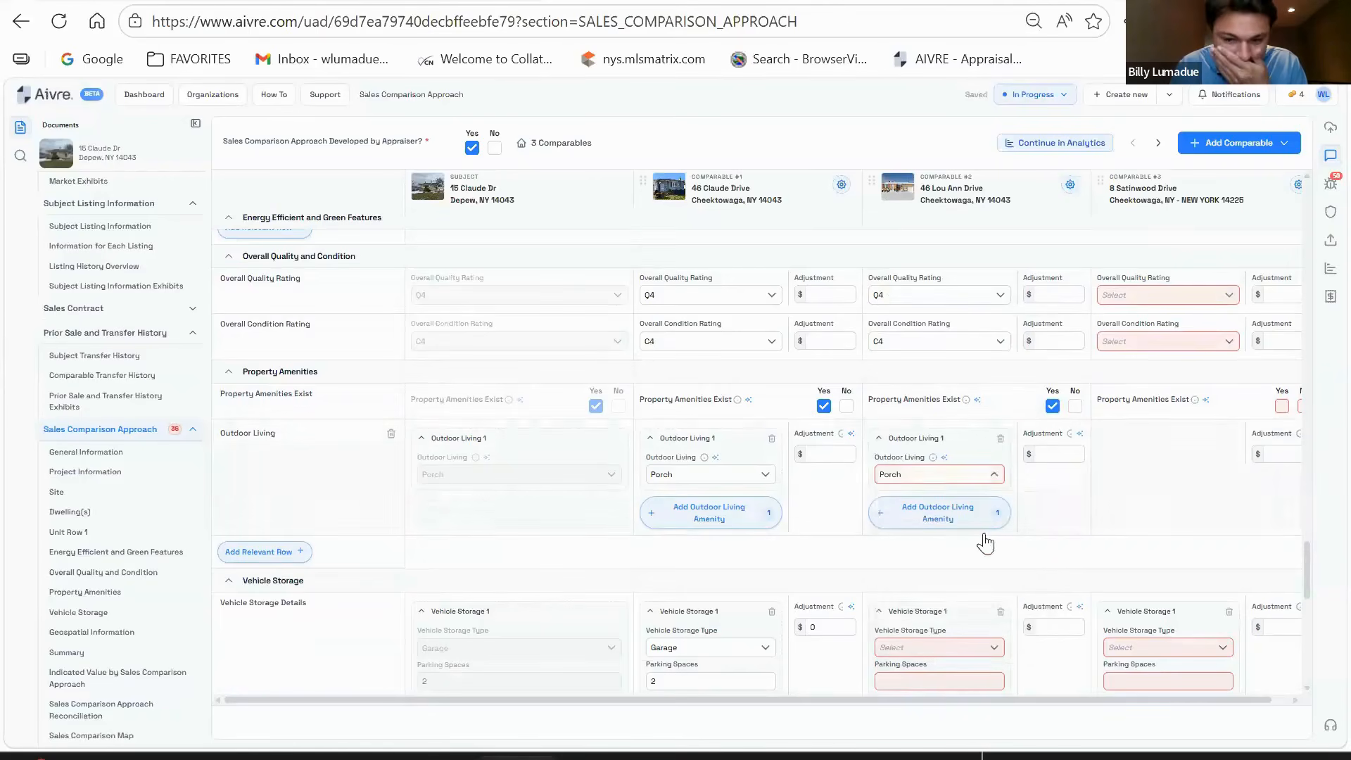
pyautogui.scroll(-2, 964, 514)
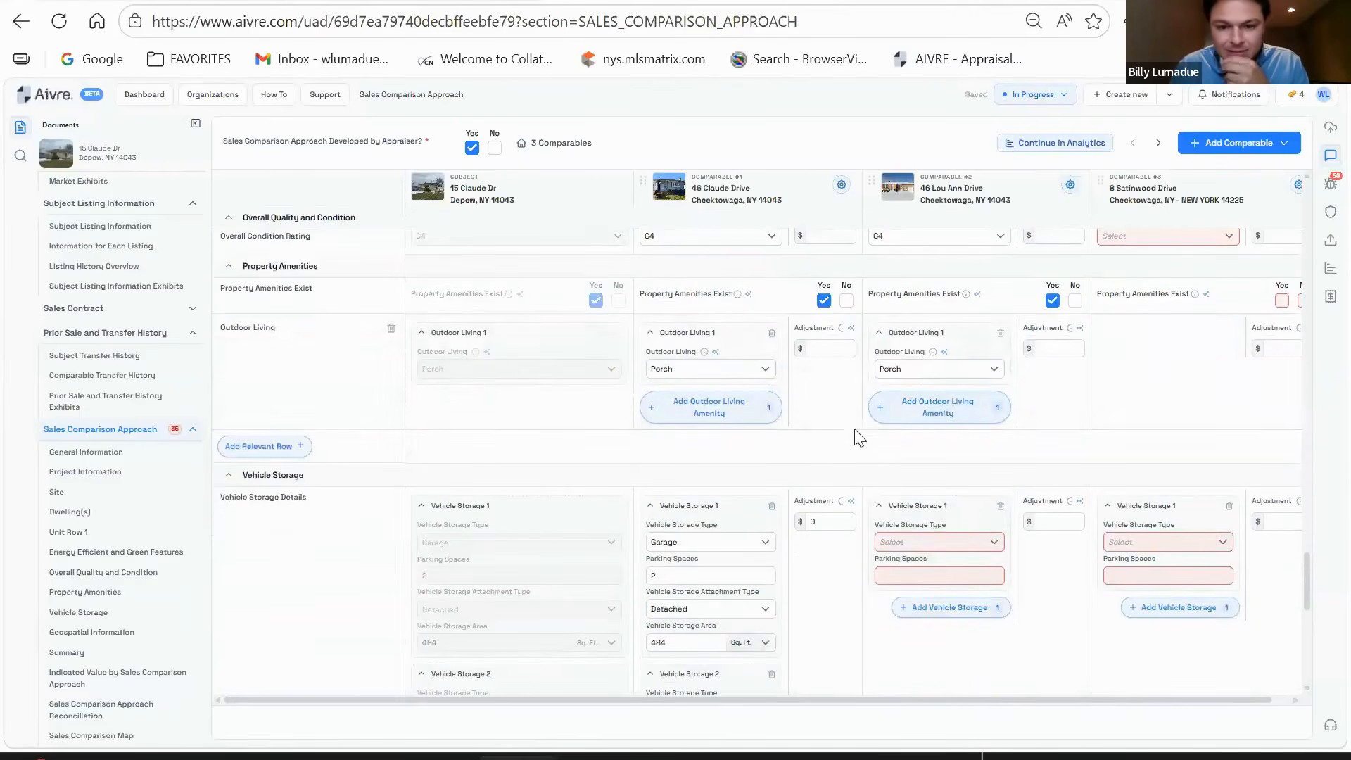
pyautogui.scroll(2, 809, 401)
pyautogui.scroll(-2, 742, 406)
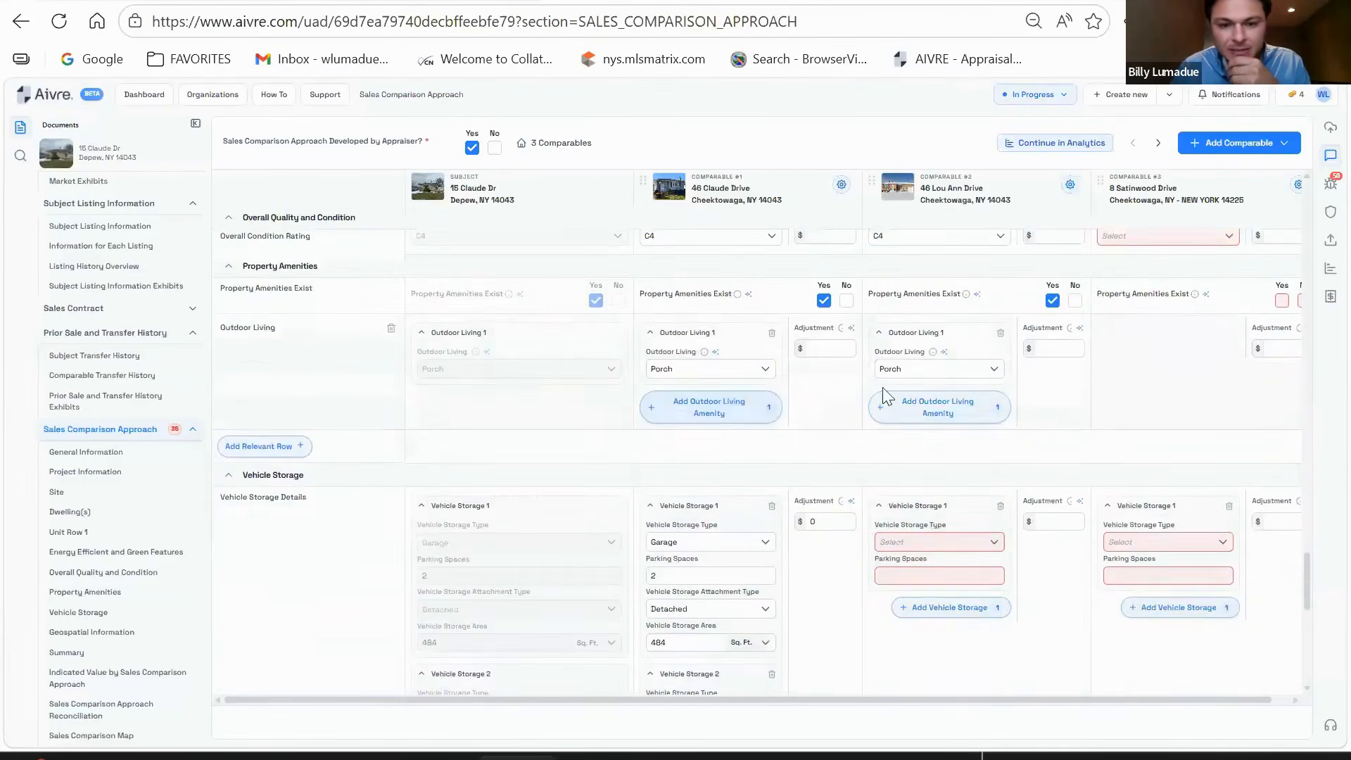
pyautogui.scroll(2, 735, 408)
pyautogui.scroll(-2, 725, 411)
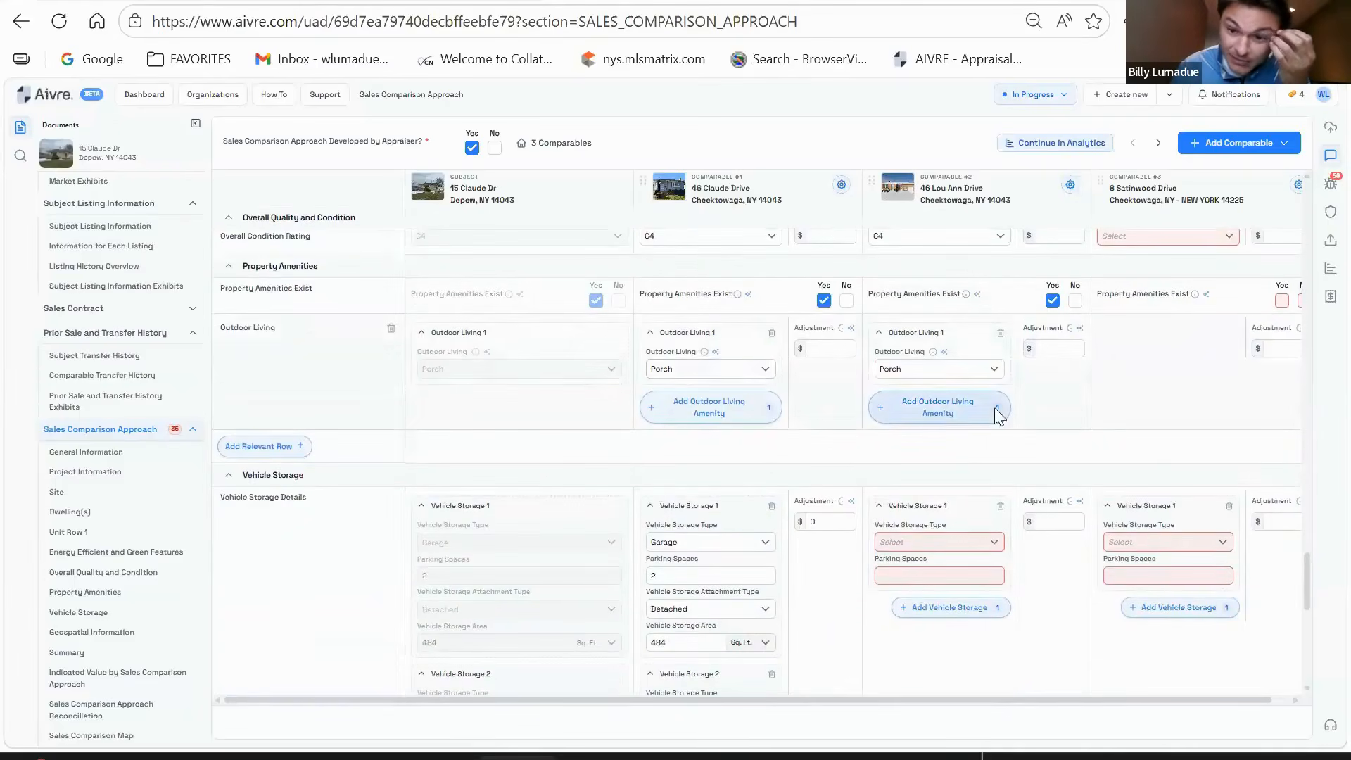
pyautogui.scroll(2, 936, 411)
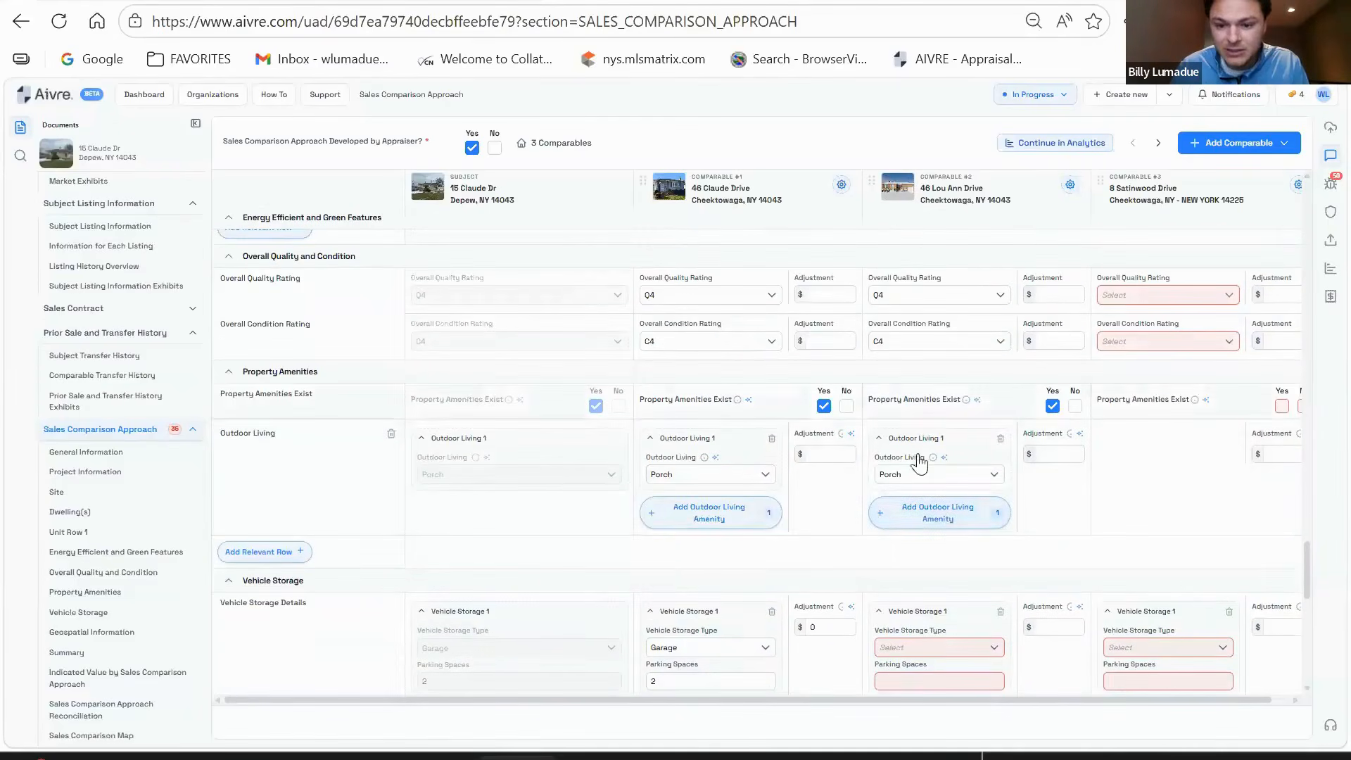
# - Add a second outdoor-living amenity for comparable #2 set to Patio
pyautogui.click(884, 514)
pyautogui.scroll(-2, 915, 486)
pyautogui.click(962, 439)
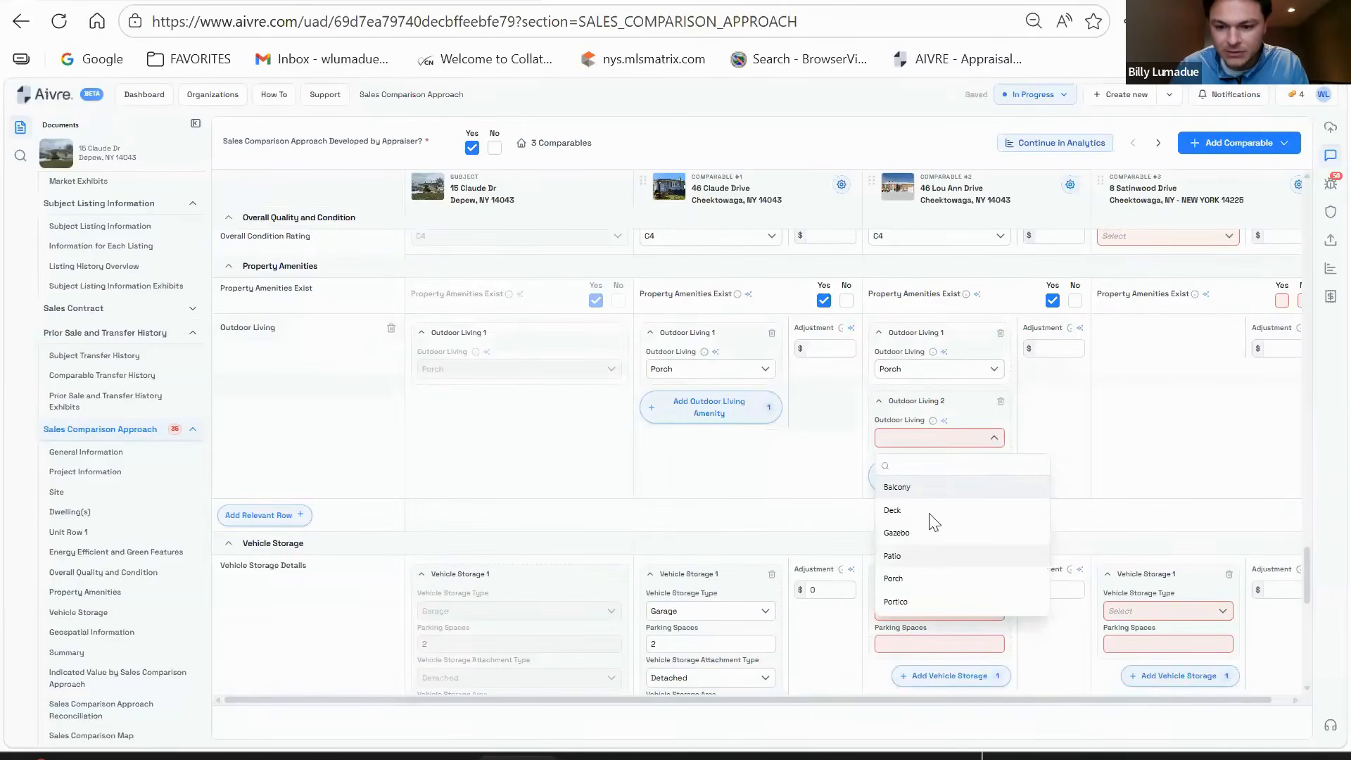
pyautogui.click(915, 555)
pyautogui.click(1061, 347)
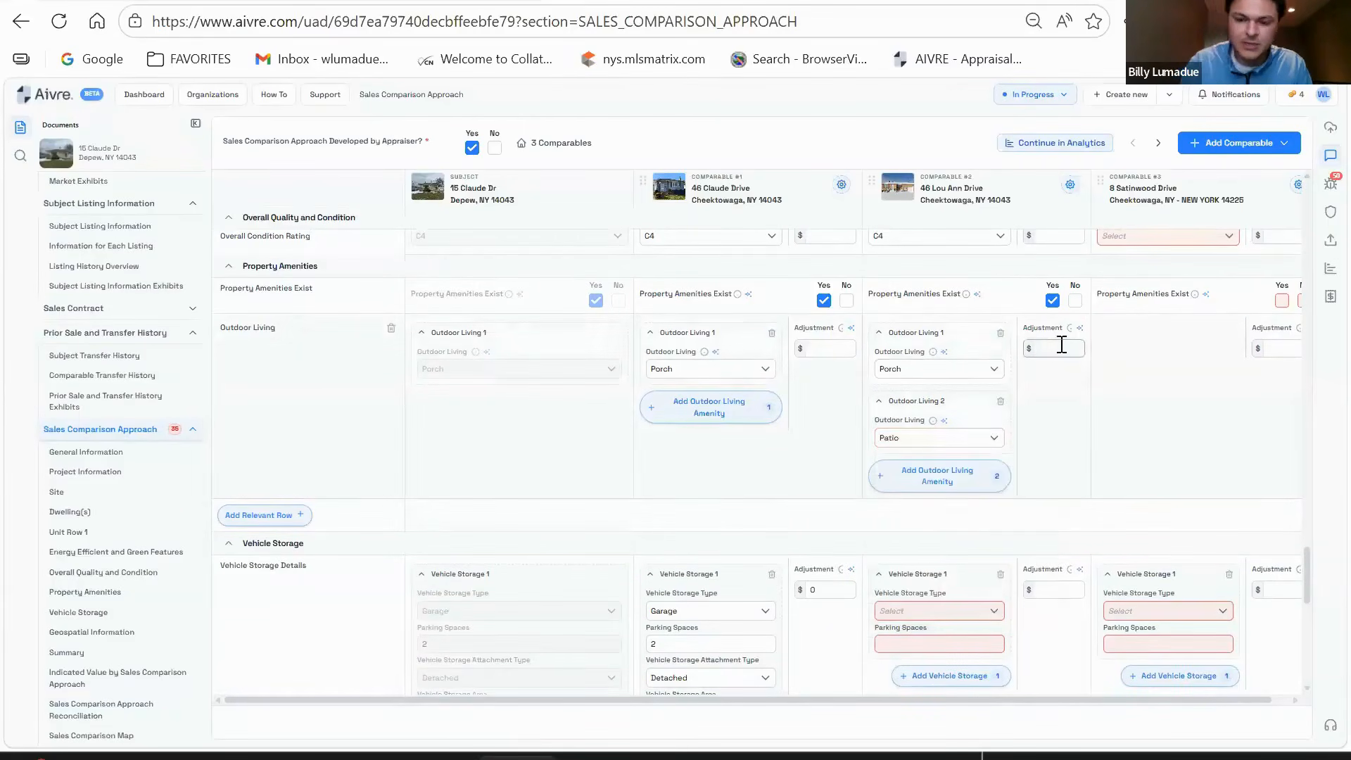
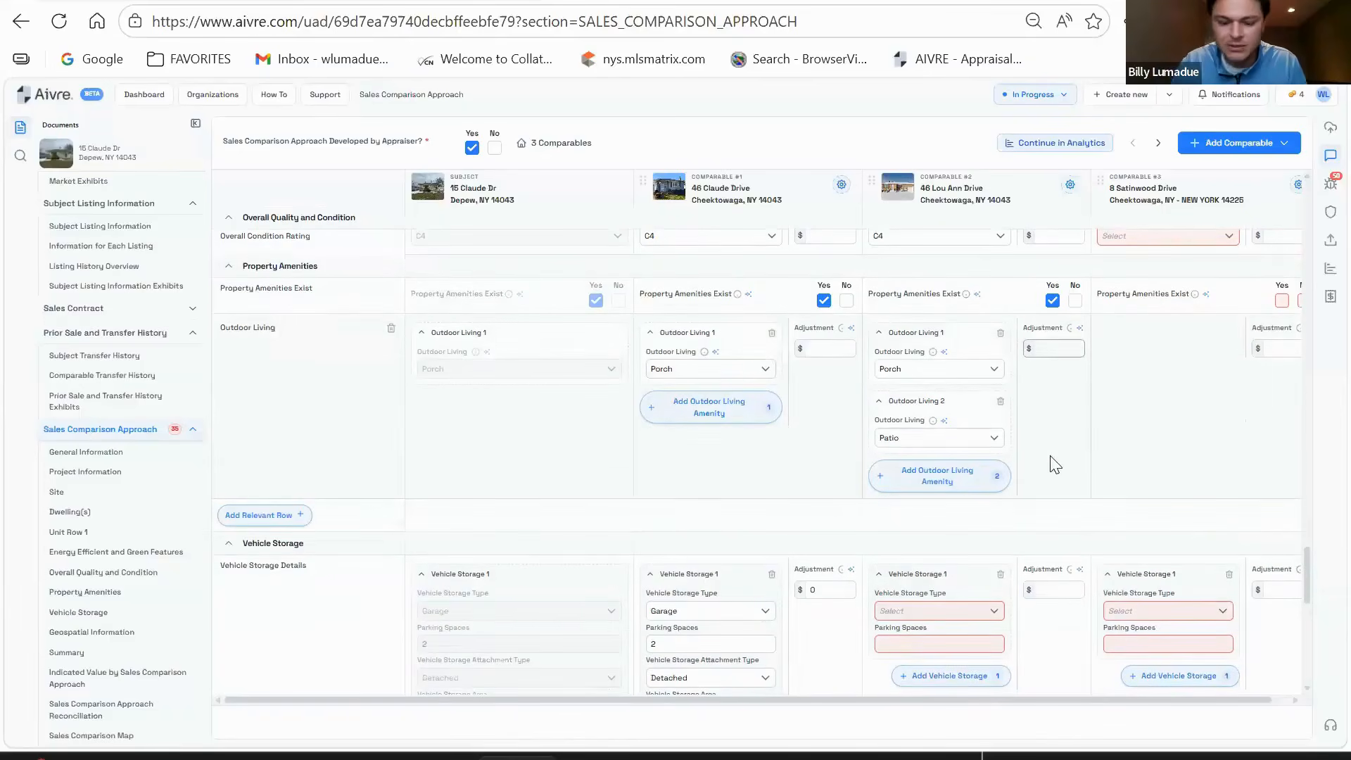
# - Give comparable #2 a -1,000 outdoor living adjustment and an attached one-space 312 sq ft garage
pyautogui.write('-10')
pyautogui.write('000')
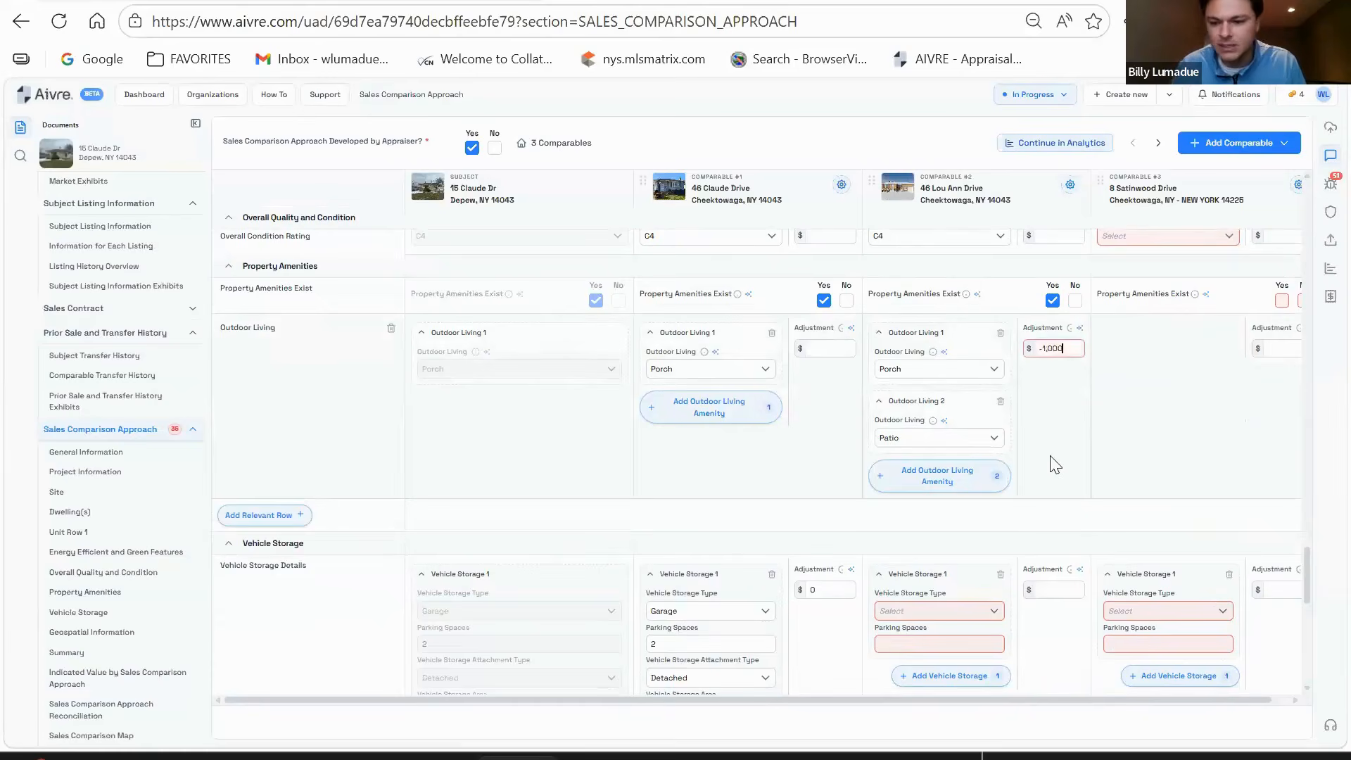
pyautogui.scroll(-3, 985, 464)
pyautogui.click(945, 403)
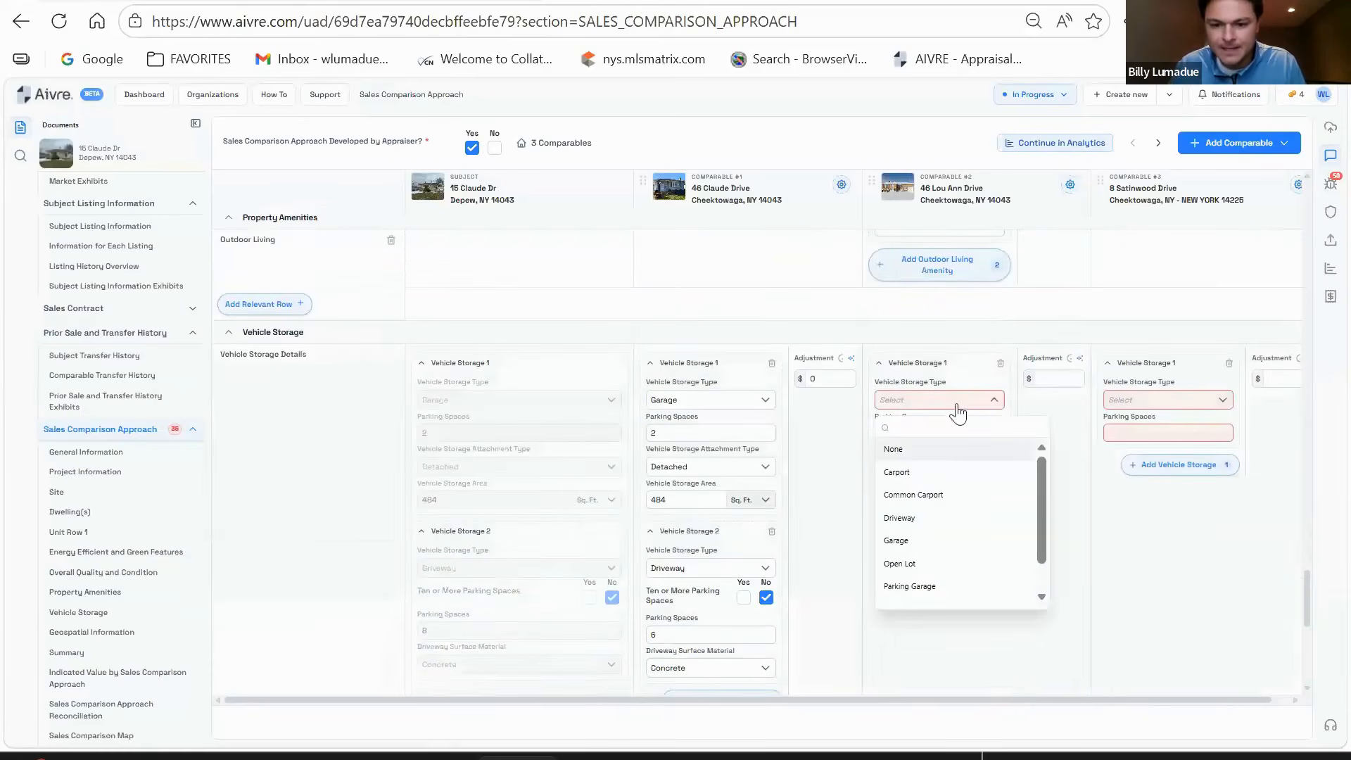
pyautogui.click(897, 541)
pyautogui.click(930, 432)
pyautogui.write('1')
pyautogui.click(926, 468)
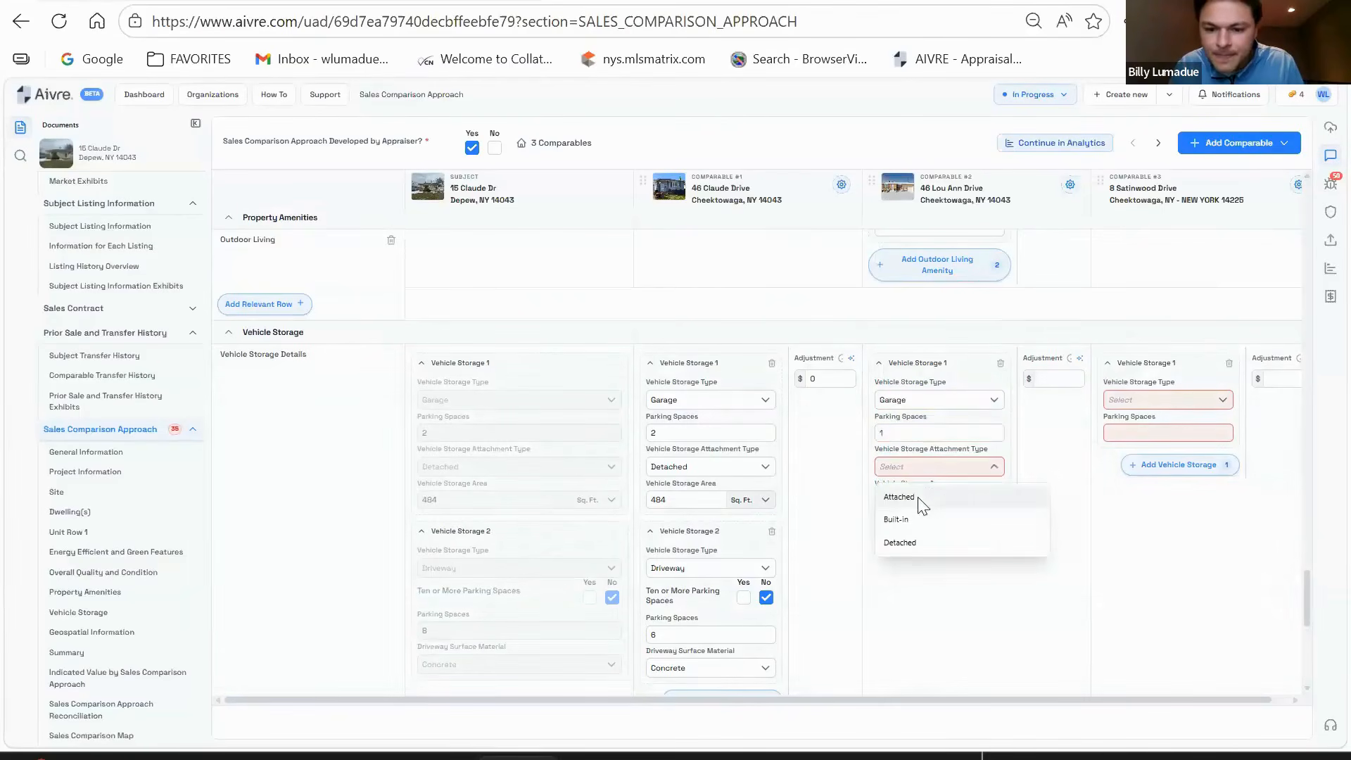
pyautogui.click(904, 498)
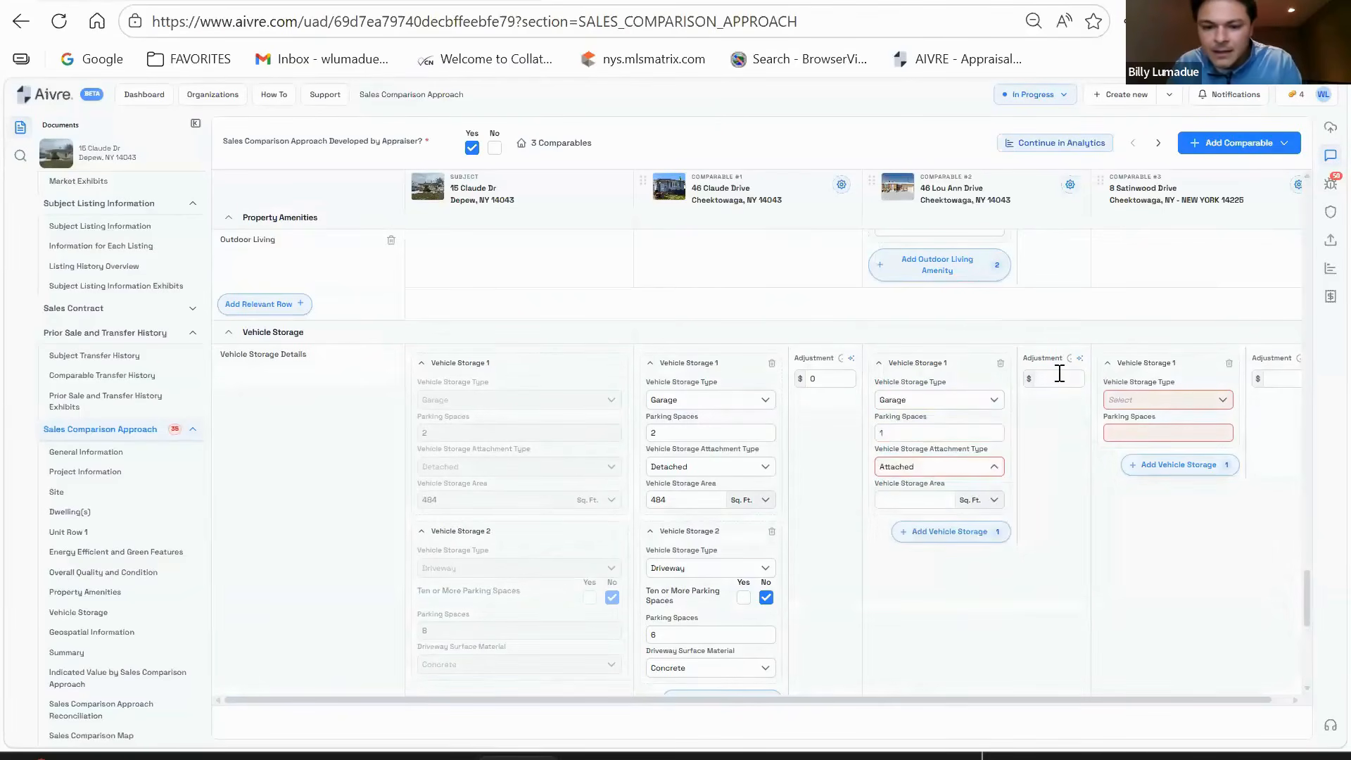
pyautogui.click(1059, 374)
pyautogui.write('0')
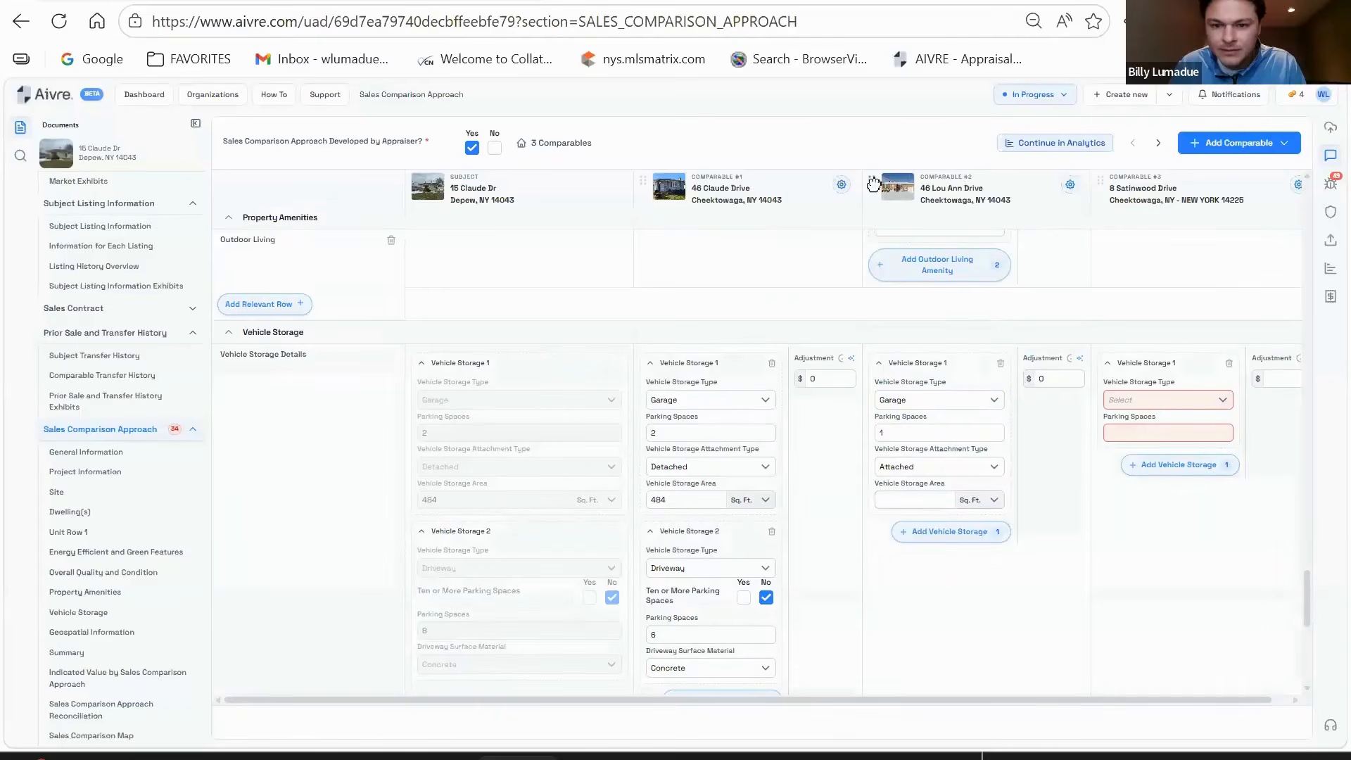
pyautogui.moveTo(873, 183)
pyautogui.mouseDown()
pyautogui.moveTo(648, 195)
pyautogui.moveTo(890, 183)
pyautogui.mouseUp()
pyautogui.scroll(-2, 974, 508)
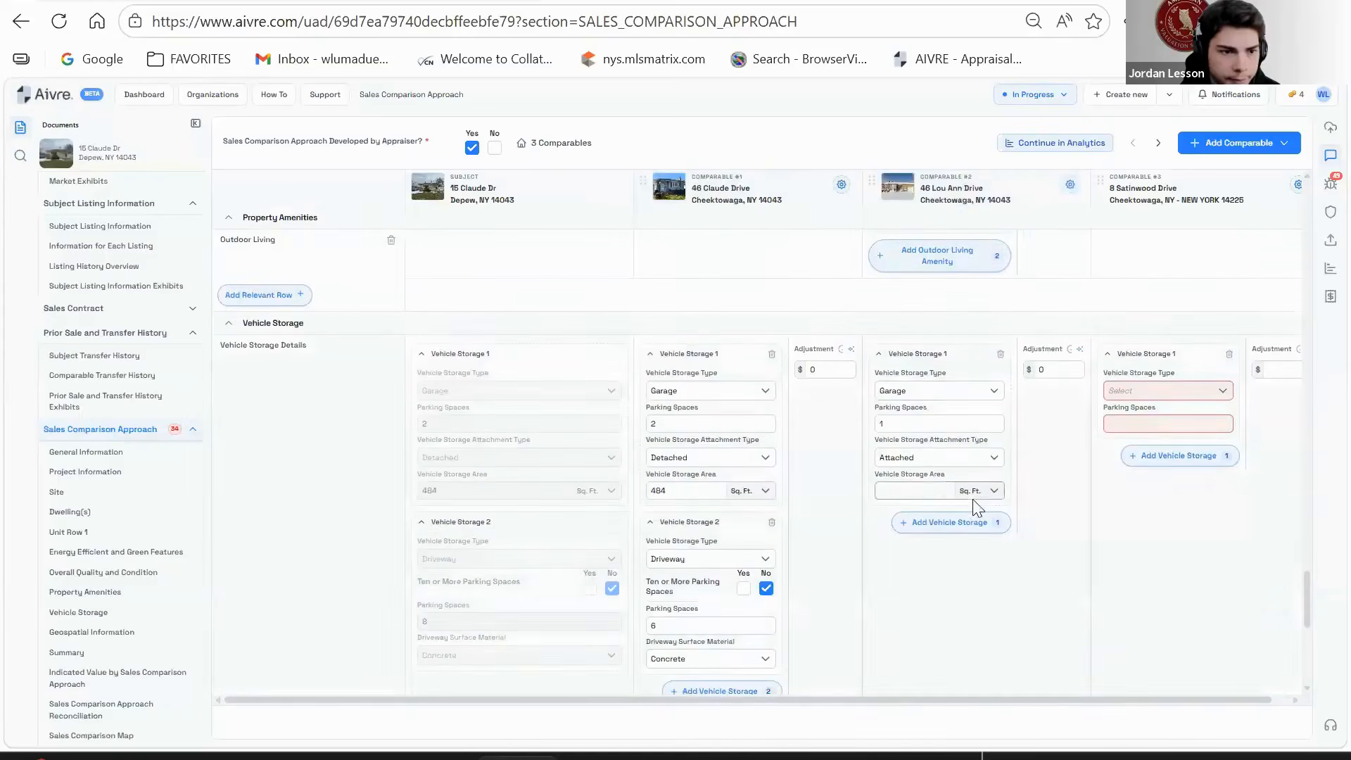
pyautogui.click(922, 488)
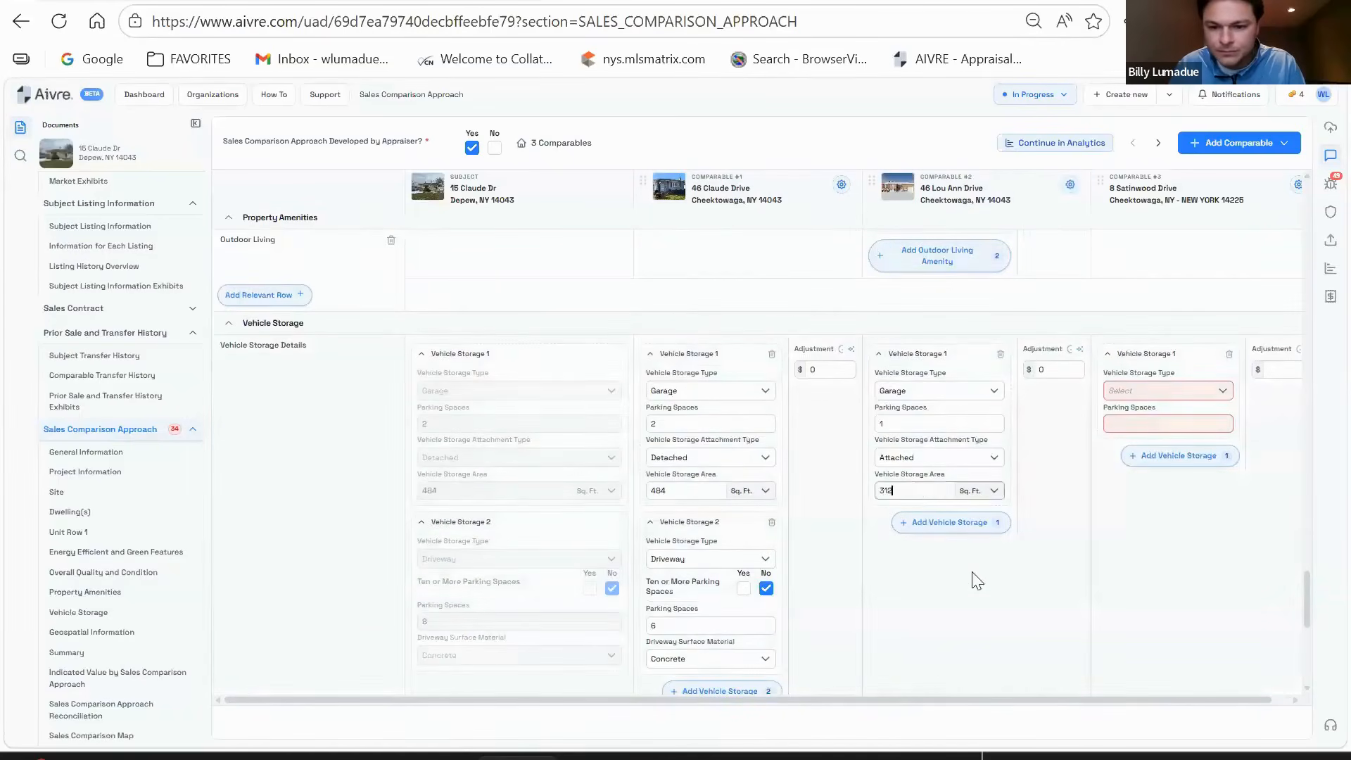
# - Add a second vehicle storage entry for comparable #2: a six-space concrete driveway
pyautogui.scroll(-4, 970, 574)
pyautogui.click(904, 314)
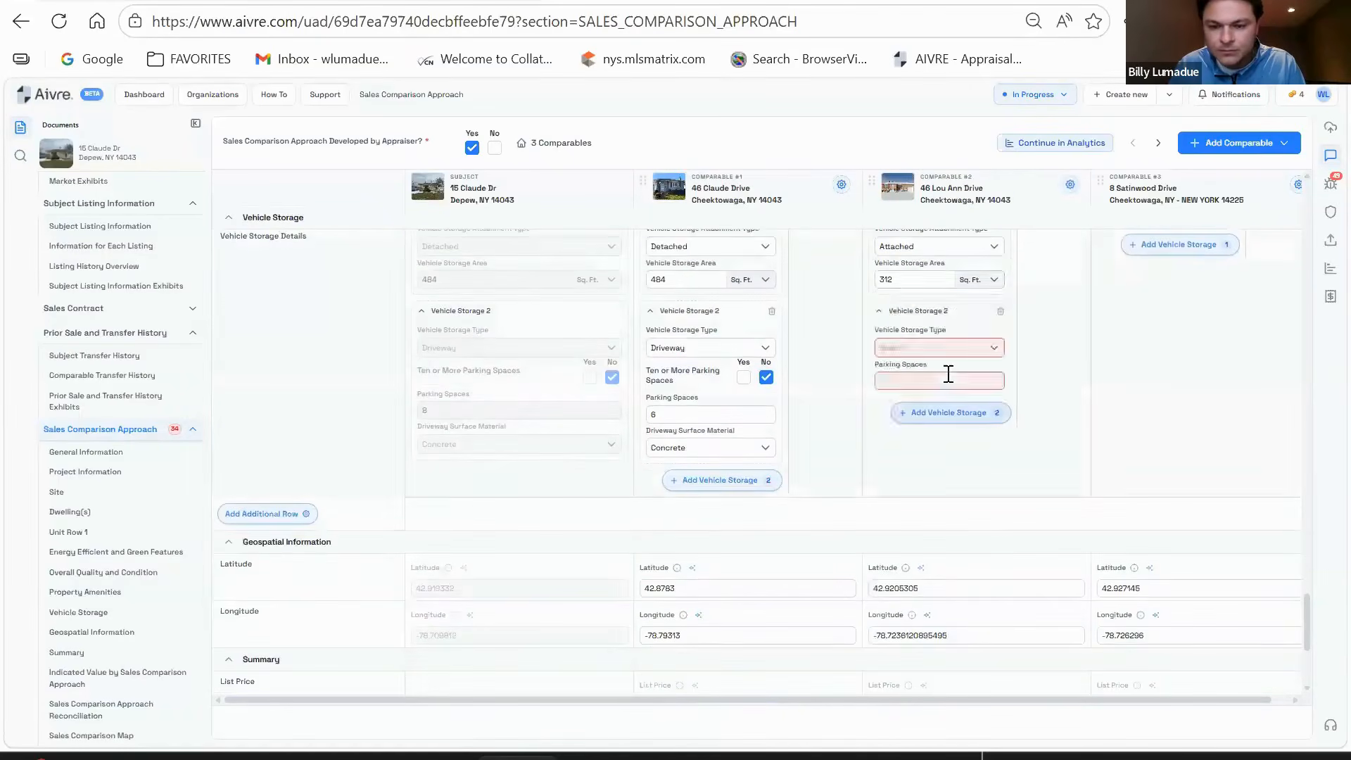
pyautogui.click(925, 347)
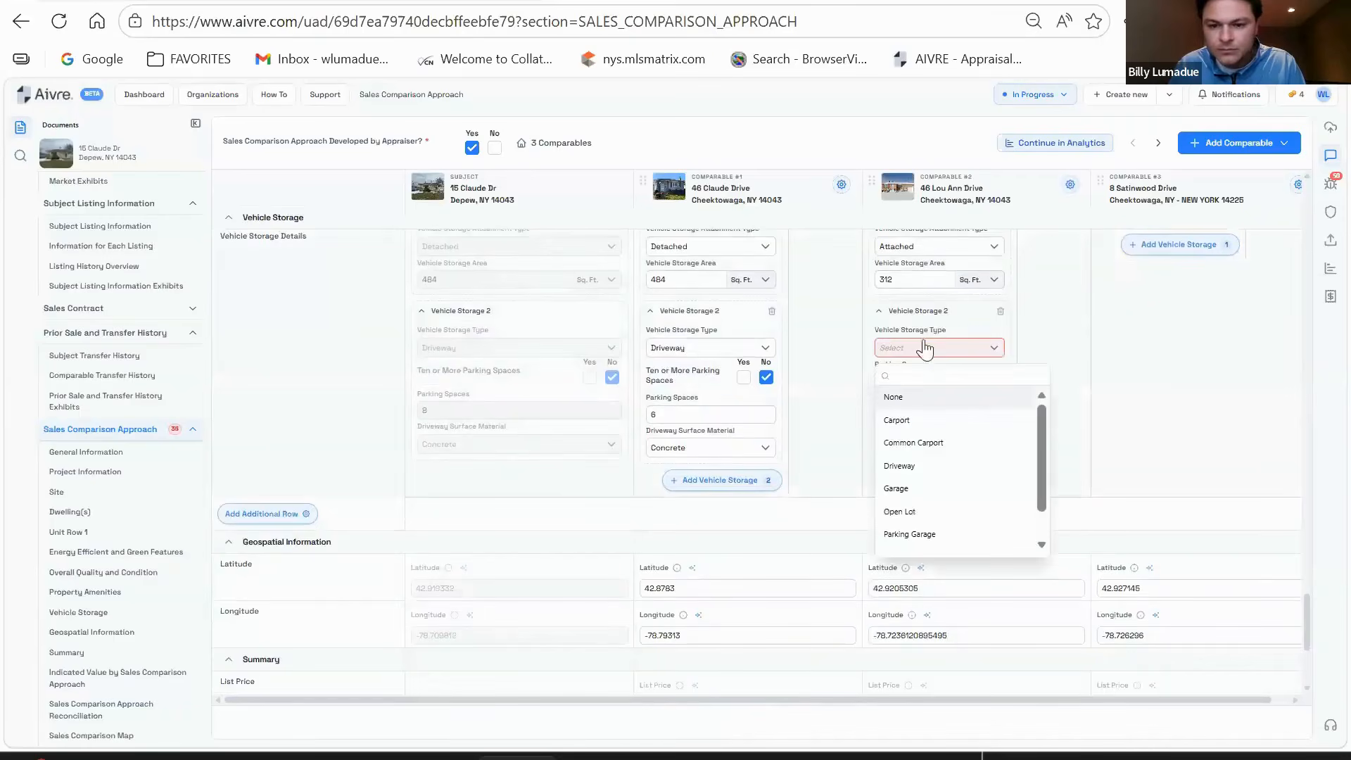
pyautogui.click(935, 465)
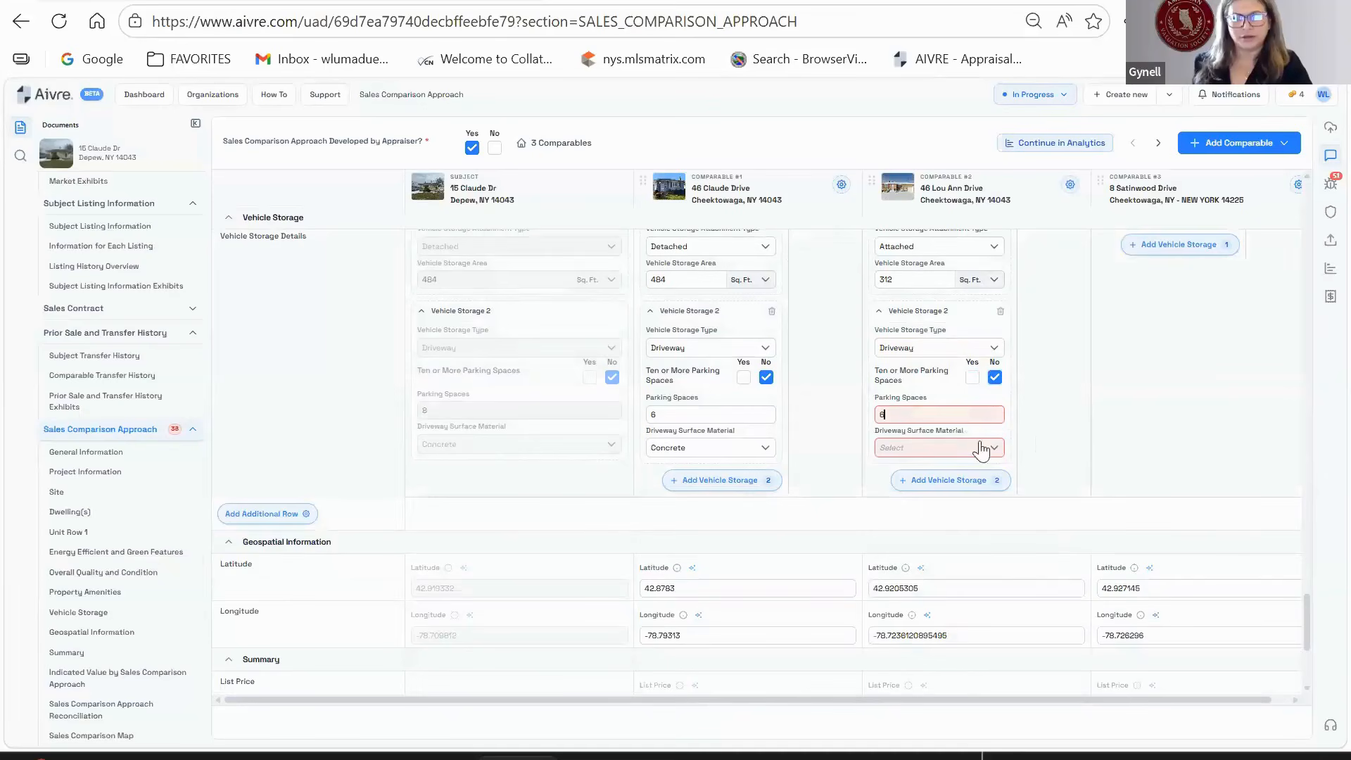
pyautogui.click(954, 449)
pyautogui.click(1019, 423)
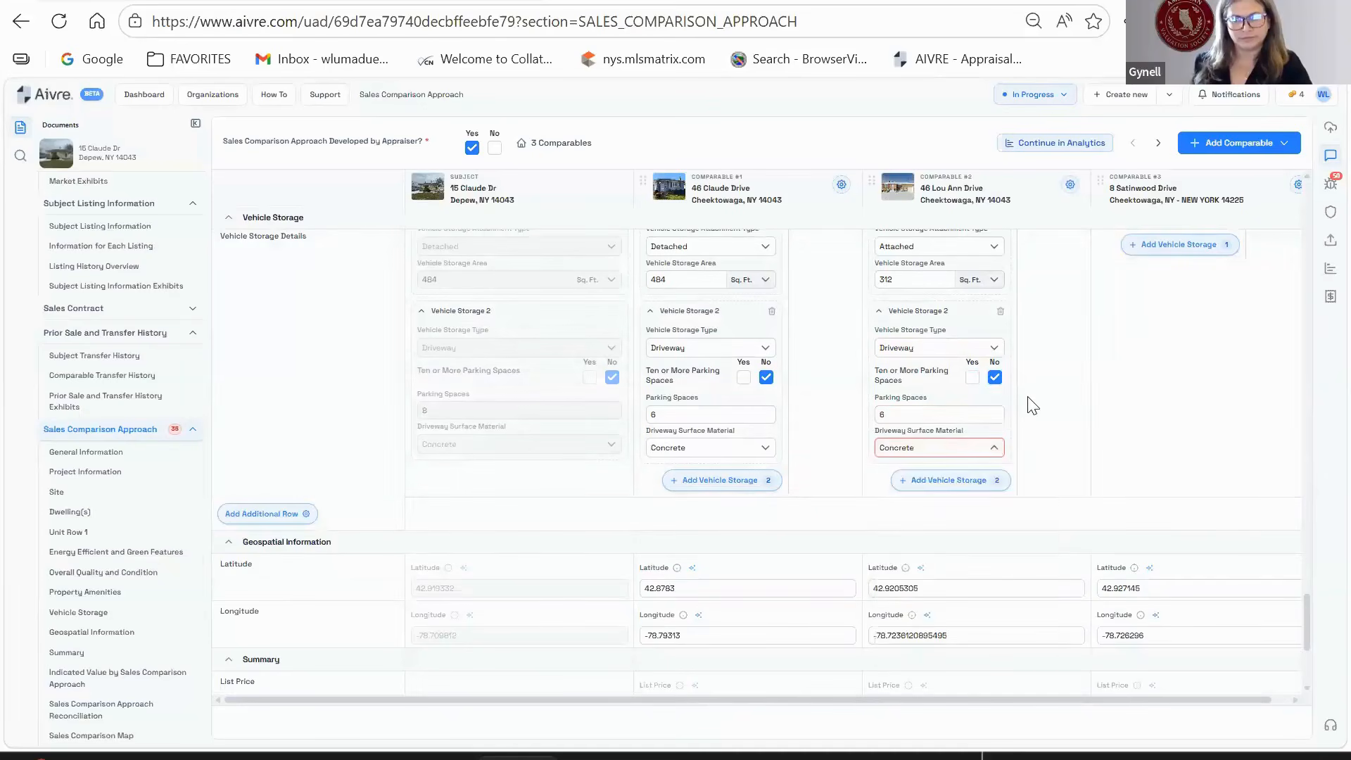
# - Set comparable #2's comparable weight to Most
pyautogui.scroll(-4, 1013, 420)
pyautogui.scroll(-2, 1013, 420)
pyautogui.click(936, 543)
pyautogui.click(1022, 572)
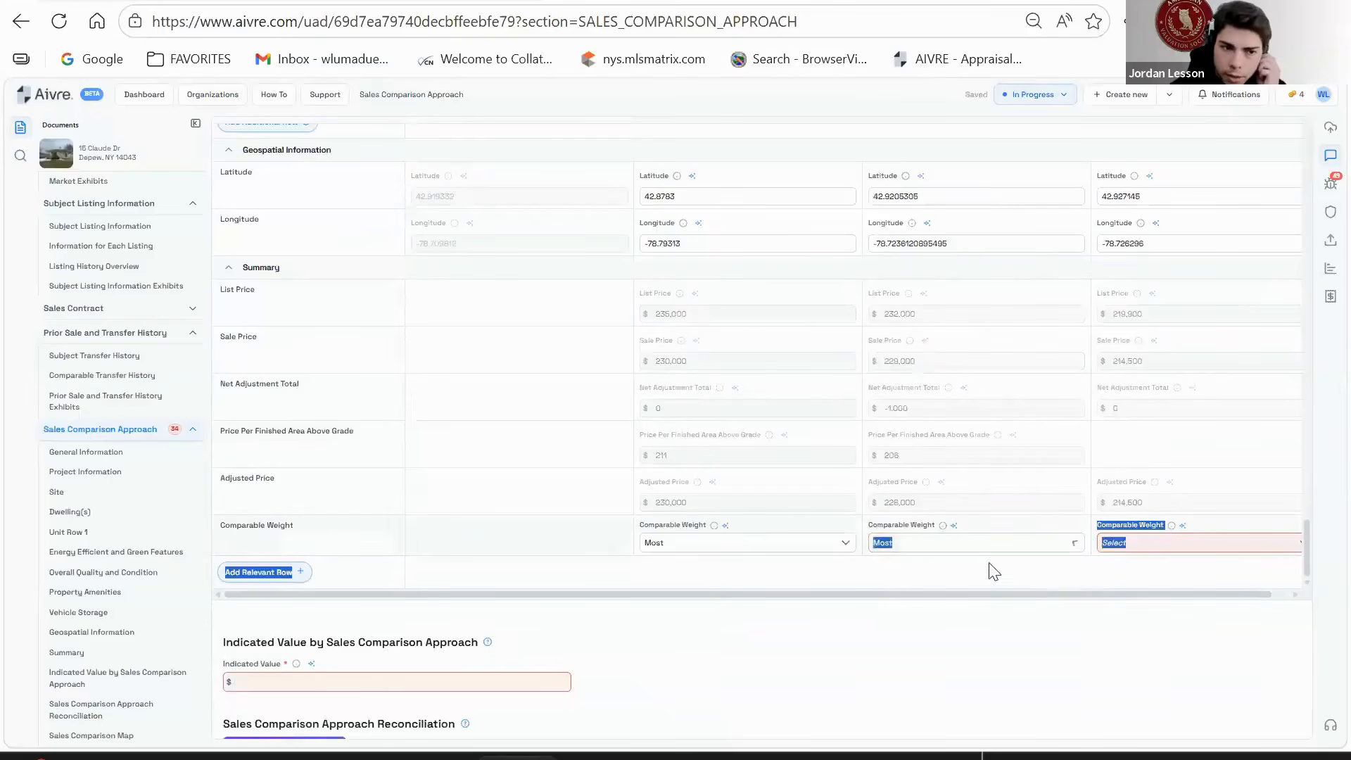
# - Choose Fee Simple as comparable #2's property rights appraised
pyautogui.scroll(1, 1154, 436)
pyautogui.scroll(15, 1164, 428)
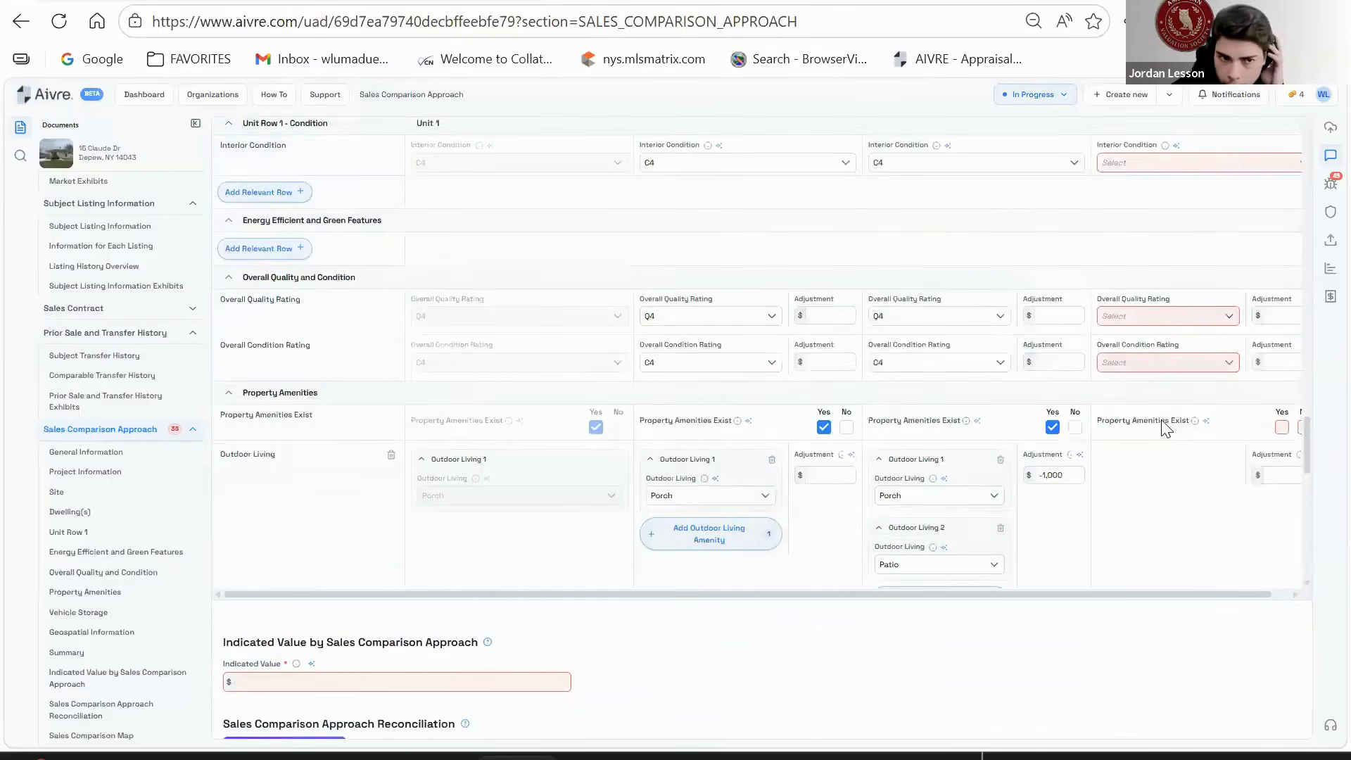
pyautogui.scroll(8, 1155, 432)
pyautogui.scroll(-7, 1155, 431)
pyautogui.click(935, 266)
pyautogui.click(904, 296)
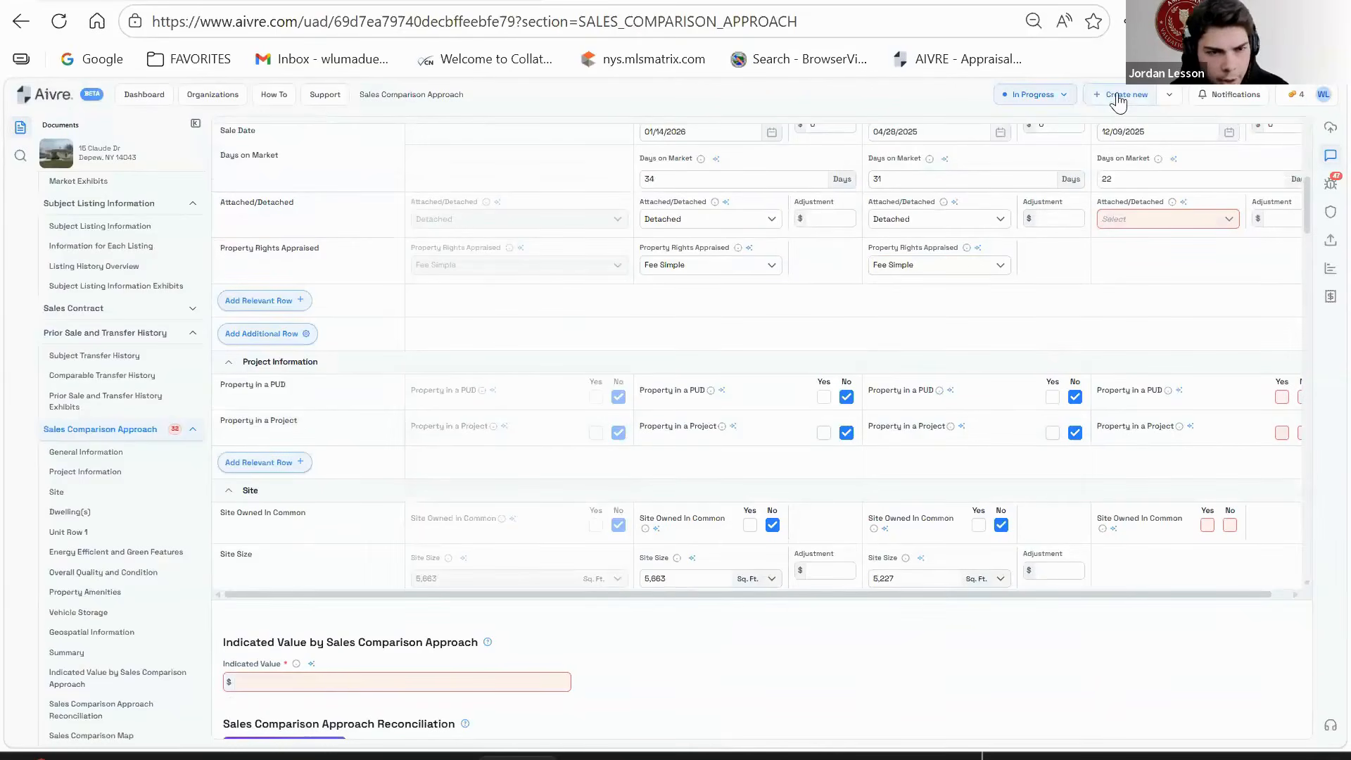
# - Open and close the Create new menu, then select comparable #3's street name text
pyautogui.click(1170, 94)
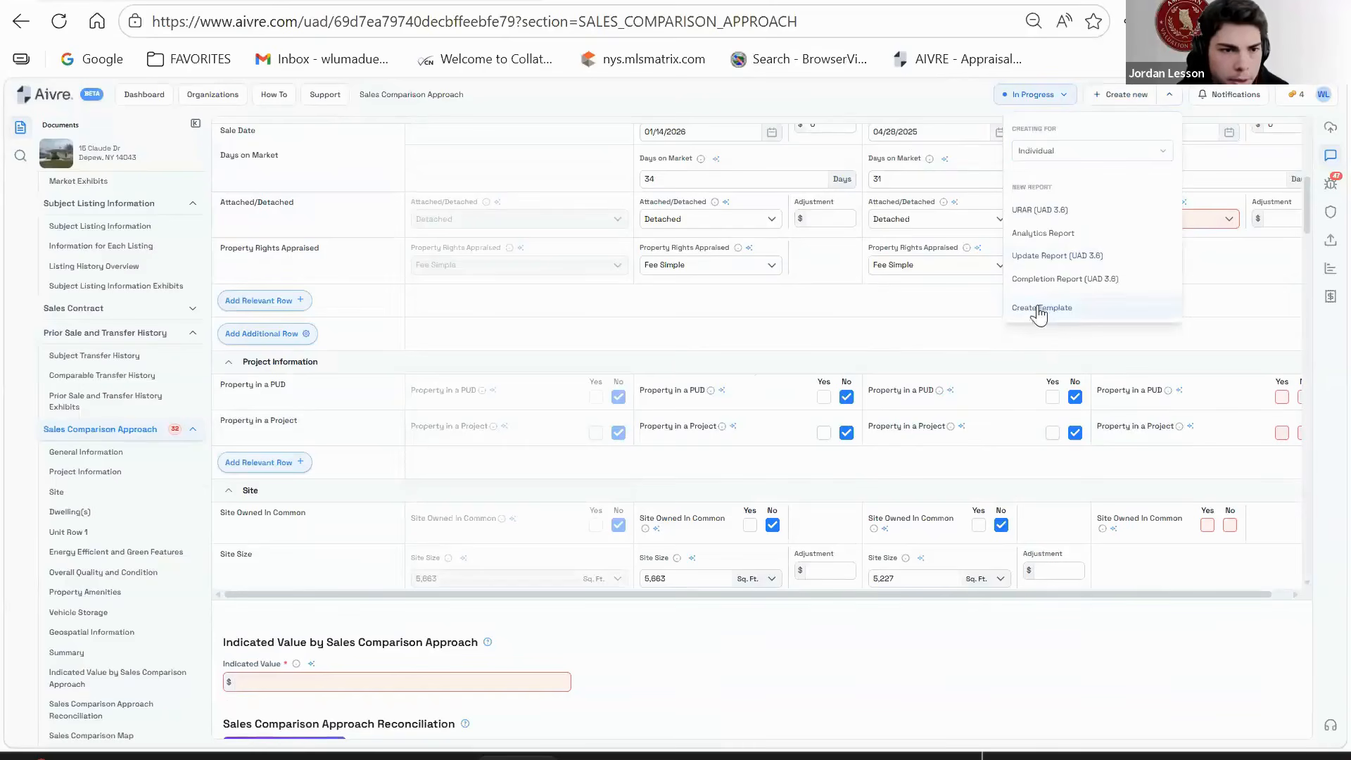
pyautogui.click(866, 349)
pyautogui.scroll(1, 1164, 468)
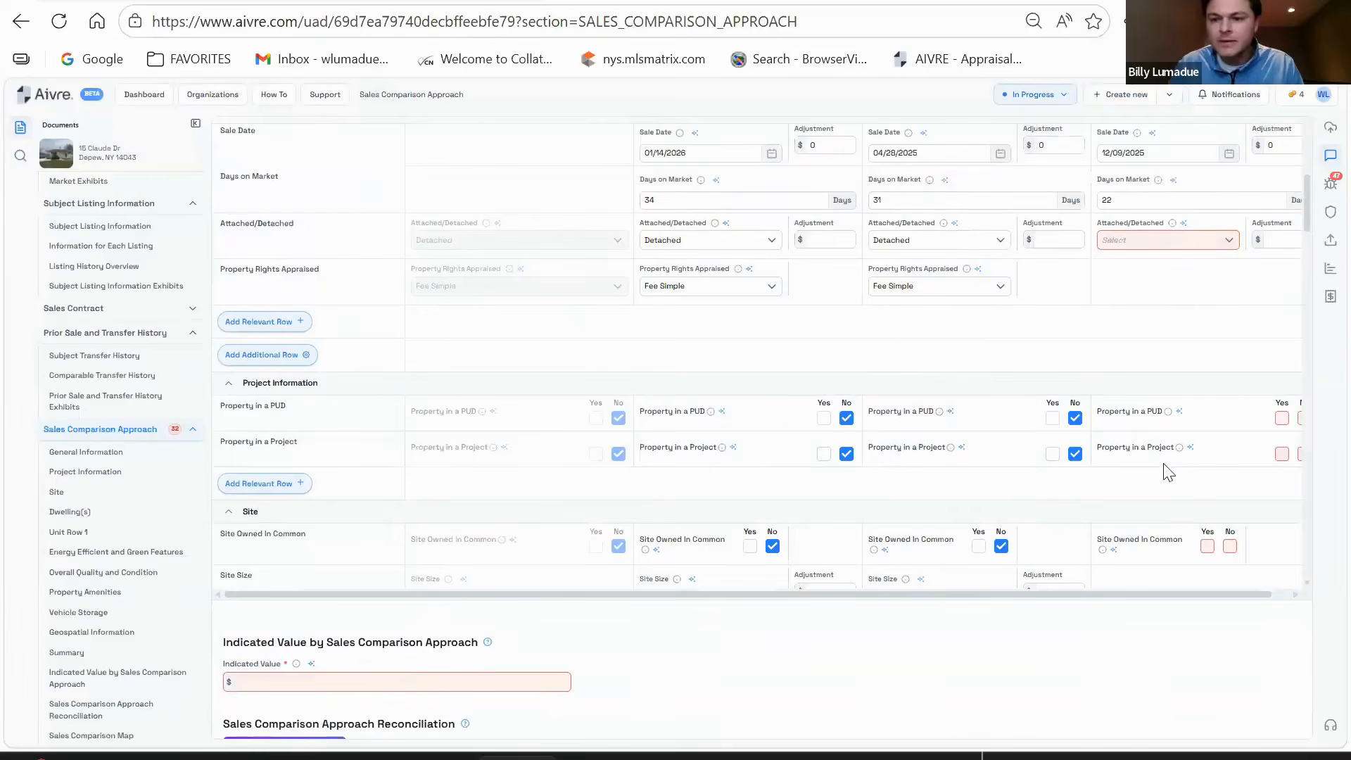
pyautogui.scroll(5, 1168, 472)
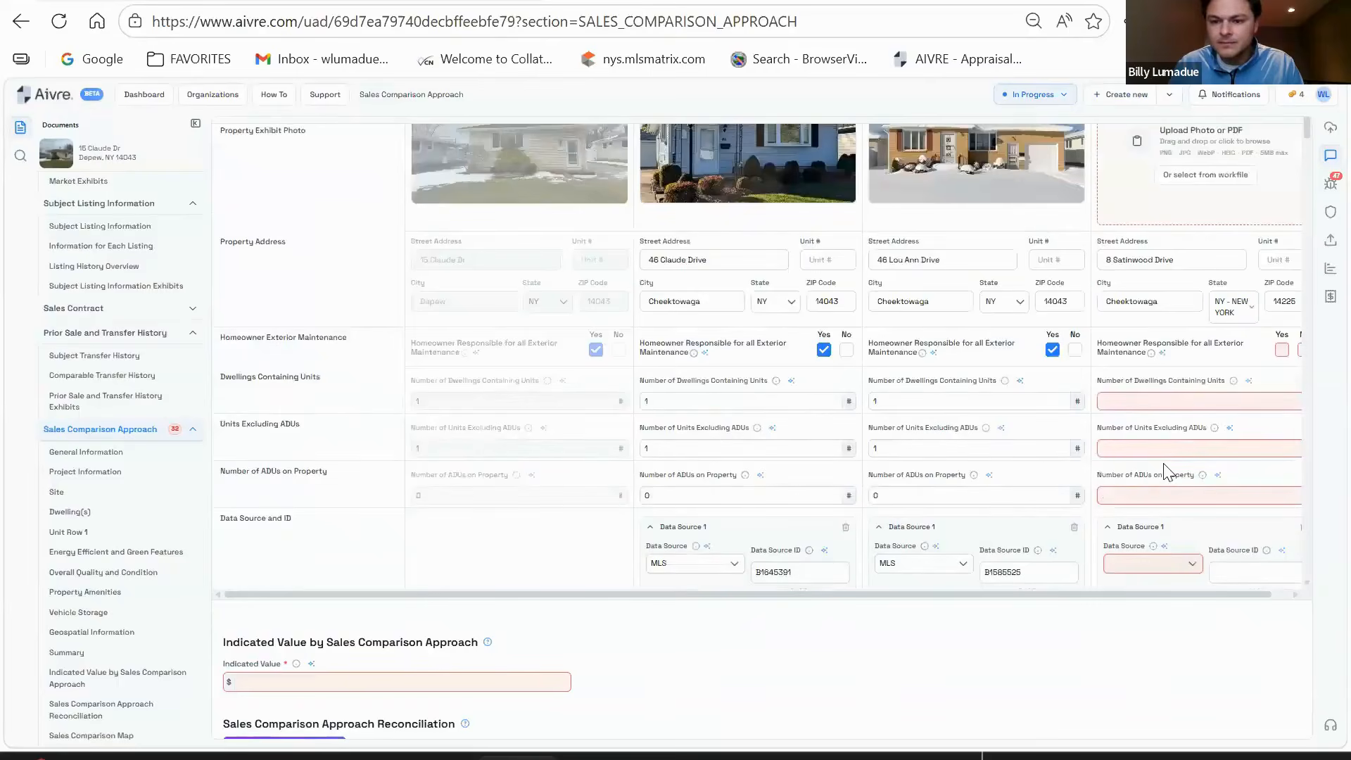
pyautogui.scroll(3, 1139, 586)
pyautogui.moveTo(1135, 414); pyautogui.dragTo(1086, 413)
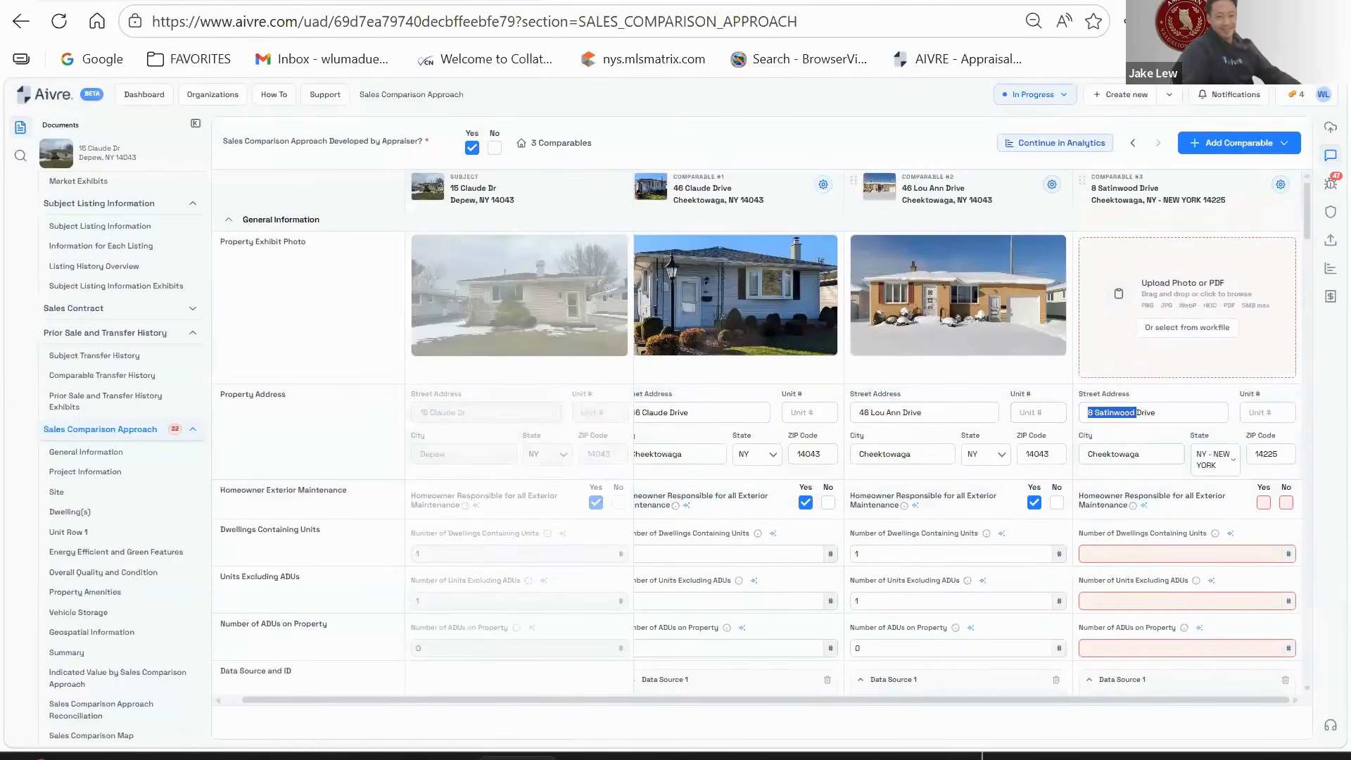
# - Set comparable #3's state to NY, homeowner exterior maintenance, 1 dwelling unit and 0 ADUs
pyautogui.hotkey('alt', 'Tab')
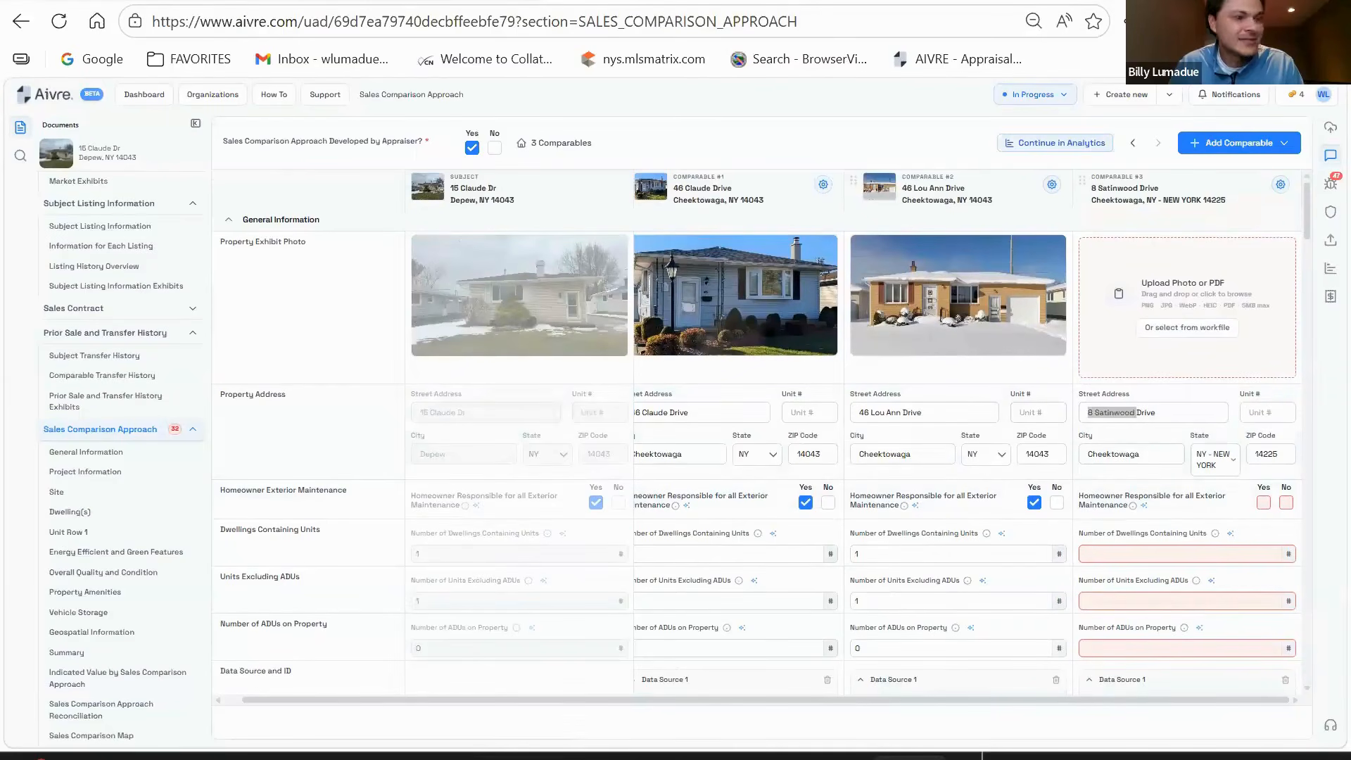
pyautogui.click(1211, 464)
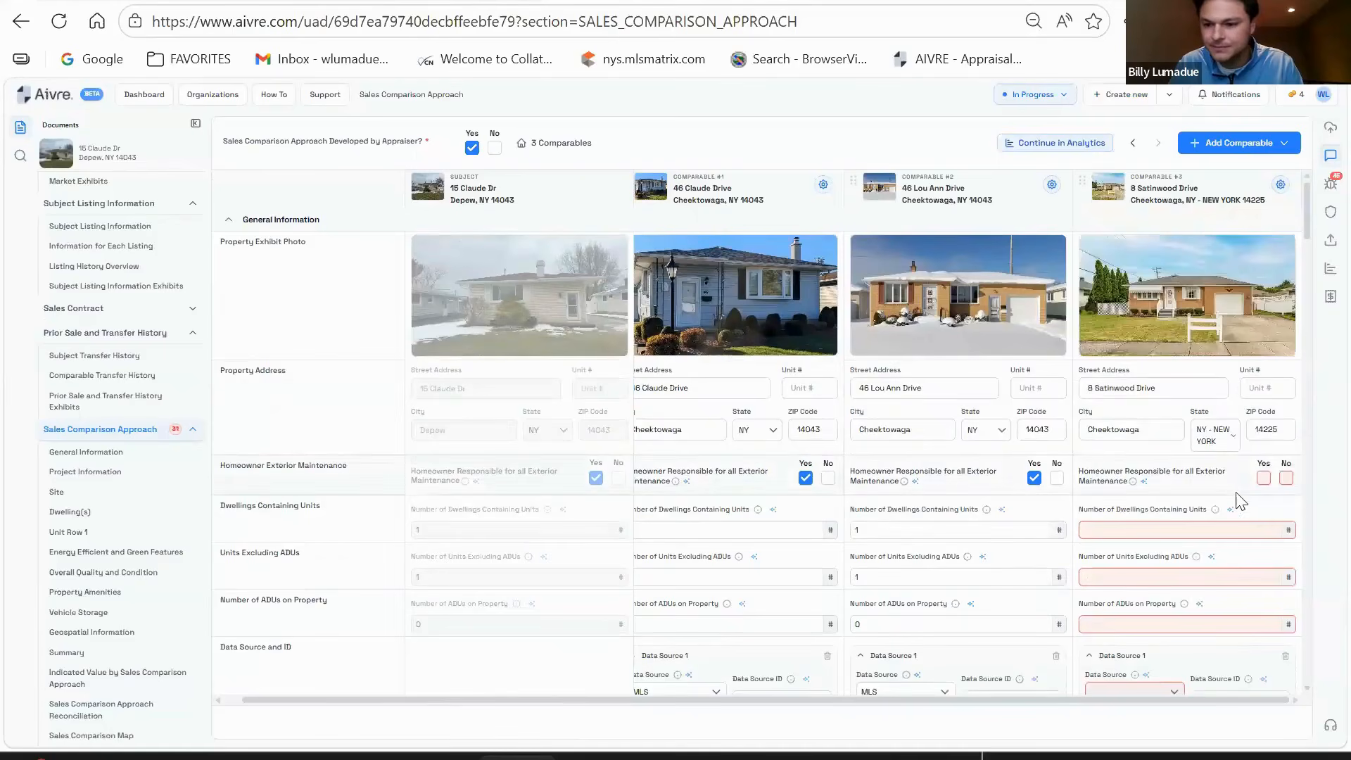
pyautogui.click(1220, 437)
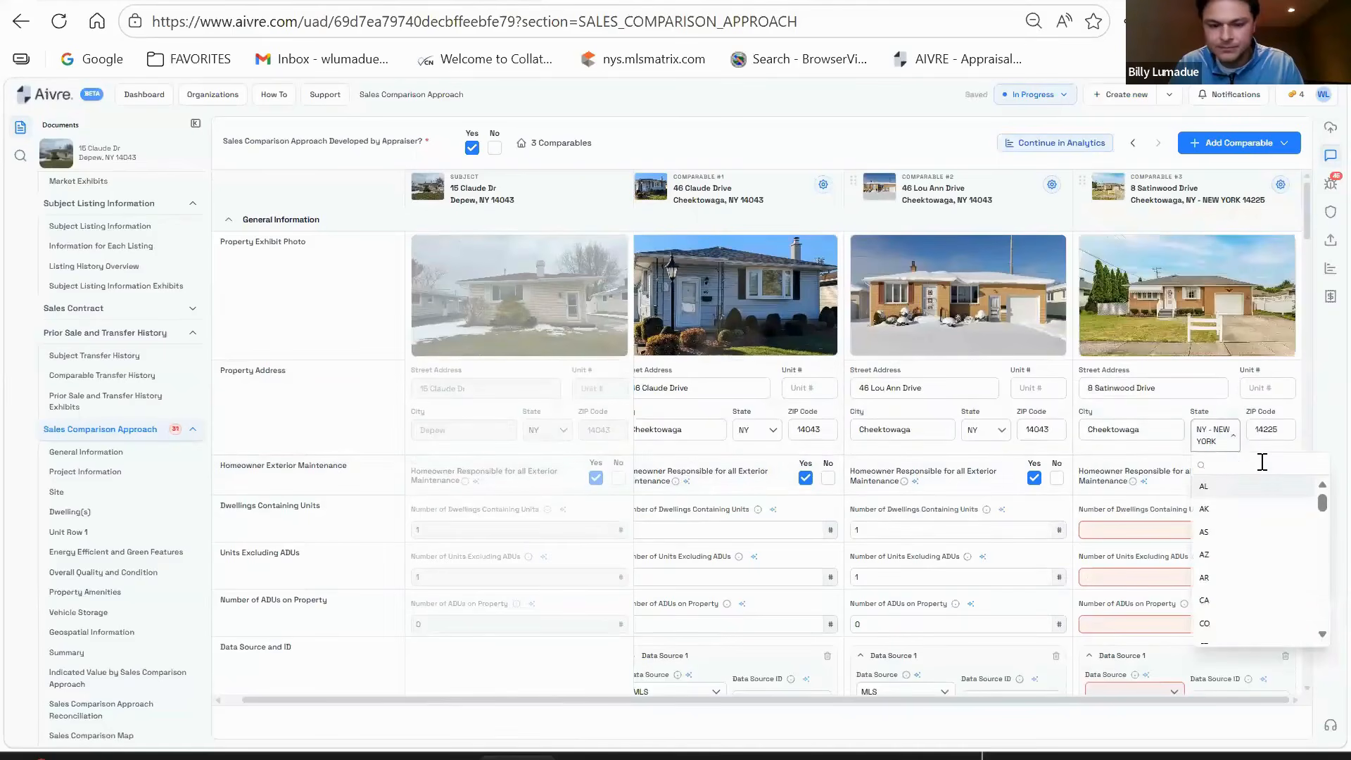
pyautogui.write('NY')
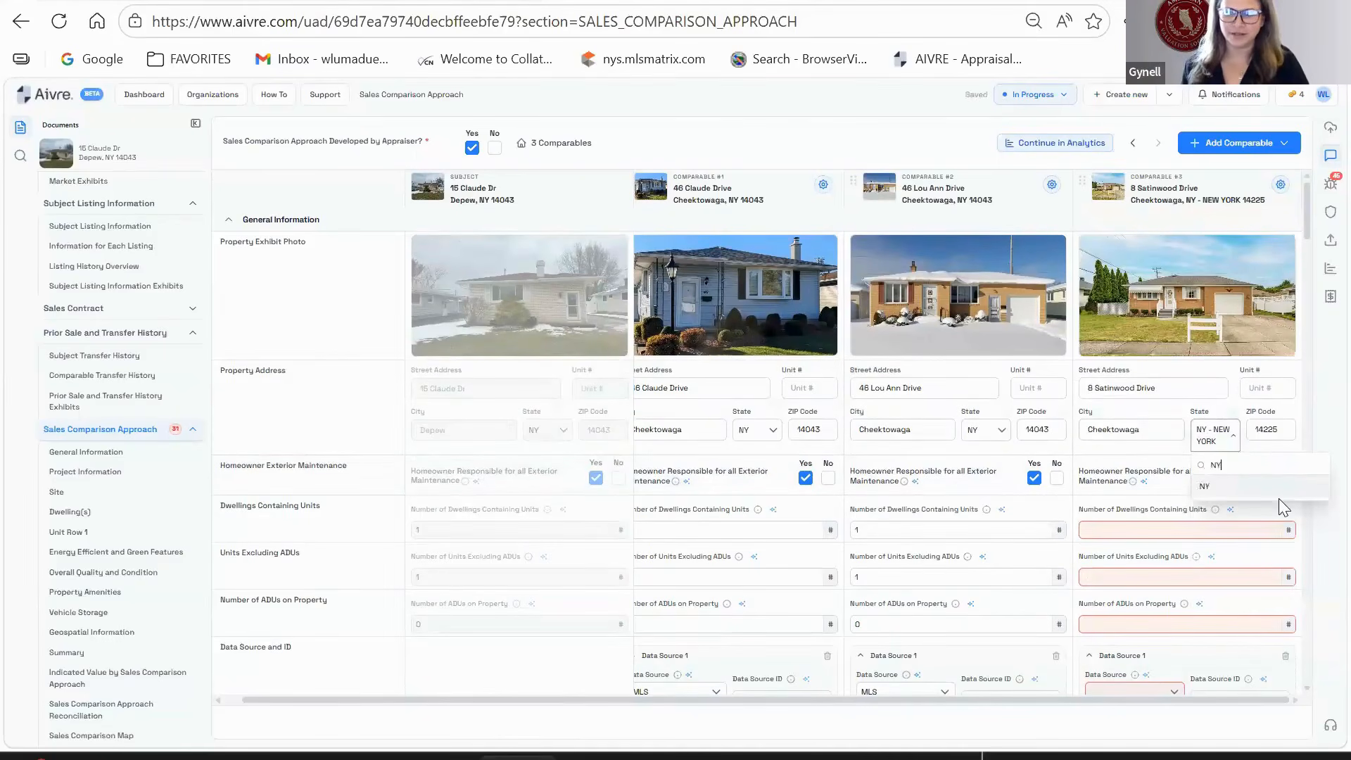
pyautogui.click(1279, 496)
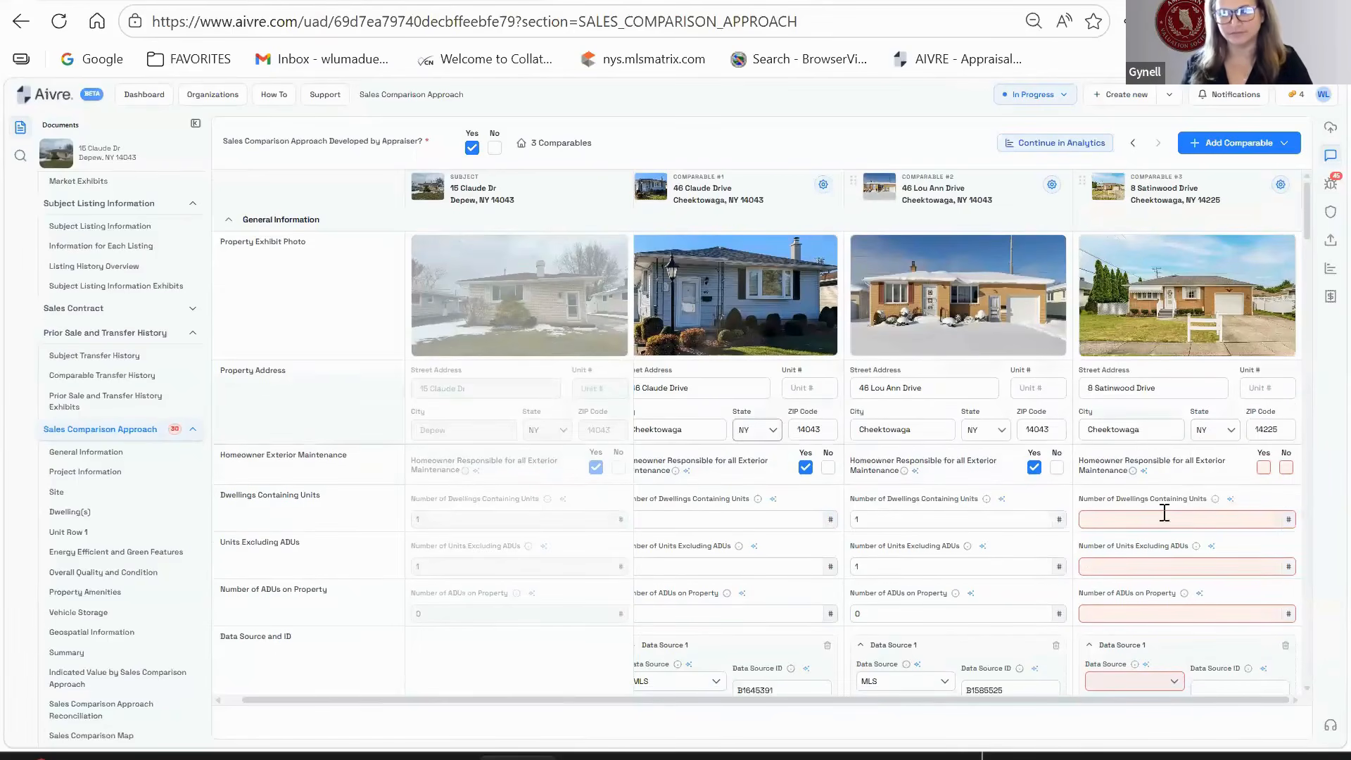
pyautogui.click(1262, 469)
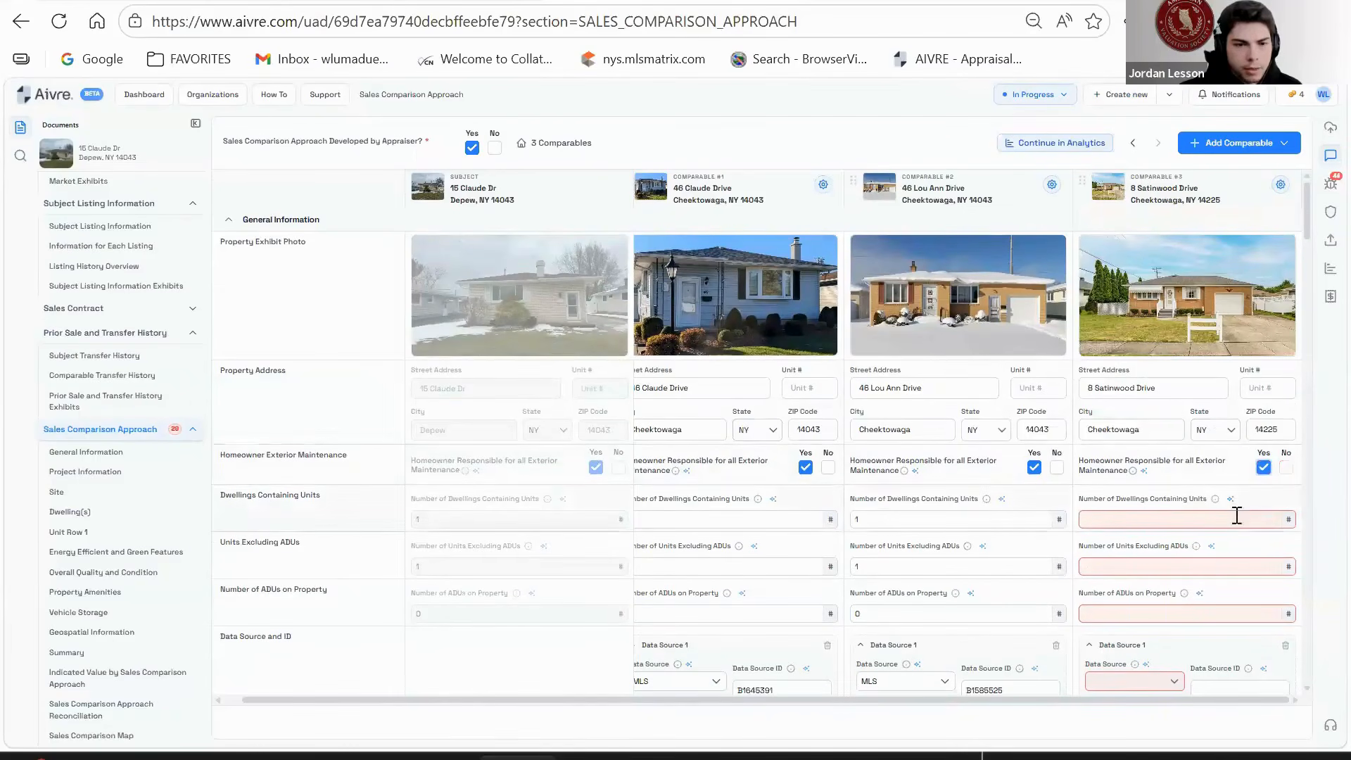
pyautogui.click(1236, 517)
pyautogui.write('1')
pyautogui.press('Tab')
pyautogui.write('1')
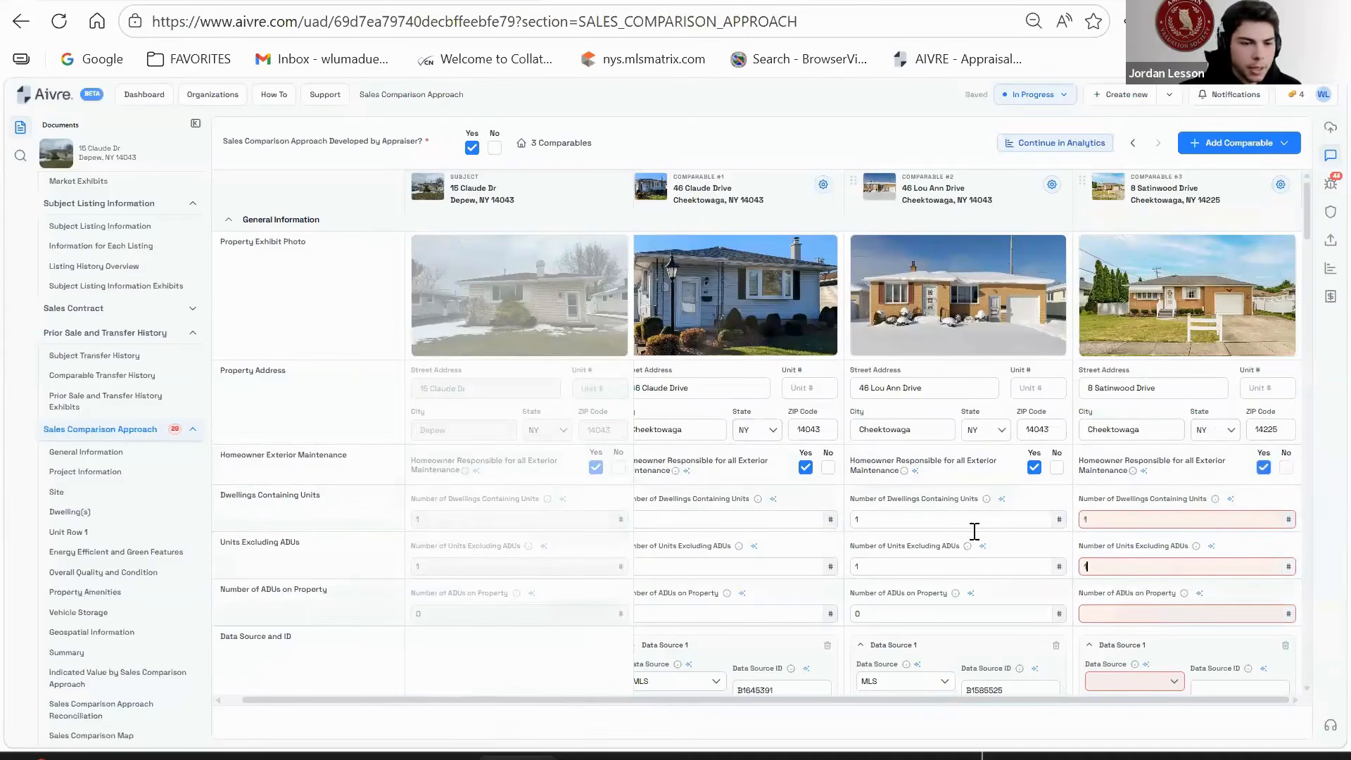
pyautogui.press('Tab')
pyautogui.write('0')
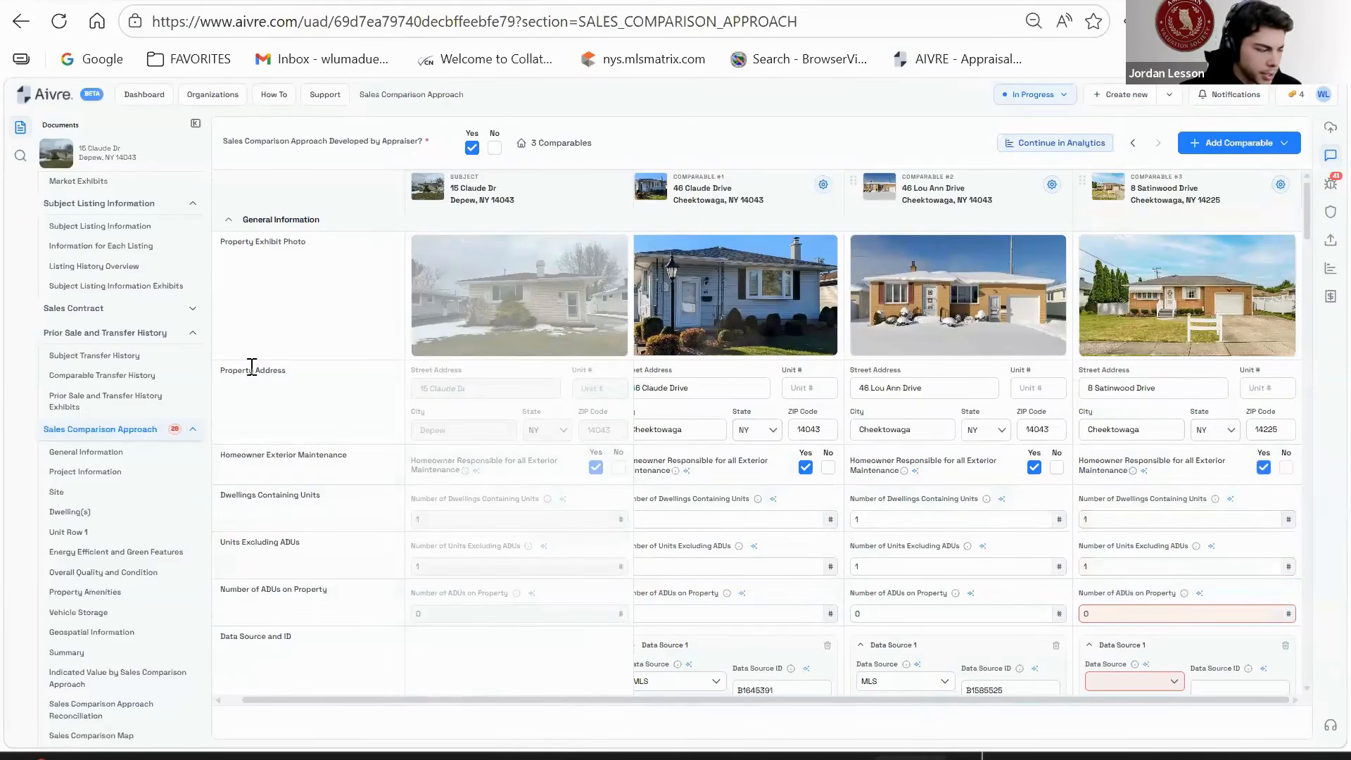
# - Set comparable #3's data source to MLS and paste its listing number as the ID
pyautogui.scroll(-3, 1154, 619)
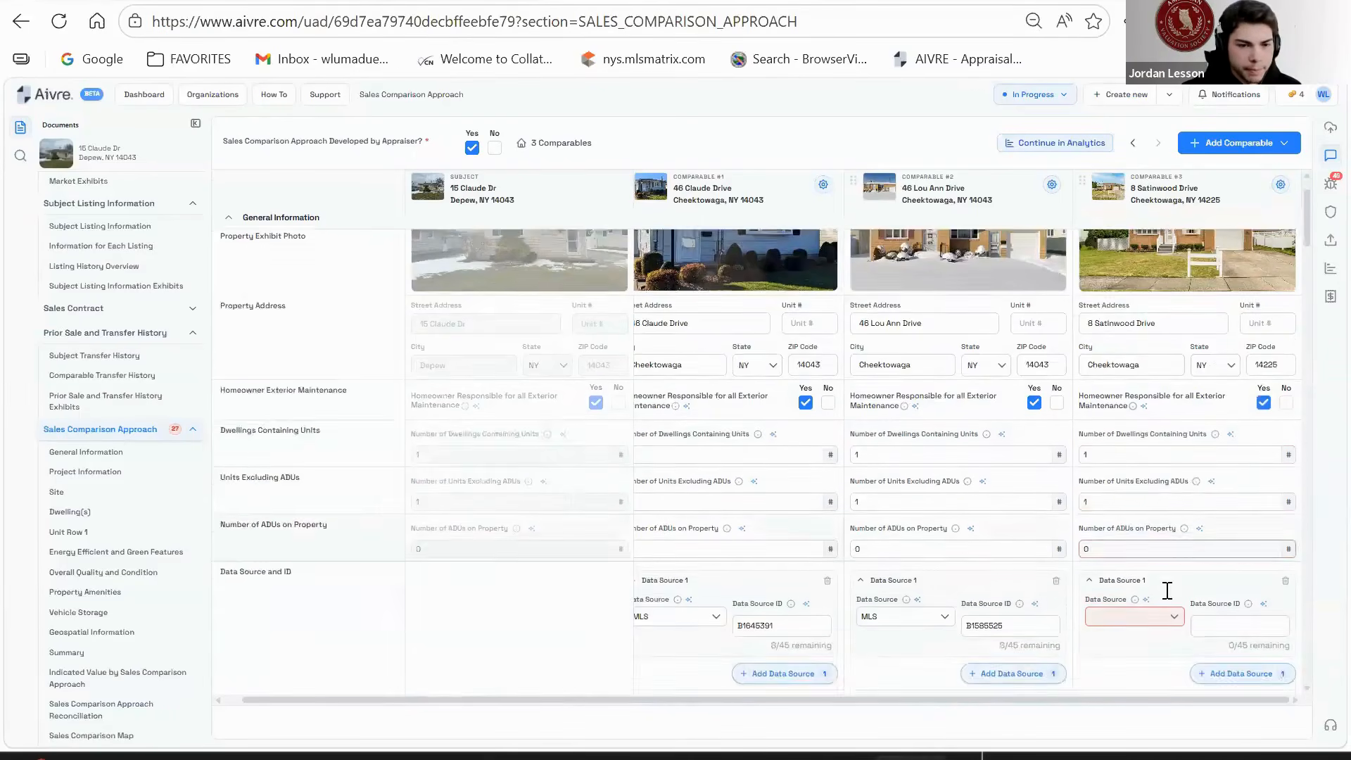
pyautogui.click(1130, 470)
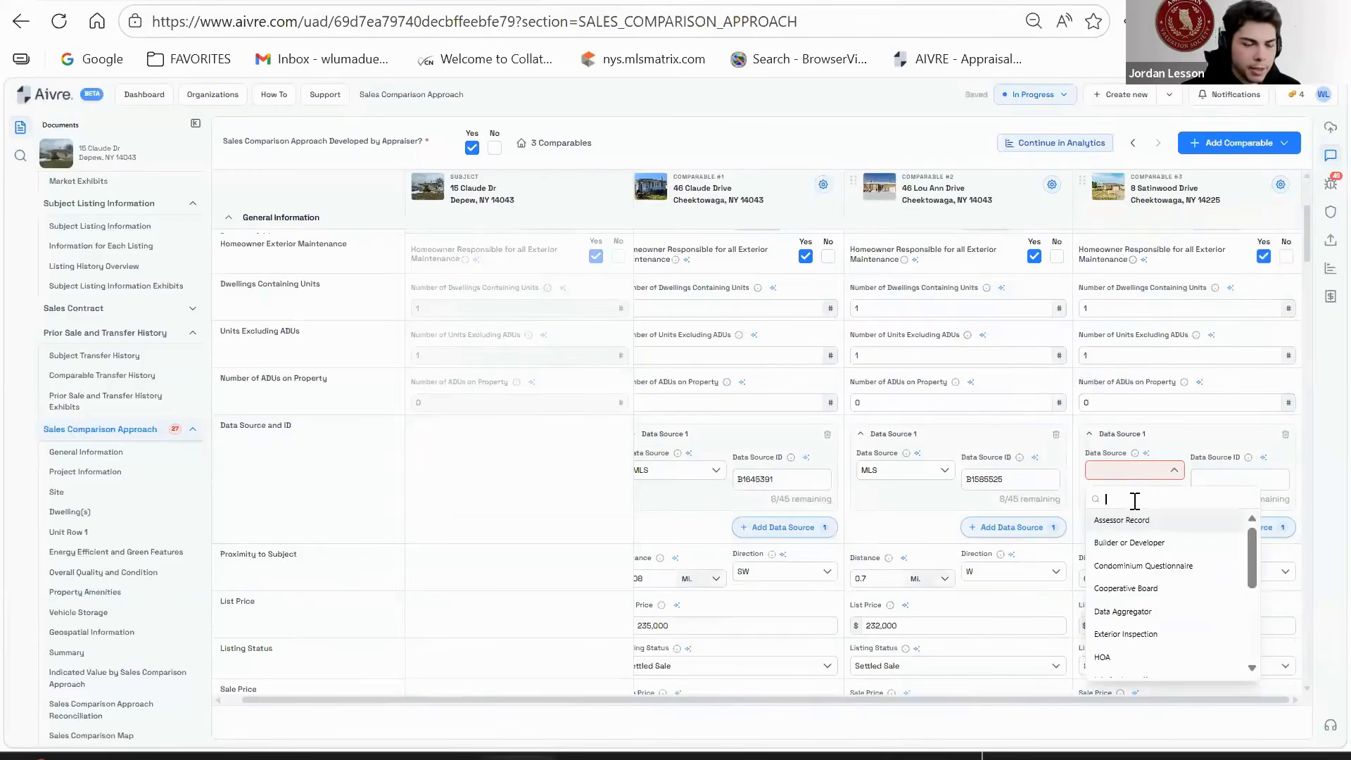
pyautogui.write('MLS')
pyautogui.click(1101, 520)
pyautogui.click(1201, 481)
pyautogui.write('B1631484')
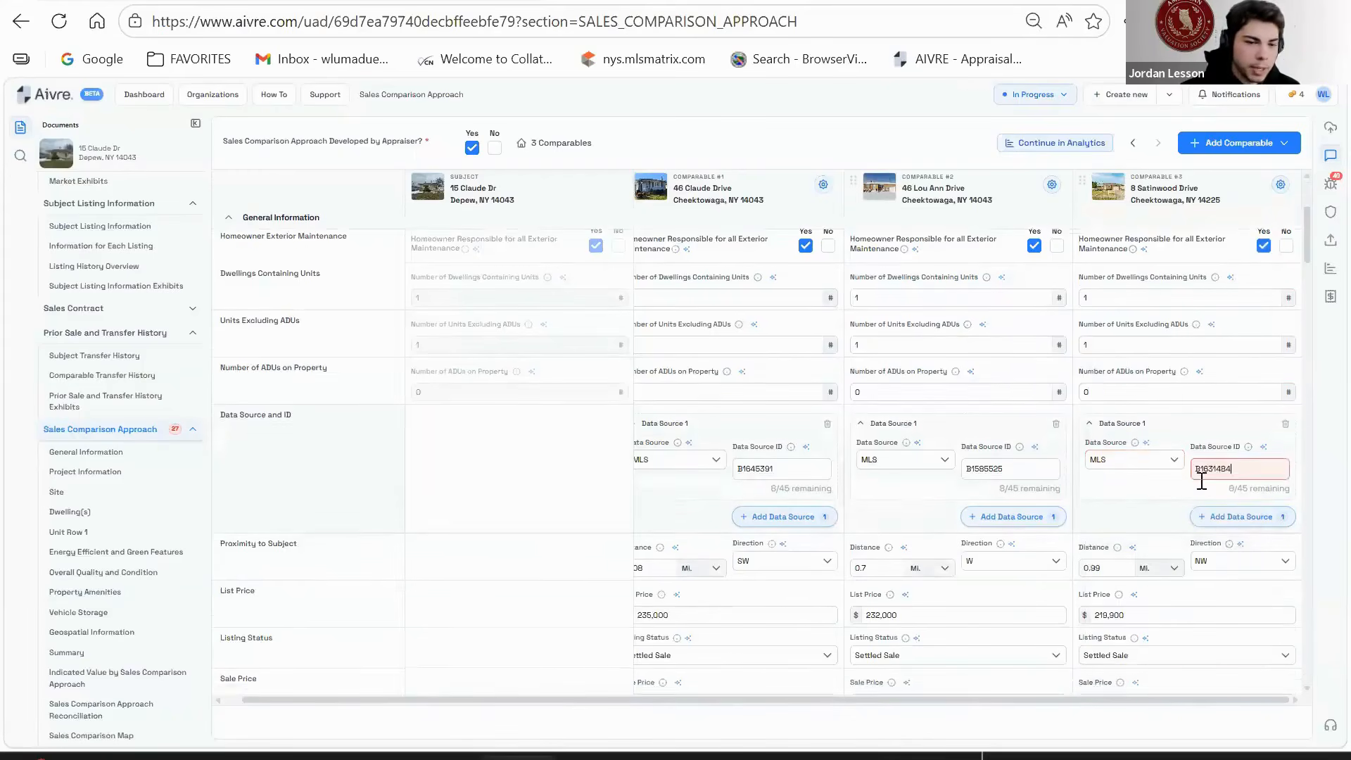
# - Set comparable #3's transfer terms to Typically Motivated and enter the 09/25/2025 contract date
pyautogui.scroll(-5, 1200, 481)
pyautogui.click(1160, 438)
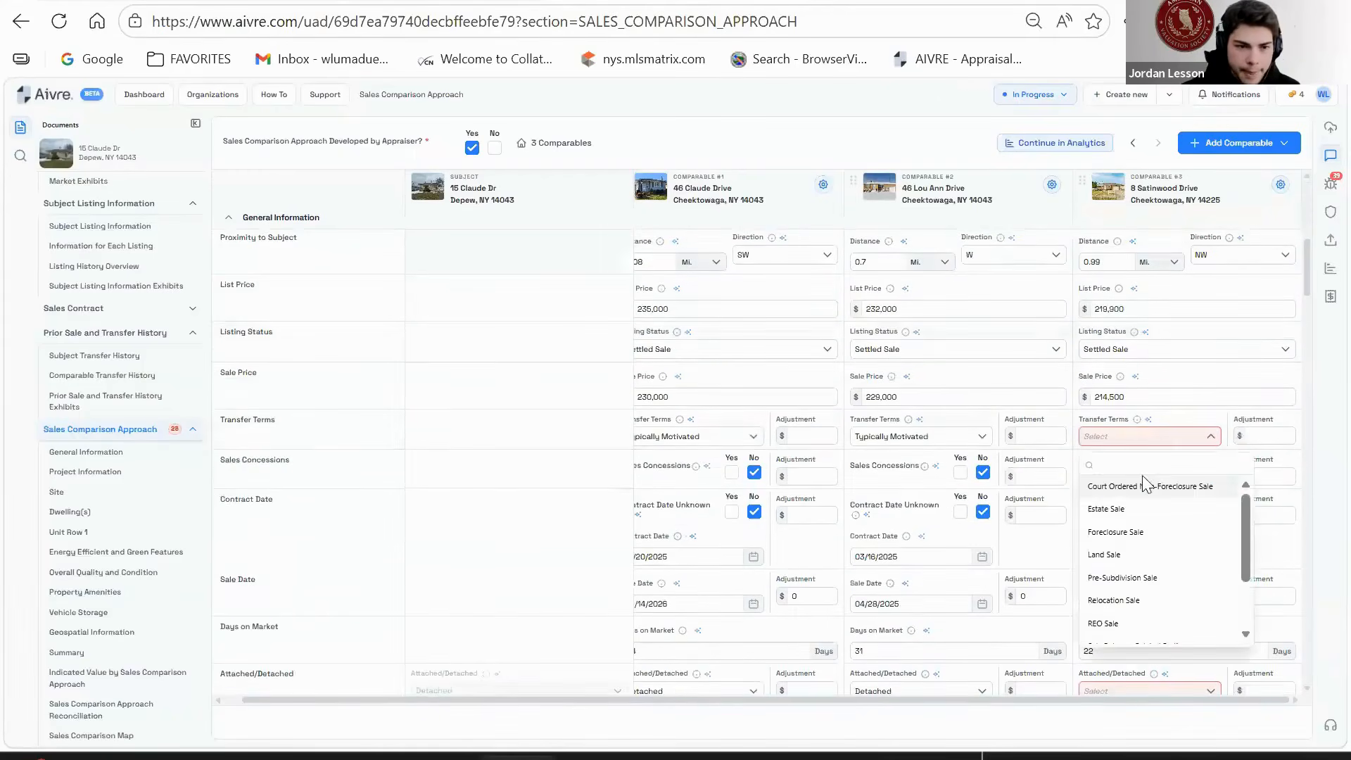
pyautogui.write('Ty')
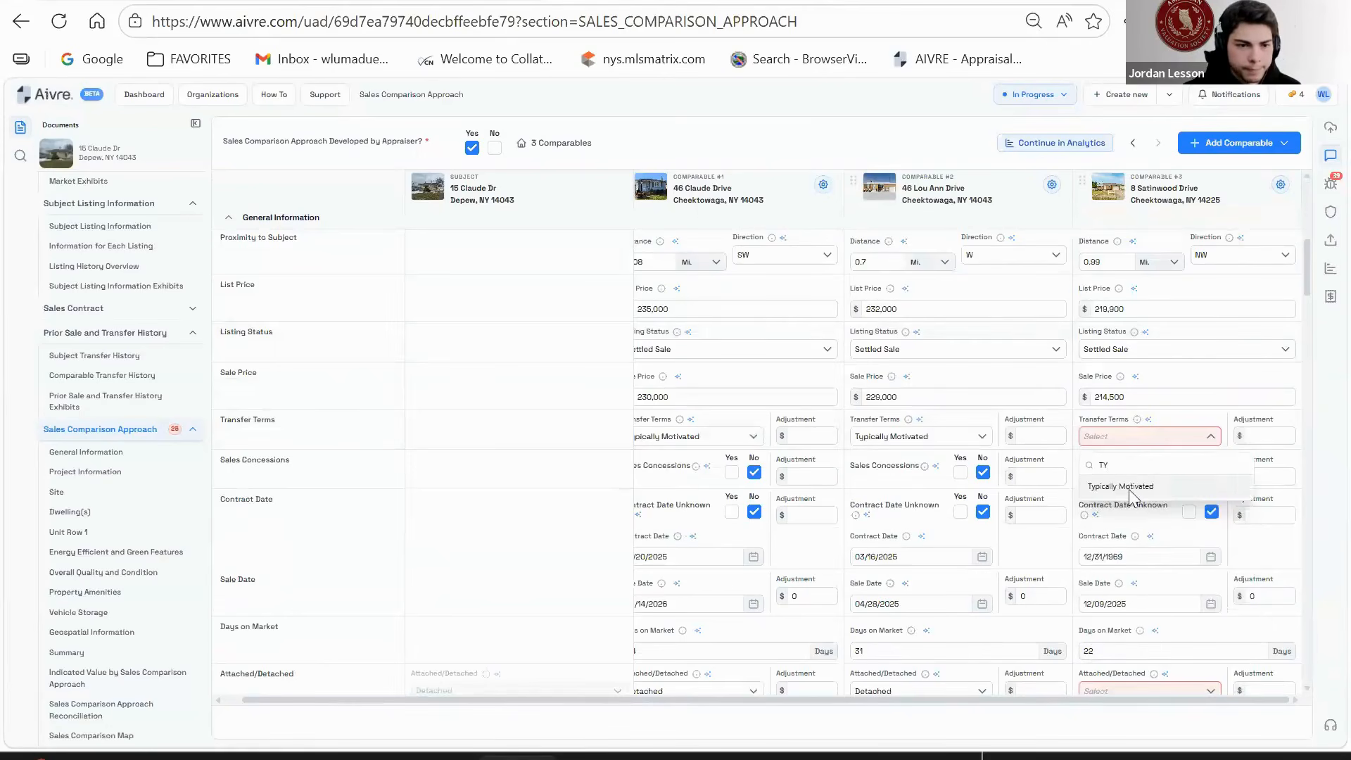
pyautogui.click(1129, 488)
pyautogui.scroll(-2, 1176, 457)
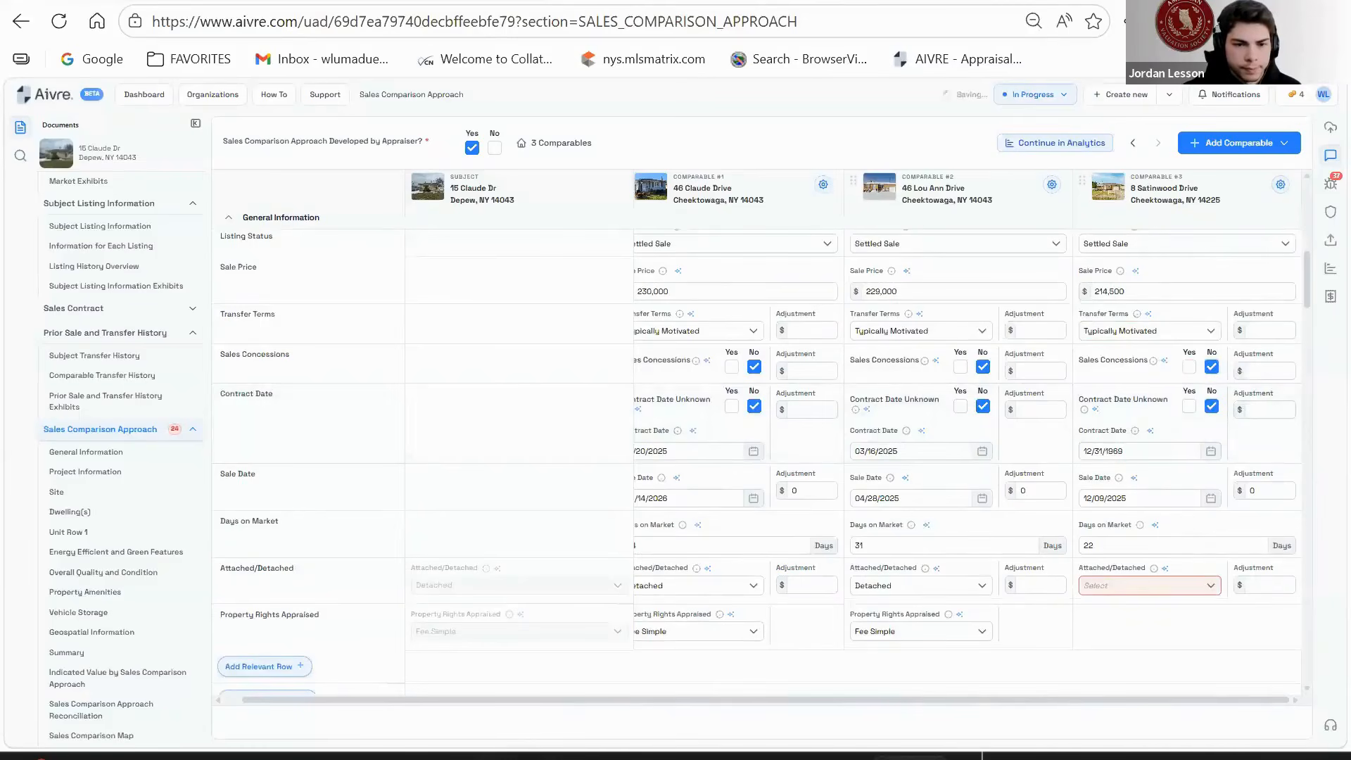
pyautogui.click(1146, 457)
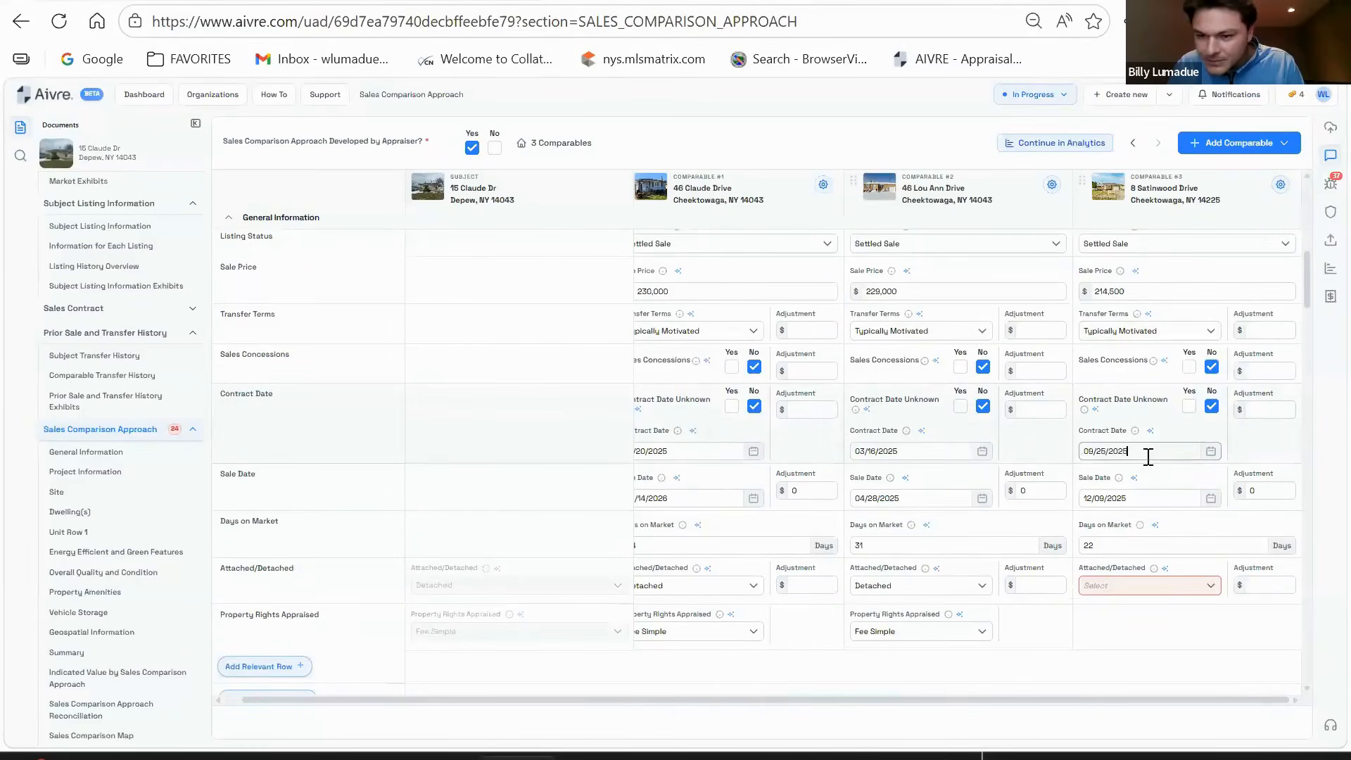
# - Mark comparable #3 Detached and answer No for PUD, project and site owned in common
pyautogui.scroll(-2, 1146, 439)
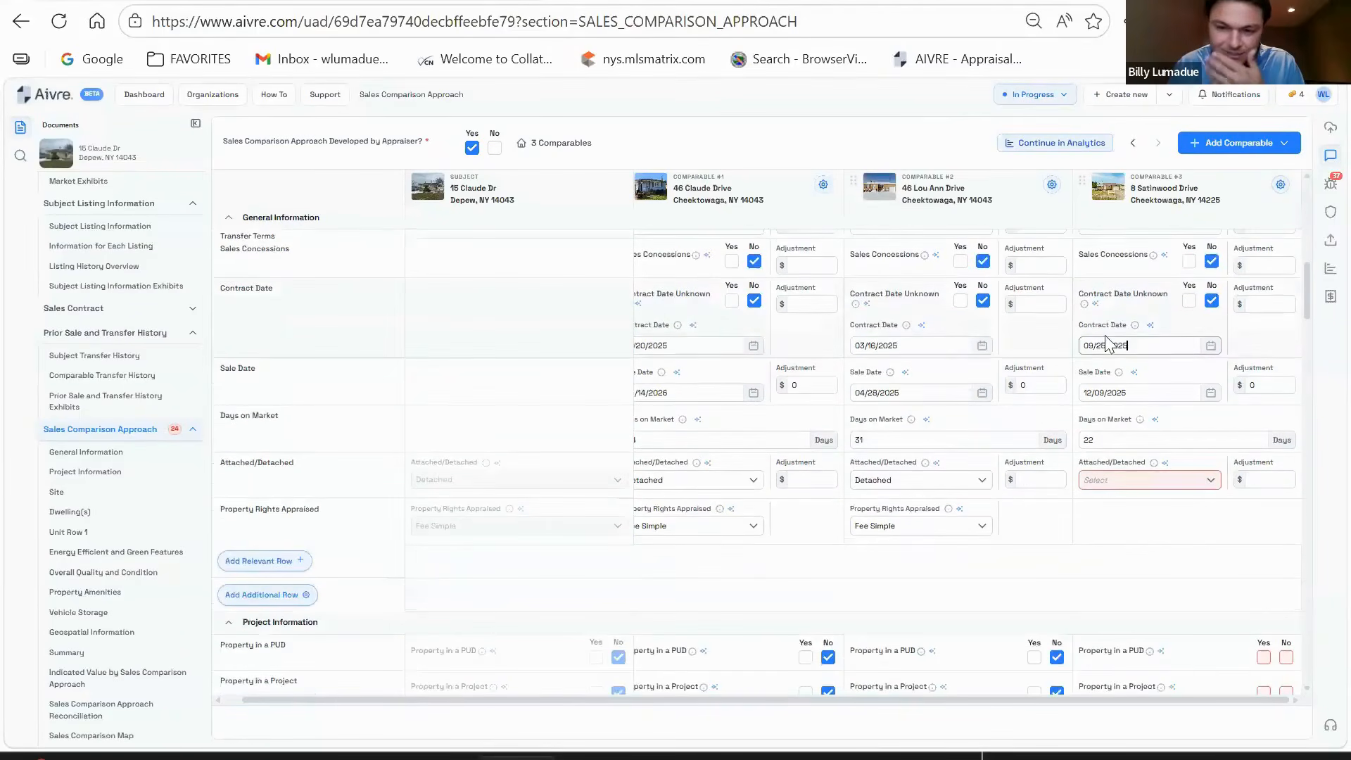
pyautogui.scroll(-2, 1108, 343)
pyautogui.click(1126, 373)
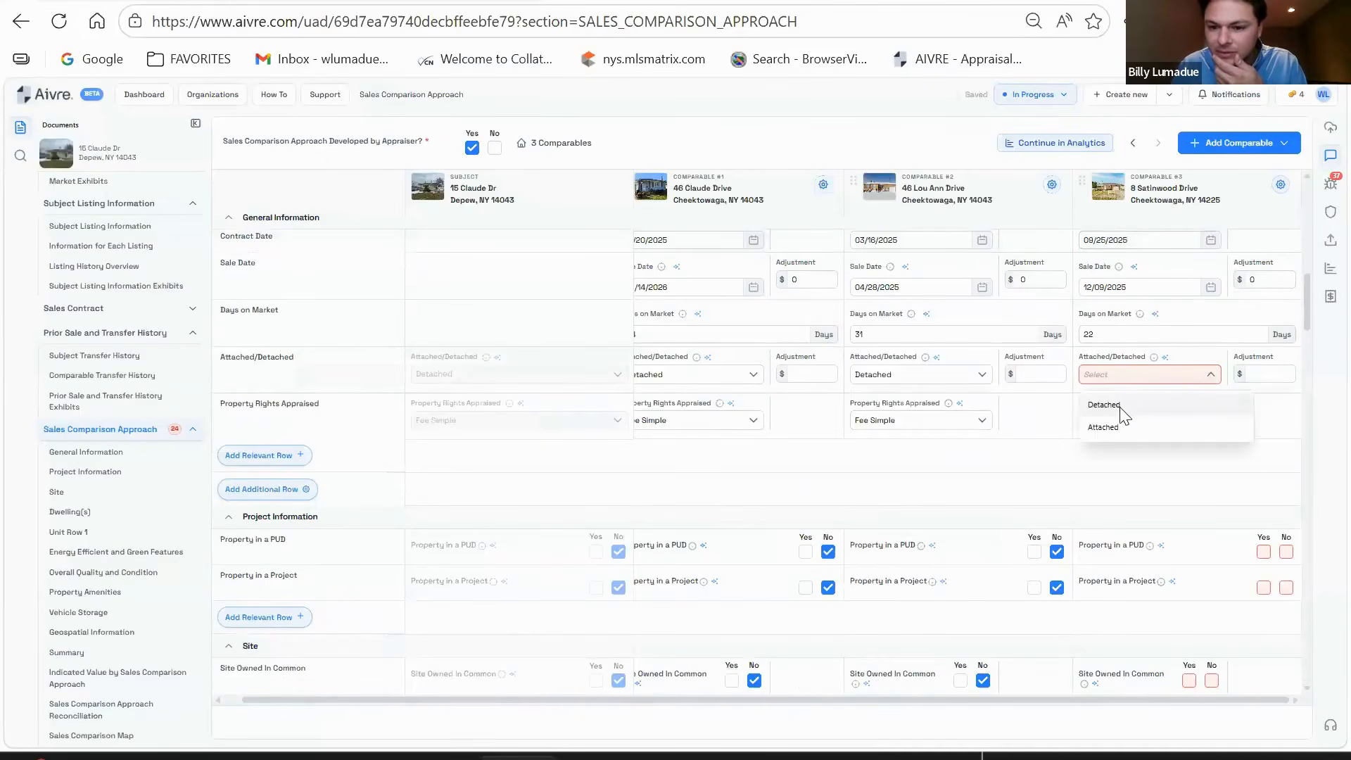
pyautogui.click(1139, 402)
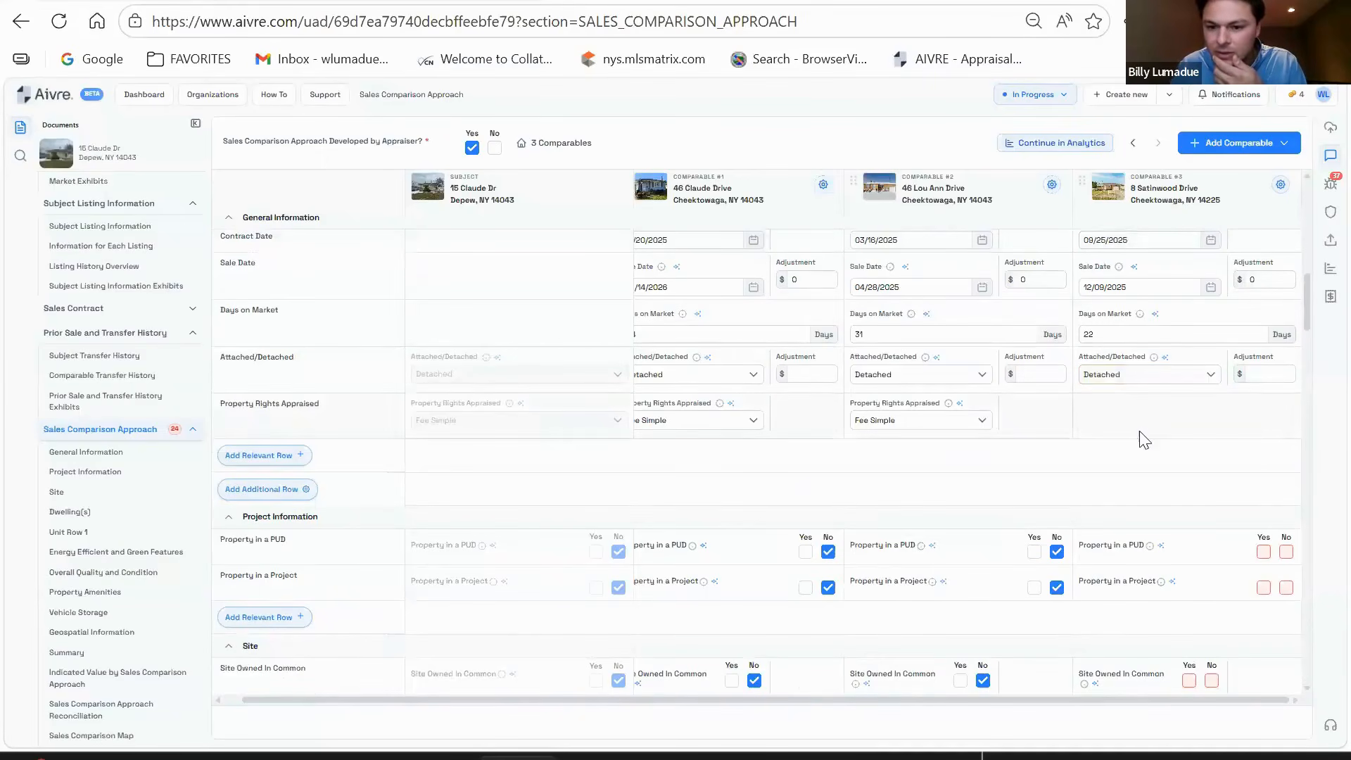
pyautogui.scroll(-1, 1148, 463)
pyautogui.scroll(-2, 1148, 463)
pyautogui.click(1286, 446)
pyautogui.click(1286, 482)
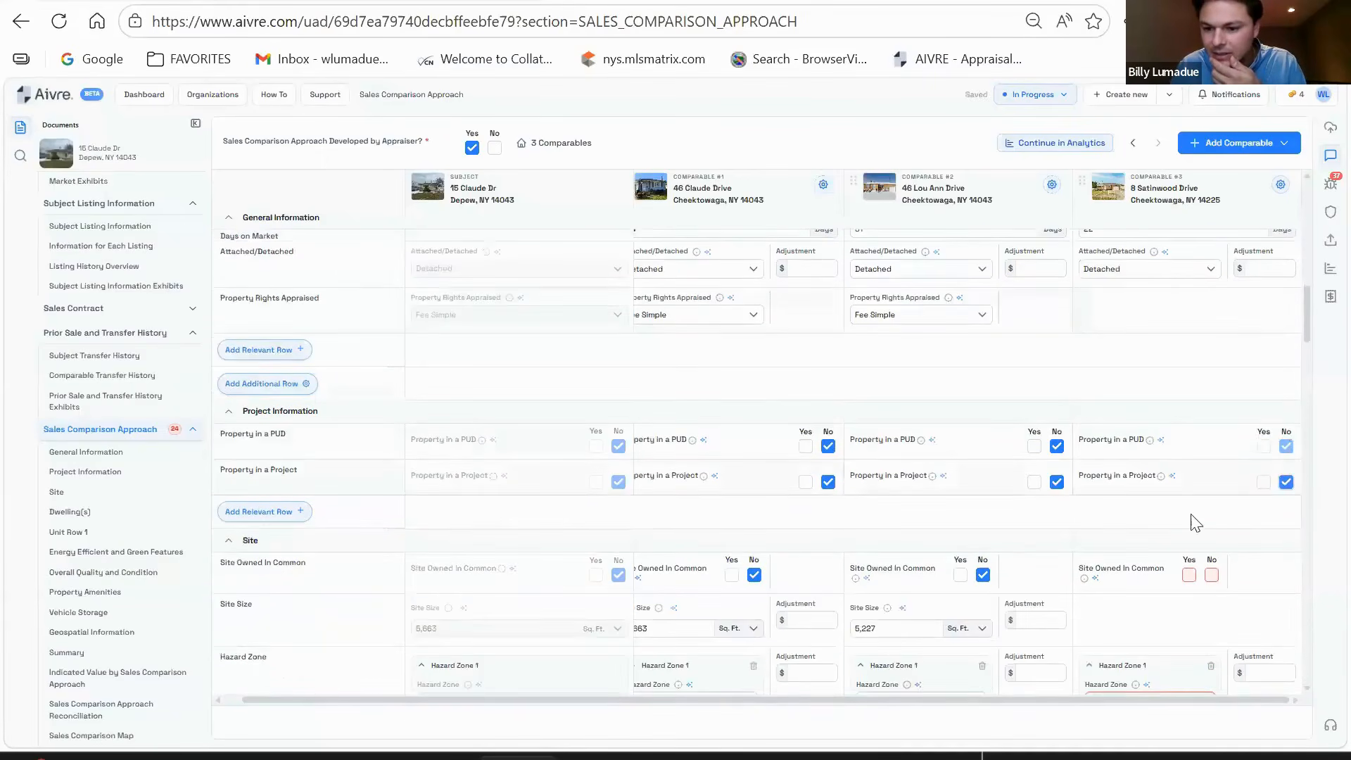
pyautogui.scroll(-1, 1198, 491)
pyautogui.scroll(-1, 1198, 491)
pyautogui.click(1210, 469)
# - Enter comparable #3's 6,098 sq ft site size and 0 site size adjustments for all three comparables
pyautogui.scroll(-1, 1160, 486)
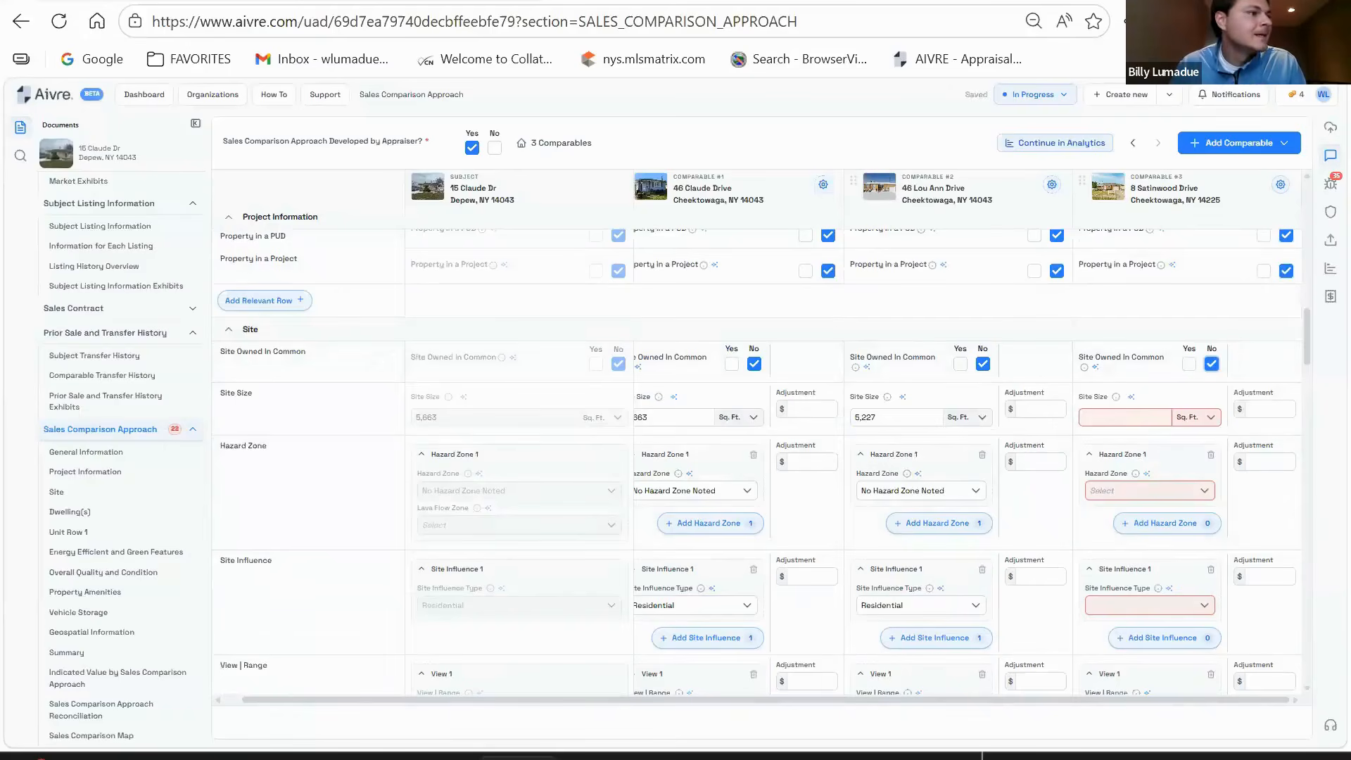
pyautogui.click(1092, 416)
pyautogui.write('6,098')
pyautogui.click(1267, 409)
pyautogui.write('0')
pyautogui.click(1043, 409)
pyautogui.write('0')
pyautogui.click(812, 411)
pyautogui.write('0')
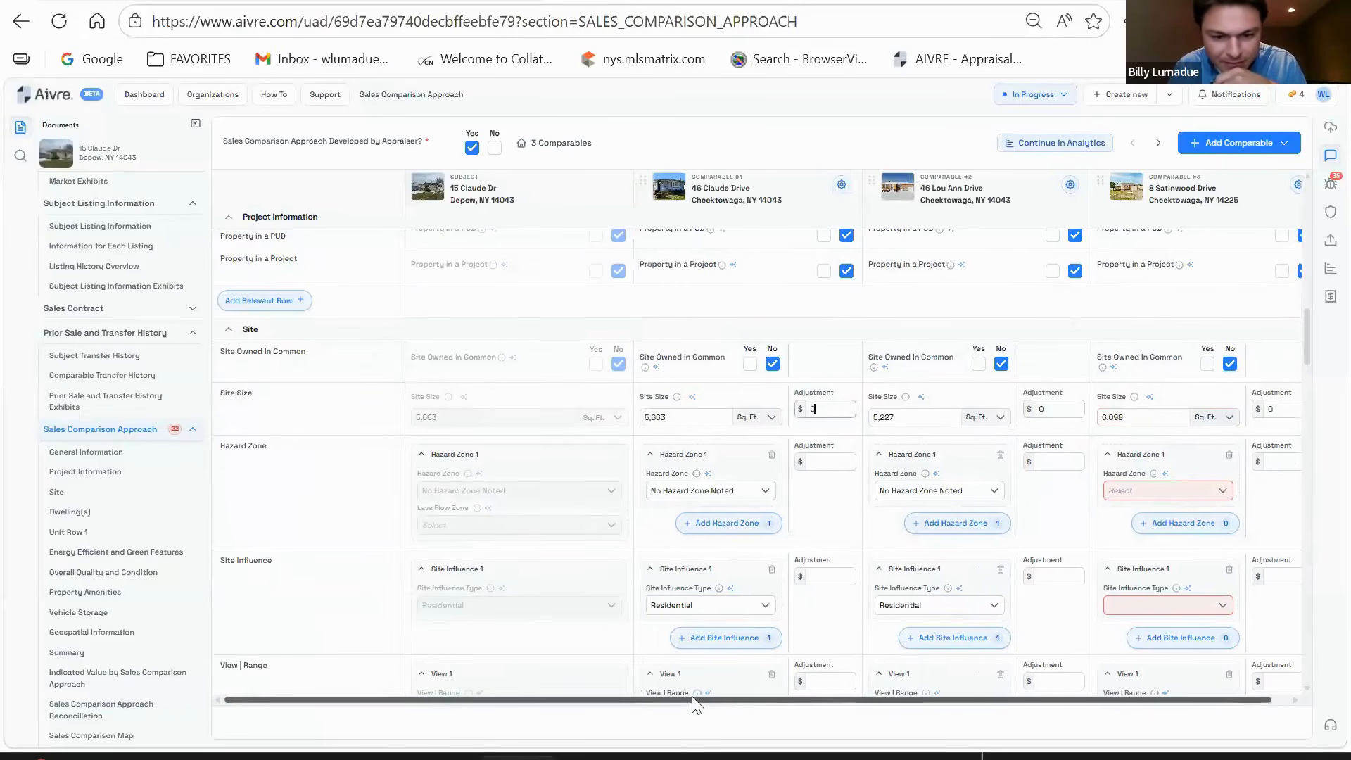
# - Set comparable #3 to No Hazard Zone Noted with Residential site influence and Residential view
pyautogui.click(1141, 491)
pyautogui.click(1147, 587)
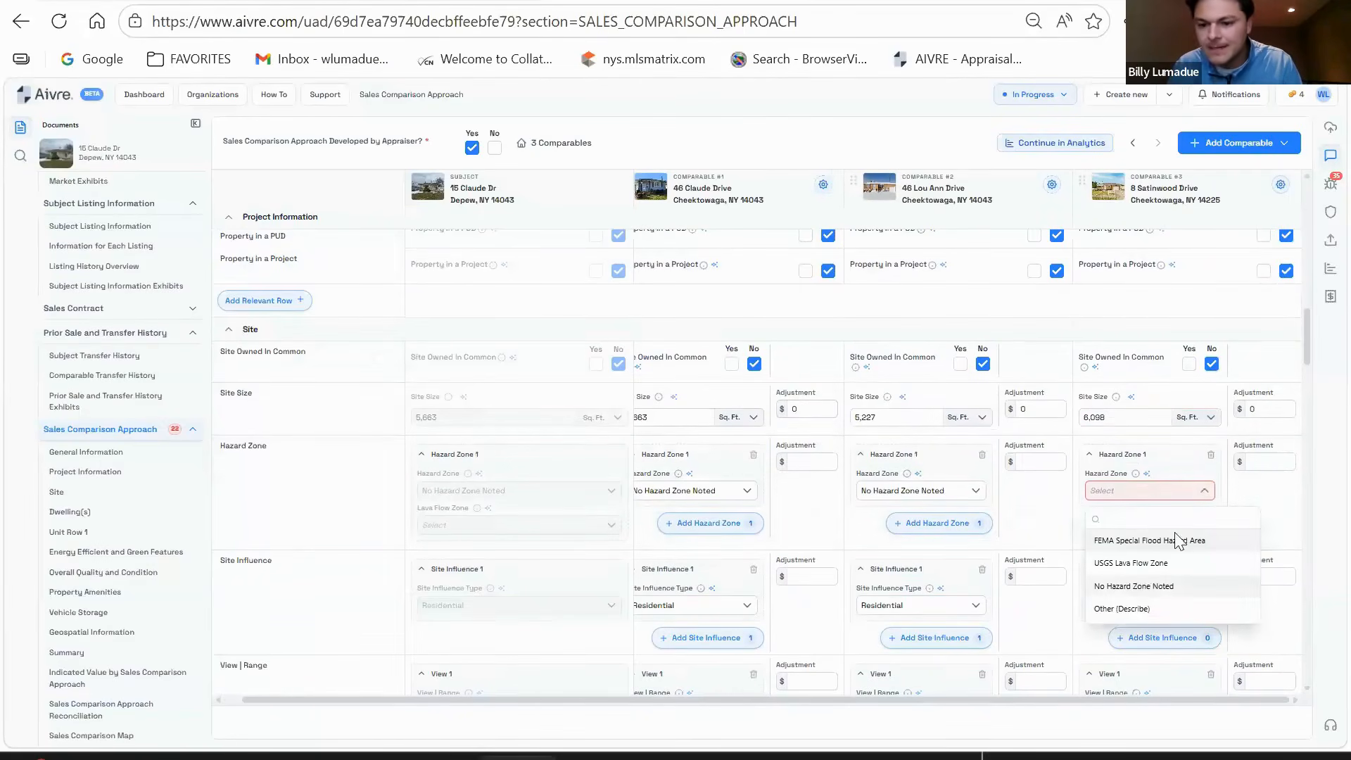
pyautogui.scroll(-3, 1180, 521)
pyautogui.click(1126, 394)
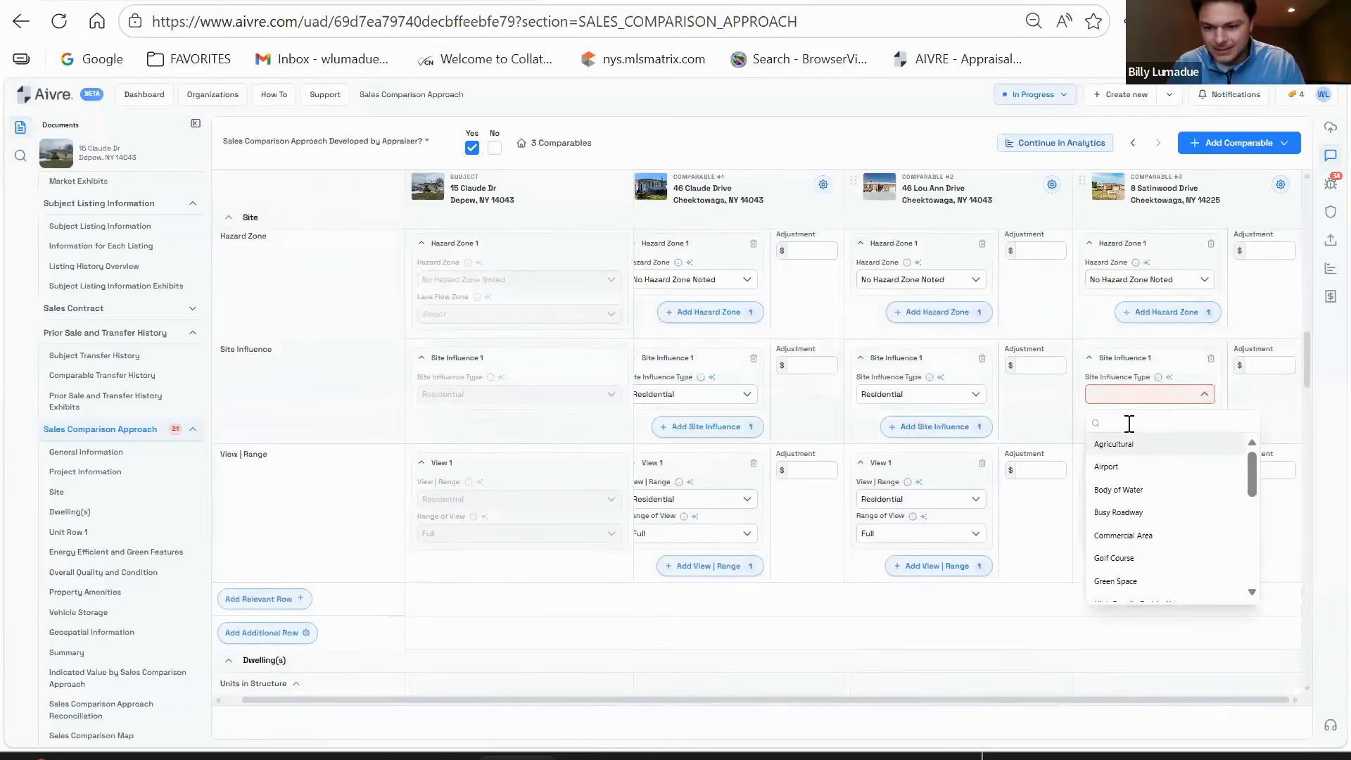
pyautogui.write('RES')
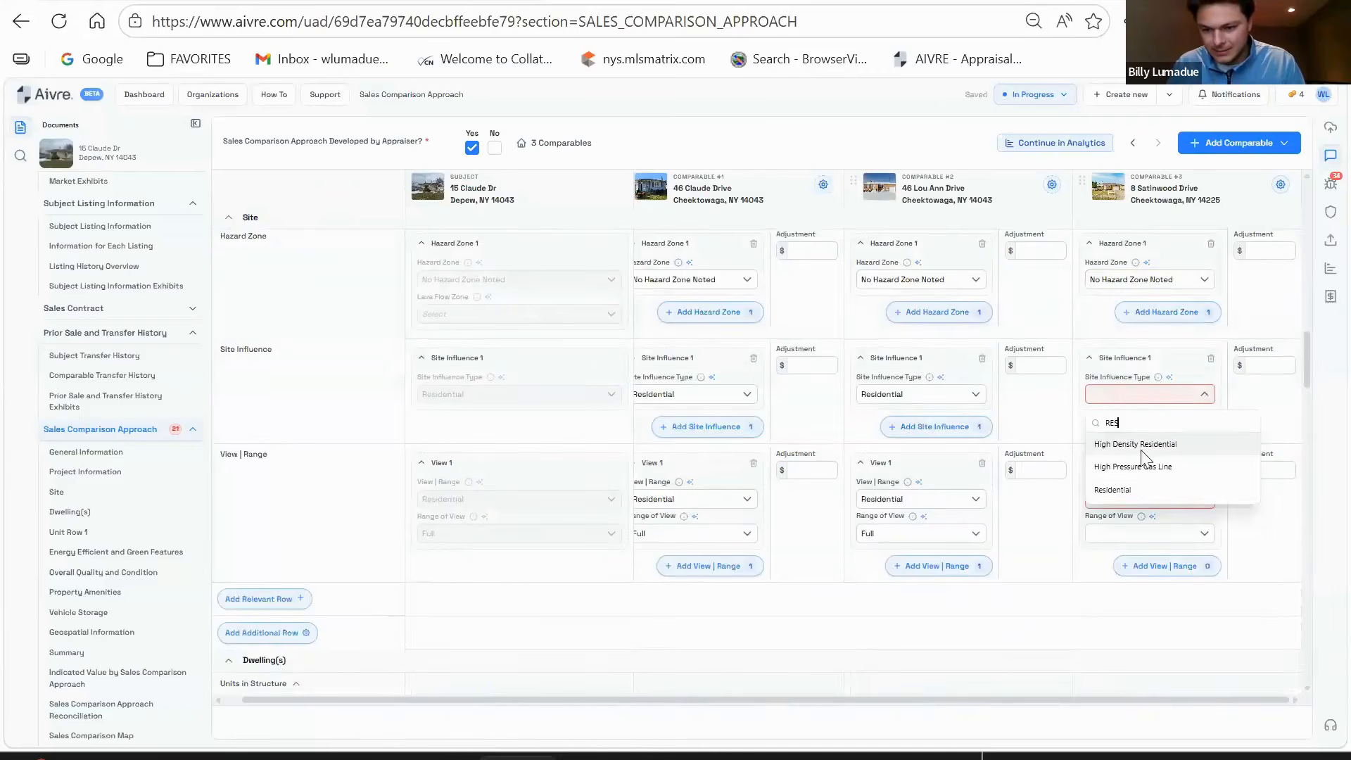
pyautogui.click(1142, 488)
pyautogui.write('RES')
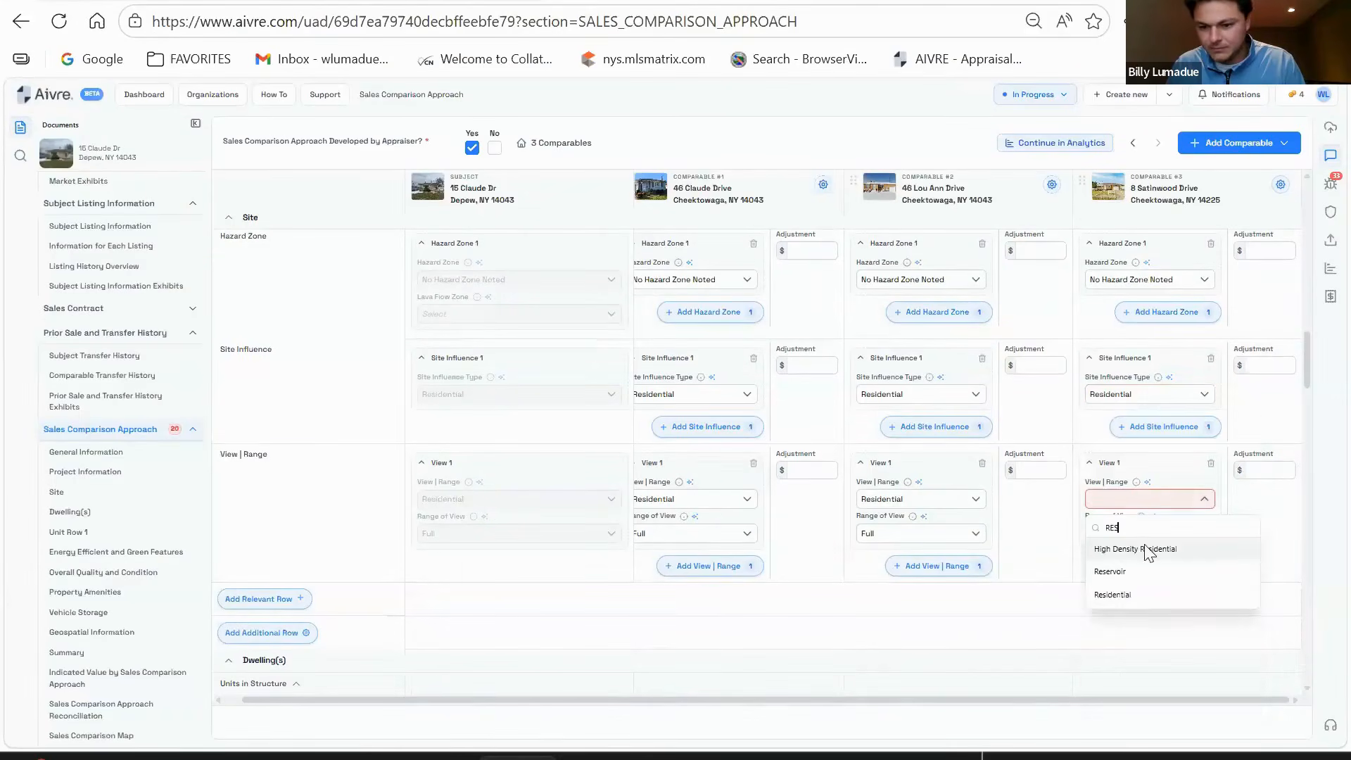
pyautogui.click(1139, 595)
# - Set comparable #3's range of view to Full and units in structure to 1
pyautogui.scroll(-3, 1139, 450)
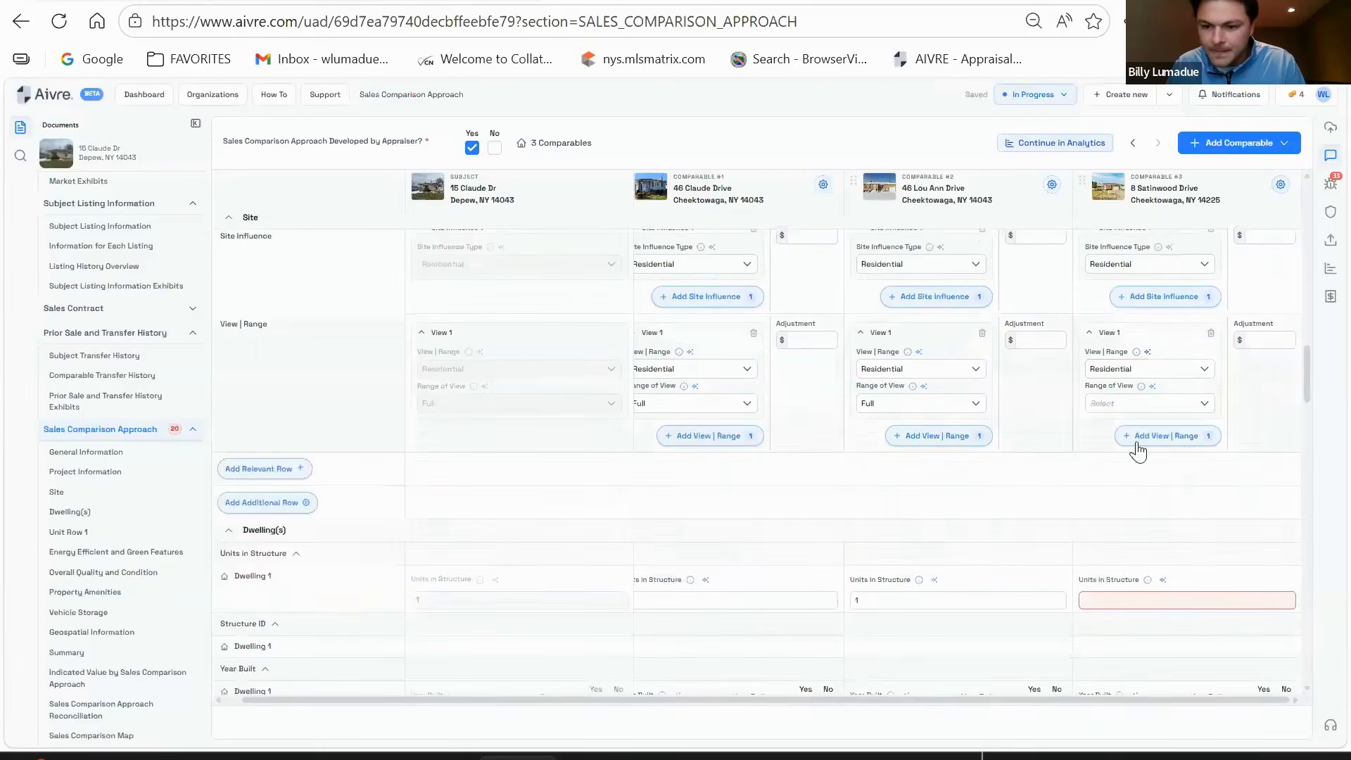
pyautogui.scroll(2, 1140, 427)
pyautogui.click(1140, 425)
pyautogui.click(1131, 478)
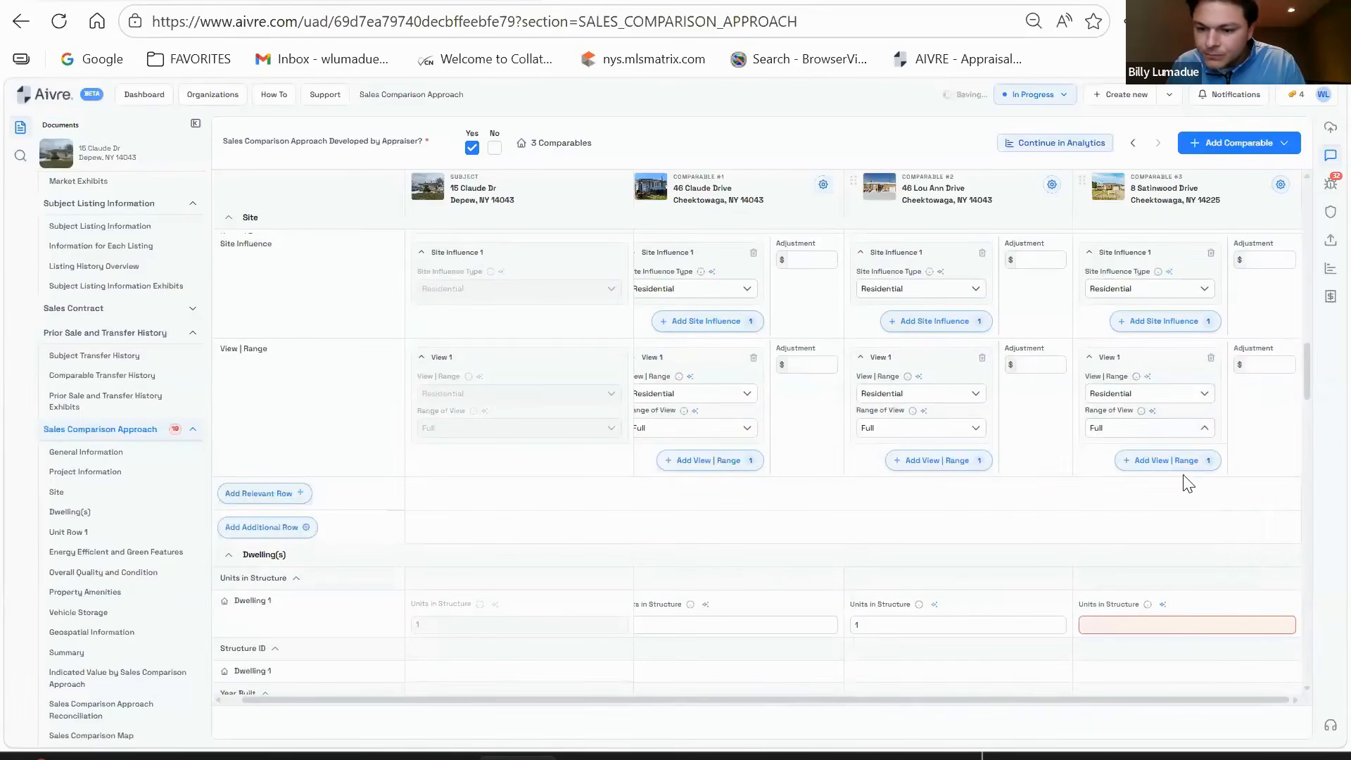
pyautogui.scroll(2, 1186, 478)
pyautogui.scroll(-4, 1188, 484)
pyautogui.click(1173, 415)
pyautogui.write('1')
pyautogui.scroll(-2, 1181, 434)
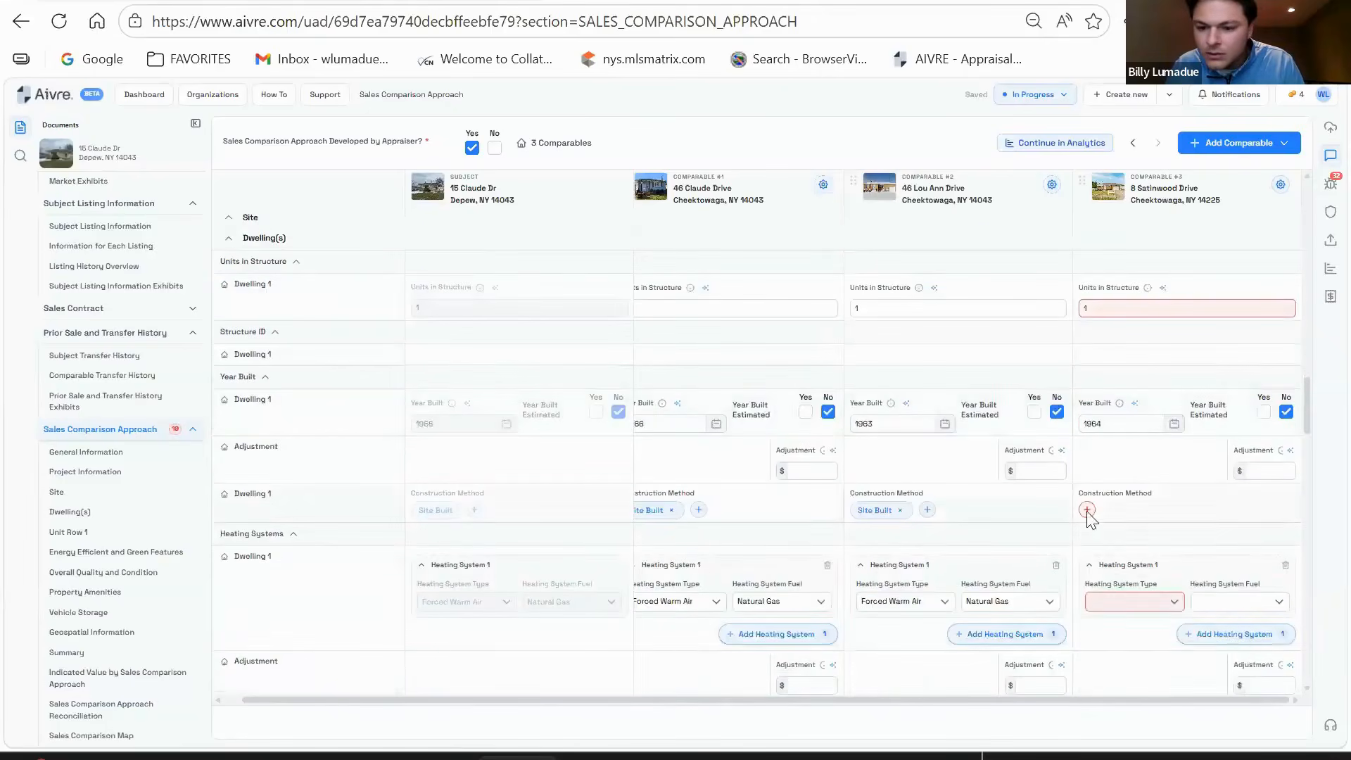
# - Give comparable #3 Site Built construction with Forced Warm Air, Natural Gas heating
pyautogui.click(1087, 509)
pyautogui.click(1102, 643)
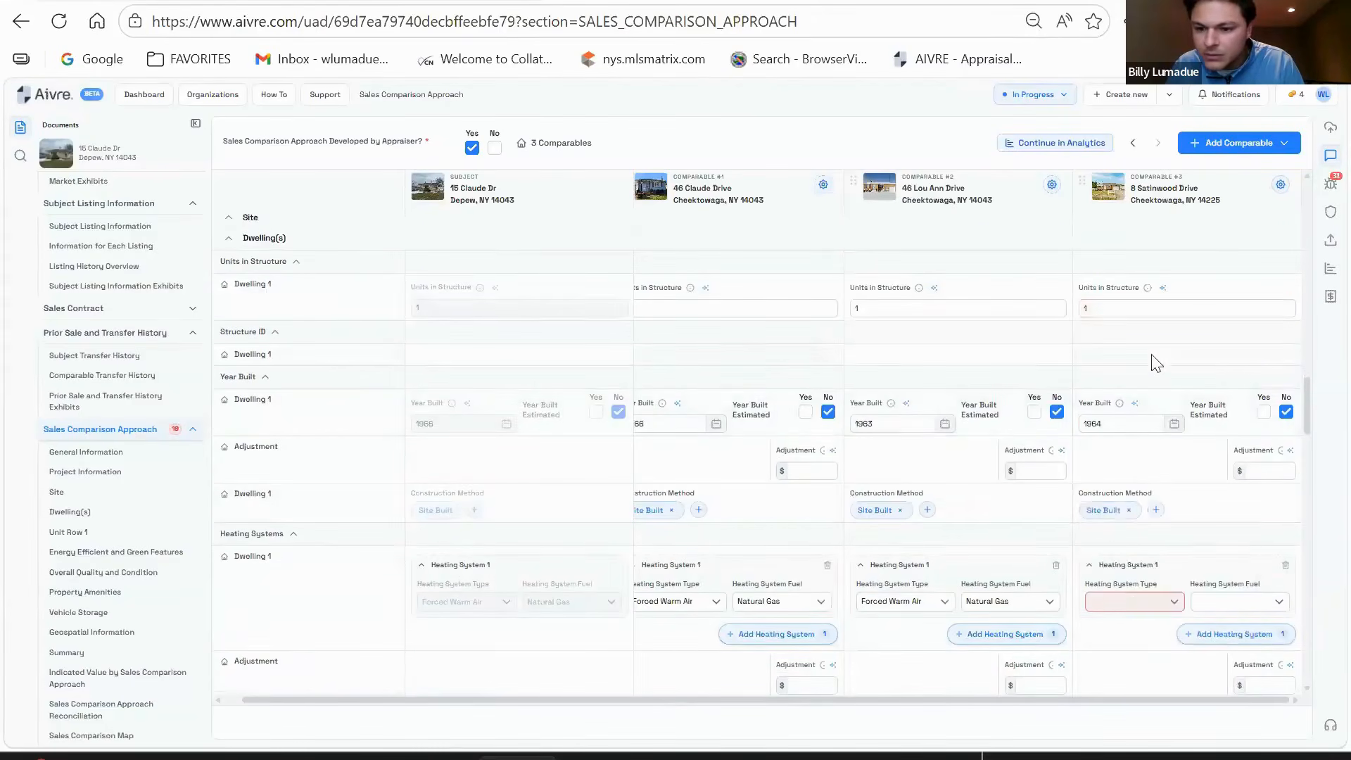
pyautogui.scroll(-3, 1155, 380)
pyautogui.click(1143, 391)
pyautogui.click(1122, 508)
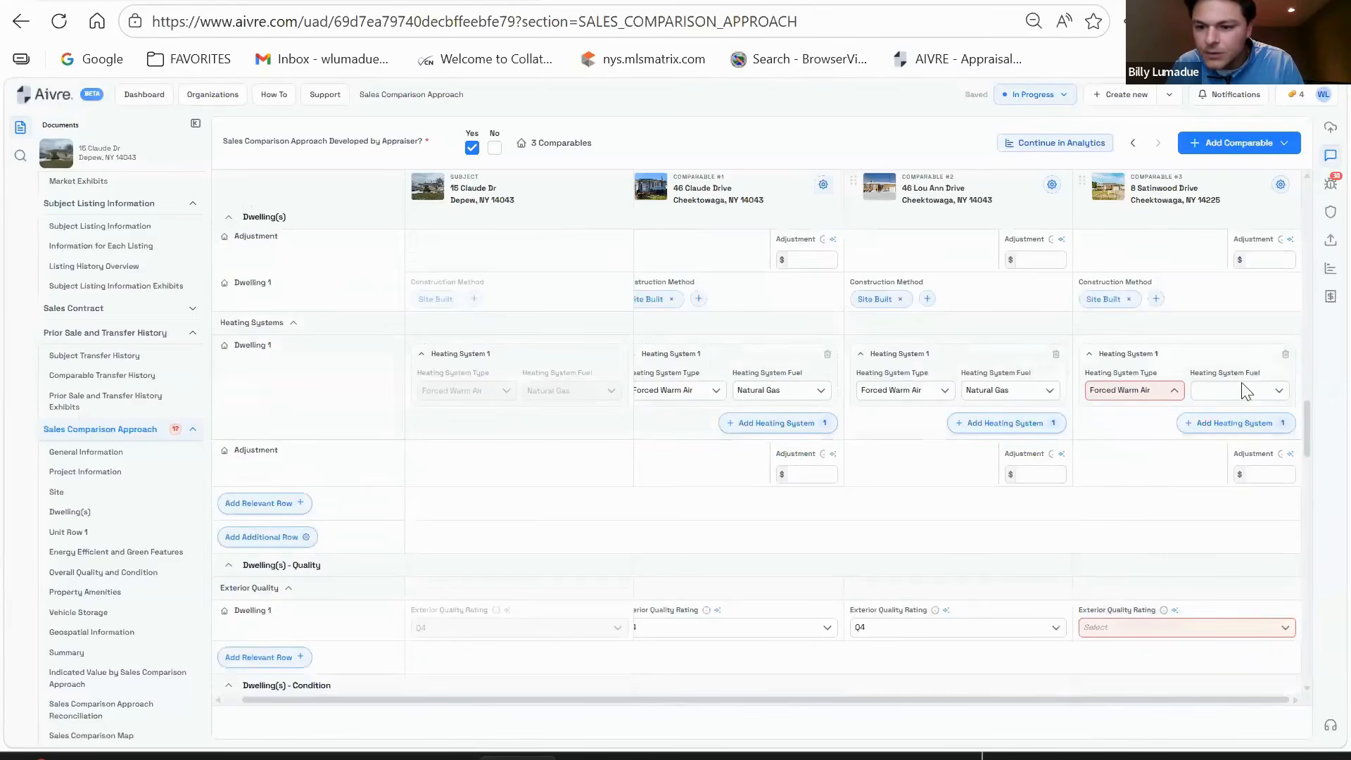
pyautogui.click(1244, 391)
pyautogui.click(1219, 509)
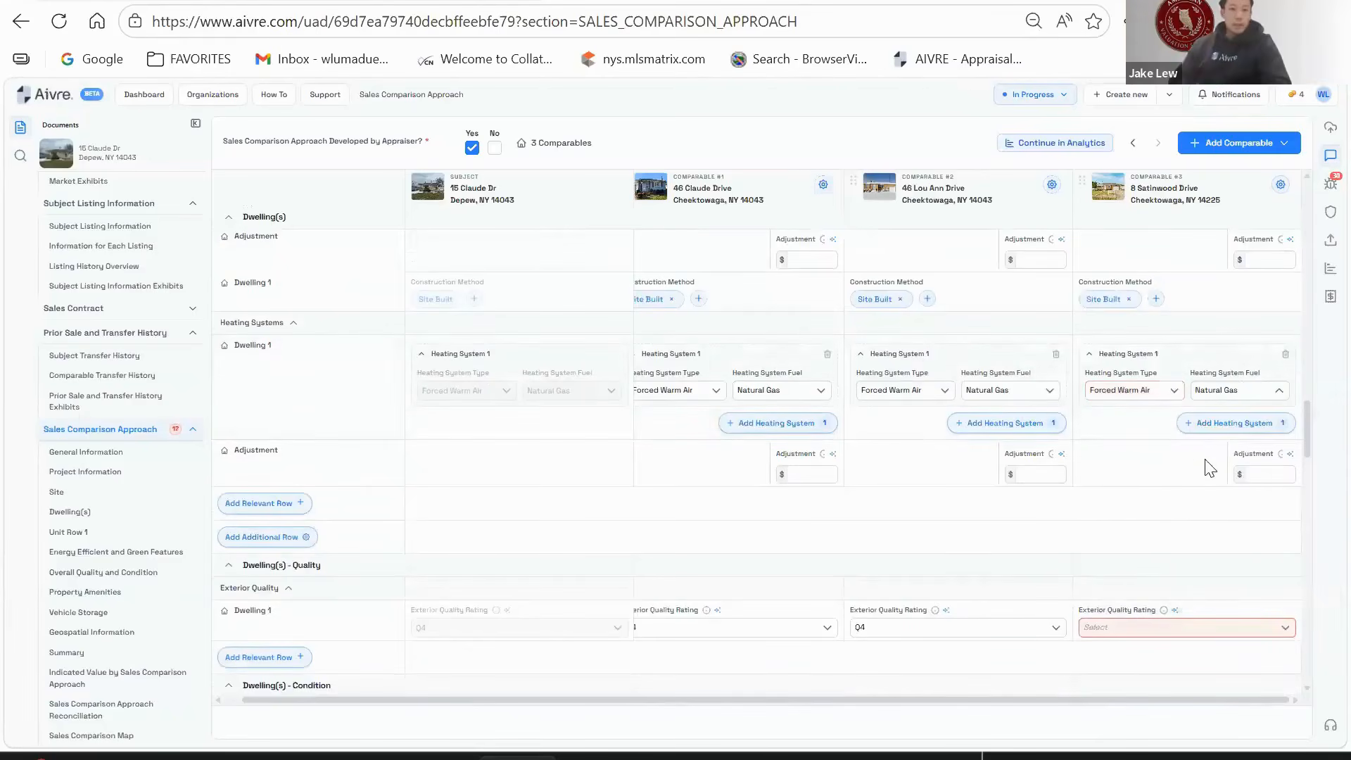
# - Rate comparable #3's exterior Q4 quality and C4 condition, and answer No to ADU
pyautogui.scroll(-2, 1175, 443)
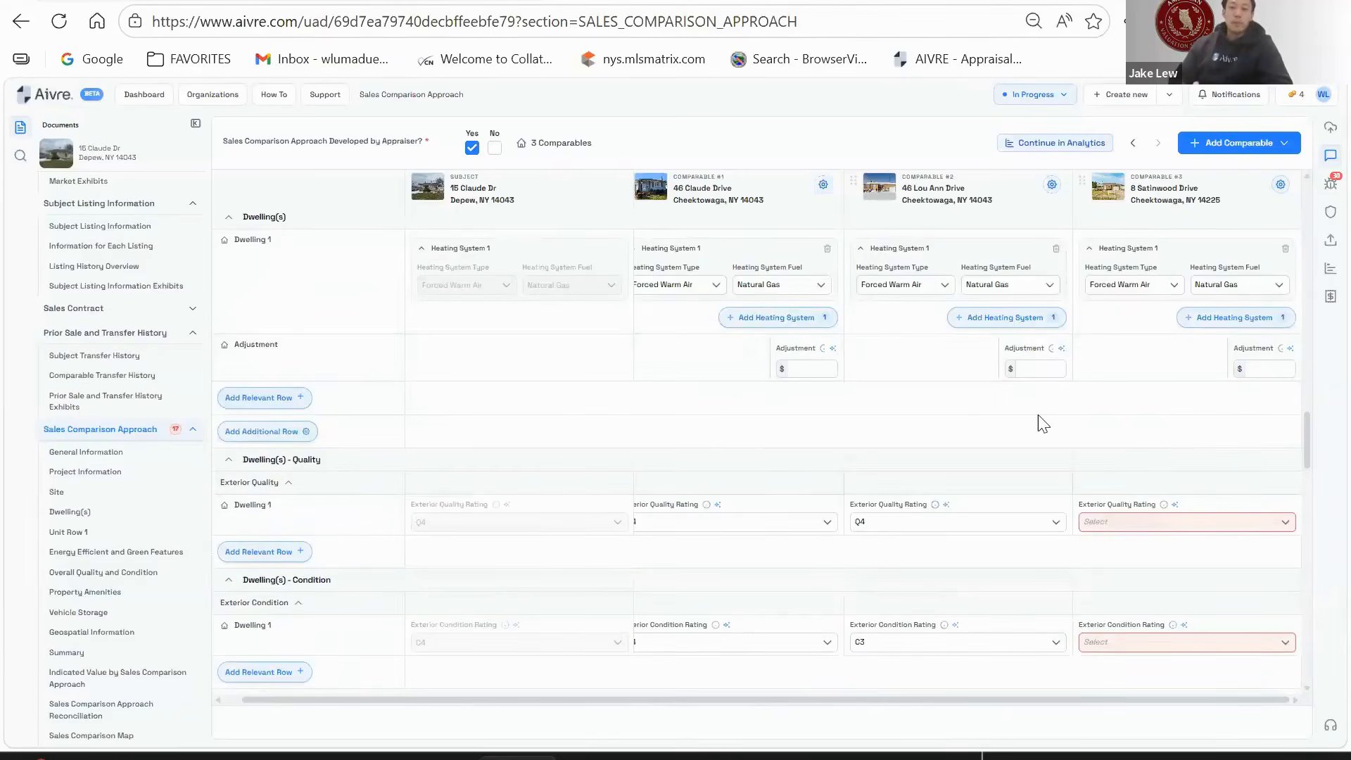
pyautogui.scroll(-2, 1037, 415)
pyautogui.click(1097, 416)
pyautogui.click(1123, 536)
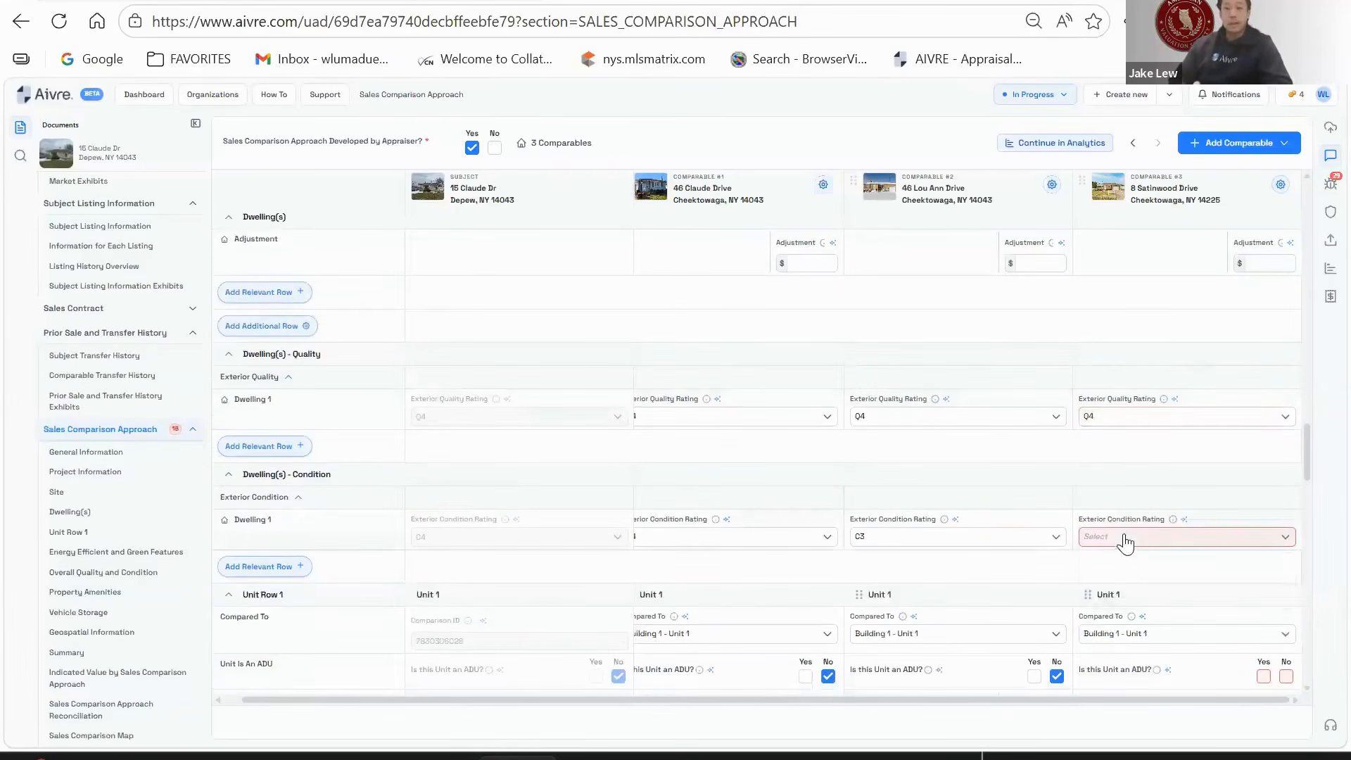
pyautogui.click(1122, 537)
pyautogui.click(1092, 655)
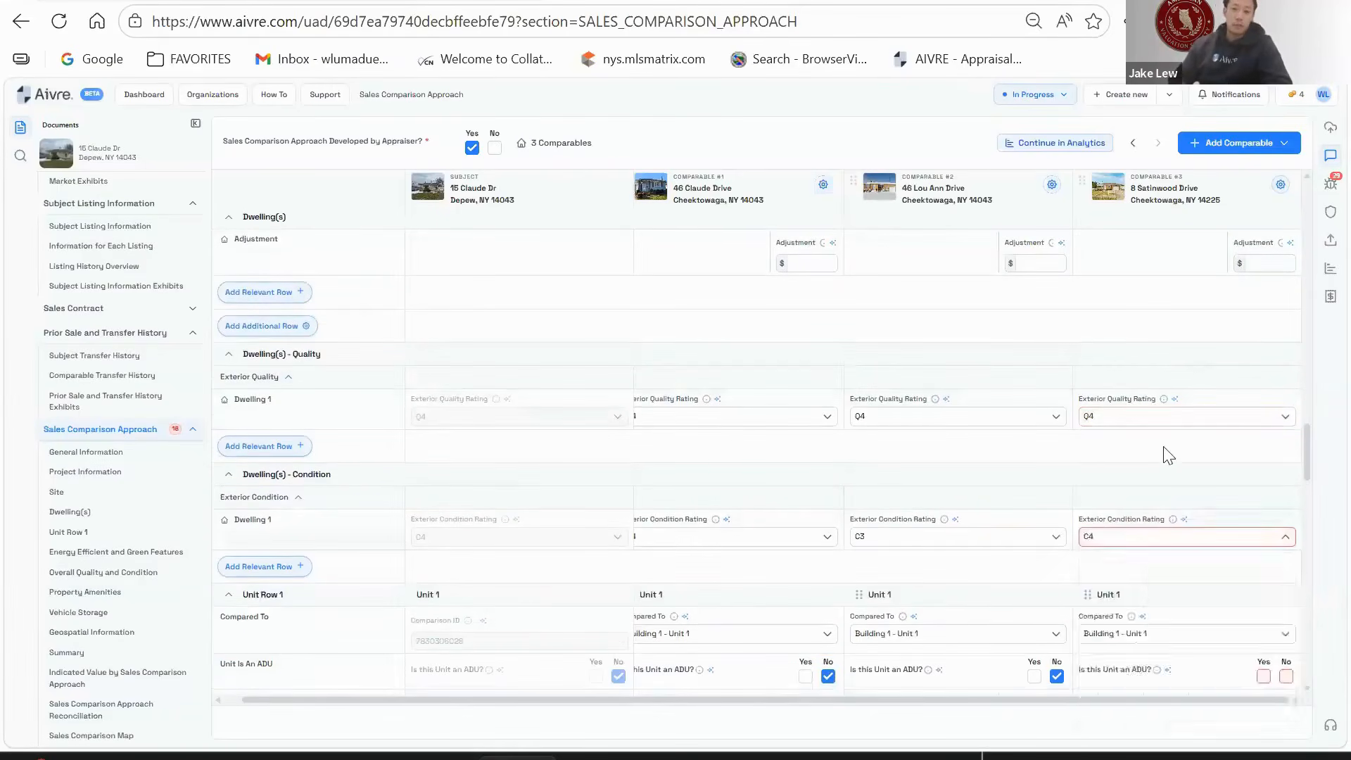
pyautogui.scroll(-2, 1163, 452)
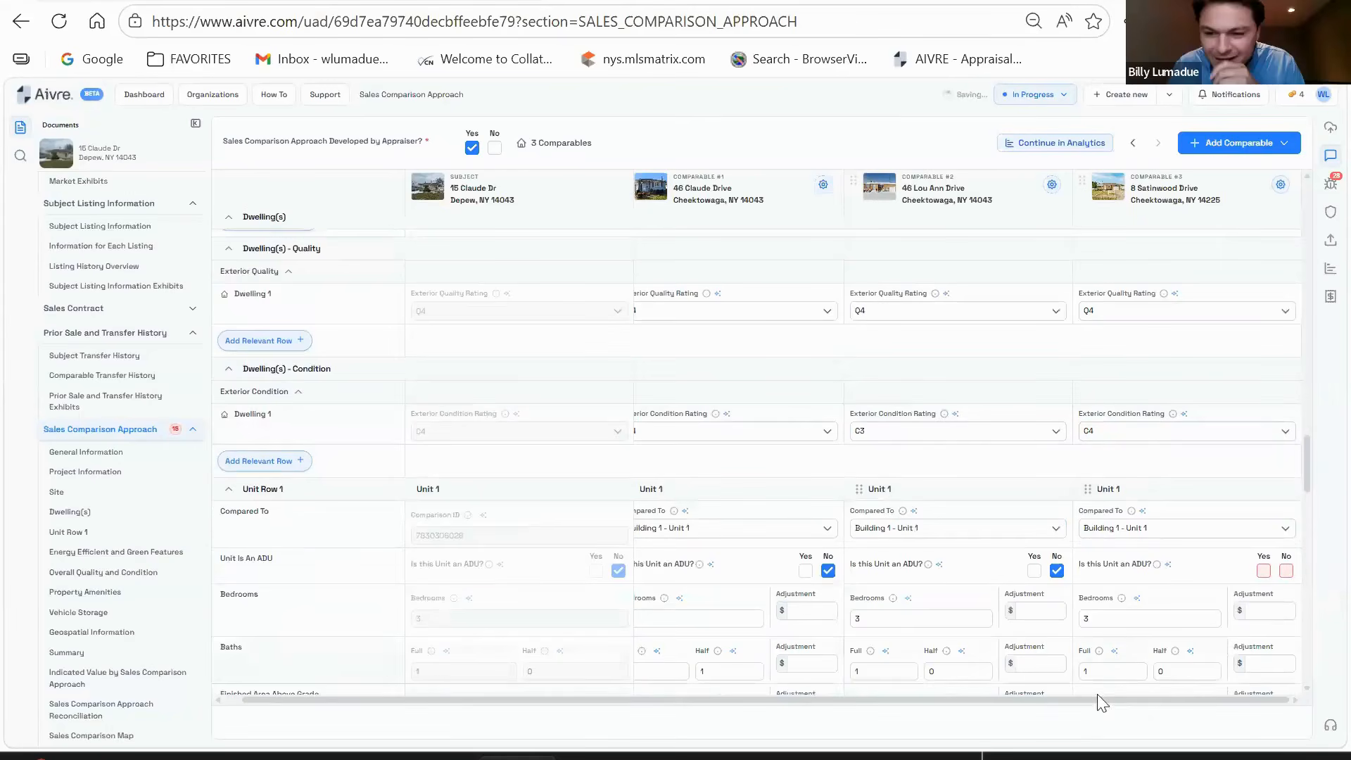
pyautogui.scroll(-2, 1194, 486)
pyautogui.click(1286, 465)
# - Enter comparable #3's 1,040 sq ft above grade, finished below grade and 540 sq ft unfinished below grade
pyautogui.scroll(-2, 1117, 518)
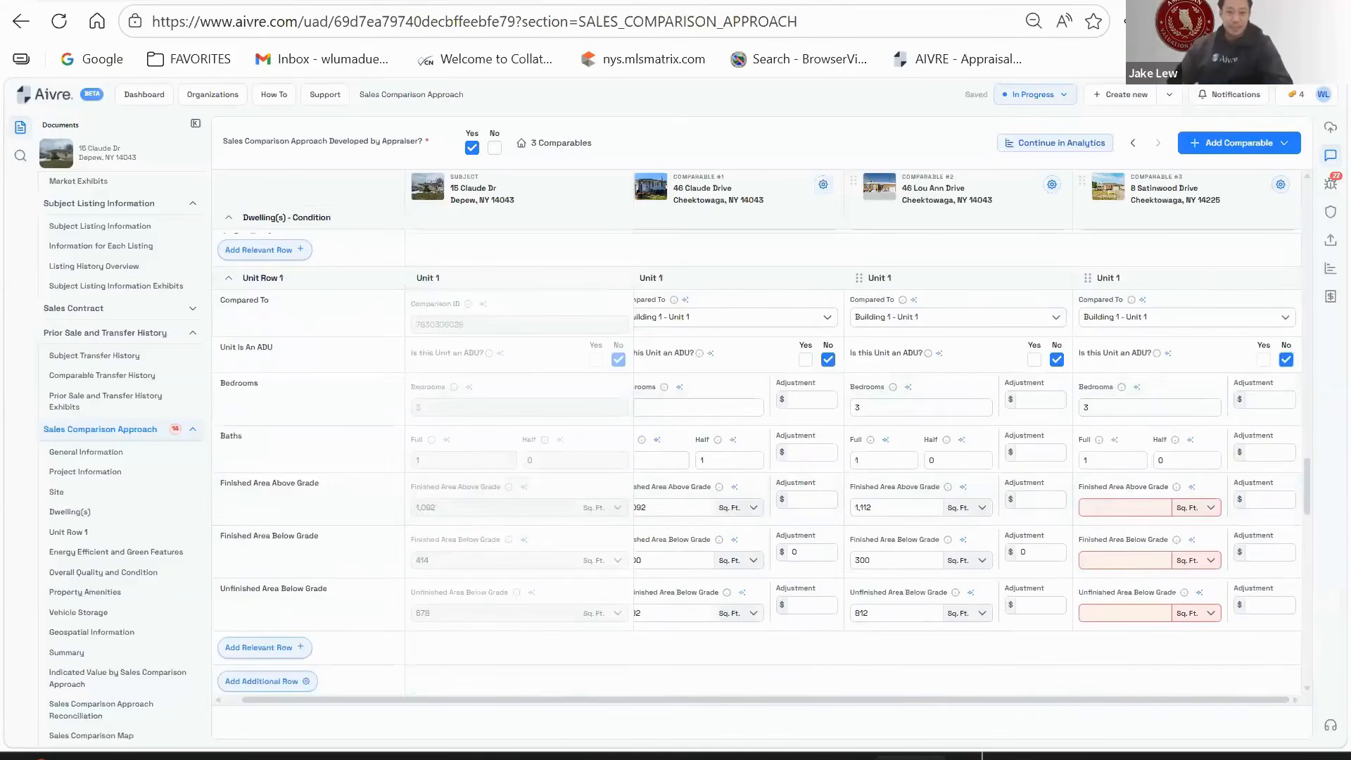
pyautogui.click(1111, 507)
pyautogui.write('1040')
pyautogui.click(1167, 560)
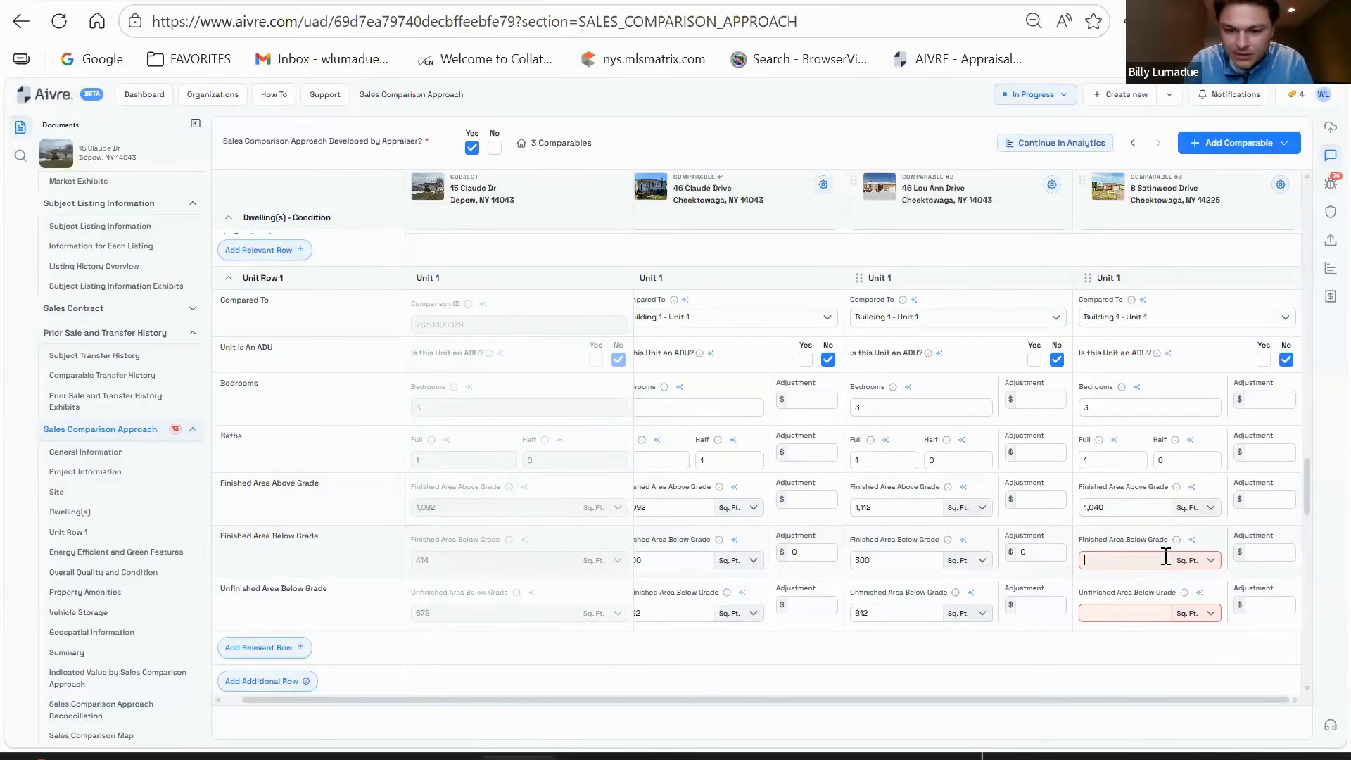
pyautogui.press('BackSpace')
pyautogui.press('BackSpace')
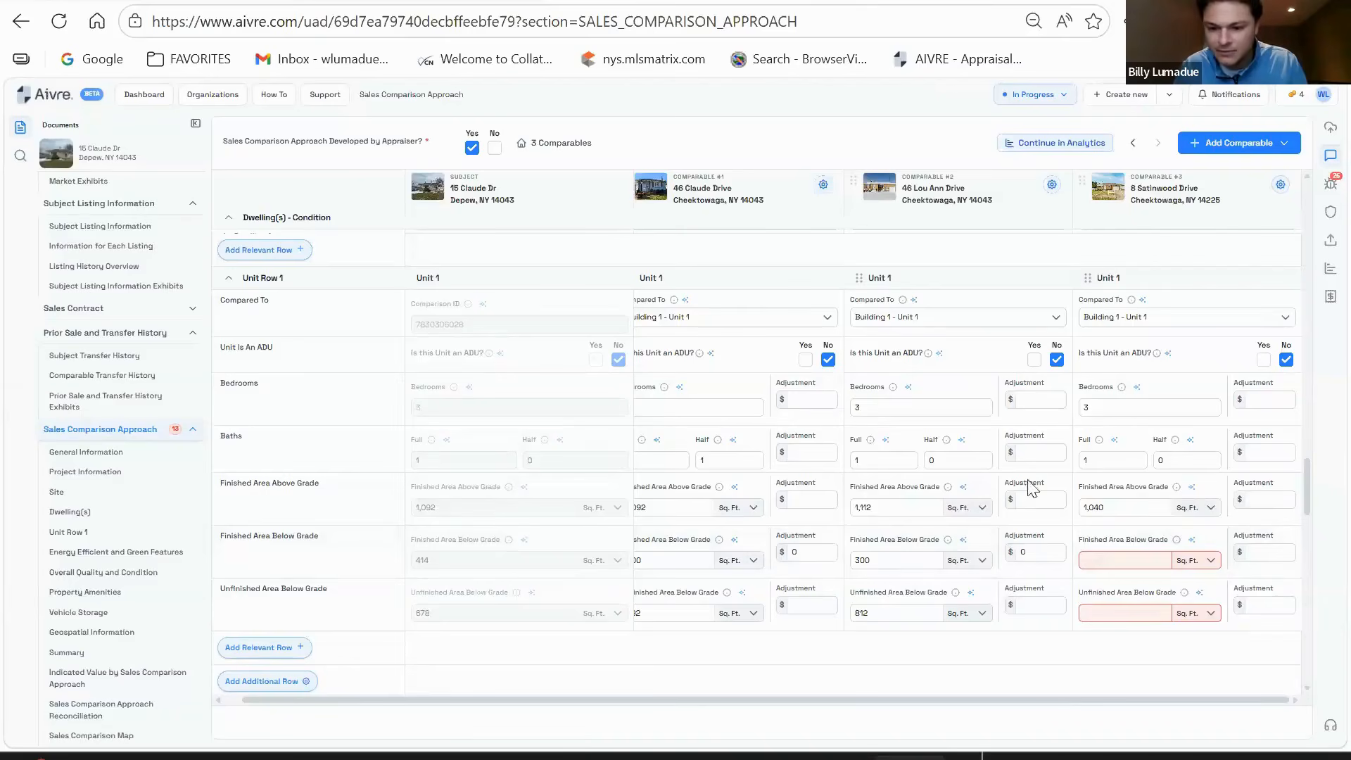
pyautogui.click(1134, 559)
pyautogui.write('4')
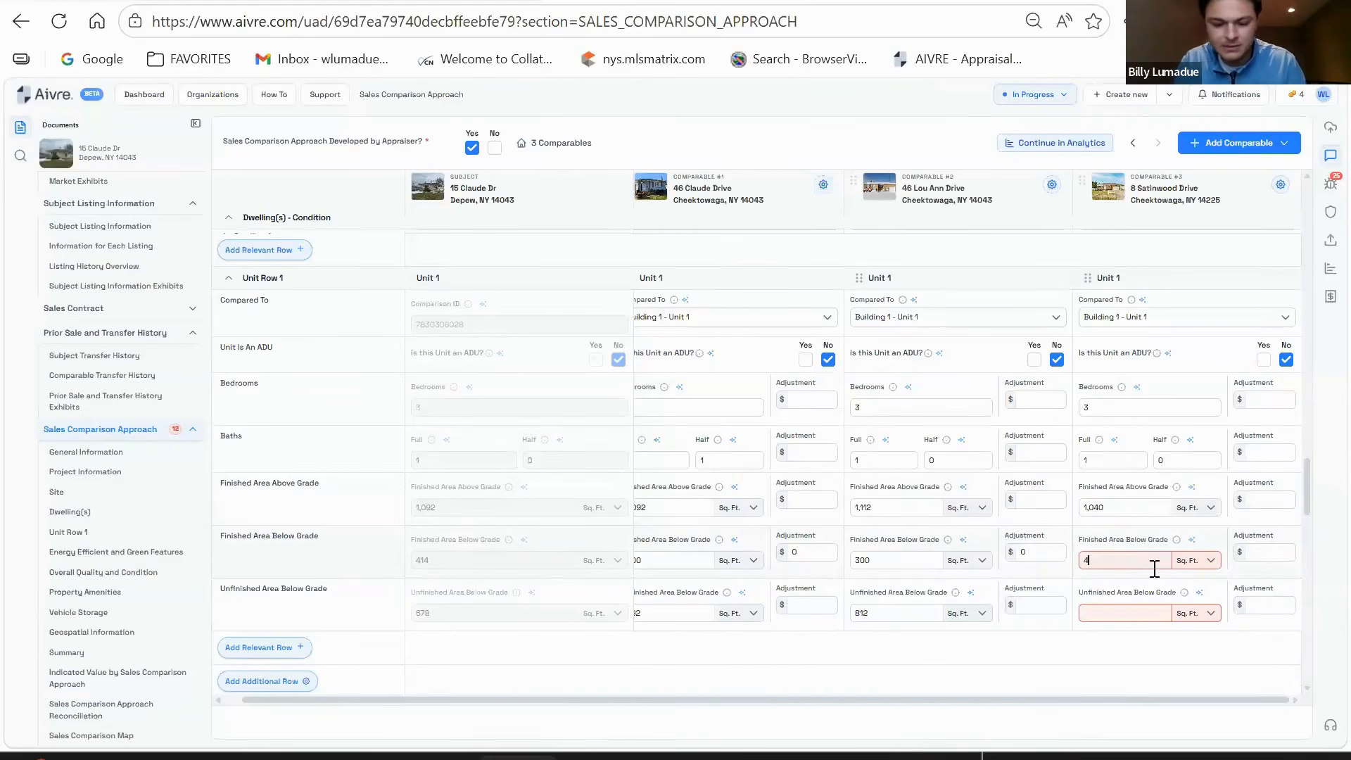
pyautogui.click(1120, 612)
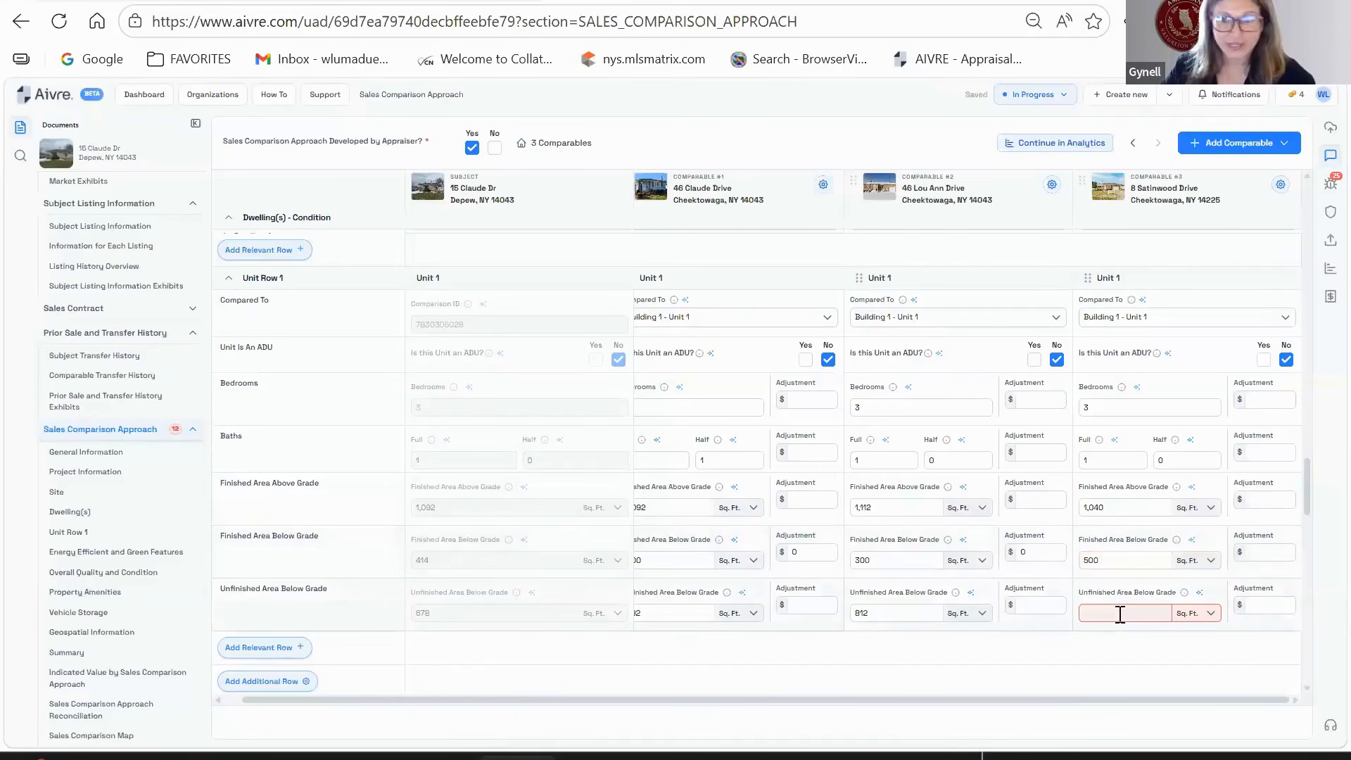
pyautogui.write('540')
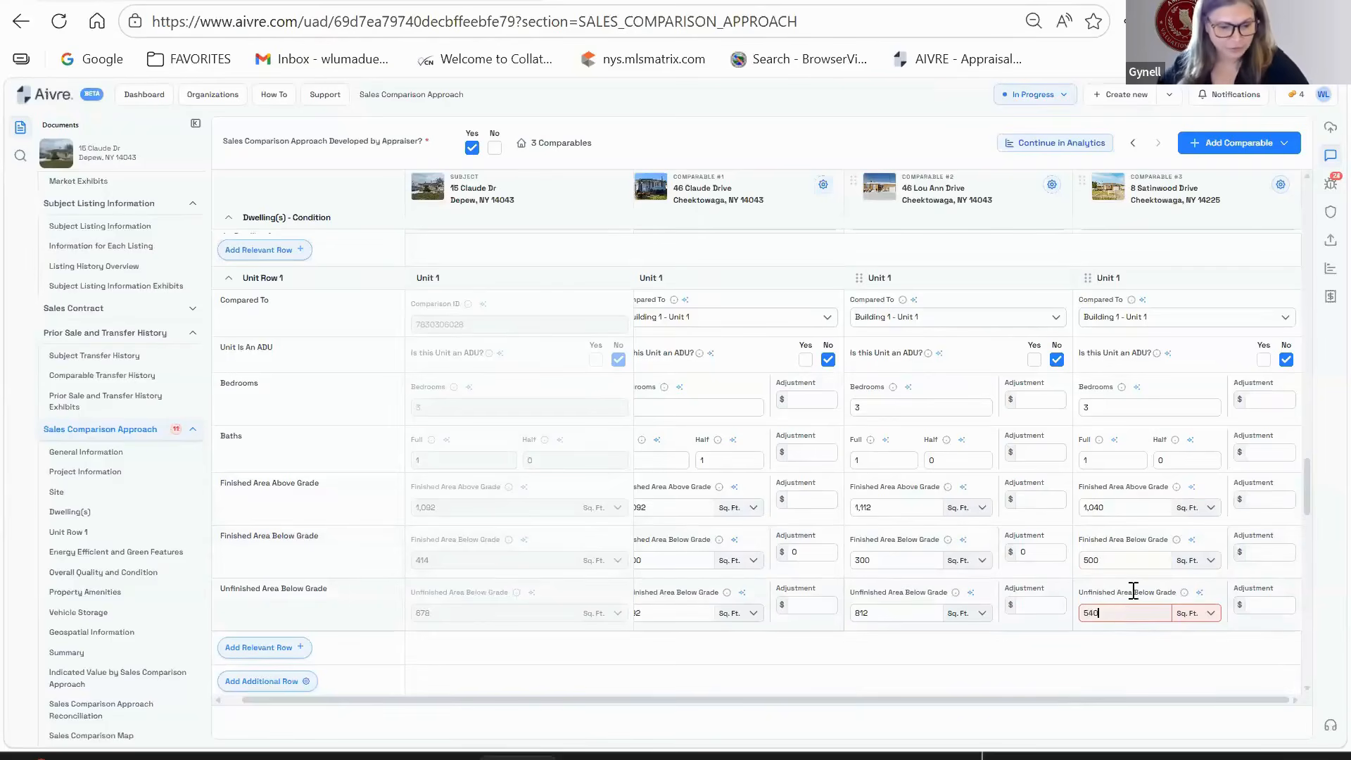
pyautogui.scroll(-2, 1117, 494)
# - Enter 0 adjustments for unfinished, finished below grade and finished above grade areas across the comparables
pyautogui.click(803, 499)
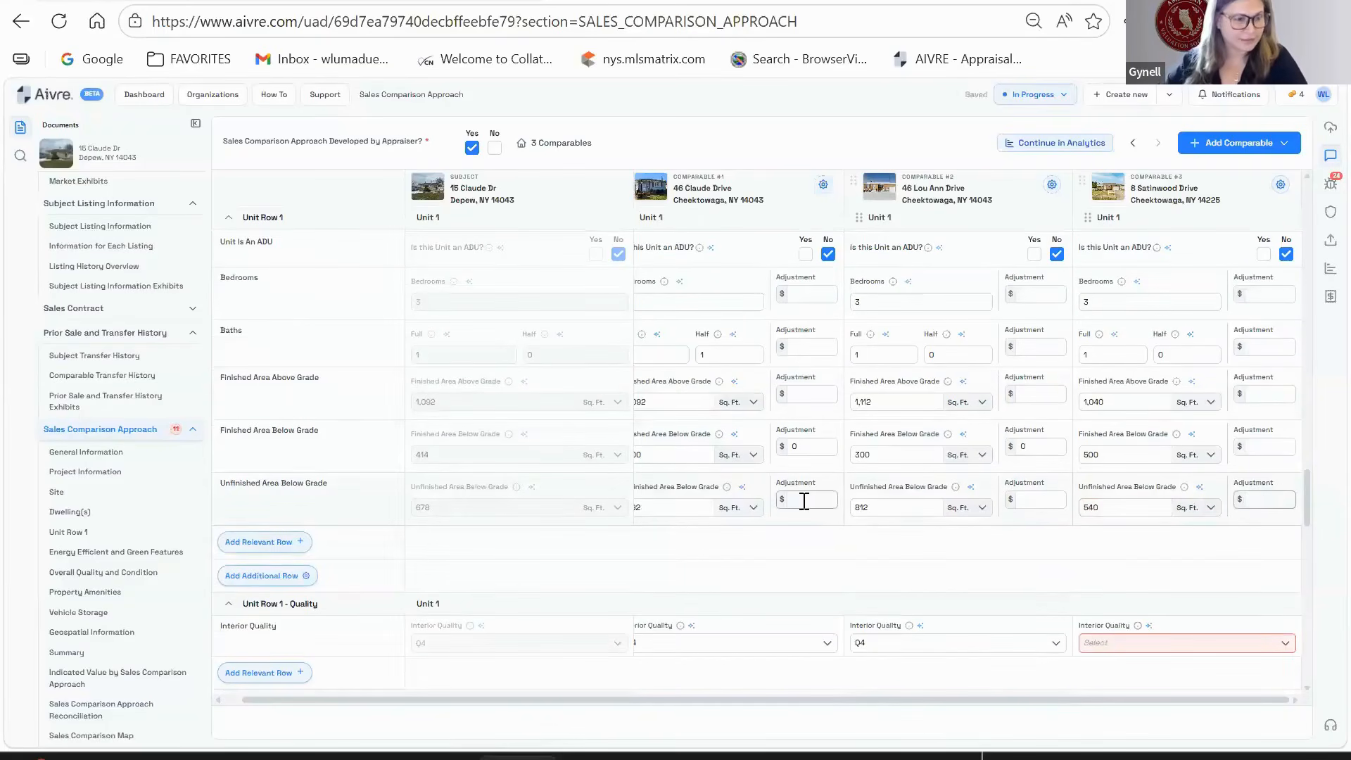
pyautogui.write('0')
pyautogui.click(1037, 499)
pyautogui.write('0')
pyautogui.click(1263, 501)
pyautogui.write('0')
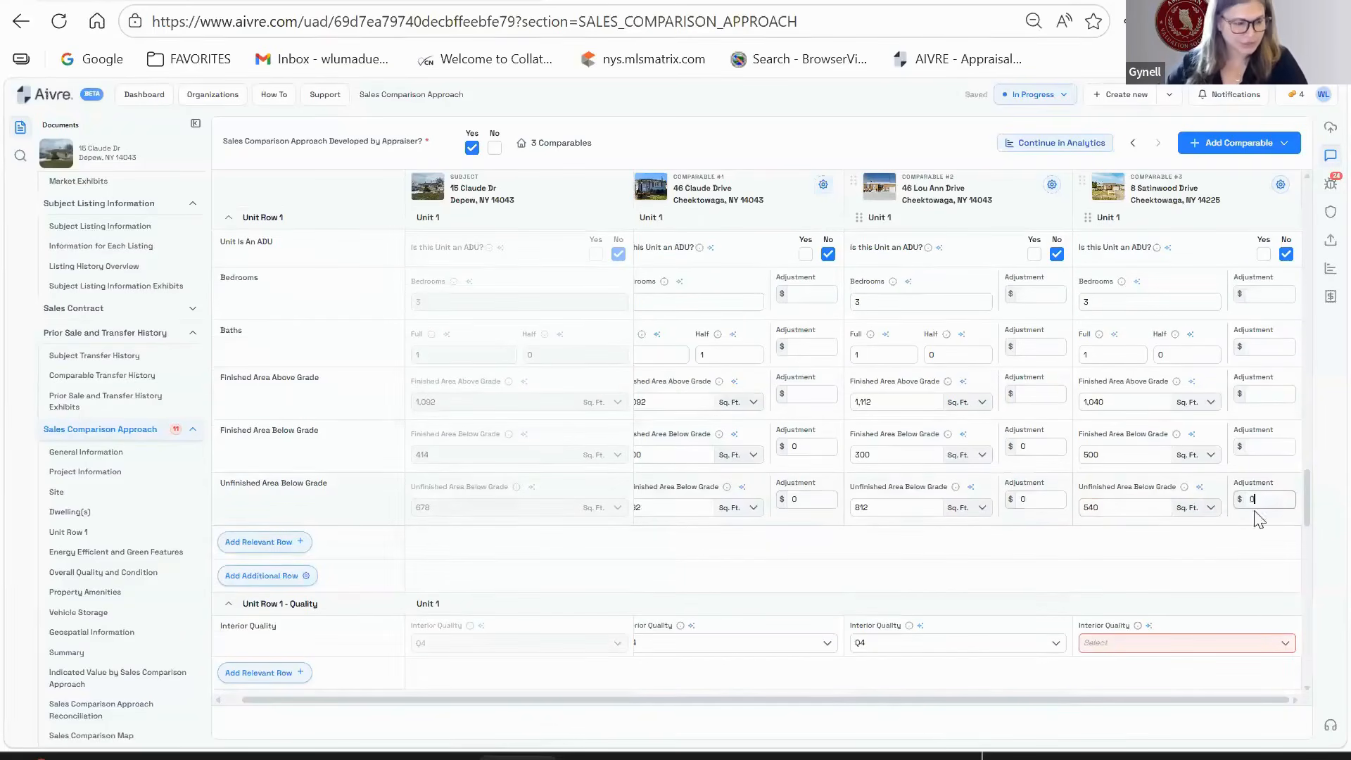
pyautogui.click(1263, 448)
pyautogui.write('0')
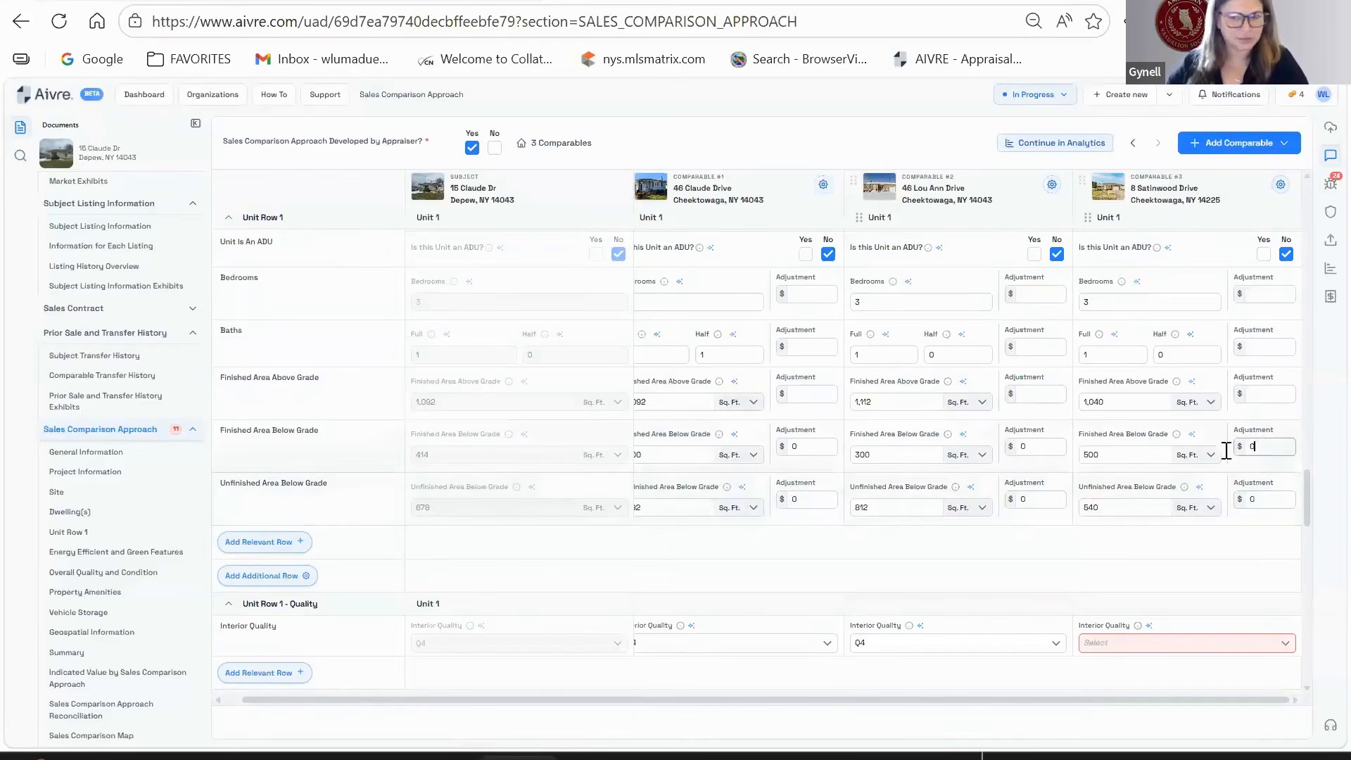
pyautogui.click(815, 398)
pyautogui.write('0')
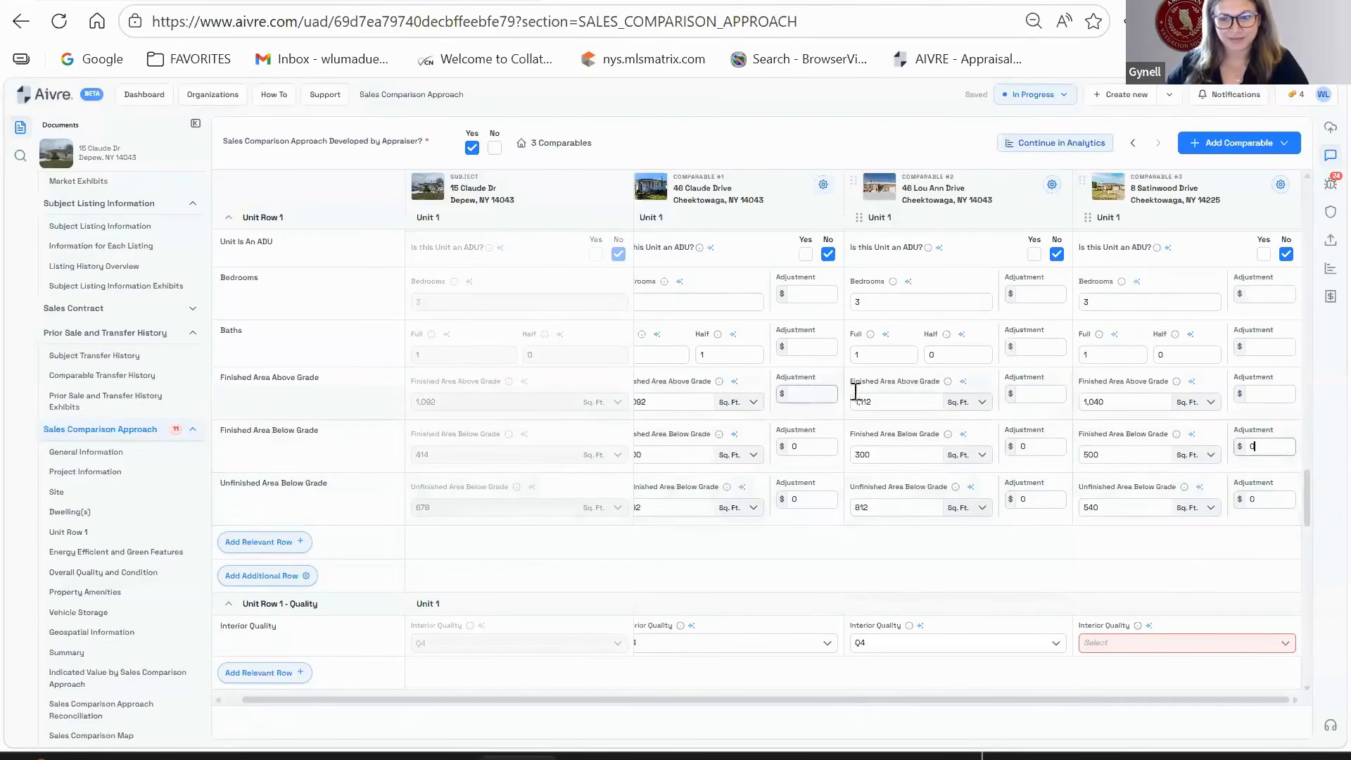
pyautogui.click(1033, 394)
pyautogui.write('0')
pyautogui.click(1263, 395)
pyautogui.write('0')
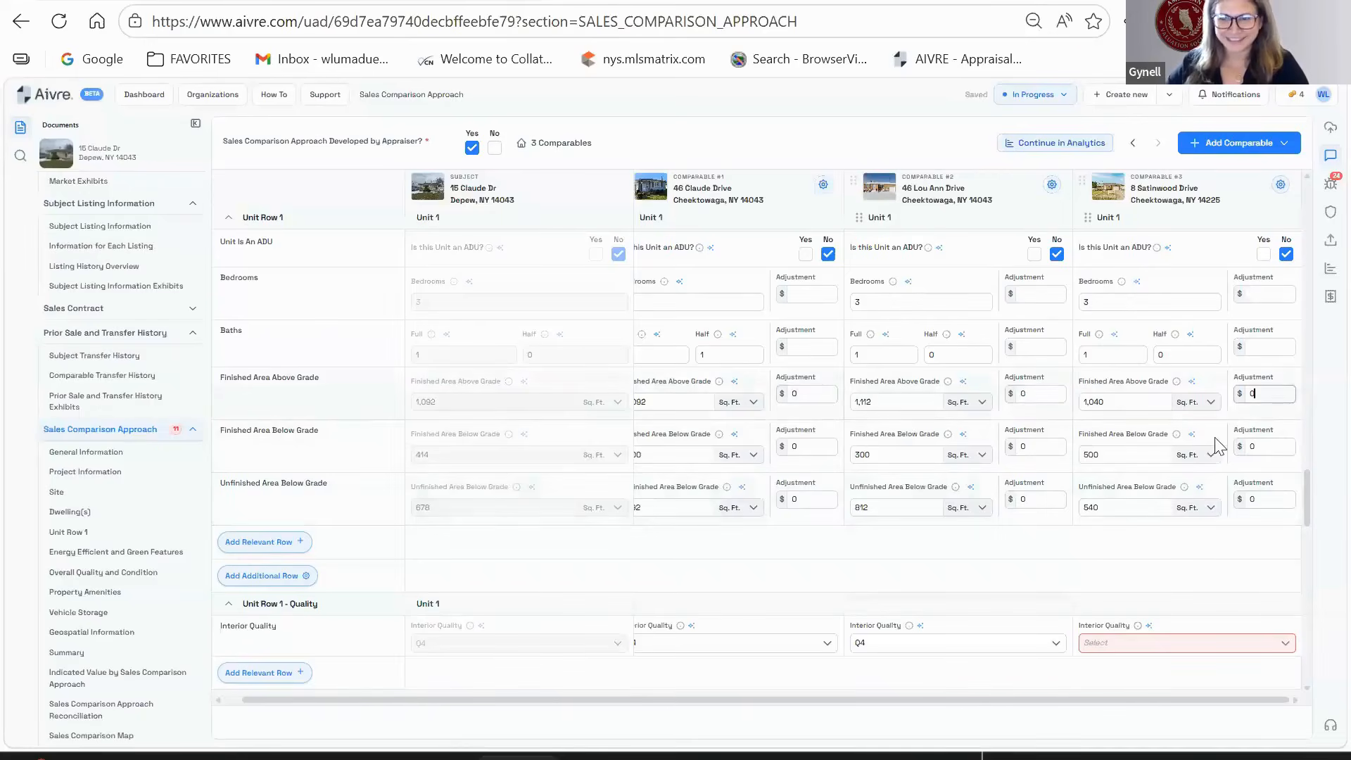
pyautogui.scroll(-2, 1027, 433)
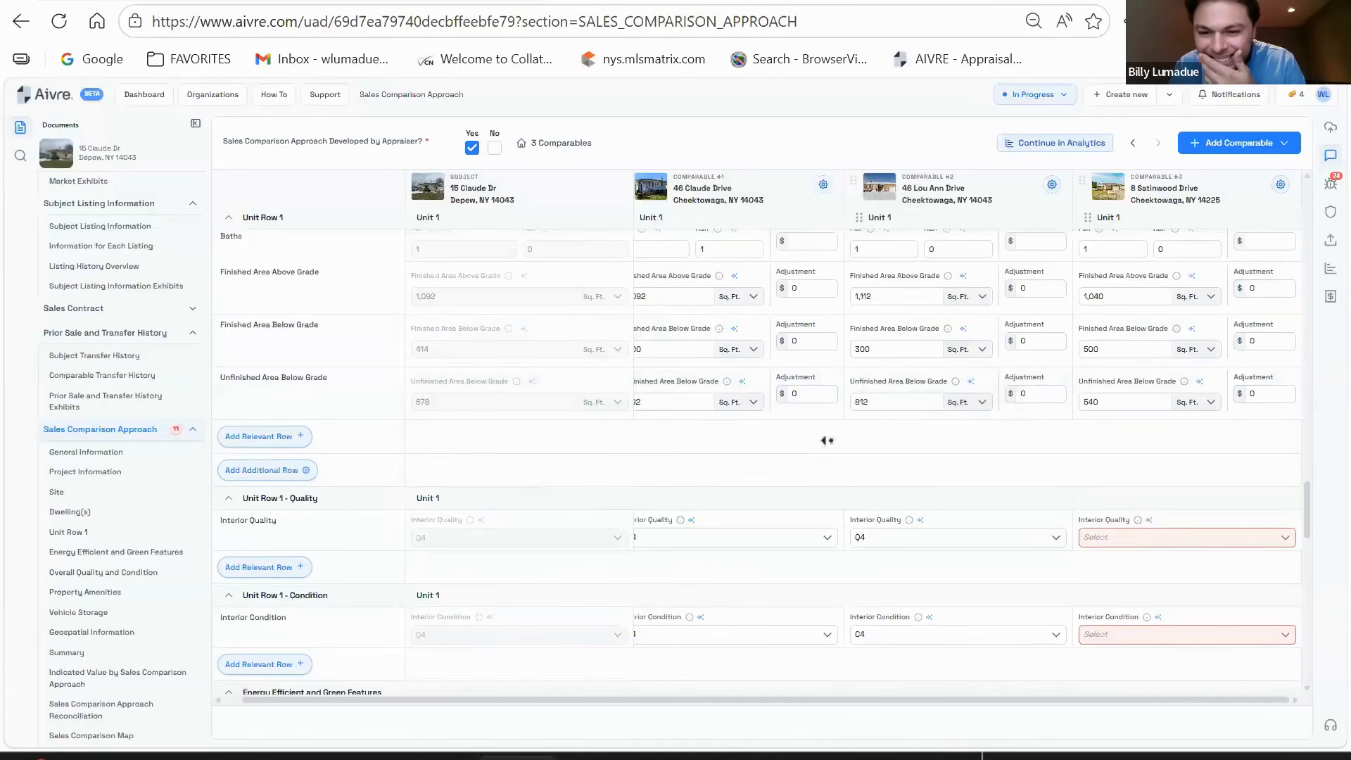
# - Rate comparable #3 Q4 and C4 for both interior and overall quality and condition
pyautogui.scroll(-2, 1112, 458)
pyautogui.click(1135, 432)
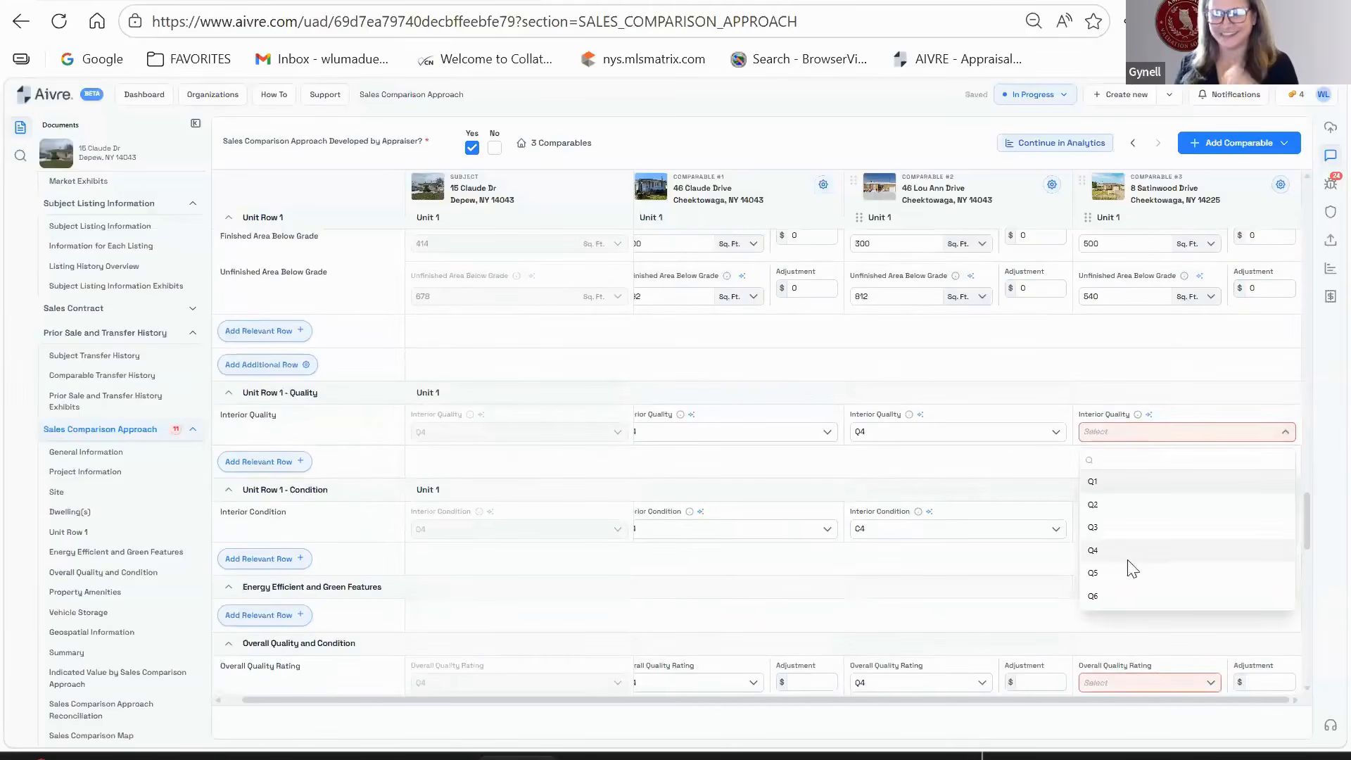
pyautogui.click(1092, 552)
pyautogui.click(1138, 529)
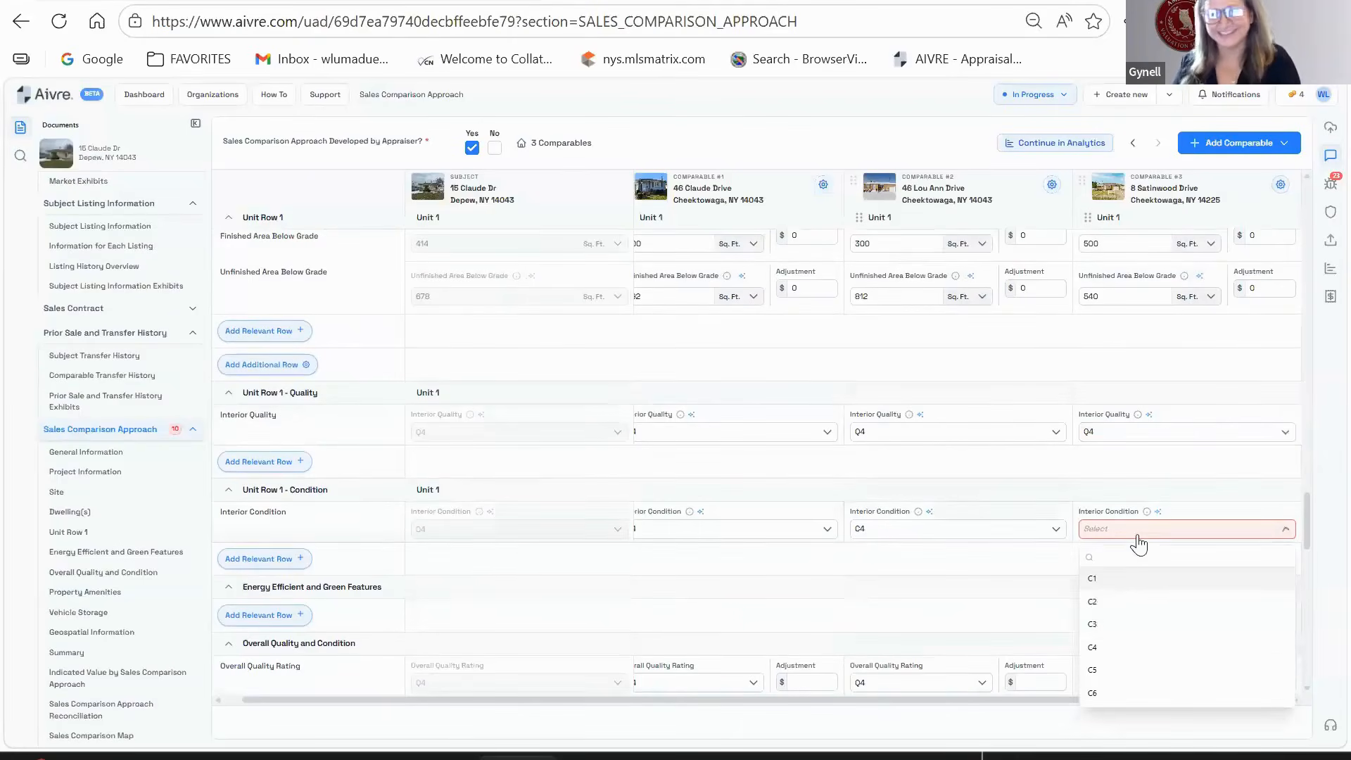
pyautogui.click(1106, 624)
pyautogui.click(1108, 646)
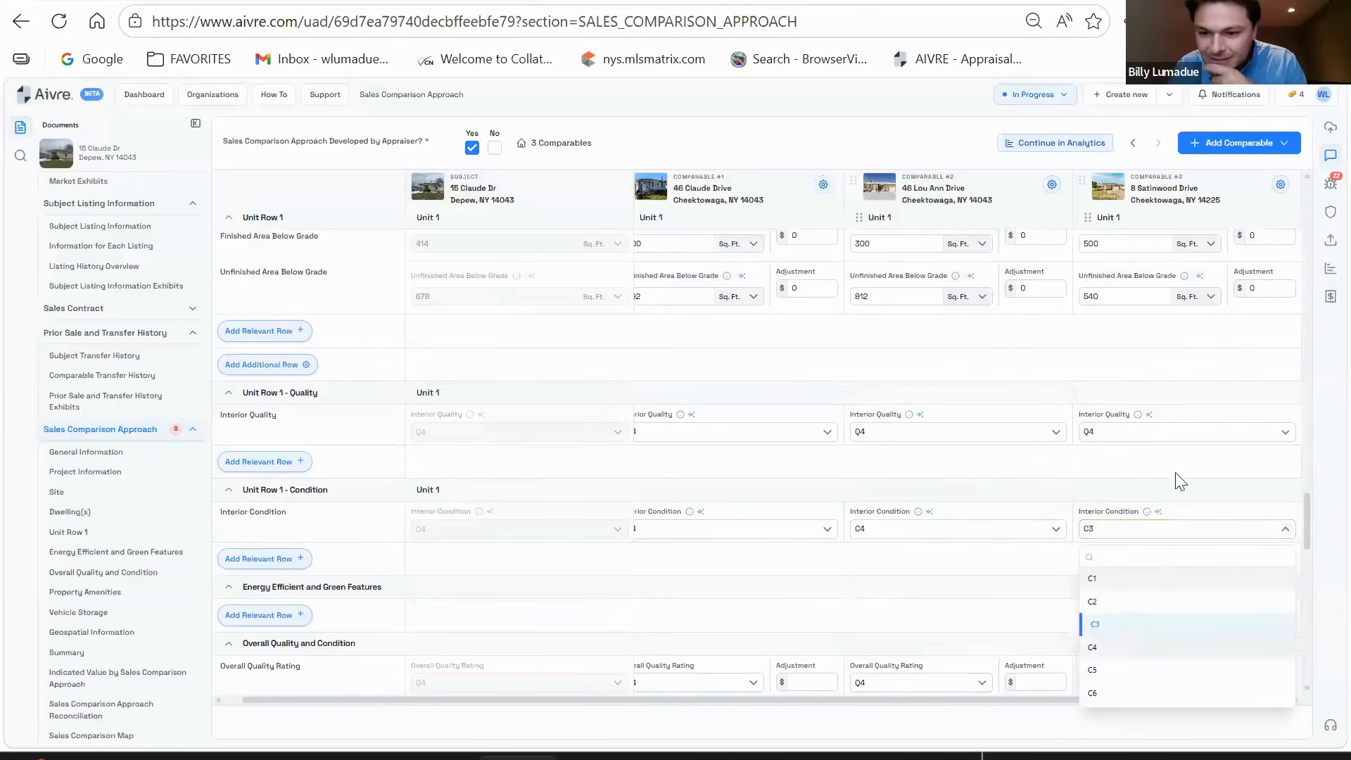
pyautogui.scroll(-2, 1181, 422)
pyautogui.scroll(-2, 1184, 416)
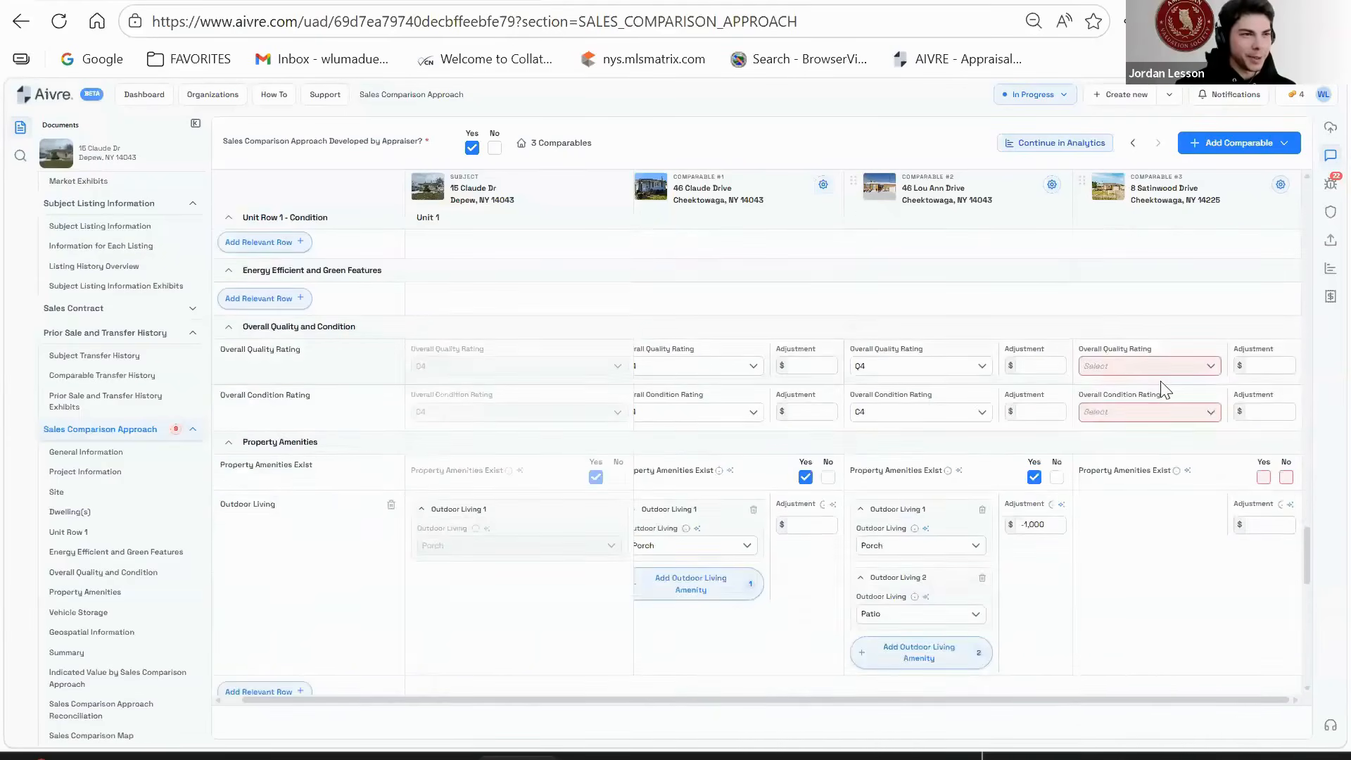
pyautogui.click(1147, 366)
pyautogui.click(1143, 420)
pyautogui.click(1143, 421)
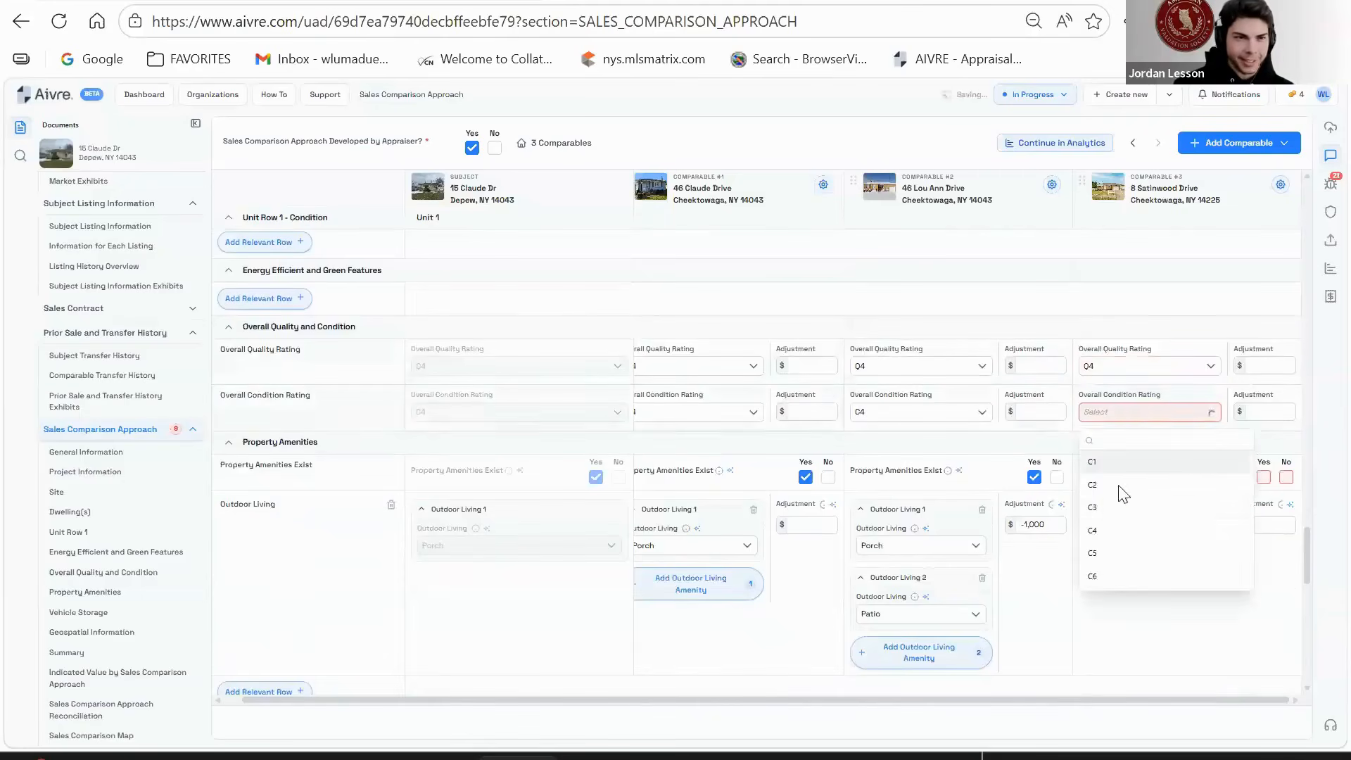
pyautogui.click(1121, 544)
pyautogui.scroll(-1, 1143, 415)
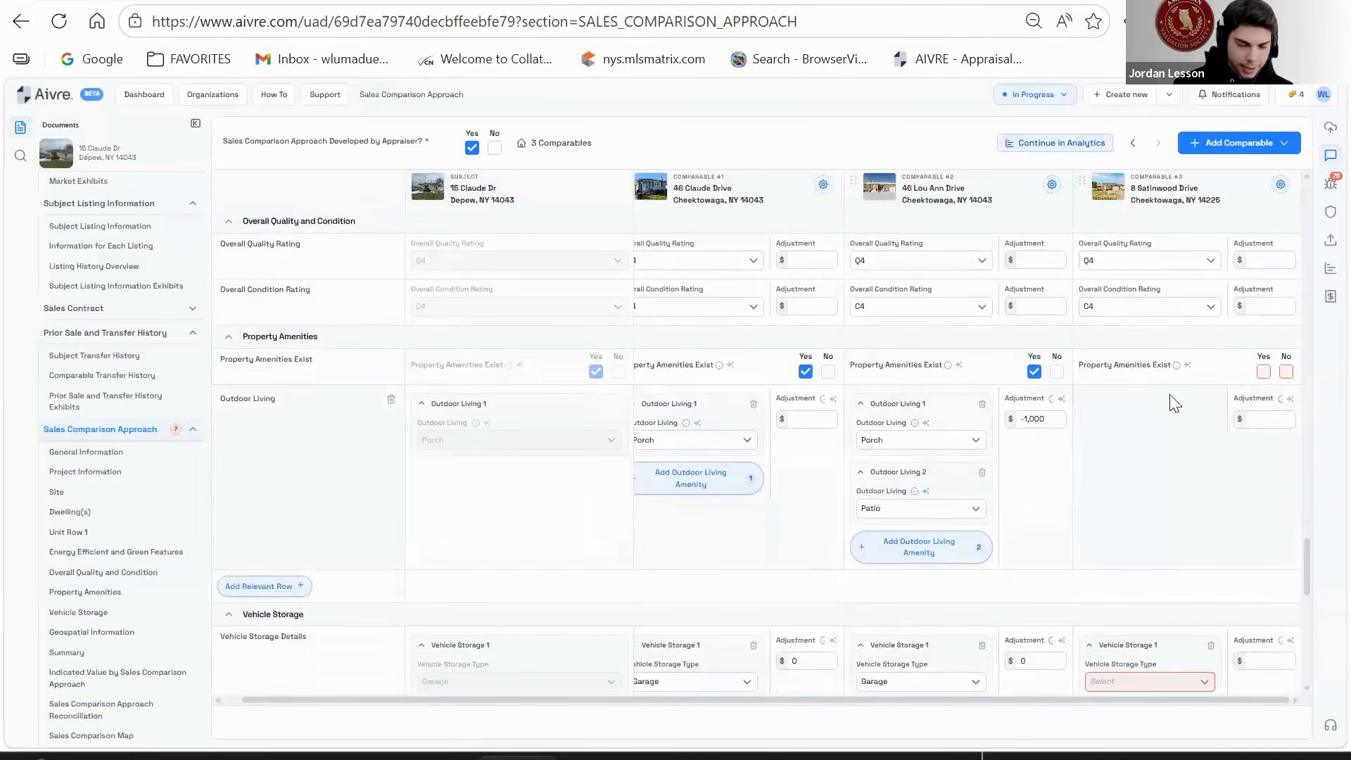
# - Mark comparable #3's amenities Yes and add a Porch outdoor living amenity
pyautogui.click(1264, 371)
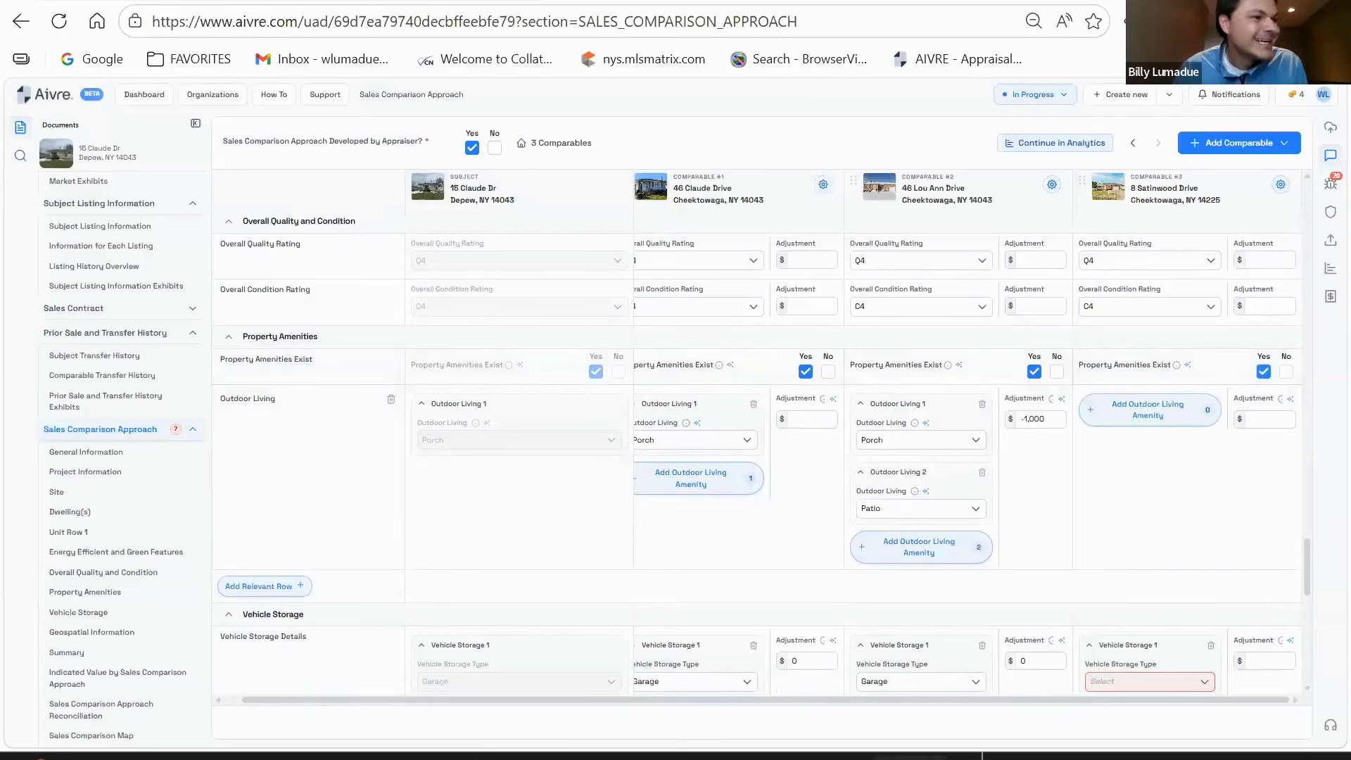
pyautogui.click(1113, 409)
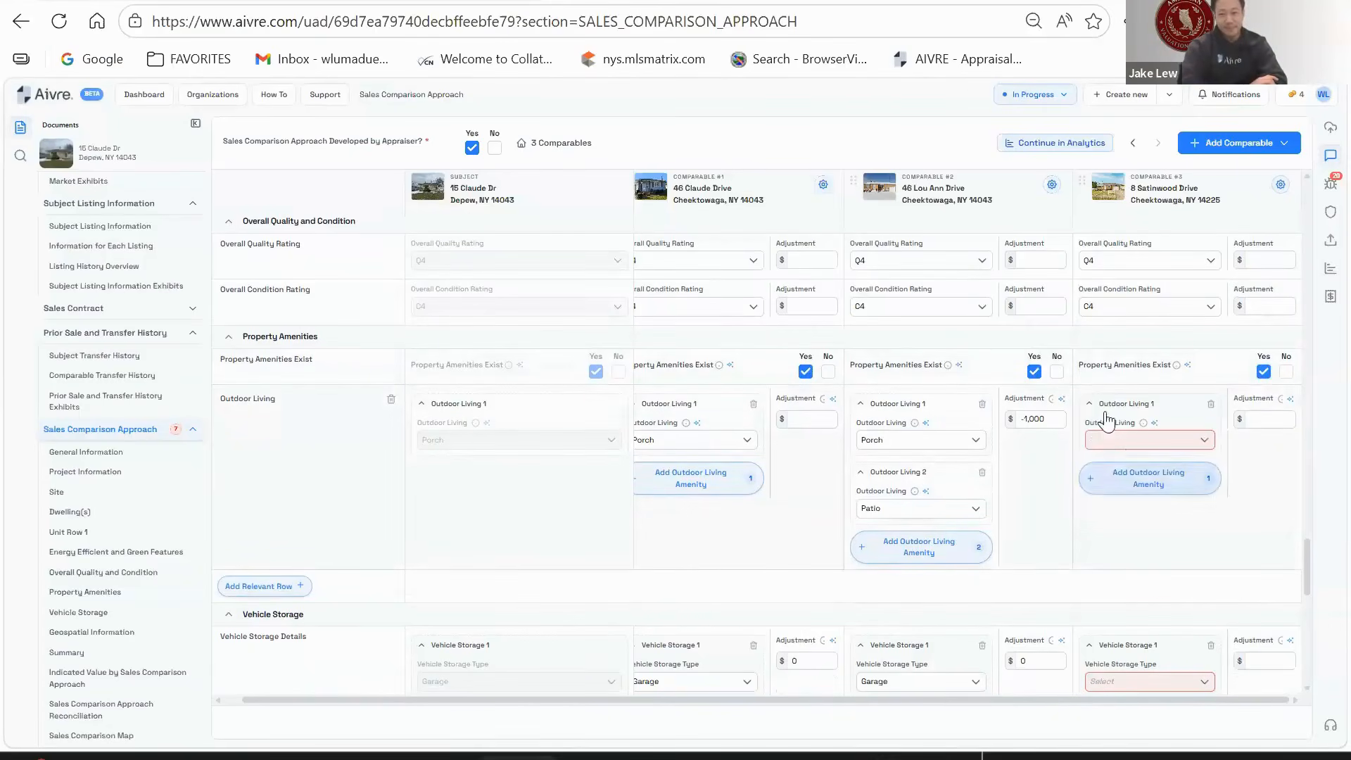
pyautogui.click(1128, 443)
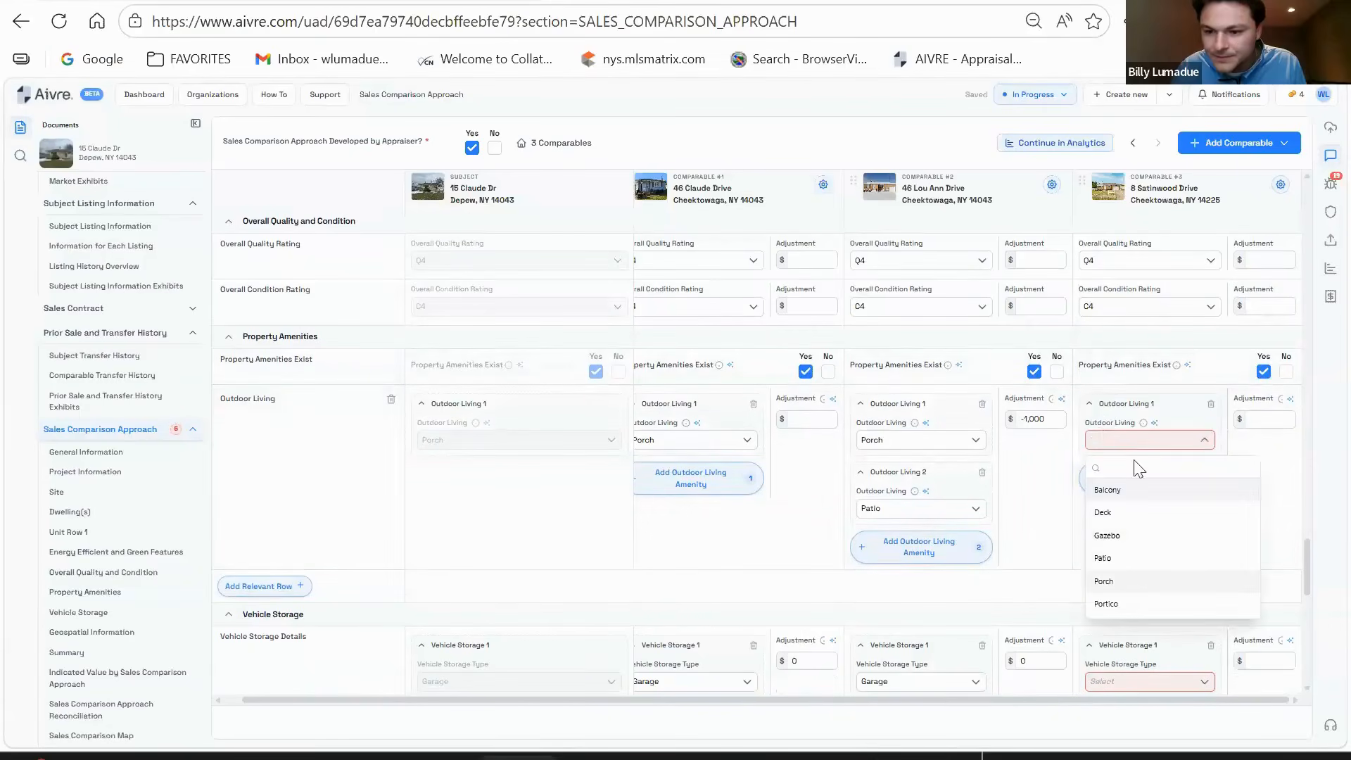
pyautogui.click(1139, 559)
pyautogui.scroll(-3, 1143, 468)
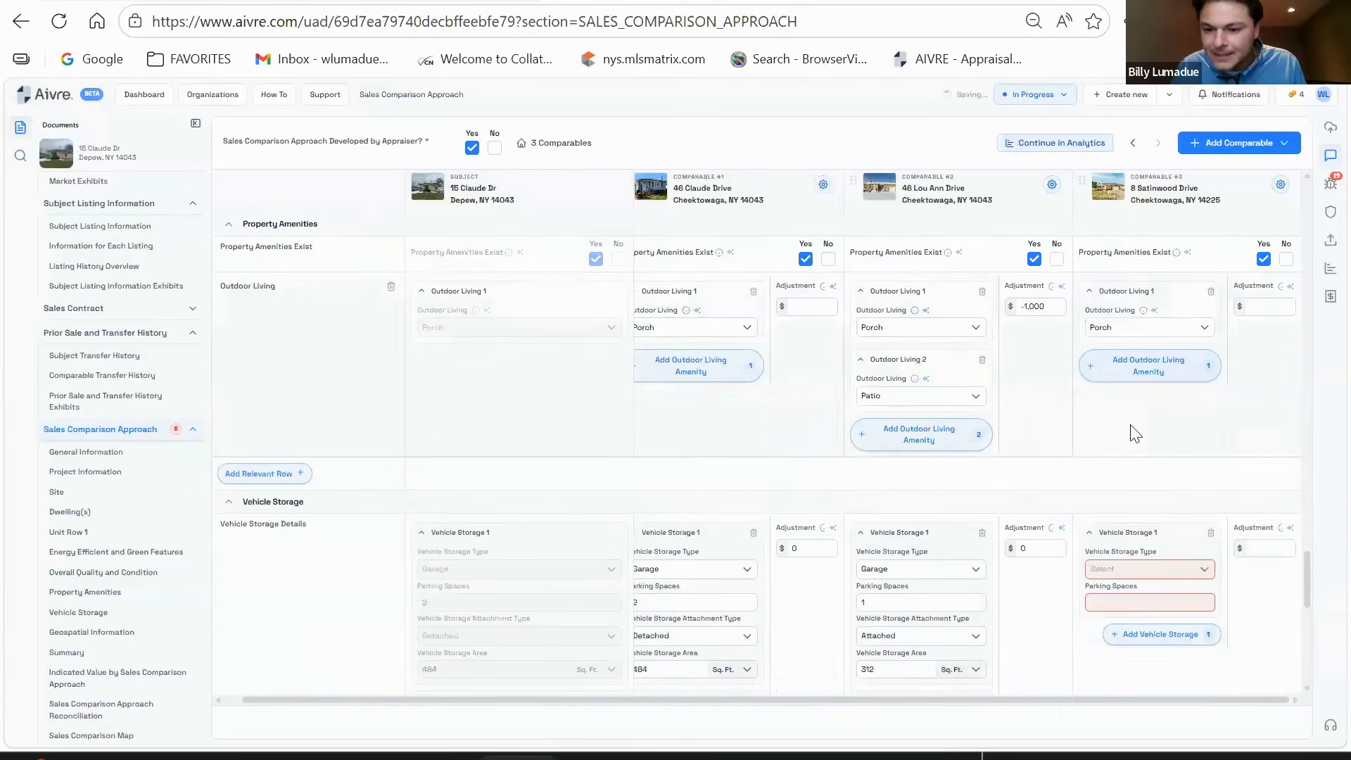
# - Record comparable #3's vehicle storage as a 1-space attached 300 sq ft garage
pyautogui.click(1156, 471)
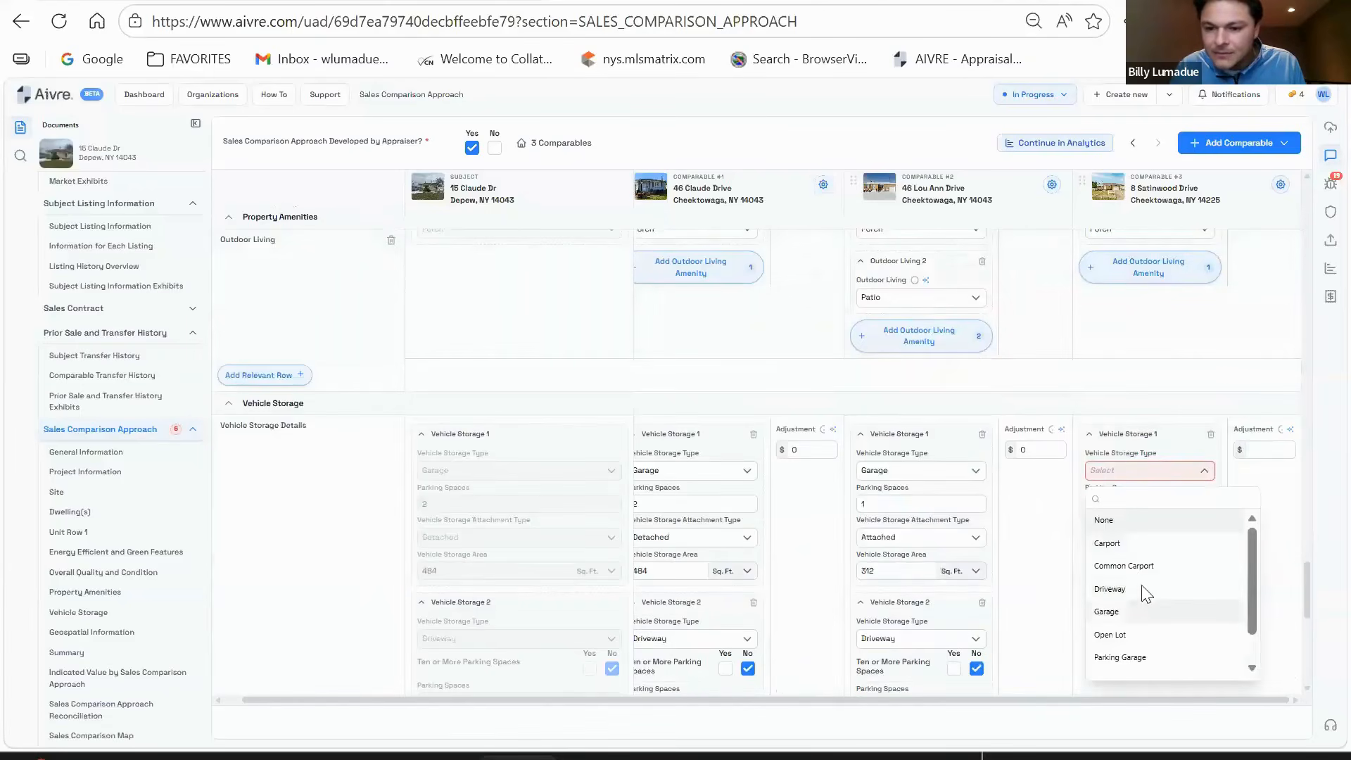
pyautogui.click(1126, 612)
pyautogui.click(1151, 502)
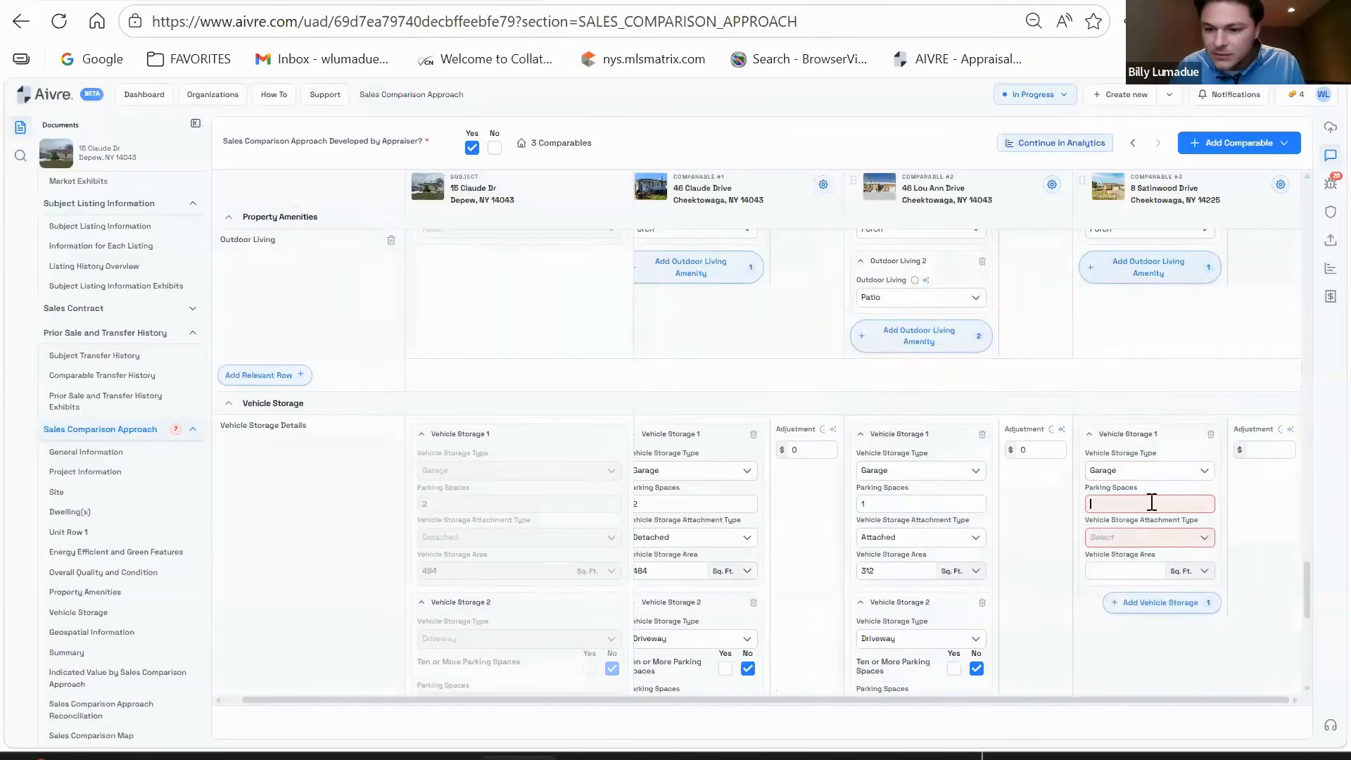
pyautogui.write('1')
pyautogui.click(1140, 541)
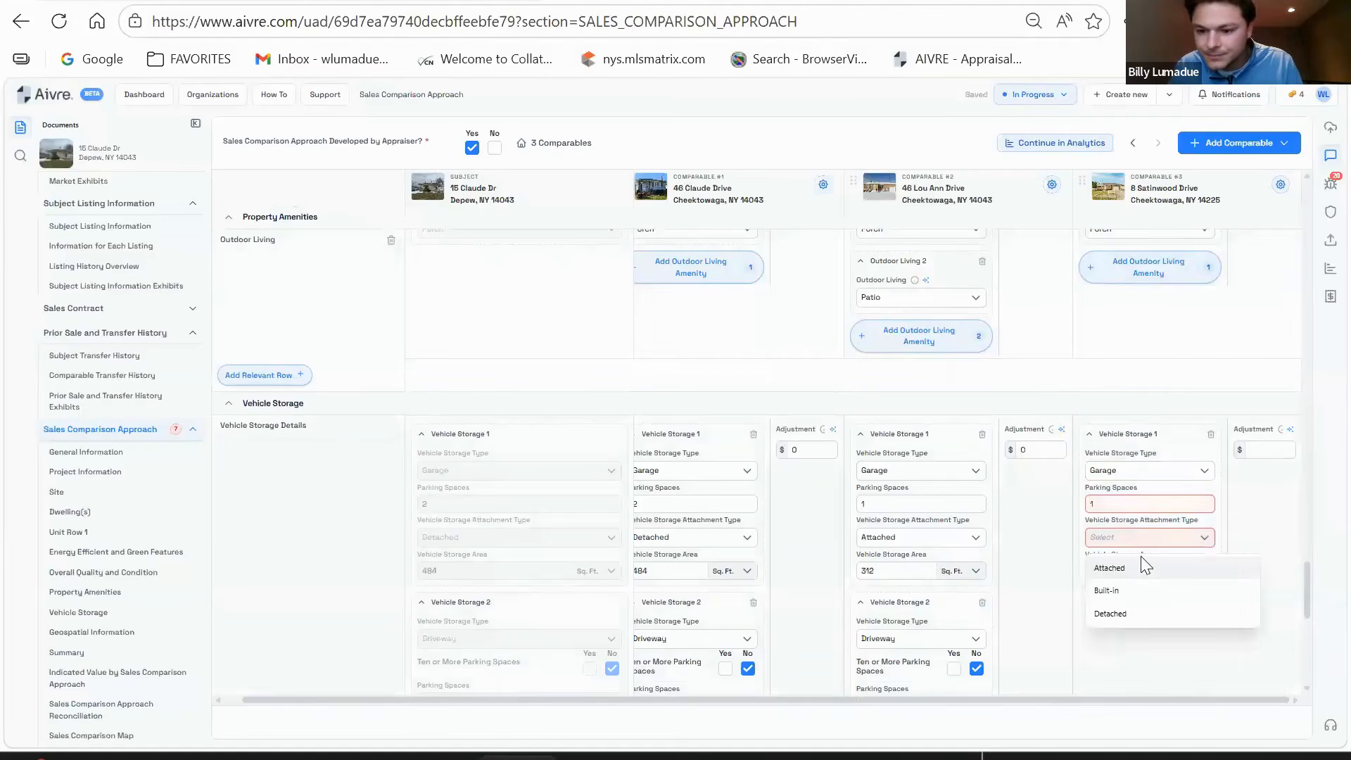
pyautogui.click(1130, 570)
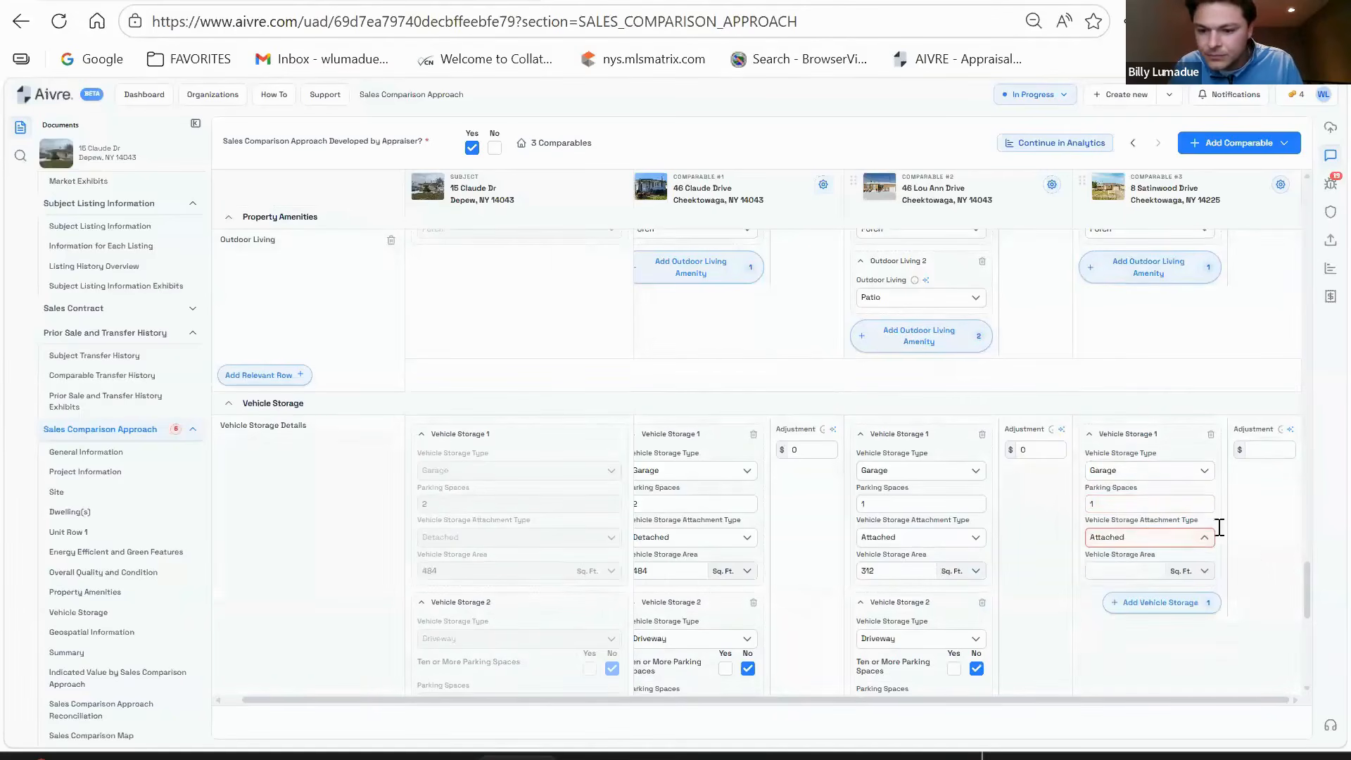
pyautogui.click(1131, 569)
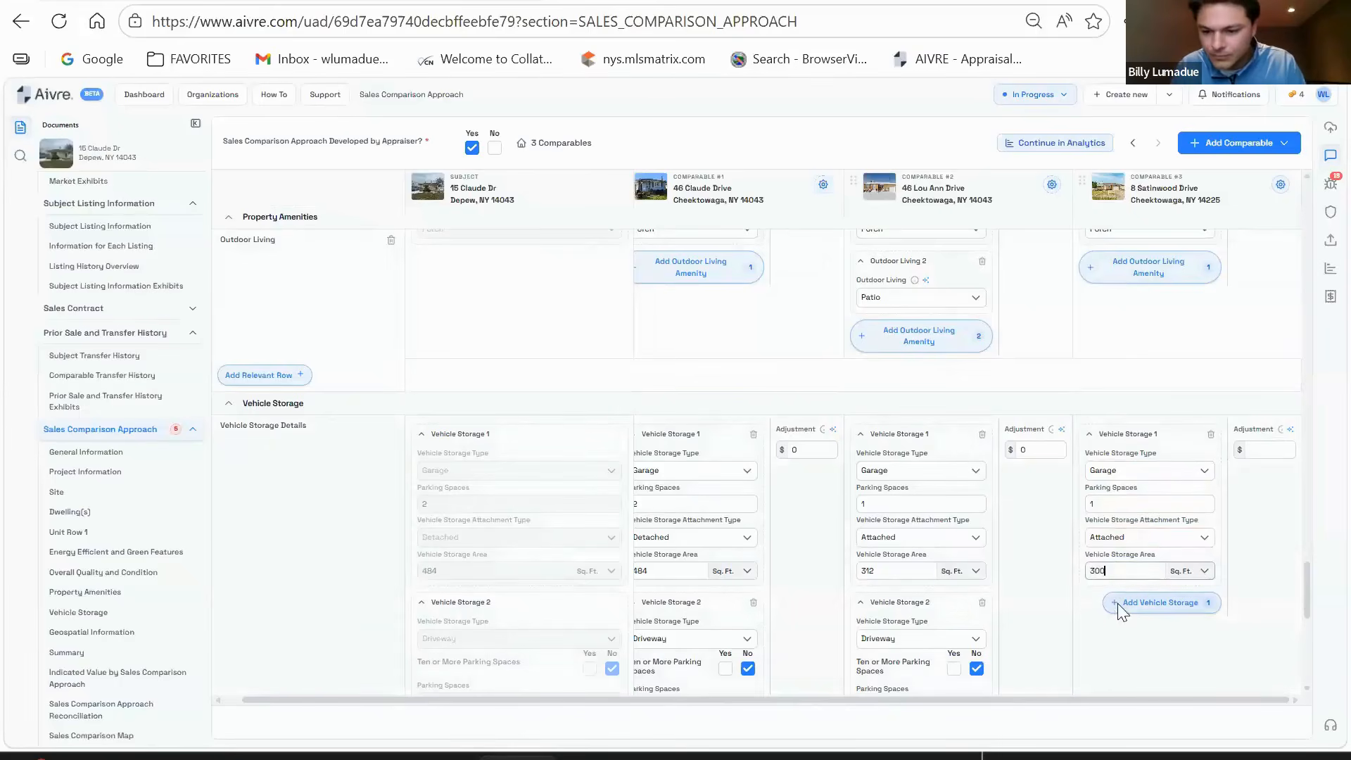
# - Add a second vehicle storage entry as a Driveway with fewer than ten spaces
pyautogui.scroll(-2, 1163, 537)
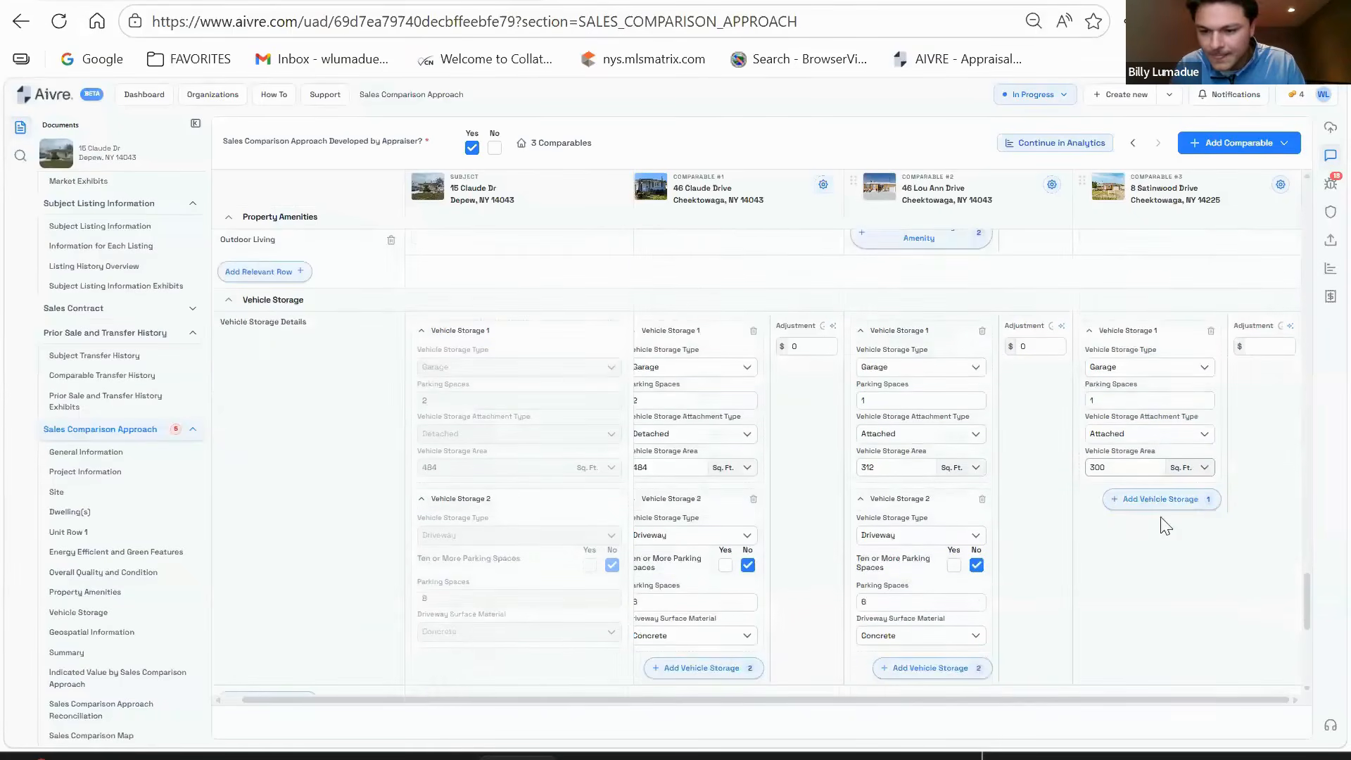
pyautogui.click(1116, 497)
pyautogui.scroll(-2, 1182, 426)
pyautogui.click(1154, 431)
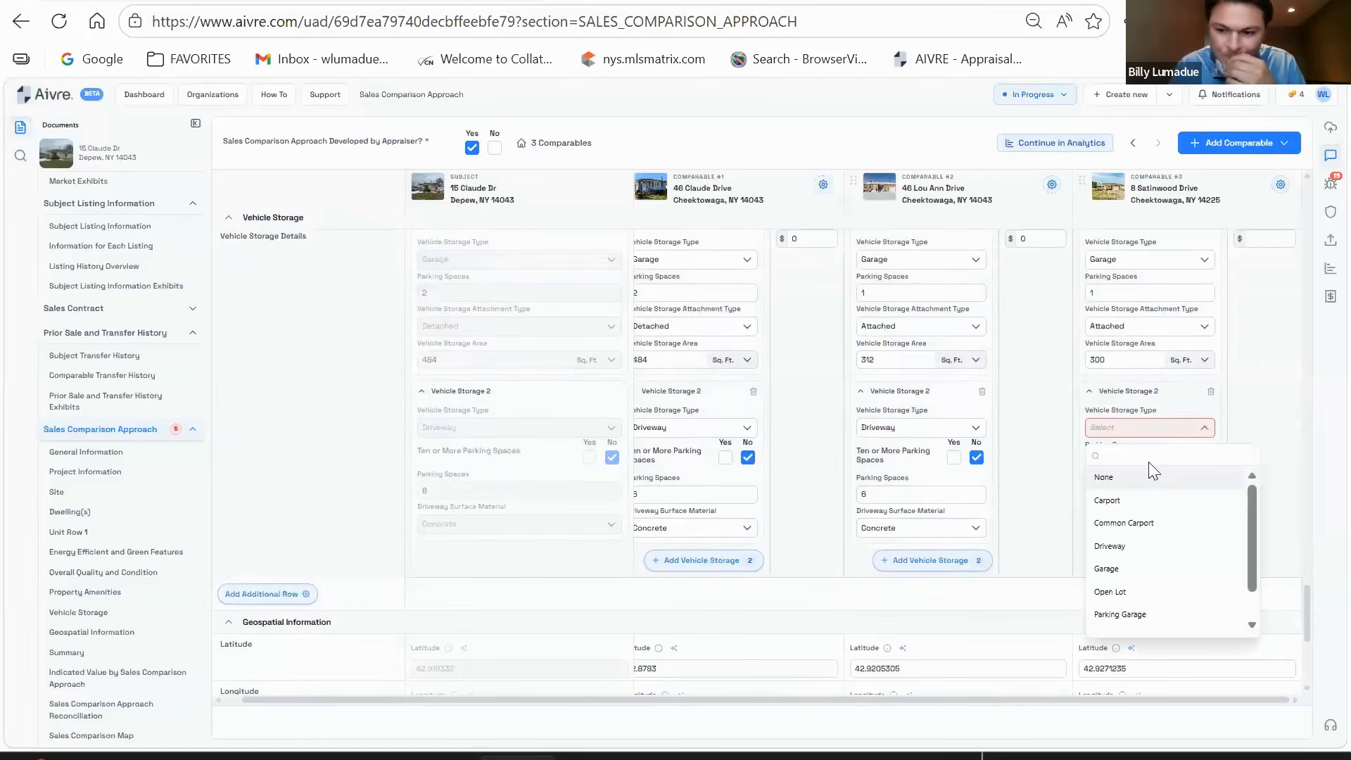
pyautogui.click(1143, 543)
pyautogui.click(1205, 457)
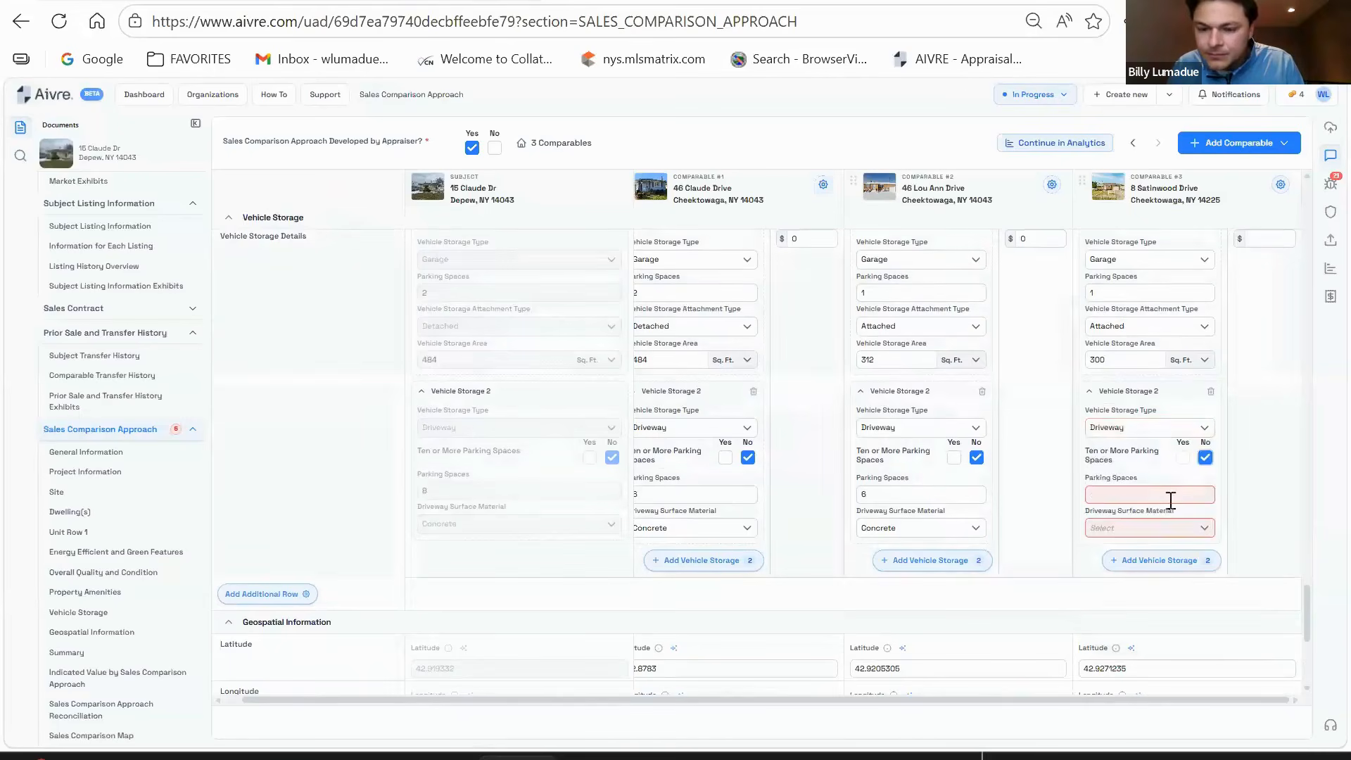
# - Give comparable #3's driveway 4 parking spaces and a Concrete surface
pyautogui.write('4')
pyautogui.click(1154, 528)
pyautogui.click(1112, 620)
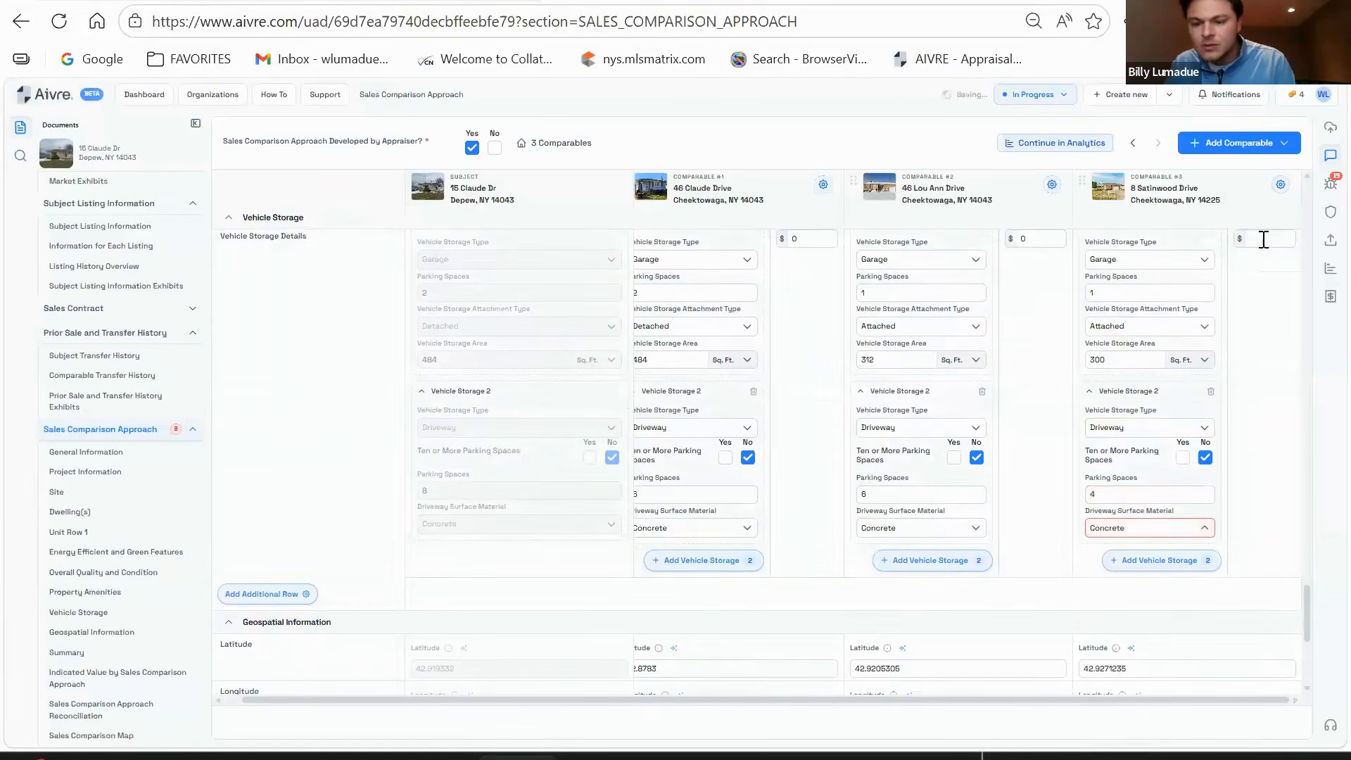
pyautogui.scroll(-3, 1248, 445)
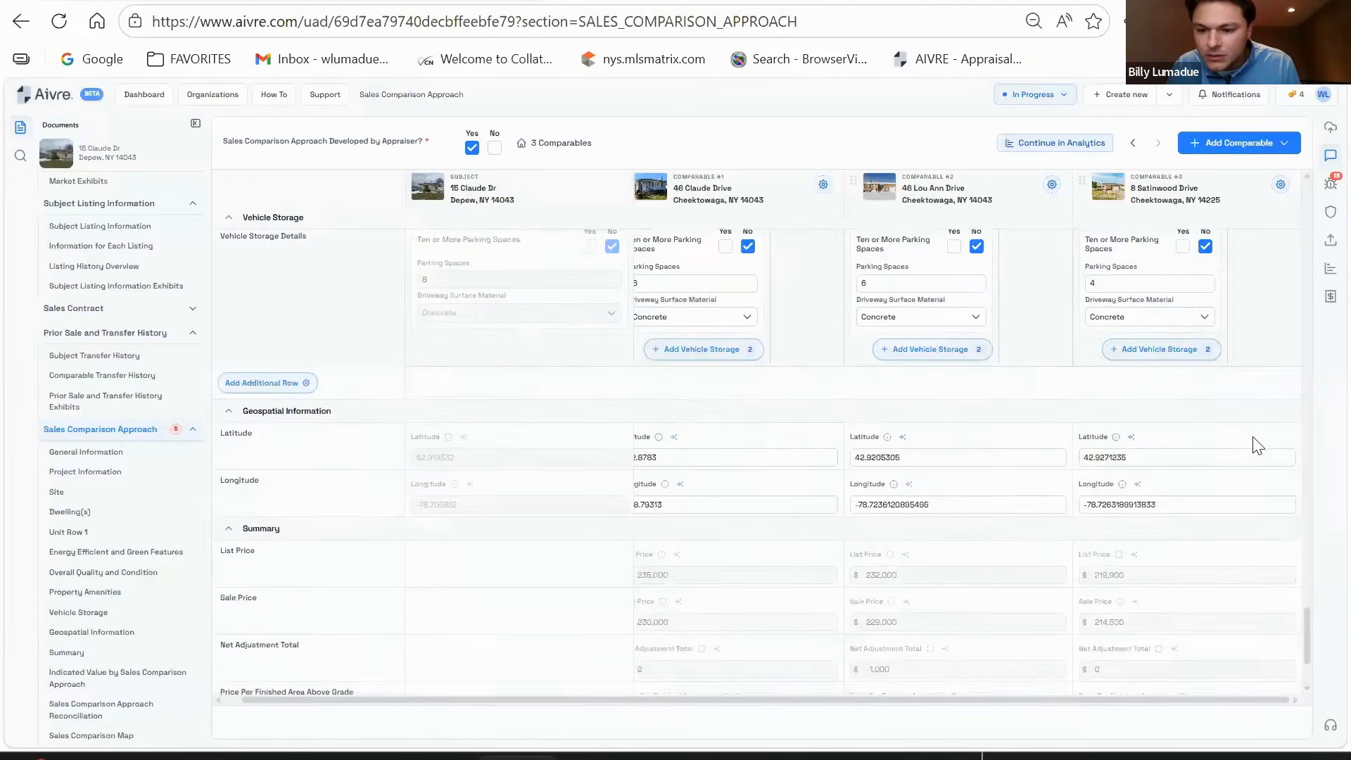
pyautogui.scroll(-2, 1258, 445)
# - Set comparable #3's property rights appraised to Fee Simple
pyautogui.click(1144, 648)
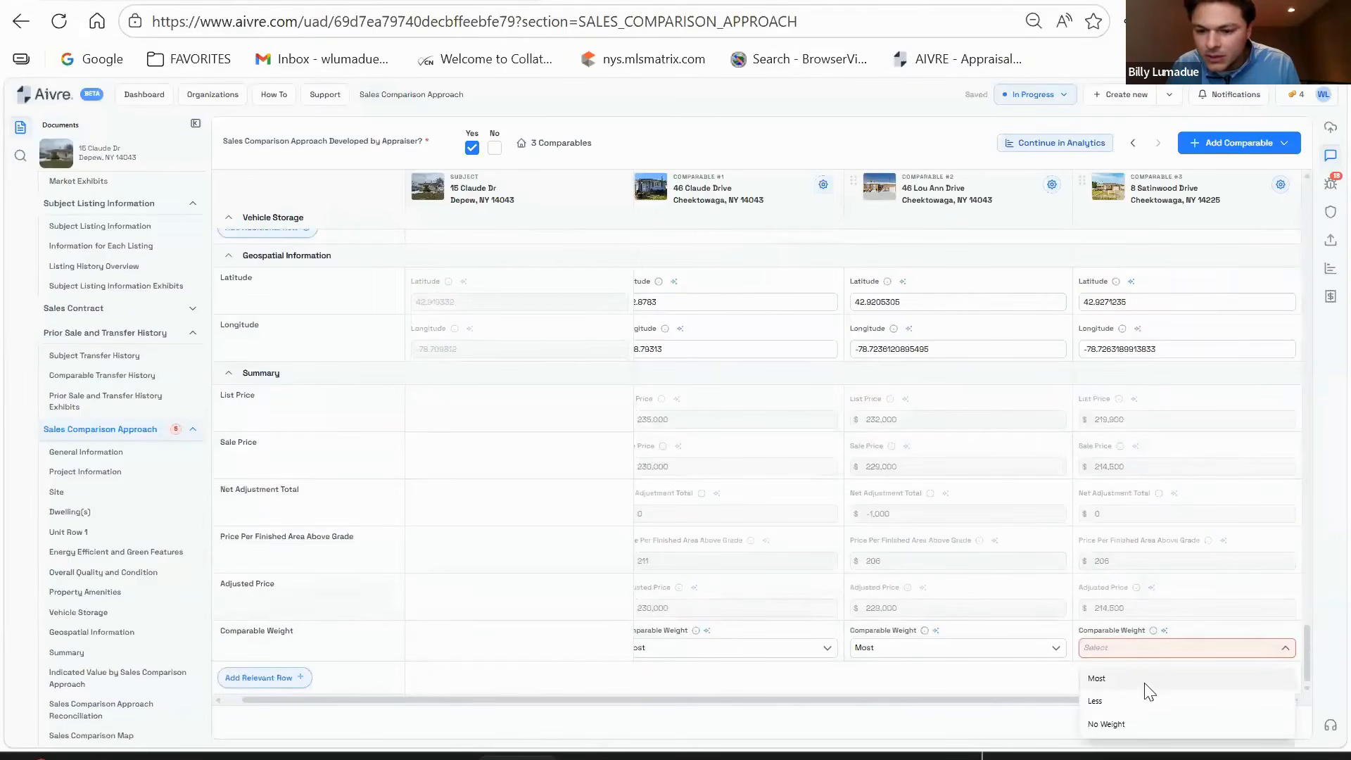
pyautogui.click(1193, 644)
pyautogui.scroll(5, 1185, 538)
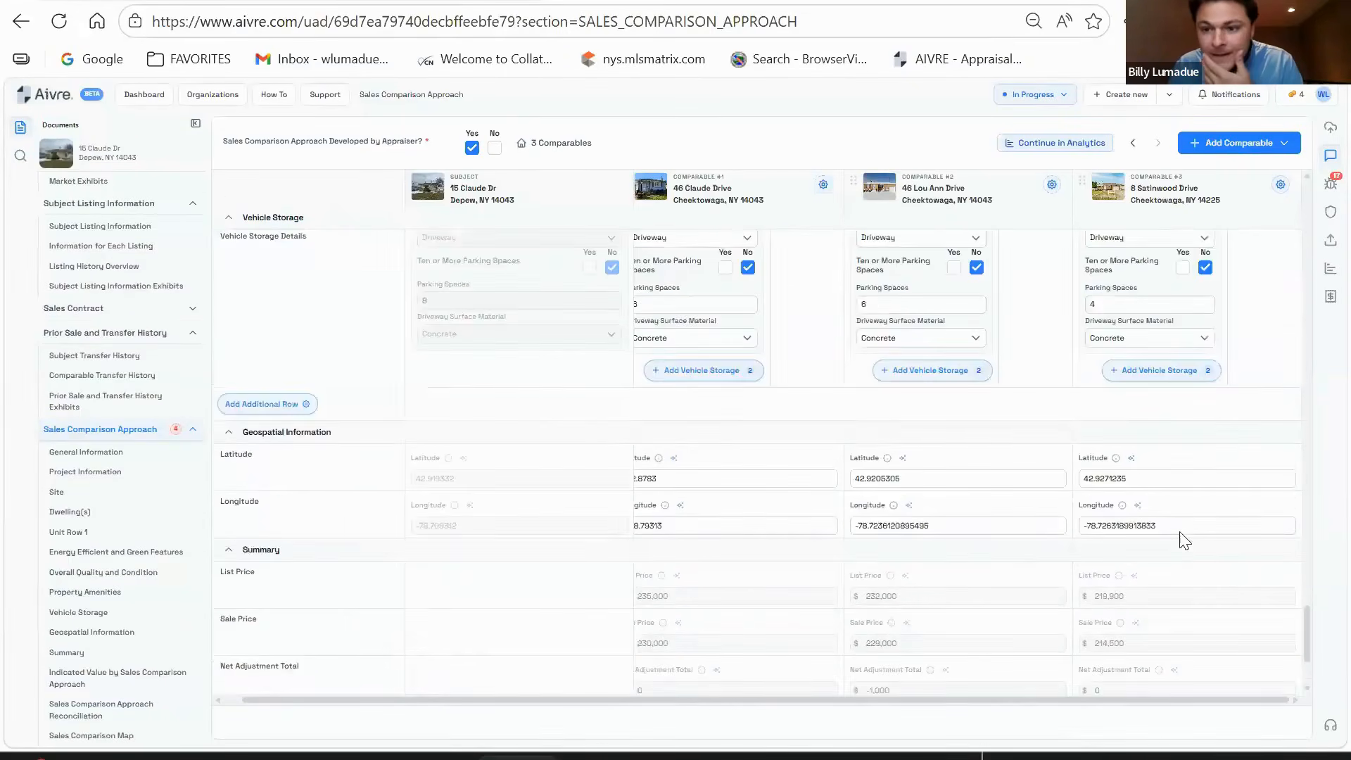
pyautogui.scroll(10, 1178, 536)
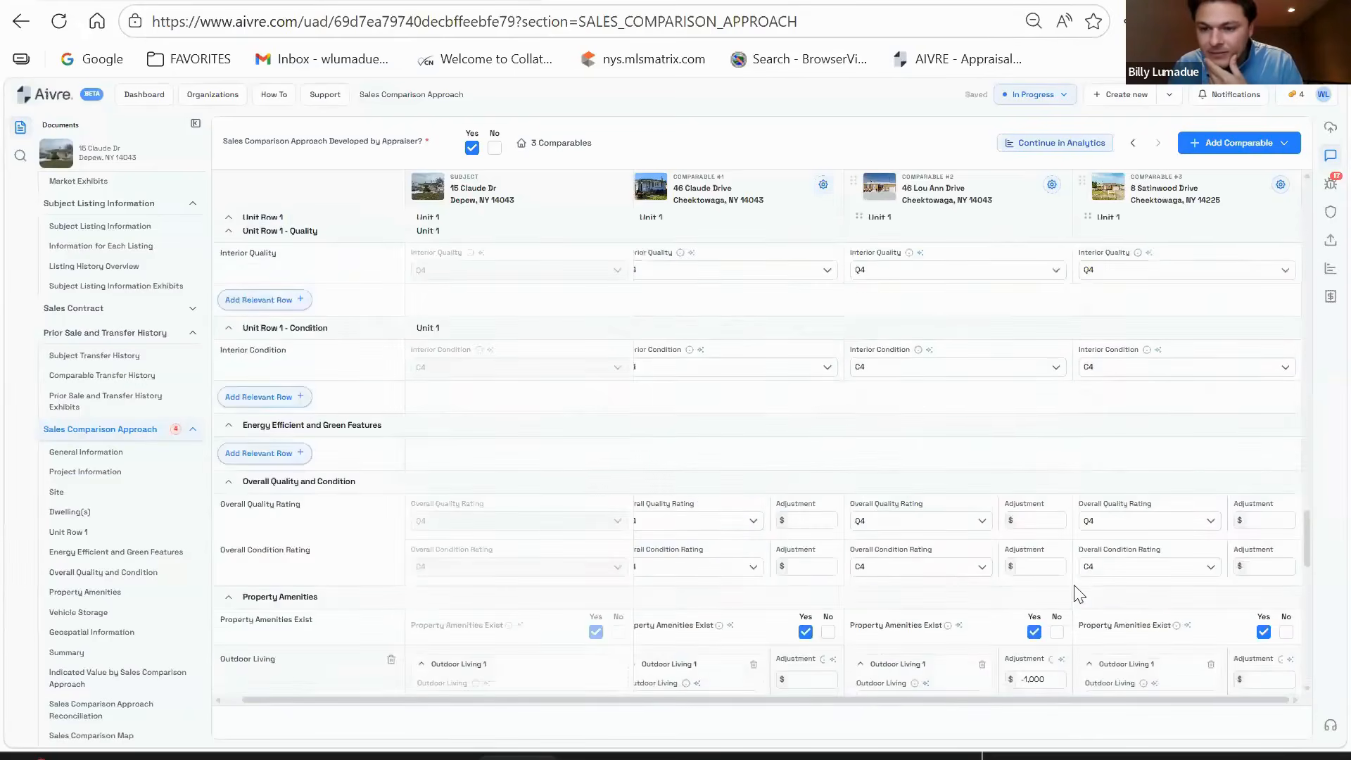
pyautogui.scroll(10, 1076, 596)
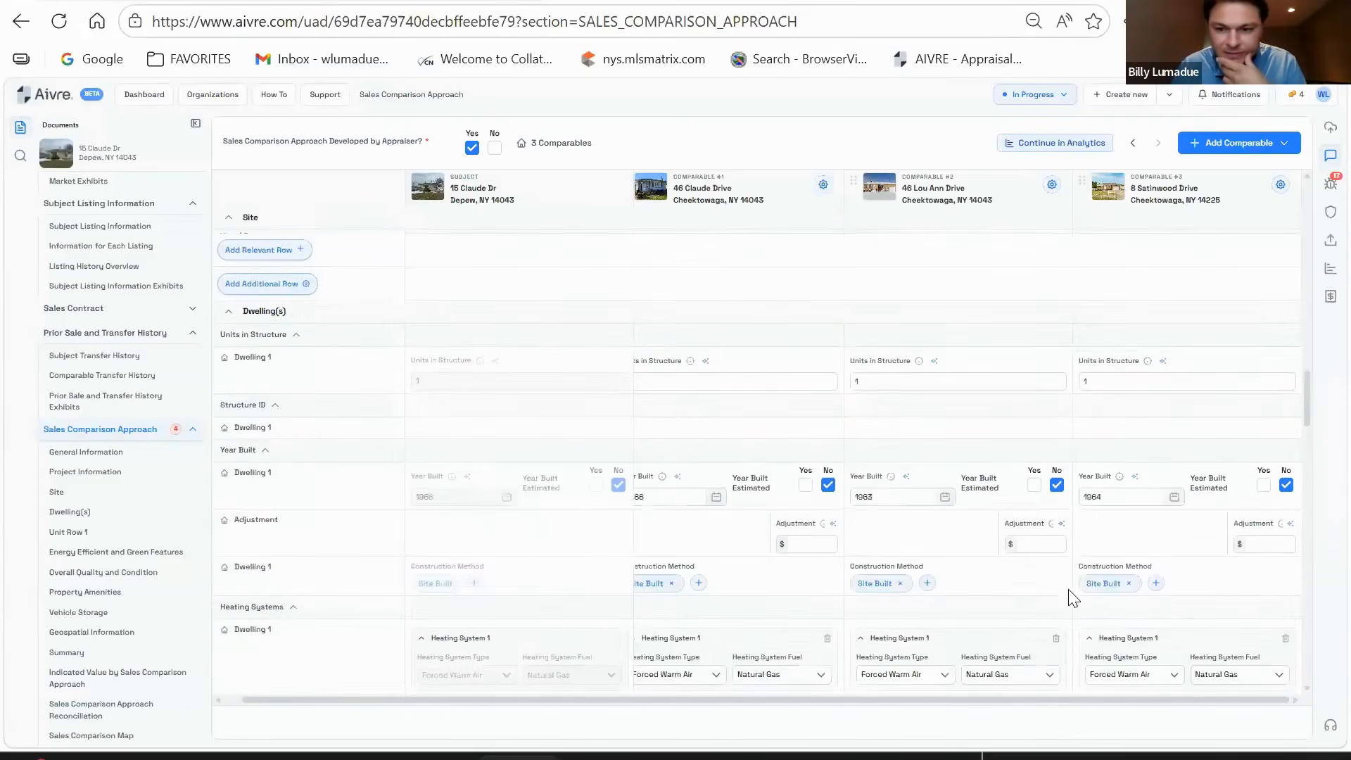
pyautogui.scroll(10, 1073, 598)
pyautogui.scroll(-3, 1150, 513)
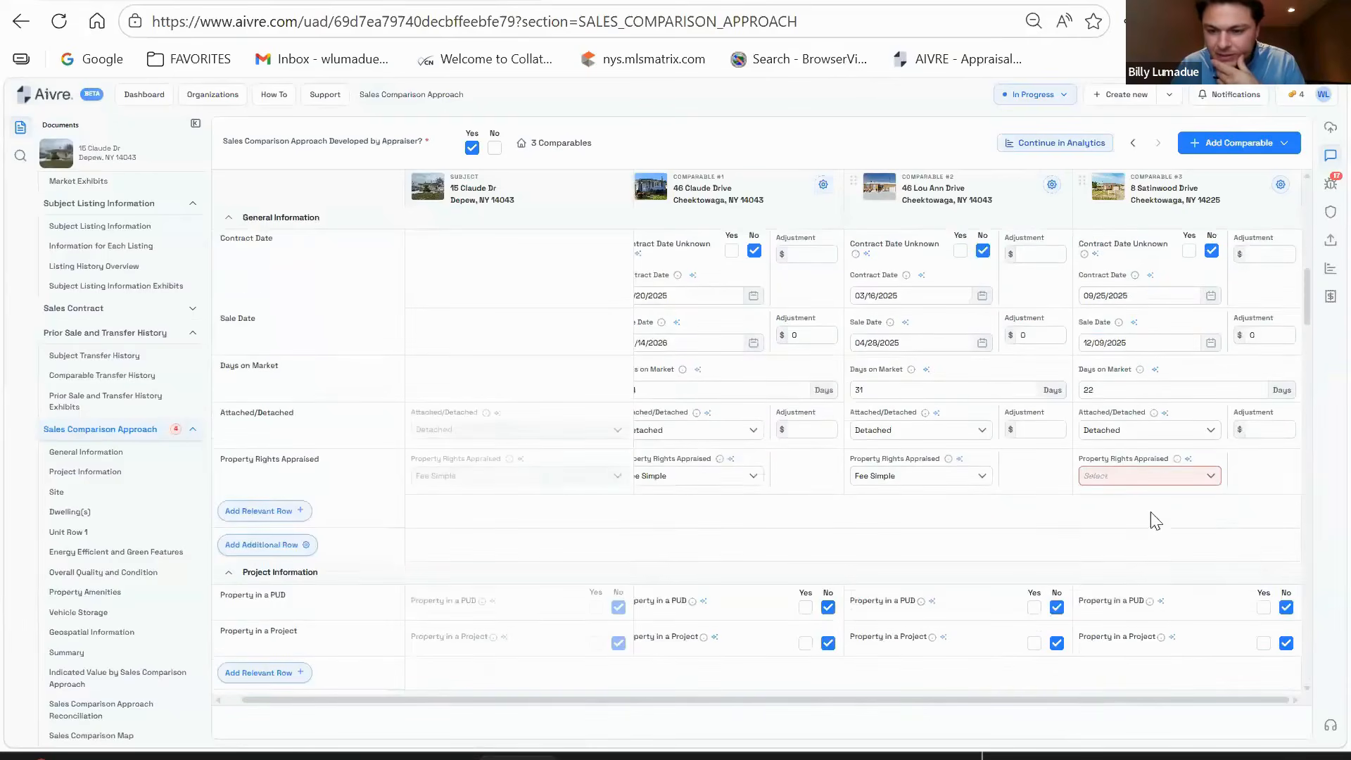
pyautogui.click(1145, 476)
pyautogui.click(1121, 507)
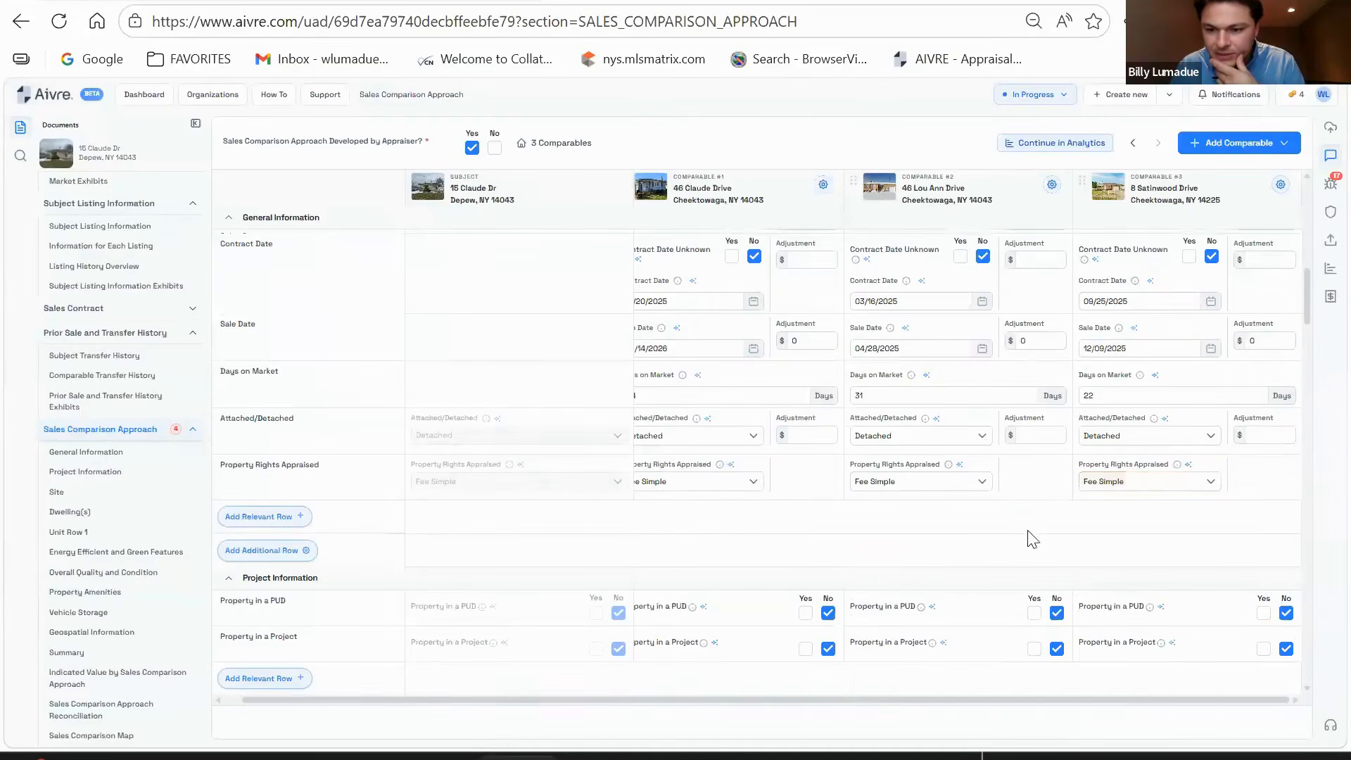
pyautogui.scroll(10, 1032, 539)
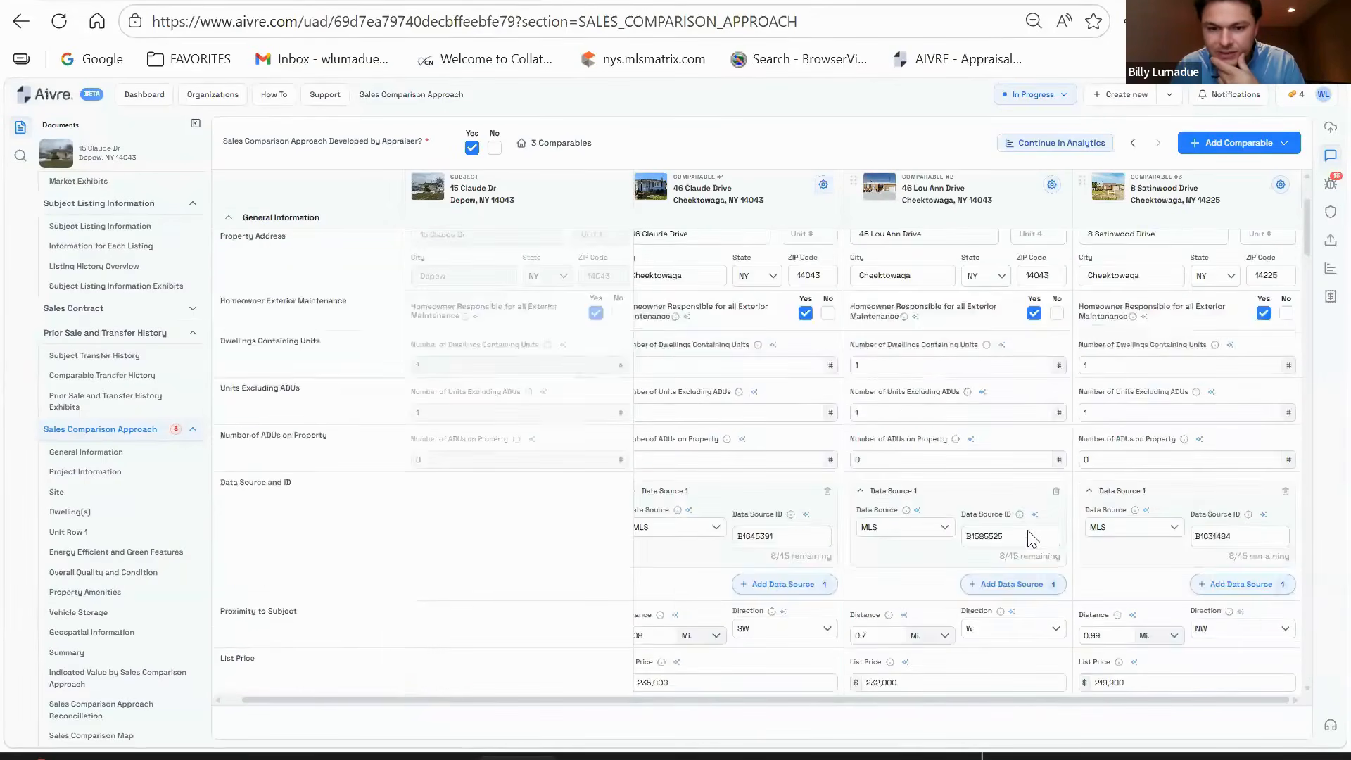
# - Change comparable #1's city from Cheektowaga to Depew, keeping the state as NY
pyautogui.moveTo(893, 700); pyautogui.dragTo(877, 707)
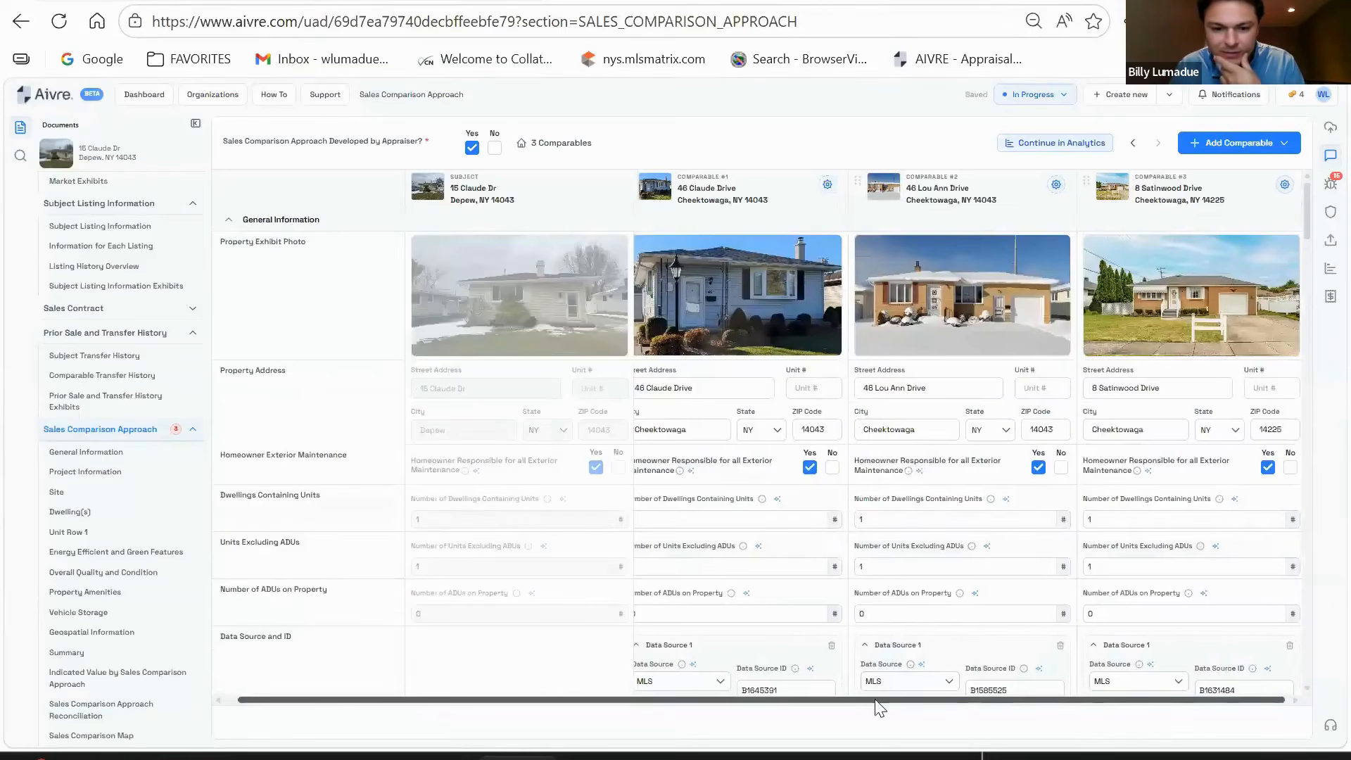
pyautogui.scroll(-2, 757, 519)
pyautogui.scroll(-2, 707, 547)
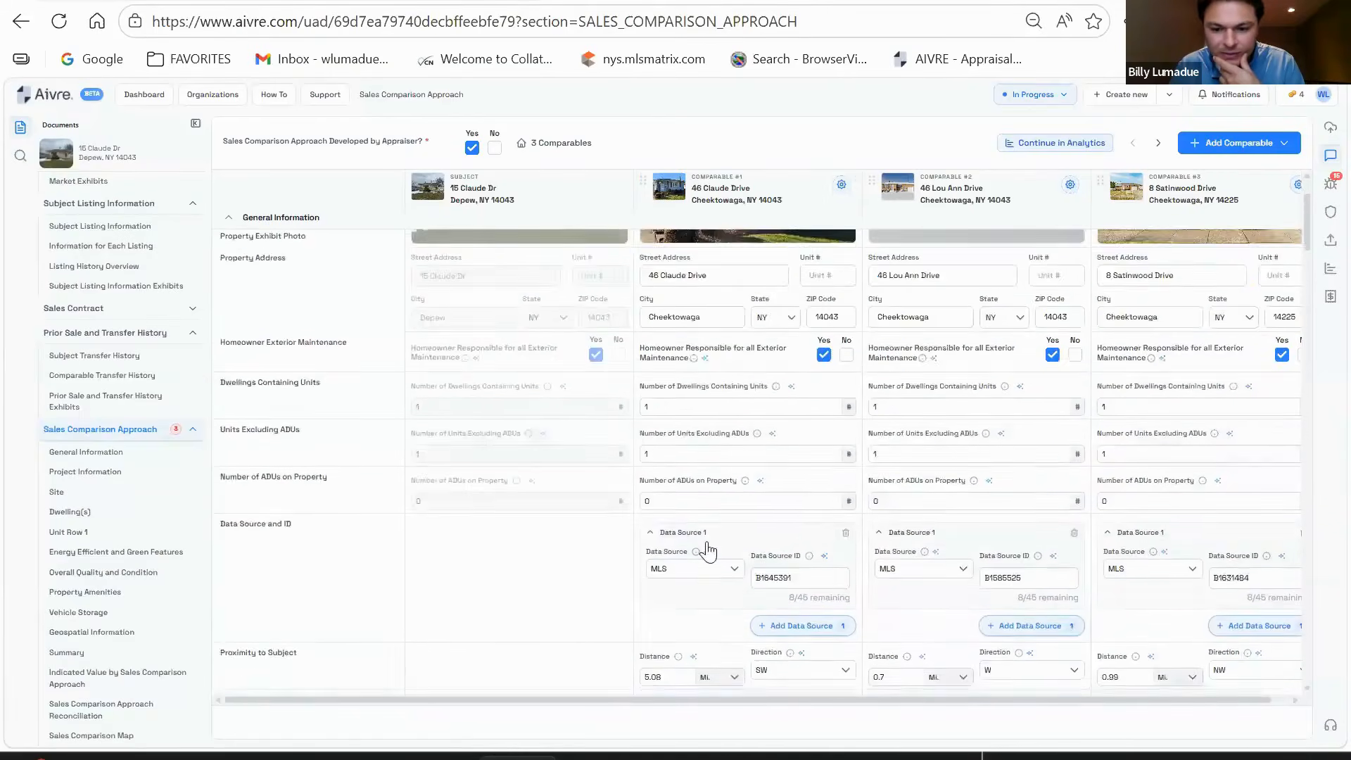
pyautogui.scroll(4, 695, 546)
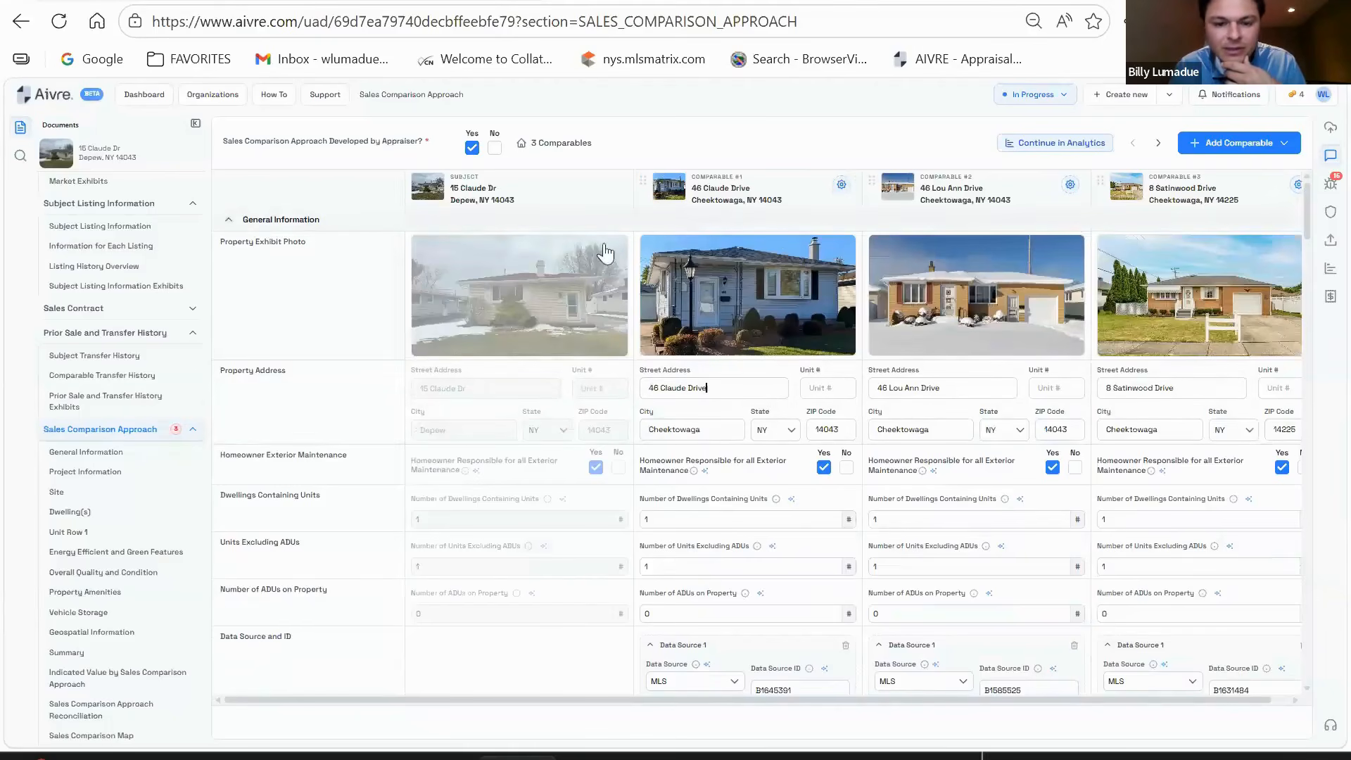
pyautogui.doubleClick(716, 424)
pyautogui.write('DEW')
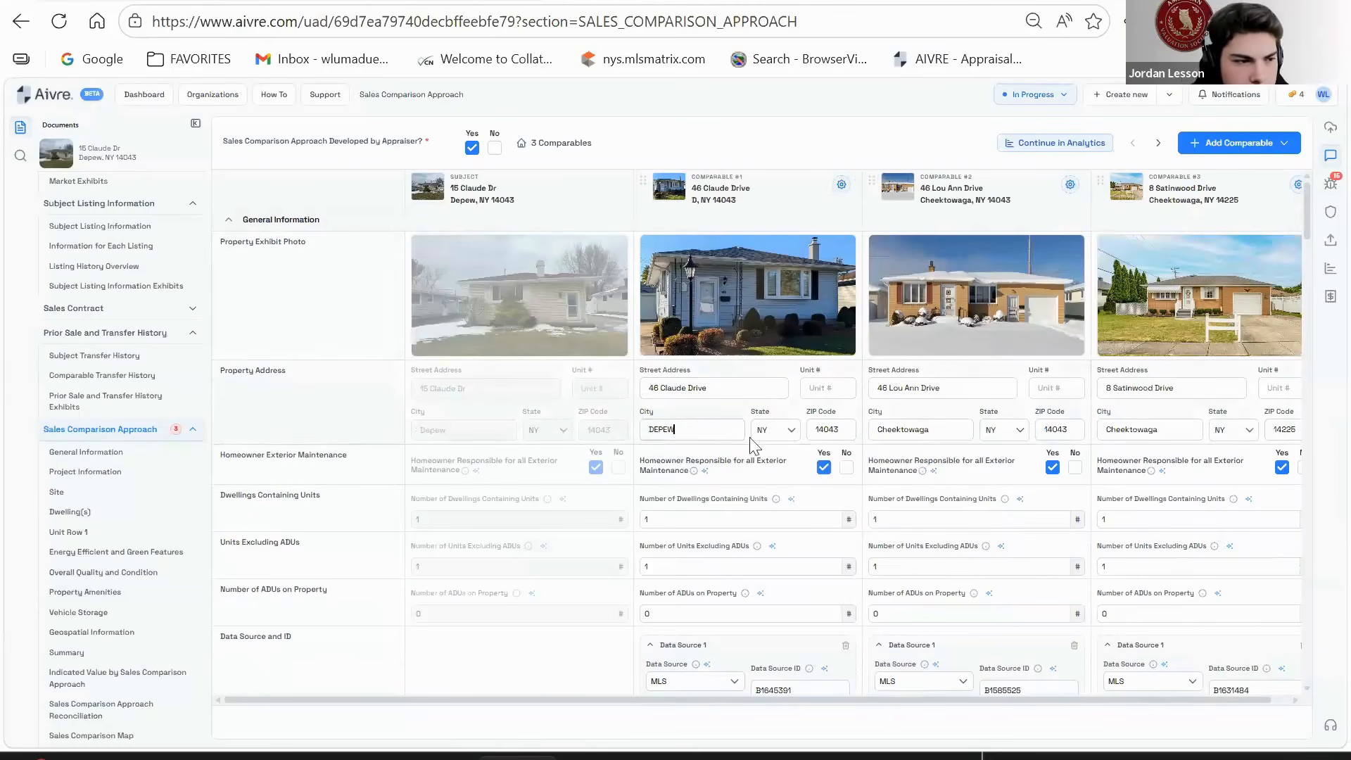
pyautogui.click(725, 502)
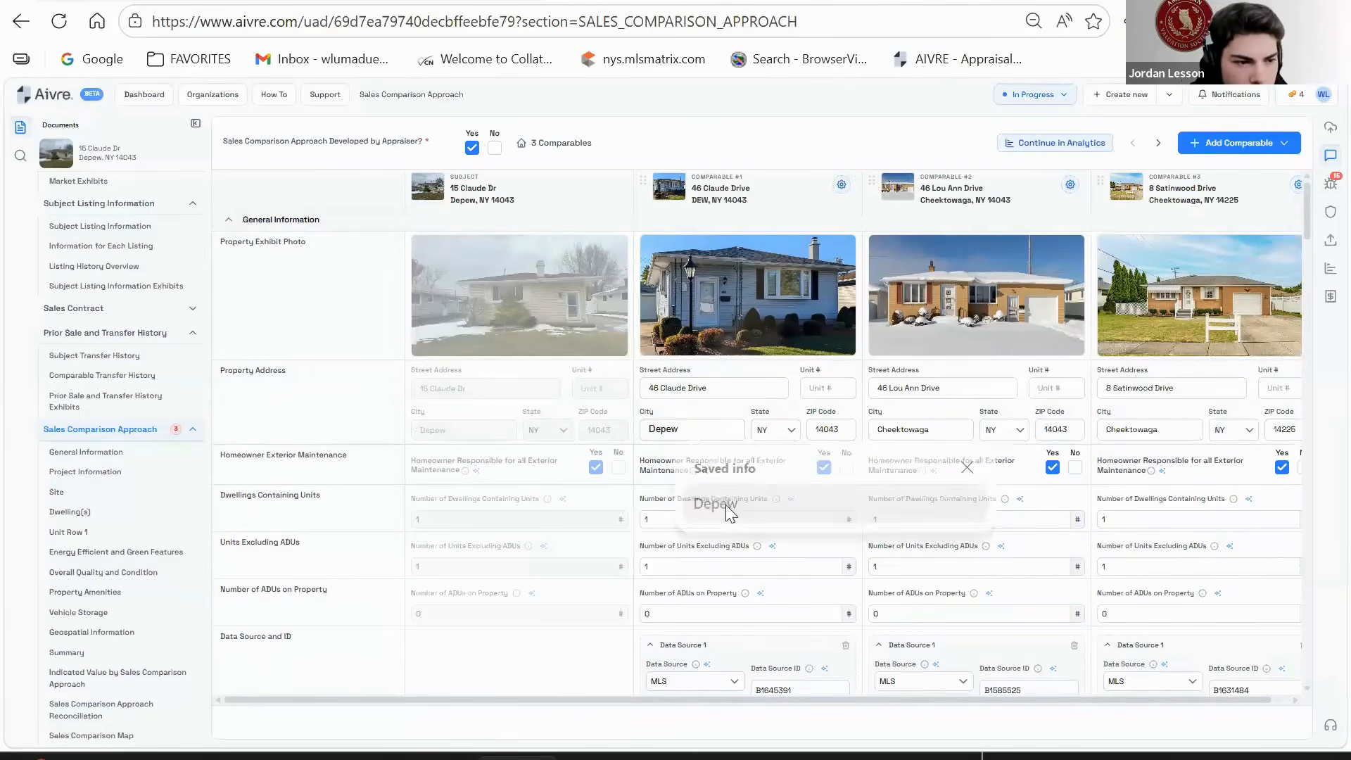
pyautogui.click(785, 432)
pyautogui.click(770, 436)
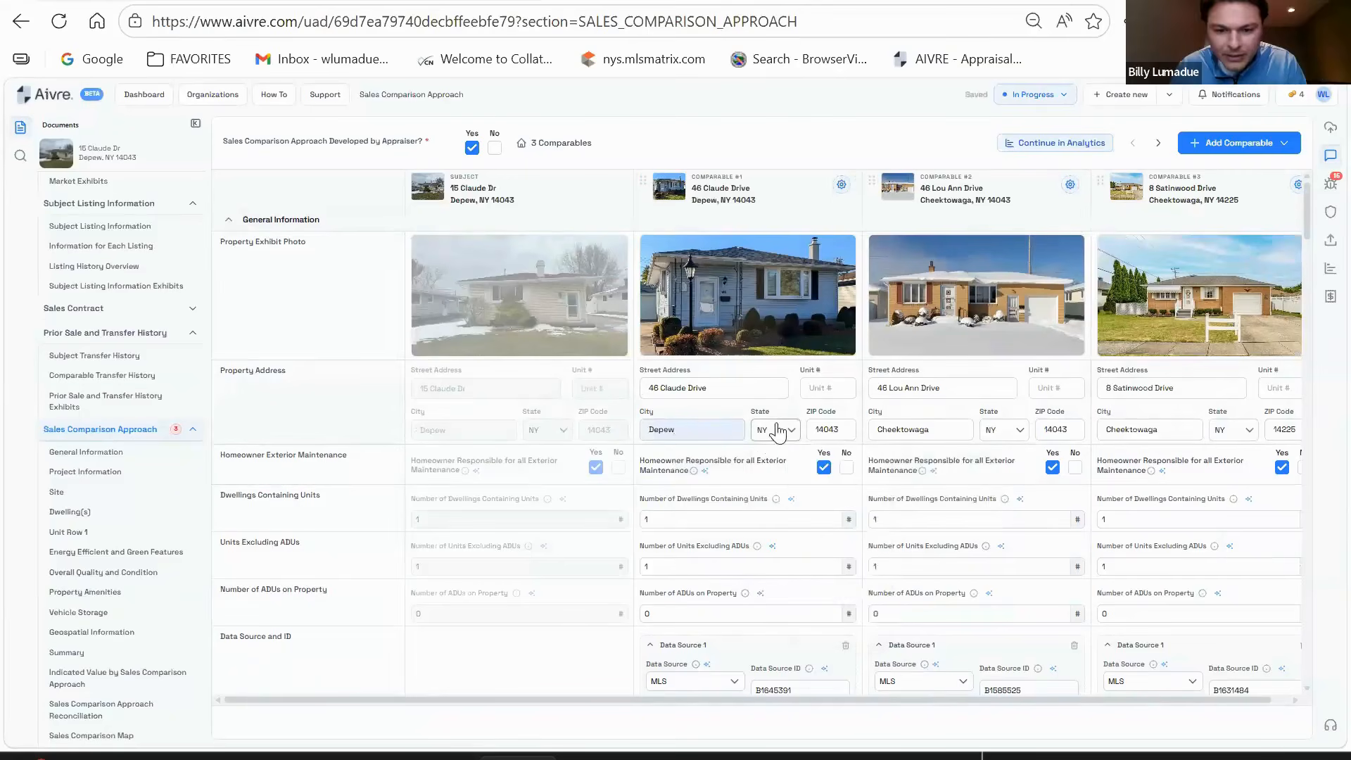
pyautogui.scroll(-3, 739, 415)
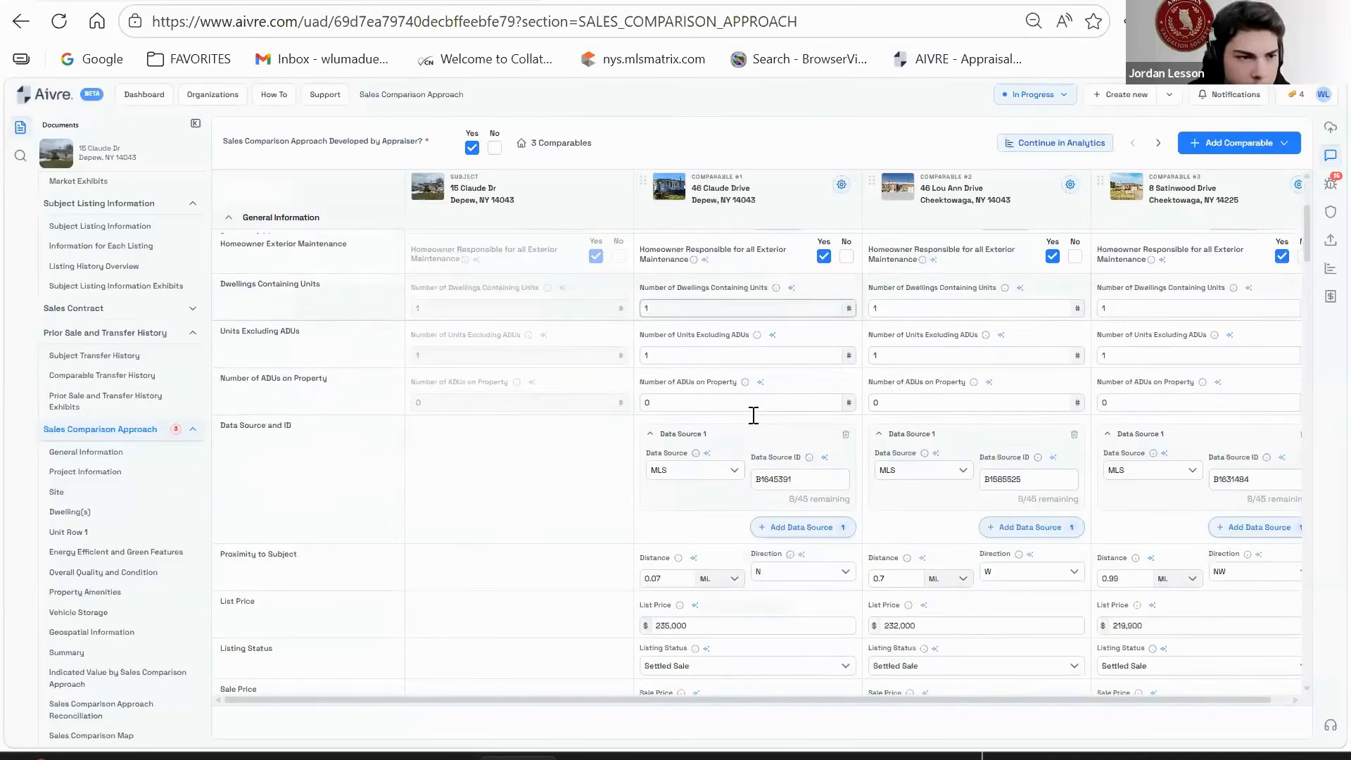
pyautogui.scroll(3, 747, 423)
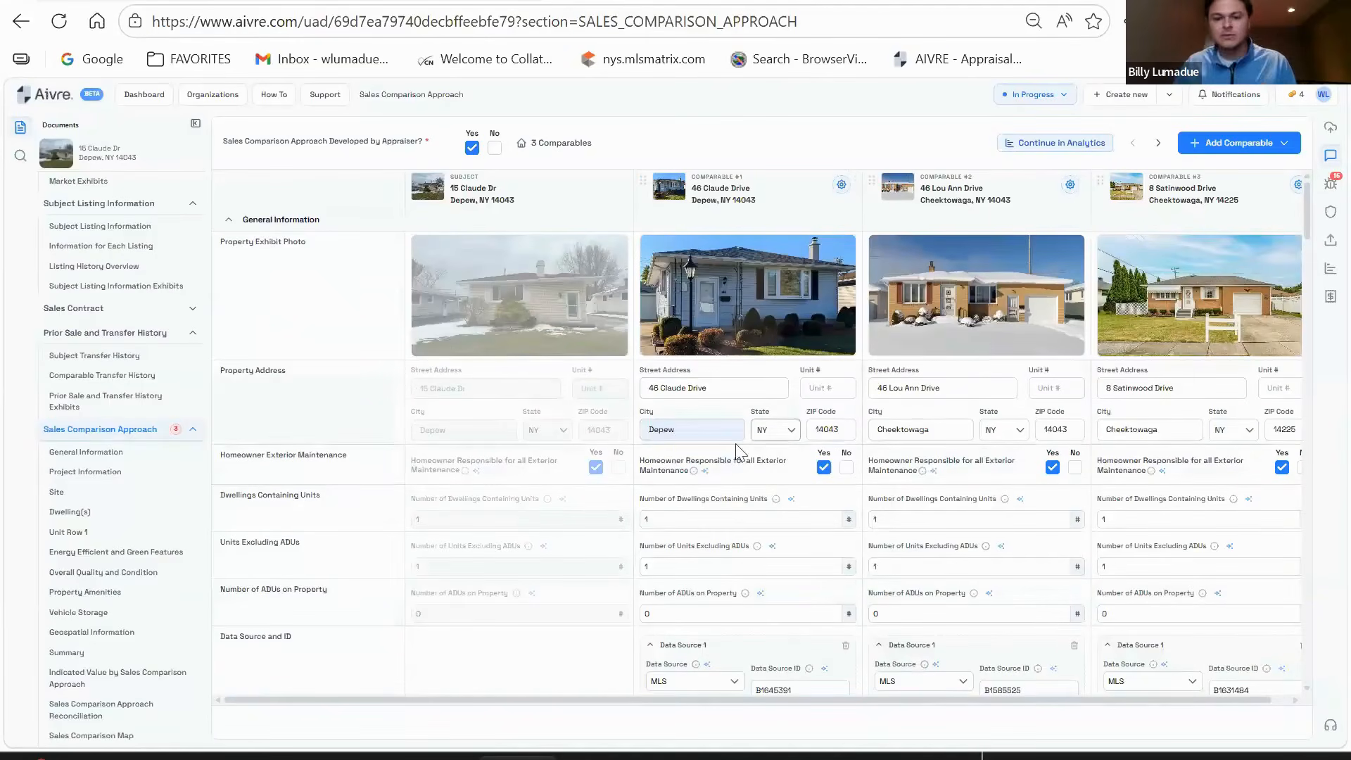
pyautogui.scroll(-3, 739, 443)
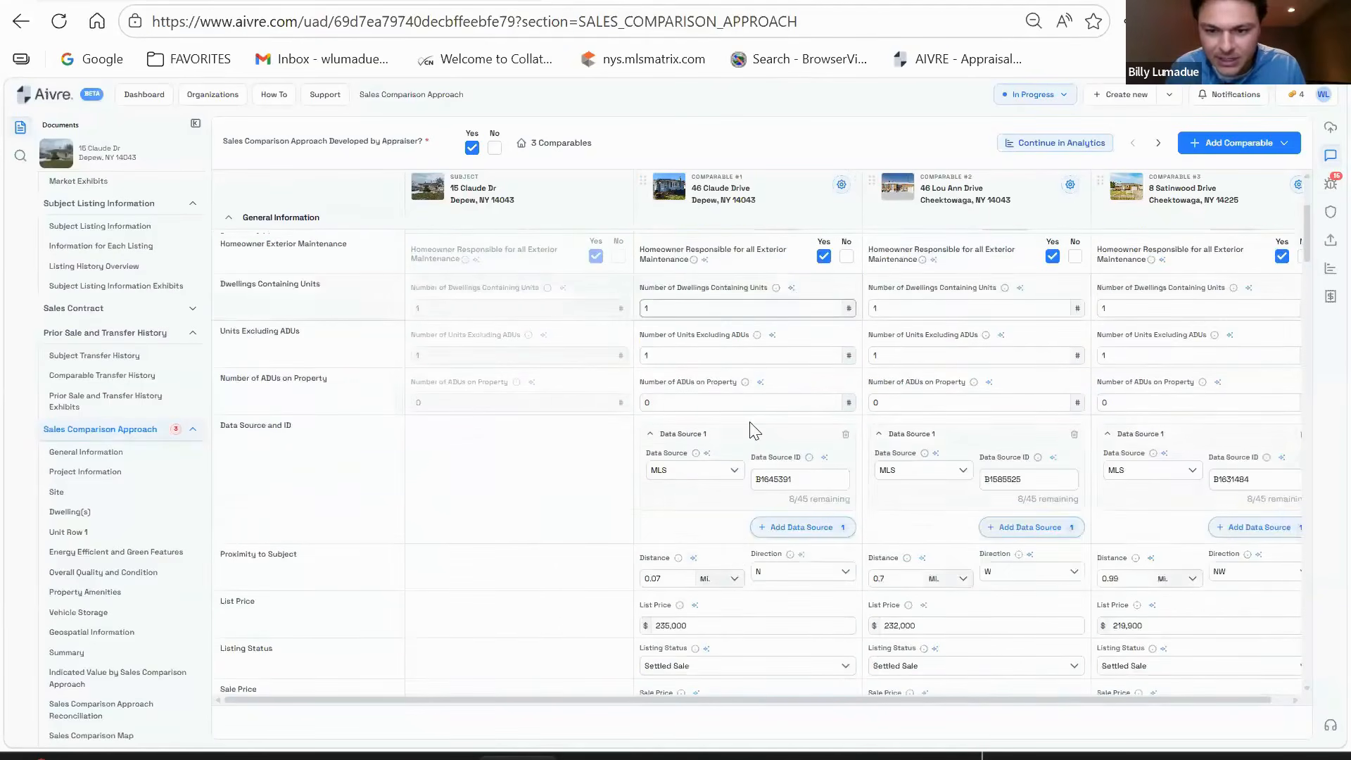
pyautogui.scroll(2, 749, 433)
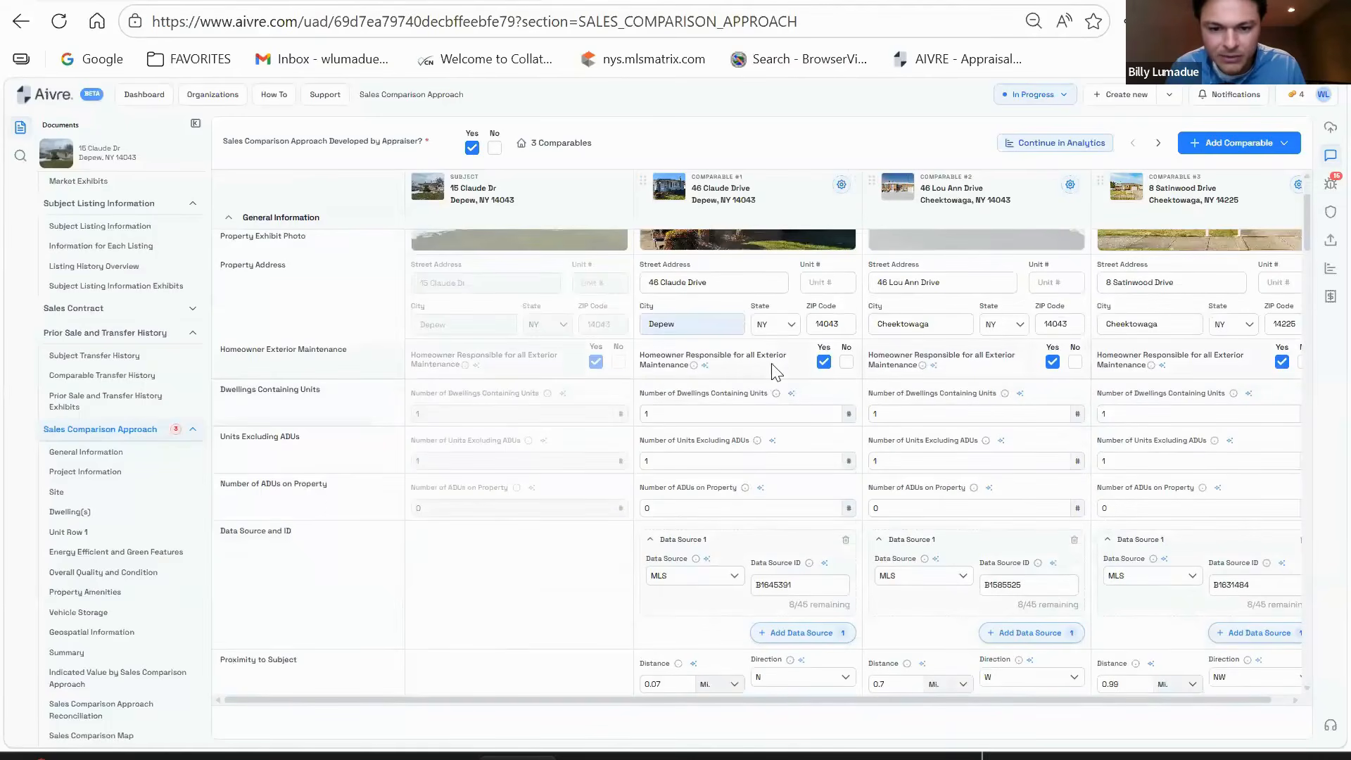
pyautogui.scroll(-1, 788, 390)
pyautogui.scroll(-4, 788, 391)
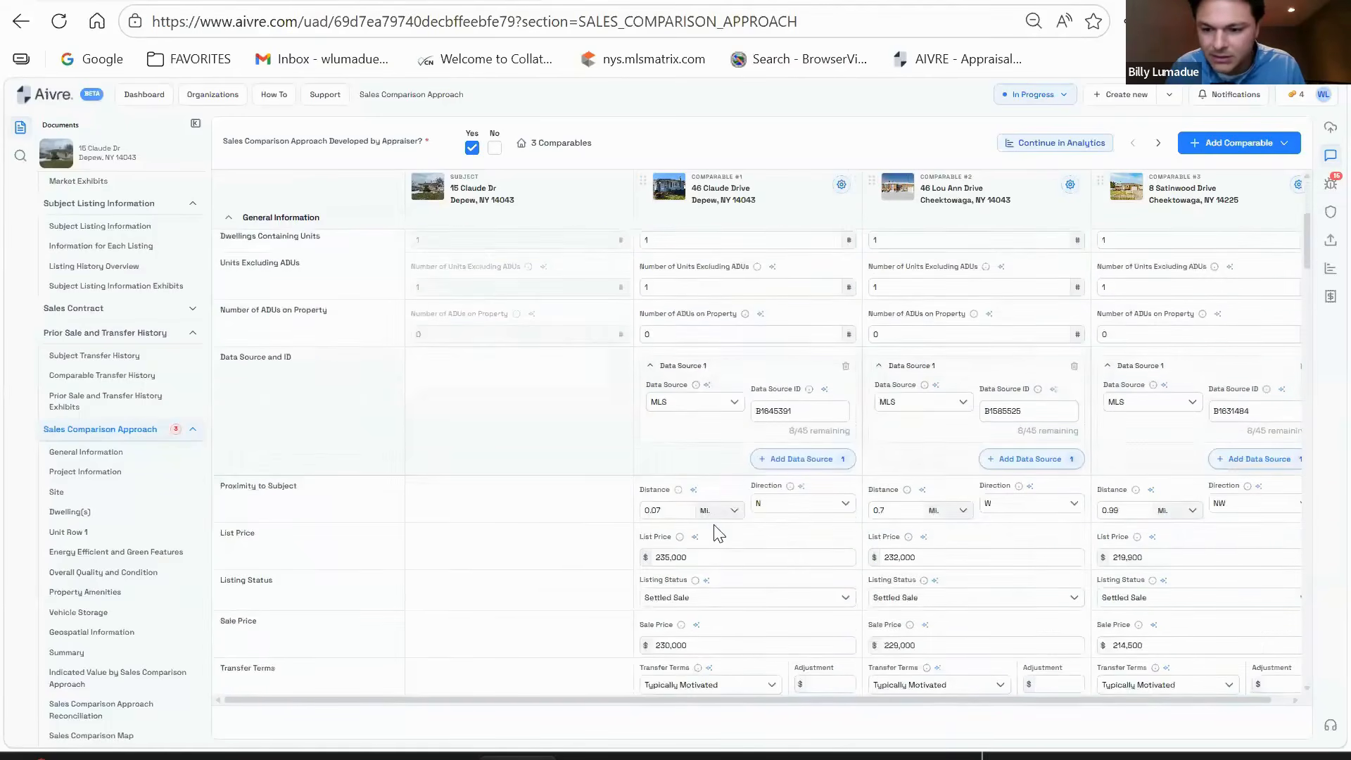
pyautogui.scroll(6, 732, 542)
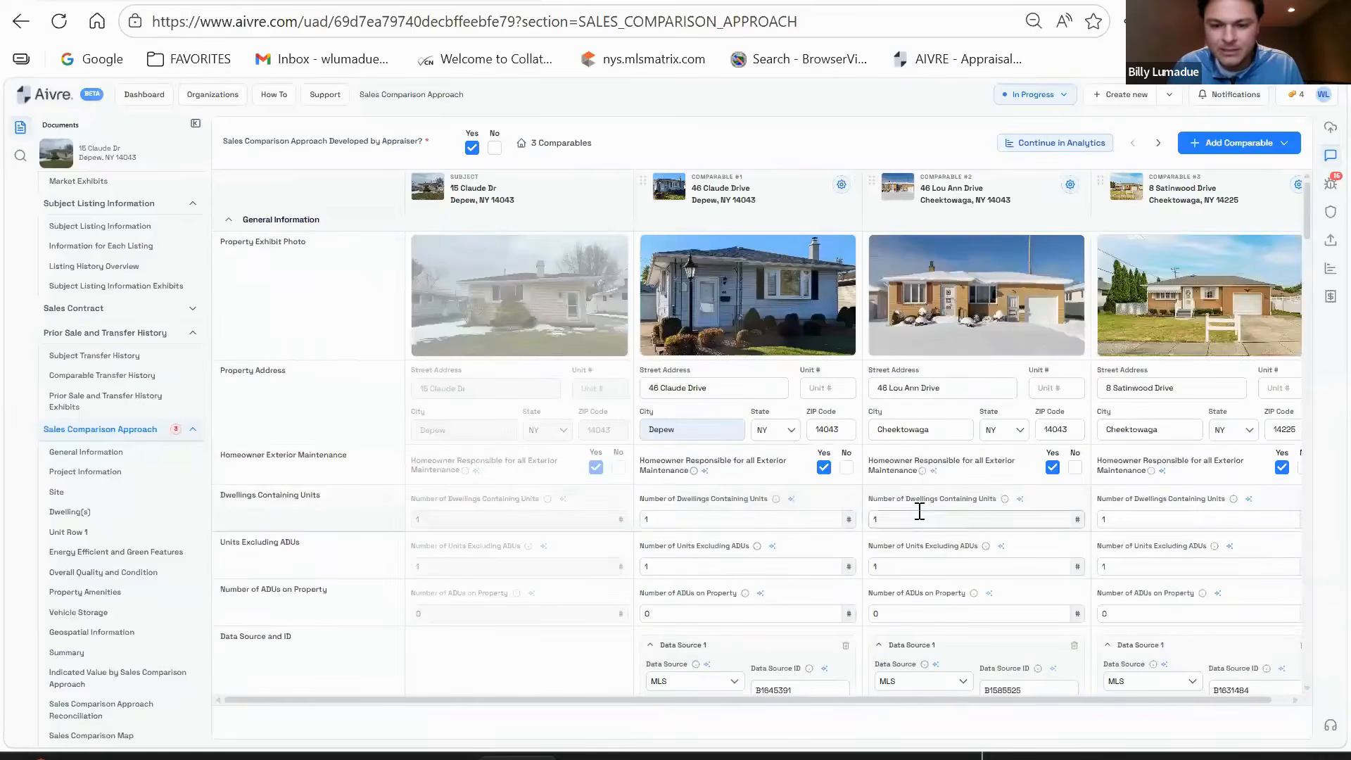
pyautogui.moveTo(989, 701); pyautogui.dragTo(998, 707)
pyautogui.scroll(-10, 950, 584)
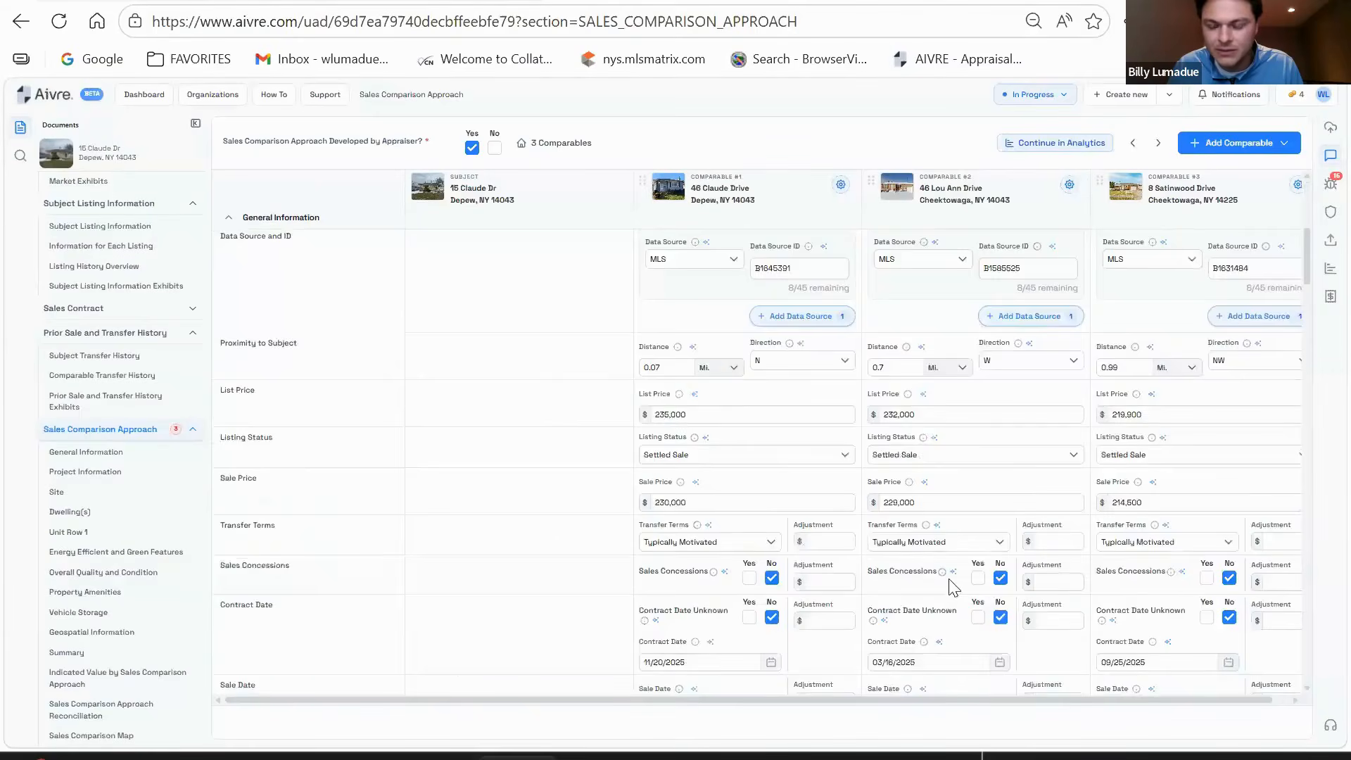
pyautogui.scroll(-10, 948, 581)
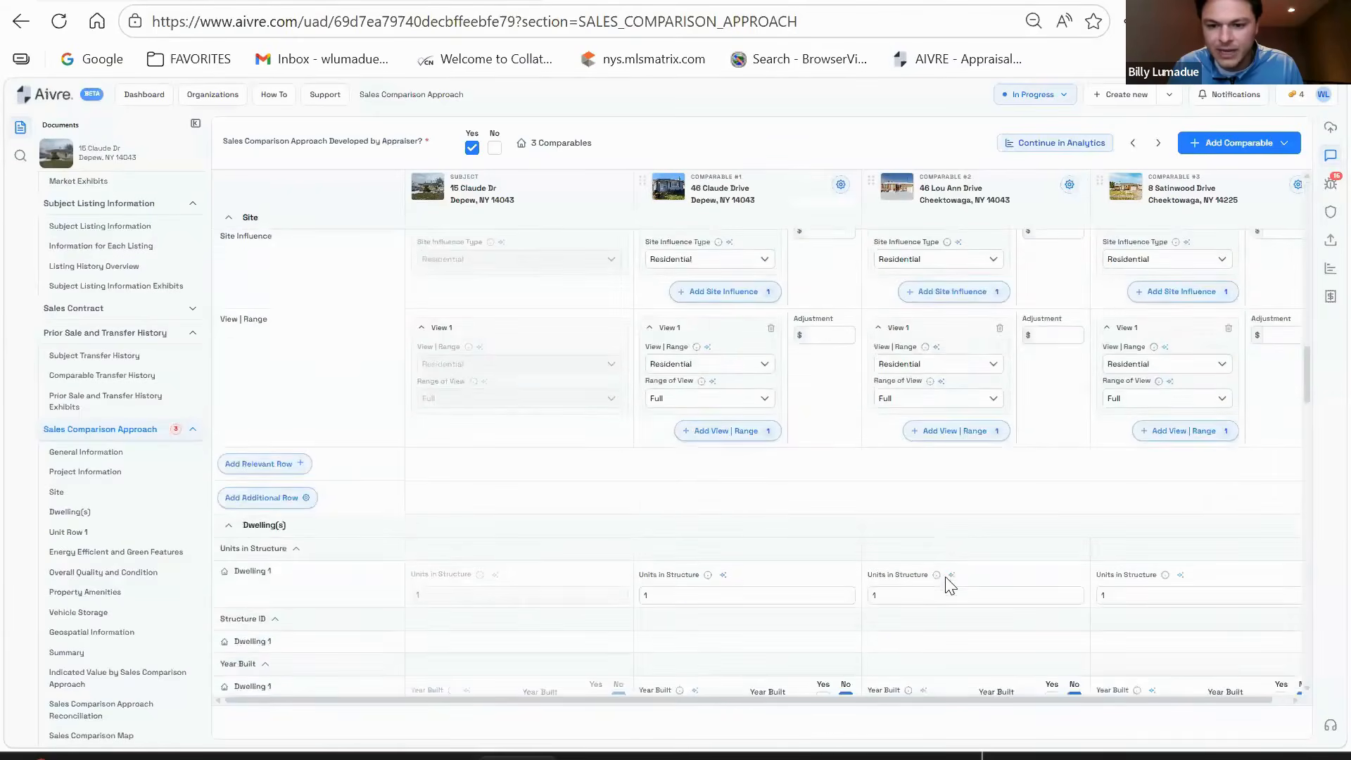
pyautogui.scroll(-3, 957, 563)
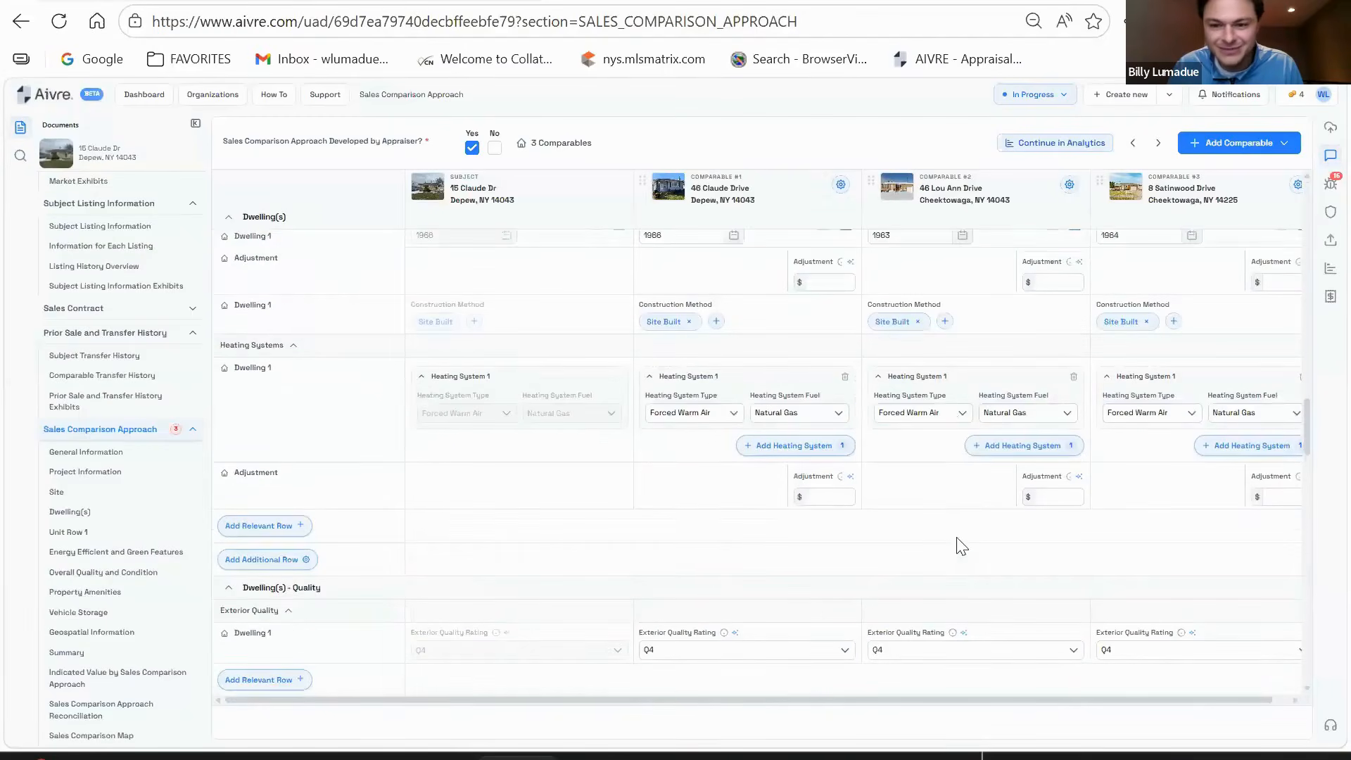
pyautogui.scroll(-10, 961, 545)
pyautogui.scroll(-10, 961, 547)
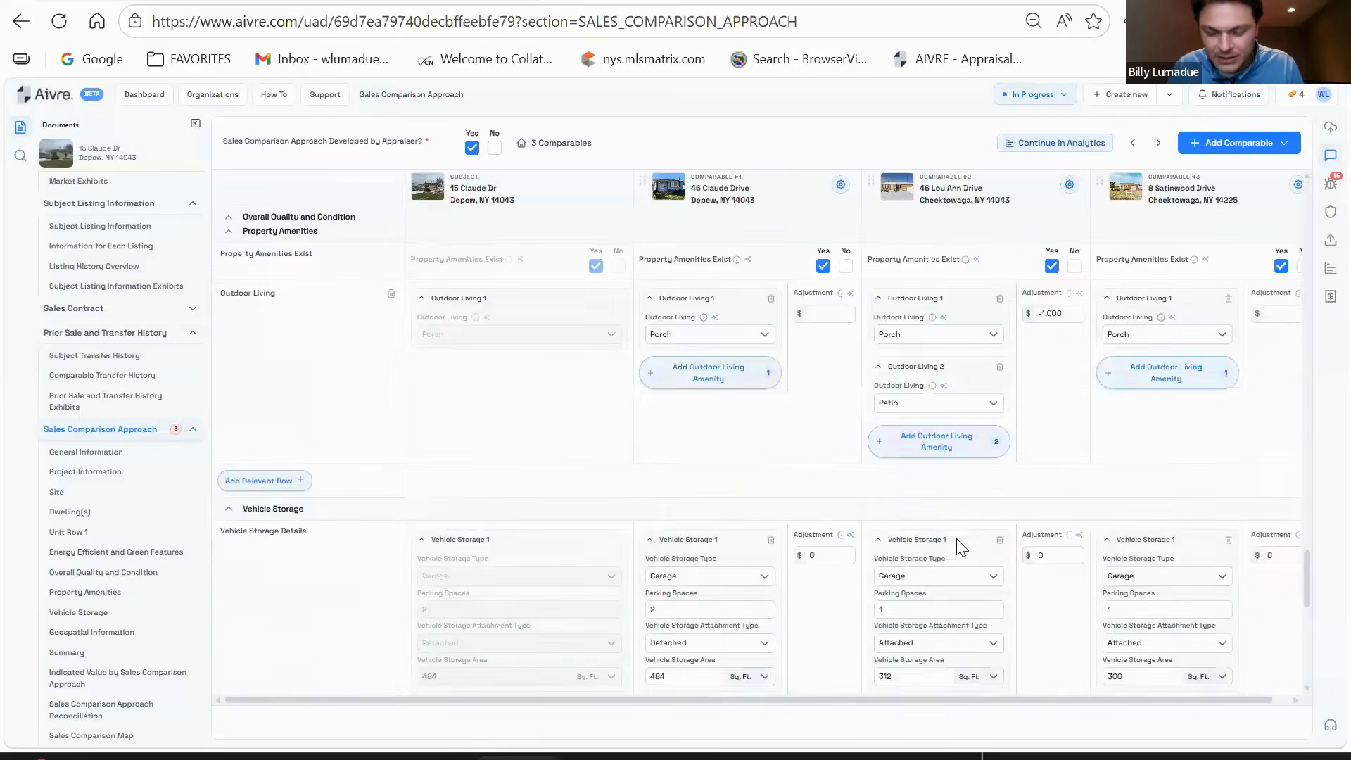
pyautogui.scroll(-2, 956, 541)
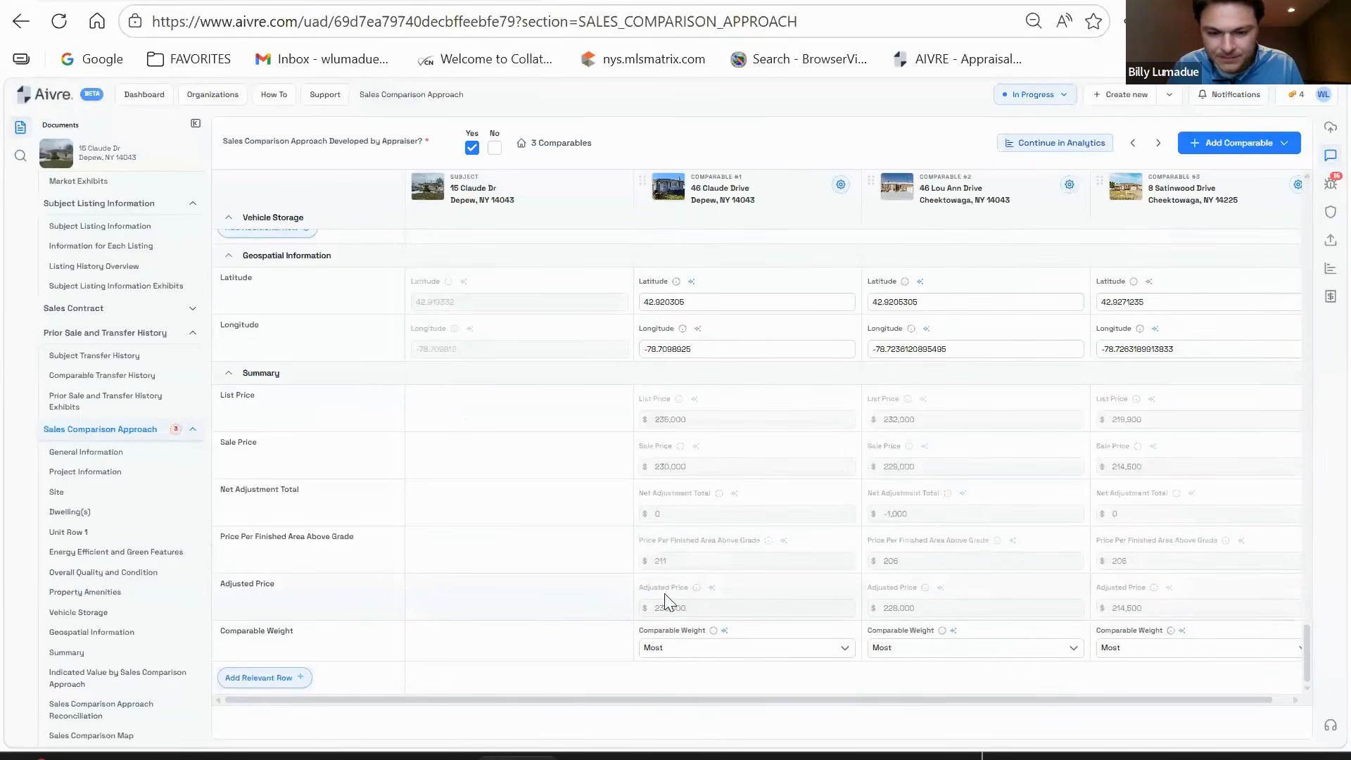
pyautogui.scroll(10, 807, 598)
pyautogui.scroll(6, 811, 603)
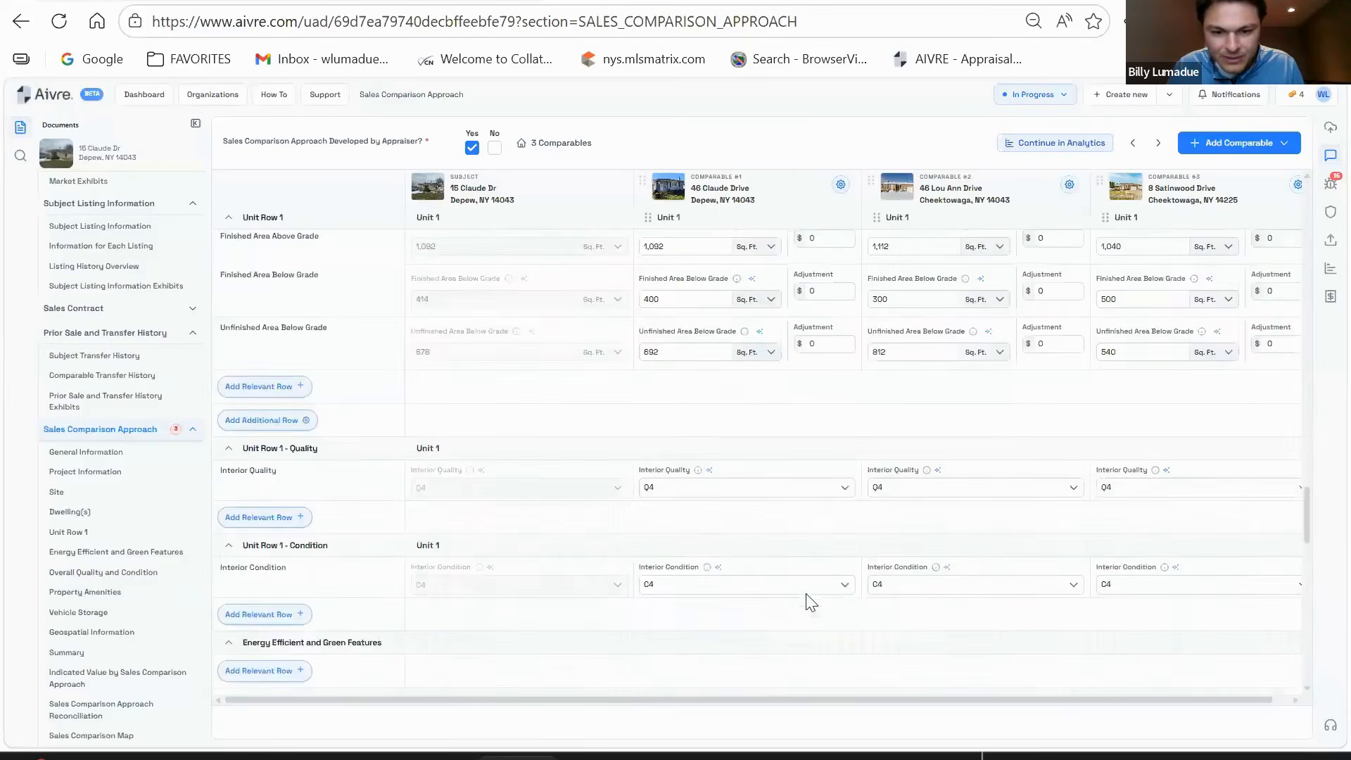
pyautogui.scroll(7, 810, 603)
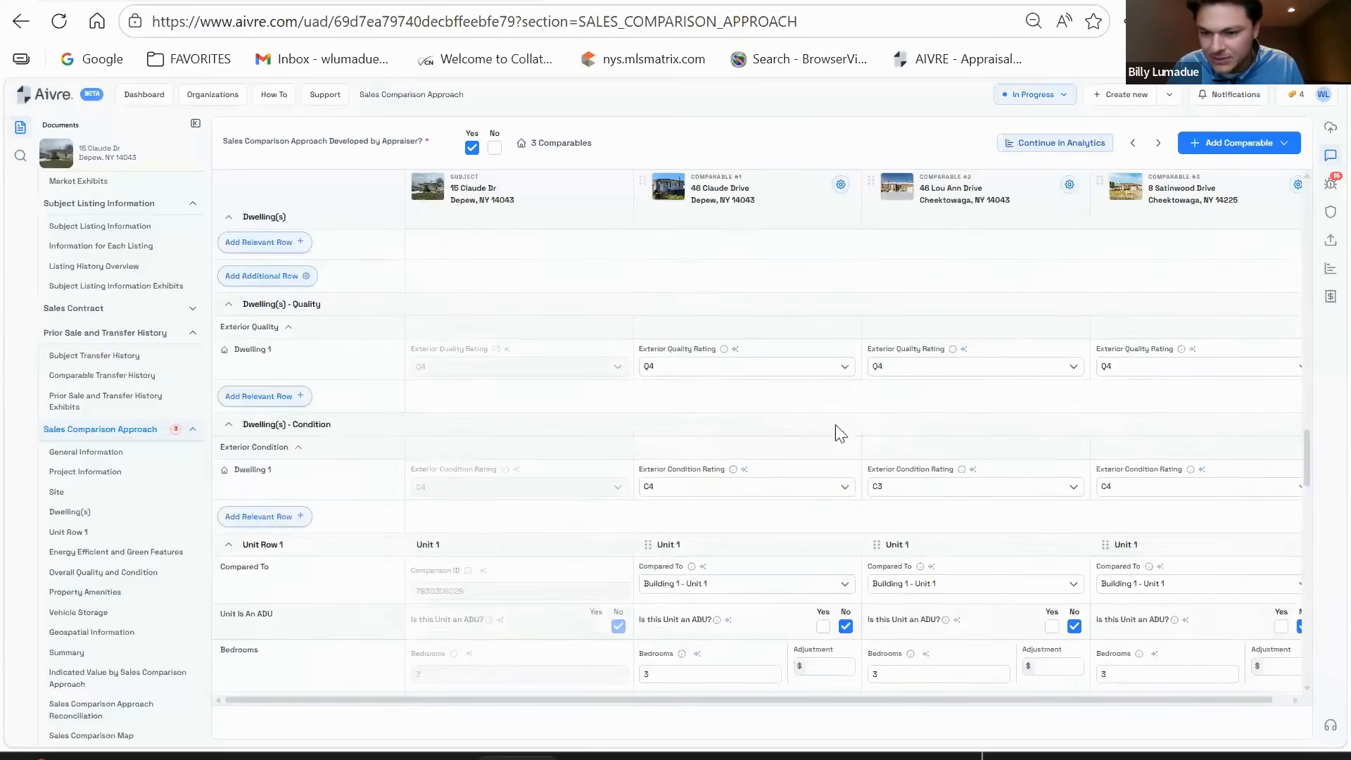
pyautogui.scroll(5, 872, 401)
pyautogui.scroll(-8, 790, 392)
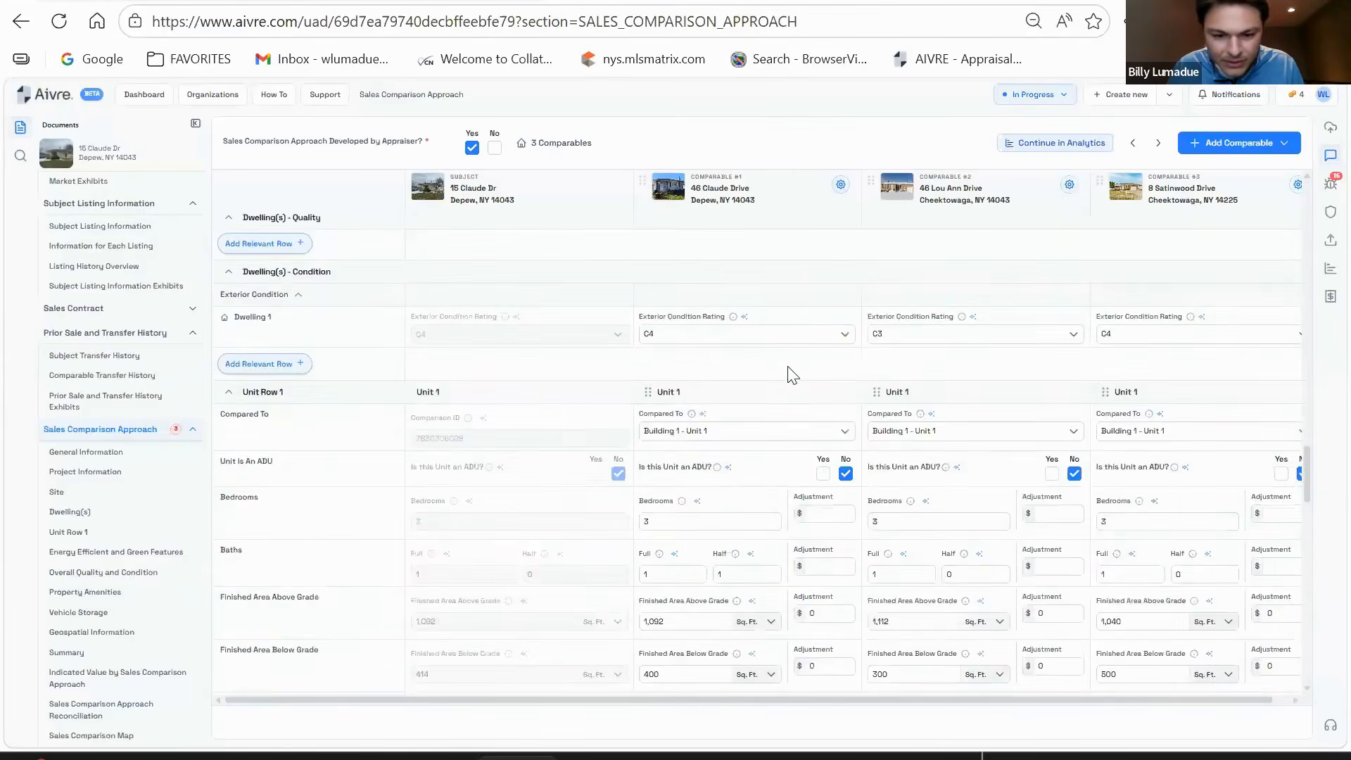
pyautogui.scroll(-3, 790, 375)
pyautogui.click(820, 449)
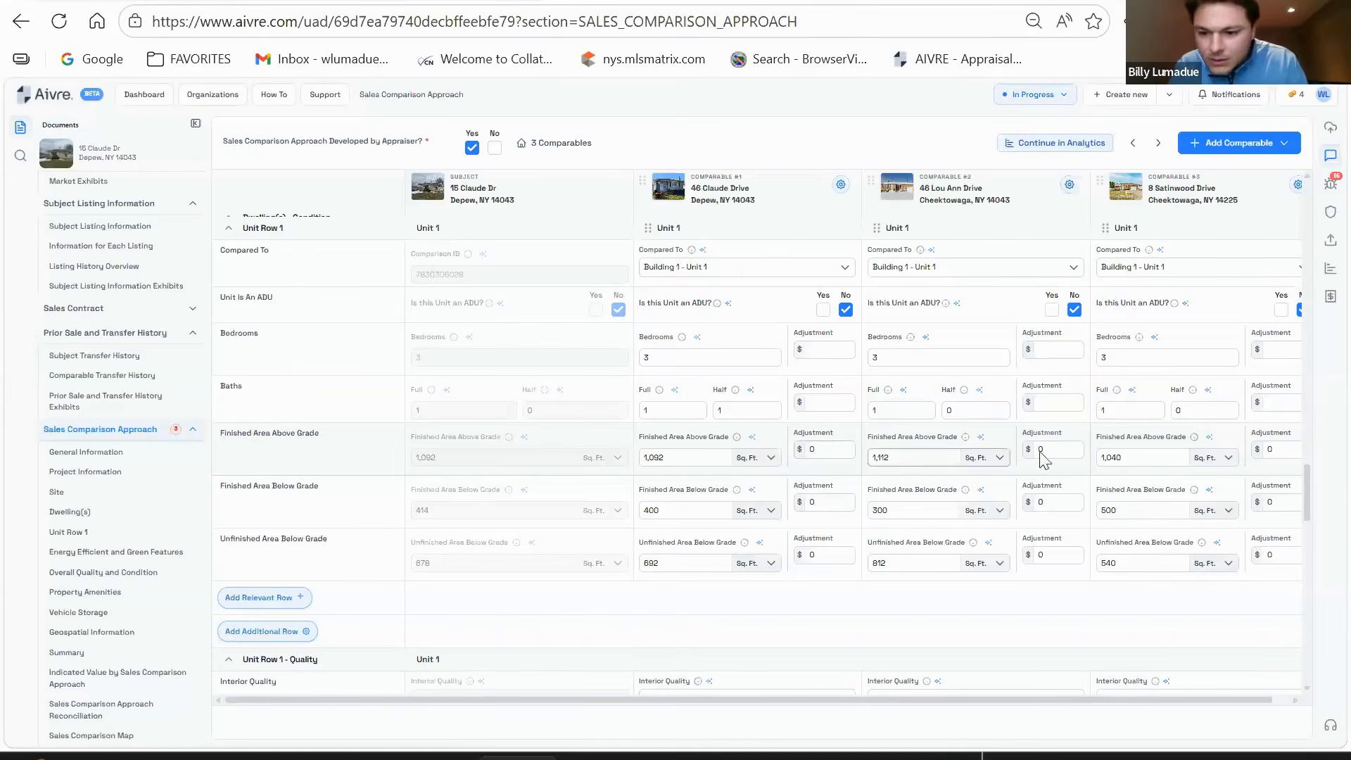
pyautogui.scroll(-2, 936, 464)
pyautogui.scroll(-2, 838, 436)
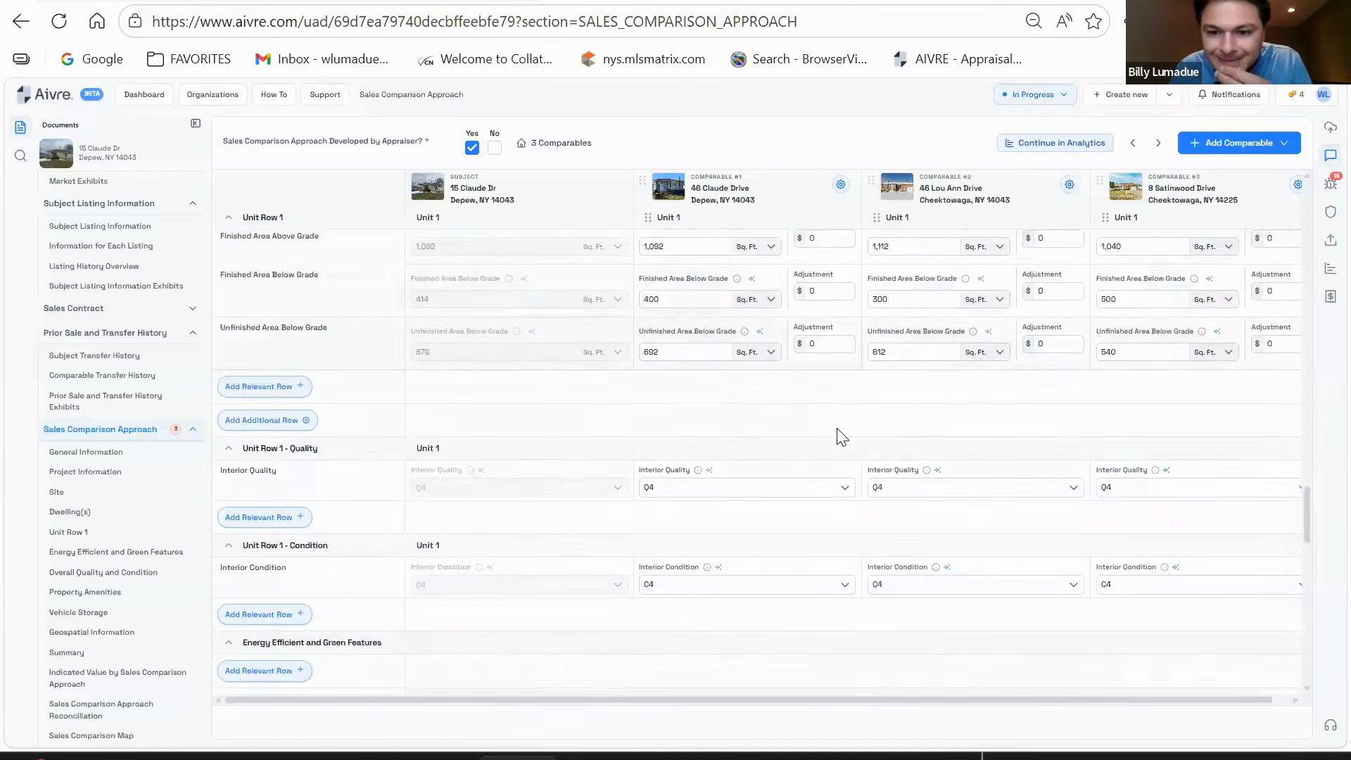
pyautogui.scroll(2, 840, 437)
pyautogui.click(1047, 345)
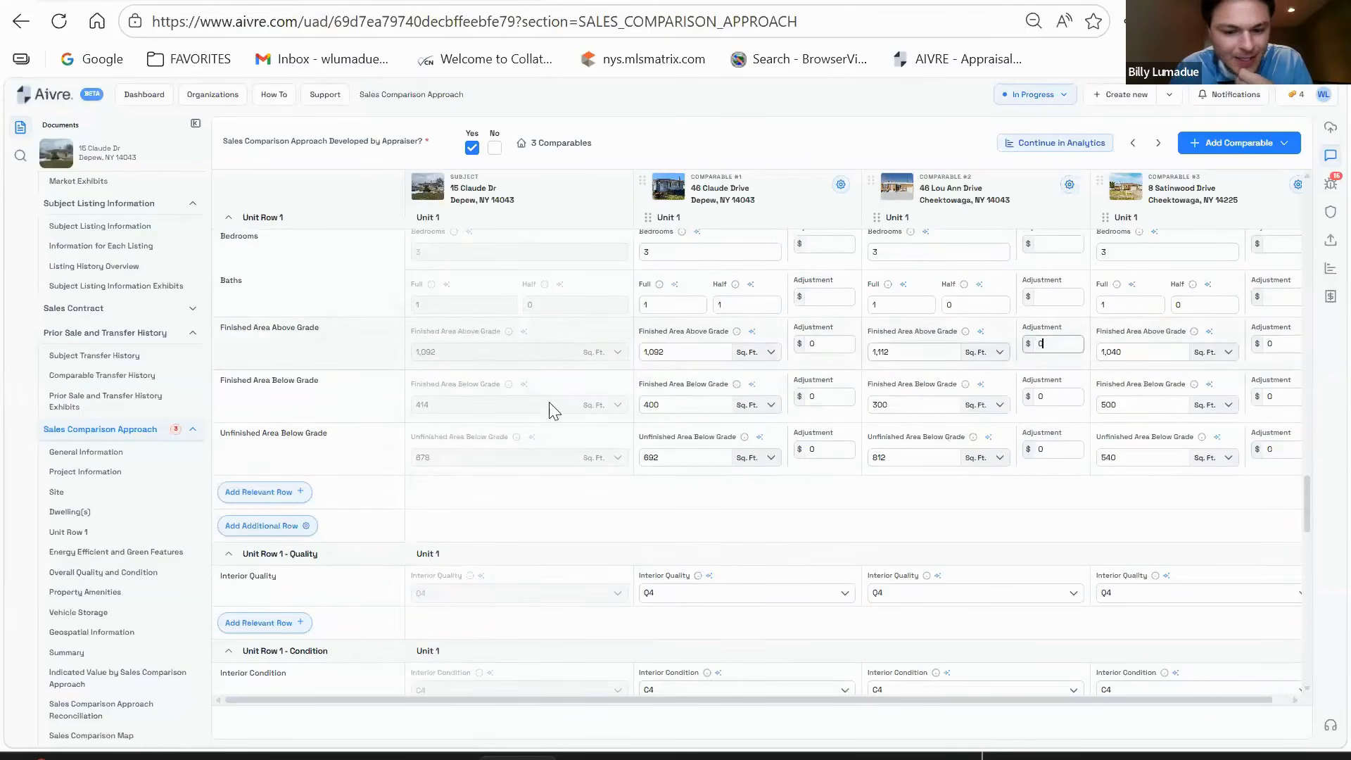
pyautogui.moveTo(858, 701); pyautogui.dragTo(772, 677)
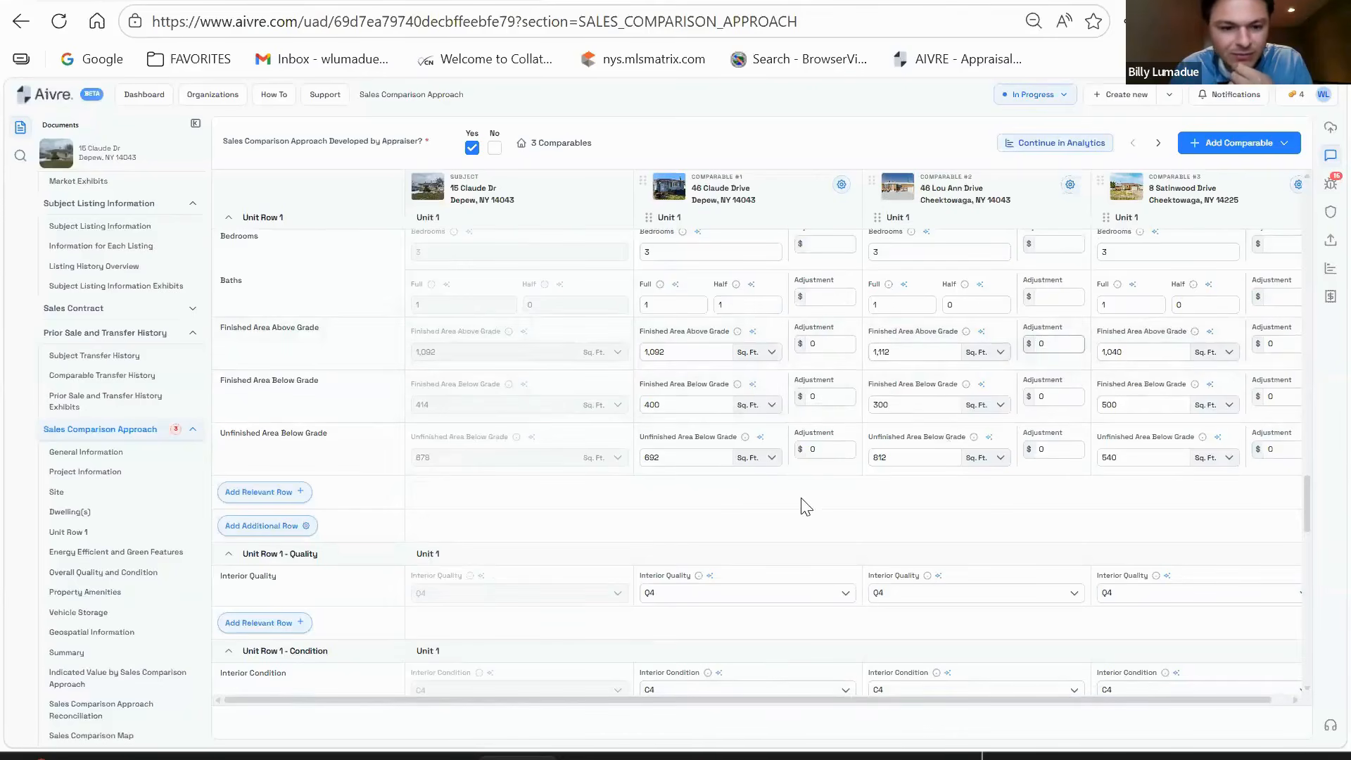
pyautogui.scroll(2, 346, 462)
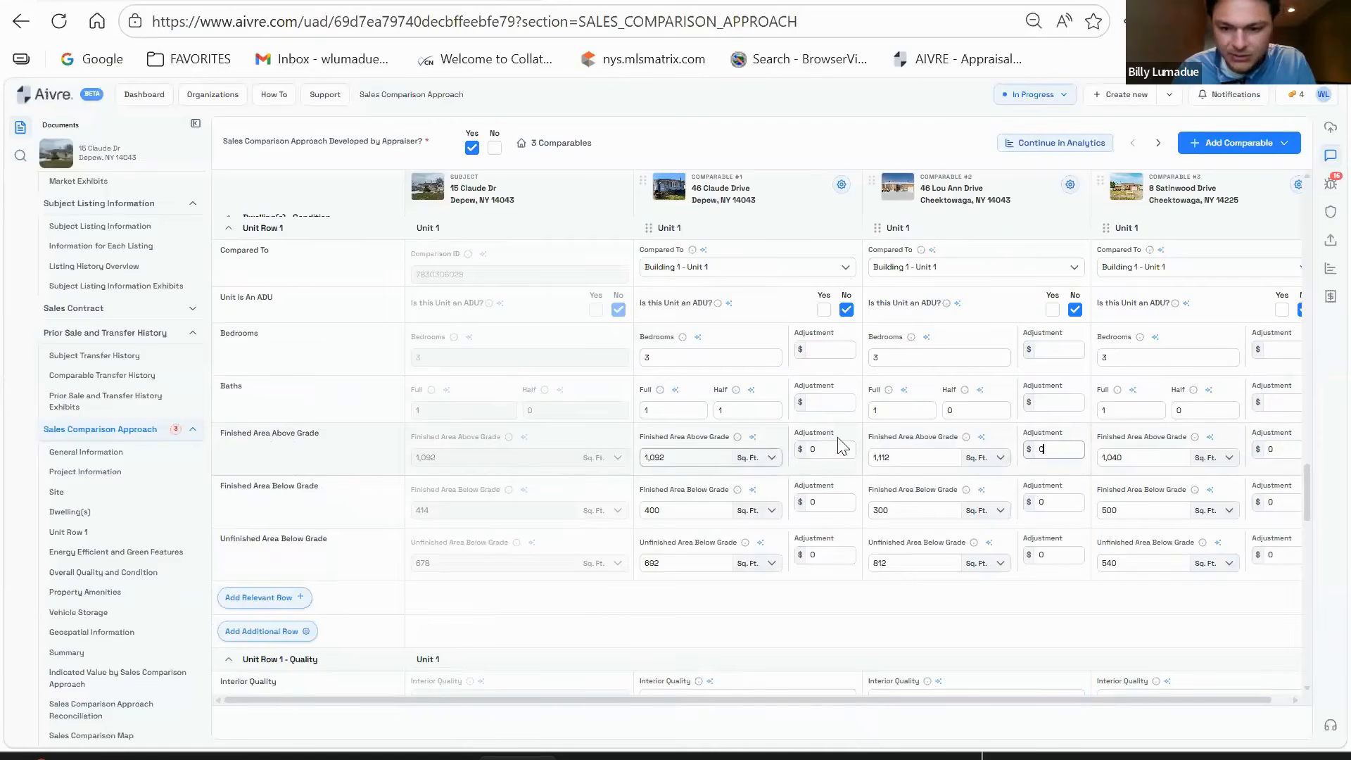
pyautogui.scroll(-2, 816, 479)
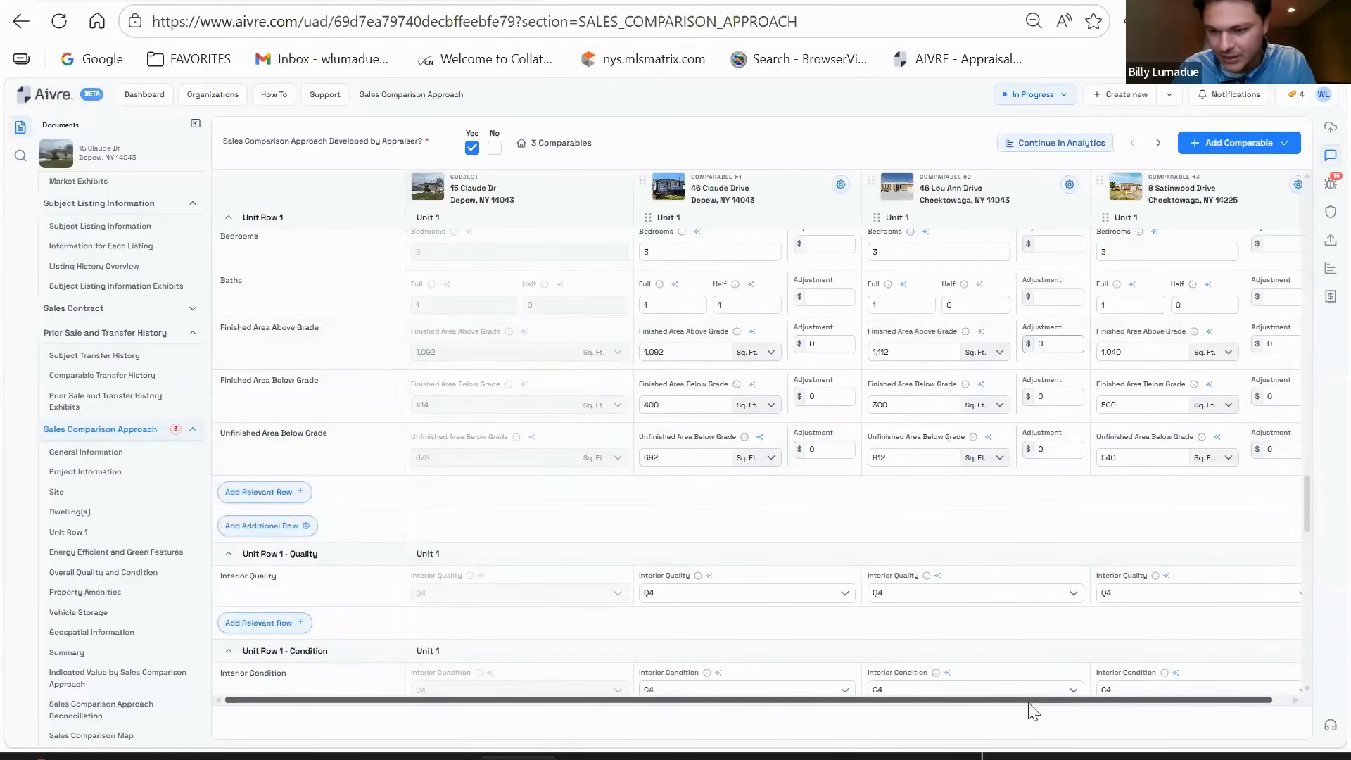
pyautogui.hscroll(1, 1028, 711)
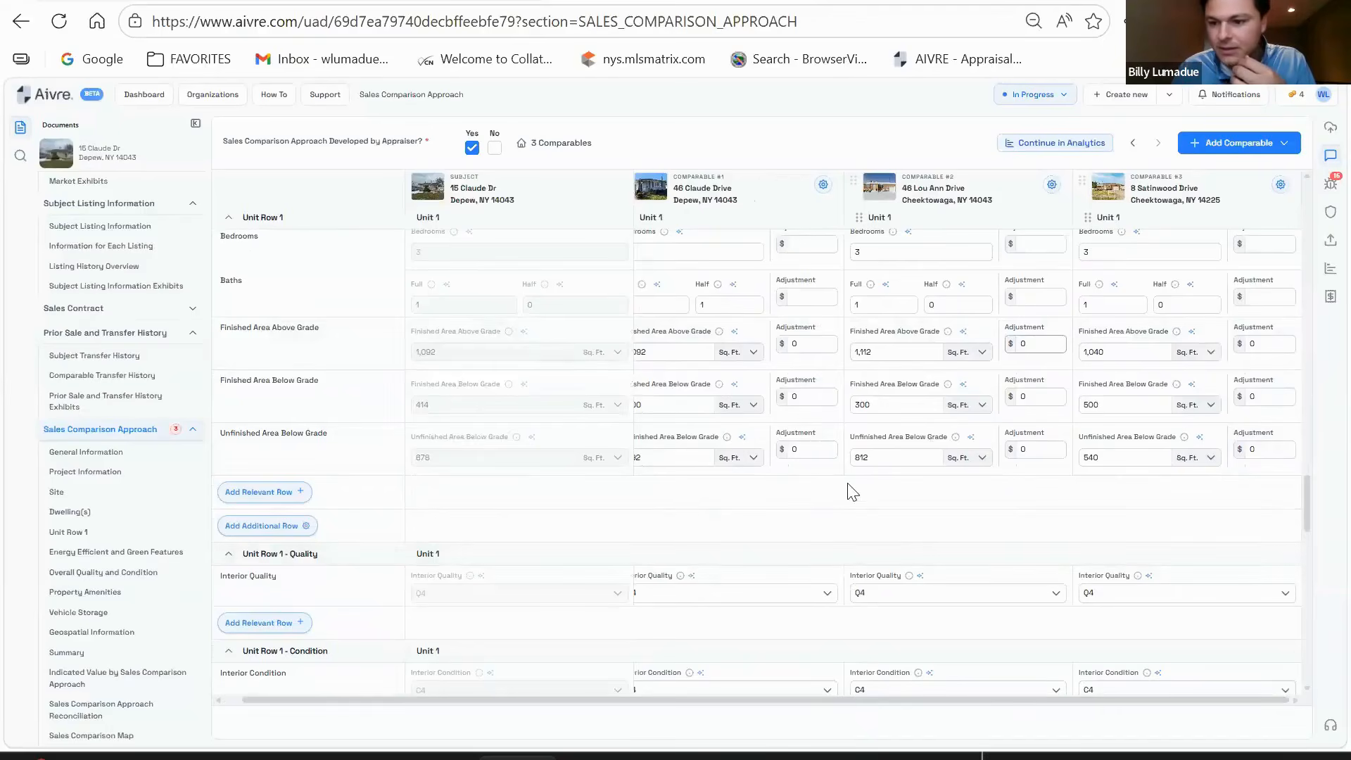
pyautogui.scroll(1, 848, 491)
pyautogui.scroll(-1, 853, 491)
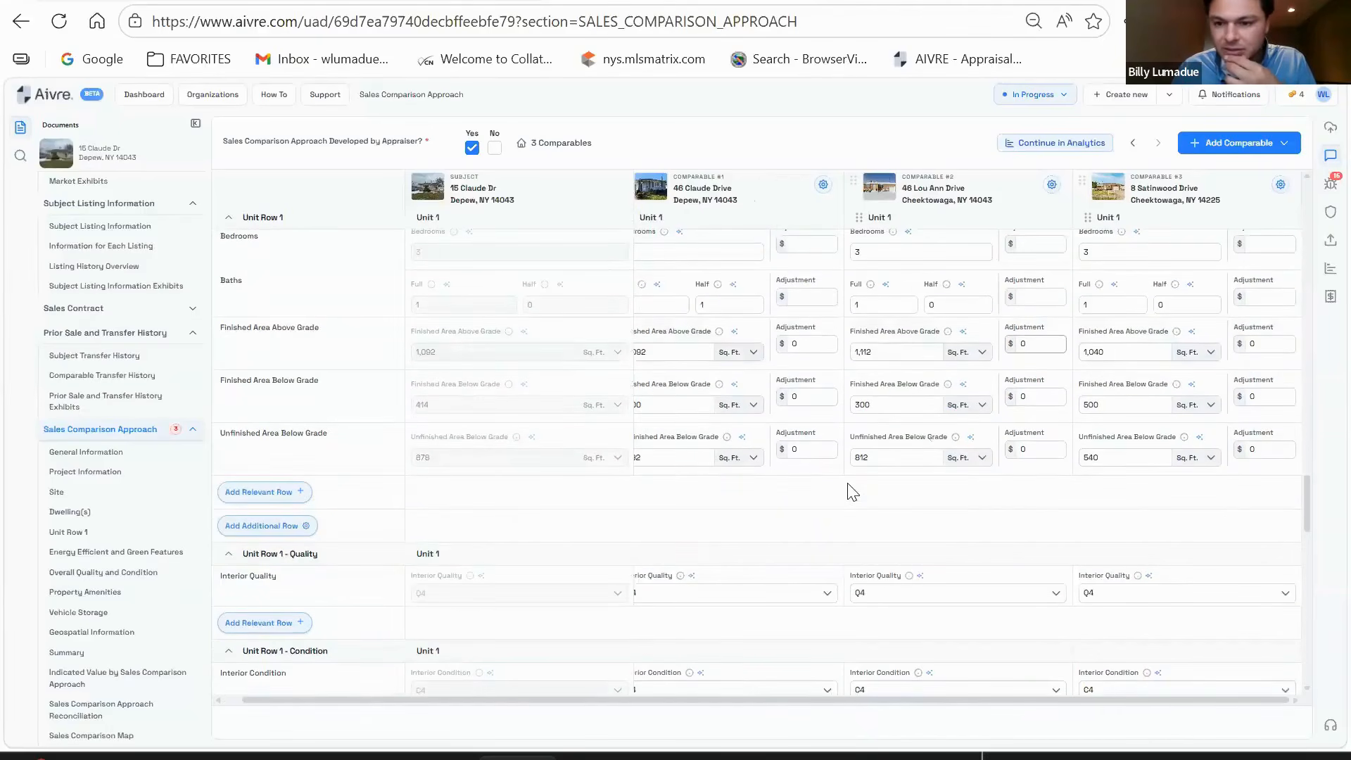
pyautogui.scroll(1, 847, 485)
pyautogui.scroll(-4, 847, 485)
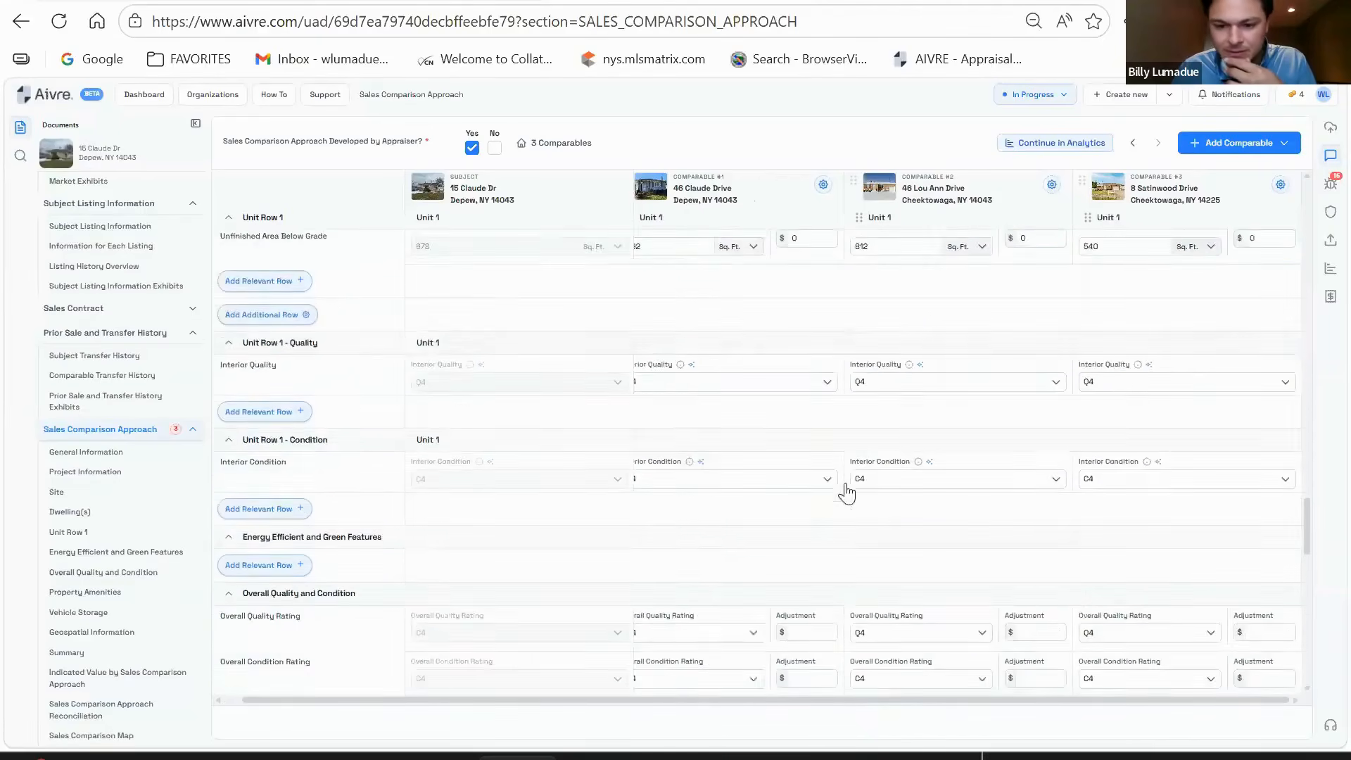
pyautogui.scroll(-10, 850, 490)
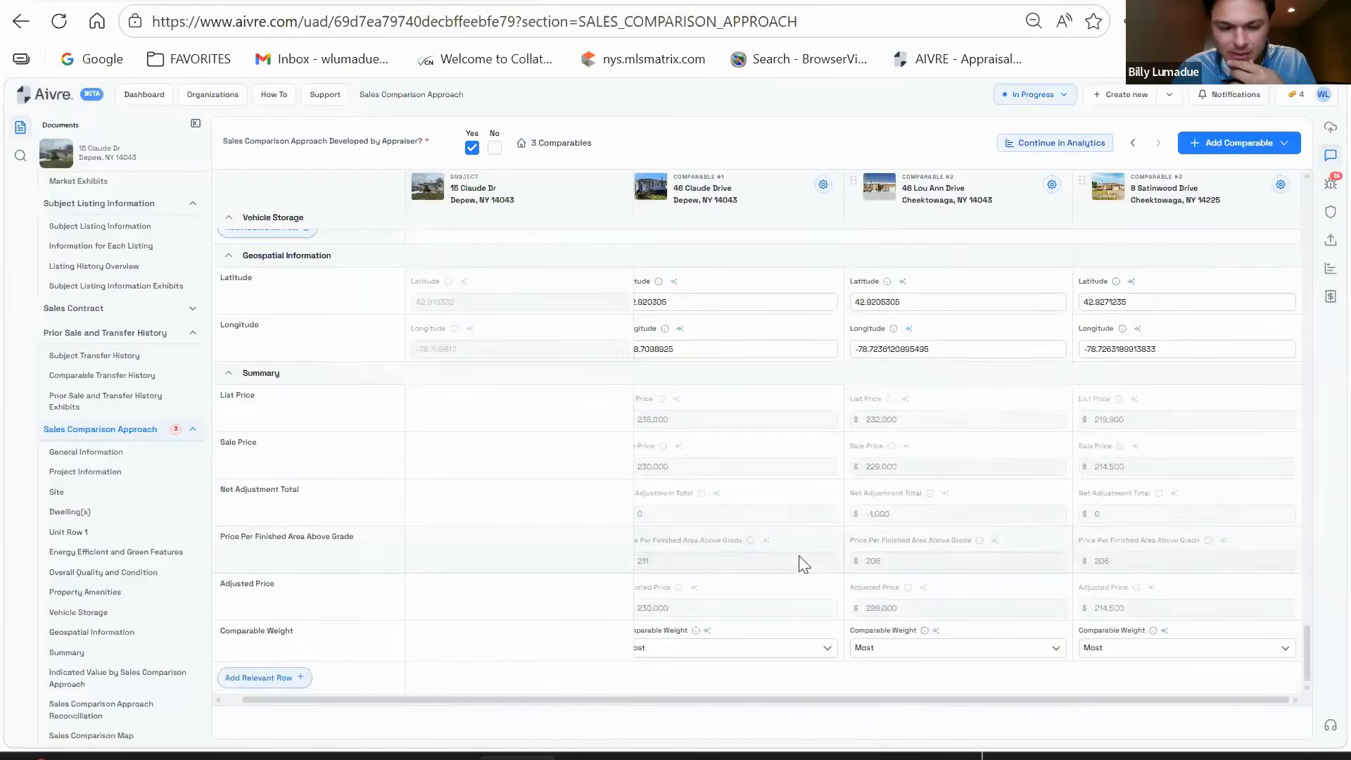
pyautogui.scroll(-3, 640, 589)
# - Review the comparable weights, leaving comparables #1 and #2 weighted Most
pyautogui.scroll(1, 945, 556)
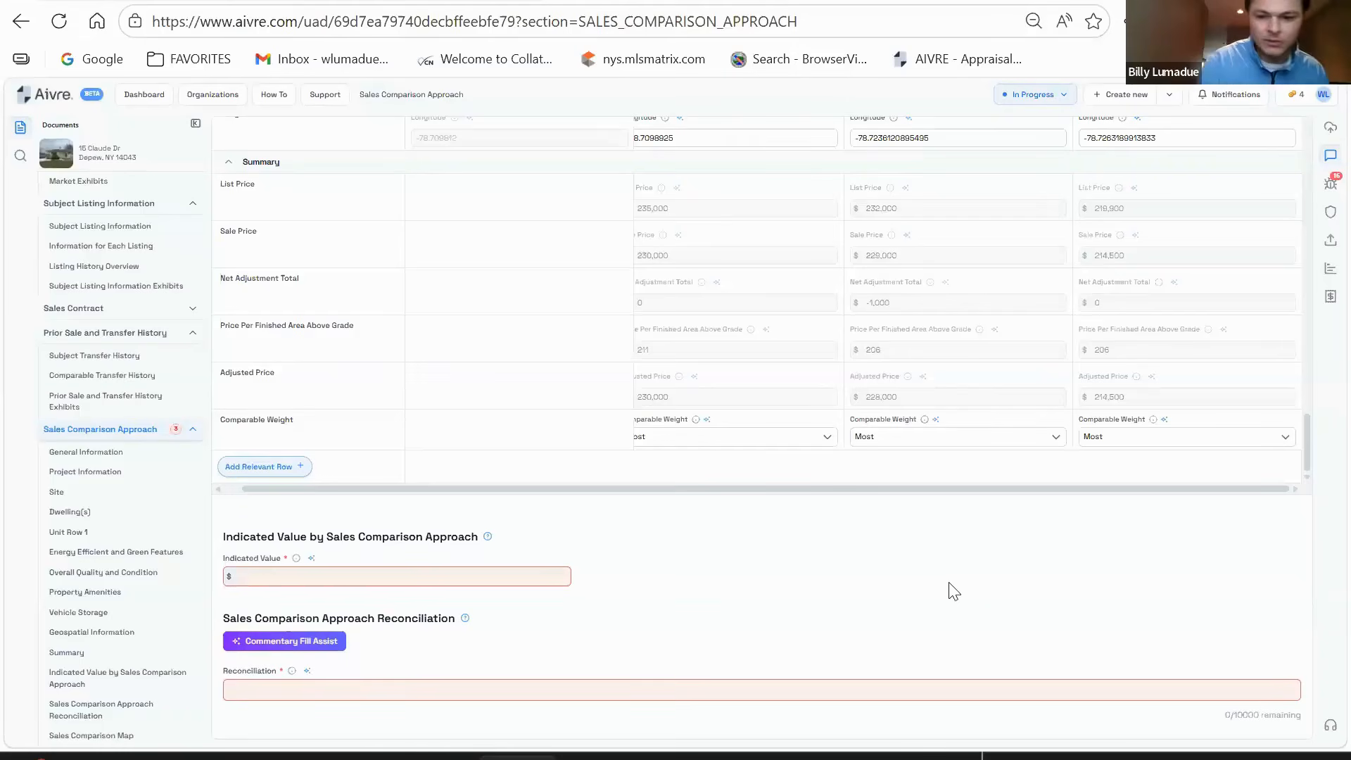
pyautogui.moveTo(850, 496); pyautogui.dragTo(816, 497)
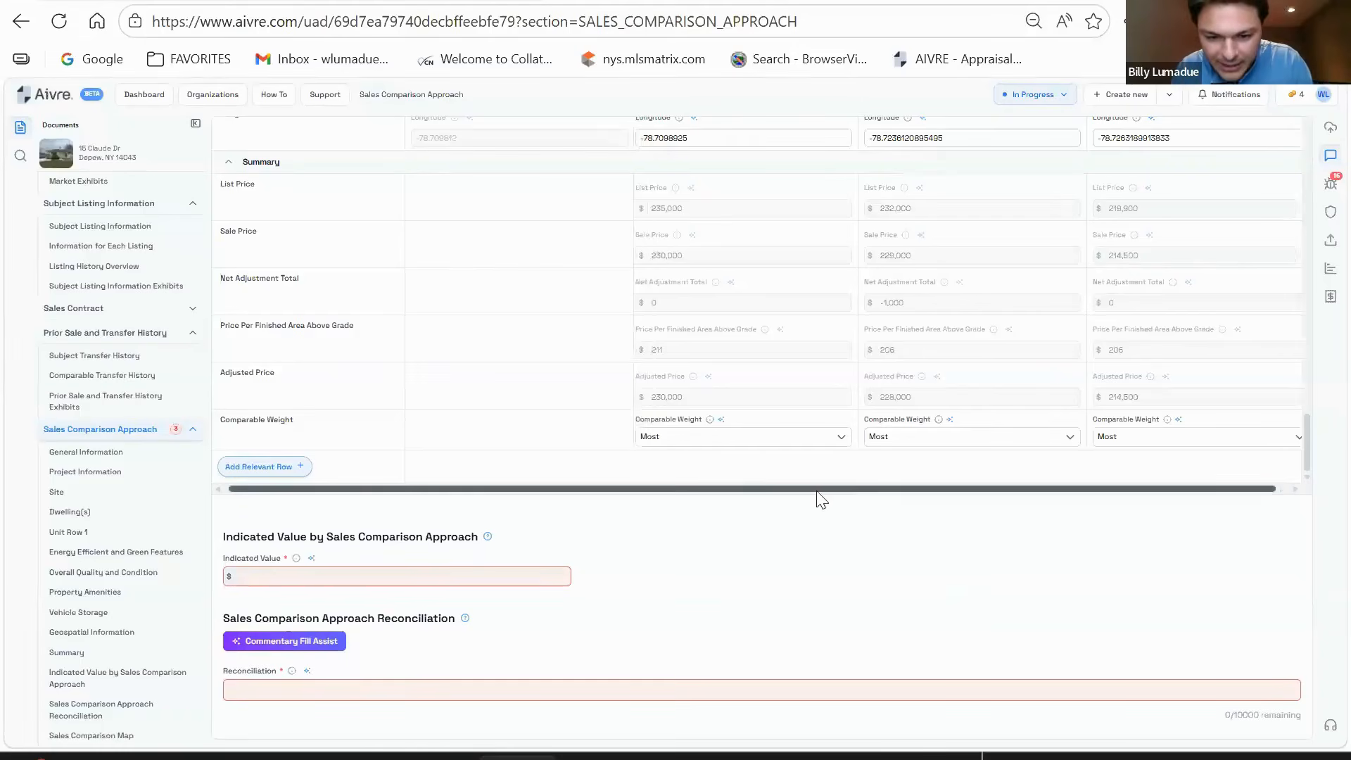
pyautogui.click(757, 437)
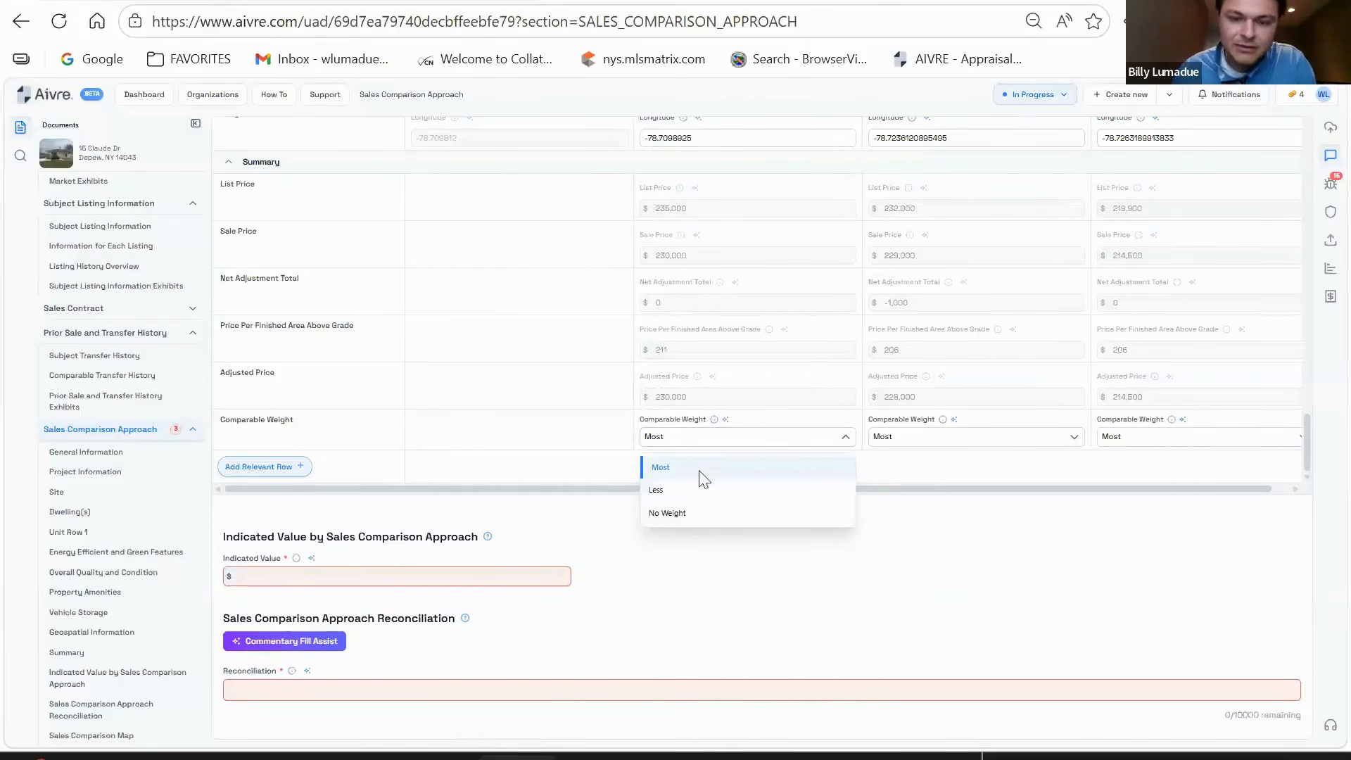
pyautogui.click(675, 489)
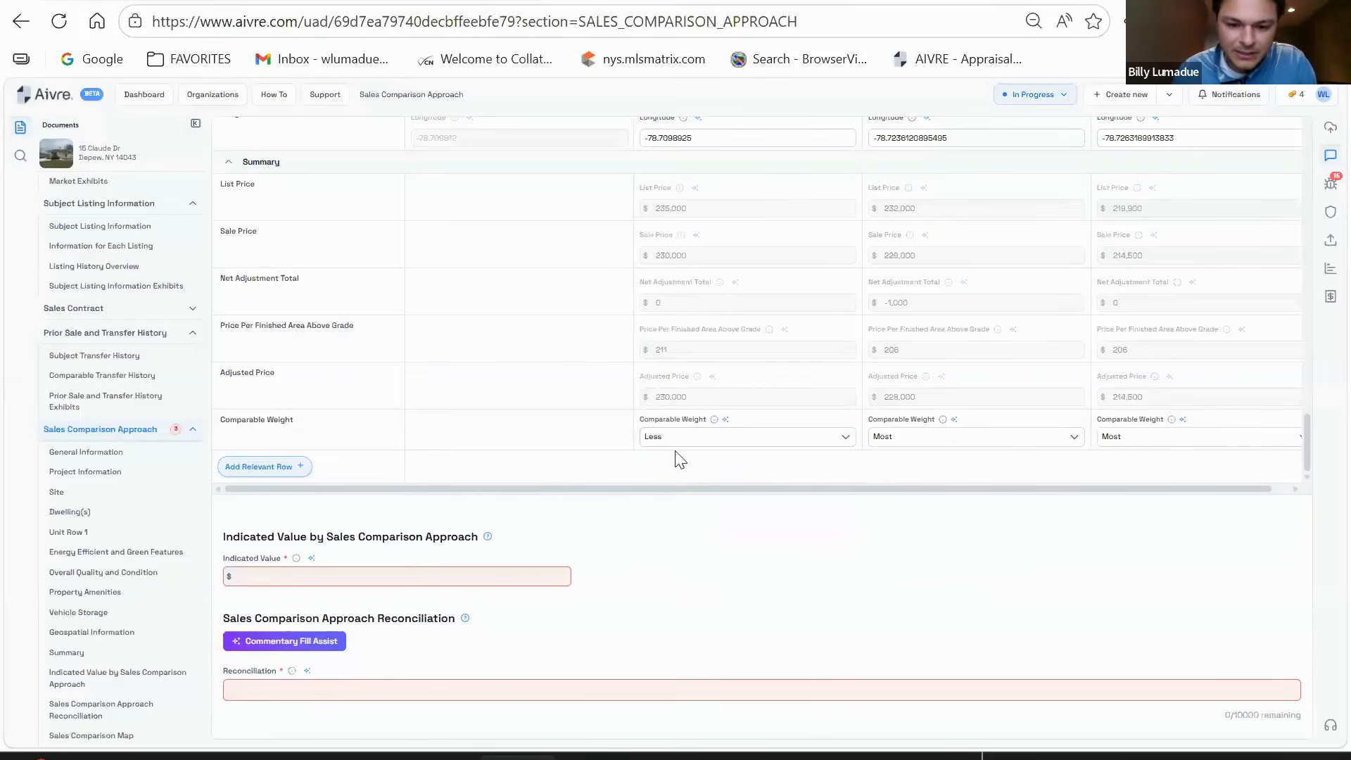
pyautogui.click(697, 445)
pyautogui.click(735, 466)
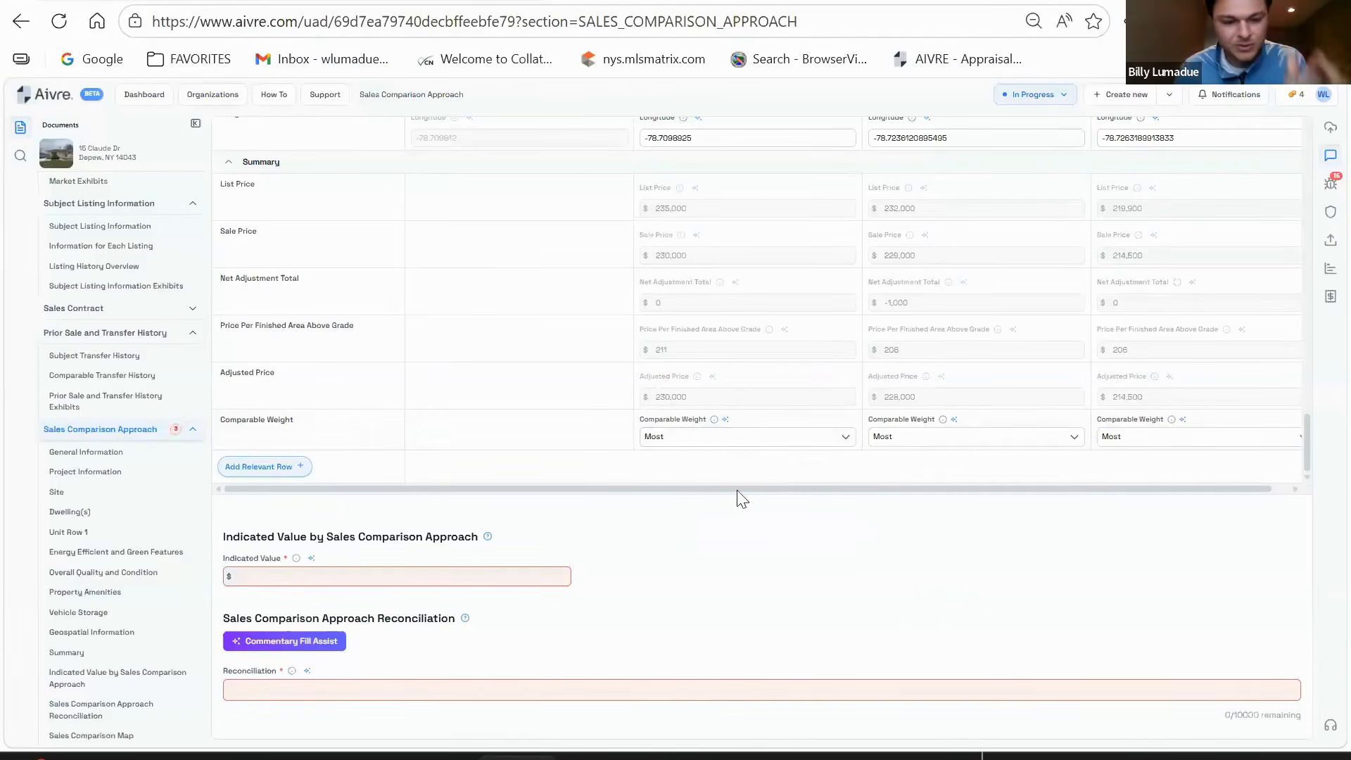
pyautogui.scroll(-2, 570, 596)
pyautogui.click(576, 584)
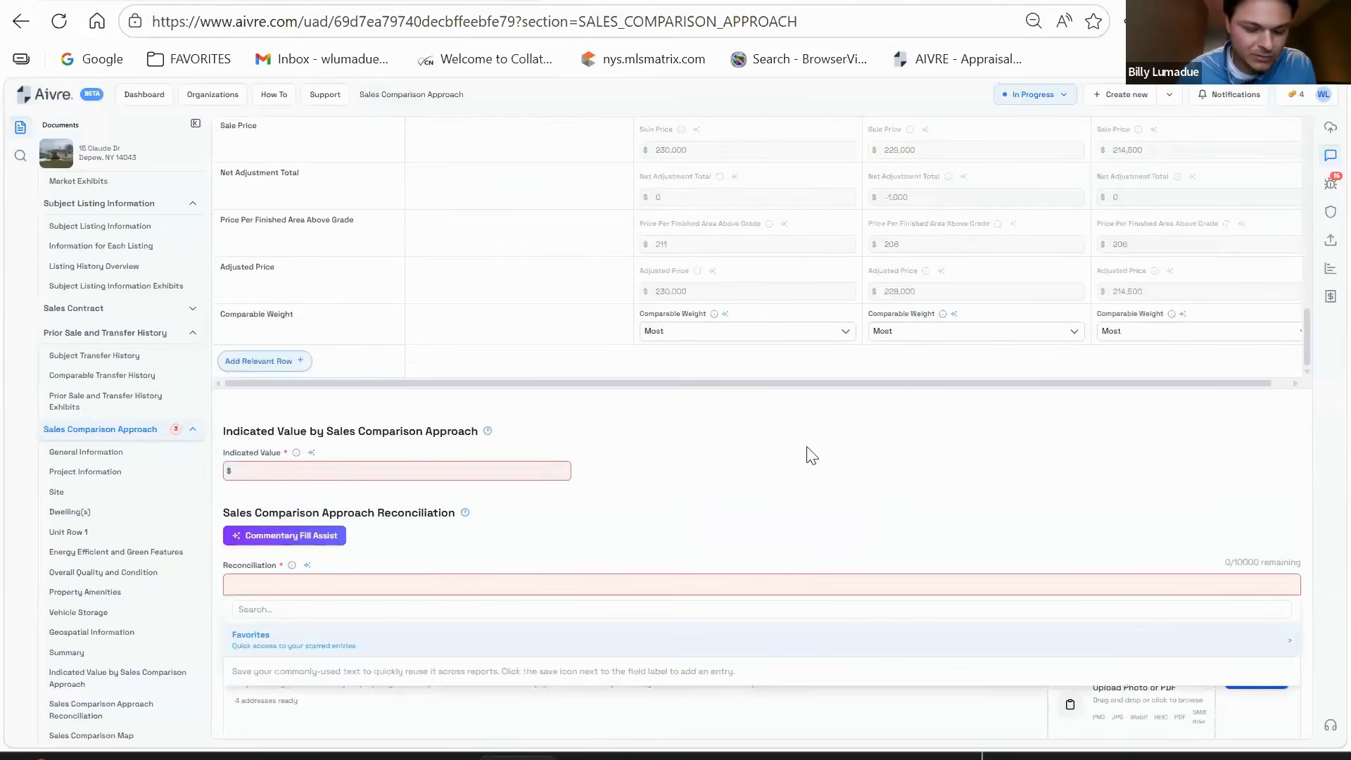
pyautogui.click(821, 468)
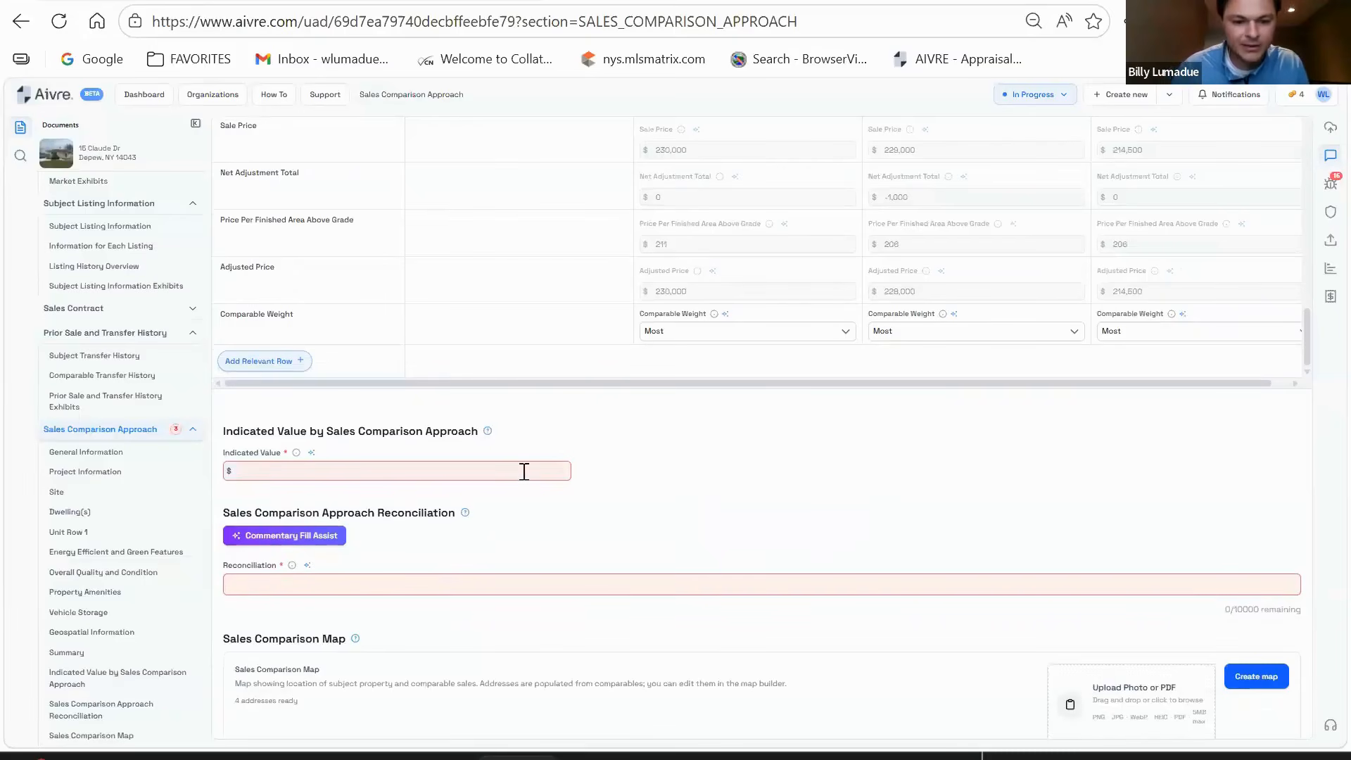
pyautogui.scroll(1, 1044, 482)
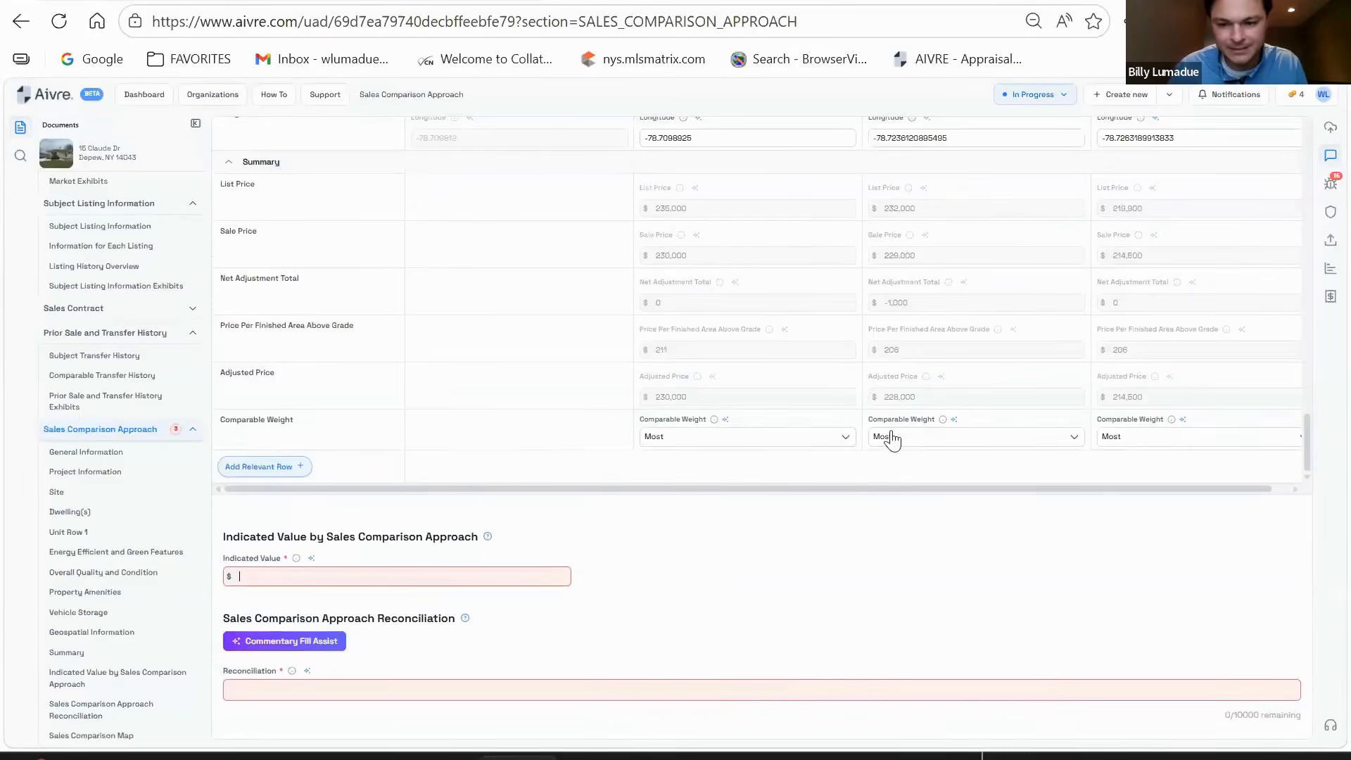
pyautogui.click(922, 451)
pyautogui.click(1176, 575)
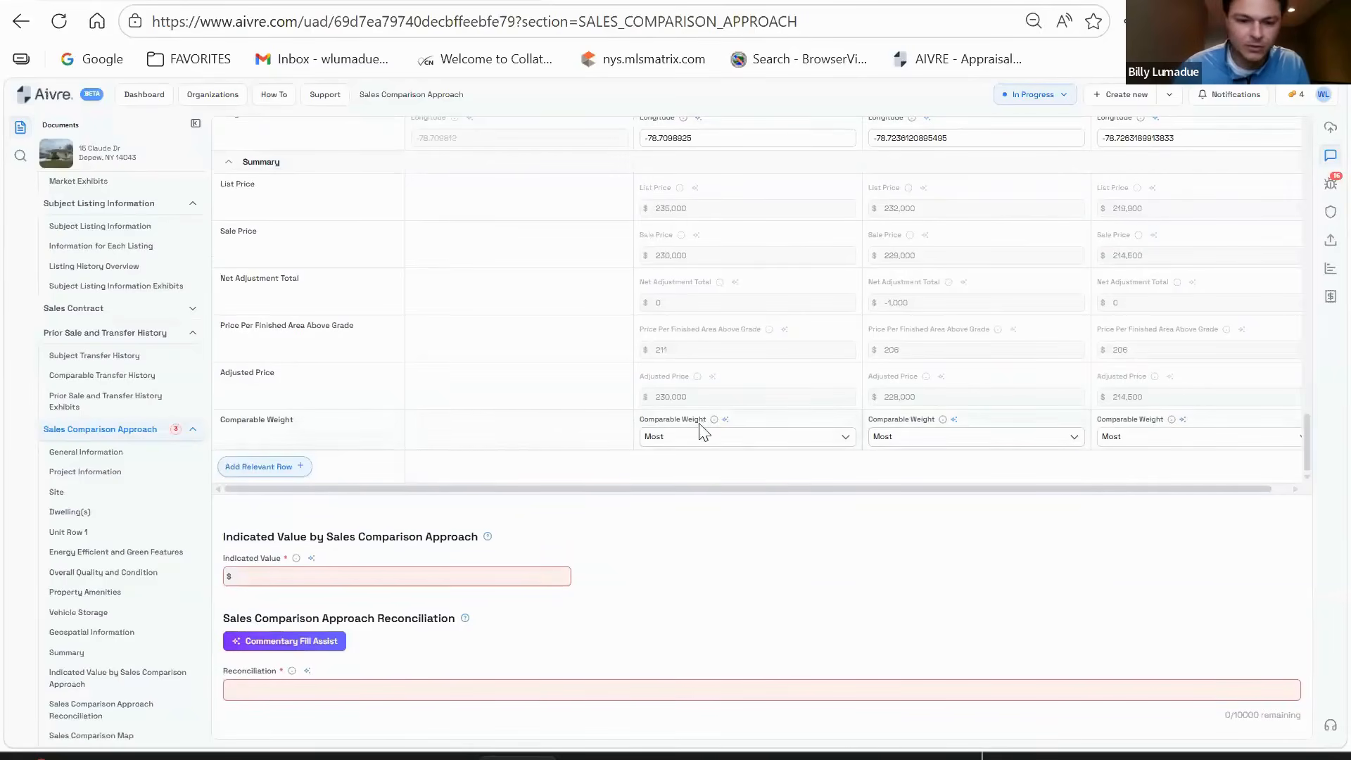
# - Enter 224,000 as the indicated value by sales comparison approach
pyautogui.scroll(-1, 901, 579)
pyautogui.click(446, 472)
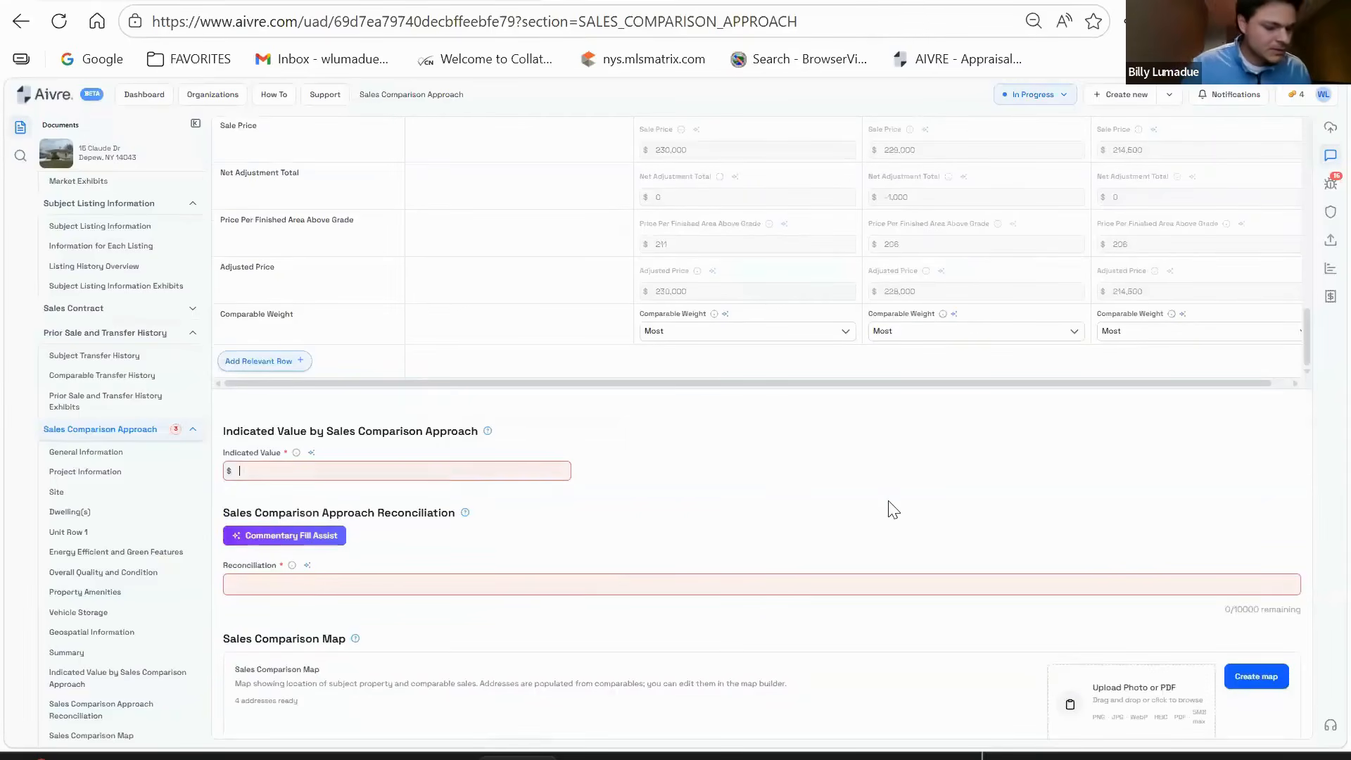
pyautogui.scroll(1, 907, 504)
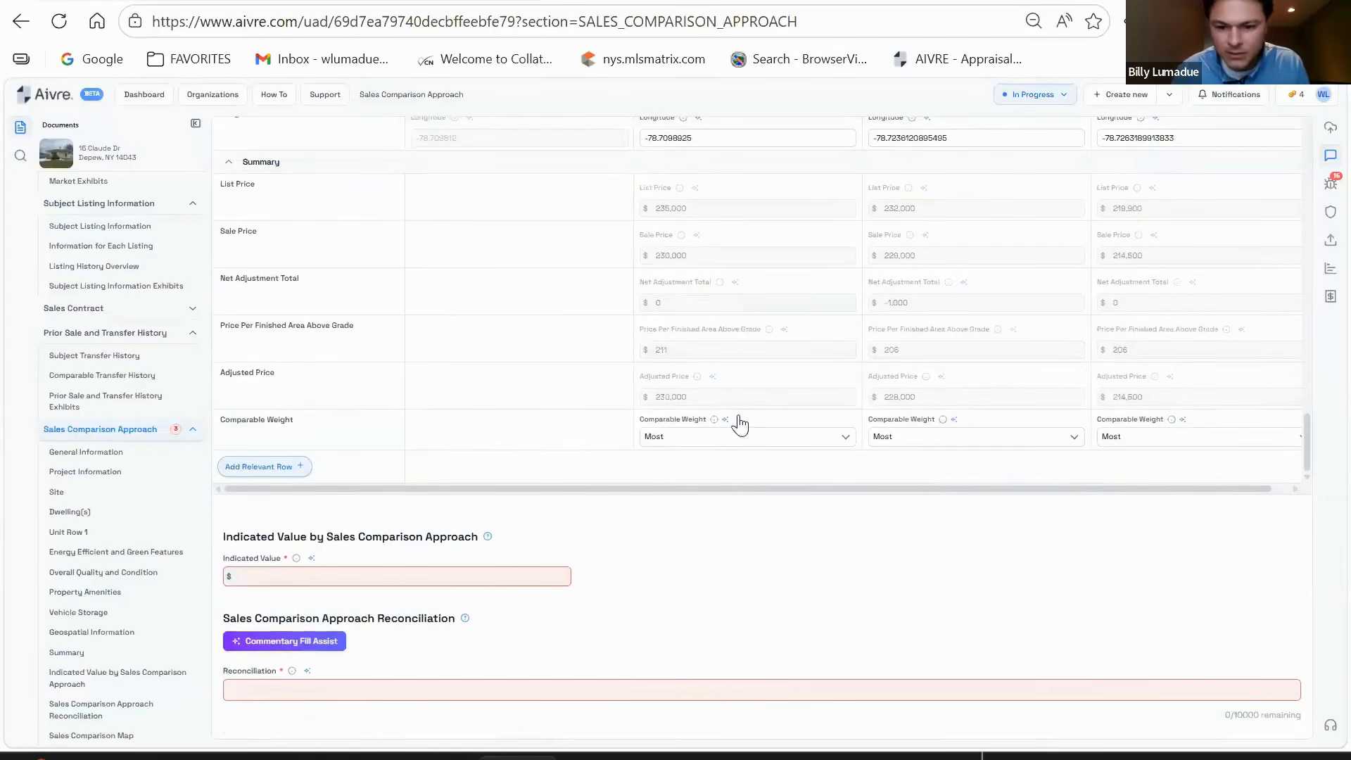
pyautogui.write('224,000')
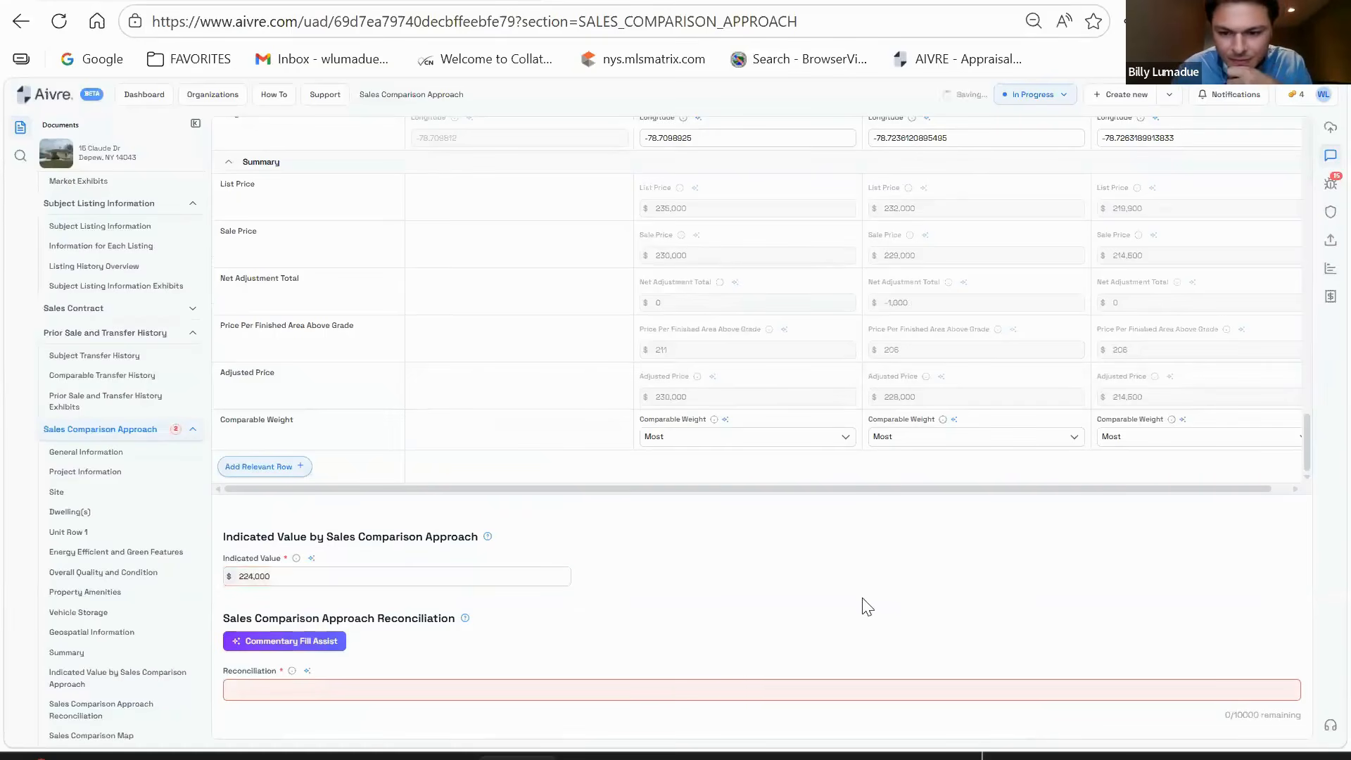
pyautogui.scroll(1, 866, 603)
pyautogui.scroll(10, 874, 605)
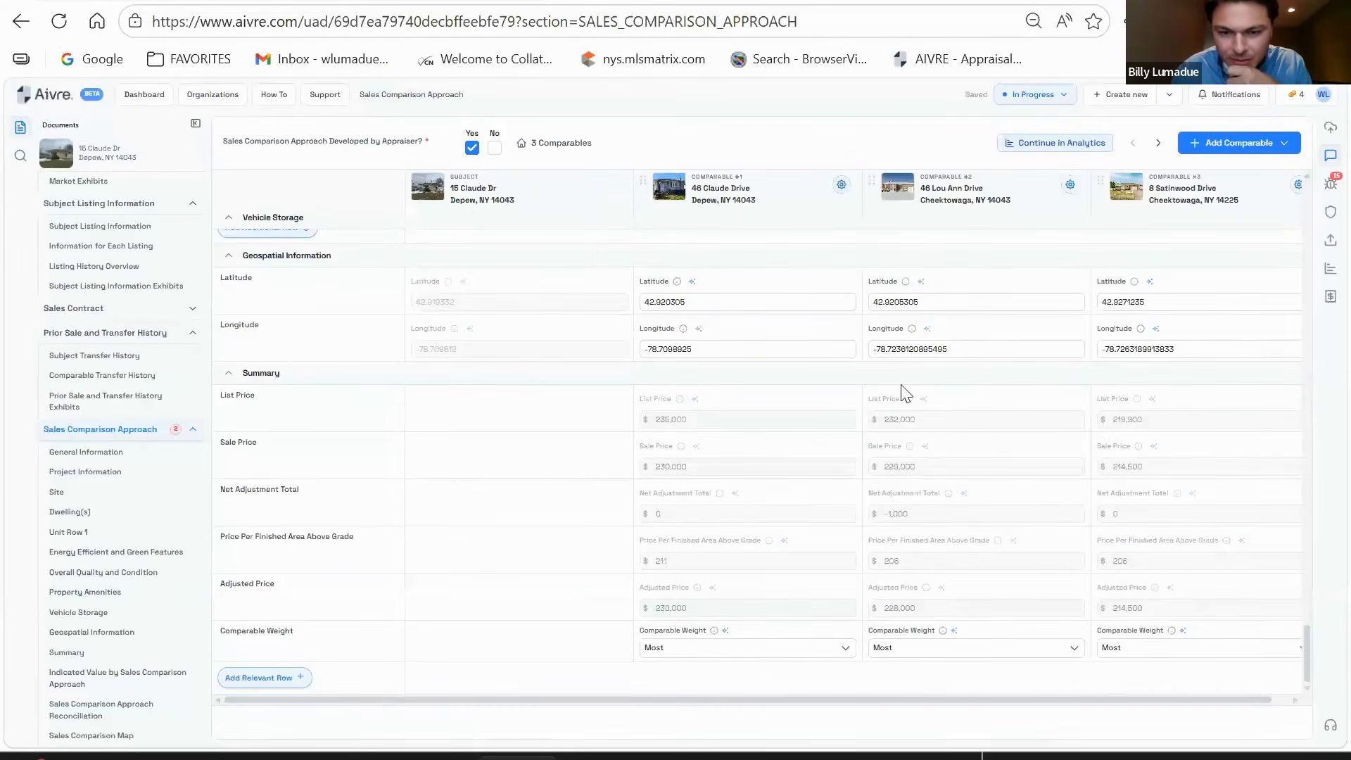
pyautogui.scroll(-20, 905, 422)
pyautogui.scroll(3, 869, 524)
pyautogui.scroll(4, 865, 510)
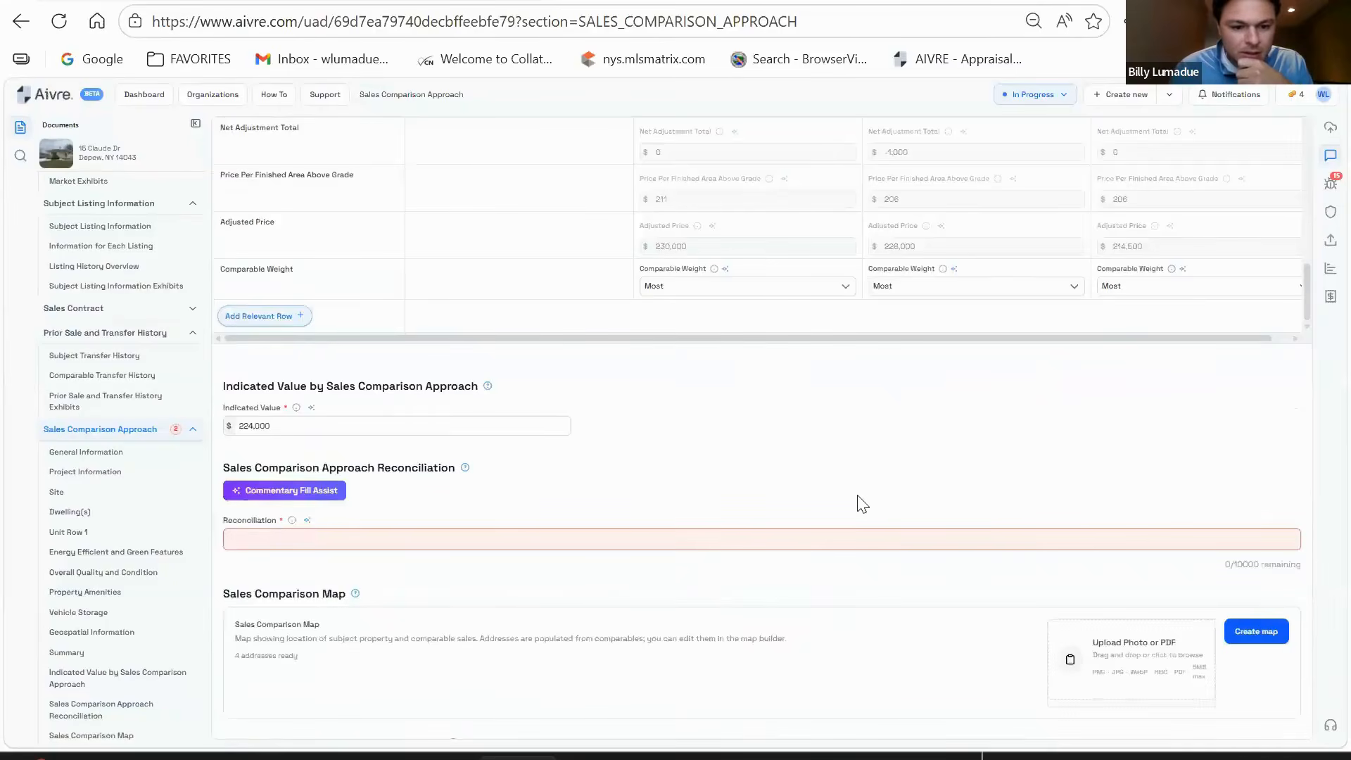
pyautogui.scroll(-1, 802, 464)
pyautogui.click(710, 442)
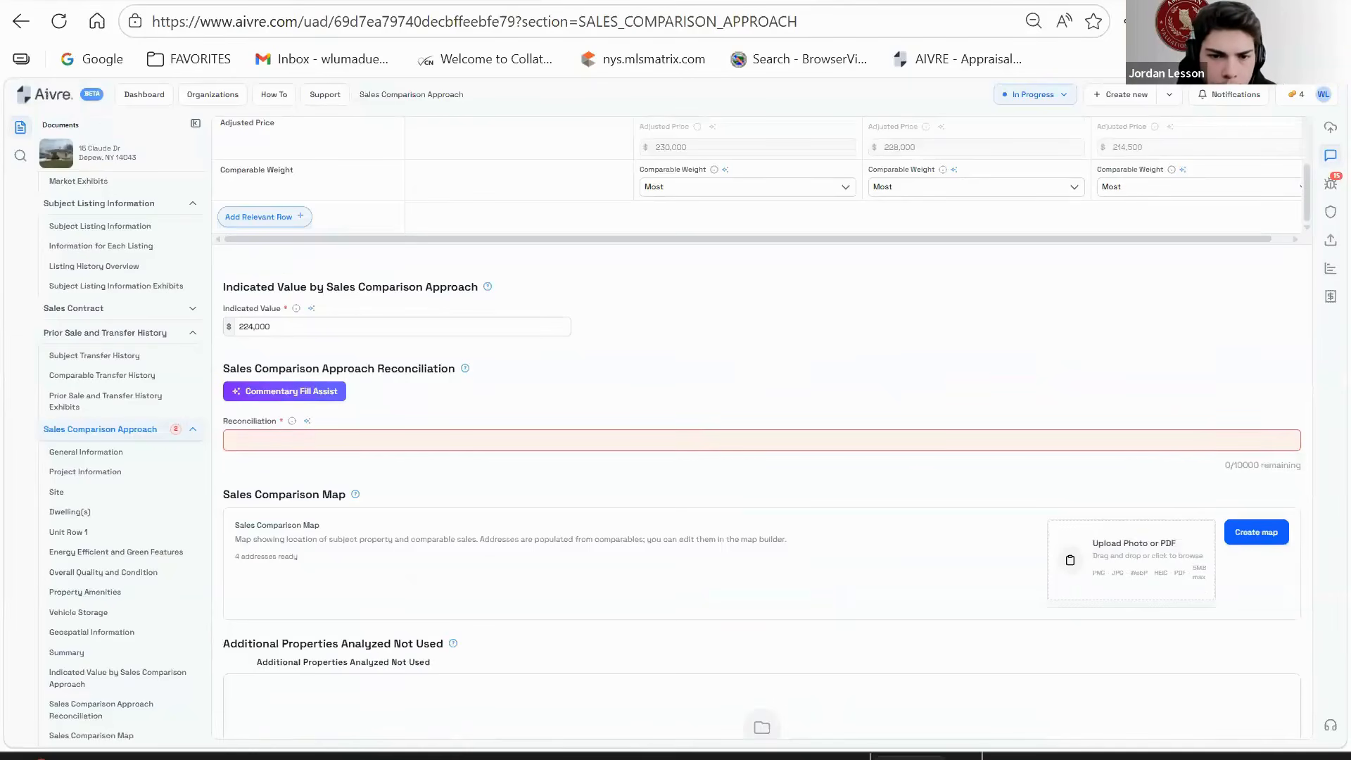
# - Paste the equal-weighting sentence for comparable sales 1-3 into the reconciliation, ending it with a period
pyautogui.click(290, 437)
pyautogui.write('THE FINAL OPINION OF VALUE HAS BEEN WEIGHTED EQUALLY AMONG COMPARABLE SALES 1-3')
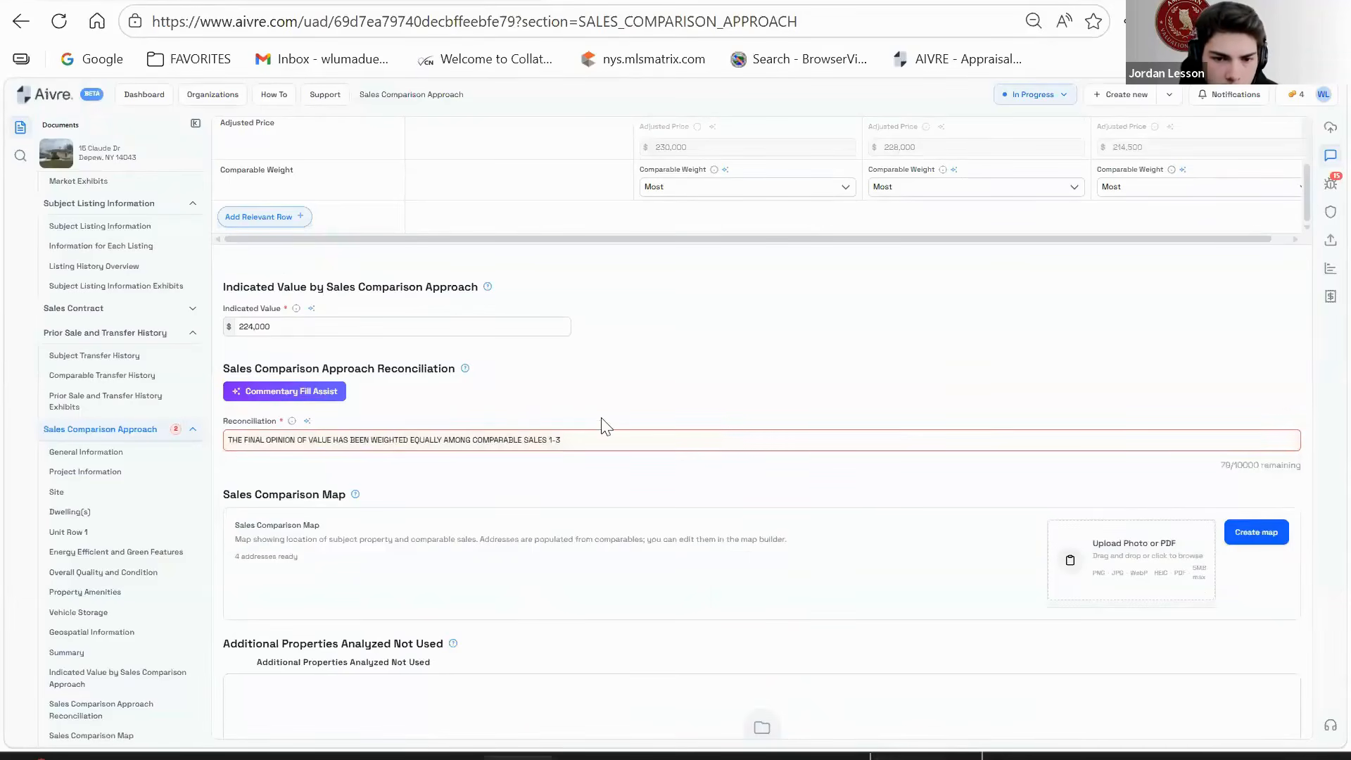
pyautogui.click(603, 433)
pyautogui.write('.')
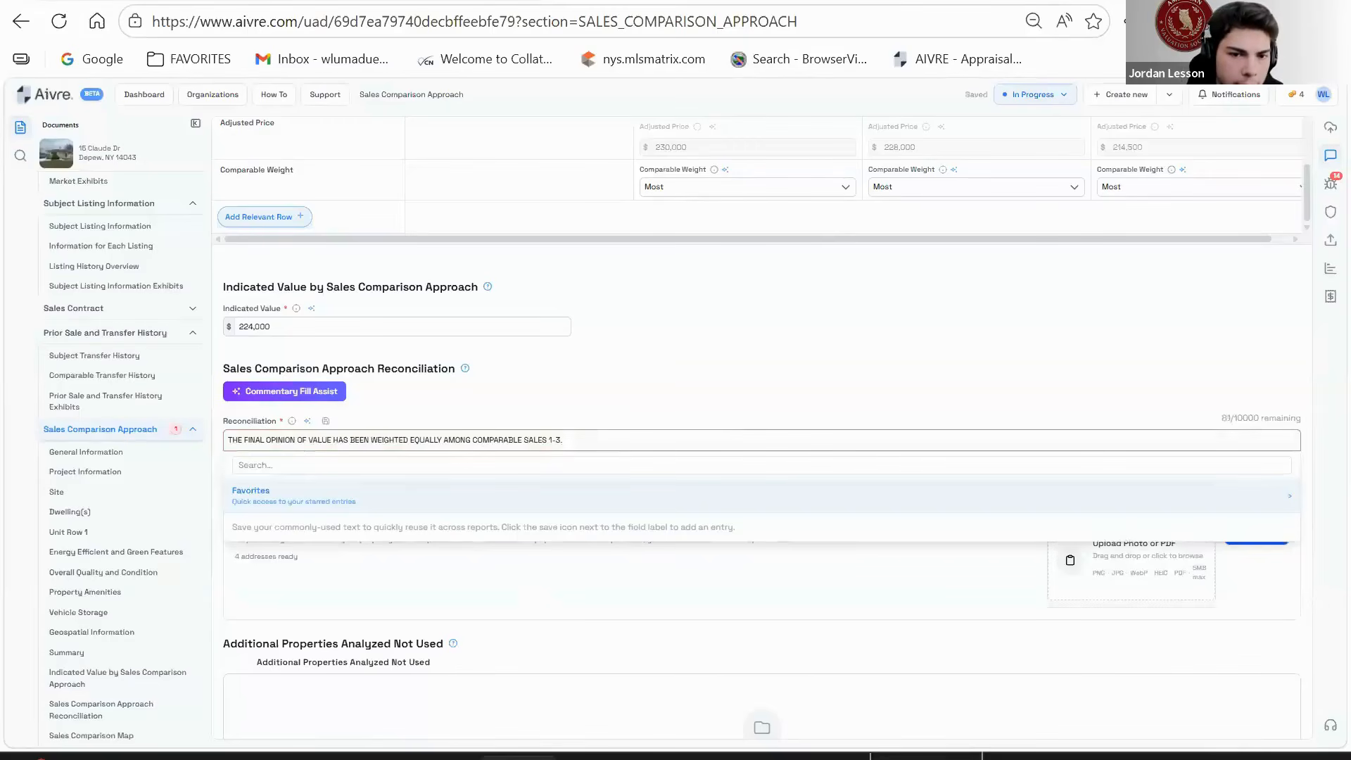
pyautogui.click(912, 758)
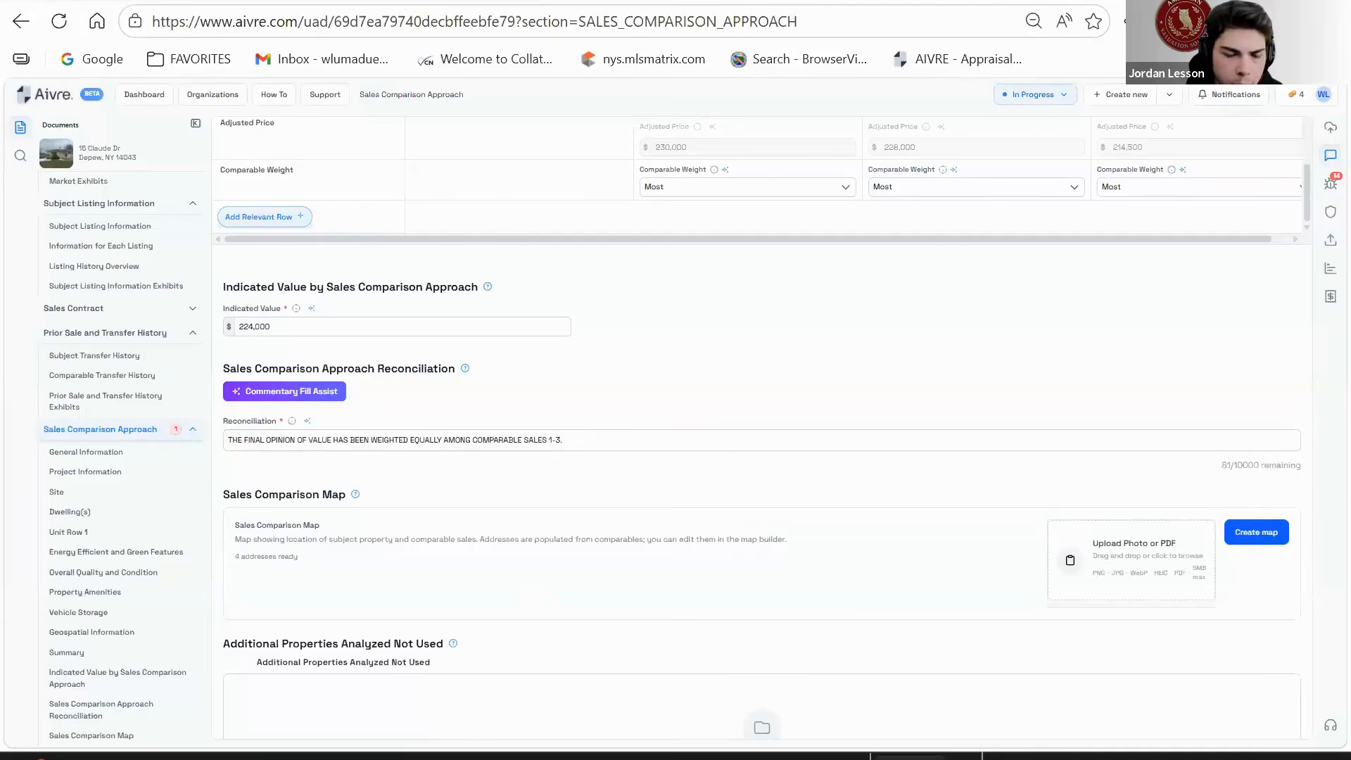
# - Append the basement finish and basement square-footage adjustment commentary
pyautogui.click(633, 437)
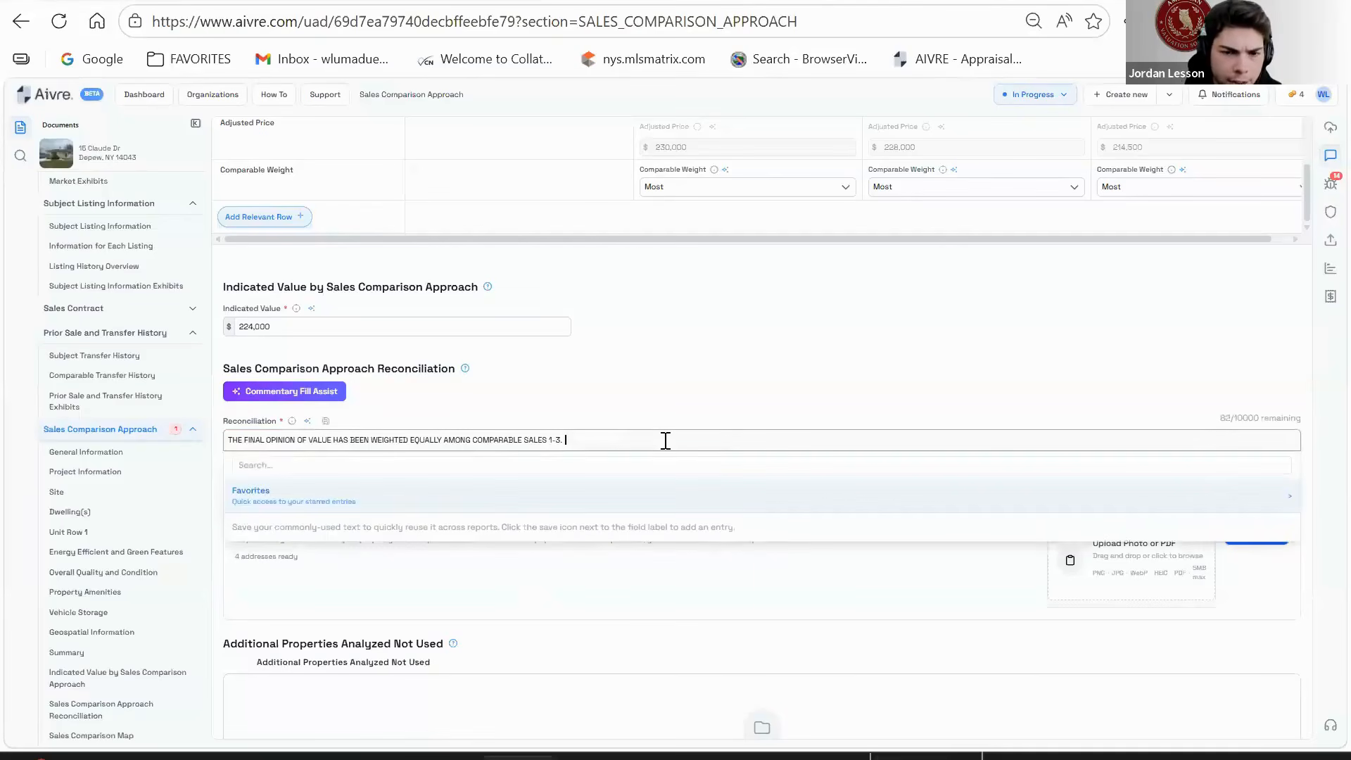
pyautogui.write('BASEMENT FINISH ADJUSTMENT (WHEN APPLICABLE) THE APPRAISER HAS ADJUSTED FOR FINISHED BASEMENT UNDER ROOM S BELOW GRADE IN THE SALES COMPARISON GRID AND ADJUSTED FOR SQUARE FOOTAGE OF THE BASEMENT UND ER BASEMENT AND FINISHED IN THE SALES GRID AS NOT TO ADJUST TWICE FOR THE SAME CONDITION. THE APPRAISER HAS ONLY ADJUSTED FOR BASEMENT FINISH W HEN SUPPORTIVE DOCUMENT ATION IS REPRESENTED IN THE MLS UNDER REMARKS OR PHOTOGRAPHIC SUPPORT IS ATTACHED.')
pyautogui.click(229, 452)
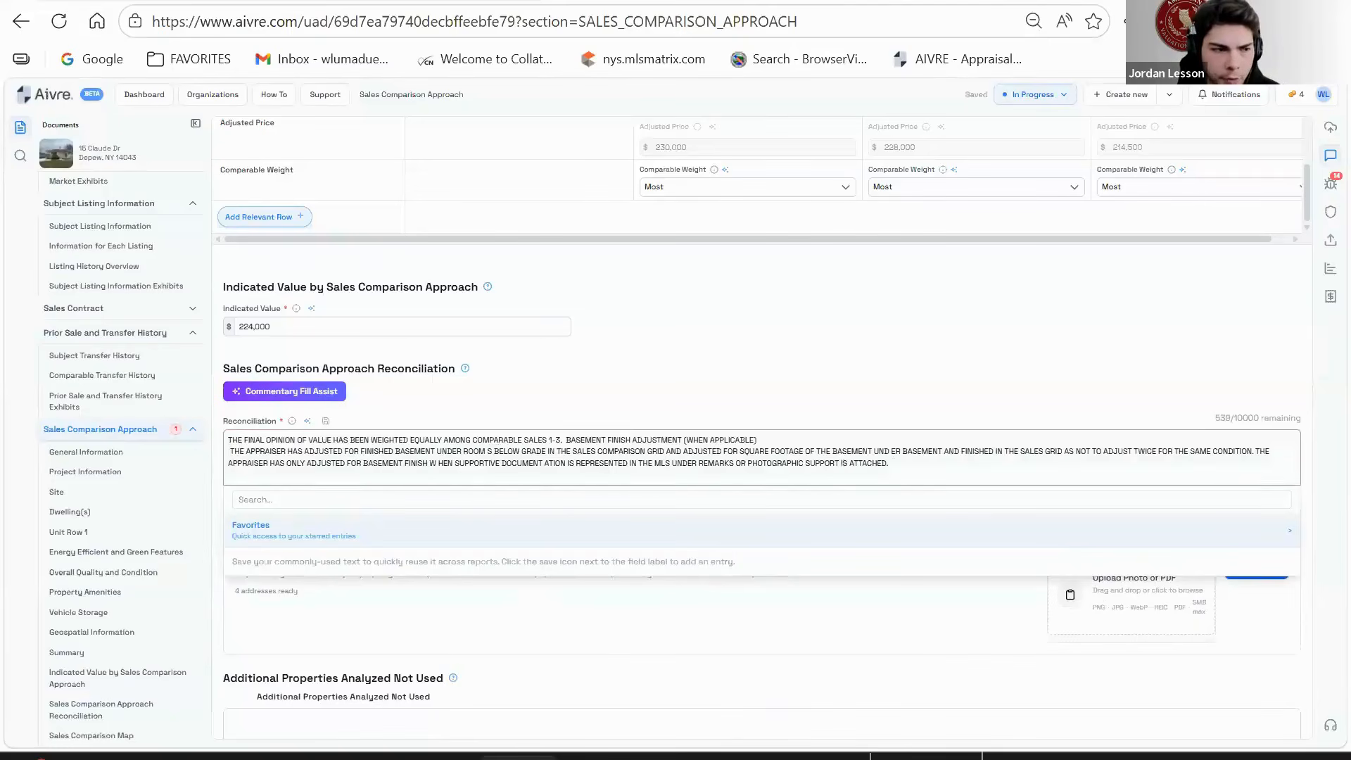
pyautogui.press('Tab')
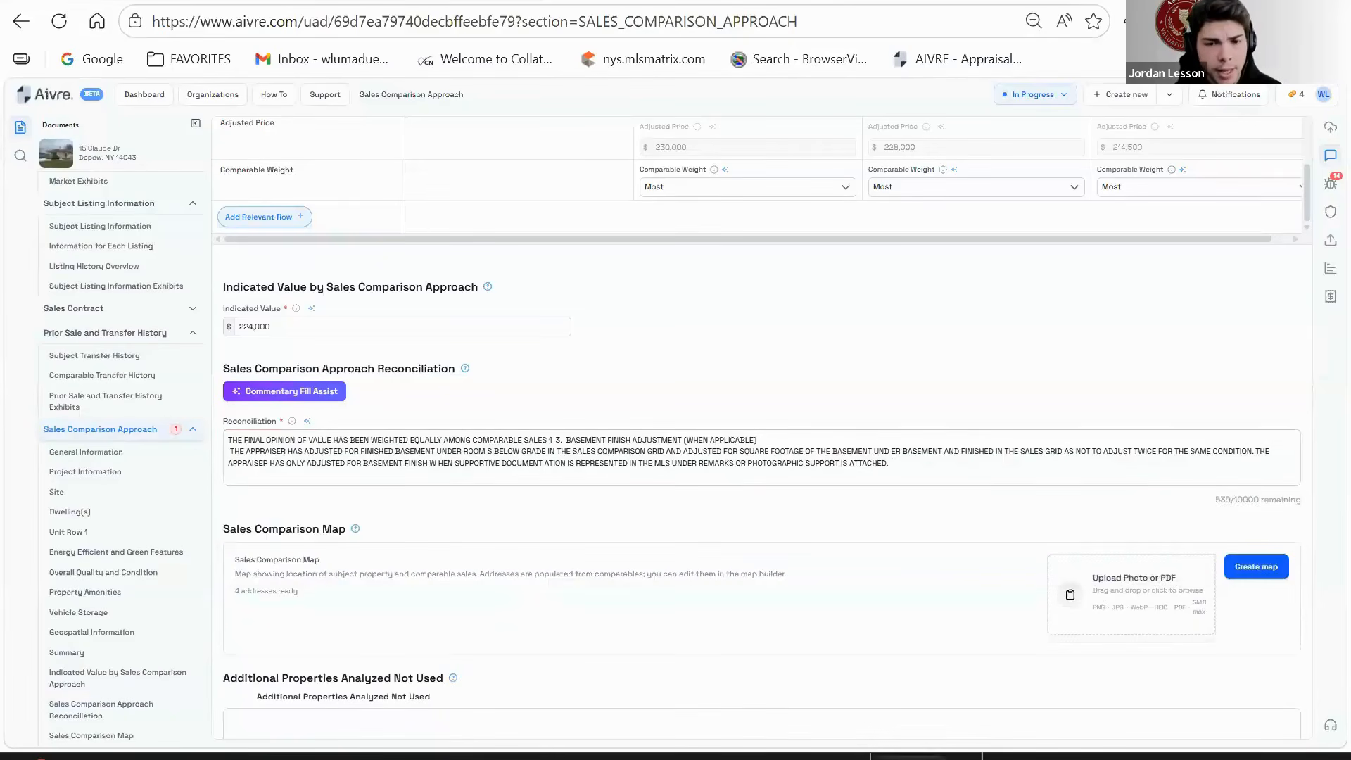
pyautogui.click(929, 471)
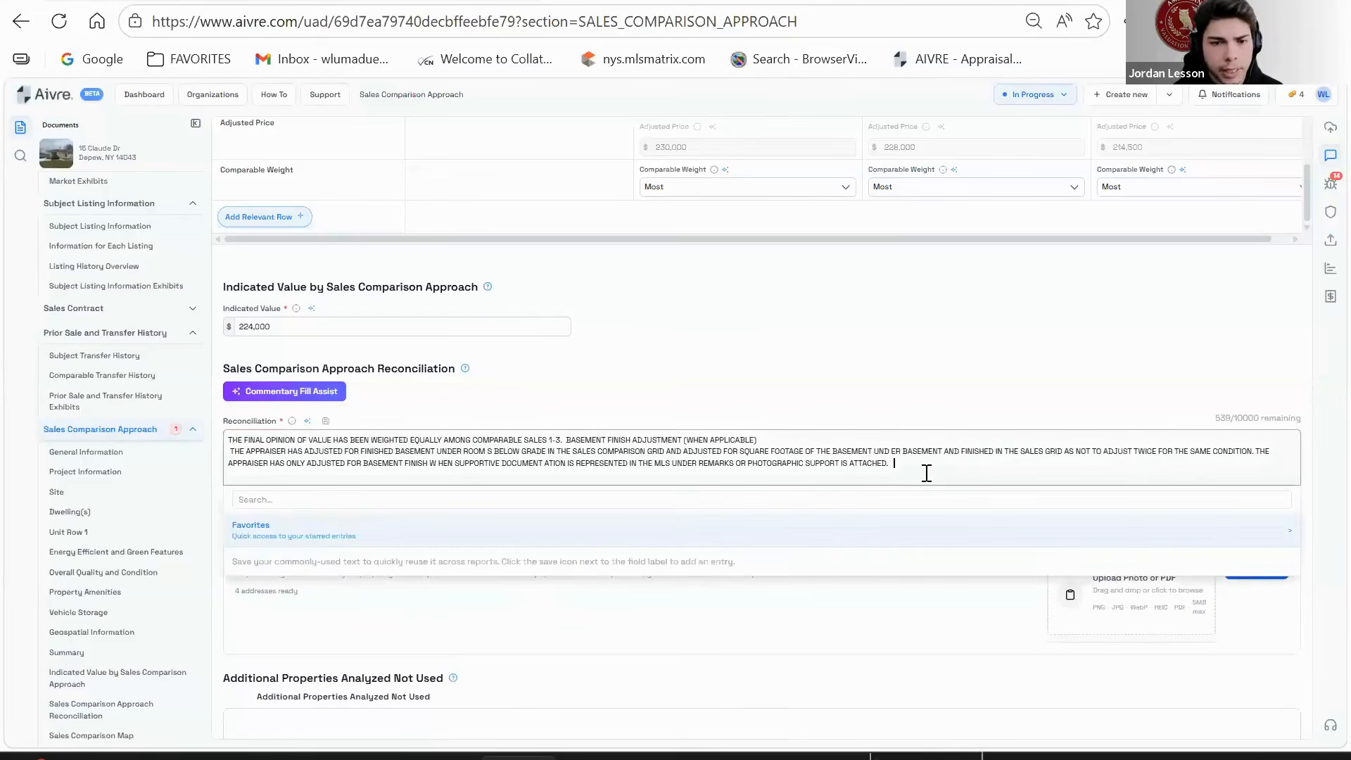
pyautogui.write('COMPARABLE BASEMENTS/FINISHED BASEMENTS SQUARE FOOTAGE\\nTHE APPRAISER HAS ESTIMATED SQUARE FOOTAGE FOR BOTH THE BASEMENT SIZE AND FINISHED BASEMENT AREA WHEN SQUARE FOOTAGE IS NOT AVAILABLE OR REPORTED IN MLS OR ASSESSMENT DATA. SQUARE FOOTAGE FOR BASEMENT IS APPROXIMATED AND ABSTRACTED BASED ON REPORTED FIRST FLOOR SQUARE FOOTAGE AND EXTERIOR INSPECTION BY THE APPRAISER. FINISHED BASEMENT SQUARE FOOTAGE IS BASED ON DESCRIPTION AND/OR PHOTOS PROVIDED FROM MLS DATA')
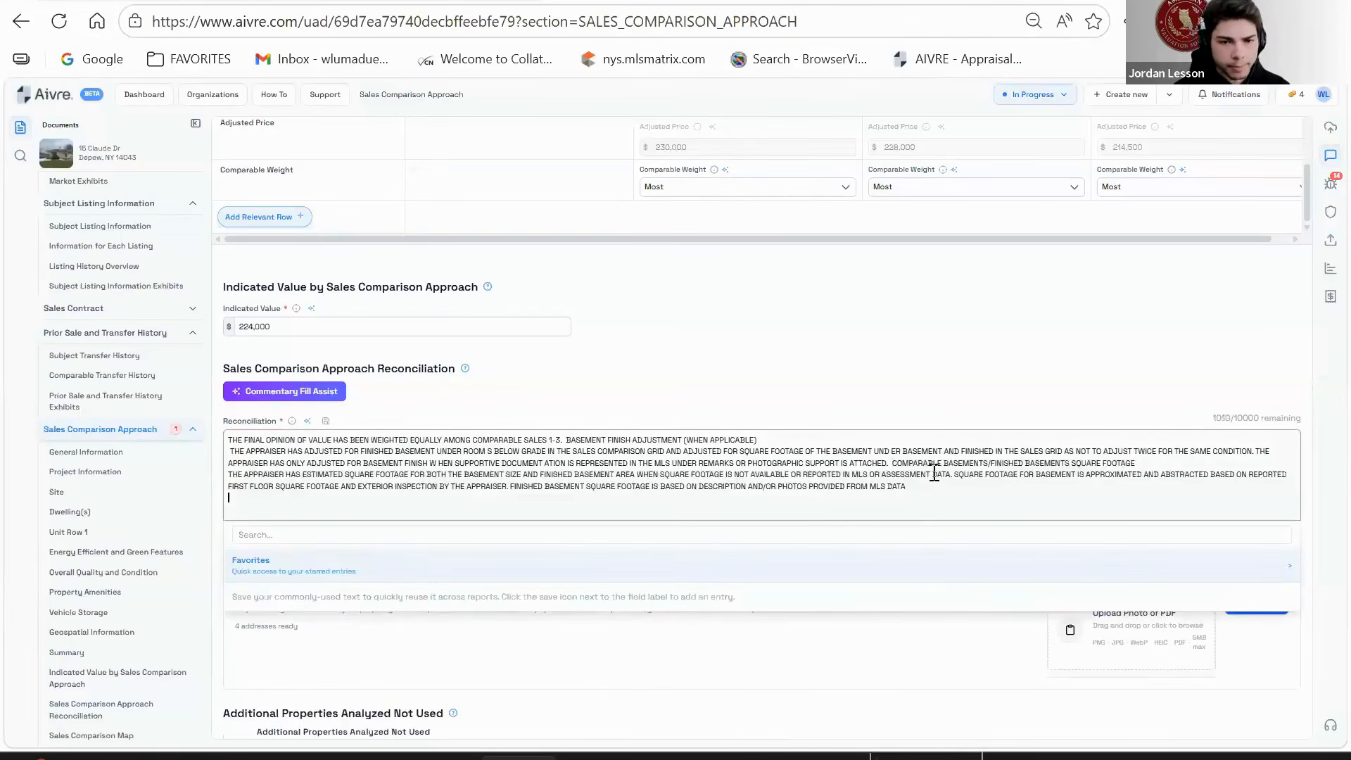
# - Remove the line breaks and stray space so the commentary forms one paragraph
pyautogui.click(233, 456)
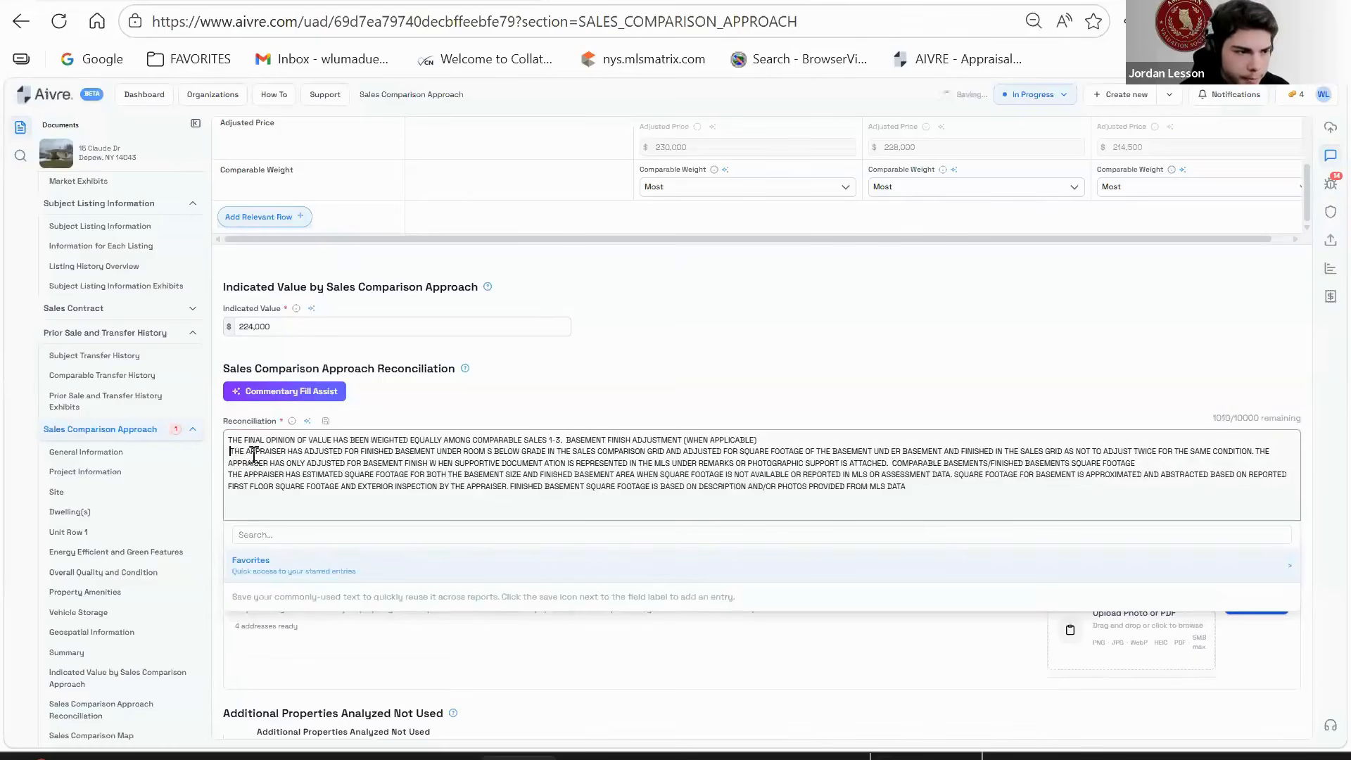
pyautogui.press('BackSpace')
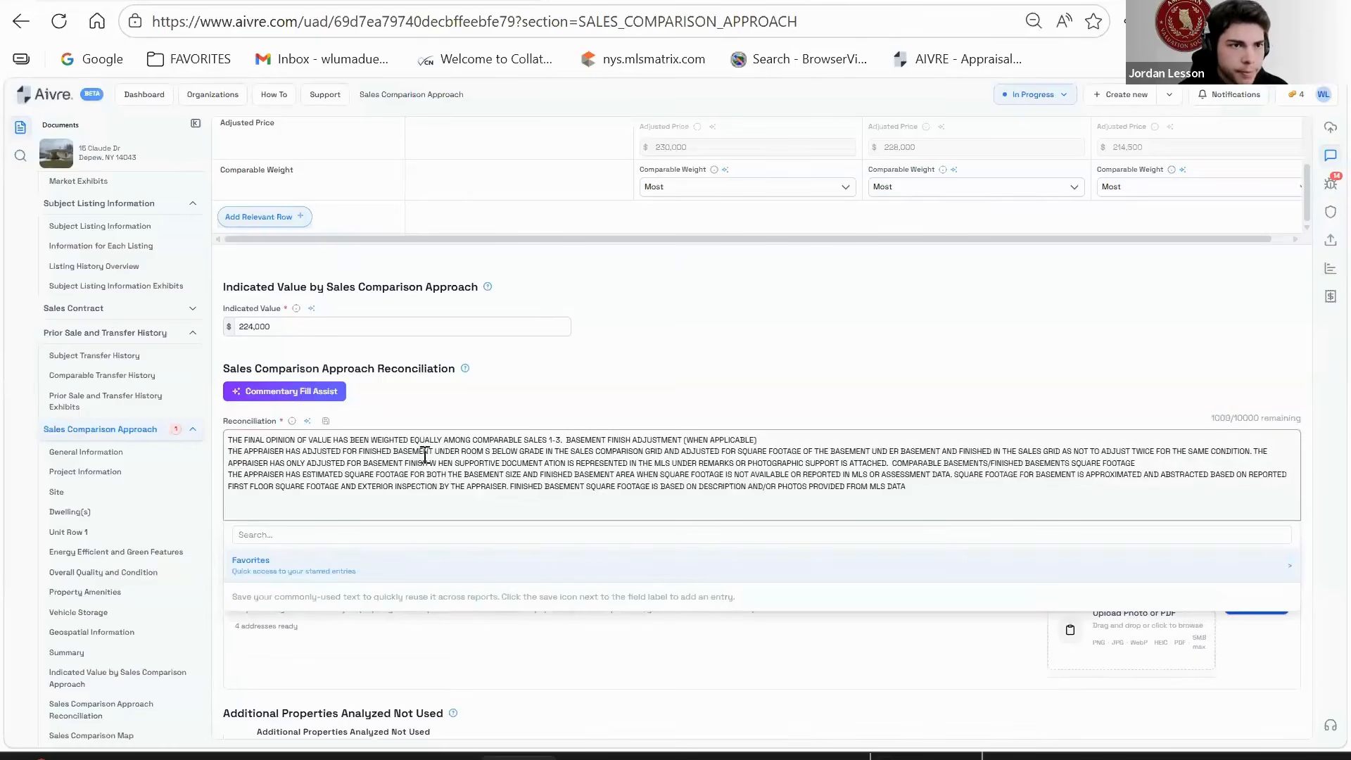
pyautogui.press('BackSpace')
pyautogui.press('Up')
pyautogui.press('Down')
pyautogui.press('BackSpace')
pyautogui.press('BackSpace')
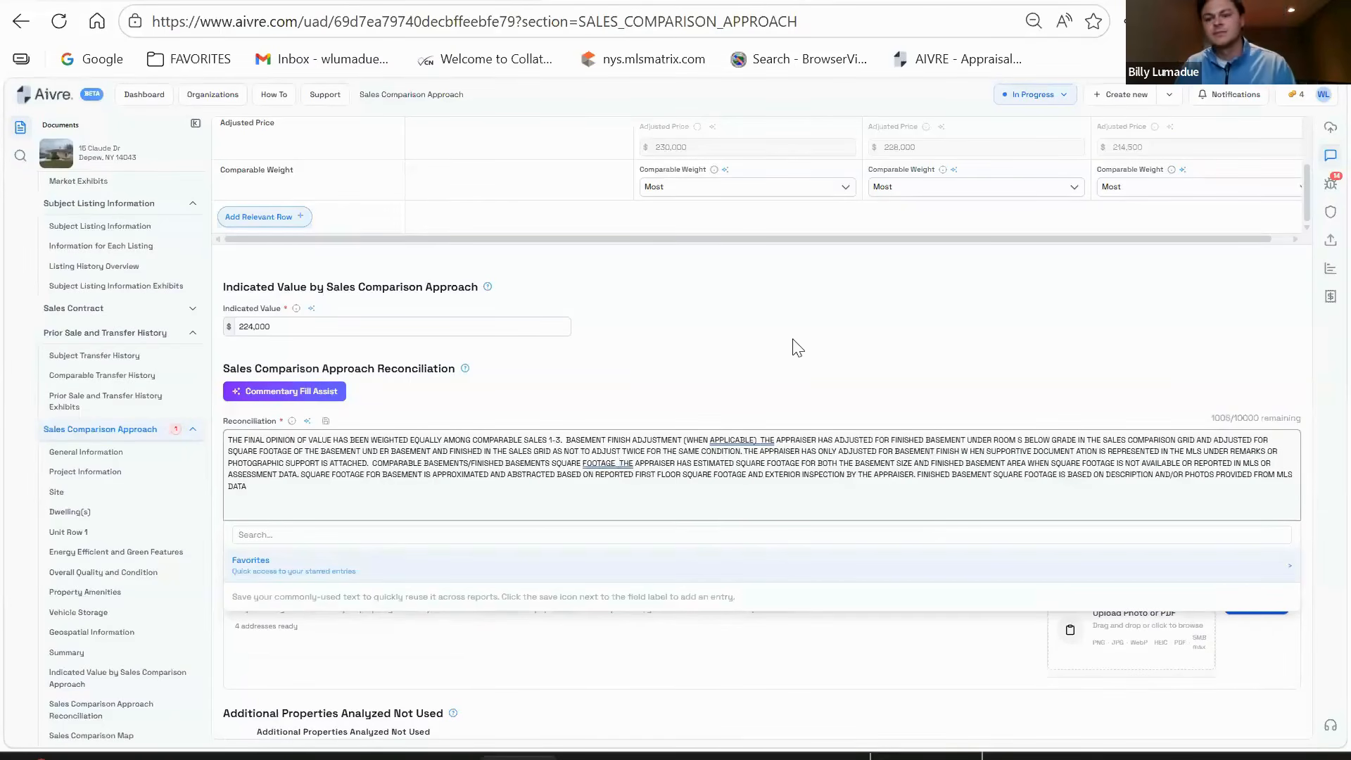
# - Review the finished reconciliation text, then deselect it and leave the field
pyautogui.scroll(2, 830, 486)
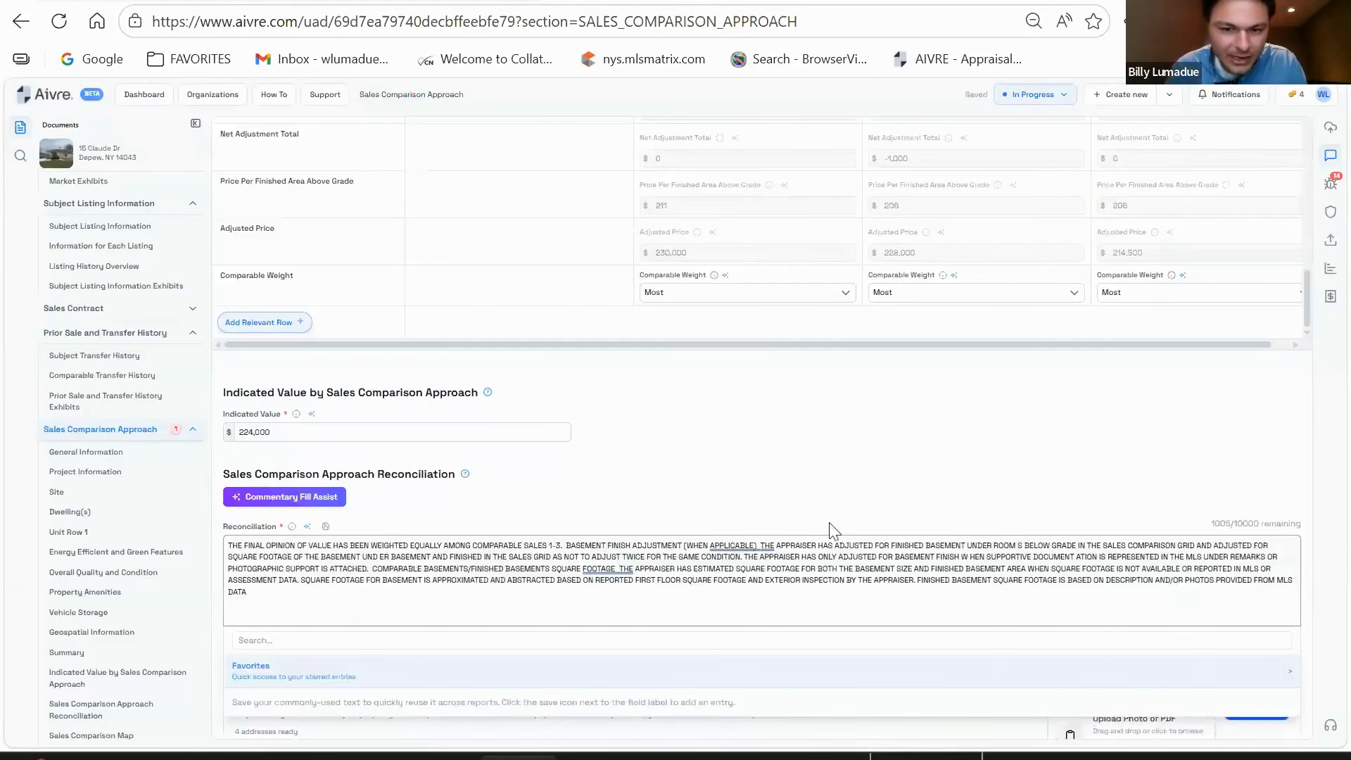
pyautogui.scroll(2, 832, 530)
pyautogui.scroll(-4, 830, 542)
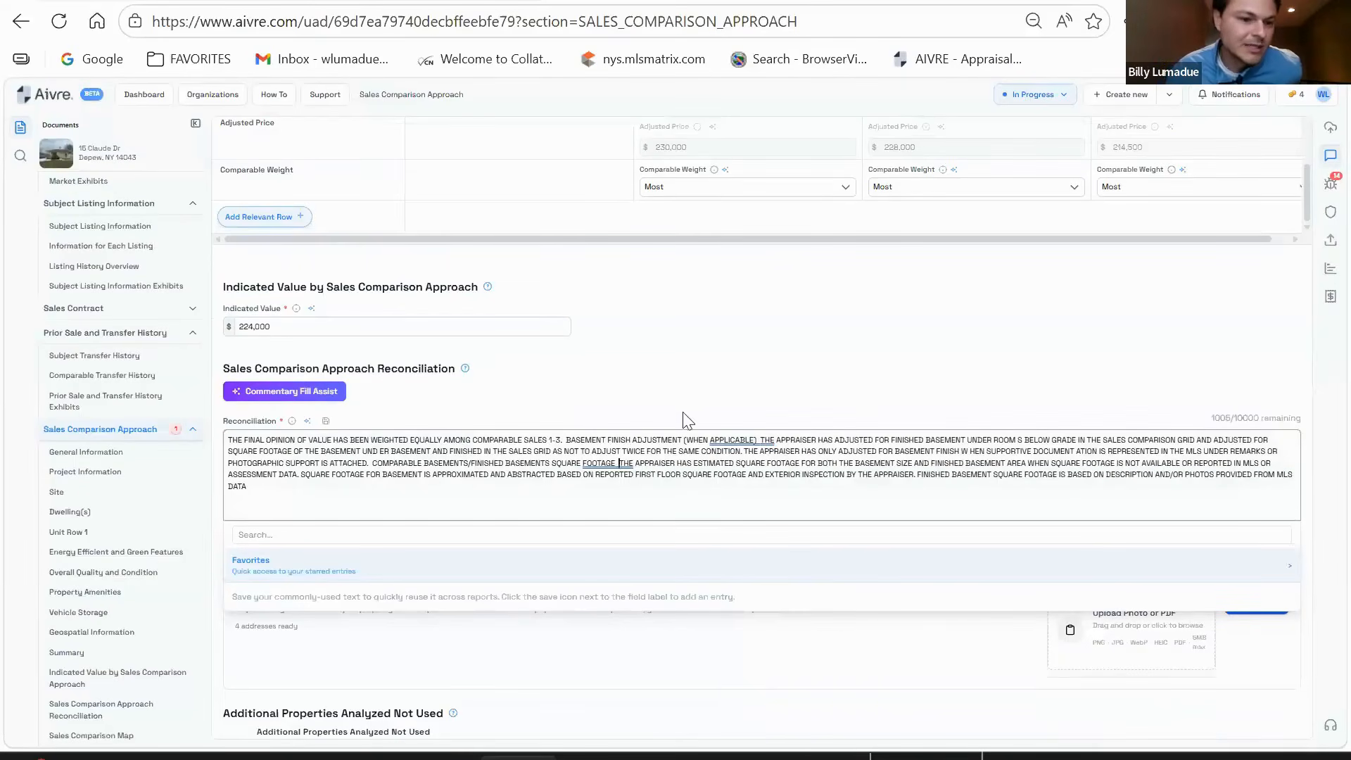
pyautogui.scroll(-2, 777, 352)
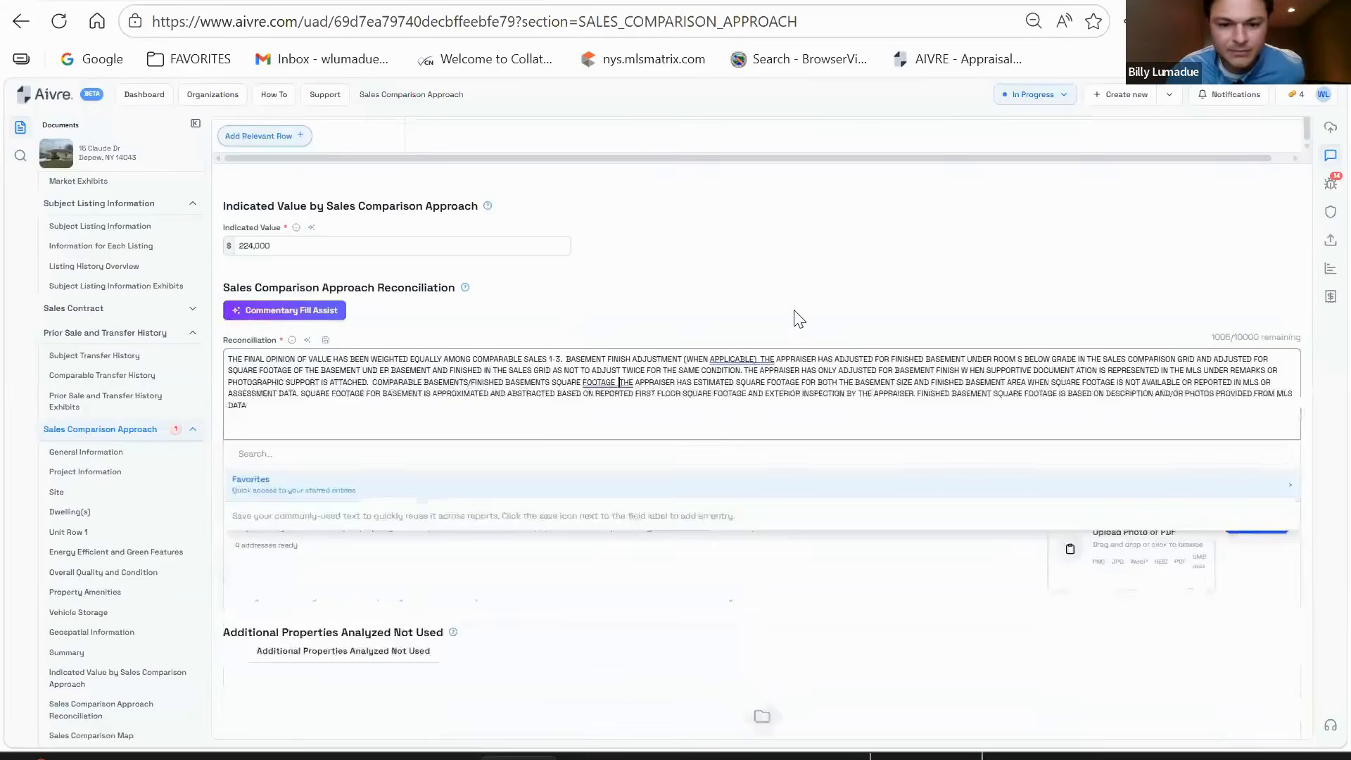
pyautogui.click(534, 377)
pyautogui.hotkey('ctrl', 'a')
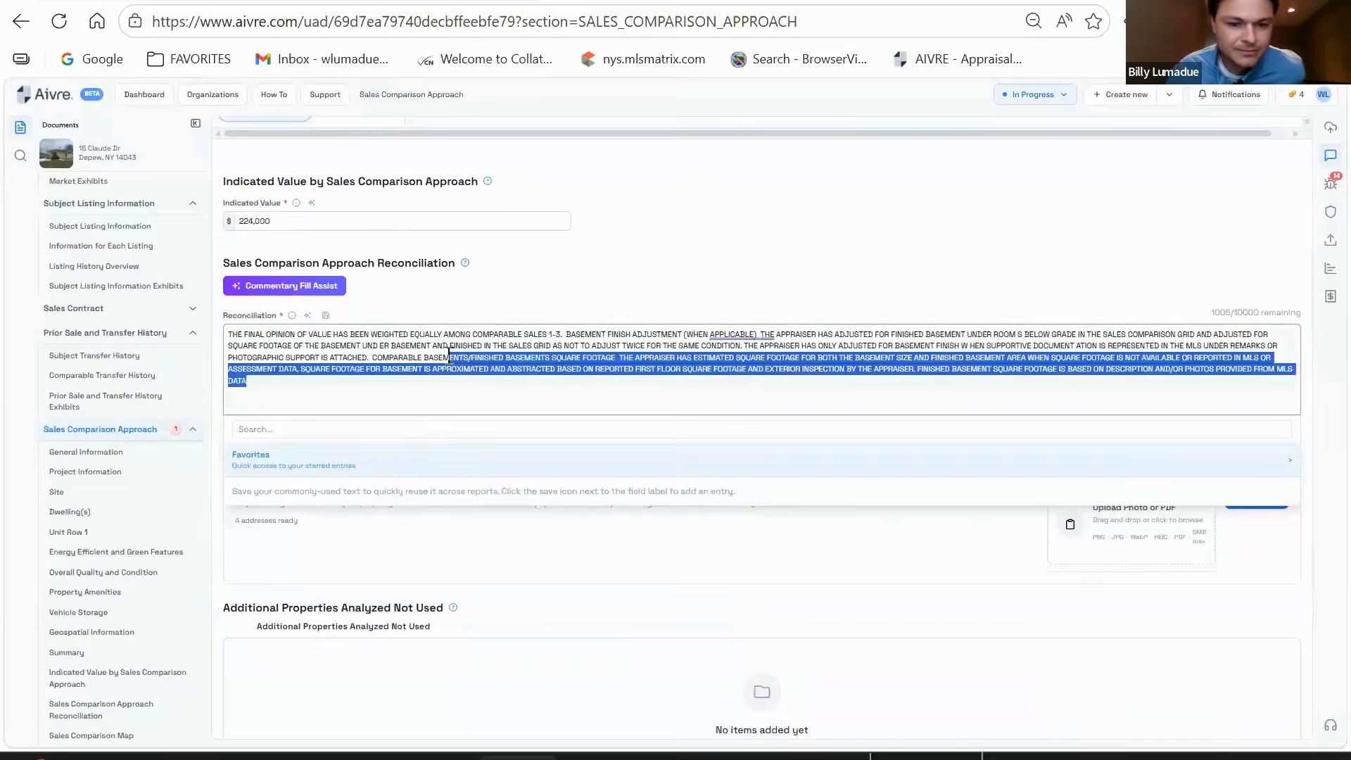
pyautogui.click(852, 214)
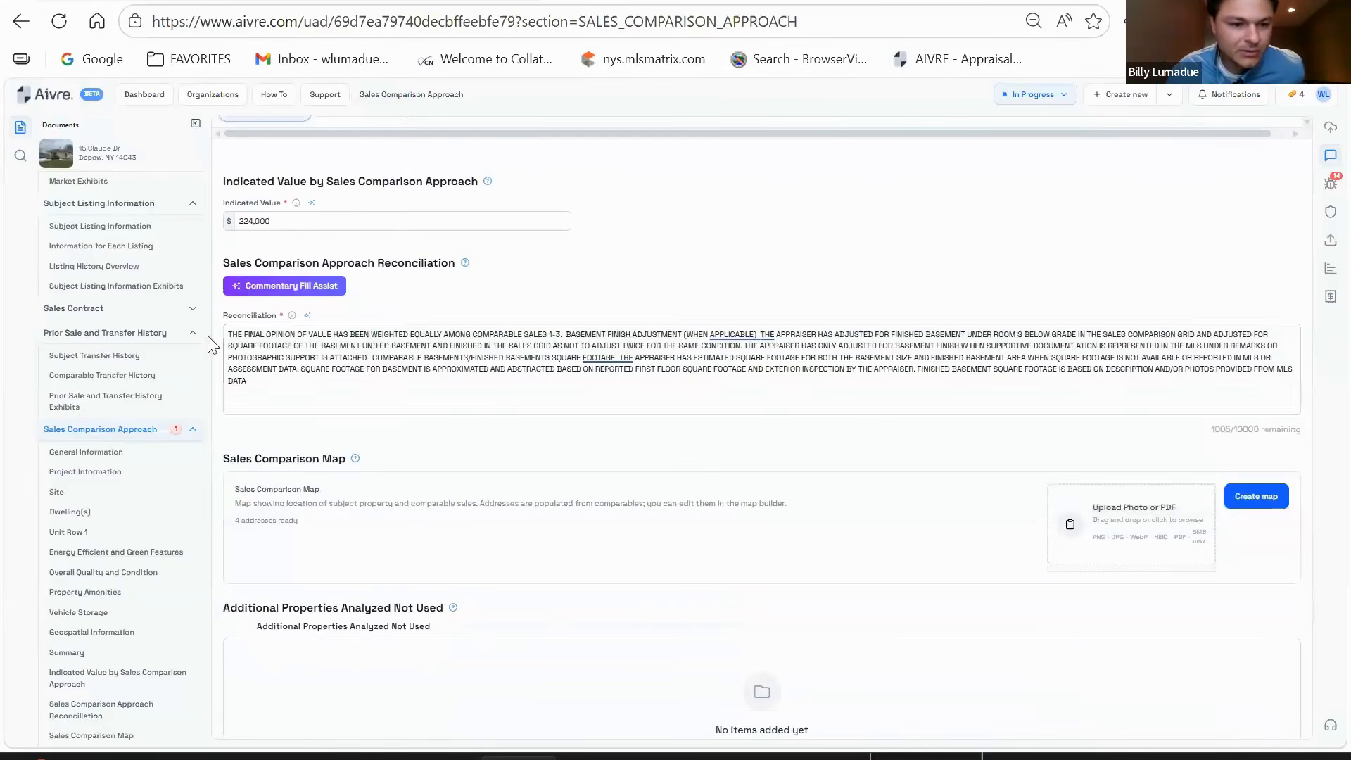
pyautogui.moveTo(228, 334); pyautogui.dragTo(505, 333)
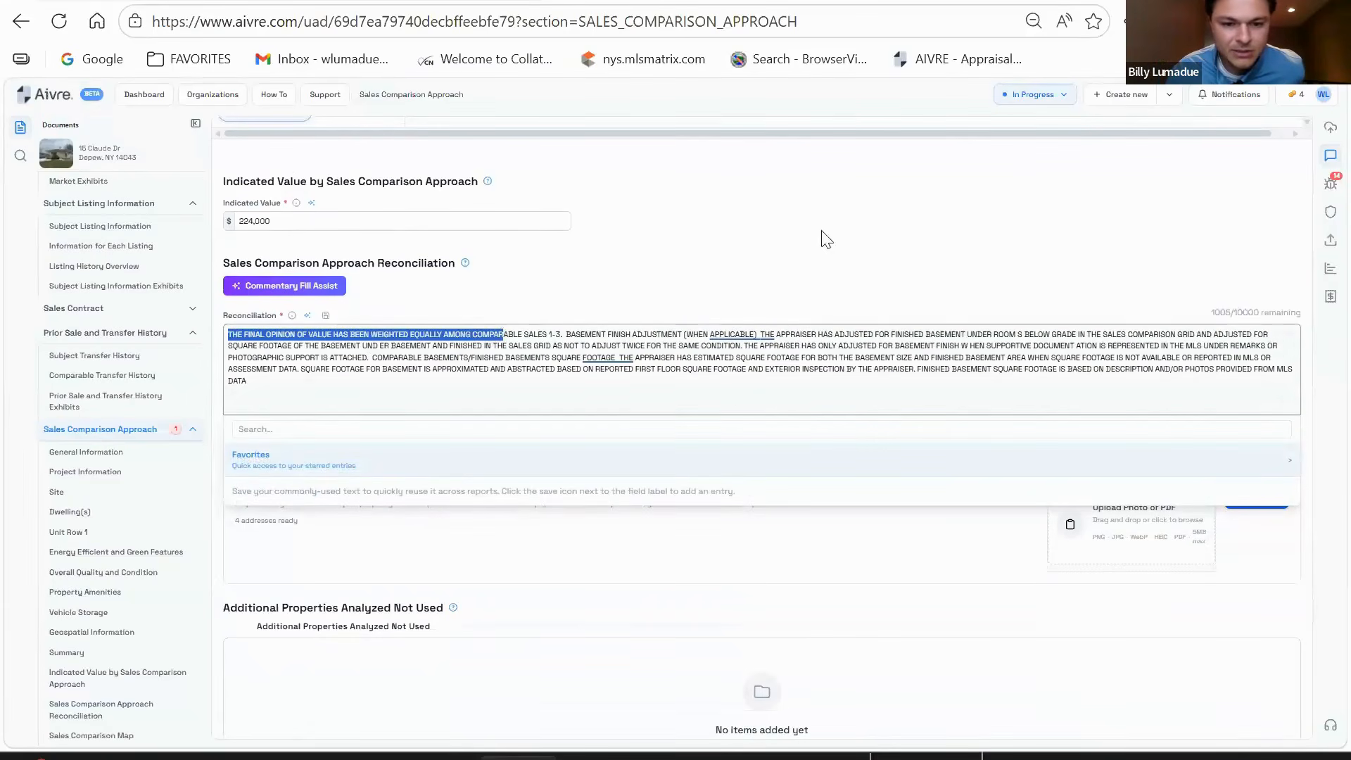
pyautogui.click(812, 264)
pyautogui.scroll(-1, 799, 389)
# - Build the comparables map and drag the COMP 3 label up near the airport
pyautogui.scroll(-3, 802, 391)
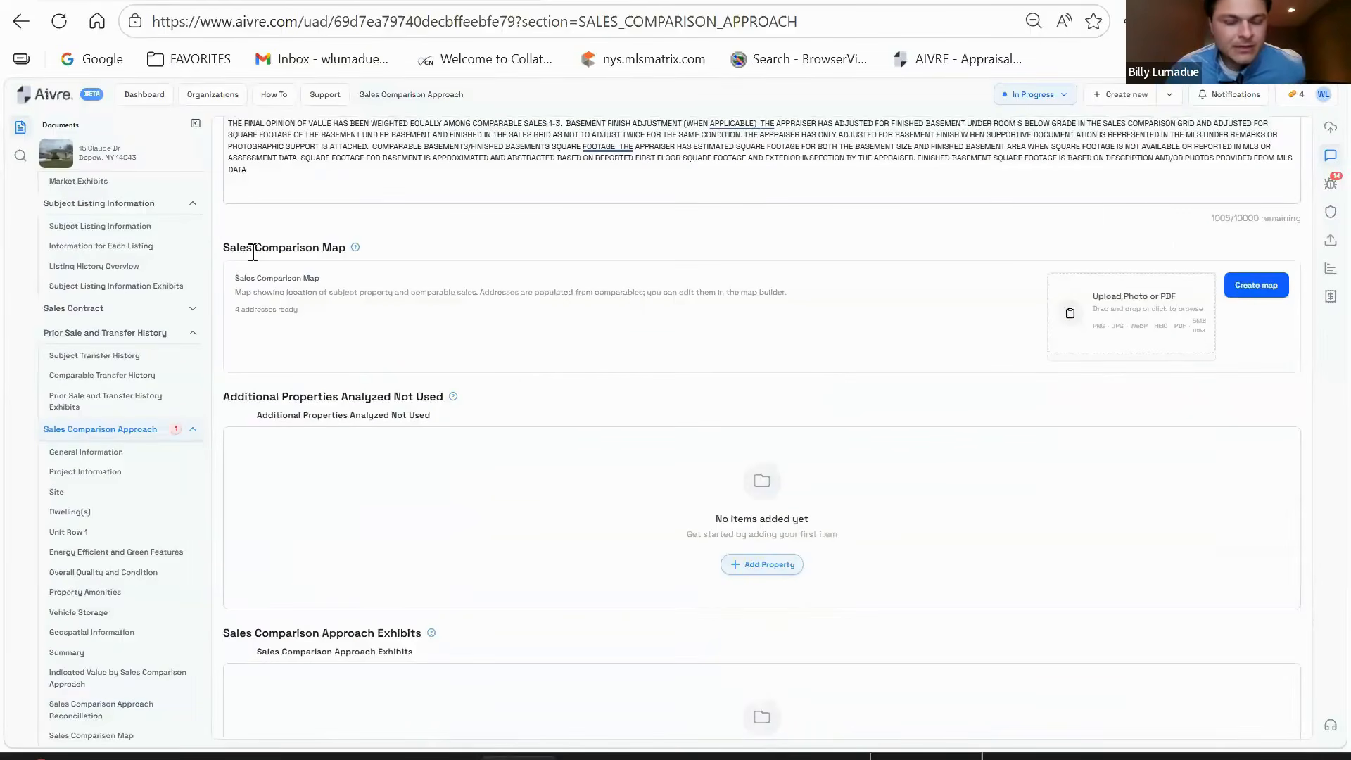
pyautogui.click(1264, 286)
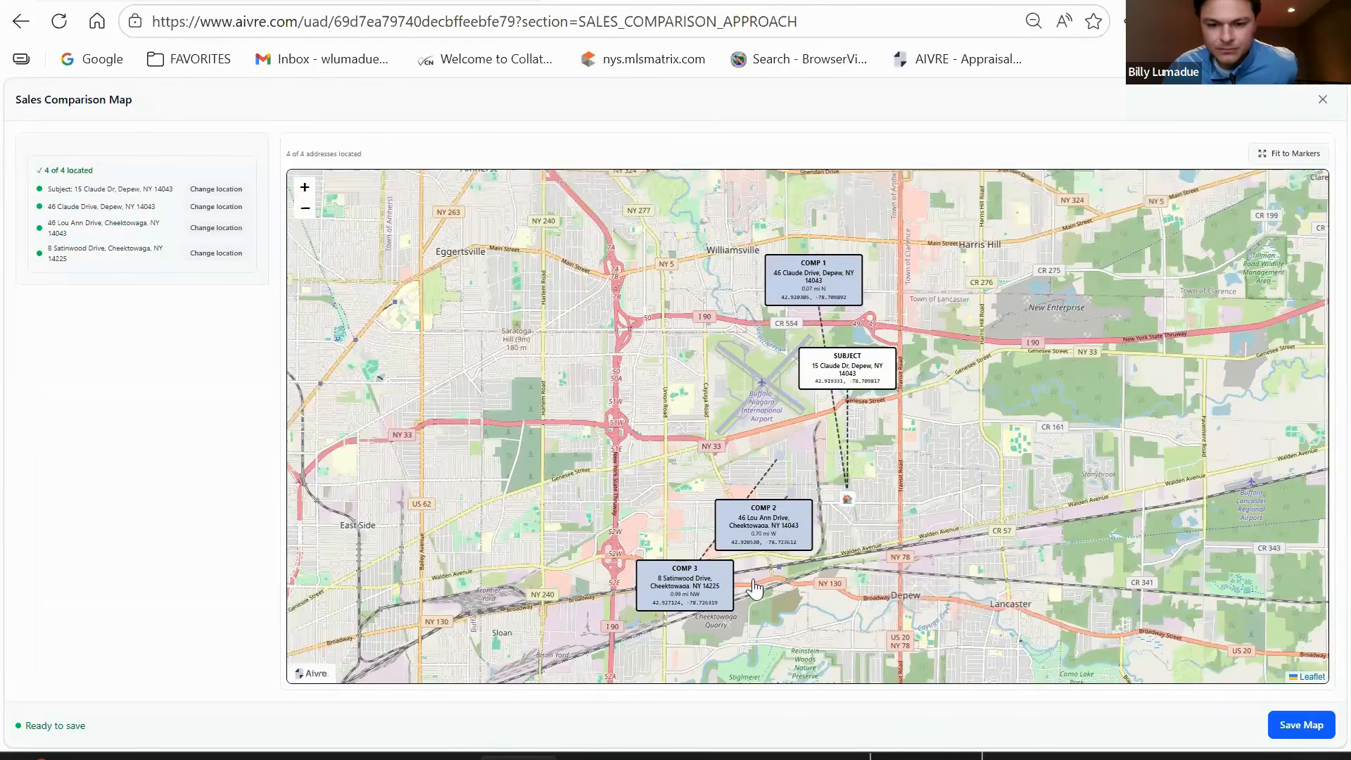
pyautogui.moveTo(754, 588); pyautogui.dragTo(869, 534)
pyautogui.scroll(1, 869, 534)
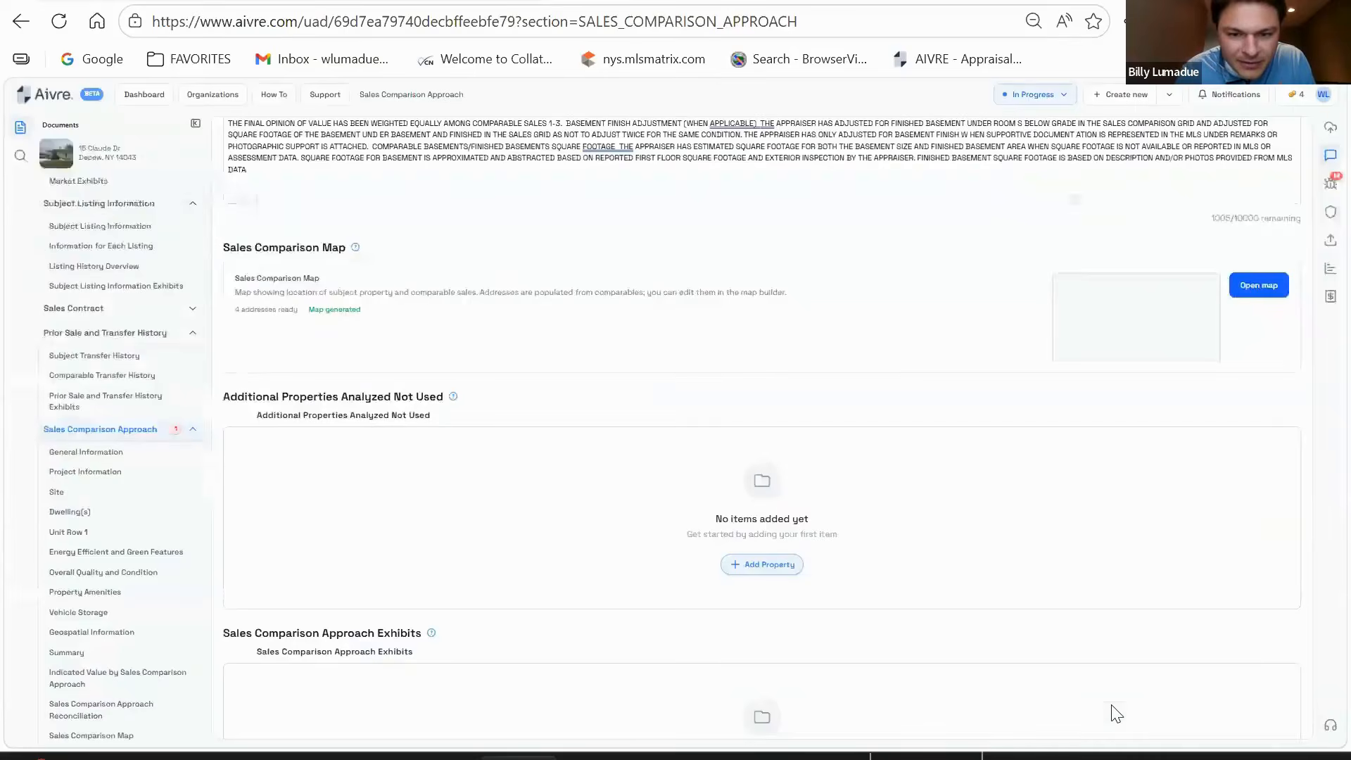
pyautogui.scroll(10, 781, 394)
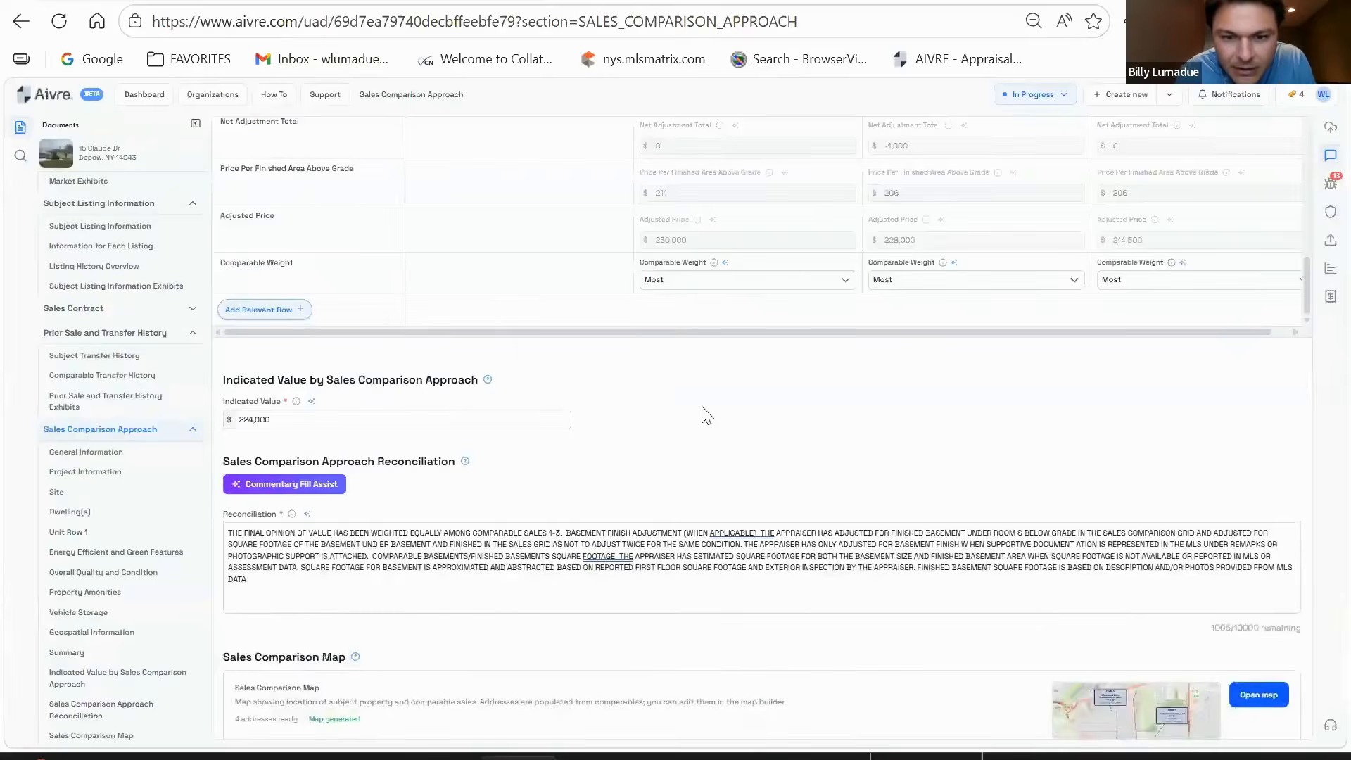
pyautogui.scroll(3, 778, 325)
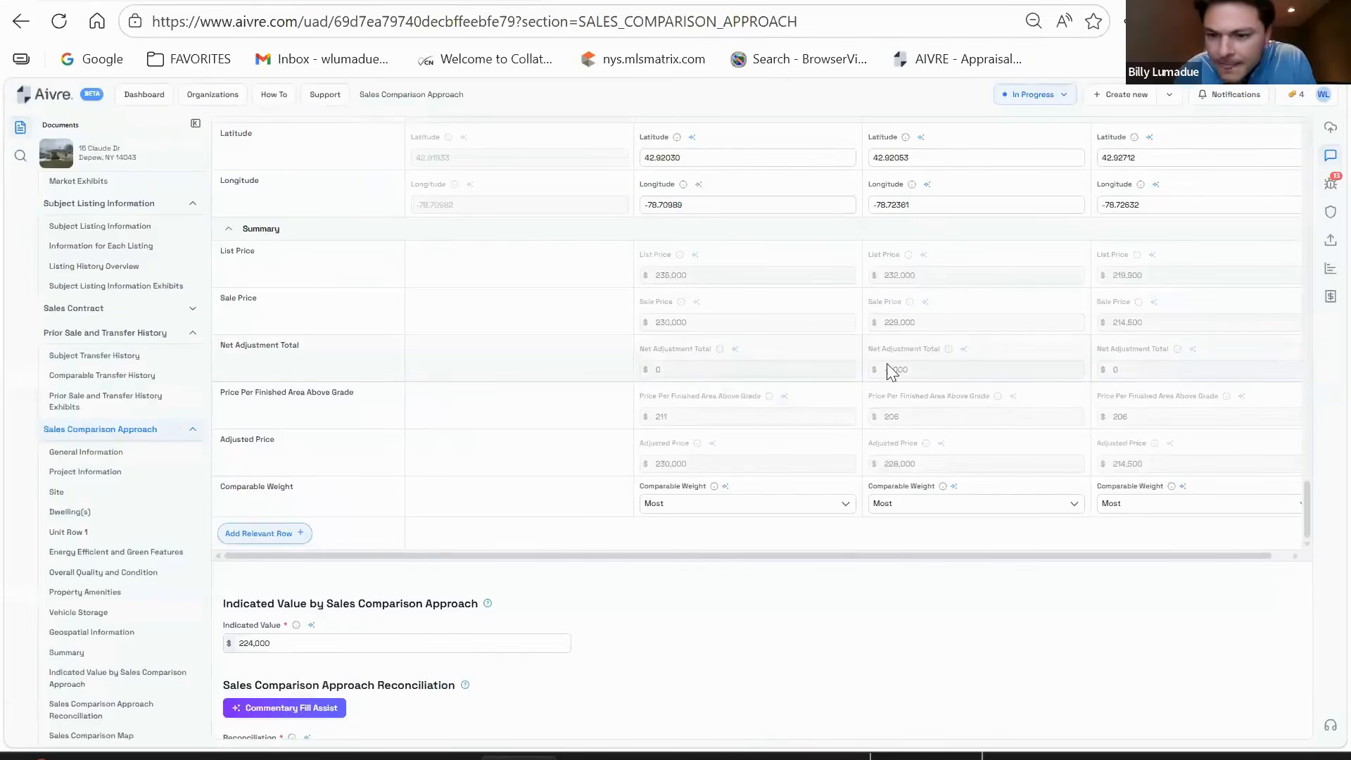
pyautogui.scroll(-2, 816, 327)
pyautogui.scroll(-2, 816, 327)
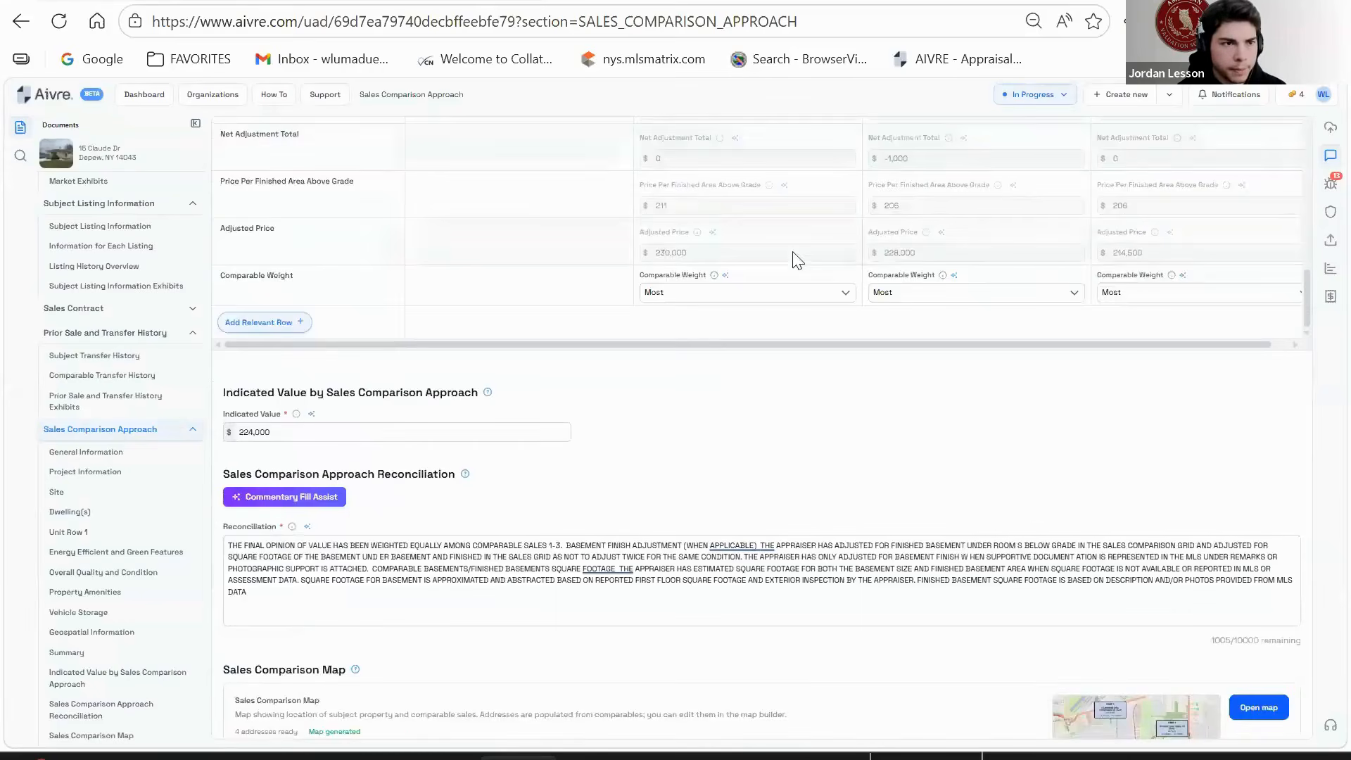
pyautogui.scroll(-2, 836, 380)
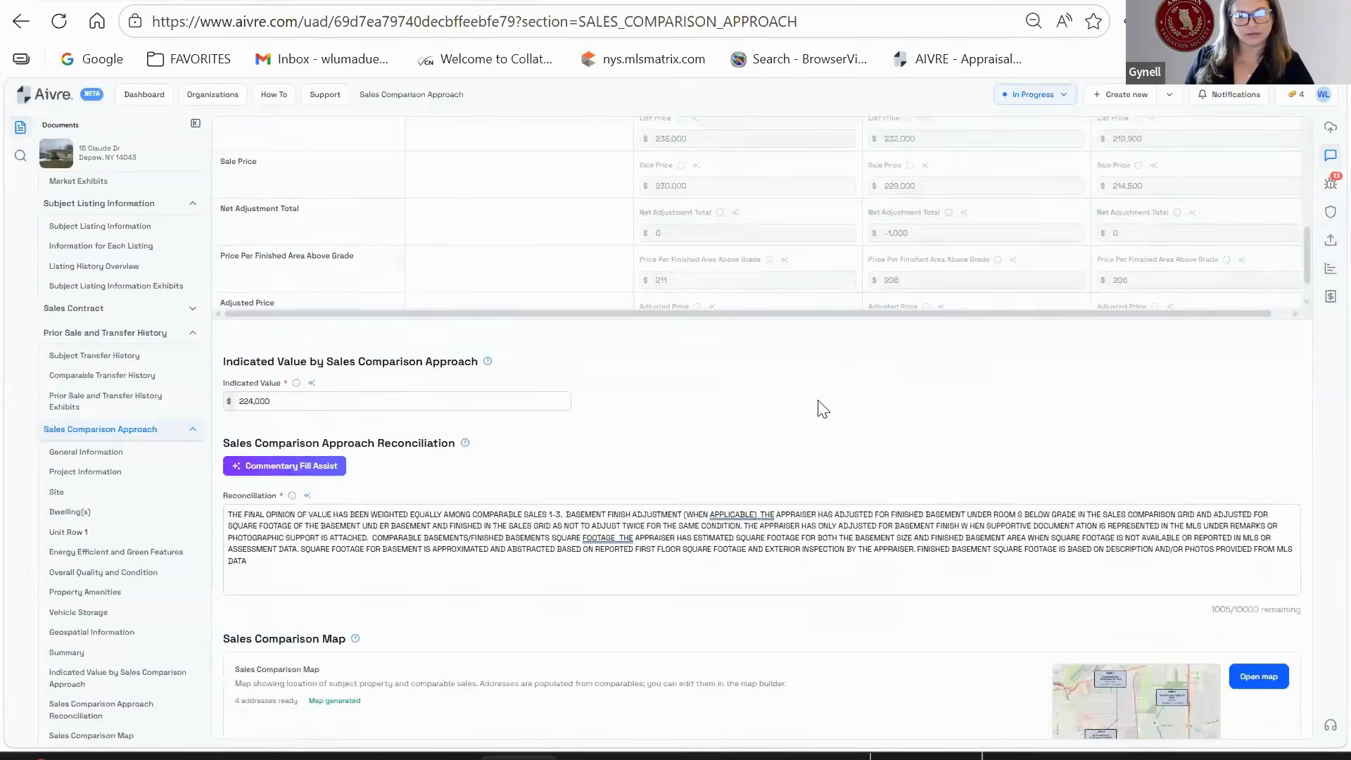
pyautogui.scroll(1, 837, 345)
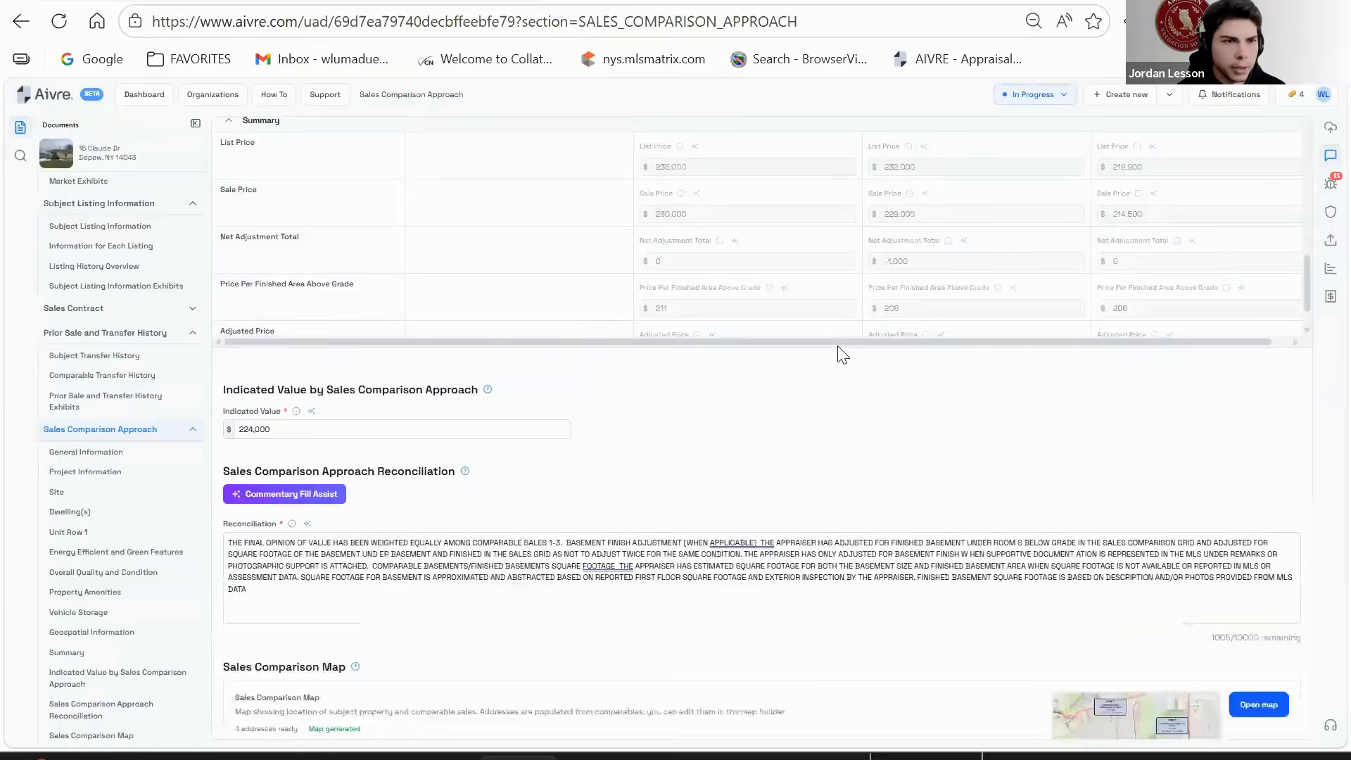
pyautogui.scroll(-1, 759, 373)
pyautogui.scroll(-4, 765, 351)
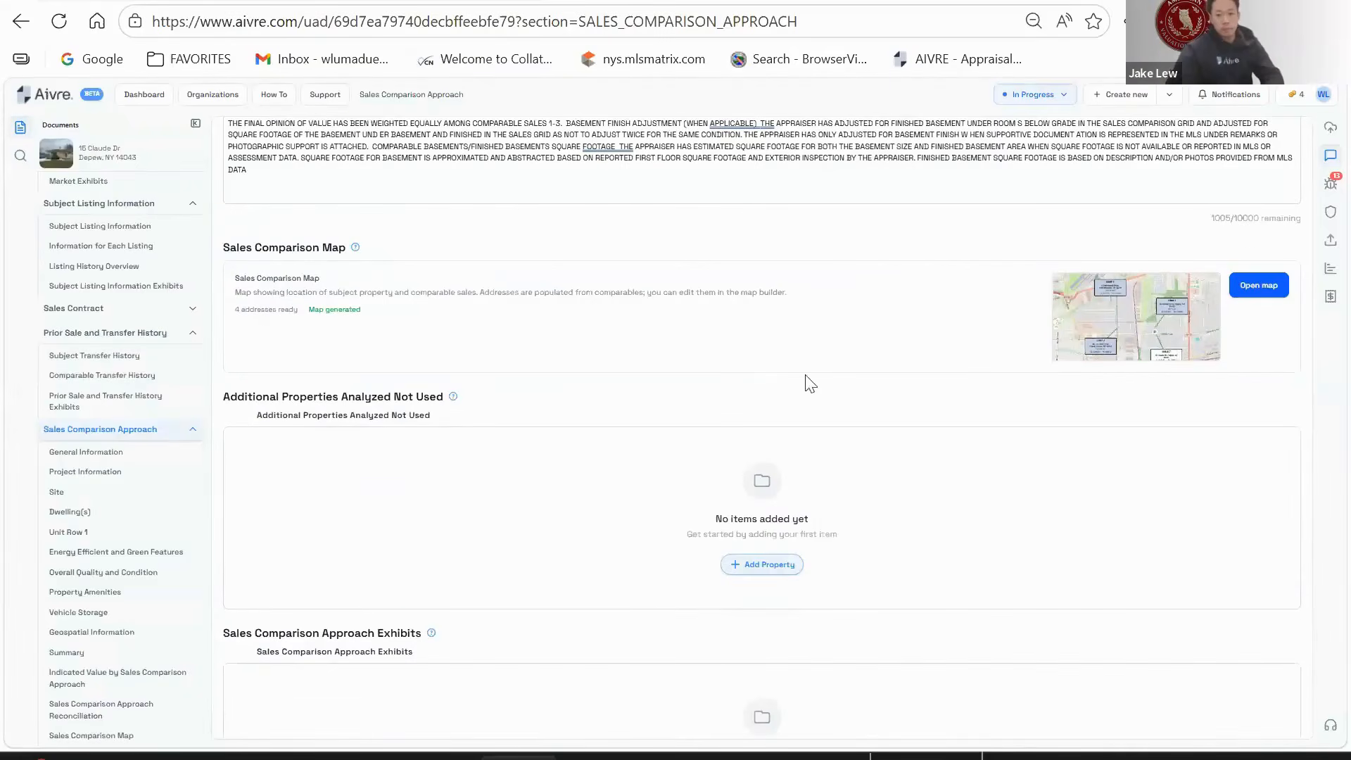
pyautogui.scroll(2, 809, 382)
pyautogui.scroll(-1, 371, 371)
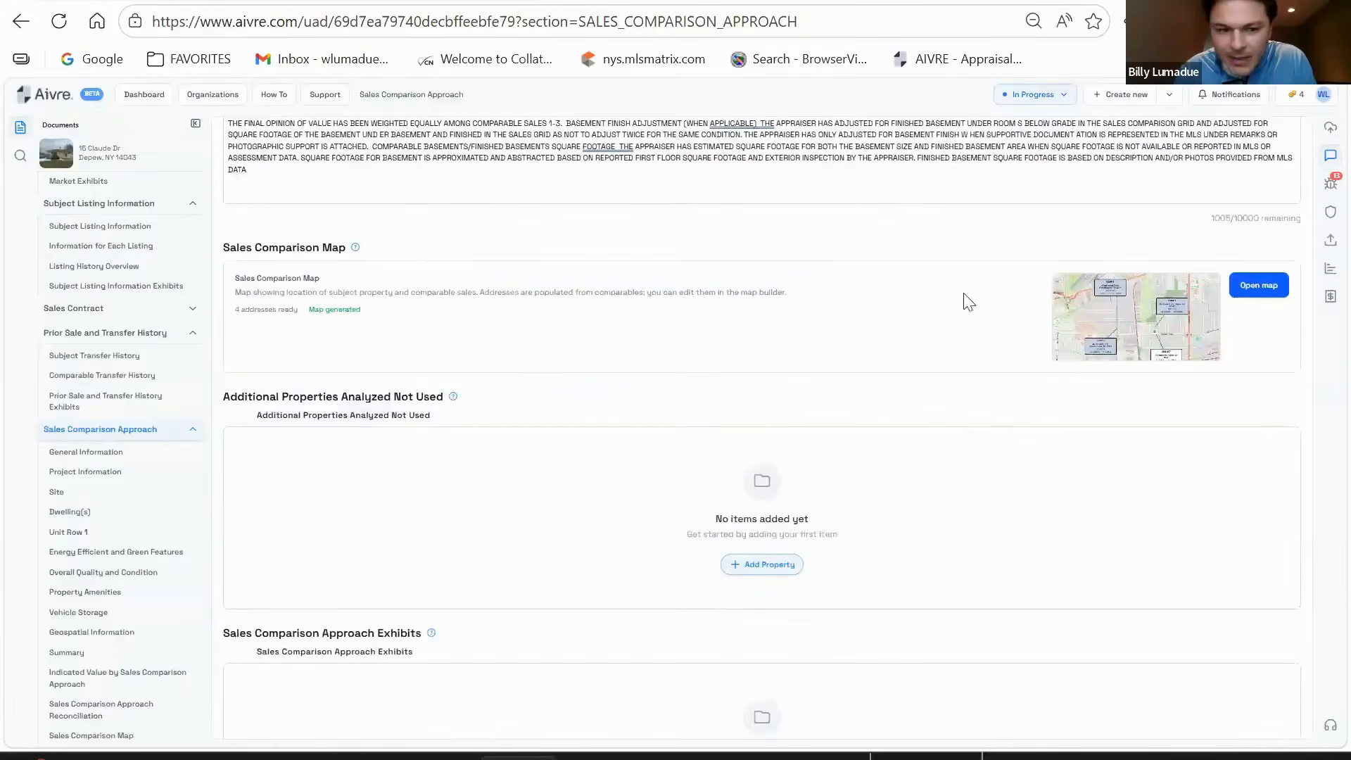
pyautogui.scroll(-2, 553, 272)
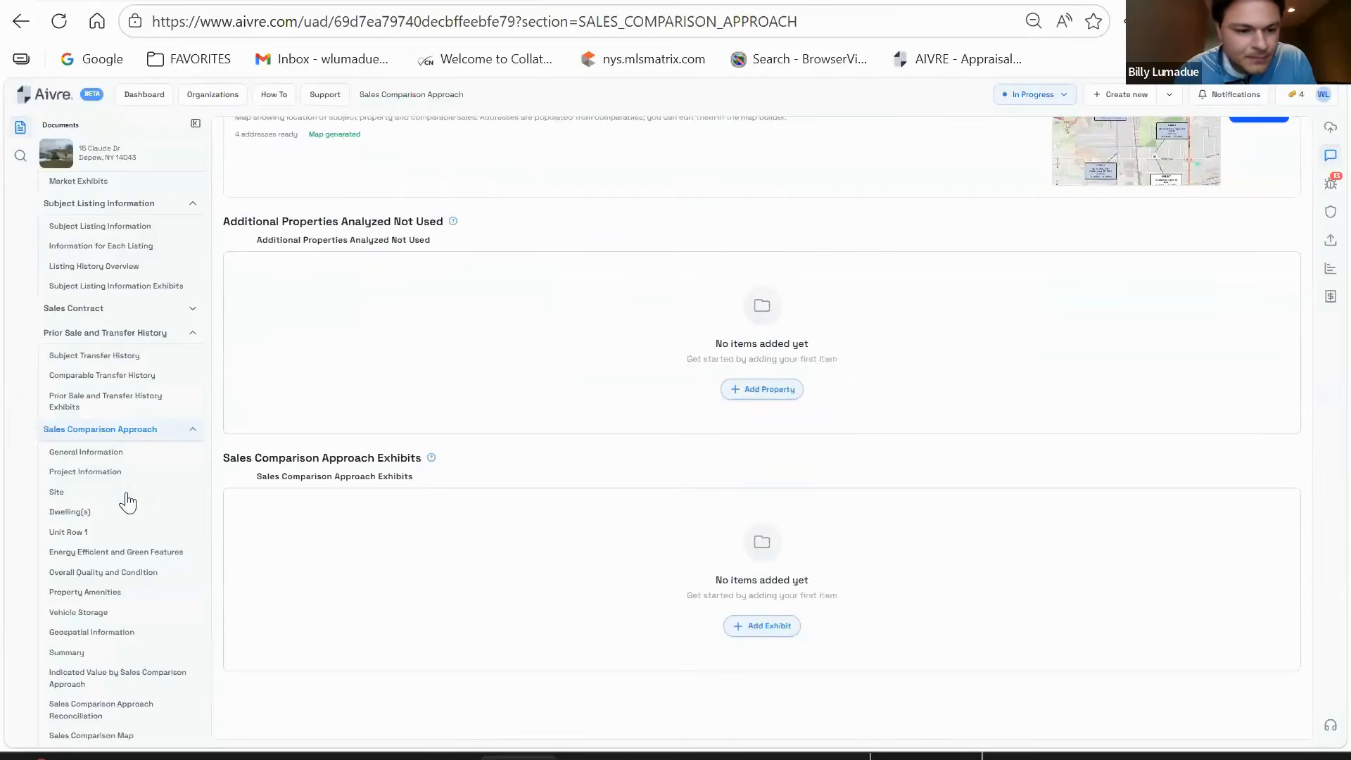
pyautogui.scroll(-4, 126, 496)
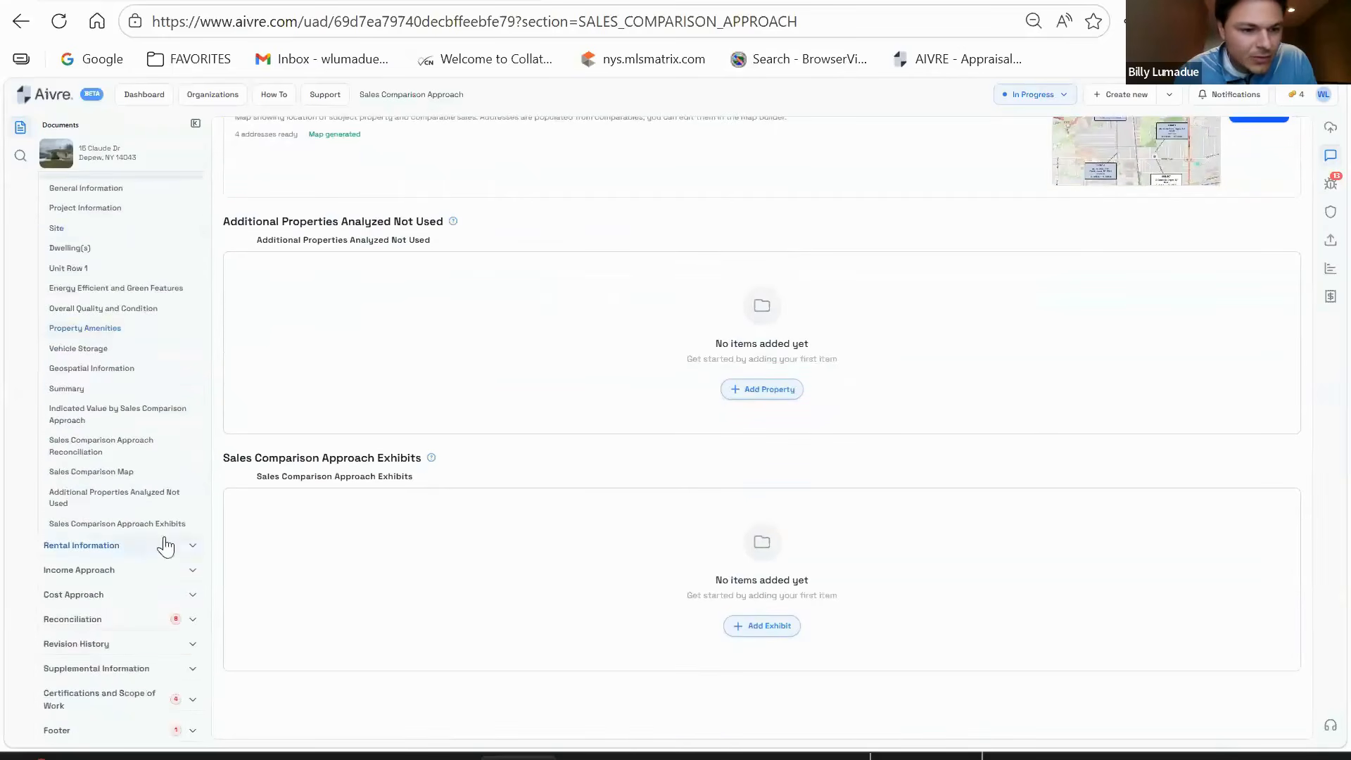
pyautogui.scroll(4, 165, 546)
pyautogui.scroll(-4, 165, 521)
pyautogui.scroll(3, 165, 497)
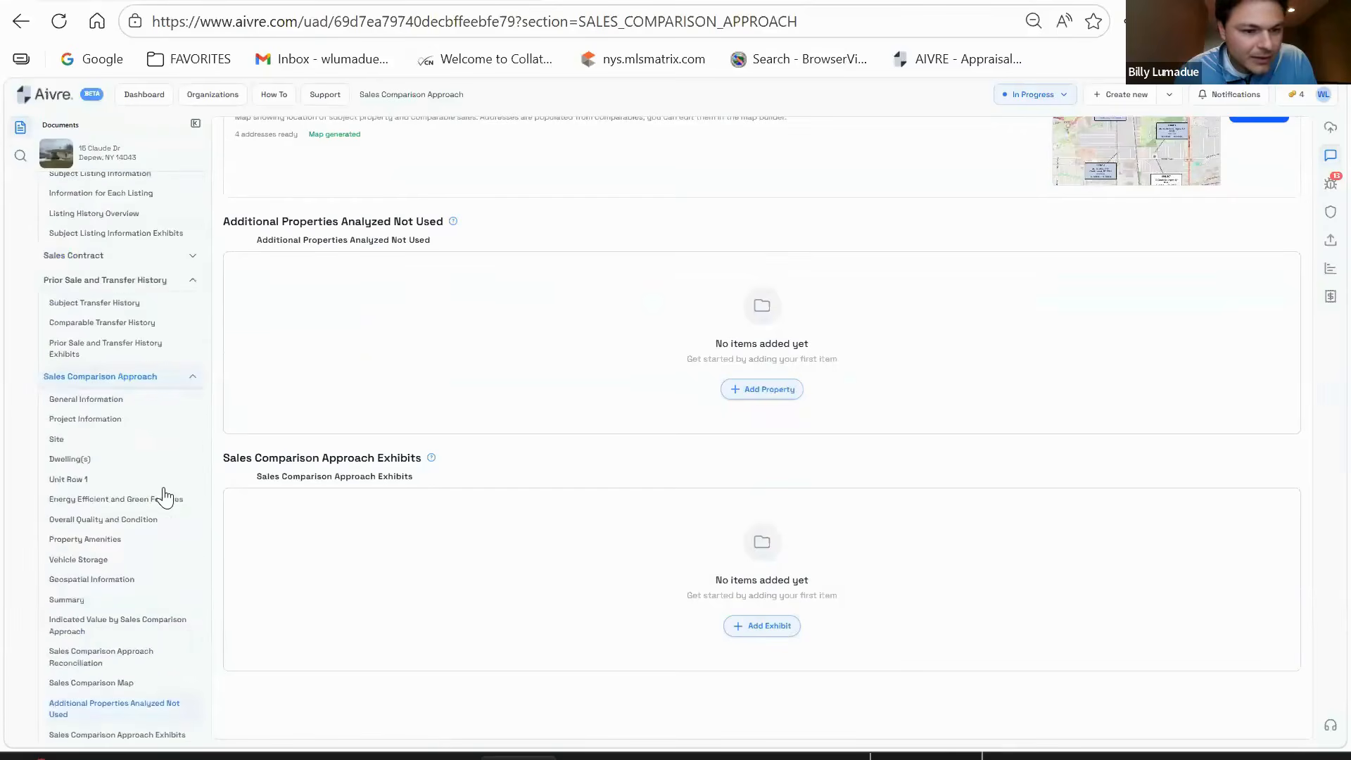
pyautogui.scroll(1, 678, 367)
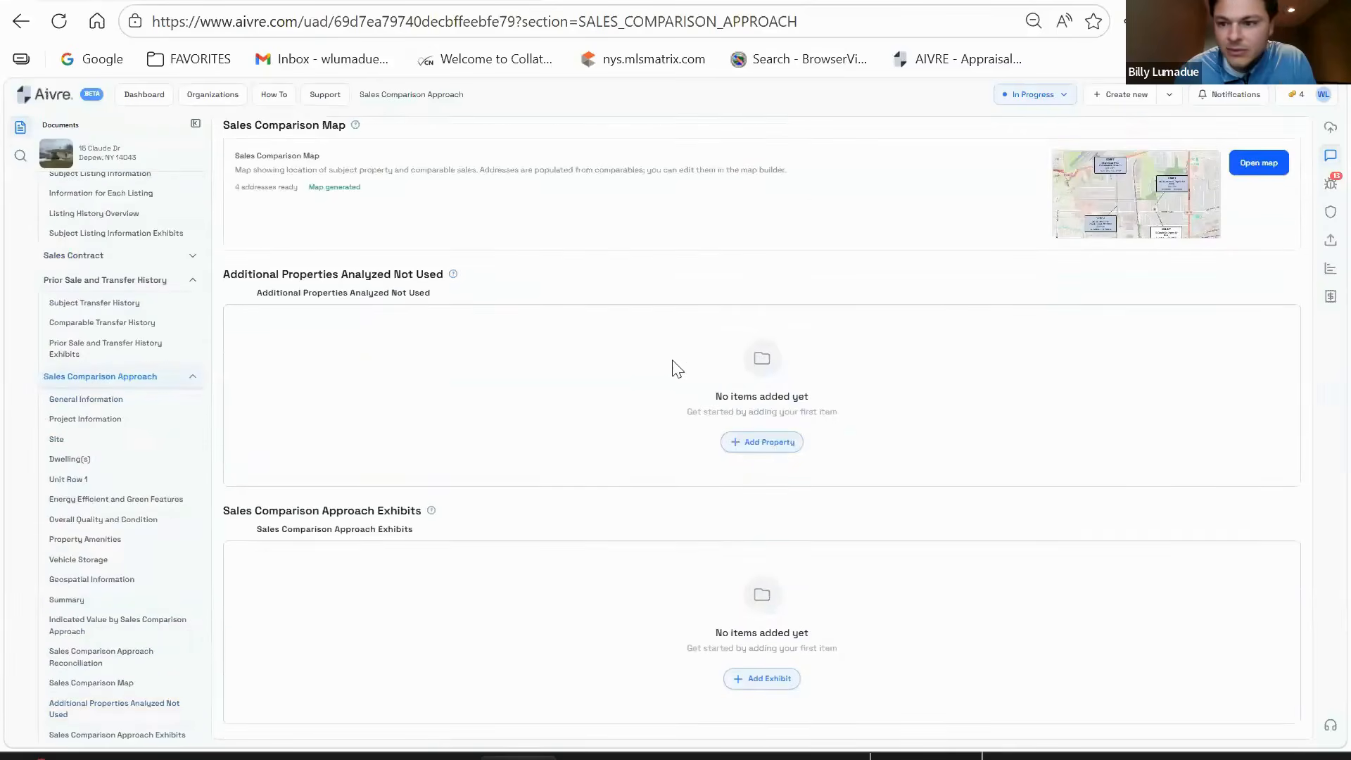
pyautogui.scroll(-1, 678, 367)
pyautogui.scroll(-3, 181, 430)
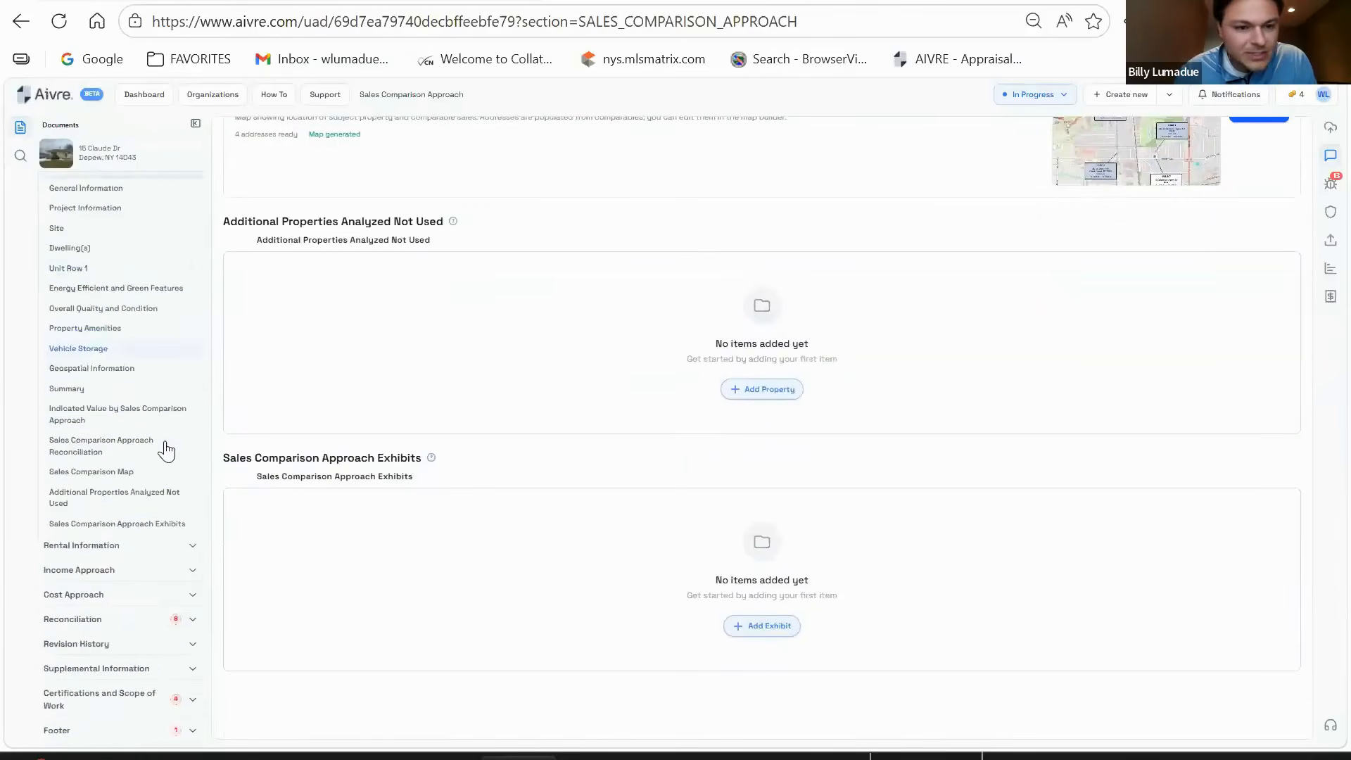
pyautogui.scroll(2, 140, 498)
pyautogui.scroll(10, 624, 518)
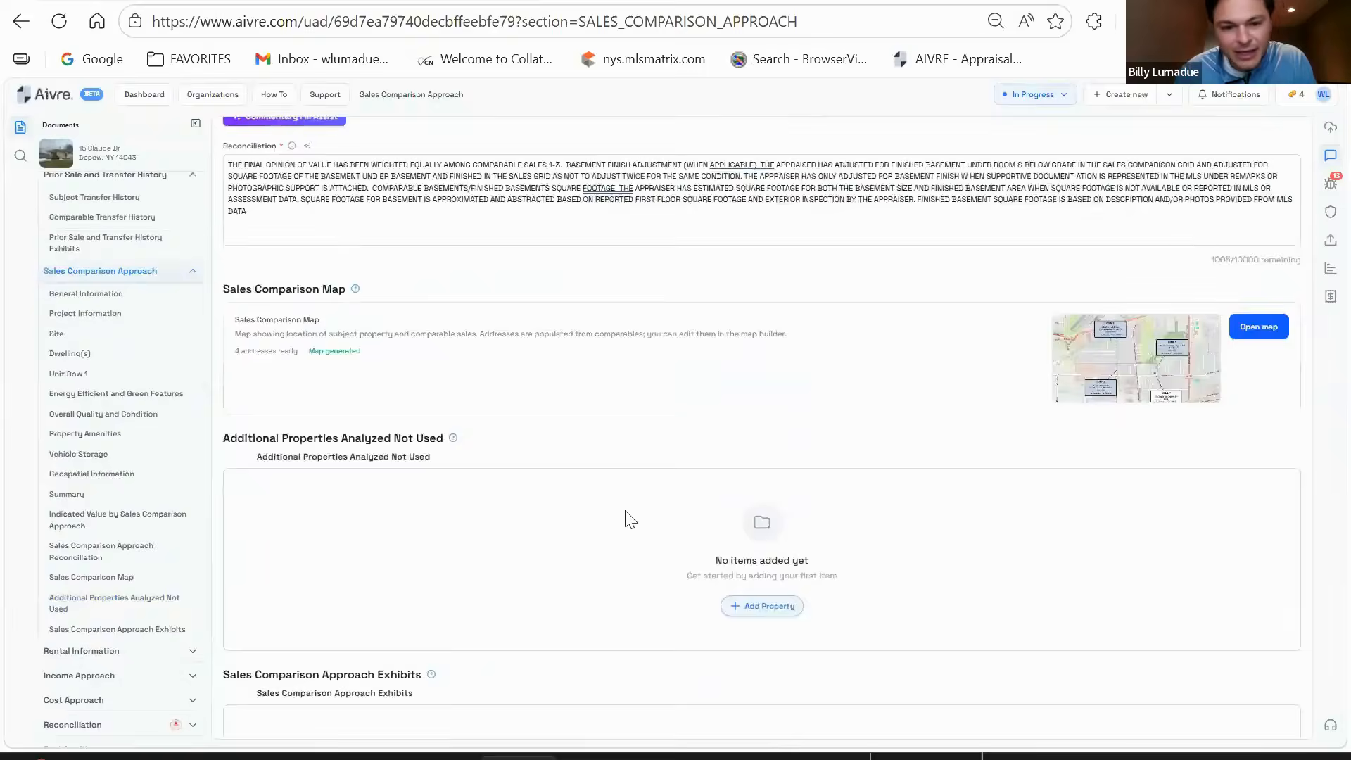
pyautogui.scroll(12, 629, 519)
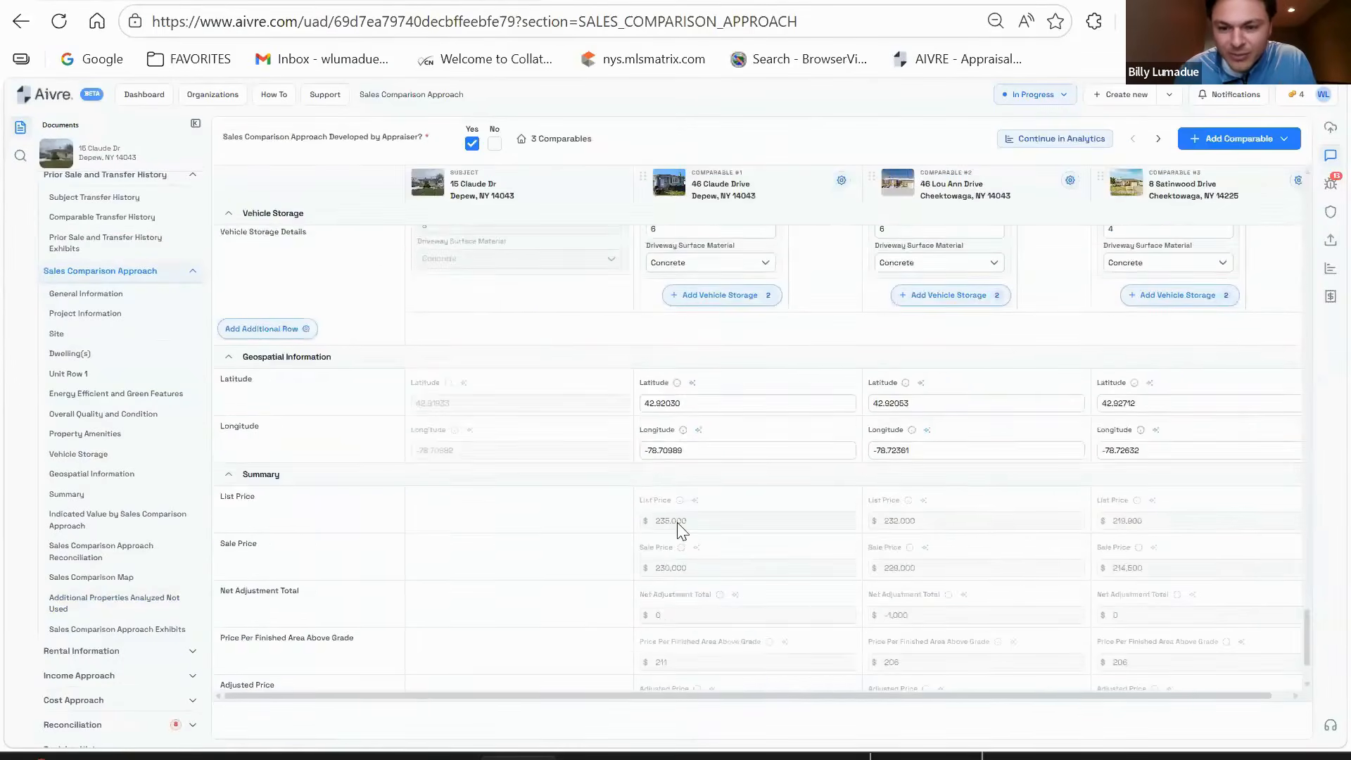
pyautogui.scroll(10, 832, 464)
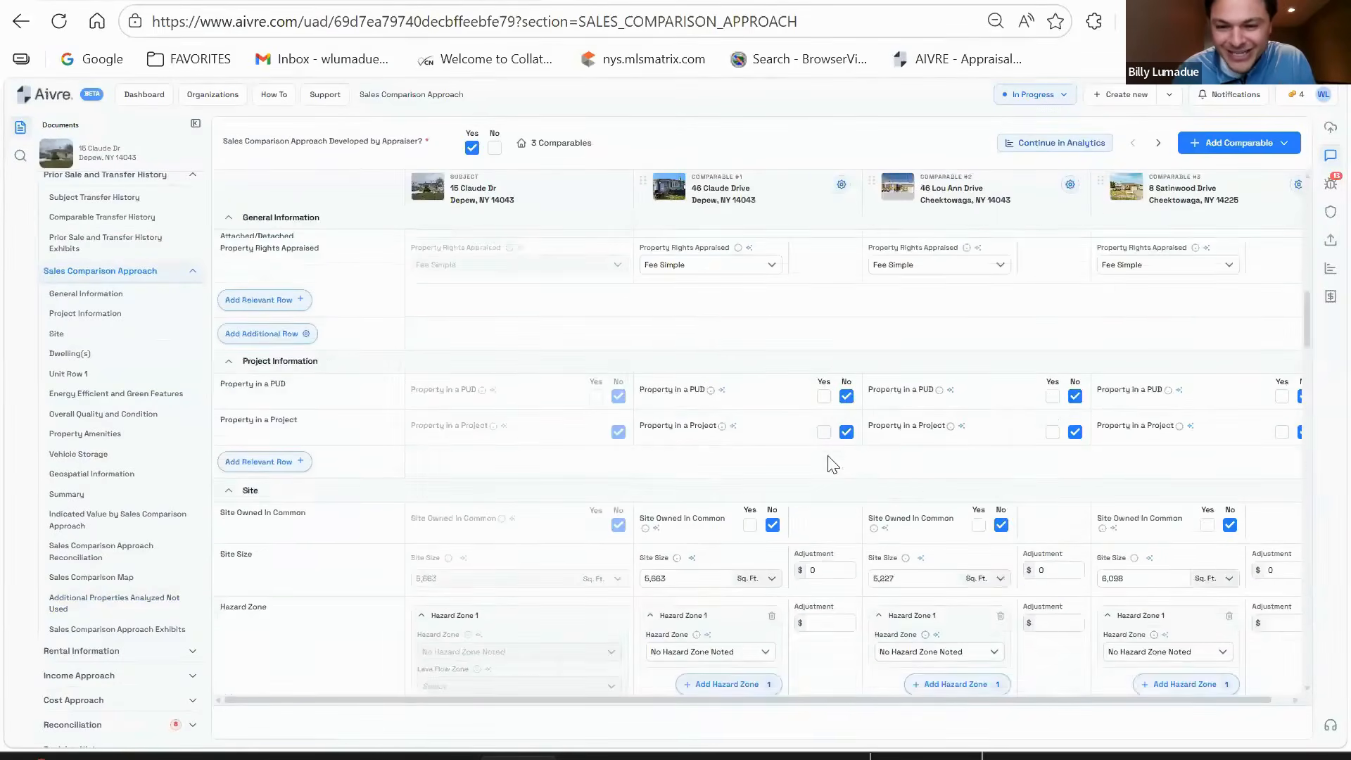
pyautogui.scroll(1, 833, 465)
pyautogui.scroll(6, 828, 465)
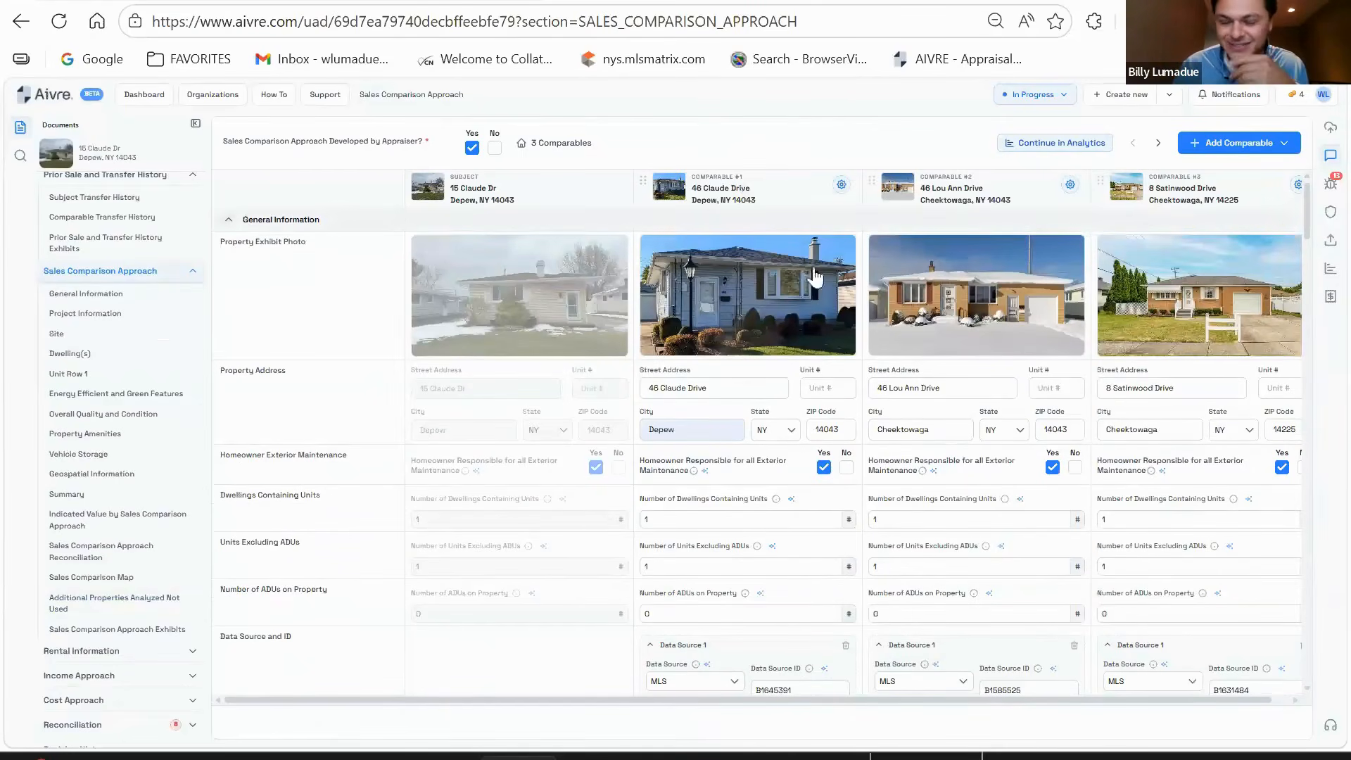
pyautogui.scroll(-15, 739, 388)
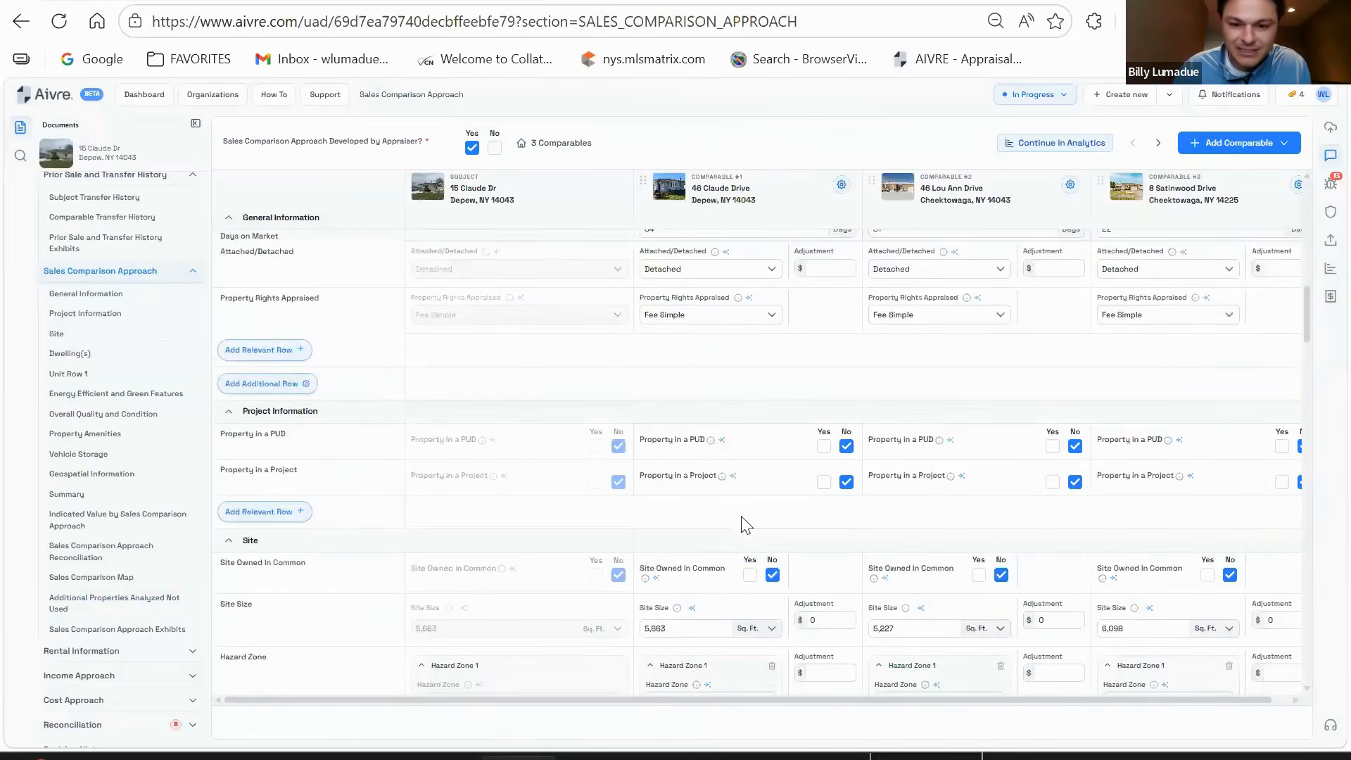
pyautogui.scroll(-15, 738, 512)
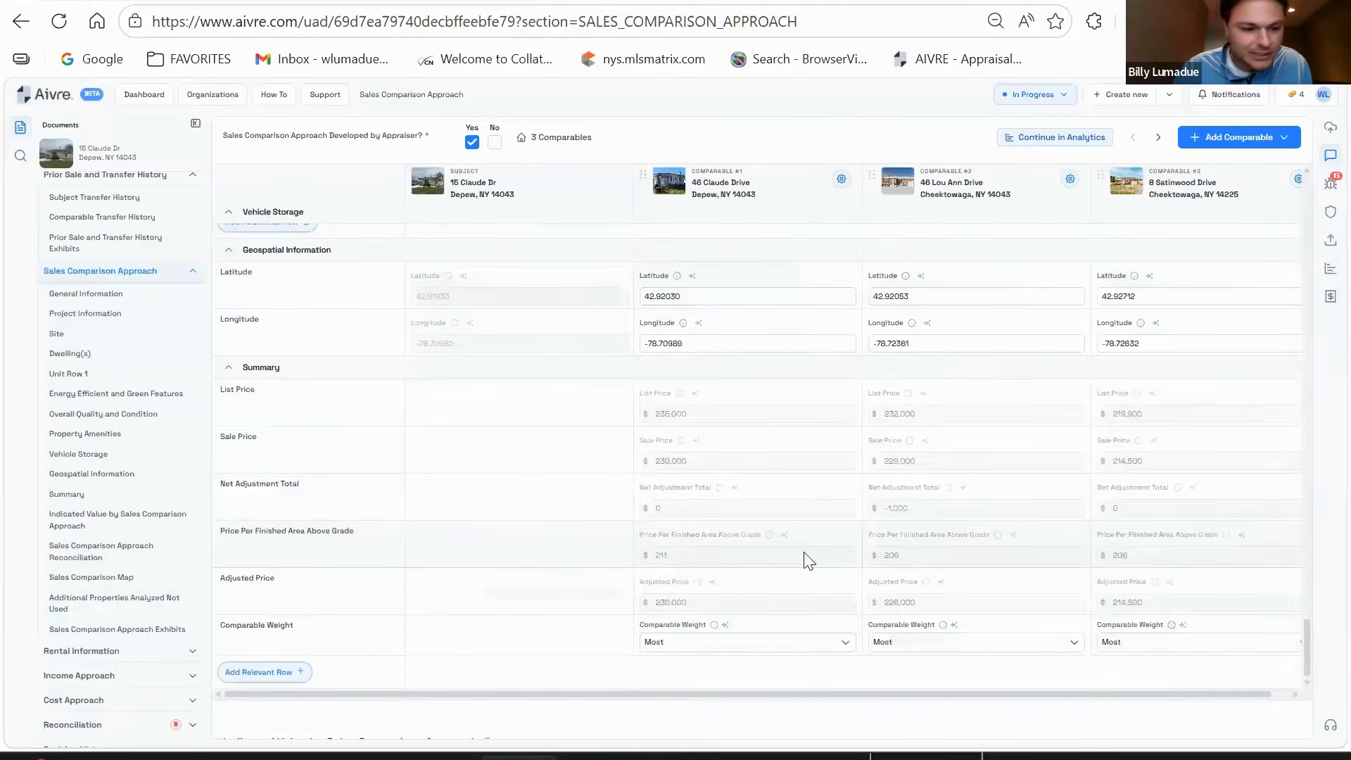
pyautogui.scroll(-15, 809, 561)
pyautogui.scroll(-2, 147, 503)
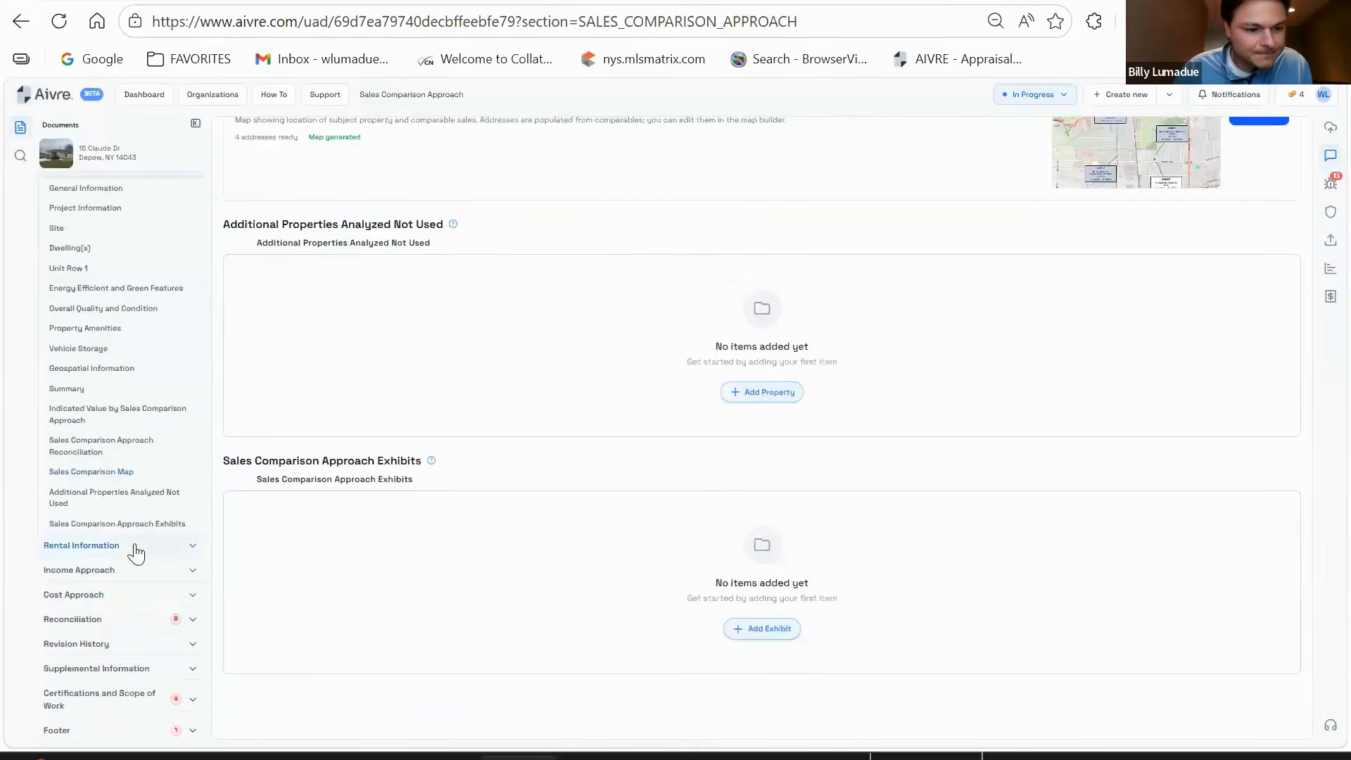
pyautogui.click(136, 554)
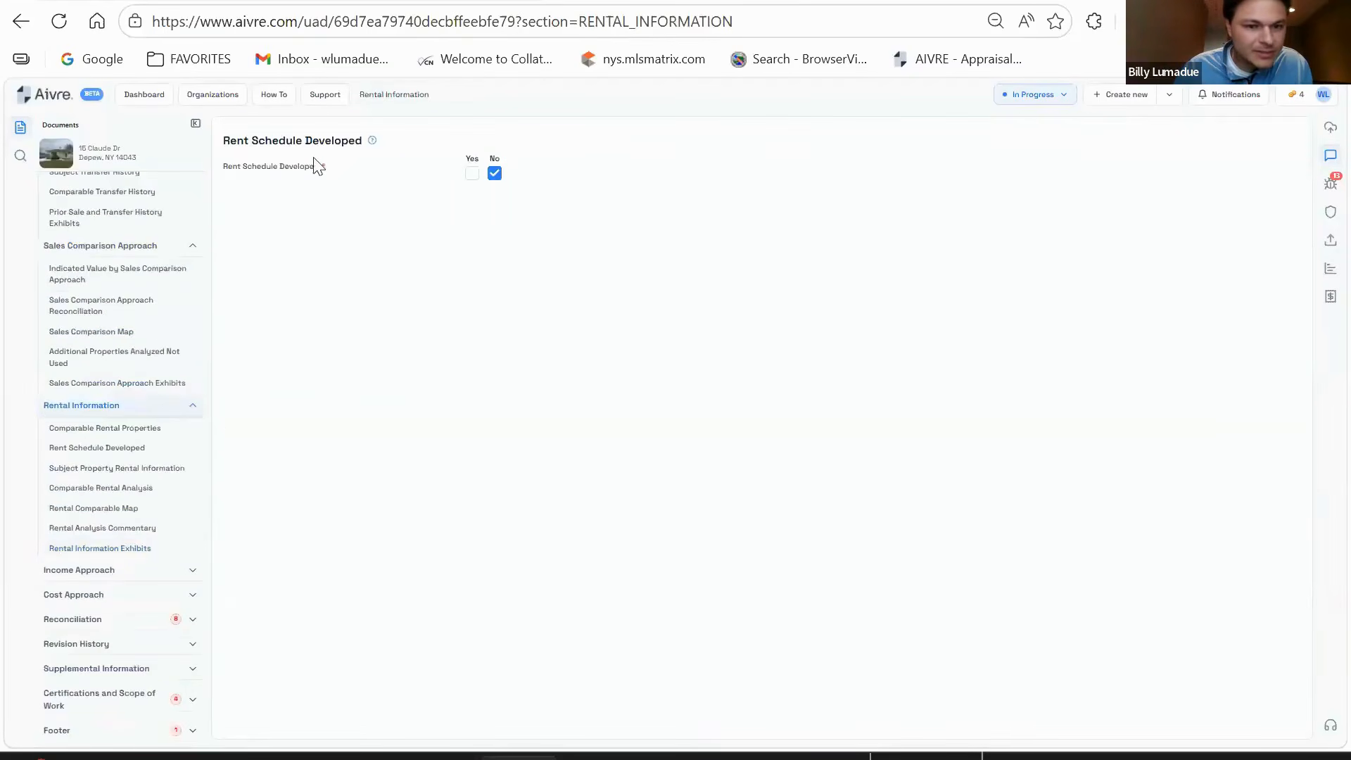
# - Check the Income Approach and Cost Approach sections, both marked not developed
pyautogui.click(124, 575)
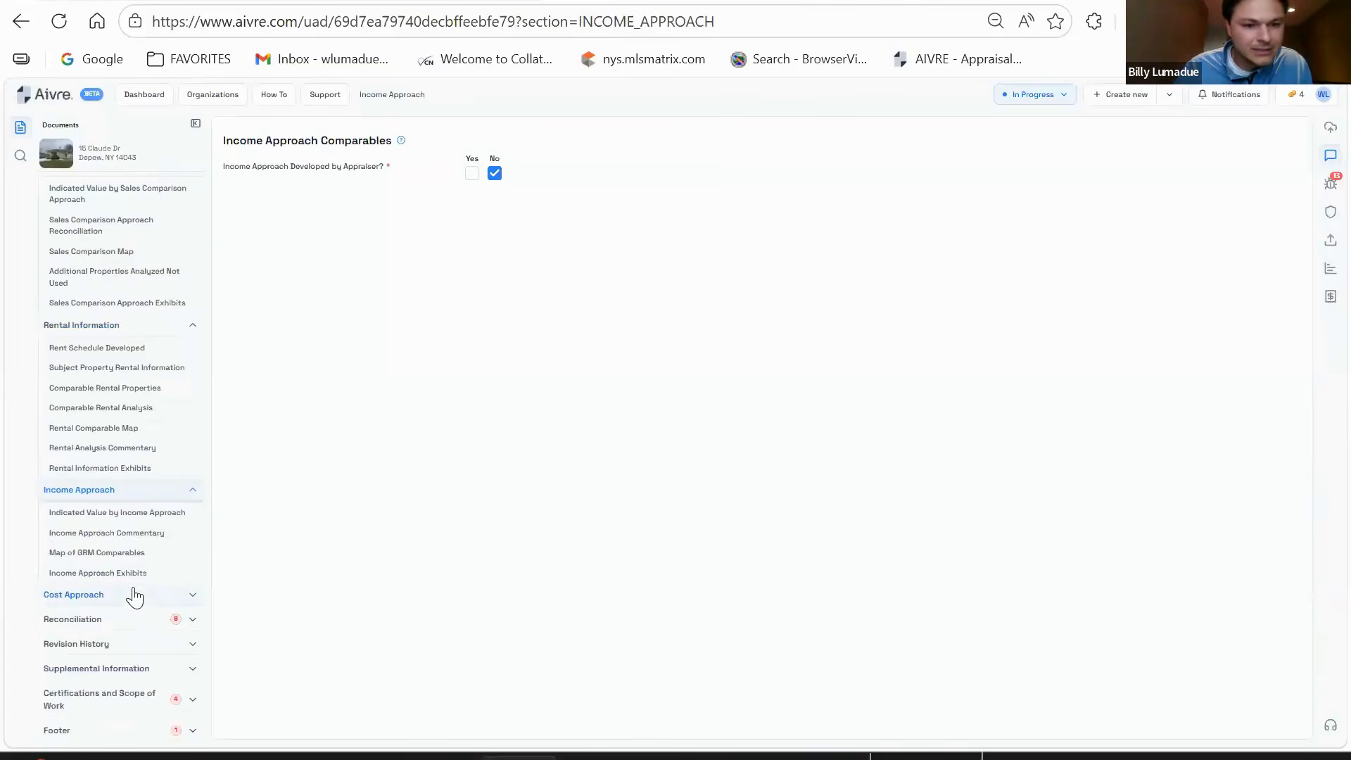
pyautogui.click(134, 596)
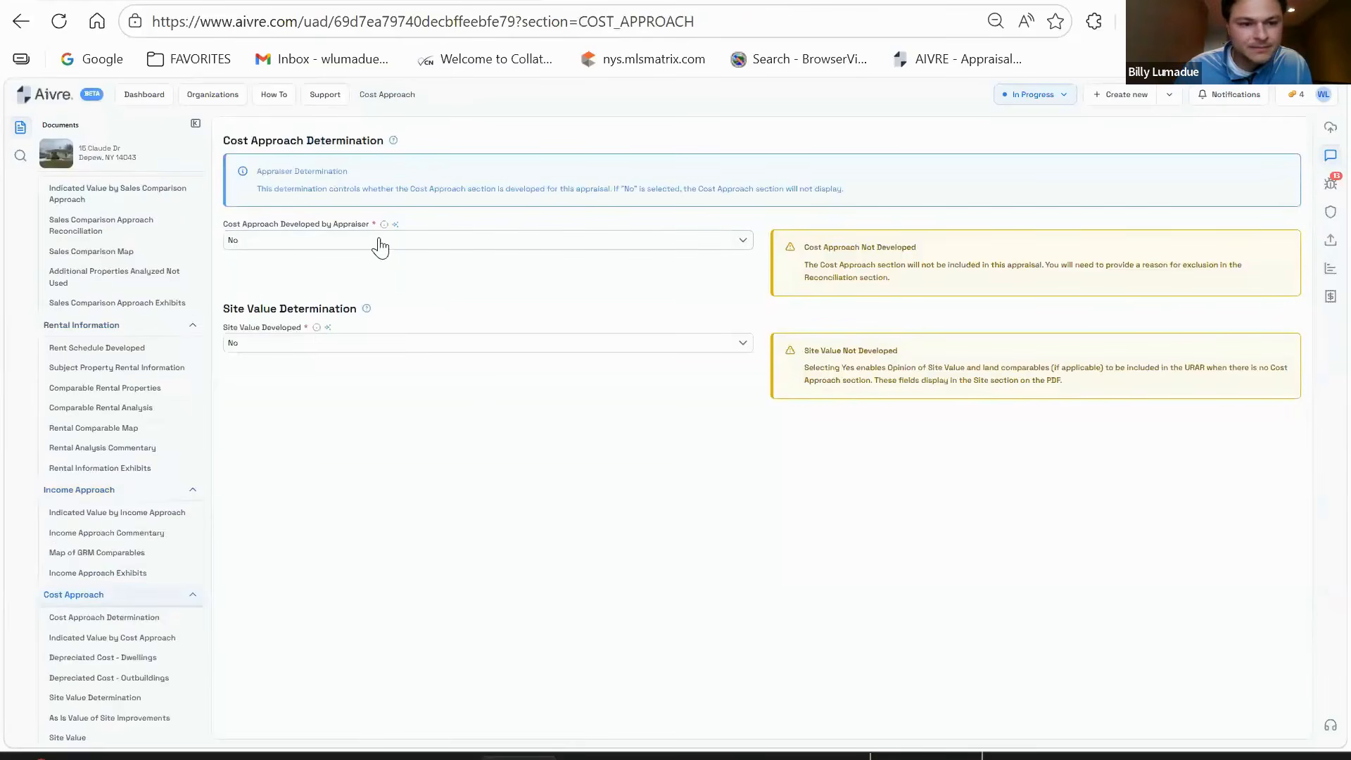
pyautogui.scroll(-1, 161, 550)
pyautogui.scroll(-3, 163, 550)
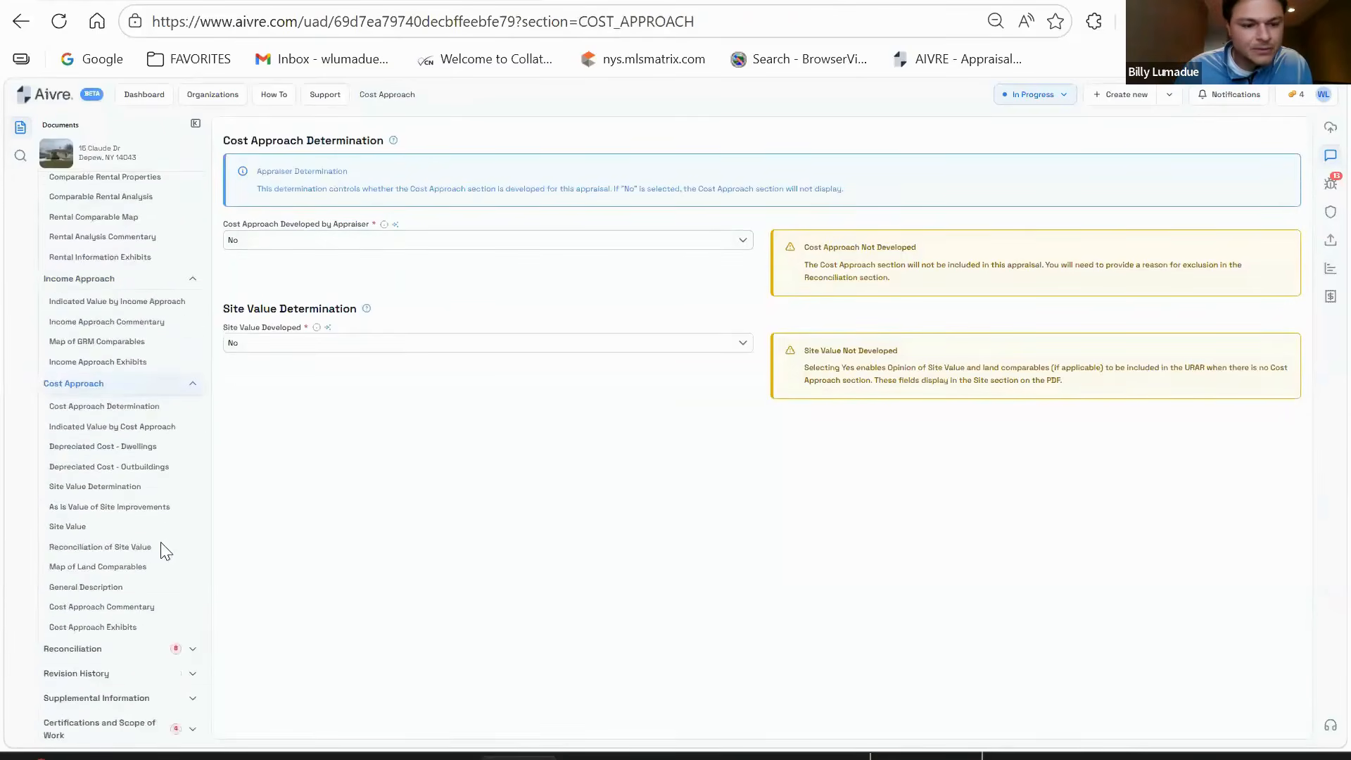
# - Exclude both the income and cost approaches as Not Necessary for Credible Results
pyautogui.click(143, 620)
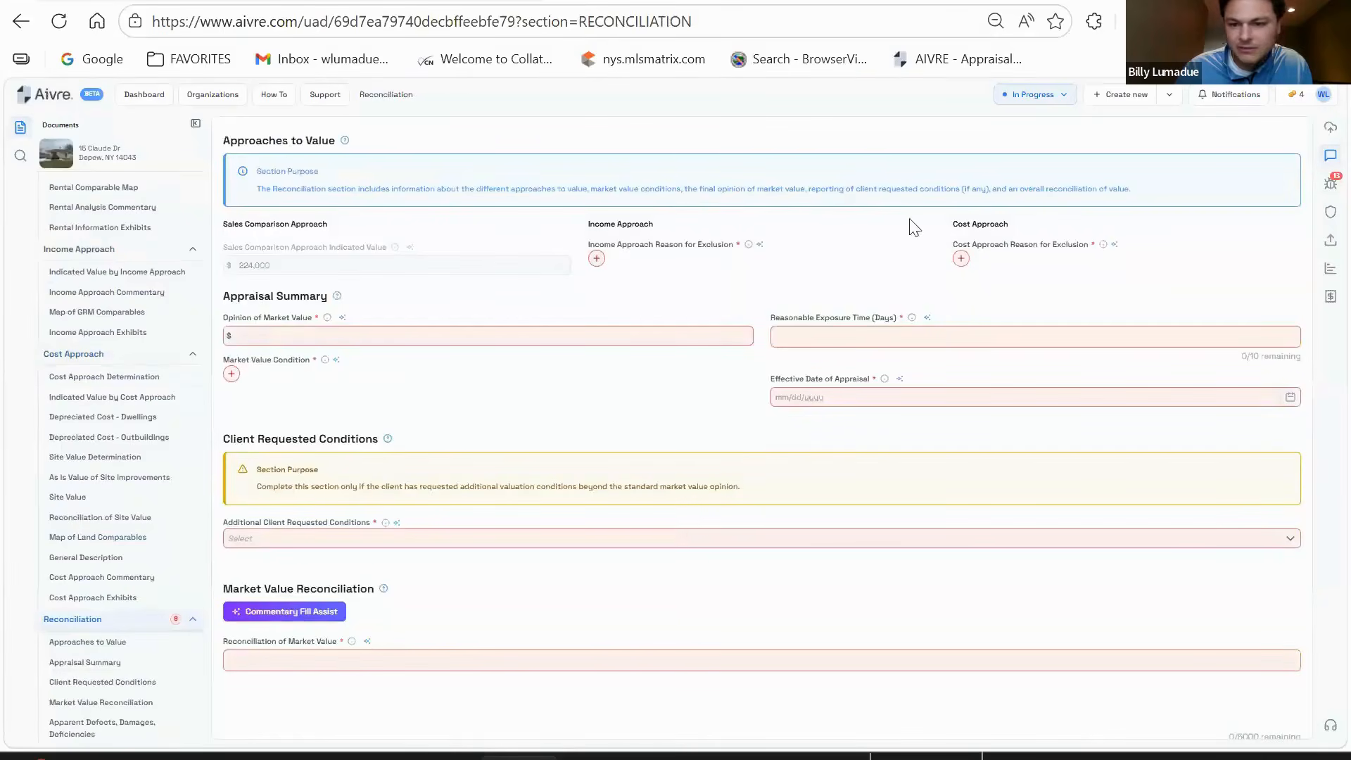
pyautogui.click(597, 259)
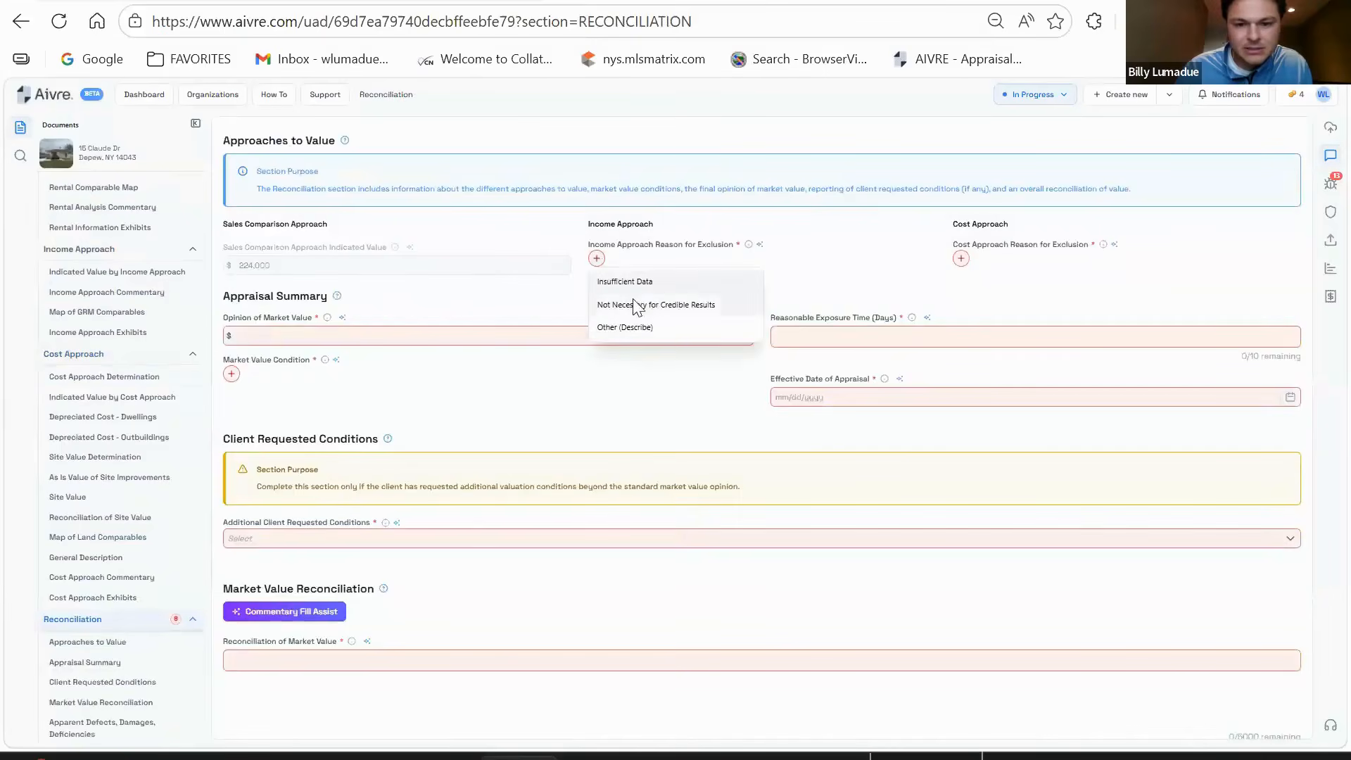
pyautogui.click(641, 305)
pyautogui.click(961, 259)
pyautogui.click(986, 346)
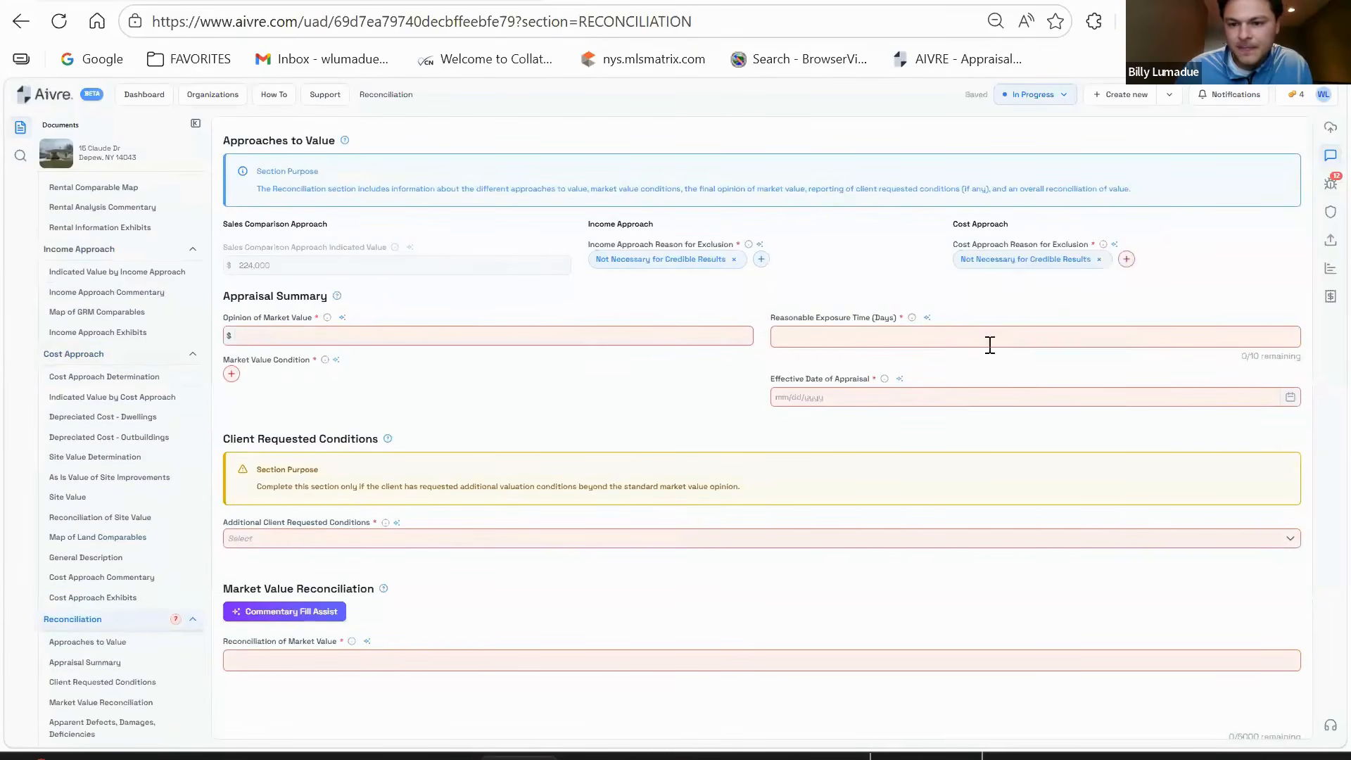
# - Enter a 224000 As Is opinion of market value with 60 days exposure time
pyautogui.click(519, 341)
pyautogui.write('2240000')
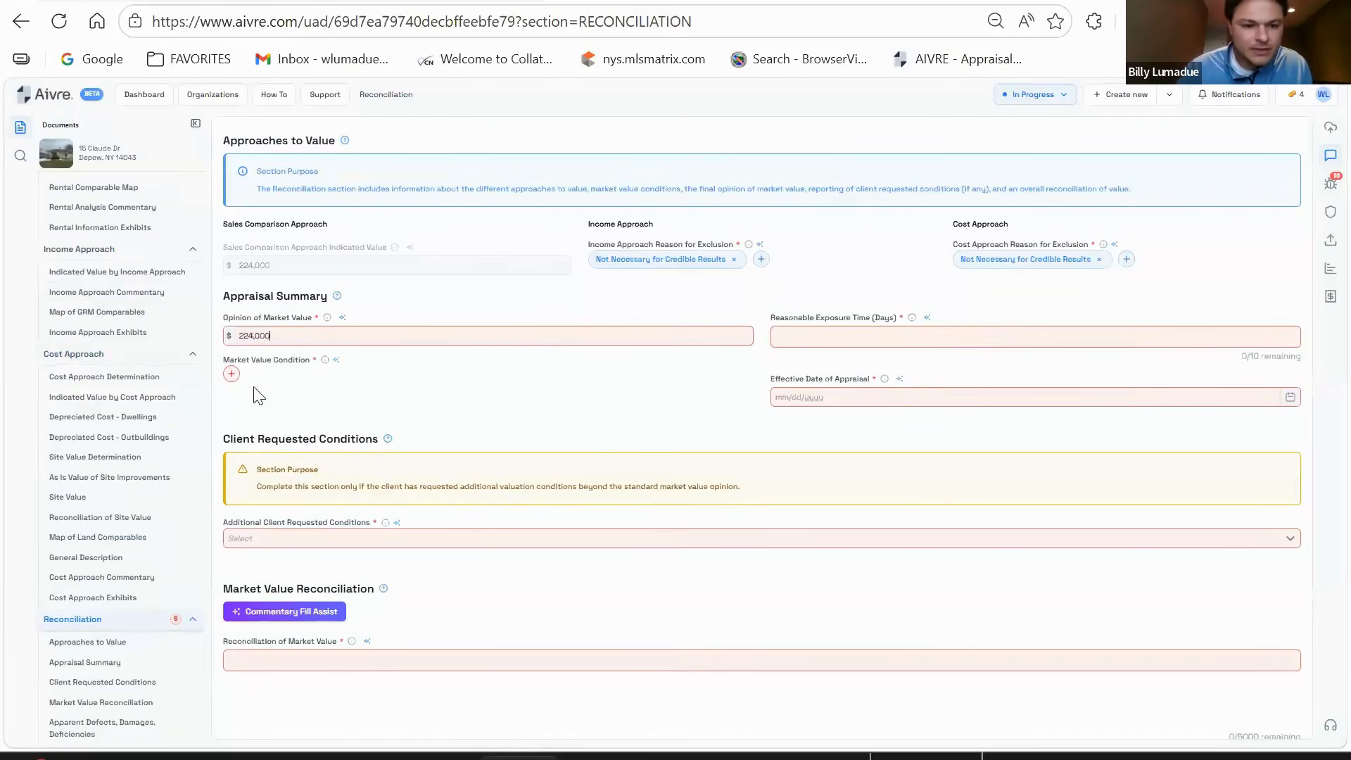
pyautogui.click(231, 373)
pyautogui.click(250, 415)
pyautogui.click(838, 335)
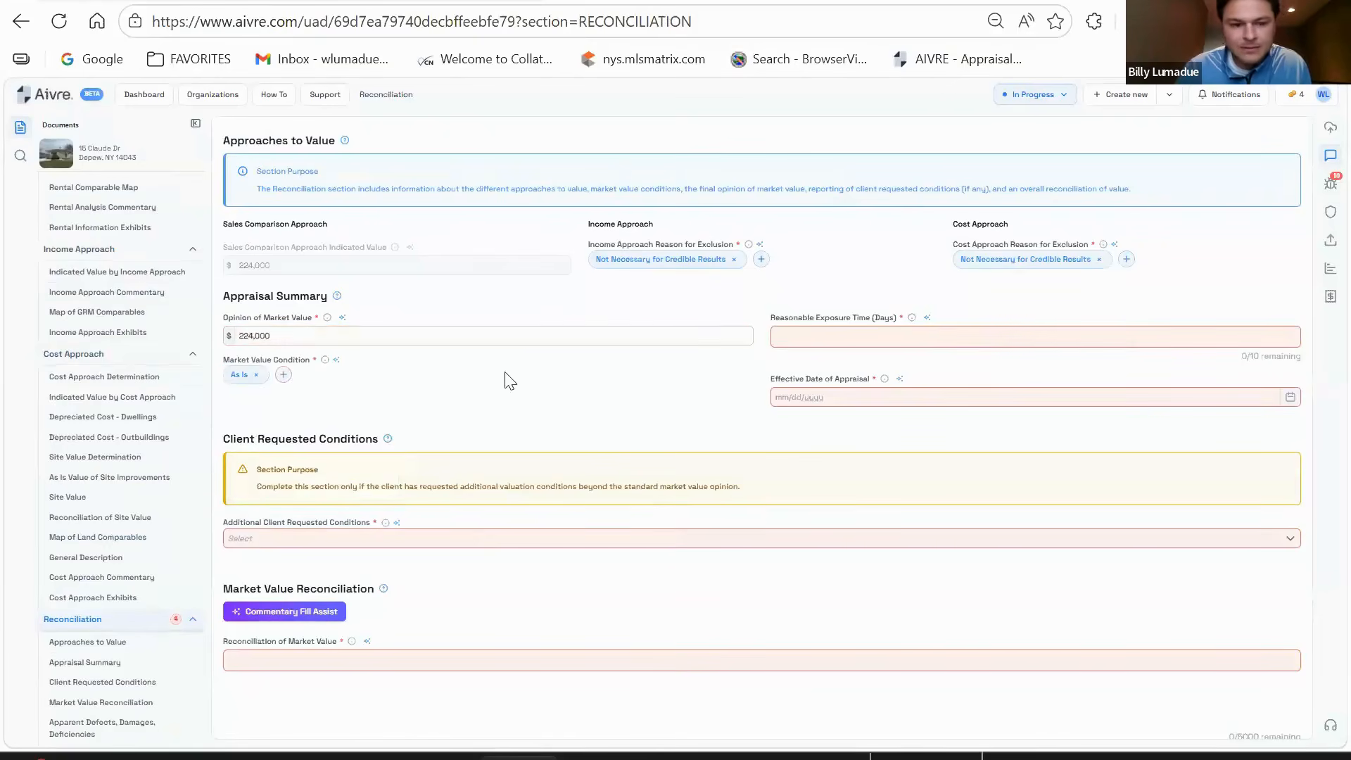
pyautogui.scroll(15, 90, 289)
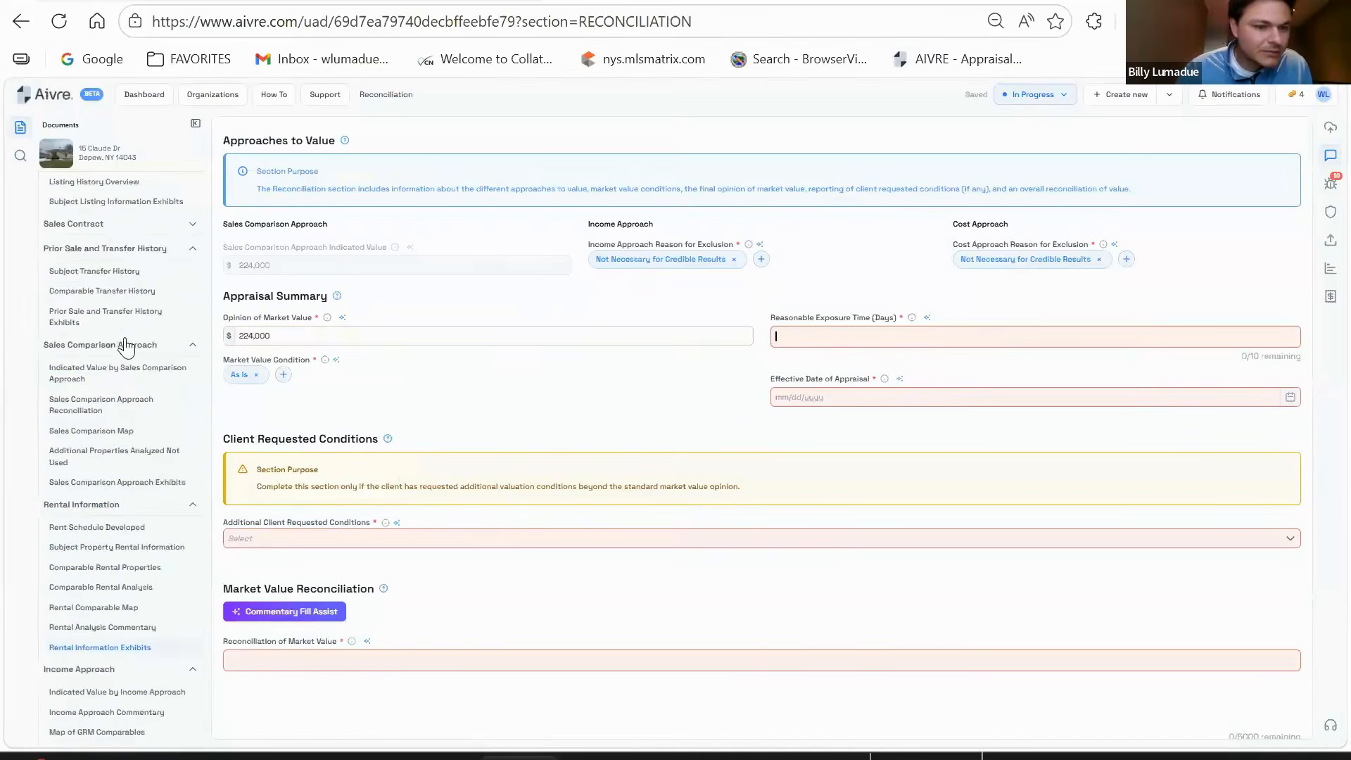
pyautogui.scroll(-2, 107, 278)
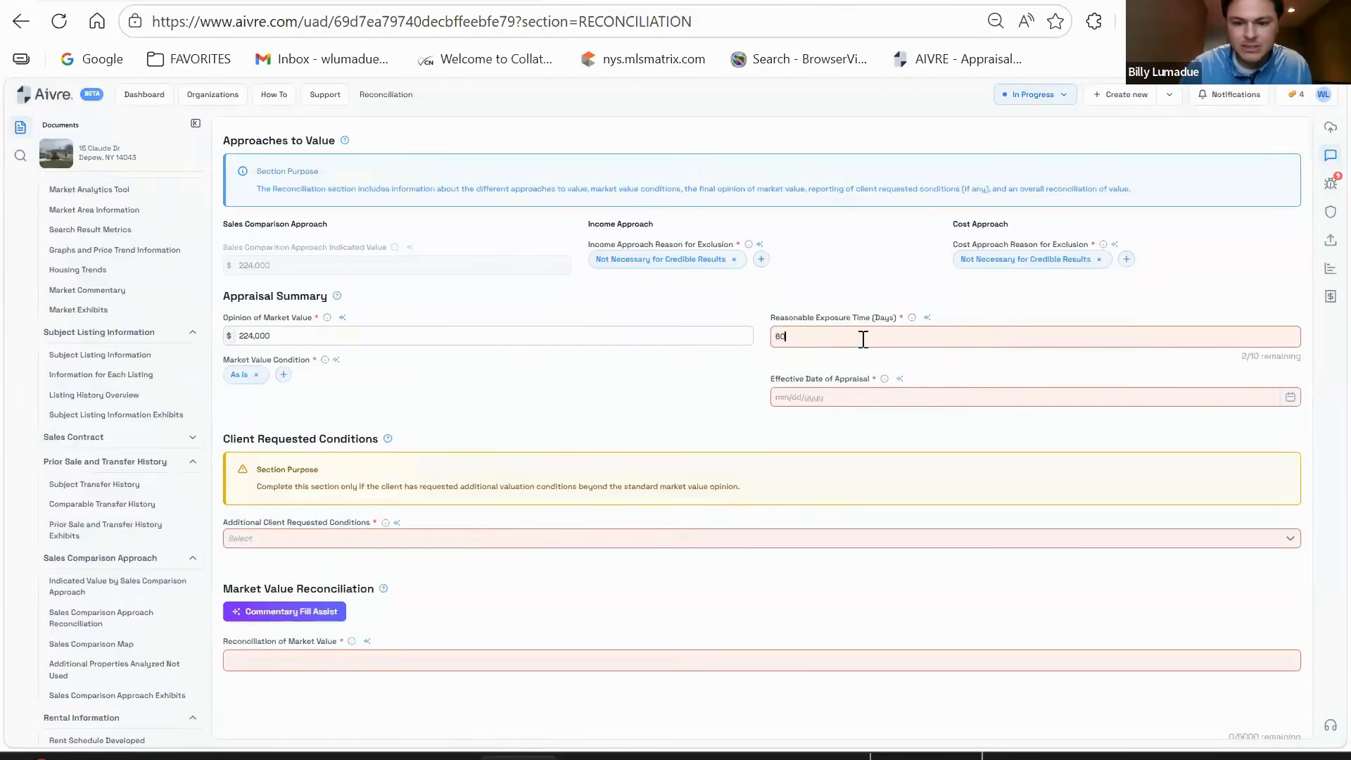
# - Set the effective date to 04/09/2026 and answer No to additional client requested conditions
pyautogui.click(823, 398)
pyautogui.write('04/09/20')
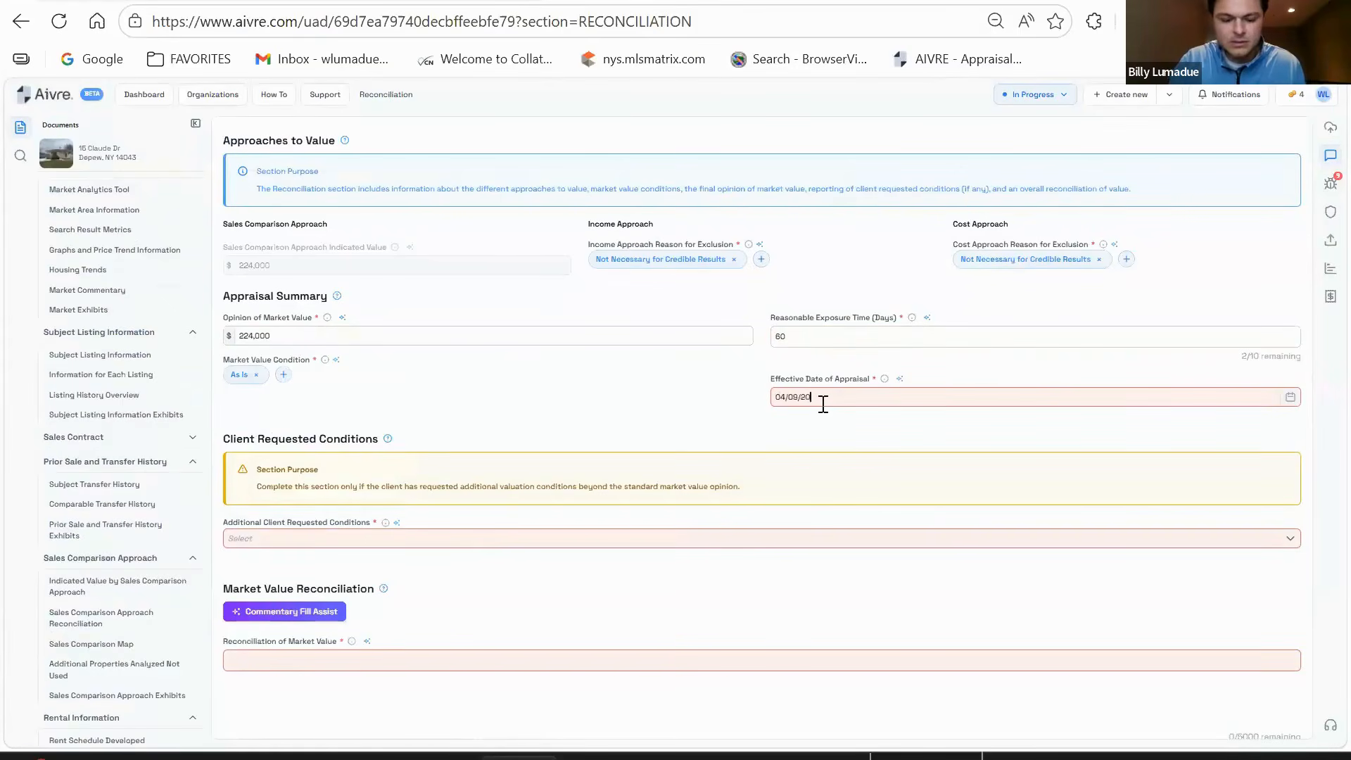
pyautogui.scroll(-2, 545, 413)
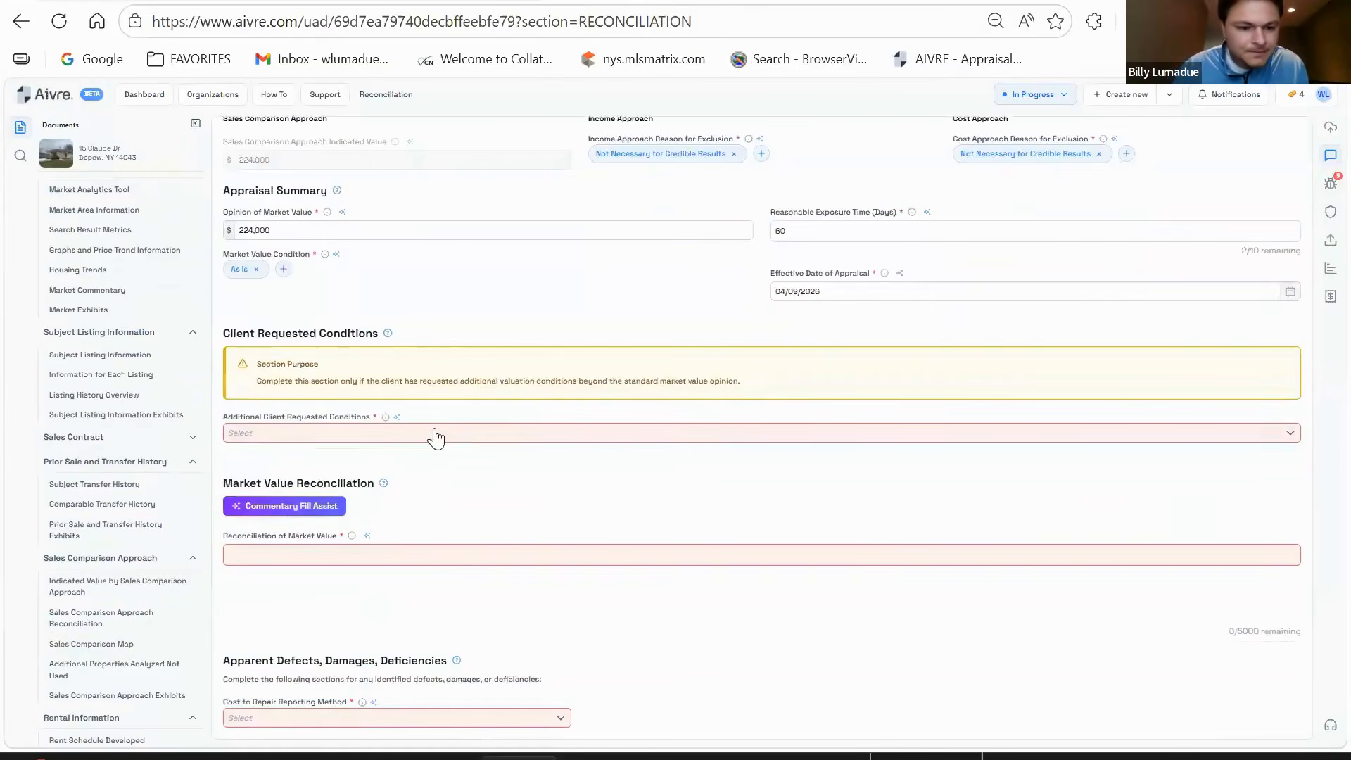
pyautogui.click(431, 436)
pyautogui.click(285, 485)
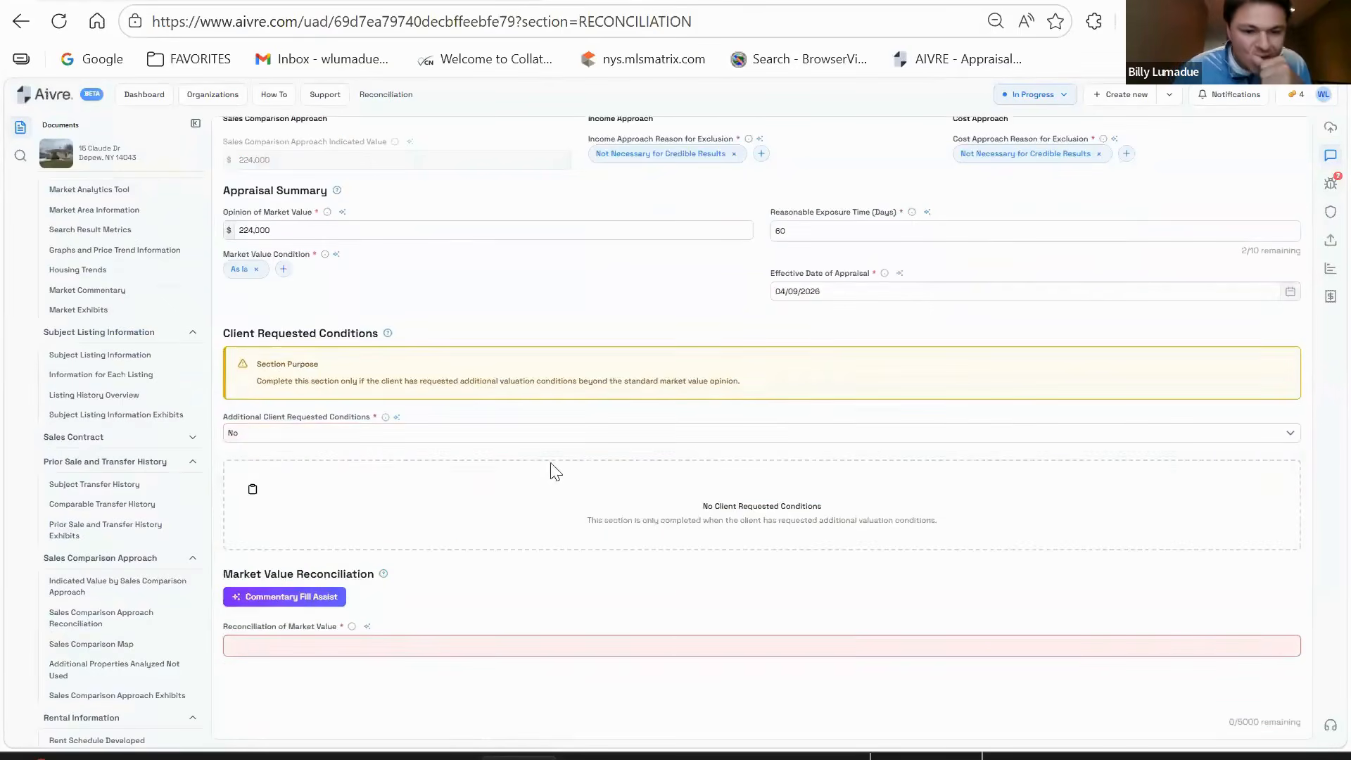
pyautogui.scroll(-2, 521, 492)
pyautogui.click(450, 539)
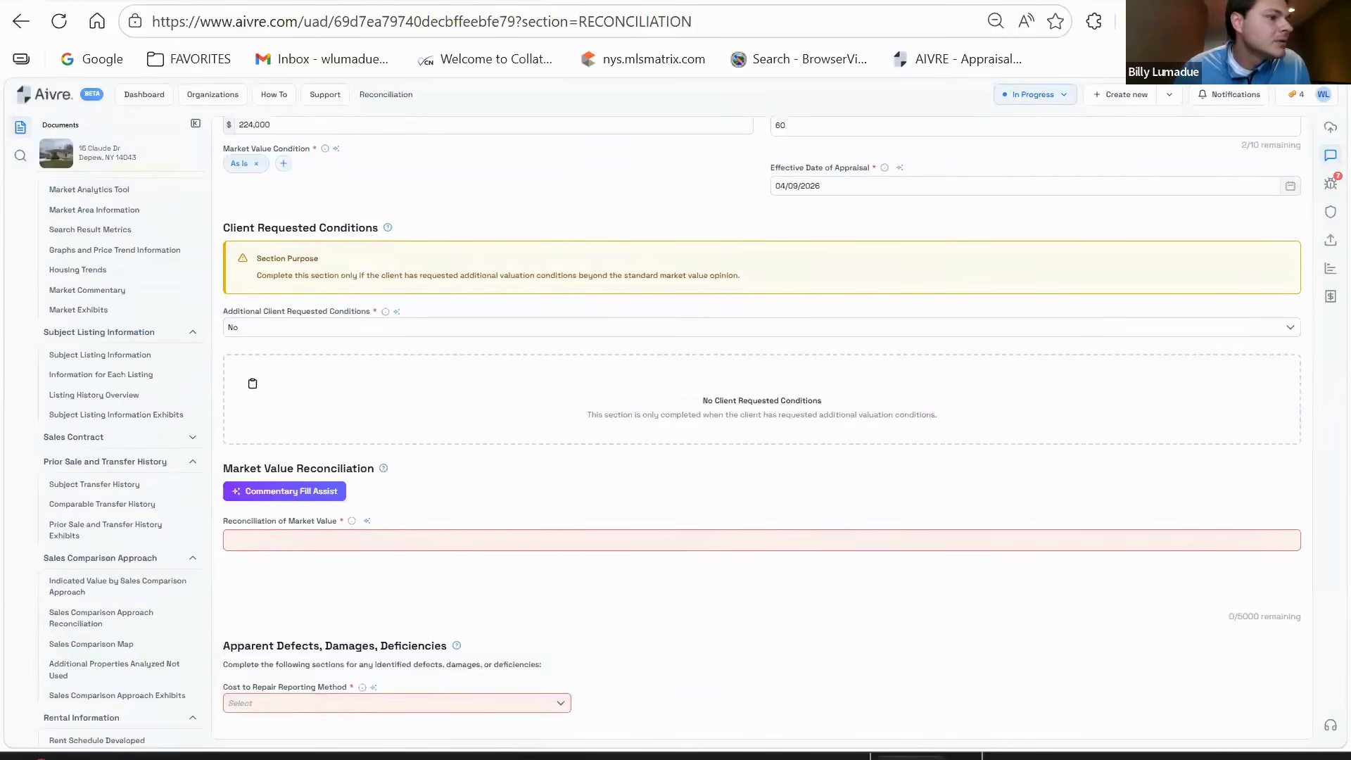
# - Replace the Reconciliation of Market Value text with the saved sales comparison statement
pyautogui.click(531, 536)
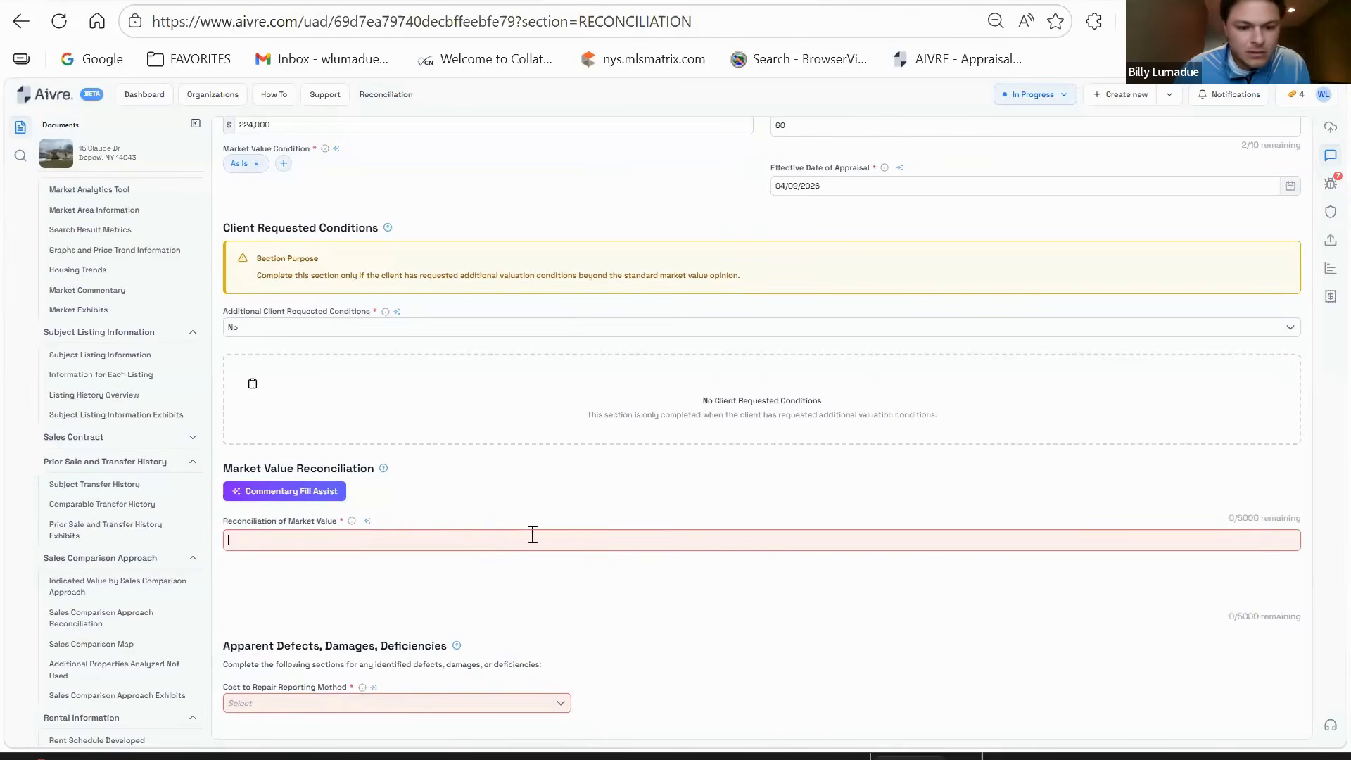
pyautogui.write('COMPARABLE BASEMENTS/FINISHED BASEMENTS SQUARE FOOTAGE THE APPRAISER HAS ESTIMATED SQUARE FOOTAGE FOR BOTH THE BASEMENT SIZE AND FINISHED BASEMENT AREA WHEN SQUARE FOOTAGE IS NOT AVAILABLE OR REPORTED IN MLS OR ASSESSMENT DATA. SQUARE FOOTAGE FOR BASEMENT IS APPROXIMATED AND ABSTRACTED BASED ON REPORTED FIRST FLOOR SQUARE FOOTAGE AND EXTERIOR INSPECTION BY THE APPRAISER. FINISHED BASEMENT SQUARE FOOTAGE IS BASED ON DESCRIPTION AND/OR PHOTOS PROVIDED FROM MLS DATA')
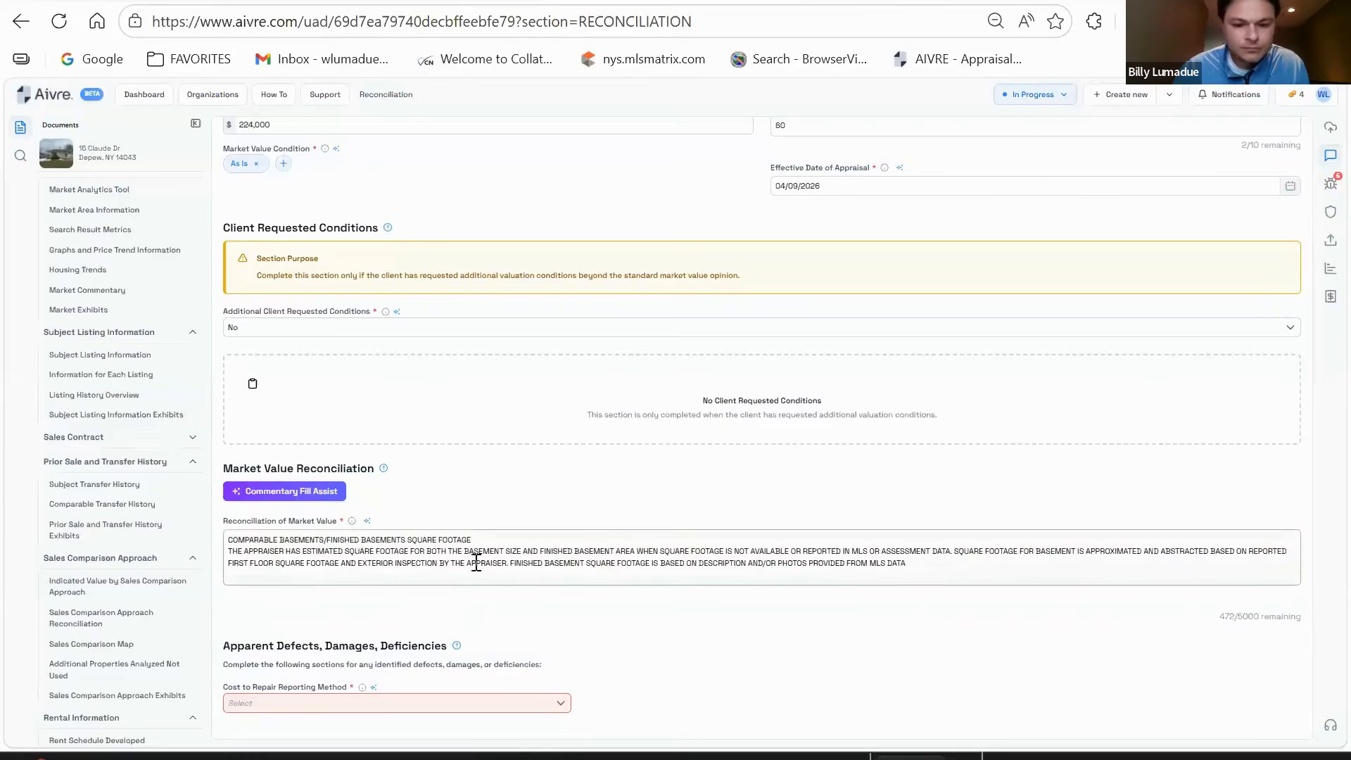
pyautogui.tripleClick(501, 563)
pyautogui.write('THE SALES COMPARISON APPROACH IS THE MOST RELIABLE INDICATOR AND THEREFORE GIVEN THE MOST WEIGHT DUE TO SALES AVAILABLE IN THE COMPETITIVE MARKETPLACE.  THE COST APPROACH NOT WAS DEVELOPED AND THE INCOME APPROACH WAS NOT DEVELOPED.')
pyautogui.moveTo(473, 539); pyautogui.dragTo(228, 541)
pyautogui.press('BackSpace')
pyautogui.click(548, 488)
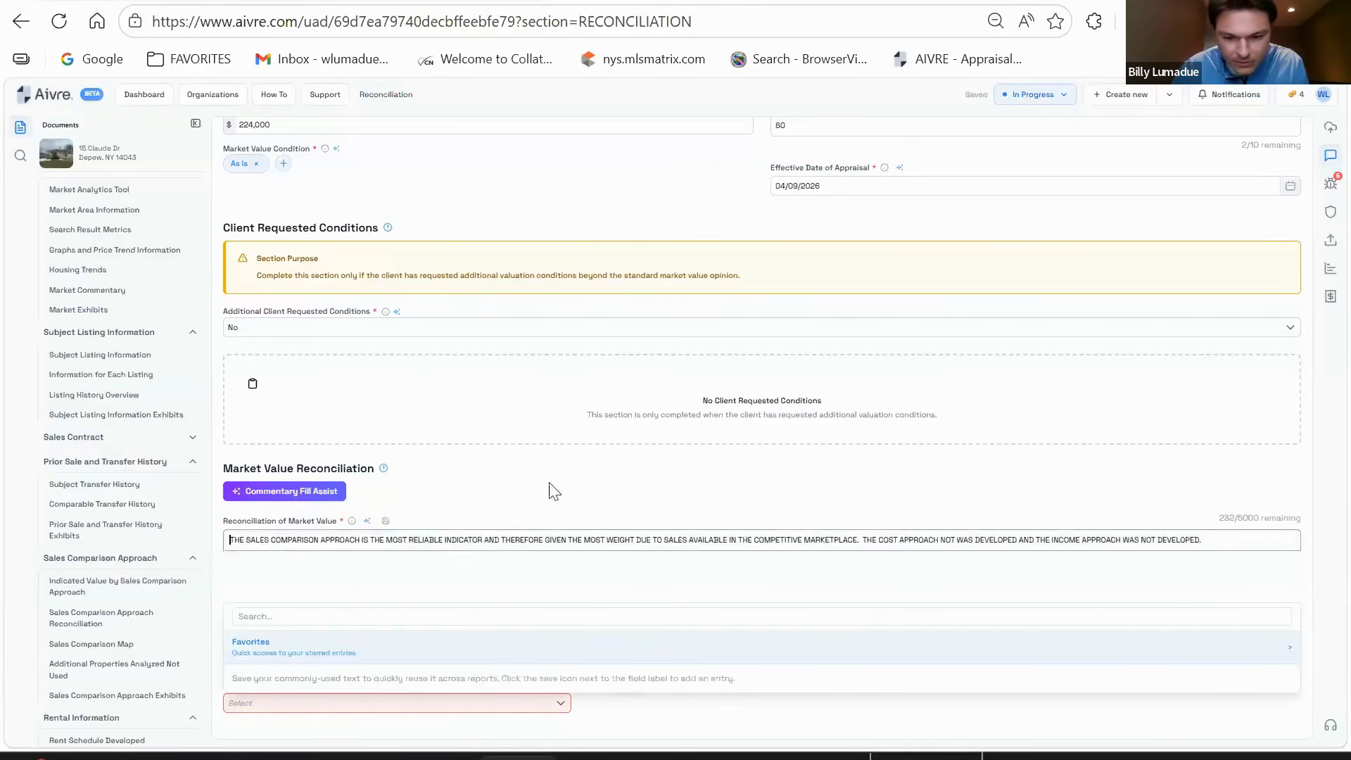
# - Set the Cost to Repair Reporting Method to None
pyautogui.scroll(-2, 702, 467)
pyautogui.scroll(-2, 706, 458)
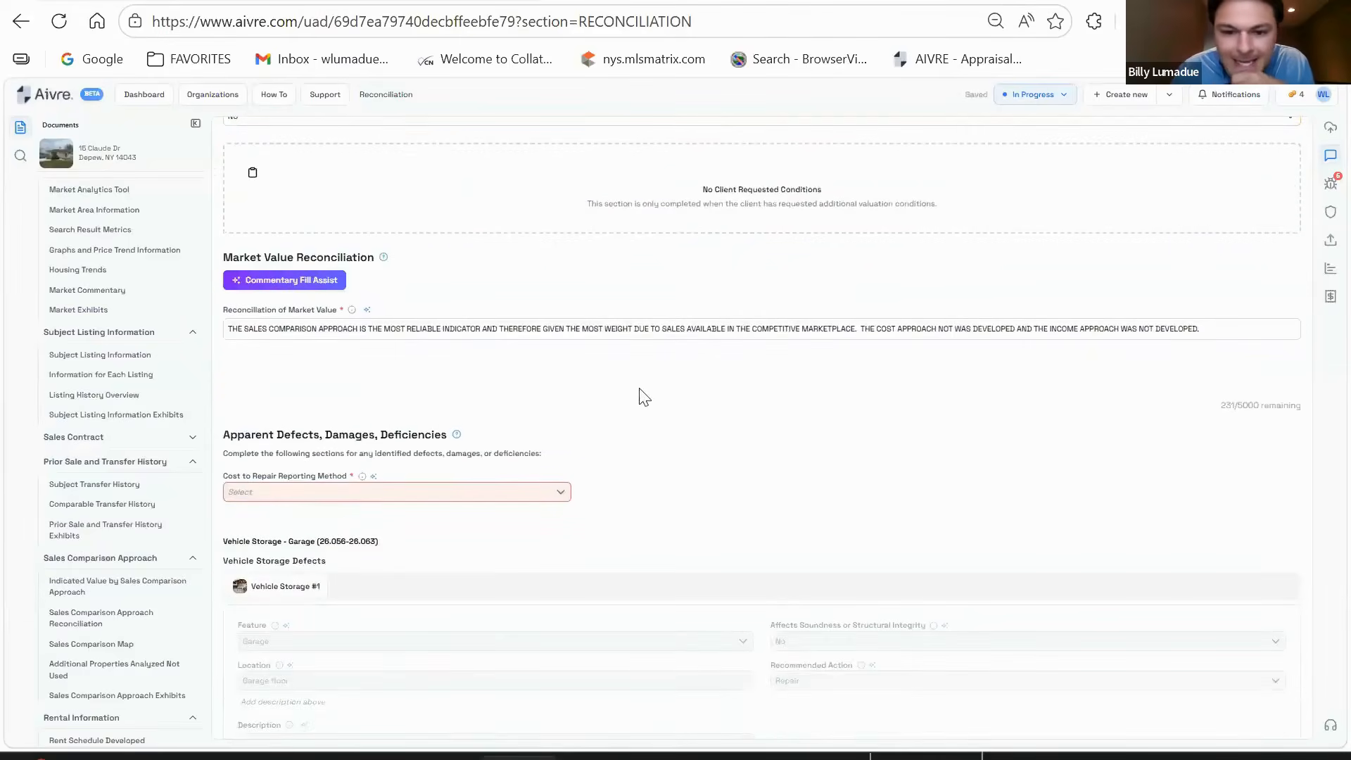
pyautogui.scroll(-2, 631, 400)
pyautogui.click(404, 385)
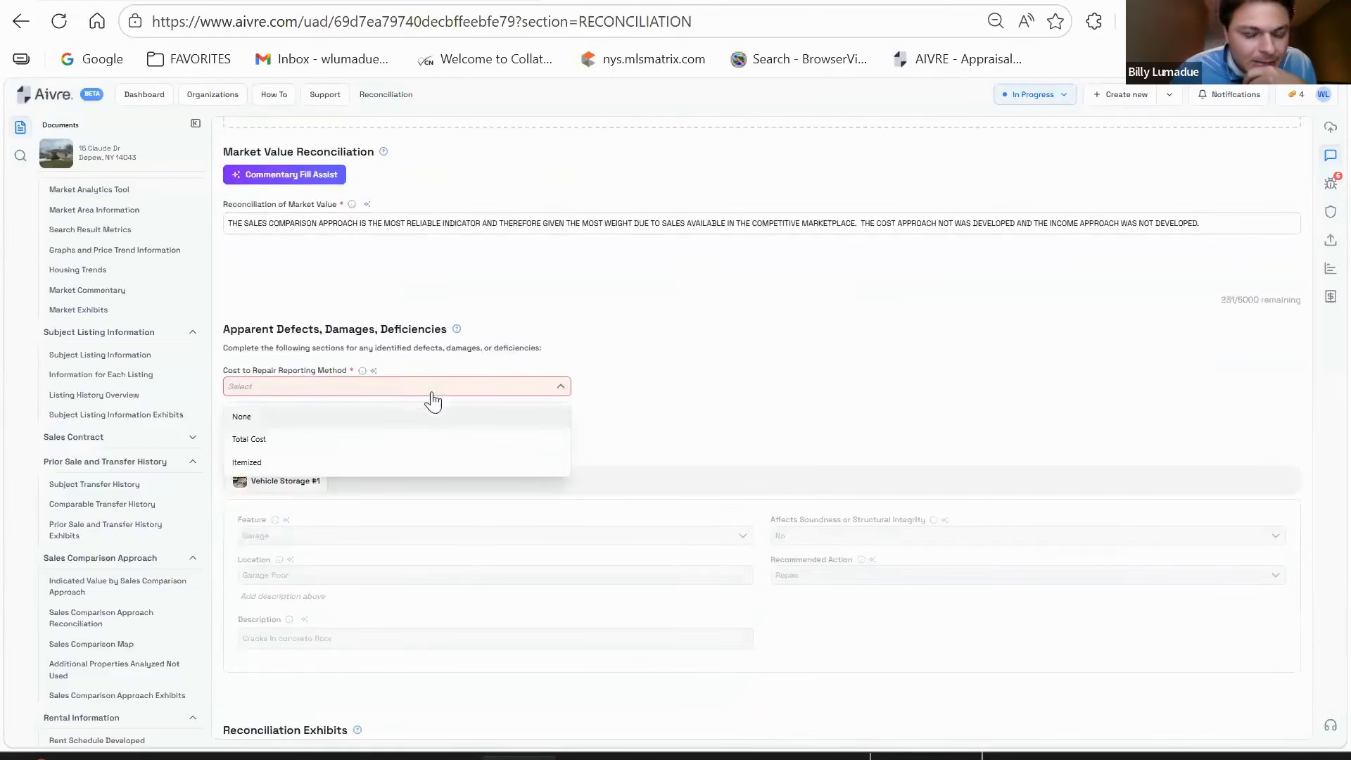
pyautogui.click(243, 417)
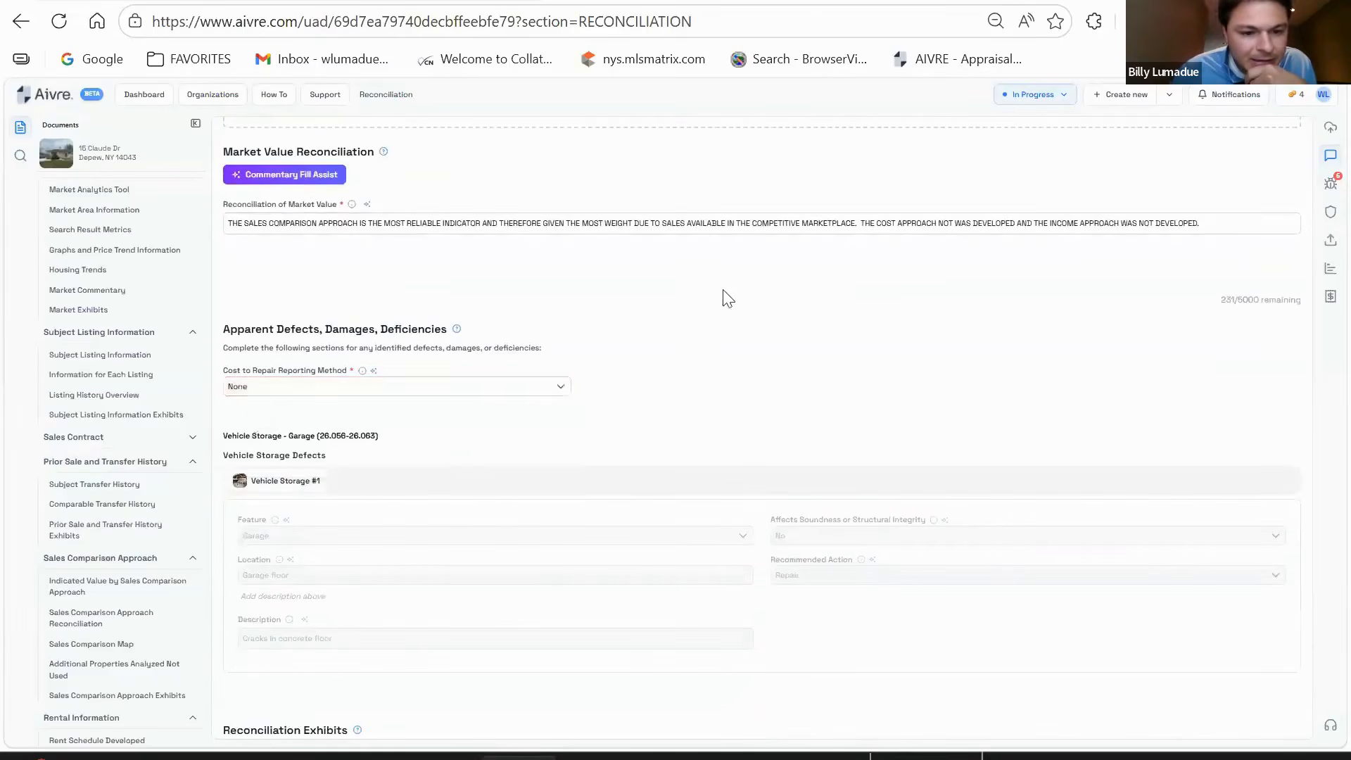
pyautogui.scroll(-2, 595, 320)
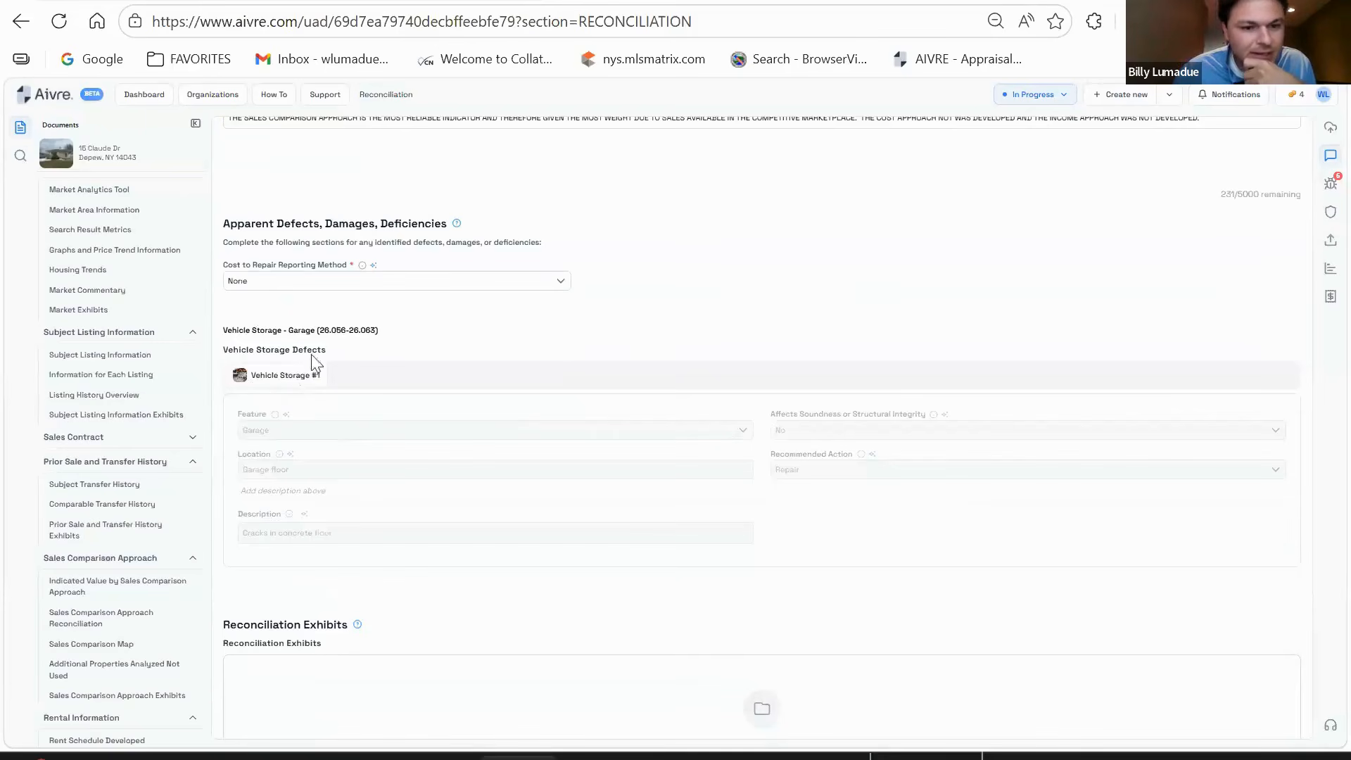
pyautogui.scroll(3, 102, 433)
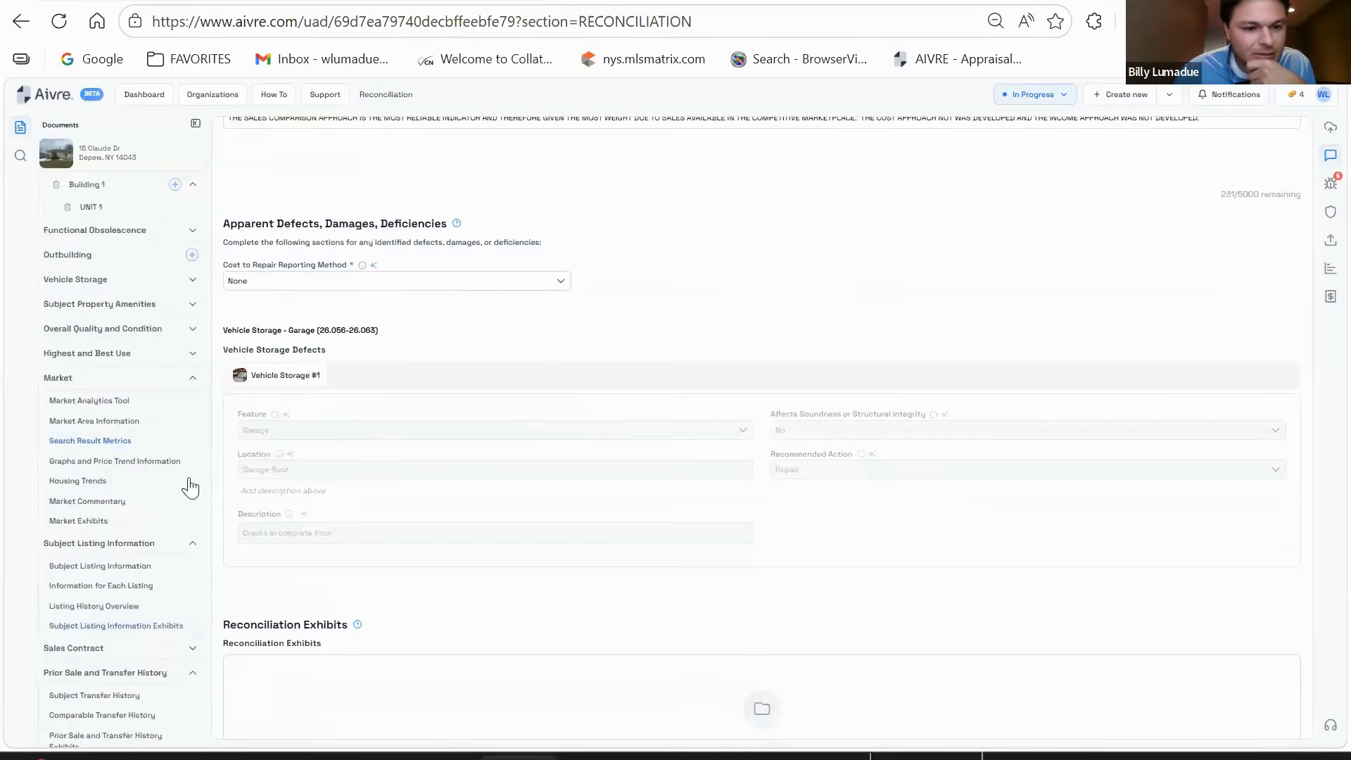
pyautogui.scroll(2, 190, 485)
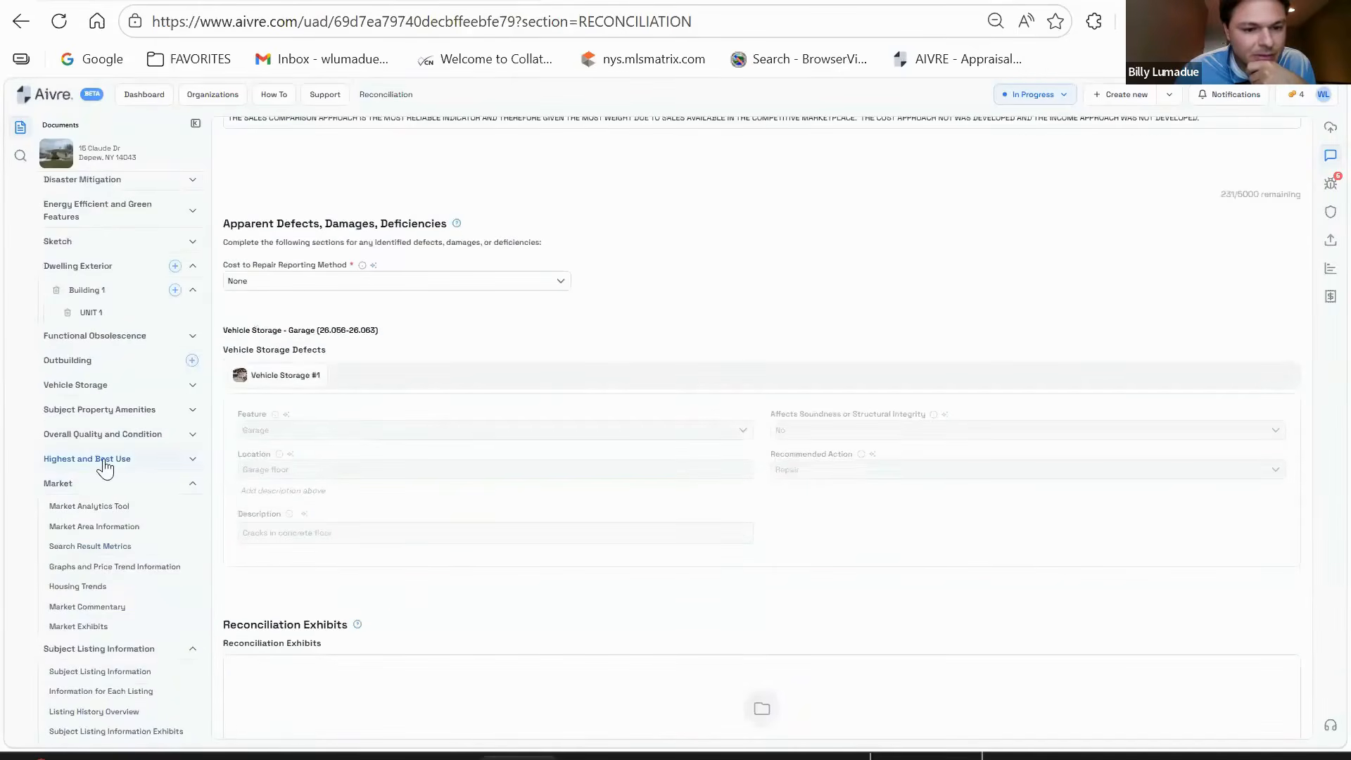
pyautogui.scroll(1, 127, 475)
# - In Vehicle Storage, remove the garage's Defect 1 entry
pyautogui.click(123, 468)
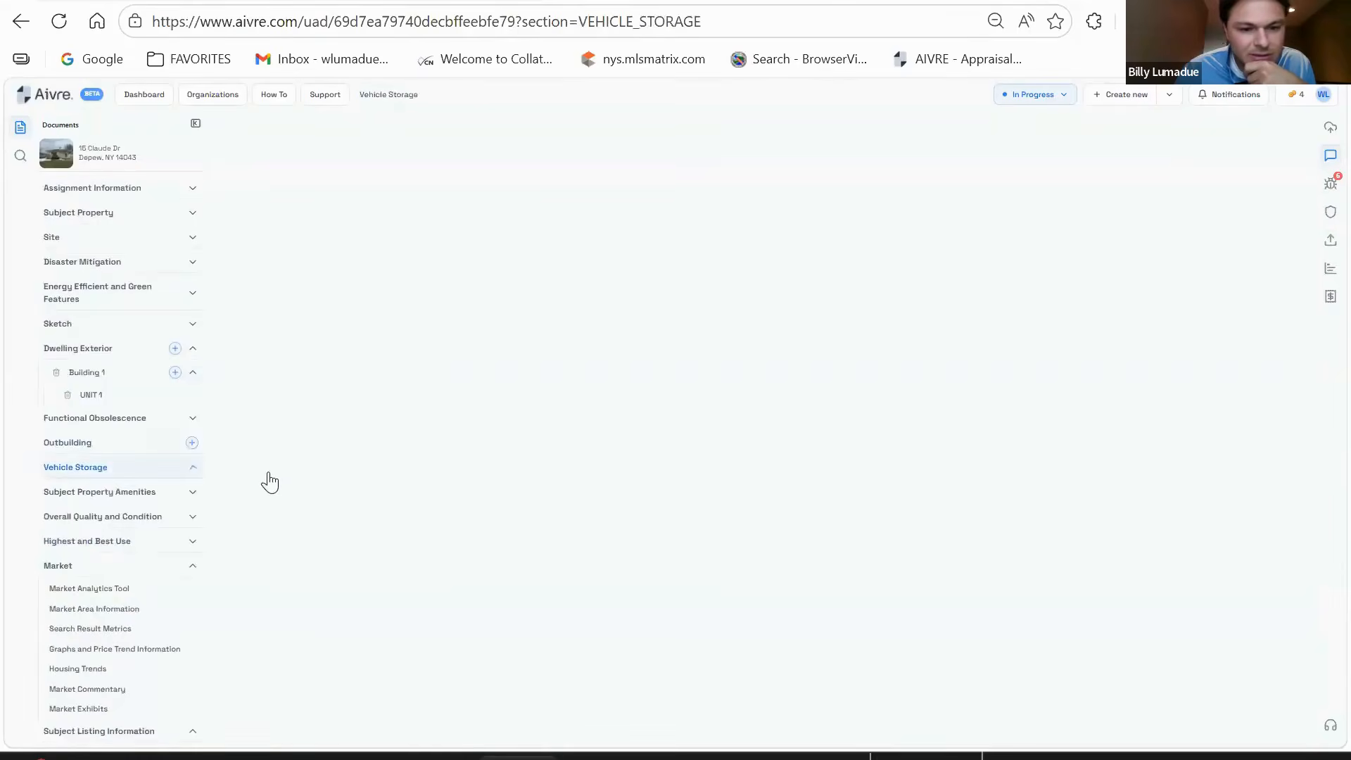
pyautogui.scroll(-2, 767, 327)
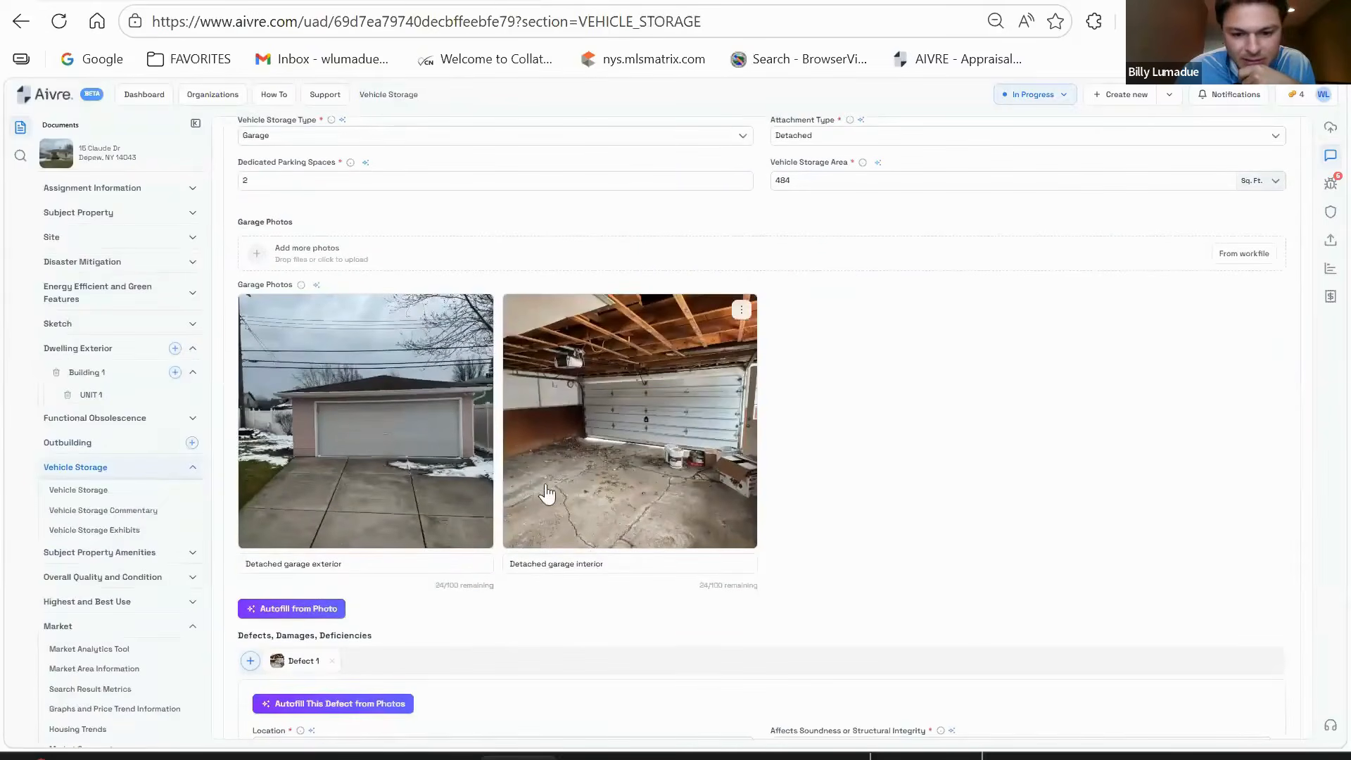
pyautogui.scroll(-2, 556, 492)
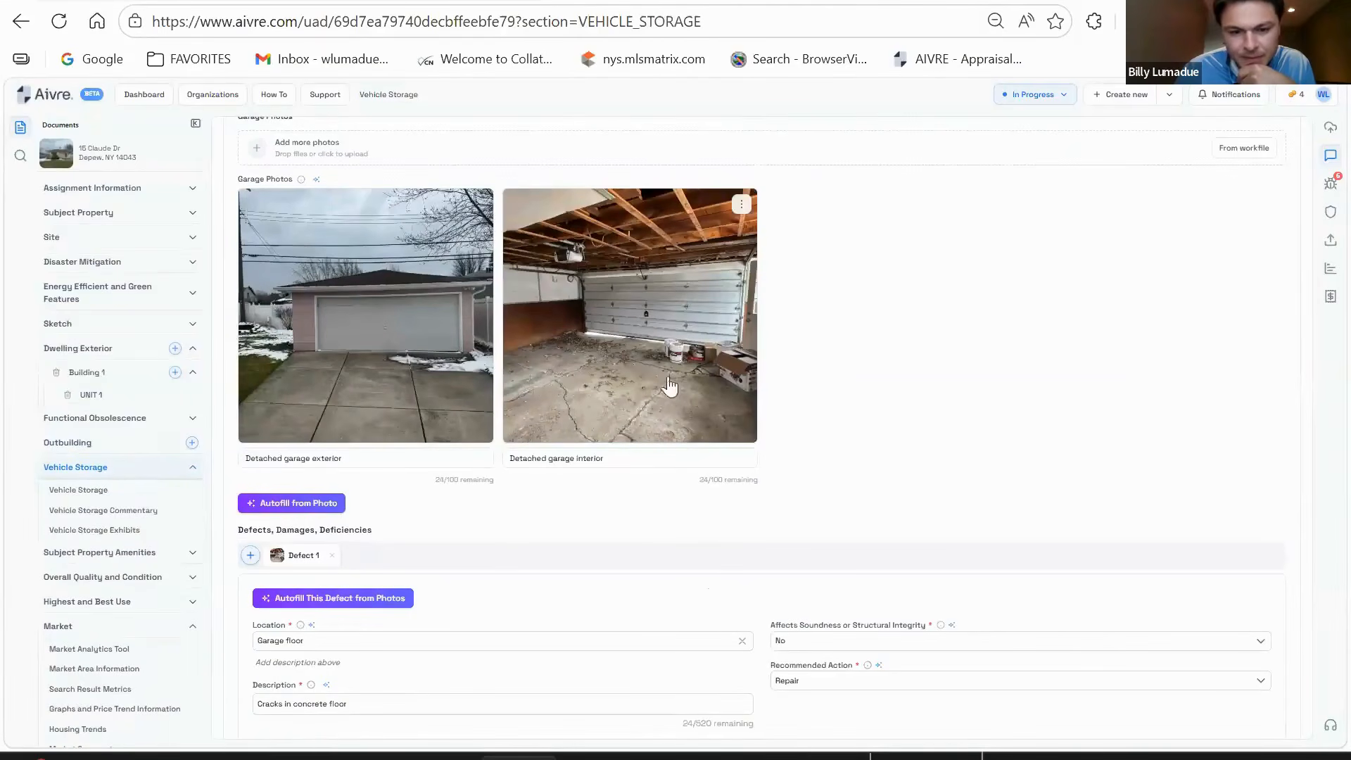
pyautogui.scroll(2, 739, 387)
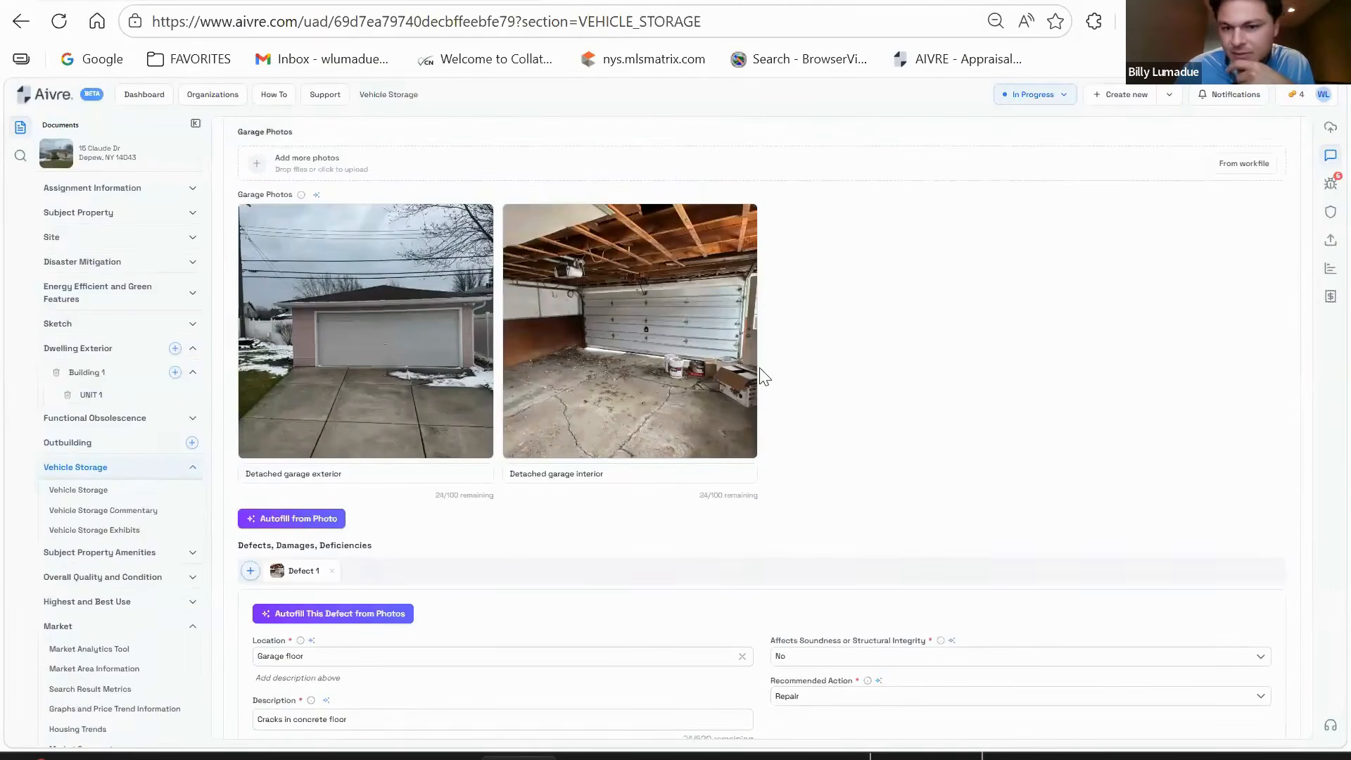
pyautogui.scroll(-5, 877, 428)
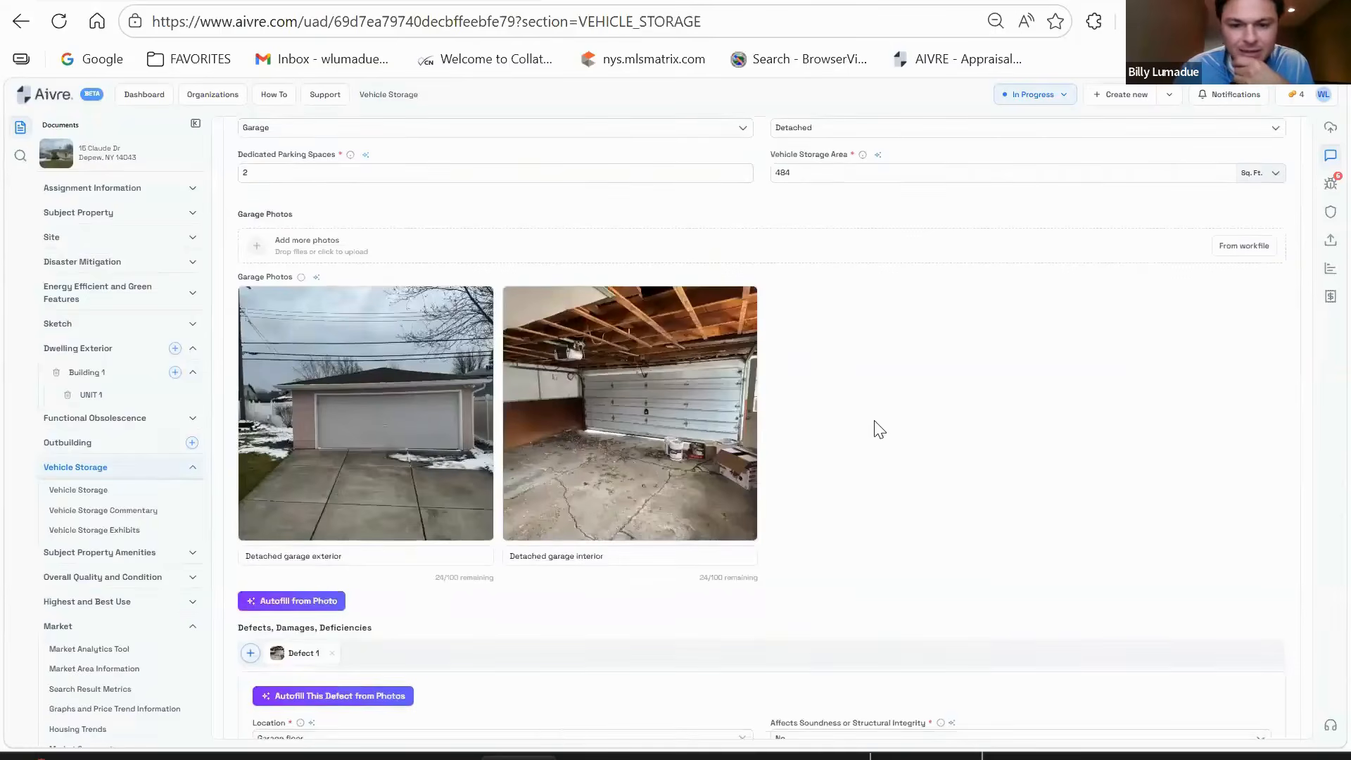
pyautogui.scroll(-1, 802, 368)
pyautogui.scroll(5, 732, 424)
pyautogui.scroll(-3, 778, 404)
pyautogui.scroll(-3, 774, 410)
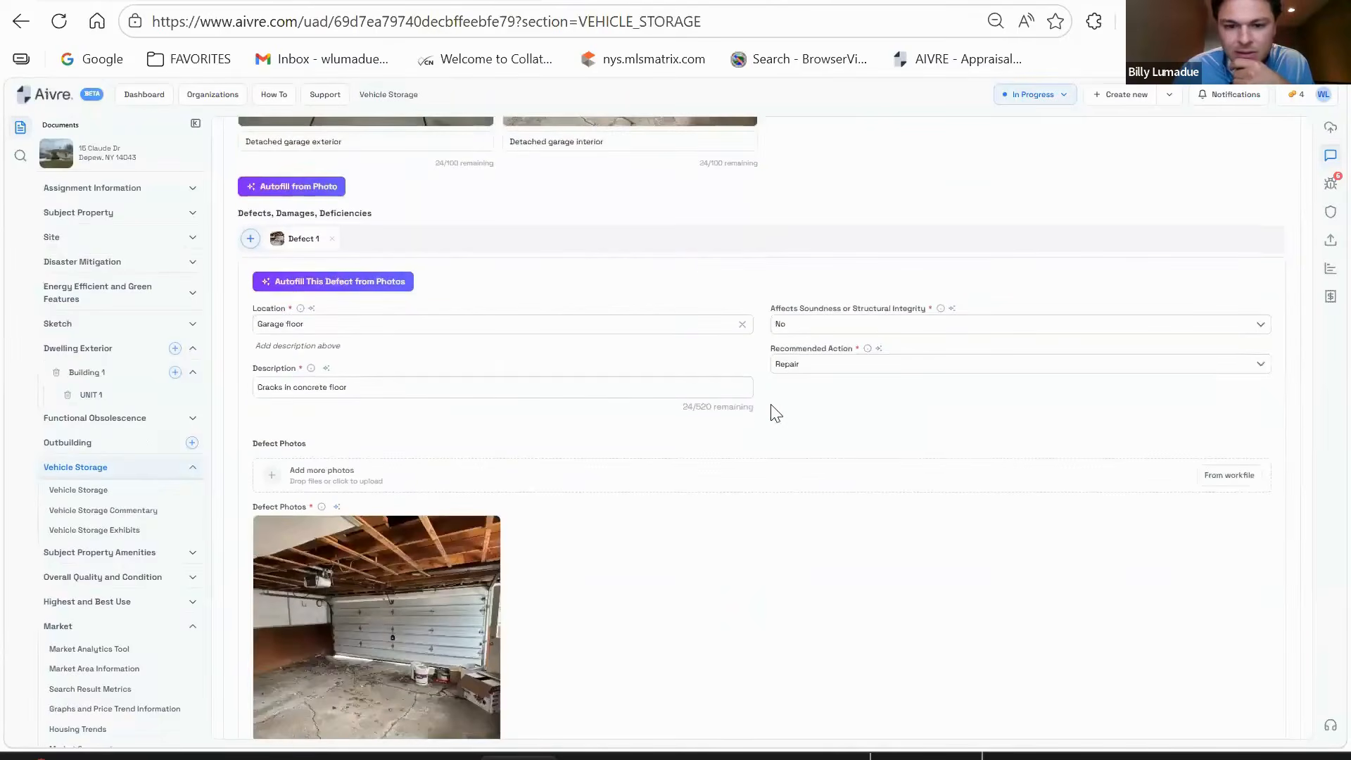
pyautogui.scroll(5, 799, 353)
pyautogui.scroll(3, 800, 354)
pyautogui.scroll(-3, 790, 368)
pyautogui.scroll(3, 583, 456)
pyautogui.scroll(-5, 633, 436)
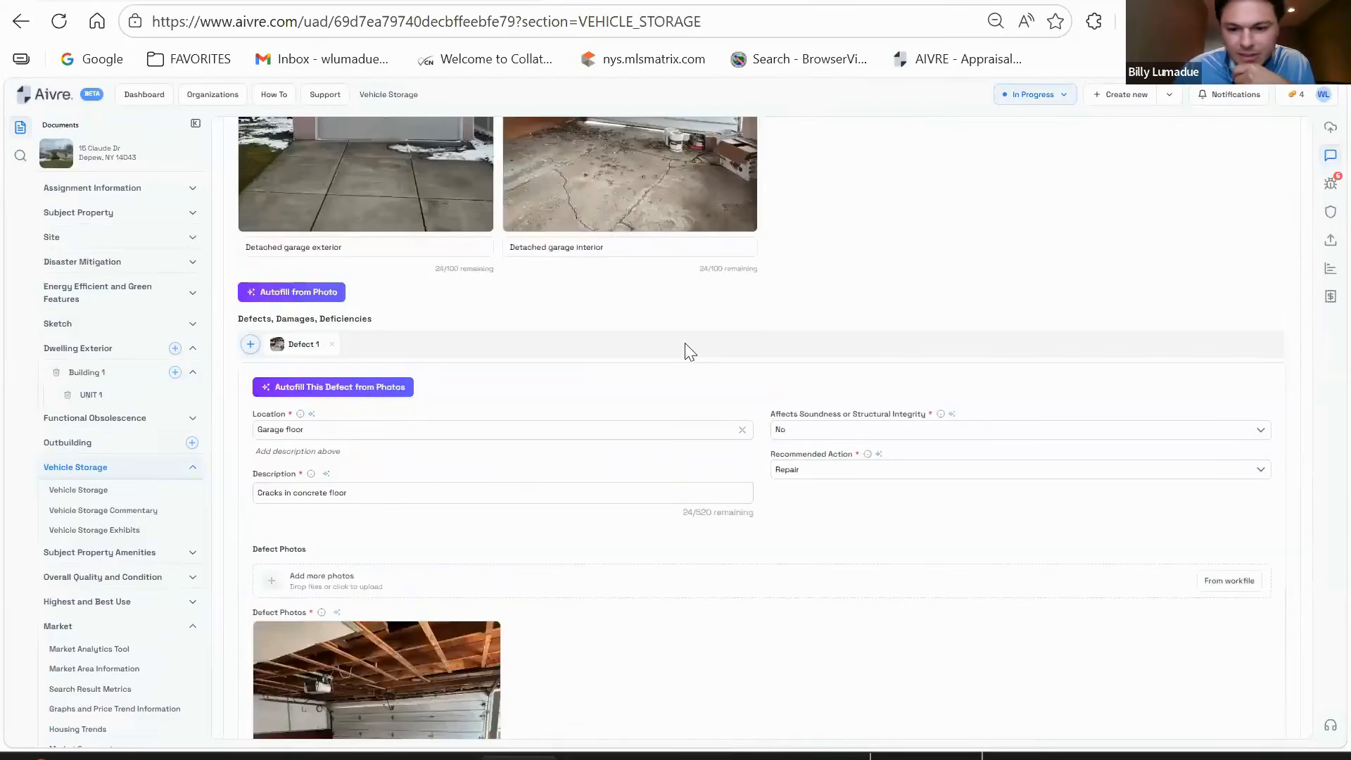
pyautogui.scroll(-2, 808, 383)
pyautogui.scroll(-2, 563, 376)
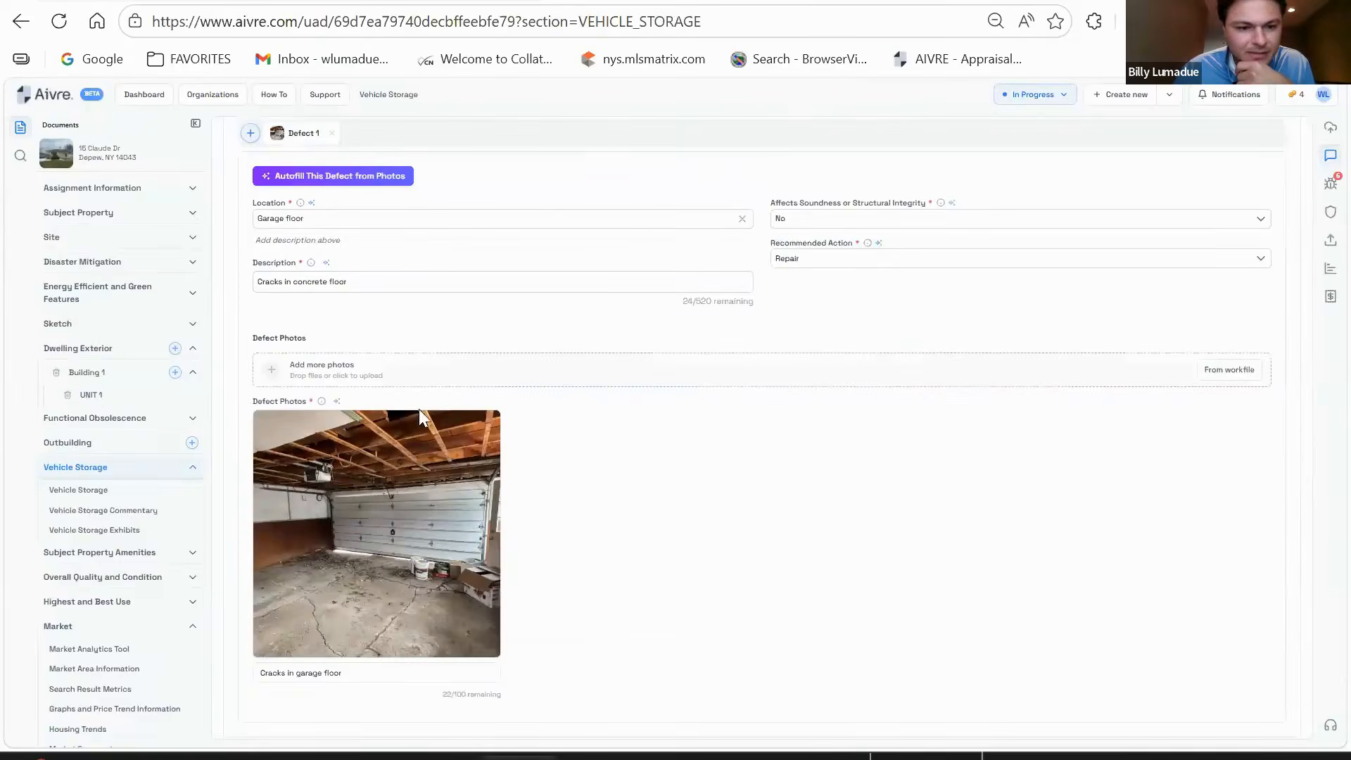
pyautogui.scroll(-2, 419, 408)
pyautogui.scroll(-2, 100, 513)
pyautogui.scroll(-2, 460, 558)
pyautogui.scroll(-10, 82, 422)
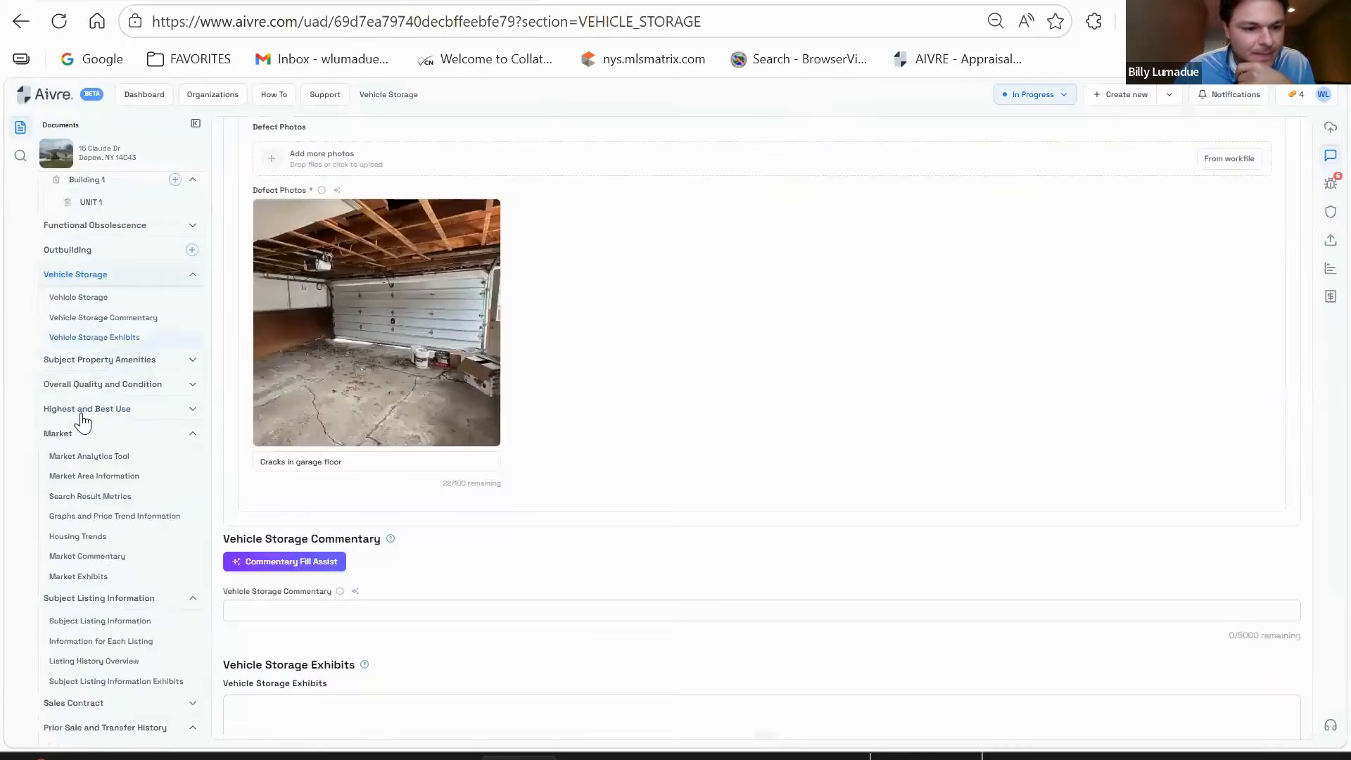
pyautogui.scroll(-3, 165, 478)
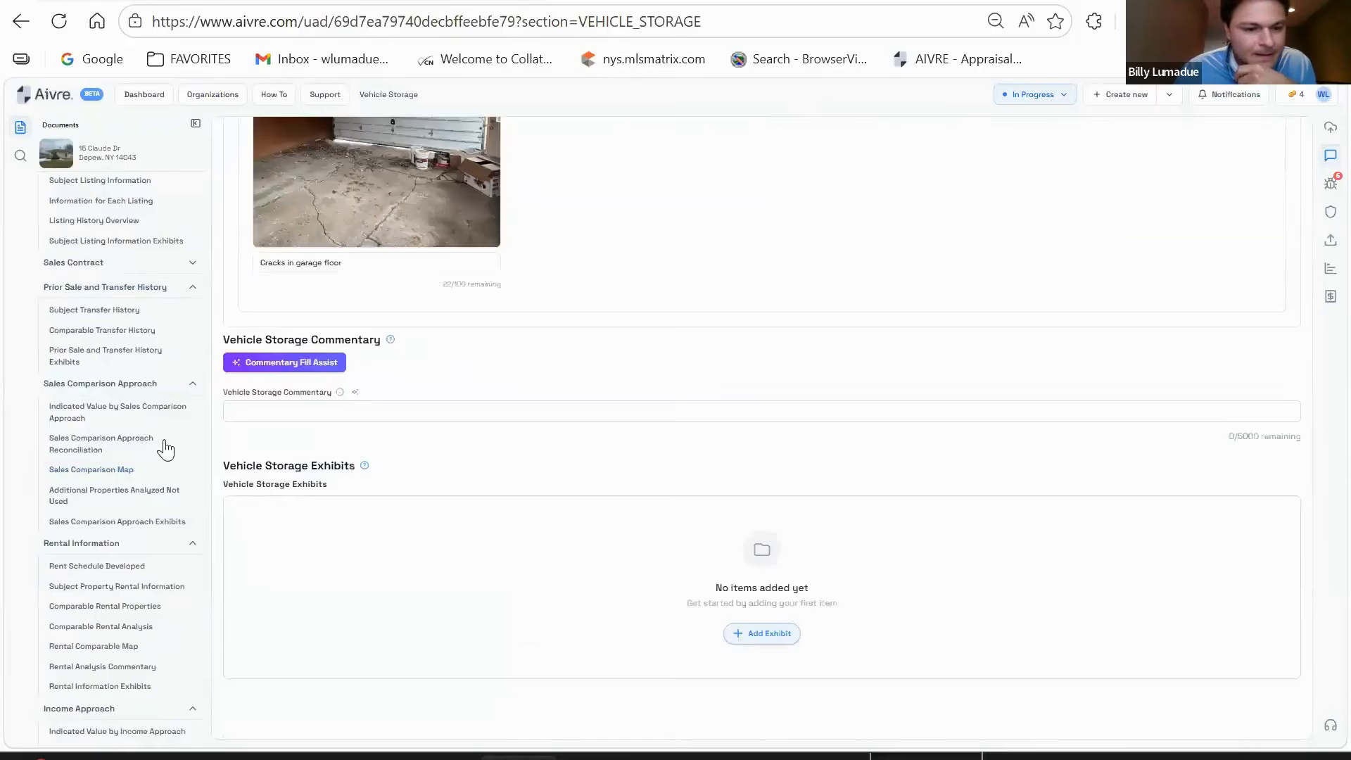
pyautogui.scroll(7, 450, 452)
pyautogui.scroll(3, 549, 430)
pyautogui.scroll(-5, 158, 534)
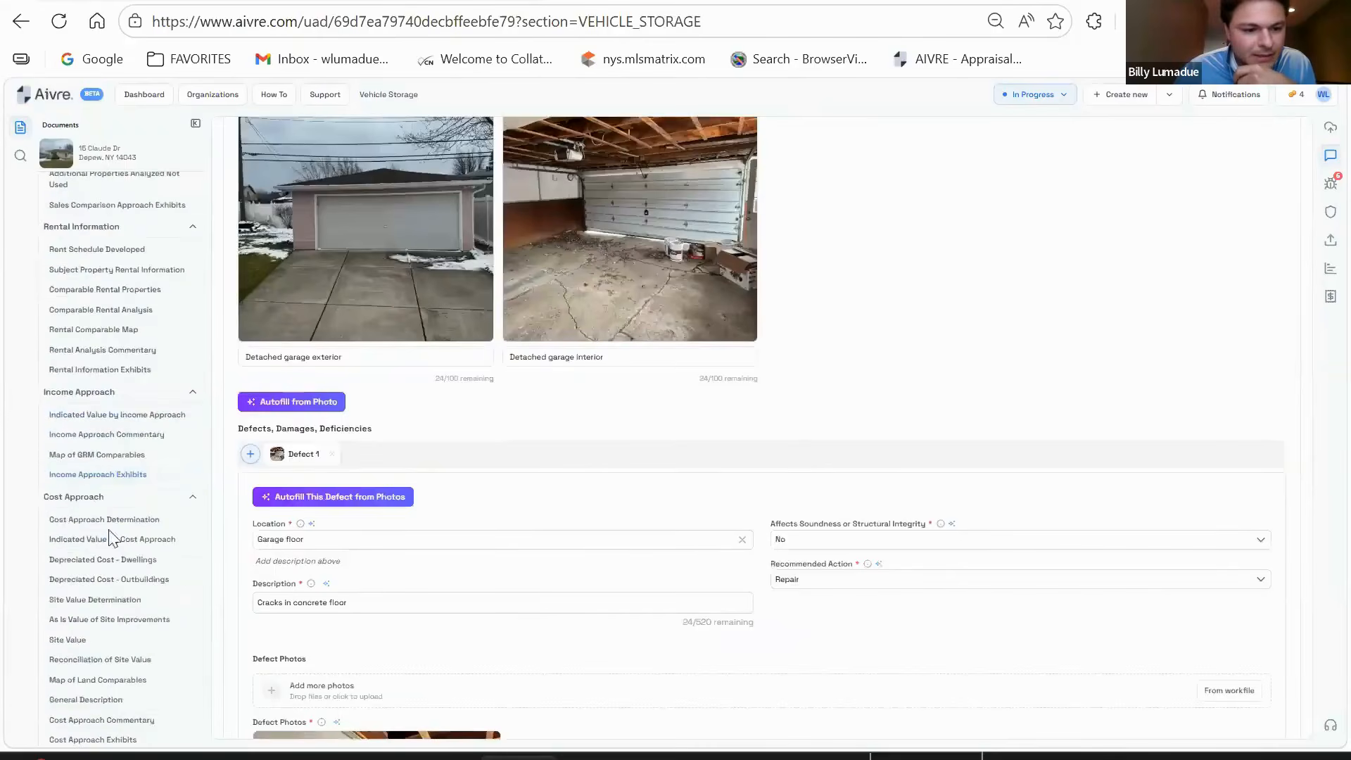
pyautogui.click(332, 454)
# - Delete the detached garage interior photo, keeping only the exterior shot
pyautogui.scroll(3, 613, 436)
pyautogui.scroll(2, 614, 436)
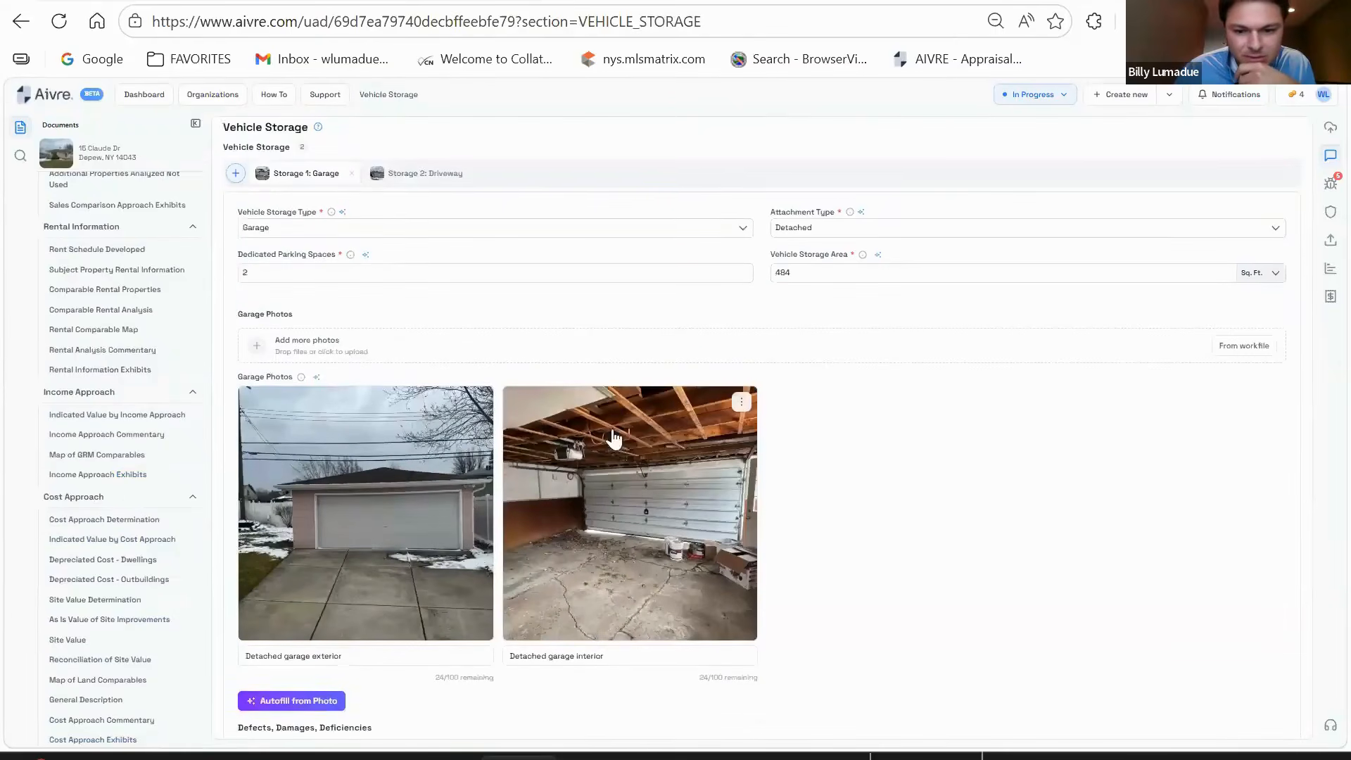
pyautogui.click(741, 415)
pyautogui.click(702, 493)
pyautogui.scroll(-4, 130, 422)
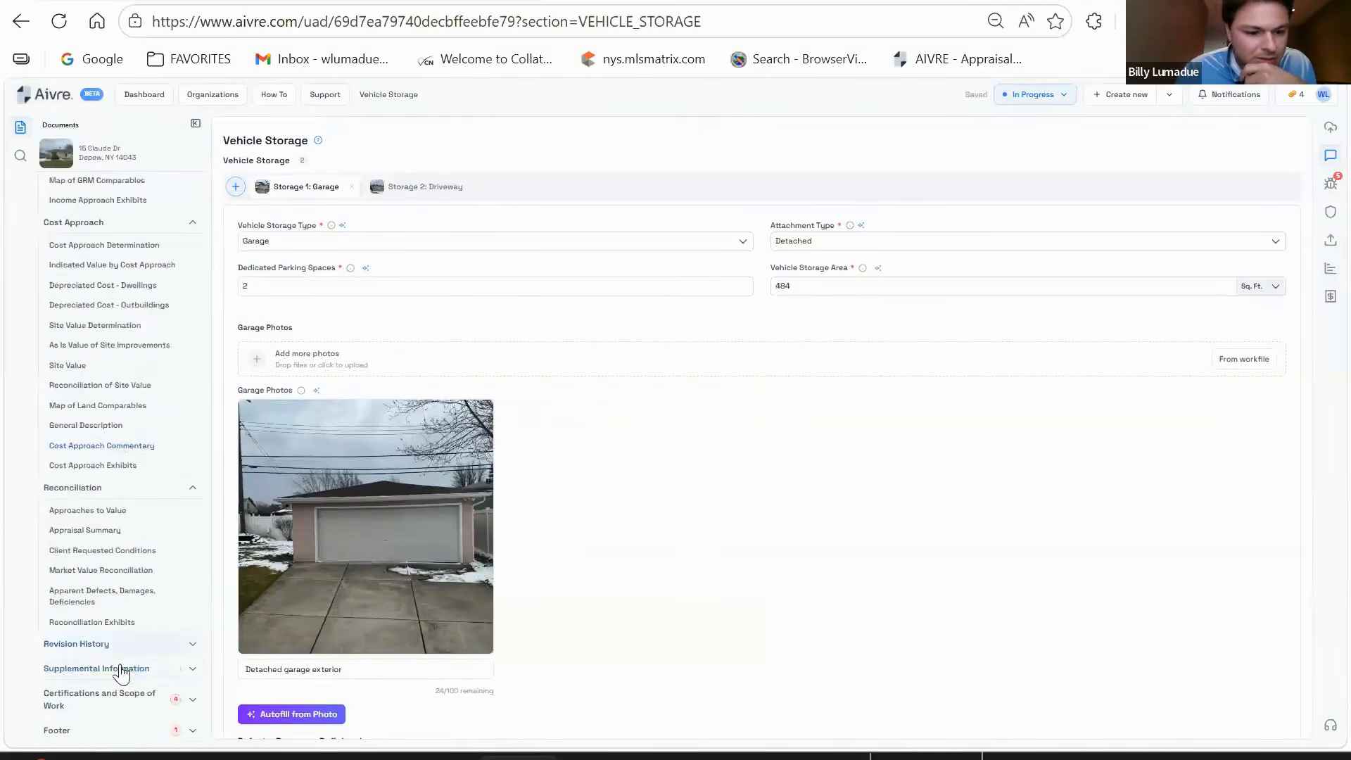
# - Review Supplemental Information, Revision History and Reconciliation Exhibits, ending on Certifications and Scope of Work
pyautogui.click(121, 670)
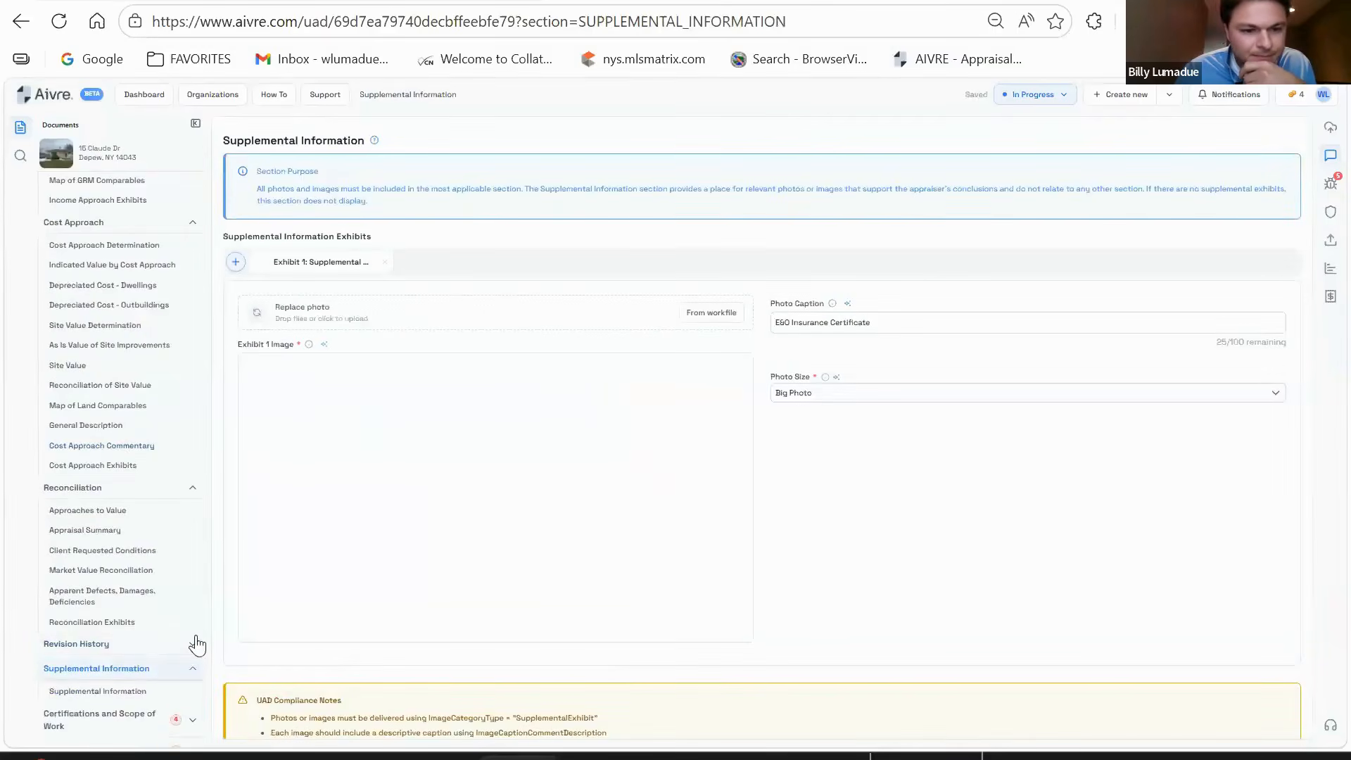
pyautogui.click(130, 641)
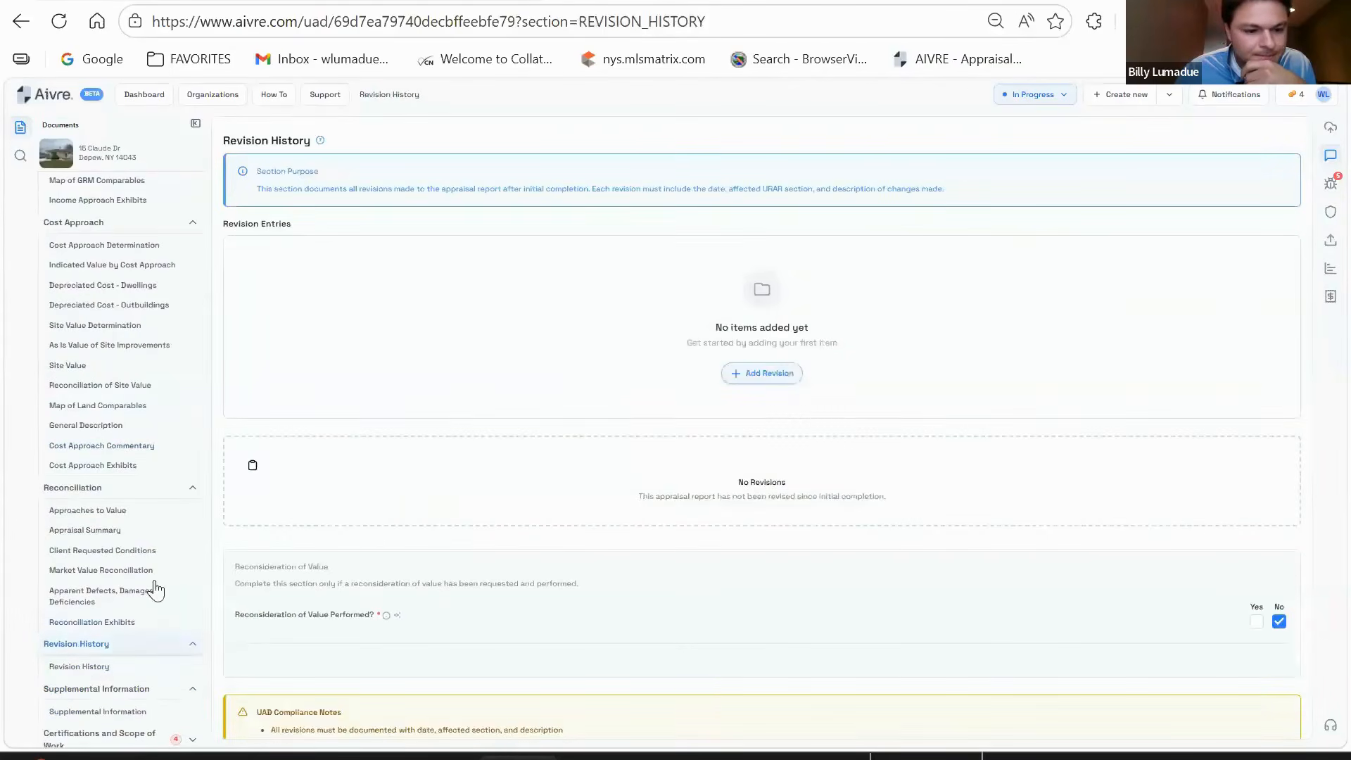
pyautogui.click(105, 622)
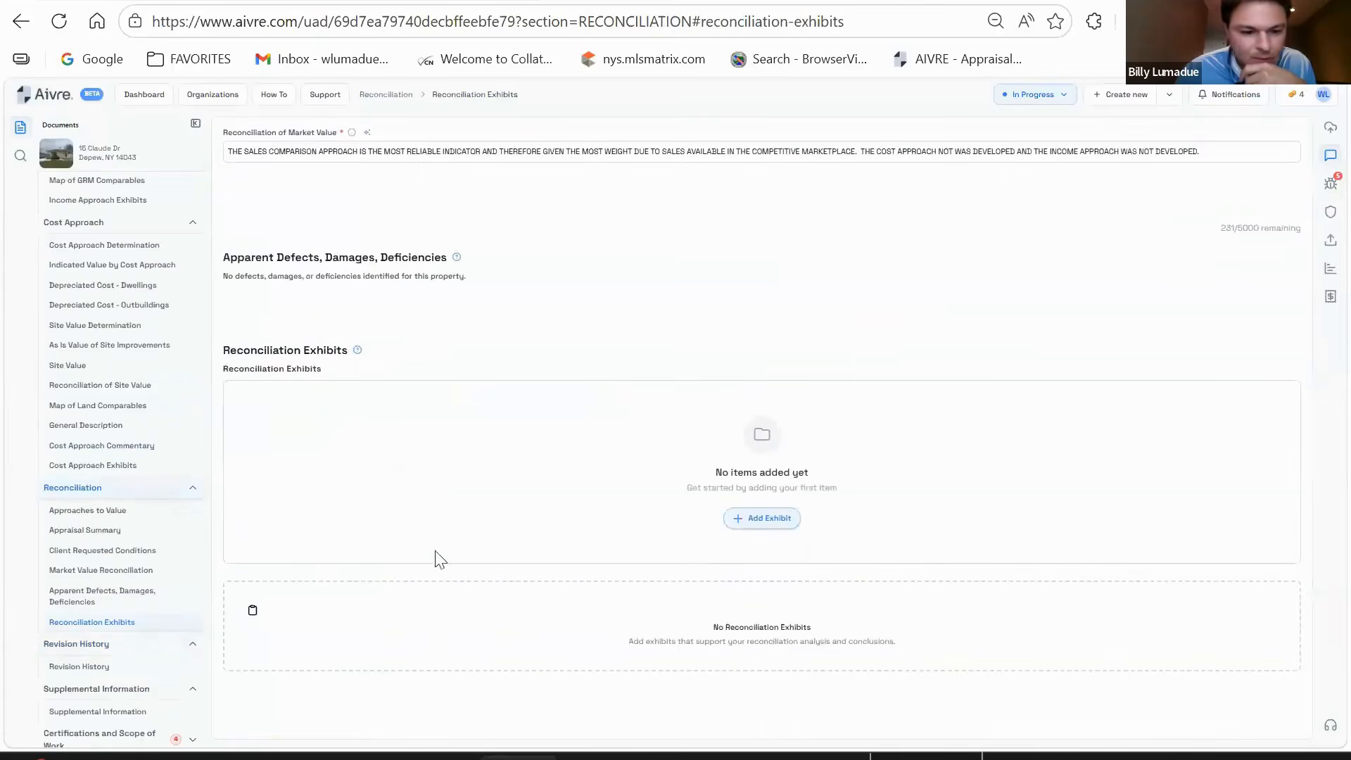
pyautogui.scroll(-1, 117, 623)
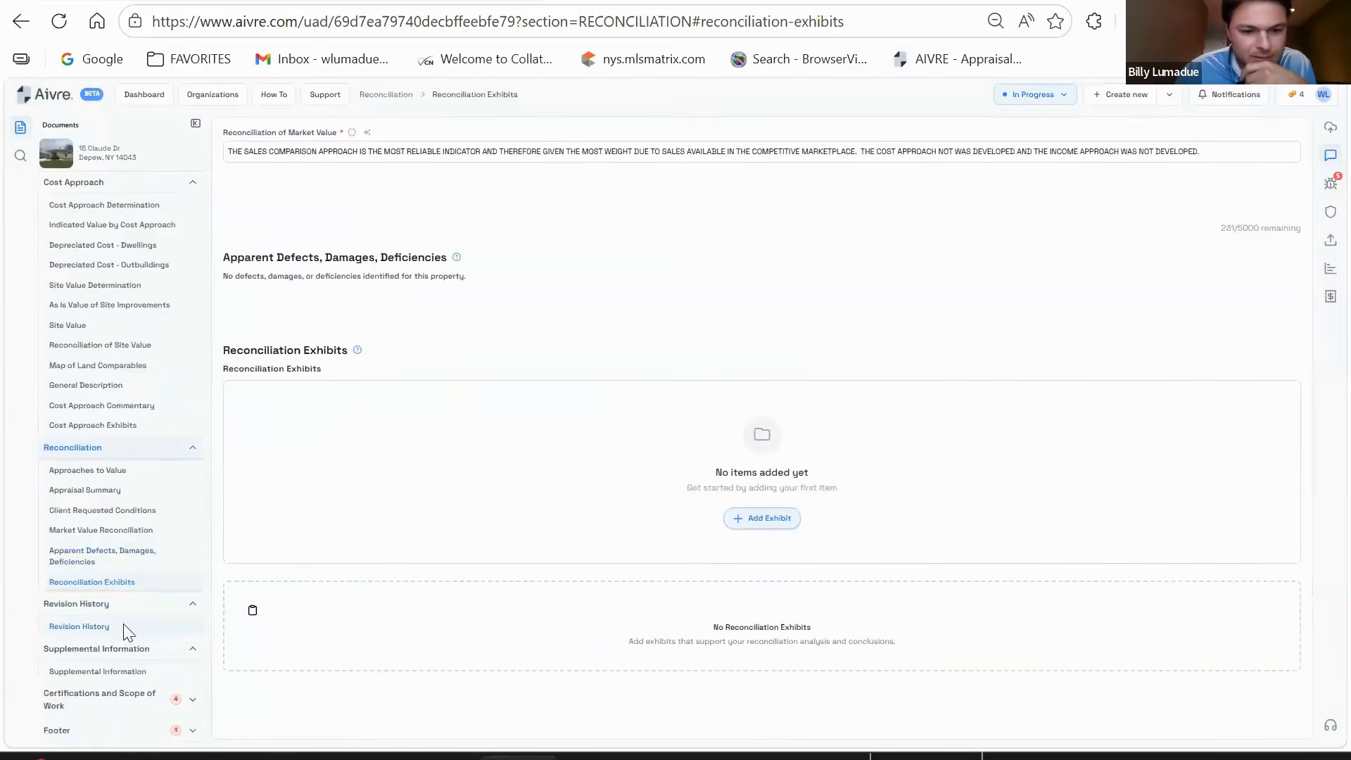
pyautogui.click(123, 628)
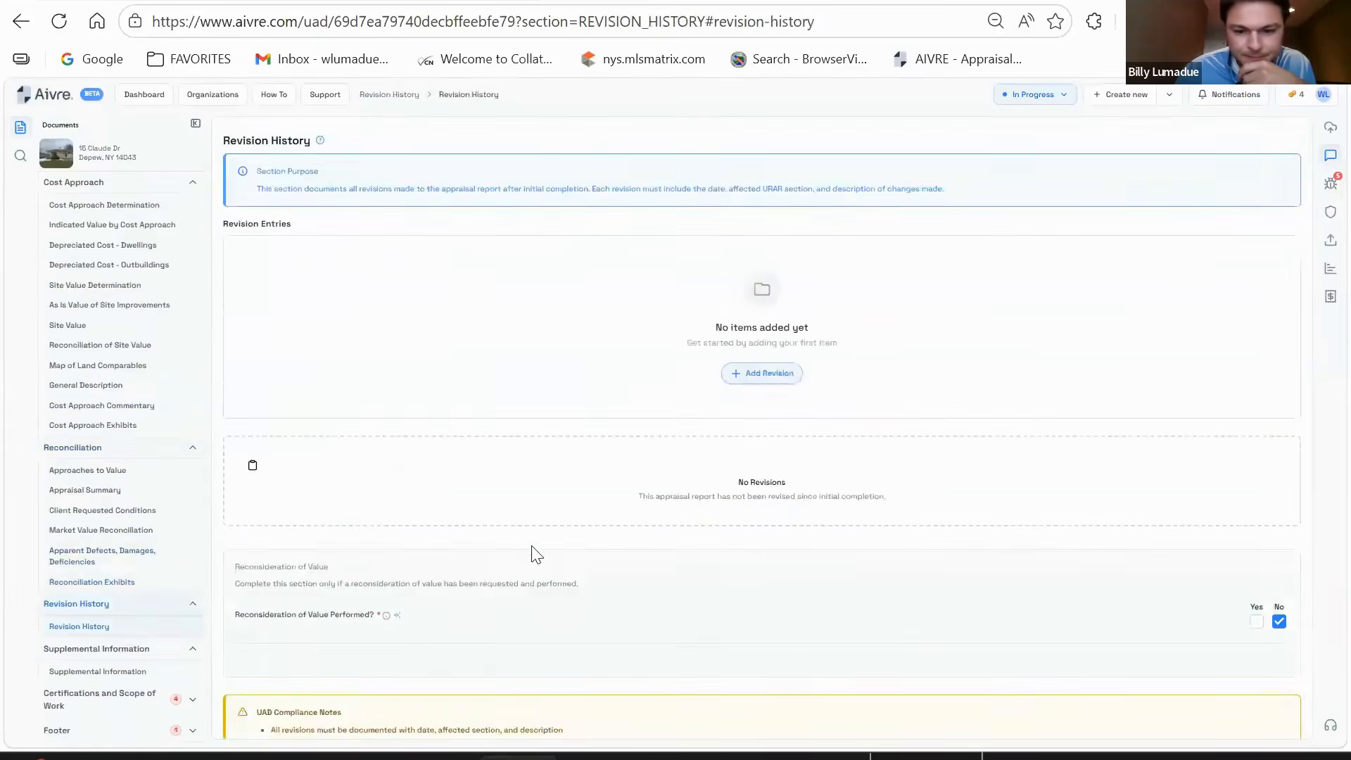
pyautogui.click(134, 648)
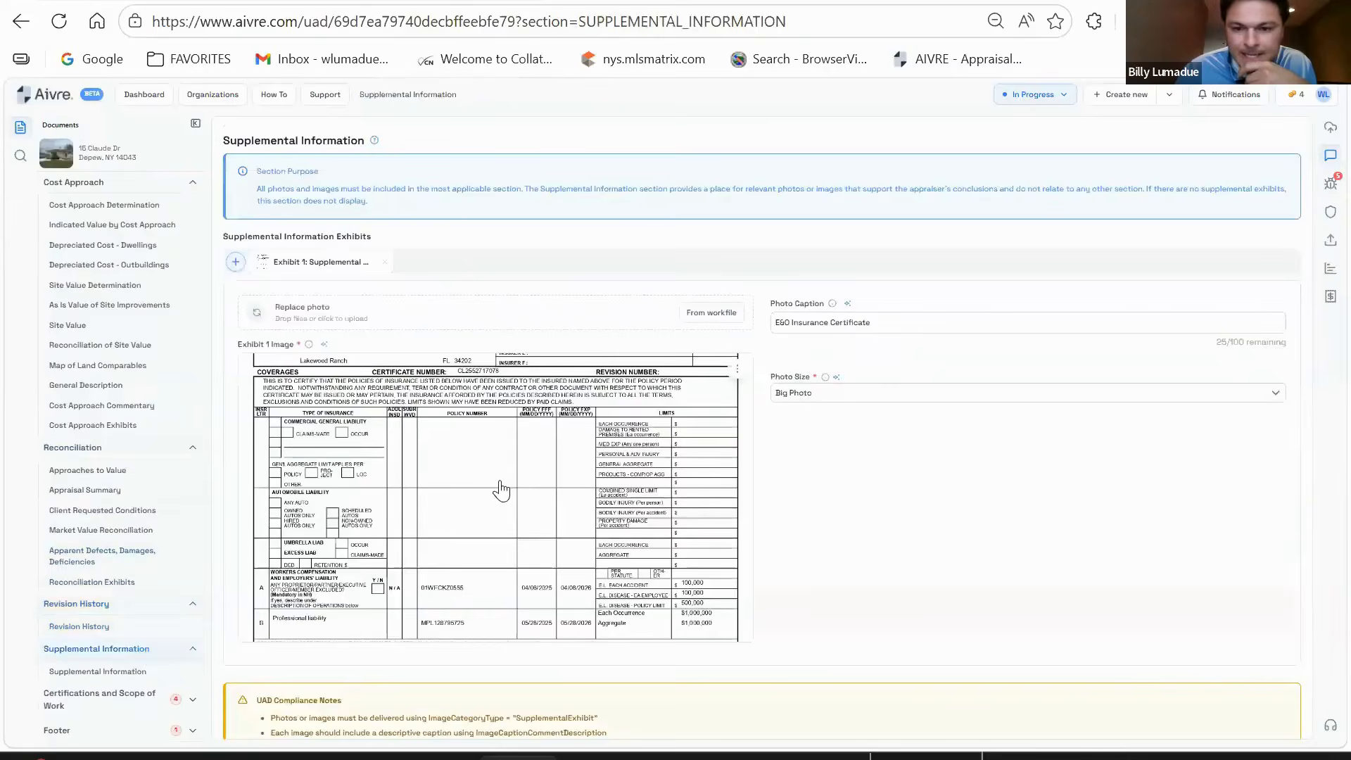
pyautogui.scroll(-2, 635, 399)
pyautogui.click(118, 672)
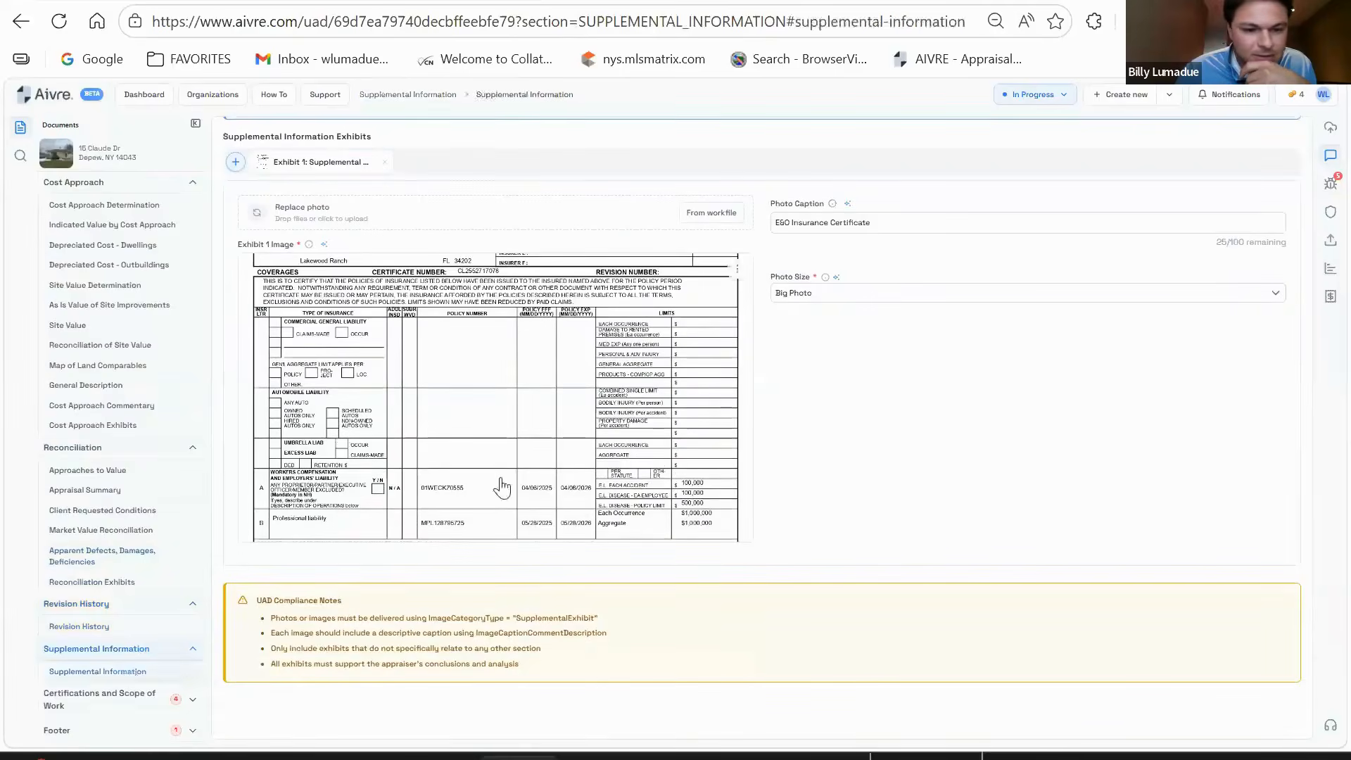
pyautogui.click(137, 698)
pyautogui.scroll(-5, 633, 327)
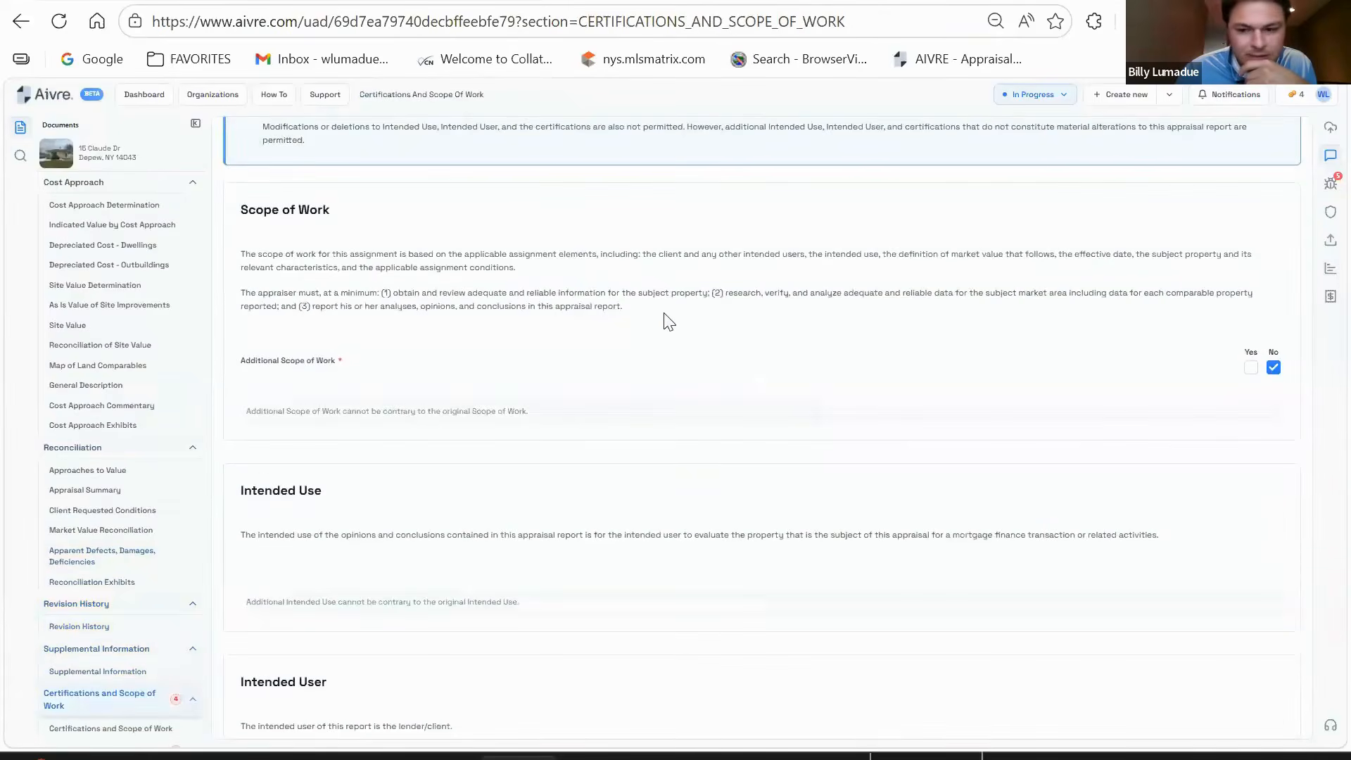
# - Set the appraiser inspection to Interior and Exterior and answer No to prior services performed
pyautogui.scroll(-7, 513, 290)
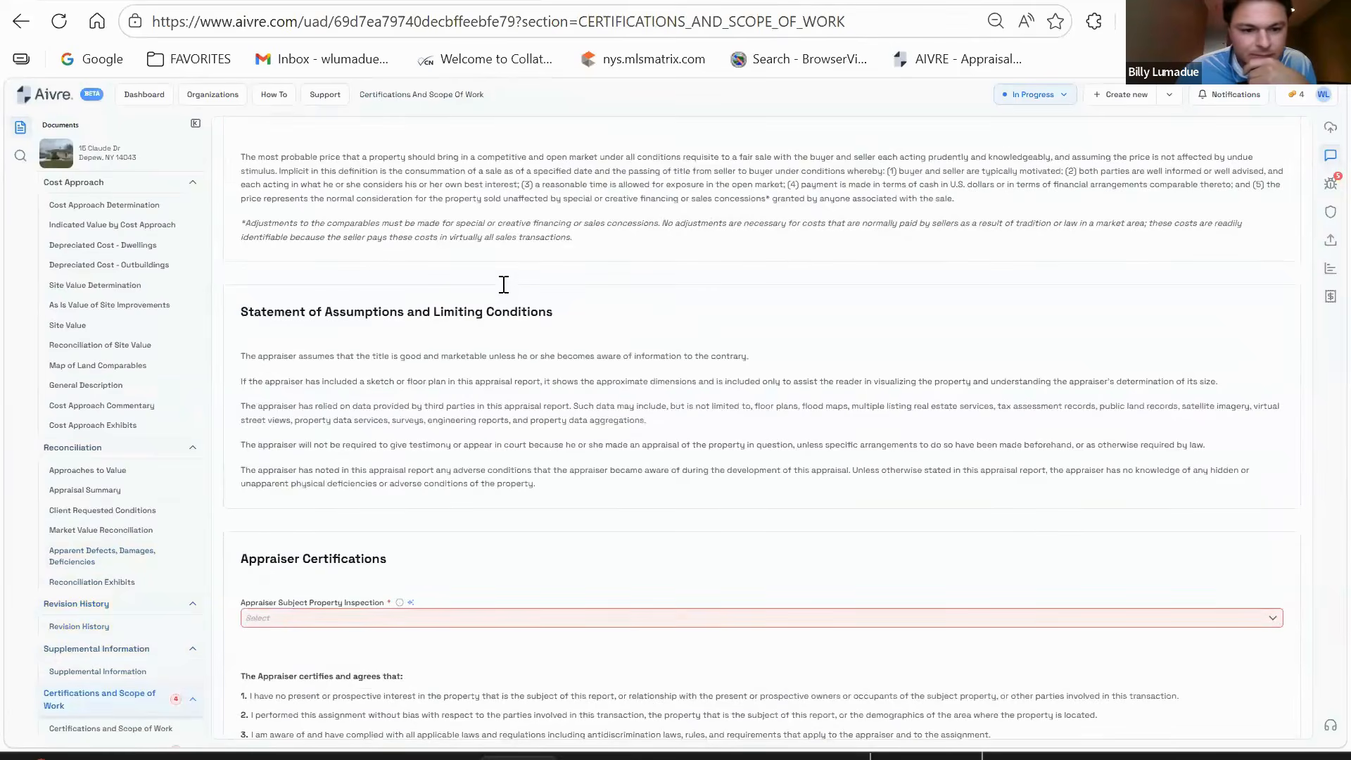
pyautogui.scroll(-3, 504, 285)
pyautogui.click(325, 402)
pyautogui.click(284, 433)
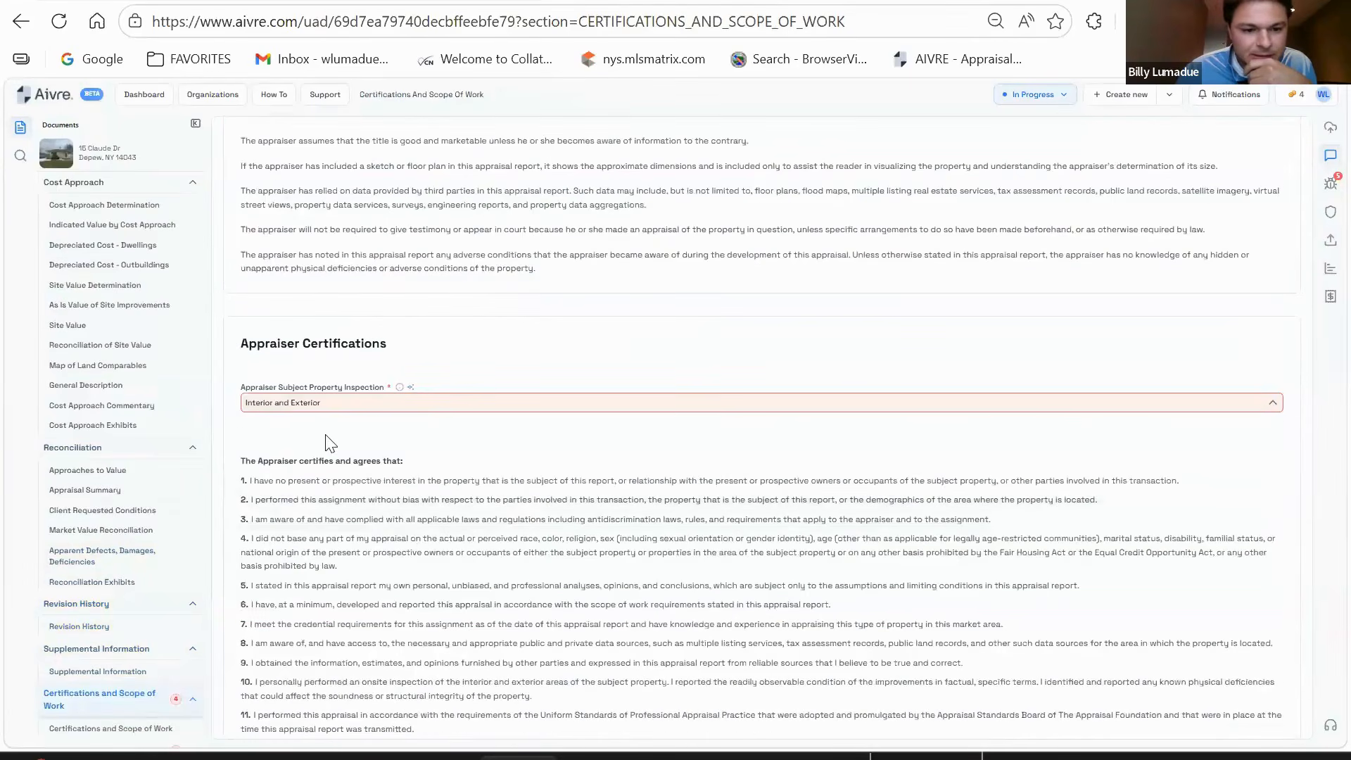
pyautogui.scroll(-15, 741, 380)
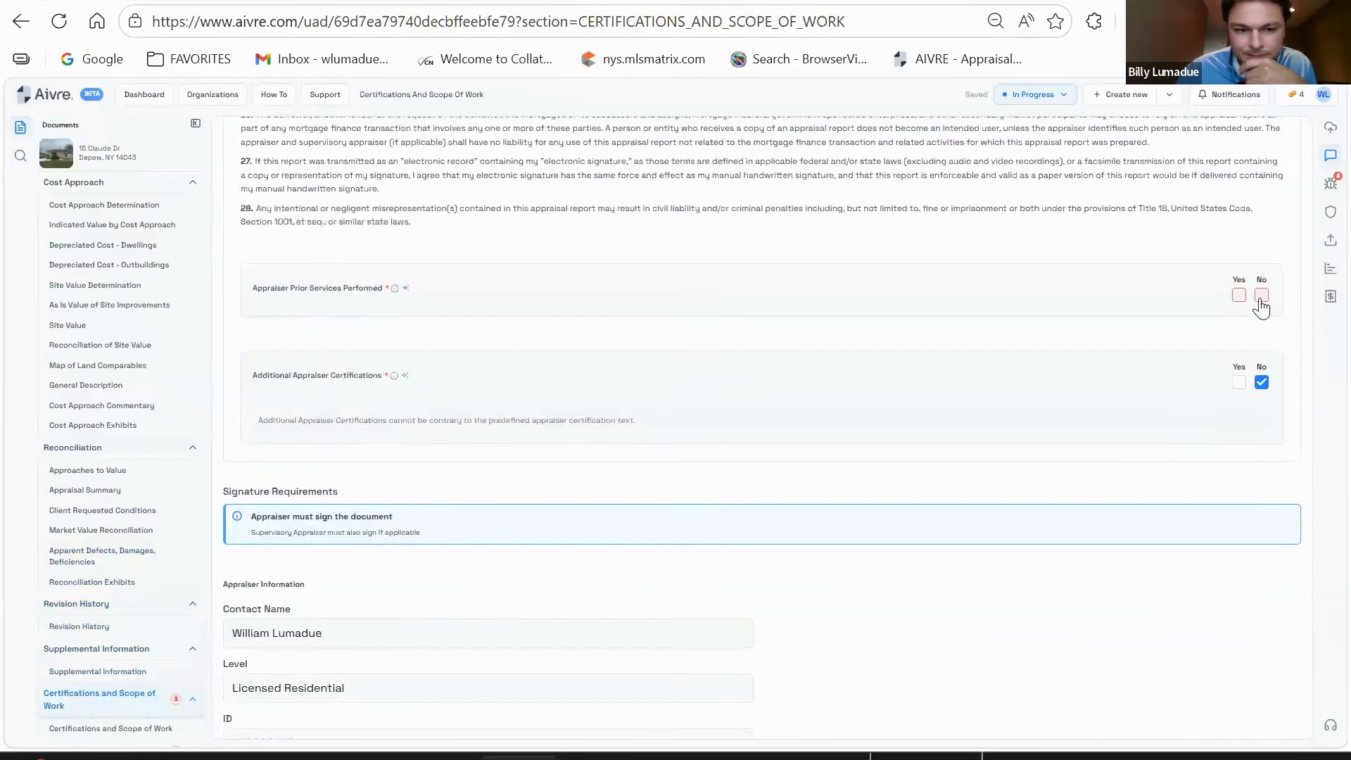
pyautogui.click(1261, 294)
pyautogui.scroll(-6, 567, 338)
# - Apply the appraiser's saved signature, entering the signature PIN
pyautogui.click(615, 572)
pyautogui.write('****')
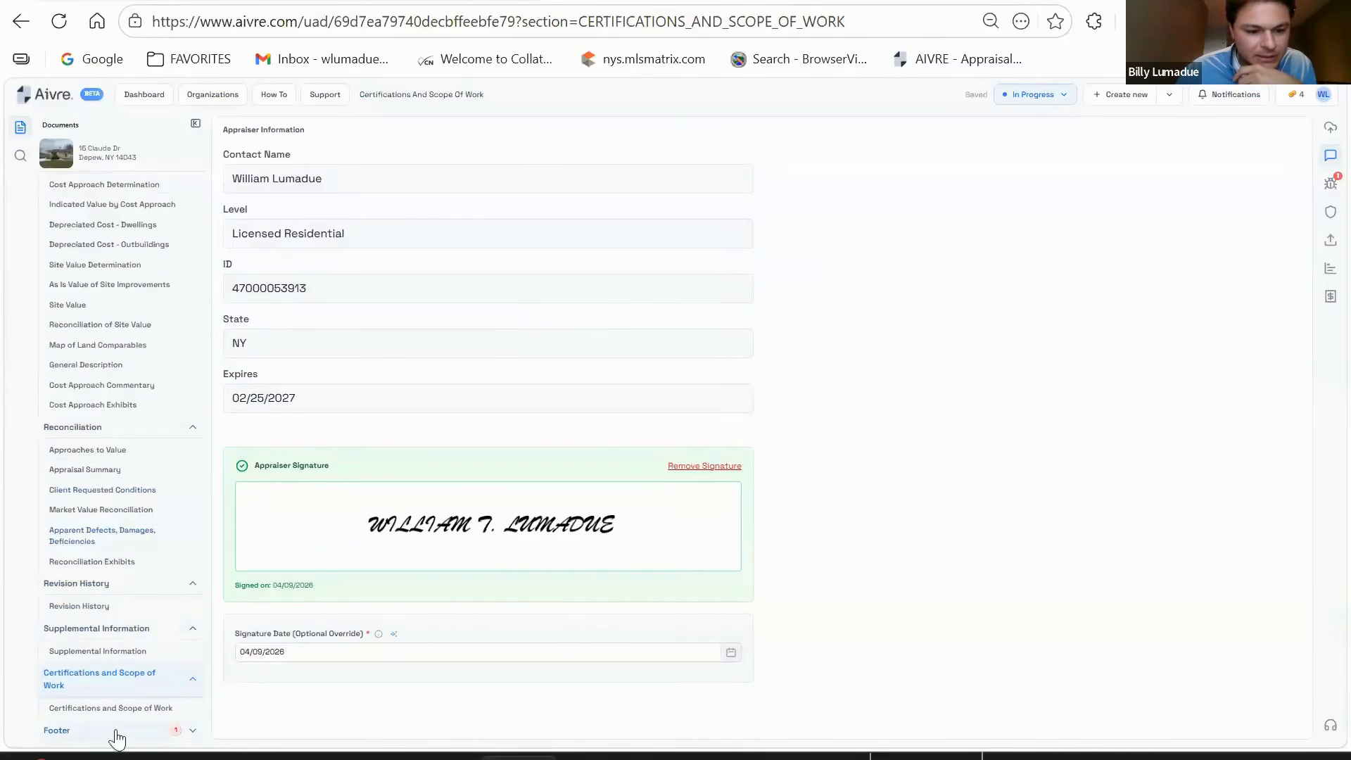
pyautogui.click(115, 731)
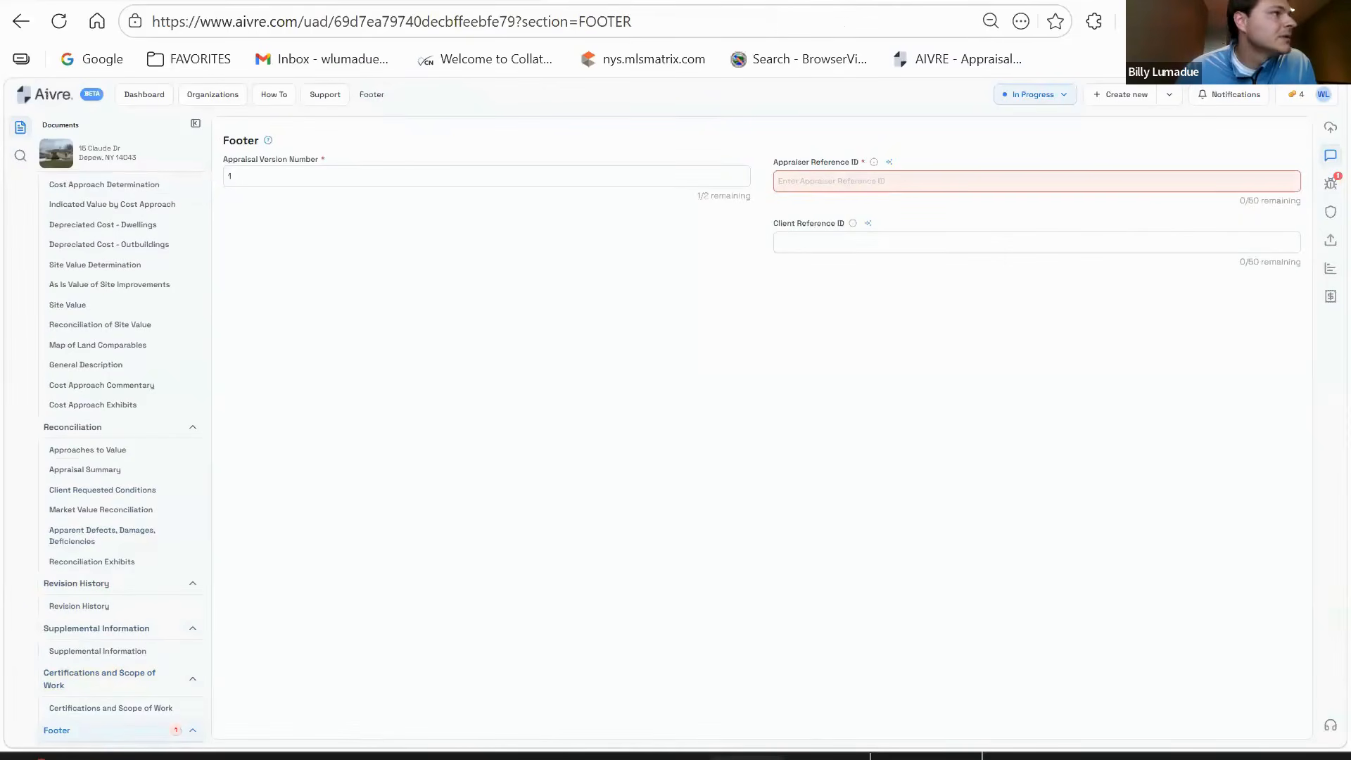
# - Paste the appraiser's licence number into the Footer's Appraiser Reference ID and run UAD compliance validation
pyautogui.click(944, 184)
pyautogui.hotkey('ctrl', 'v')
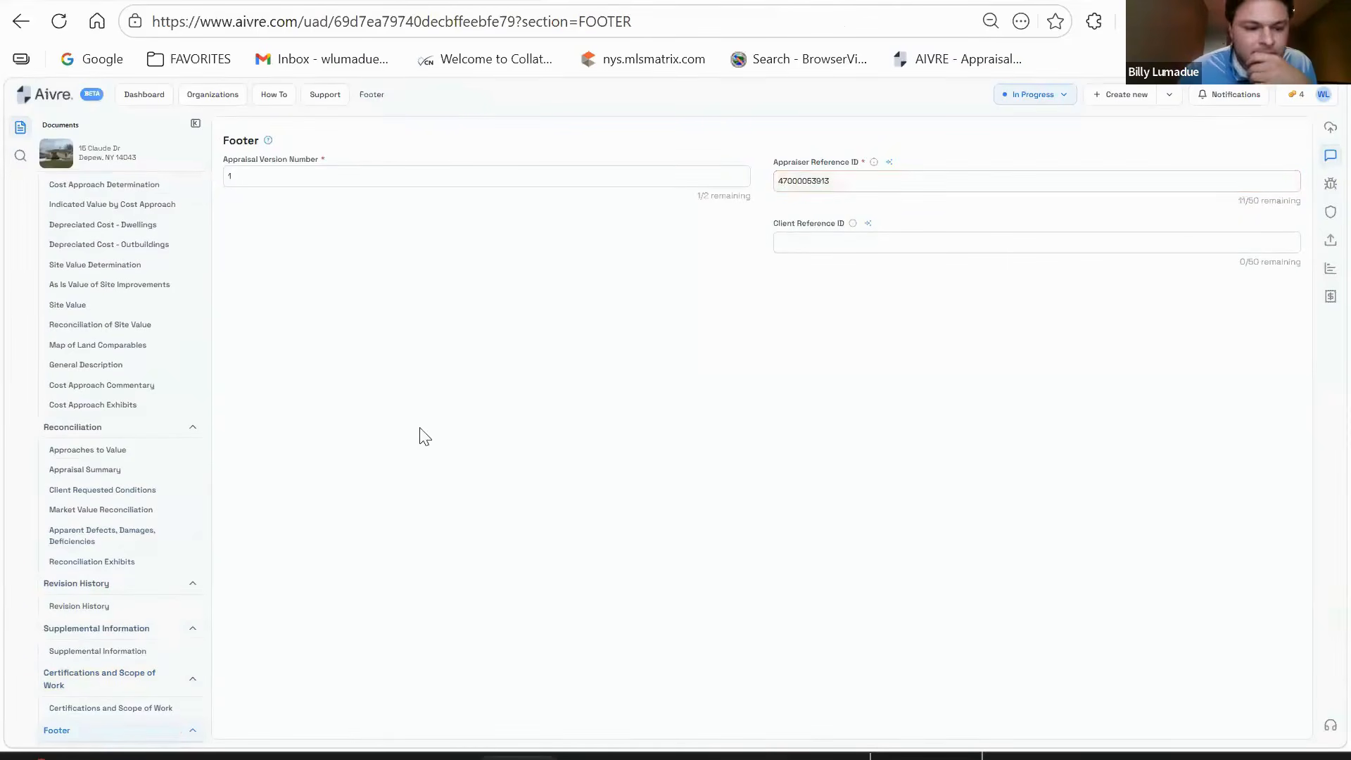
pyautogui.scroll(-1, 171, 543)
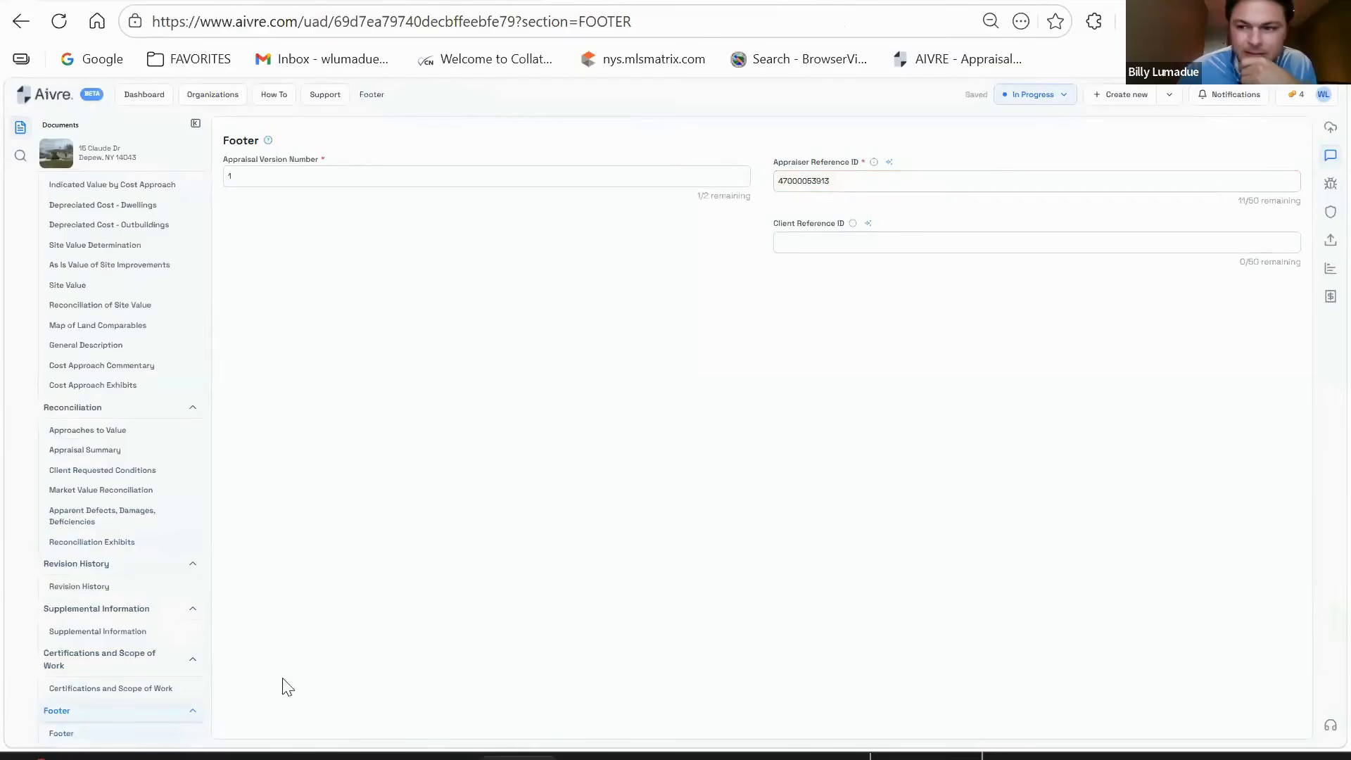
pyautogui.click(1330, 212)
pyautogui.click(1201, 247)
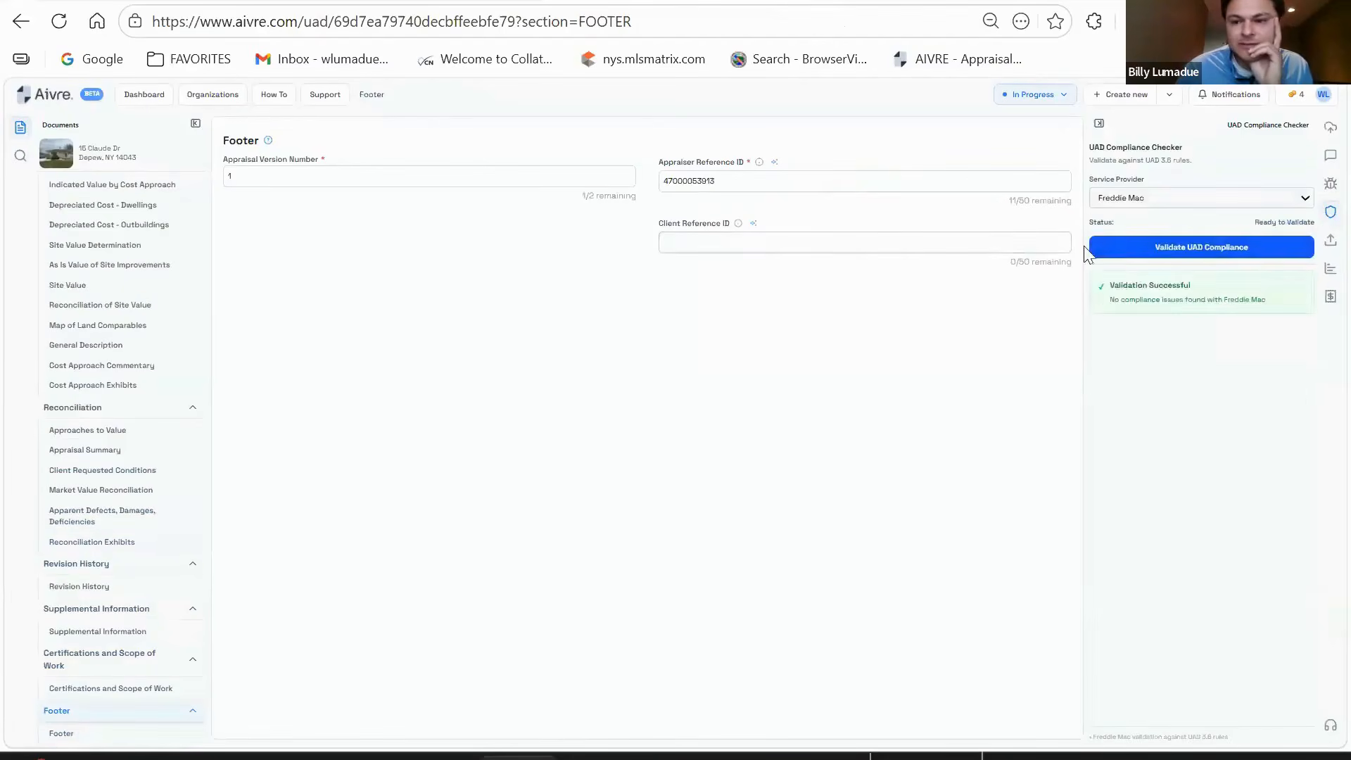
# - Run UAD compliance validation against Fannie Mae
pyautogui.click(1184, 203)
pyautogui.click(1156, 246)
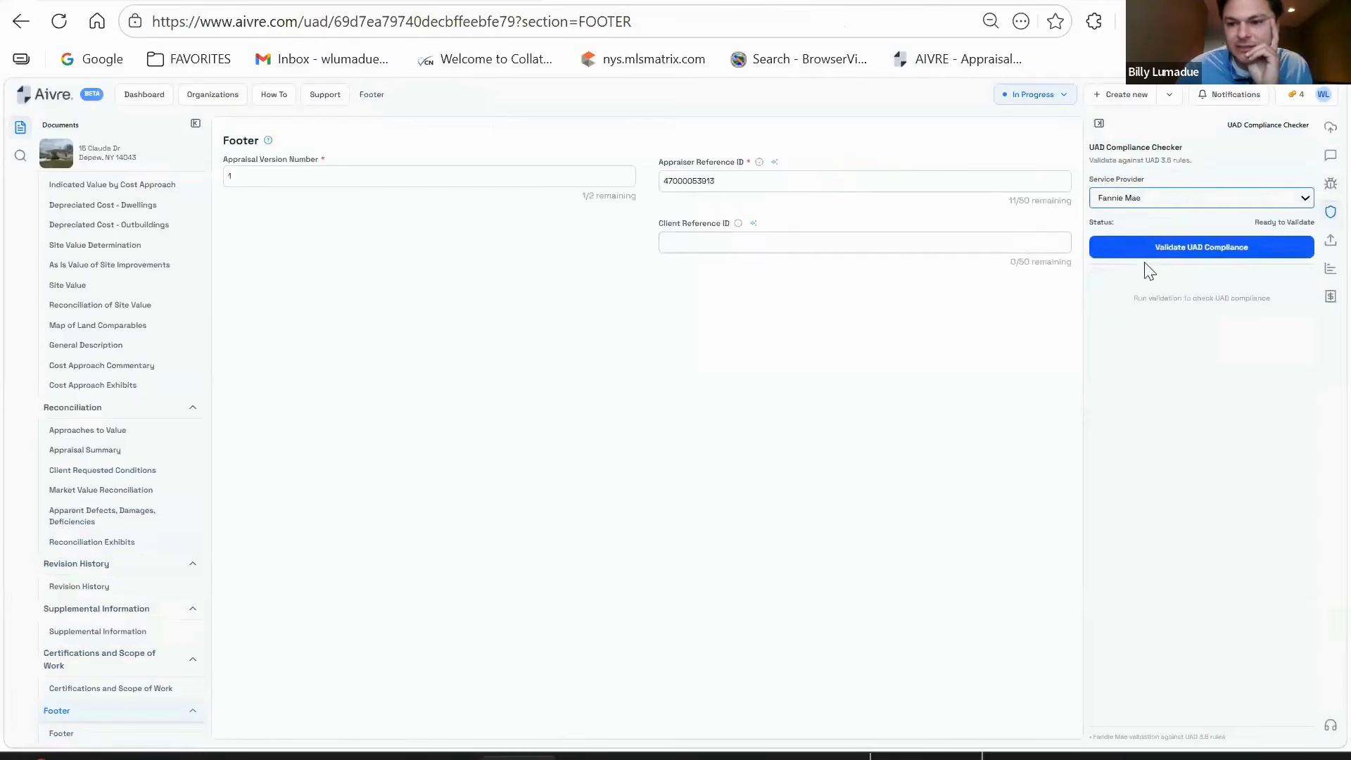
pyautogui.click(1194, 251)
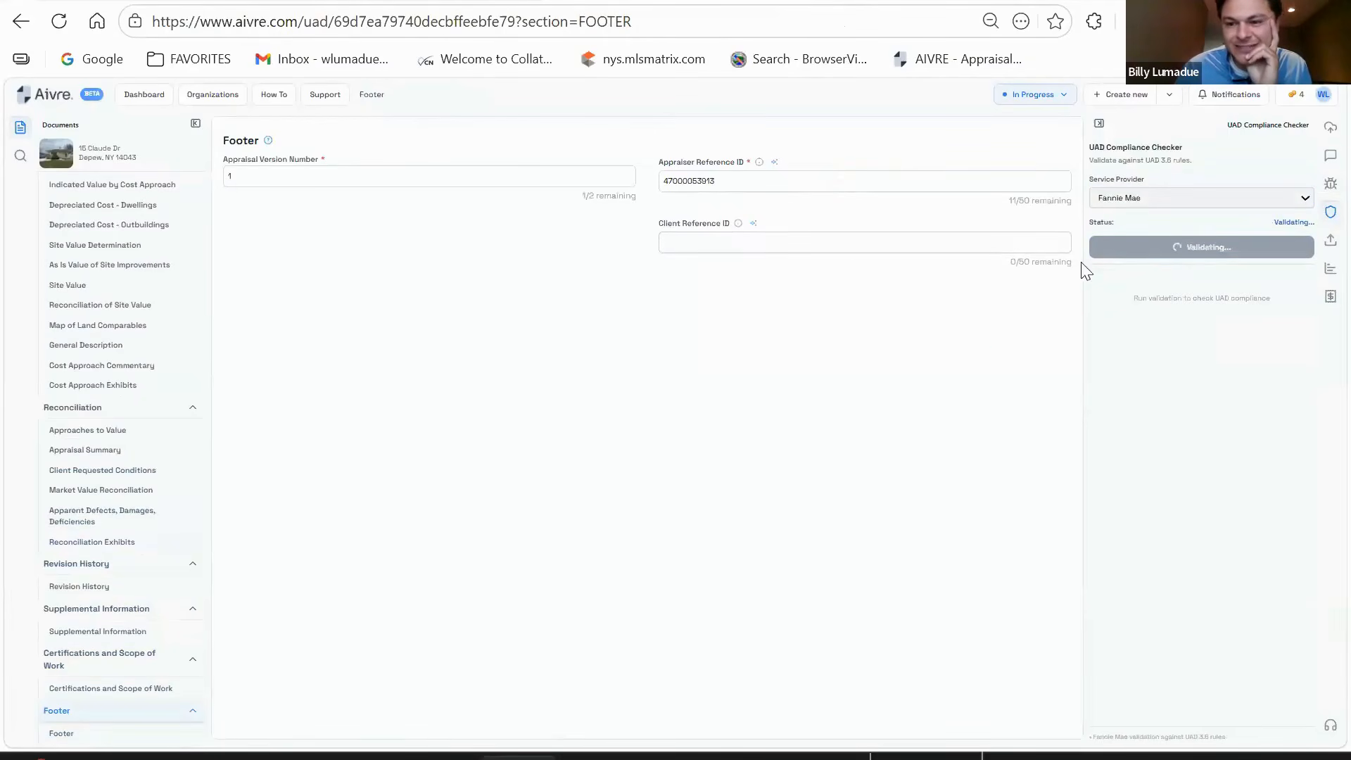
# - Switch the service provider back to Freddie Mac and validate again, with no issues found
pyautogui.click(1176, 199)
pyautogui.click(1159, 222)
pyautogui.click(1167, 246)
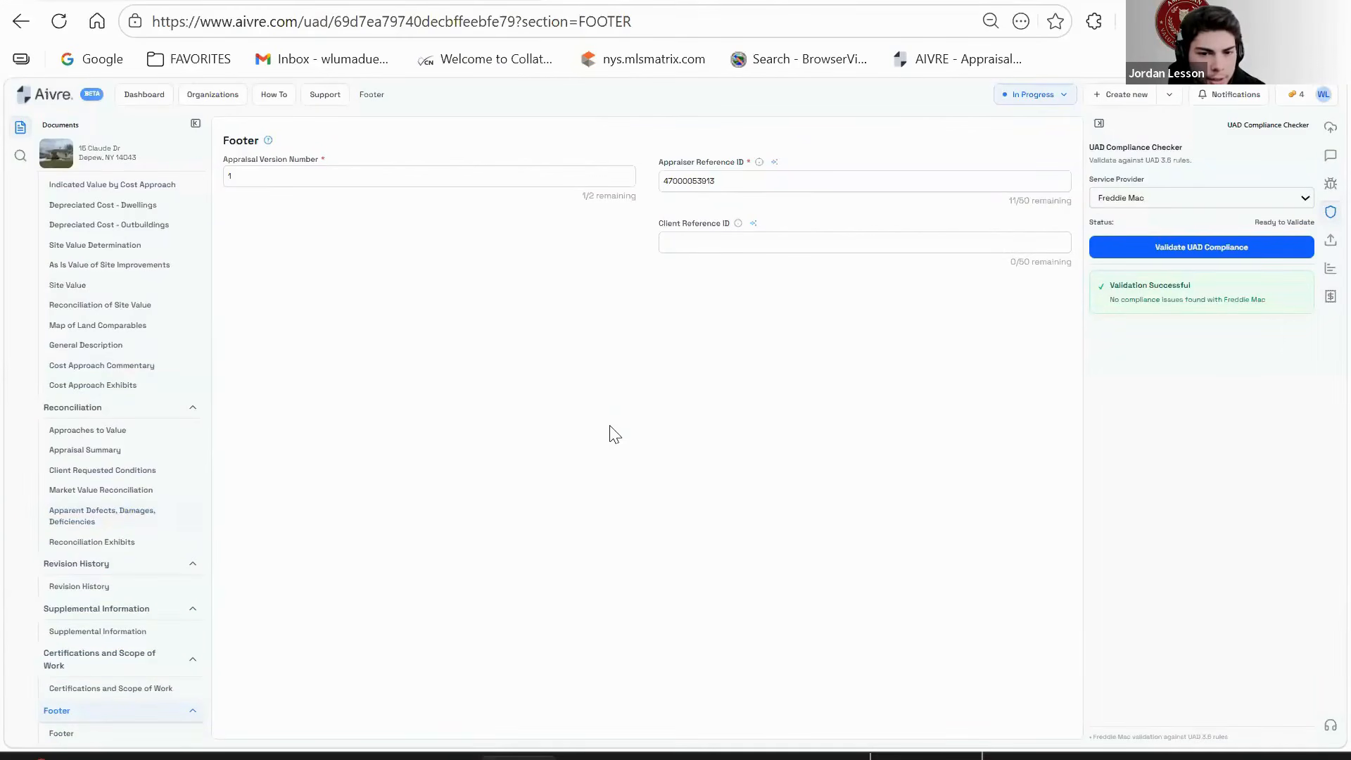
pyautogui.scroll(10, 96, 526)
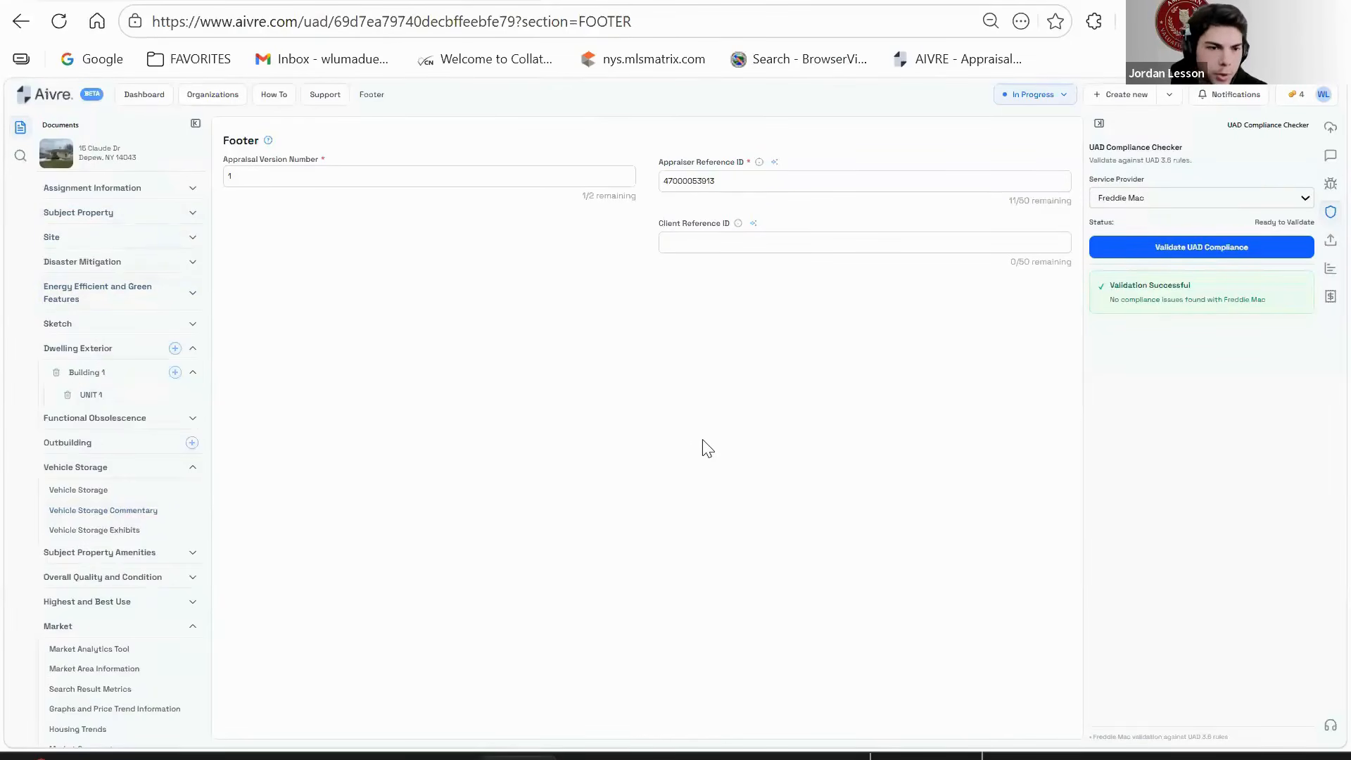
# - Empty the Appraiser Reference ID, rerun UAD validation twice, and open Building 1 Unit 1's interior page
pyautogui.doubleClick(751, 174)
pyautogui.press('BackSpace')
pyautogui.click(1200, 250)
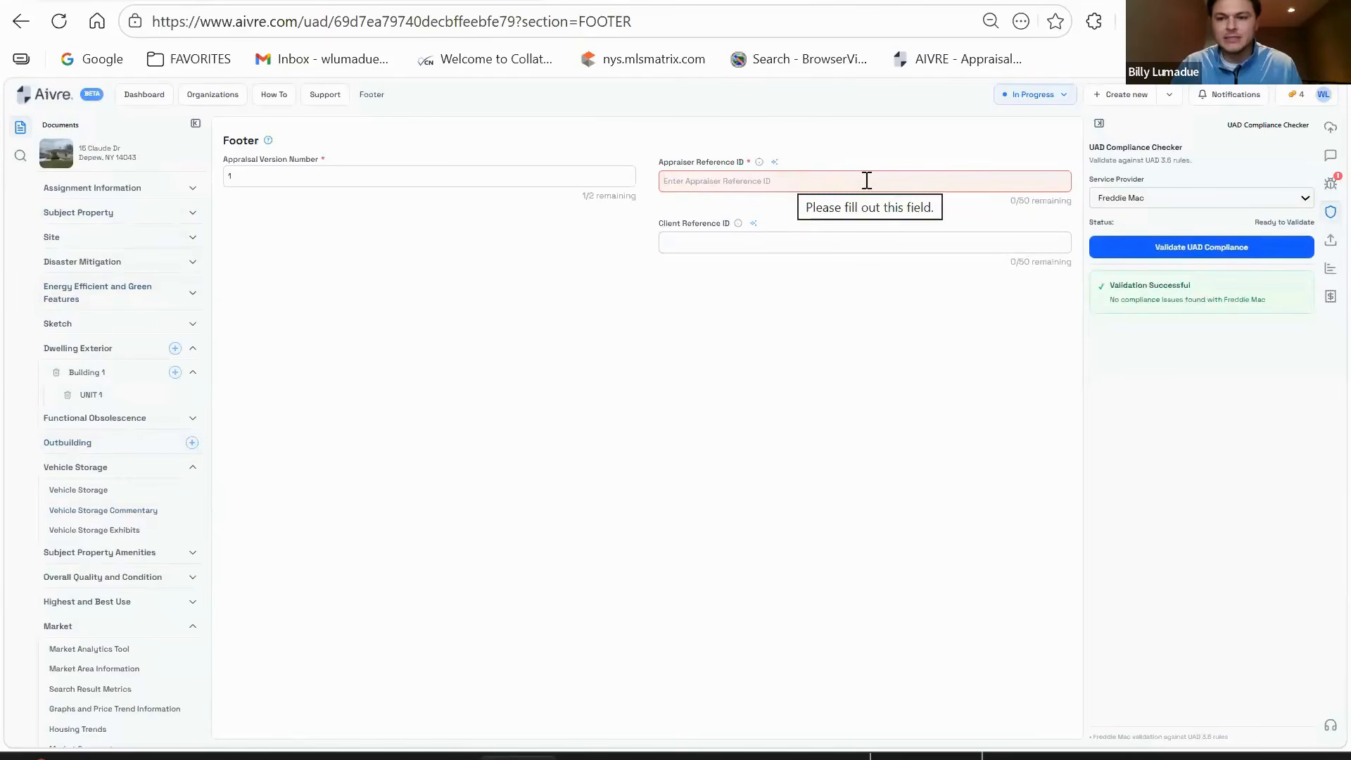
pyautogui.click(1162, 247)
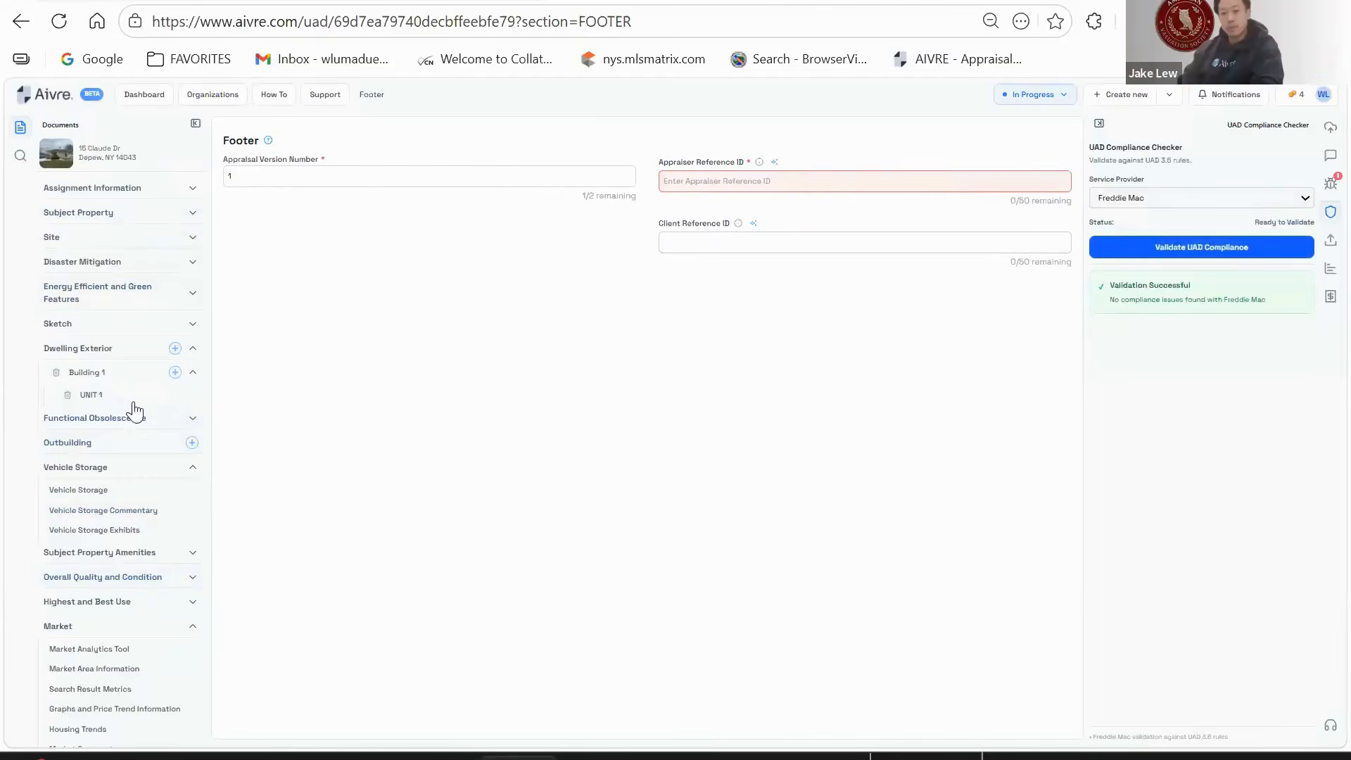
pyautogui.click(92, 395)
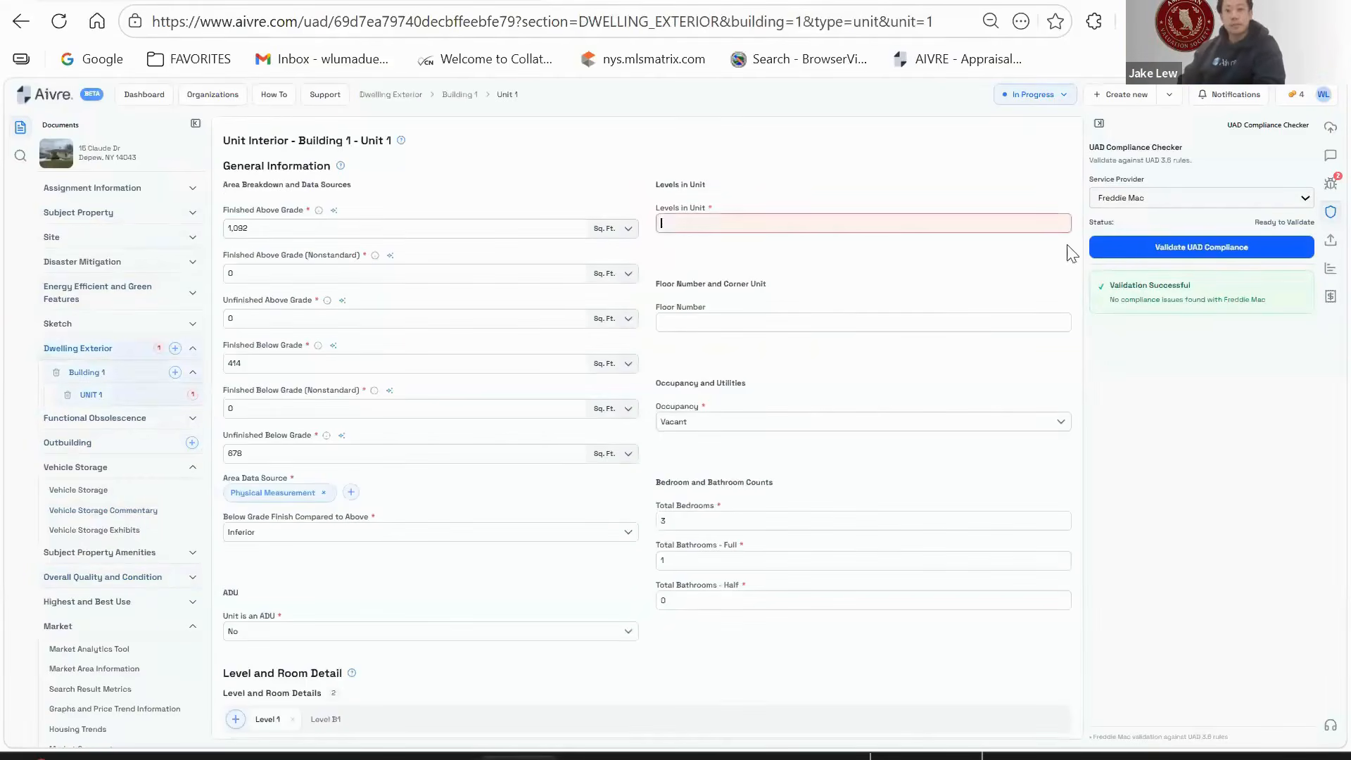
# - Validate UAD compliance with Freddie Mac, then switch the service provider to Fannie Mae
pyautogui.click(1162, 200)
pyautogui.click(1112, 234)
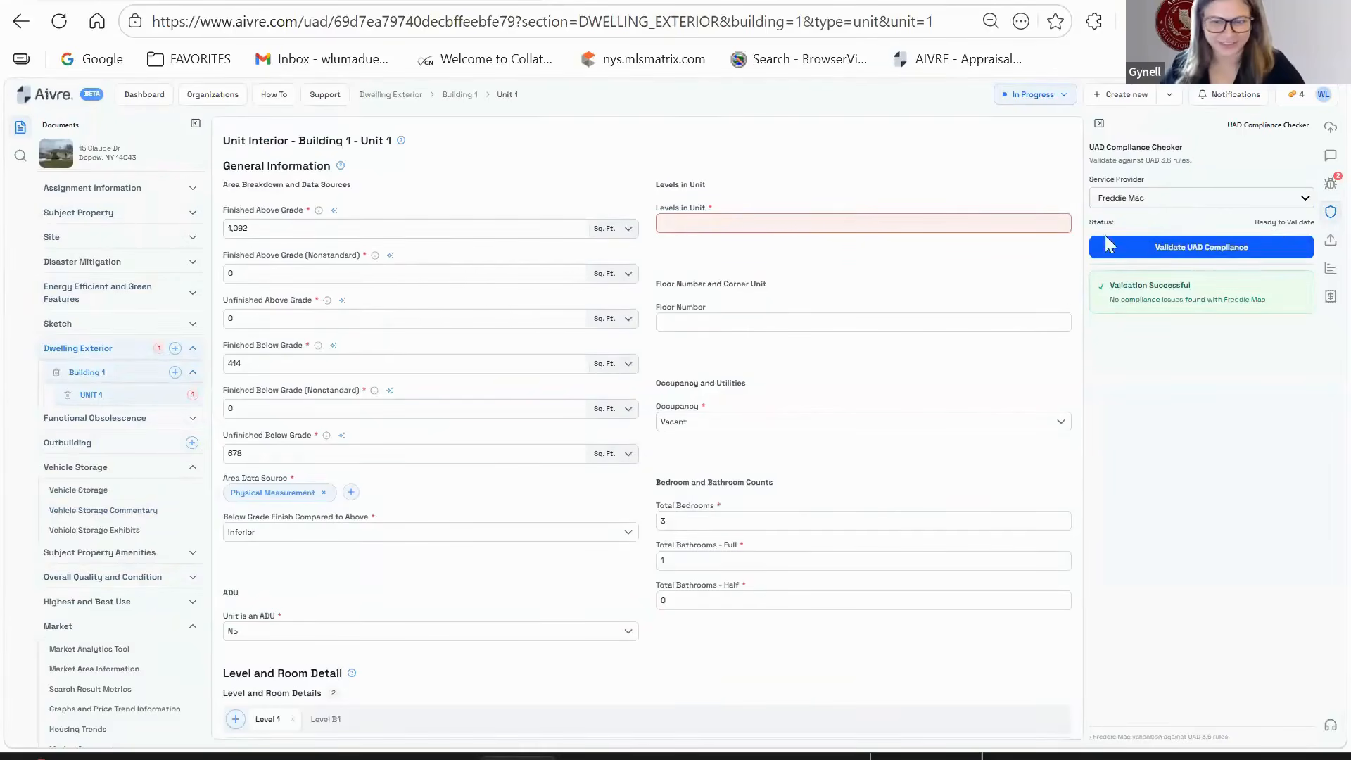
pyautogui.click(1198, 252)
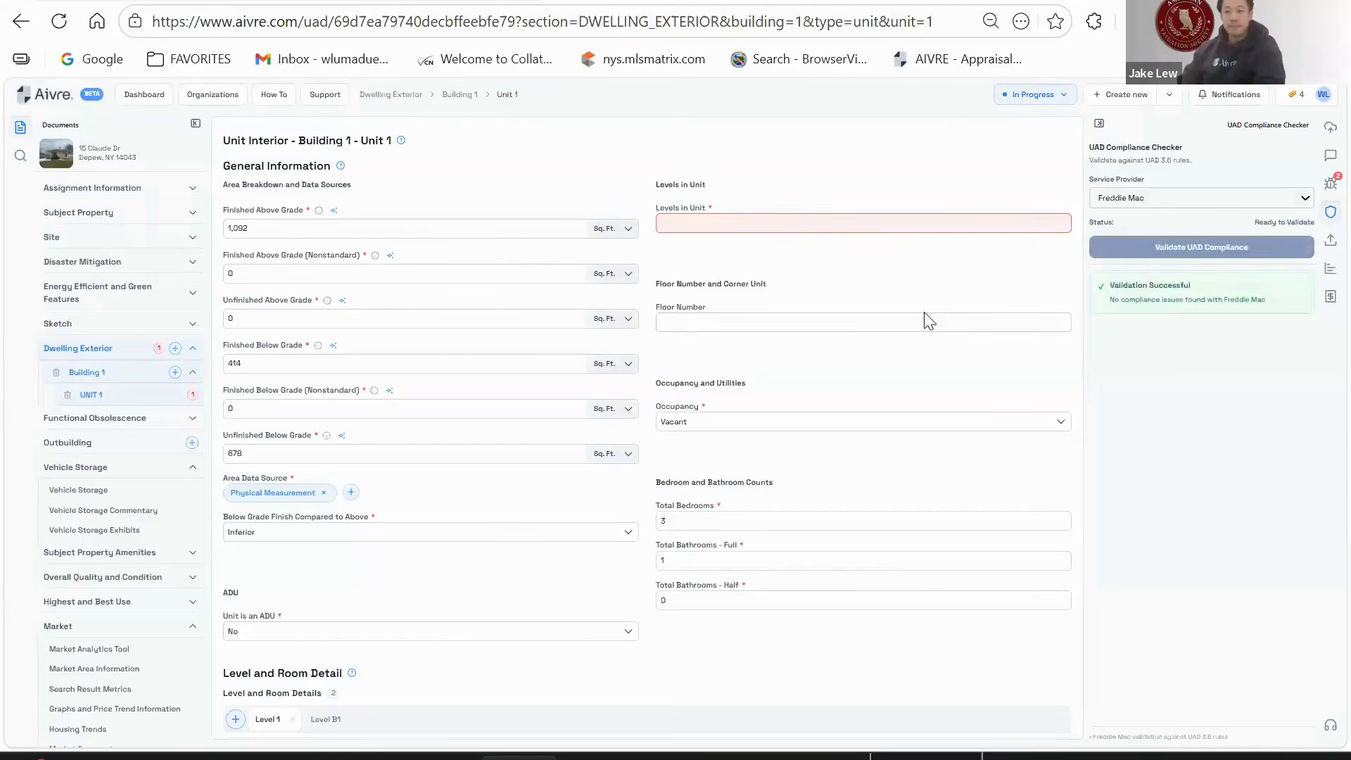
pyautogui.click(1129, 198)
pyautogui.click(1152, 250)
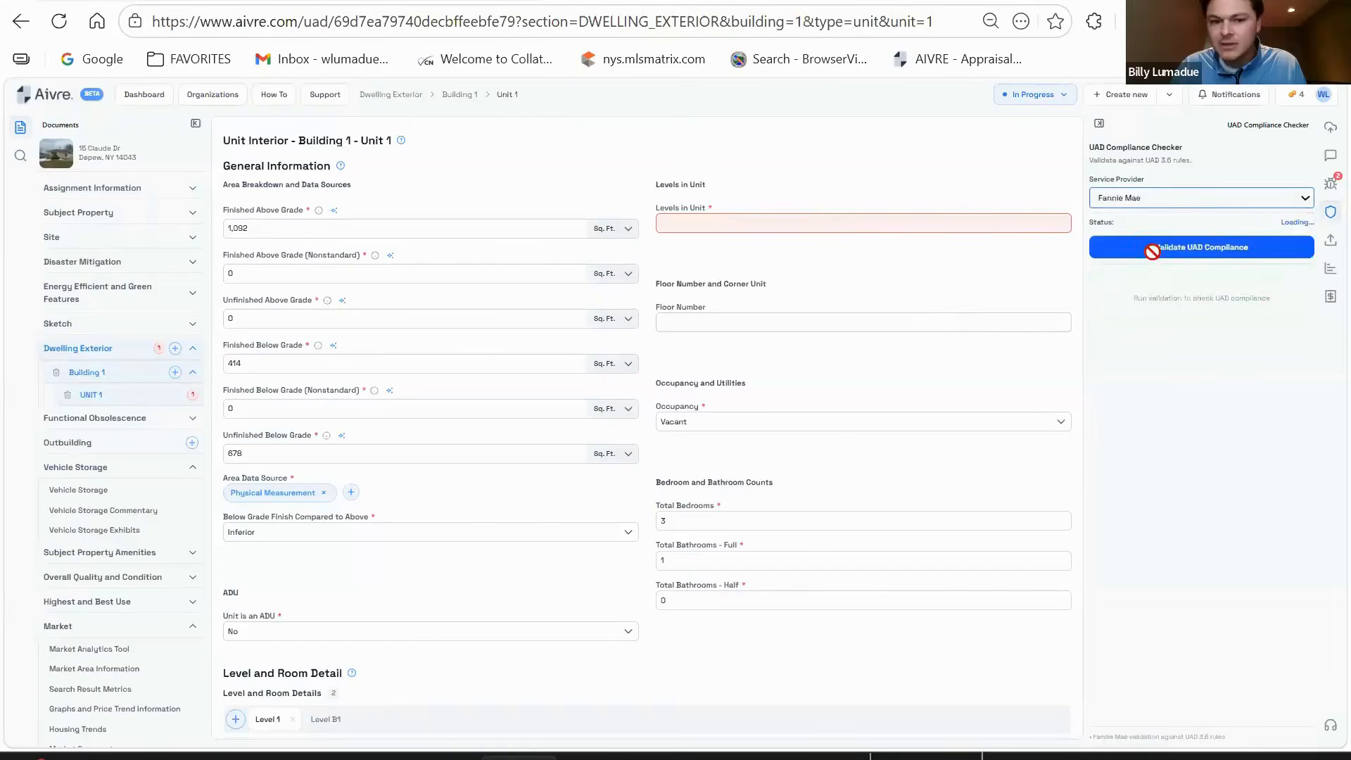
# - Clear the unit field, validate against Fannie Mae, re-enter 02, and show Report Validation errors
pyautogui.click(319, 274)
pyautogui.press('BackSpace')
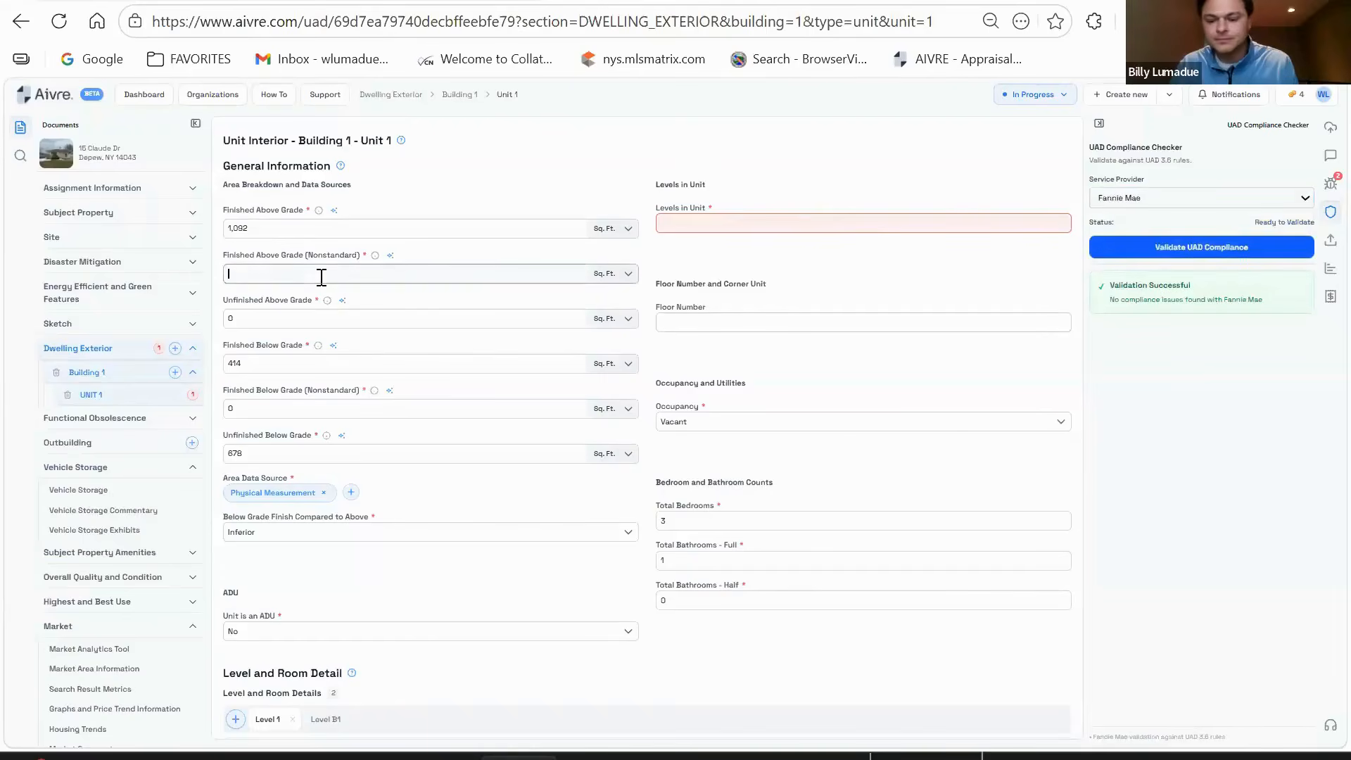
pyautogui.click(1196, 247)
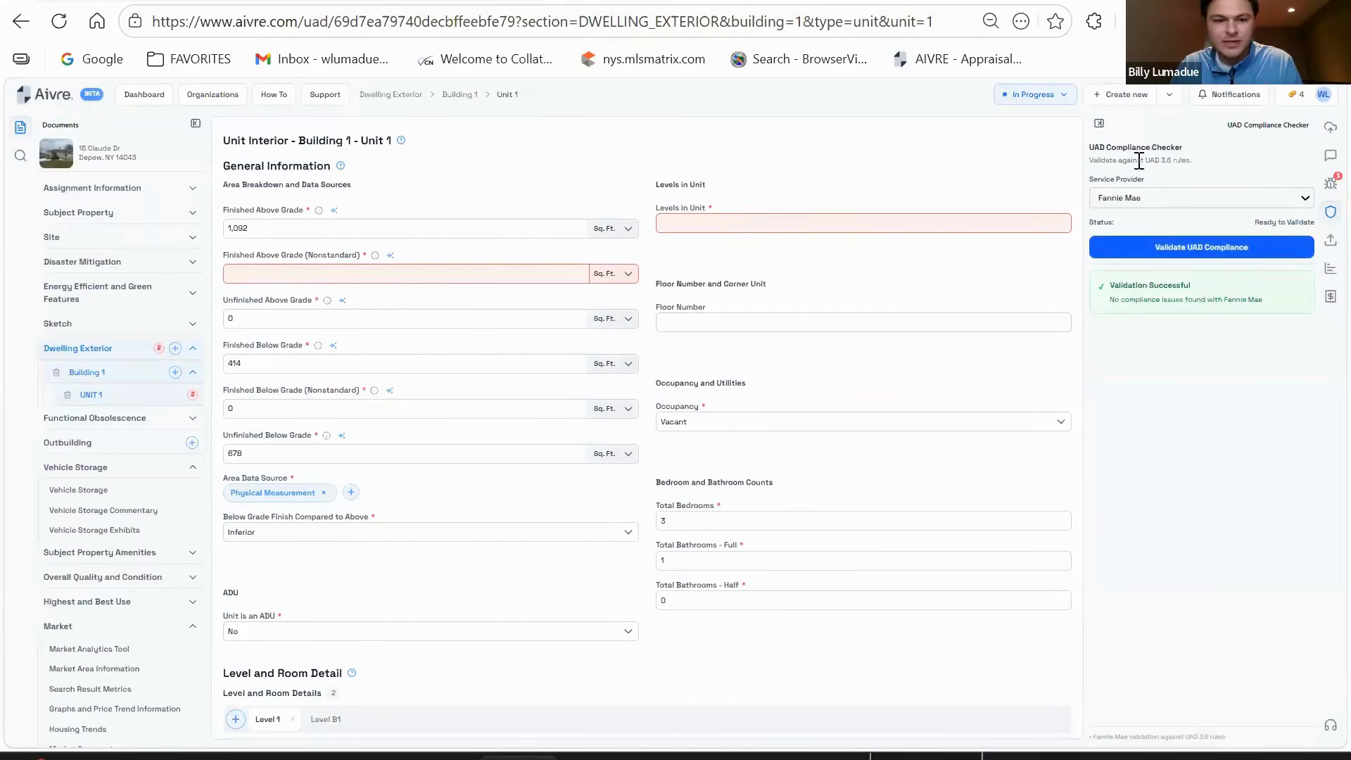
pyautogui.click(397, 275)
pyautogui.write('0')
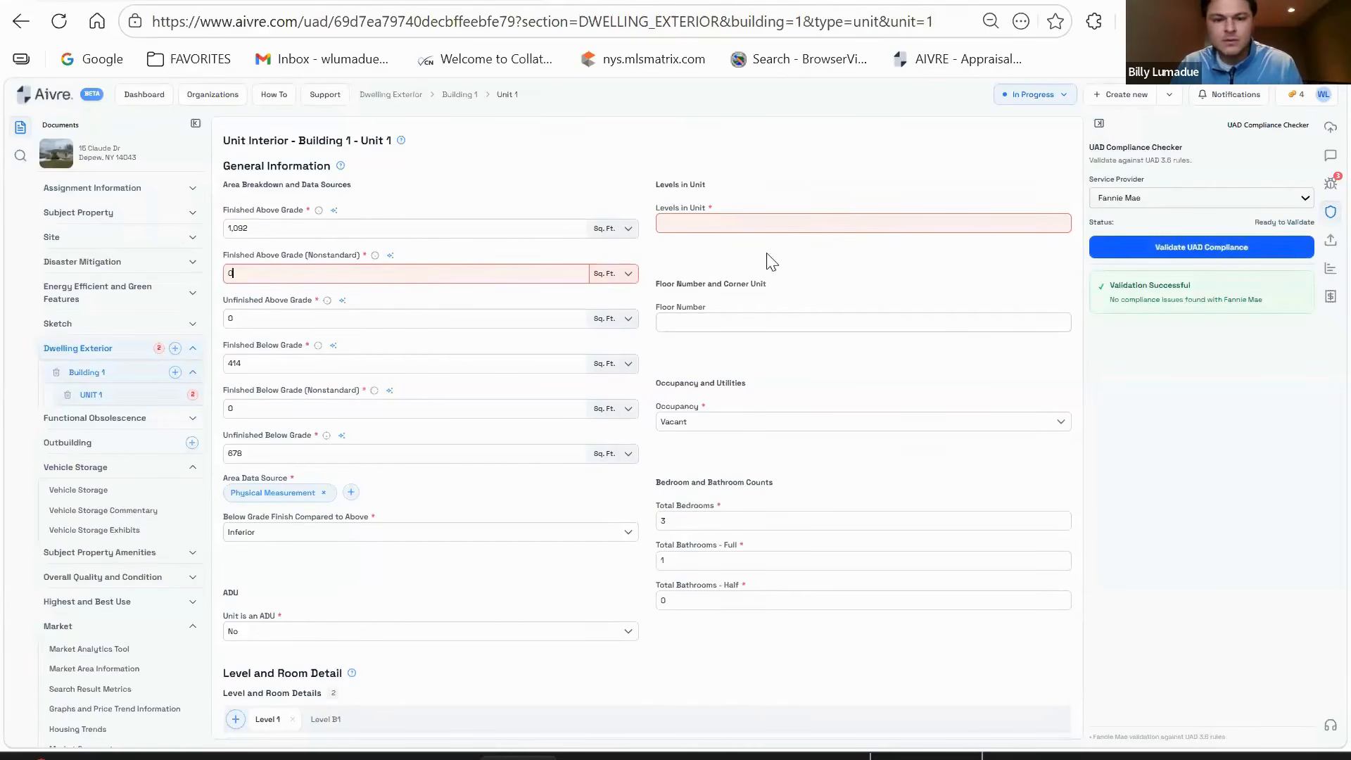
pyautogui.write('2')
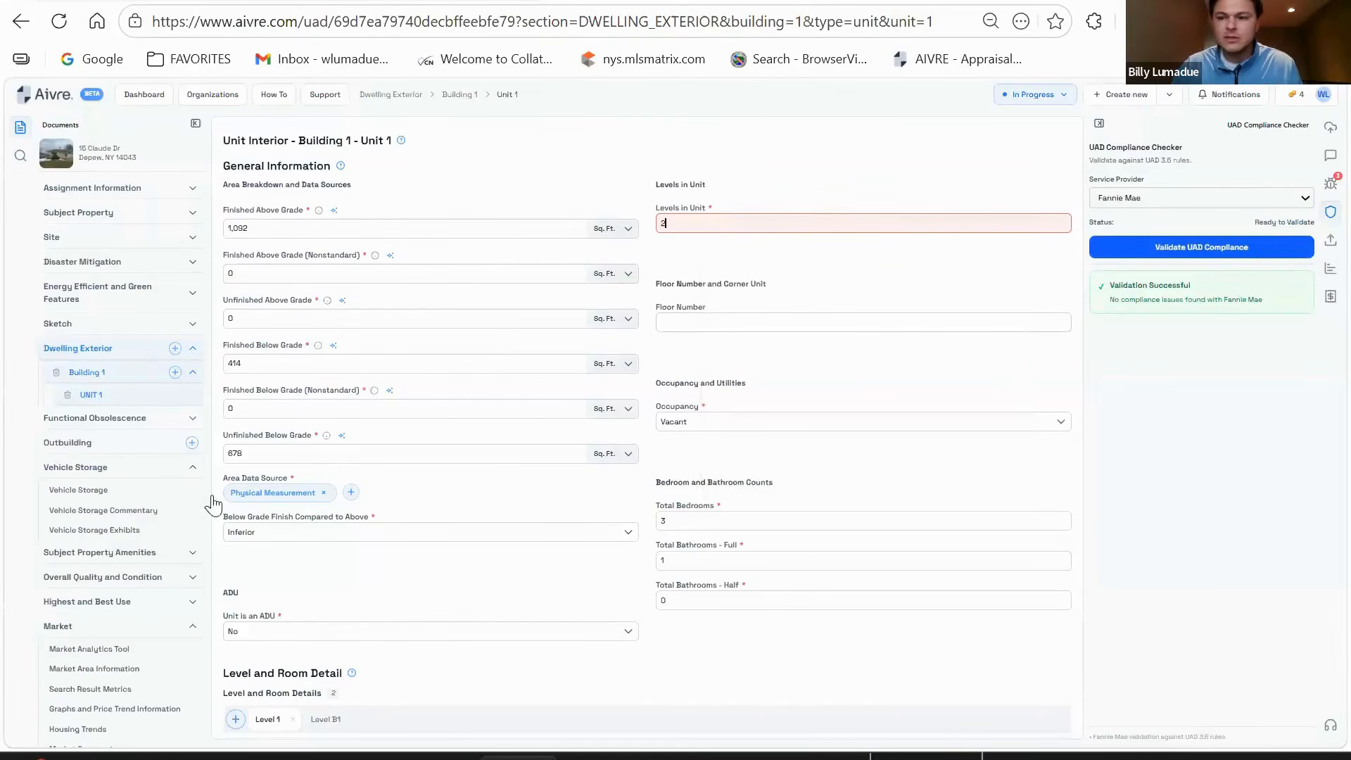
pyautogui.click(1329, 269)
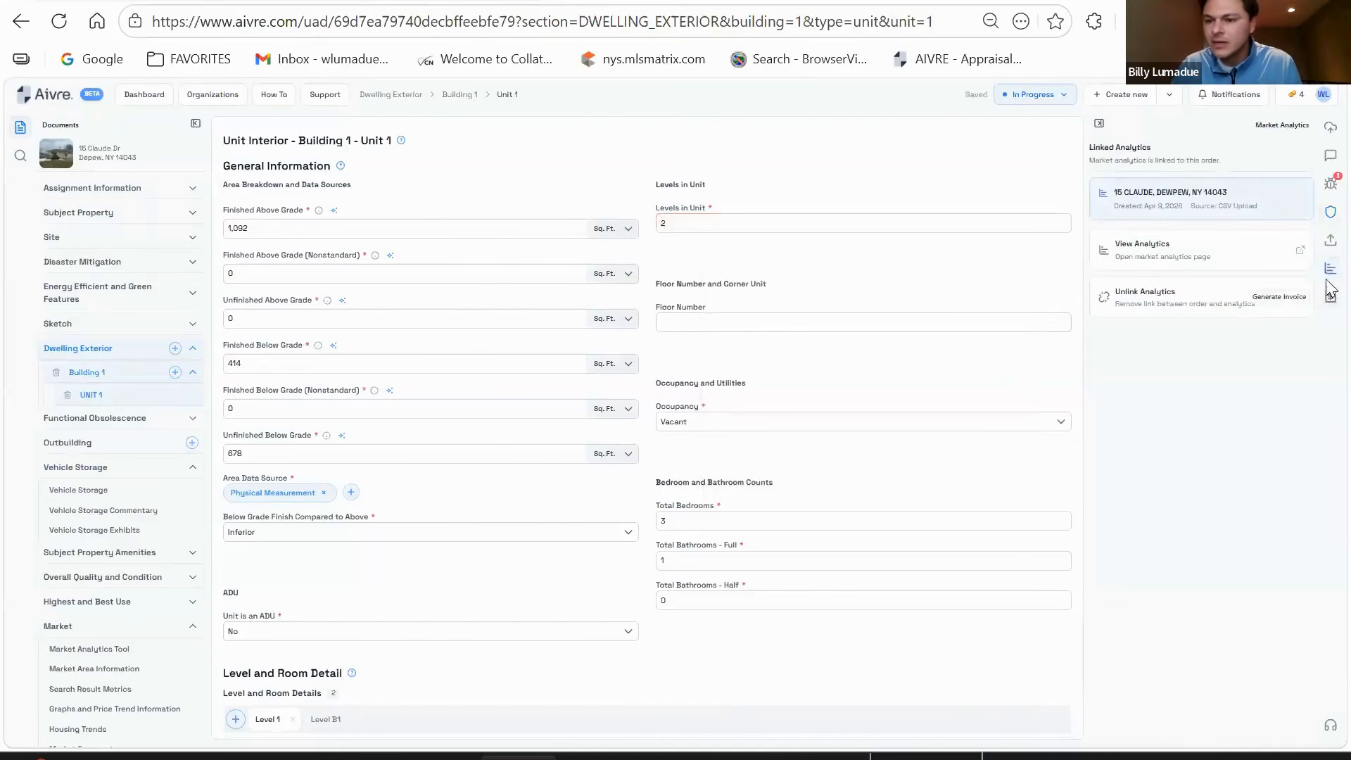
pyautogui.click(1331, 184)
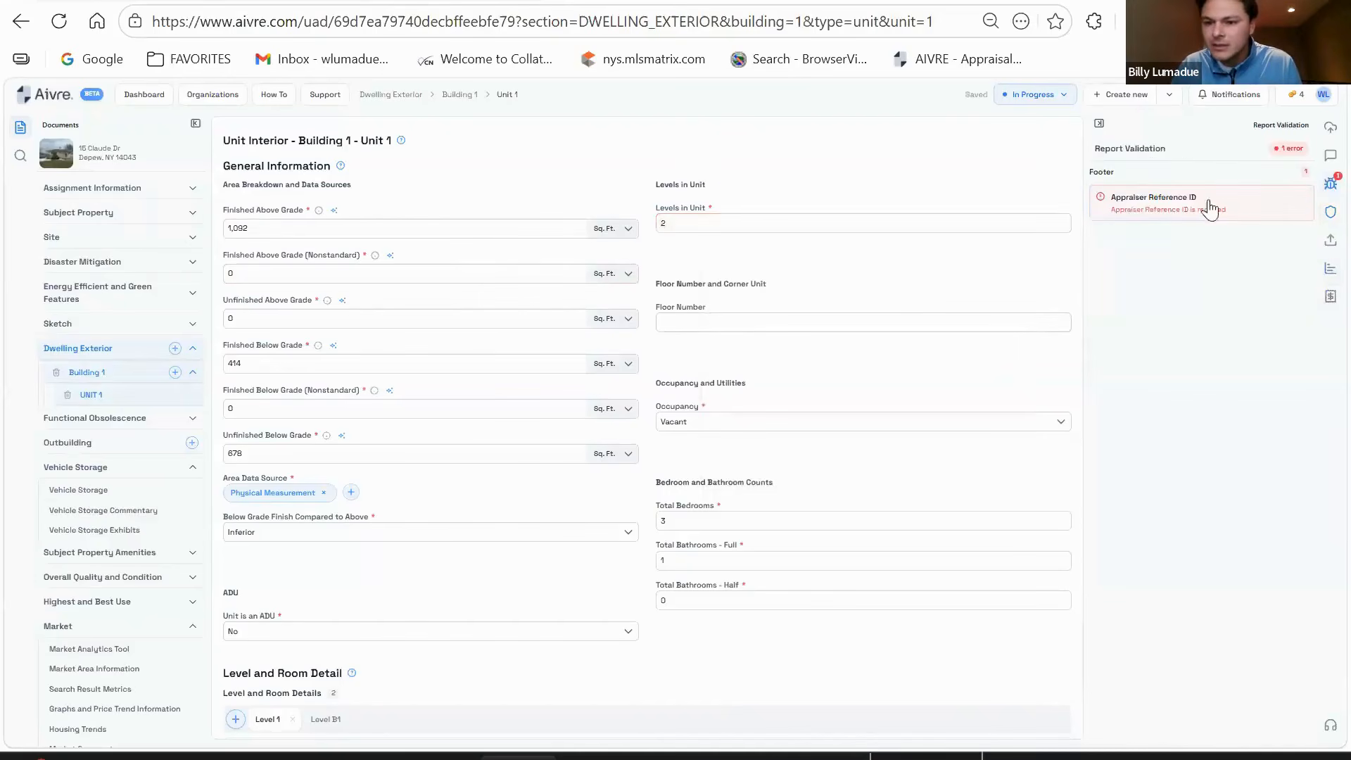
# - Restore the Appraiser Reference ID by pasting the licence number without the leading #
pyautogui.click(1140, 212)
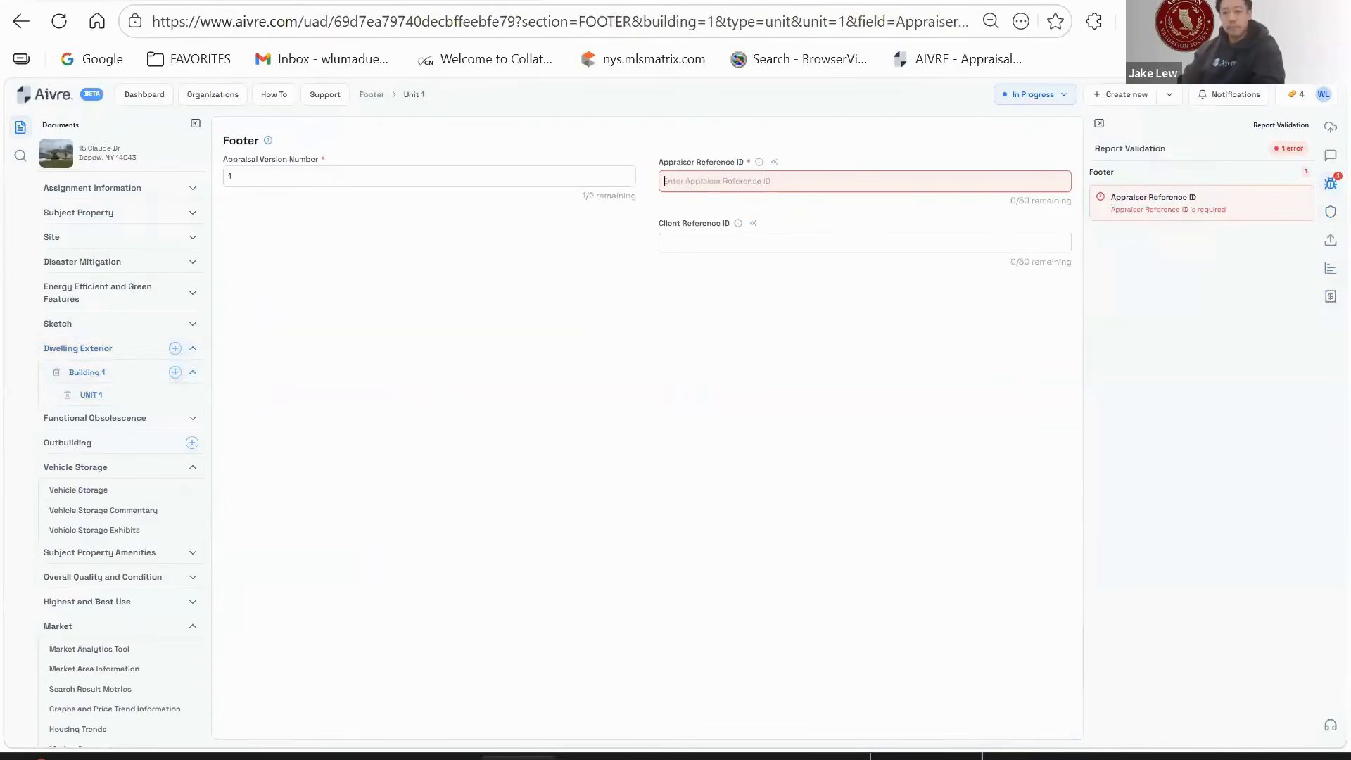
pyautogui.hotkey('ctrl', 'v')
pyautogui.press('BackSpace')
# - Confirm Freddie Mac UAD validation passes, then switch to the Zoom meeting tab
pyautogui.click(1330, 212)
pyautogui.click(1238, 248)
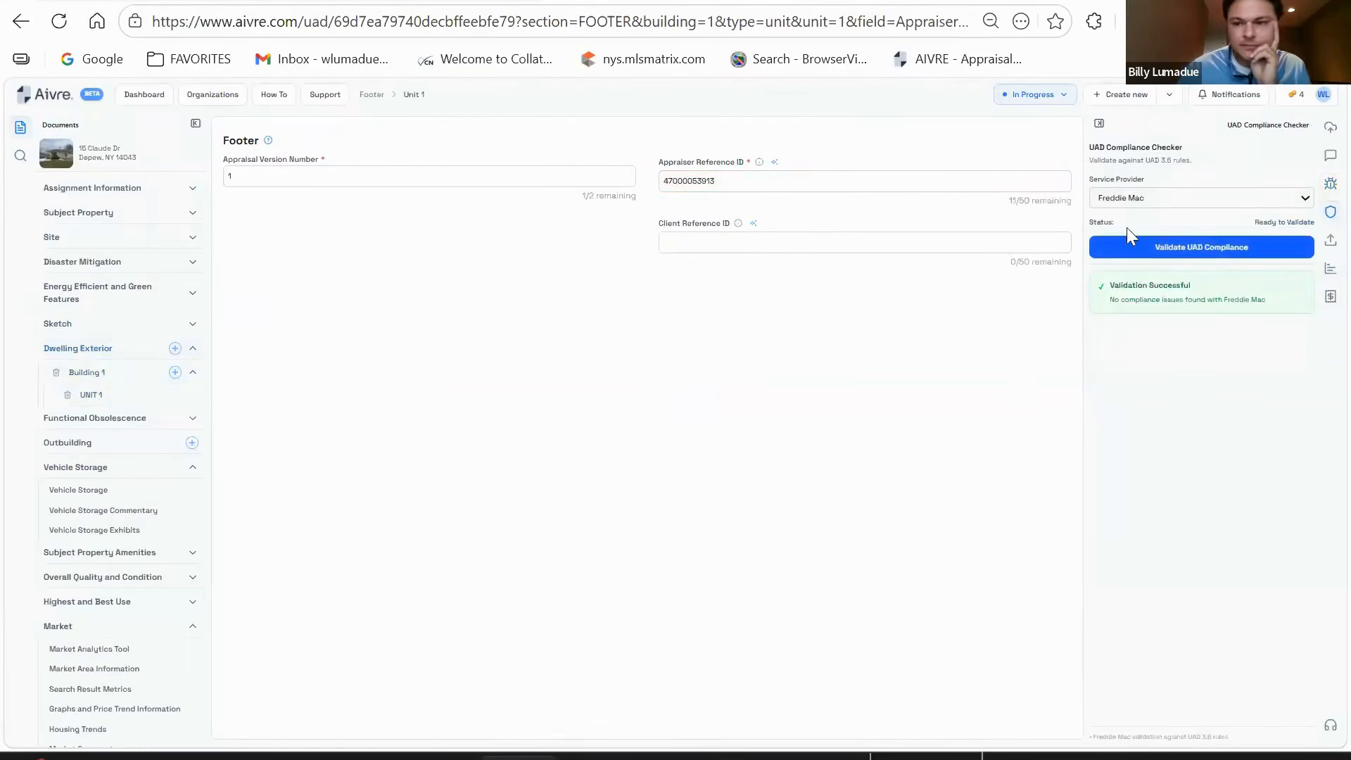
pyautogui.scroll(-15, 129, 601)
pyautogui.scroll(-2, 114, 582)
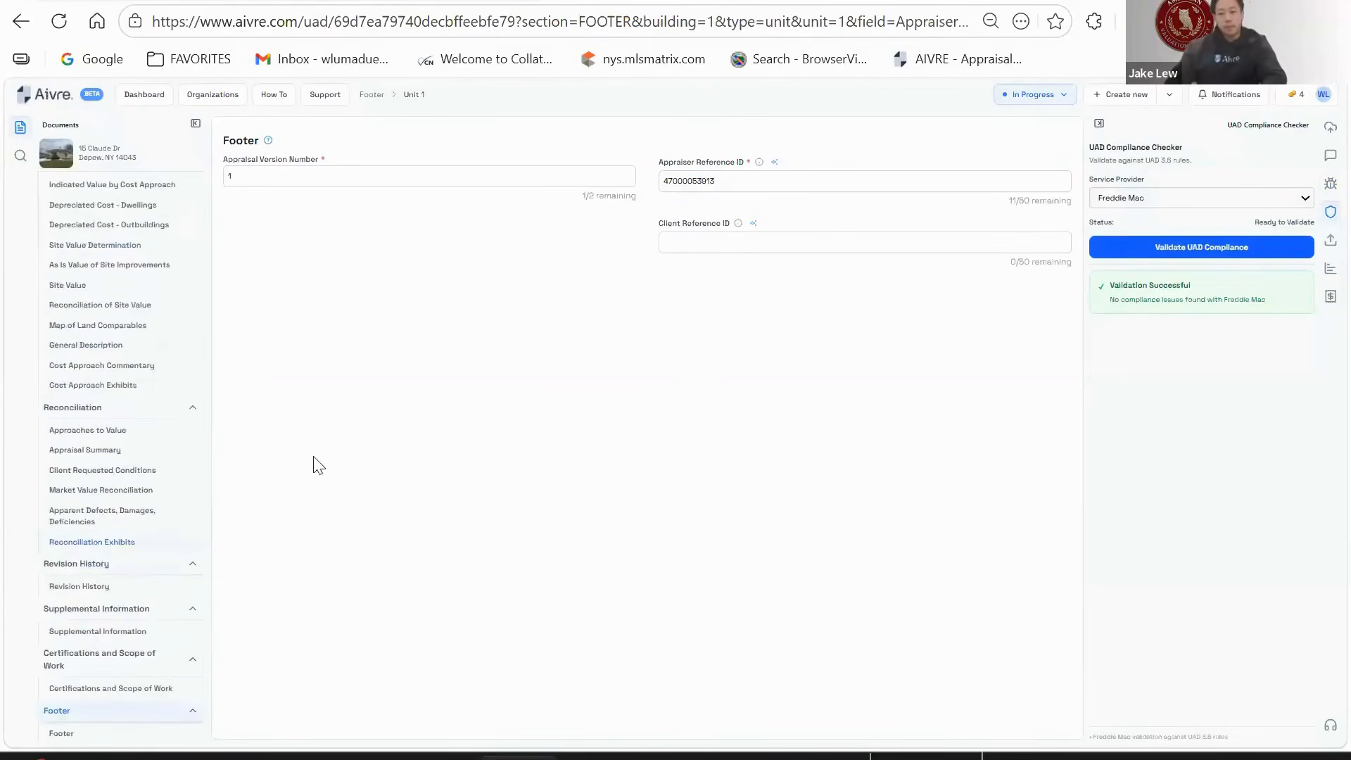
pyautogui.click(105, 1)
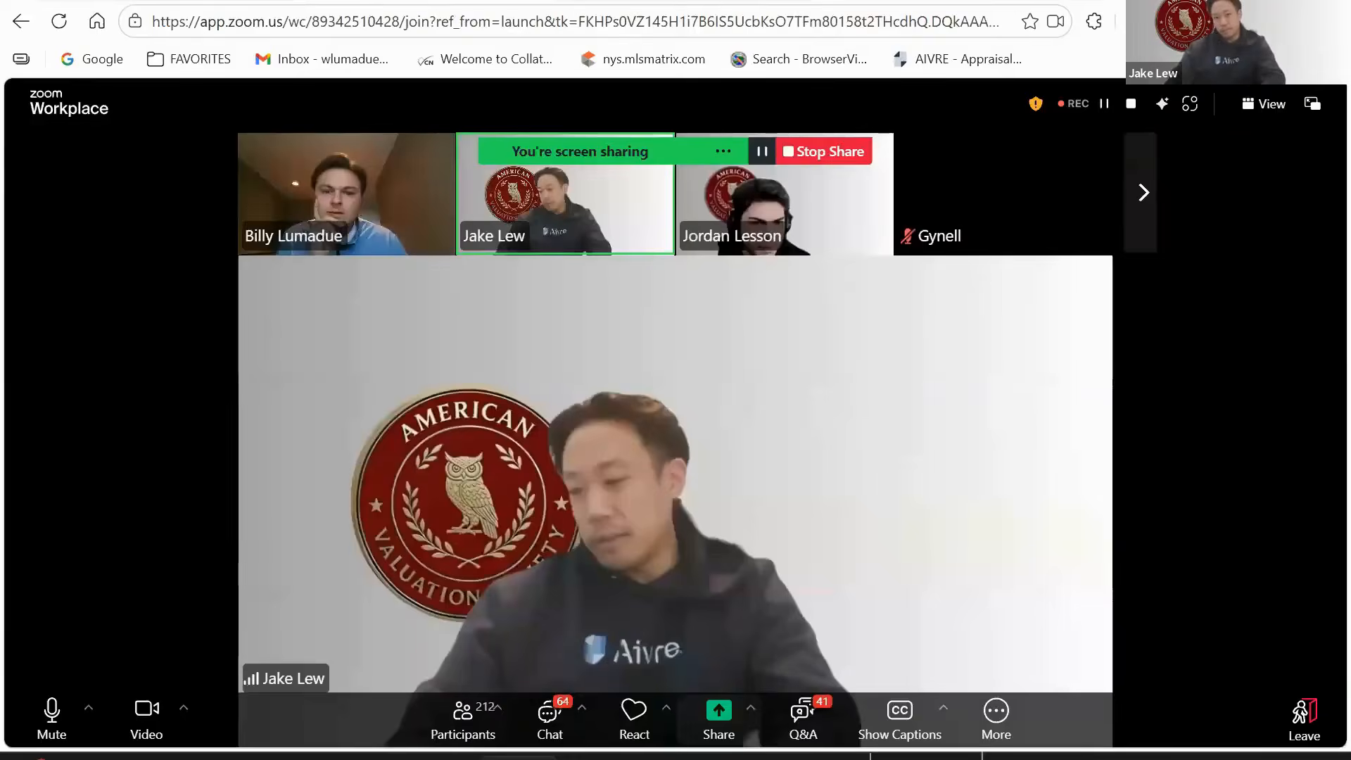